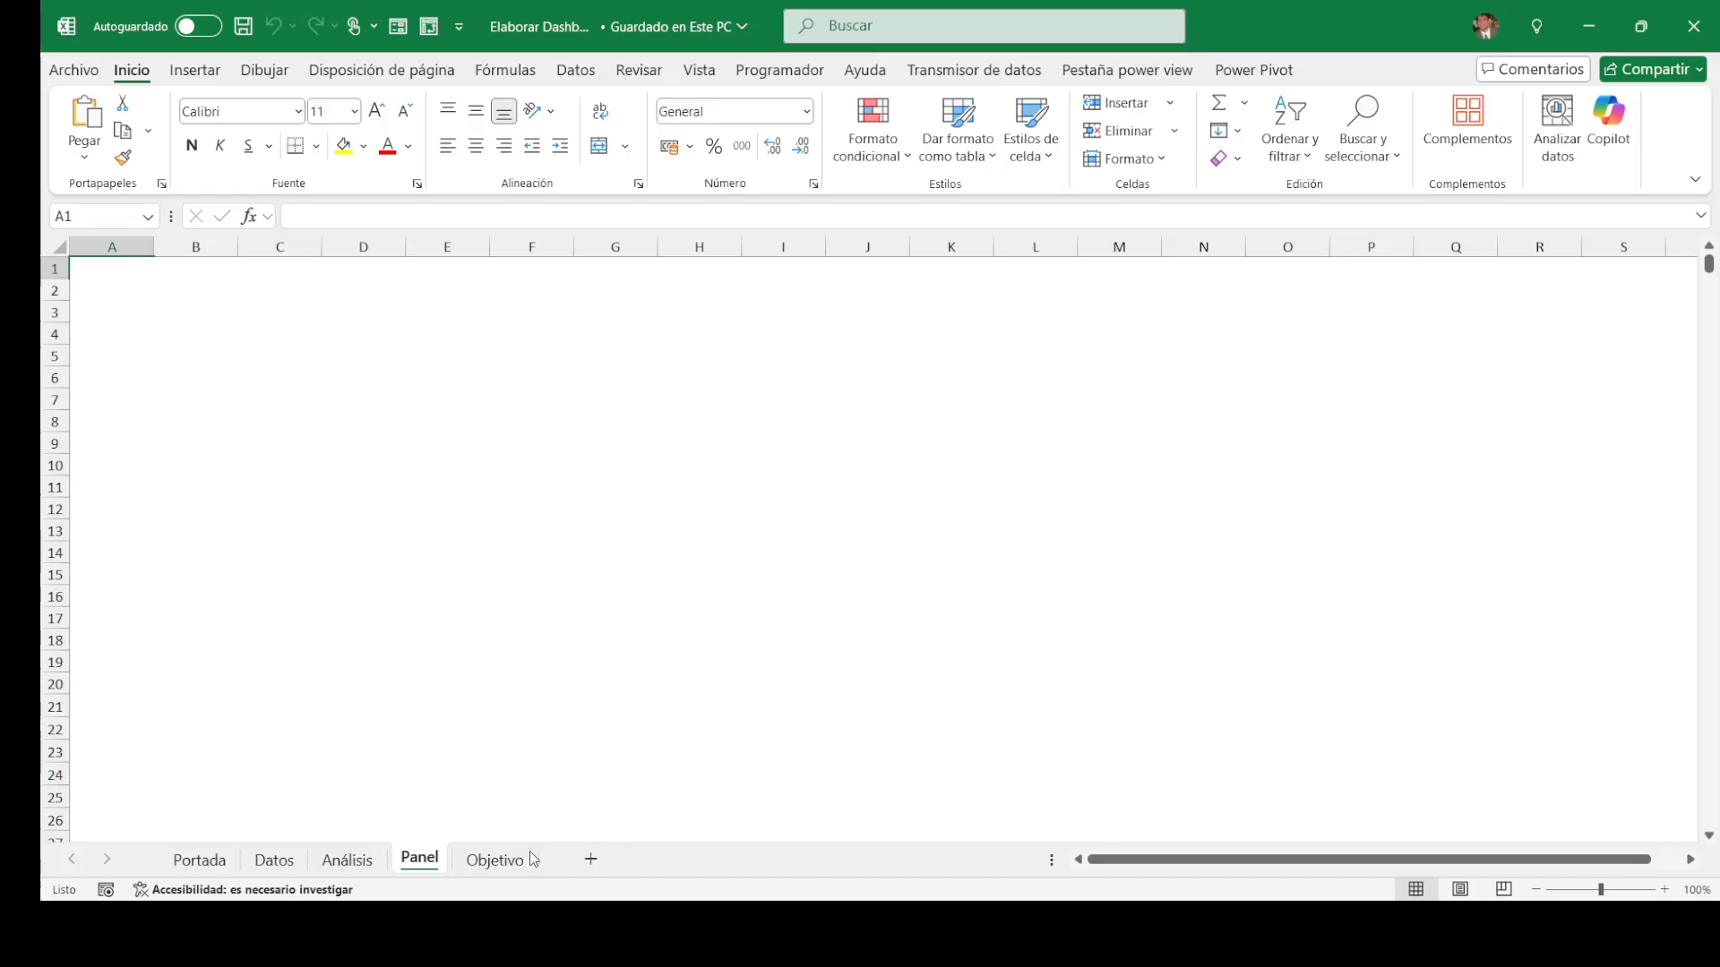
Step: Review the dashboard requirements on the Portada sheet and look over the Datos, Análisis and Panel sheets
click(199, 858)
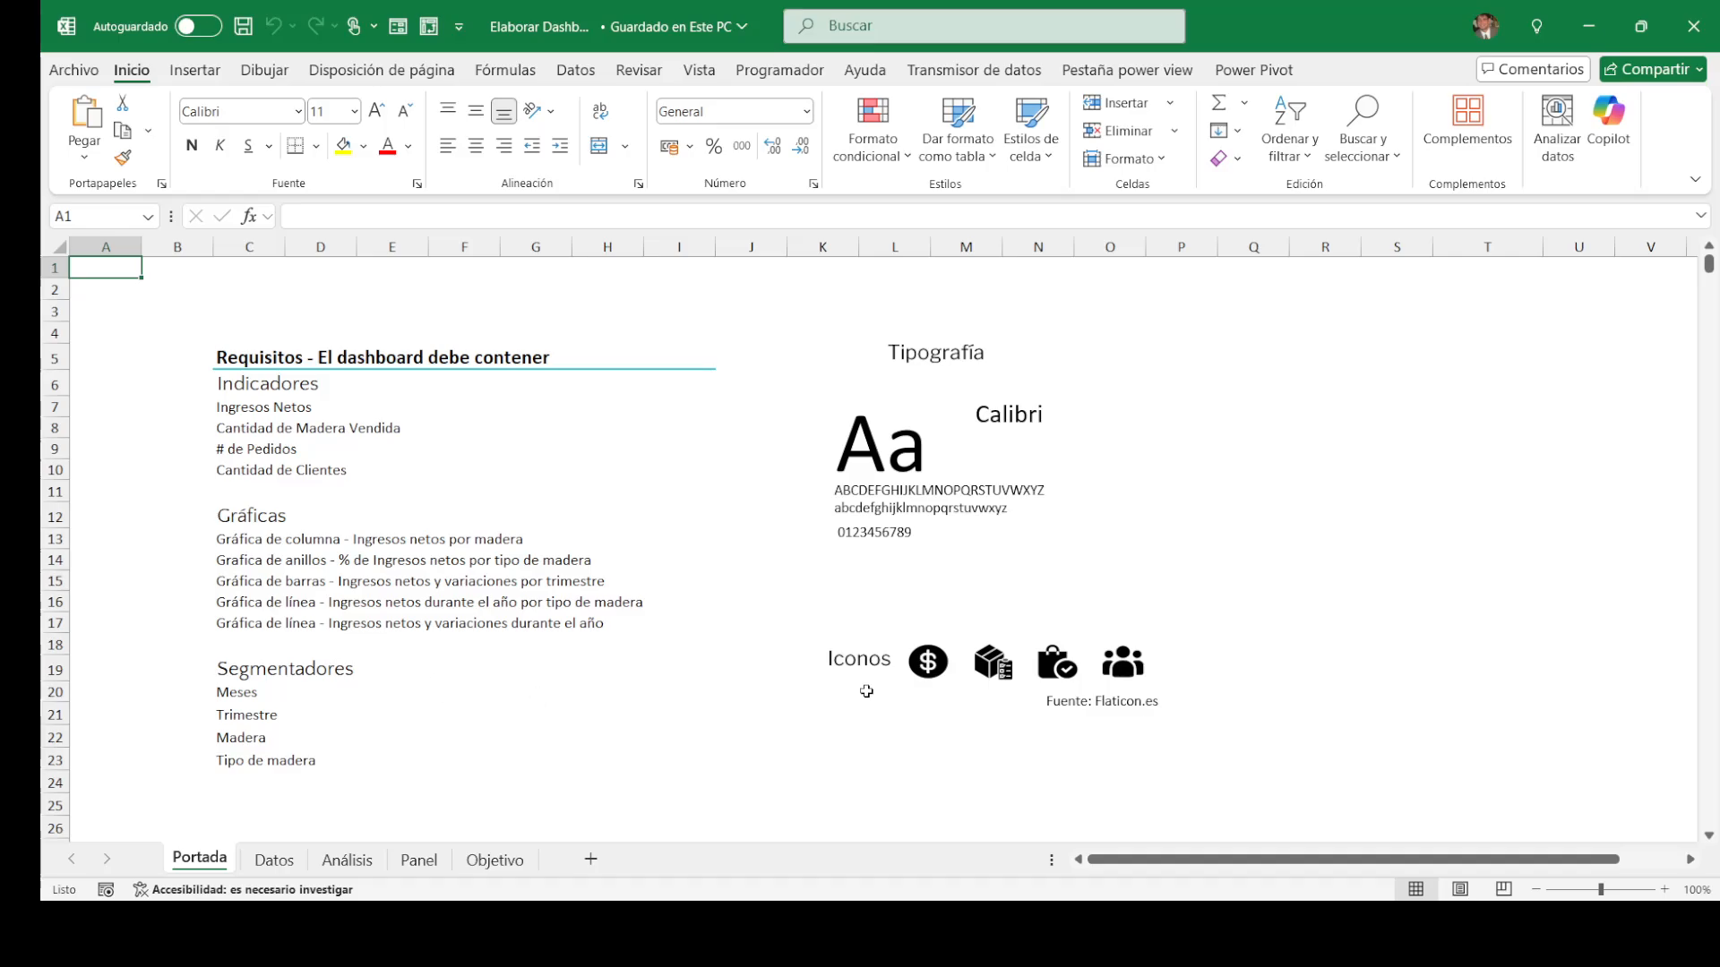
key(alt+Tab)
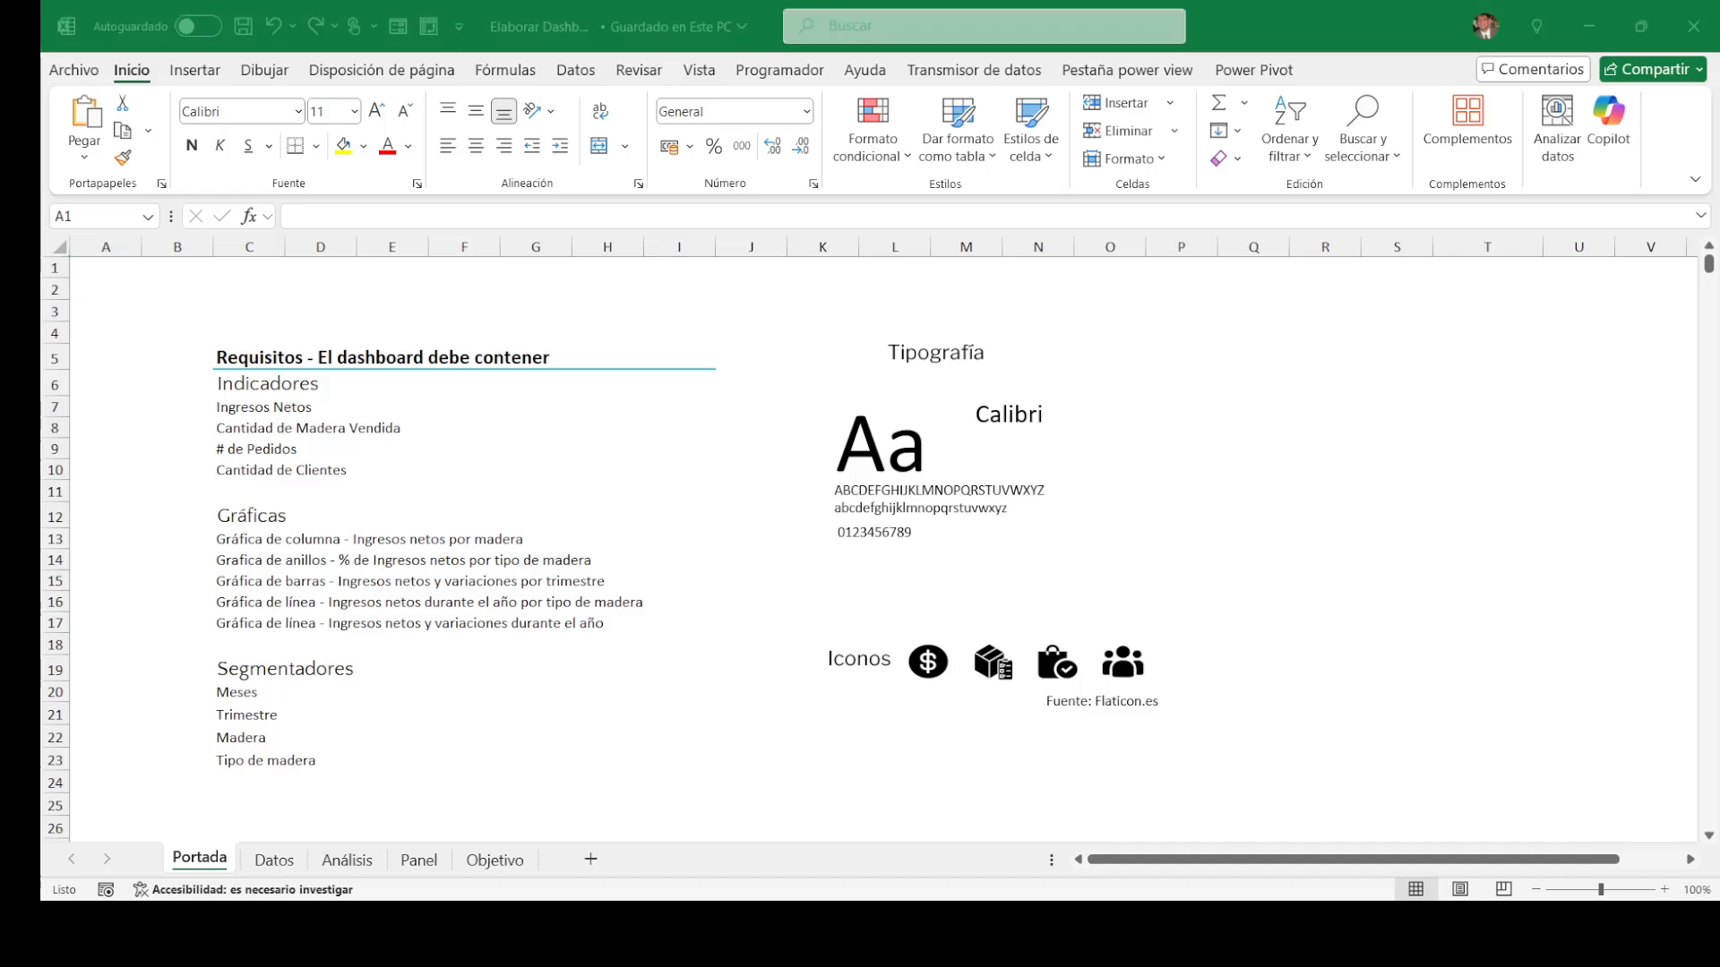
key(alt+Tab)
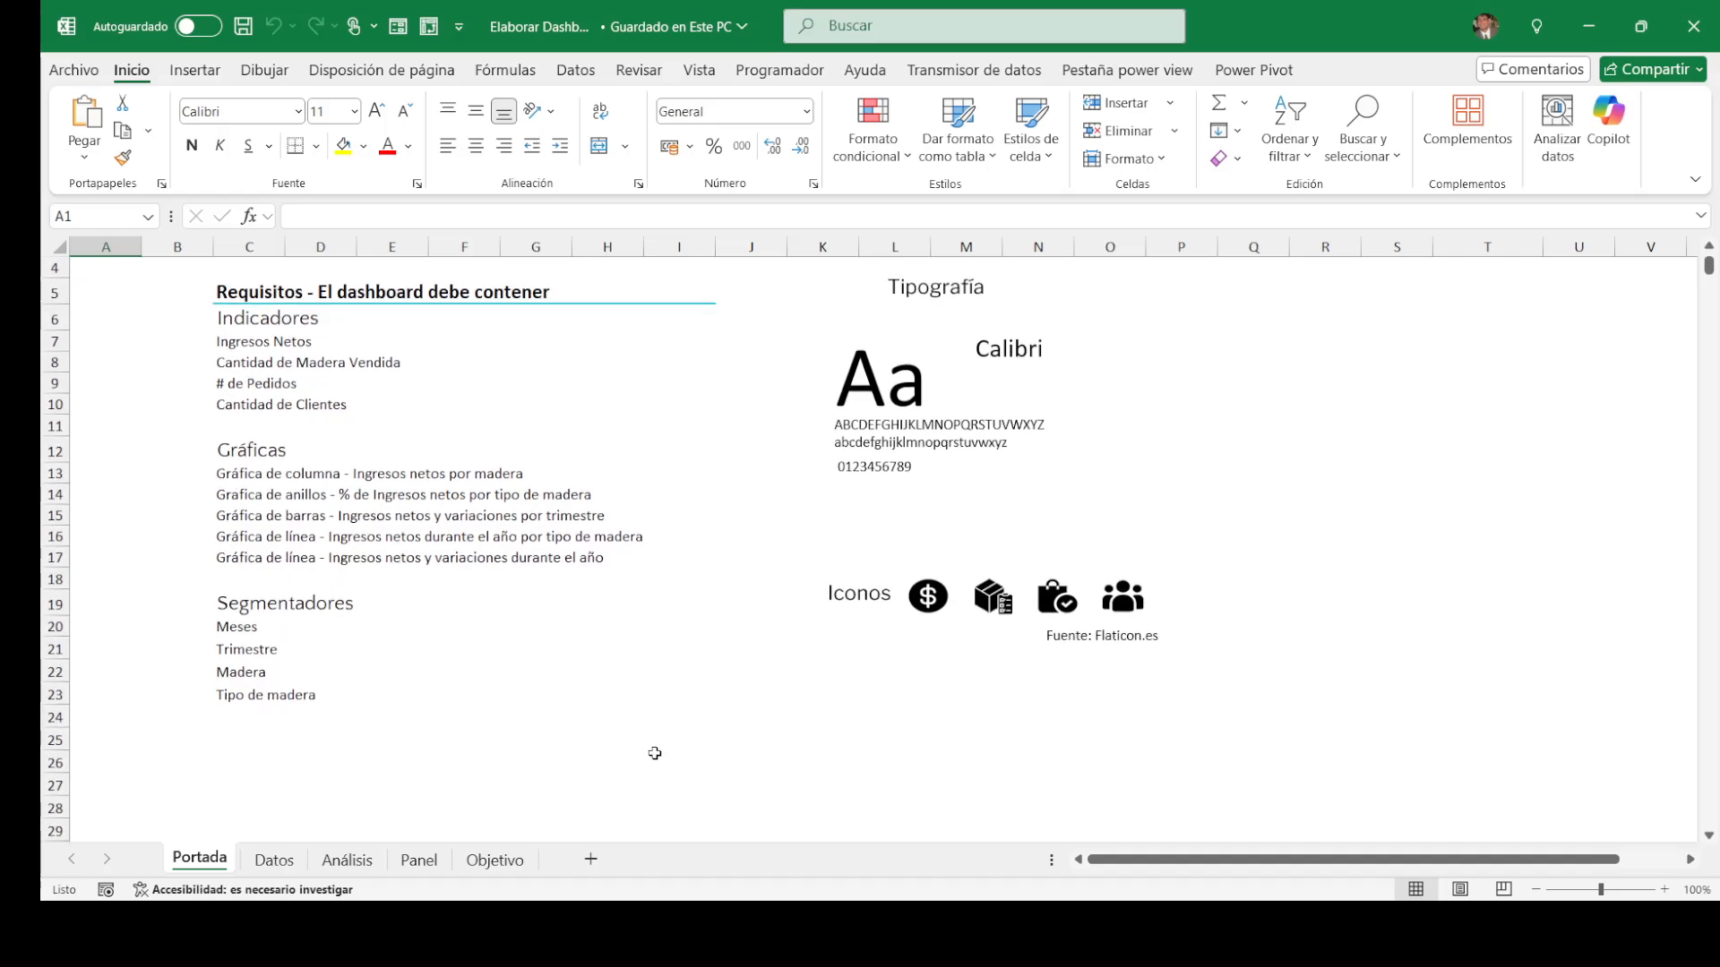
click(274, 859)
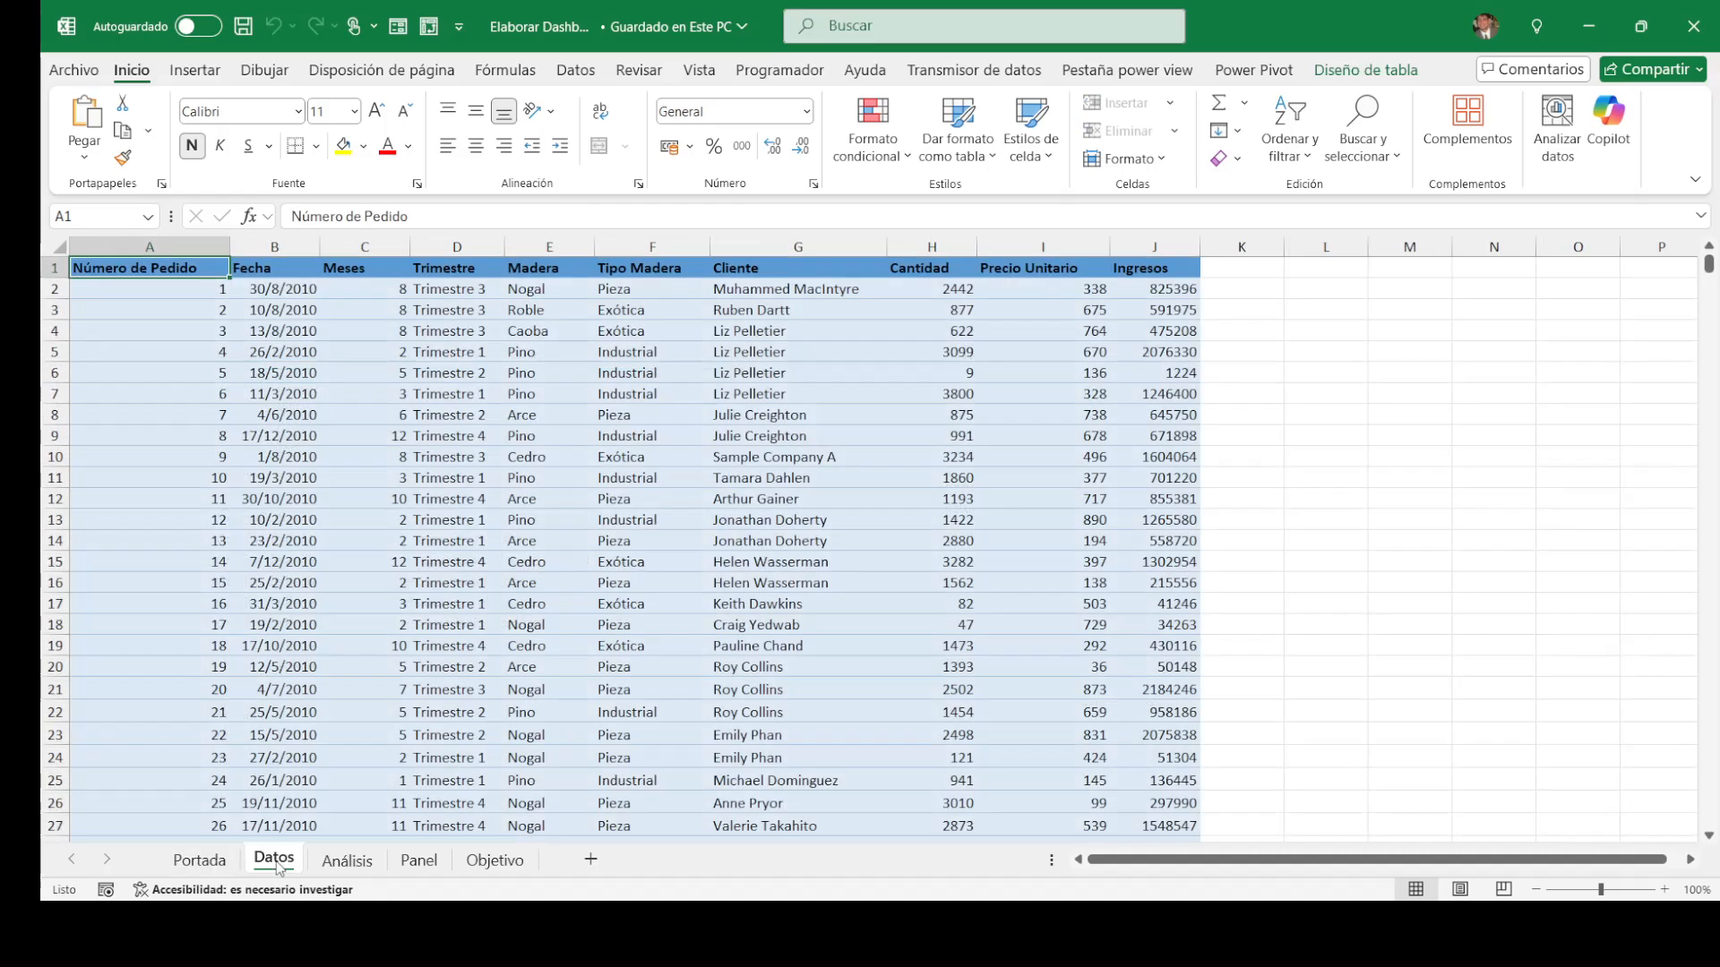
click(345, 860)
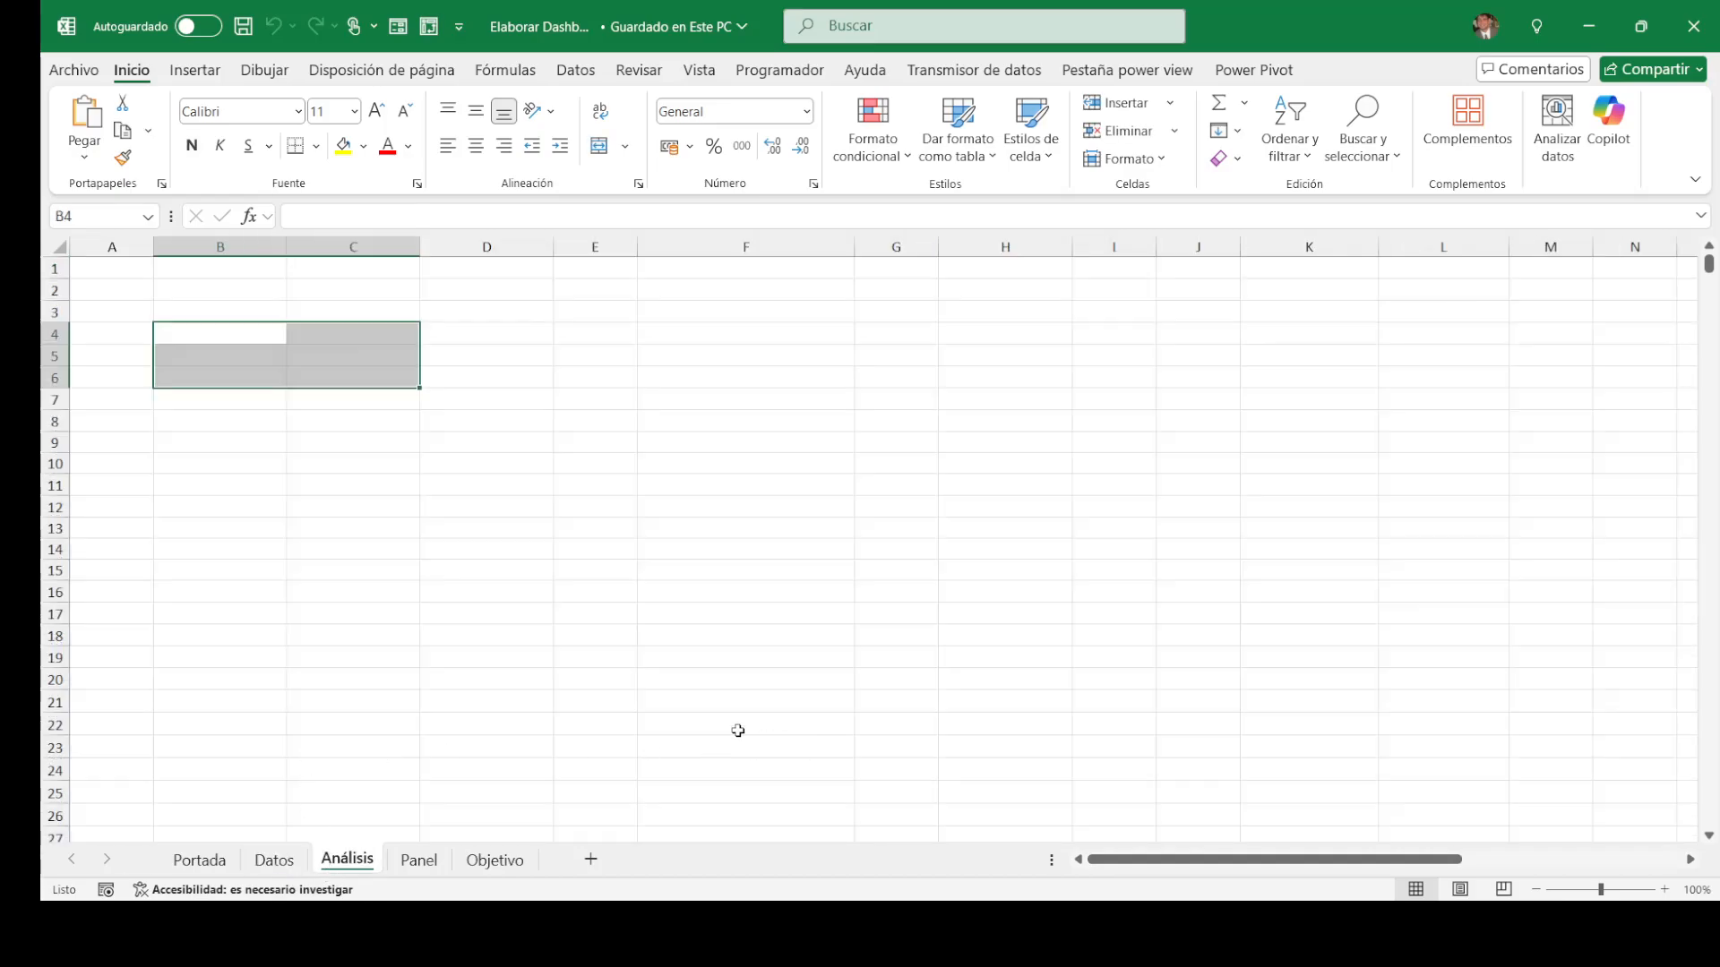
click(538, 503)
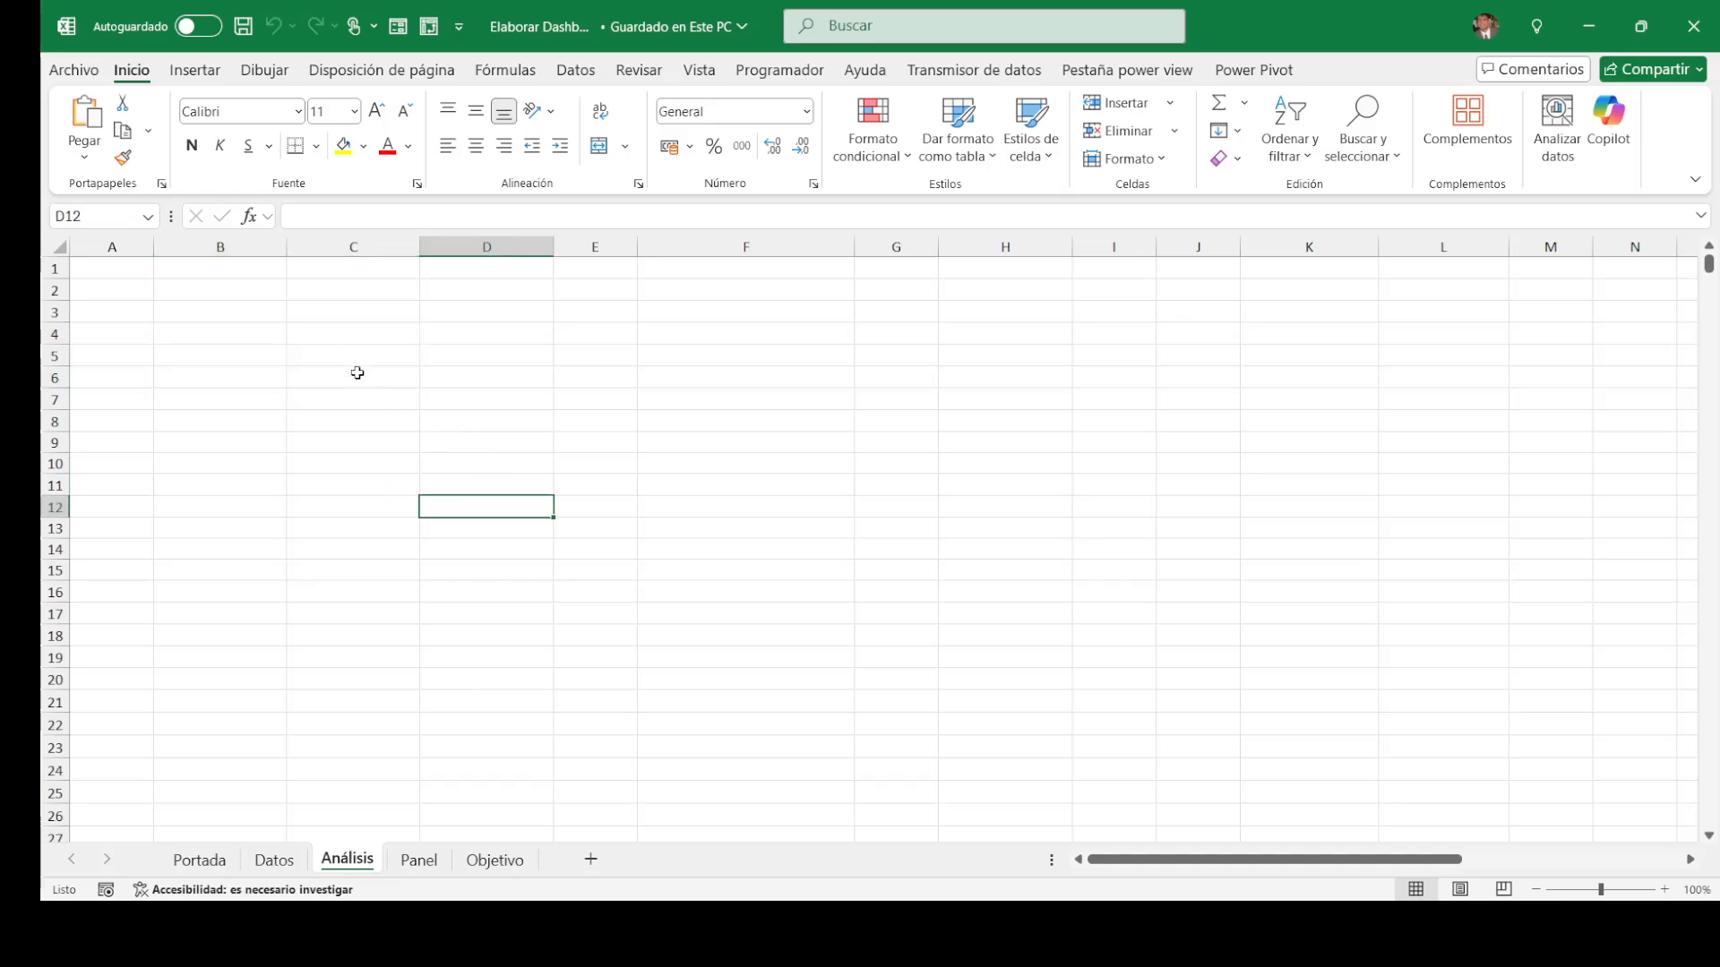
click(422, 864)
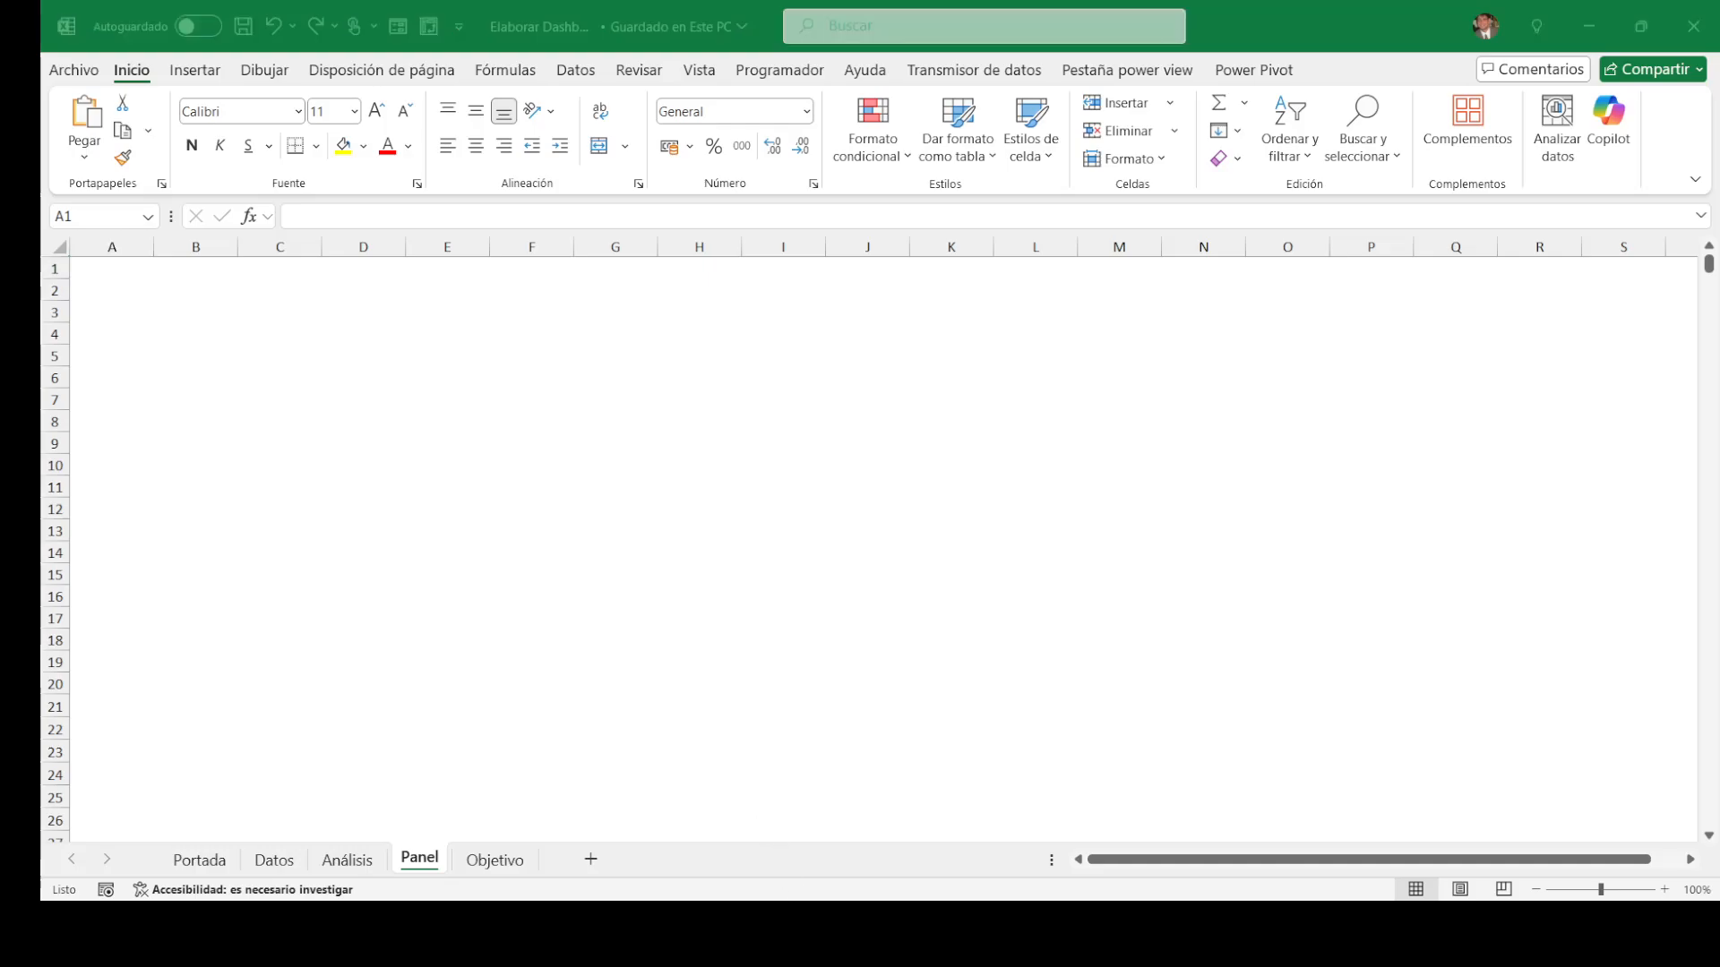
click(1397, 621)
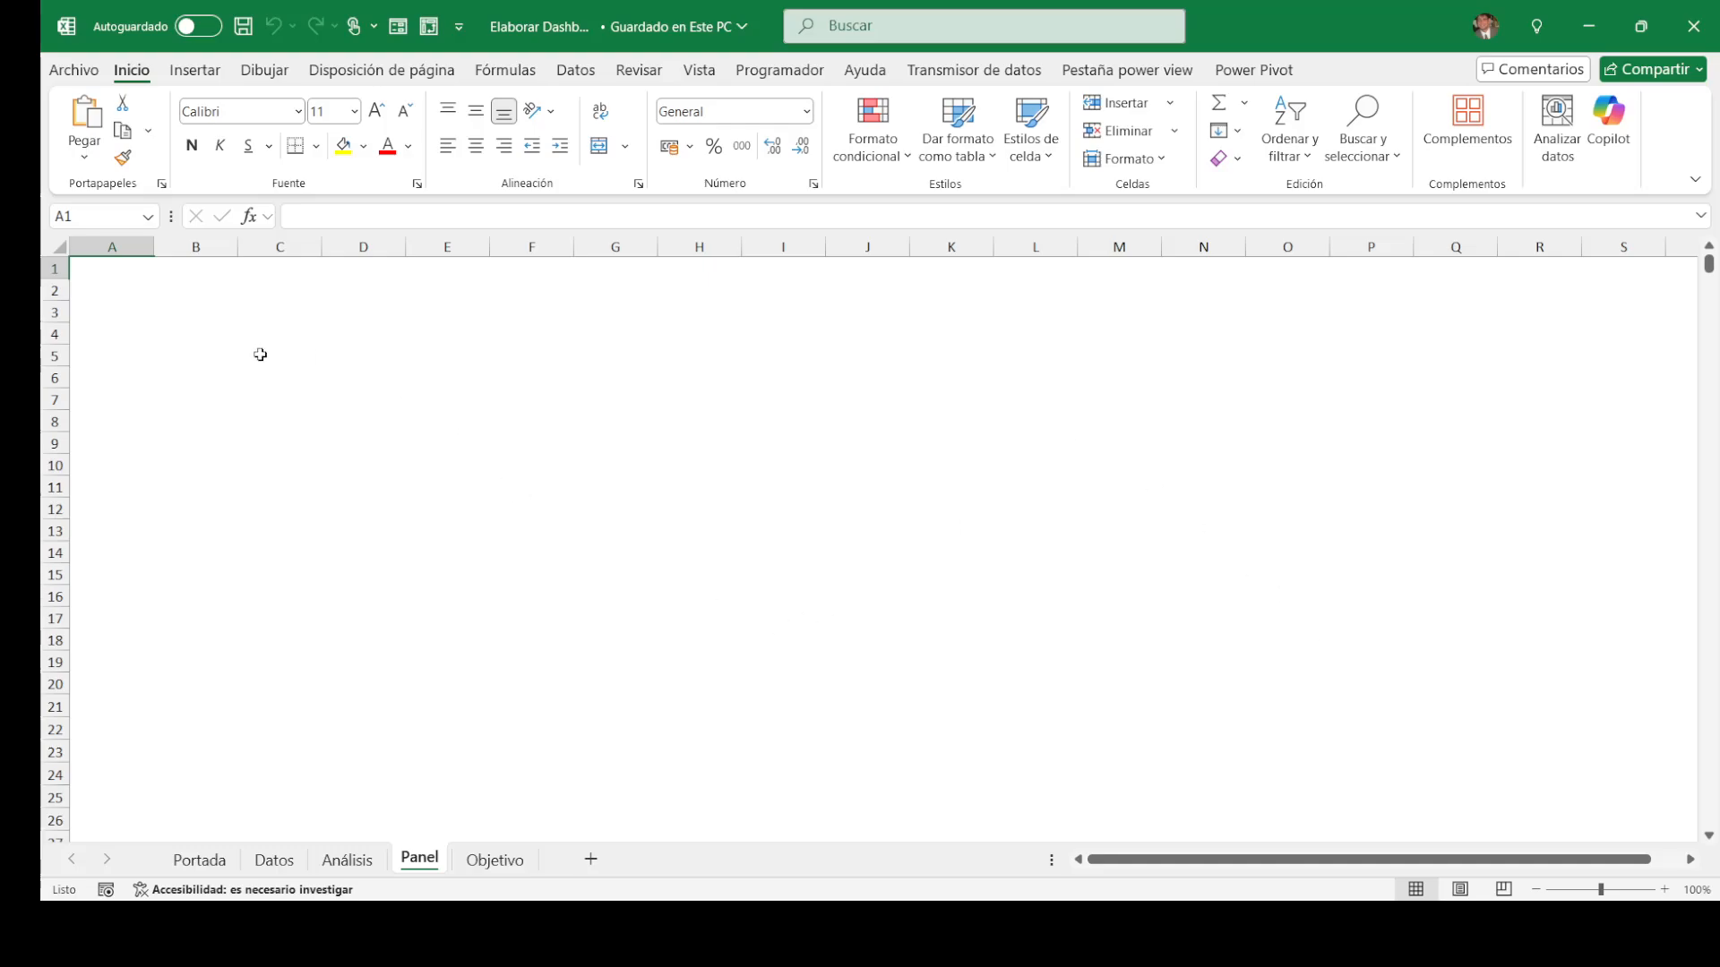
click(223, 336)
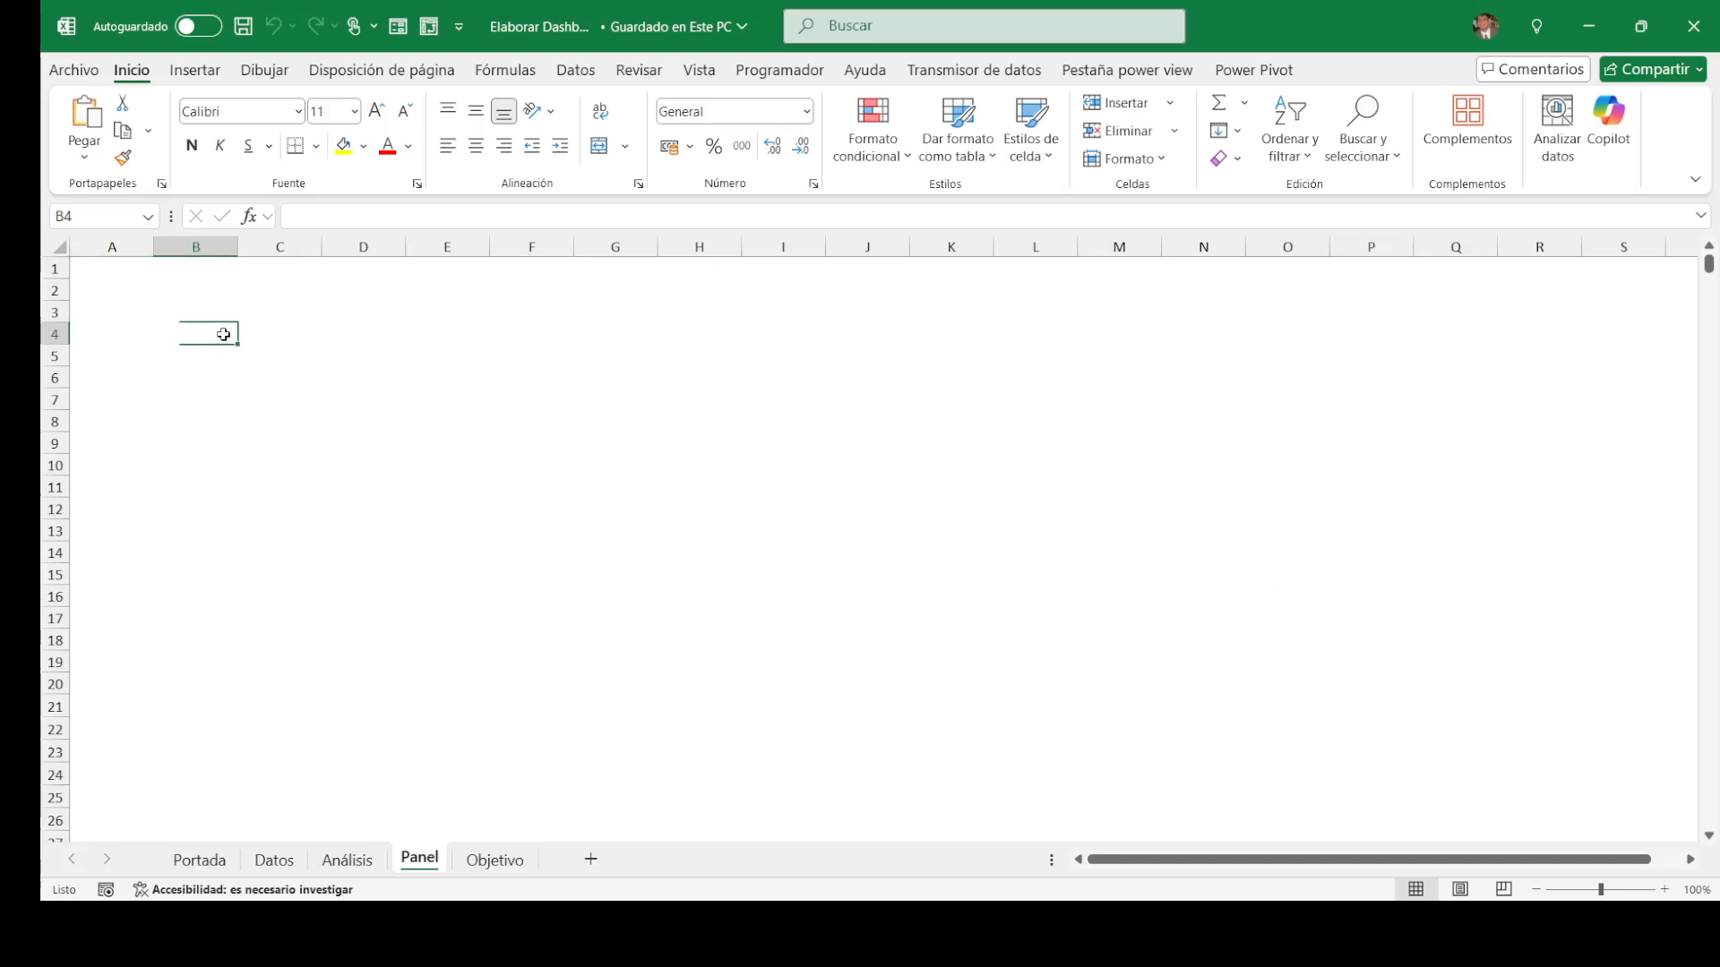
click(381, 397)
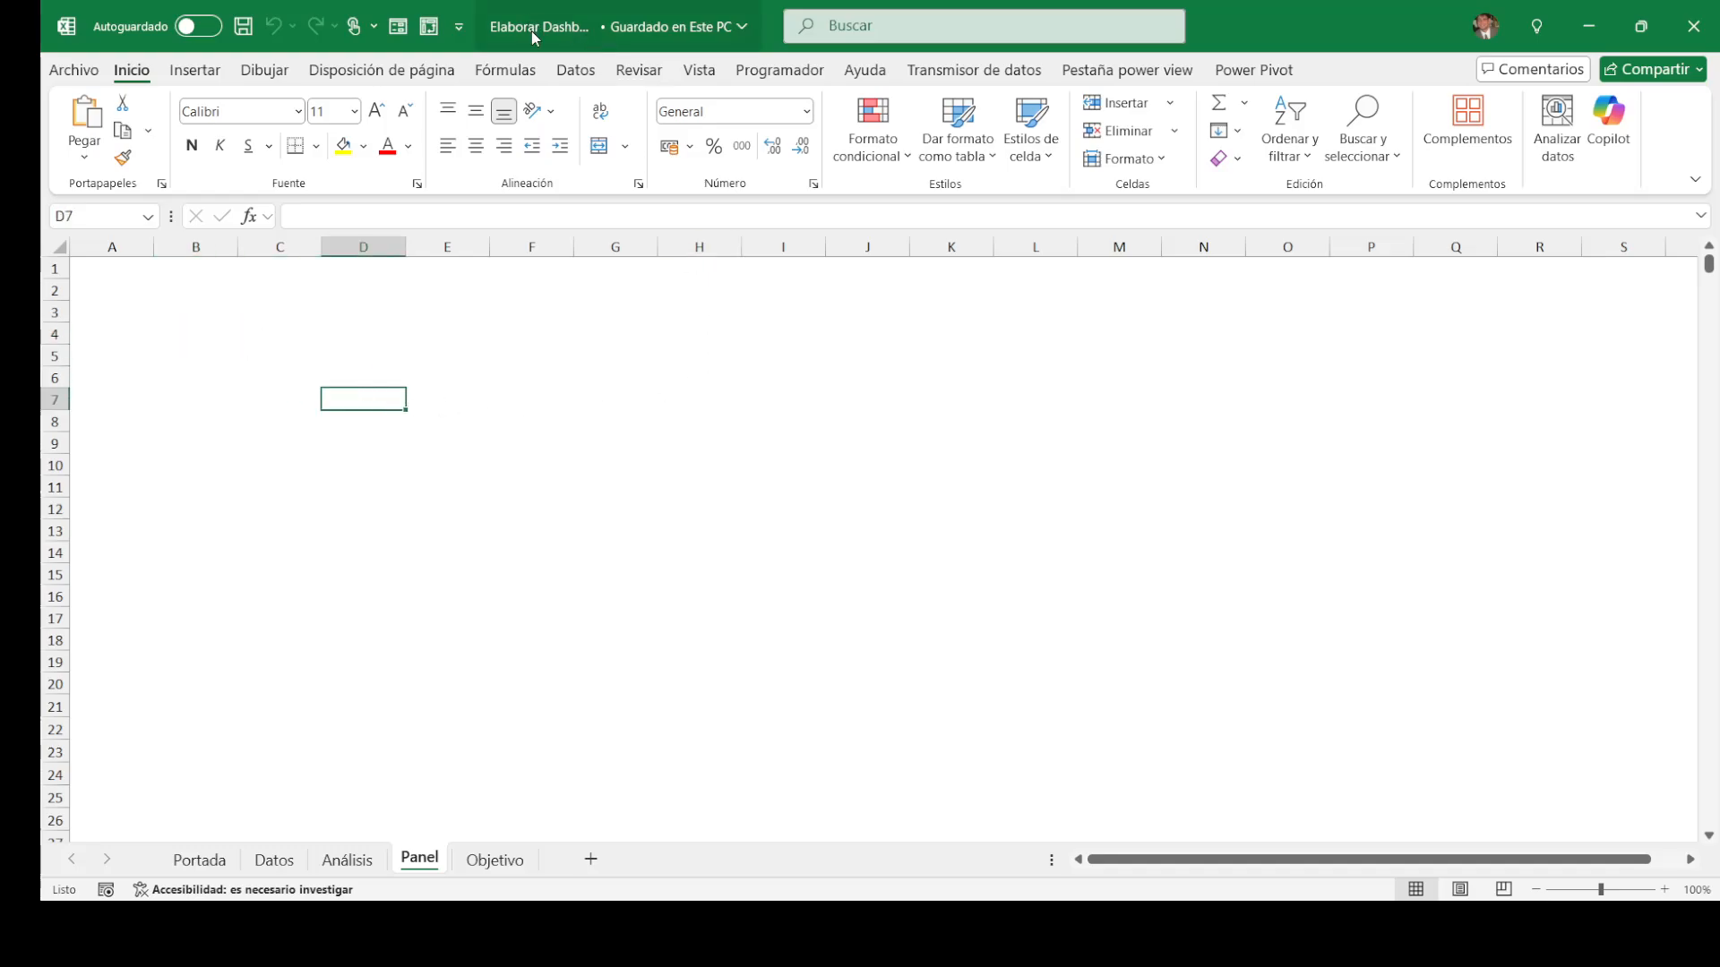
Step: Show the gridlines on the Panel sheet and hide them again
click(700, 72)
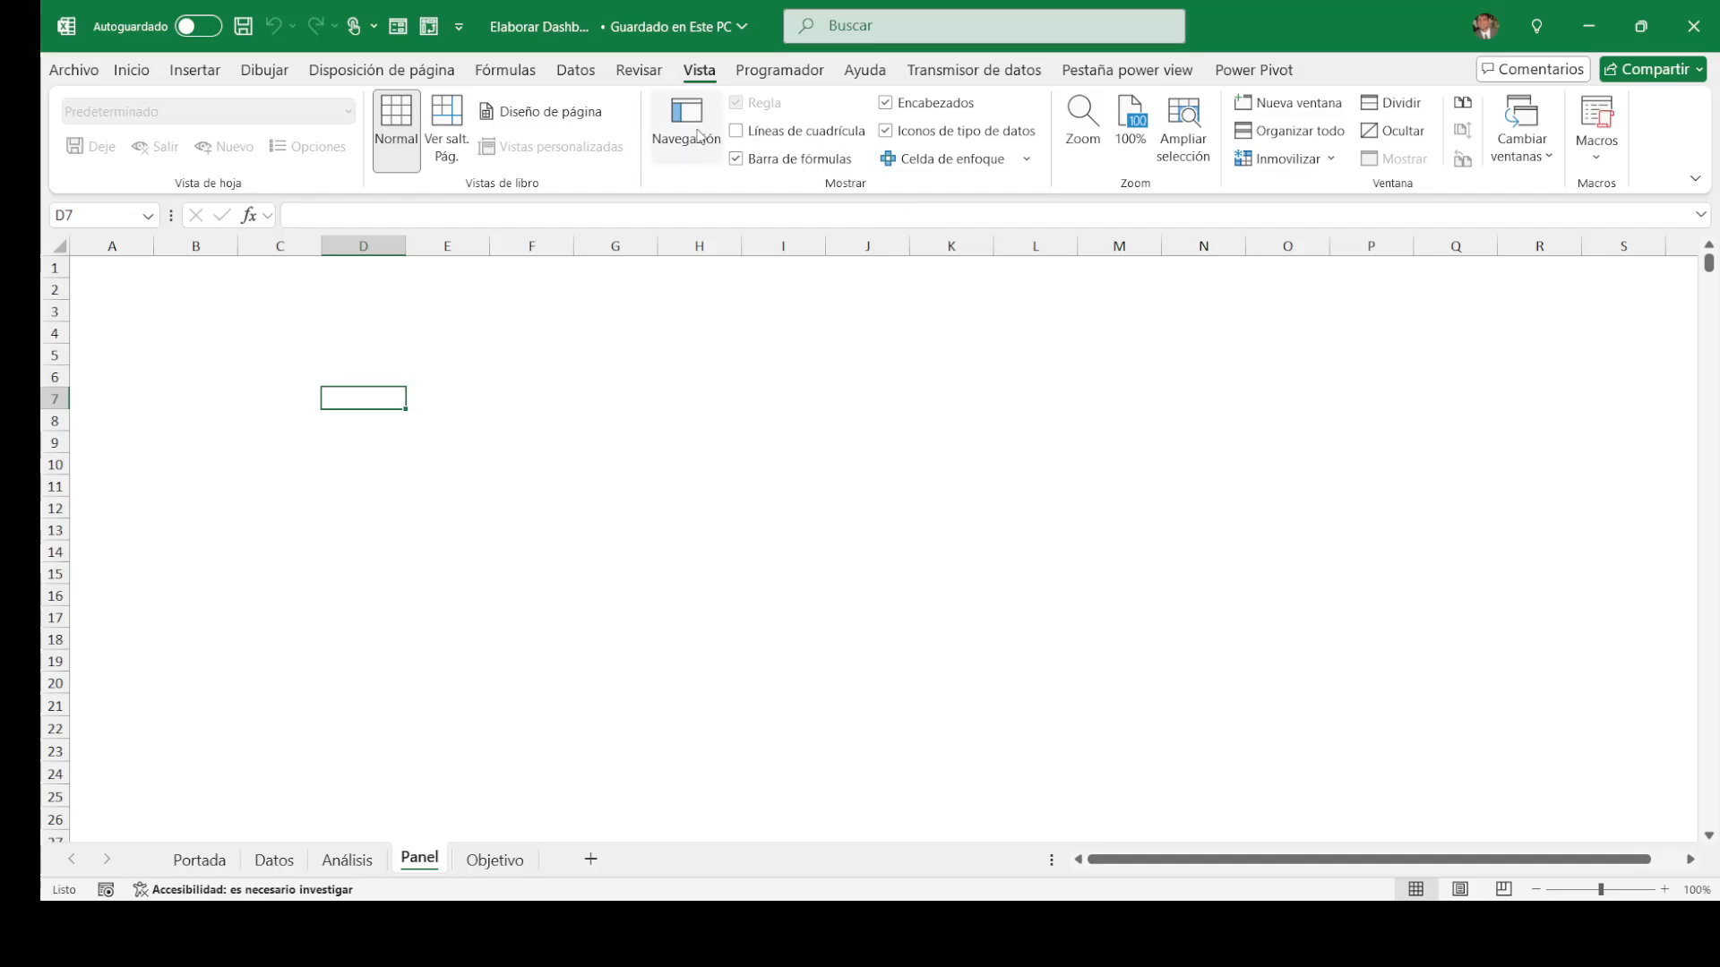
click(736, 132)
click(736, 132)
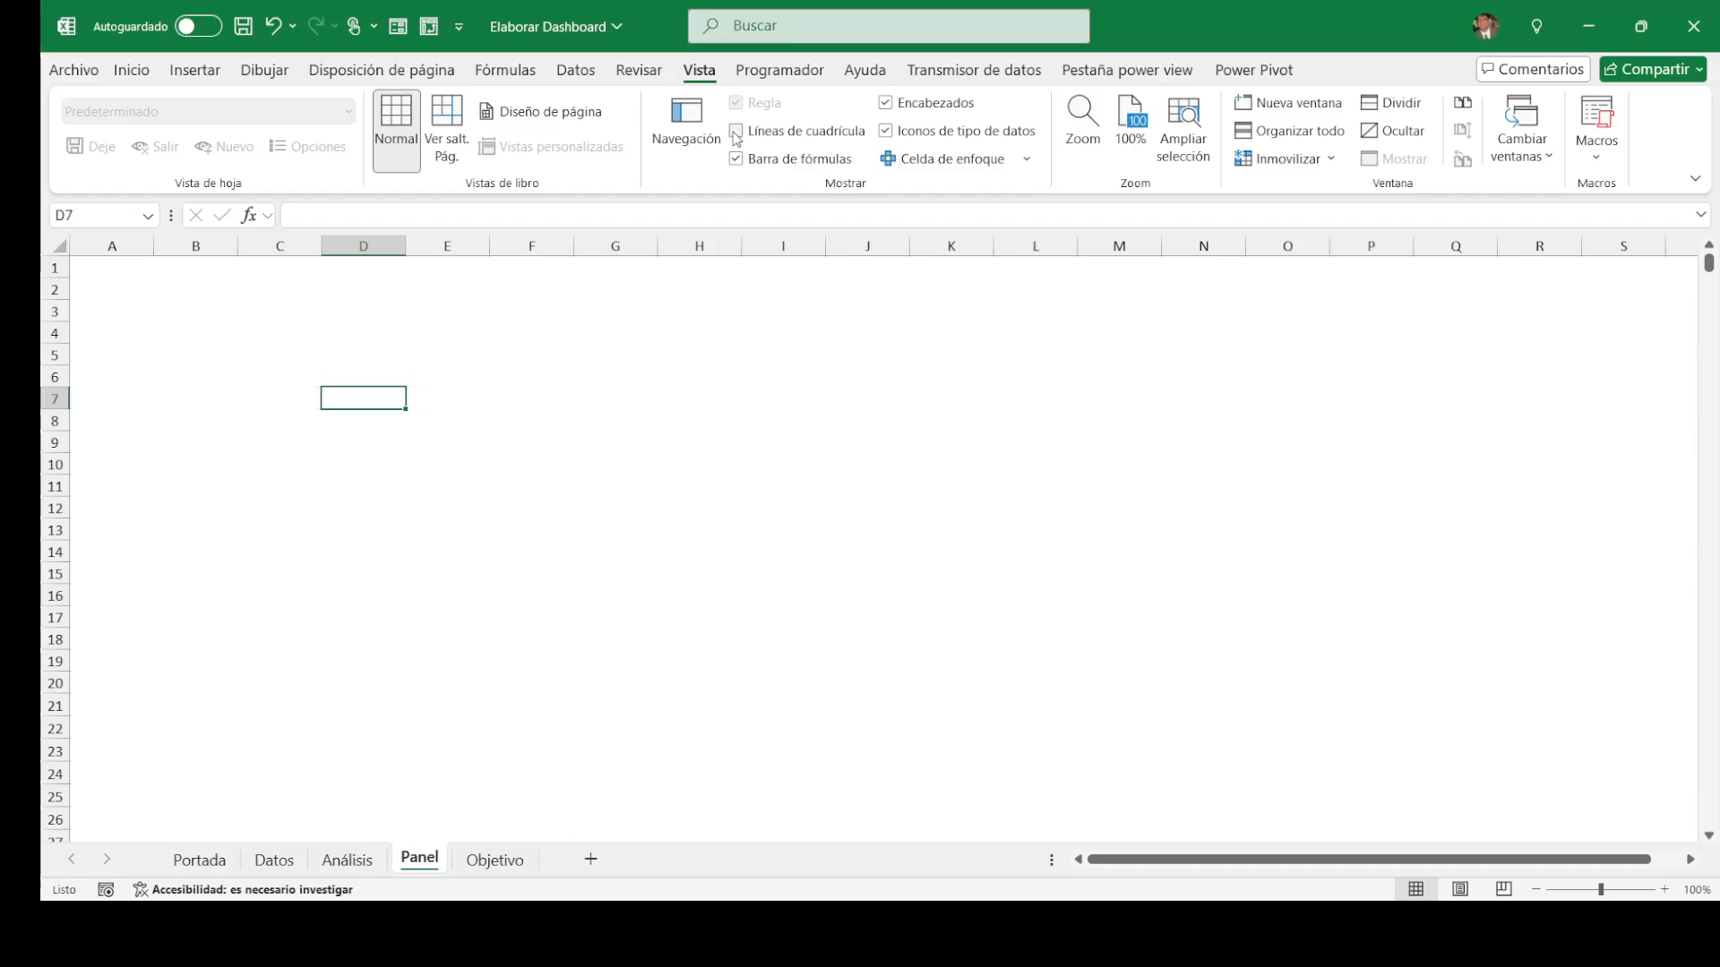
click(306, 350)
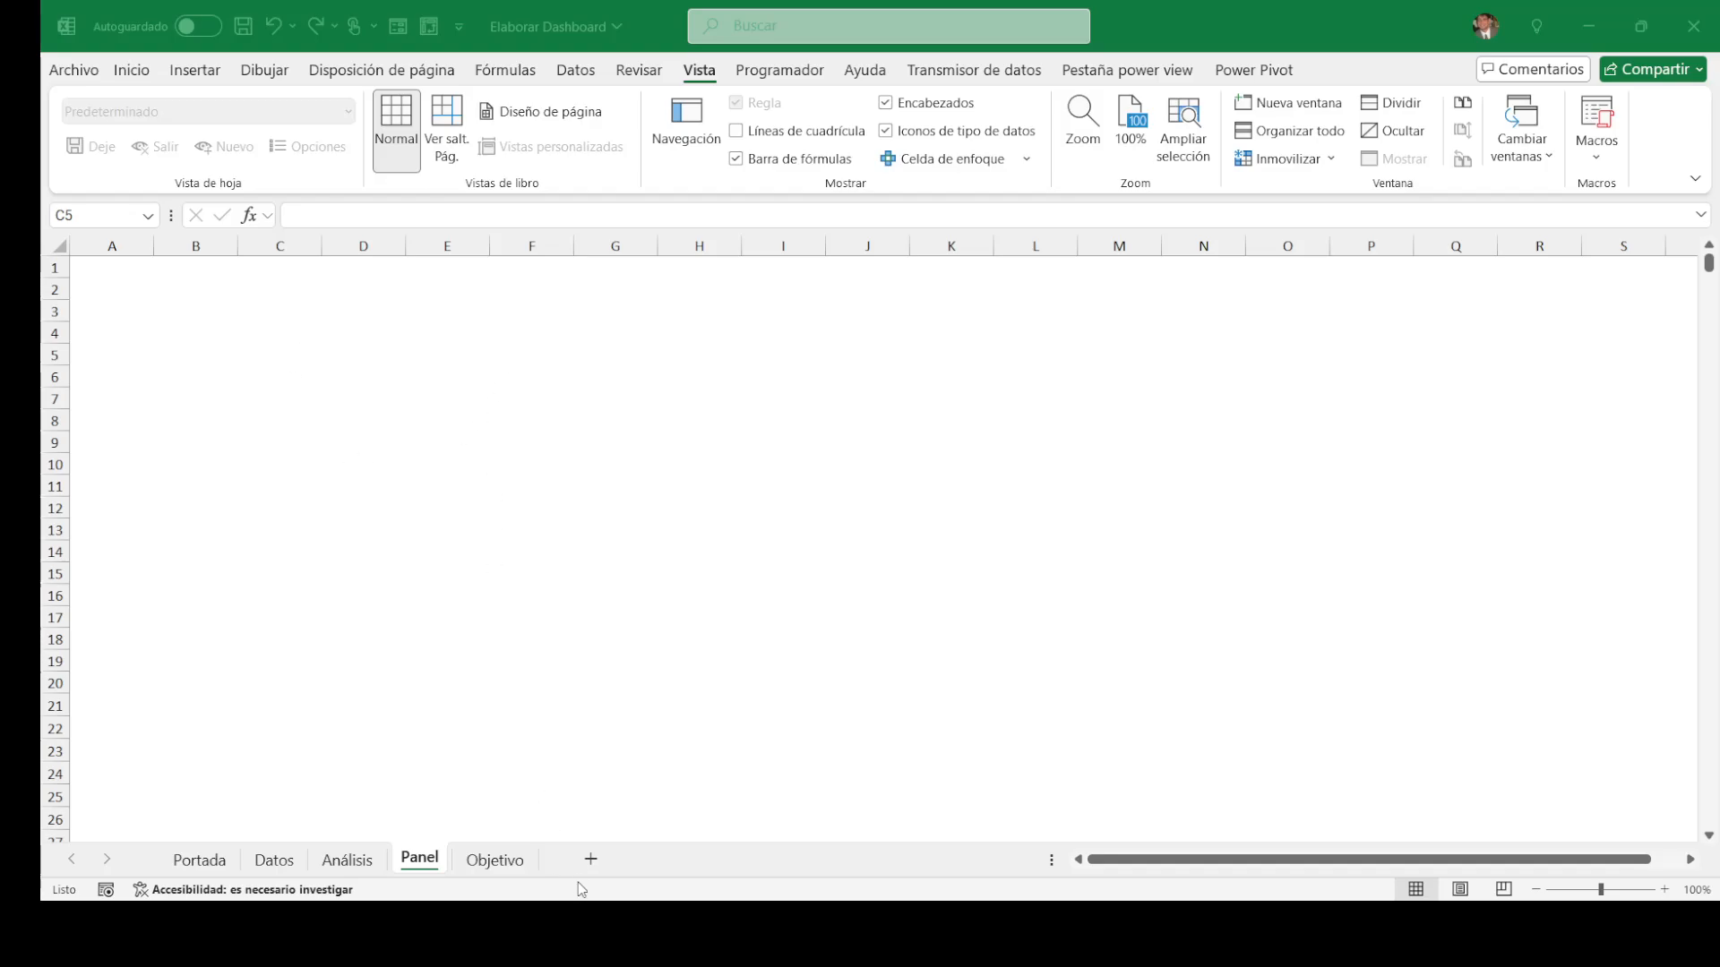
click(484, 609)
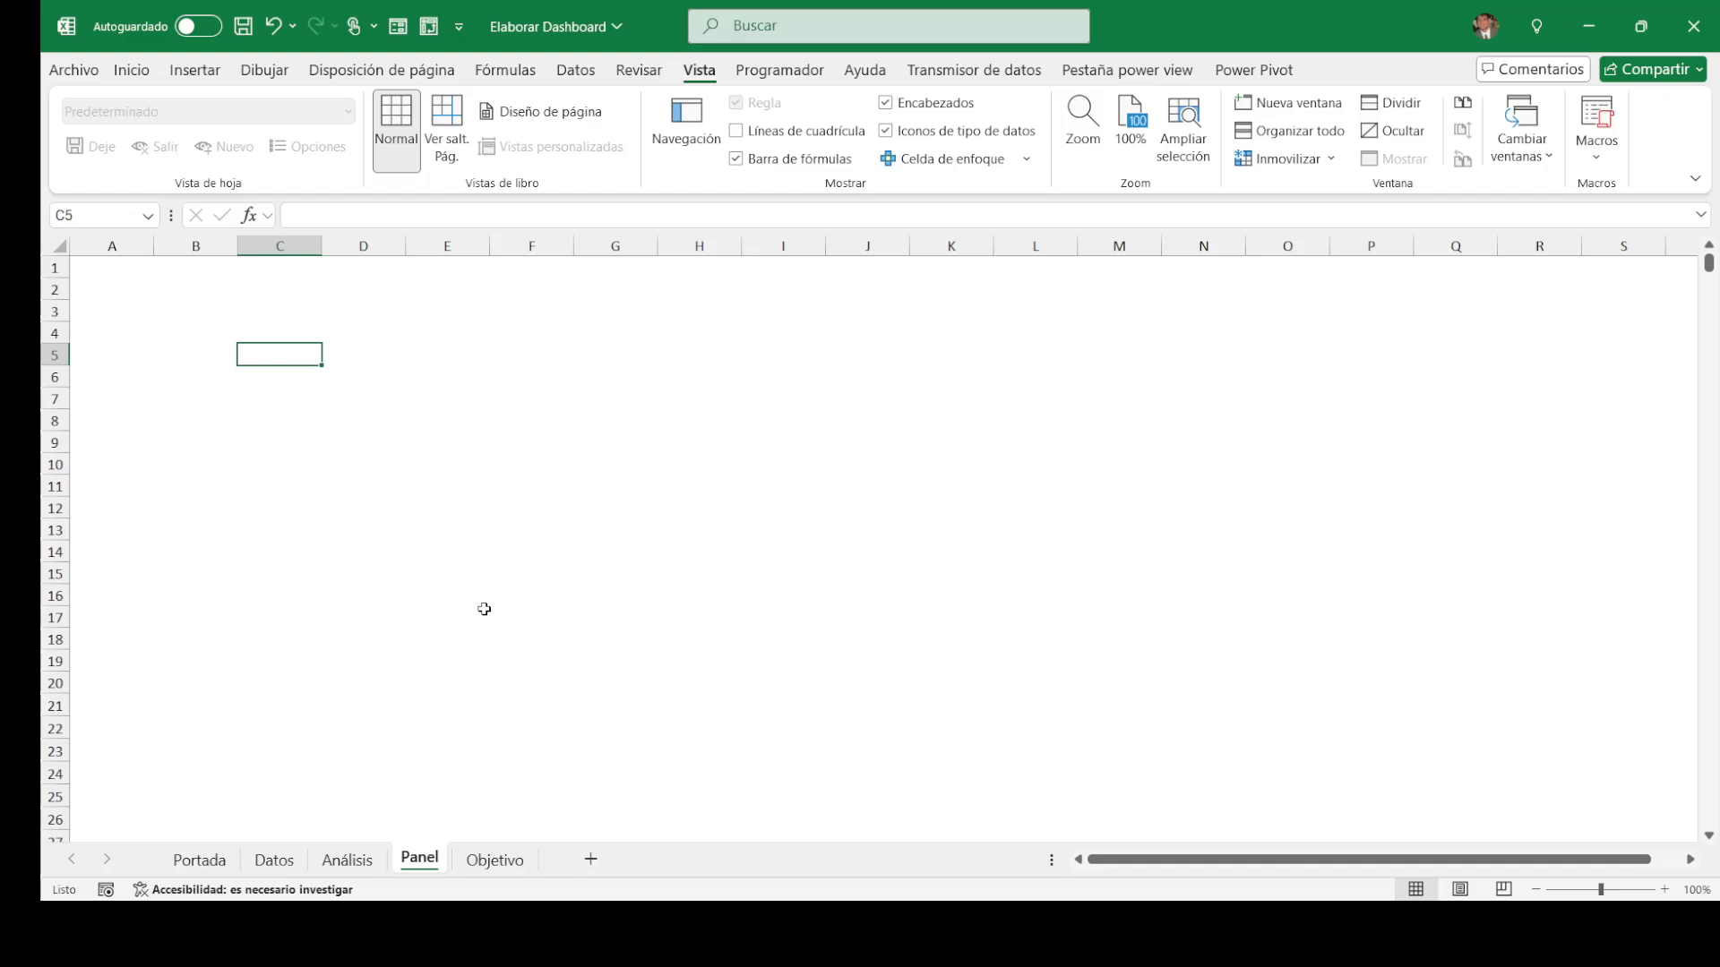
click(232, 320)
click(321, 319)
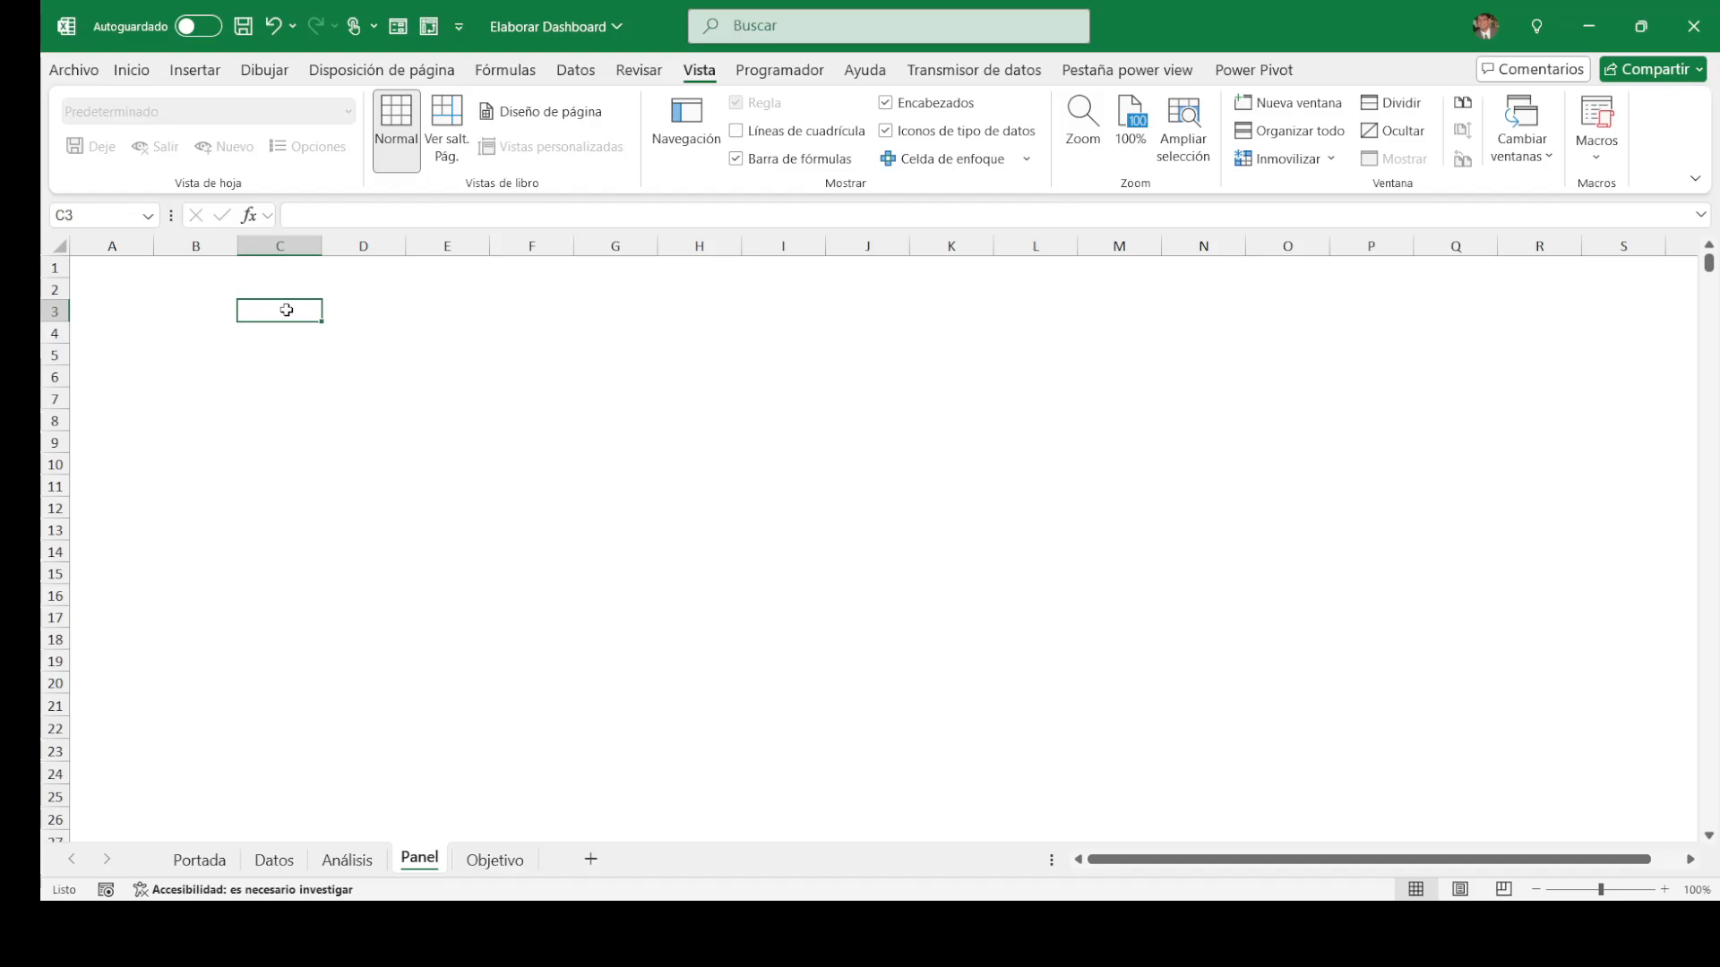
key(alt+Tab)
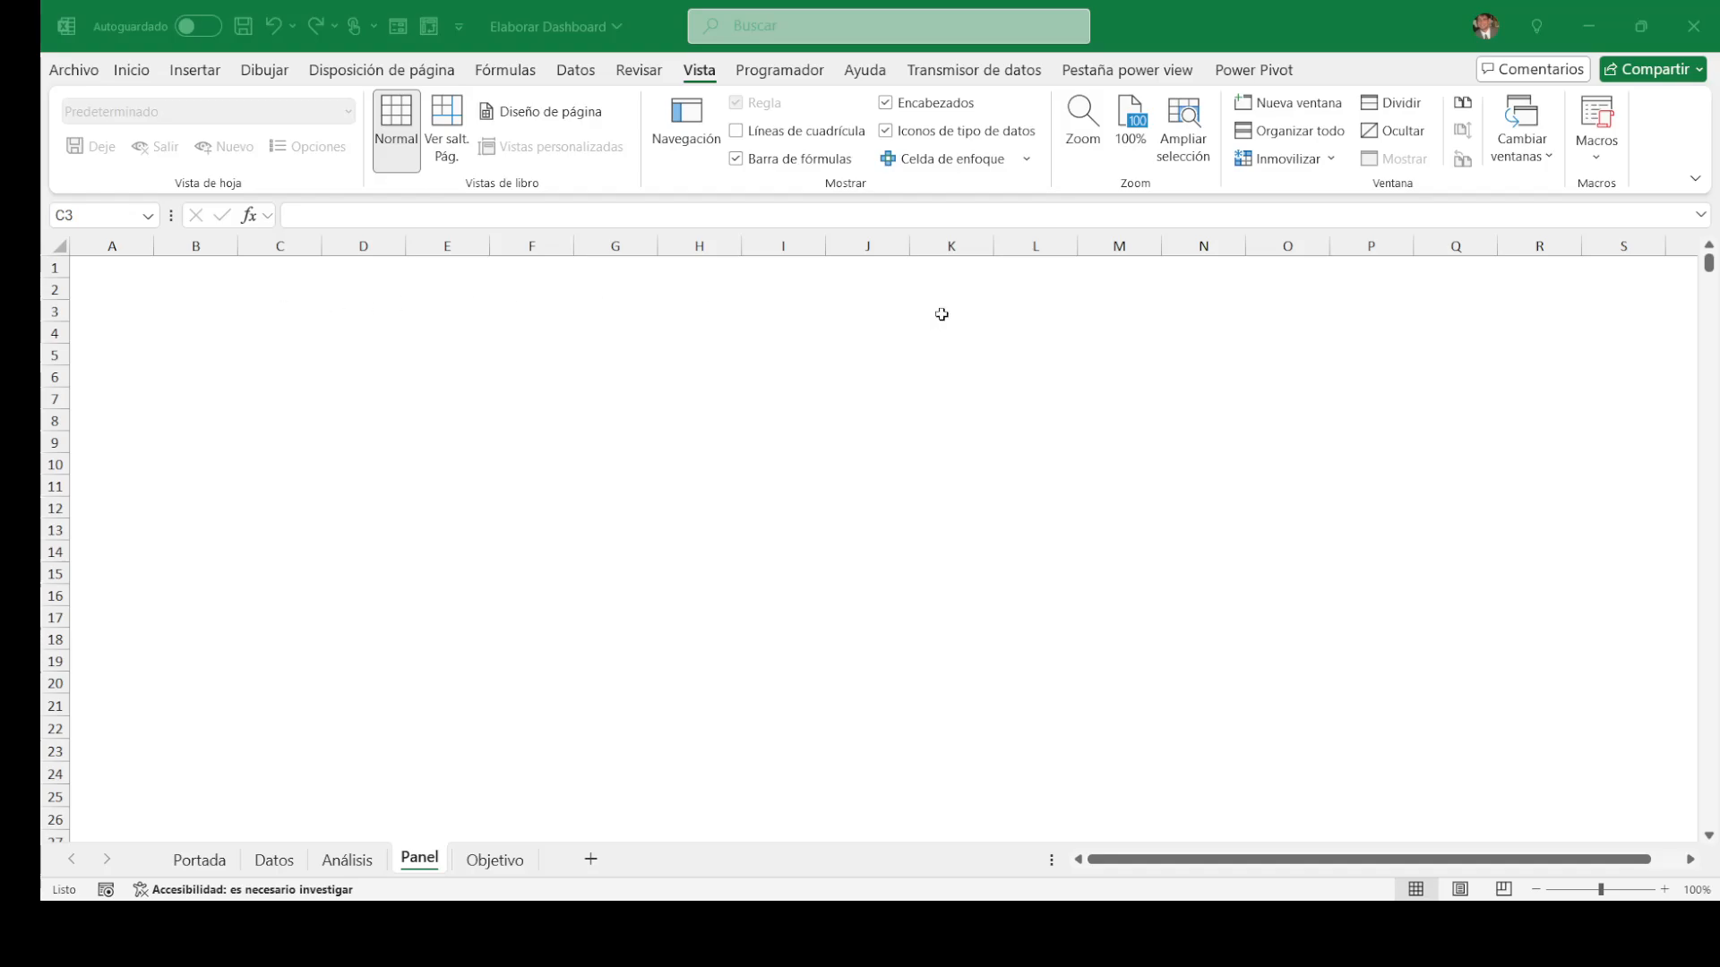
key(alt+Tab)
key(alt+Tab)
key(alt+Tab)
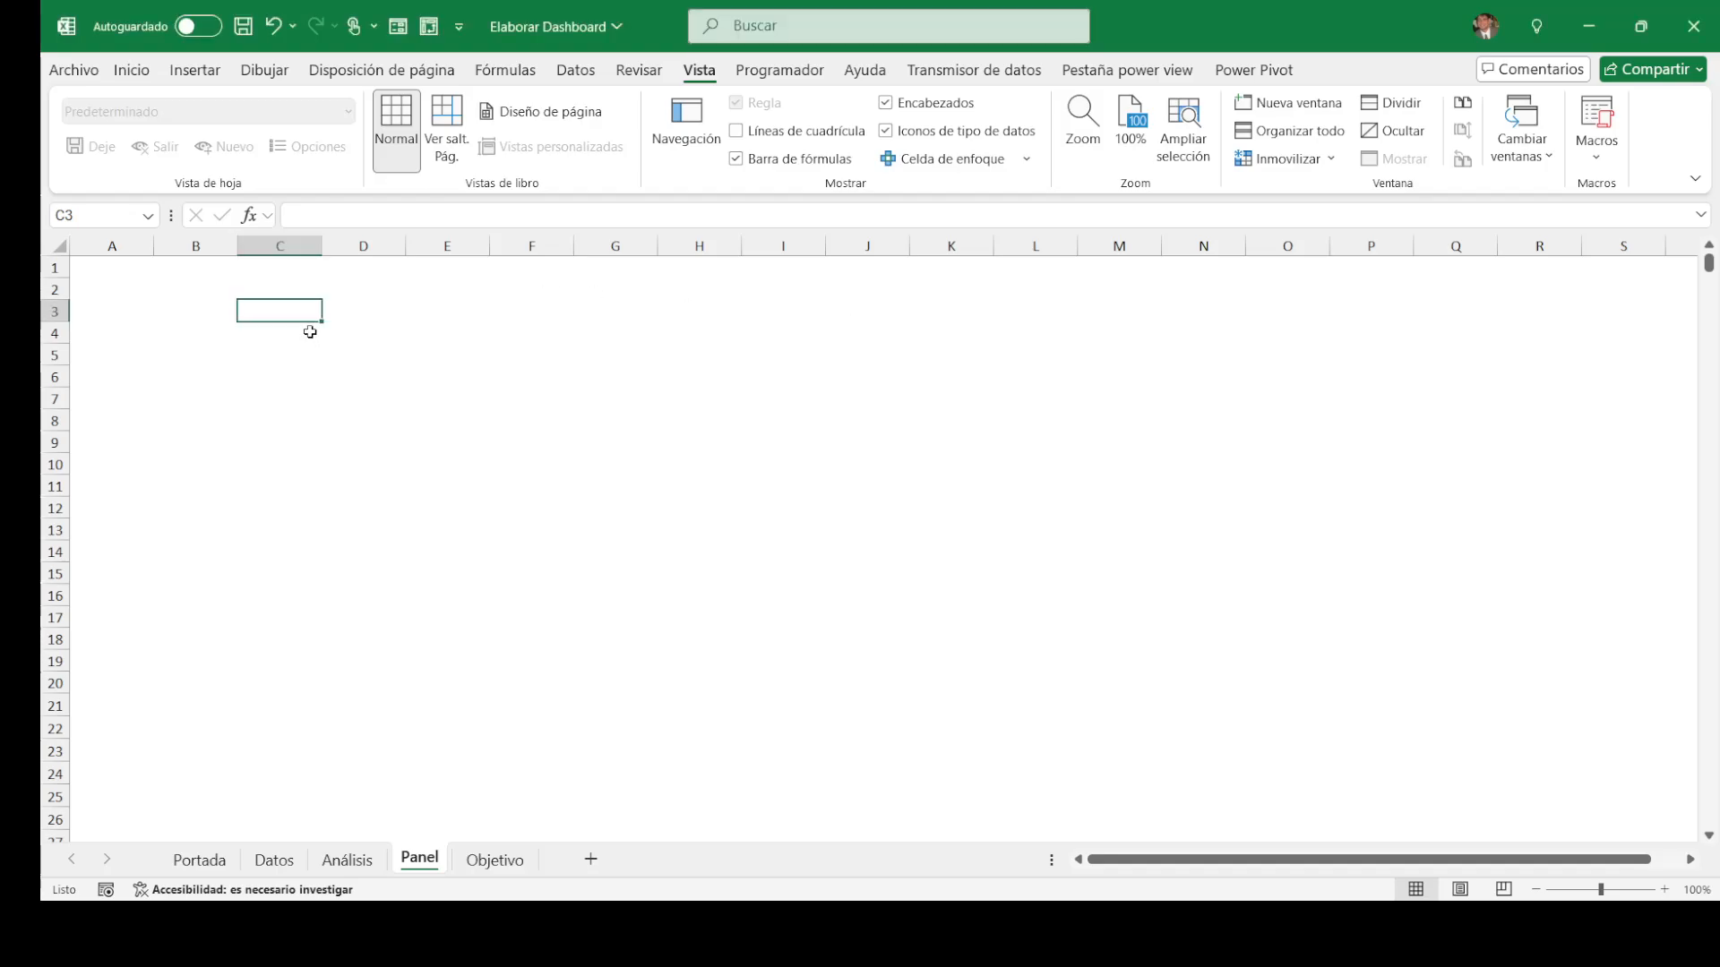
key(alt+Tab)
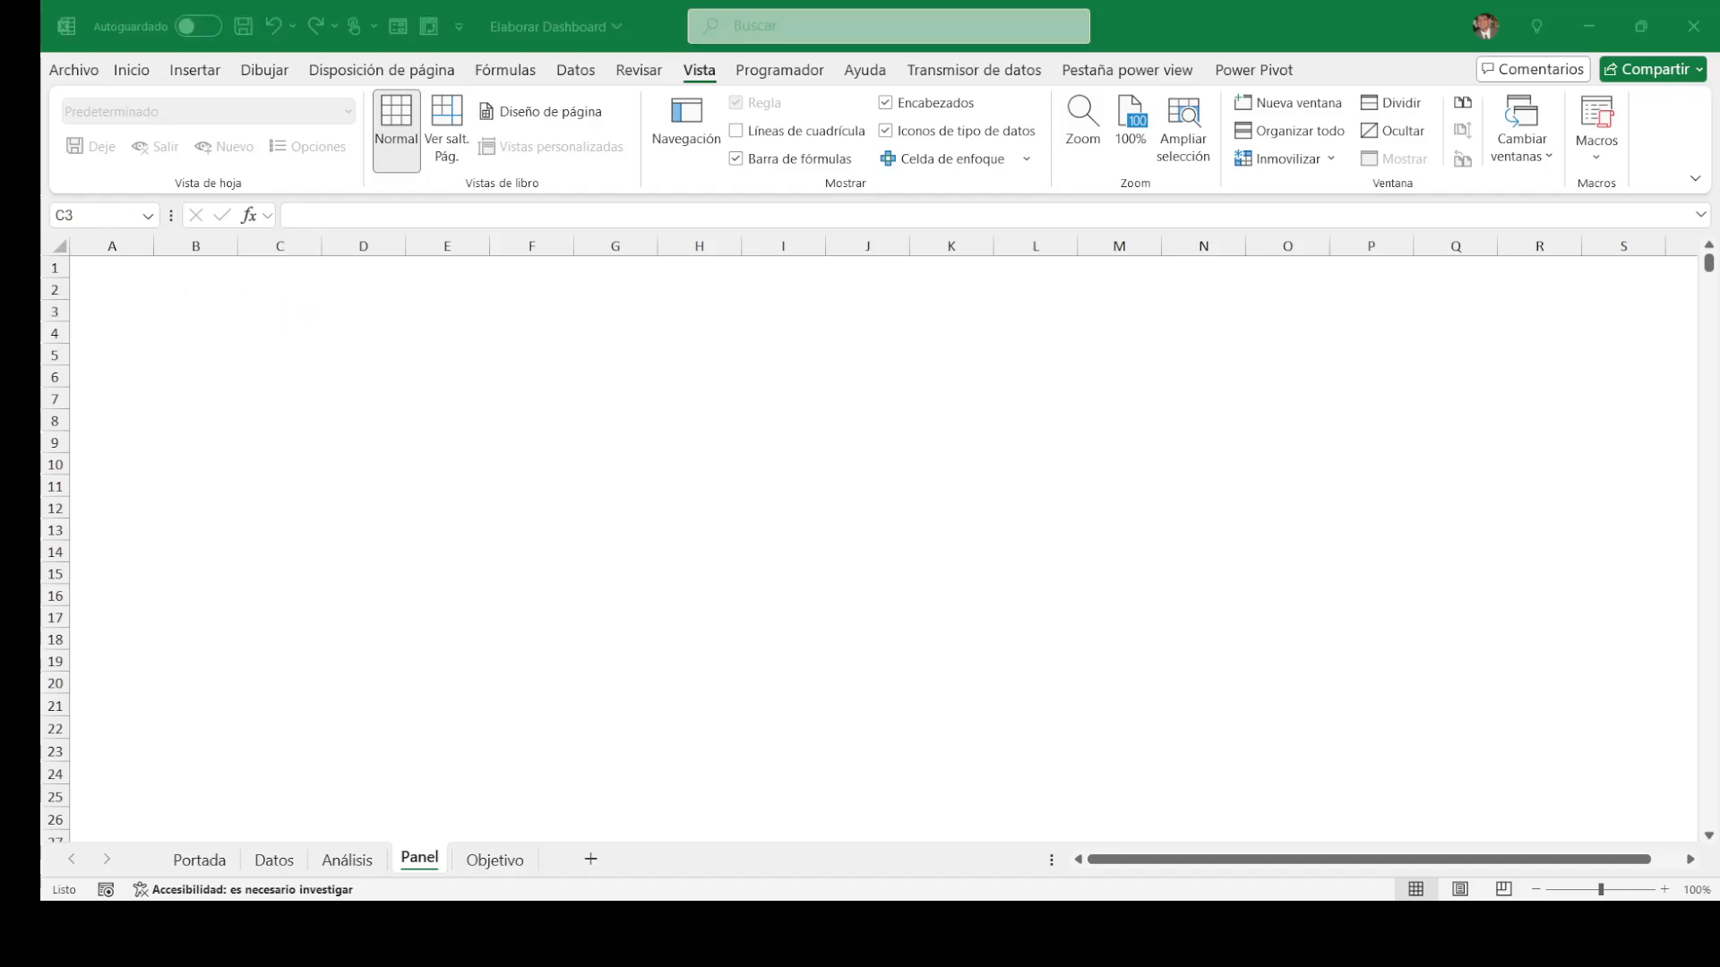
key(alt+Tab)
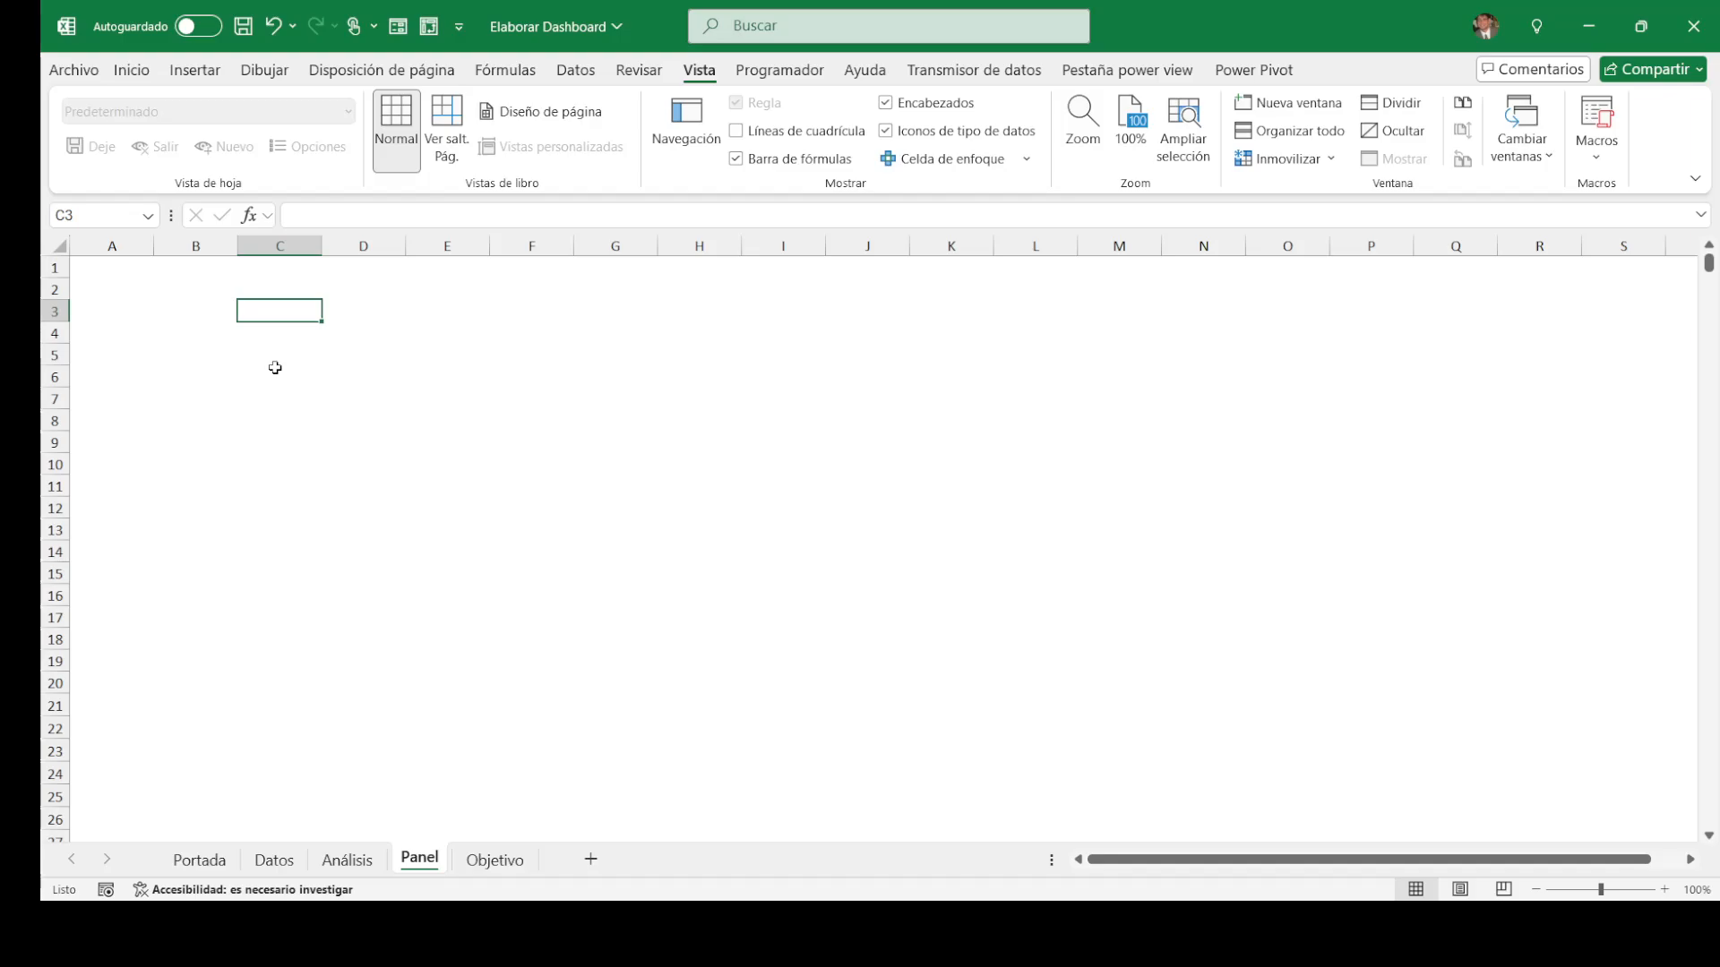
click(580, 75)
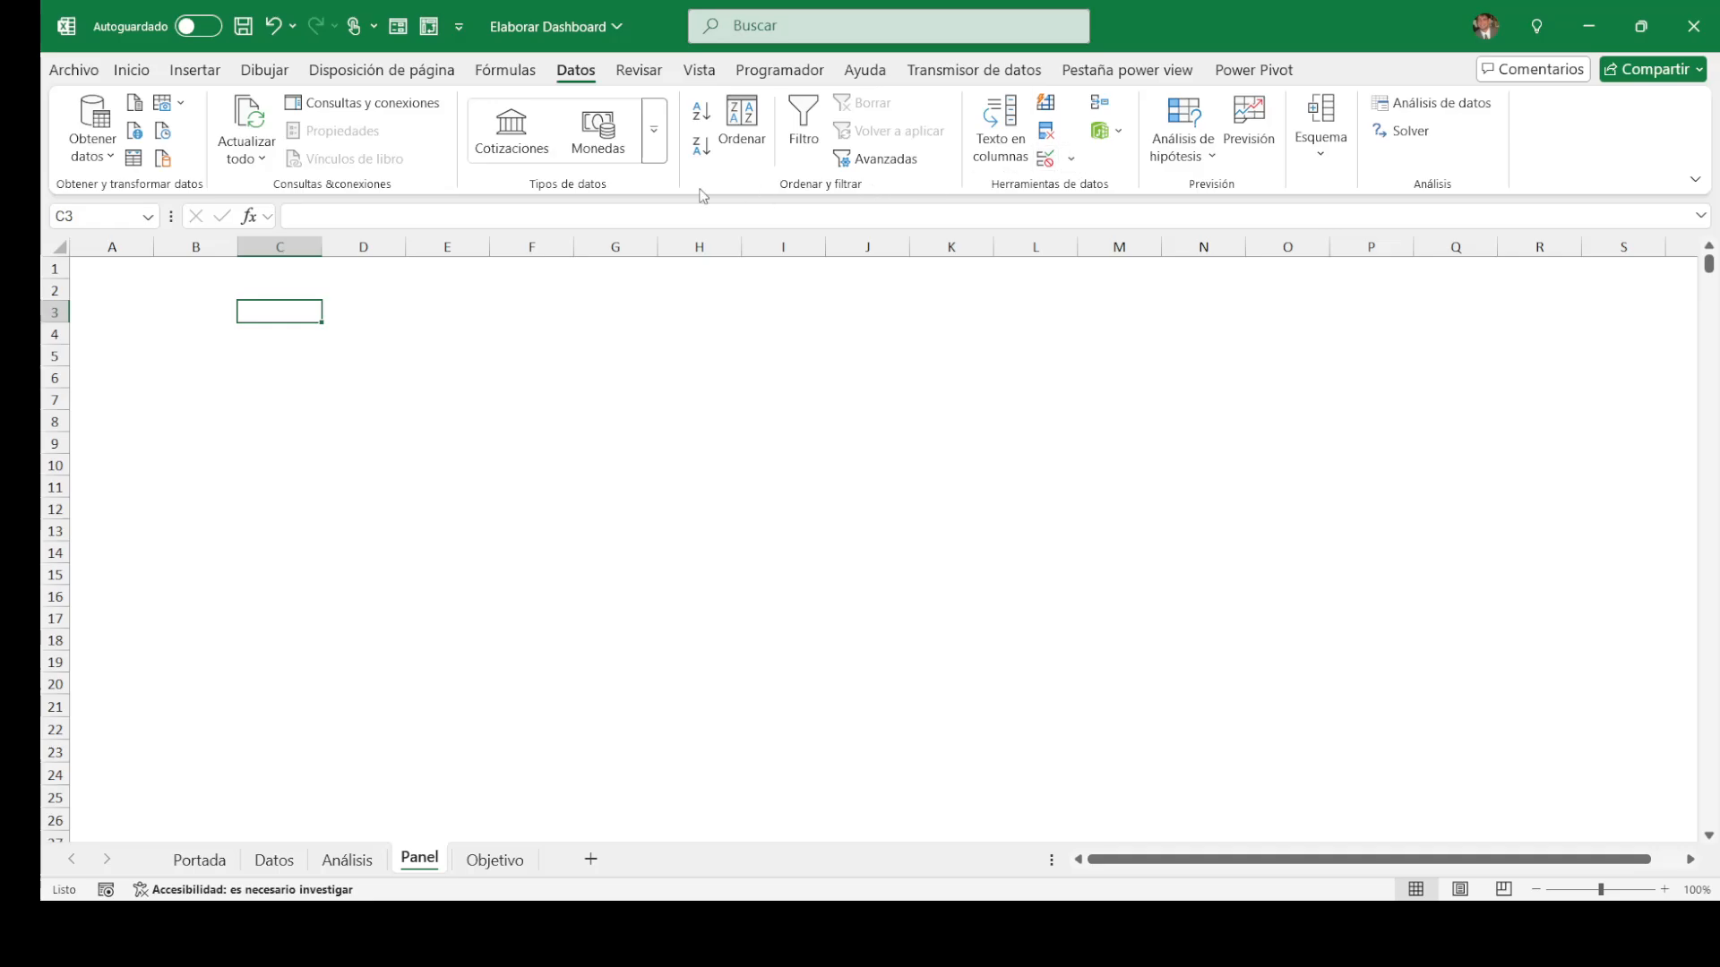
click(135, 72)
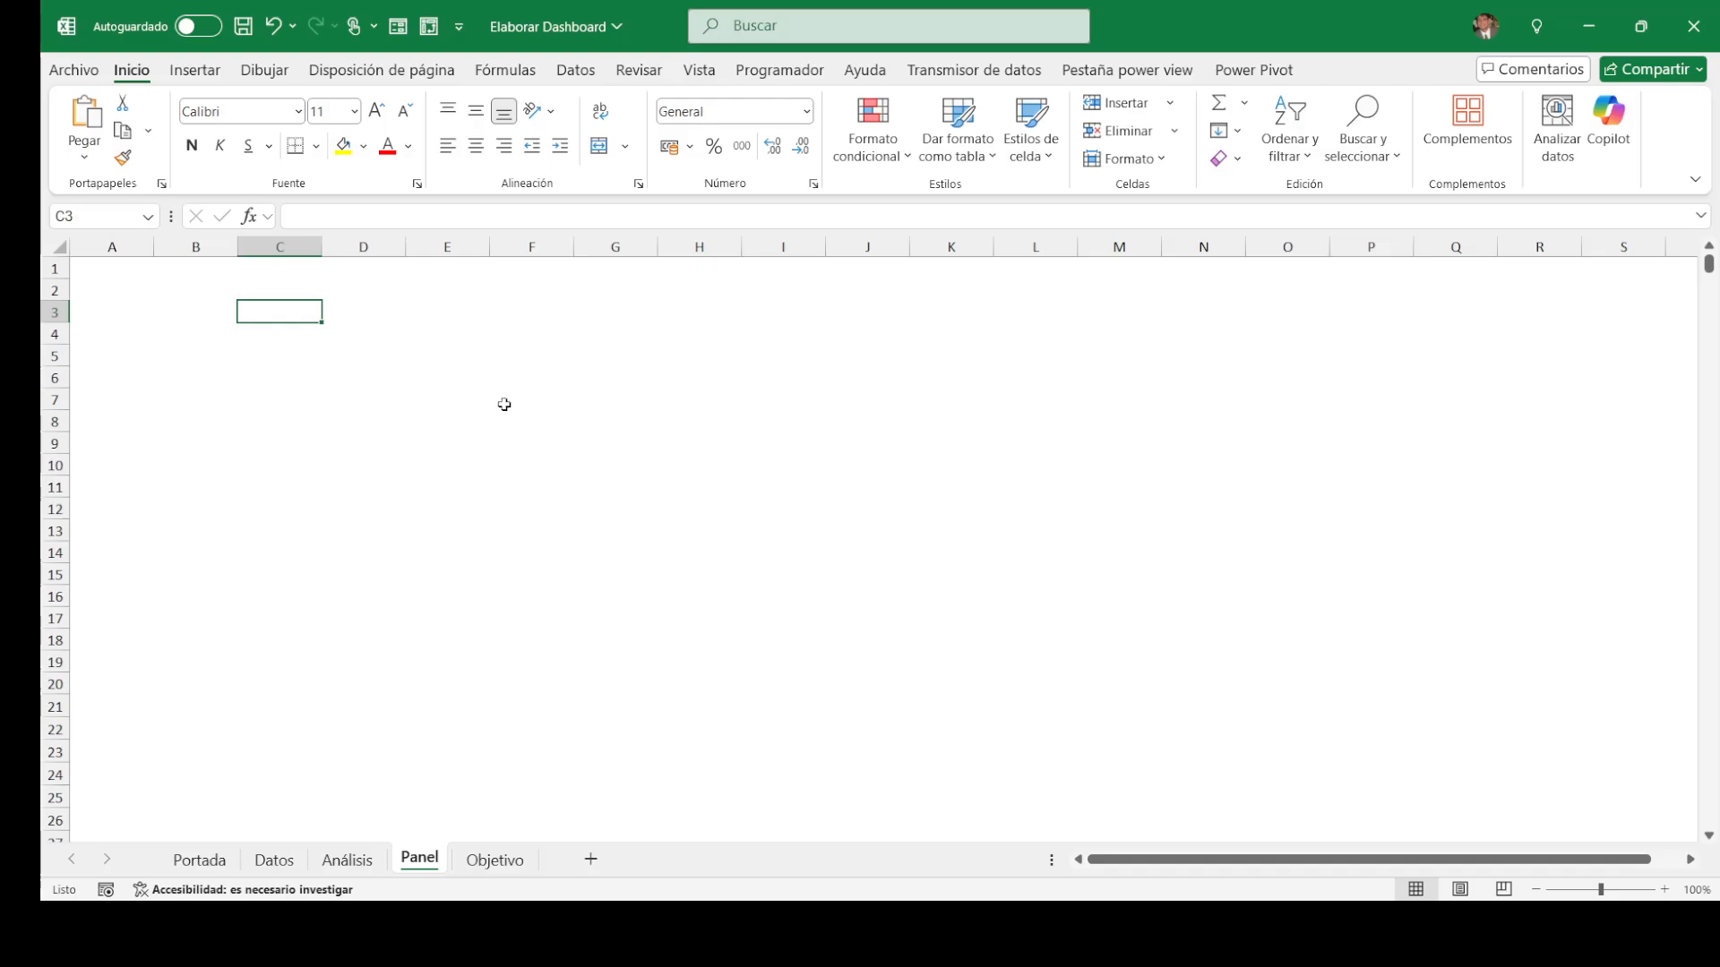
click(402, 353)
click(301, 323)
Step: Insert a text box on the Panel sheet, spanning about cells C2 to H5
click(202, 75)
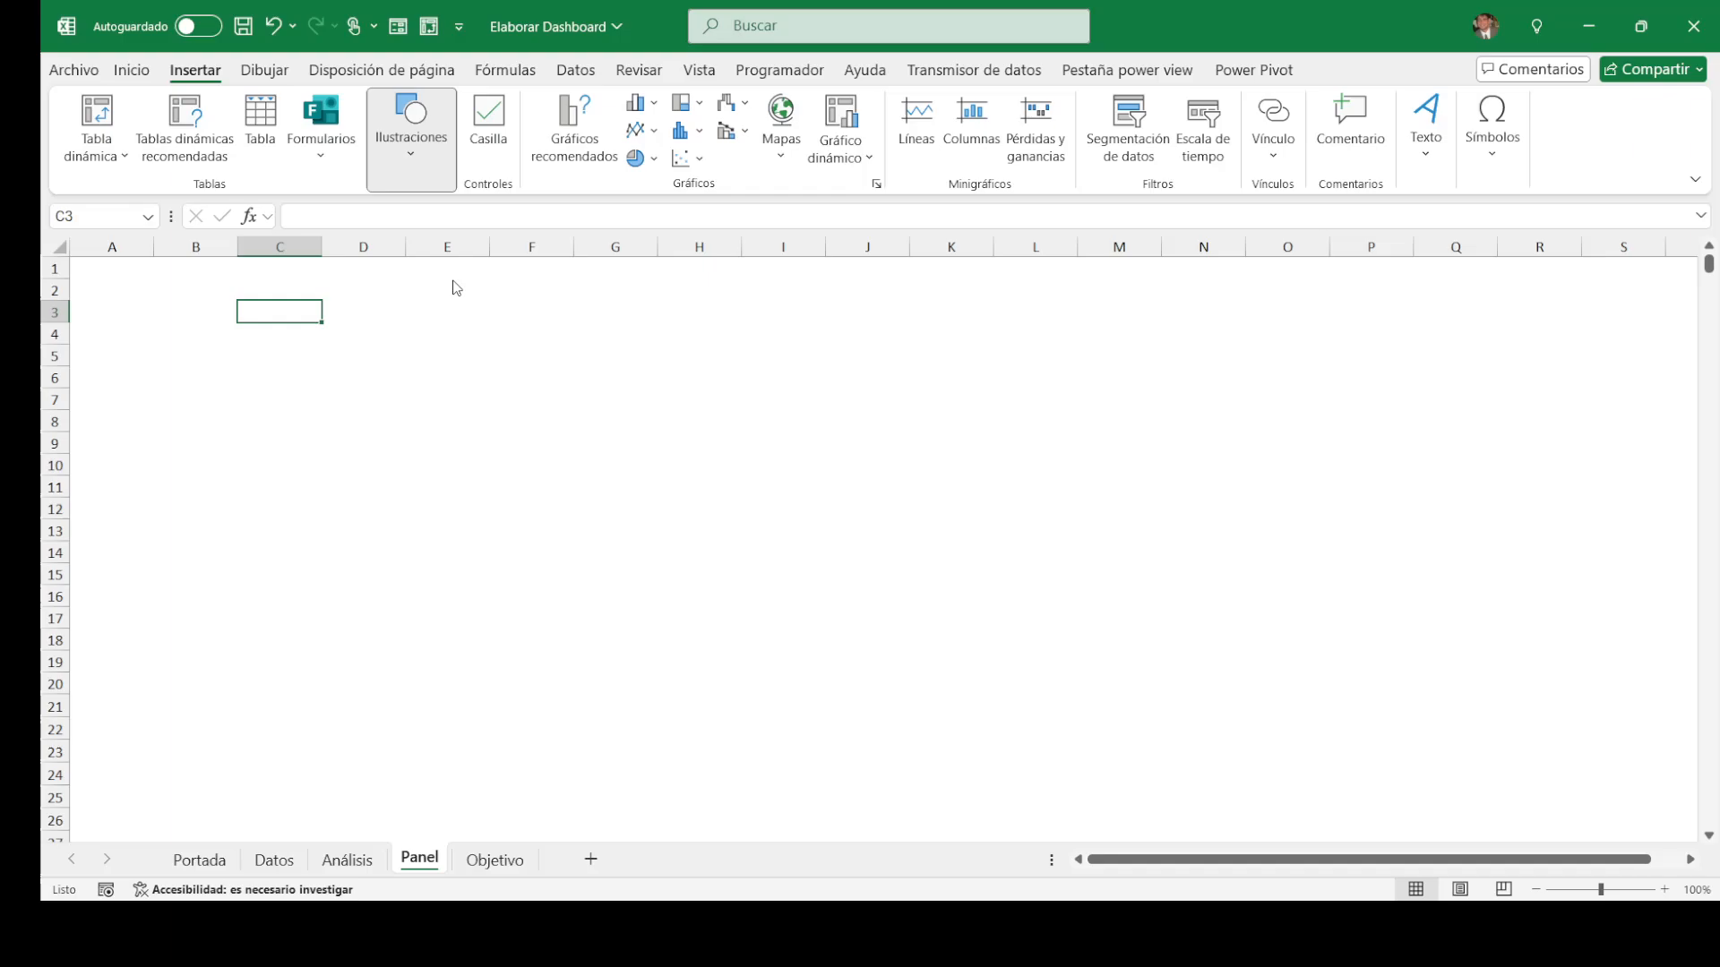
click(447, 332)
drag(266, 287, 727, 358)
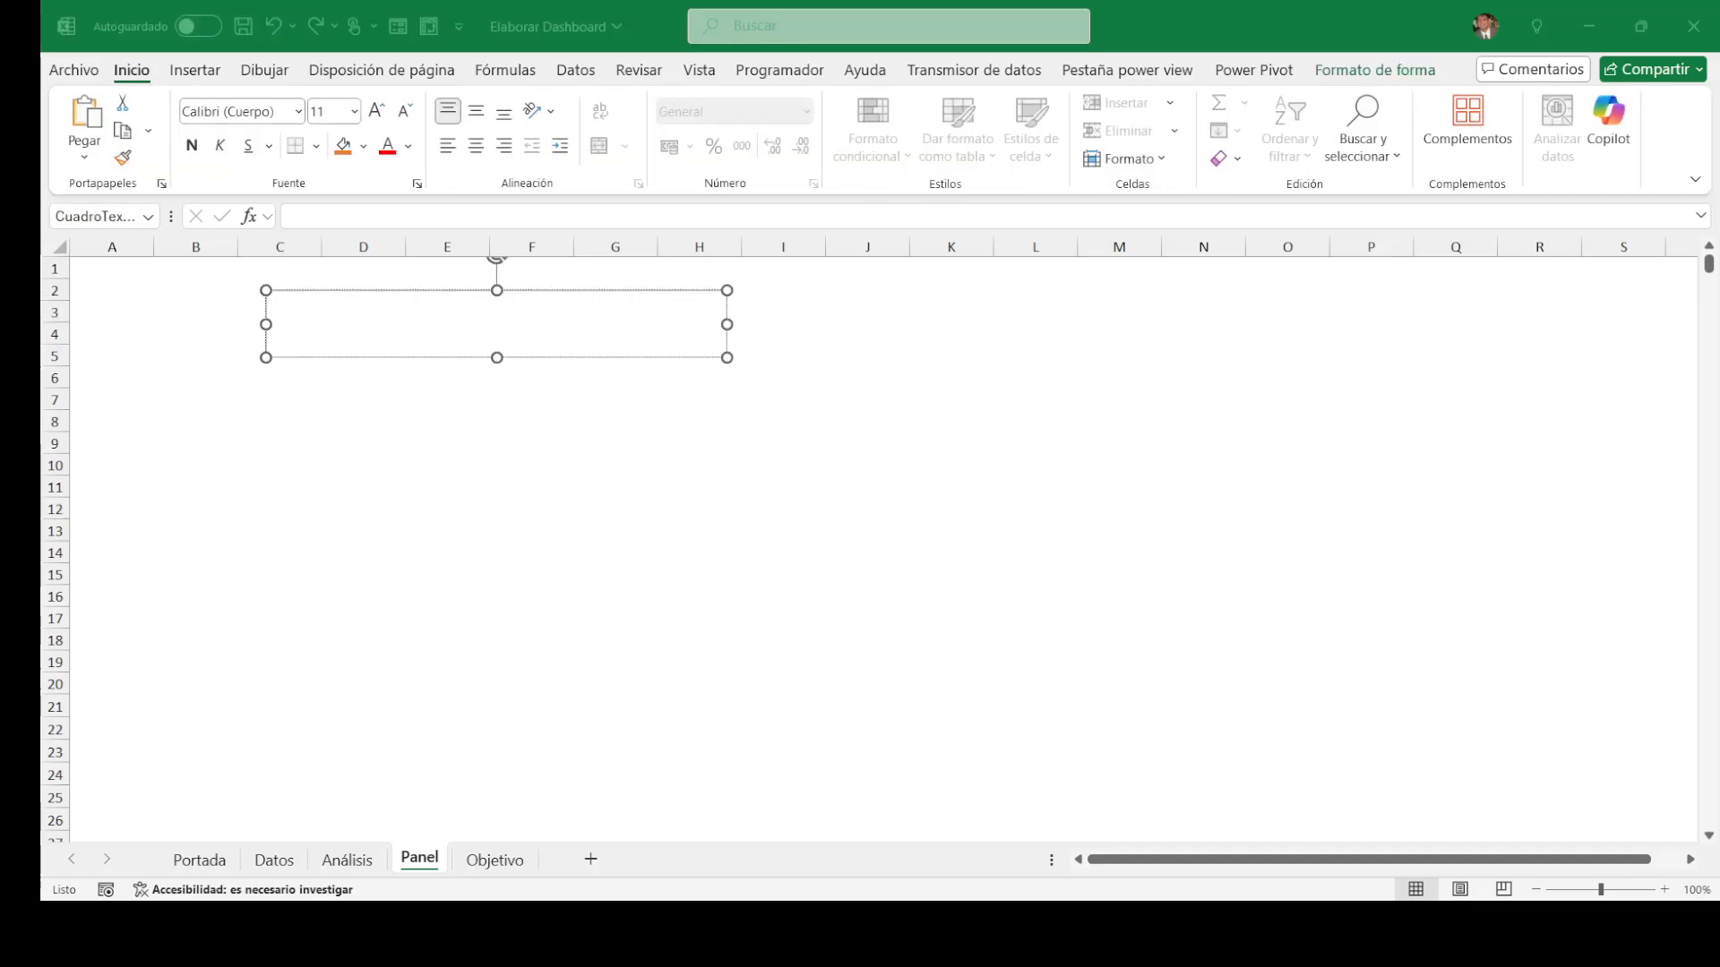
Step: Enter the title "Panel de Análisis Económico del año 2010" in the text box on the Panel sheet
click(561, 332)
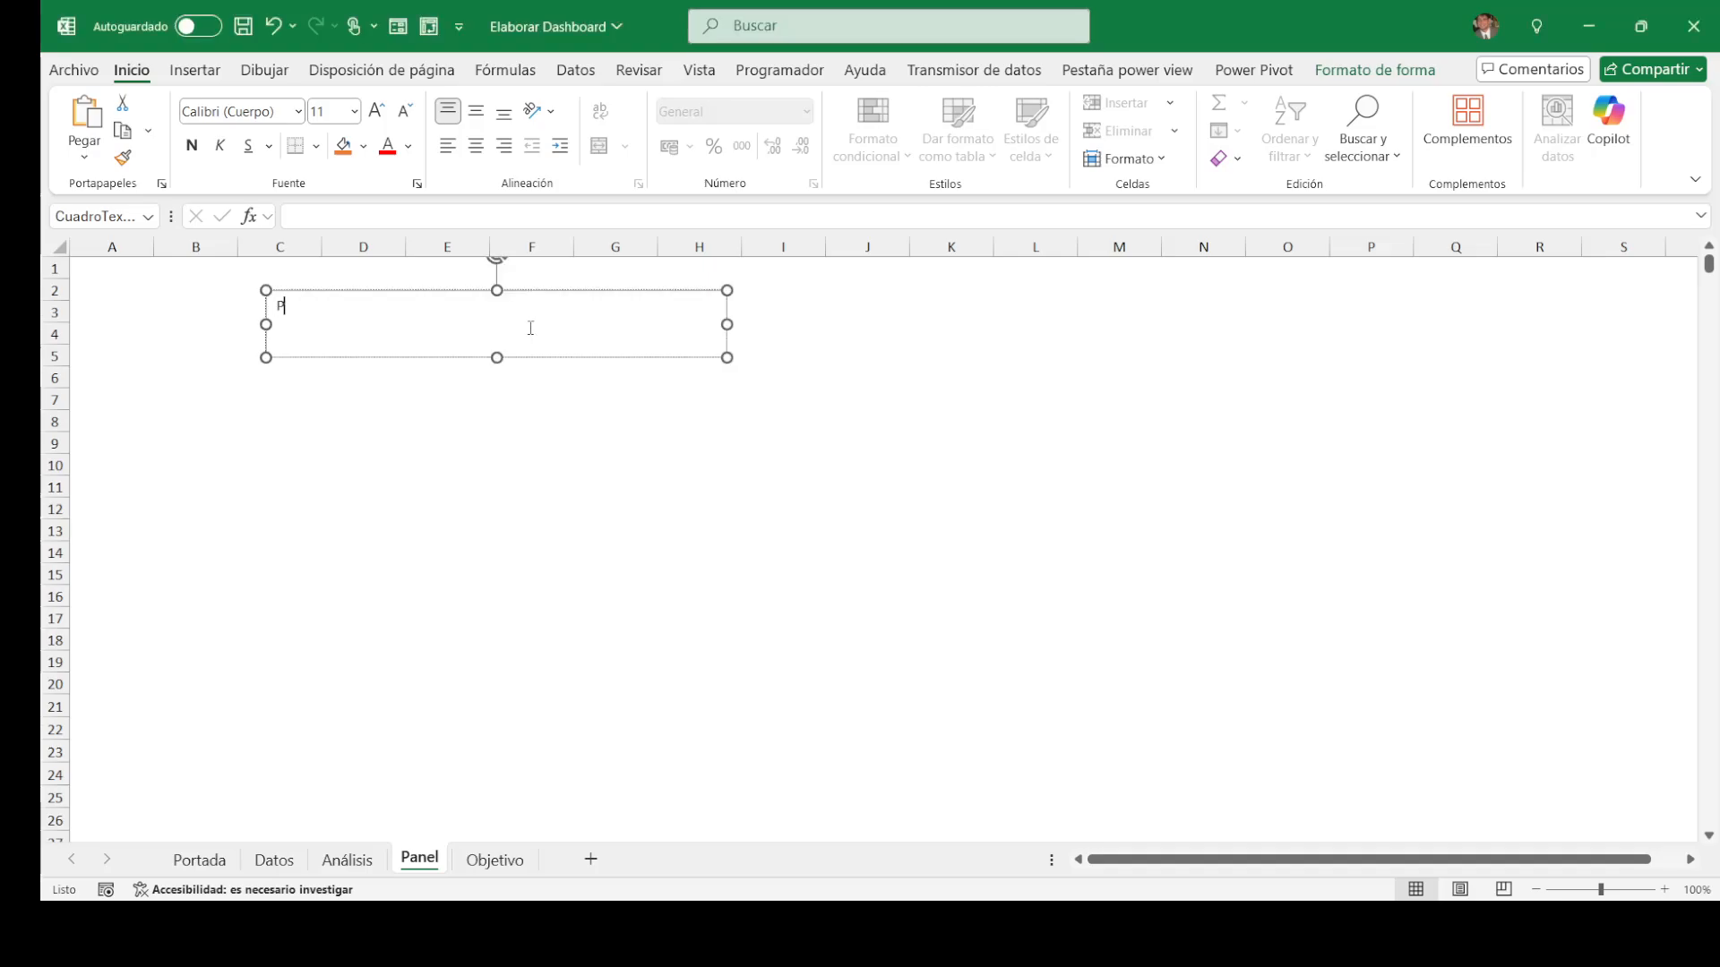
text(Panel de analis)
key(BackSpace)
key(BackSpace)
key(BackSpace)
key(BackSpace)
key(BackSpace)
key(BackSpace)
text(Análisis Económico delA)
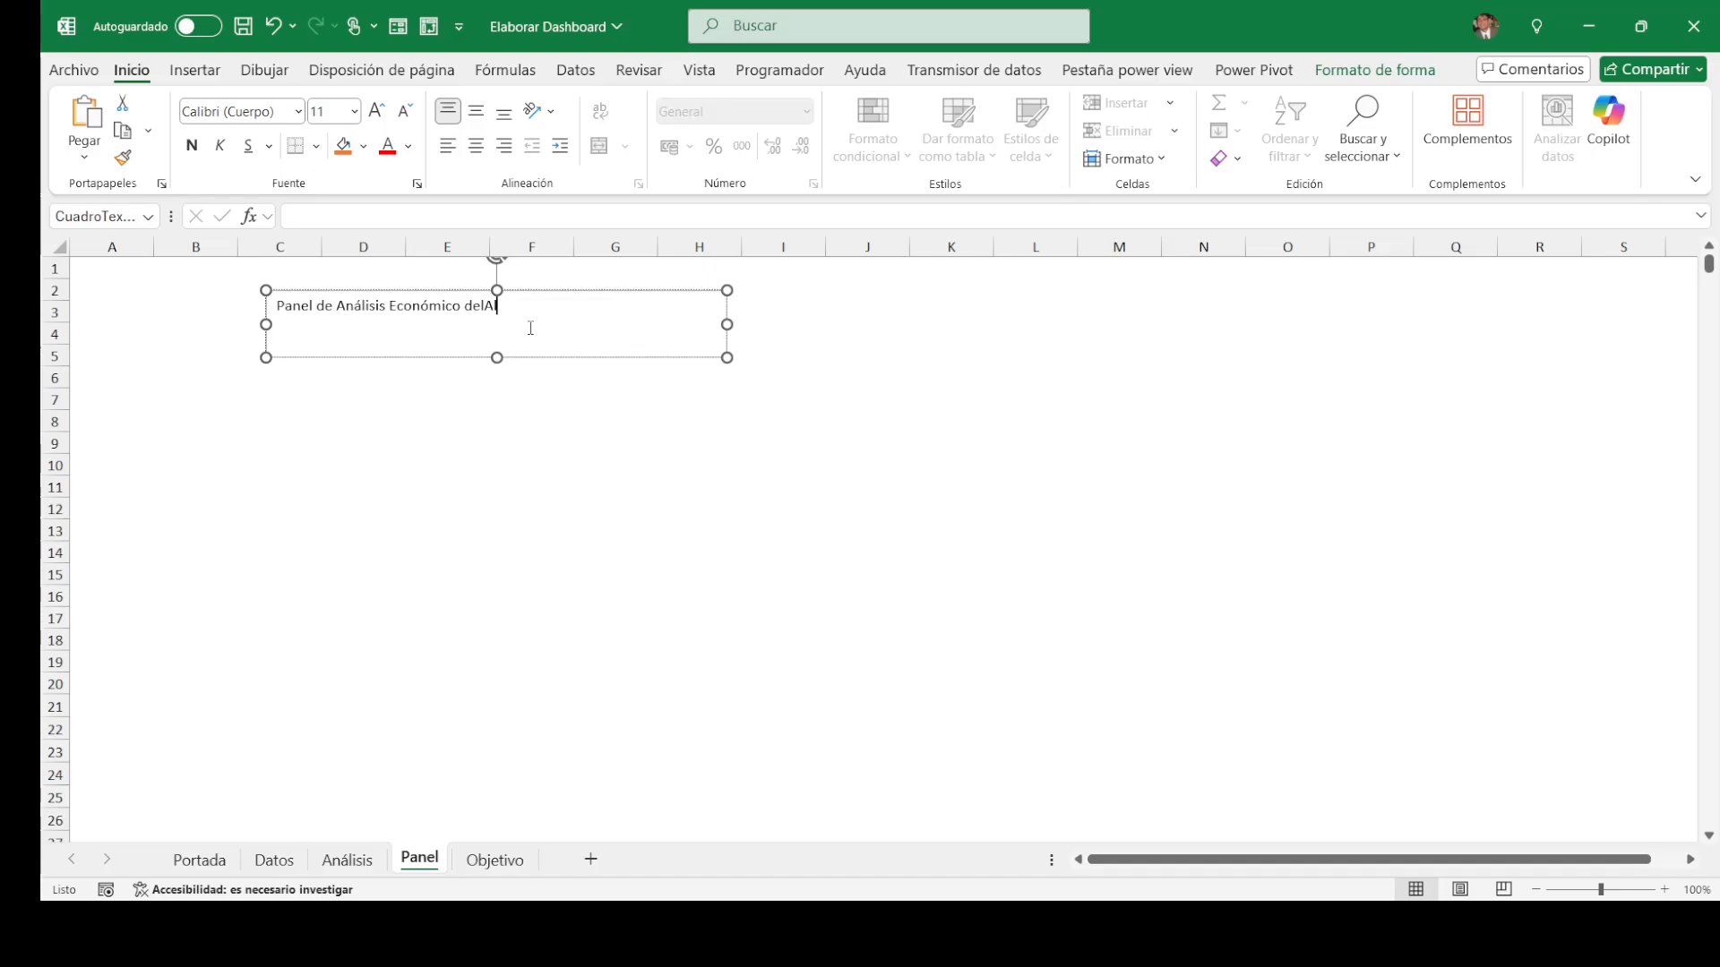
key(BackSpace)
text(año 2010)
click(461, 573)
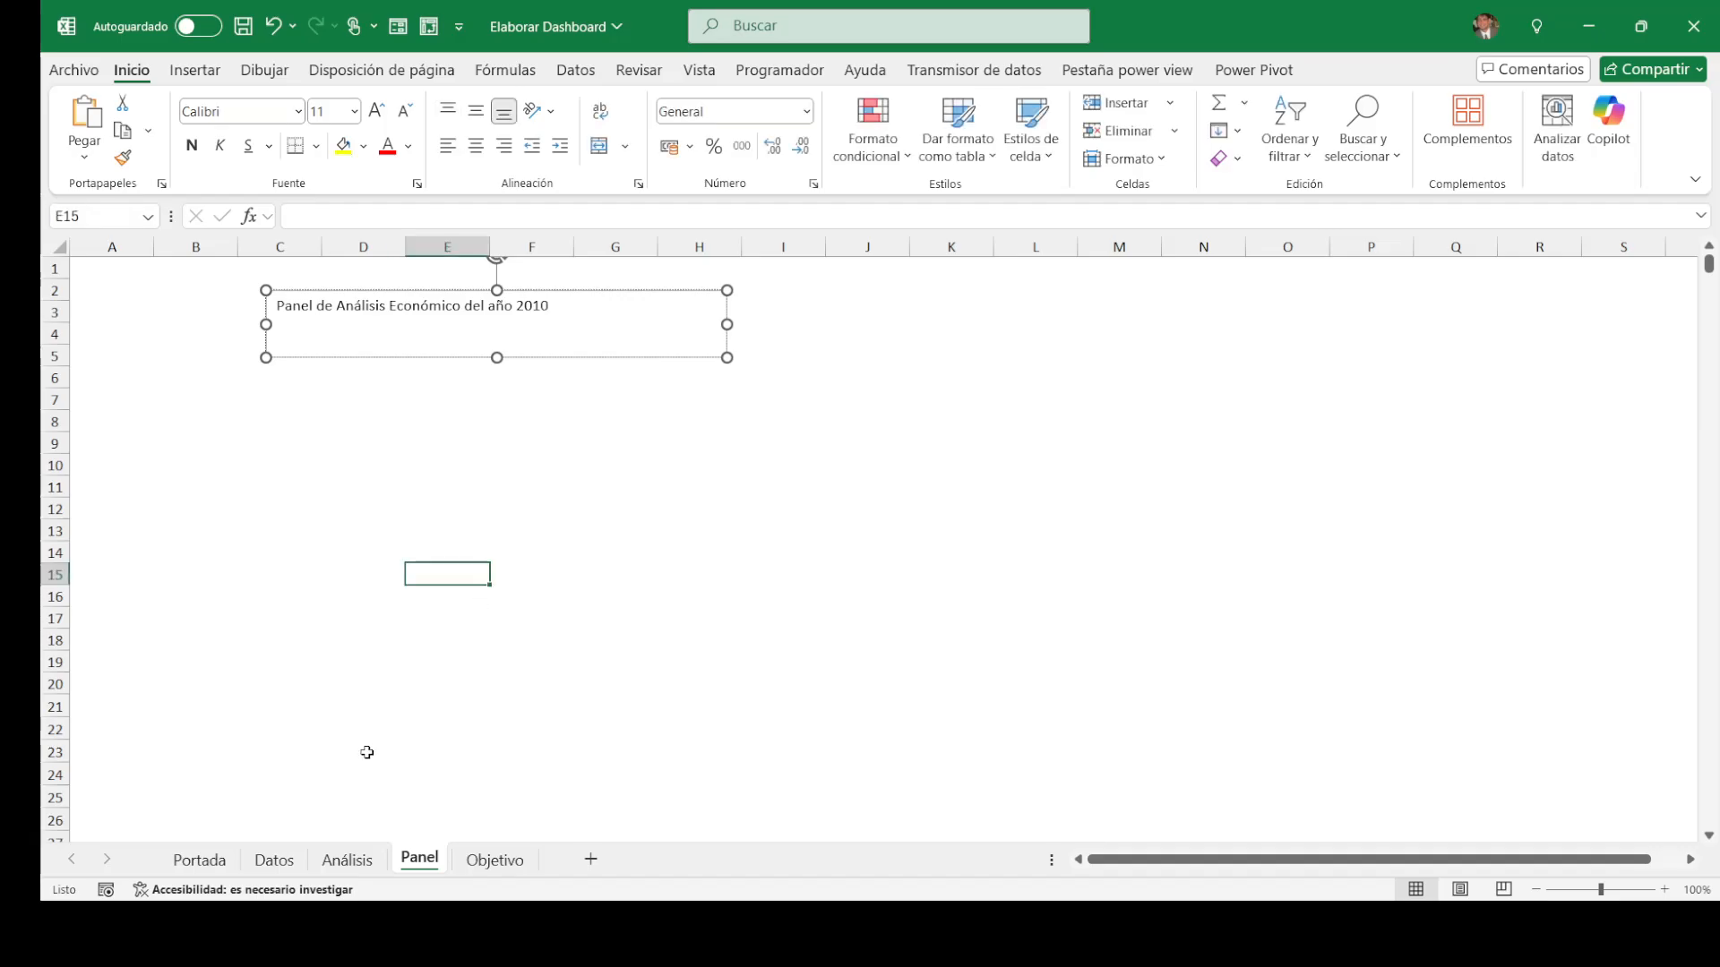
click(197, 862)
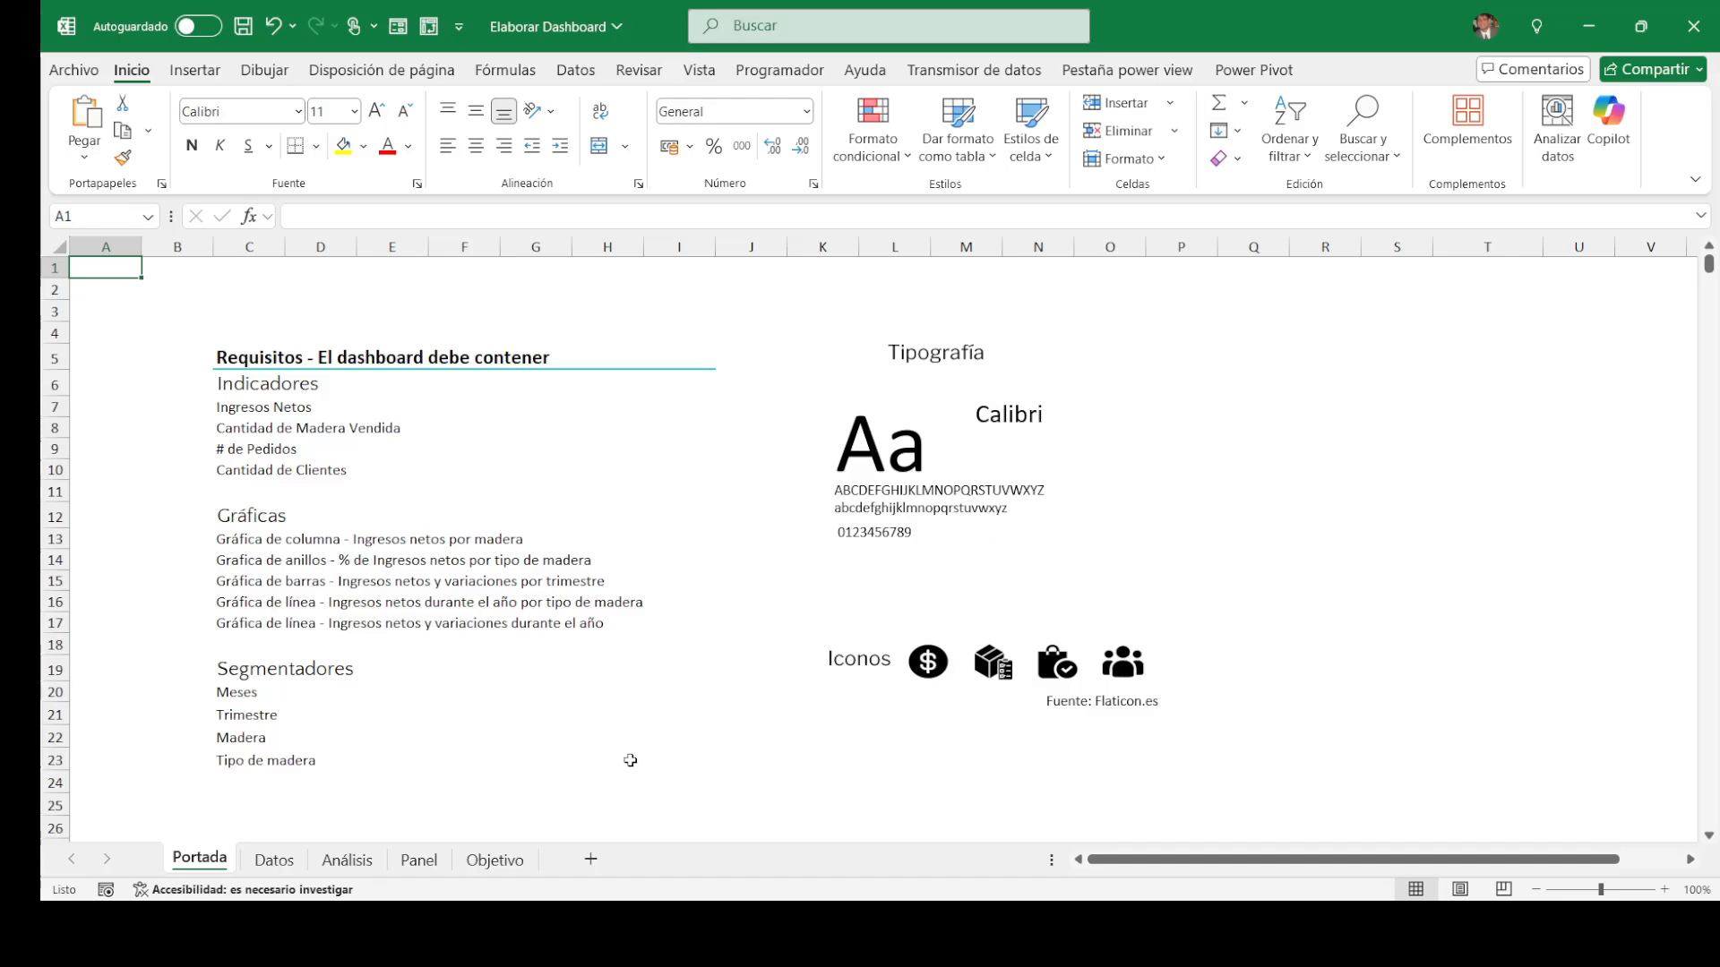
click(347, 861)
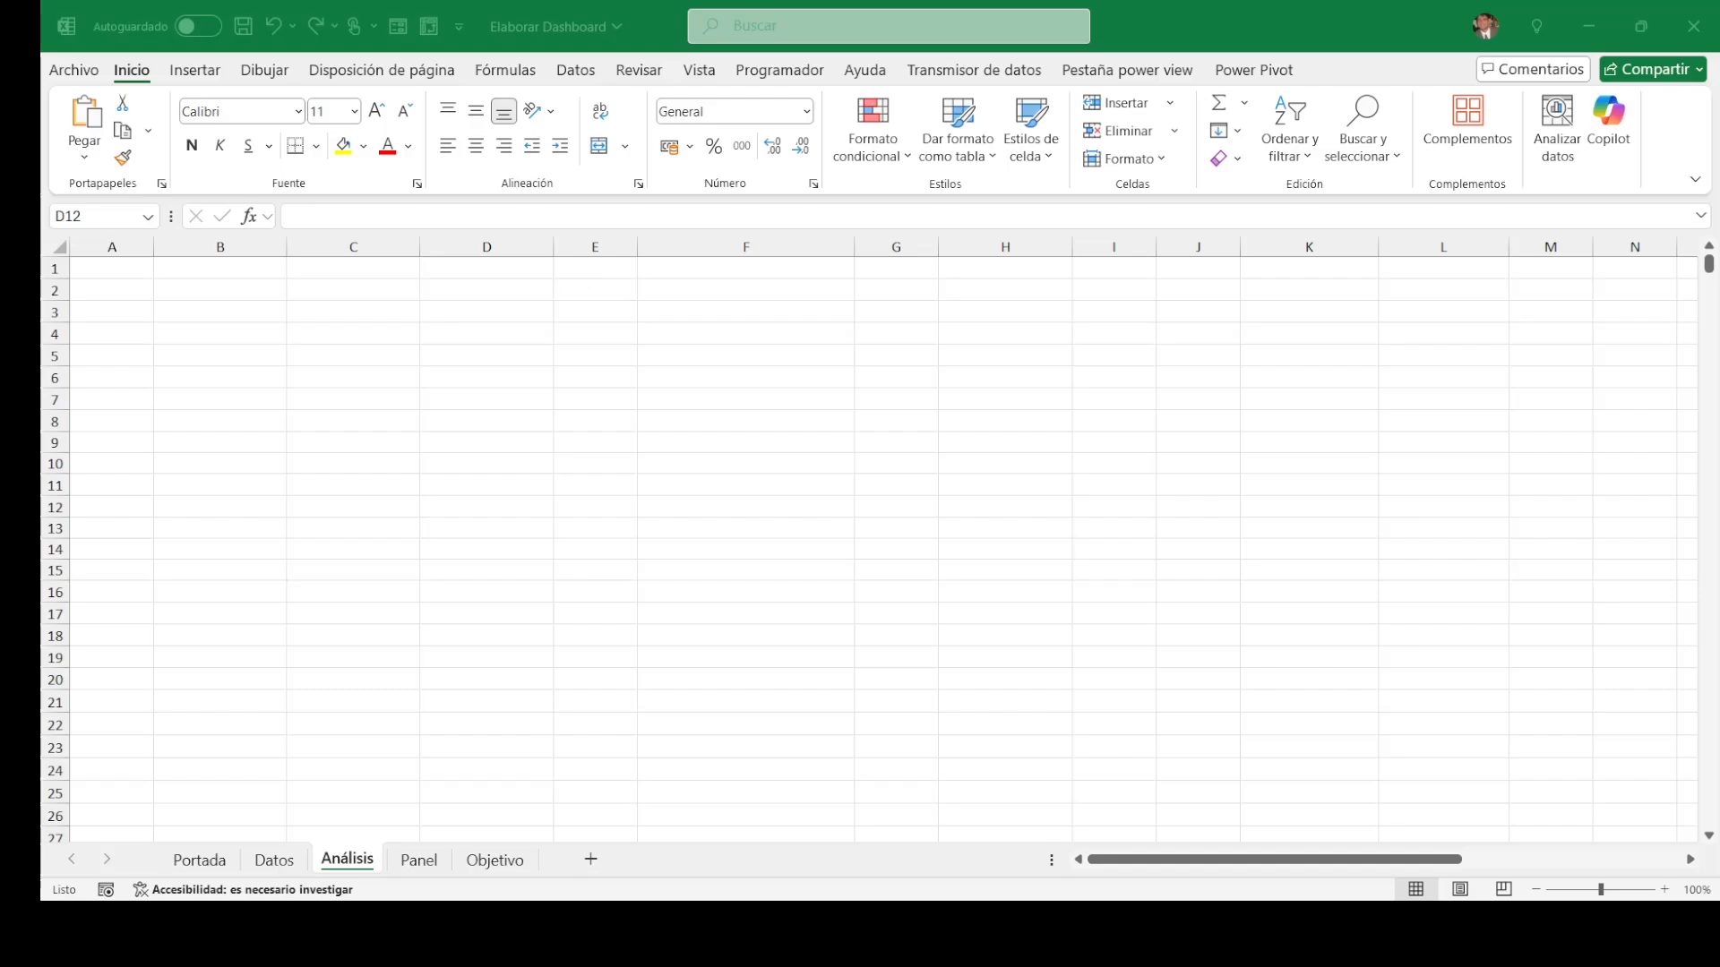
Step: Format the title text on the Panel sheet with the Calibri (Títulos) font at size 20
click(419, 862)
click(323, 307)
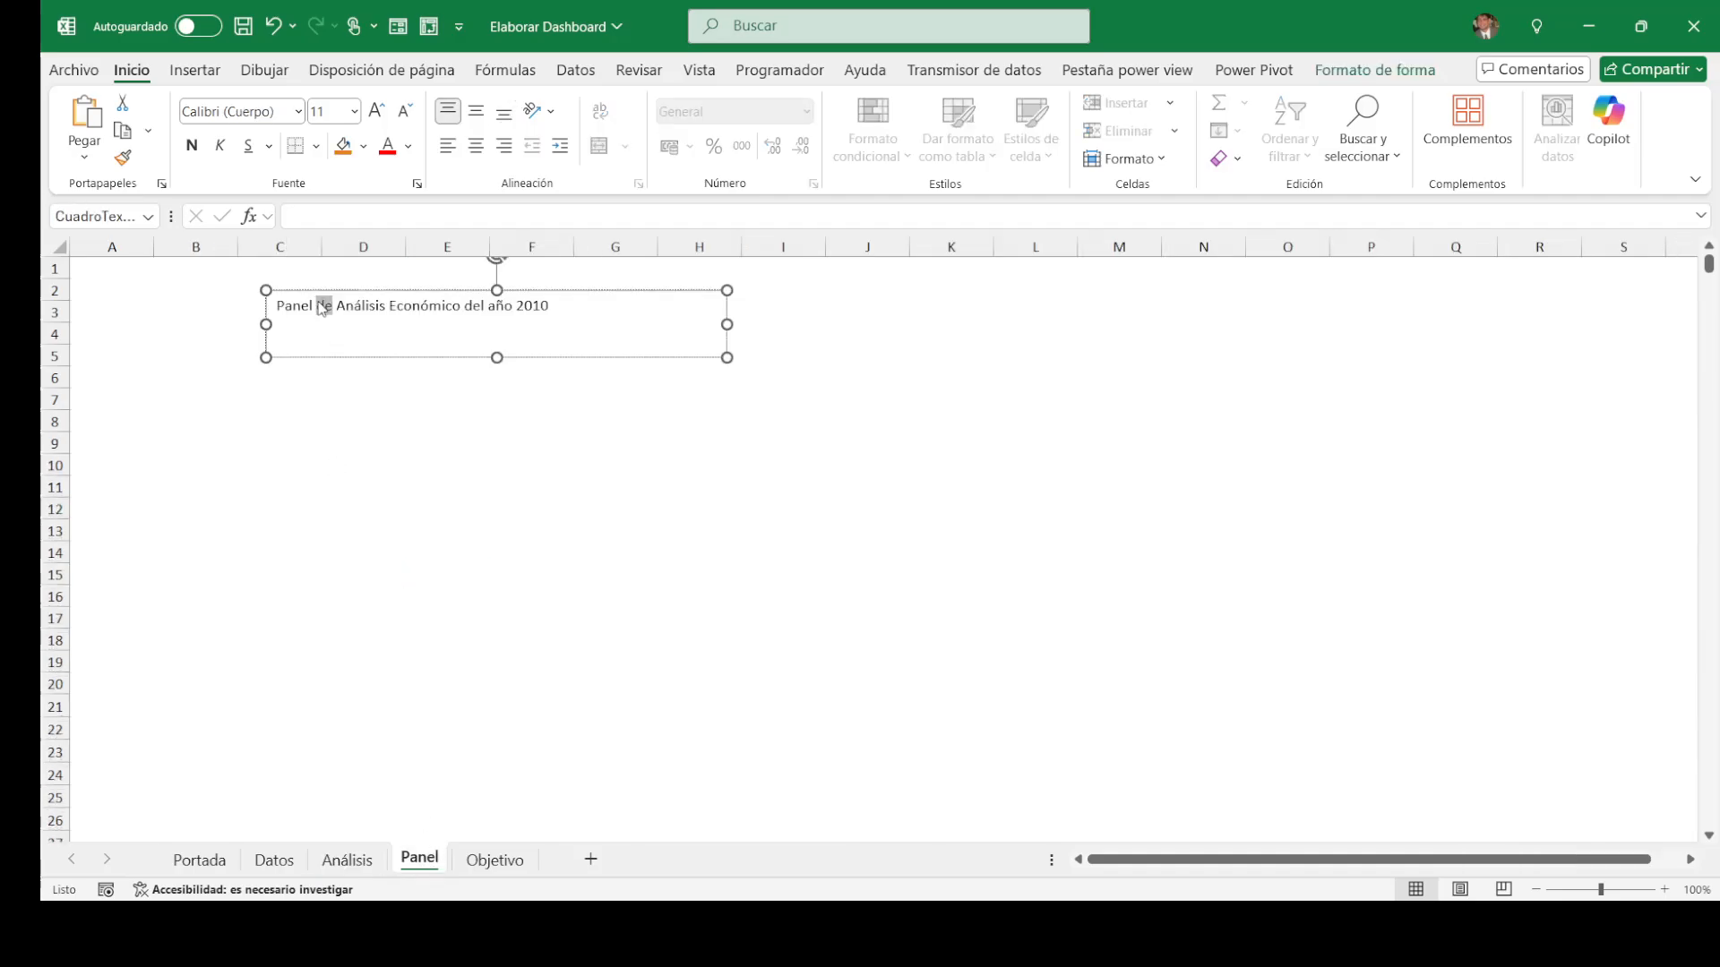
double_click(296, 307)
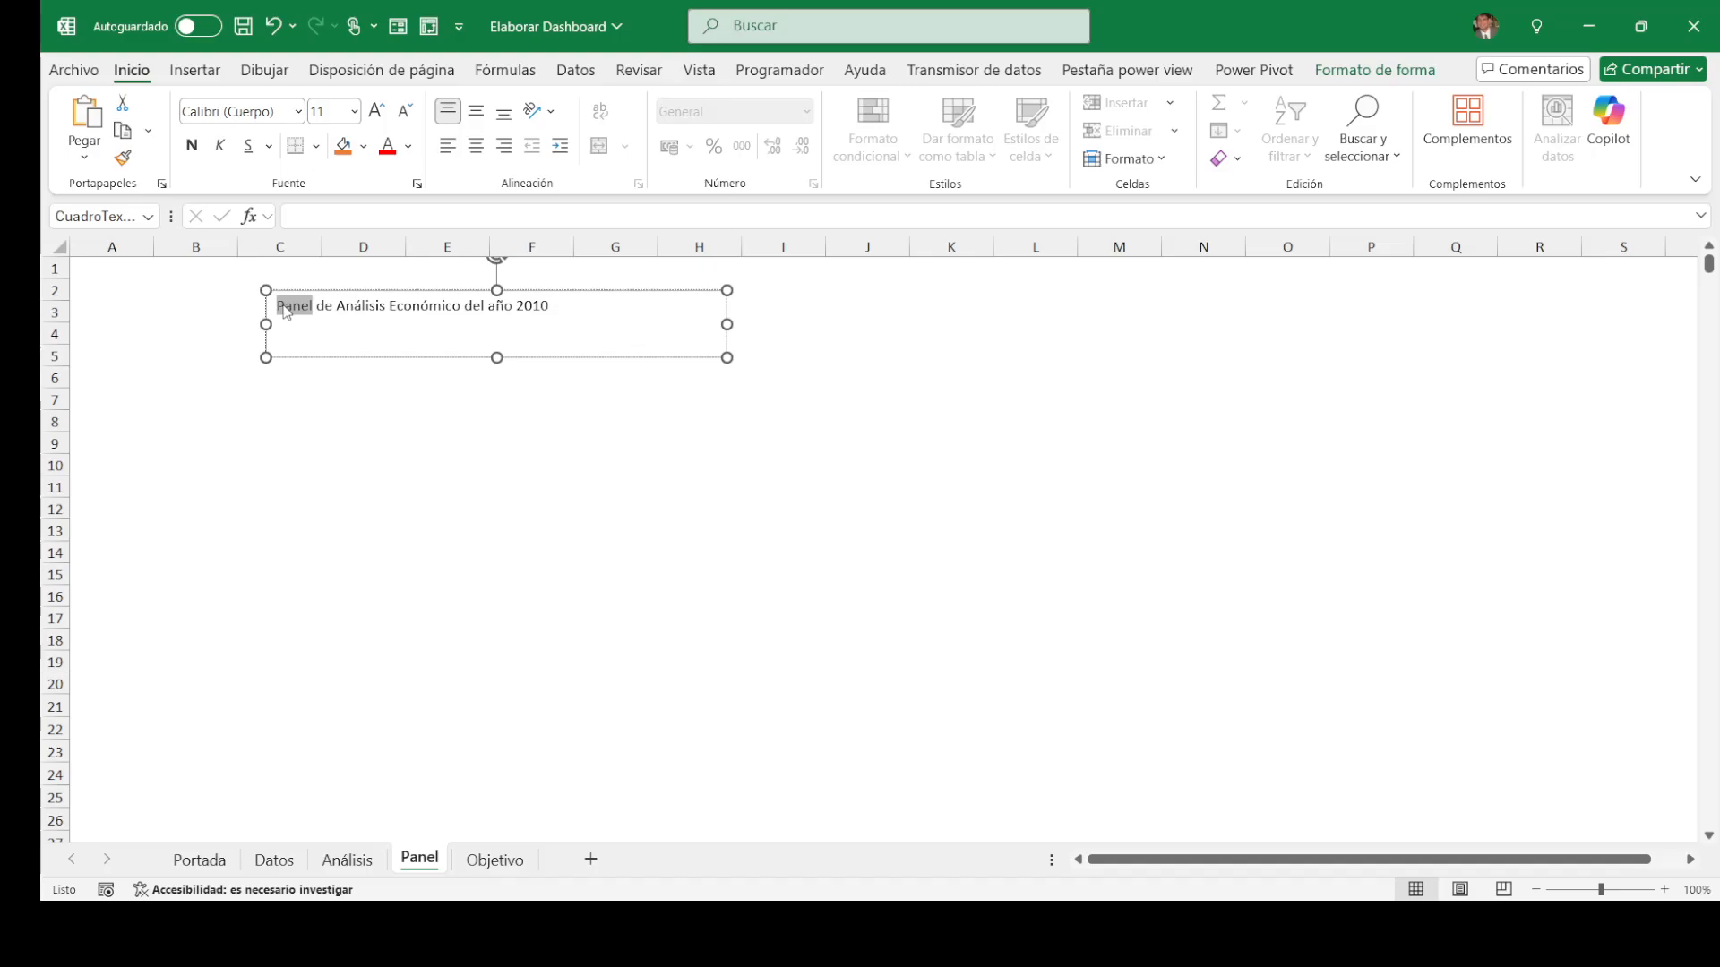
click(281, 306)
drag(281, 307, 634, 304)
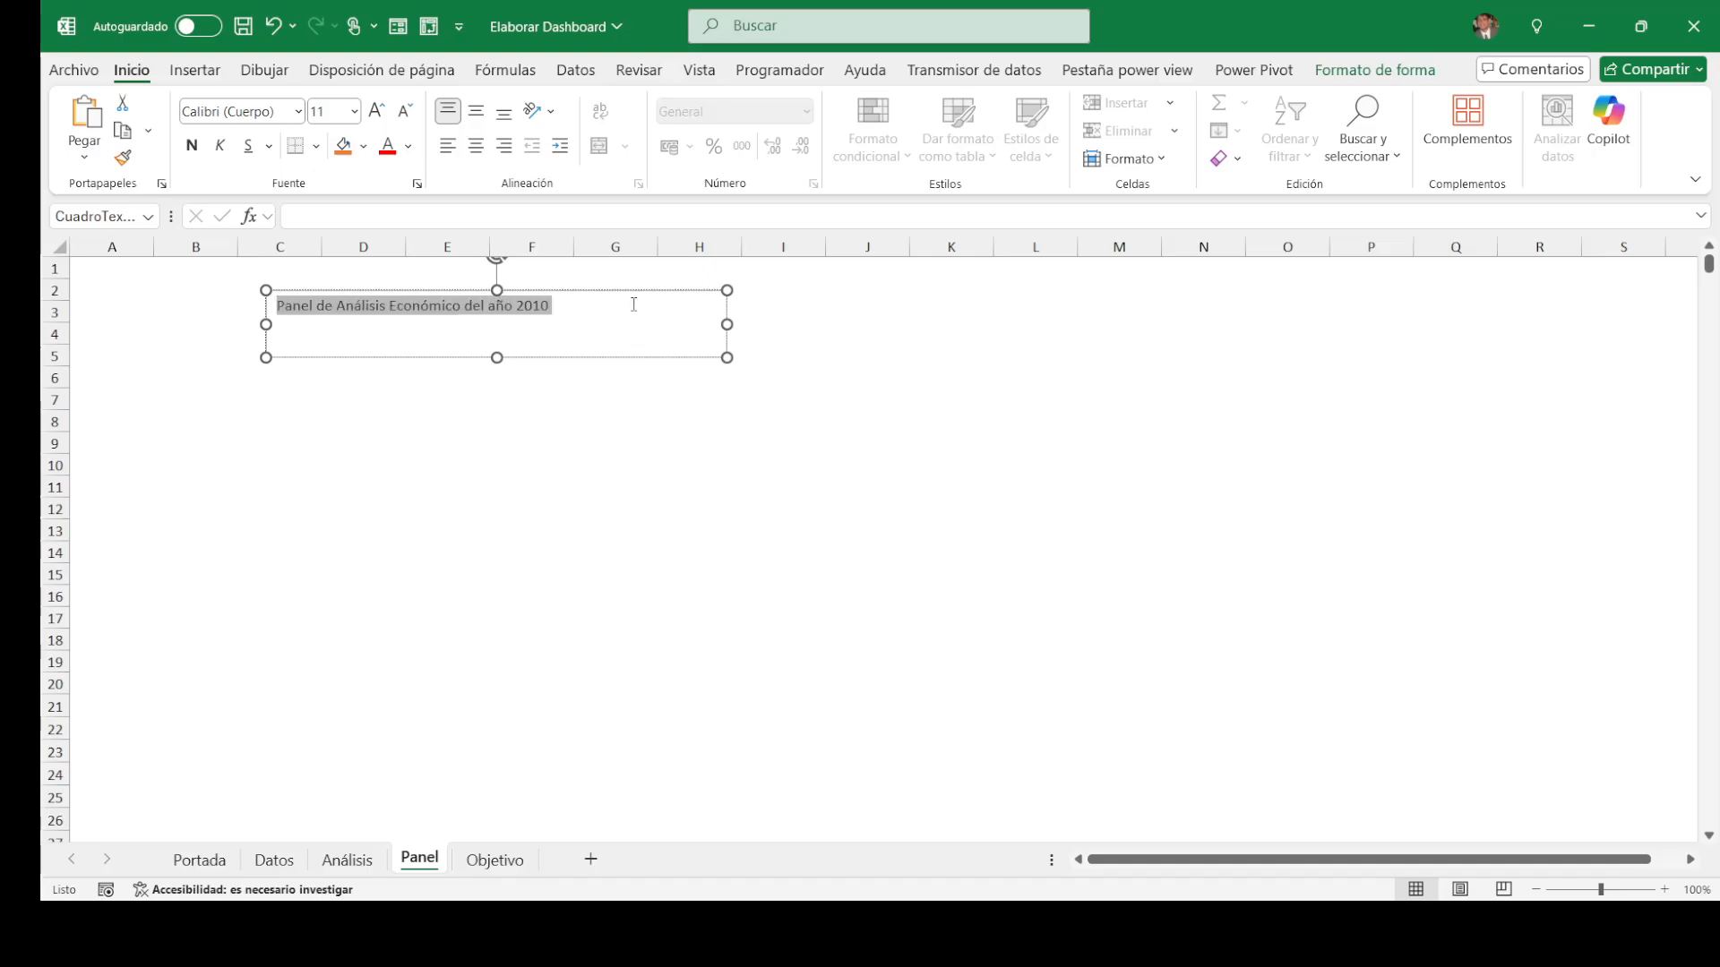
click(240, 107)
text(Calibri)
key(Tab)
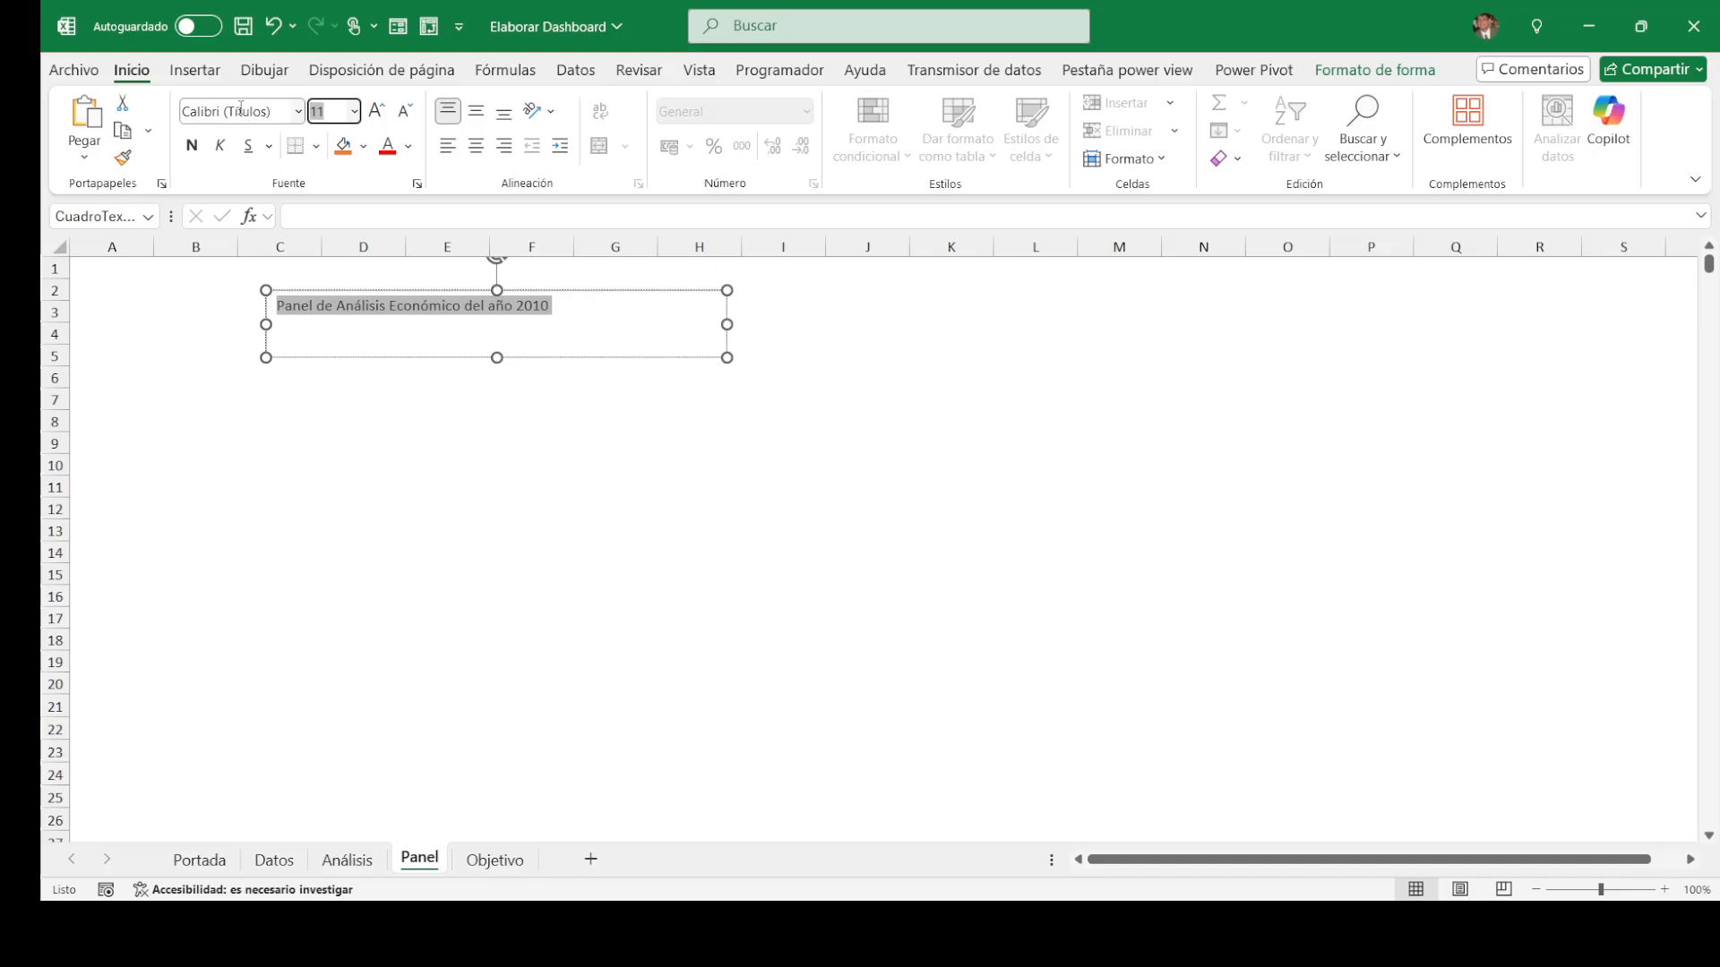
text(20)
key(Return)
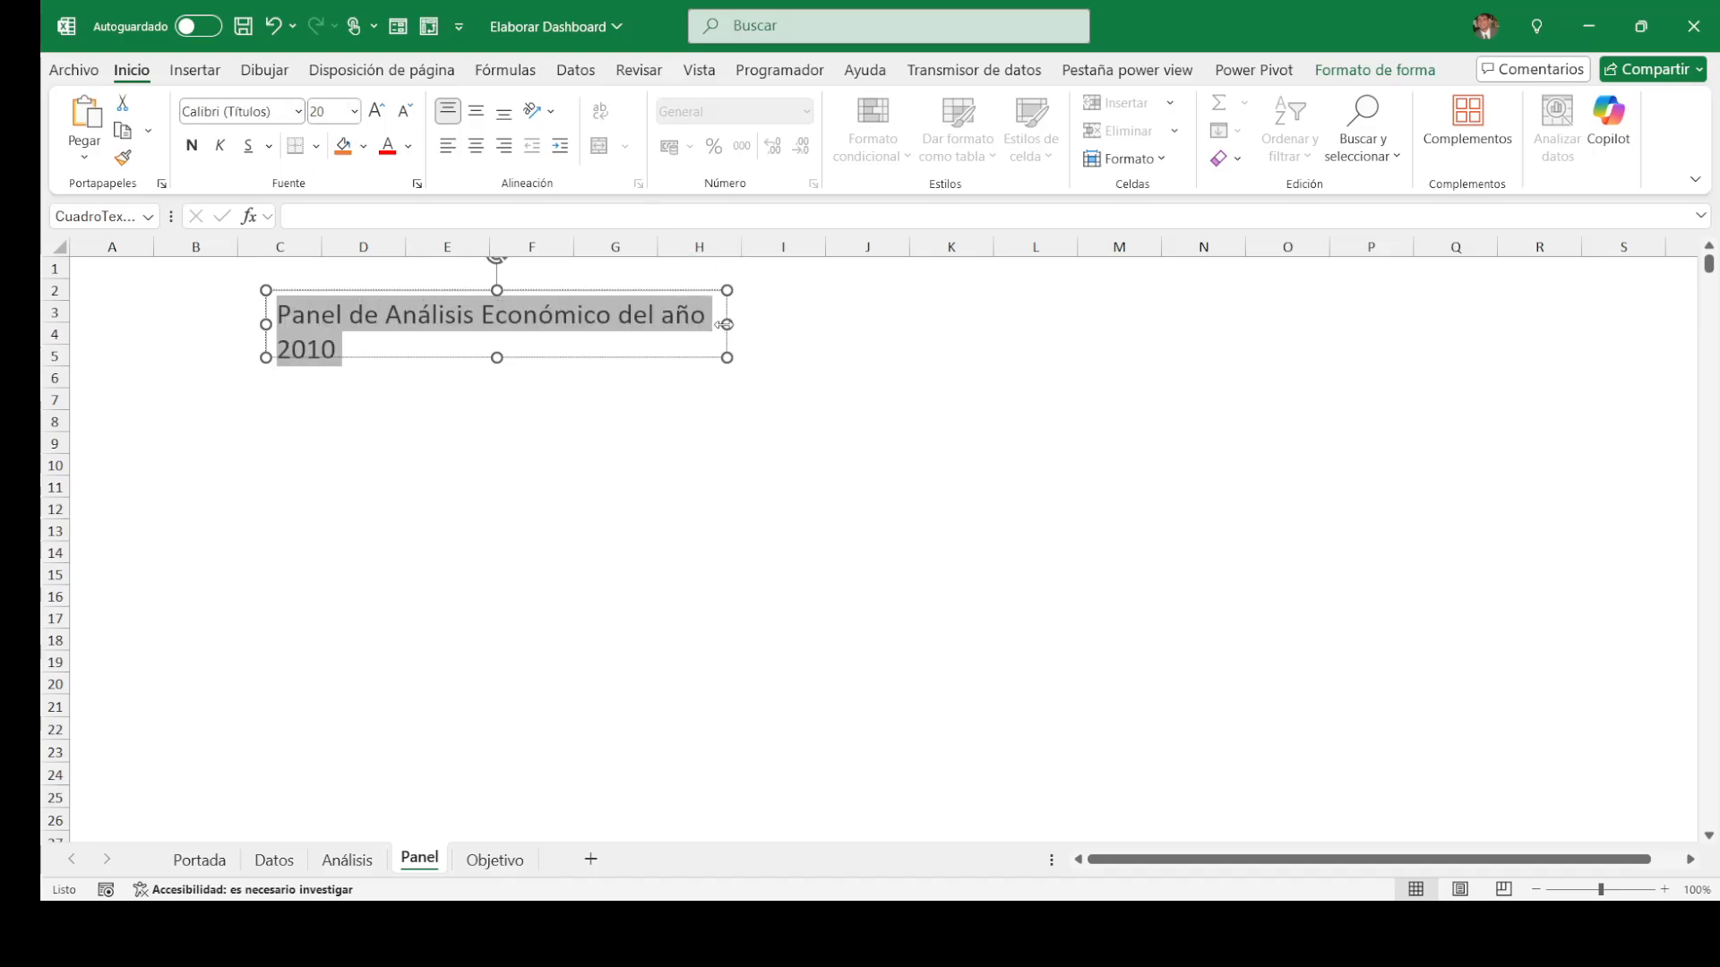
Step: Widen the title's text box slightly into column I and make the whole title bold
drag(727, 324, 760, 325)
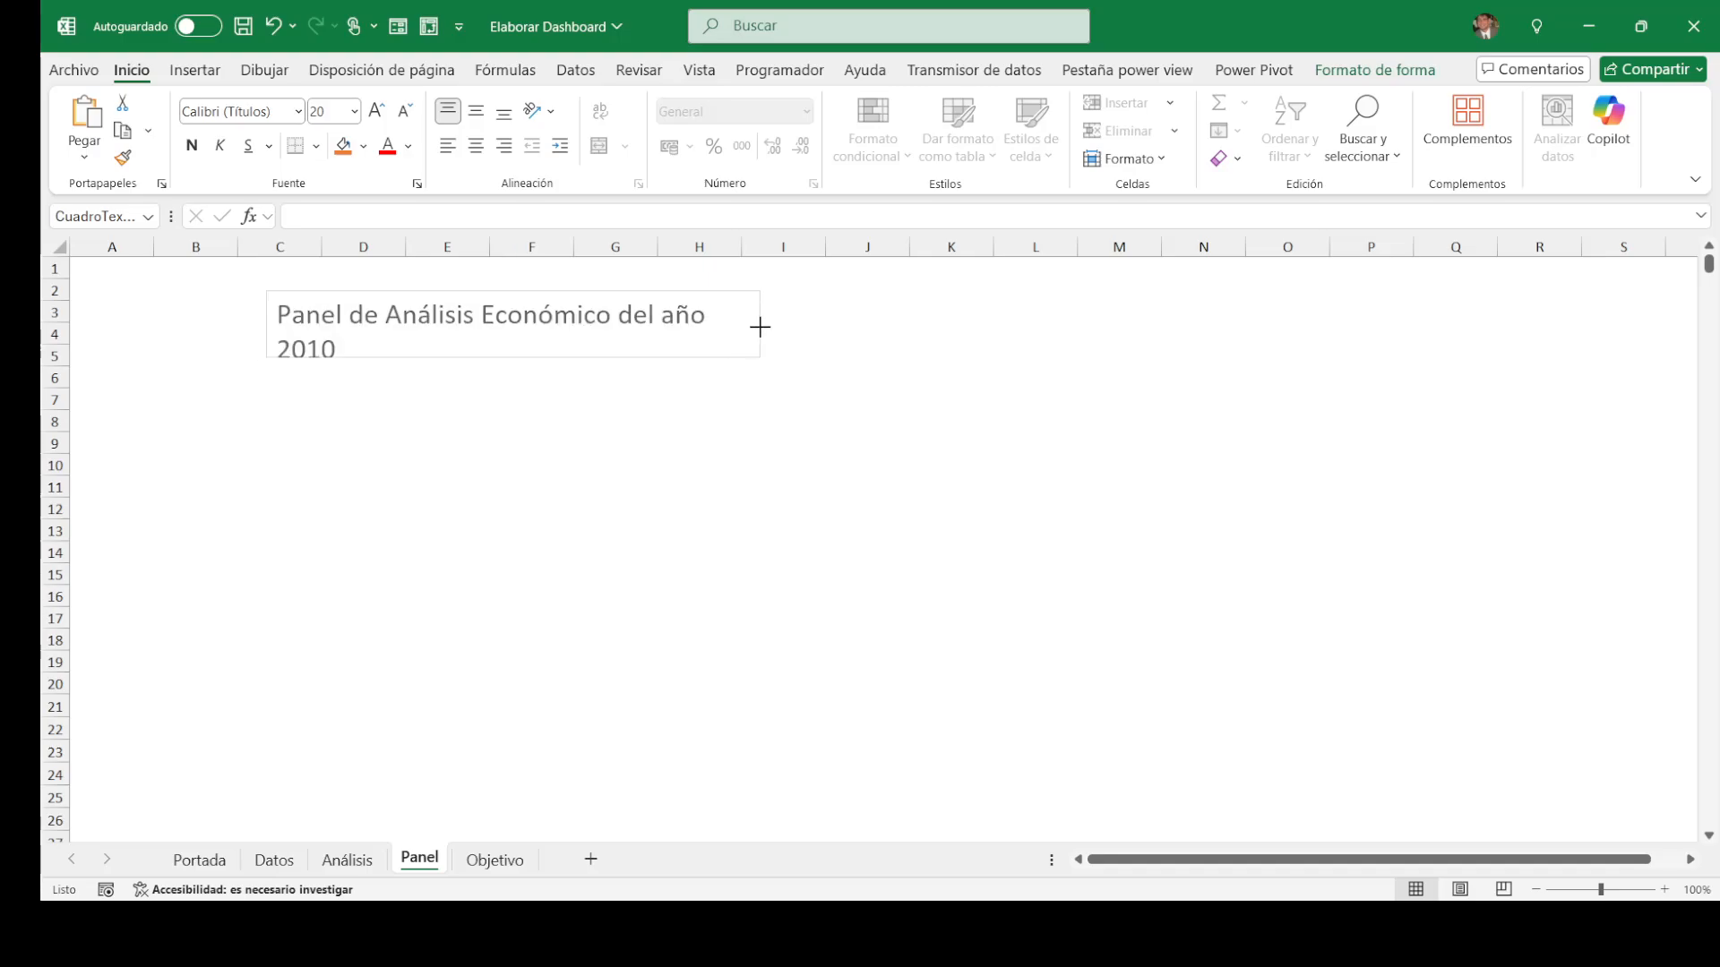
triple_click(514, 311)
key(ctrl+n)
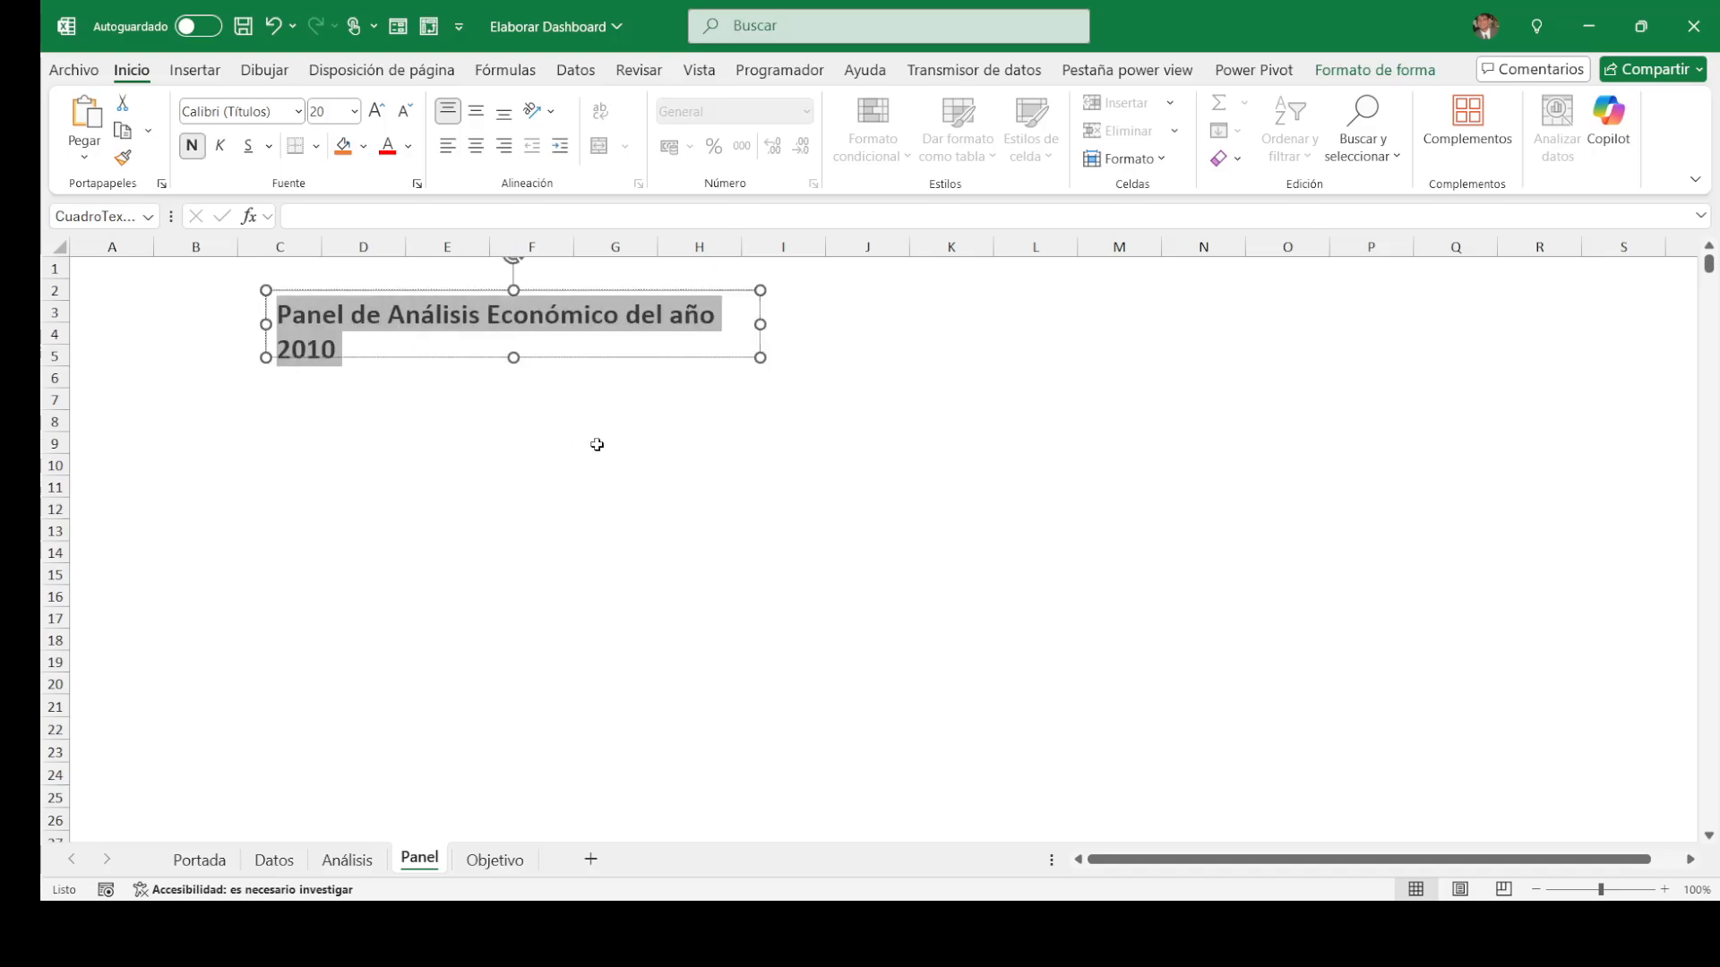
Step: Widen the title's text box to about 12,98 cm so the title fits on one line, and remove the box's outline
drag(761, 324, 807, 321)
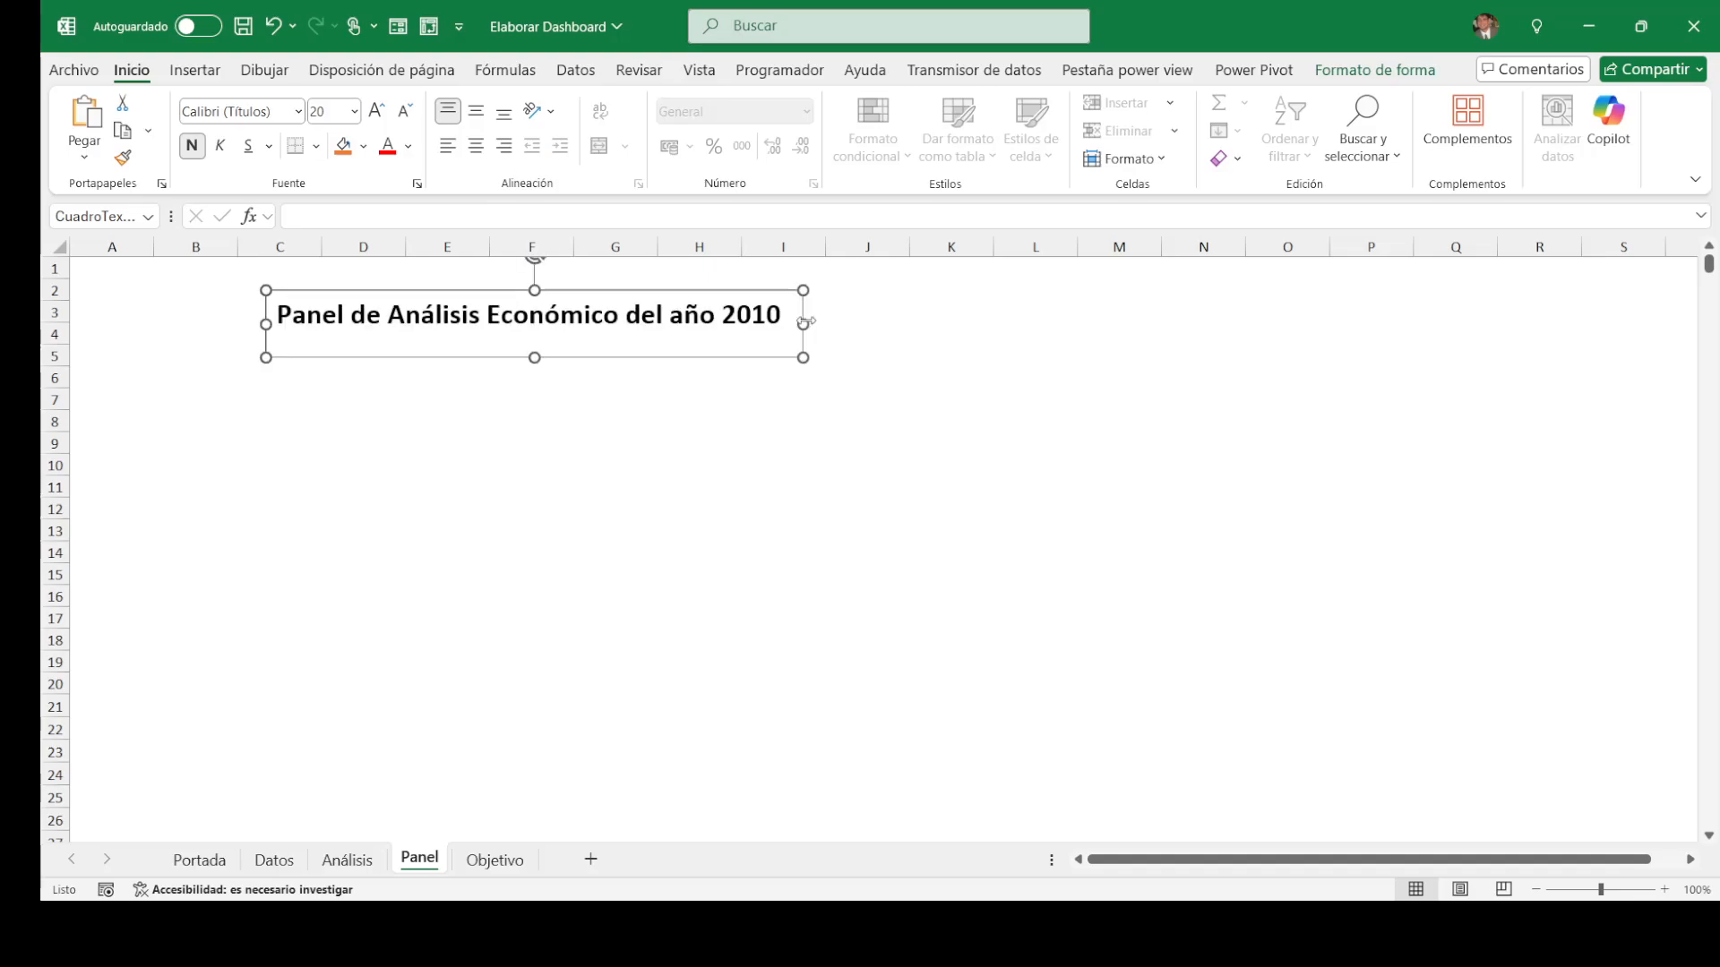
click(683, 461)
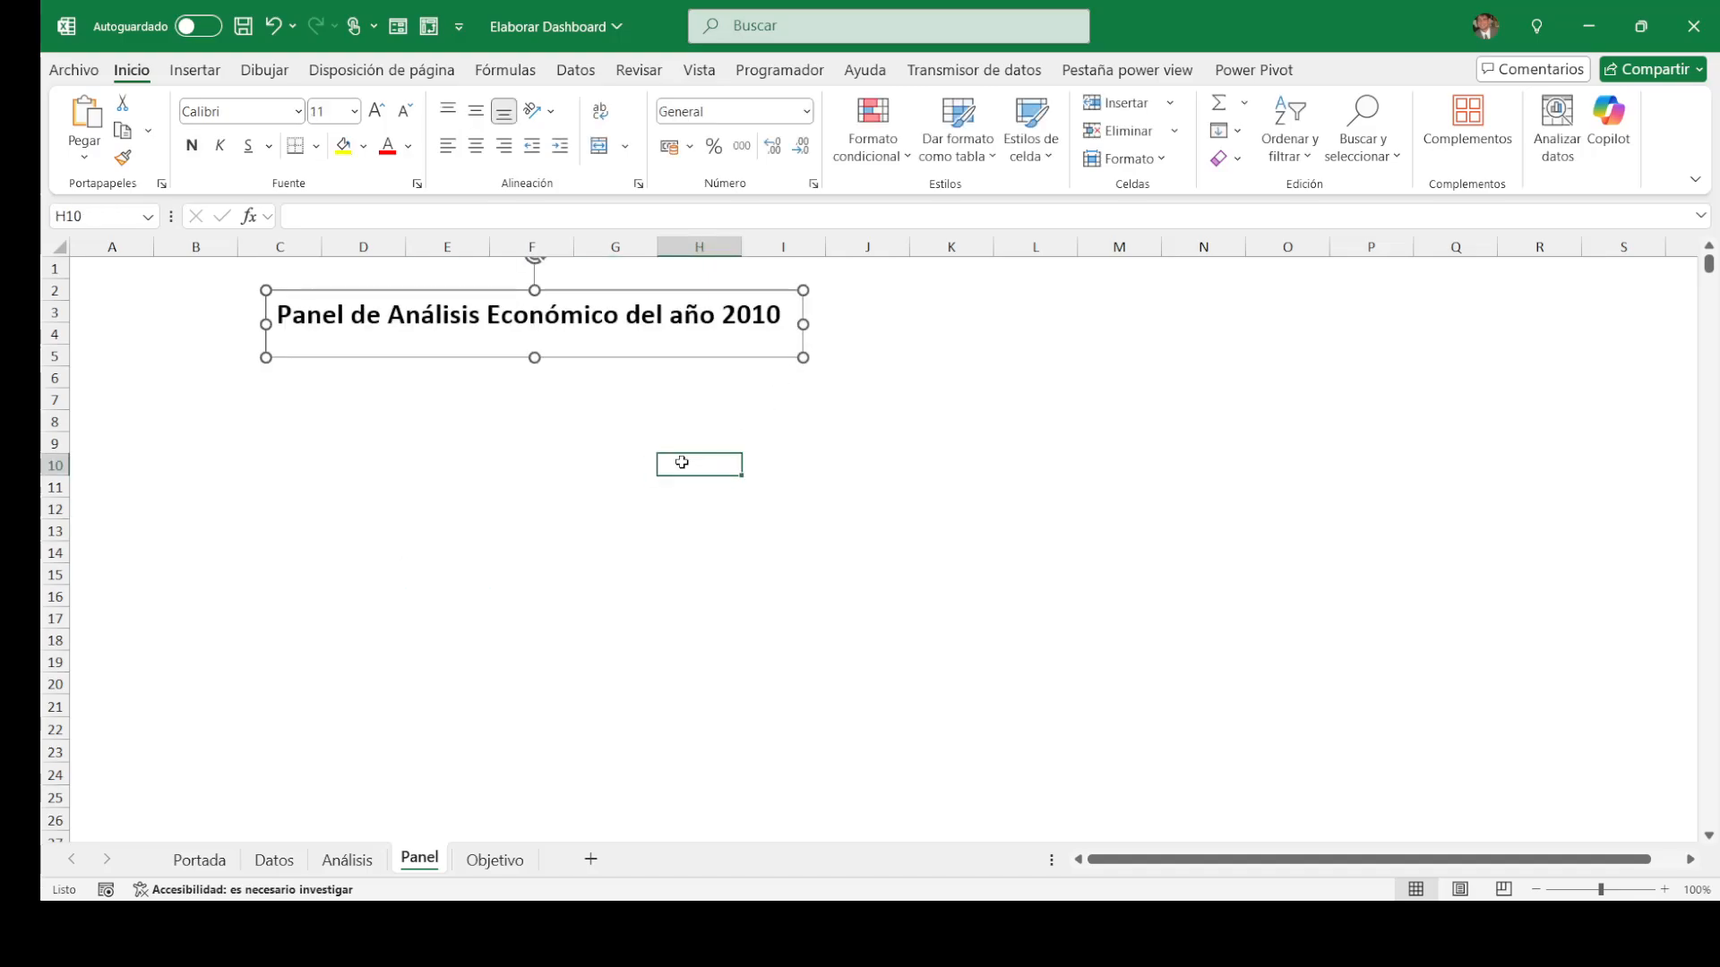
click(537, 357)
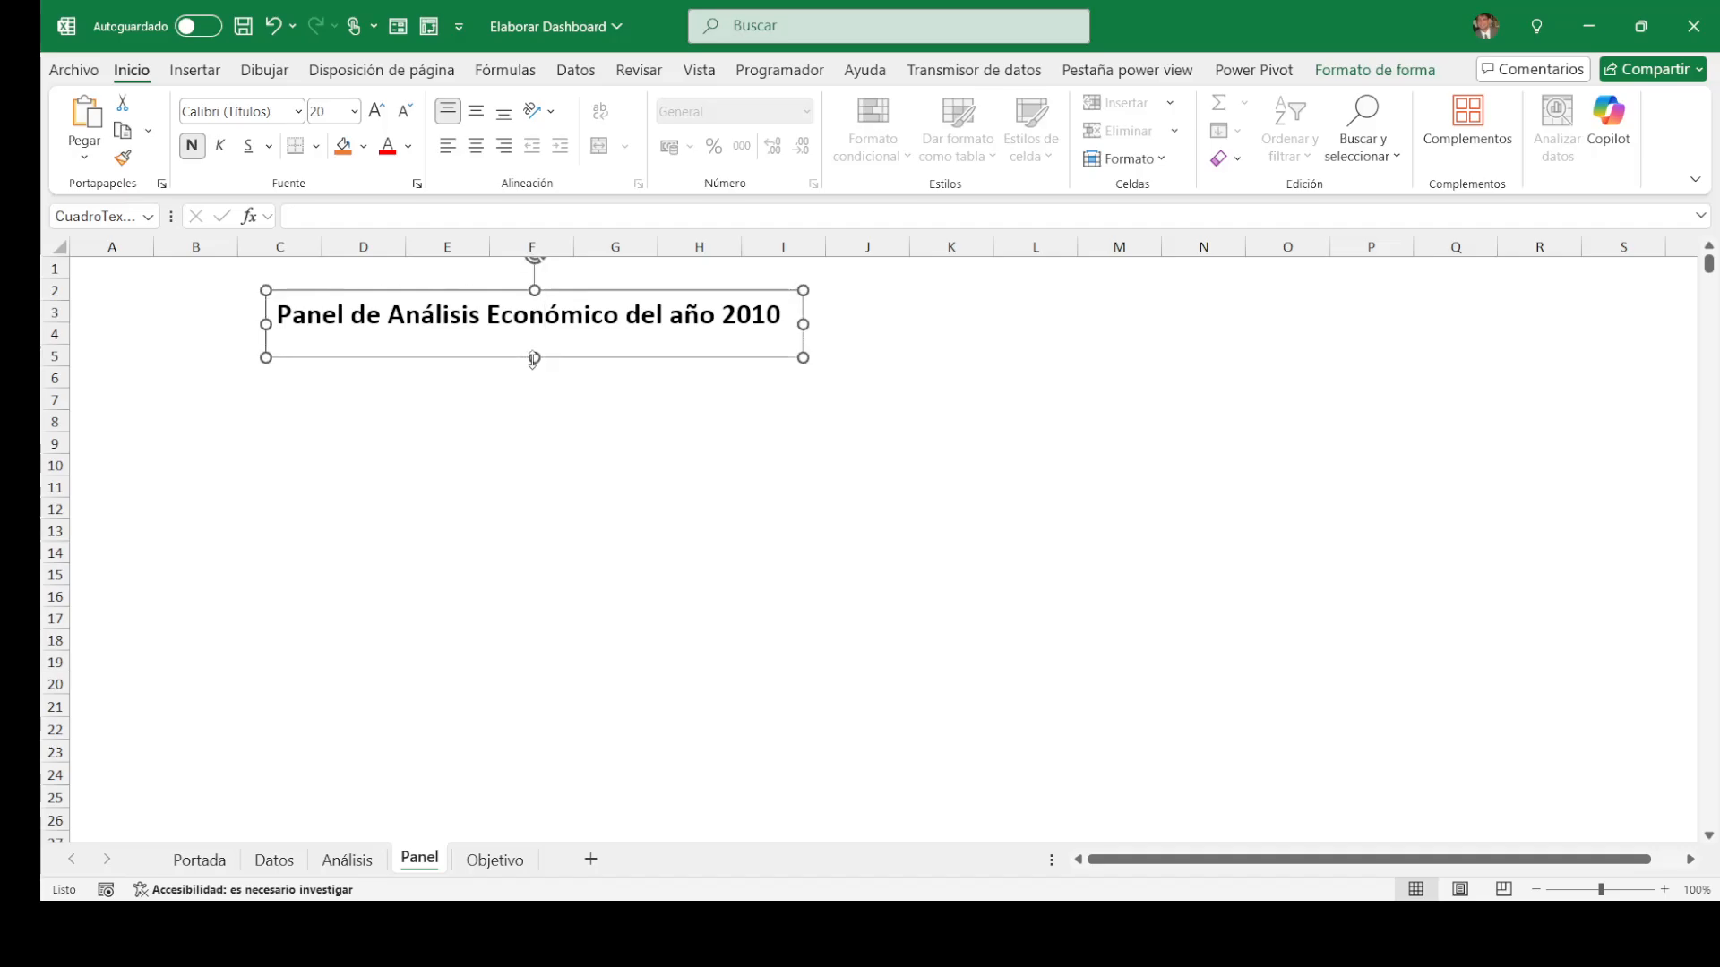
click(1374, 70)
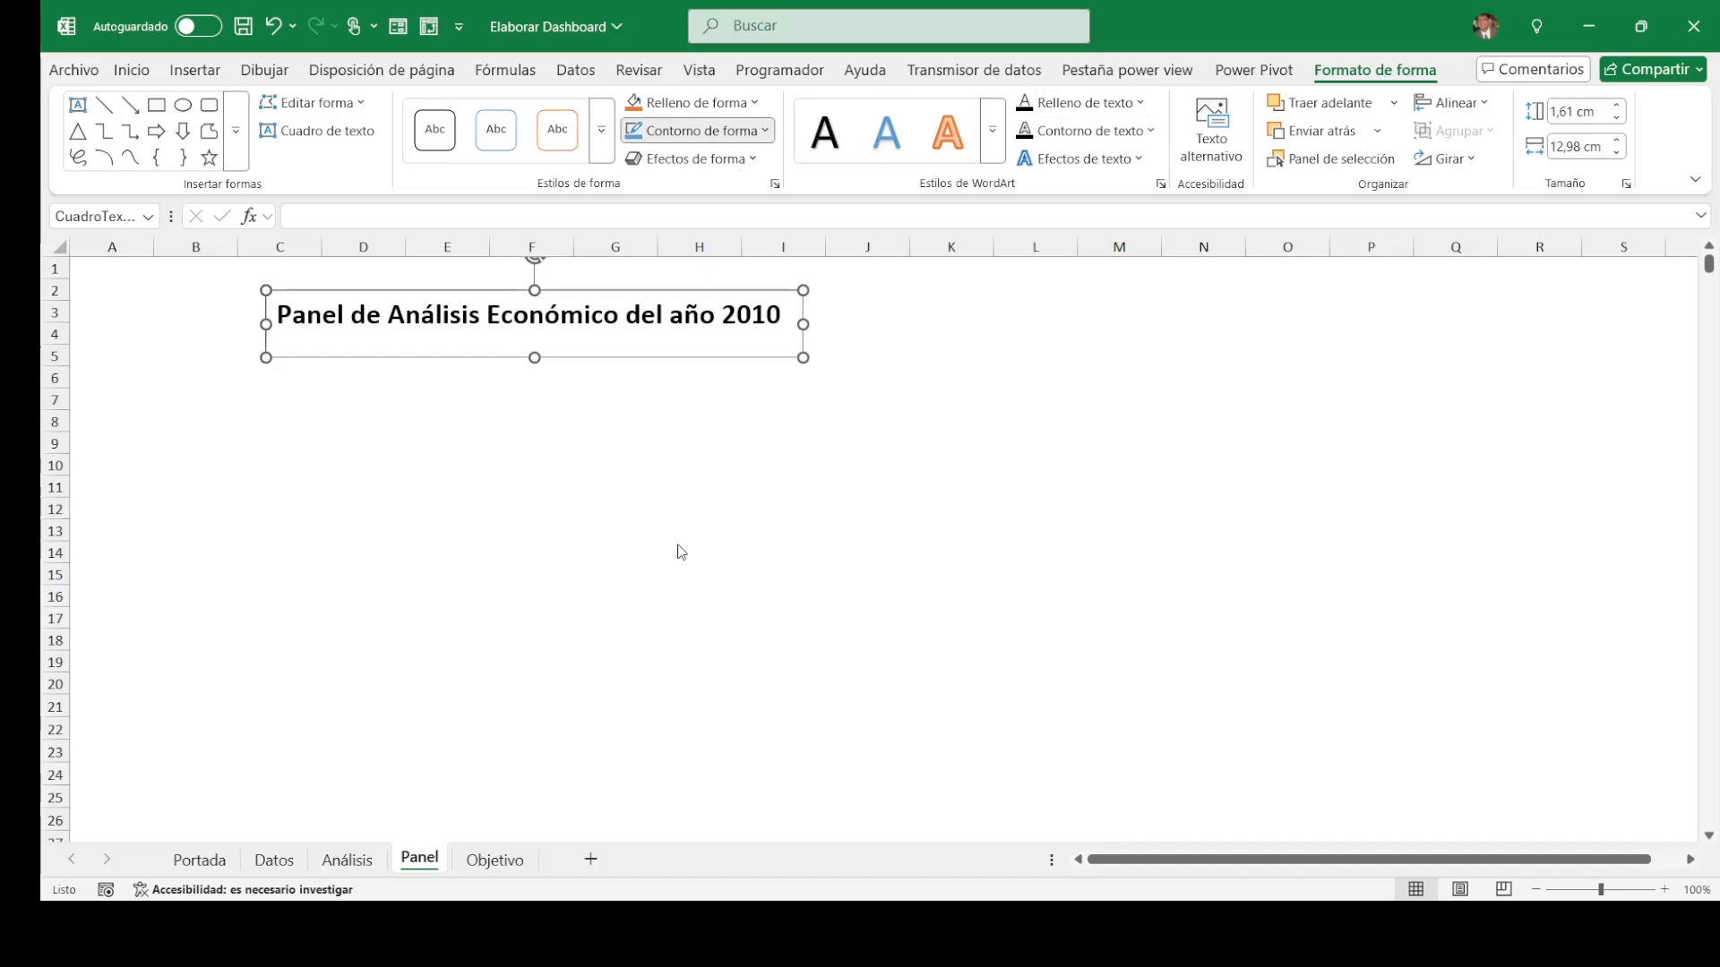
click(615, 531)
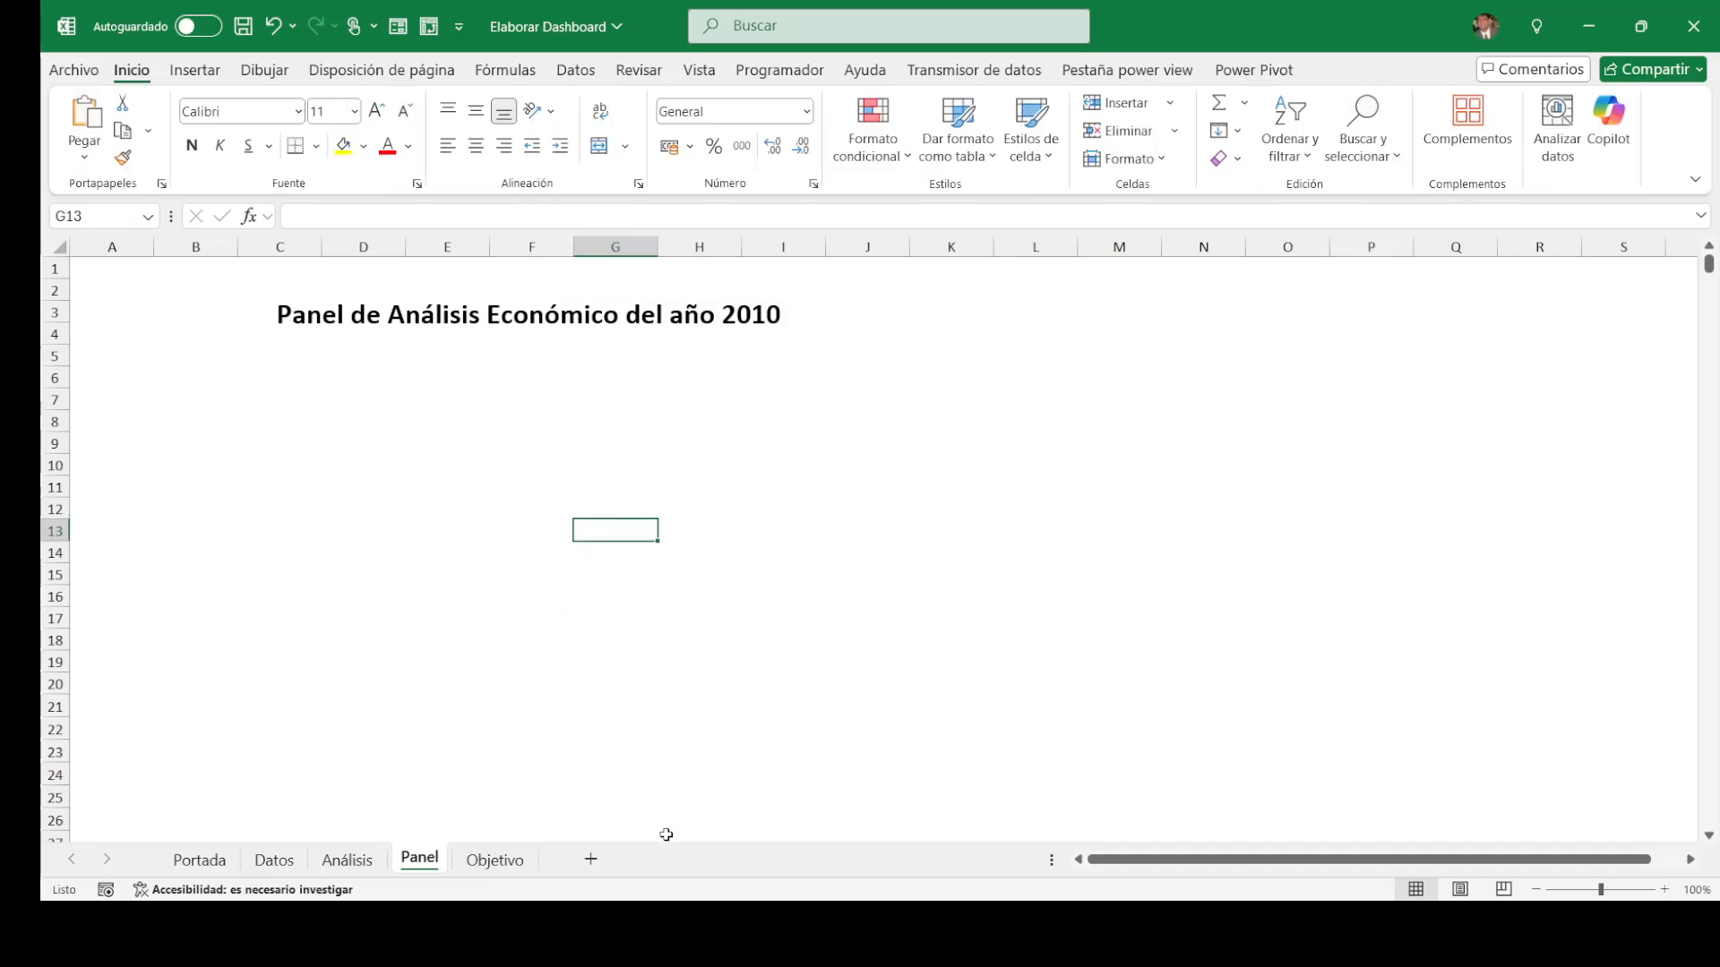
click(802, 927)
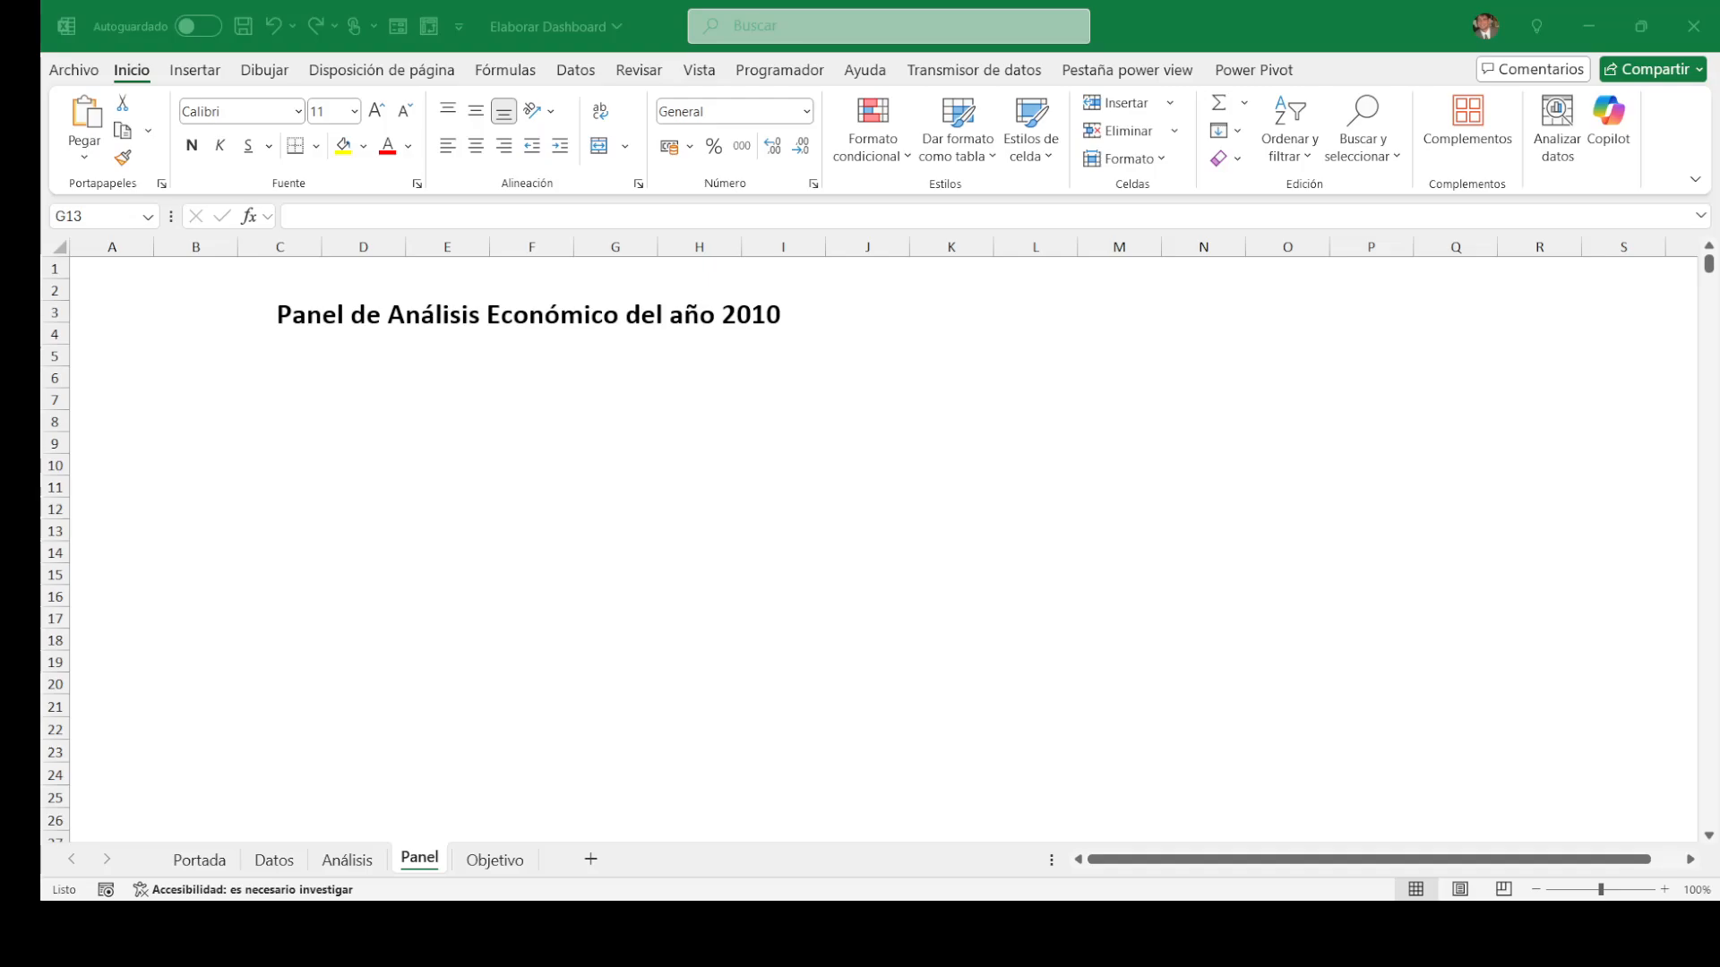
key(alt+Tab)
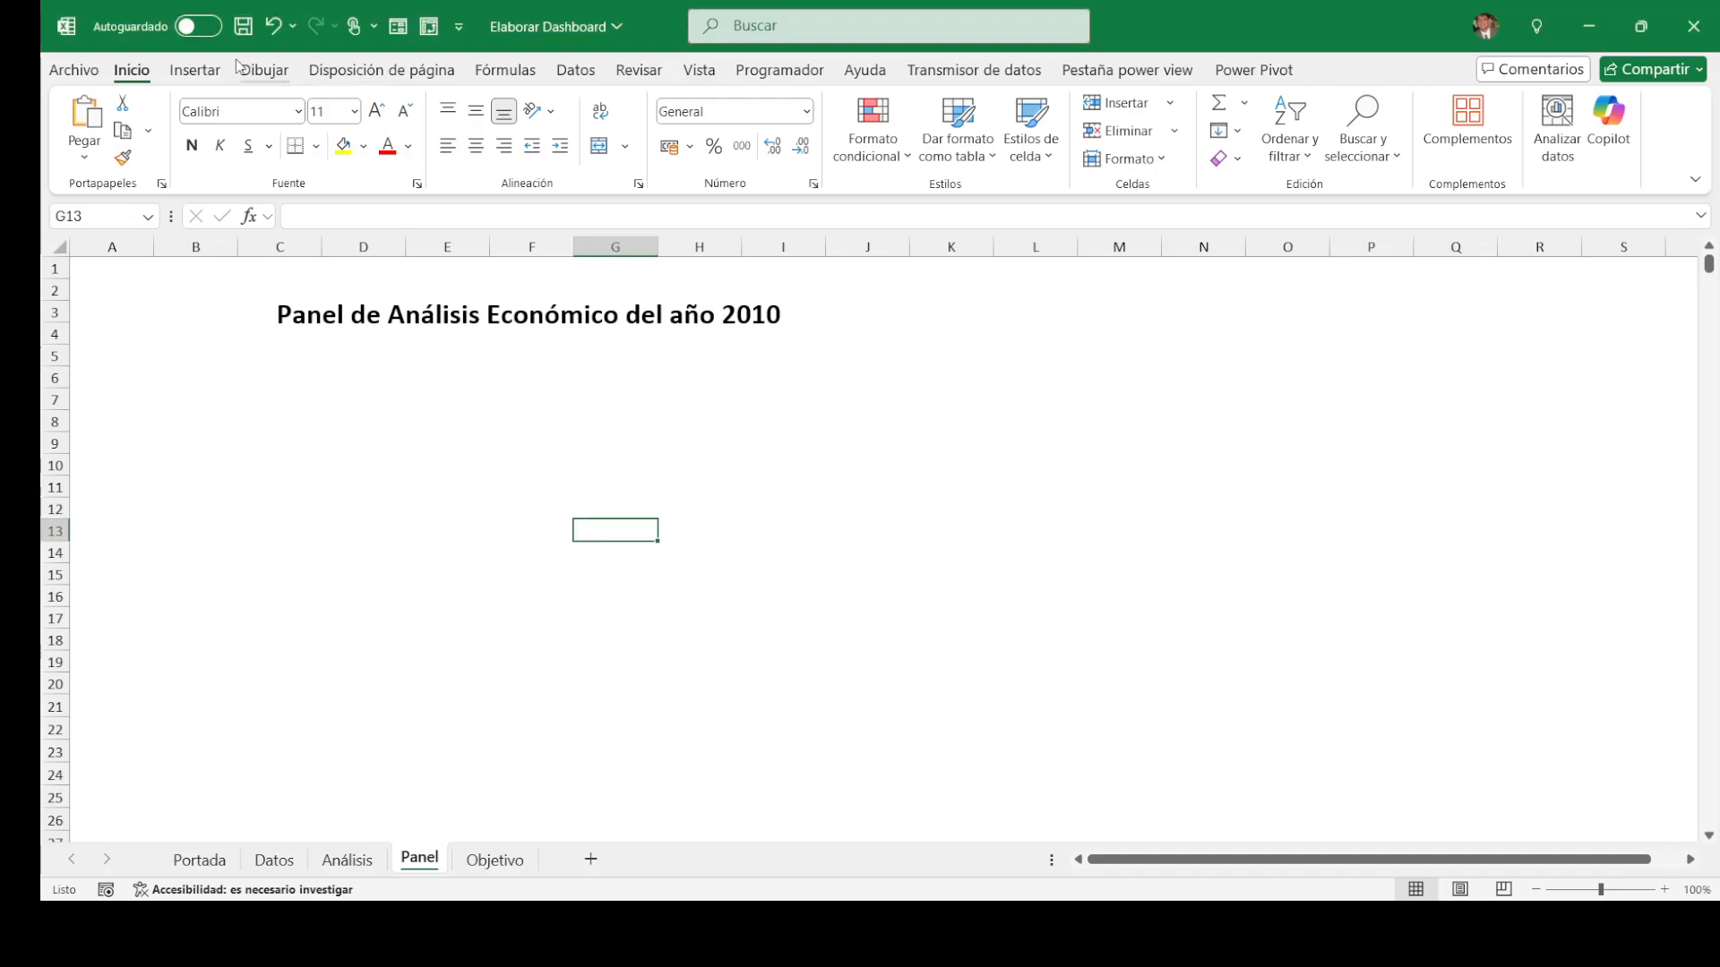
key(alt+Tab)
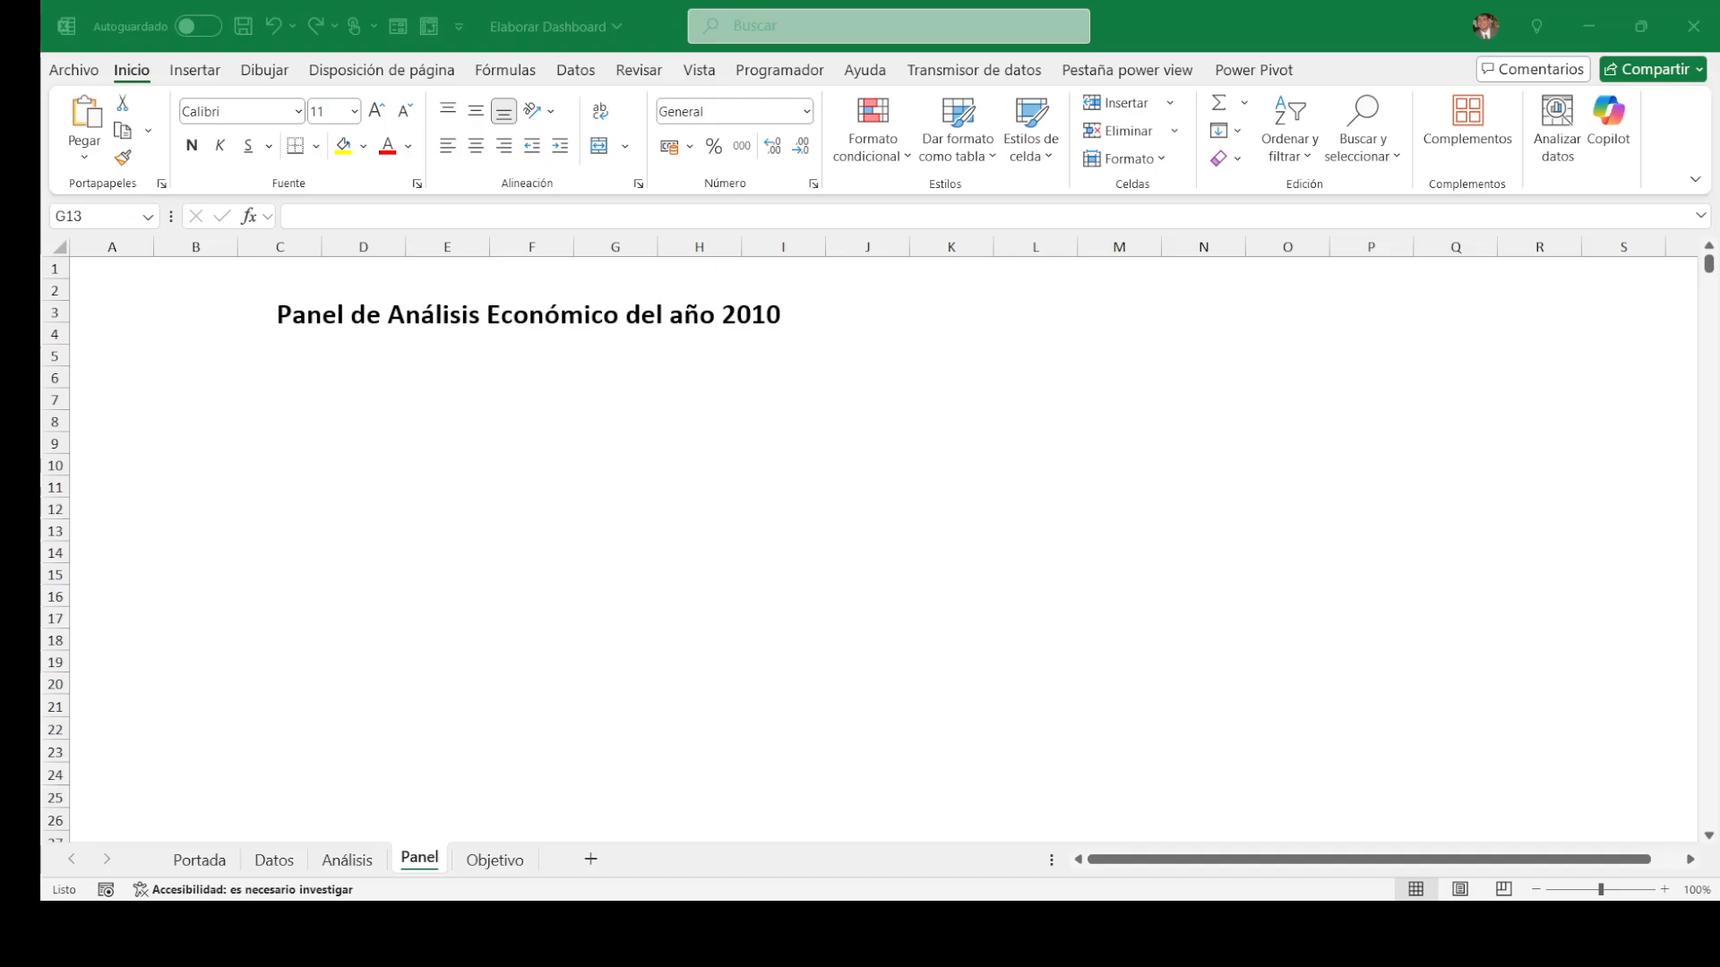
key(alt+Tab)
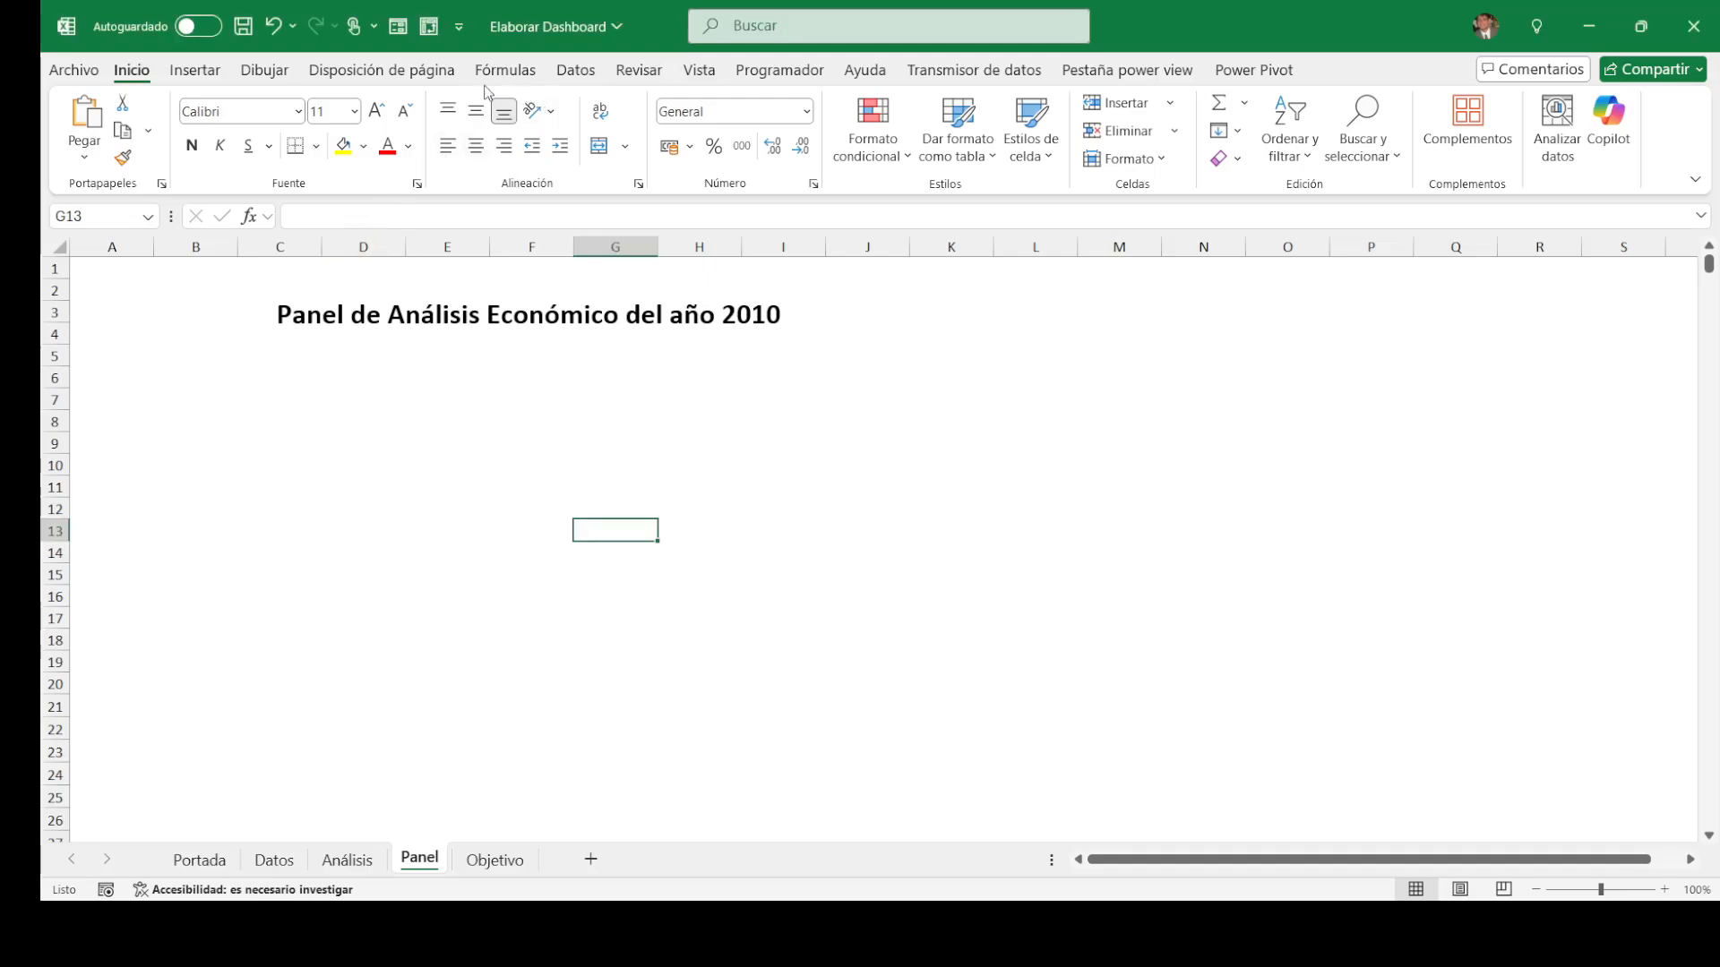
Step: Look through the Datos and Análisis sheets and review the required indicators, charts and slicers on the Portada sheet
click(187, 75)
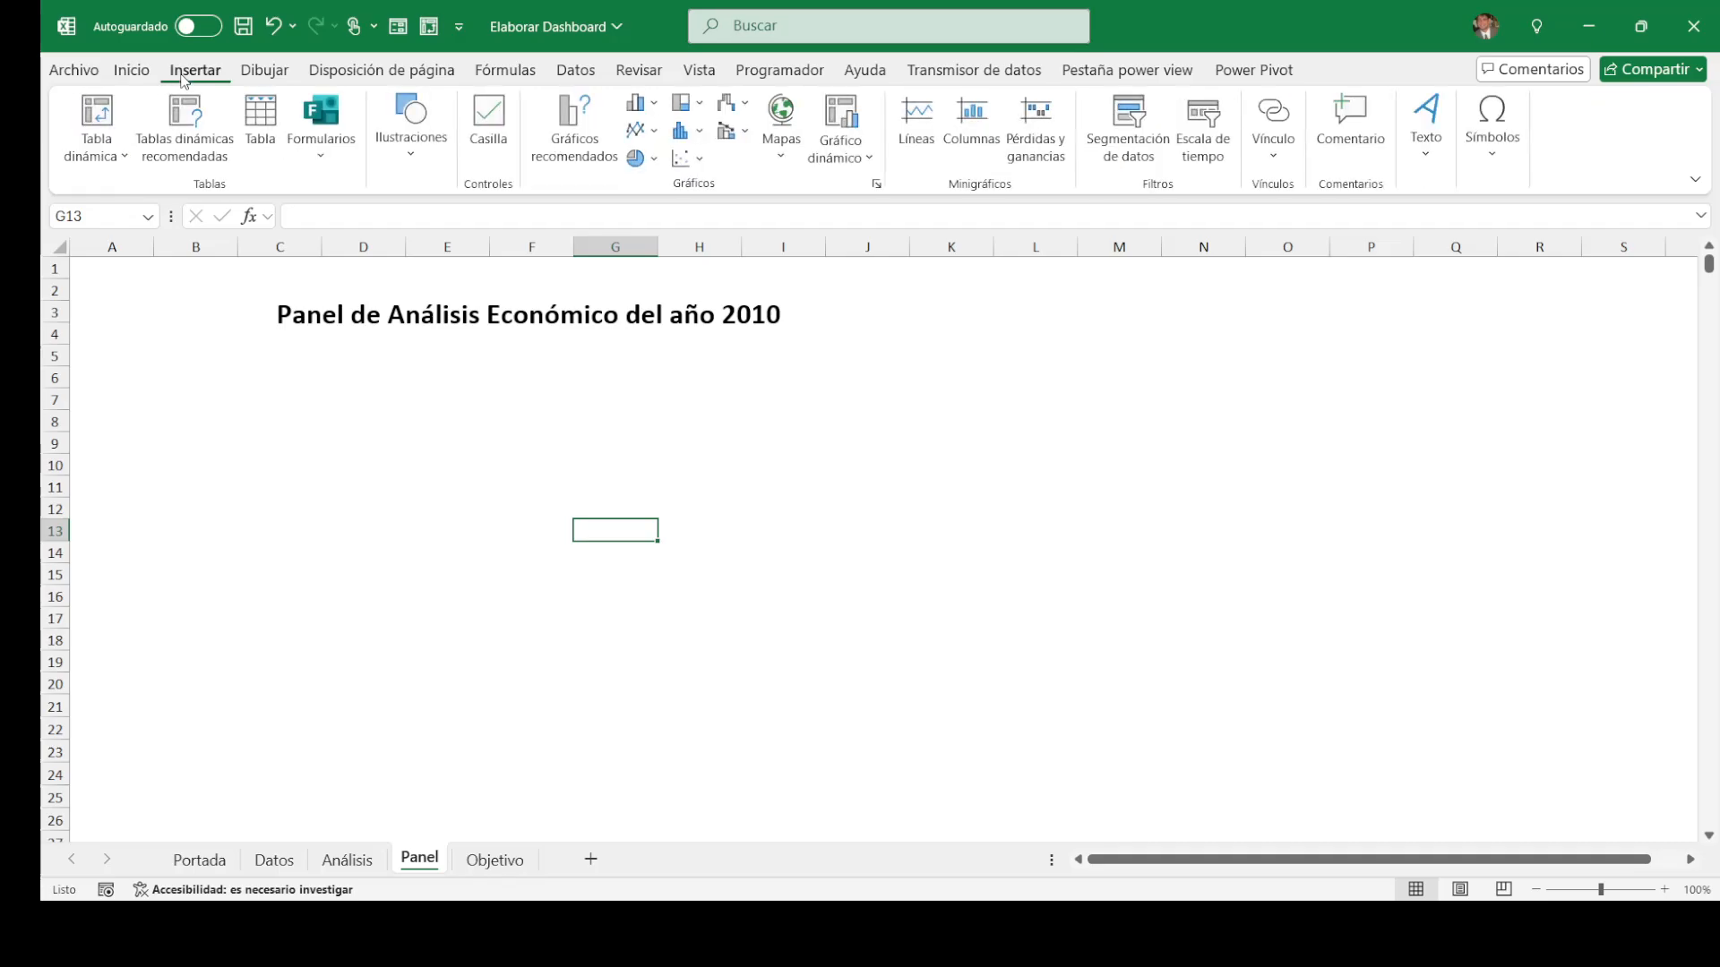
click(273, 860)
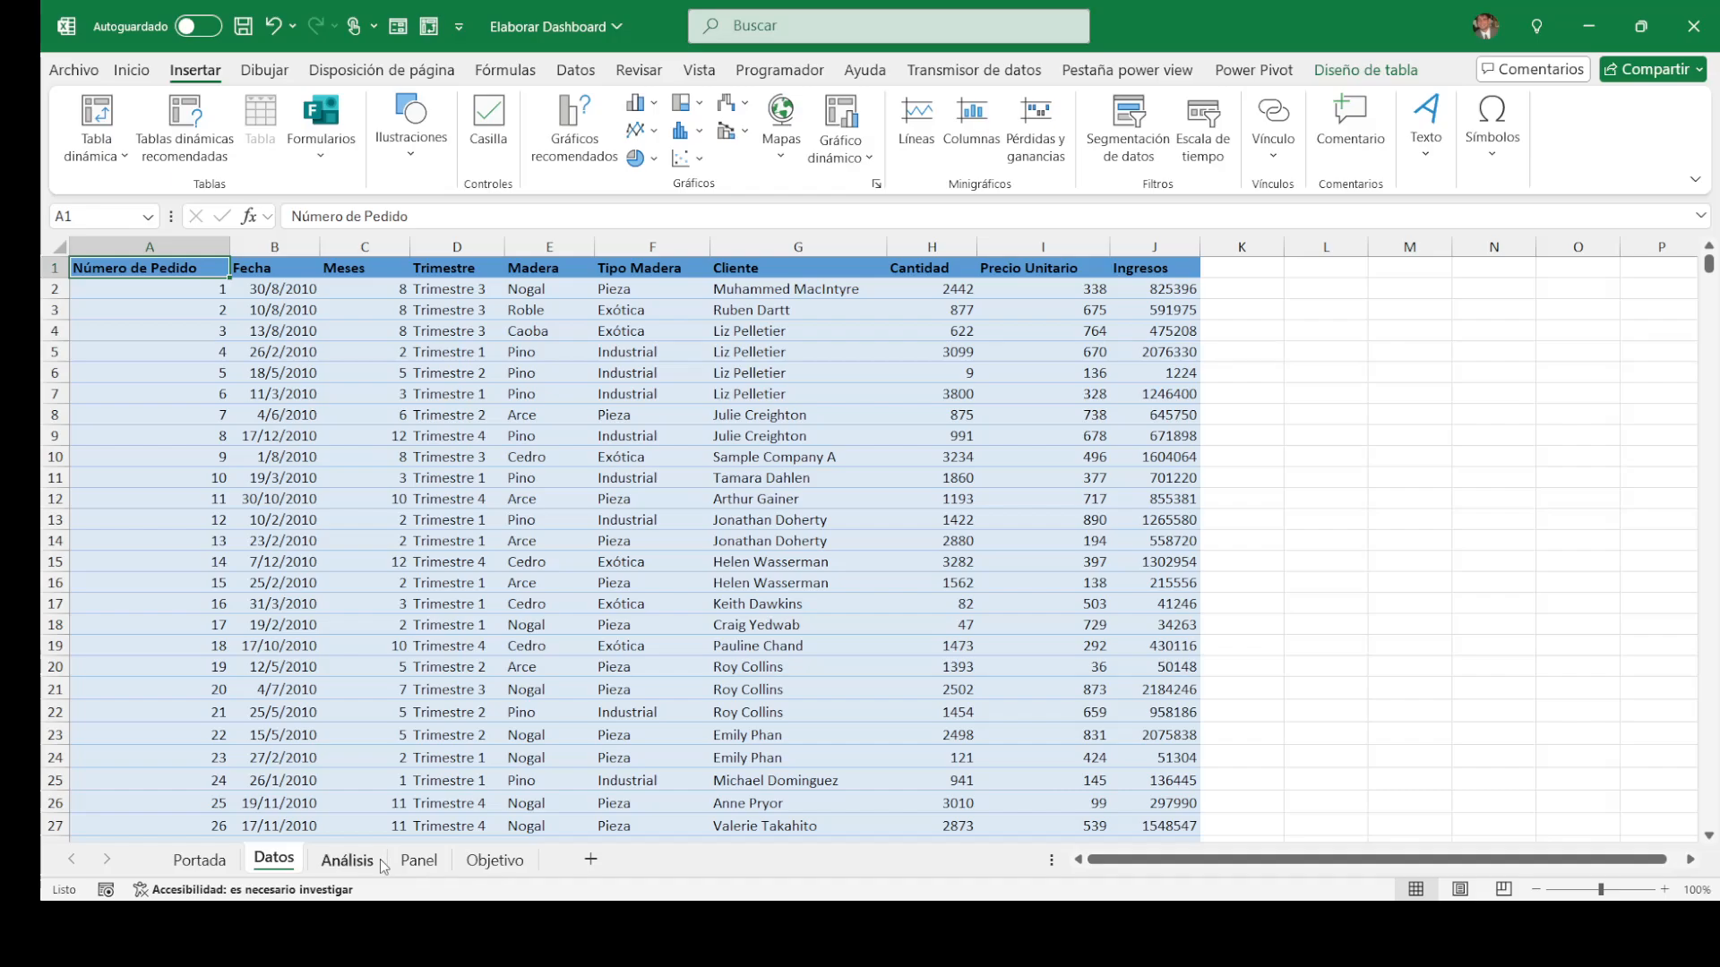
click(347, 860)
click(419, 860)
click(199, 860)
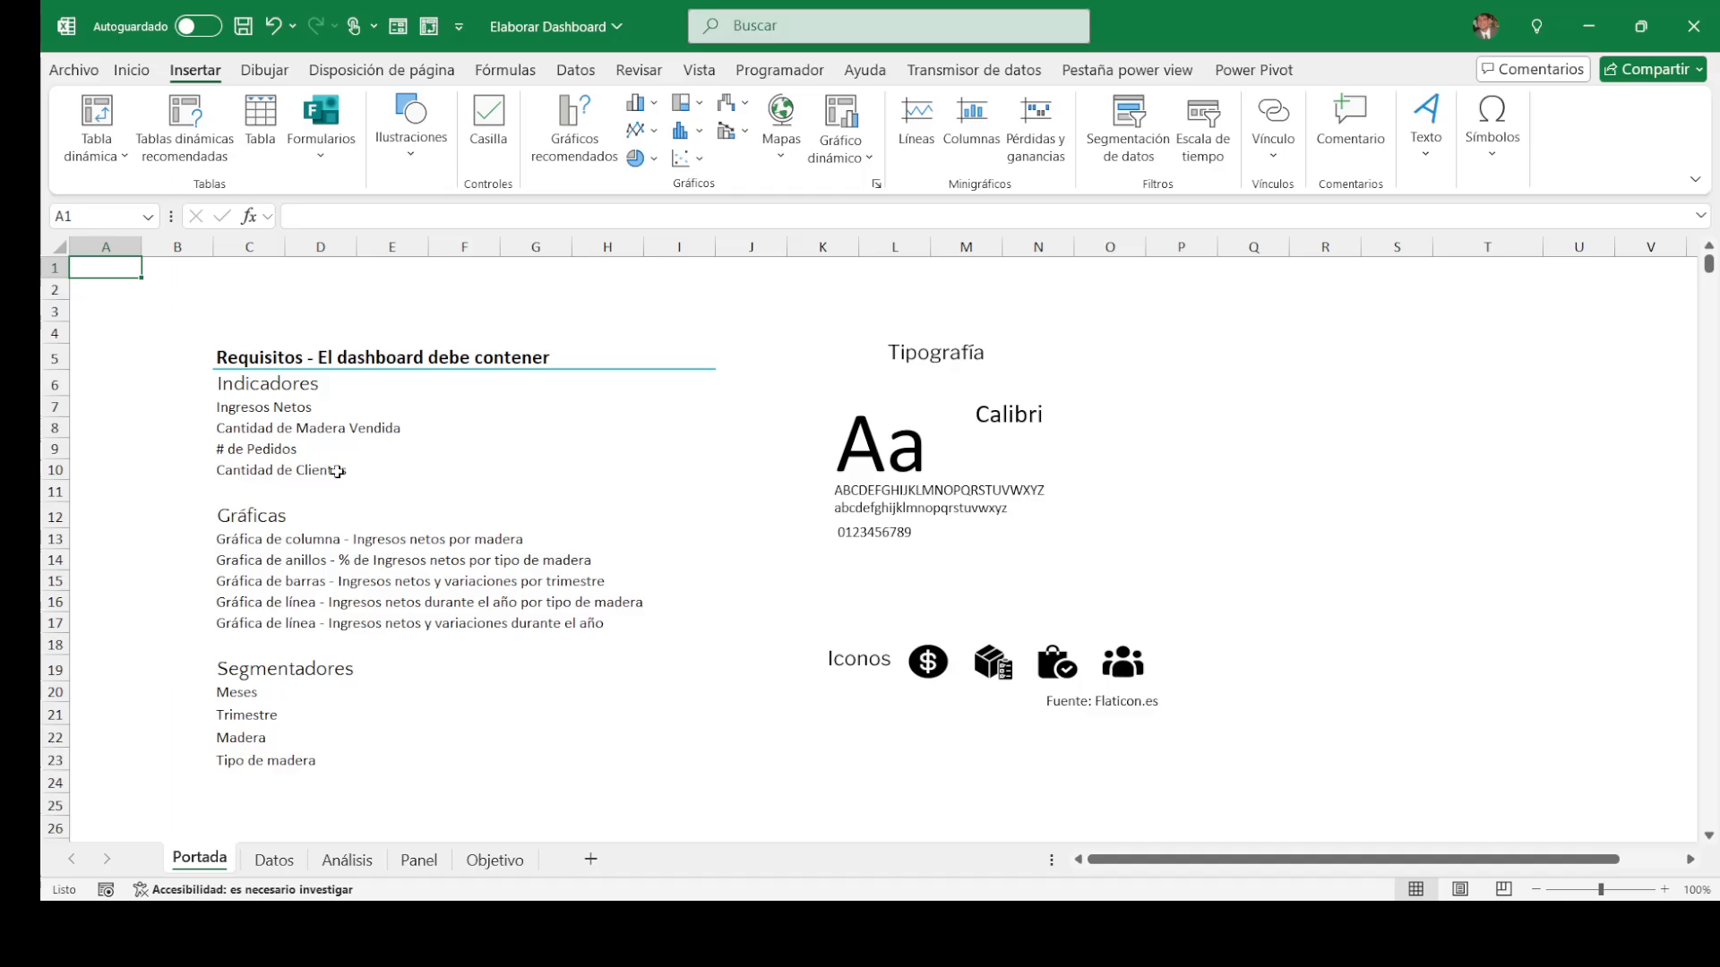
key(alt+Tab)
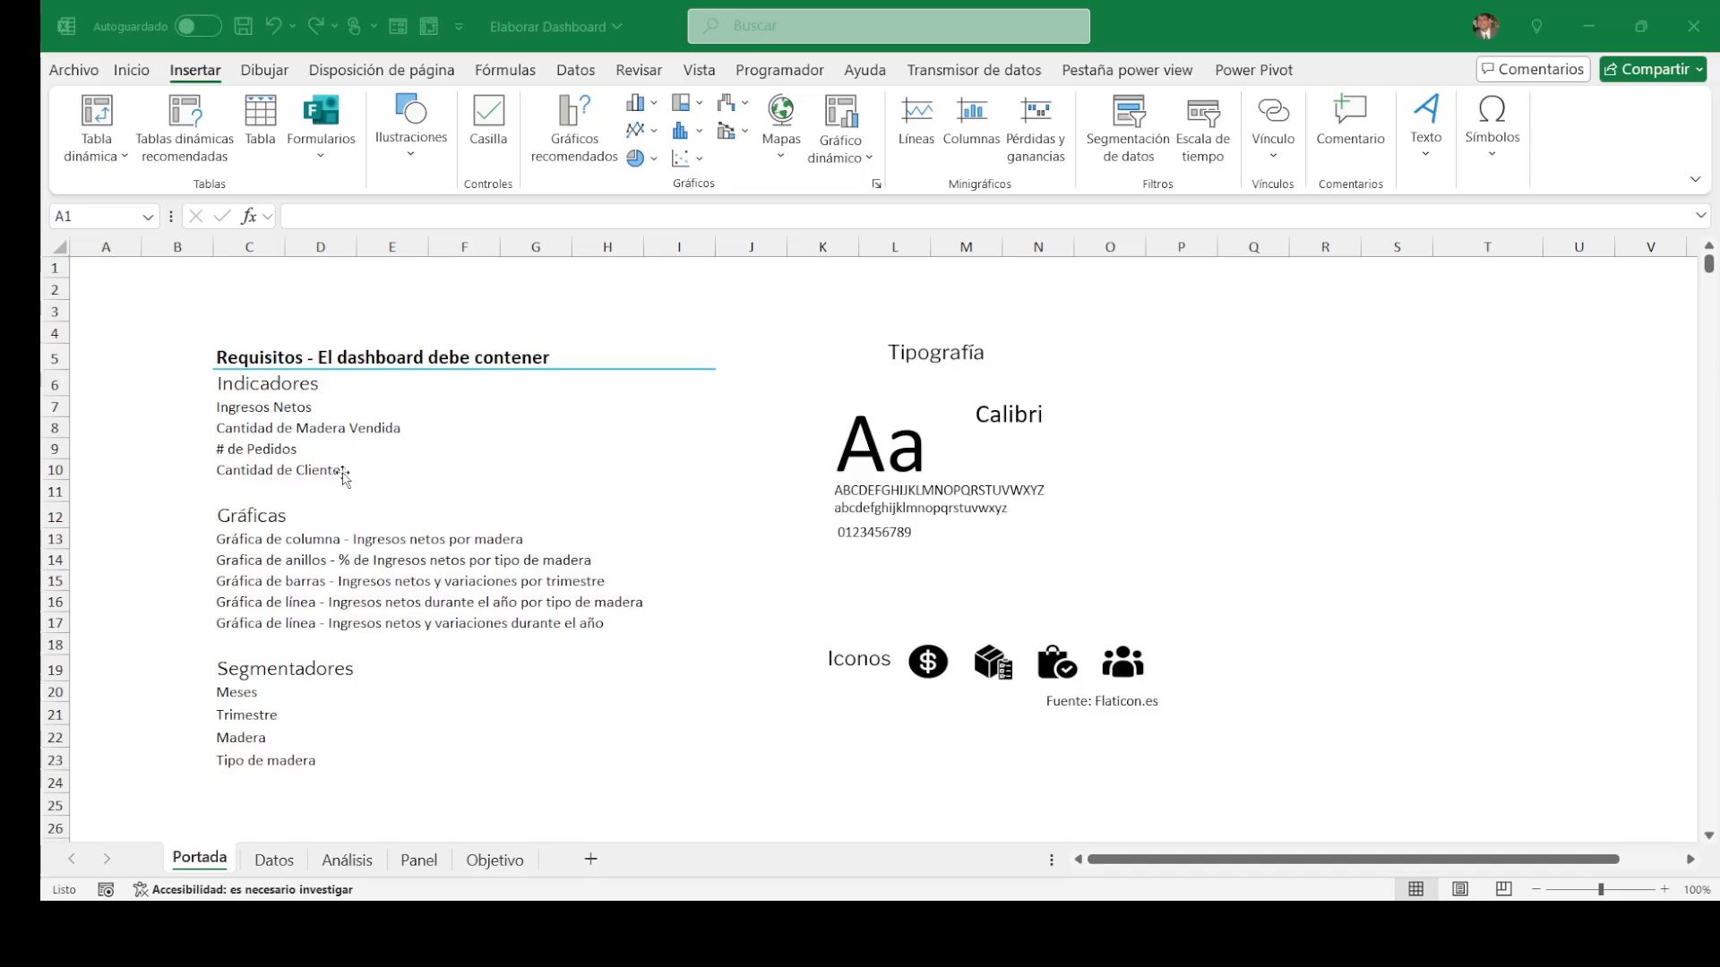
key(alt+Tab)
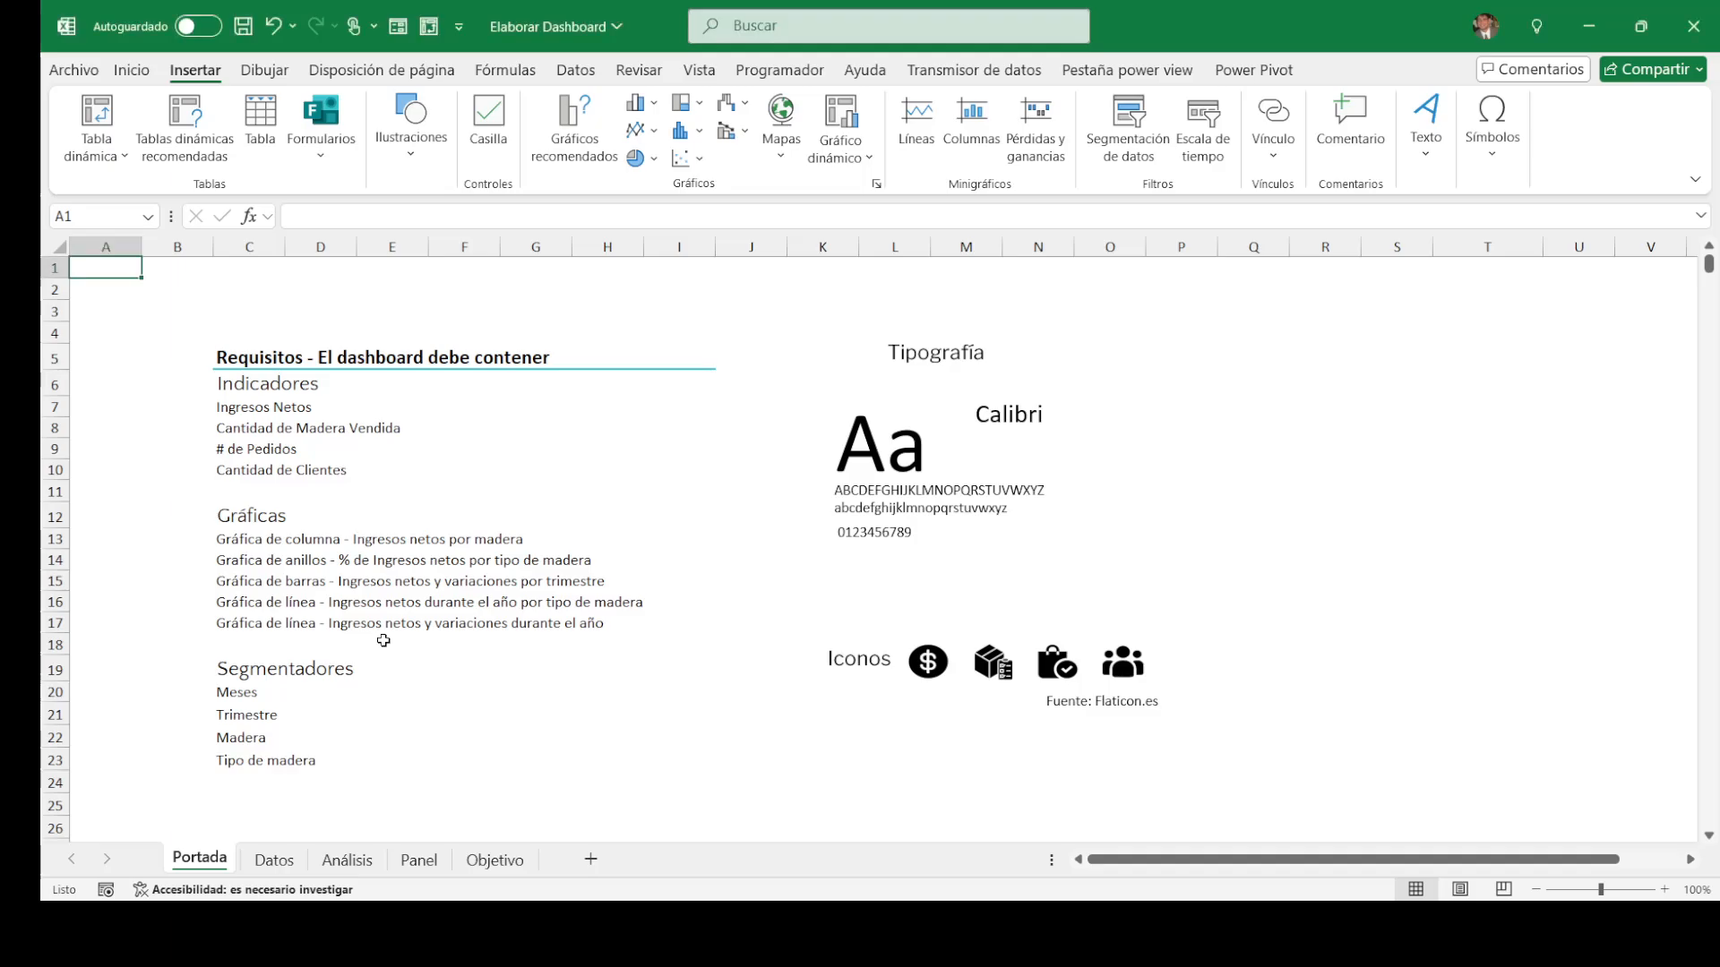
Step: Draw a rounded rectangle about 6,77 cm wide and 3,24 cm high below the title on the Panel sheet, spanning cells A6 to D11
click(418, 860)
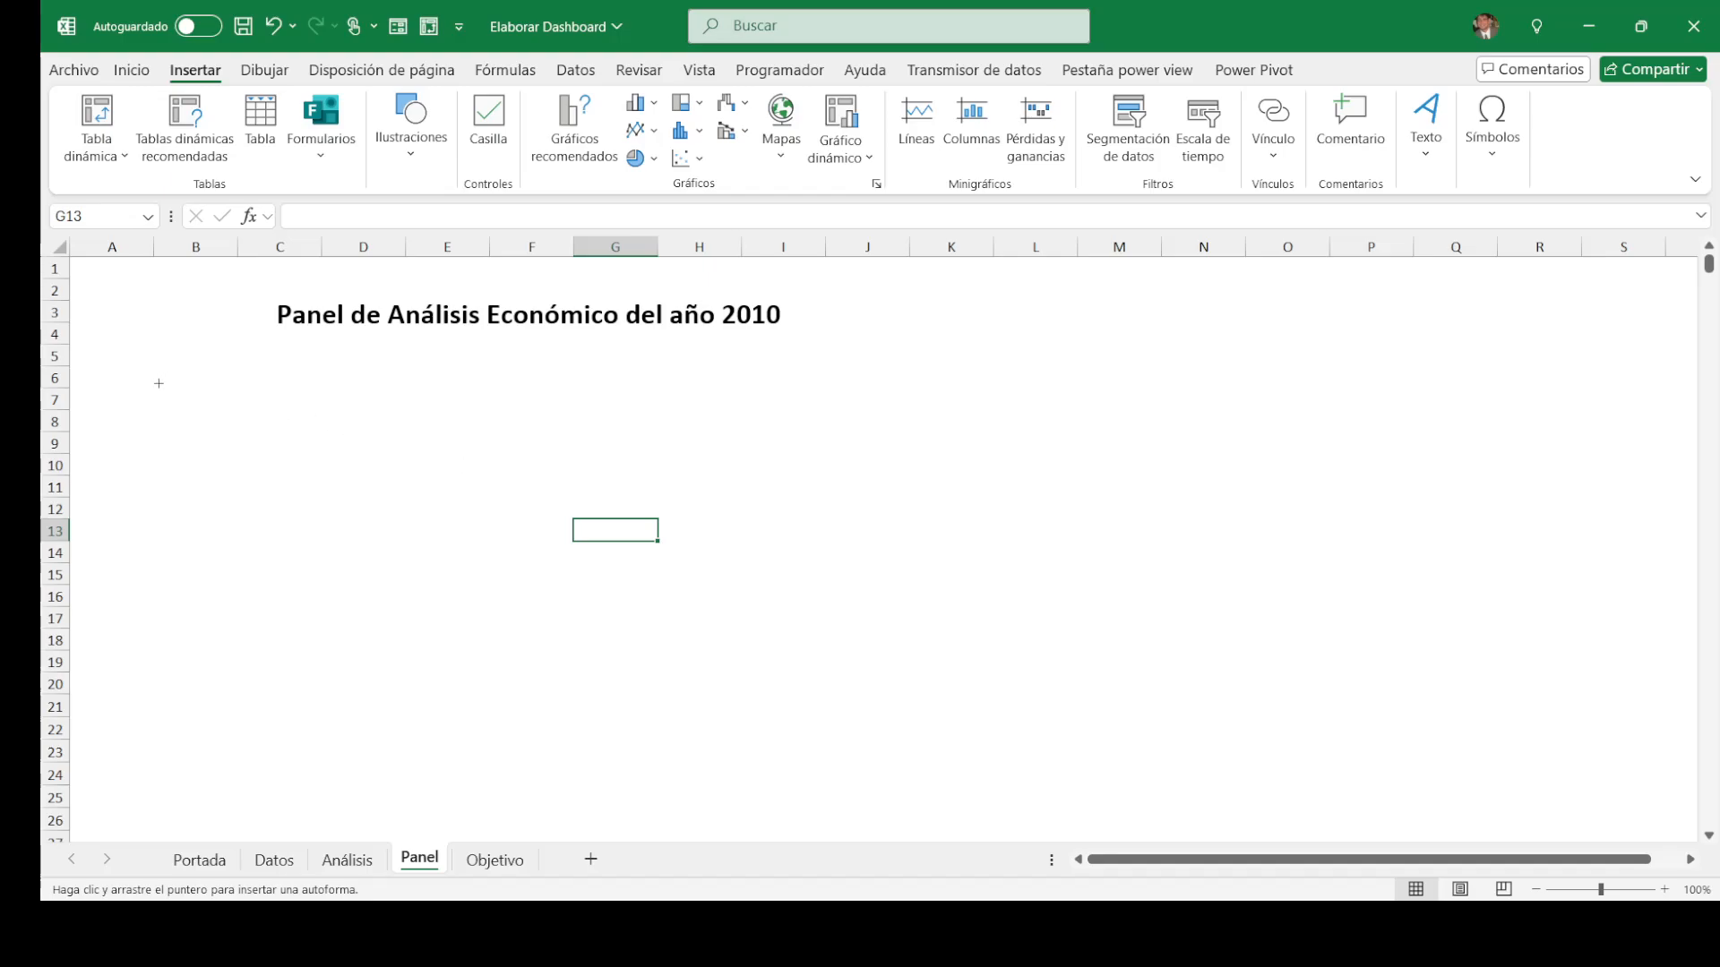
drag(99, 369, 379, 502)
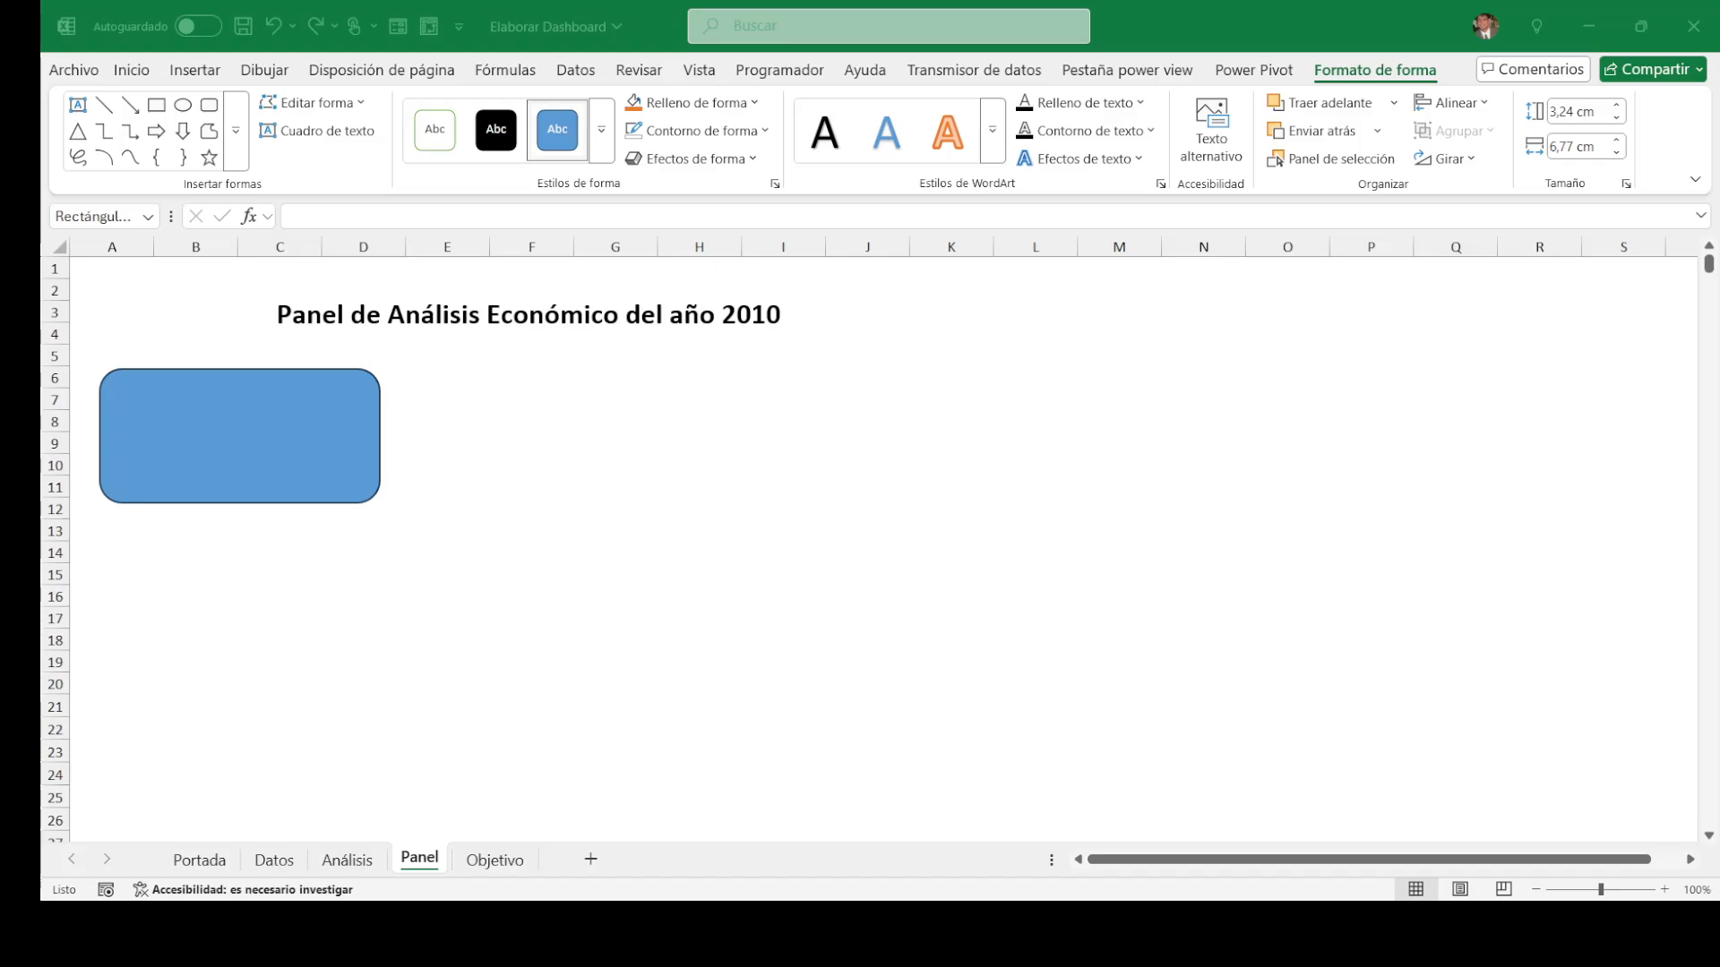
click(302, 499)
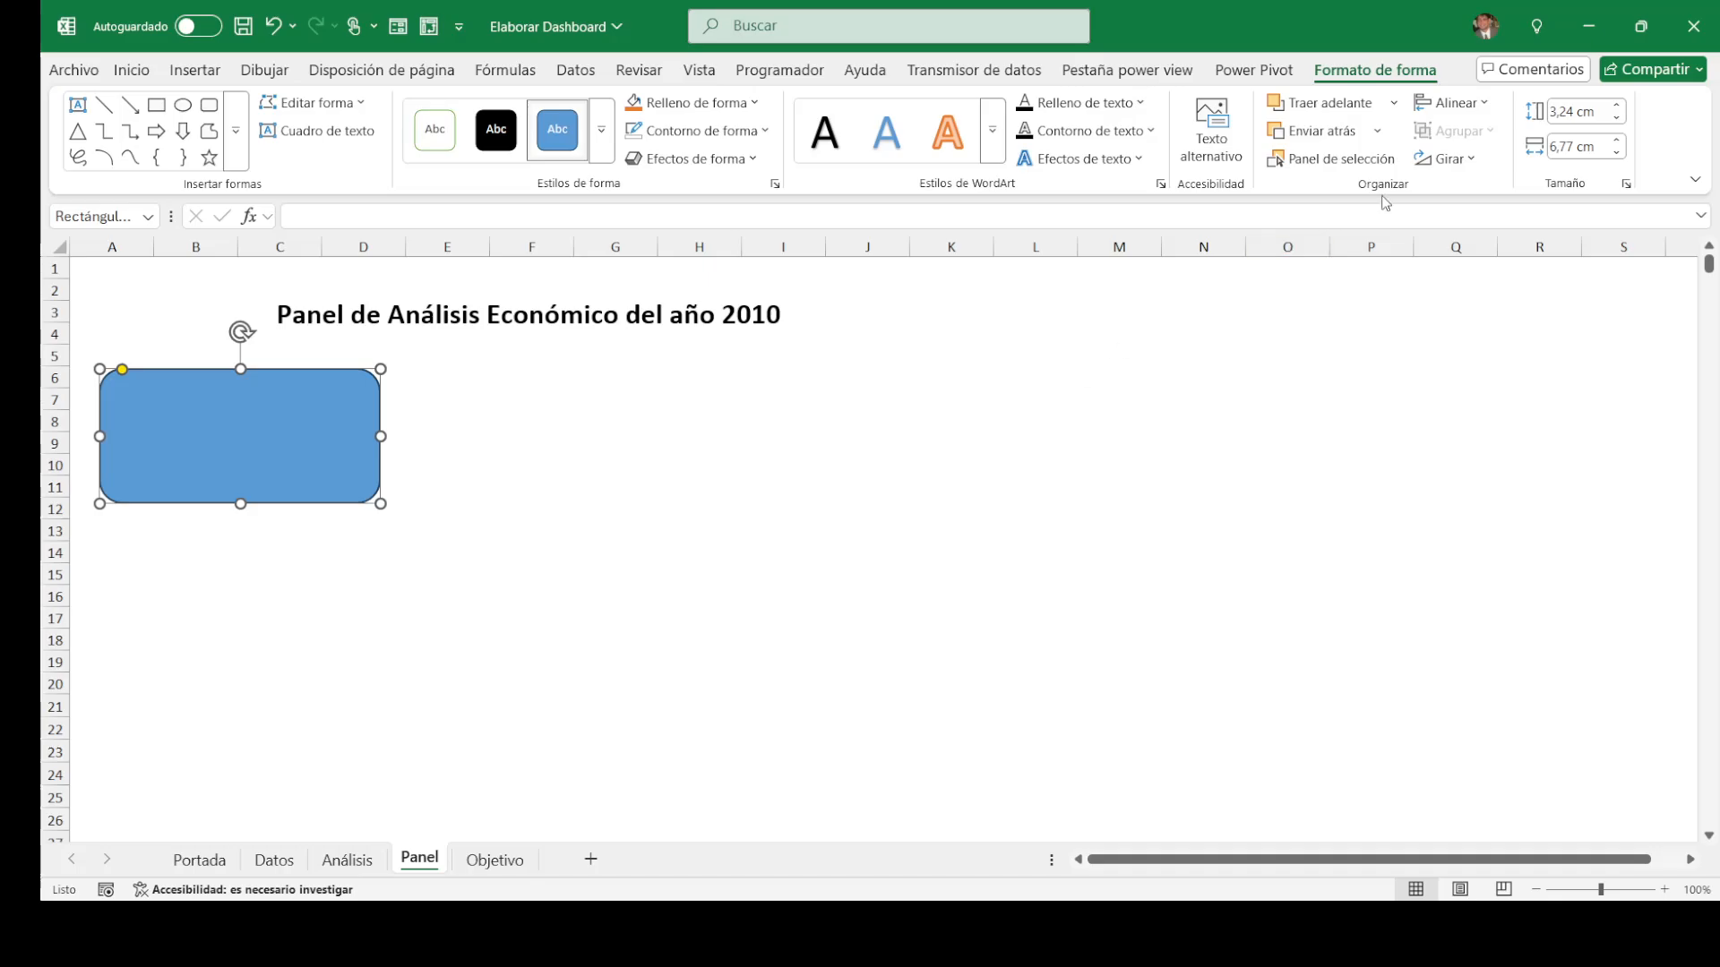
Step: Size the rounded rectangle to 2,88 cm high by 5,7 cm wide and give it a light blue fill with no outline
double_click(1577, 111)
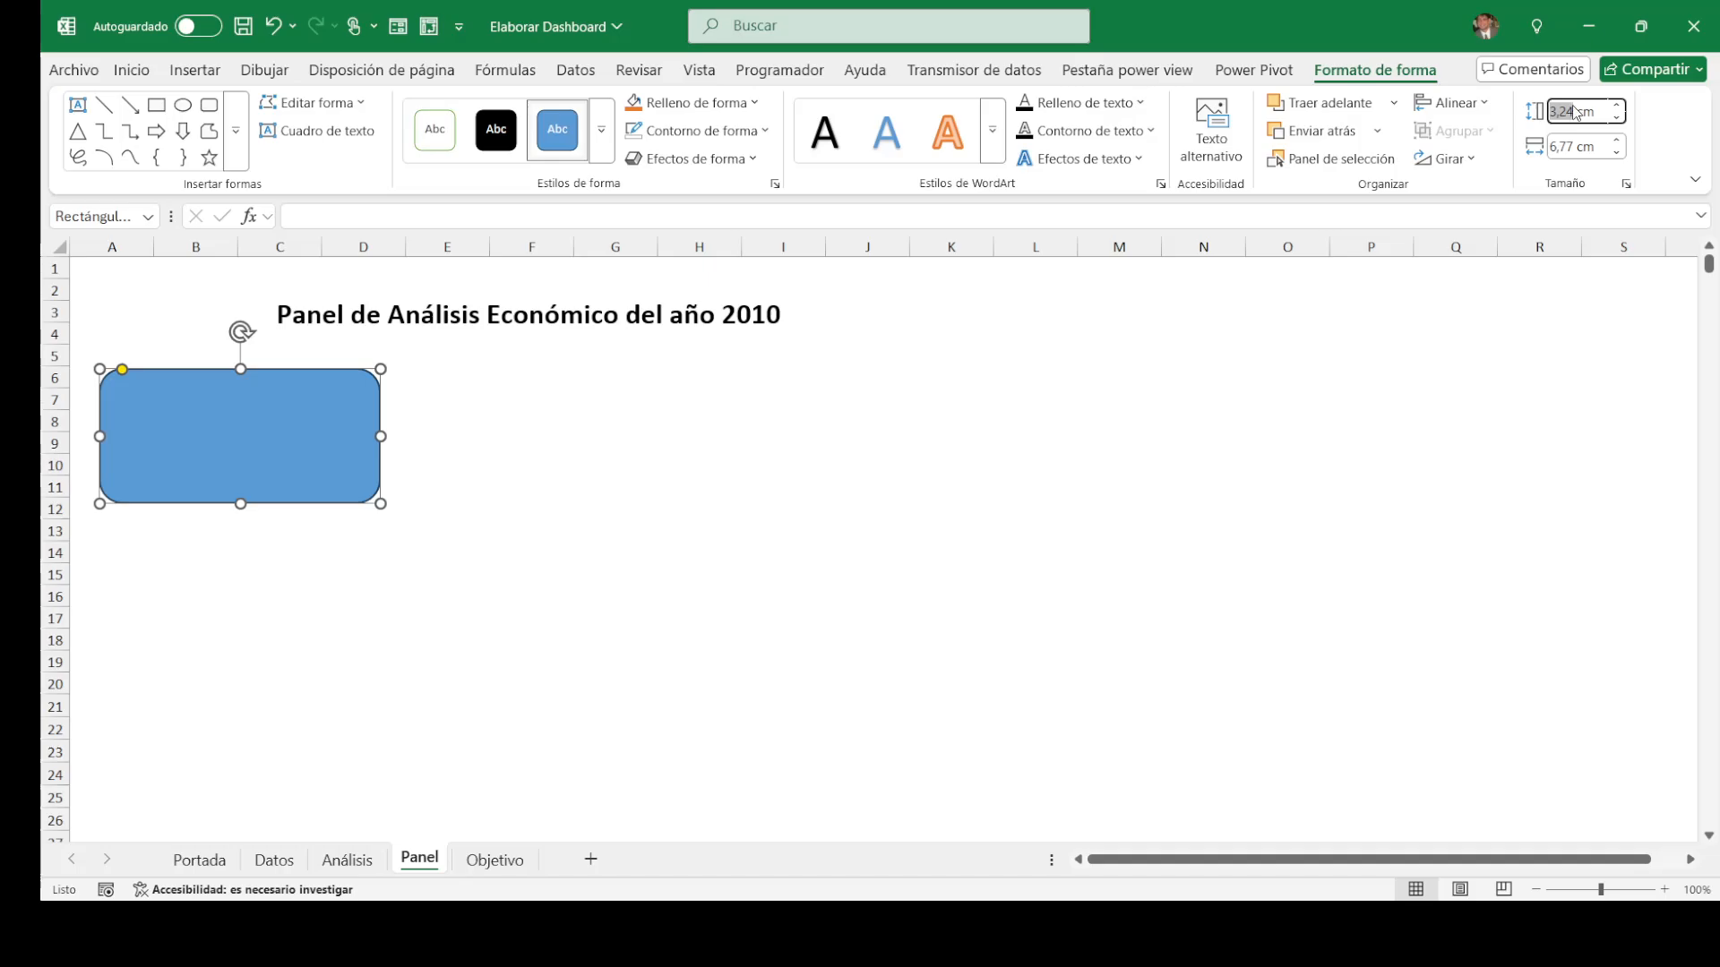
text(2,88)
click(1562, 144)
key(Return)
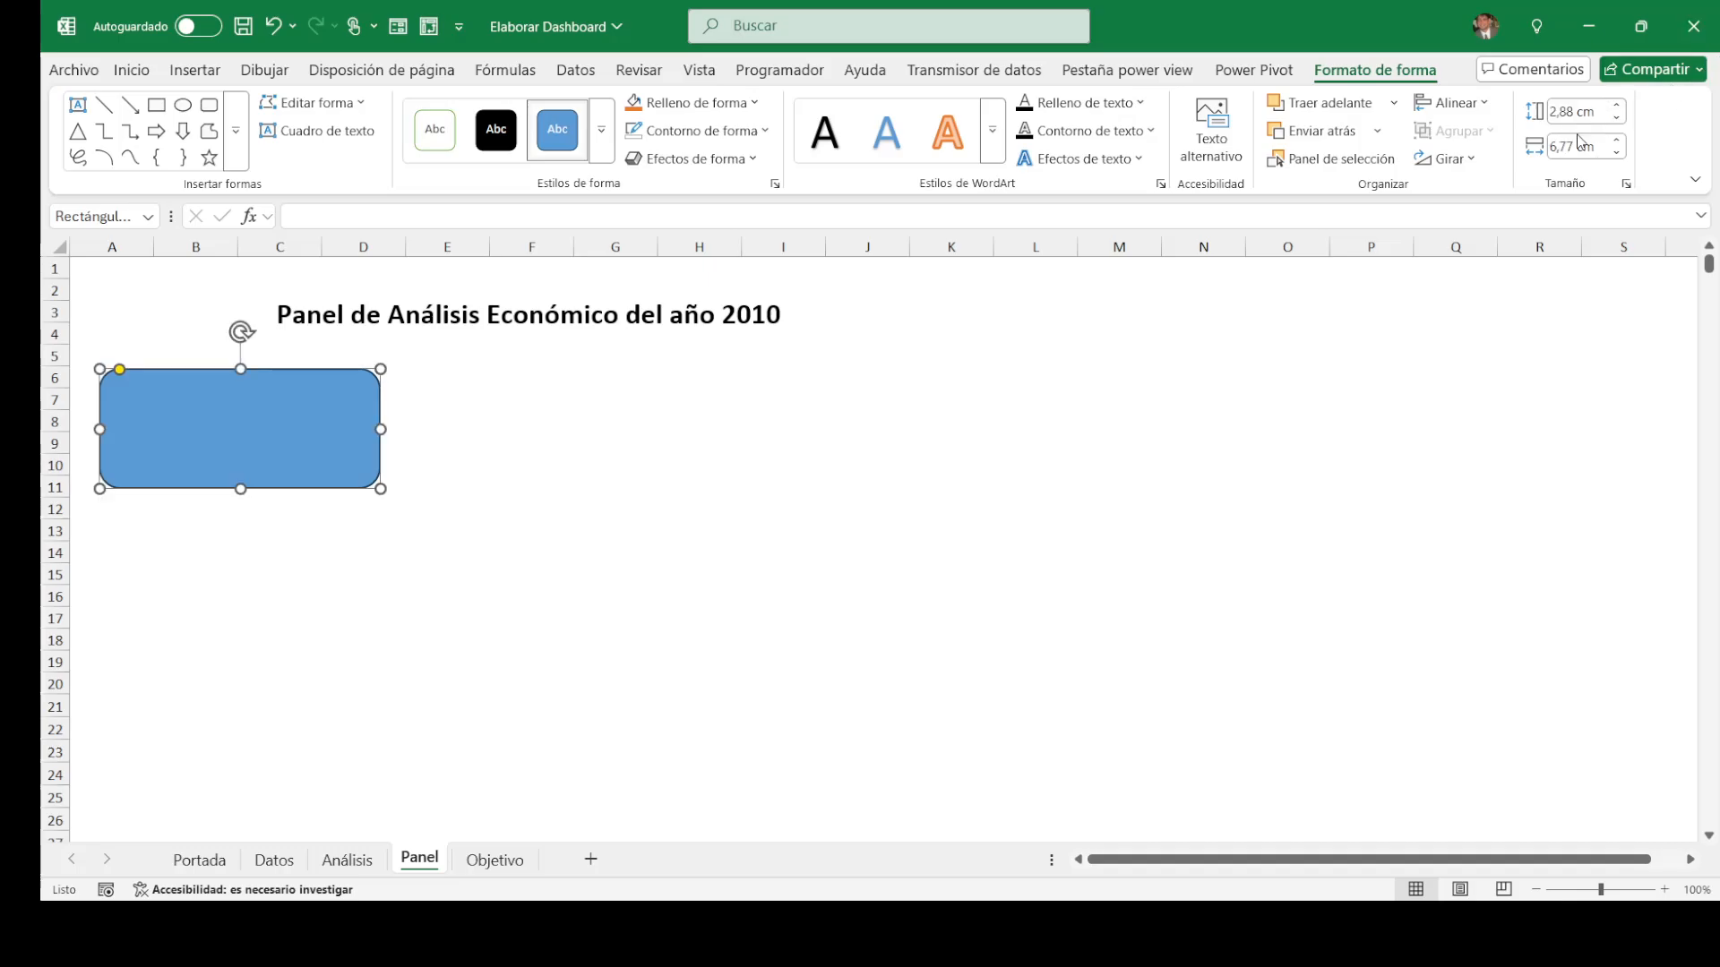
click(1618, 136)
key(Left)
key(Delete)
key(Delete)
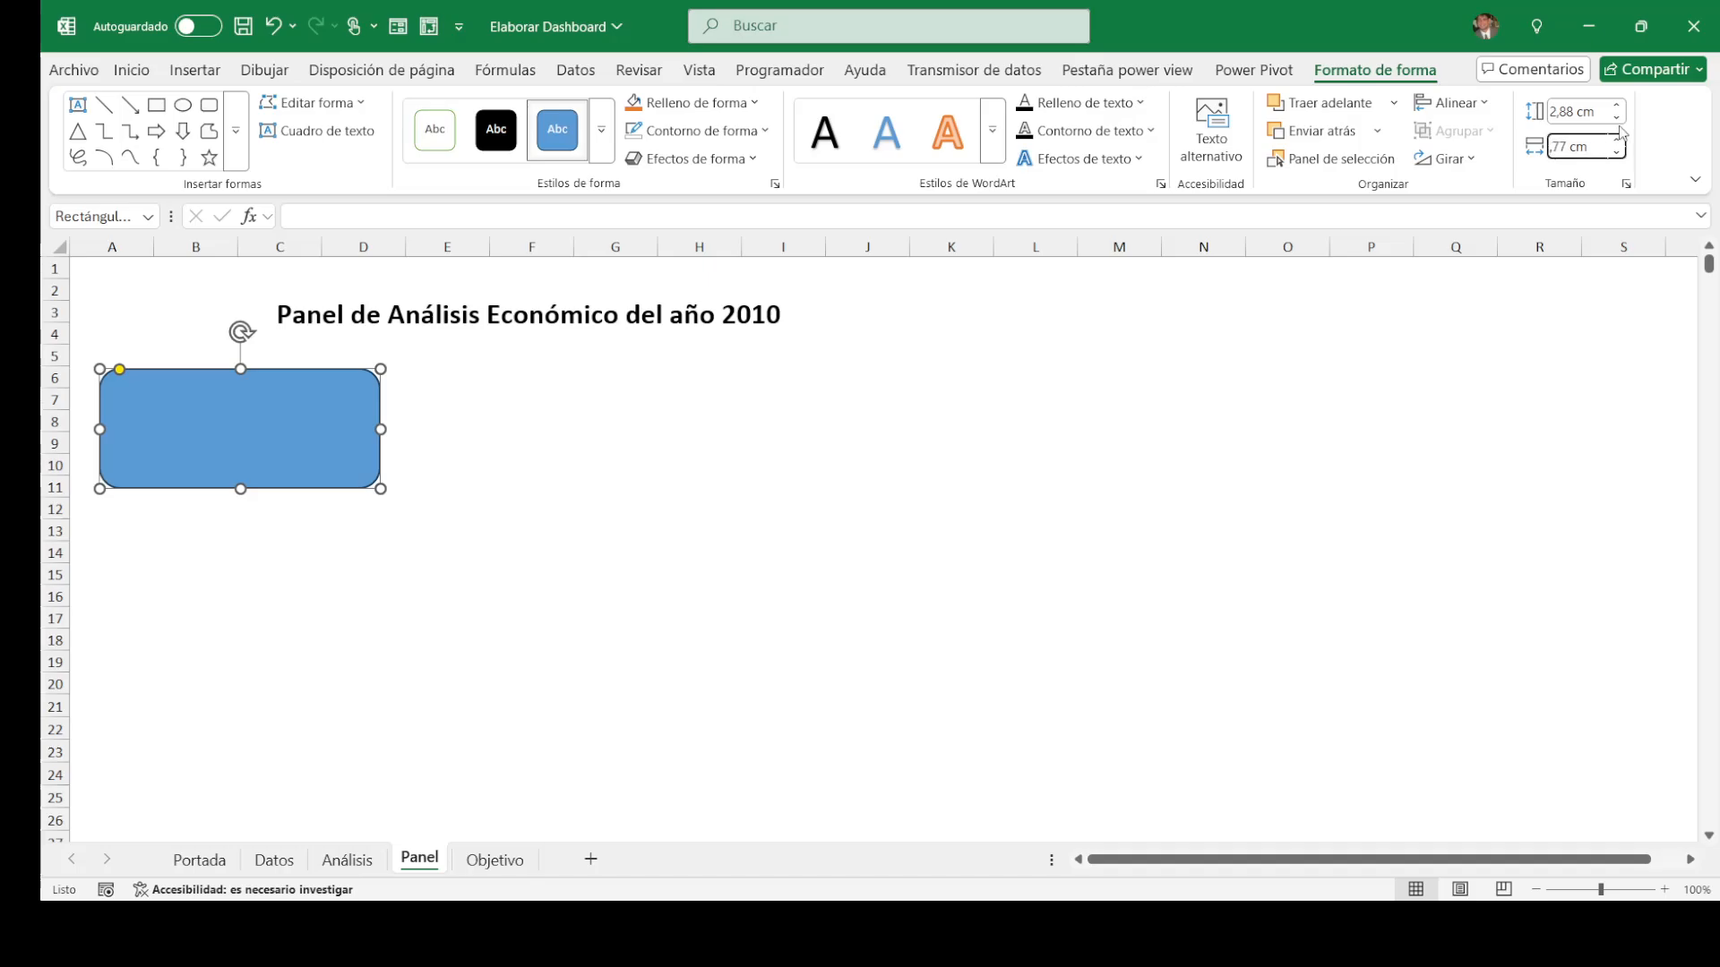
text(5)
key(Delete)
key(Return)
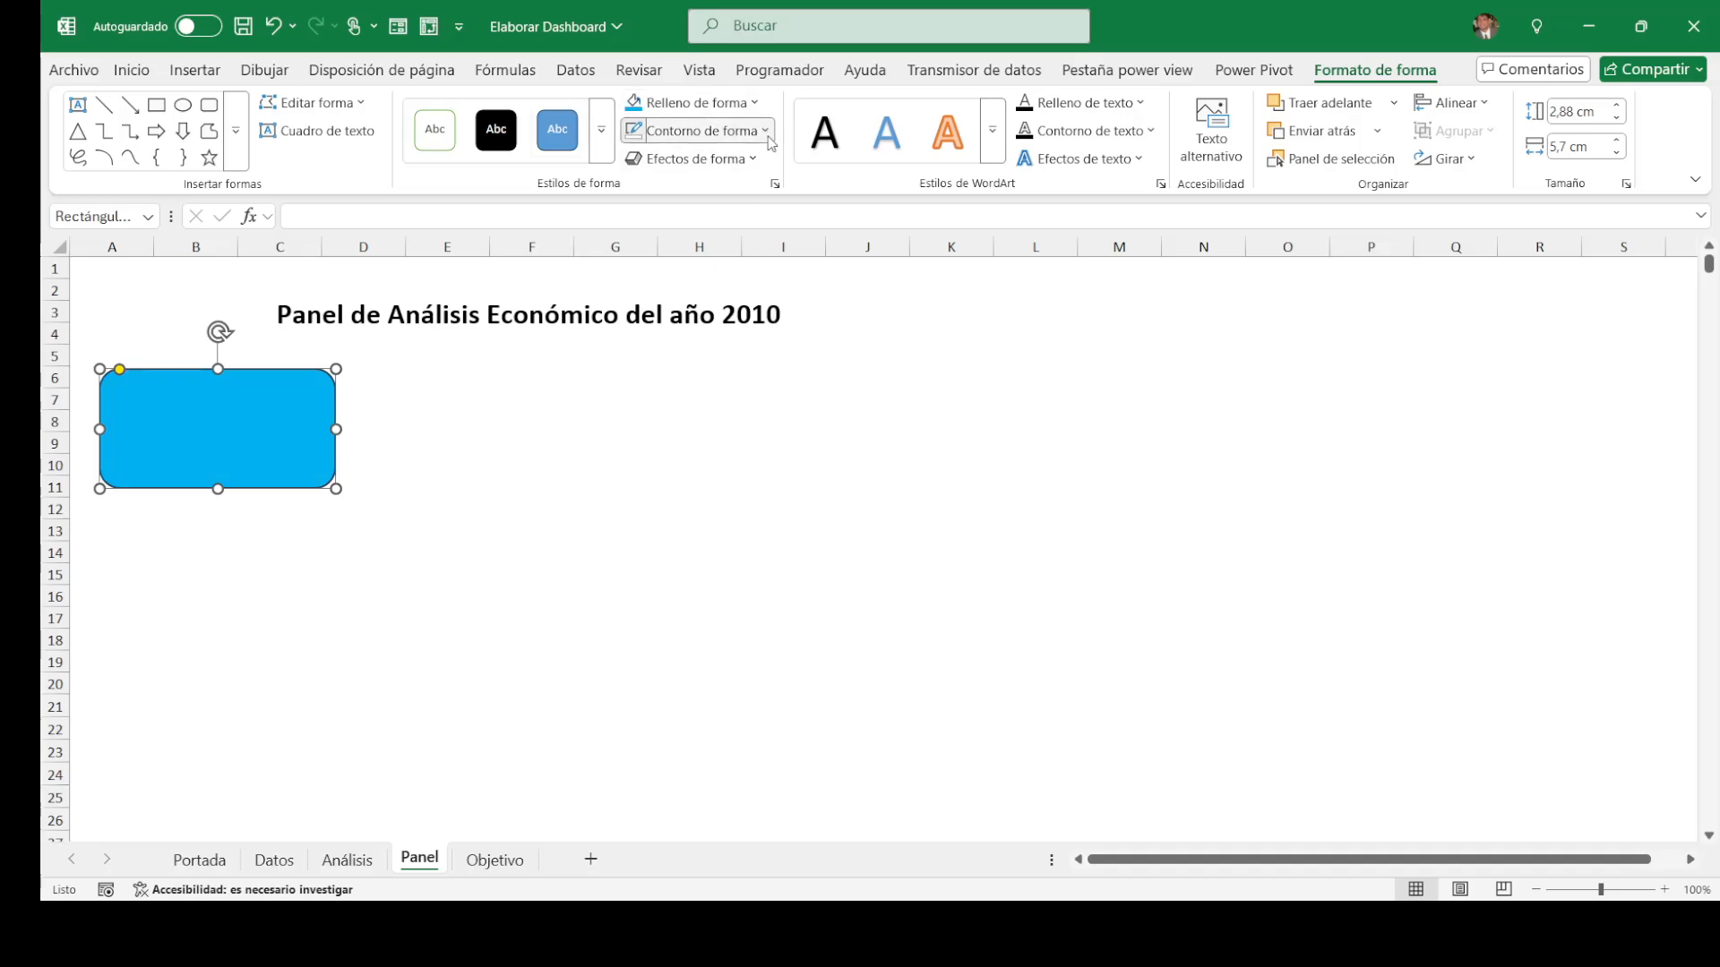
click(615, 509)
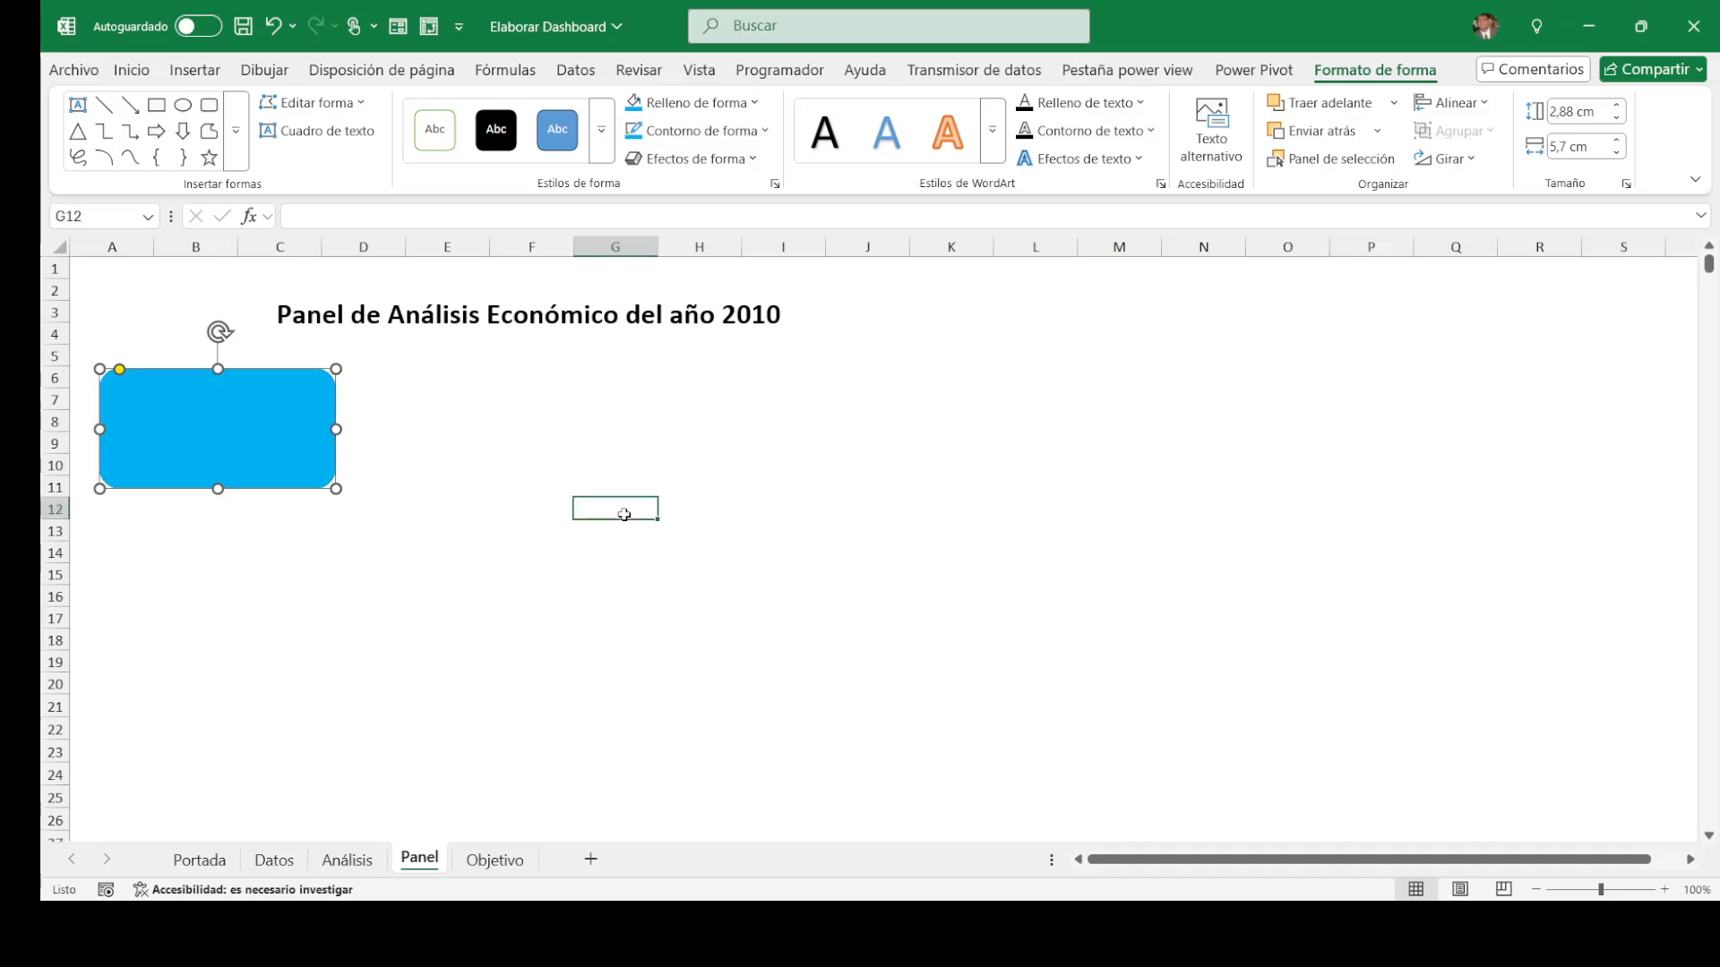
Step: Duplicate the blue rectangle three times and spread the copies below the original, with one directly underneath it
click(249, 439)
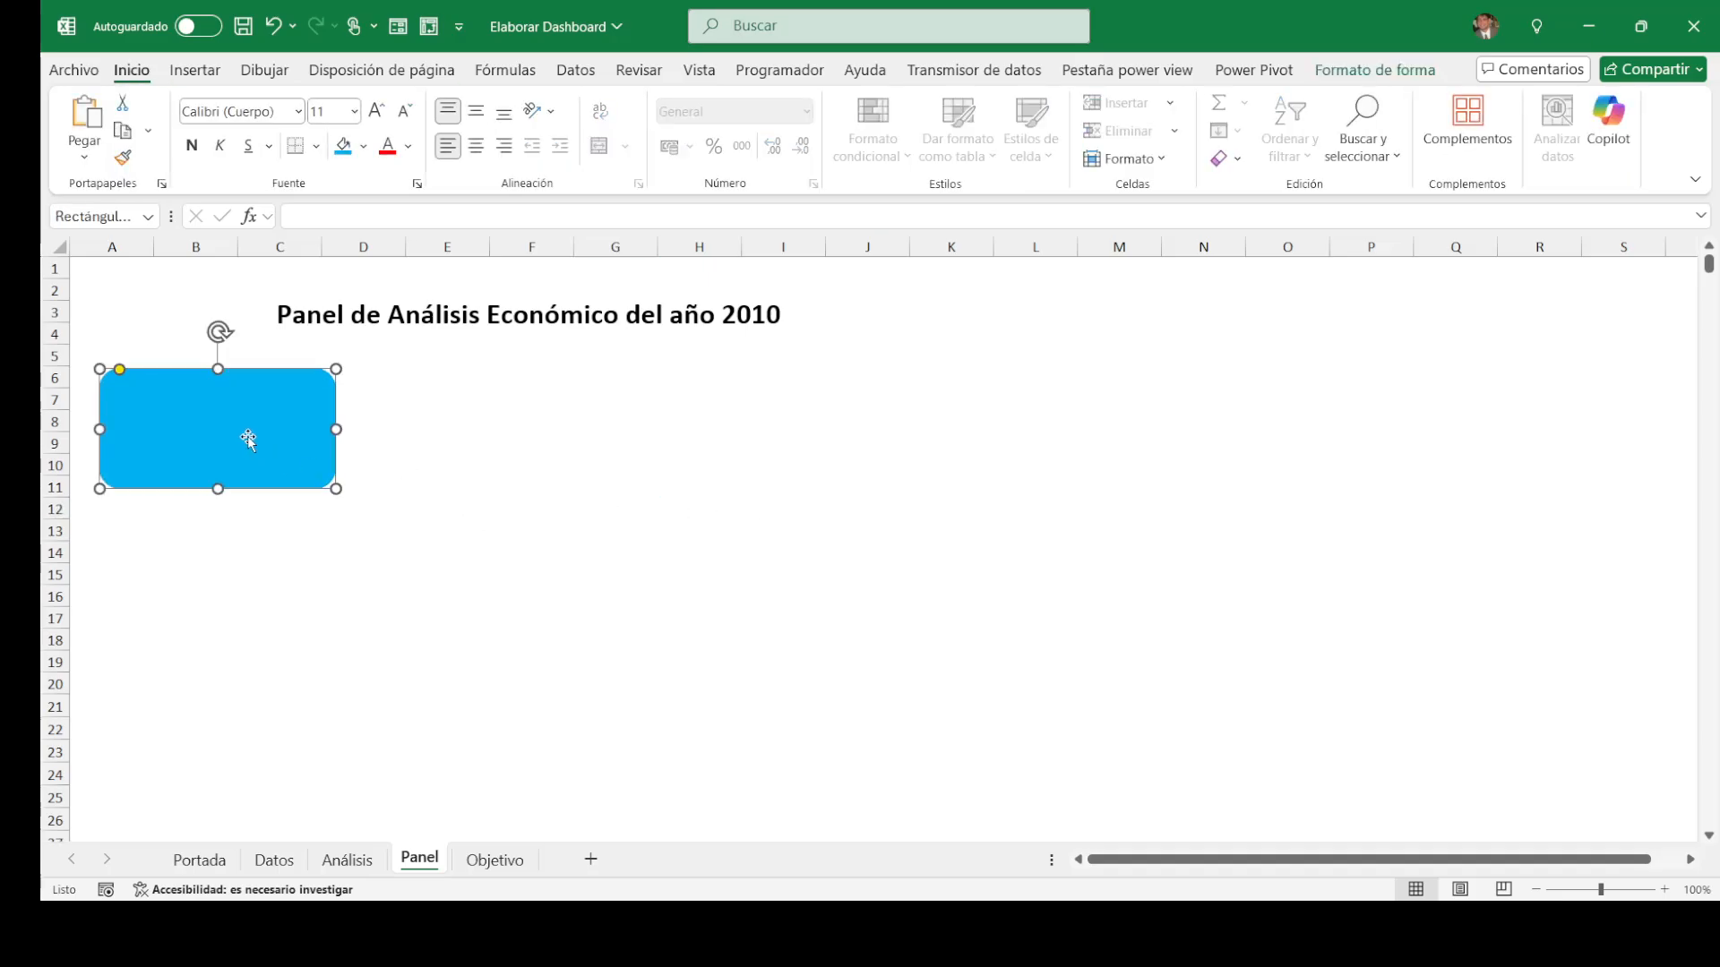
key(ctrl+d)
key(ctrl+d)
key(ctrl+d)
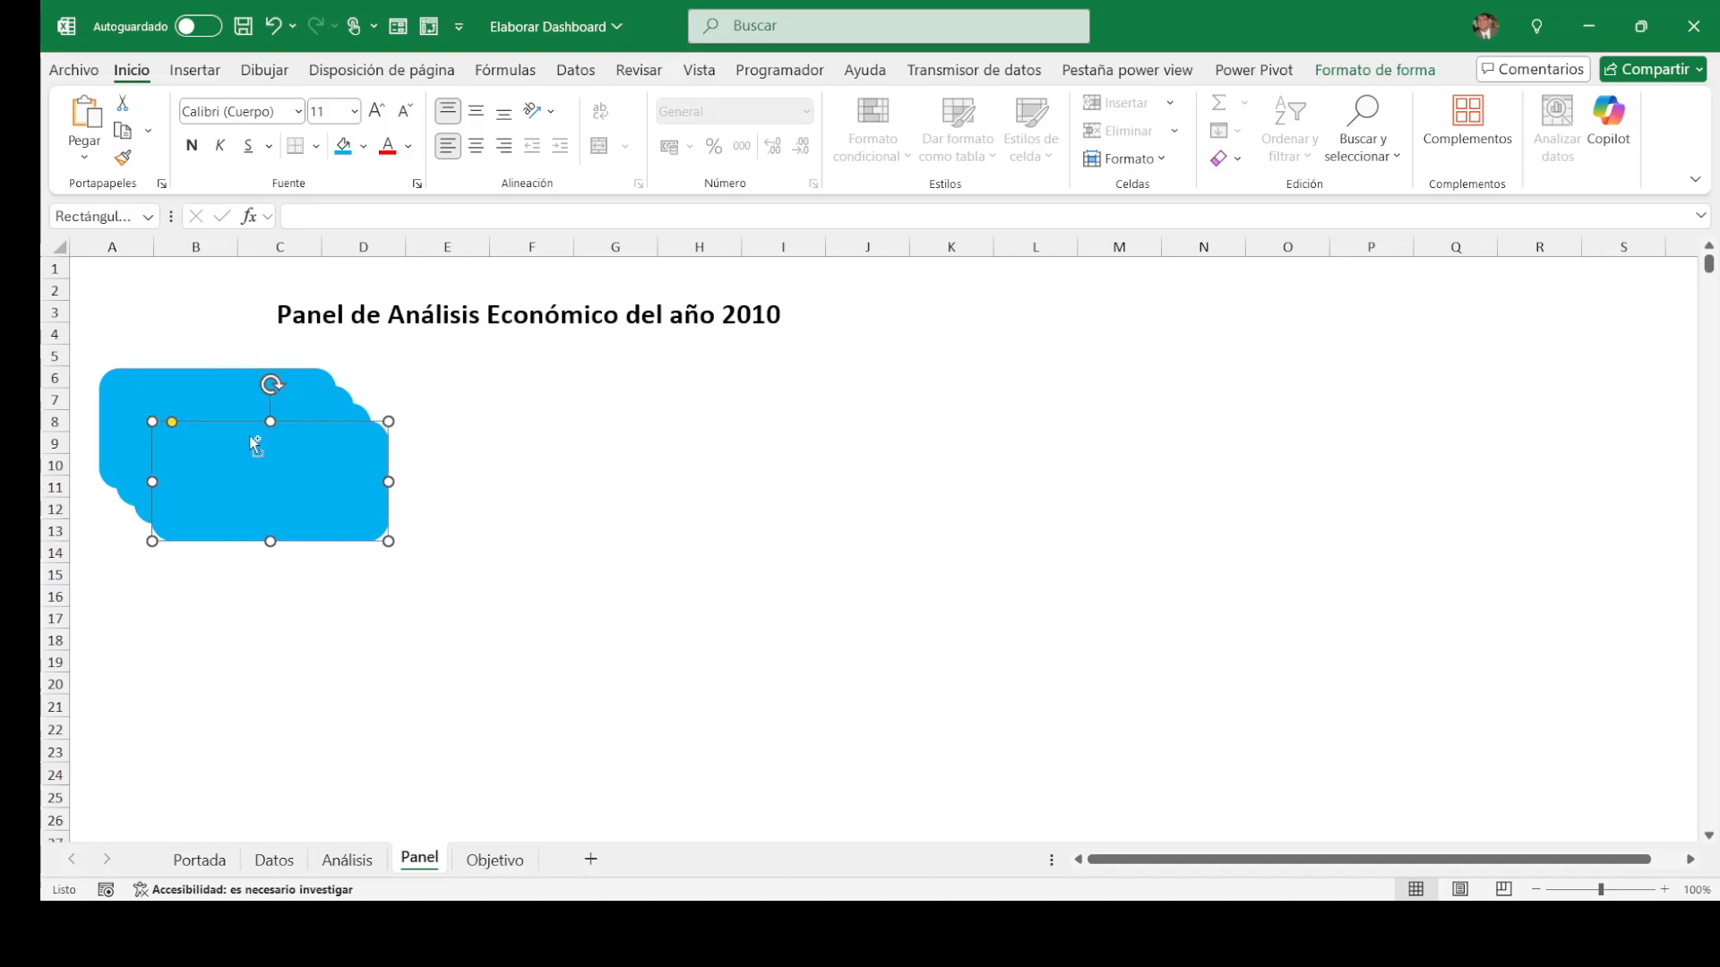
drag(237, 434, 240, 615)
drag(250, 499, 346, 616)
drag(218, 457, 191, 541)
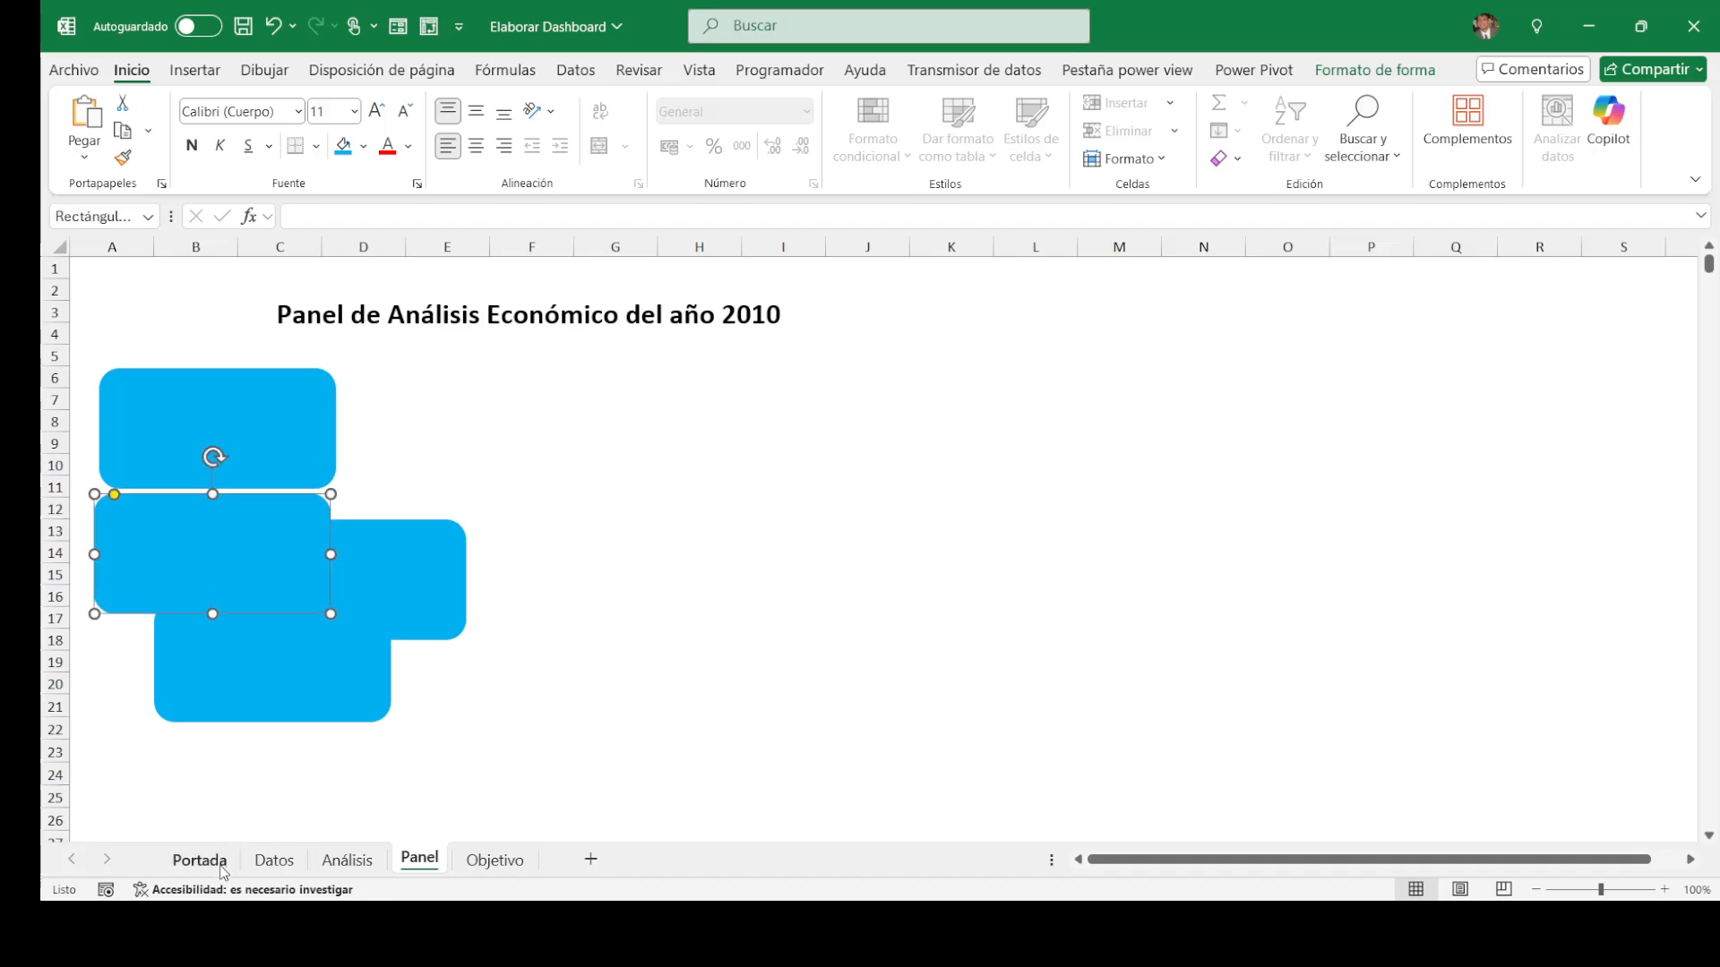
click(284, 871)
click(339, 867)
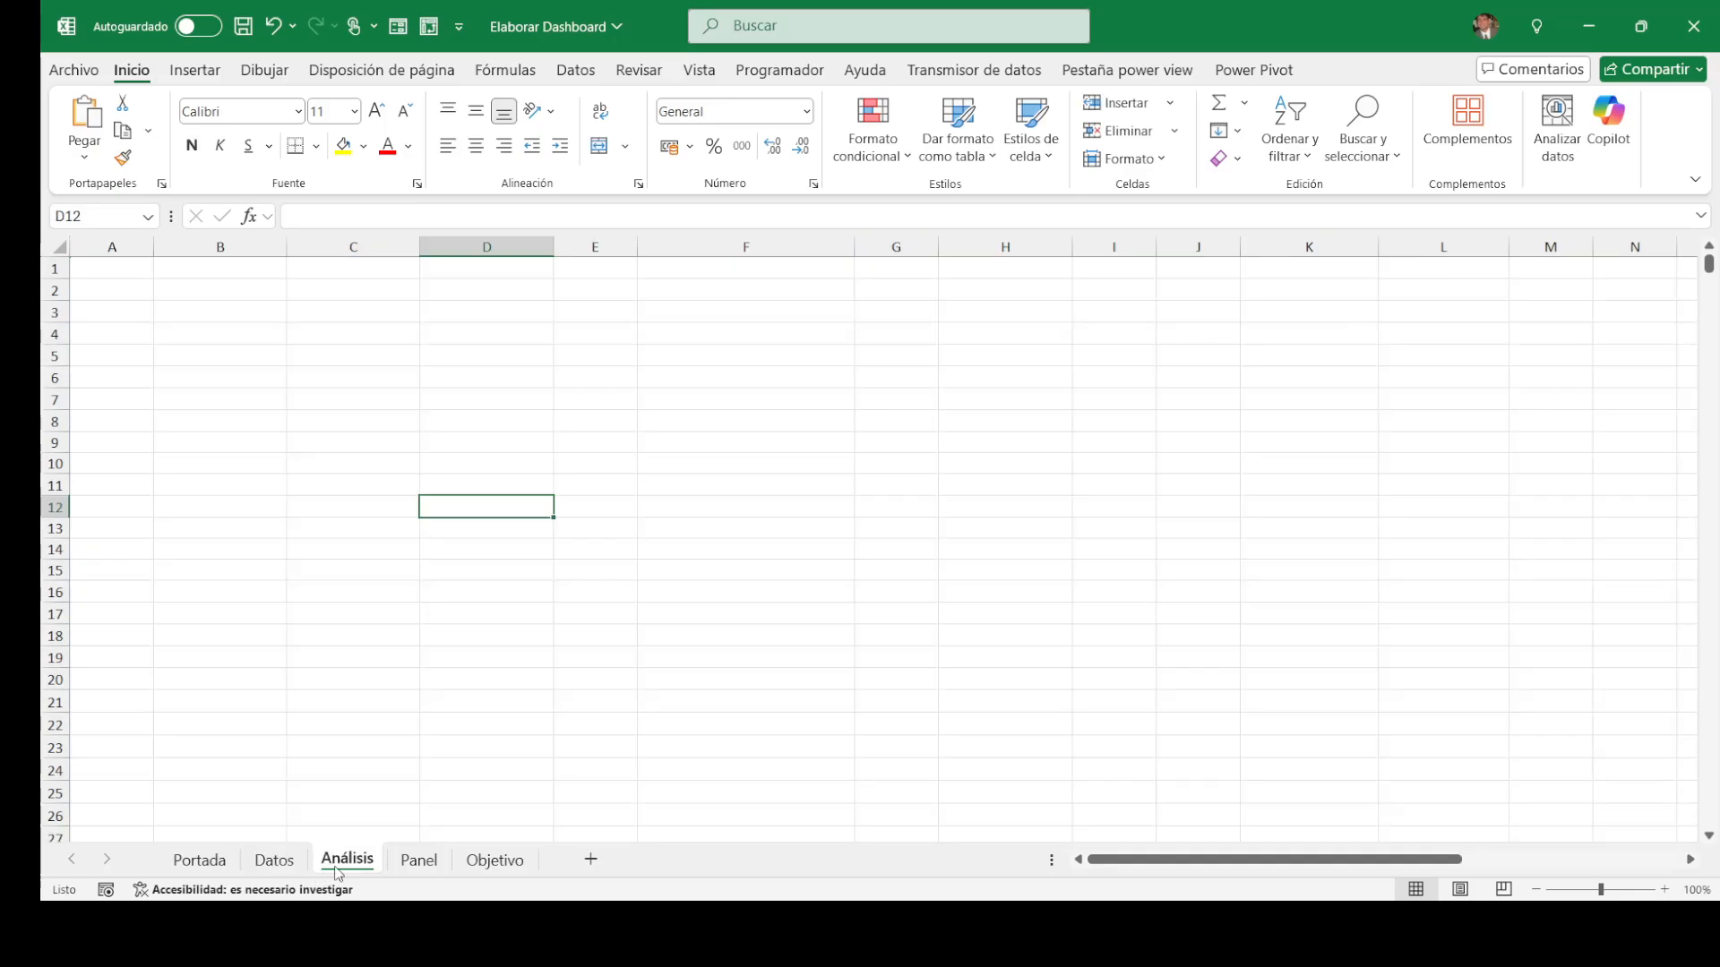
click(200, 861)
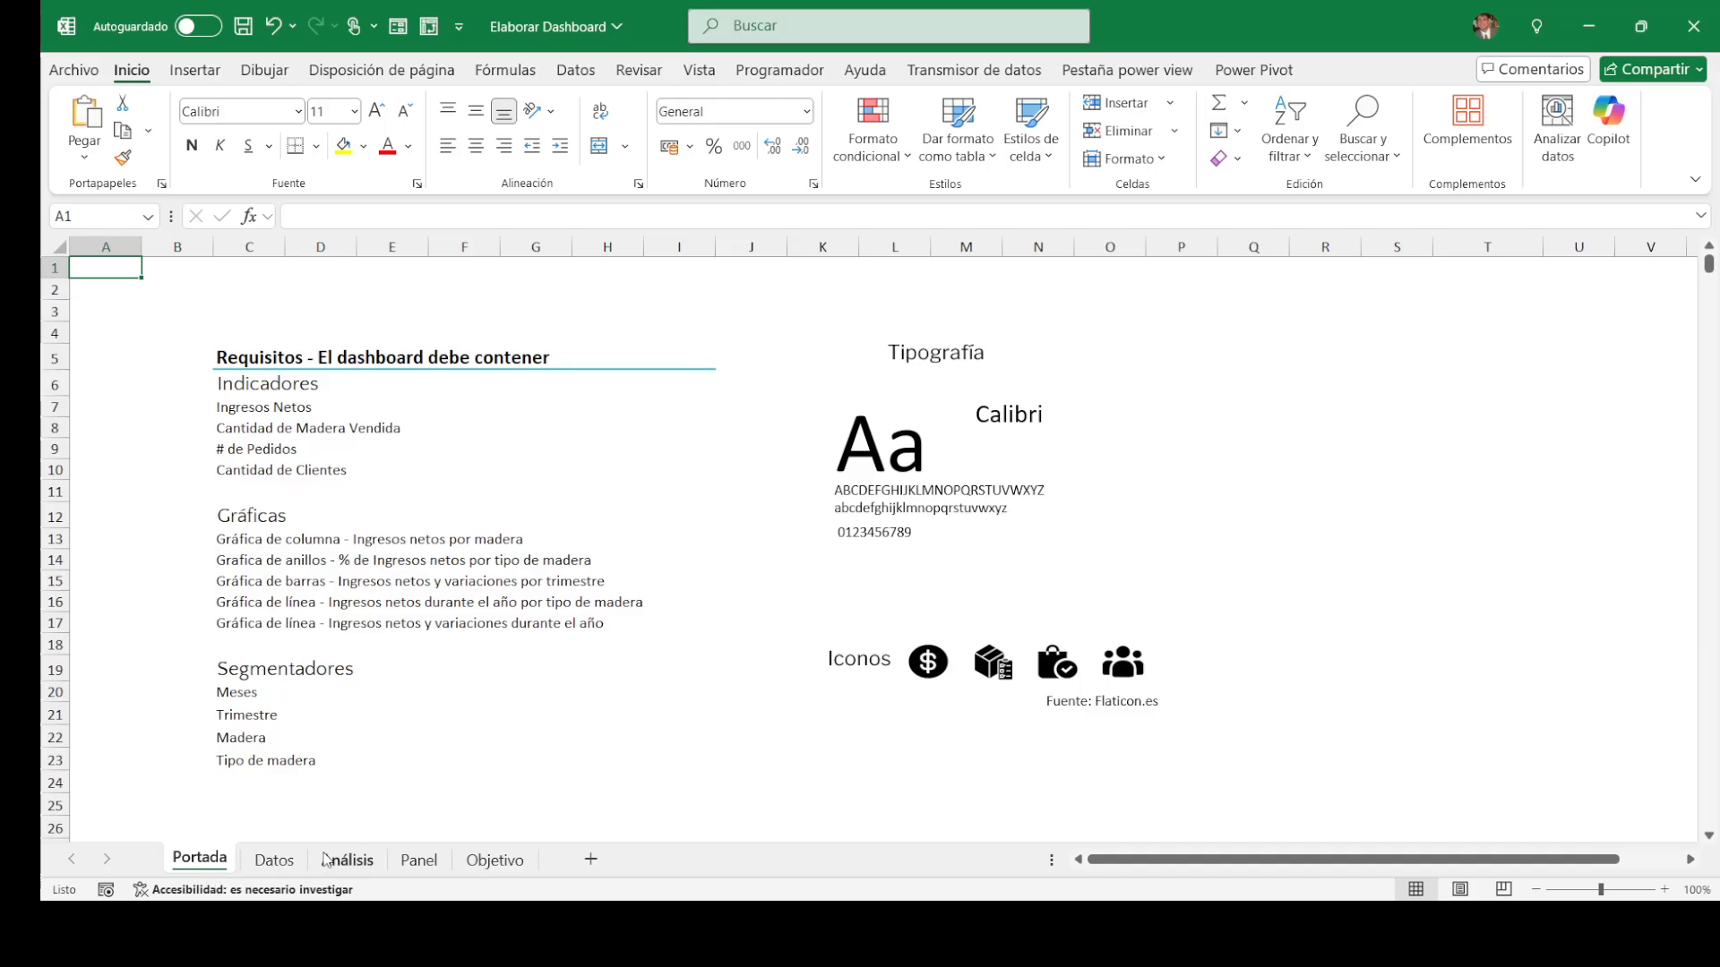
click(410, 867)
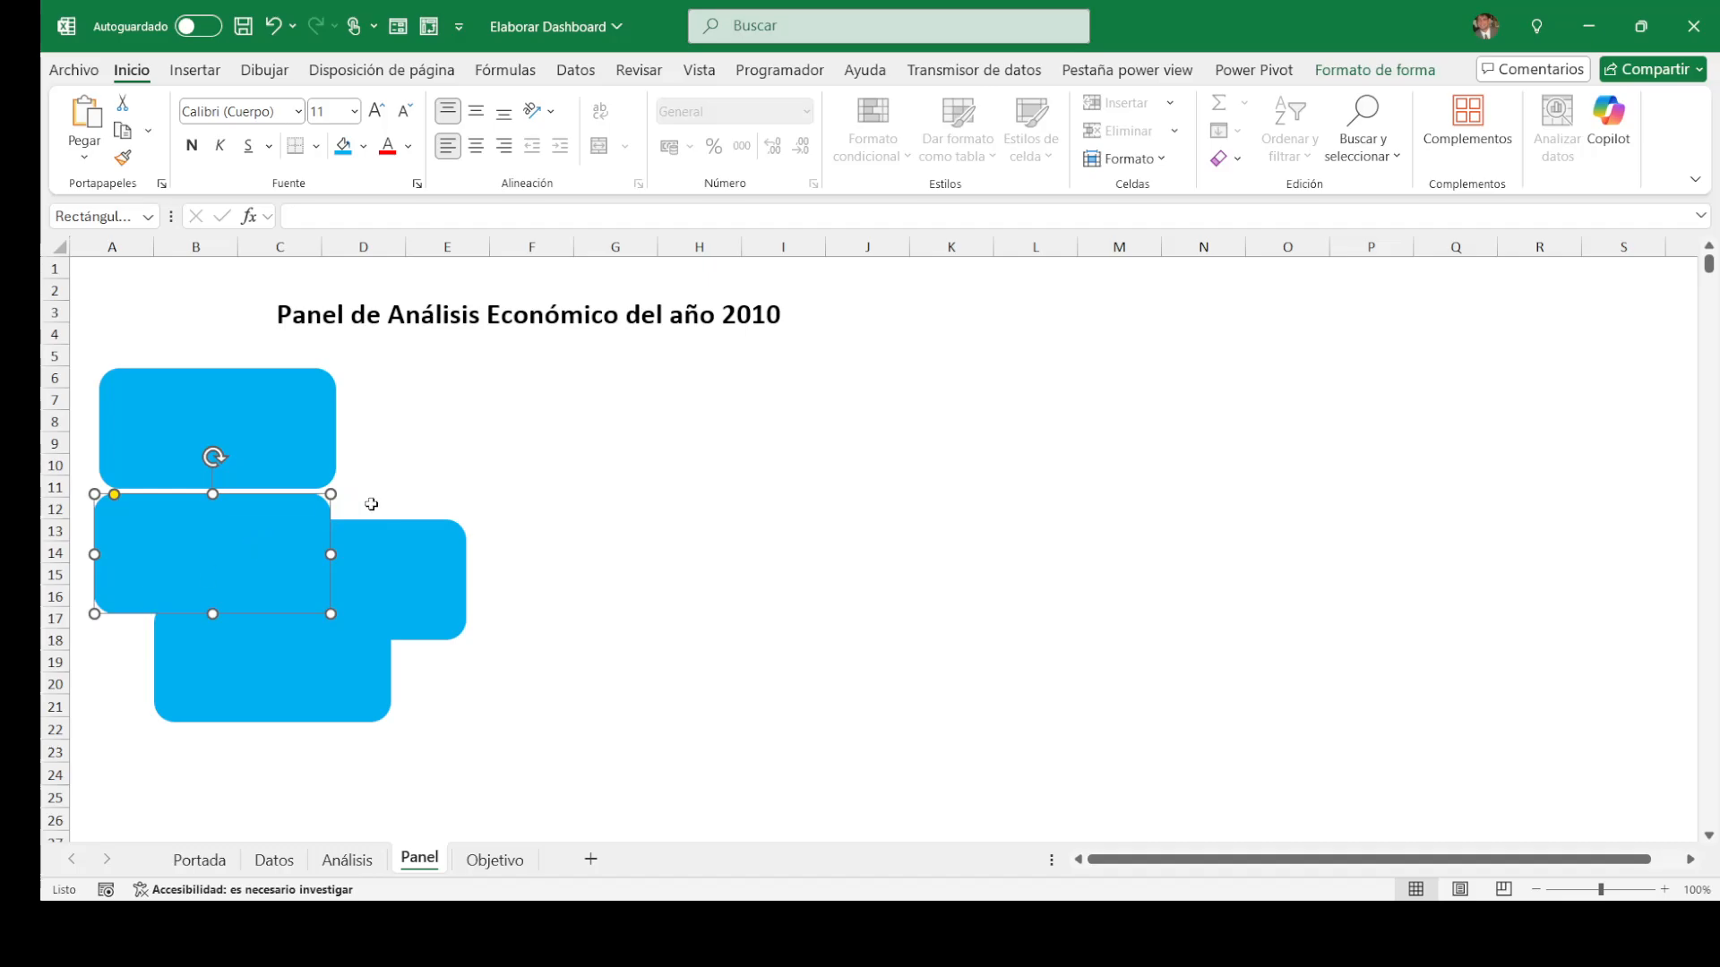
Step: Stack the other two rectangle copies below the second one to form a single column of four
drag(304, 670, 244, 684)
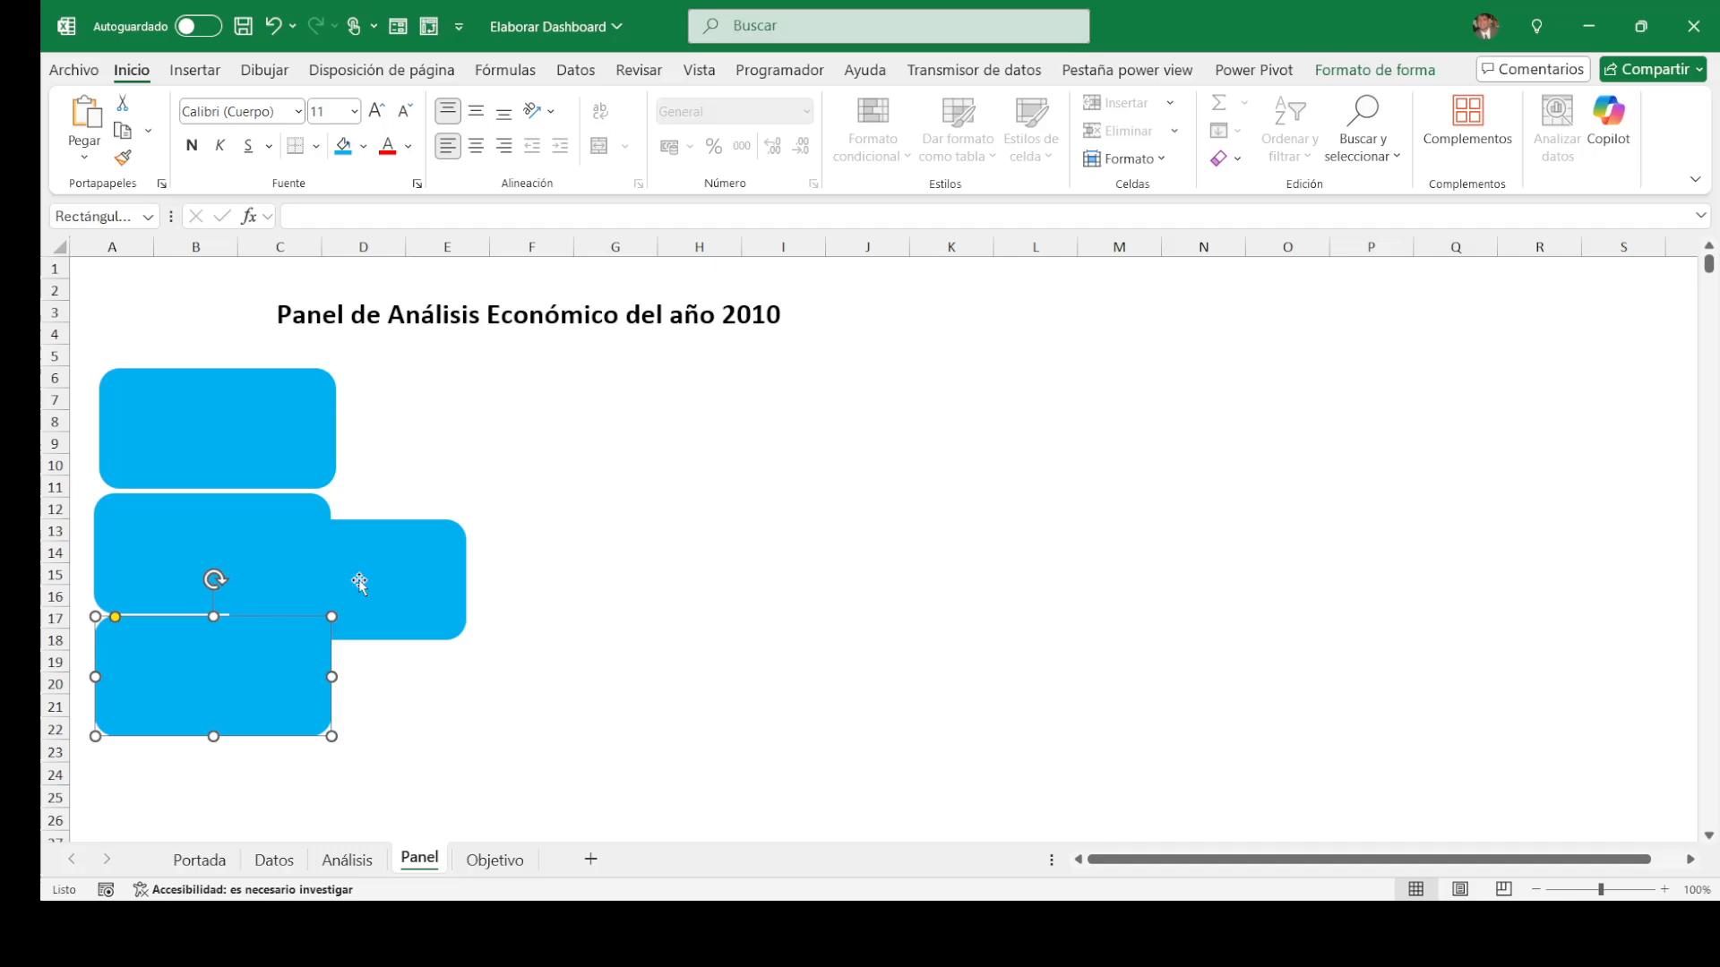
drag(357, 580, 250, 793)
key(Right)
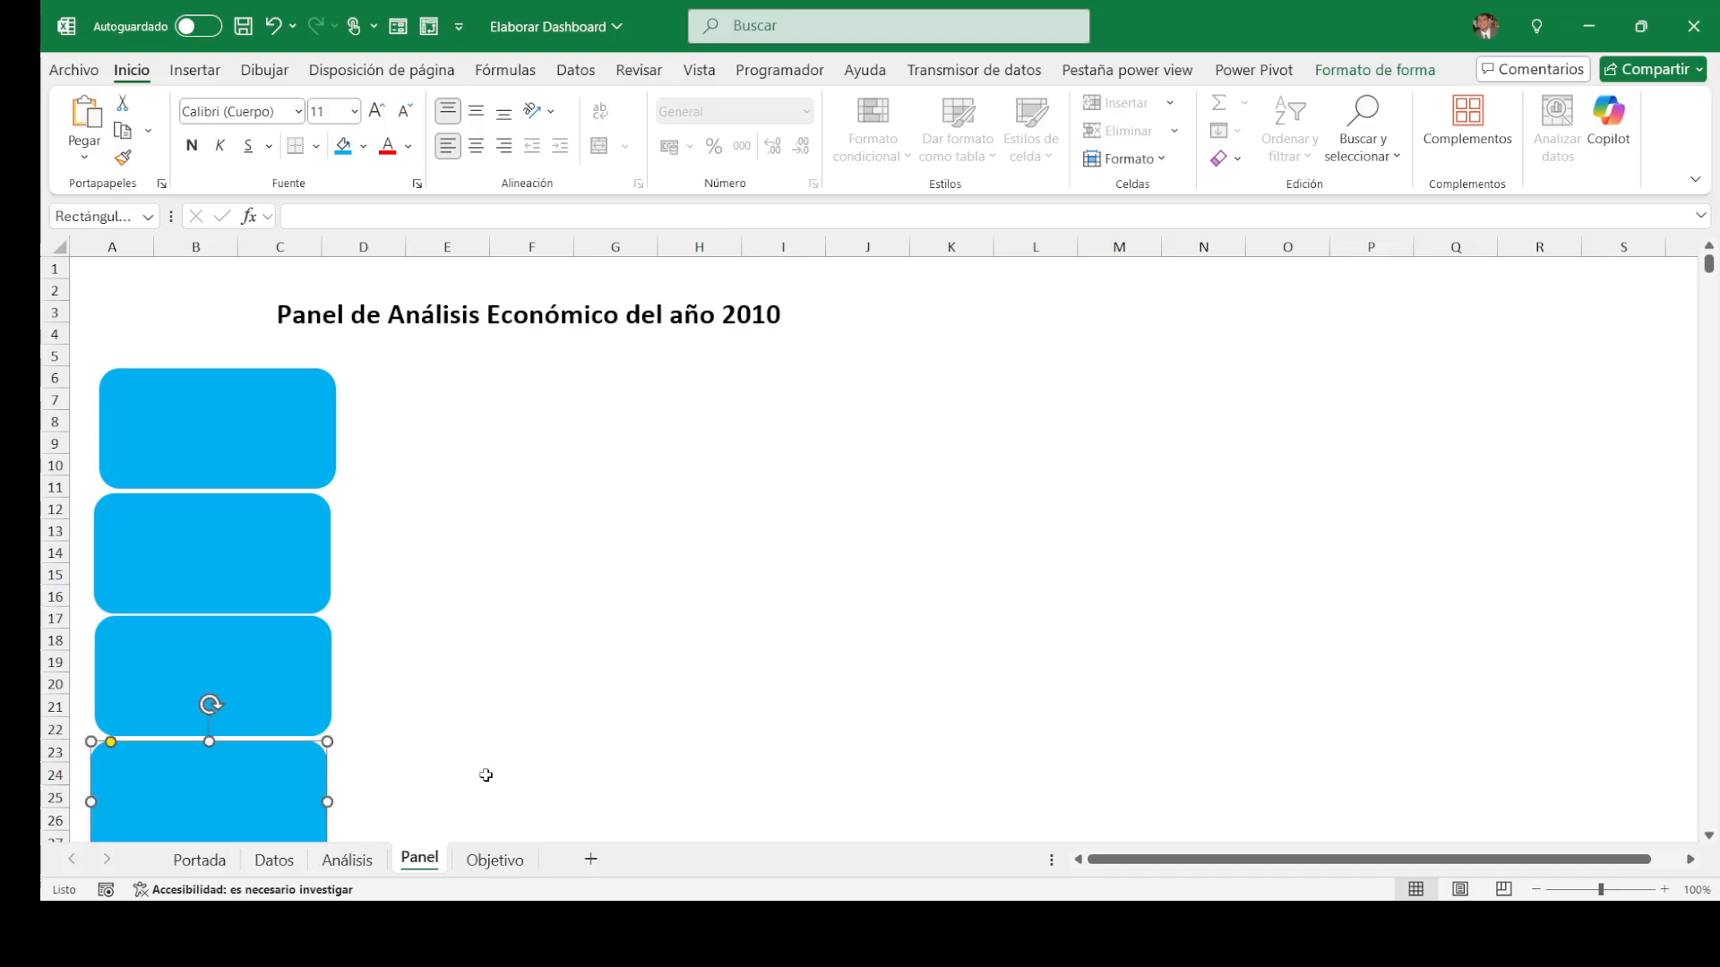
Step: Nudge the third, second and first rectangles slightly to bring the column's edges and spacing closer into alignment
click(311, 661)
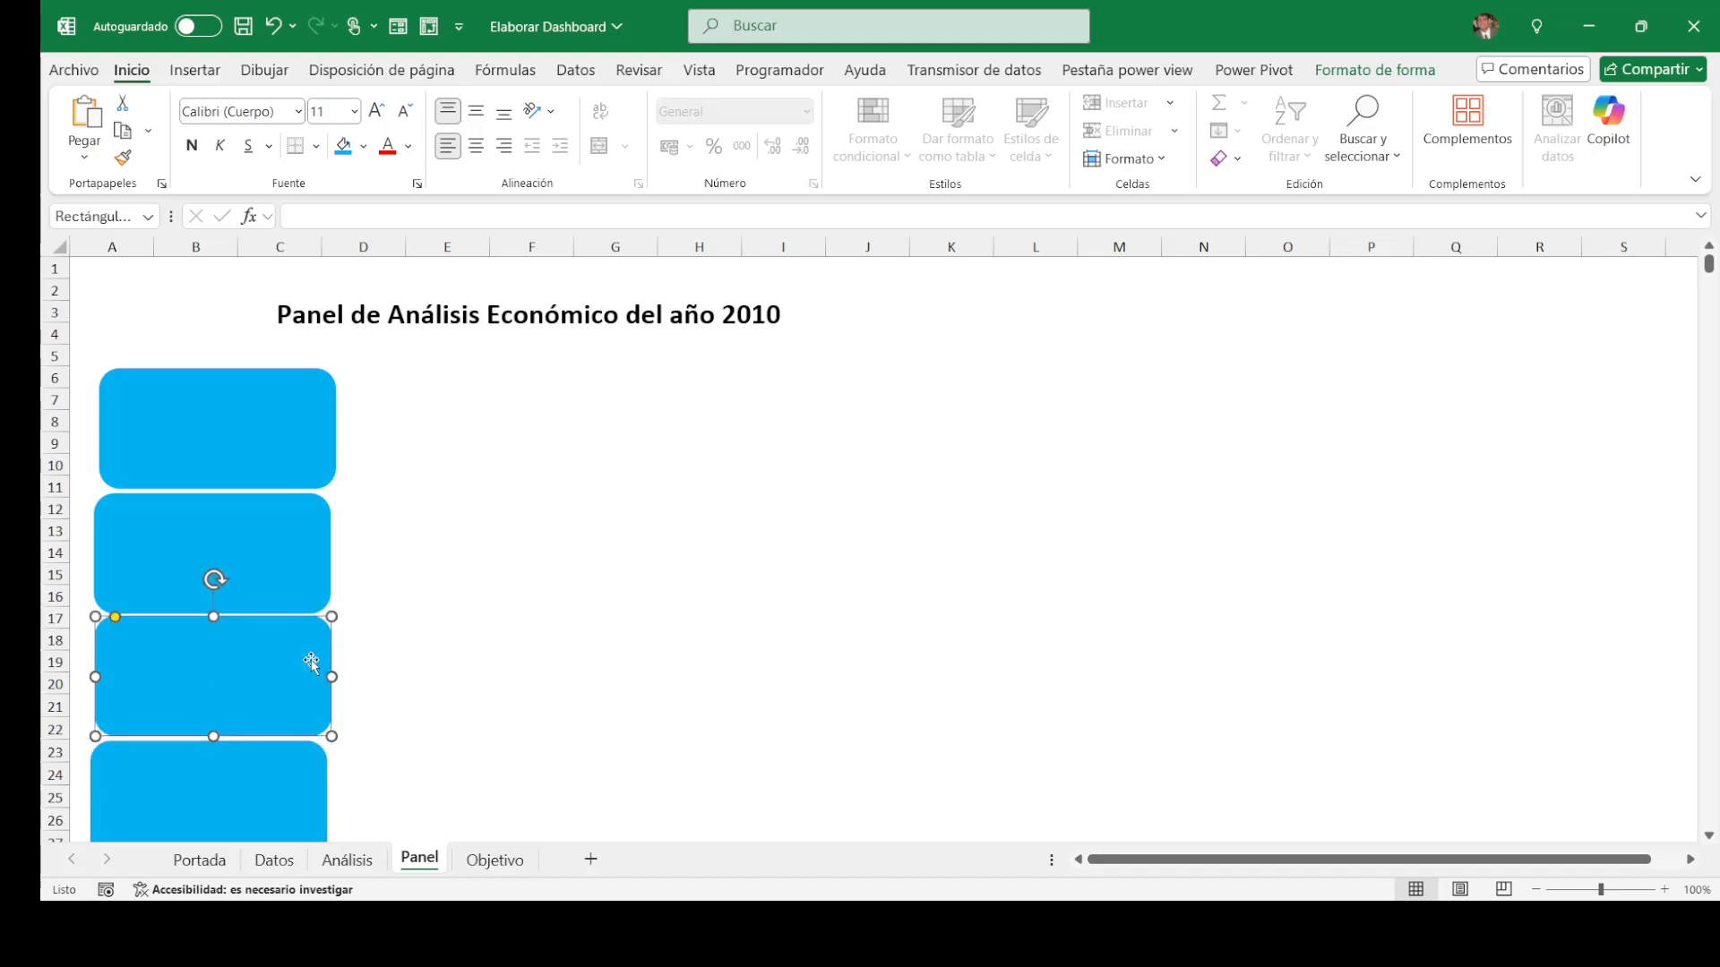
key(Left)
key(Left)
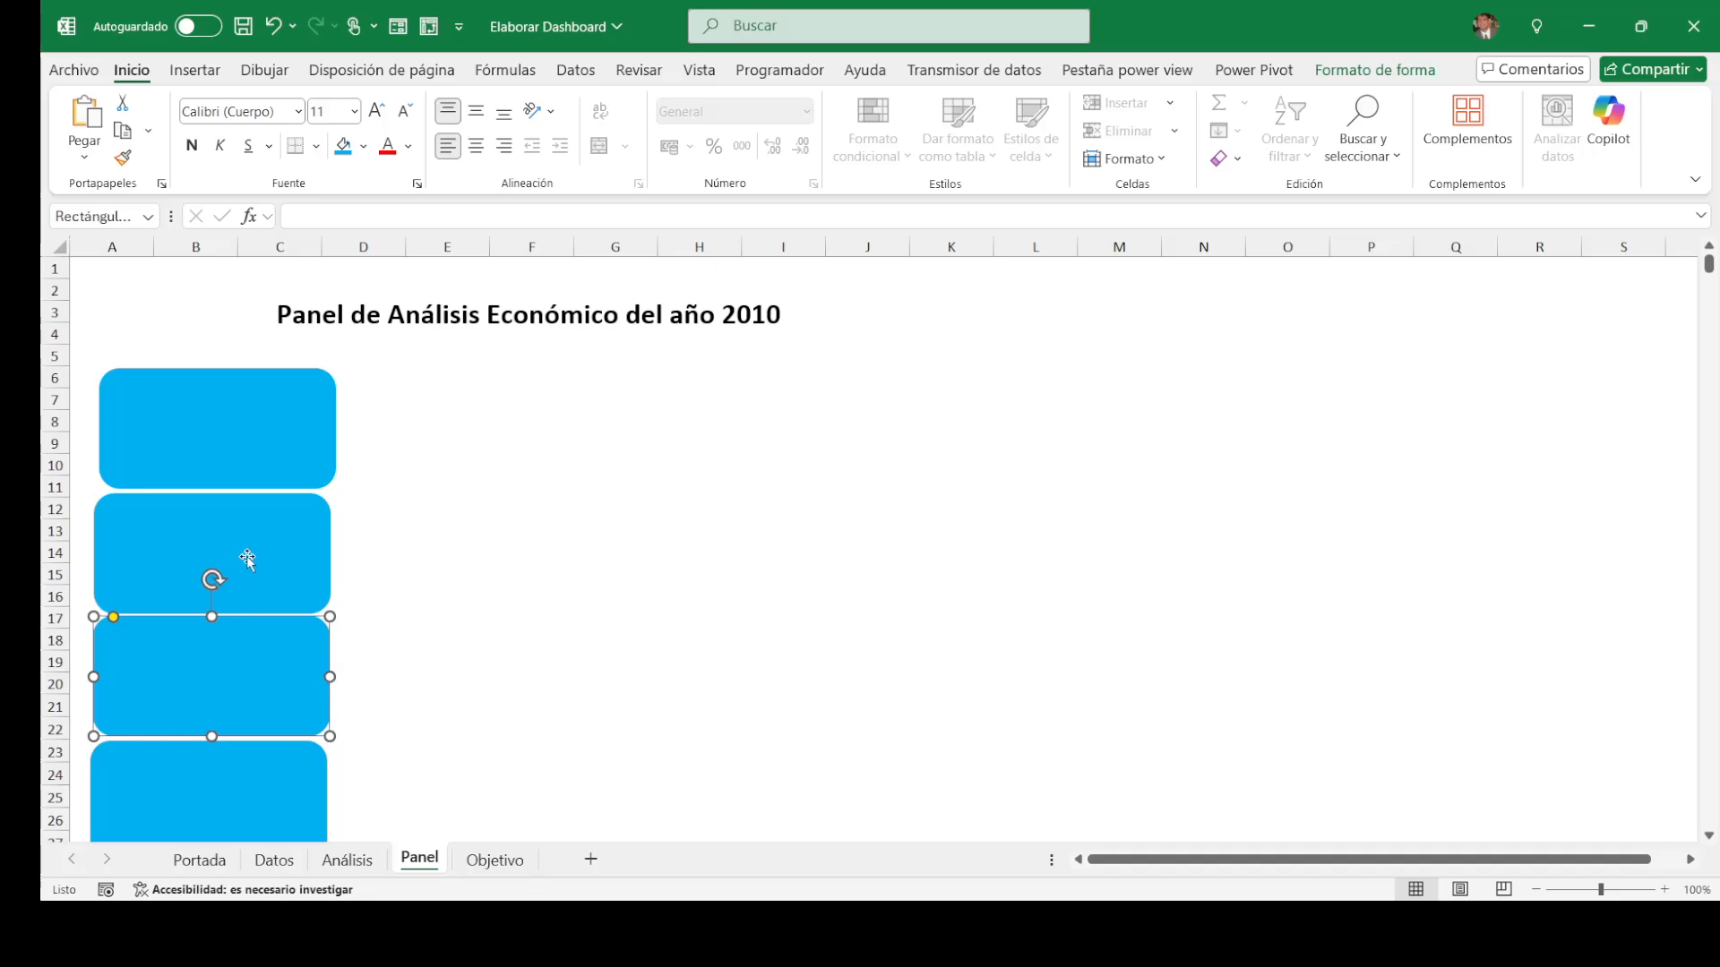
click(227, 532)
key(Up)
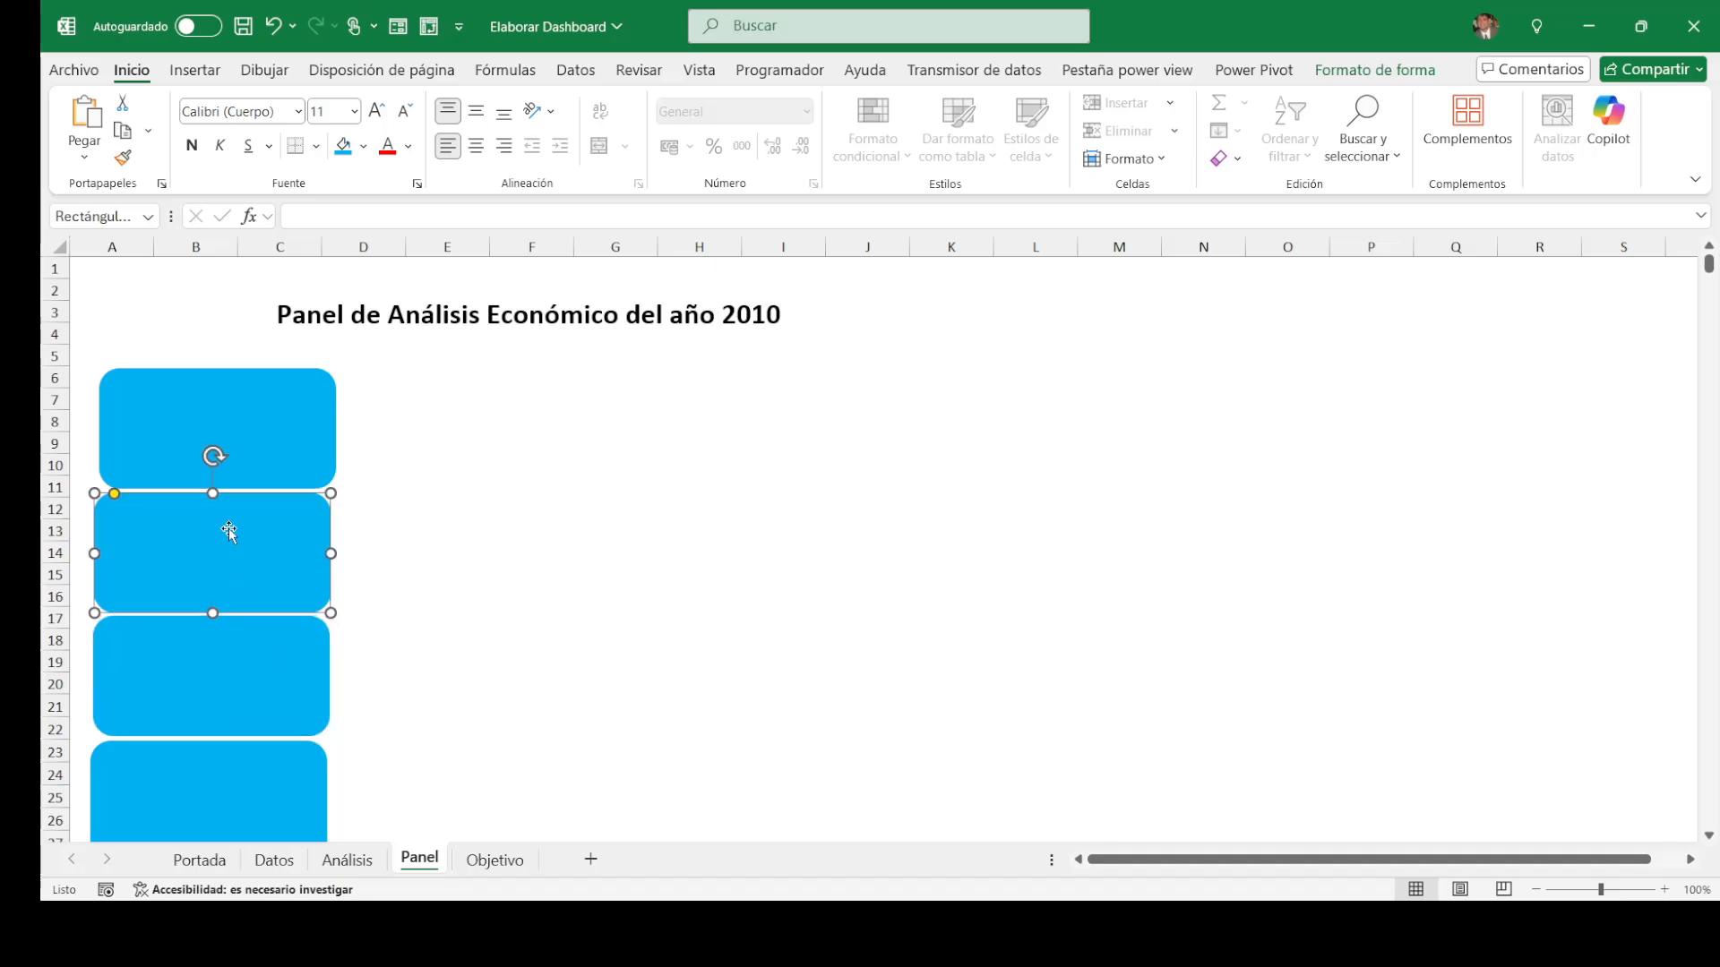
key(Right)
click(191, 406)
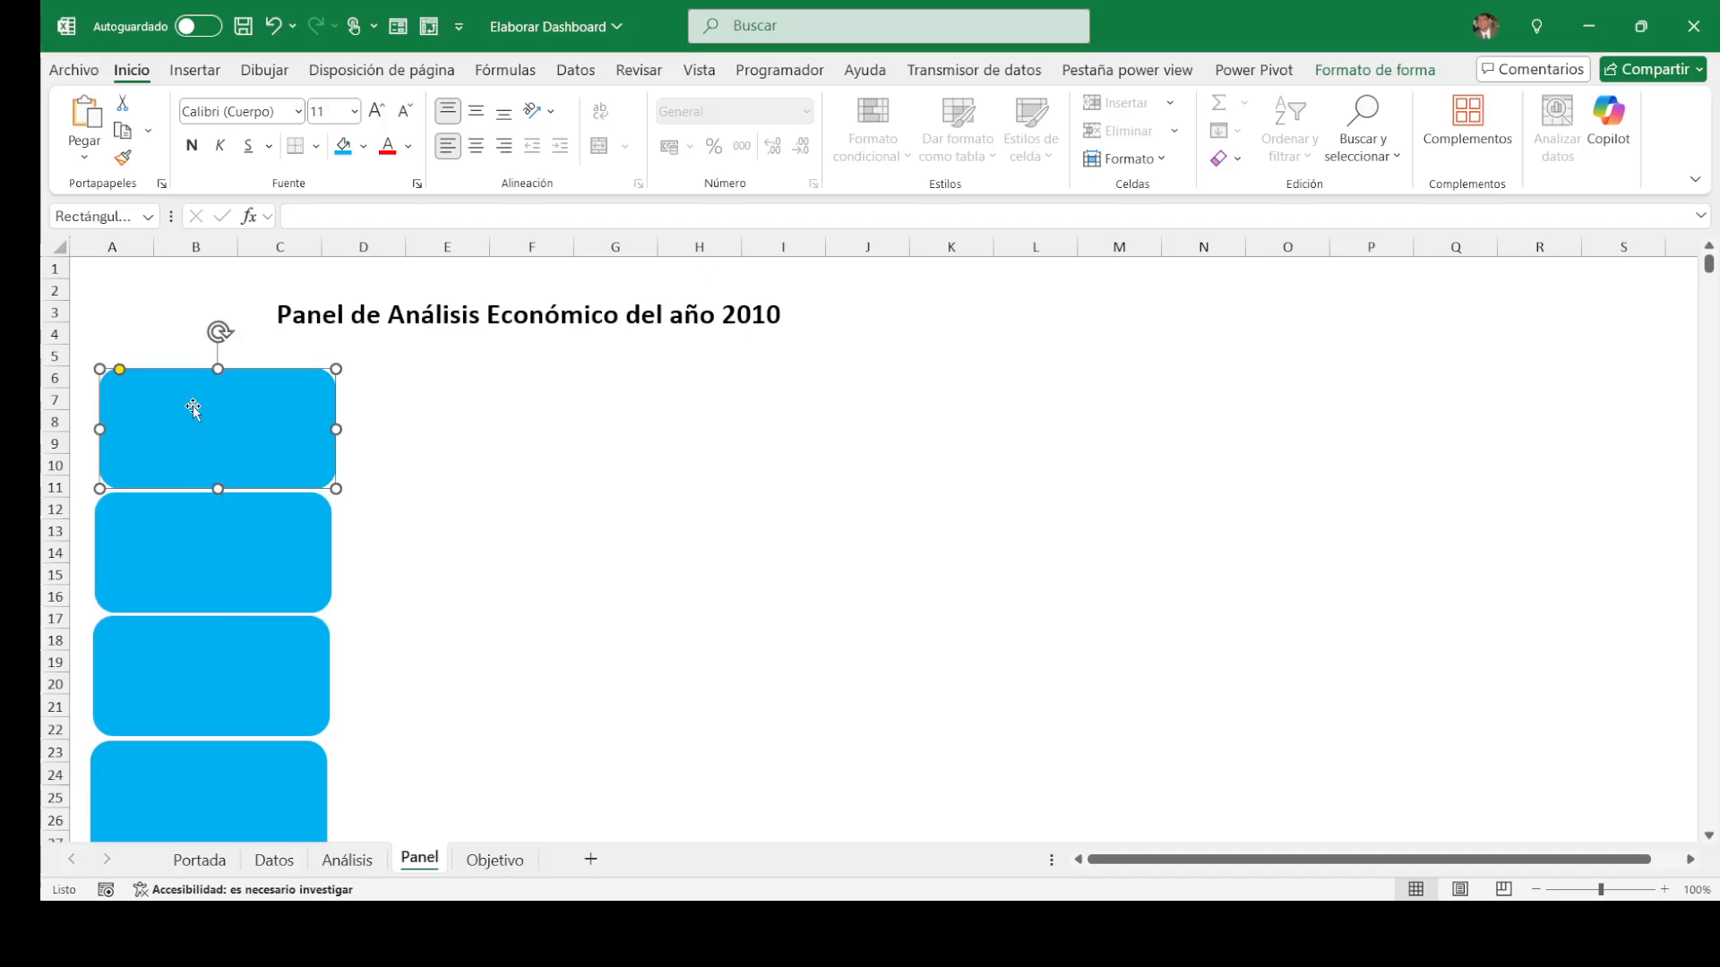
key(Left)
click(575, 459)
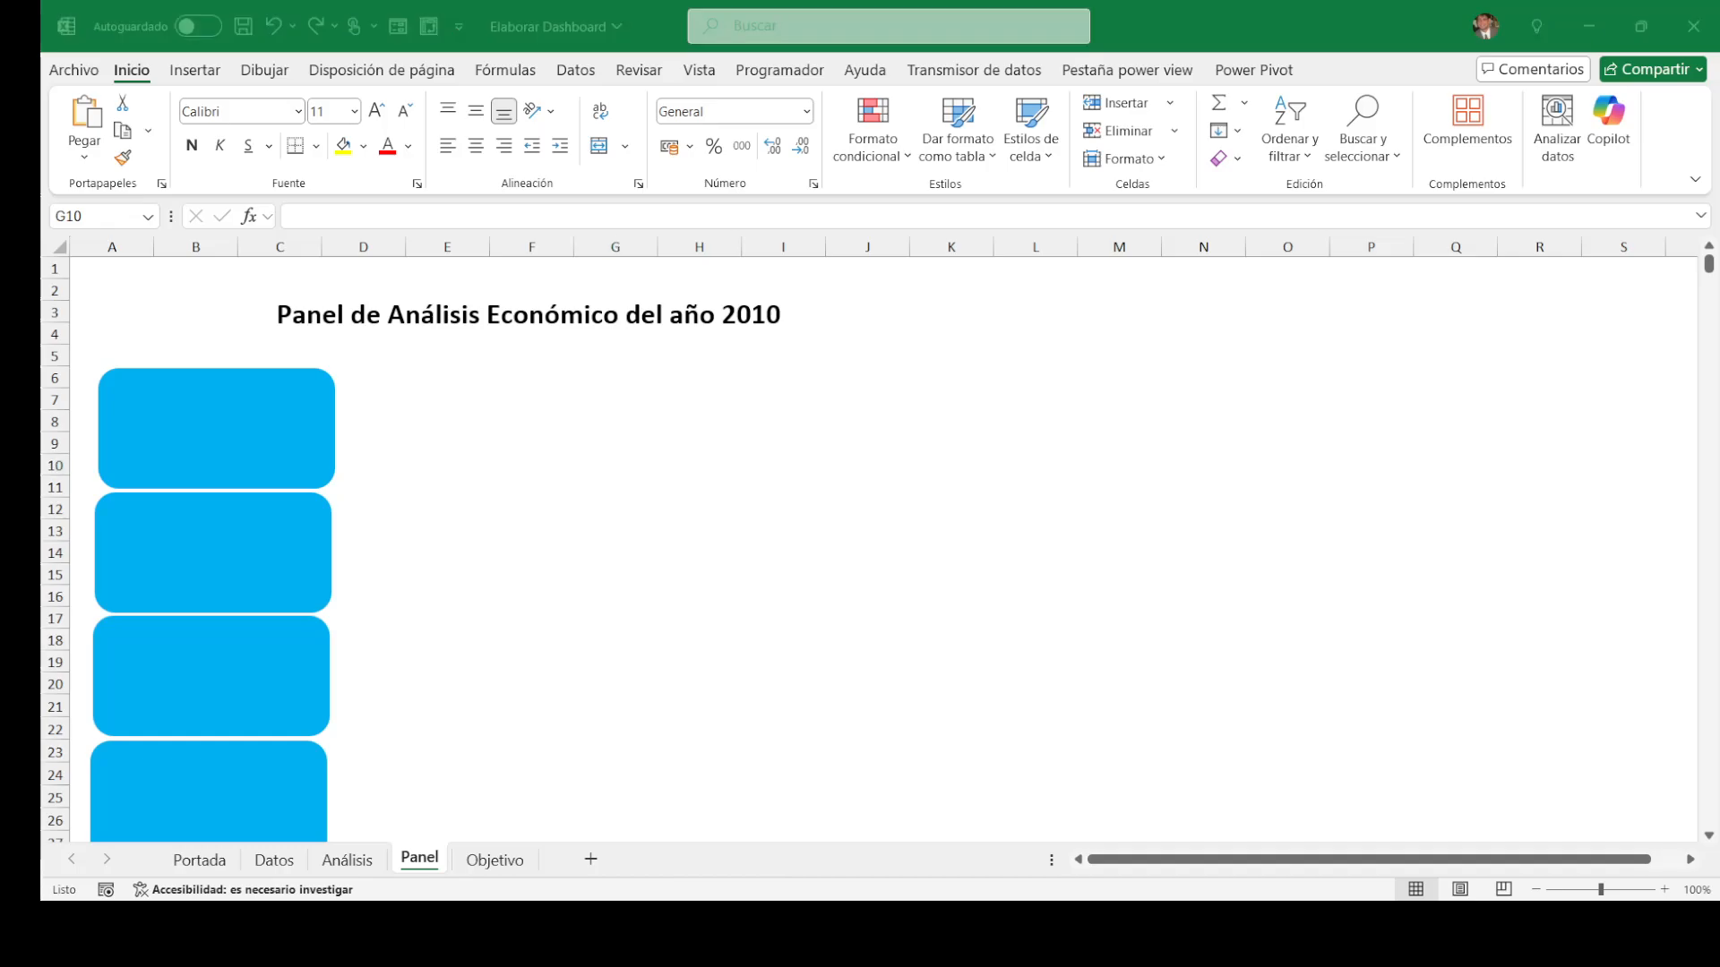
Step: Select all four blue rectangles on the Panel sheet and align their centres so they form a straight column
click(295, 483)
shift+click(223, 613)
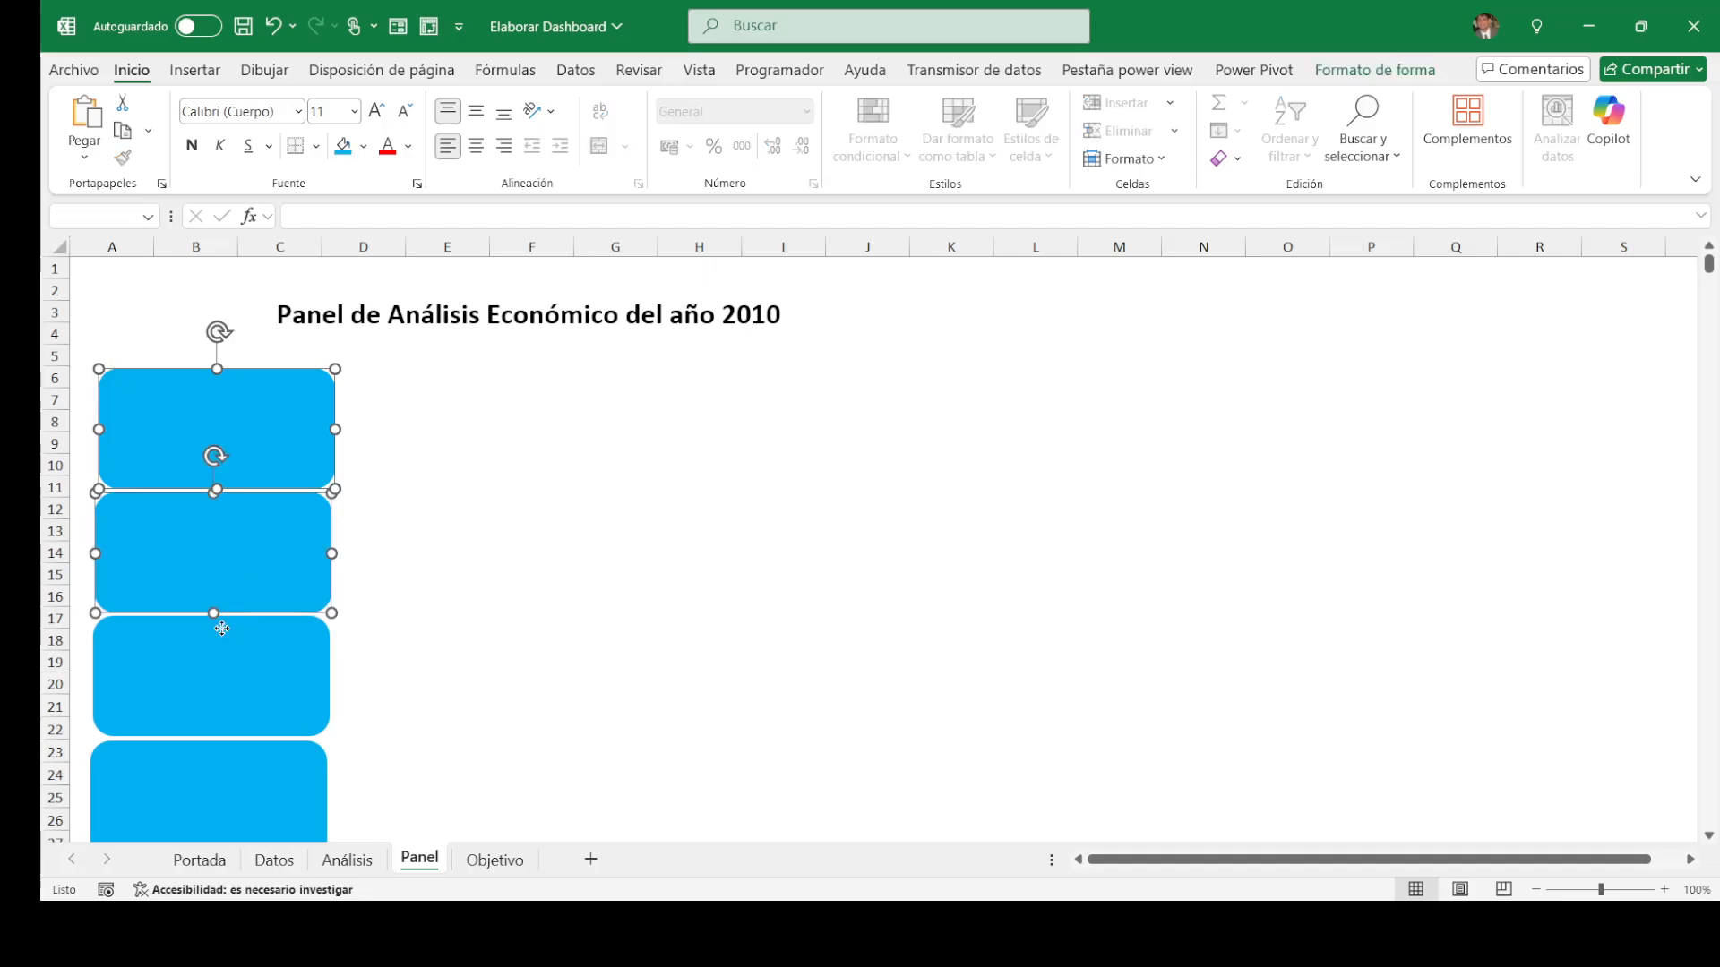
shift+click(217, 706)
shift+click(230, 802)
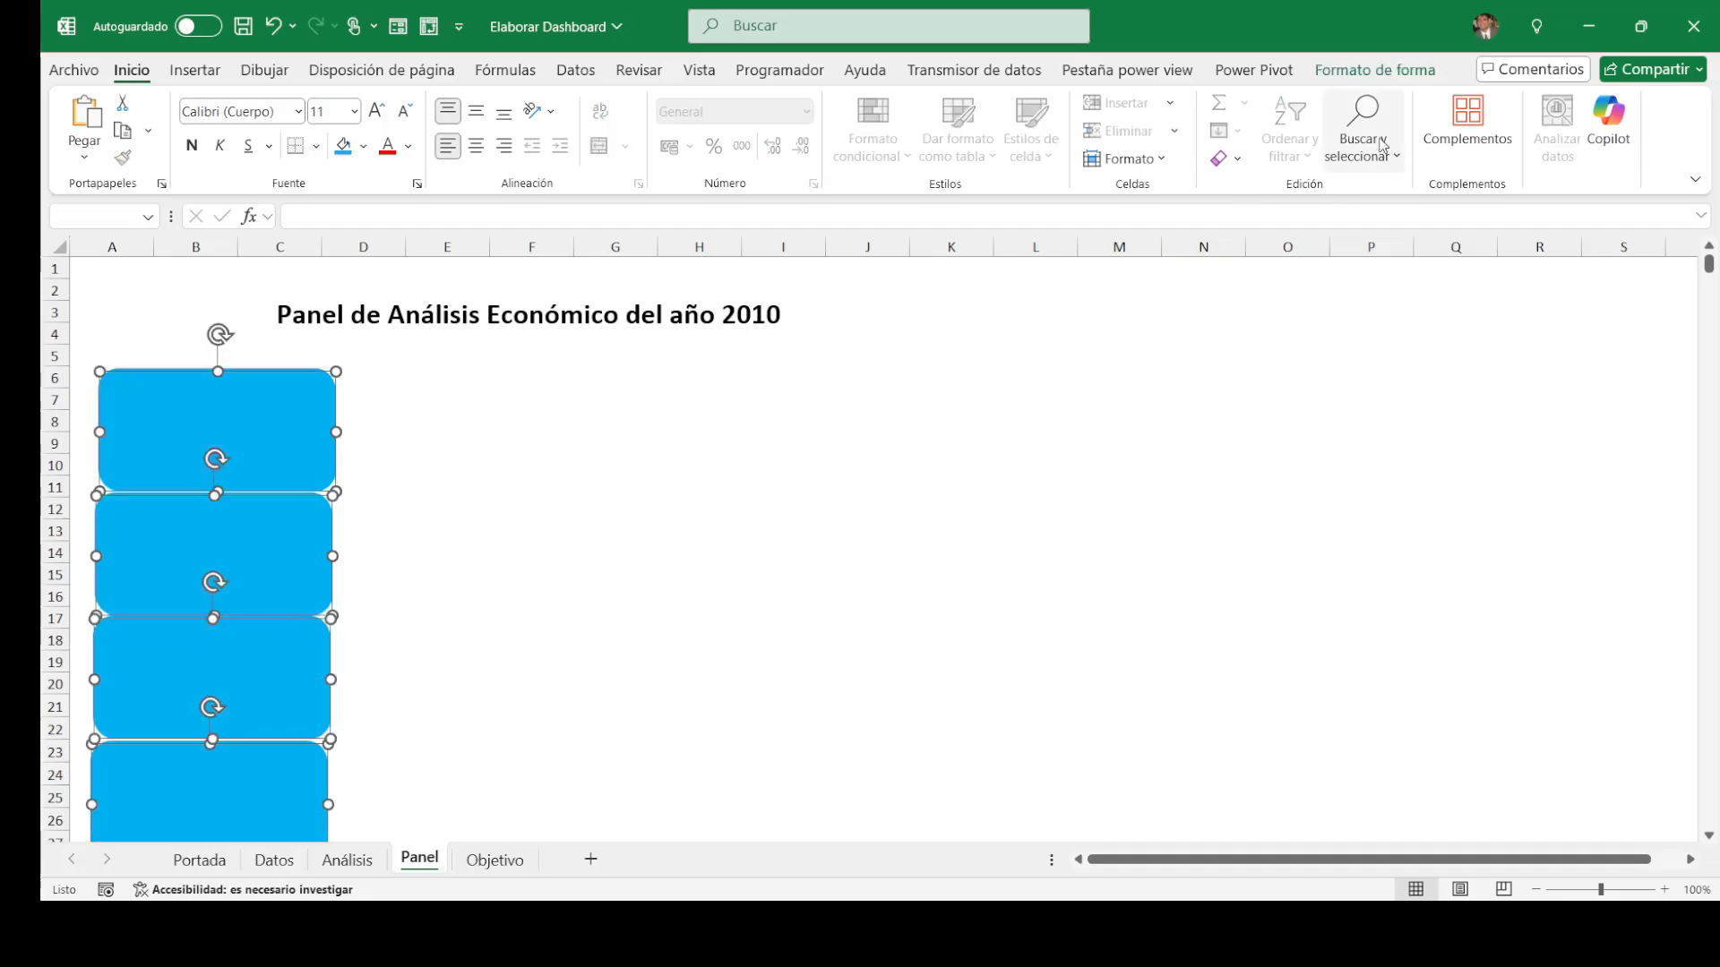
click(1362, 72)
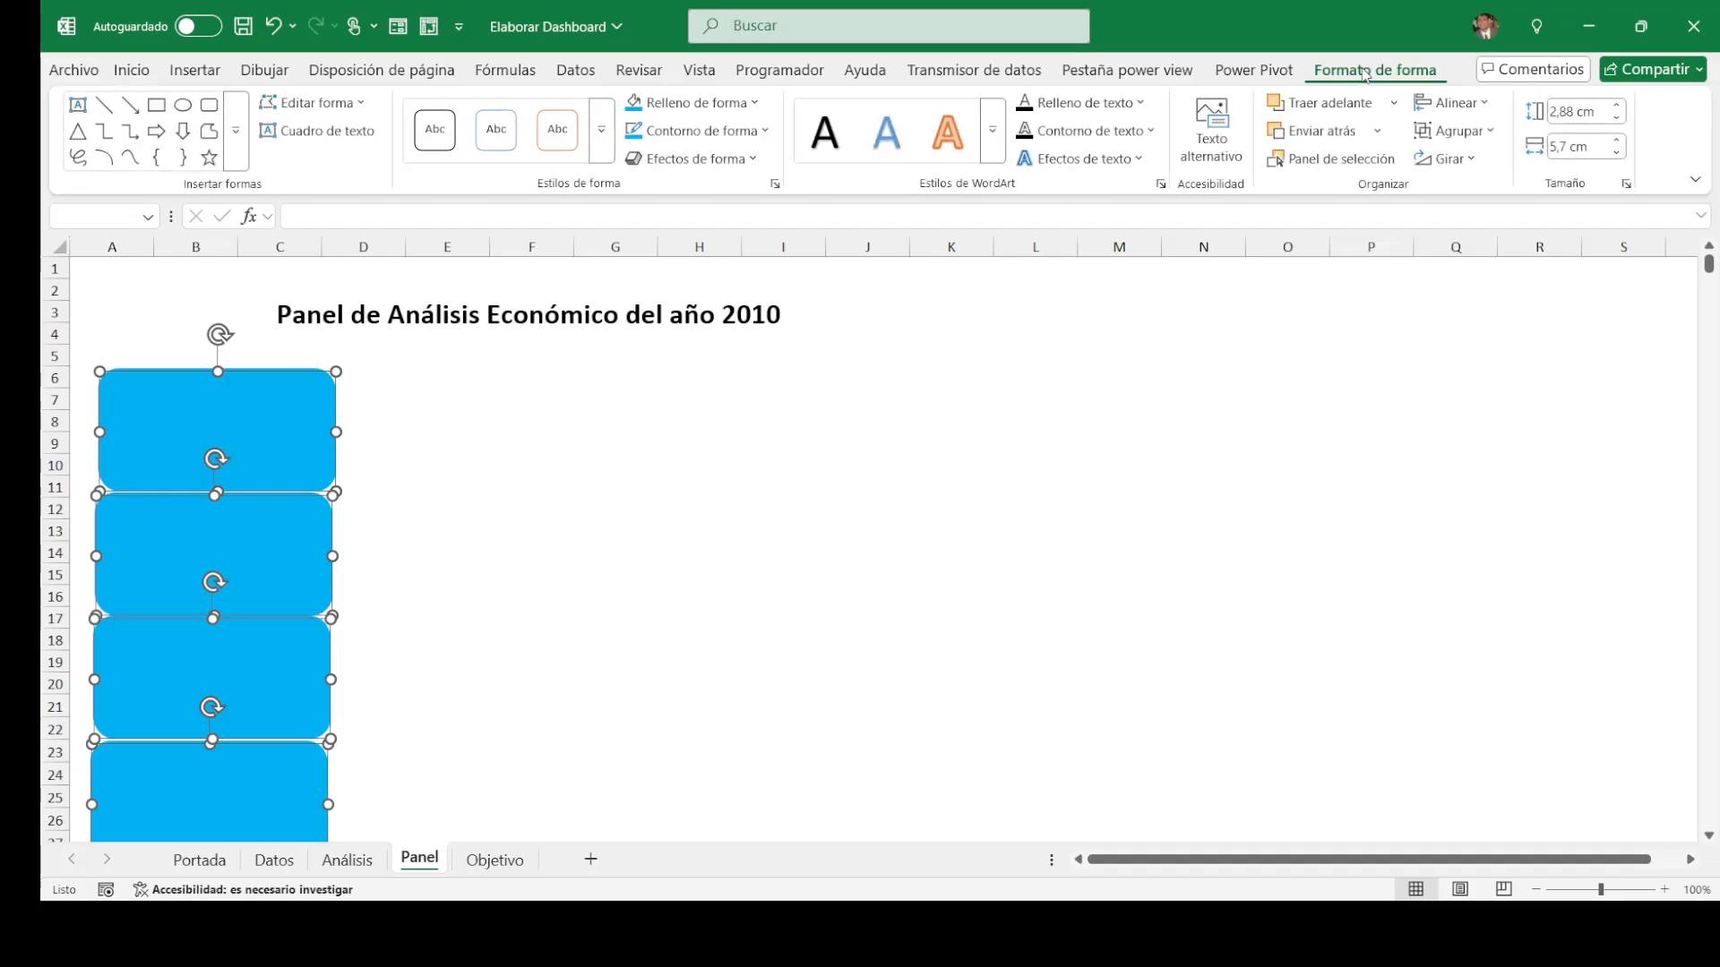
click(1483, 105)
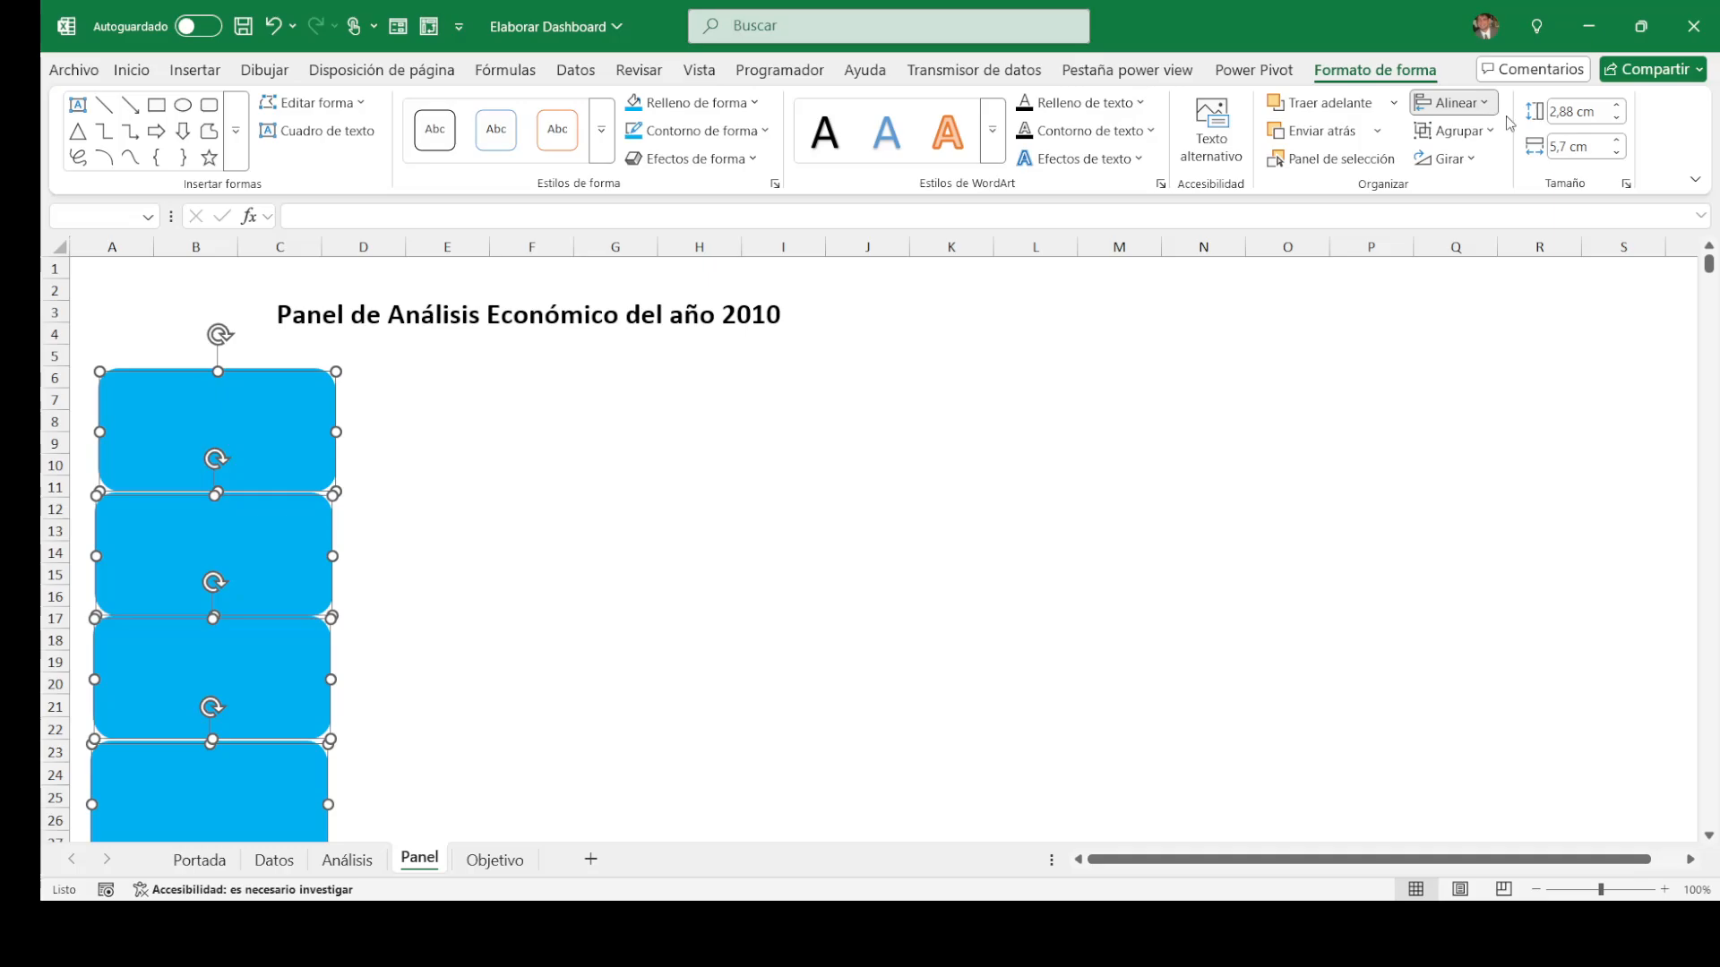
click(1513, 174)
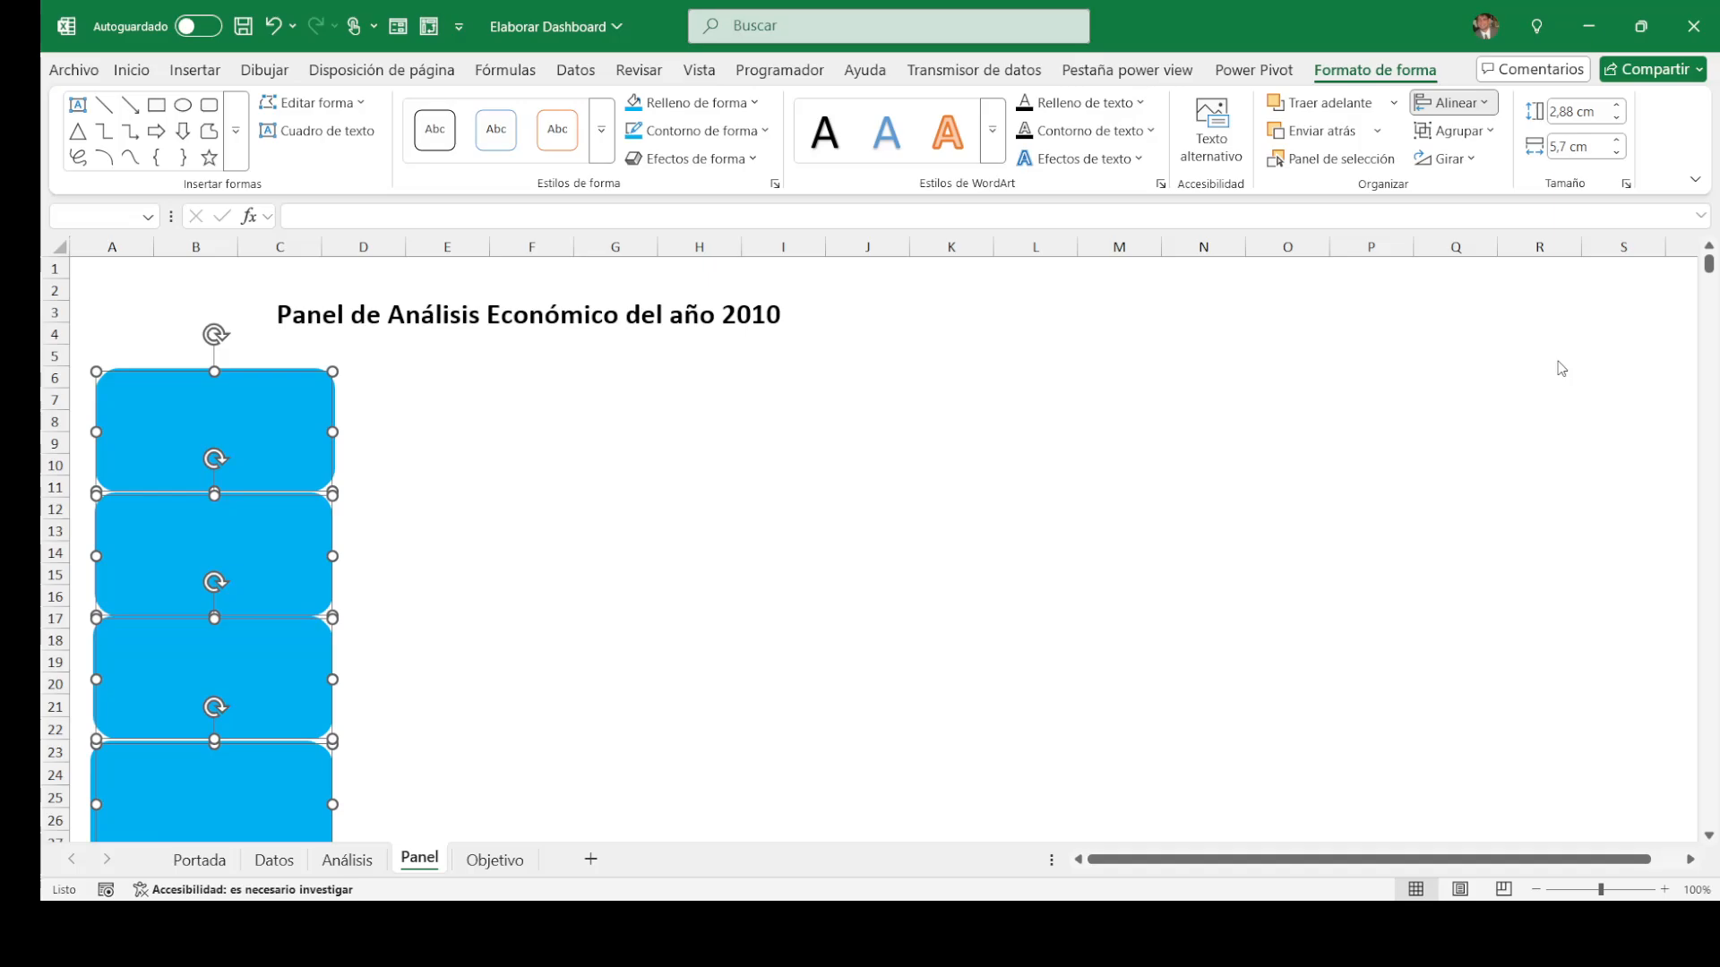
click(781, 533)
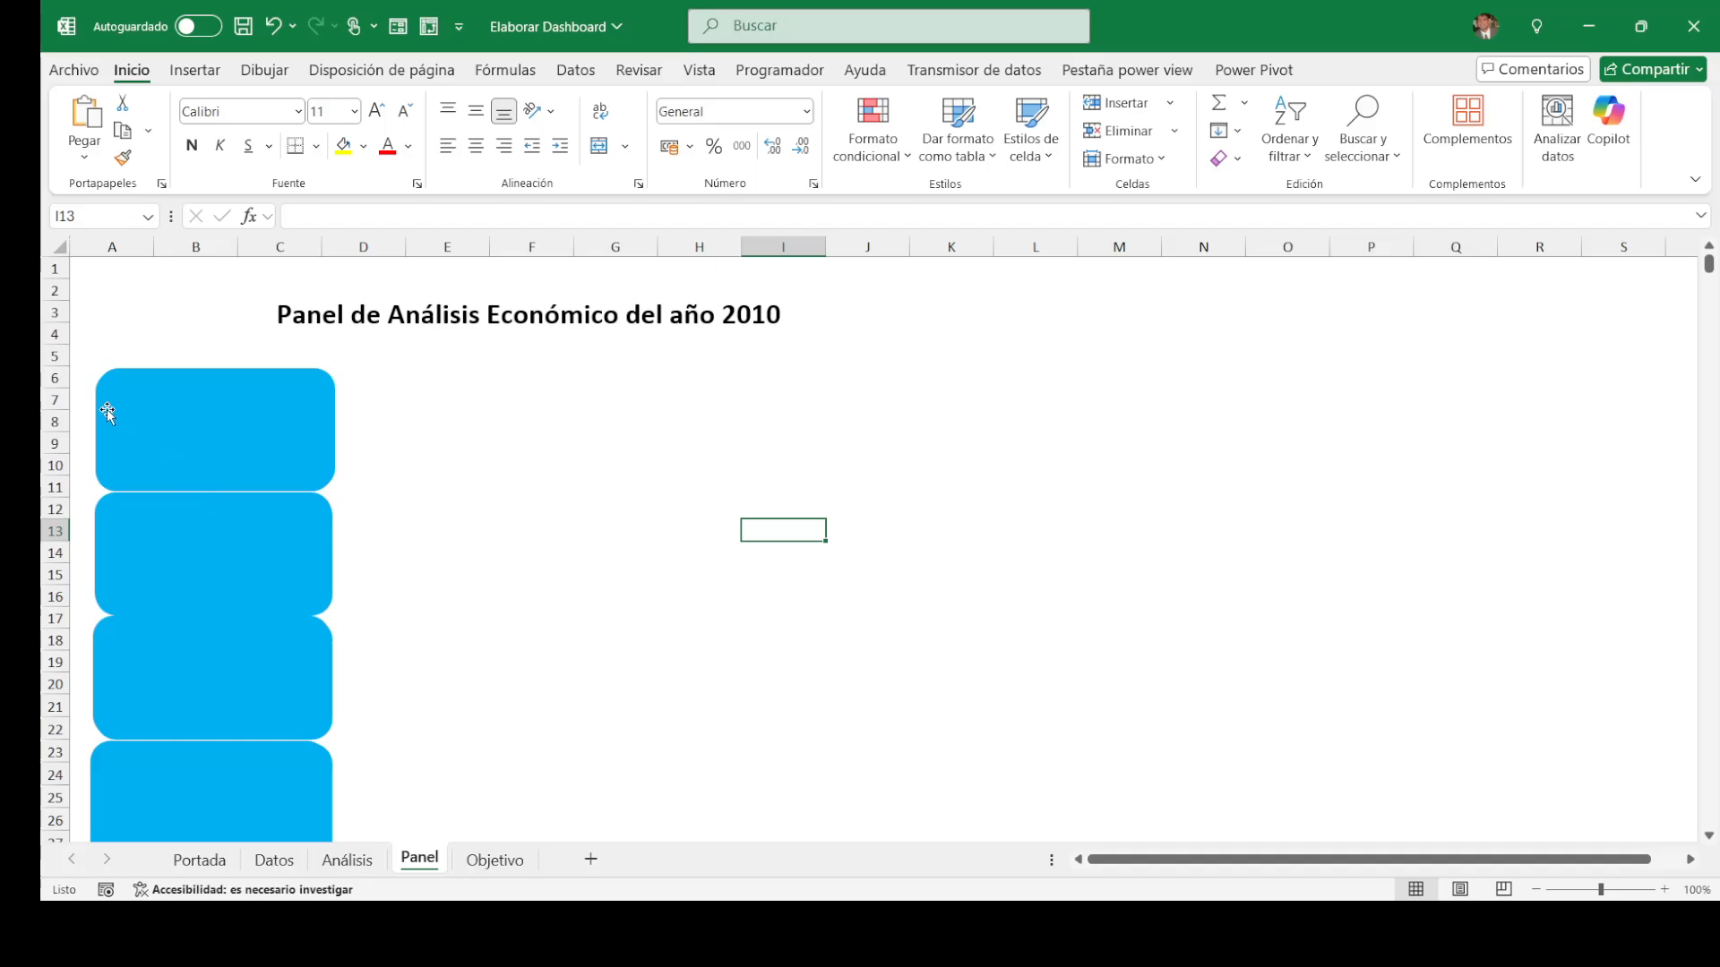
Step: Nudge the second blue rectangle in the column slightly upward
scroll(476, 690, down, 1)
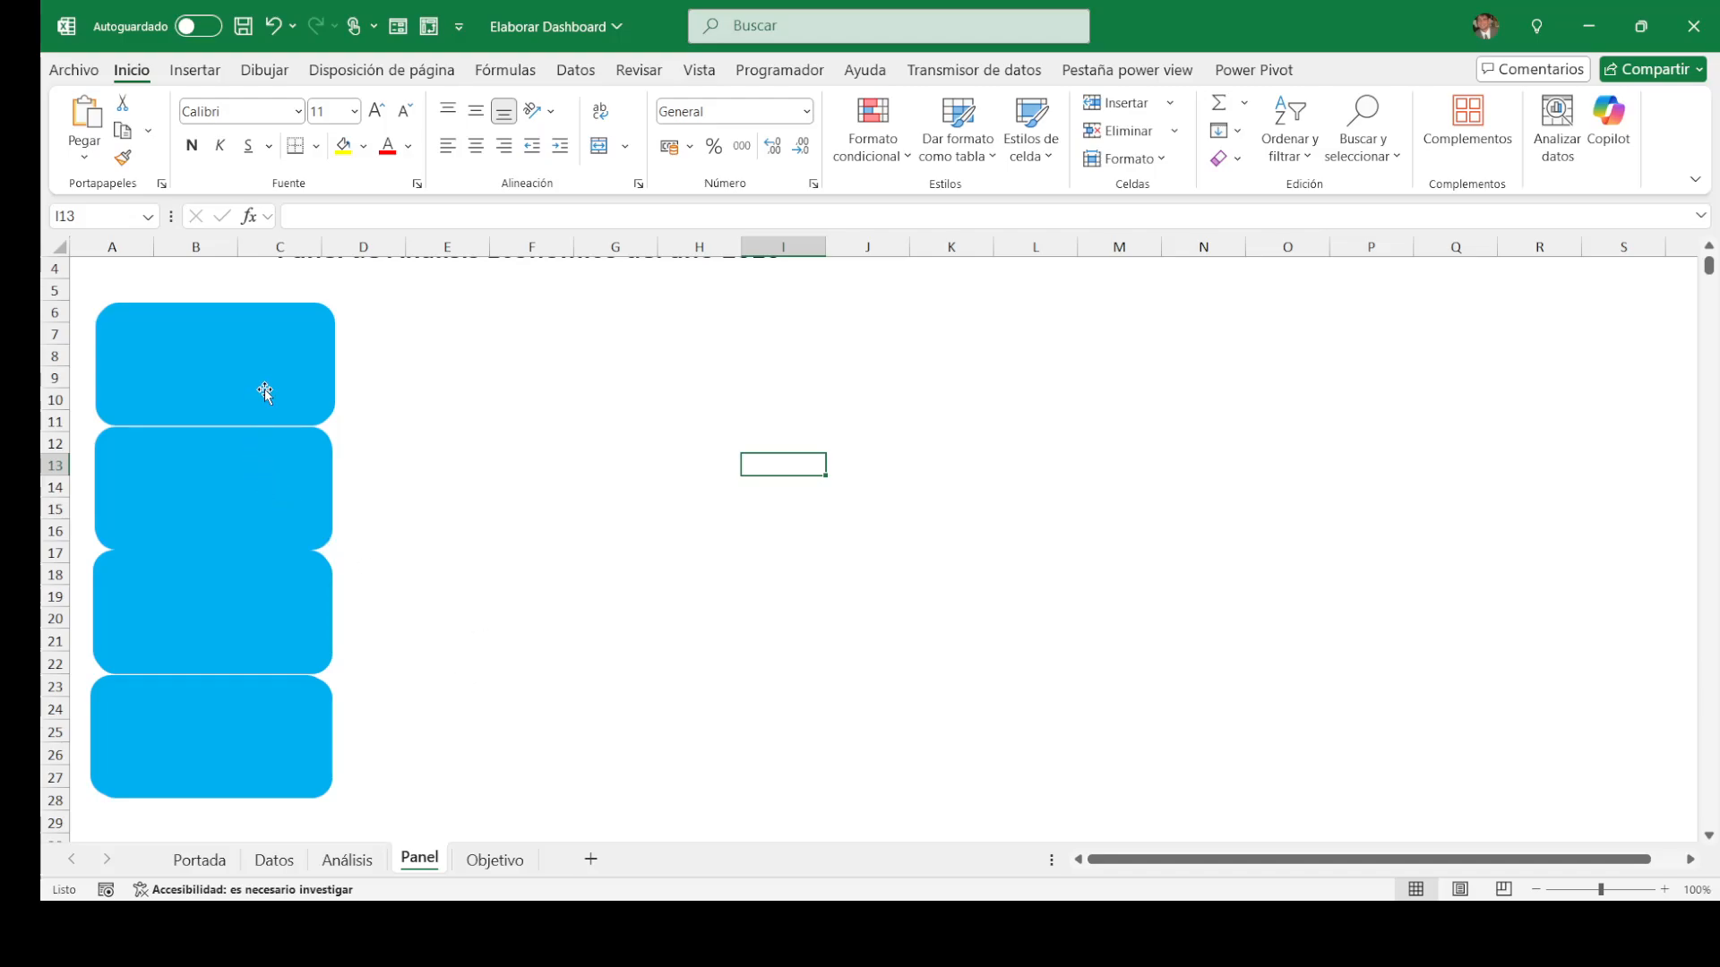
click(265, 356)
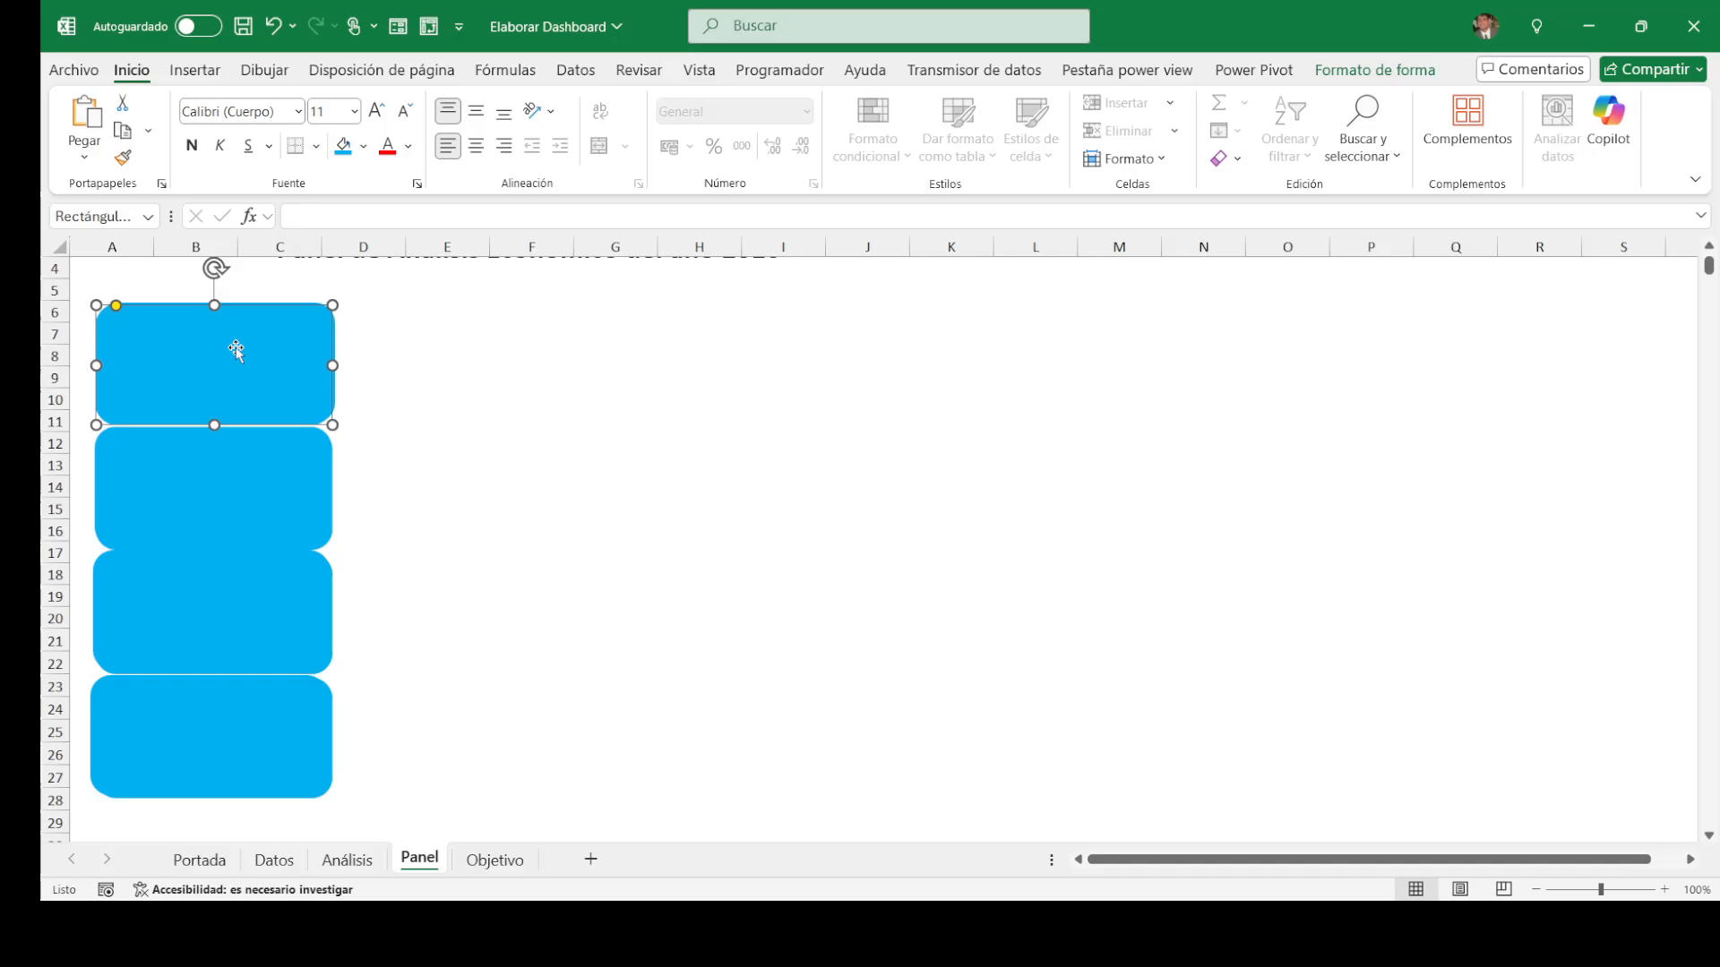
click(254, 459)
key(Up)
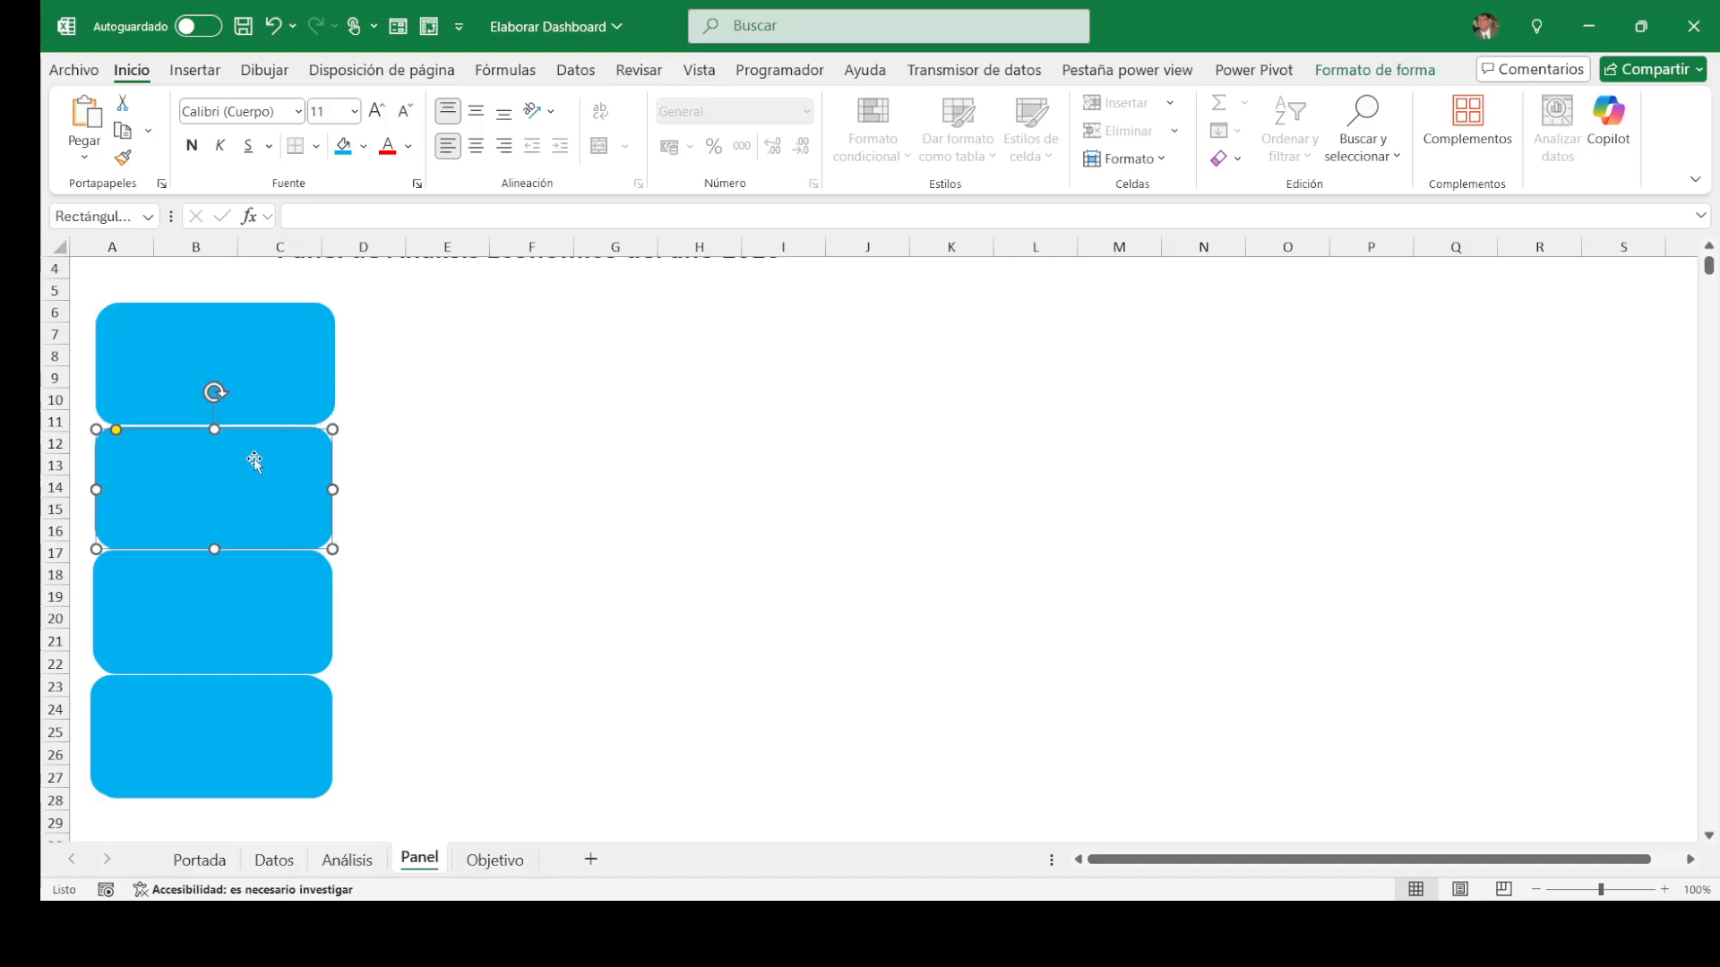
click(588, 509)
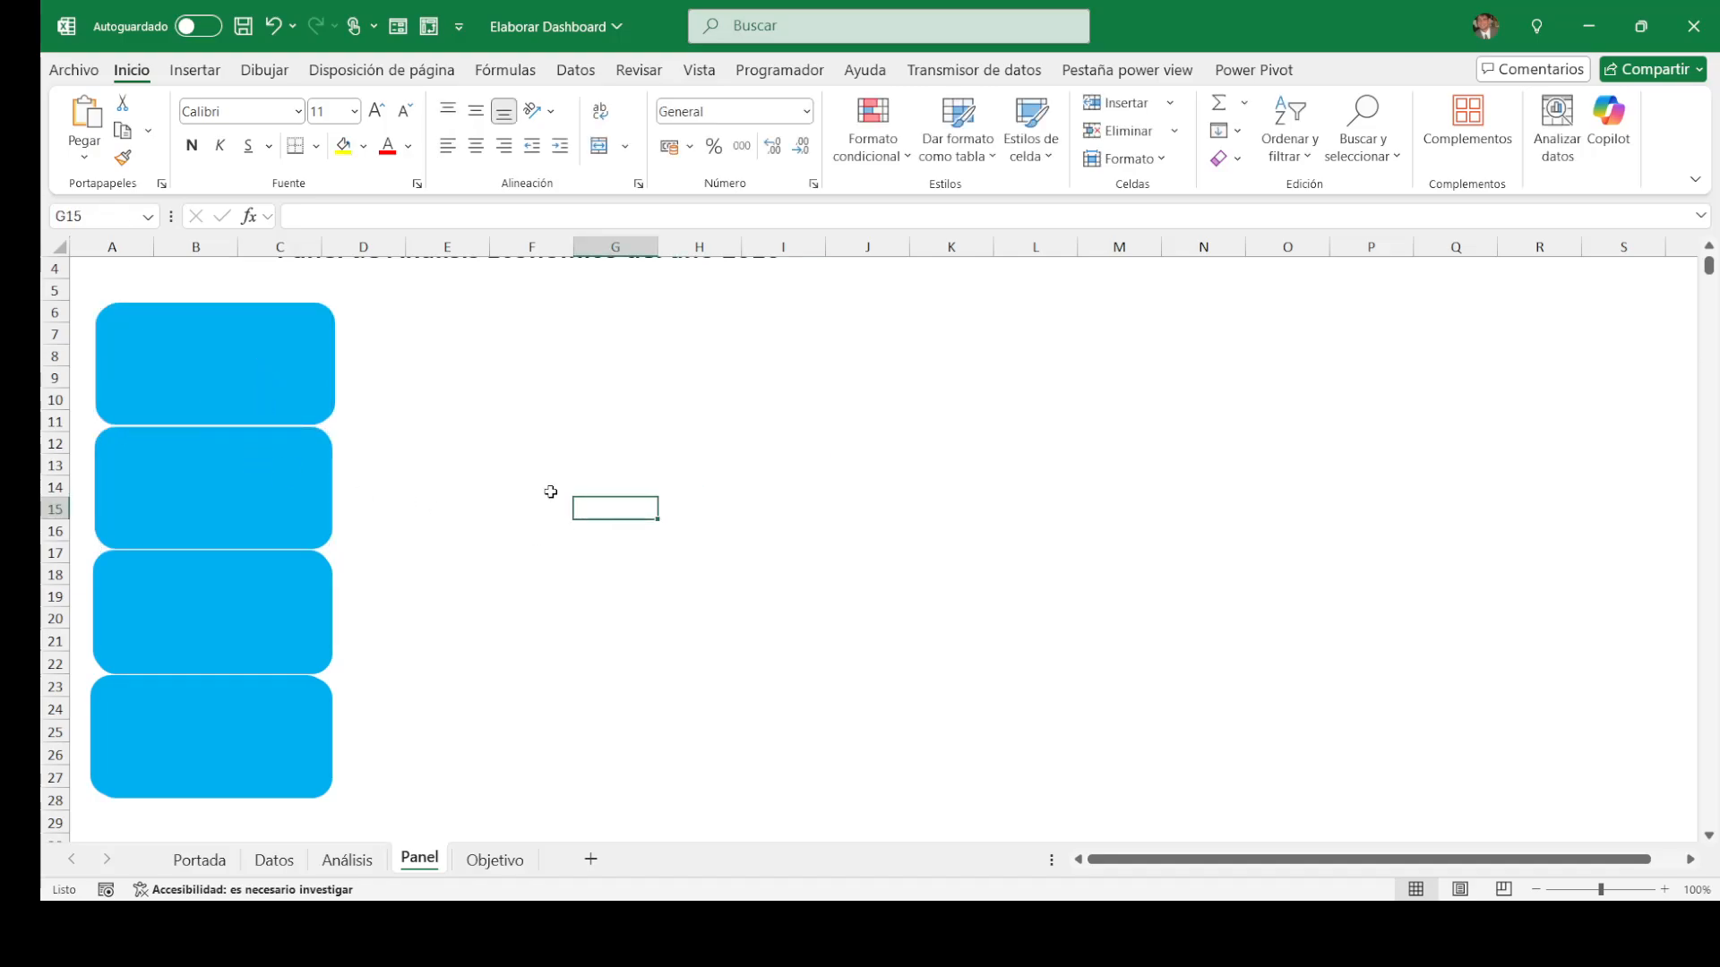
Step: Select the whole sales table on the Datos sheet, from the Número de Pedido header through the last Ingresos record
click(779, 923)
click(265, 862)
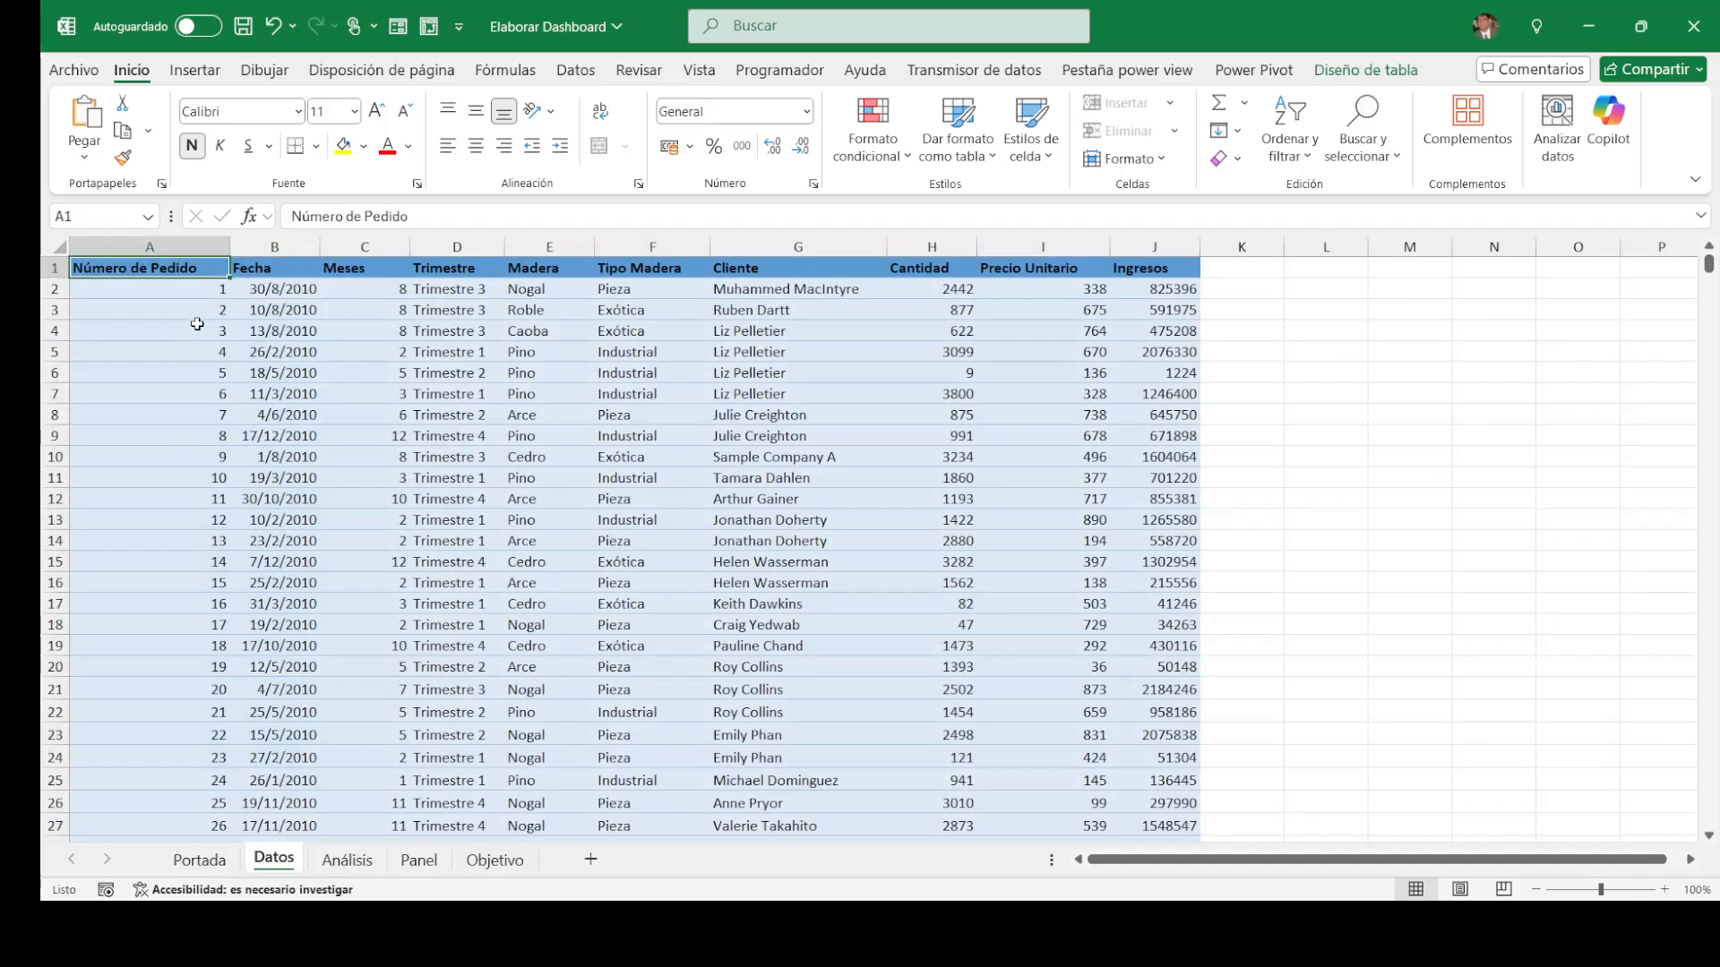
key(ctrl+shift+Right)
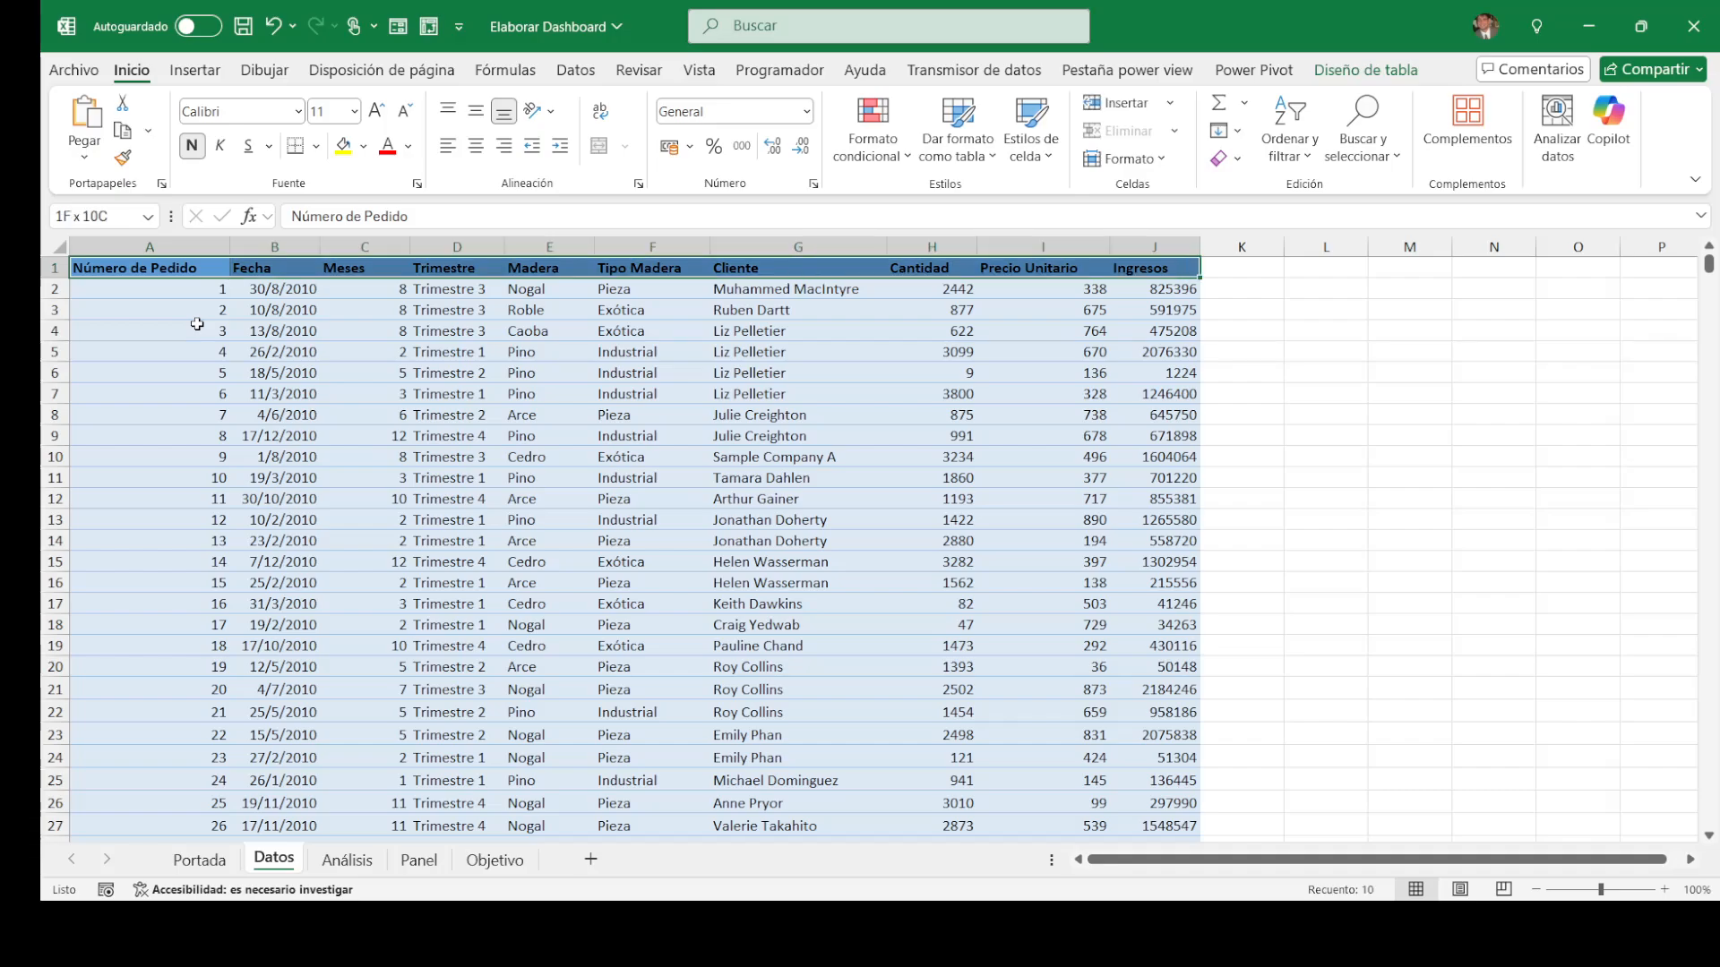
key(ctrl+shift+Down)
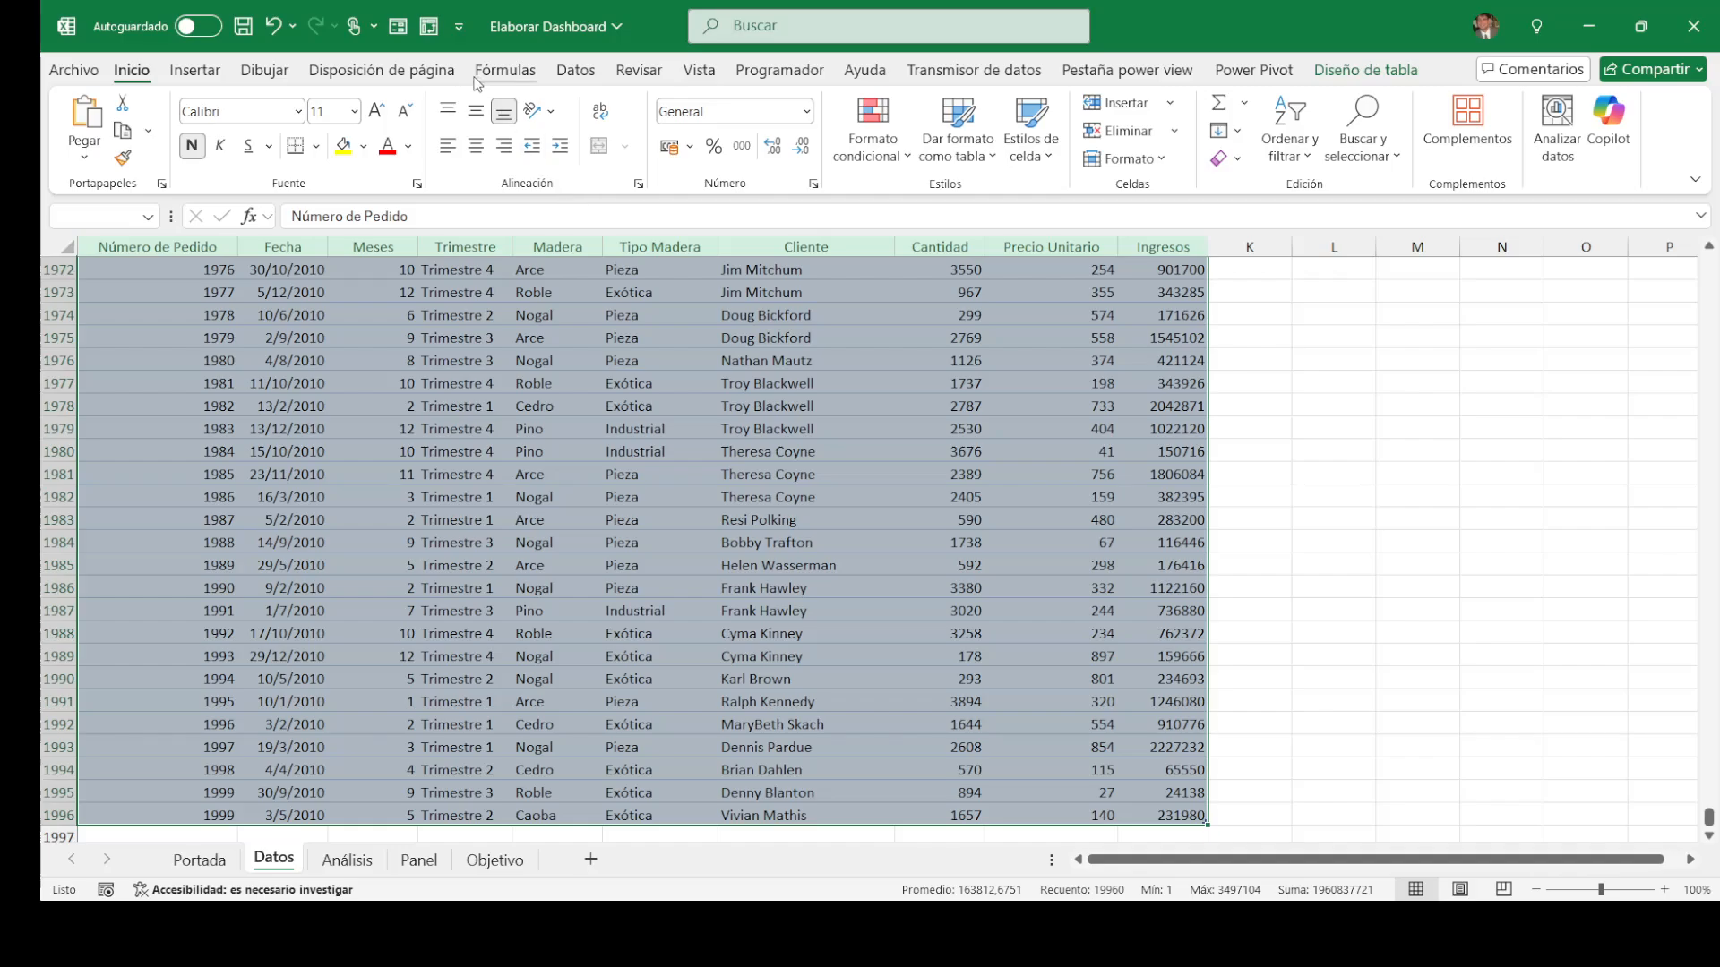
click(215, 78)
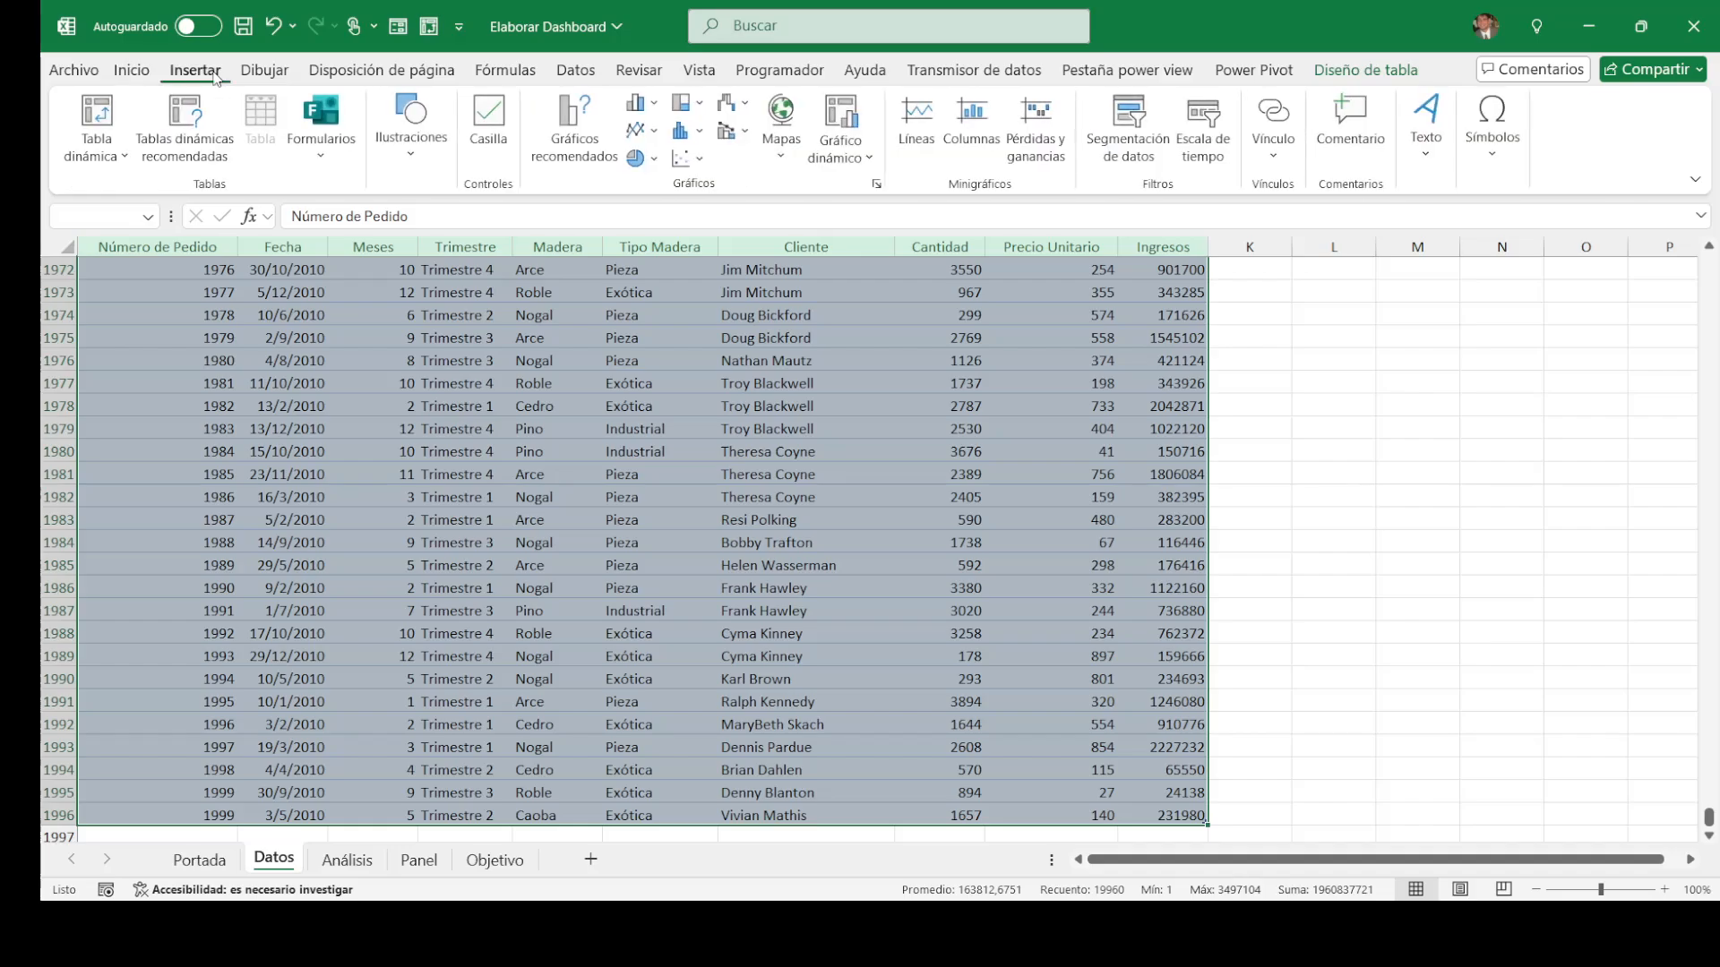
Step: Return to cell A1 of the Datos sheet and reselect the full table, including its headers
click(713, 364)
scroll(713, 368, up, 20)
scroll(714, 367, up, 20)
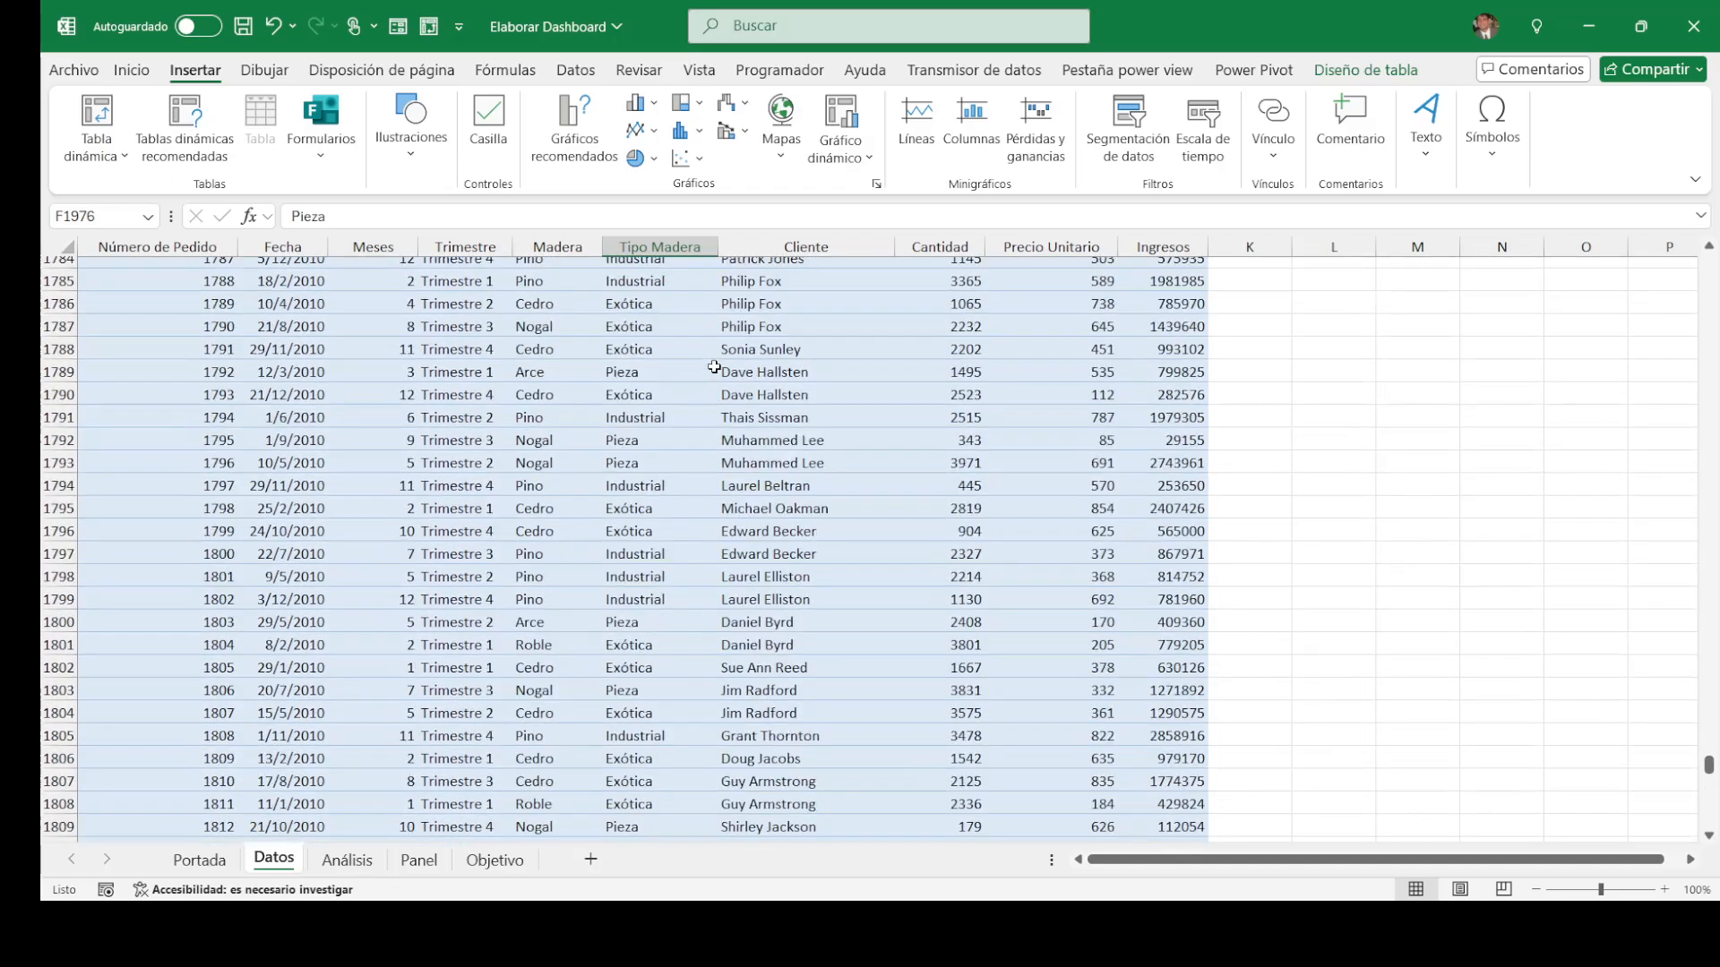
key(Page_Up)
key(Page_Up)
key(Page_Up)
key(Page_Up)
key(Page_Up)
key(Page_Up)
key(Page_Up)
key(Page_Up)
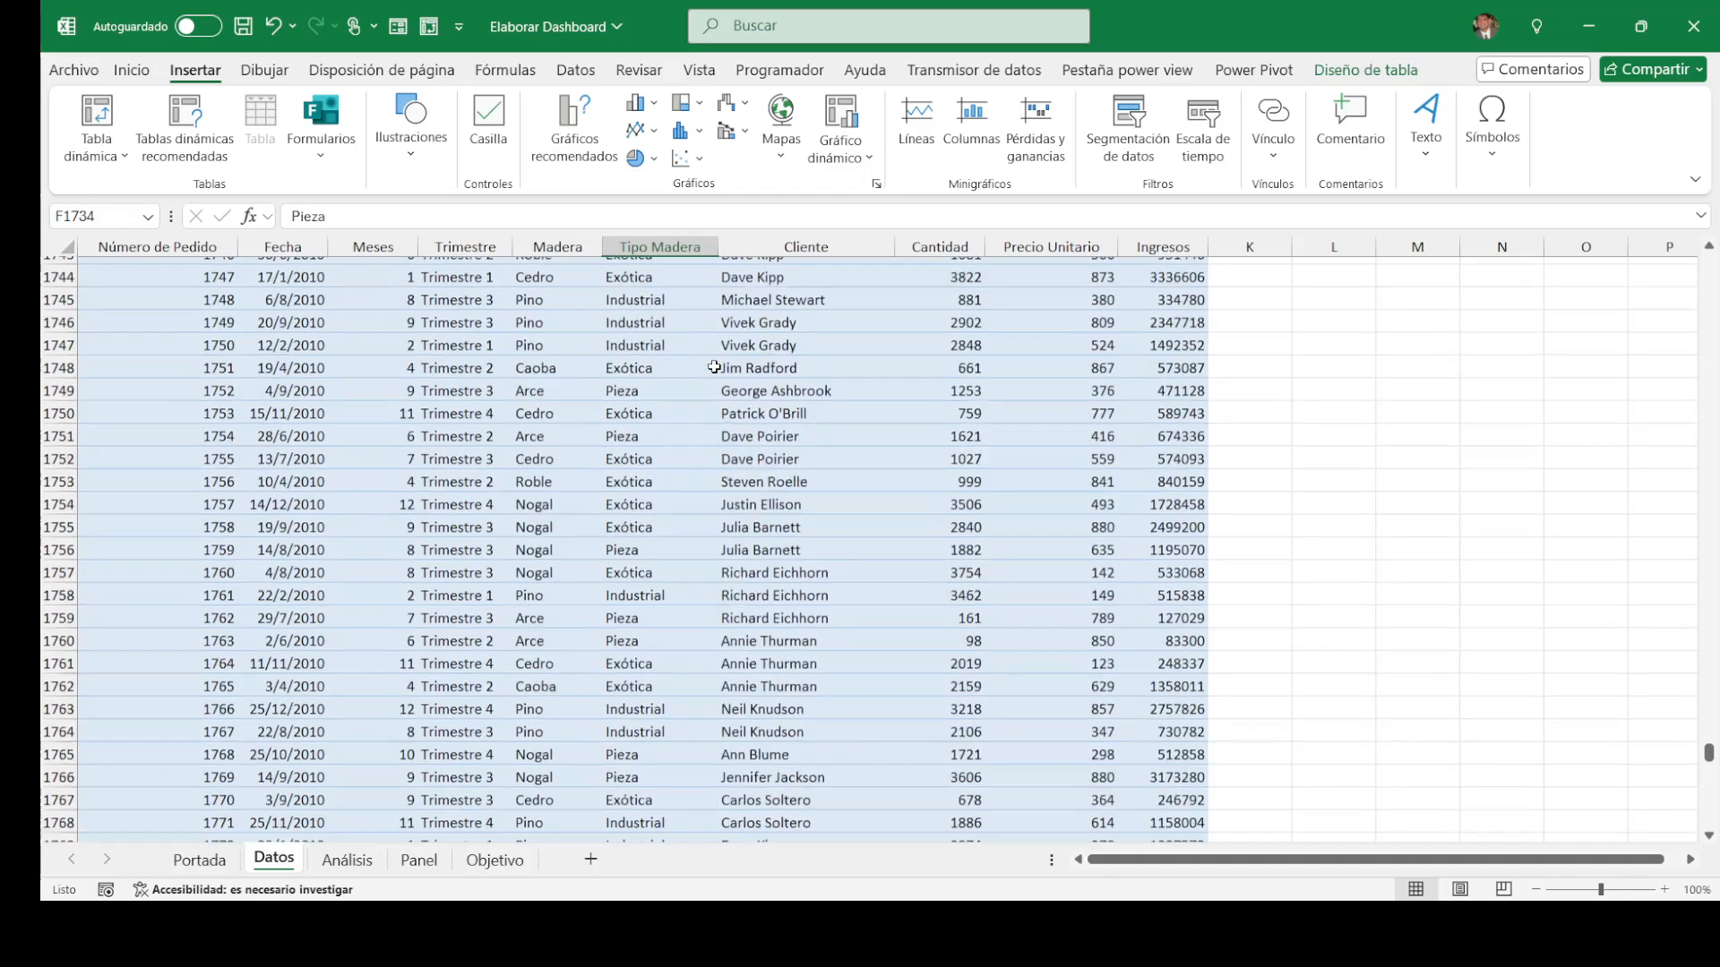
key(Page_Up)
key(Page_Up)
key(Page_Up)
key(Page_Up)
key(Page_Up)
key(Page_Up)
key(Page_Up)
key(Page_Up)
key(Page_Up)
key(Page_Up)
key(Page_Up)
key(Page_Up)
key(Page_Up)
key(Page_Up)
key(Page_Up)
key(Page_Up)
key(Page_Up)
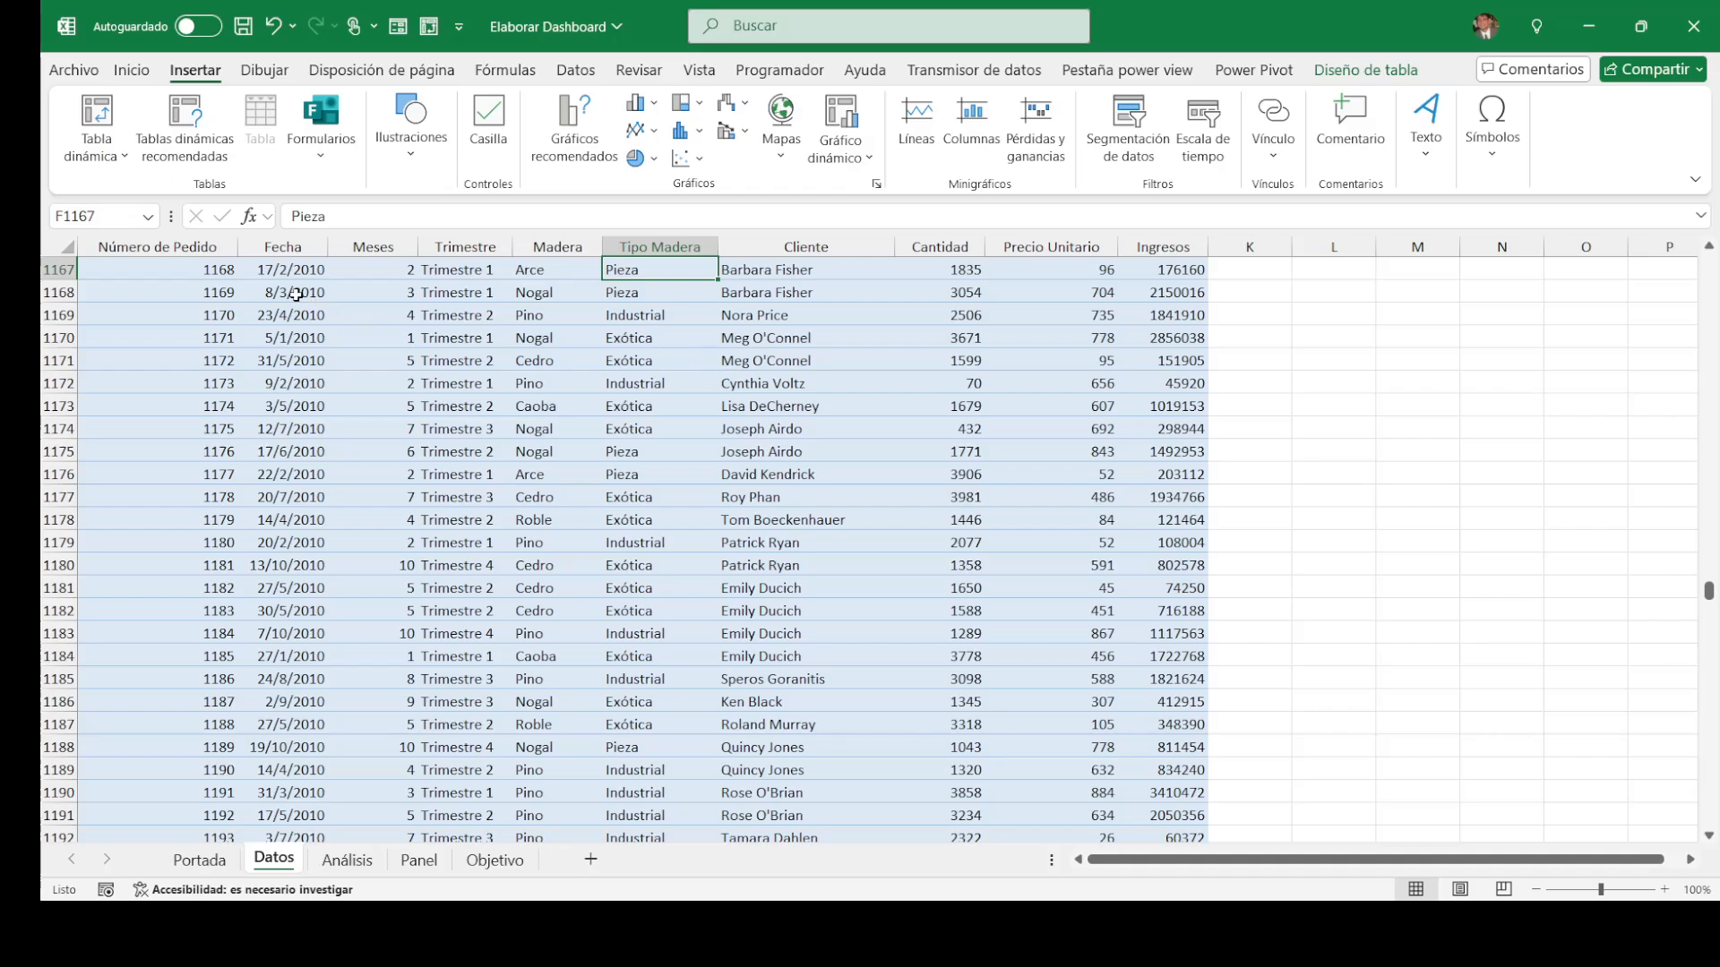
scroll(296, 303, up, 6)
key(Home)
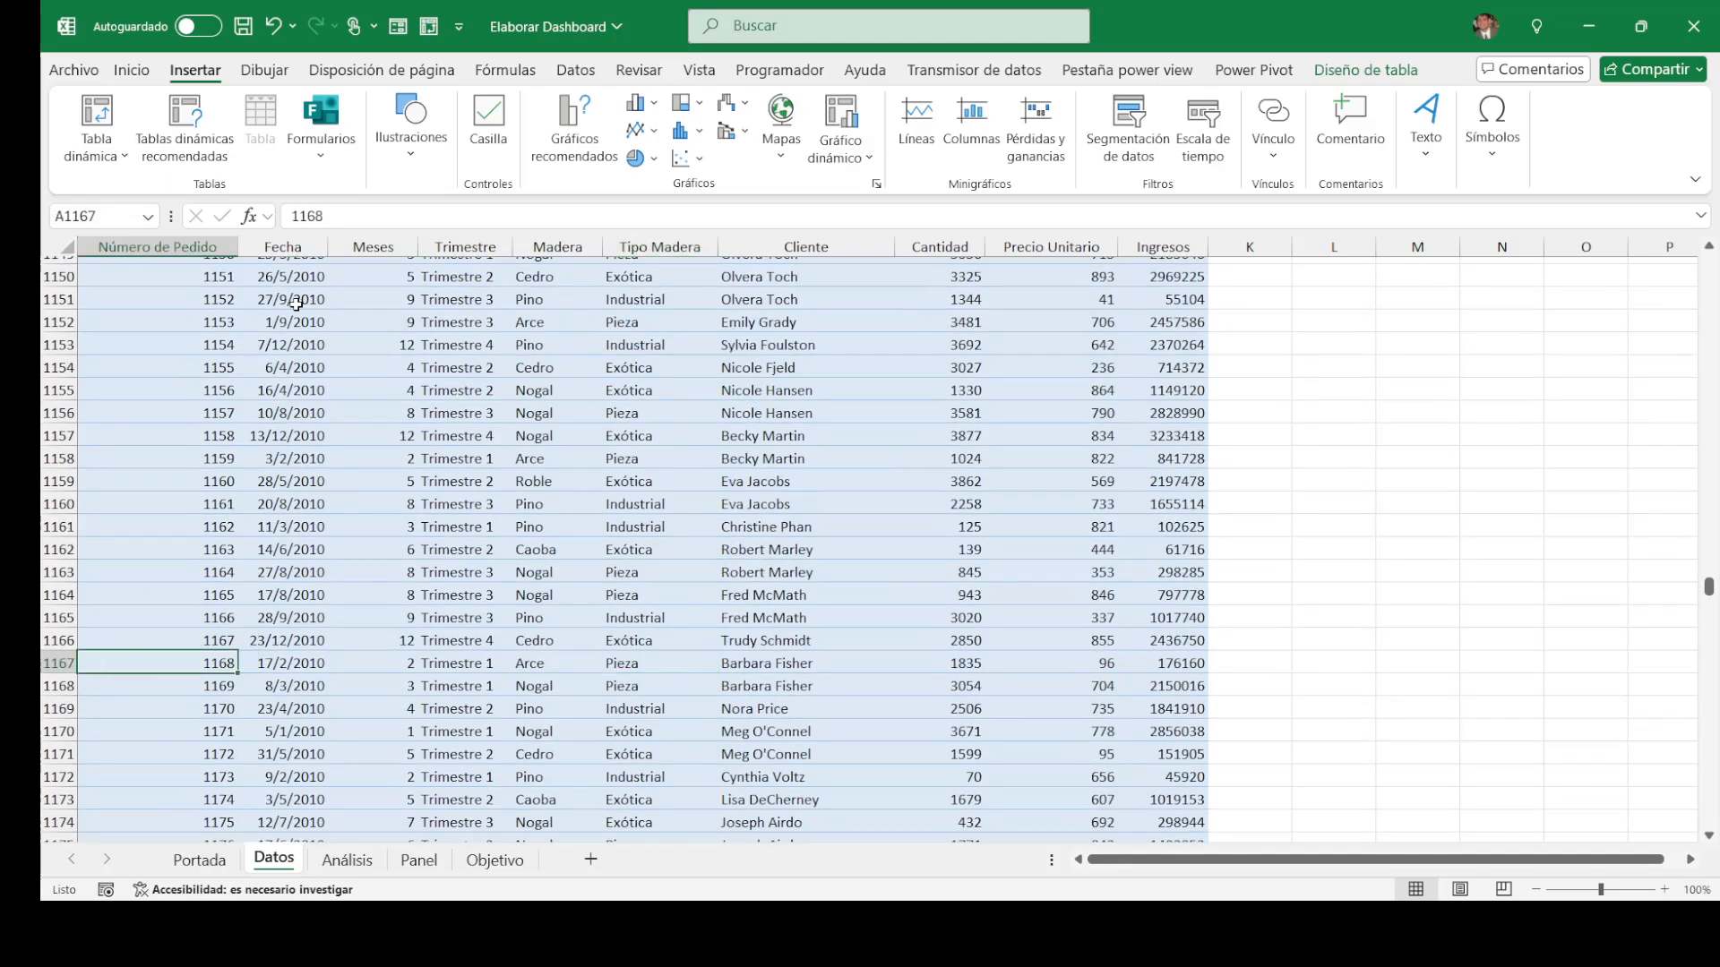
key(ctrl+Home)
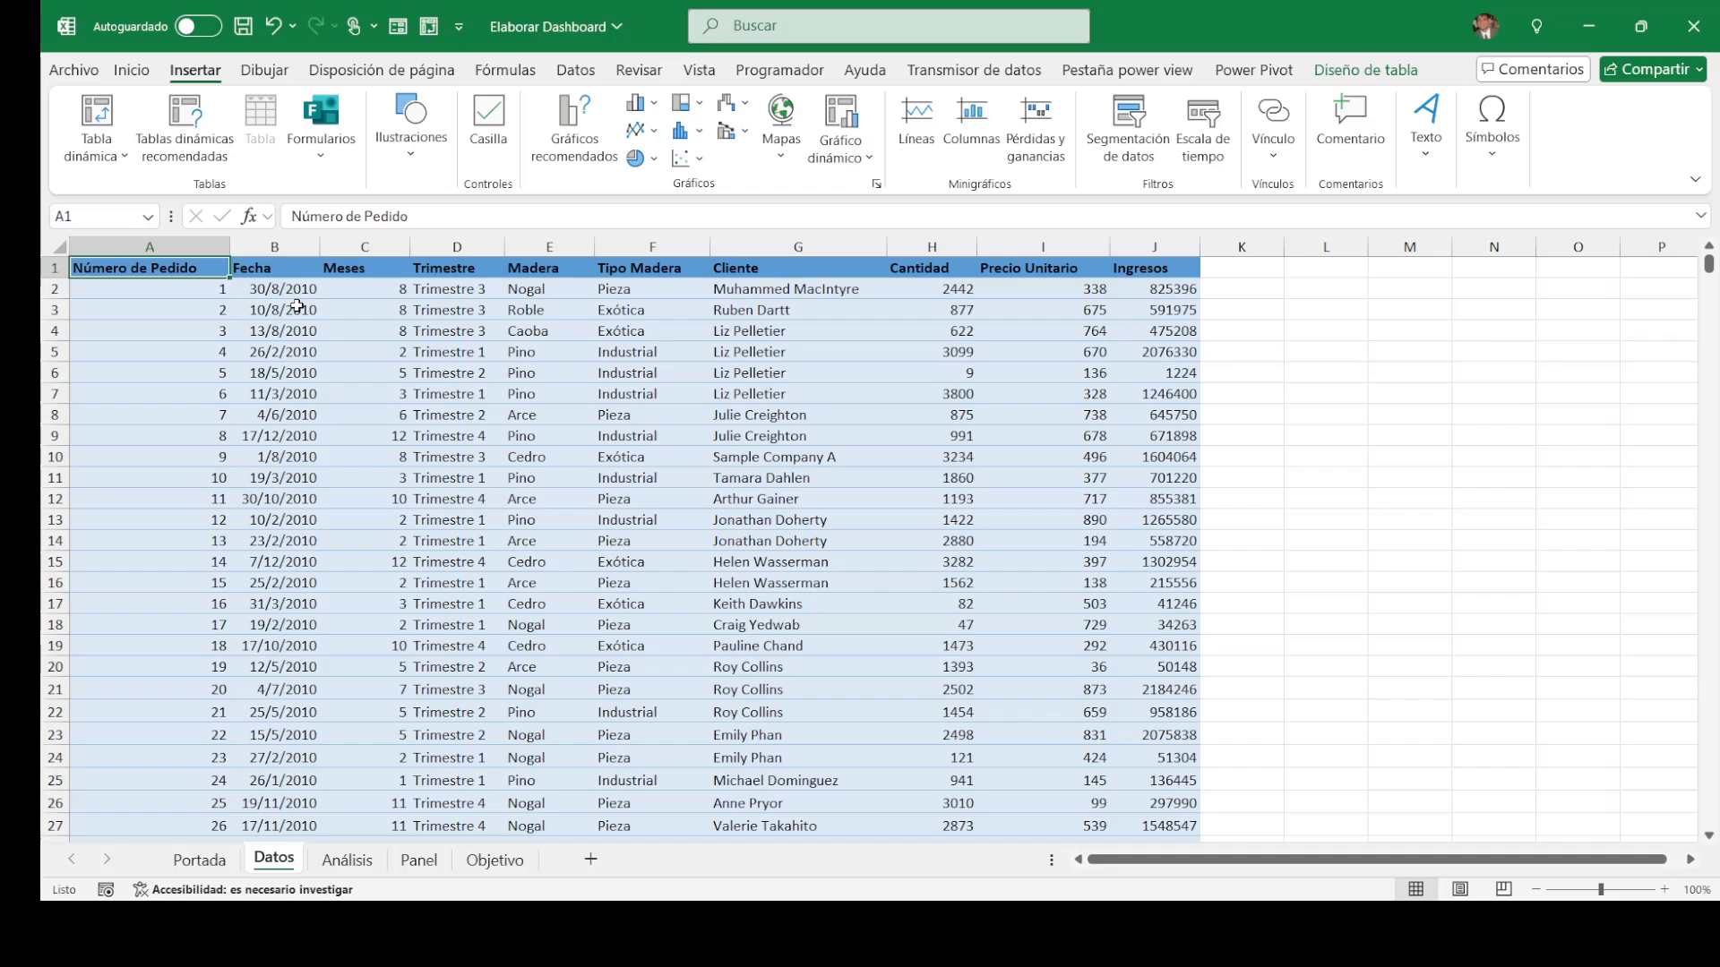
key(ctrl+shift+Right)
key(ctrl+shift+Down)
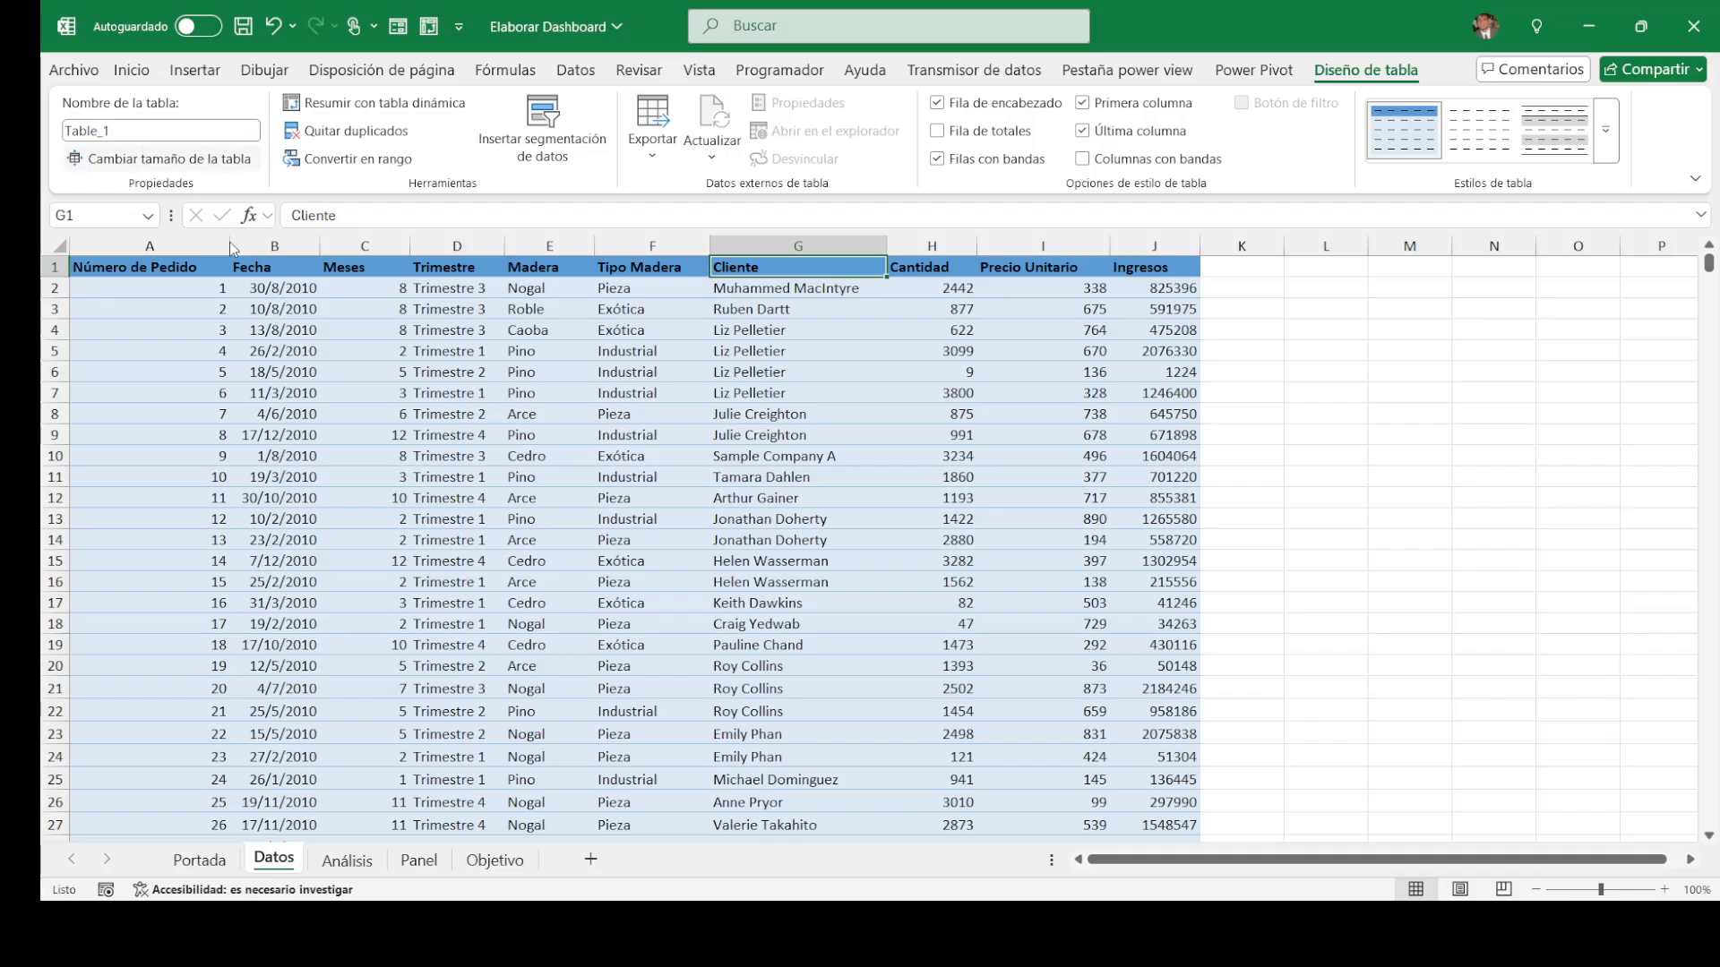
Step: Enter the label "Ingresos" in cell B4 of the Análisis sheet
click(349, 862)
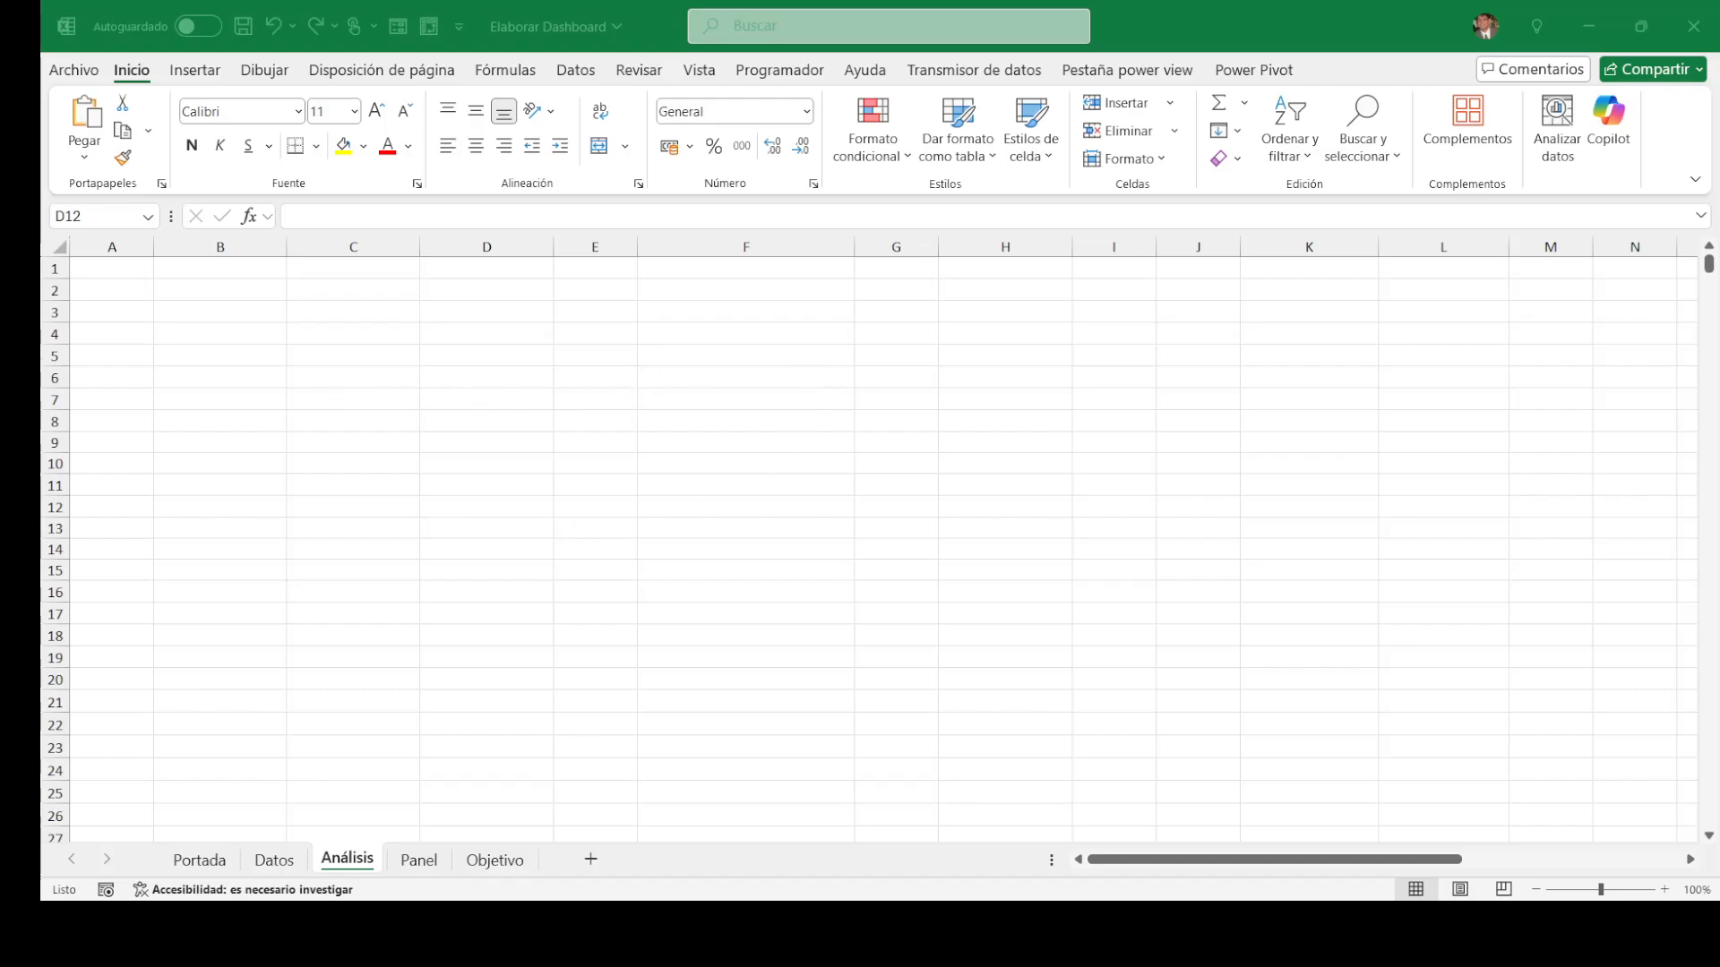
click(554, 533)
click(233, 333)
click(739, 705)
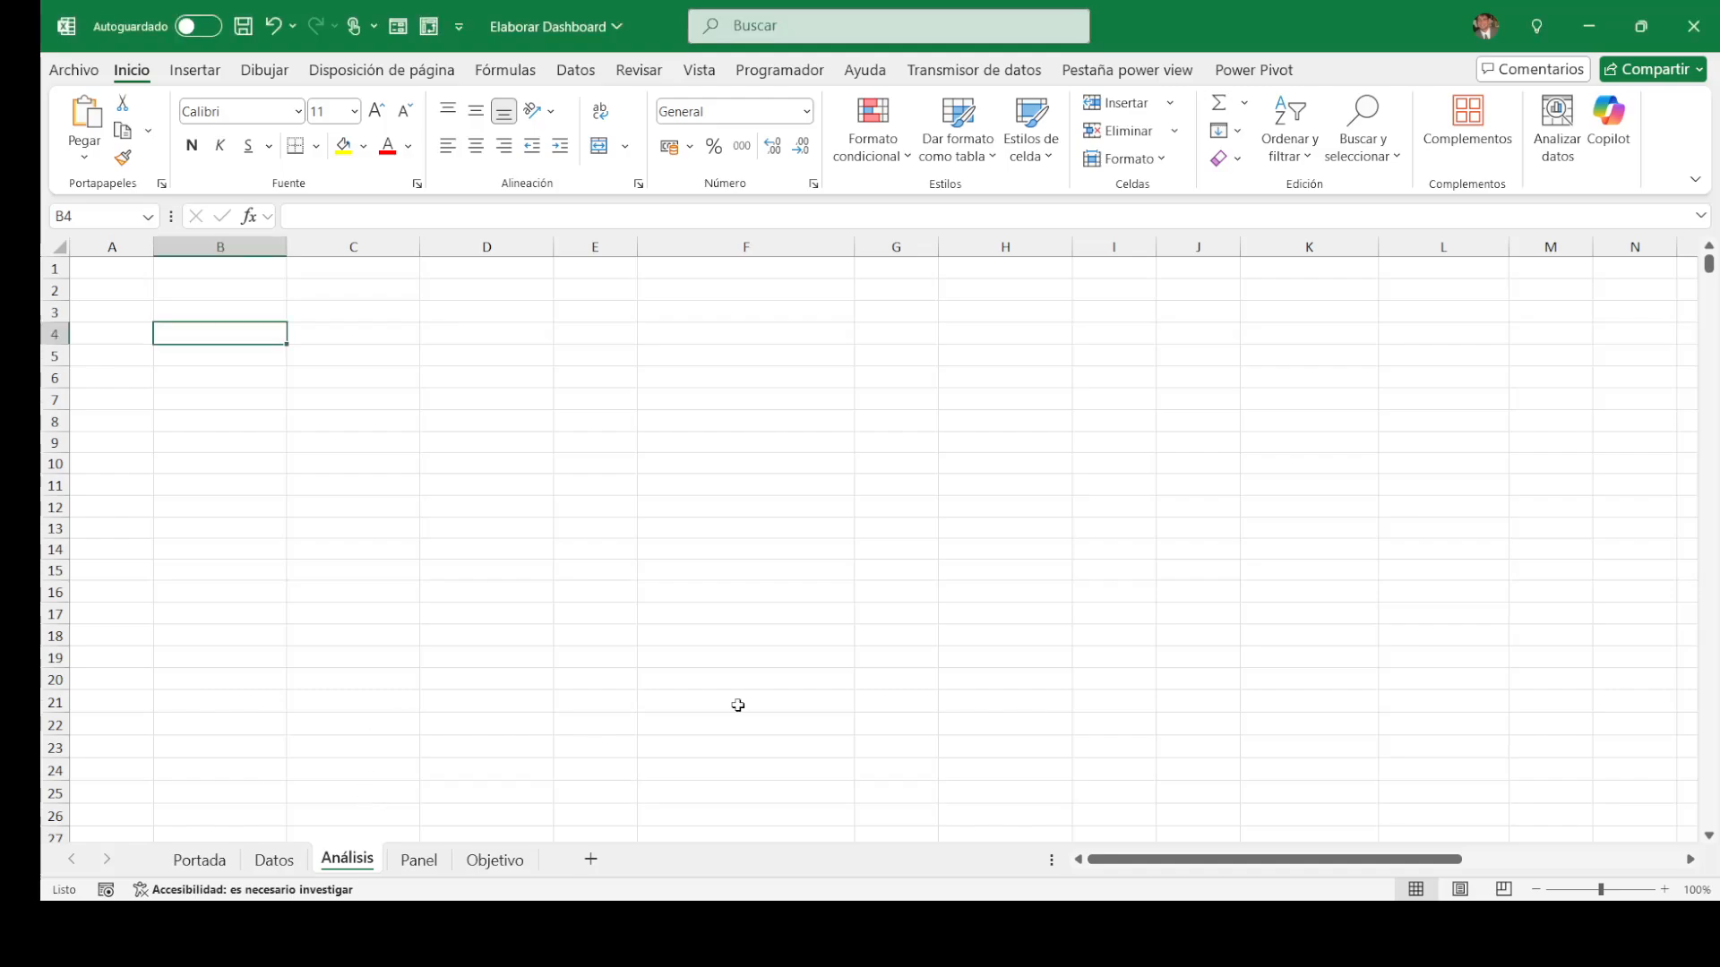
click(636, 655)
text(Ingresos)
key(Return)
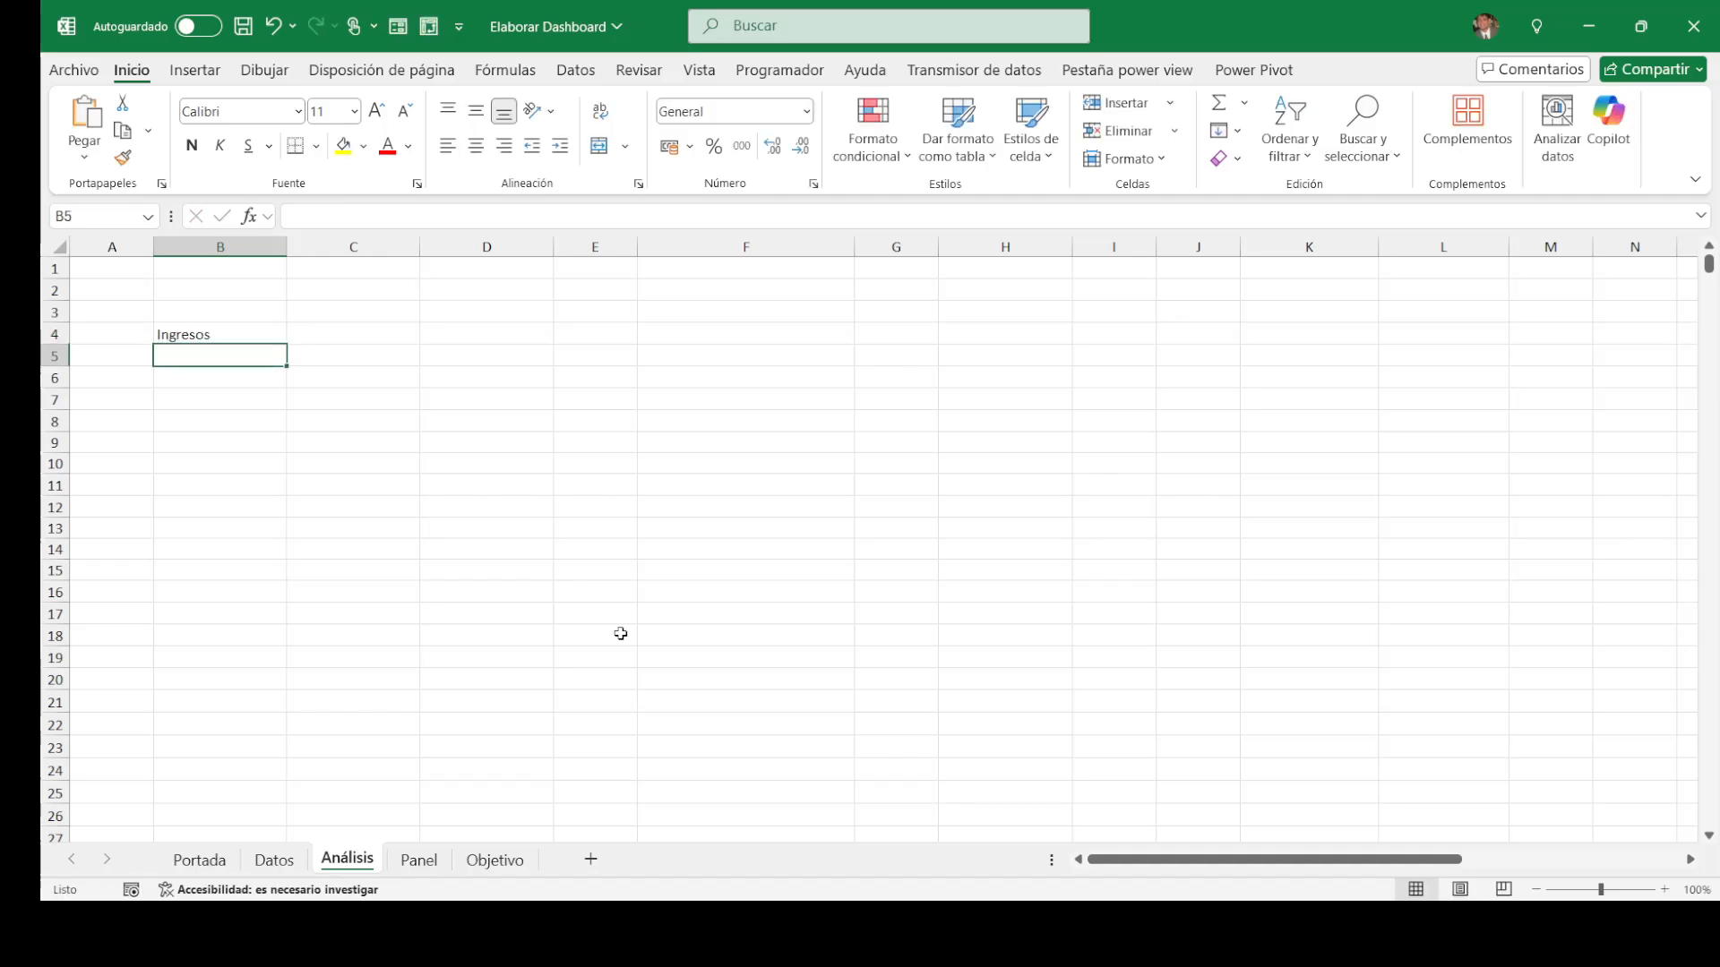
key(Return)
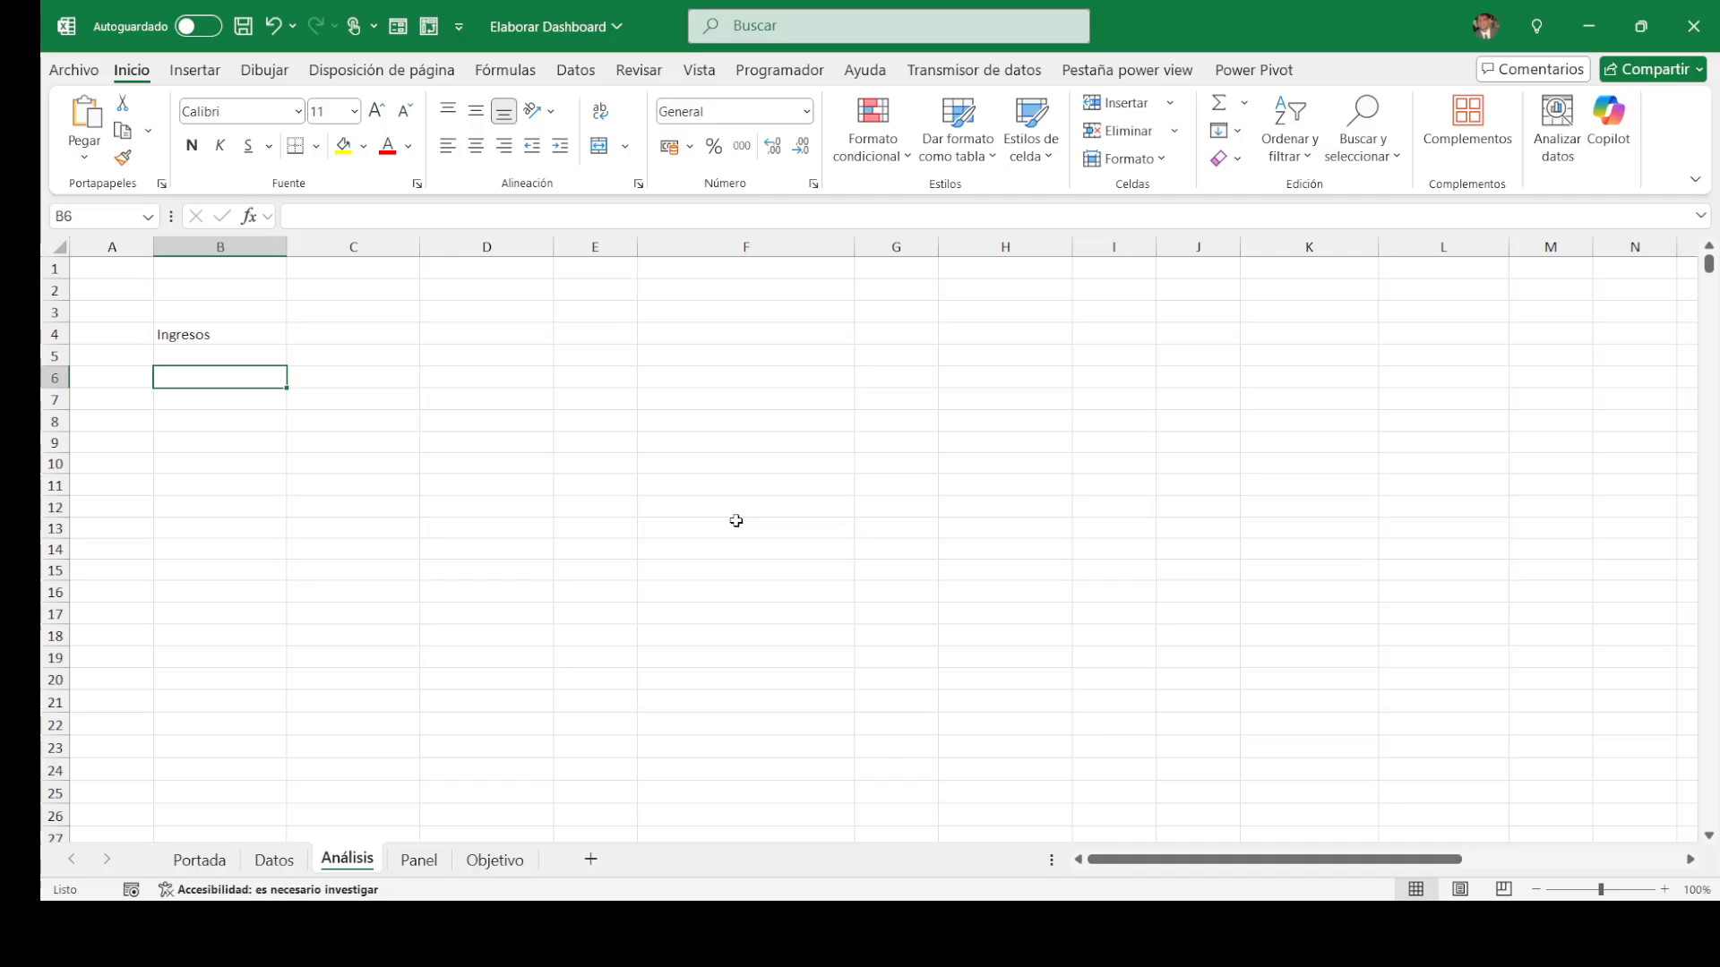
Step: Insert a pivot table based on the sales data at cell B6 of the Análisis sheet
click(195, 70)
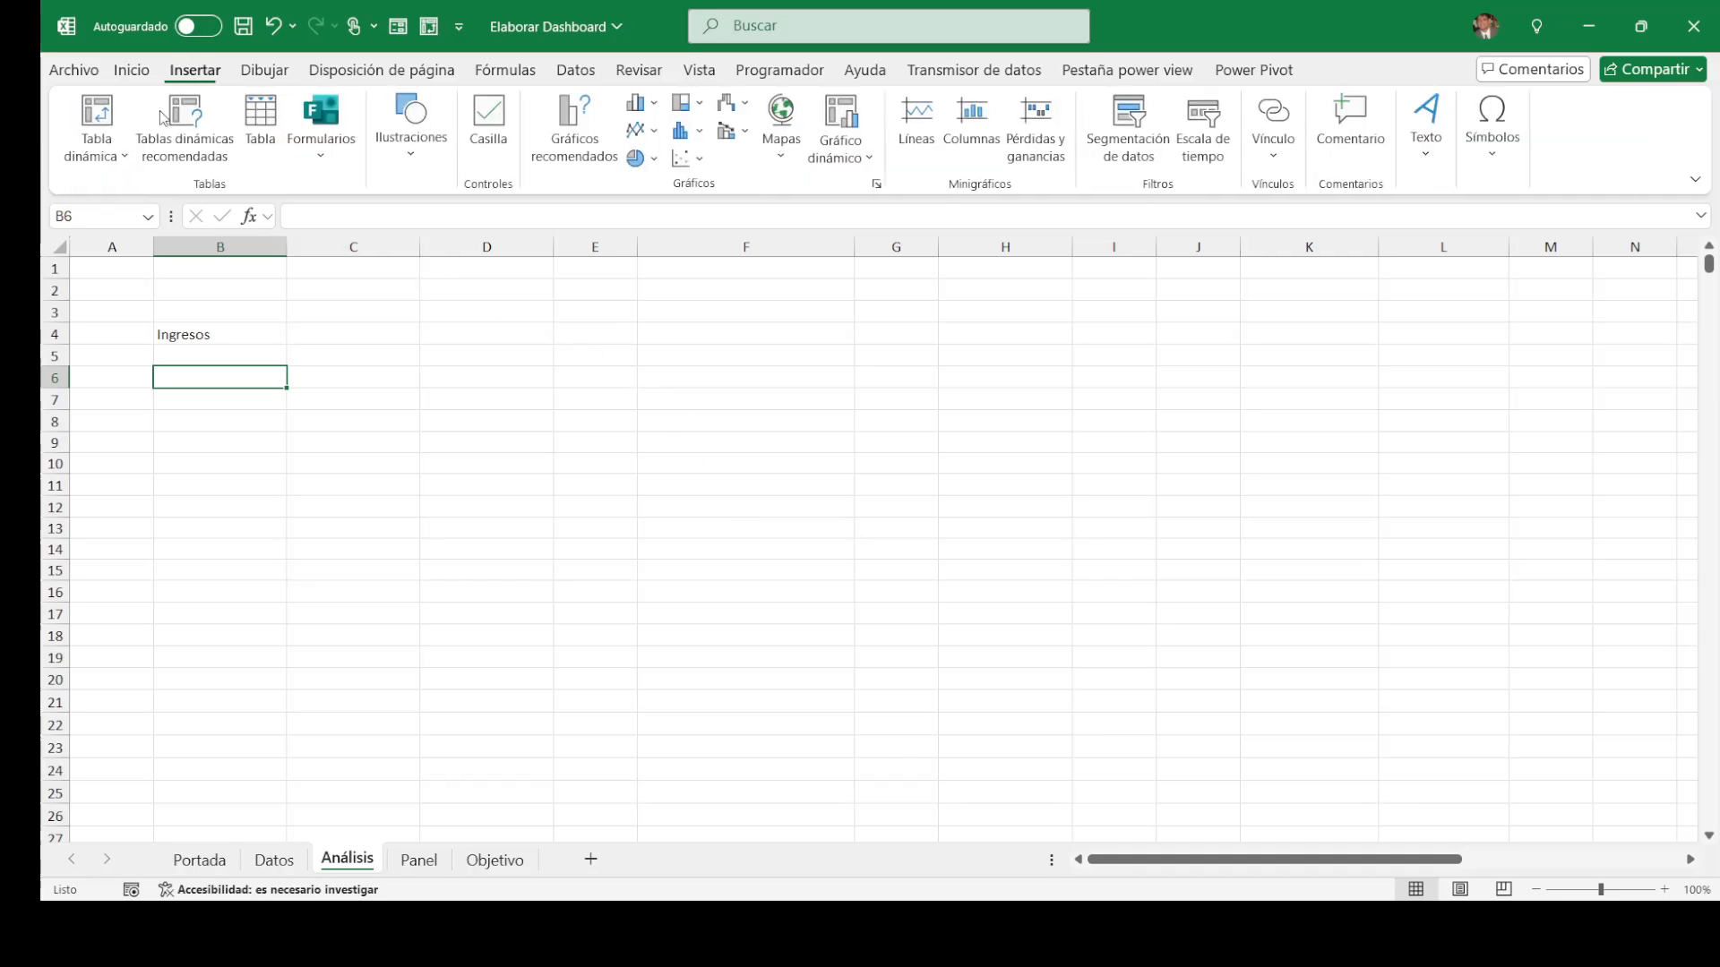
click(99, 173)
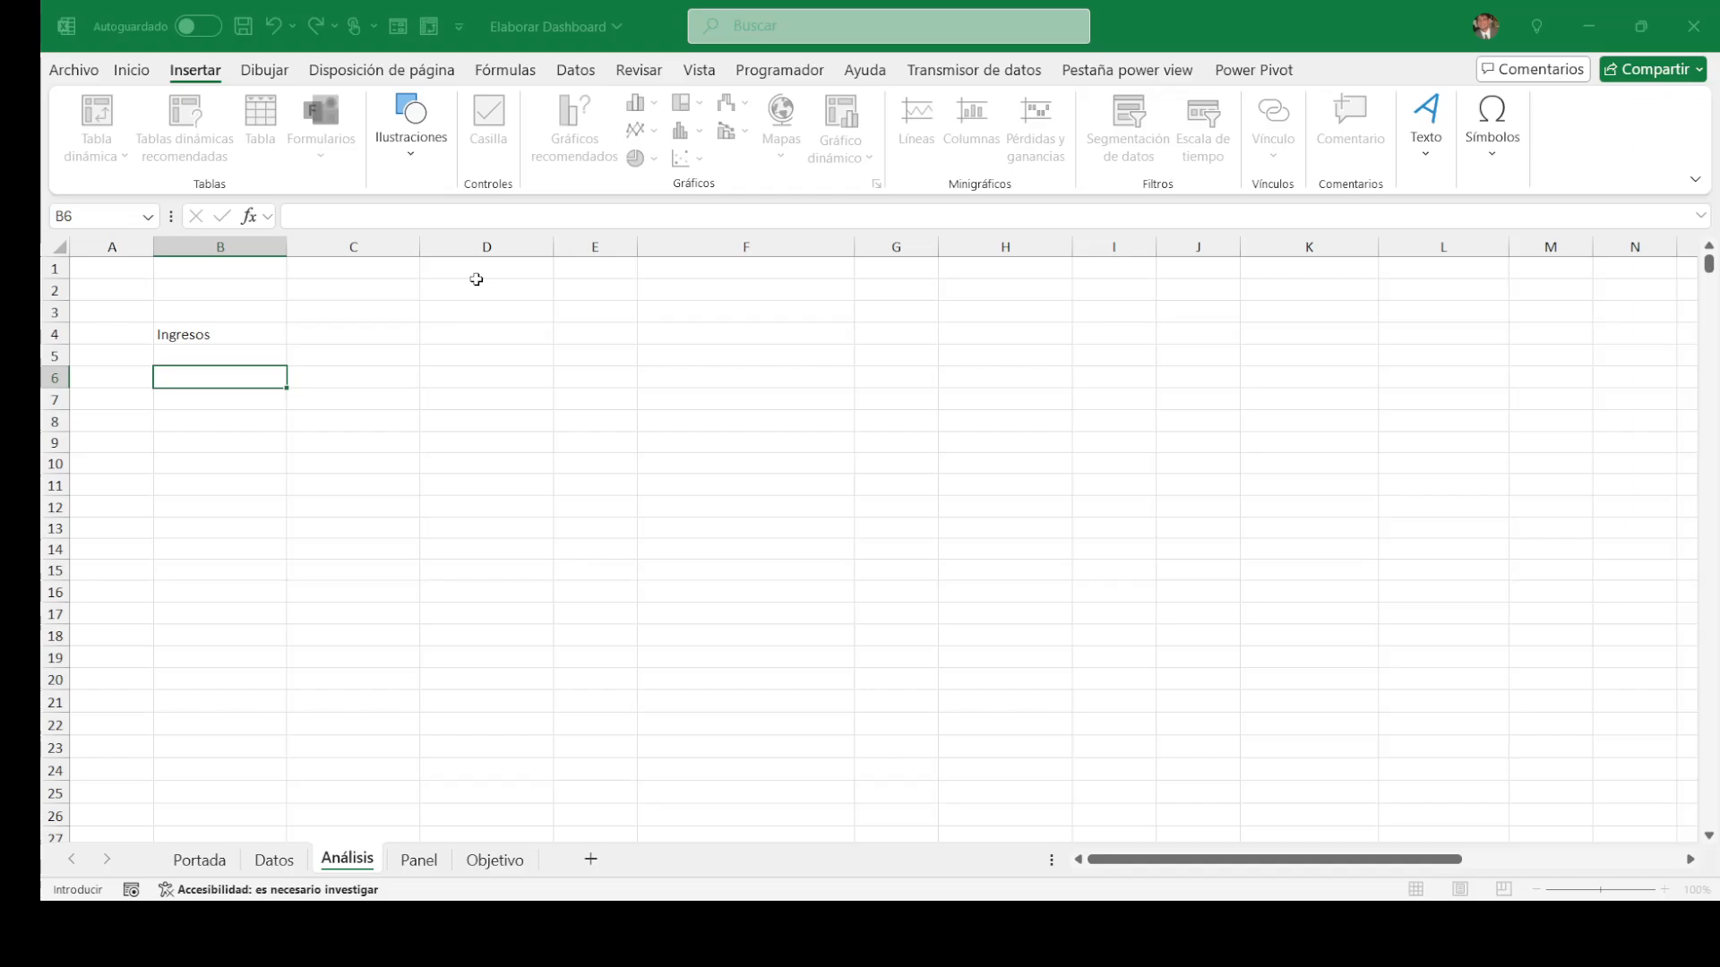
click(1020, 486)
key(Escape)
click(748, 817)
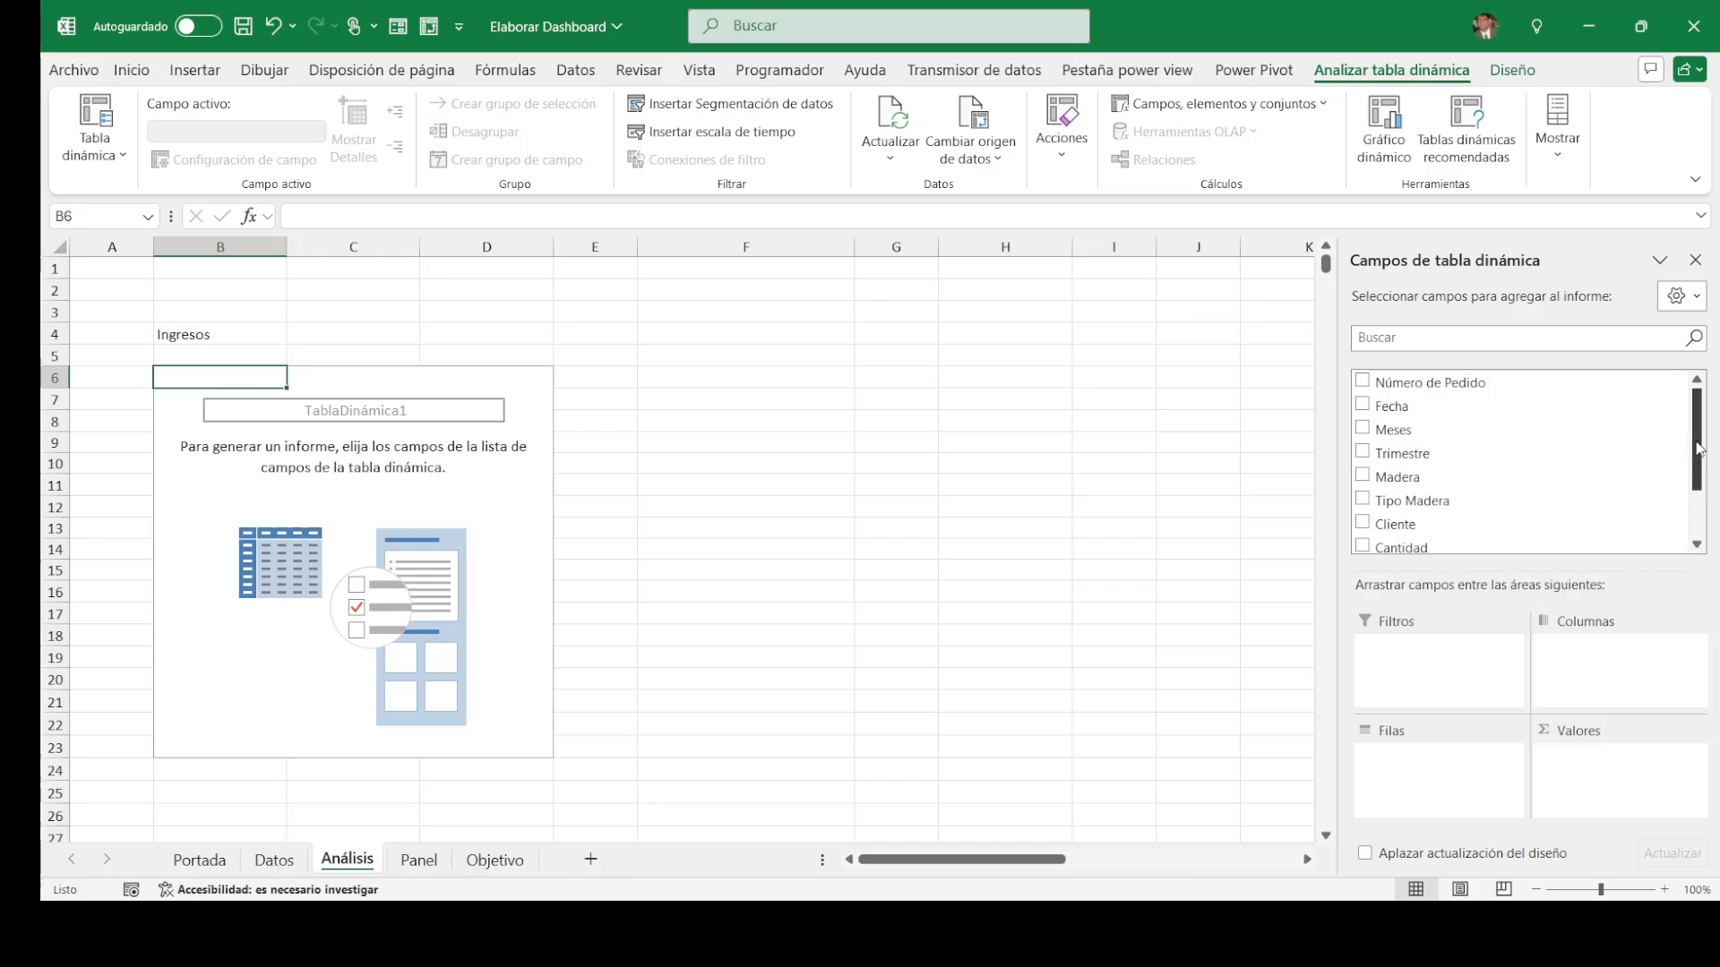
Step: Add the Ingresos field to the pivot table's values as a sum
drag(1697, 448, 1707, 488)
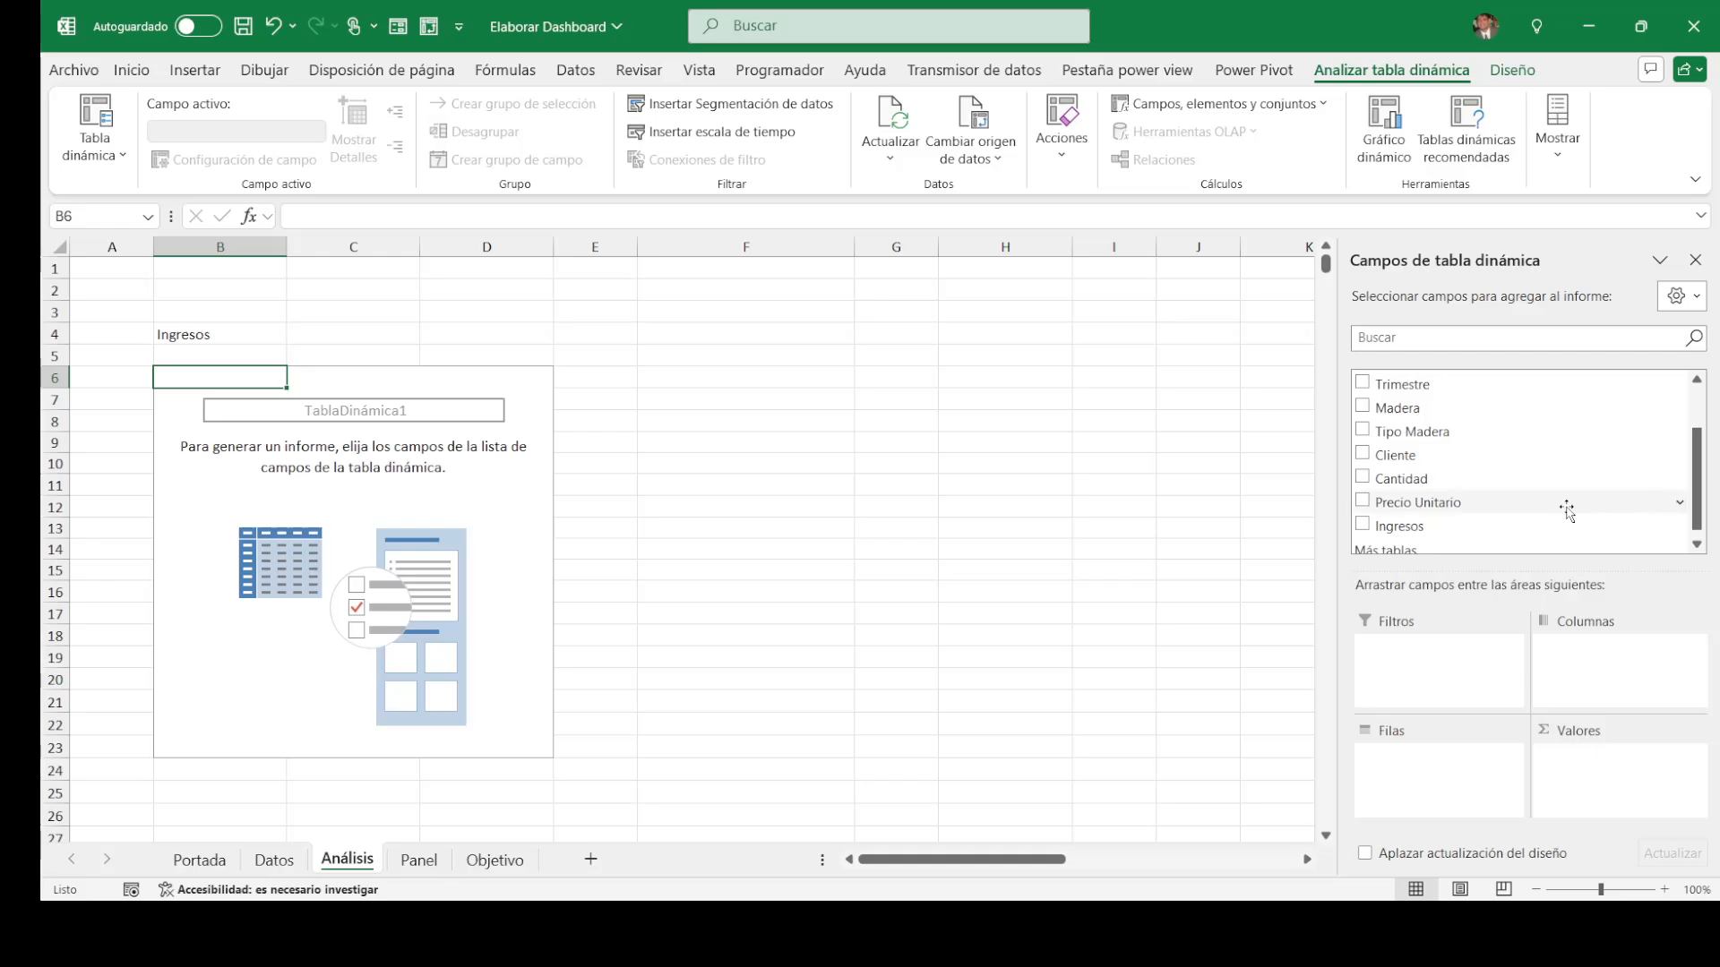
drag(1384, 525, 1625, 765)
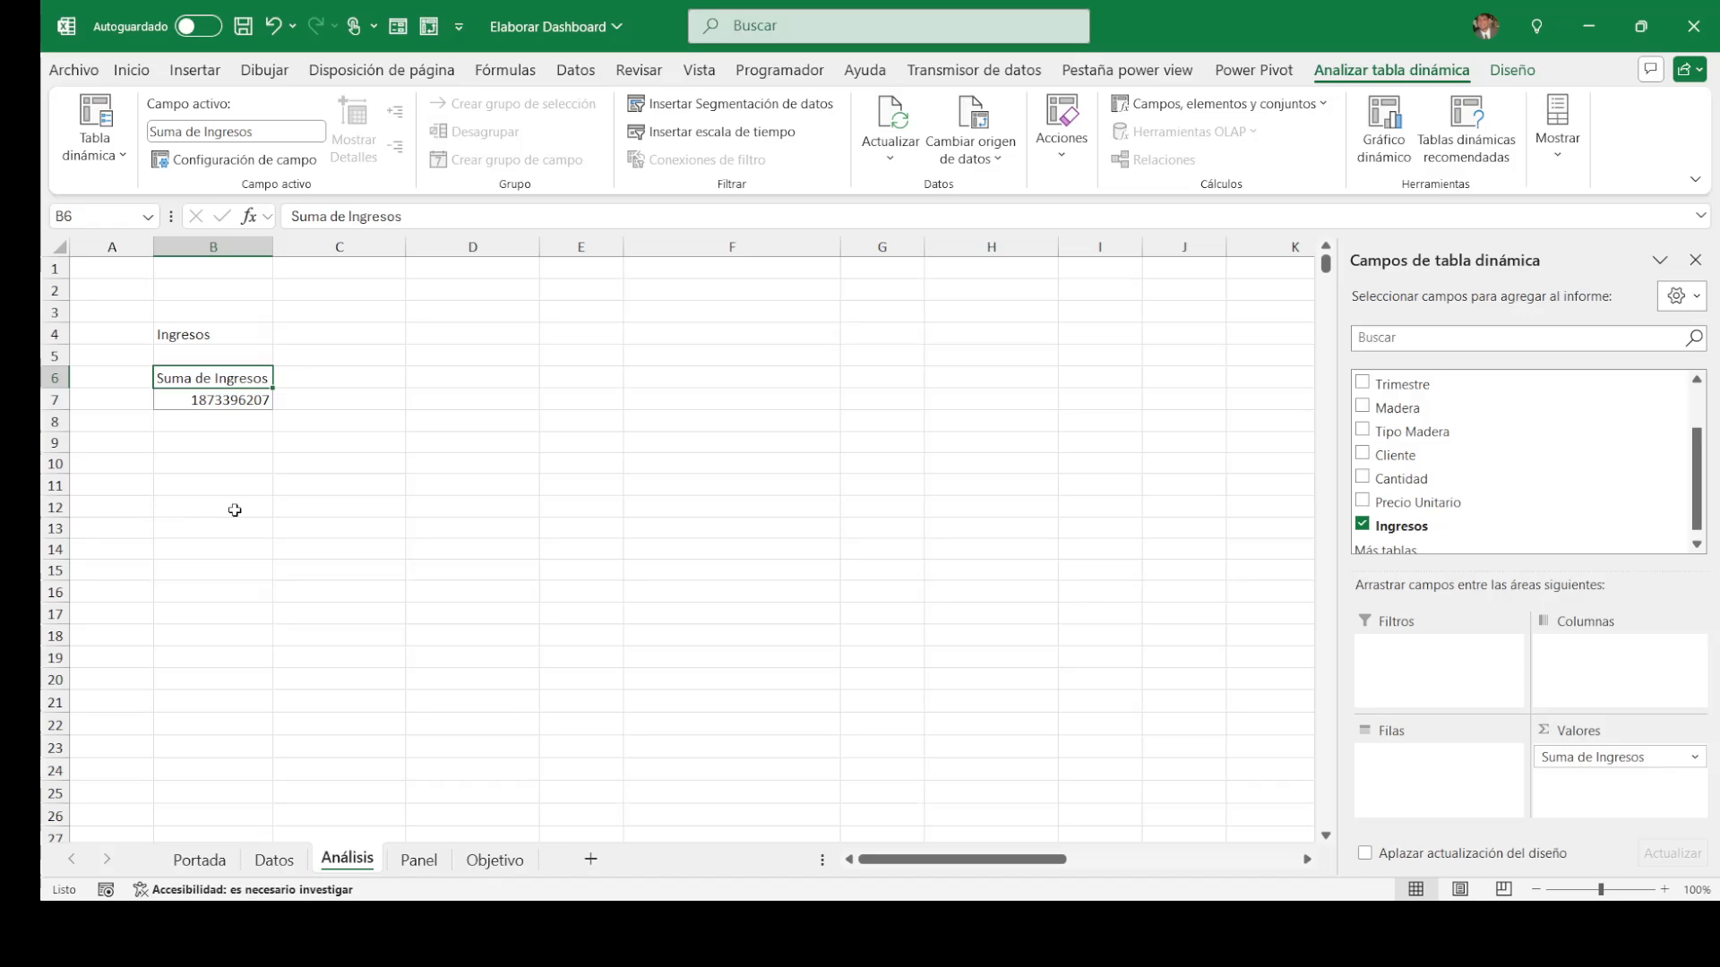
click(201, 400)
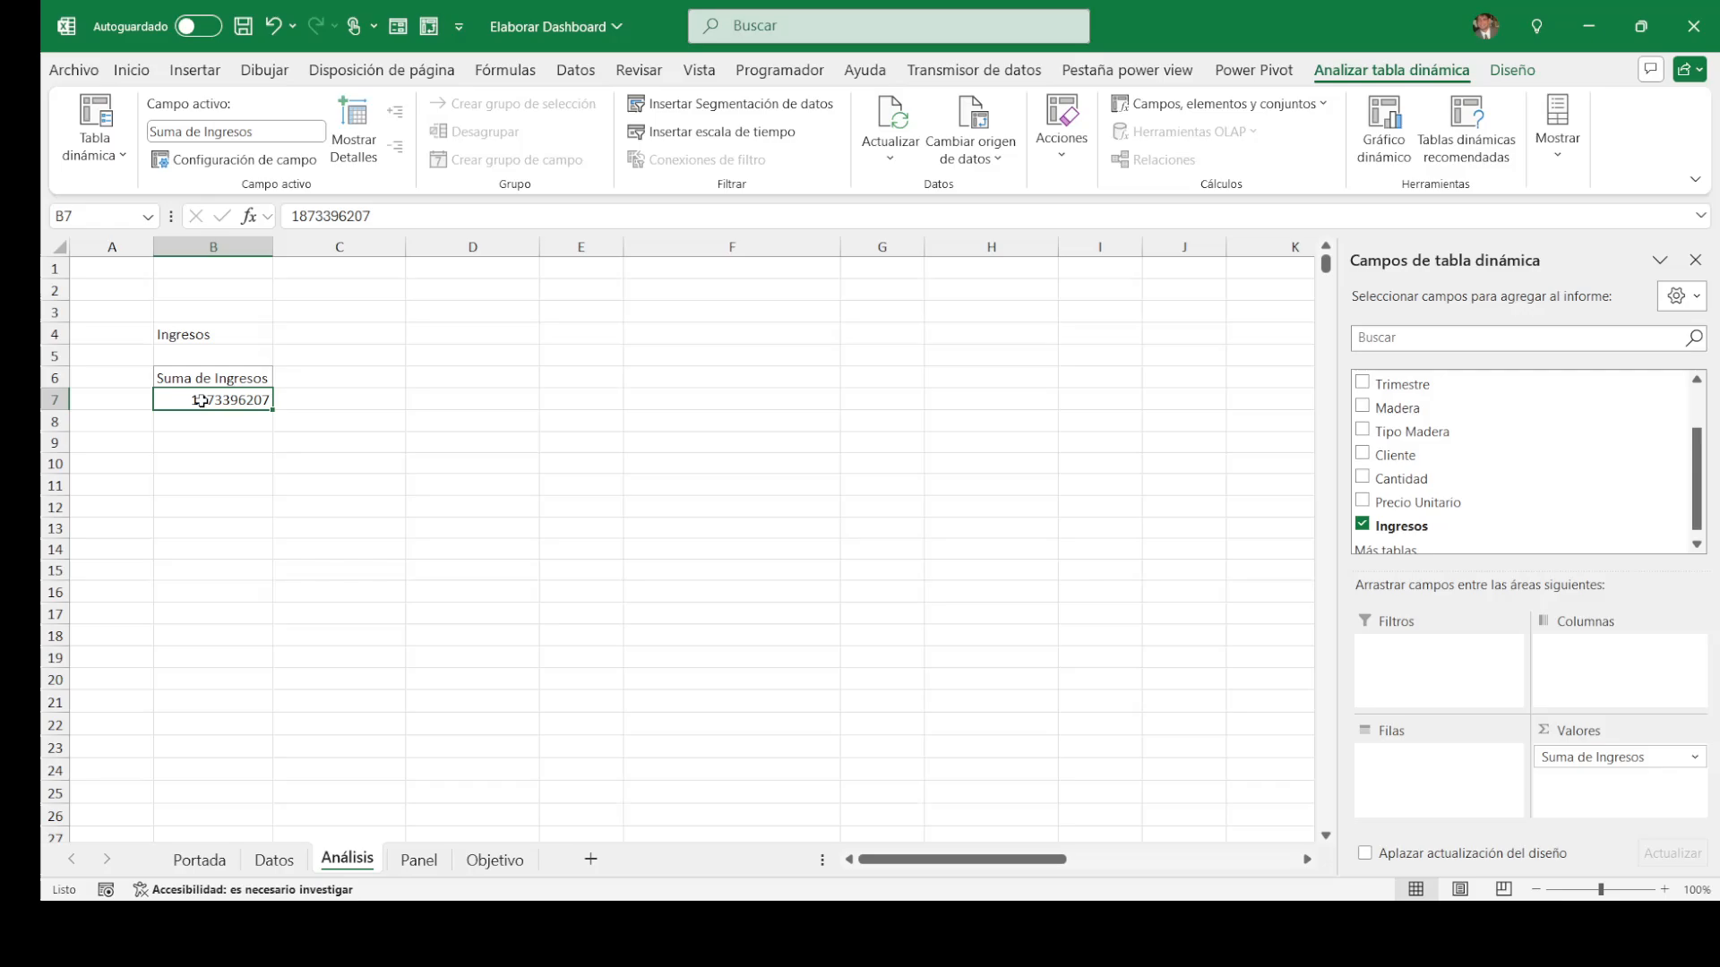
click(420, 336)
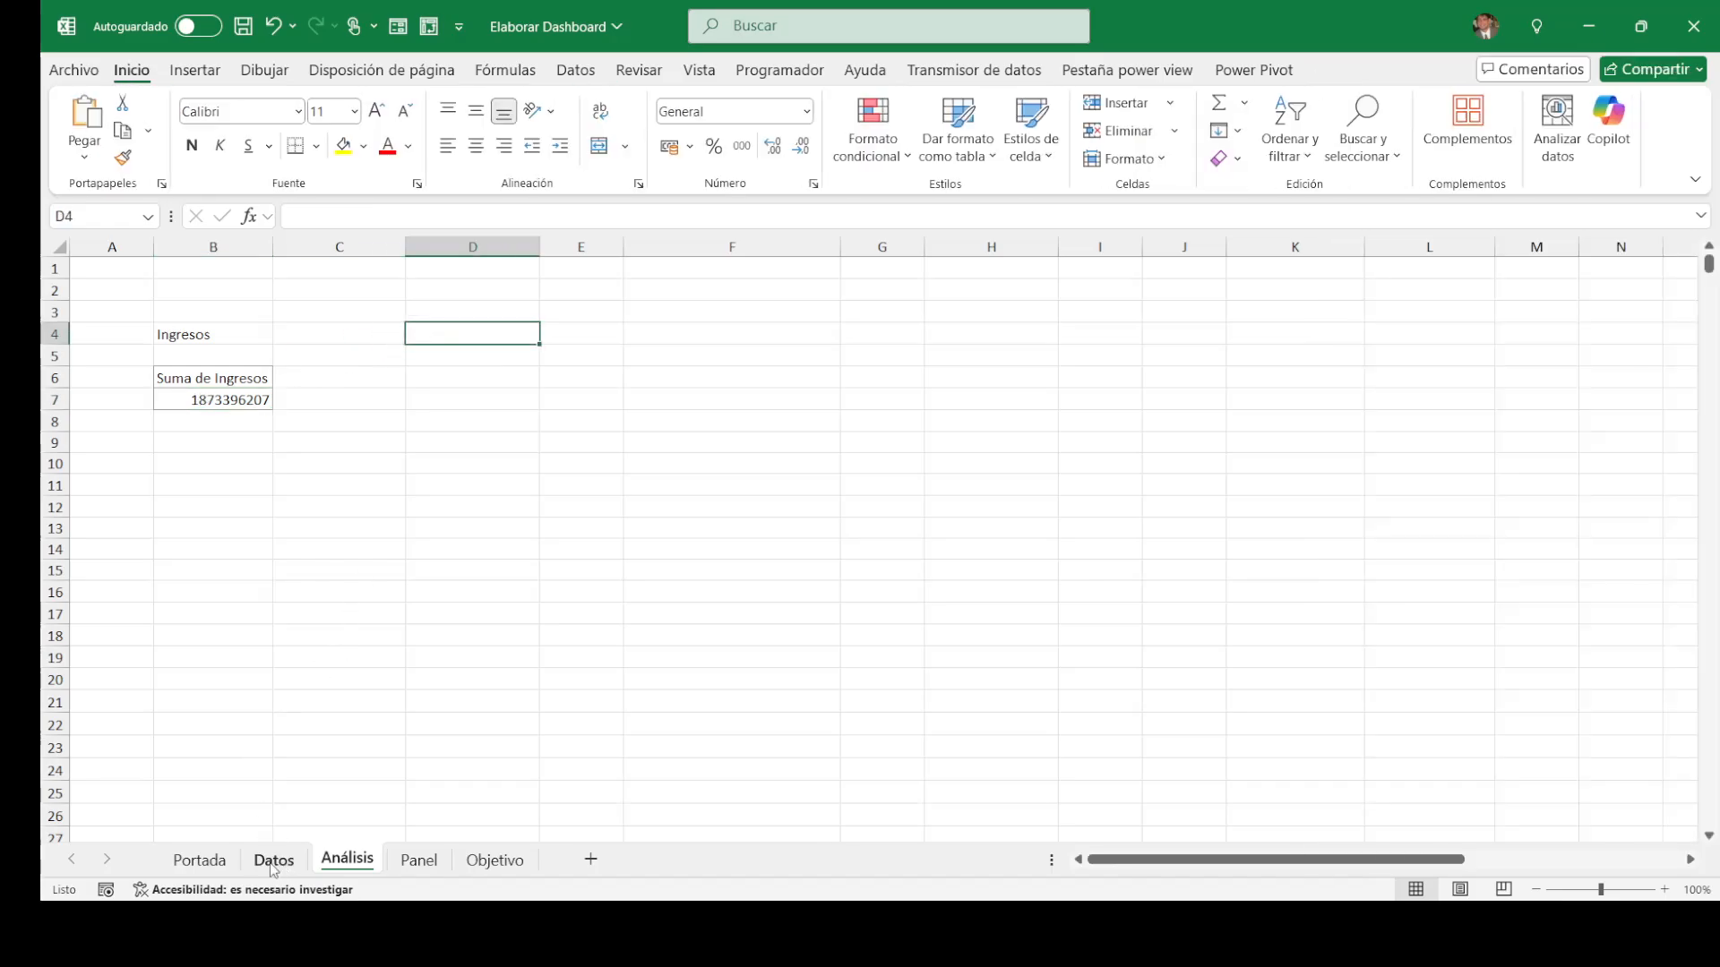
Step: Review the indicator requirements on the Portada sheet and the sales records on the Datos sheet
click(198, 868)
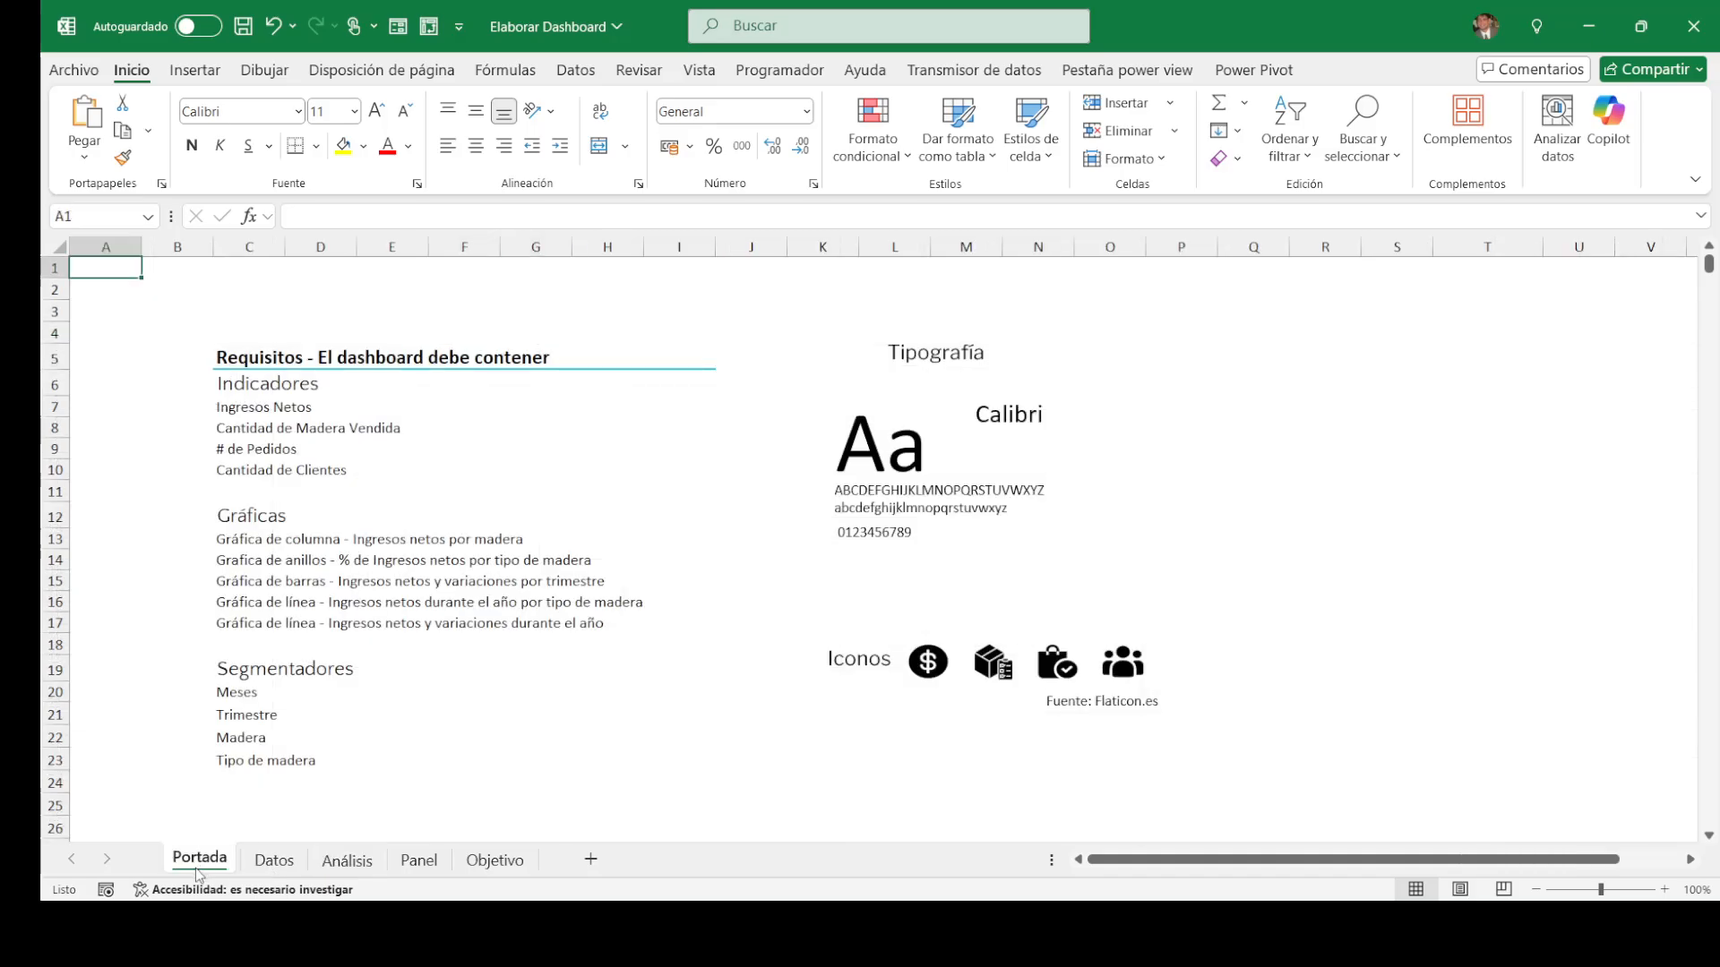
click(277, 873)
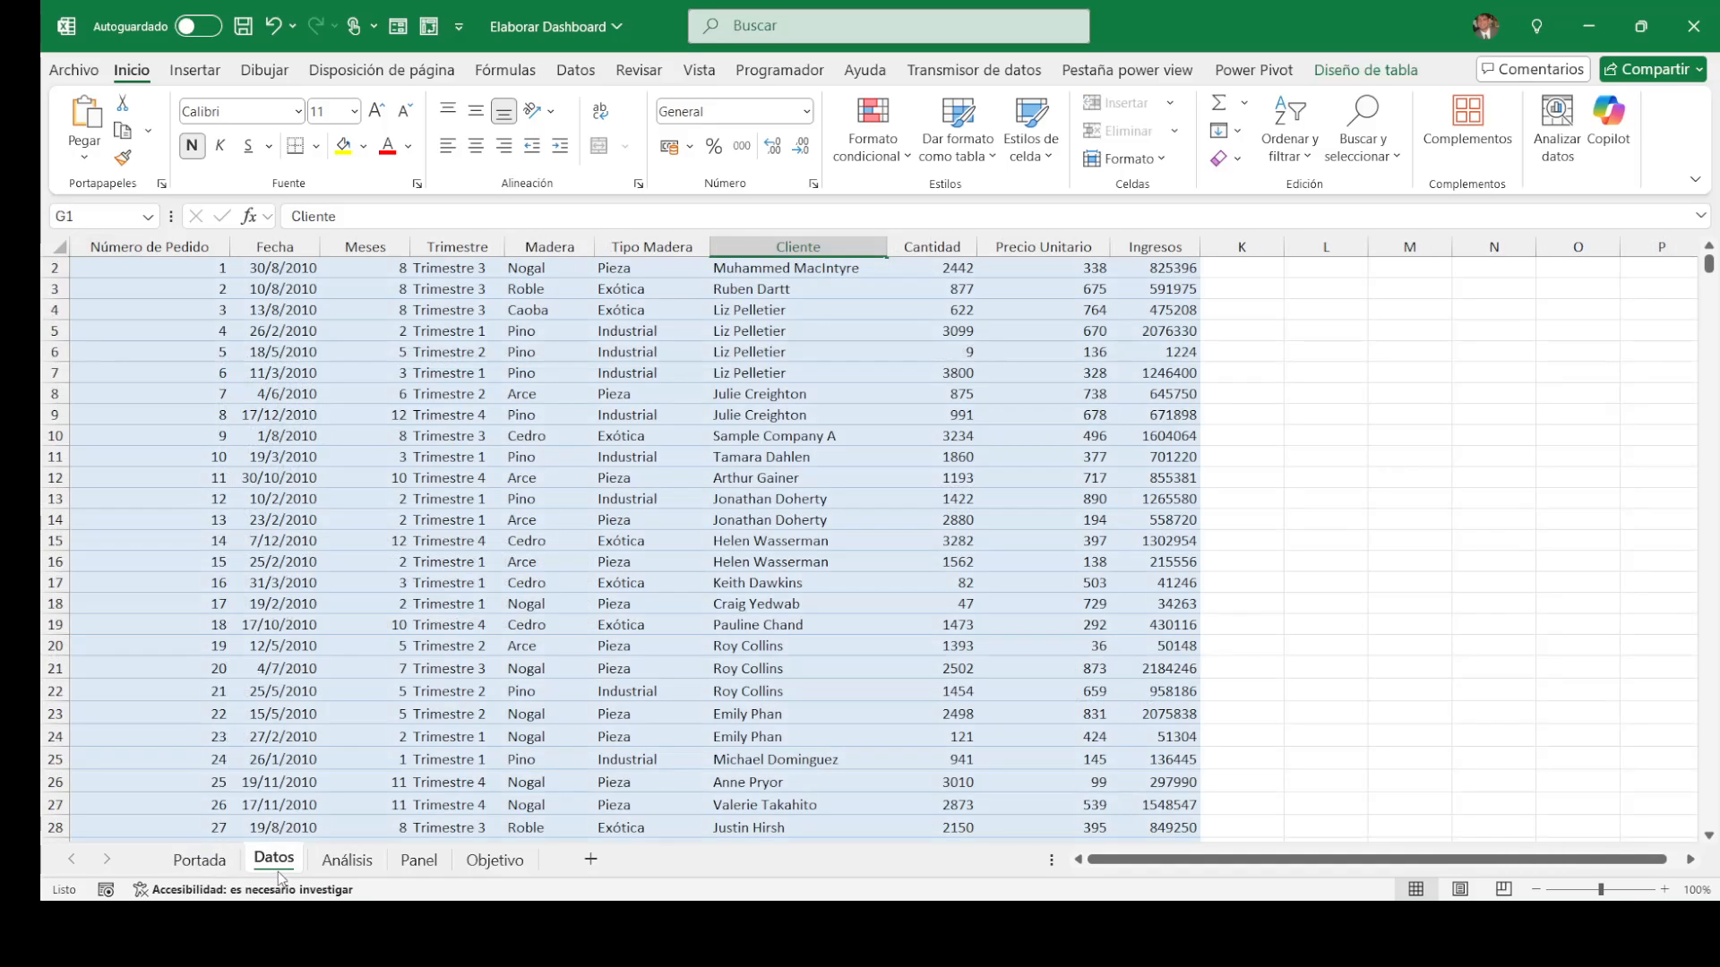
click(356, 874)
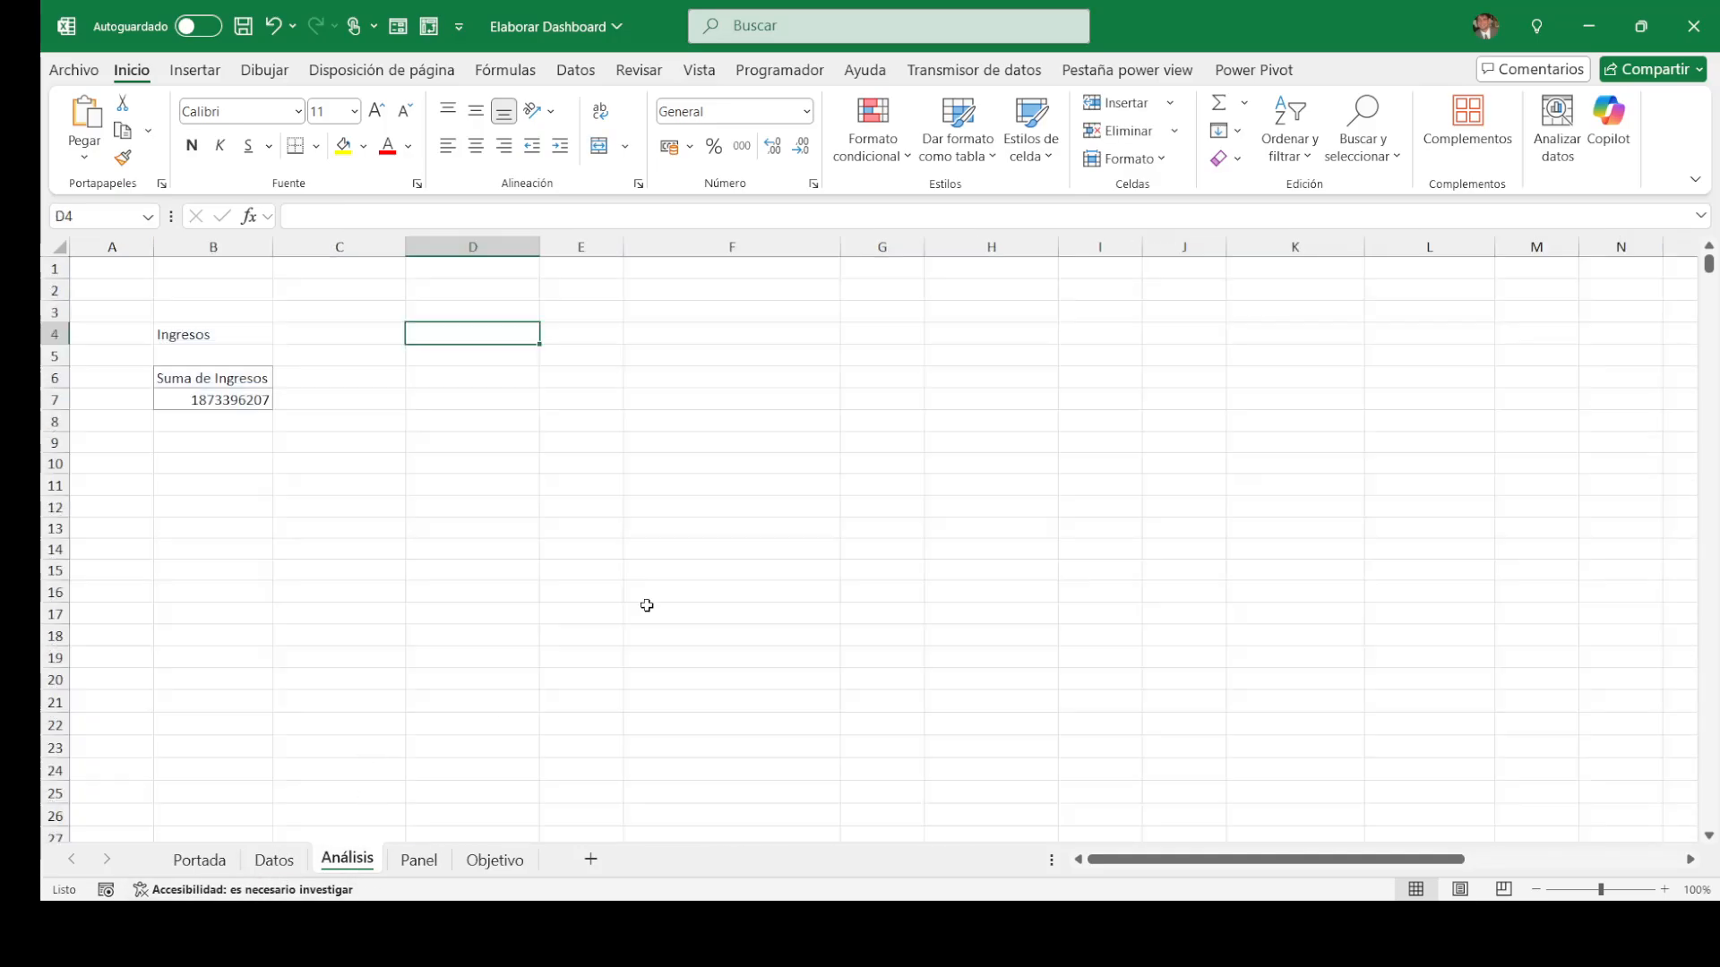
Step: Copy the Ingresos pivot table from B6:B7 and paste it at cell D6 of the Análisis sheet
key(Down)
key(Down)
key(Left)
key(Left)
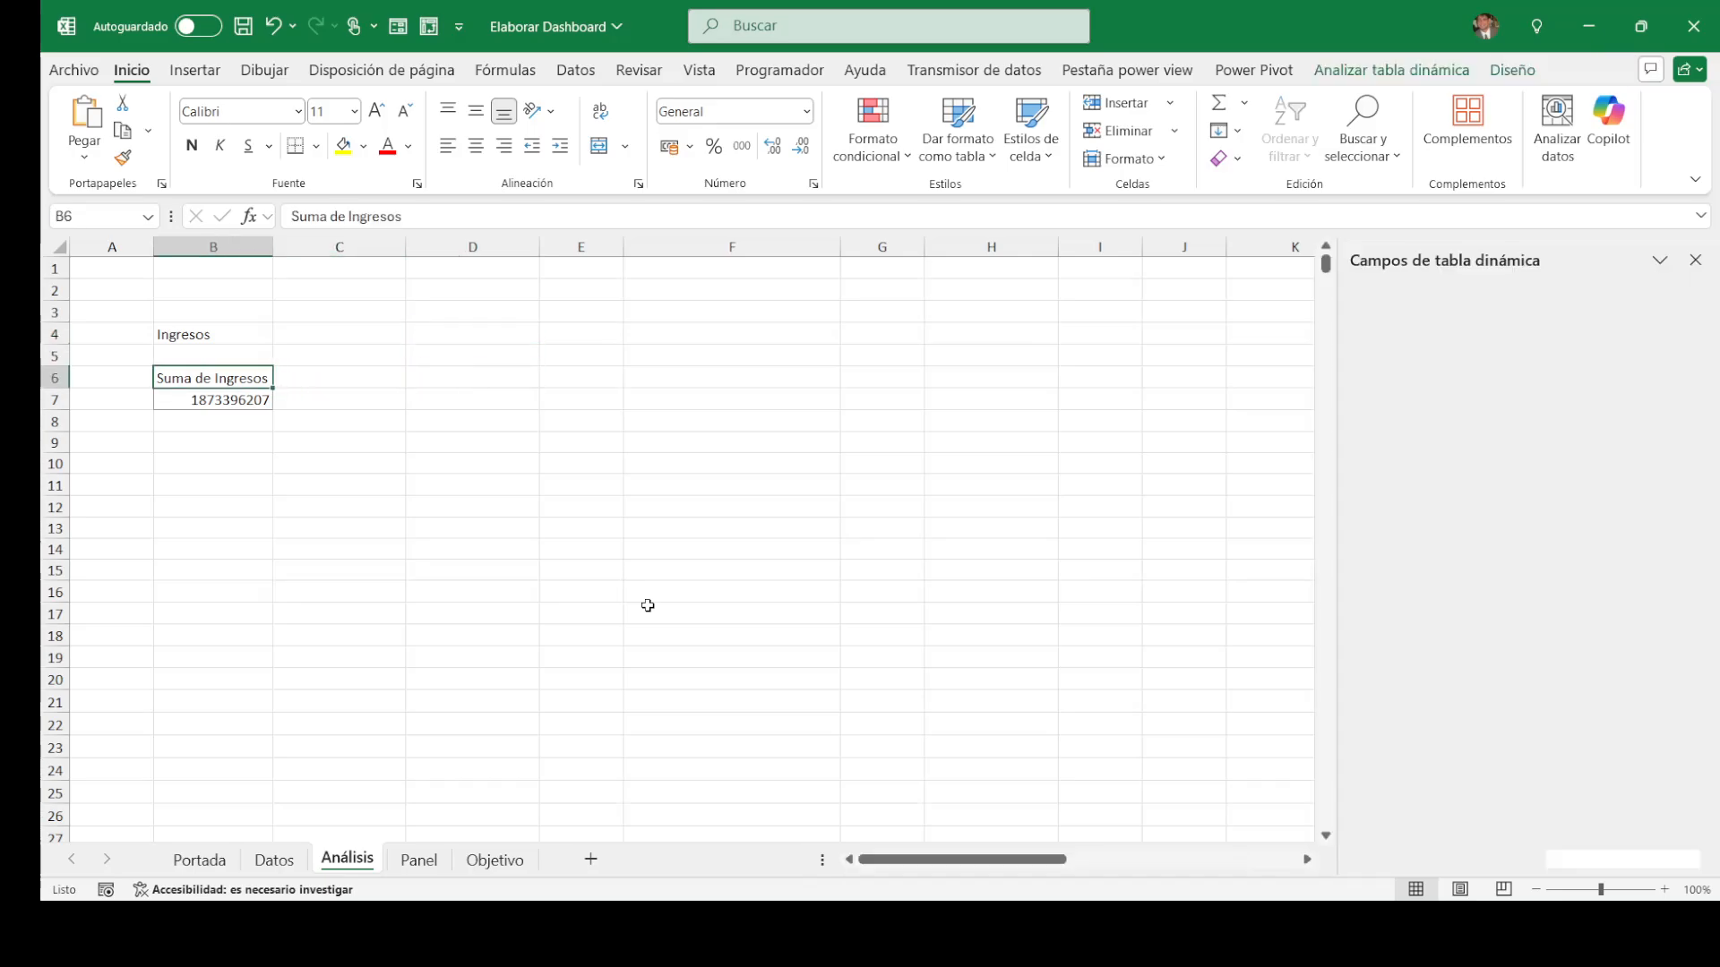
key(Left)
key(Right)
key(shift+Down)
key(ctrl+c)
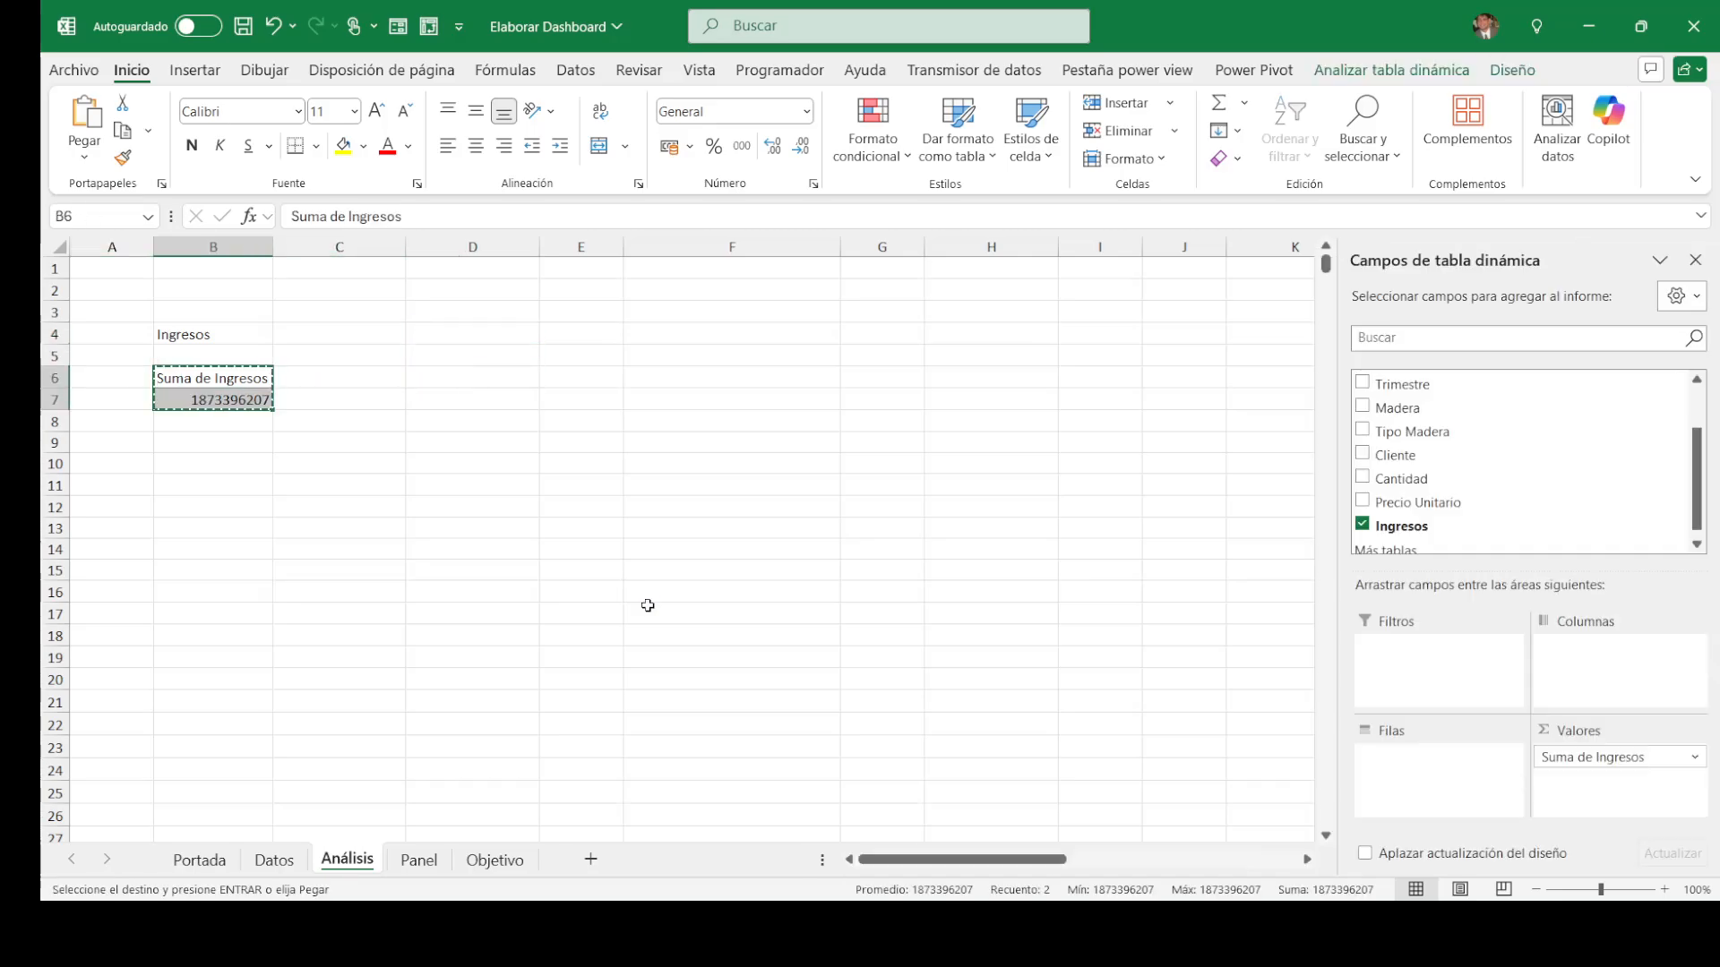
key(Right)
key(Right)
key(ctrl+v)
Step: Check the indicator list on the Portada sheet and enter the label "Cantidad de madera" in cell D4 of the Análisis sheet
key(Up)
key(Up)
key(Up)
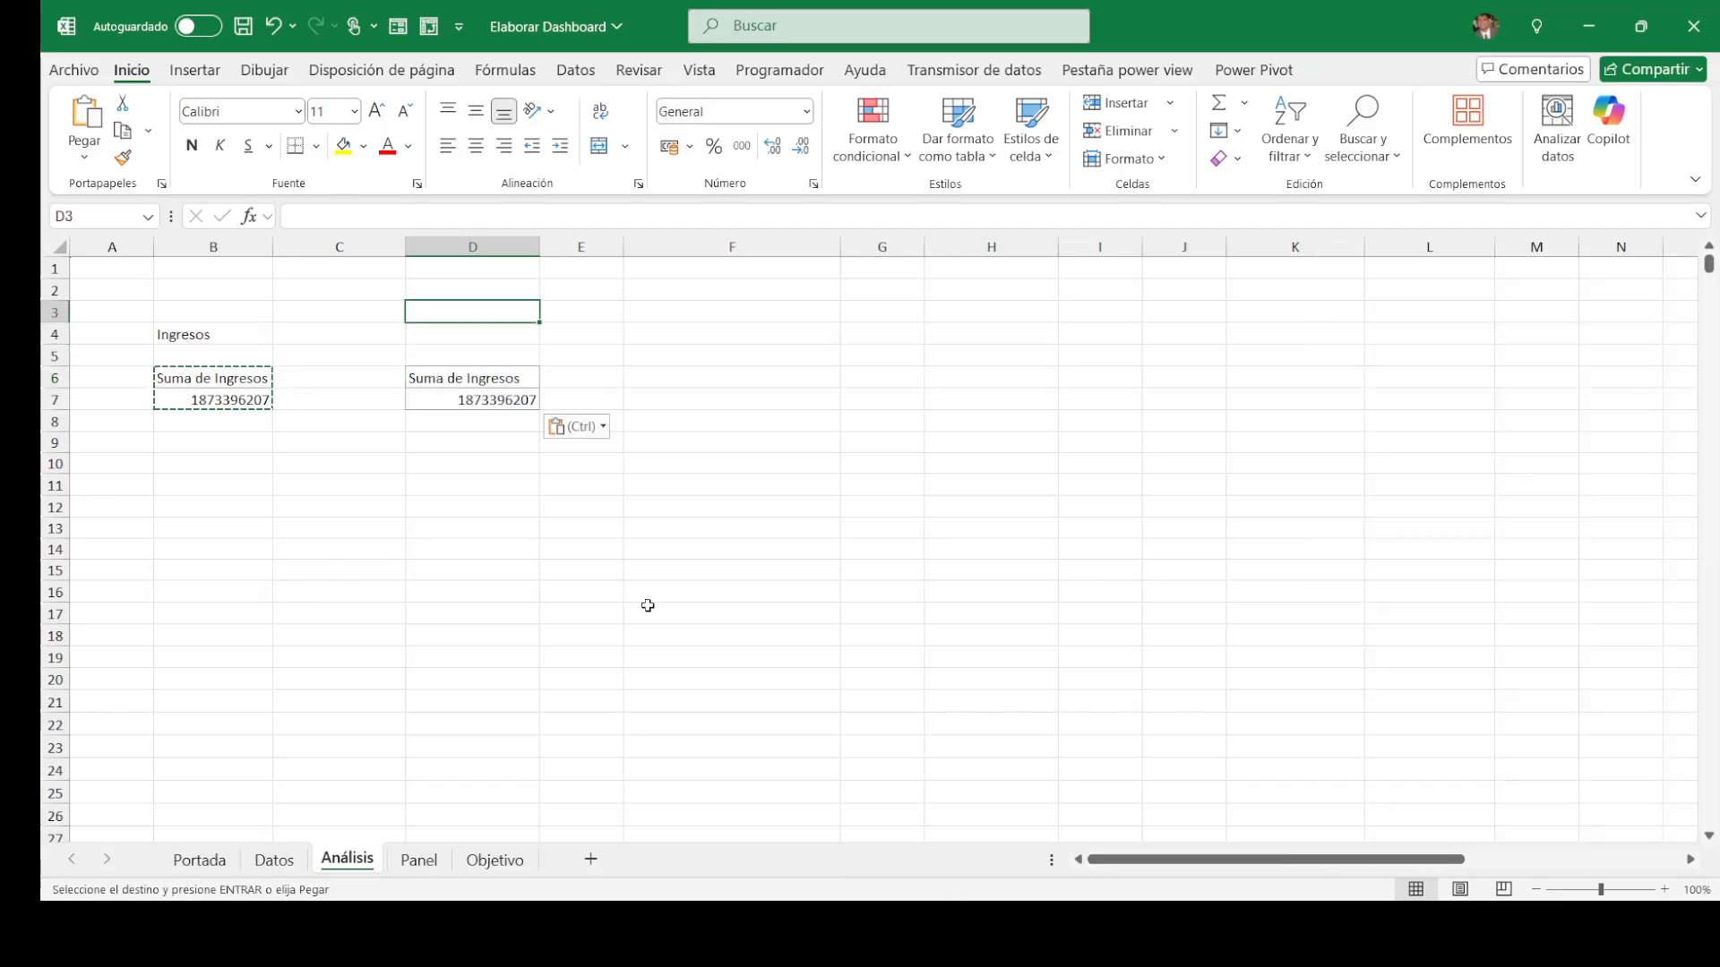
key(Down)
key(ctrl+Home)
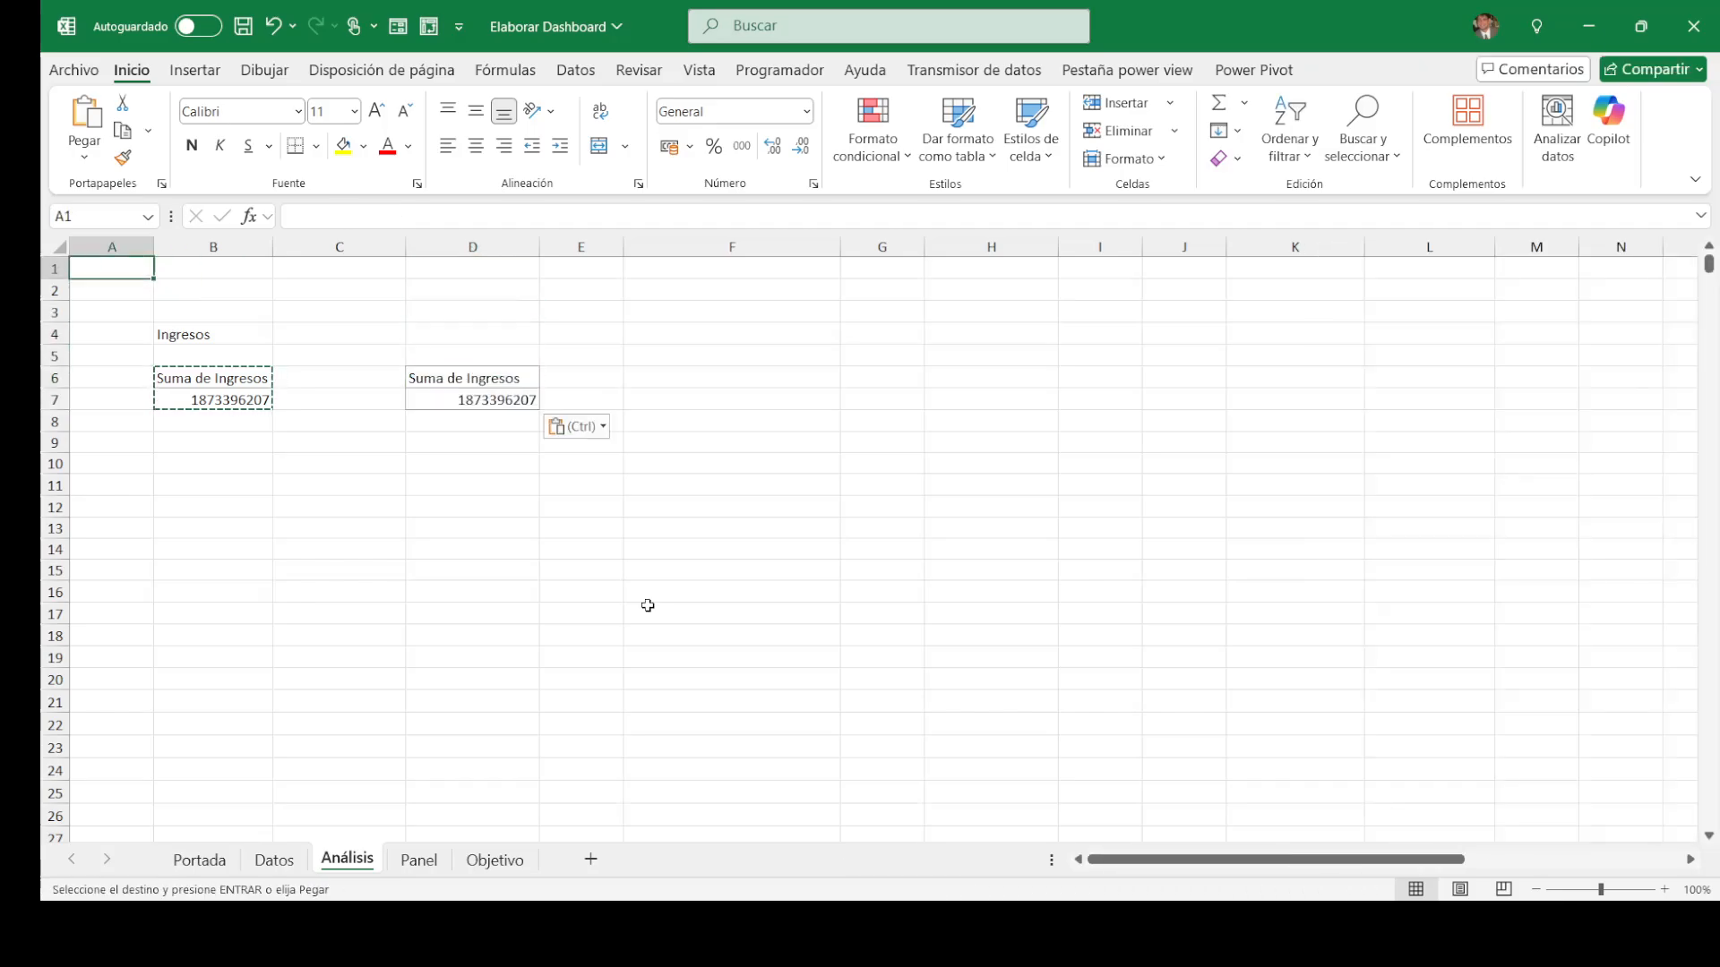
key(ctrl+Page_Up)
key(ctrl+Page_Up)
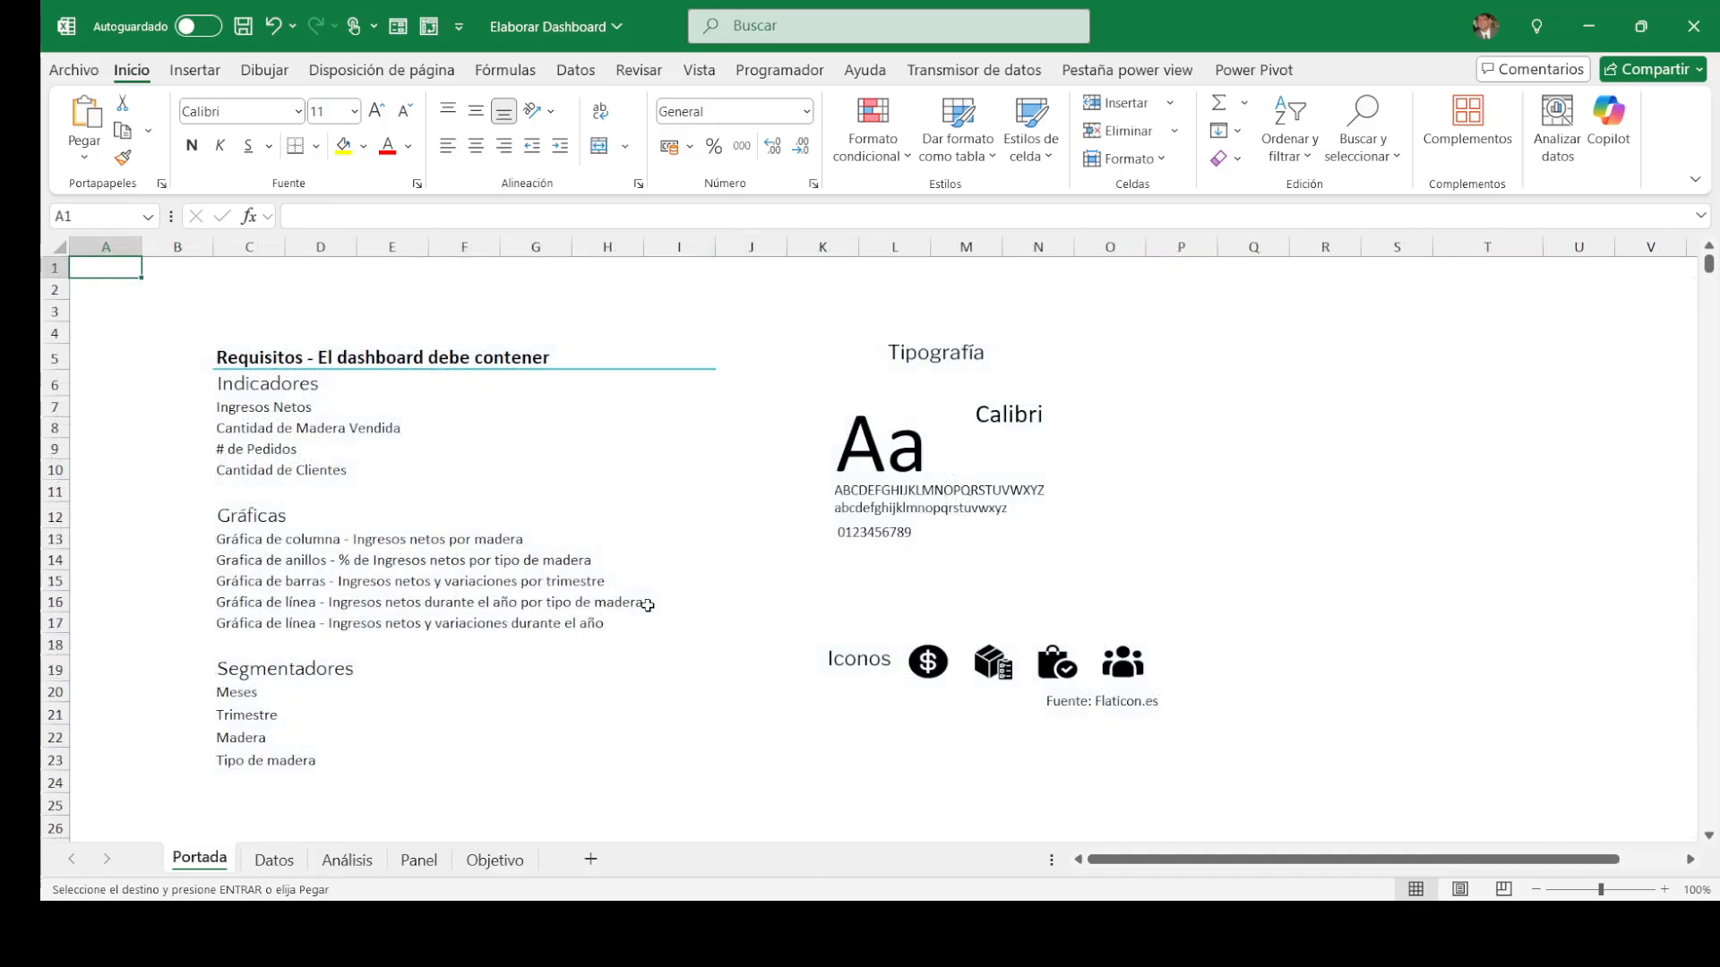
key(ctrl+Page_Down)
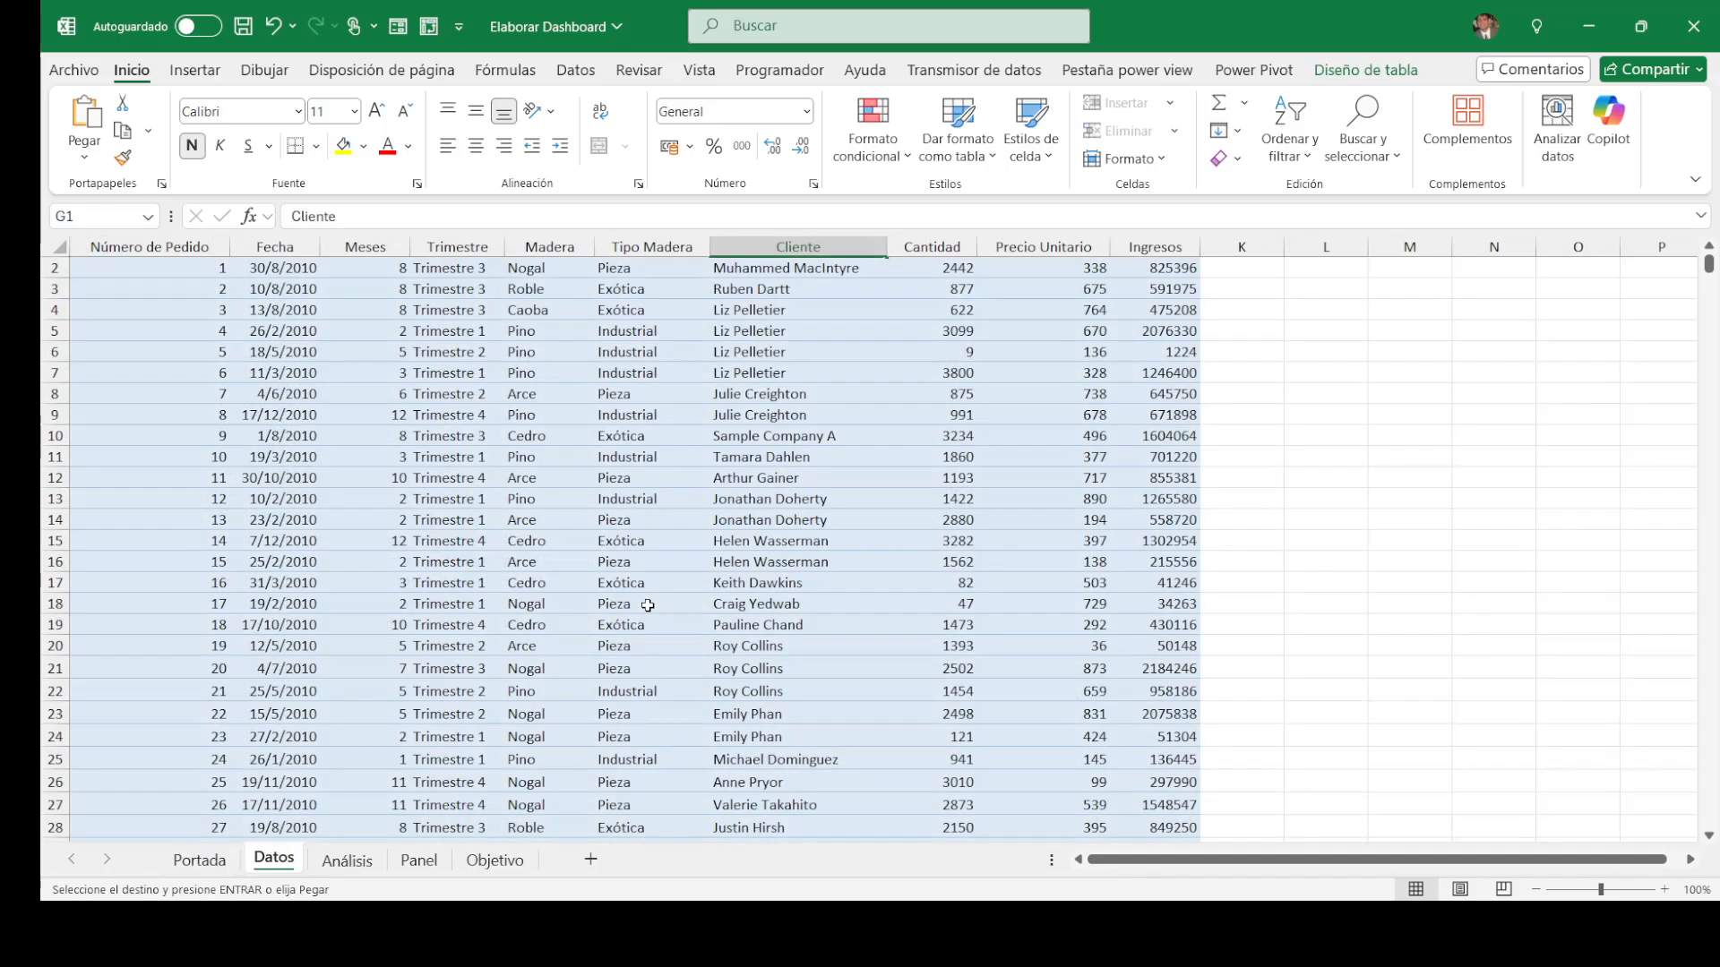
key(ctrl+Page_Down)
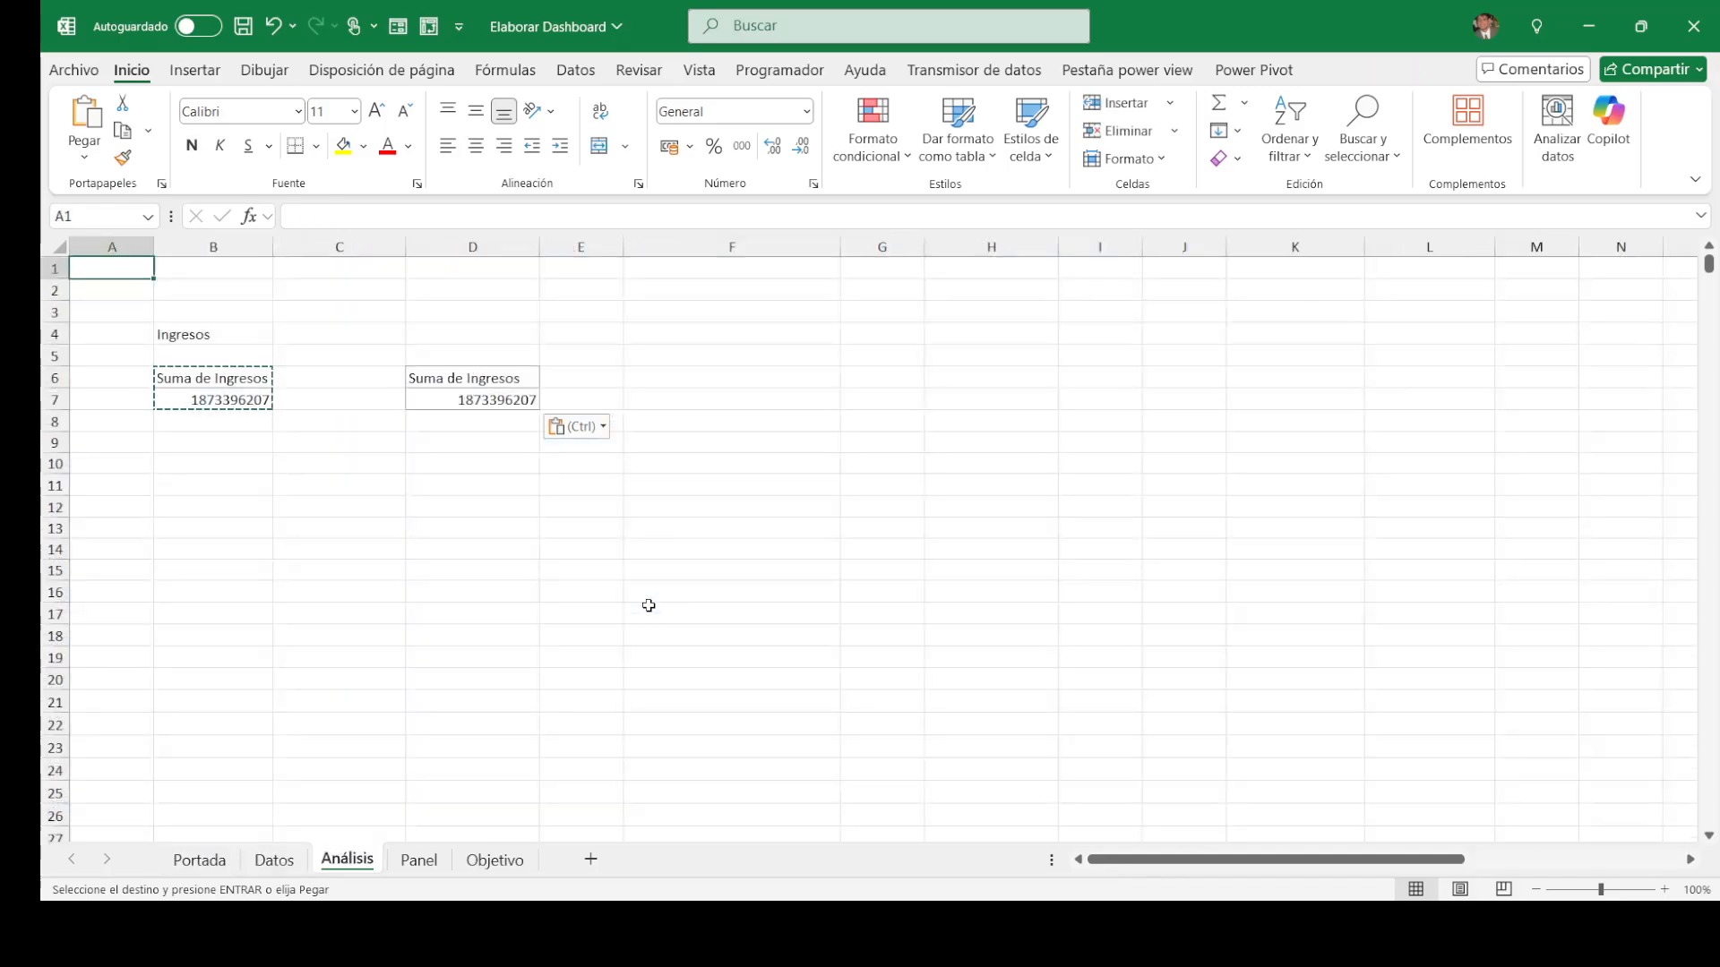
click(488, 329)
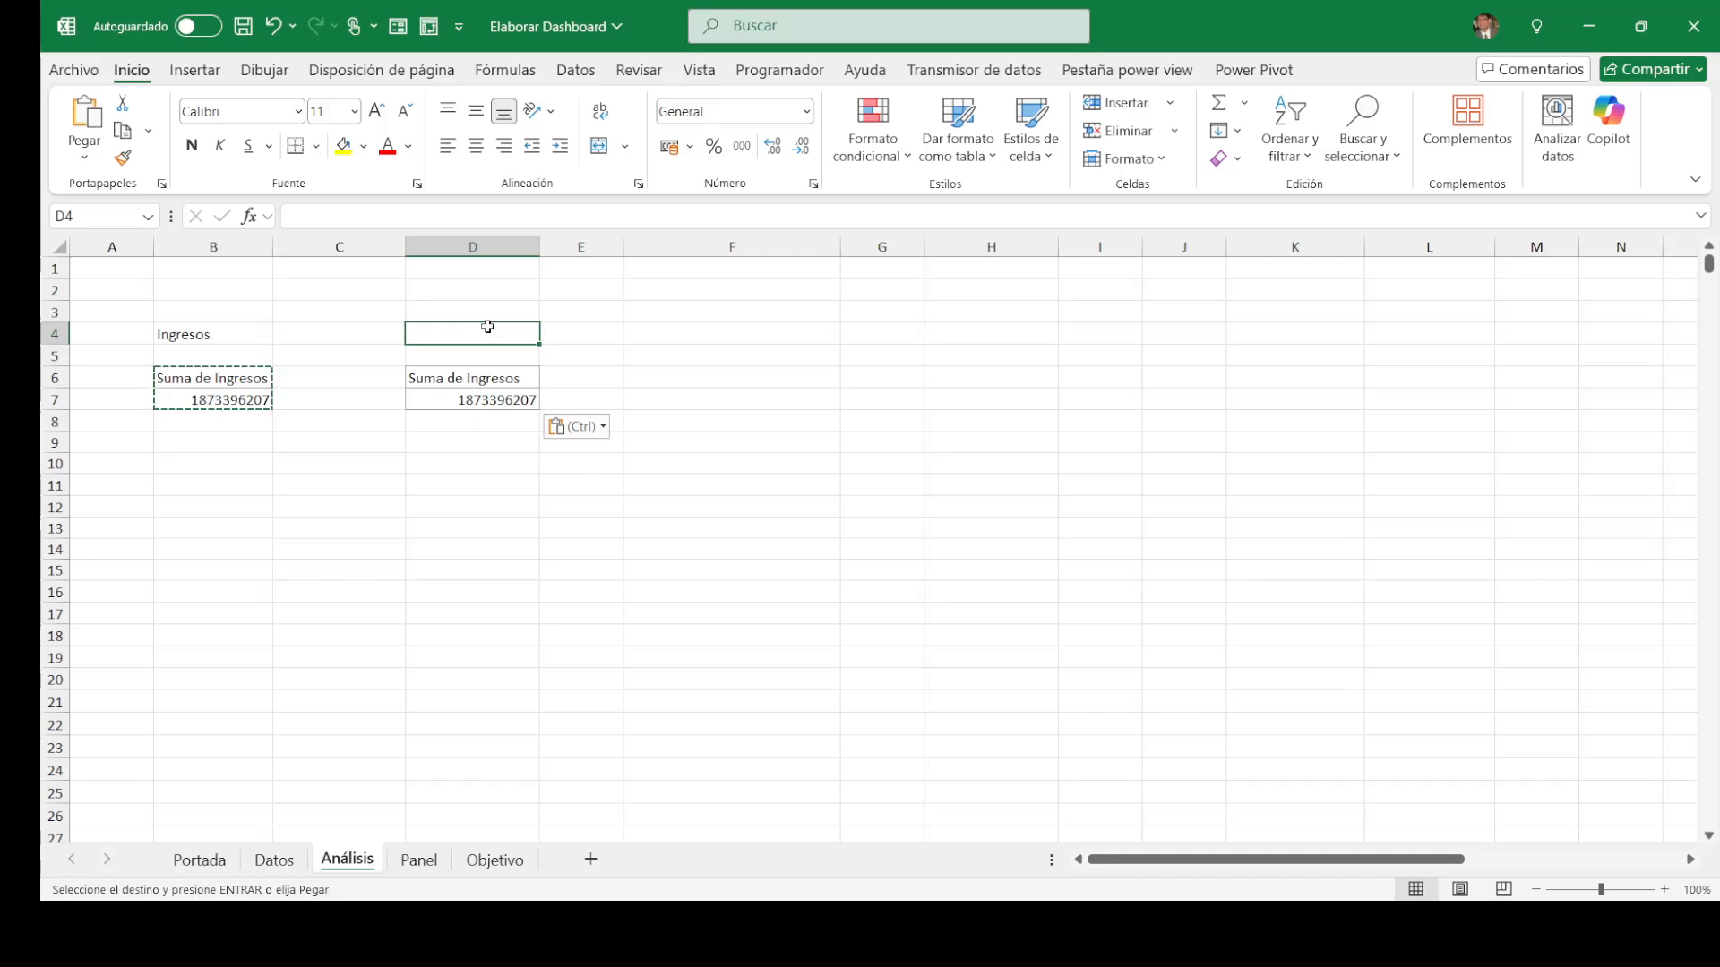
text(Ca)
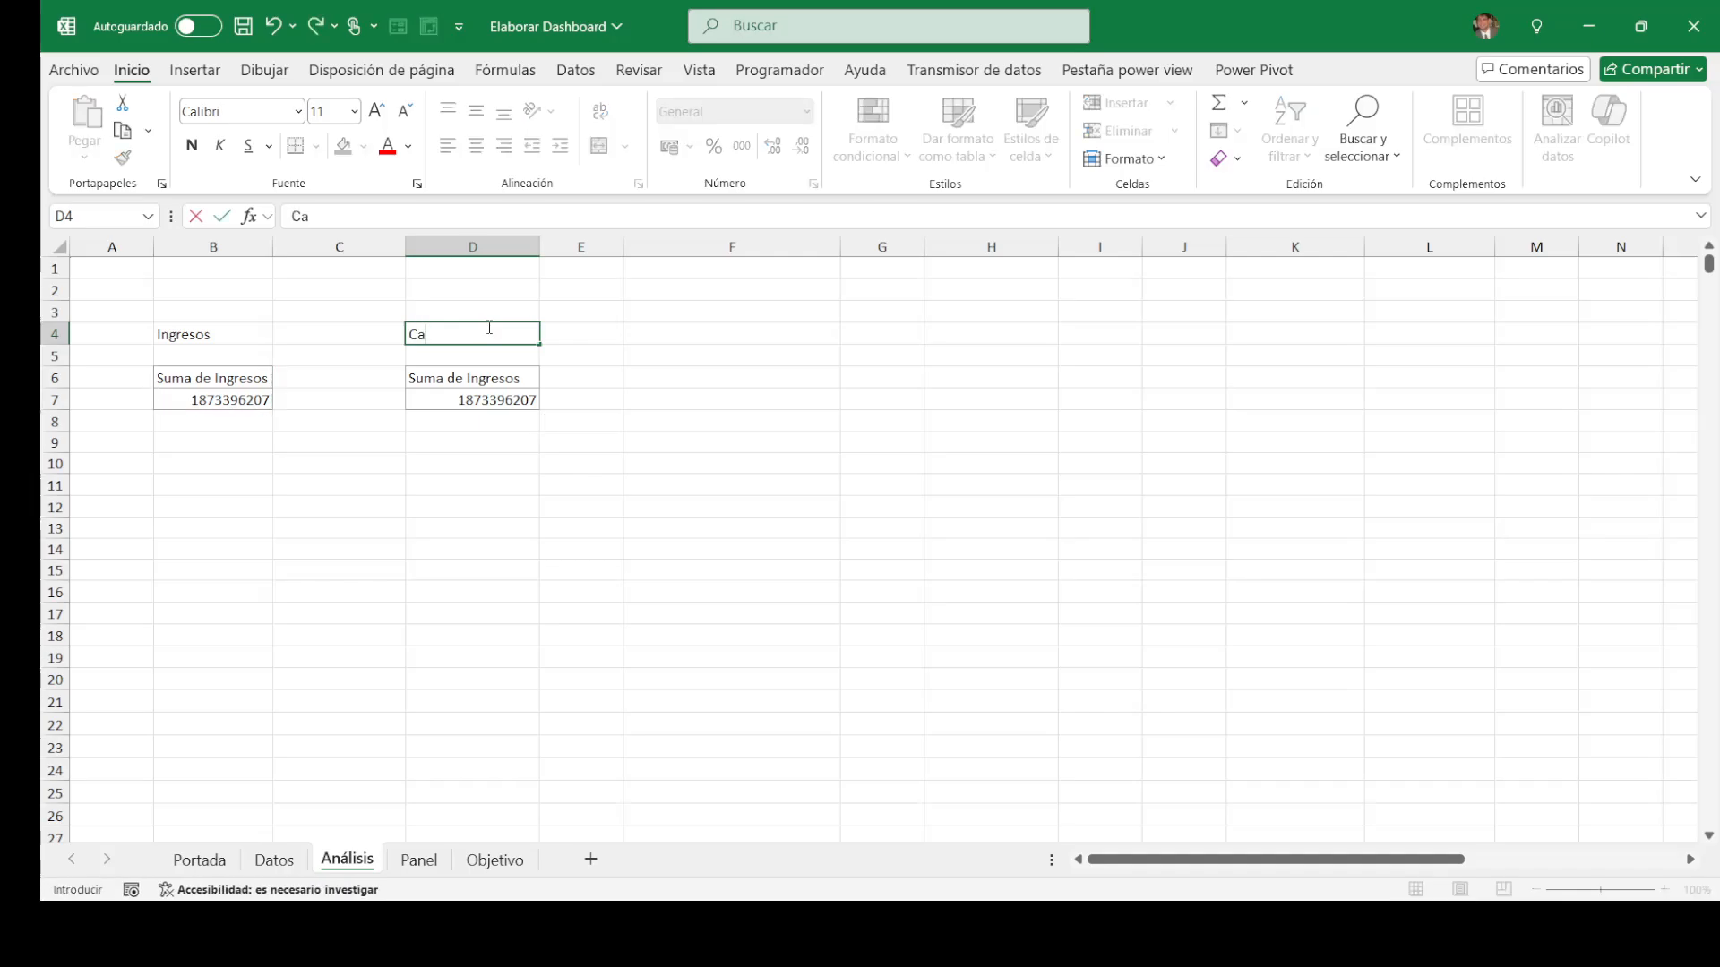
text(ntidad de madera)
key(Tab)
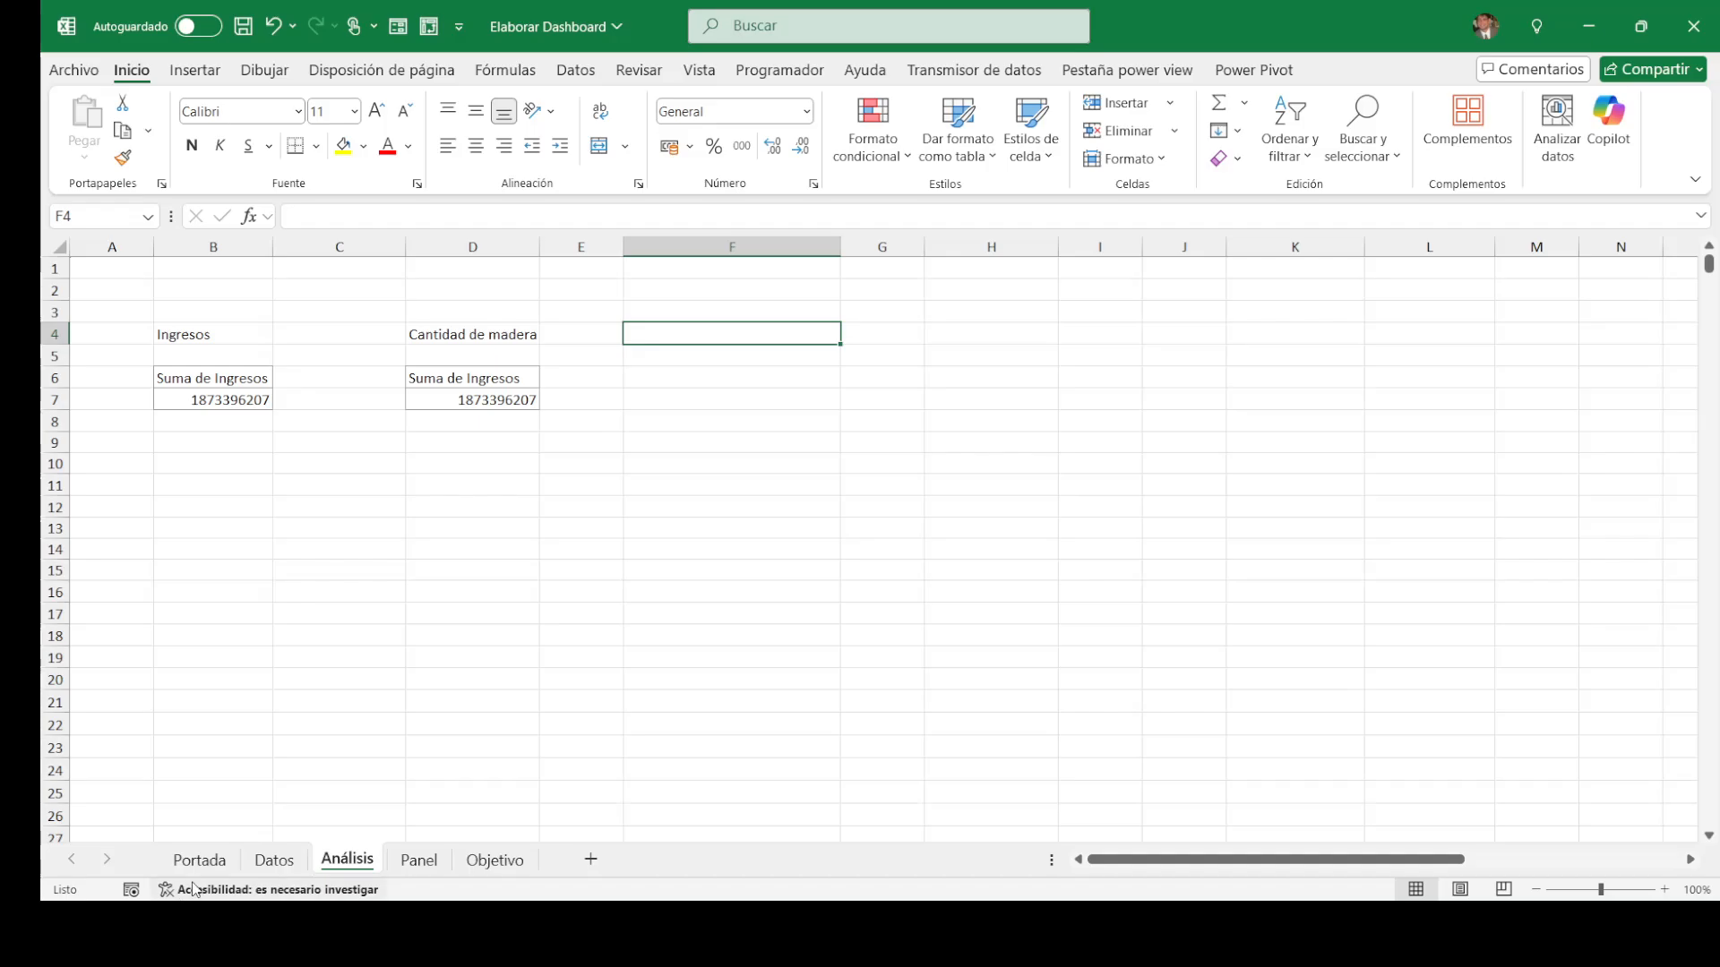
Step: Check the next required indicator on the Portada sheet and enter the label "# de pedidos" in cell F4 of the Análisis sheet
click(221, 867)
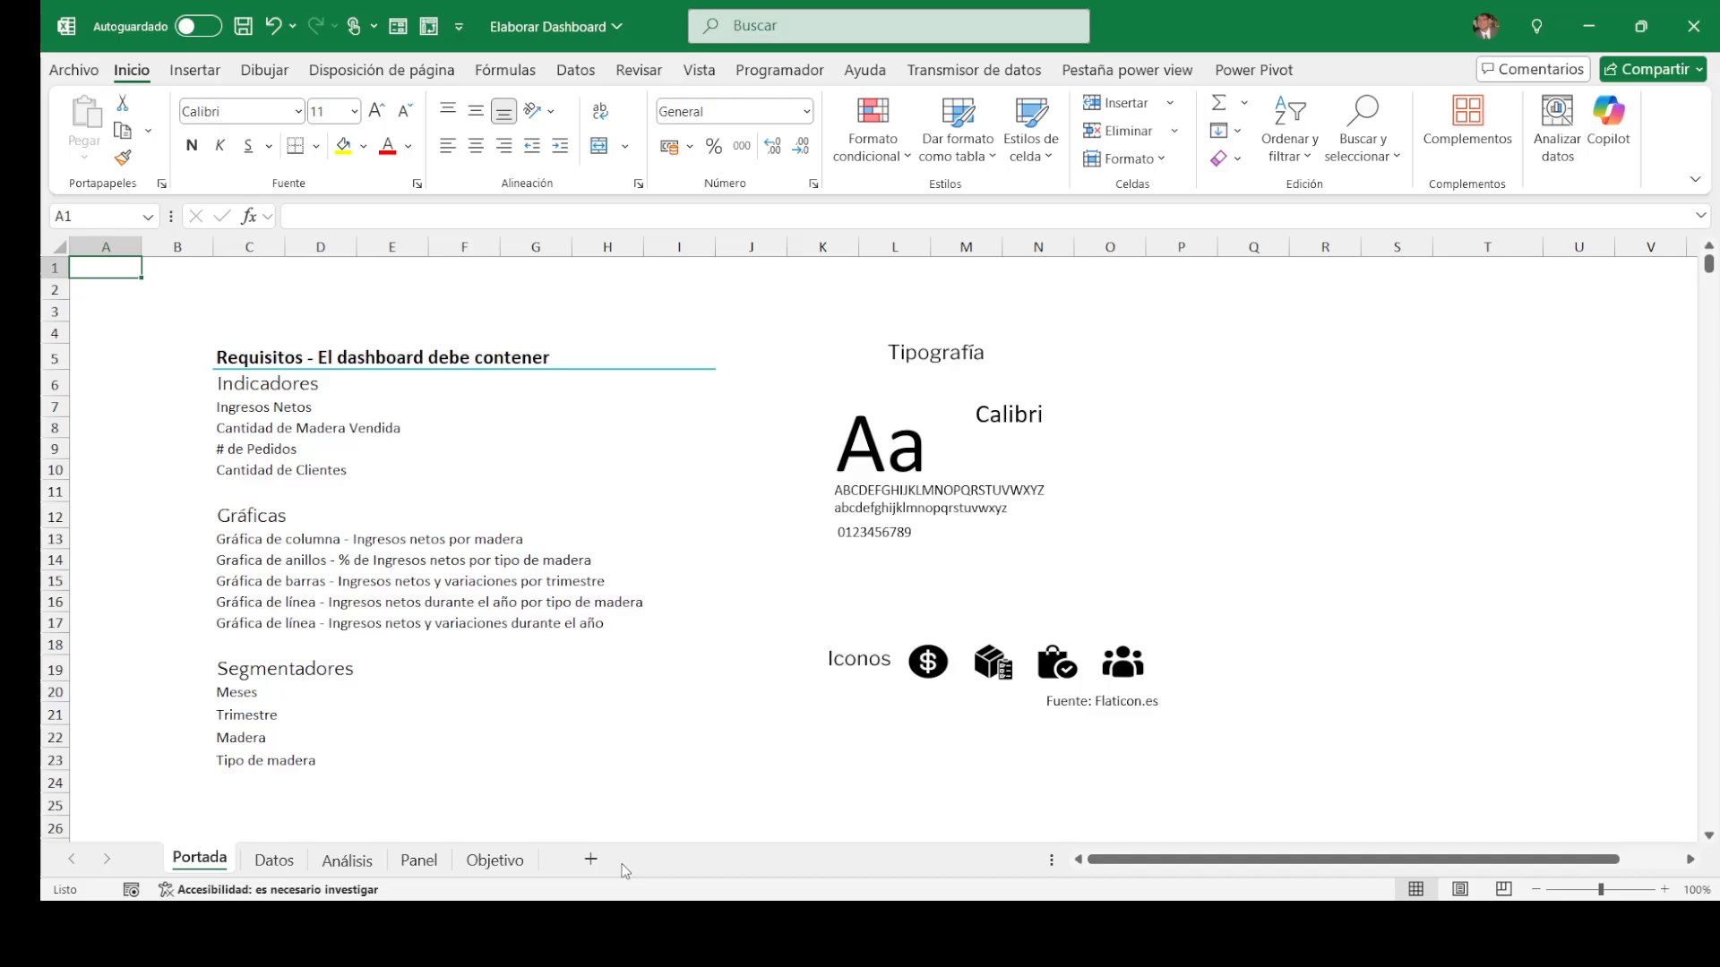
click(351, 864)
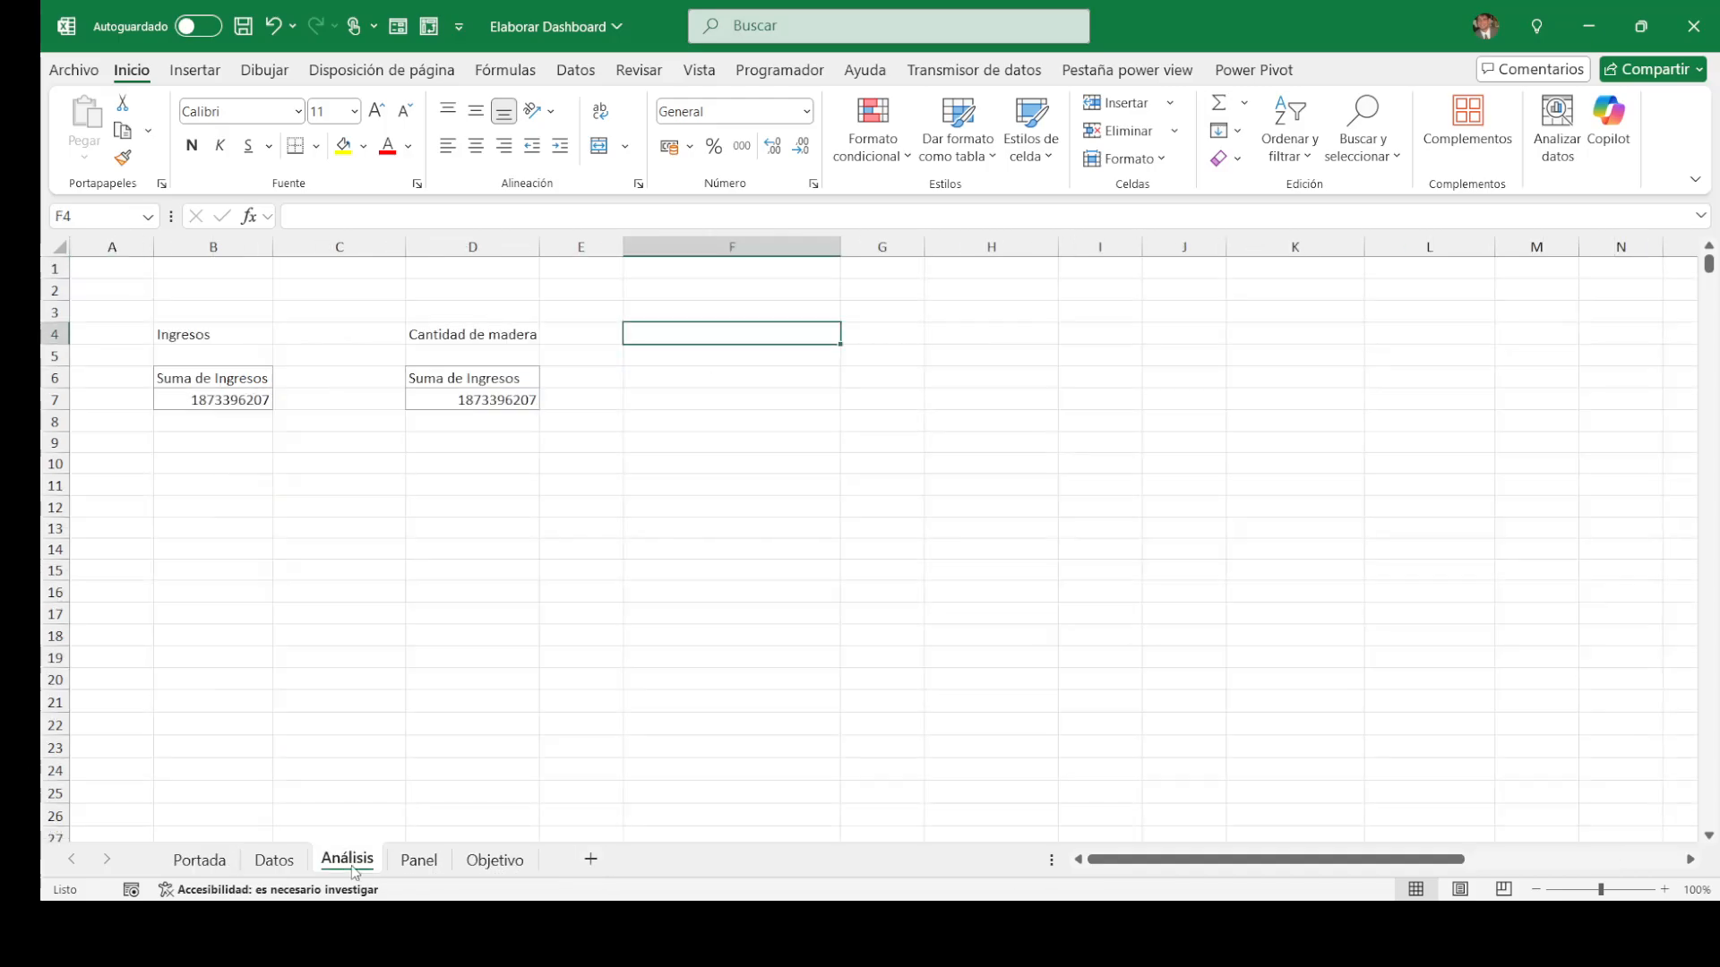
text(&&)
key(BackSpace)
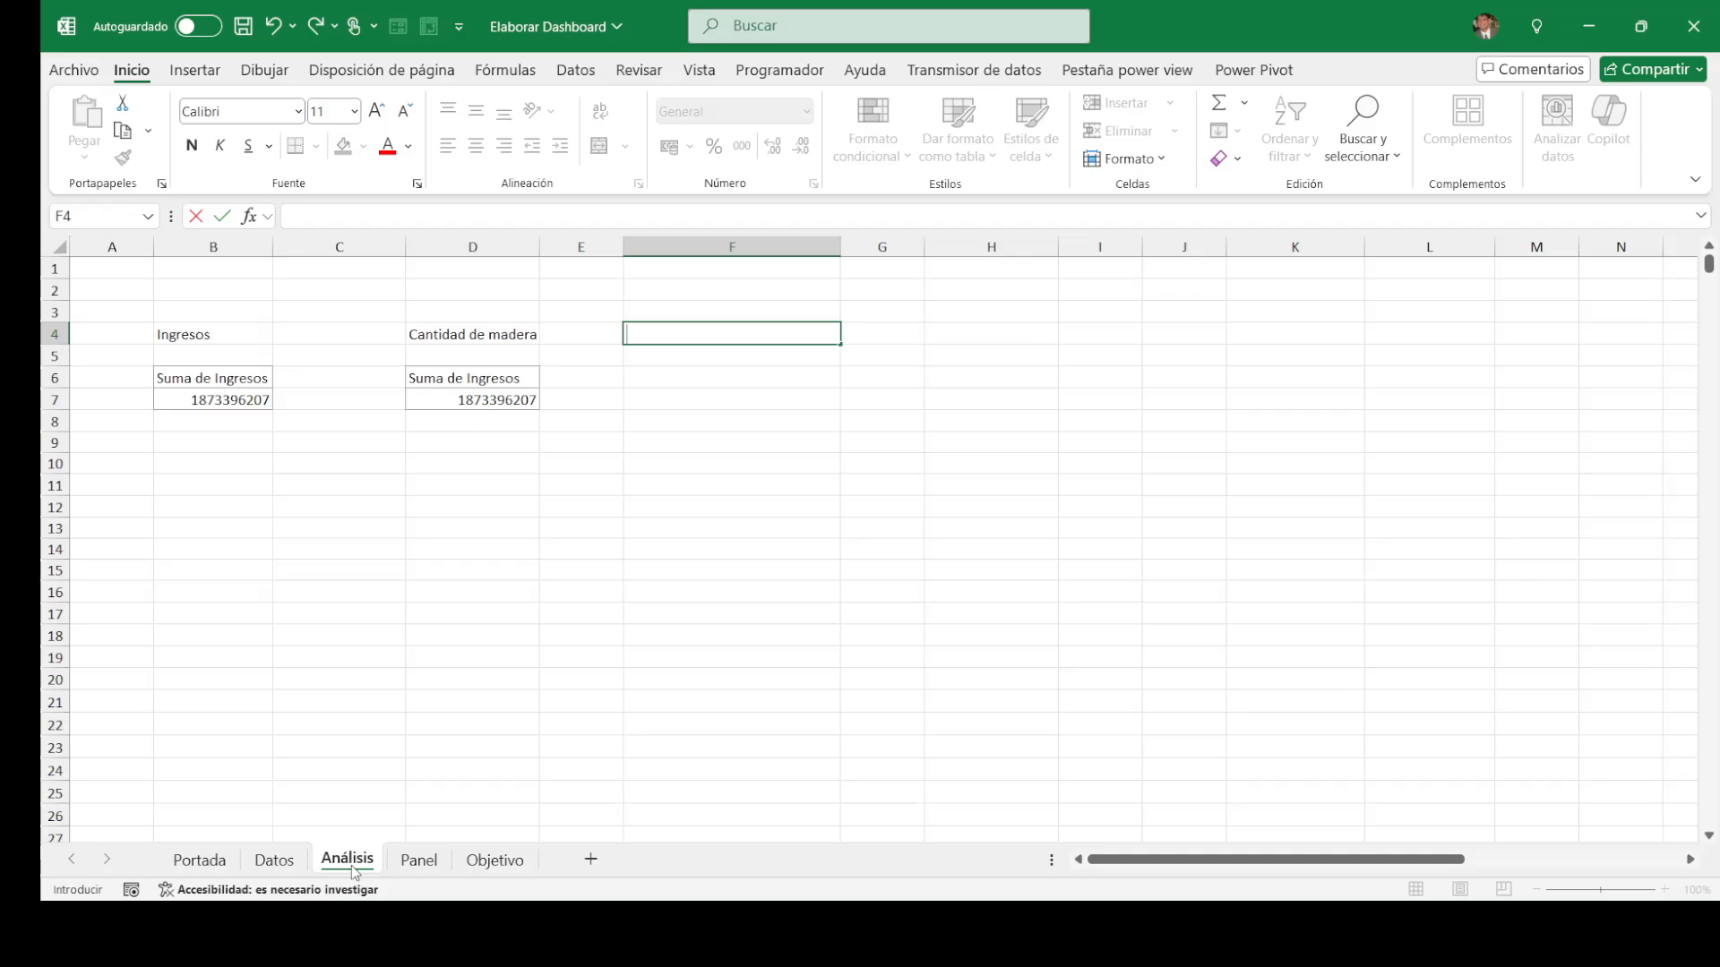
text(# de pedidos)
key(Return)
Step: Copy the pivot table from D6:D7 and paste it at cell F6, below the "# de pedidos" label
key(Return)
key(Left)
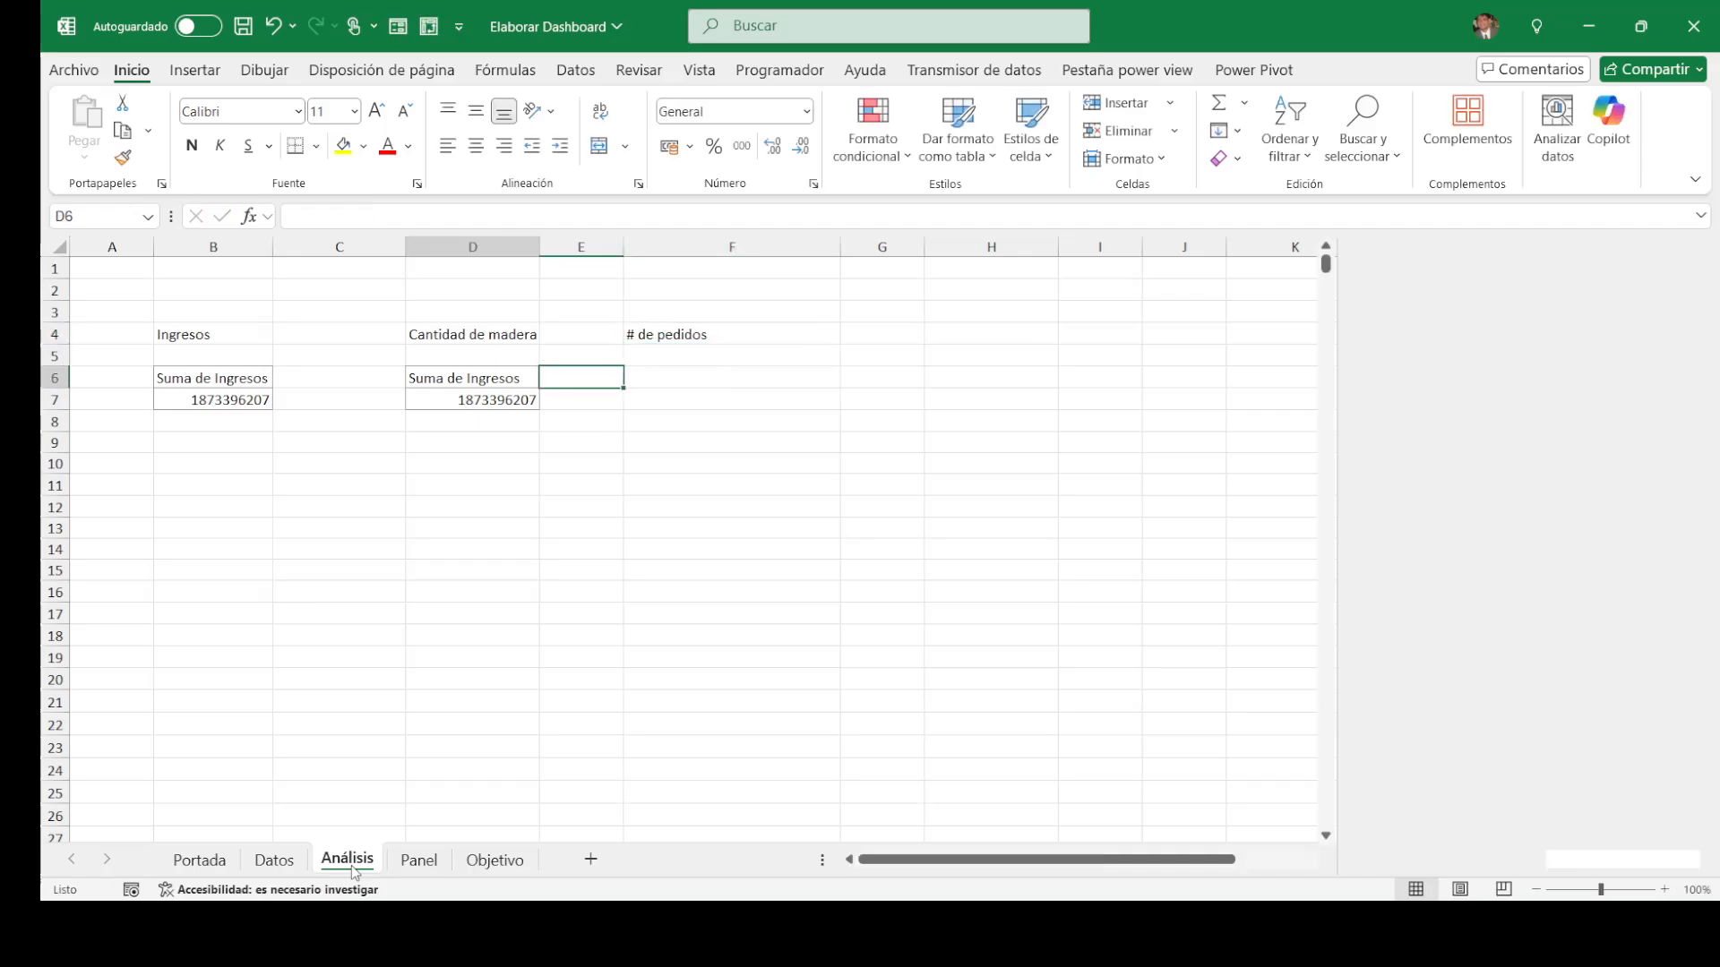
key(Left)
key(shift+Down)
key(ctrl+c)
key(Right)
key(ctrl+v)
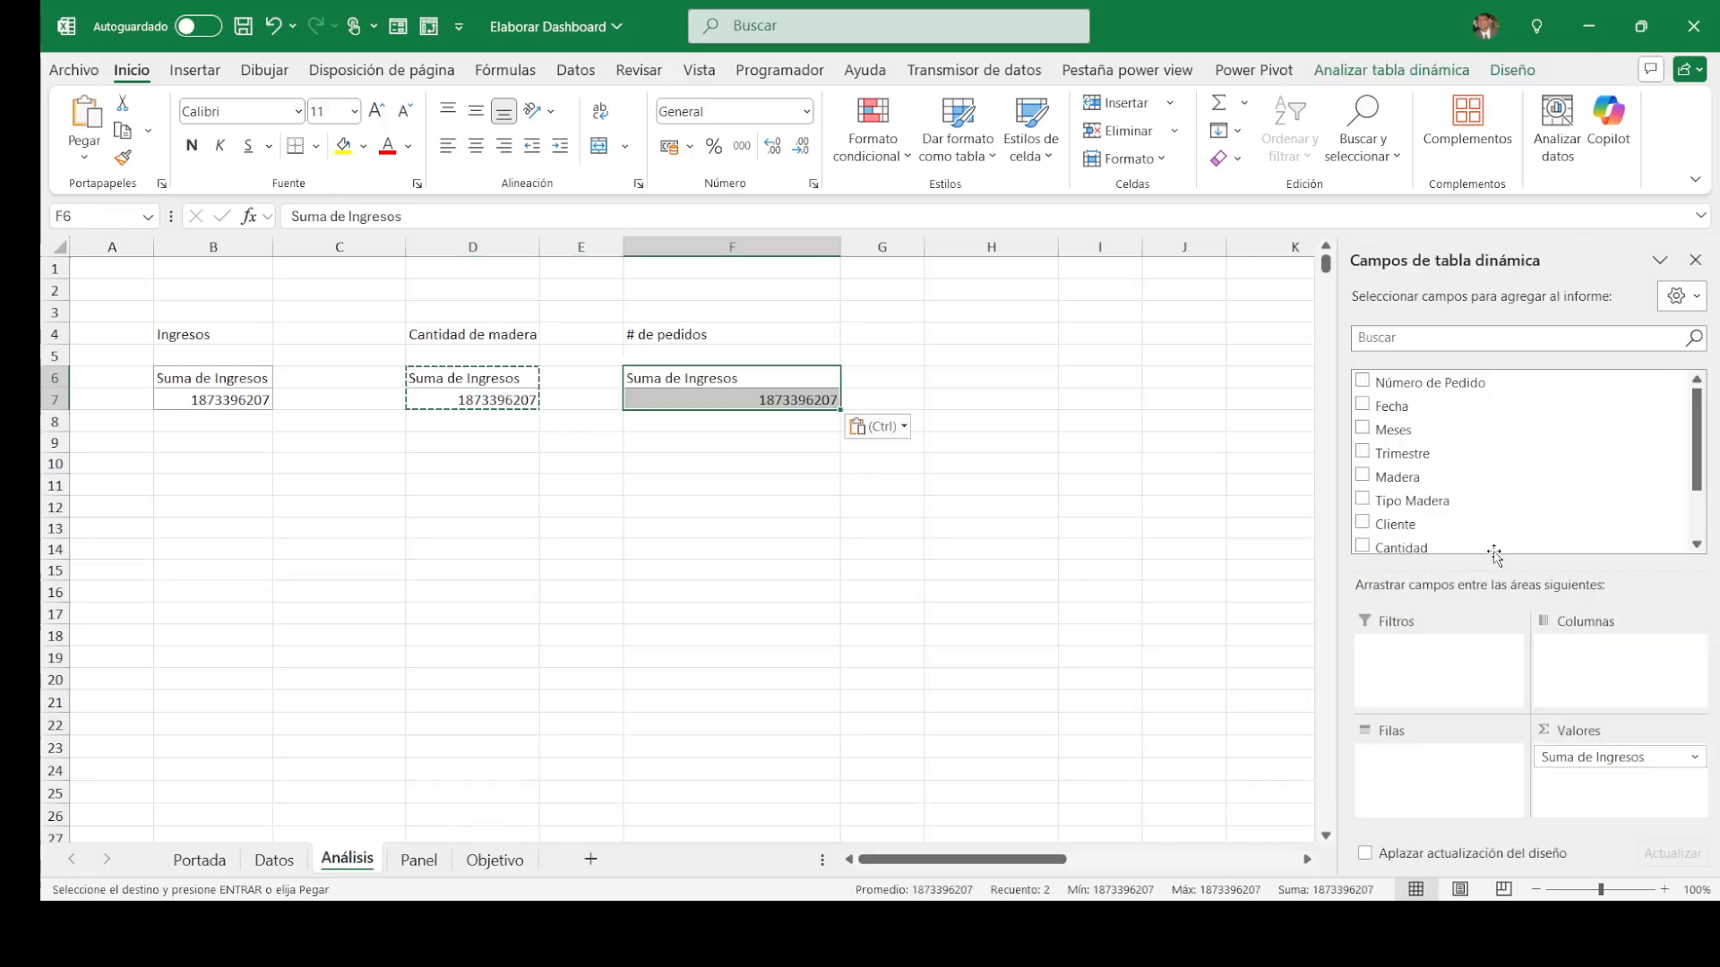
Step: Replace the Ingresos field with Número de Pedido in the values of the pivot table at F6
scroll(1476, 468, down, 1)
scroll(1476, 469, up, 2)
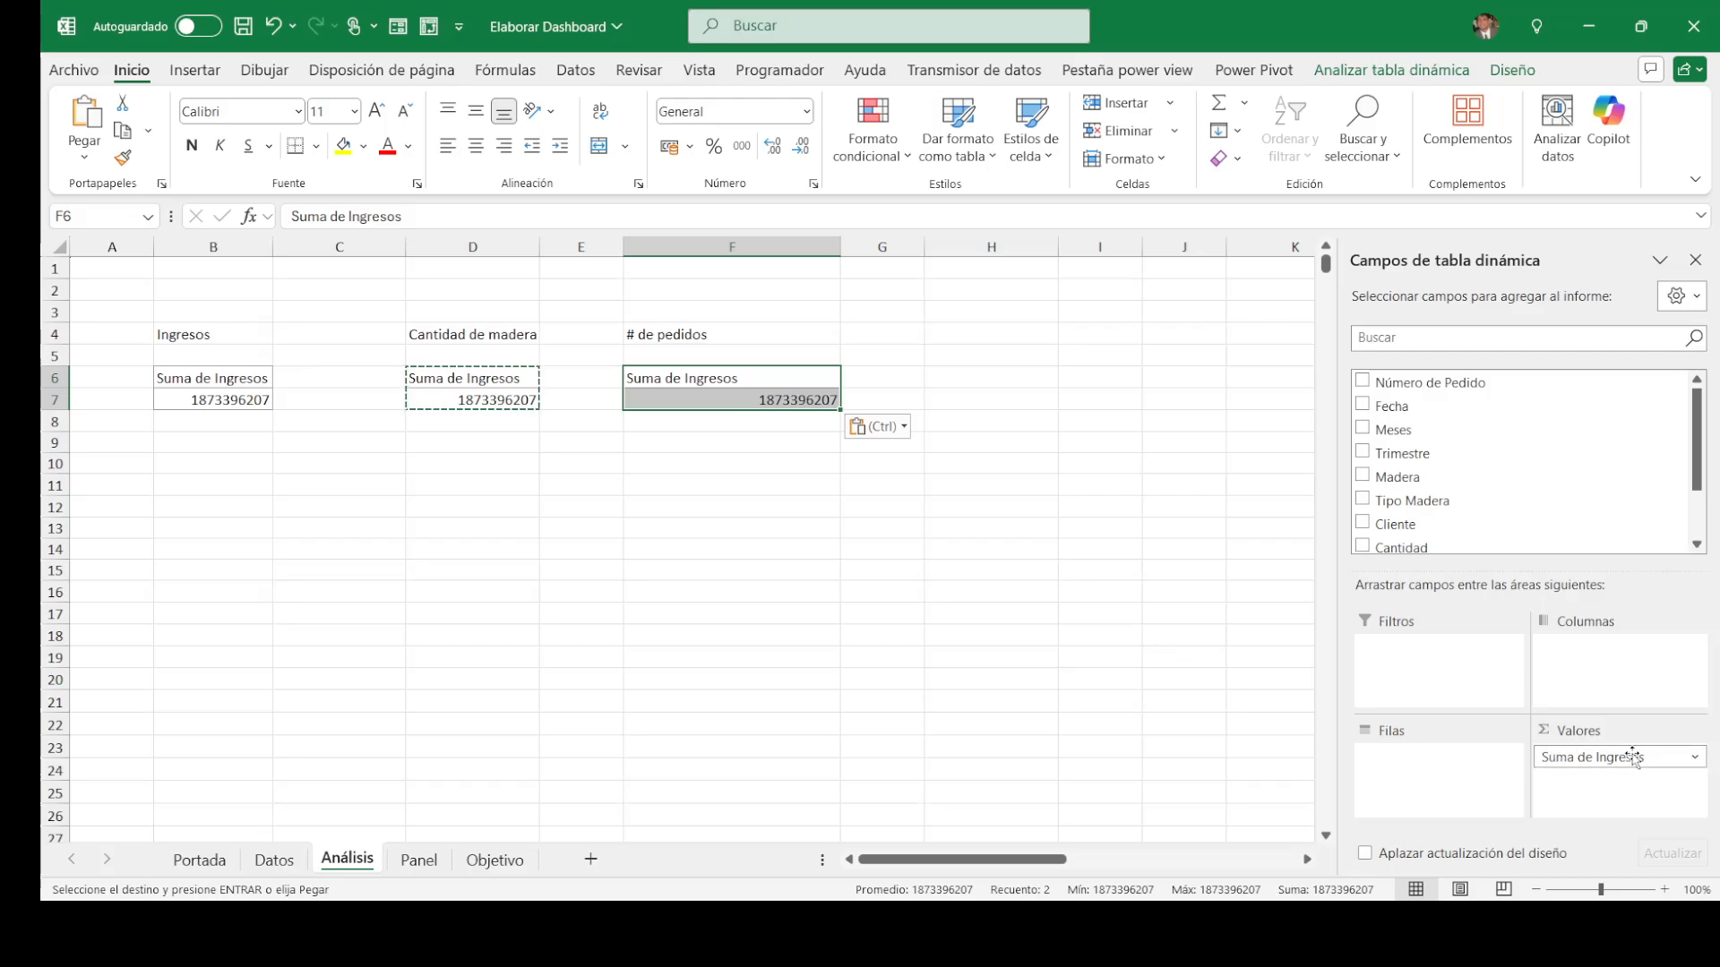
drag(1624, 757, 1579, 508)
scroll(1577, 505, up, 1)
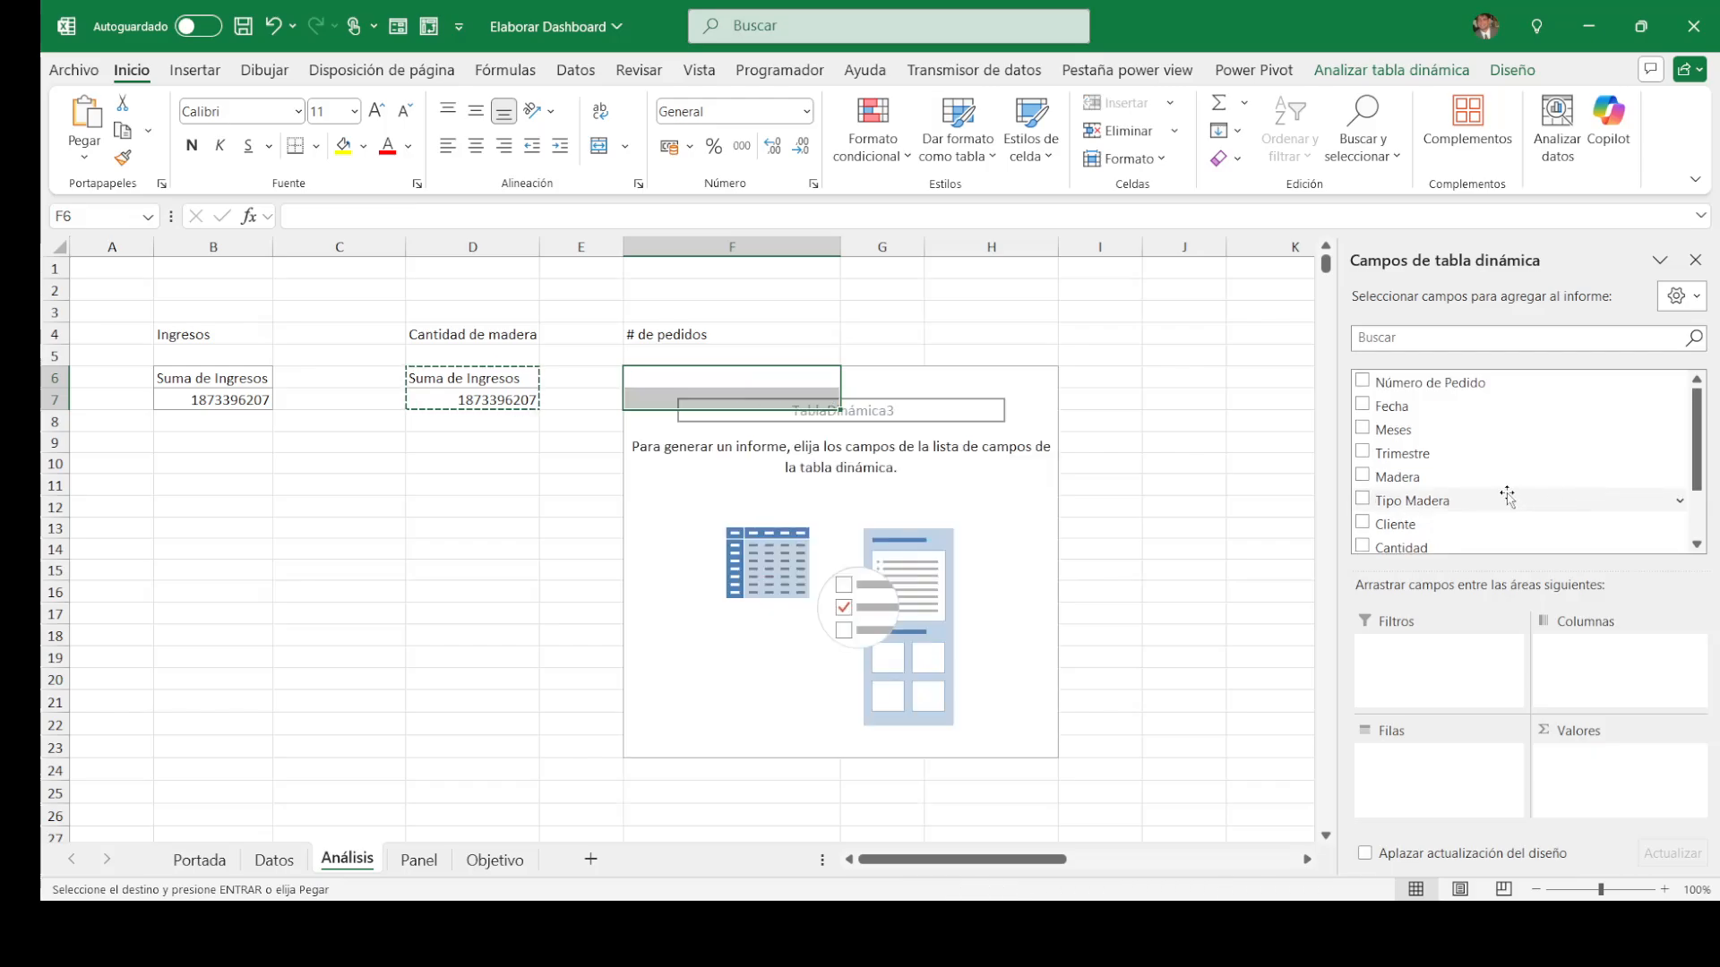
drag(1466, 386, 1603, 769)
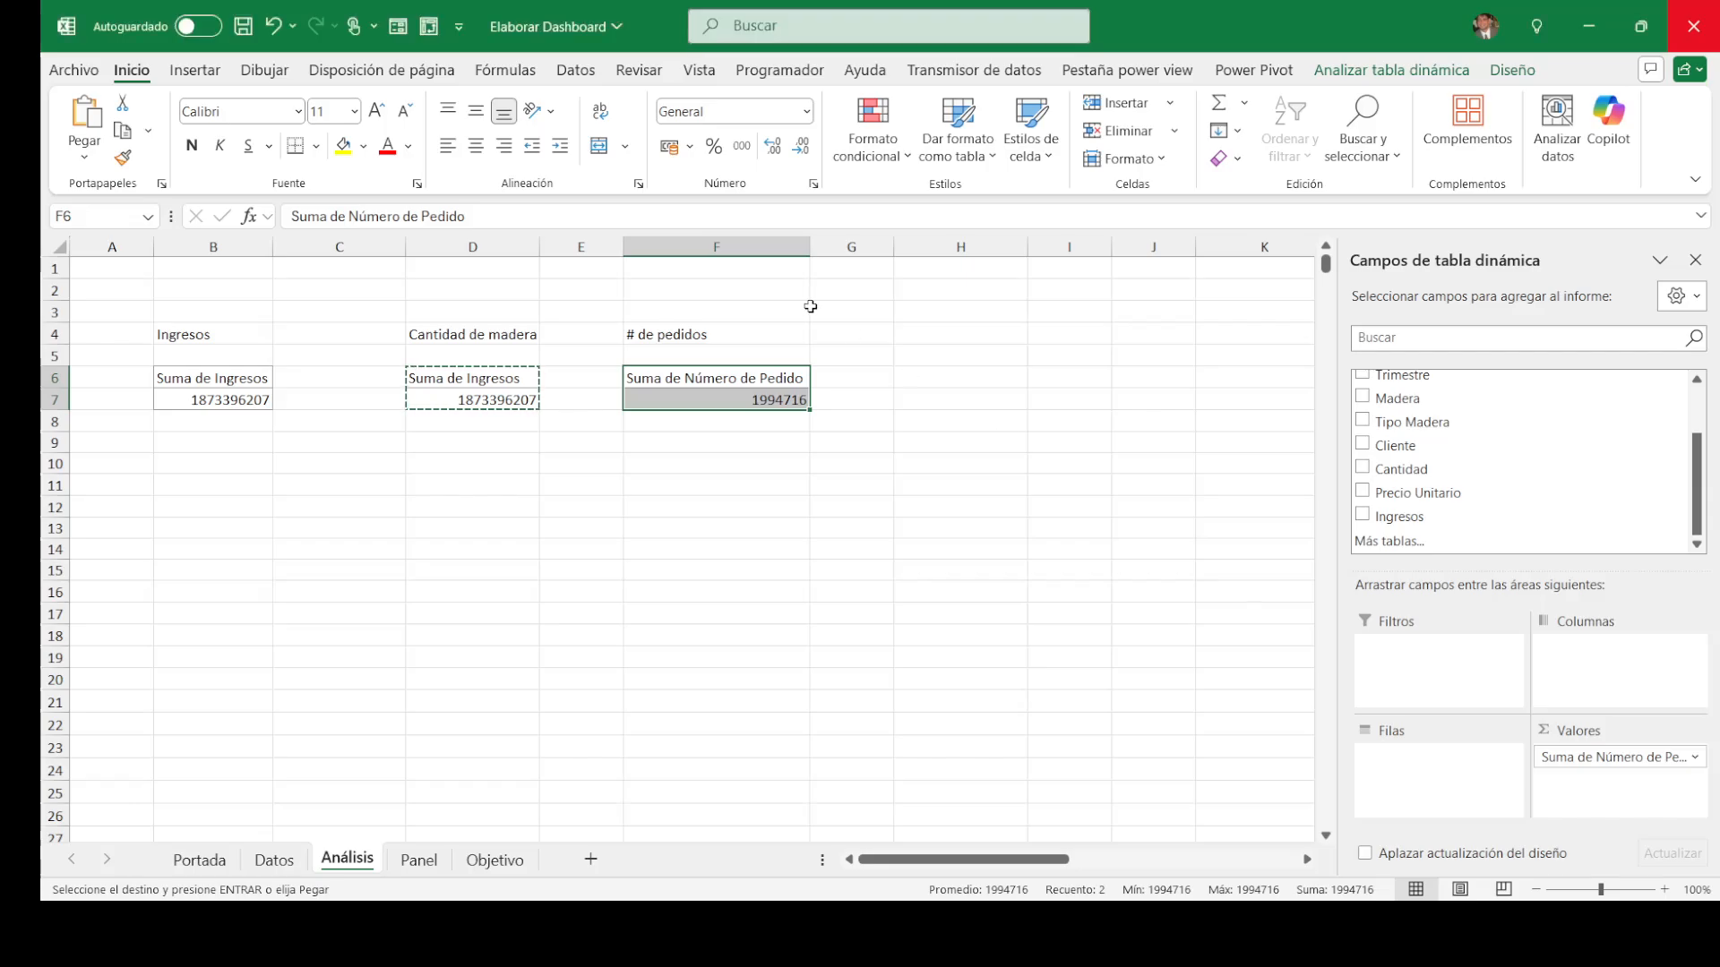
Step: Replace the Ingresos field with Madera in the values of the pivot table at D6
click(466, 405)
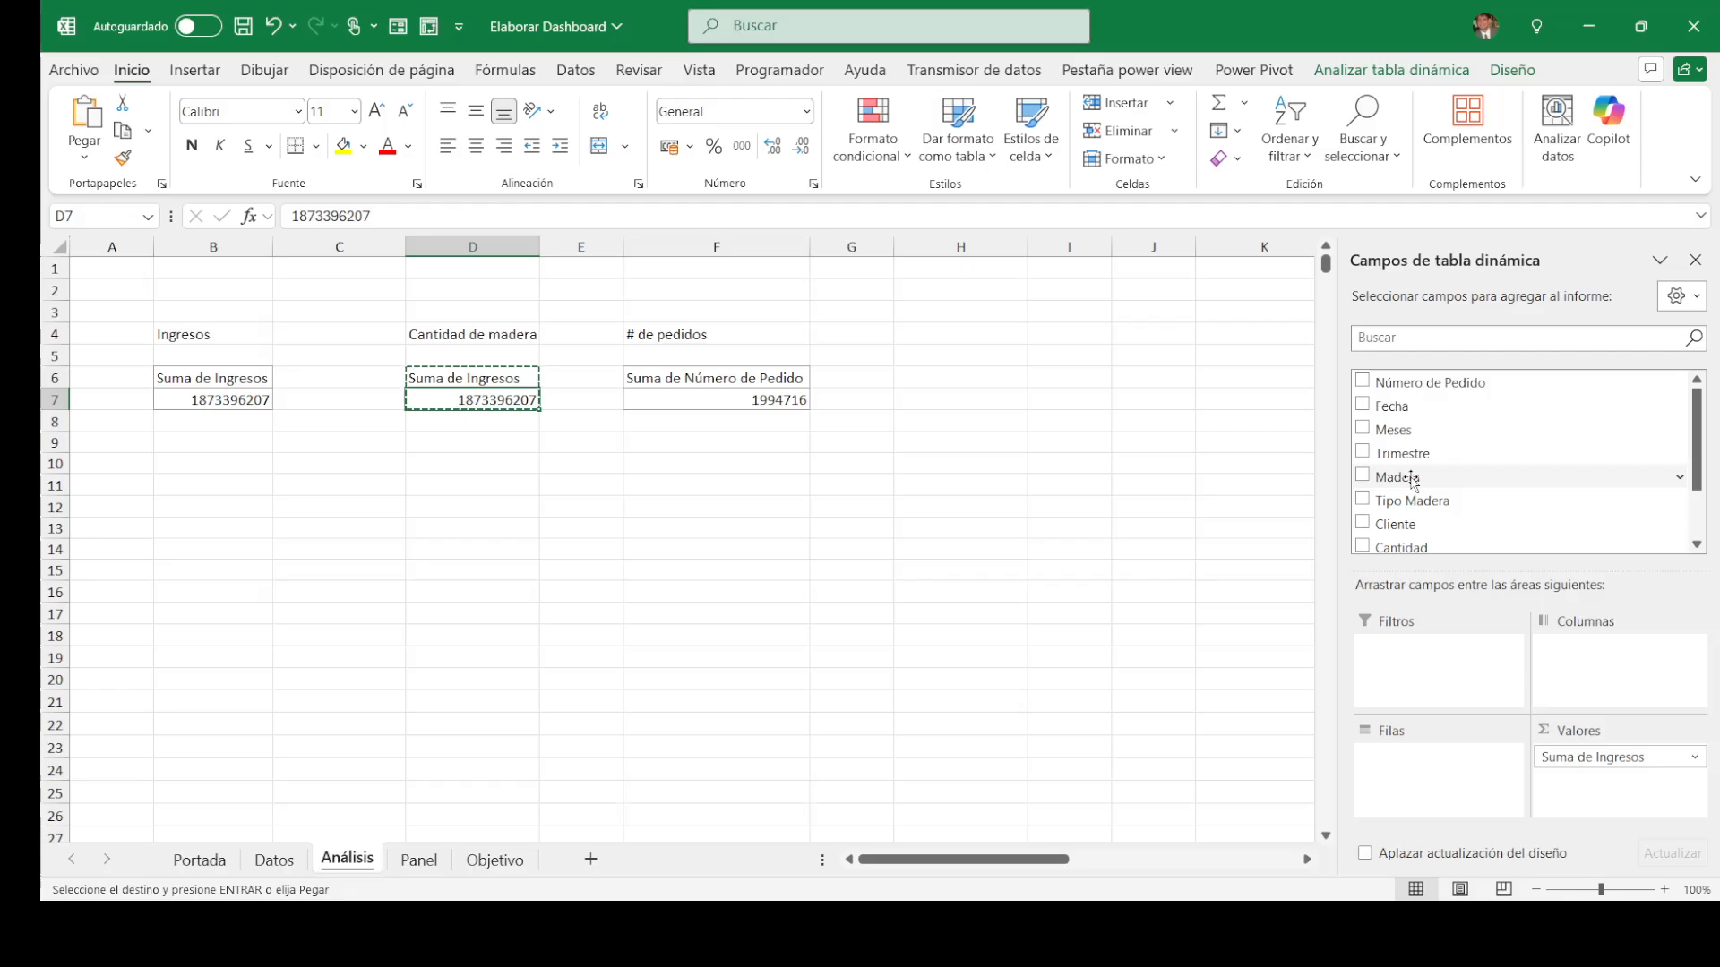
drag(1413, 481, 1530, 475)
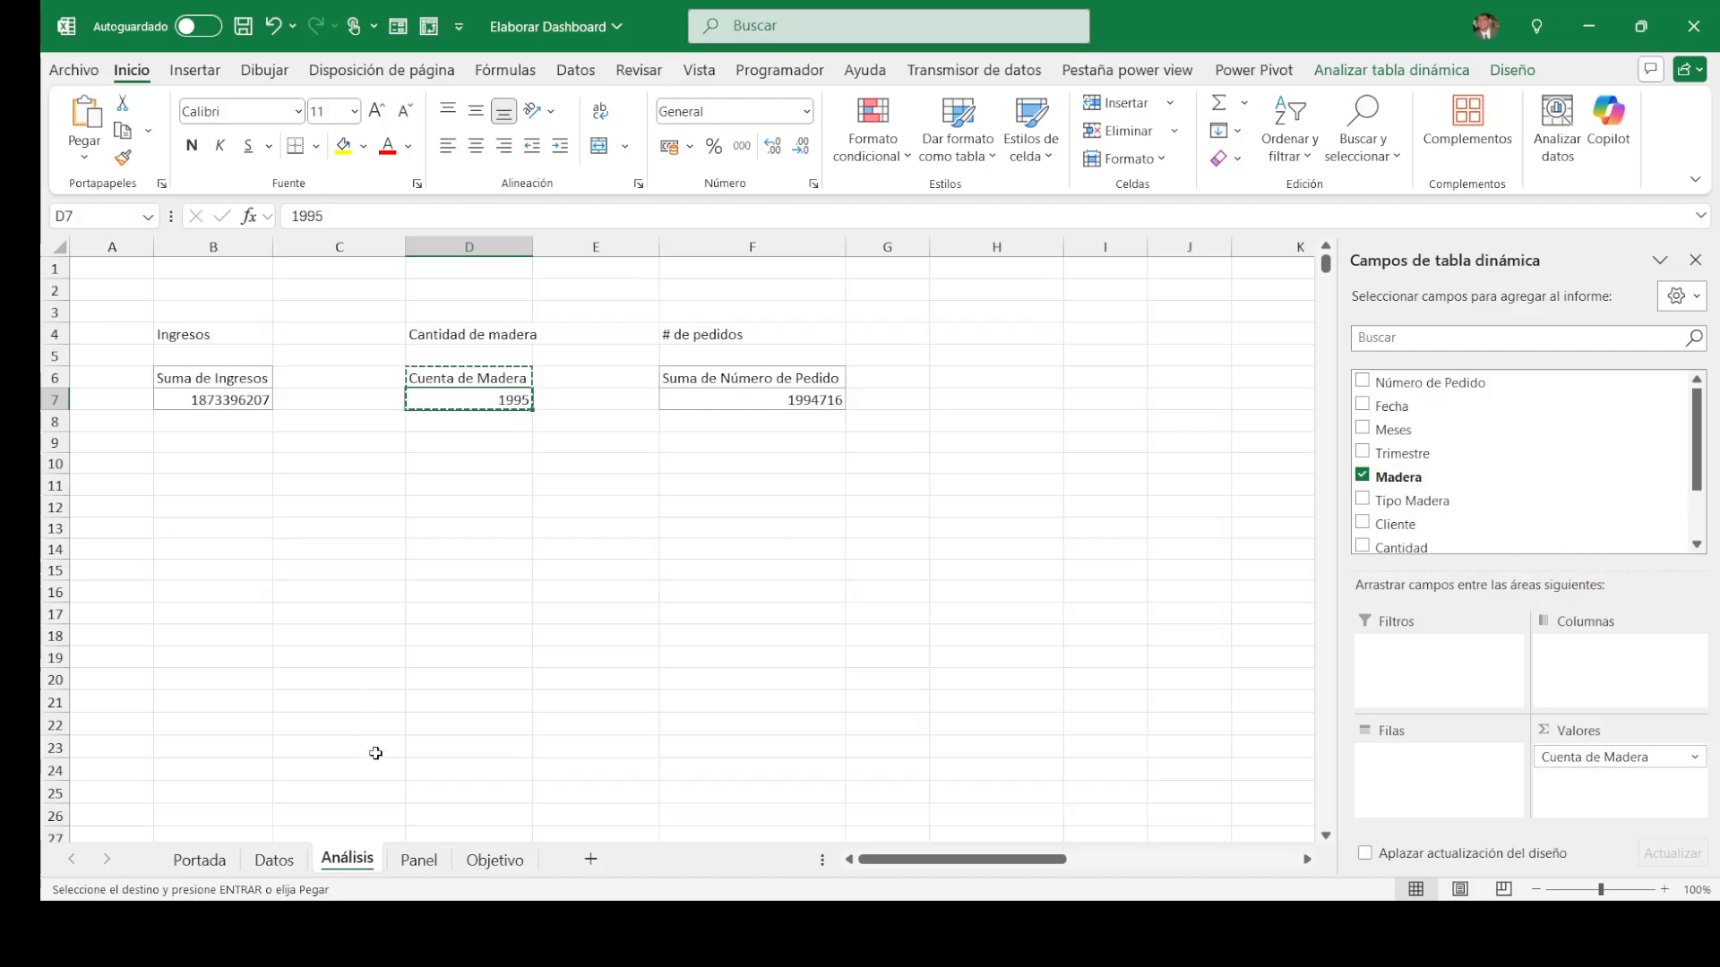
key(alt+Tab)
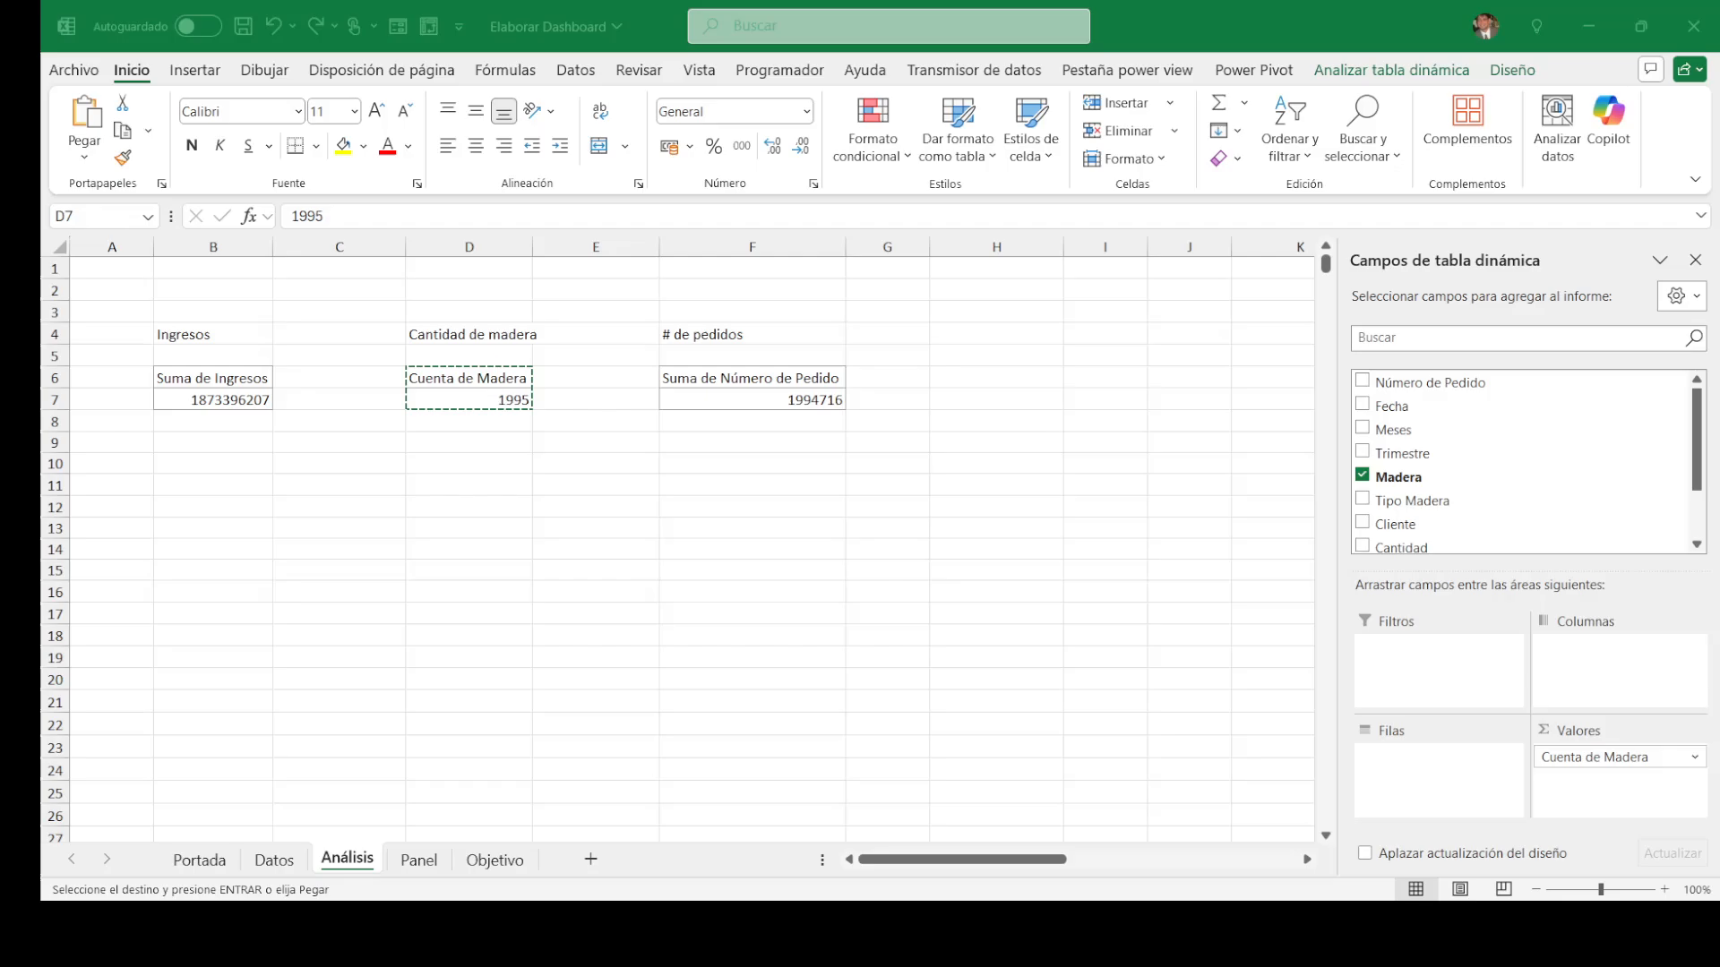
key(alt+Tab)
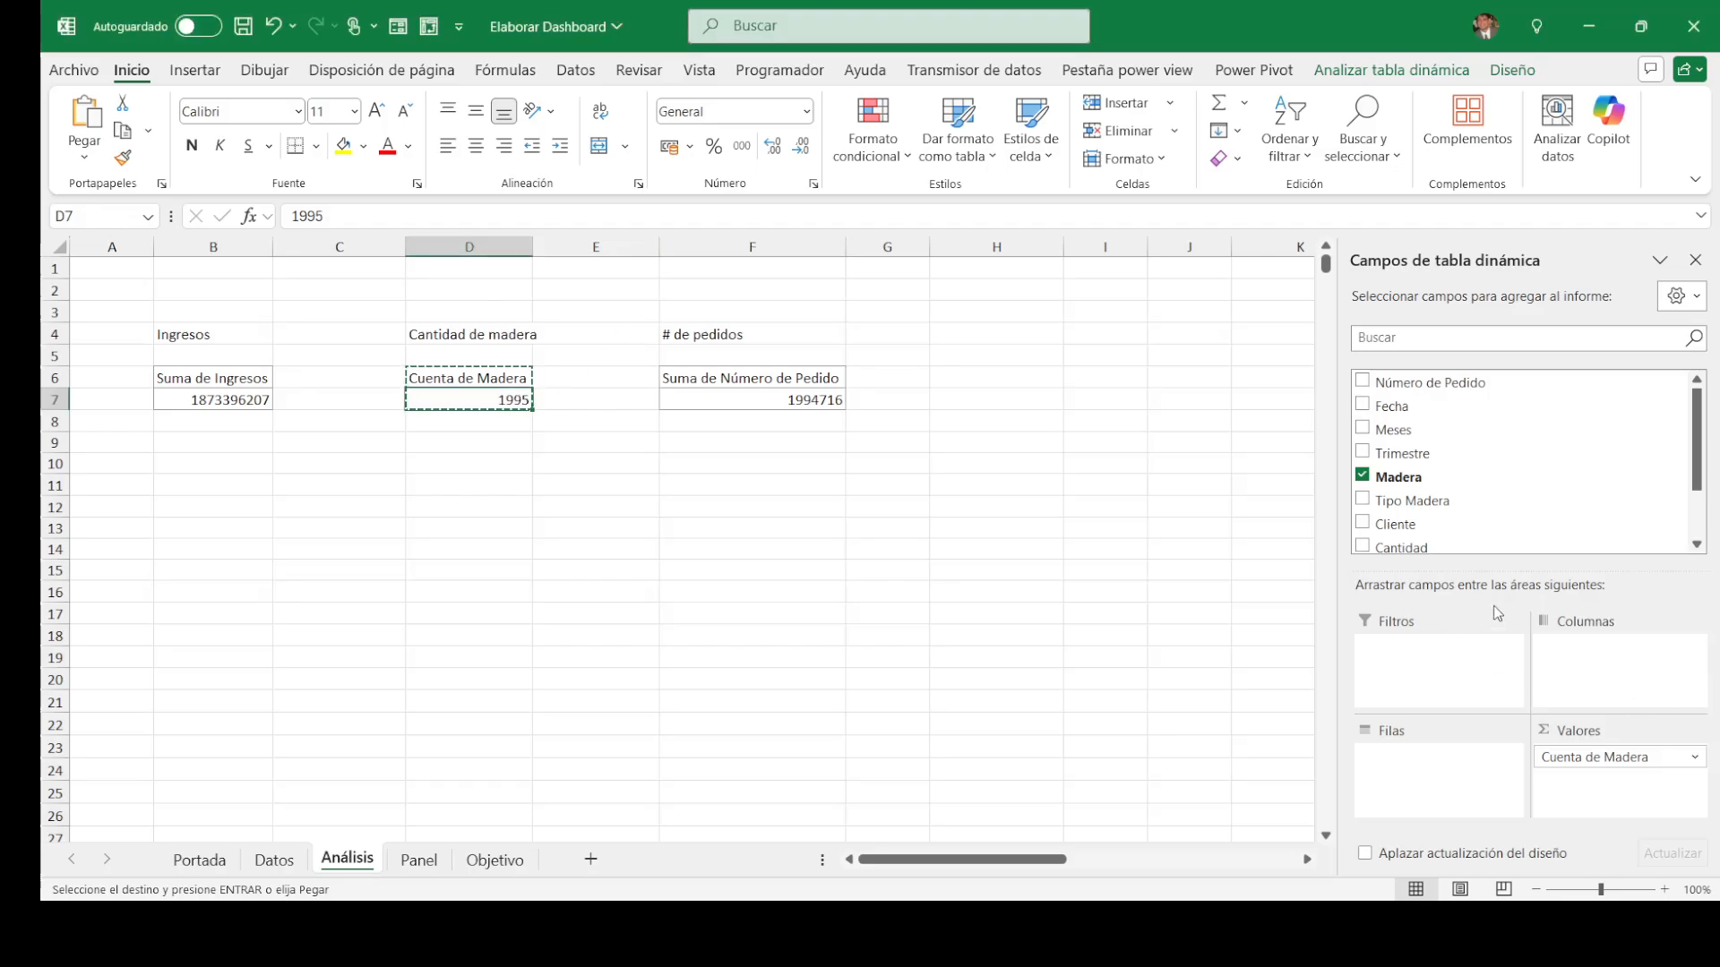
Step: Summarize the Madera value in the D6 pivot table by Sum and switch it back to Count
click(1684, 758)
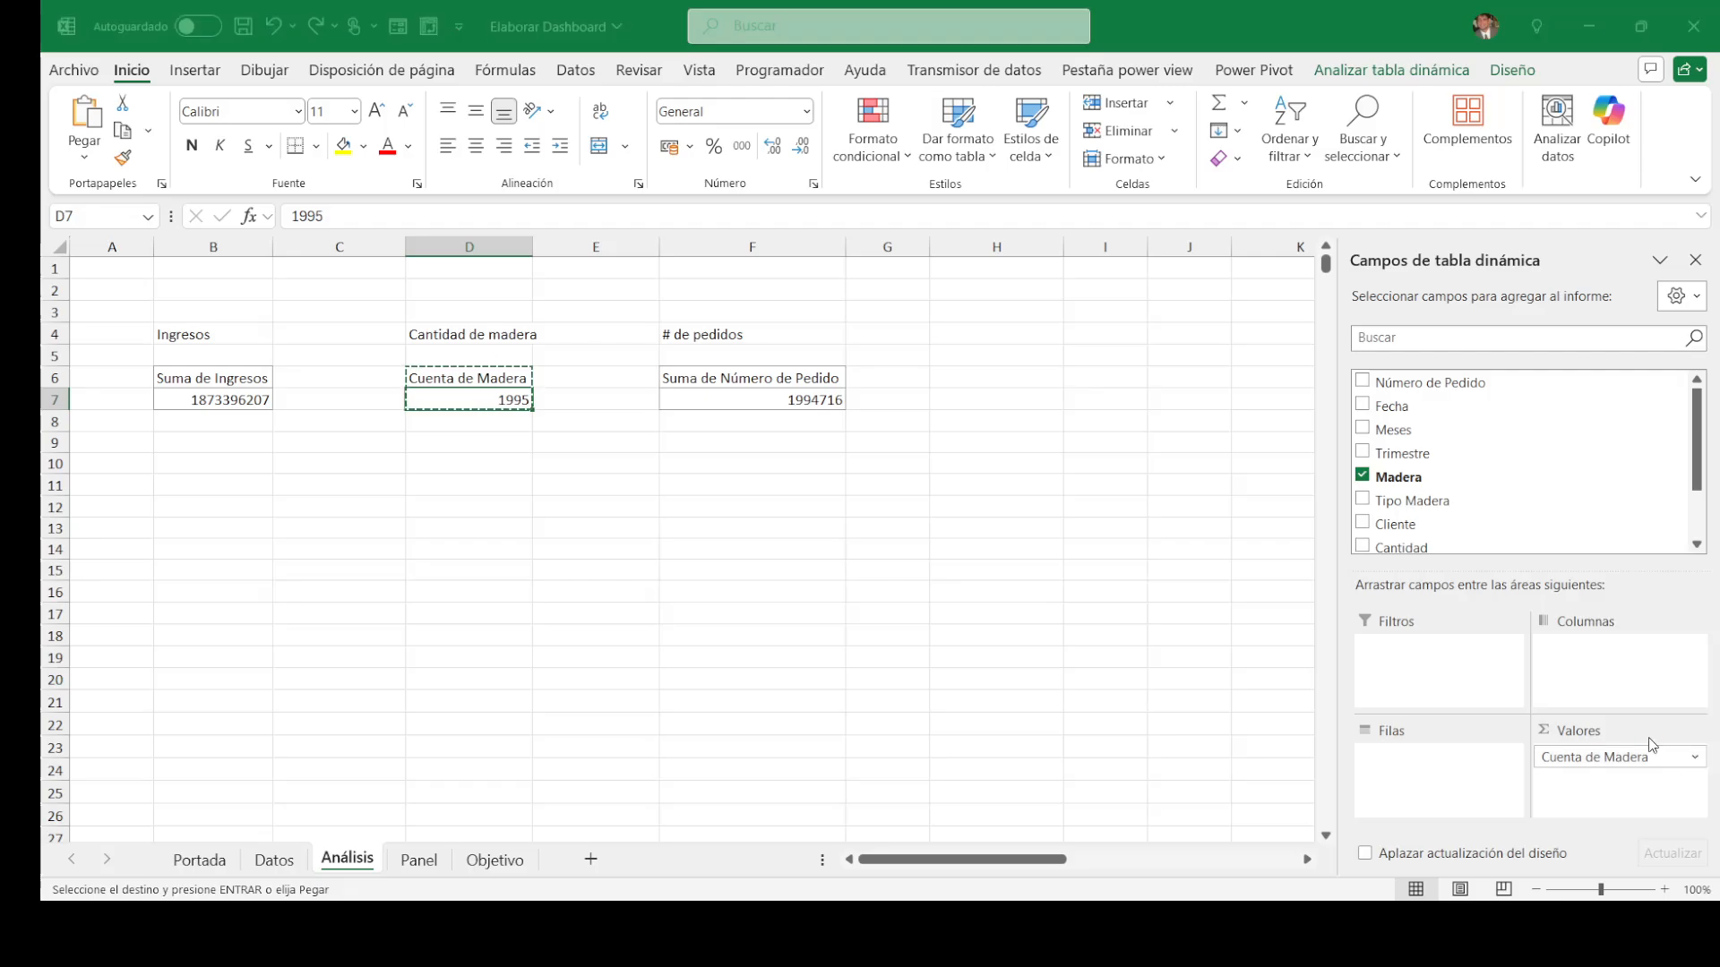
click(1281, 597)
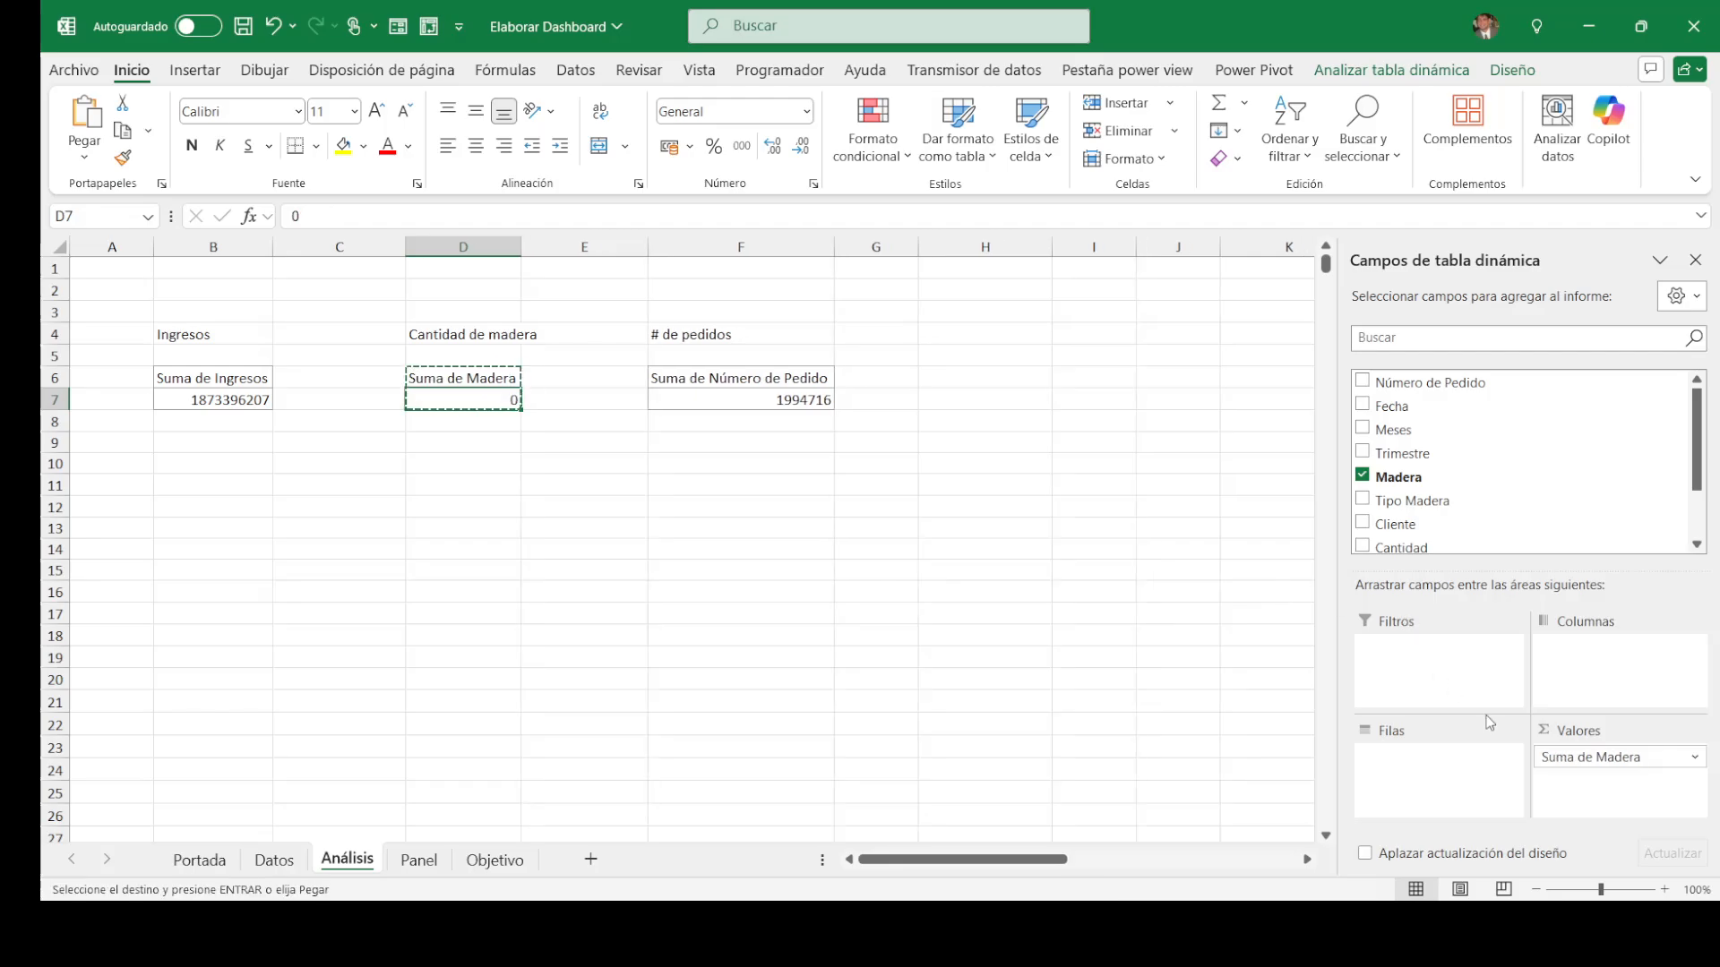
key(alt+Tab)
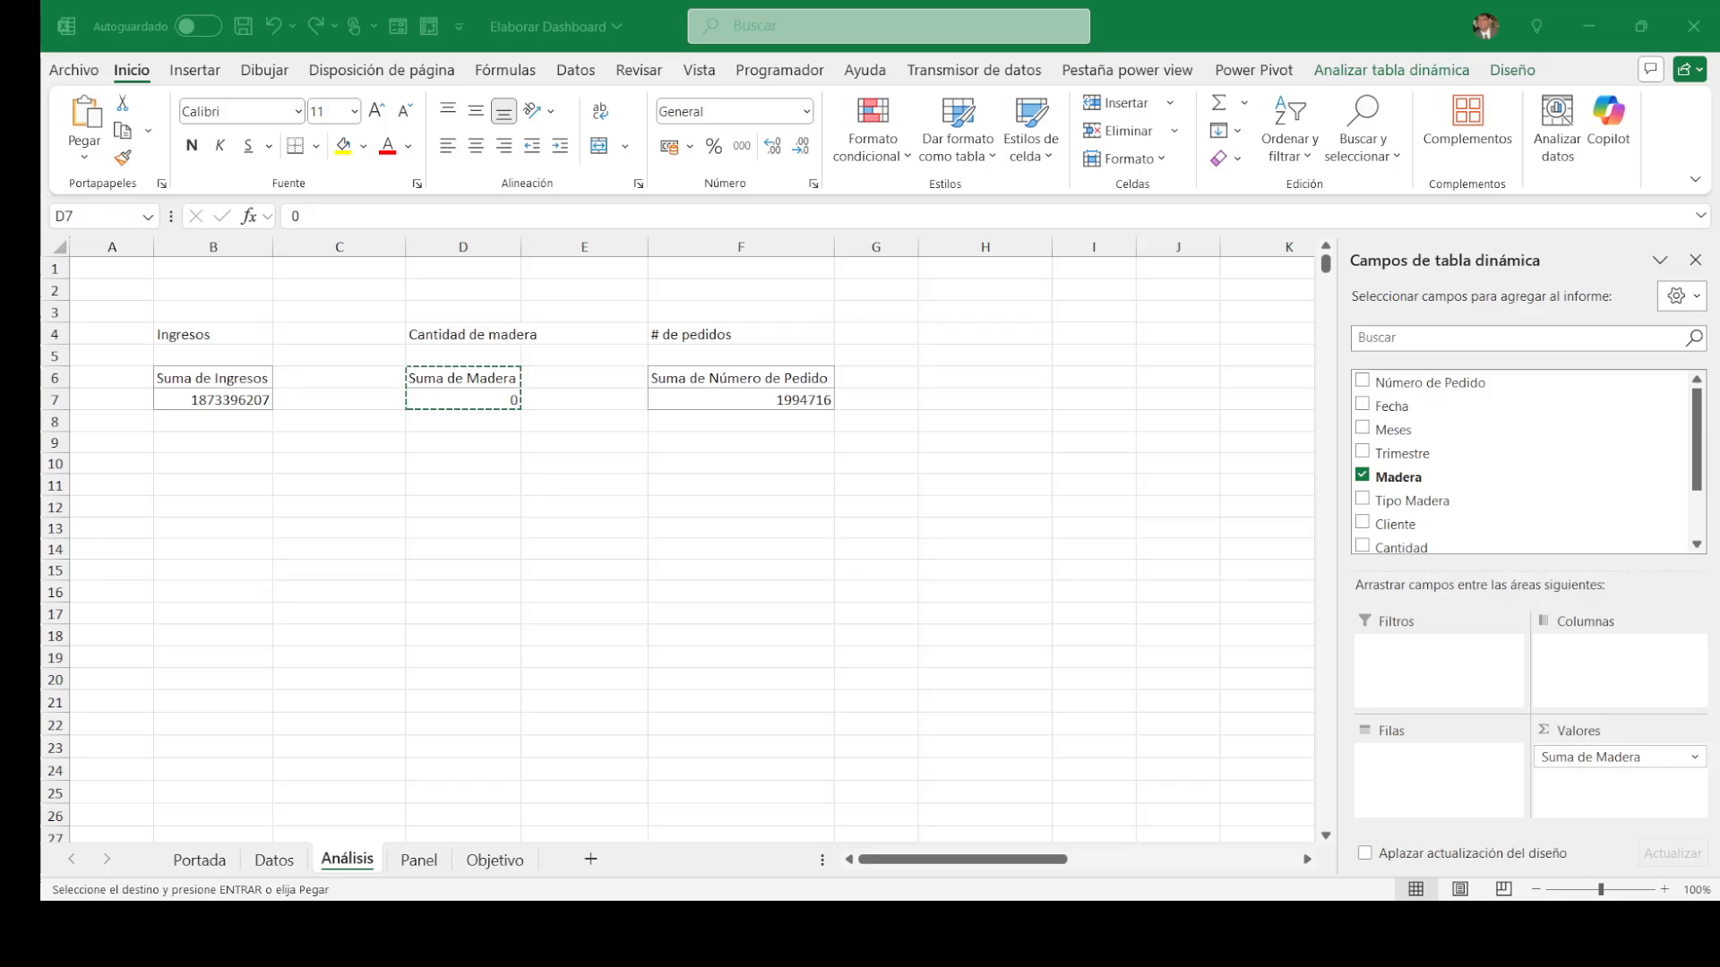
key(alt+Tab)
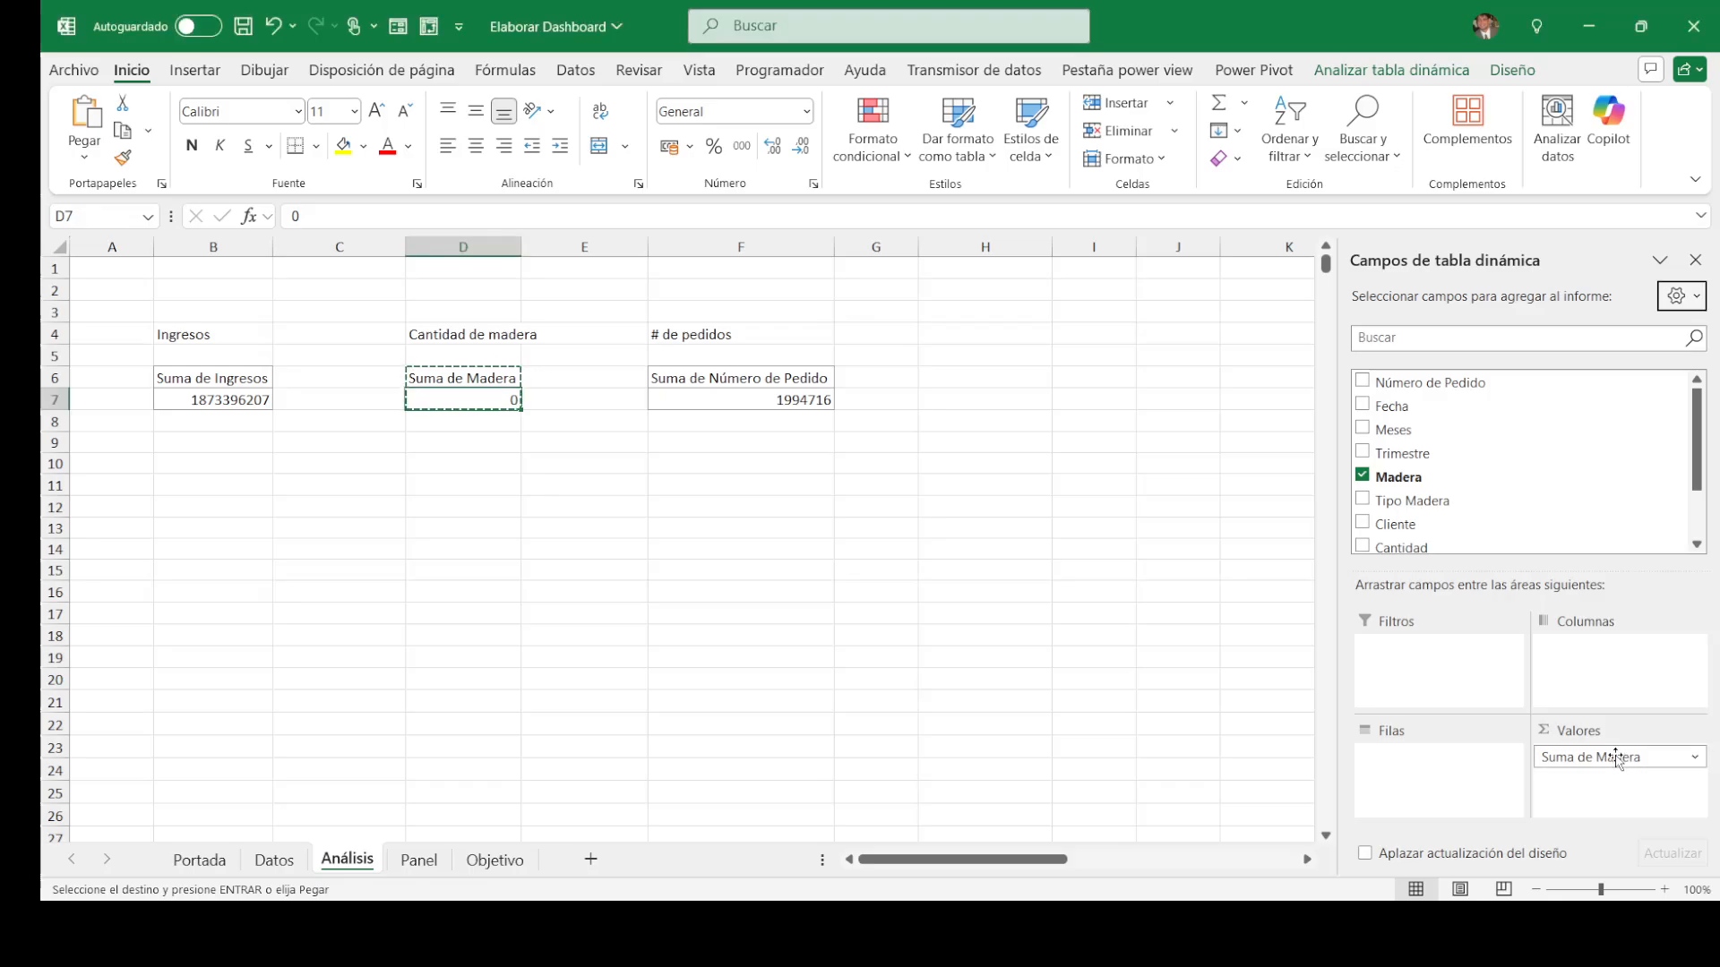
drag(1612, 757, 1551, 438)
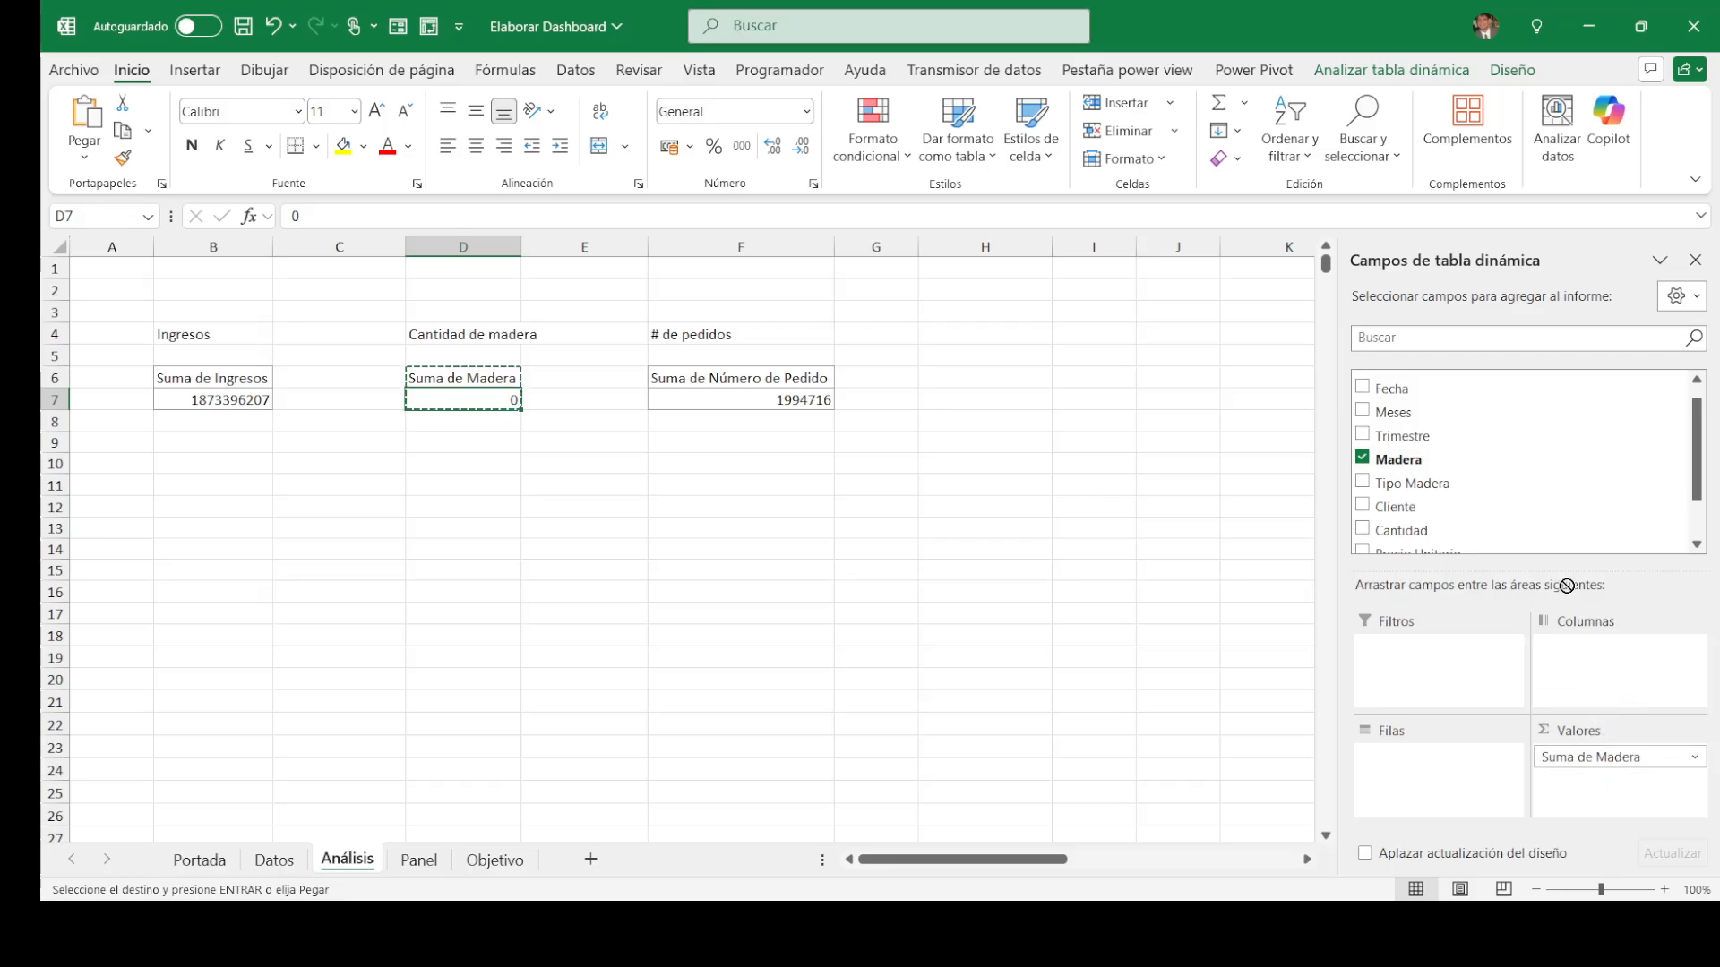
scroll(1536, 511, down, 1)
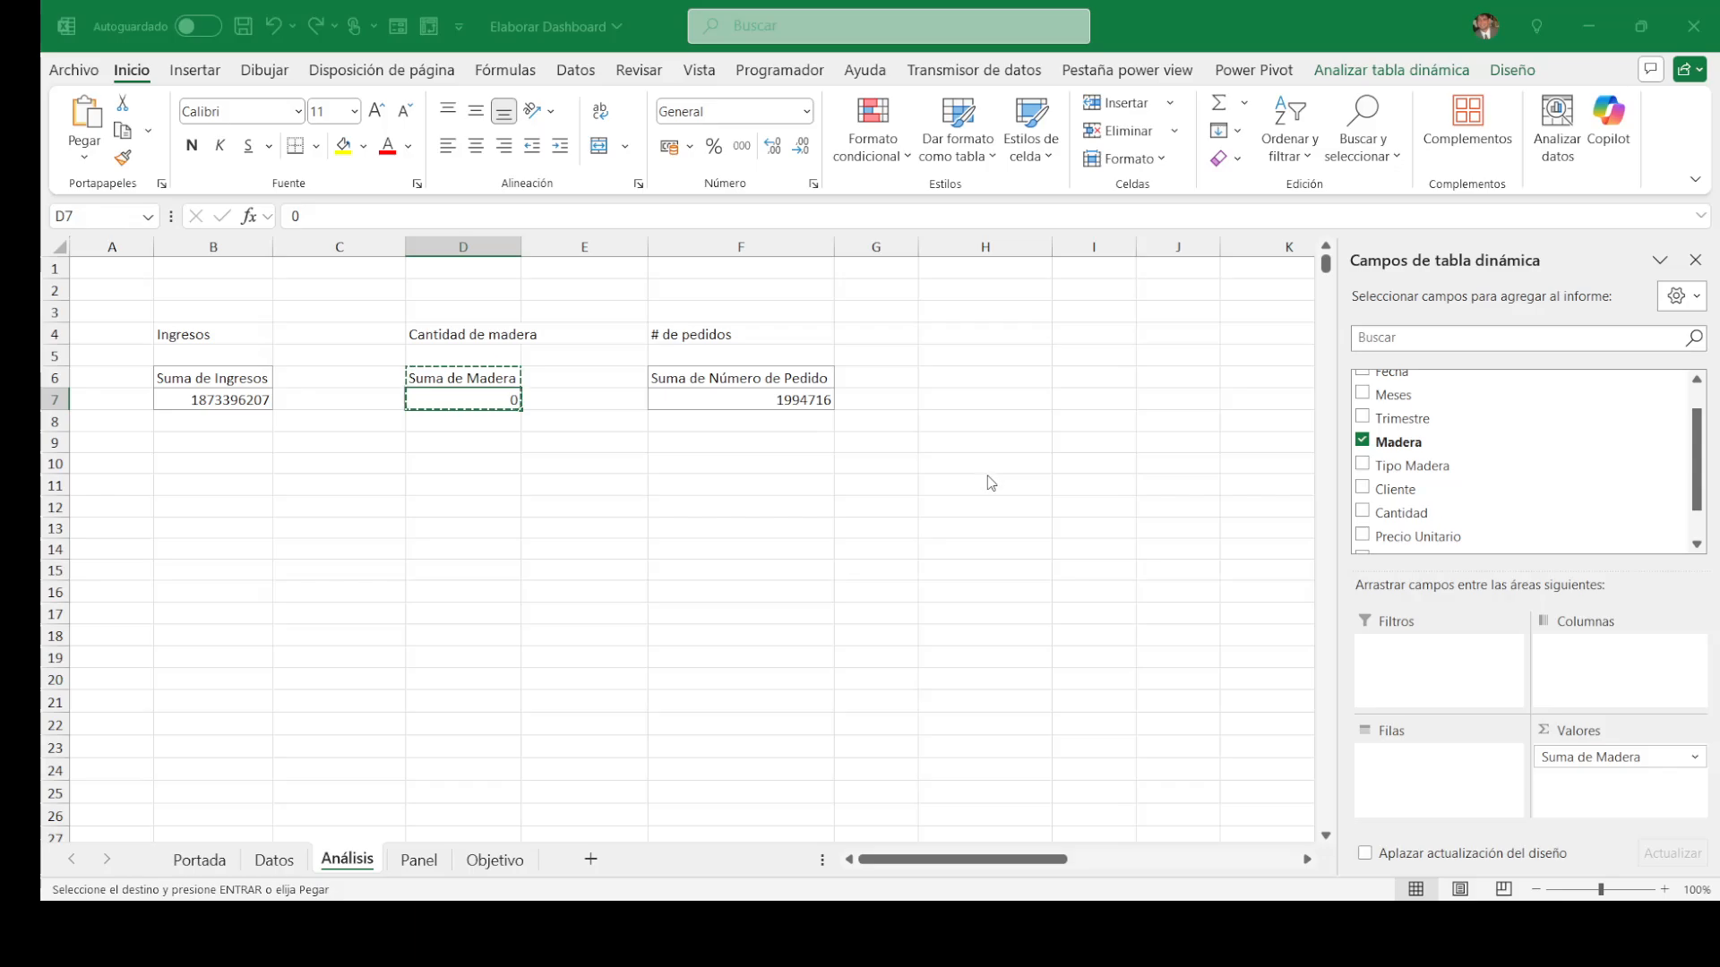
click(1285, 595)
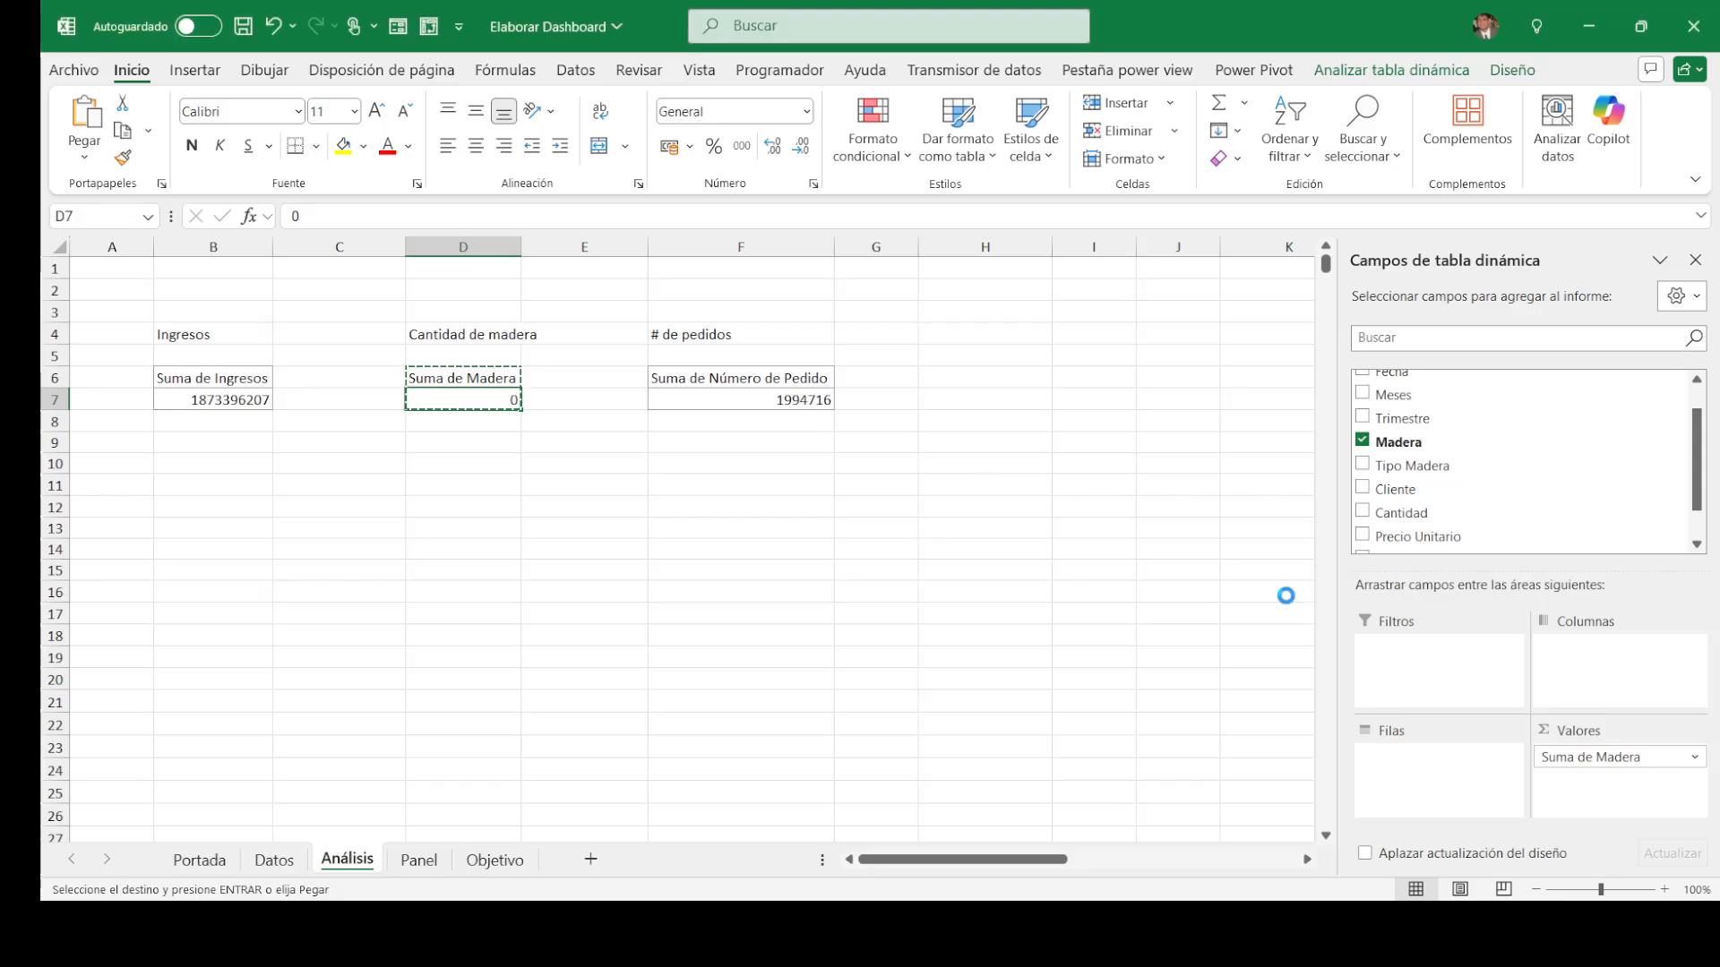
Step: Remove Madera from the D6 pivot table and use the sum of Cantidad as its value instead
drag(1614, 761, 1539, 486)
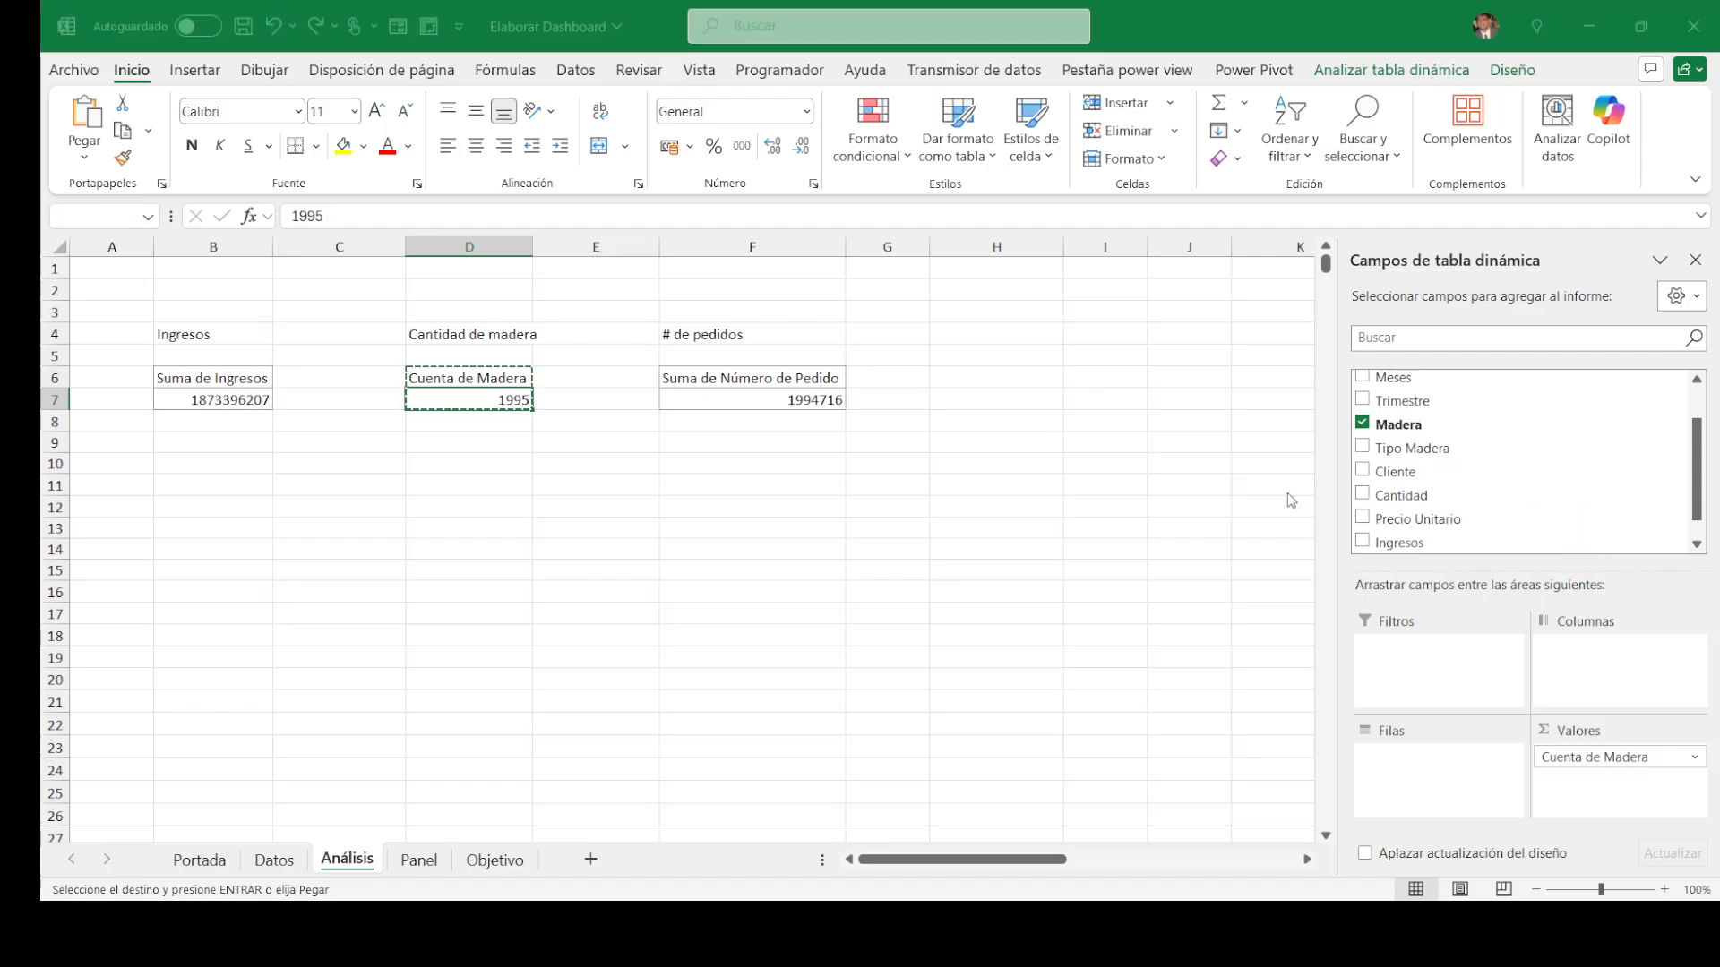
click(1363, 427)
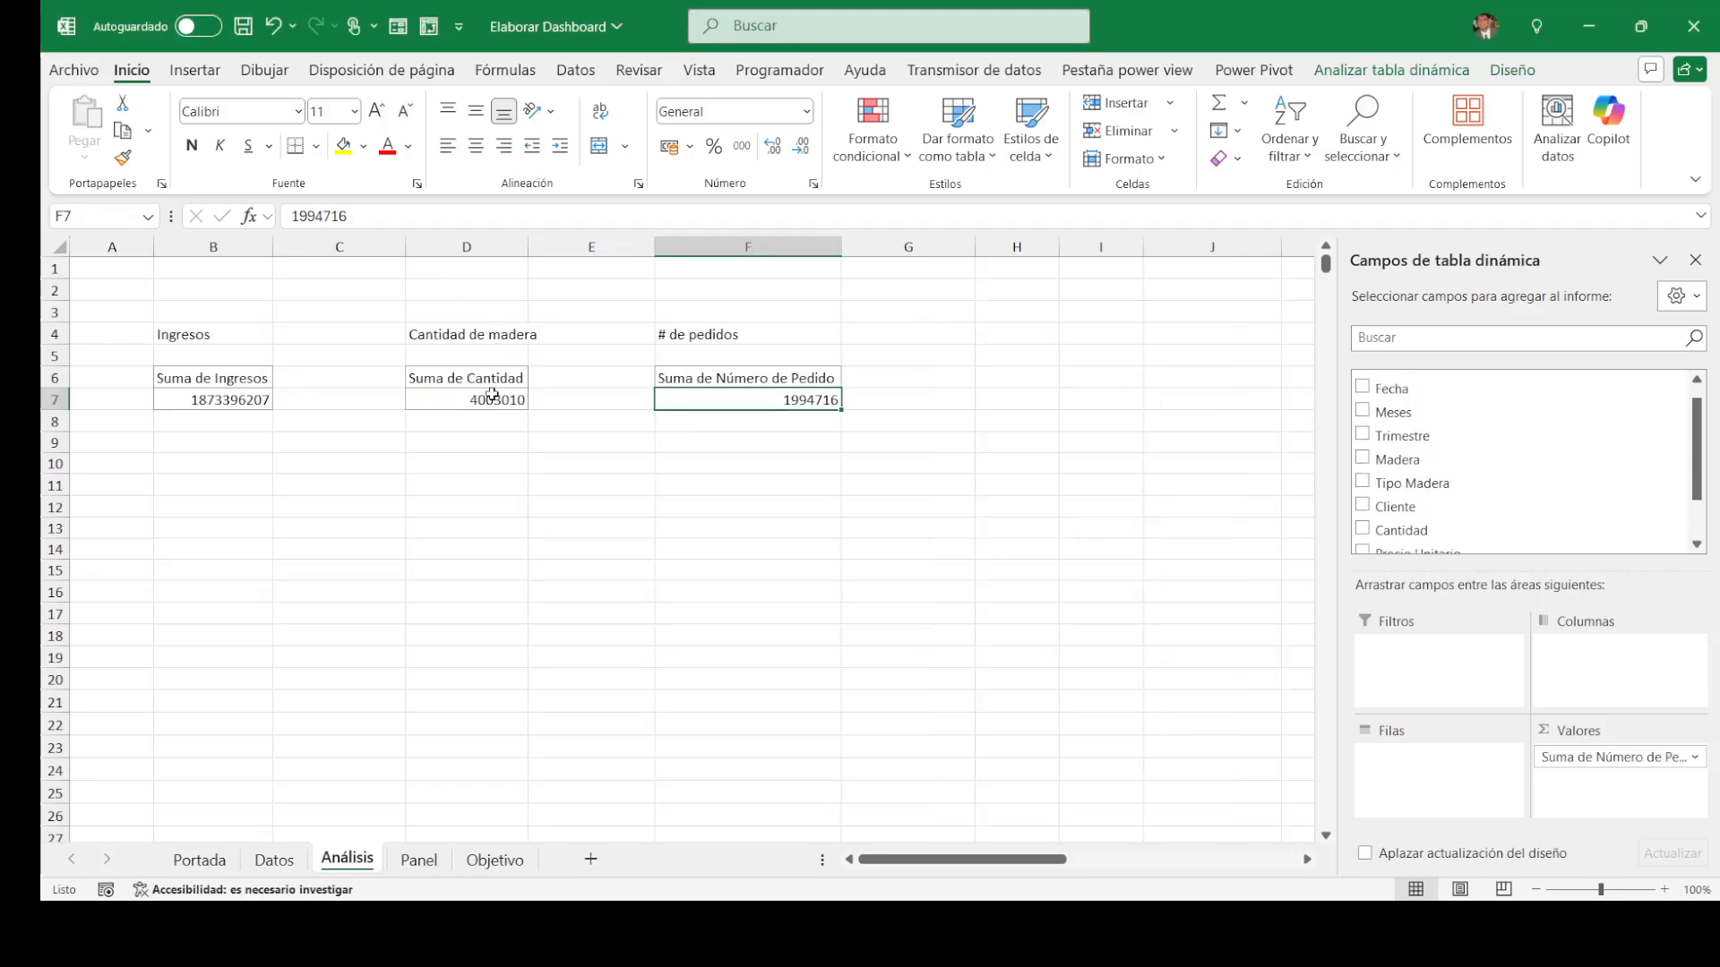
click(492, 395)
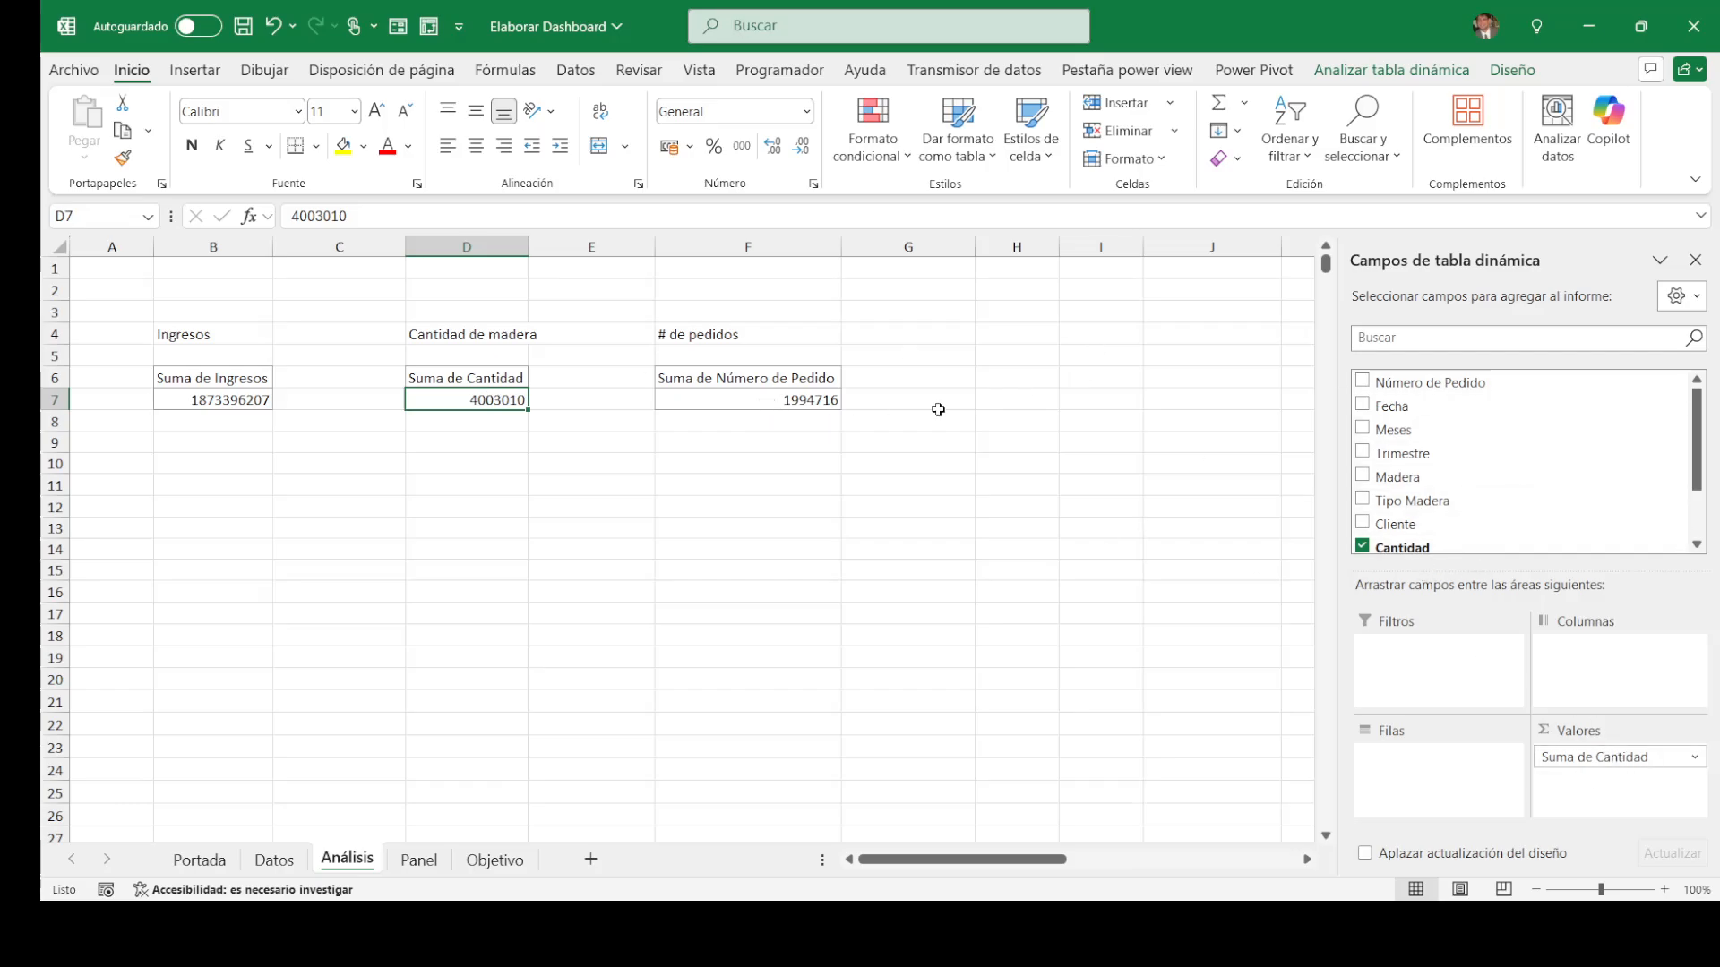
Step: Change the Número de Pedido value in the F6 pivot table to be summarized by Count
click(789, 400)
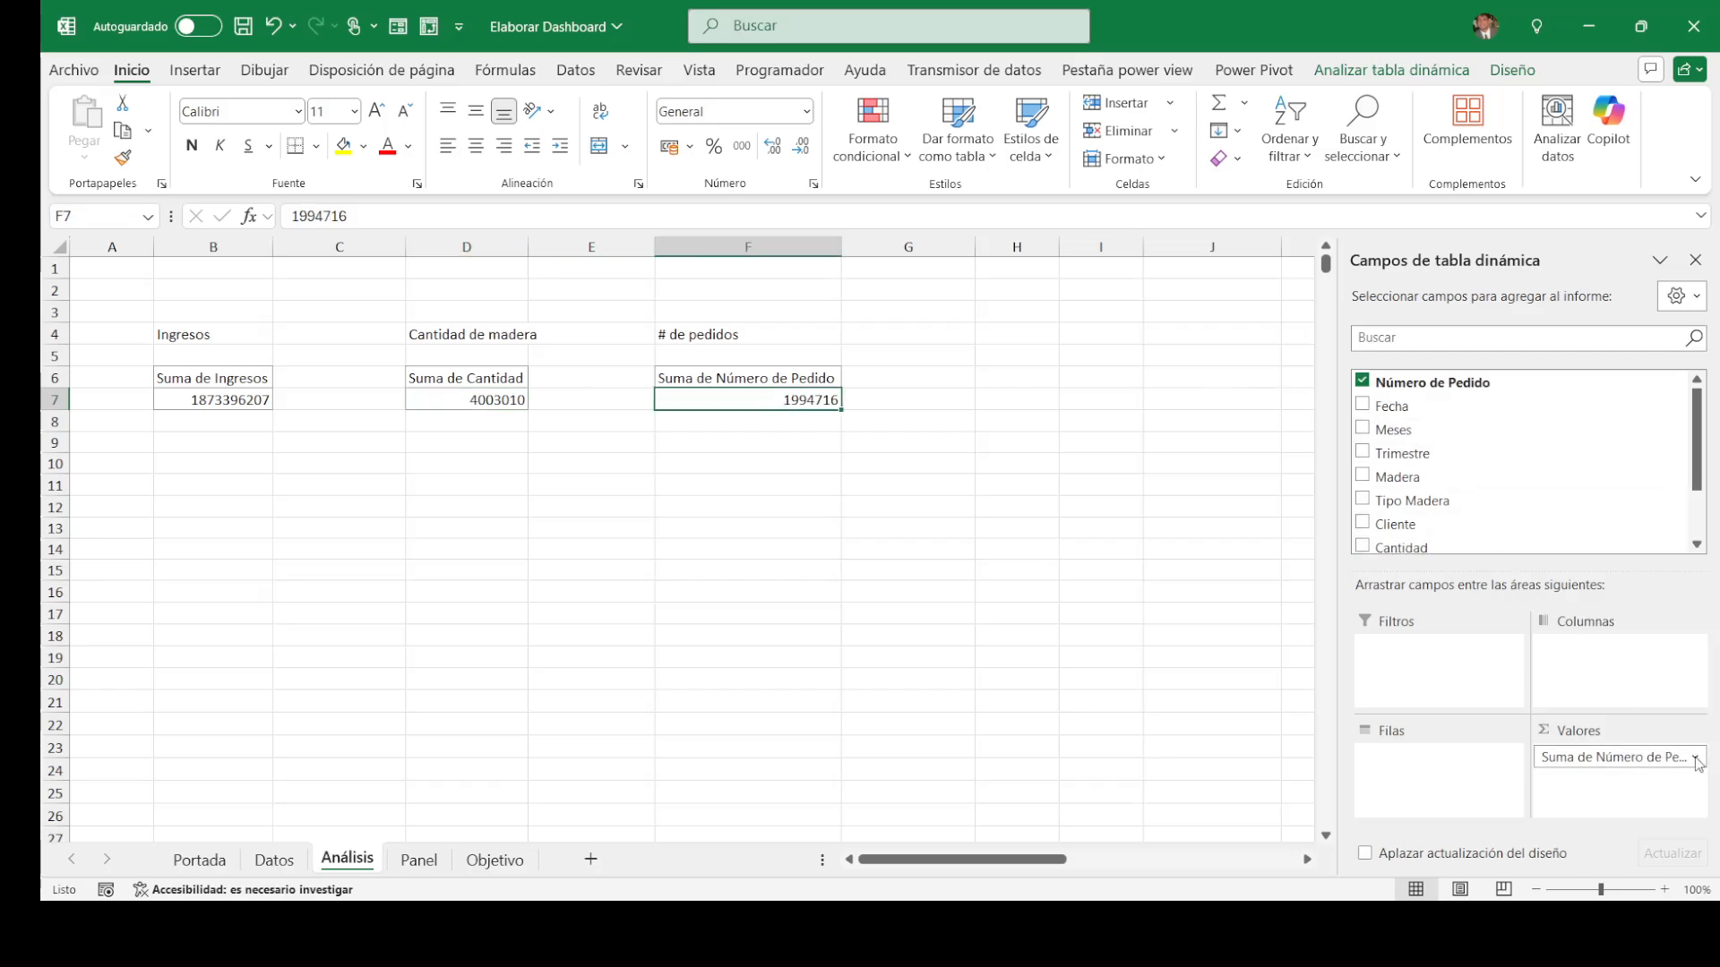
click(1643, 742)
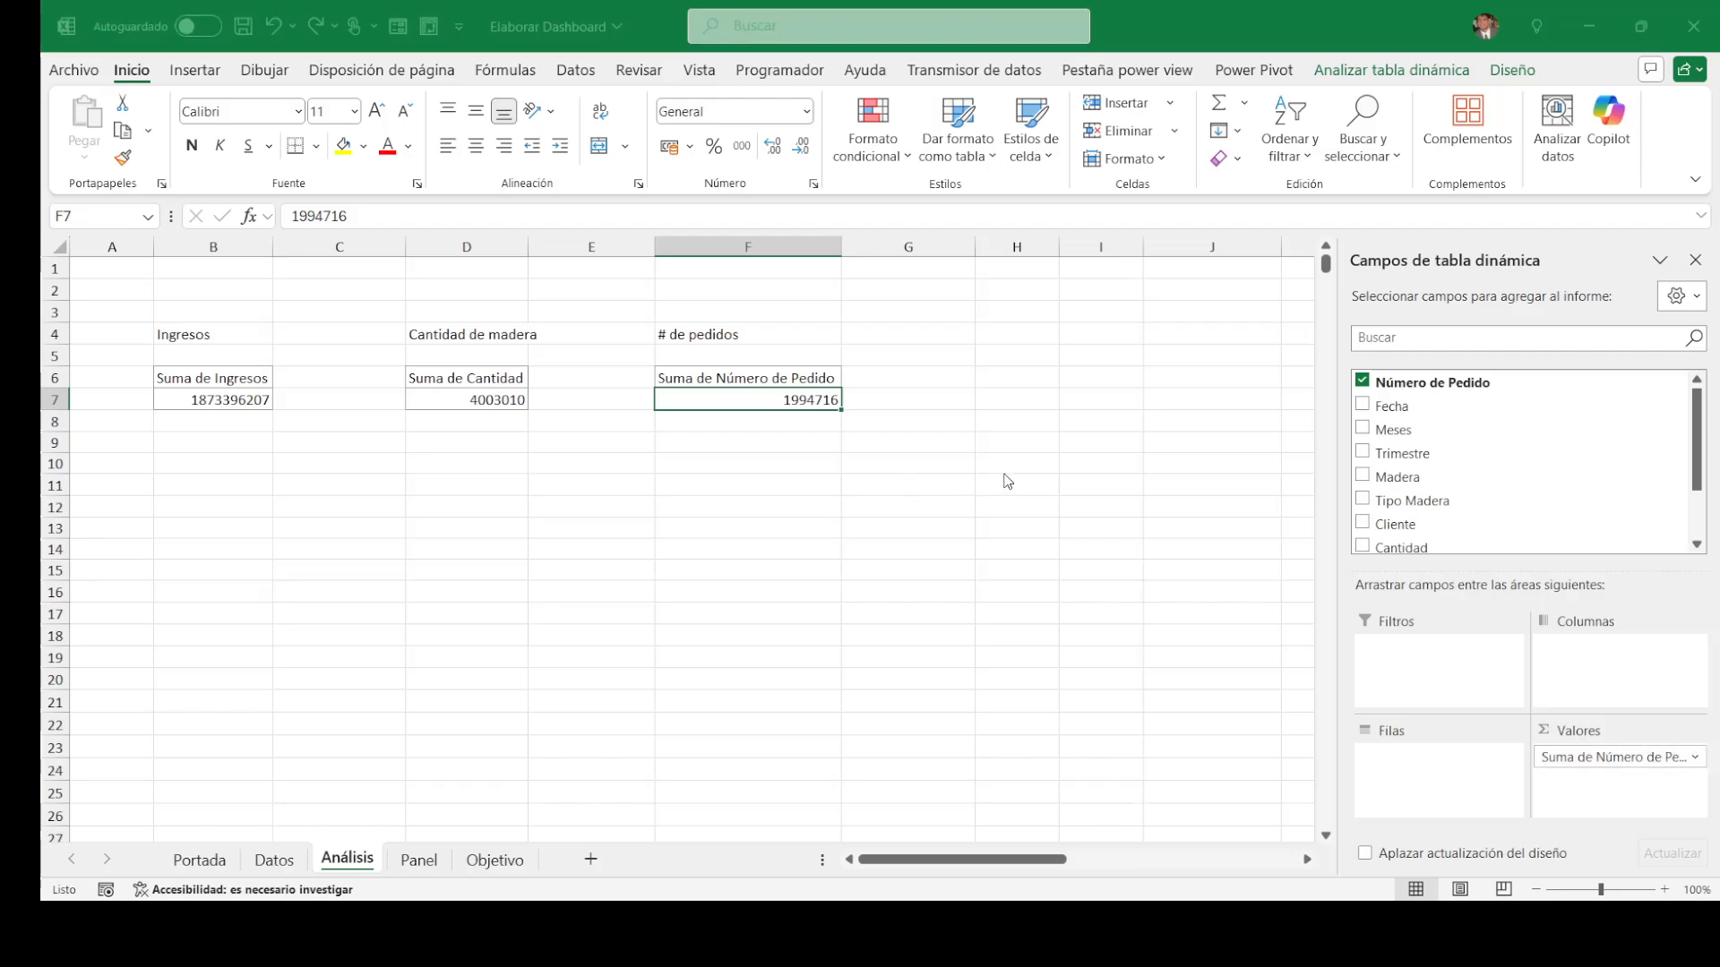
click(1249, 590)
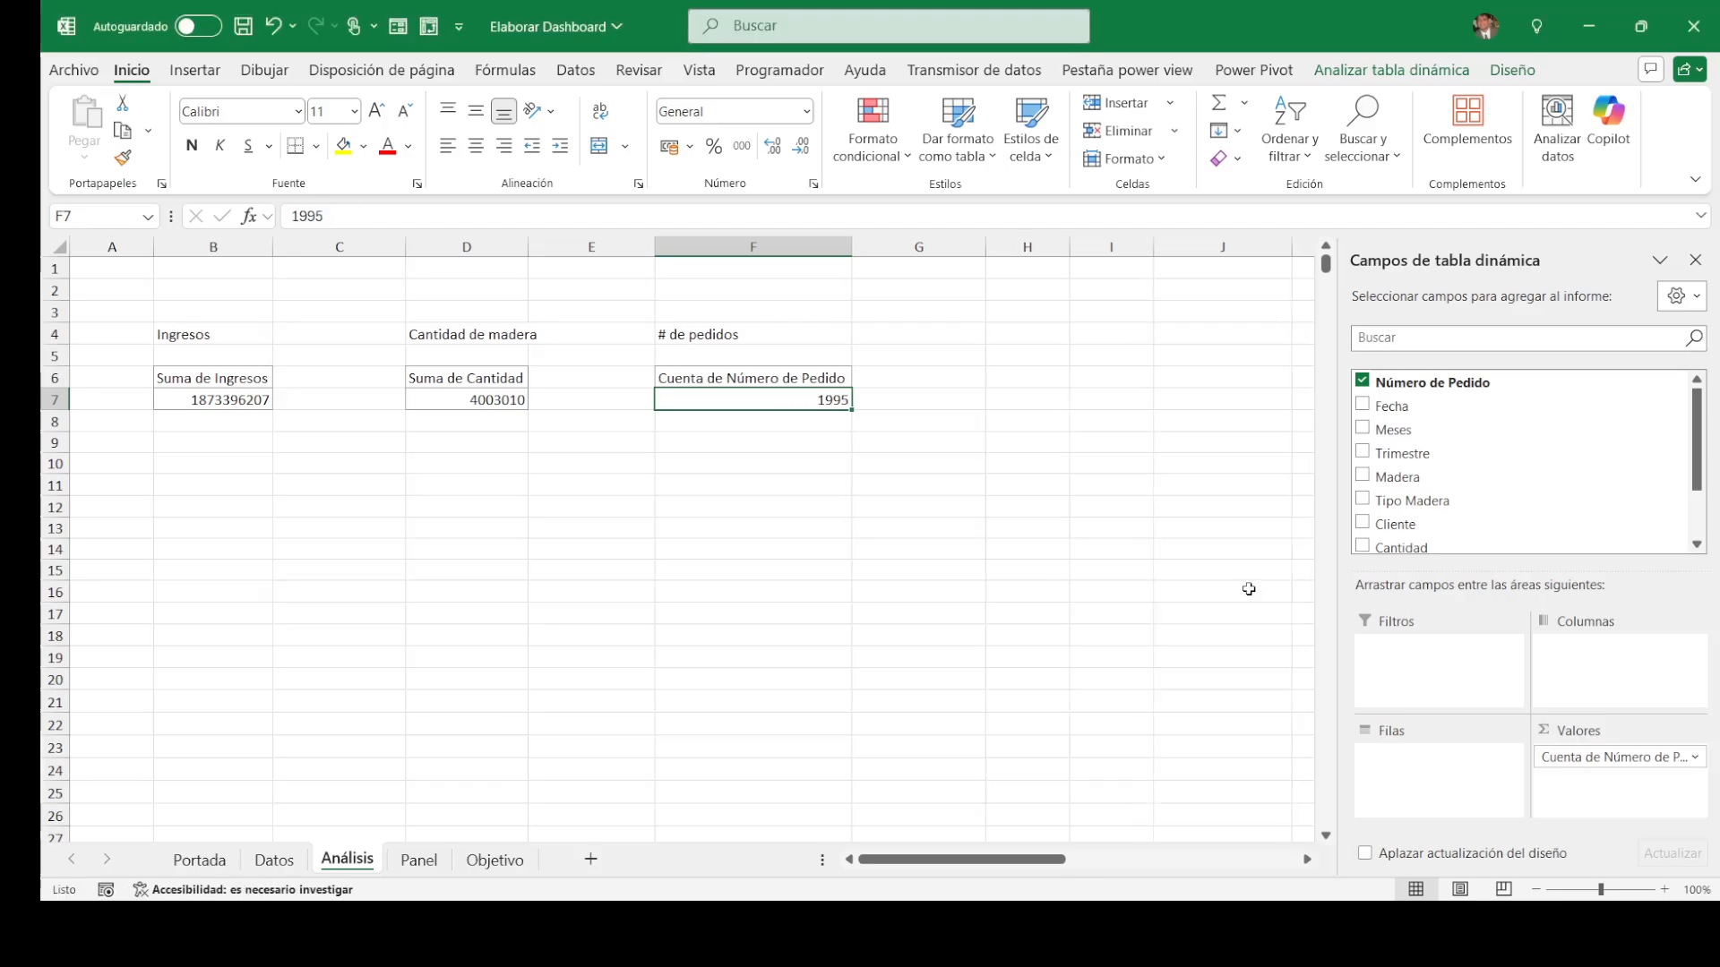
Step: Check the indicator requirements on Portada and copy the order count pivot table from F6:F7 to H6 on Análisis
click(211, 860)
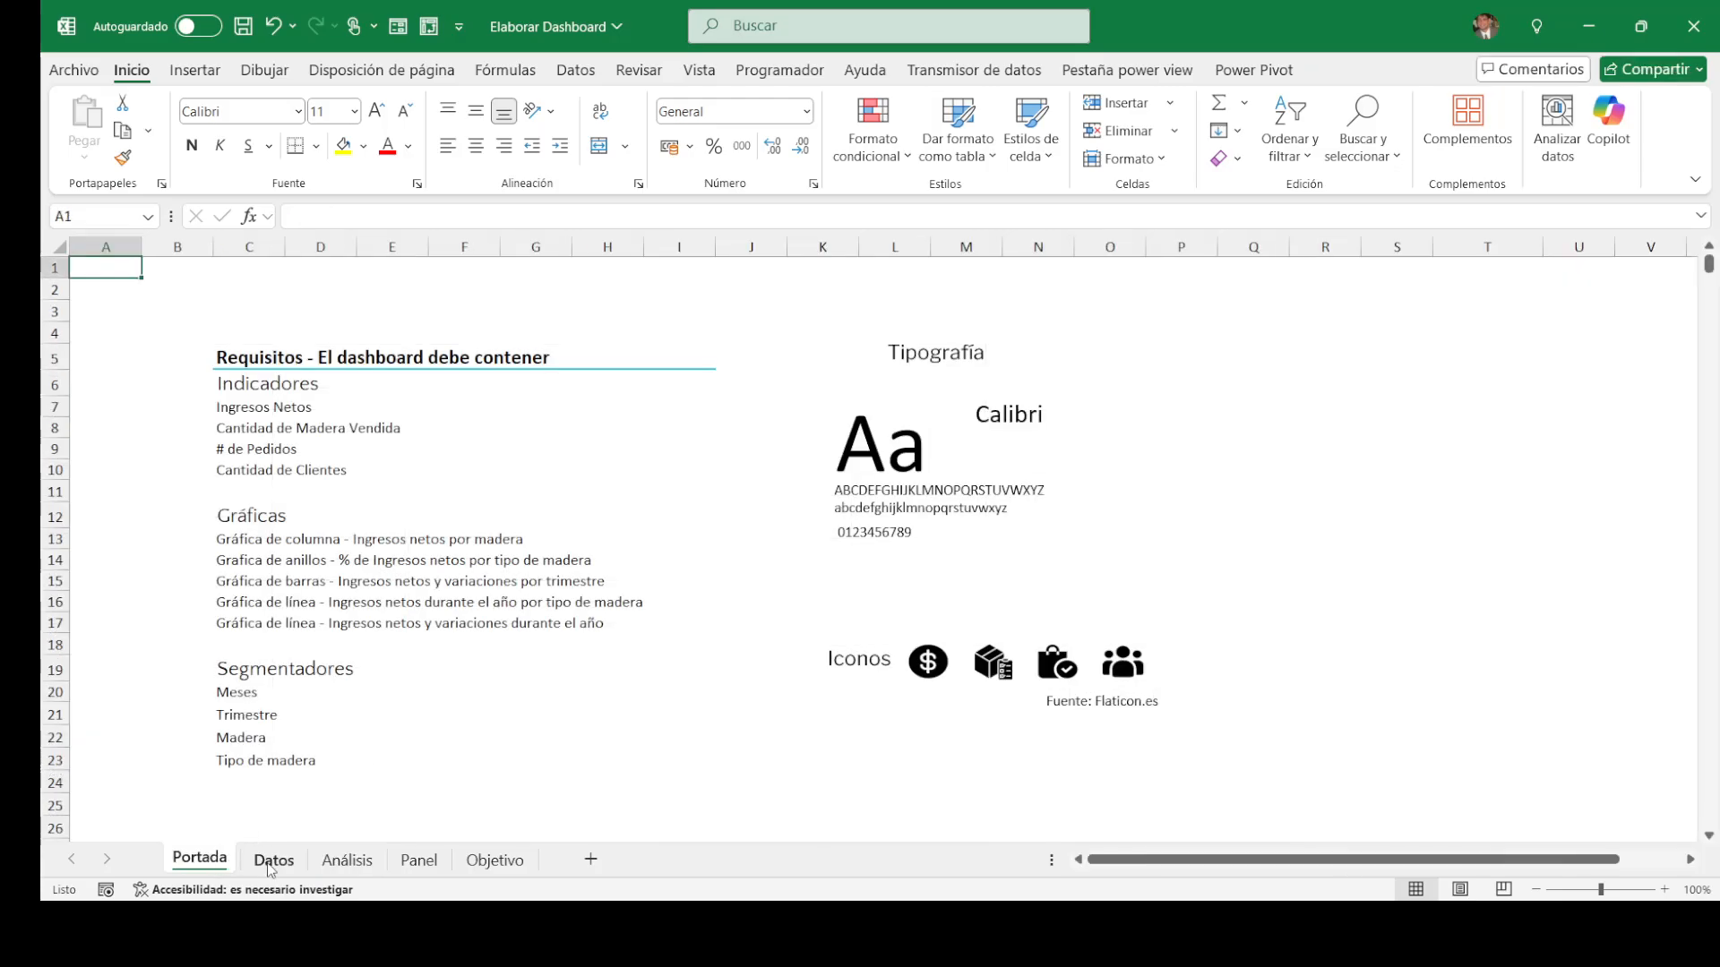
click(346, 860)
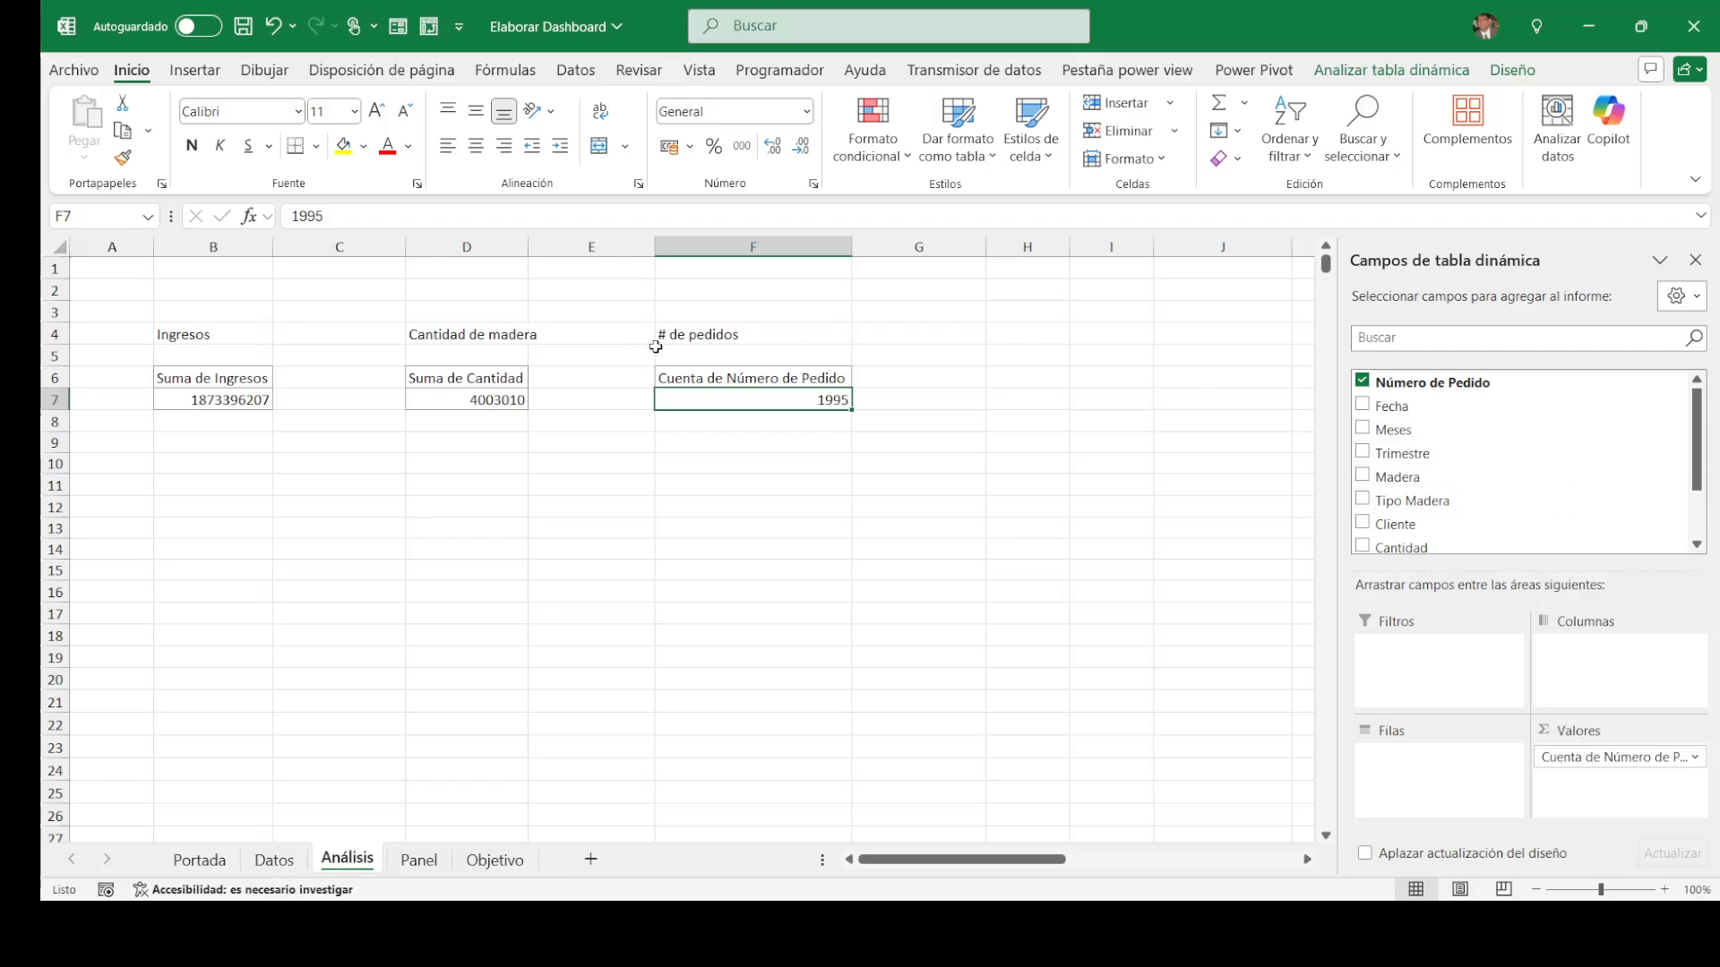
click(710, 330)
key(Down)
key(Down)
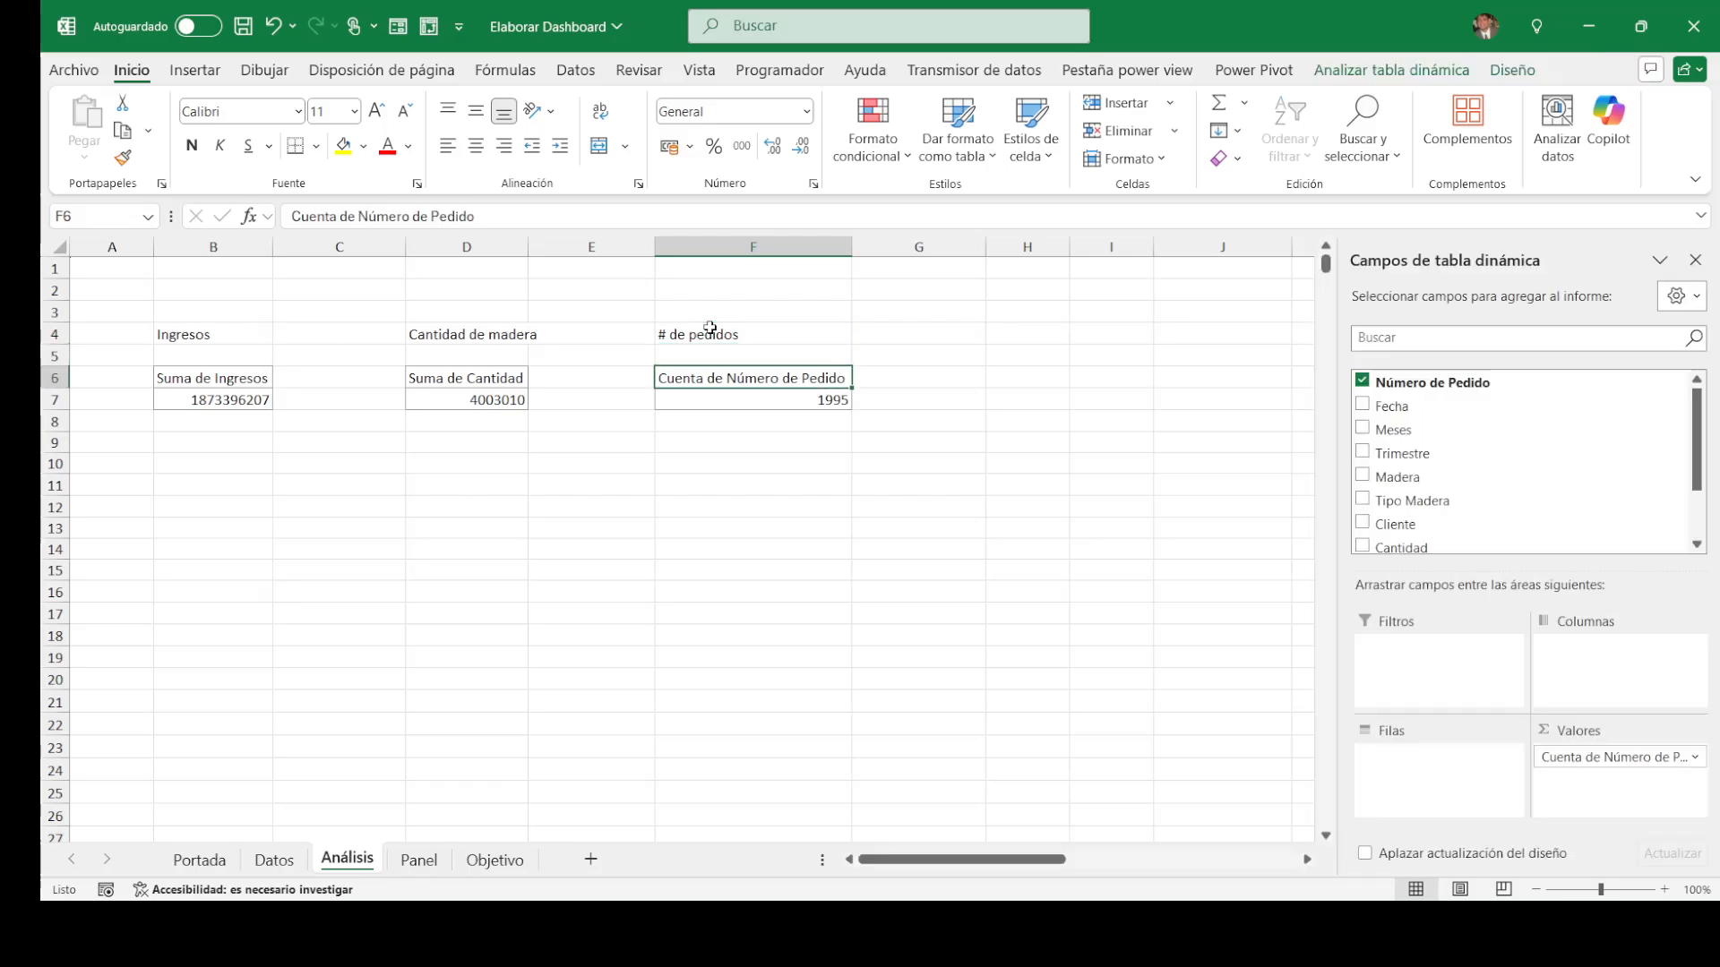
key(shift+Down)
key(ctrl+c)
key(Right)
key(Right)
key(ctrl+v)
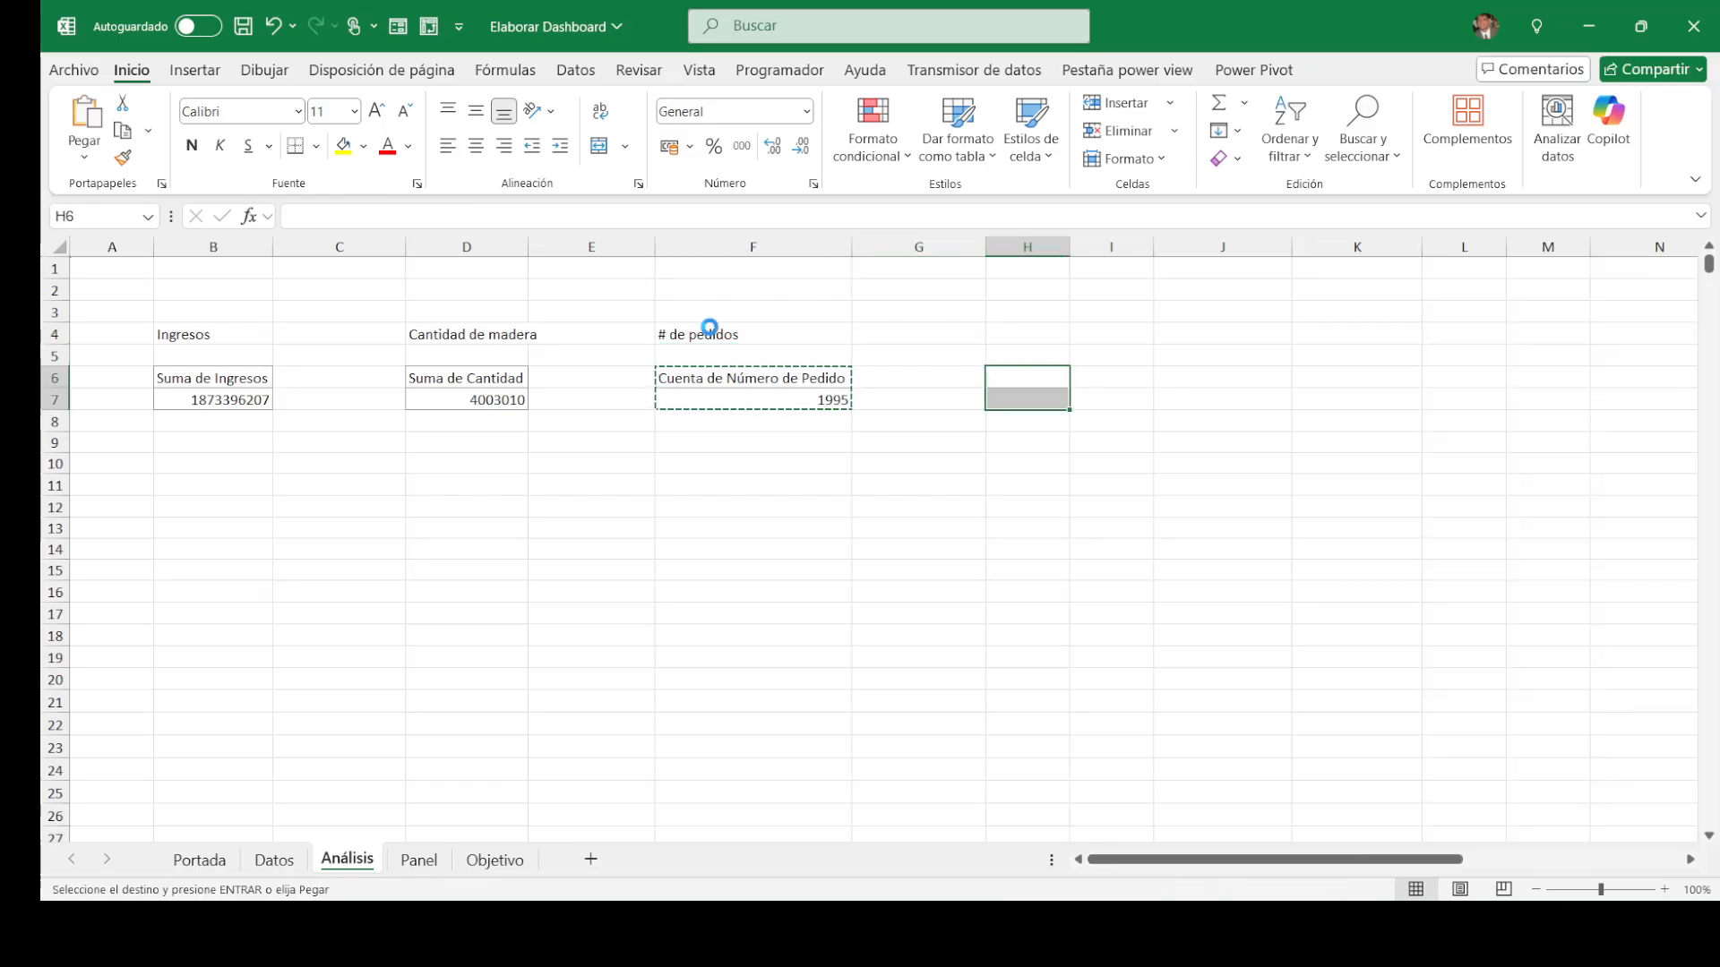
Step: Enter the heading N° clientes in H4 above the copied pivot table
click(1007, 332)
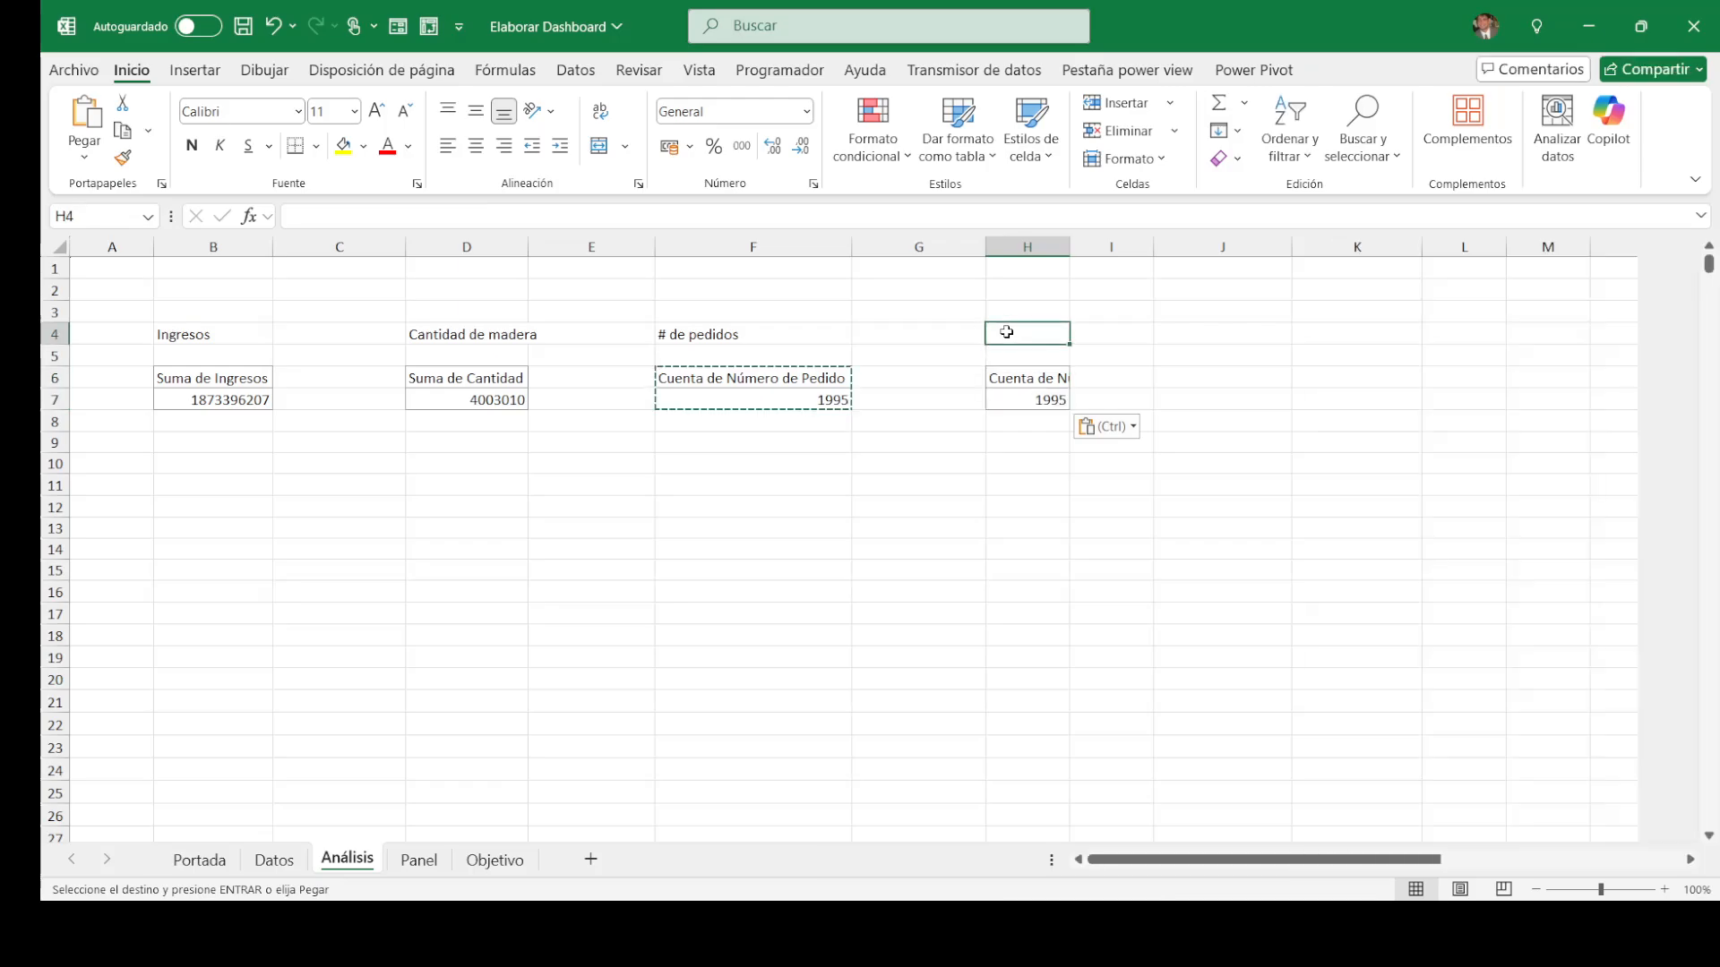
text(N)
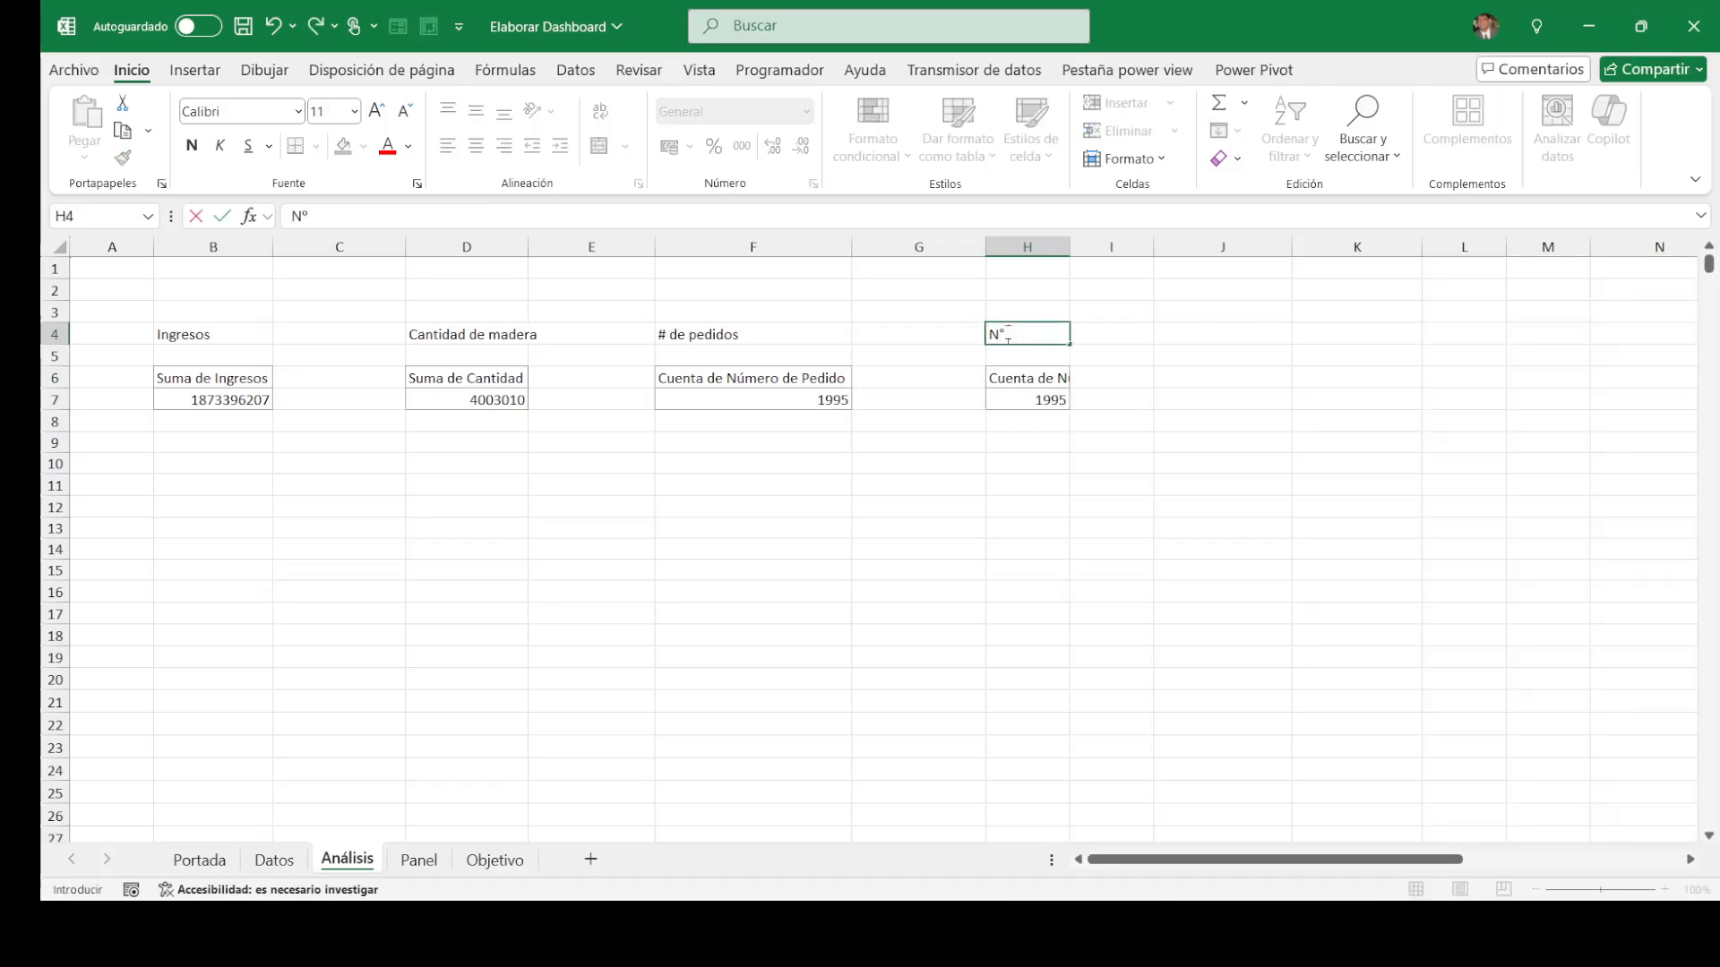
text(° clientes)
click(1016, 629)
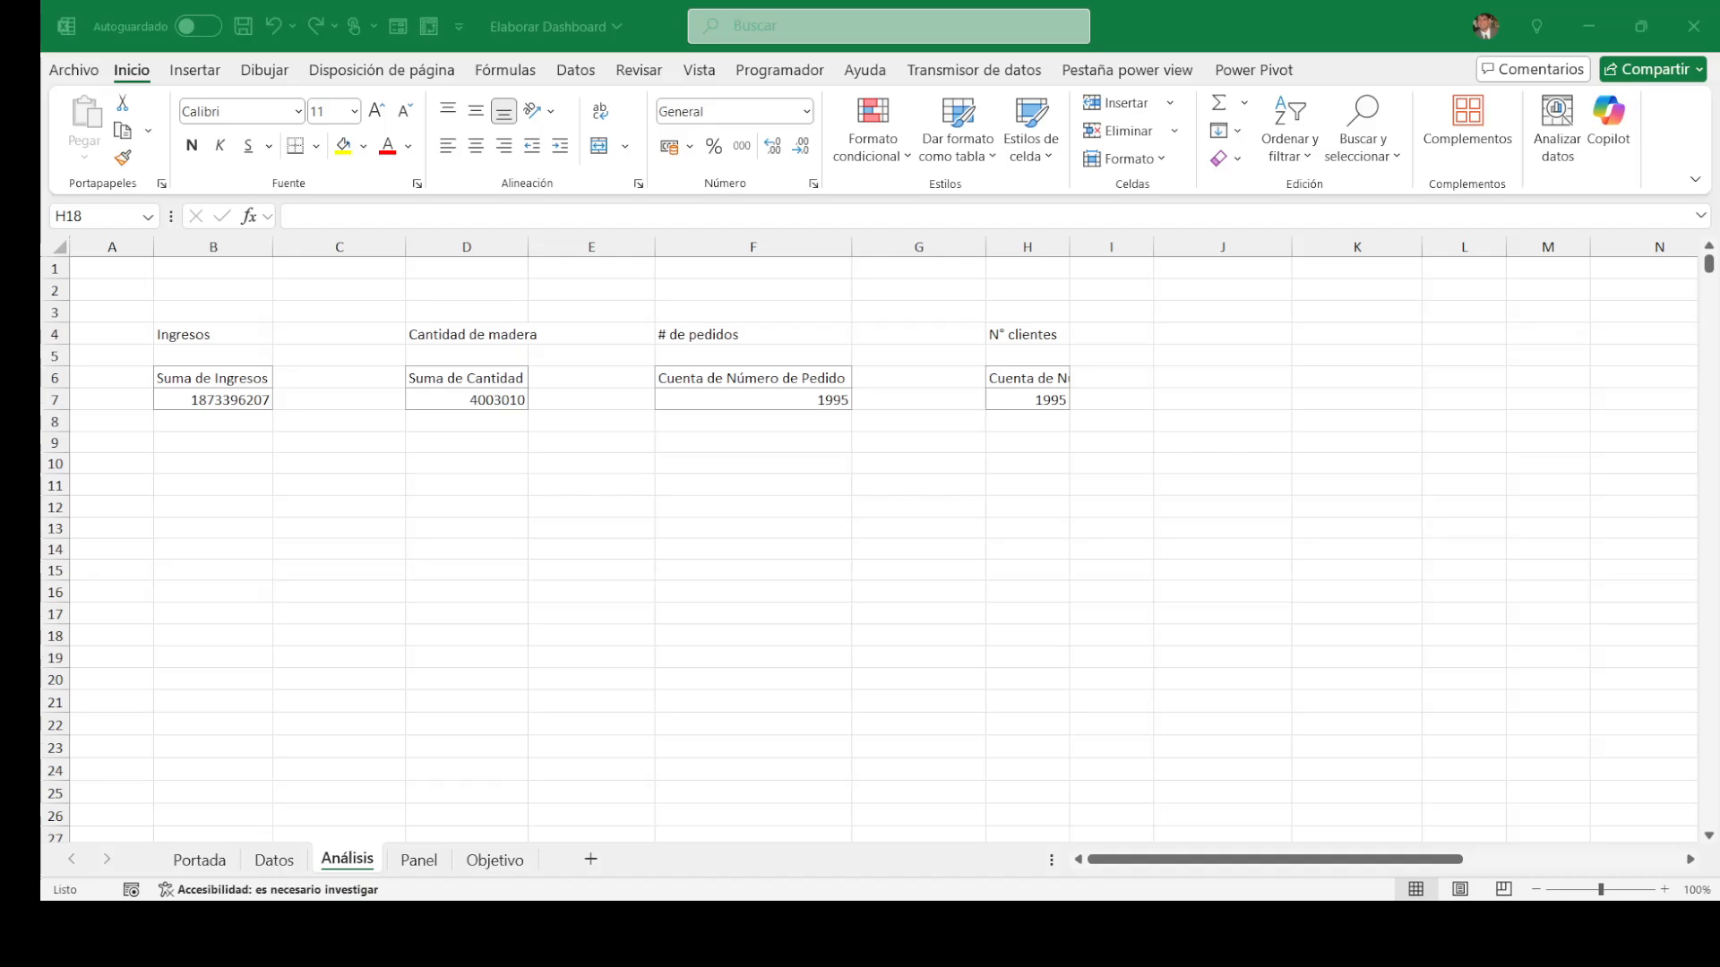
Step: Replace Número de Pedido with Cliente as the value of the H6 pivot table
click(1044, 400)
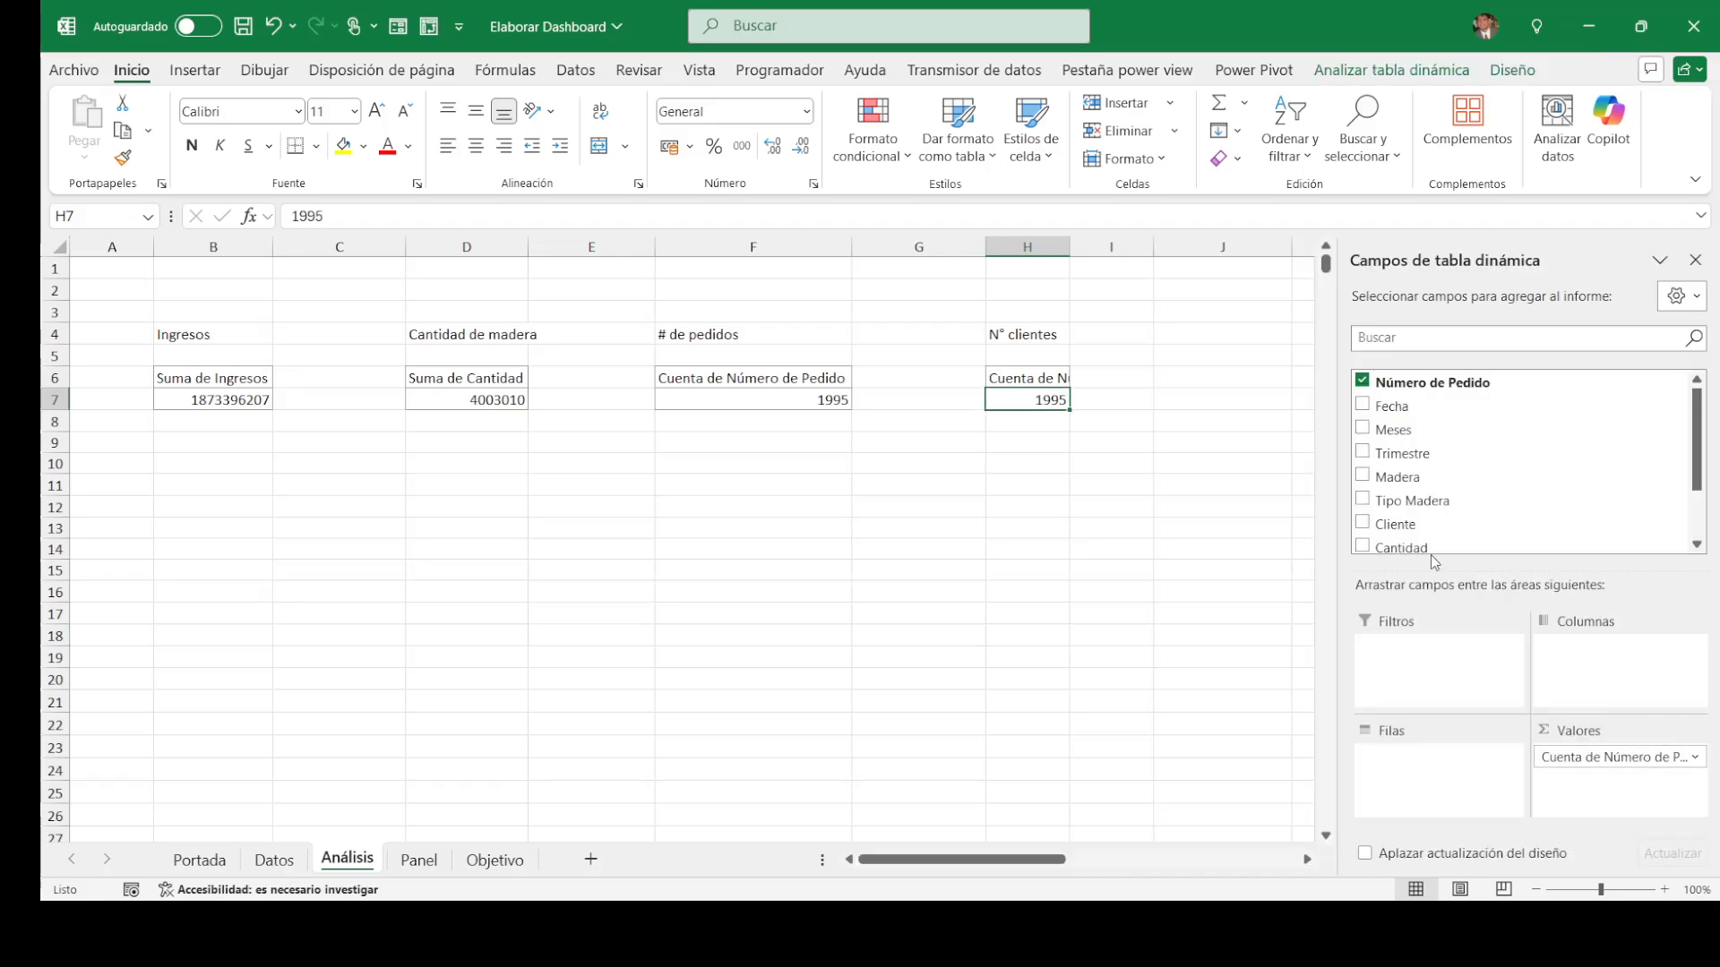
click(1362, 380)
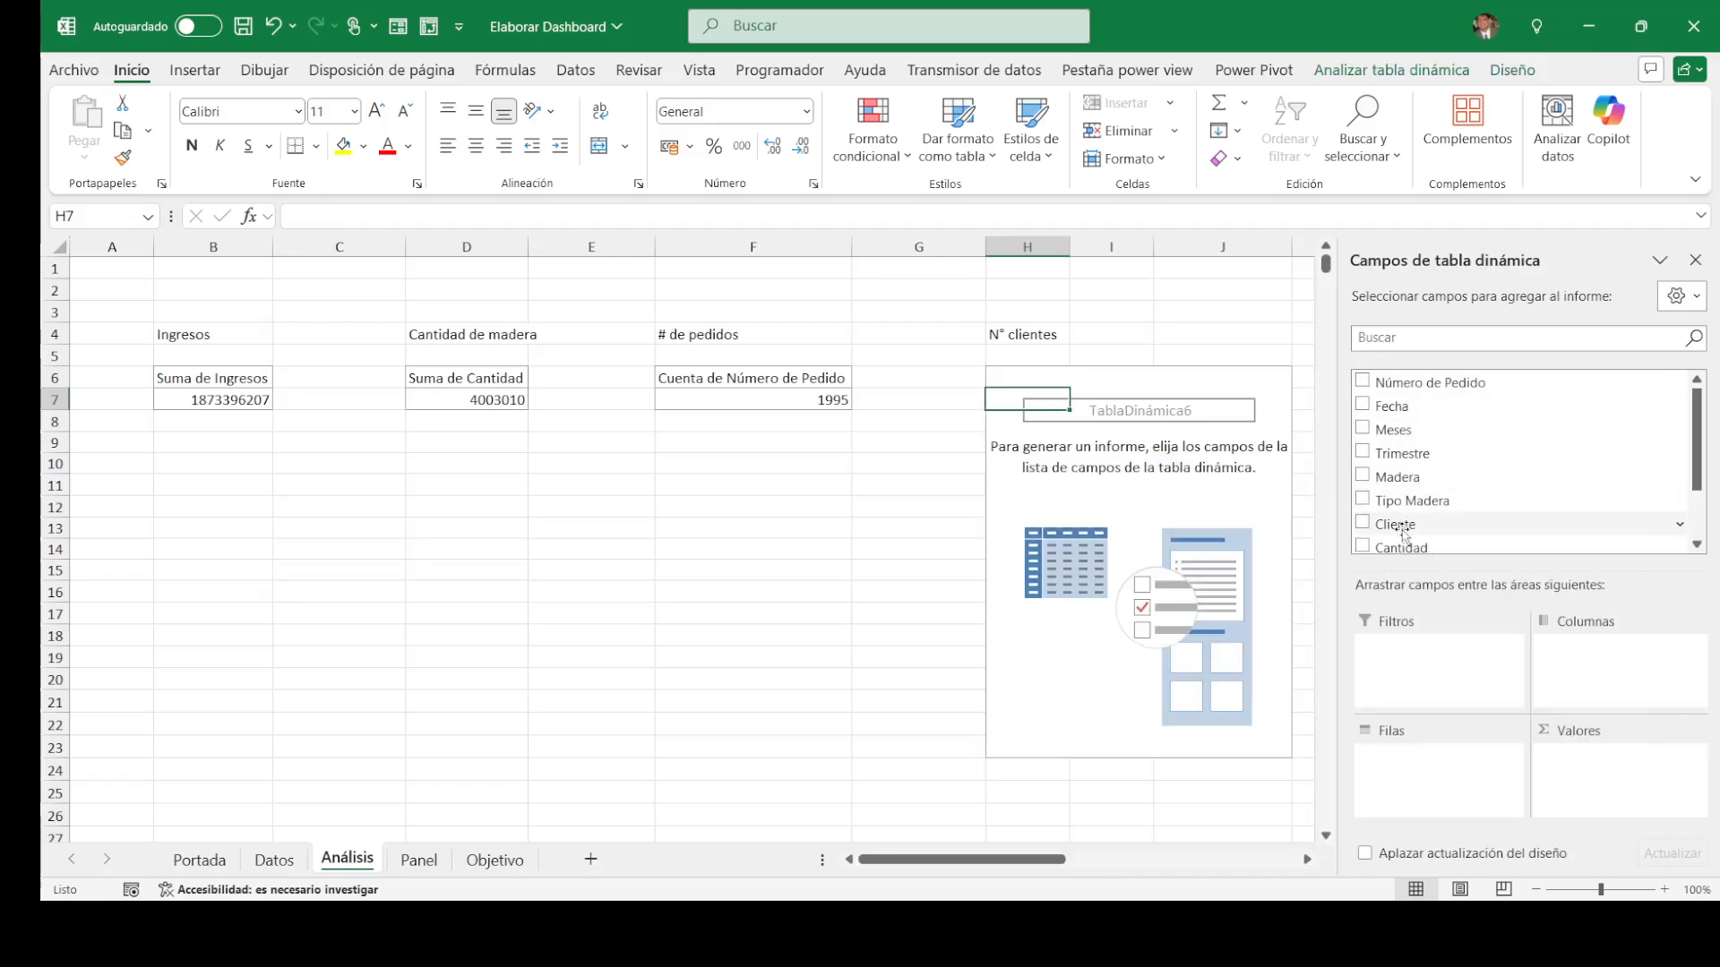
mouse_move(1402, 530)
mouse_down()
mouse_move(1623, 788)
mouse_move(1605, 772)
mouse_up()
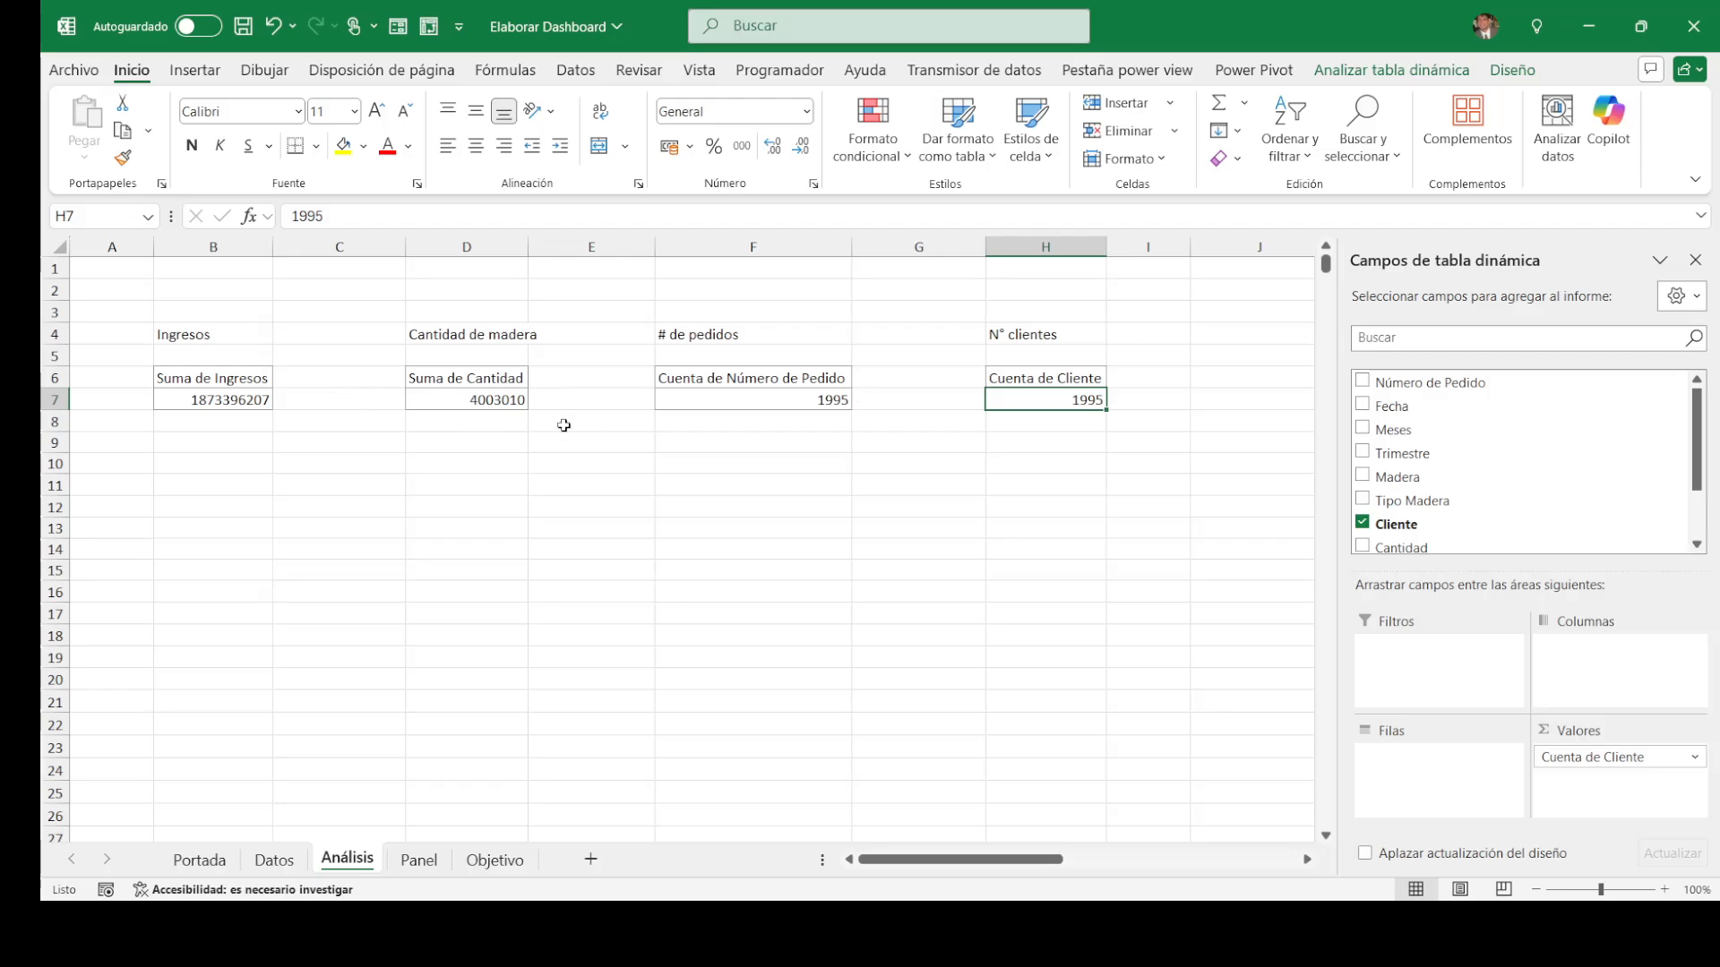
Step: Make the indicator headings in B4:H4 bold
click(242, 324)
key(shift+Right)
key(shift+Right)
key(shift+Right)
key(shift+Right)
key(shift+Right)
key(shift+Right)
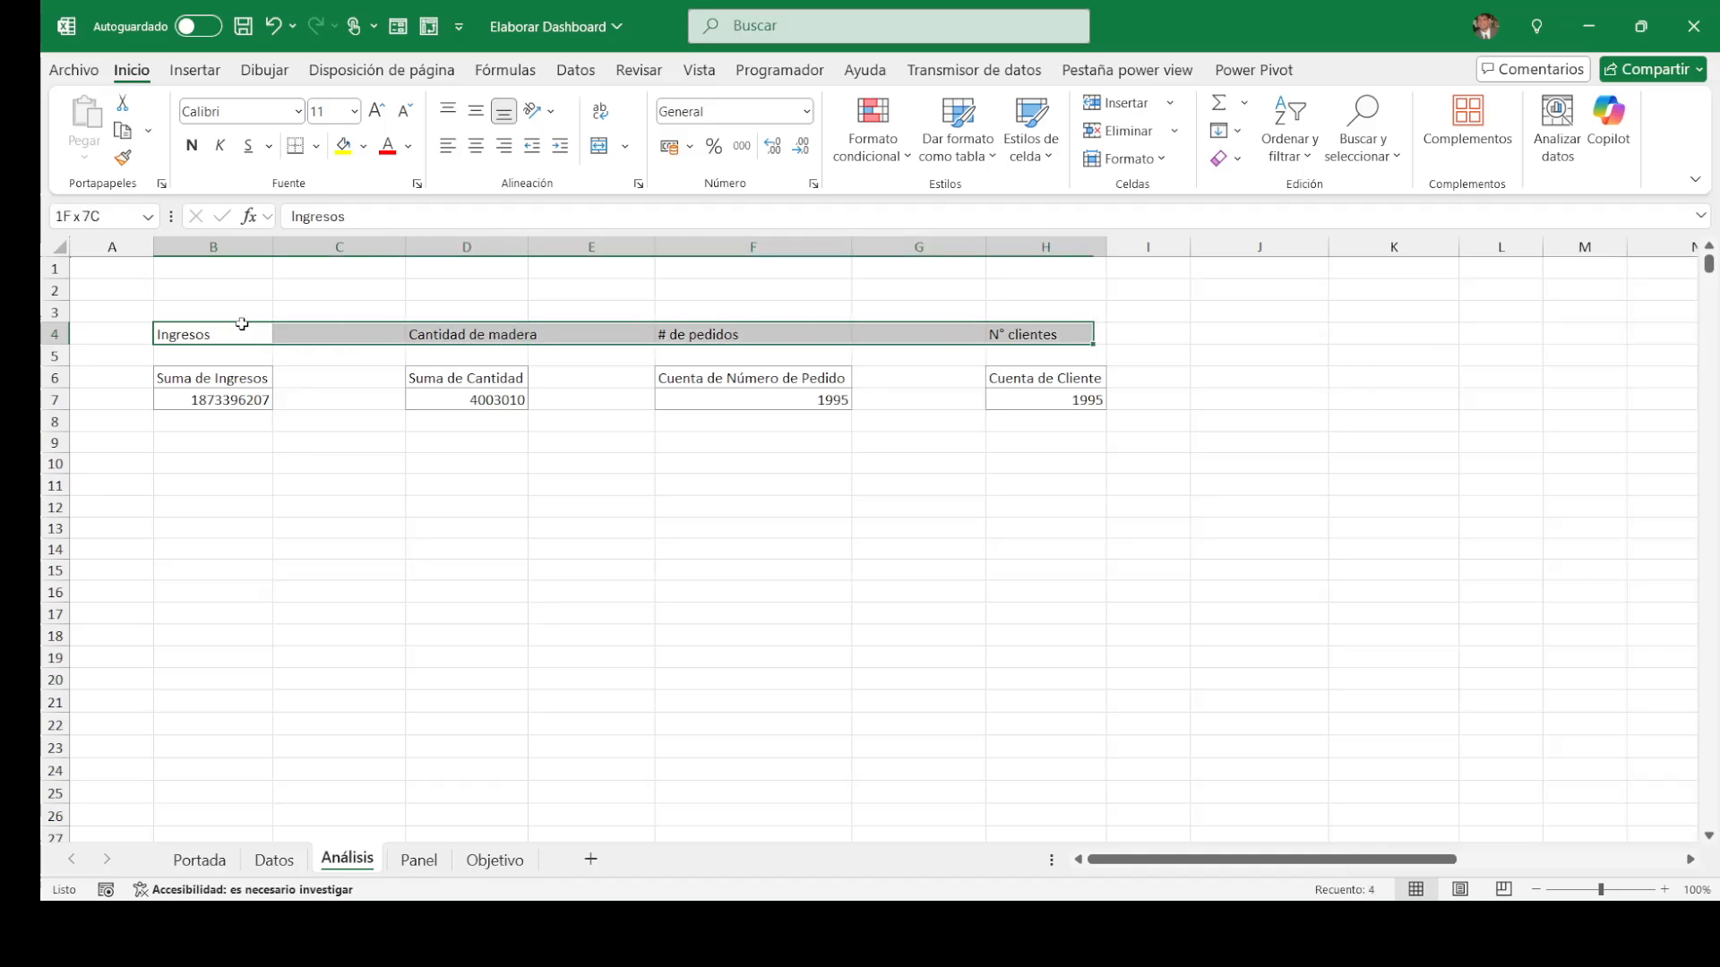
key(ctrl+n)
Step: Enter a formula in B9 that references the income pivot value in B7, and select D9
key(Down)
key(Down)
key(Down)
key(Down)
key(Down)
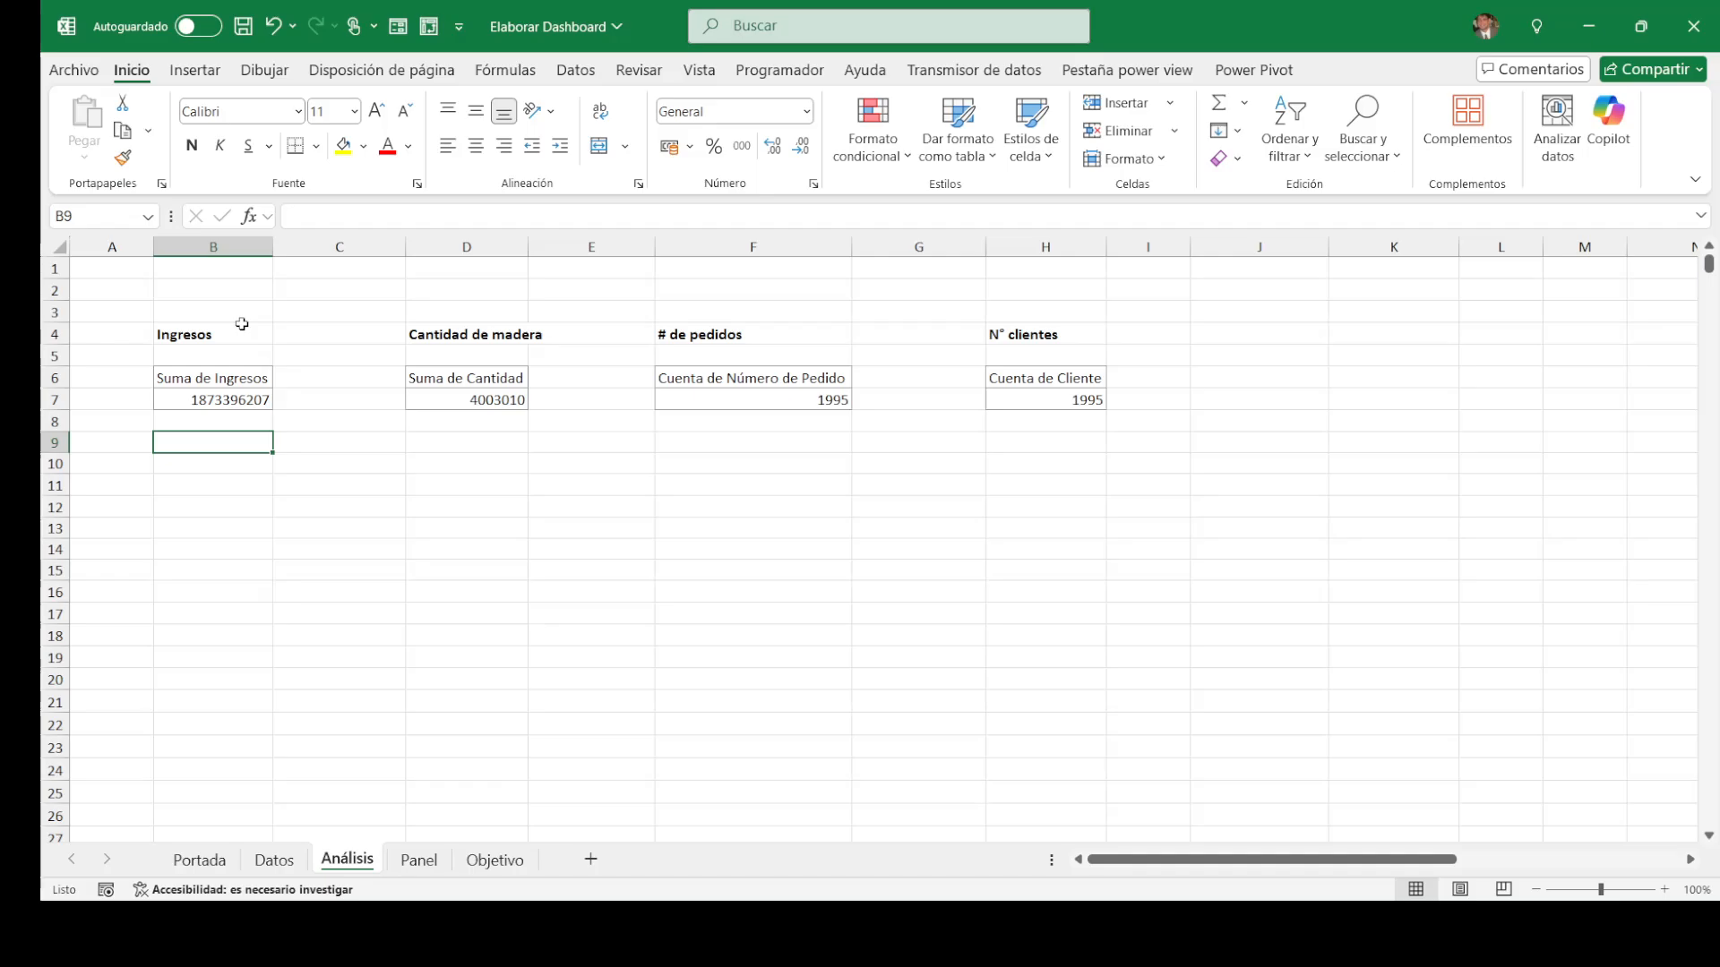
text(+)
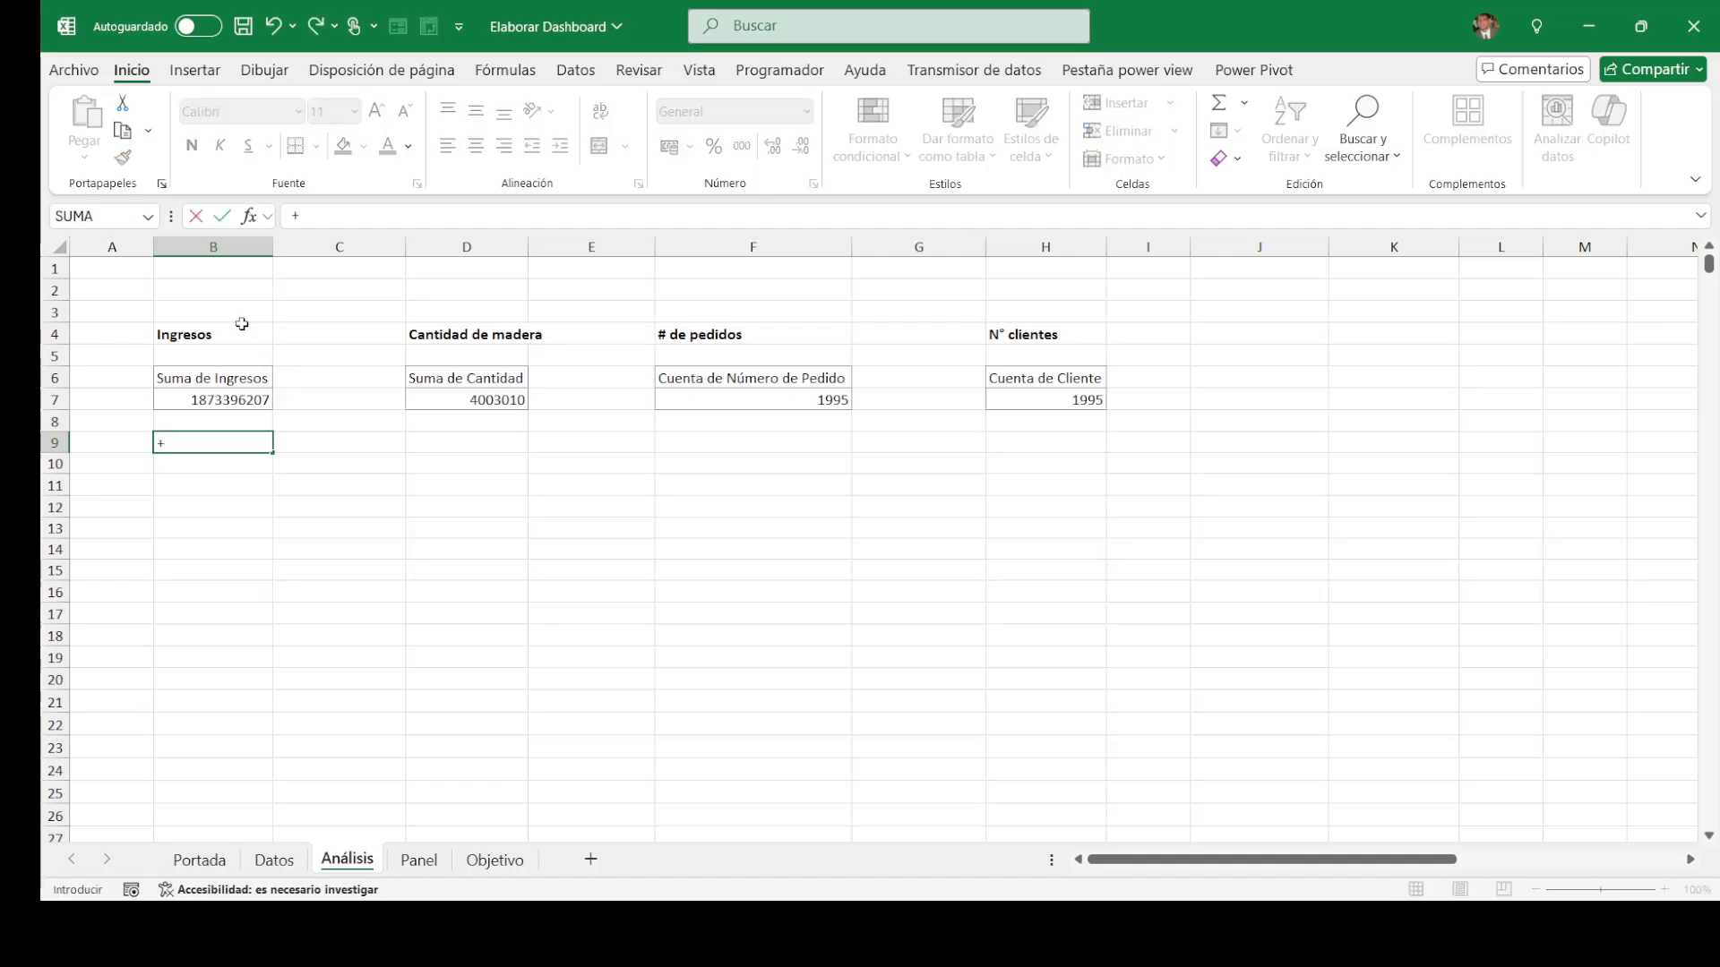
click(247, 406)
key(Return)
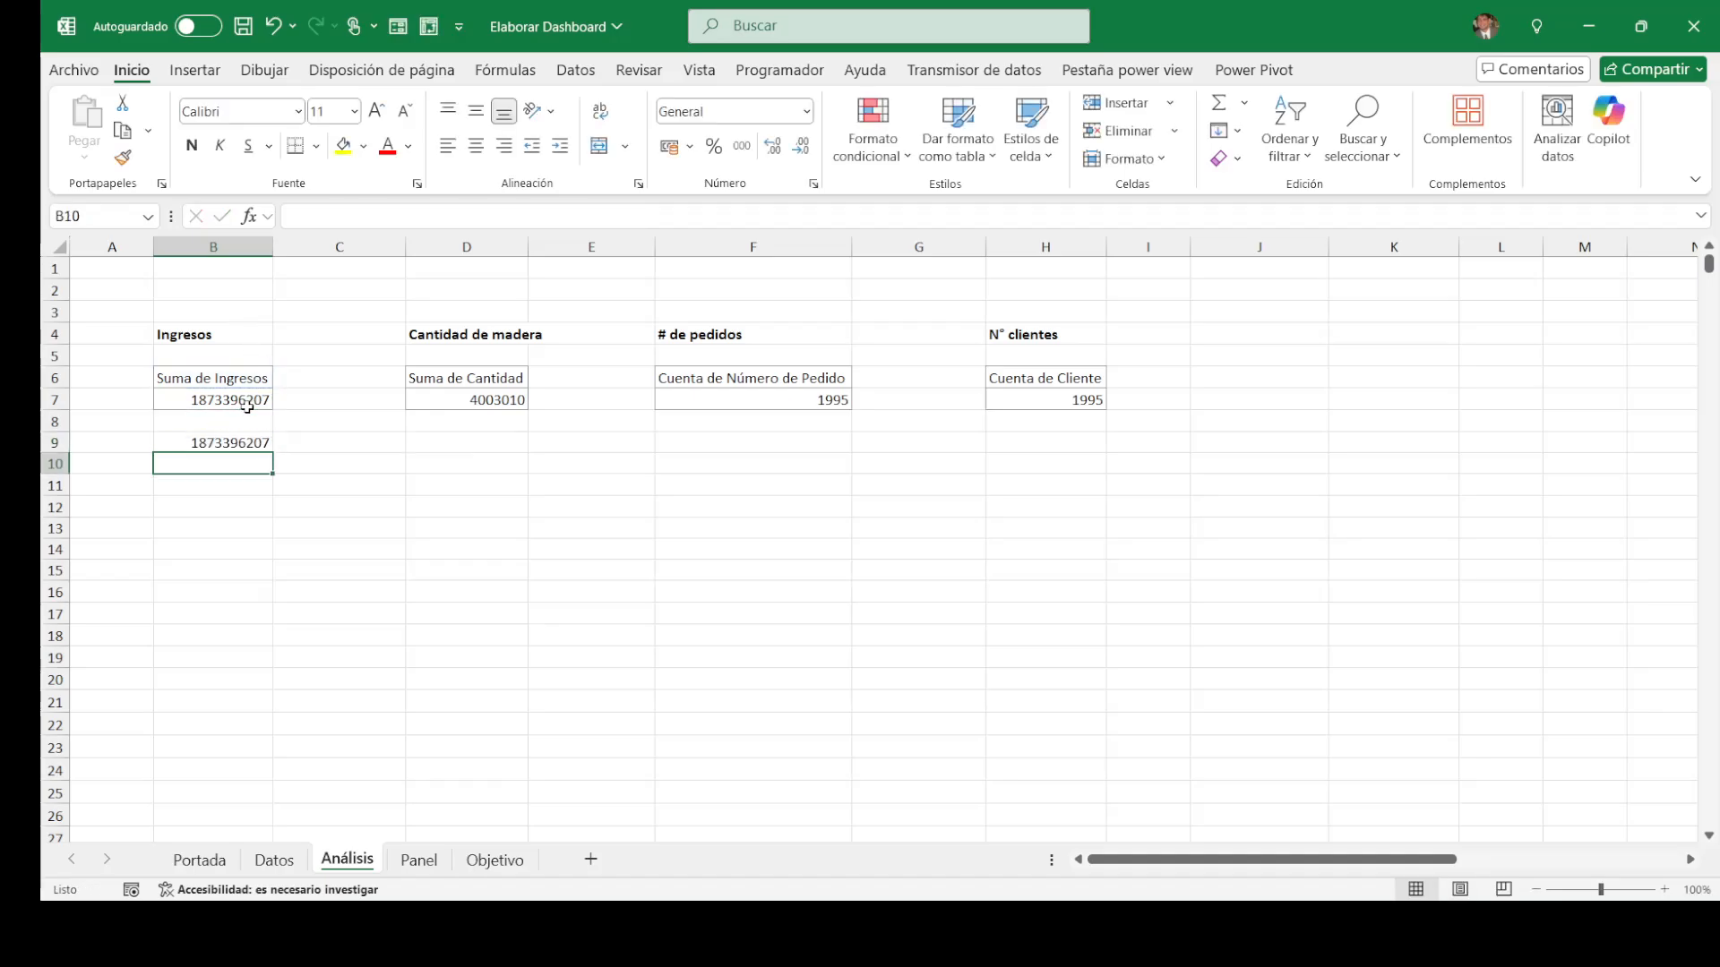
key(Up)
key(Right)
key(Right)
key(Right)
key(Left)
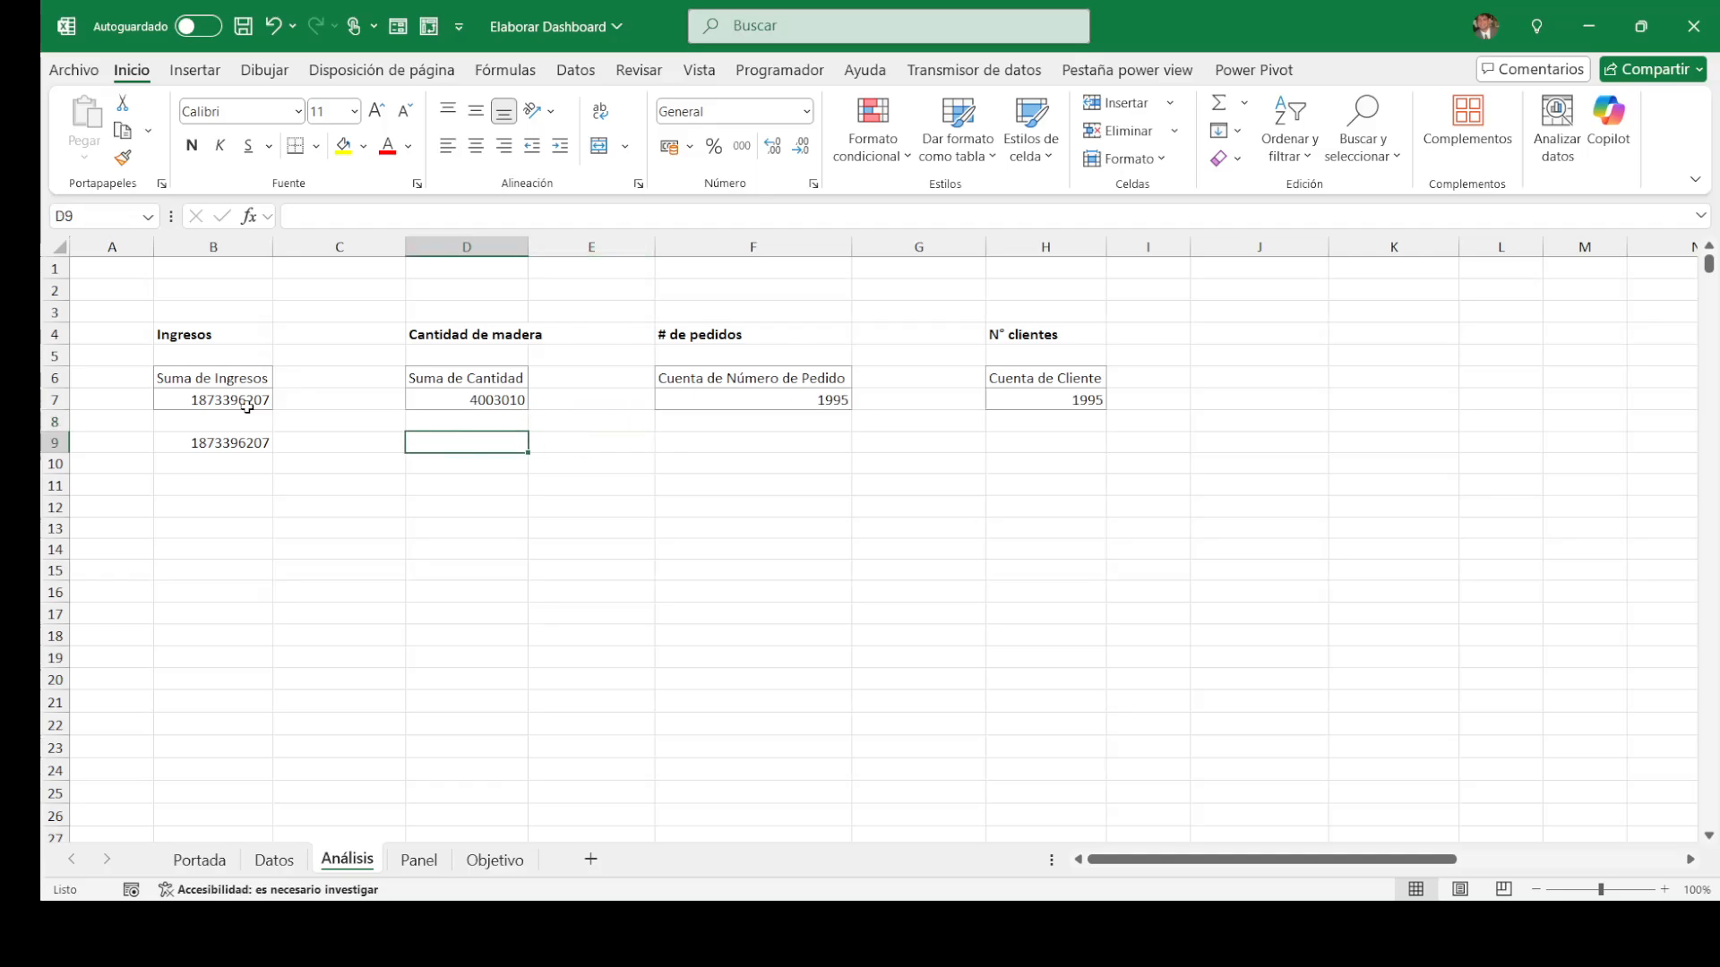
text(+)
key(Up)
key(Up)
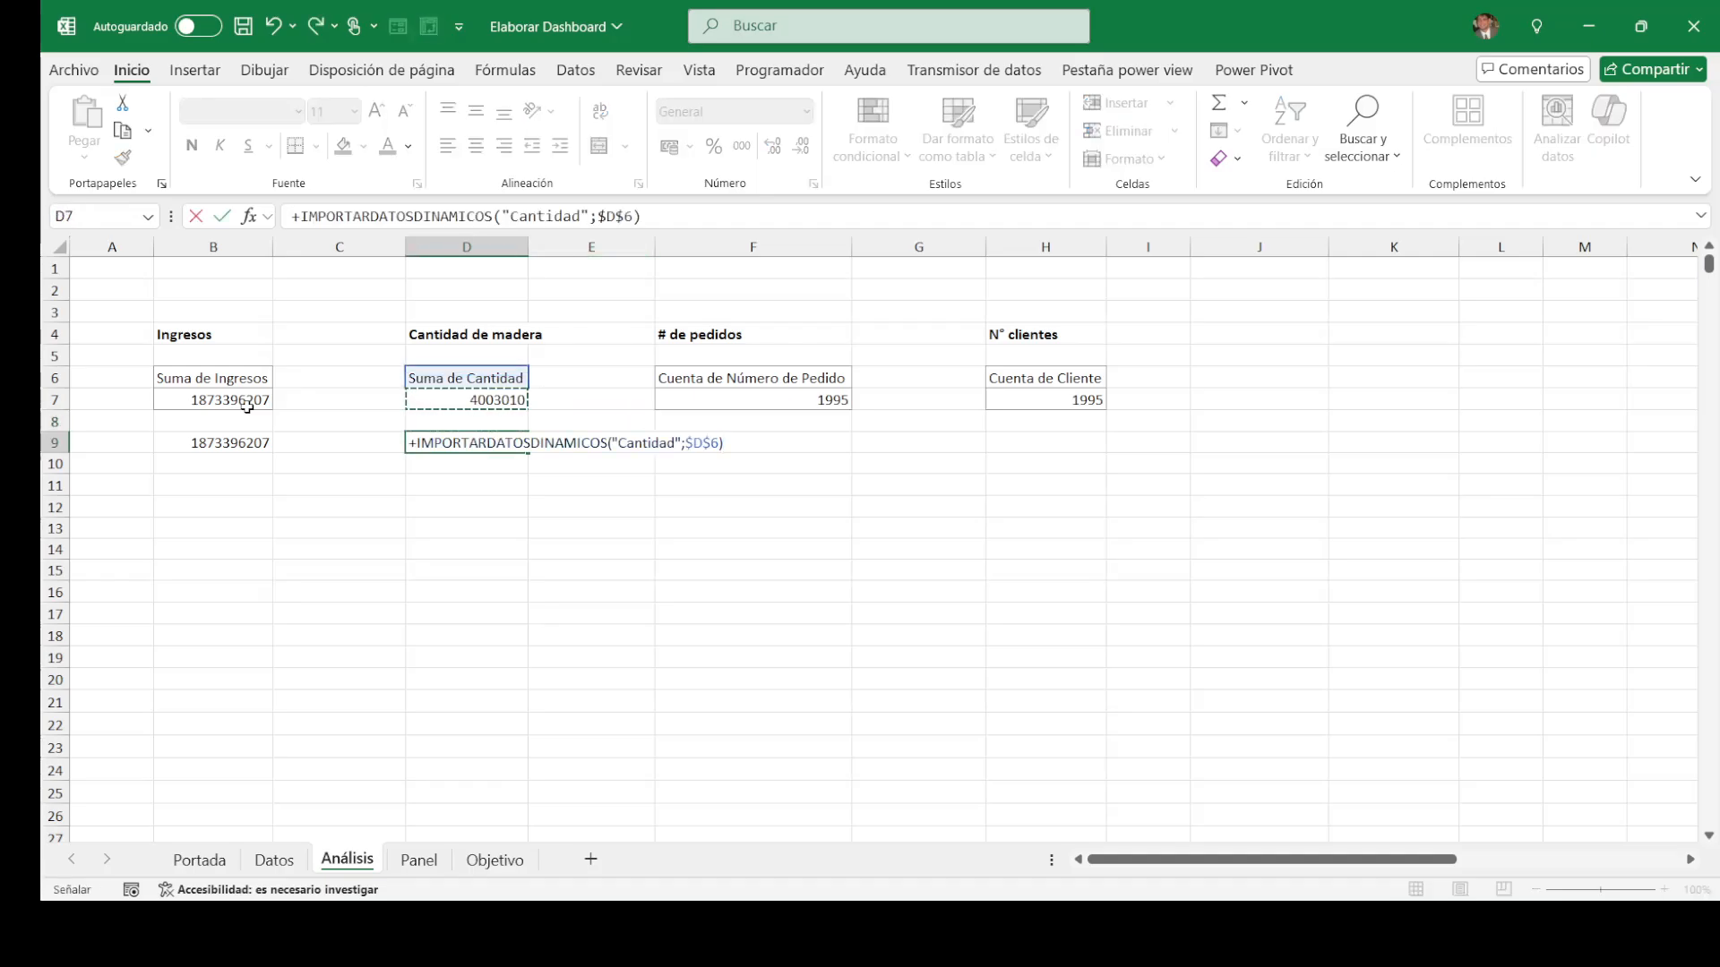
key(Down)
key(Up)
key(Escape)
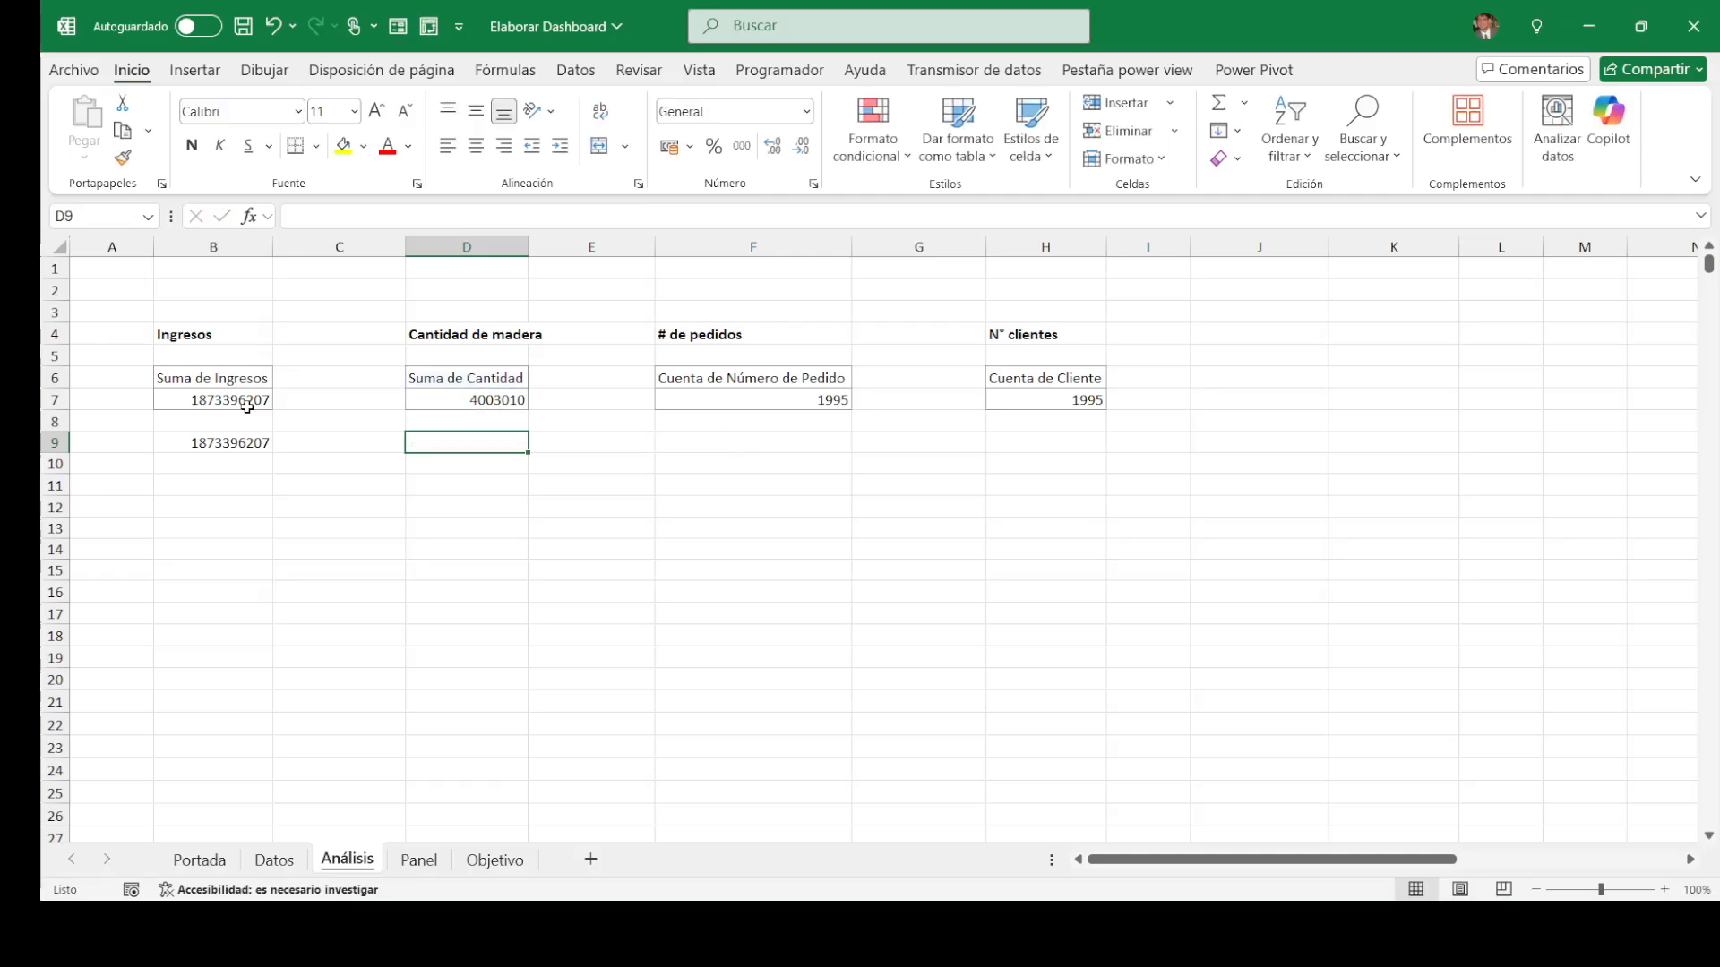
Step: Enter formulas that reference the wood quantity pivot value D7 in D9 and the order count F7 in F9
text(+)
click(415, 399)
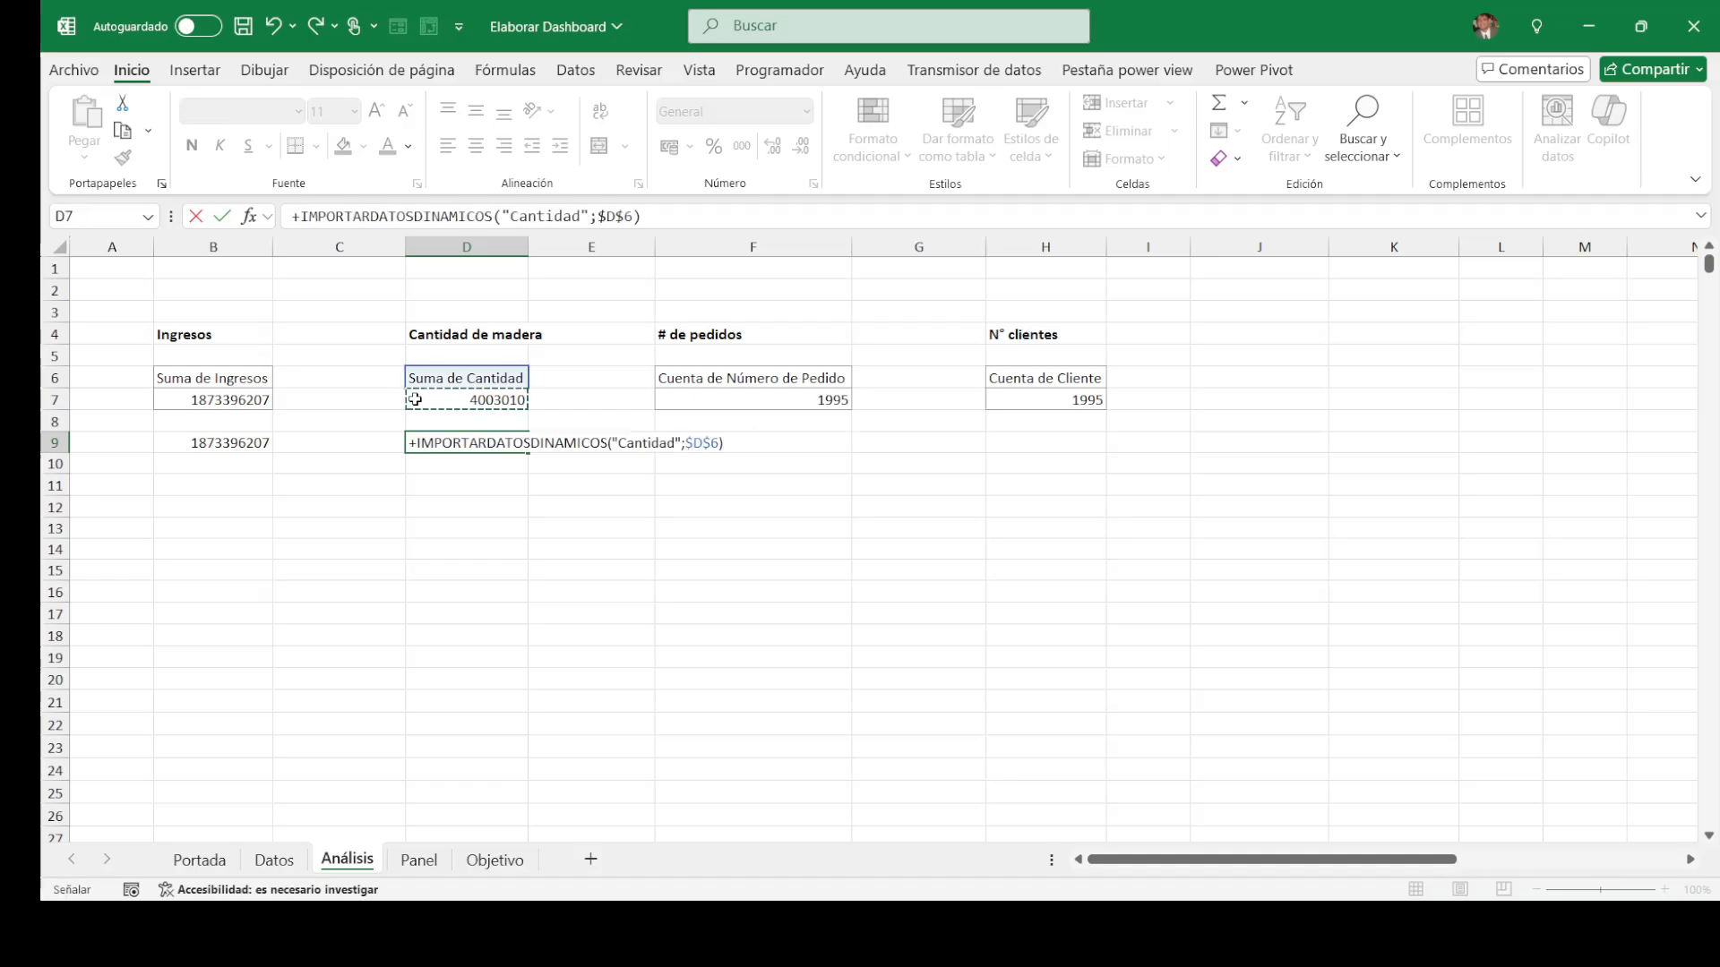
key(Tab)
key(Tab)
text(+)
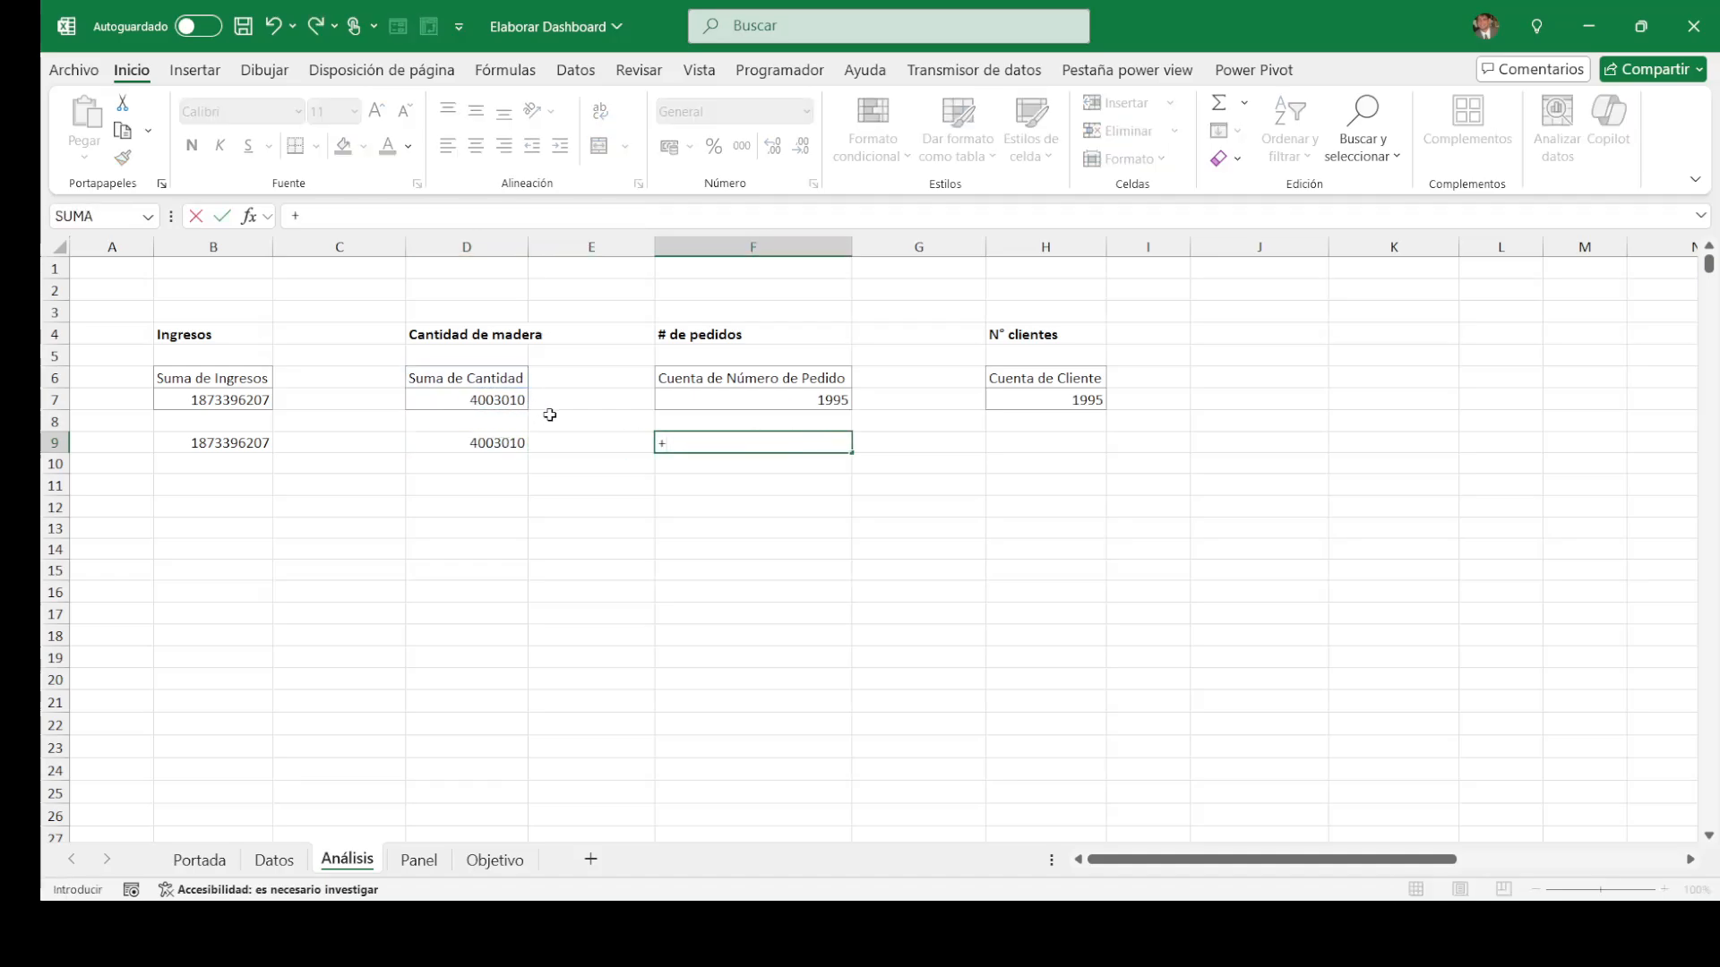
click(670, 399)
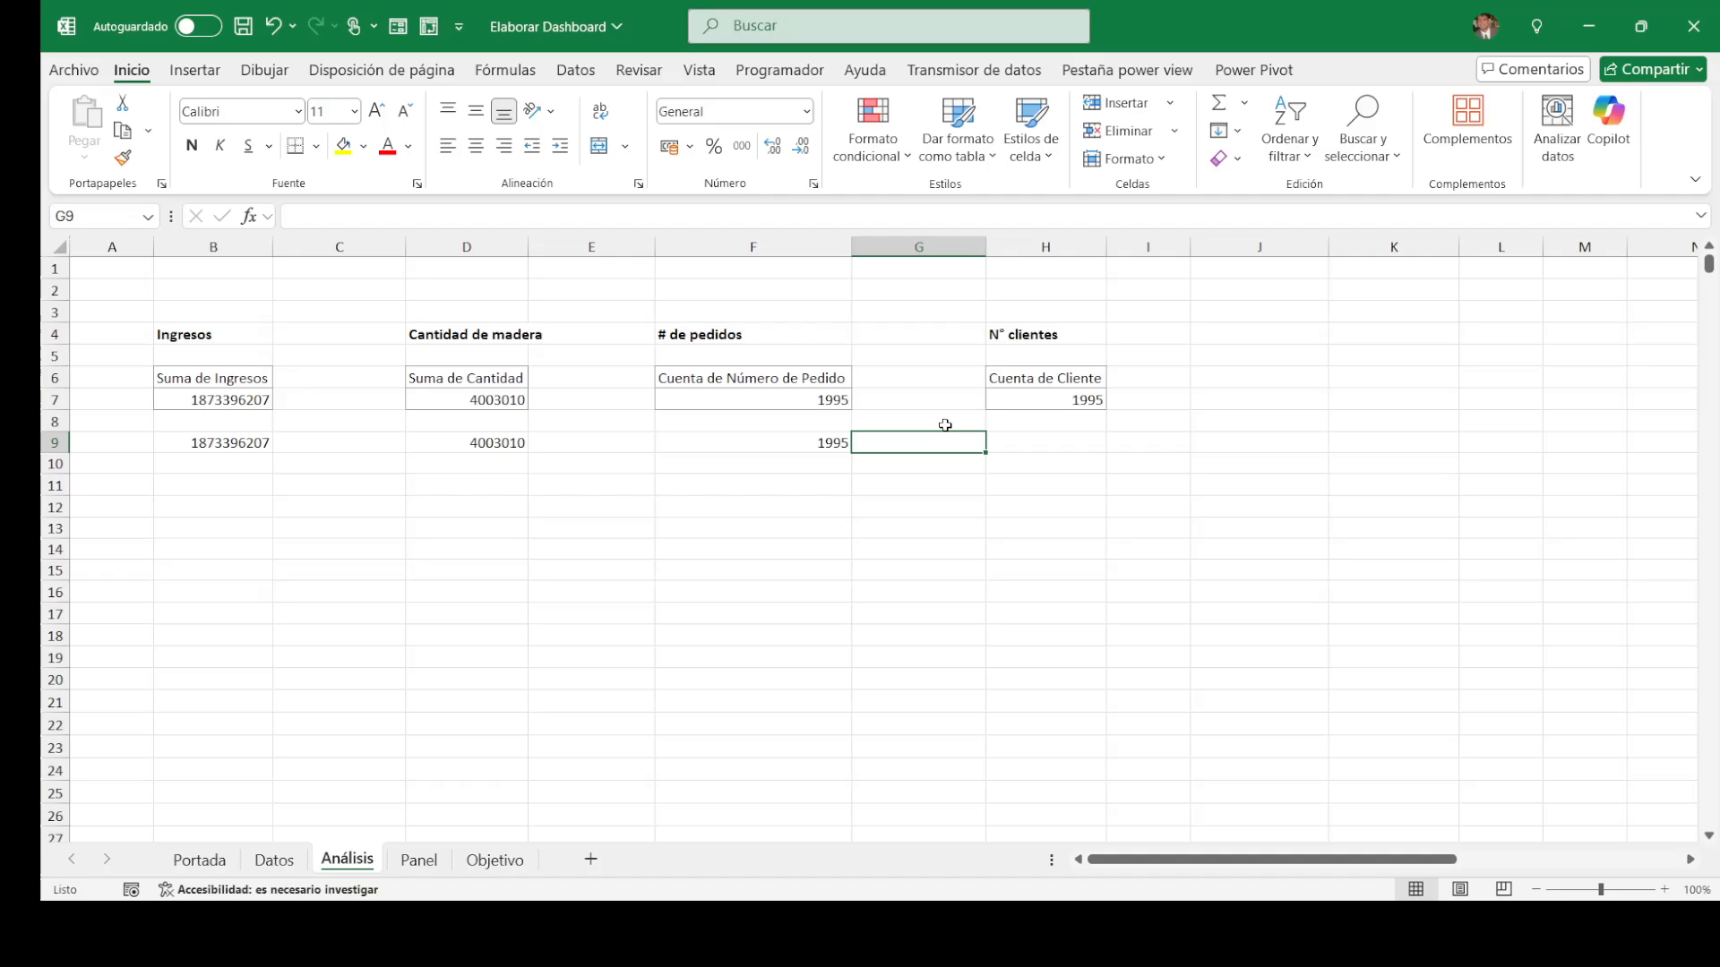
Step: Enter a formula in H9 that references the client count pivot value in H7
click(1032, 443)
text(+)
drag(1047, 414, 1064, 404)
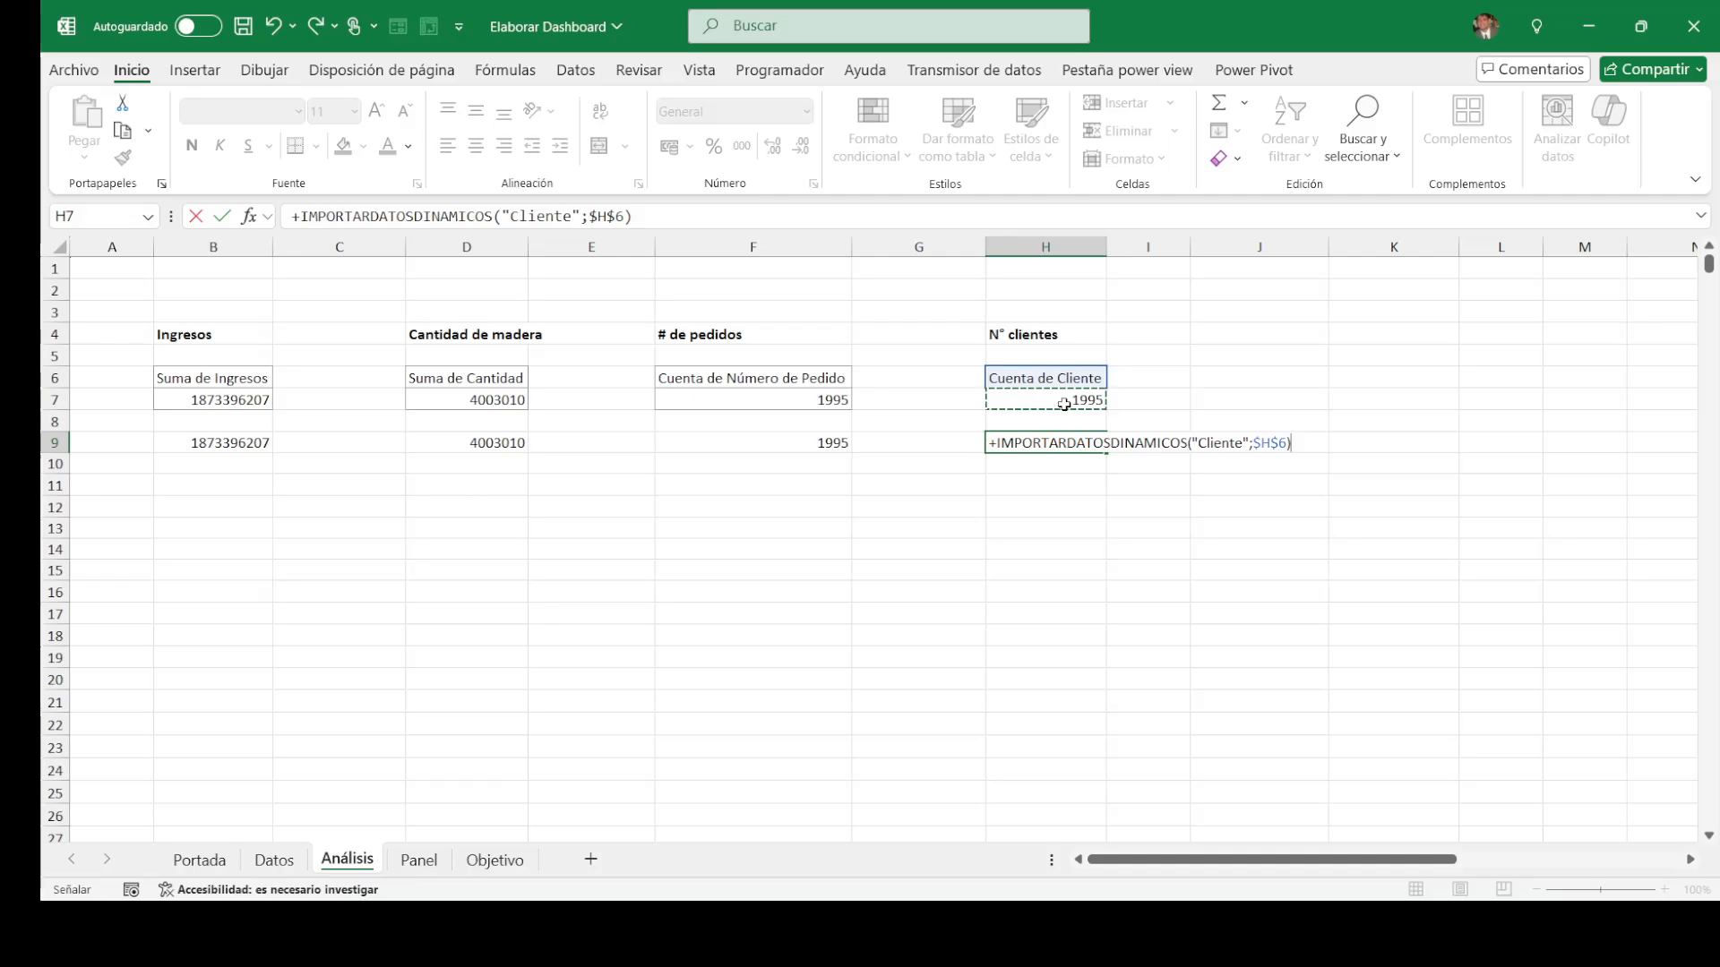
key(Return)
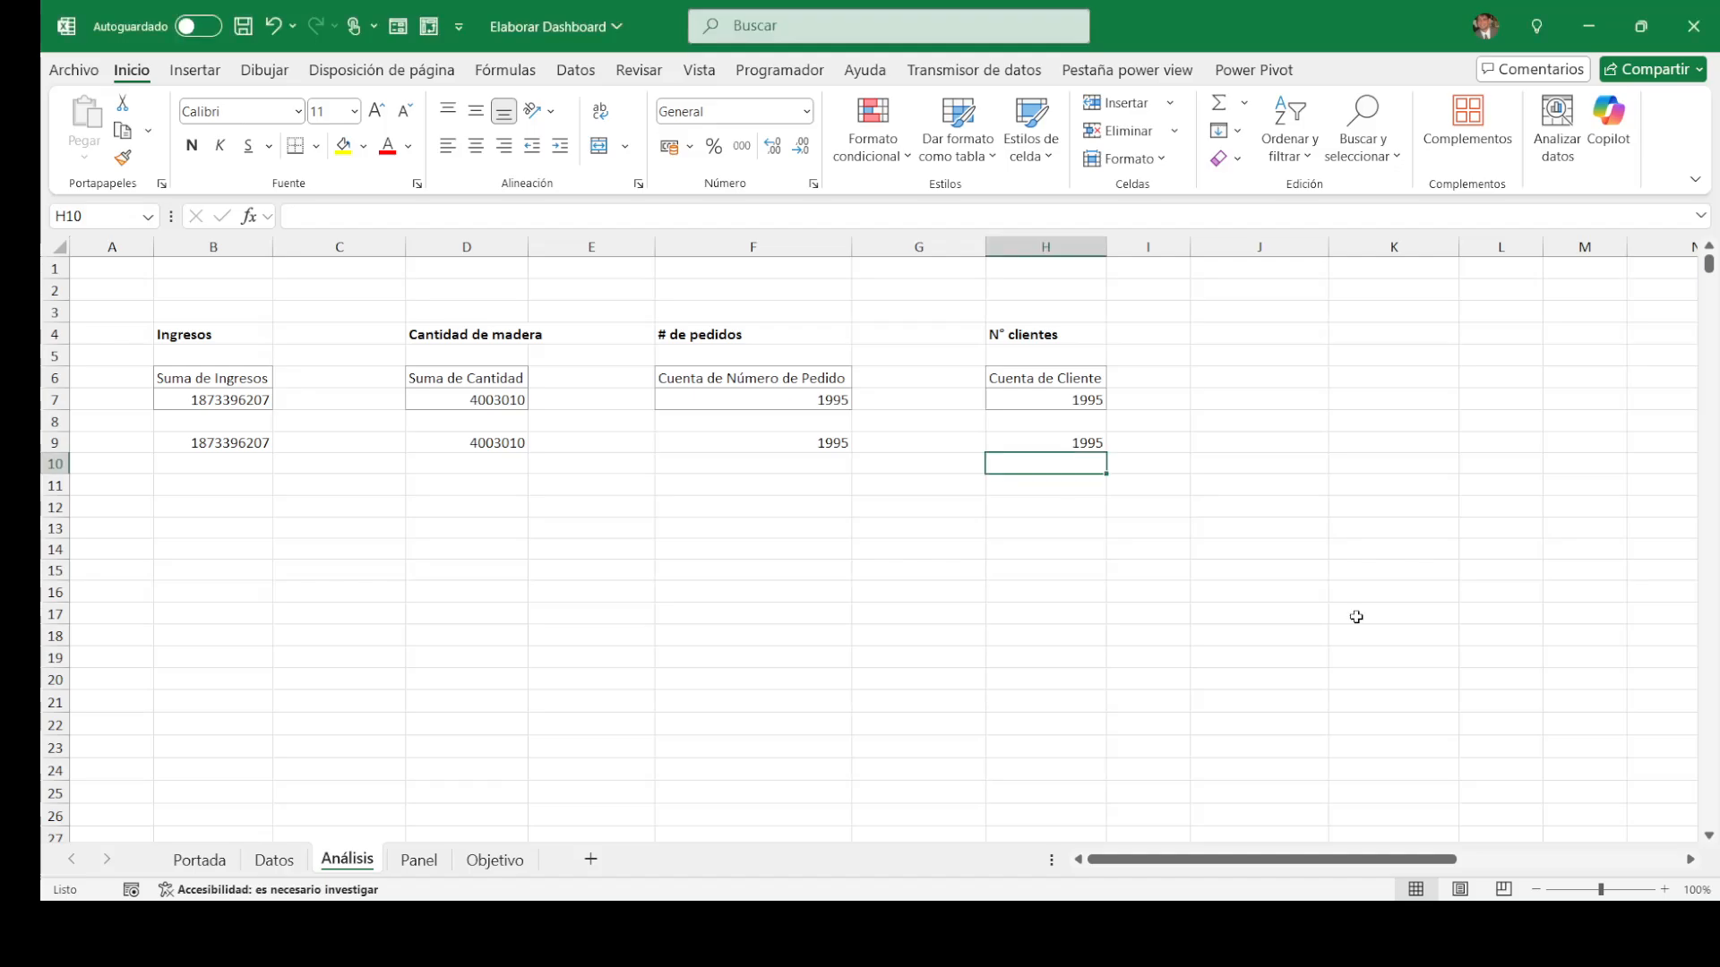
Step: Make the pivot table value headings in B6, D6, F6 and H6 bold
click(180, 377)
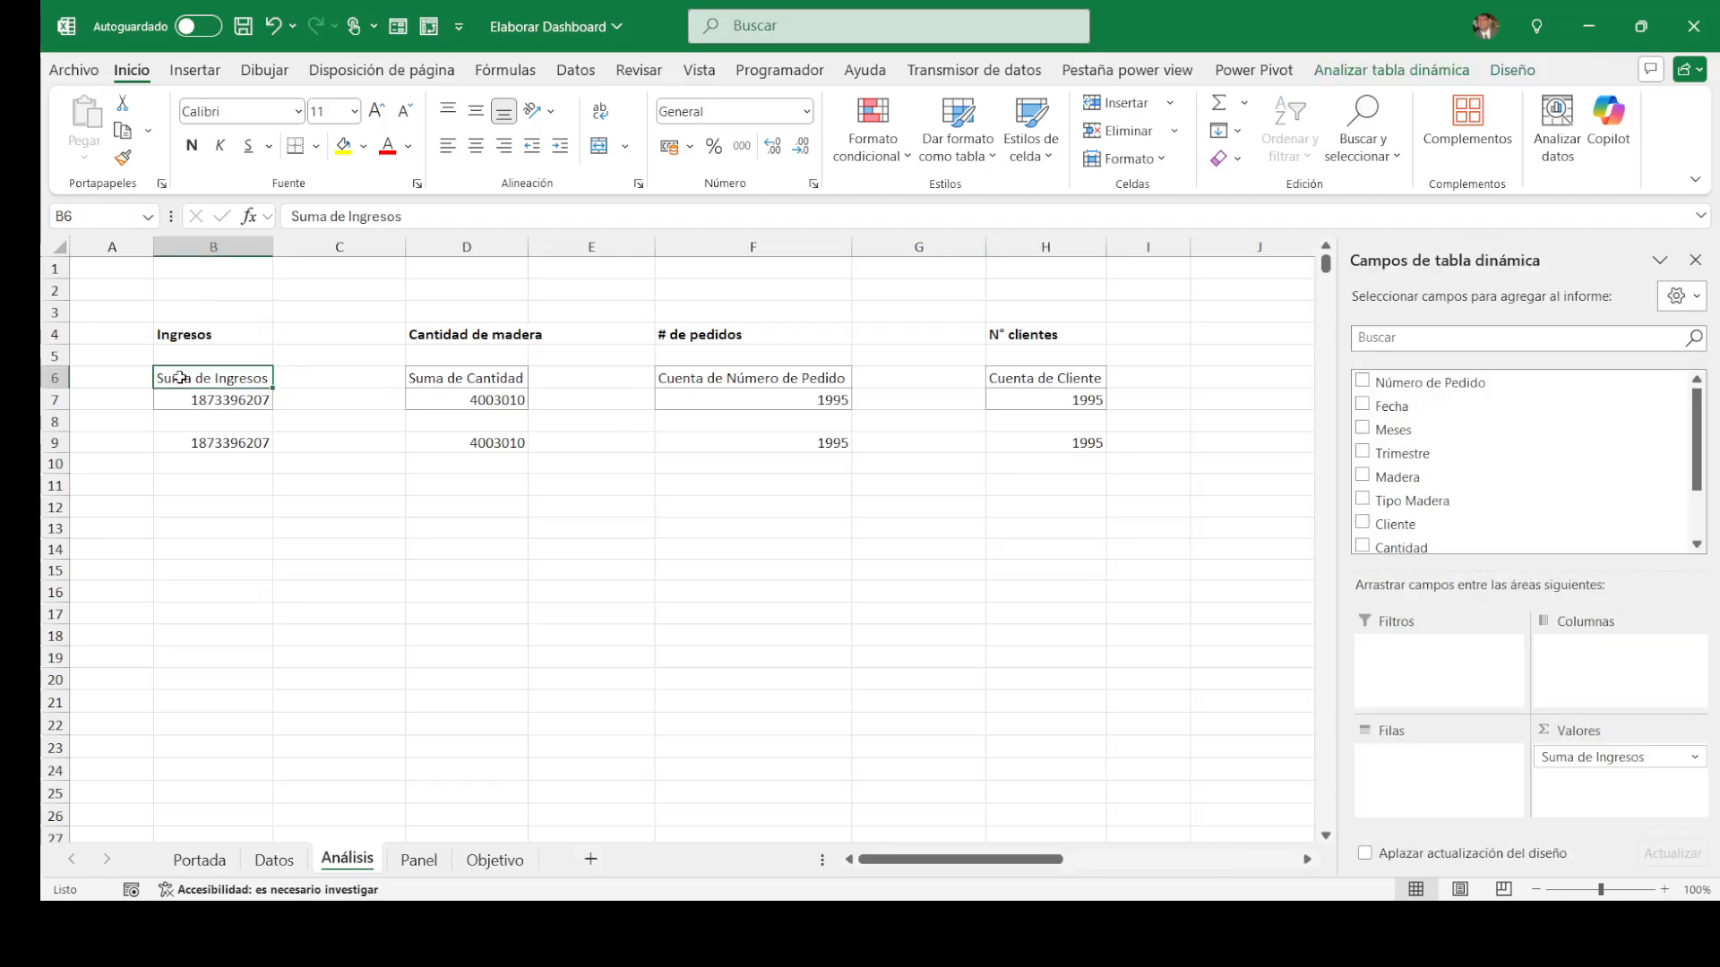
key(Right)
key(Right)
key(Right)
key(Right)
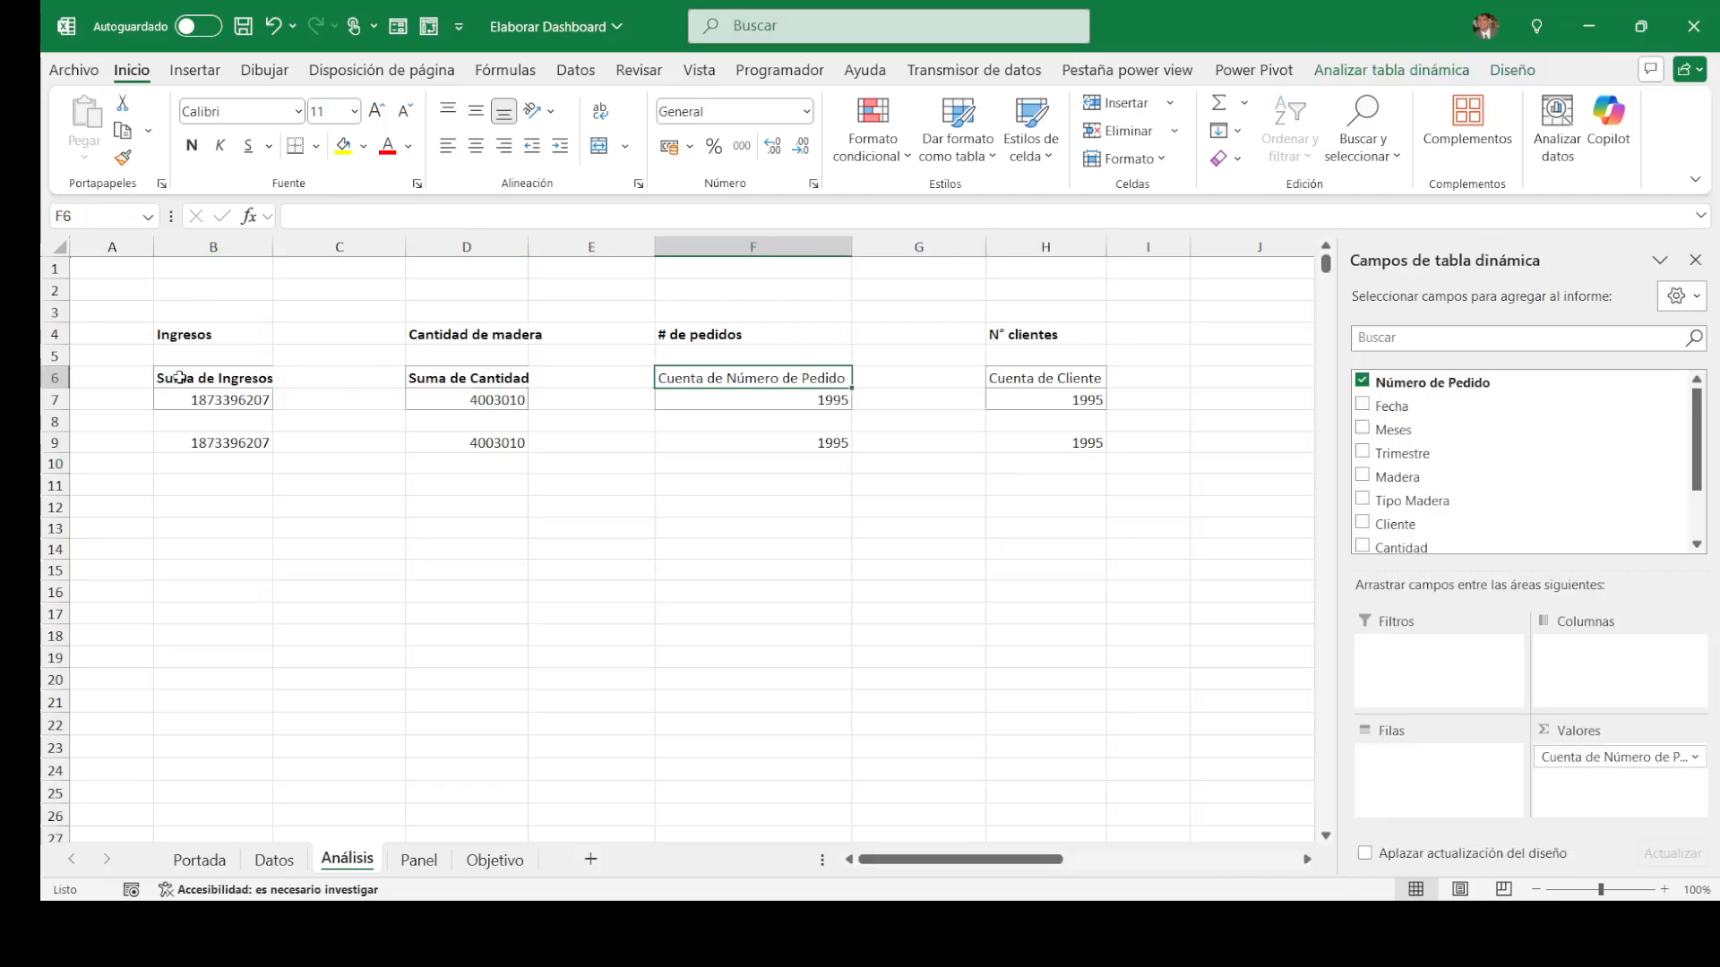
key(ctrl+n)
key(Right)
key(Right)
key(ctrl+n)
key(Left)
key(Left)
key(Left)
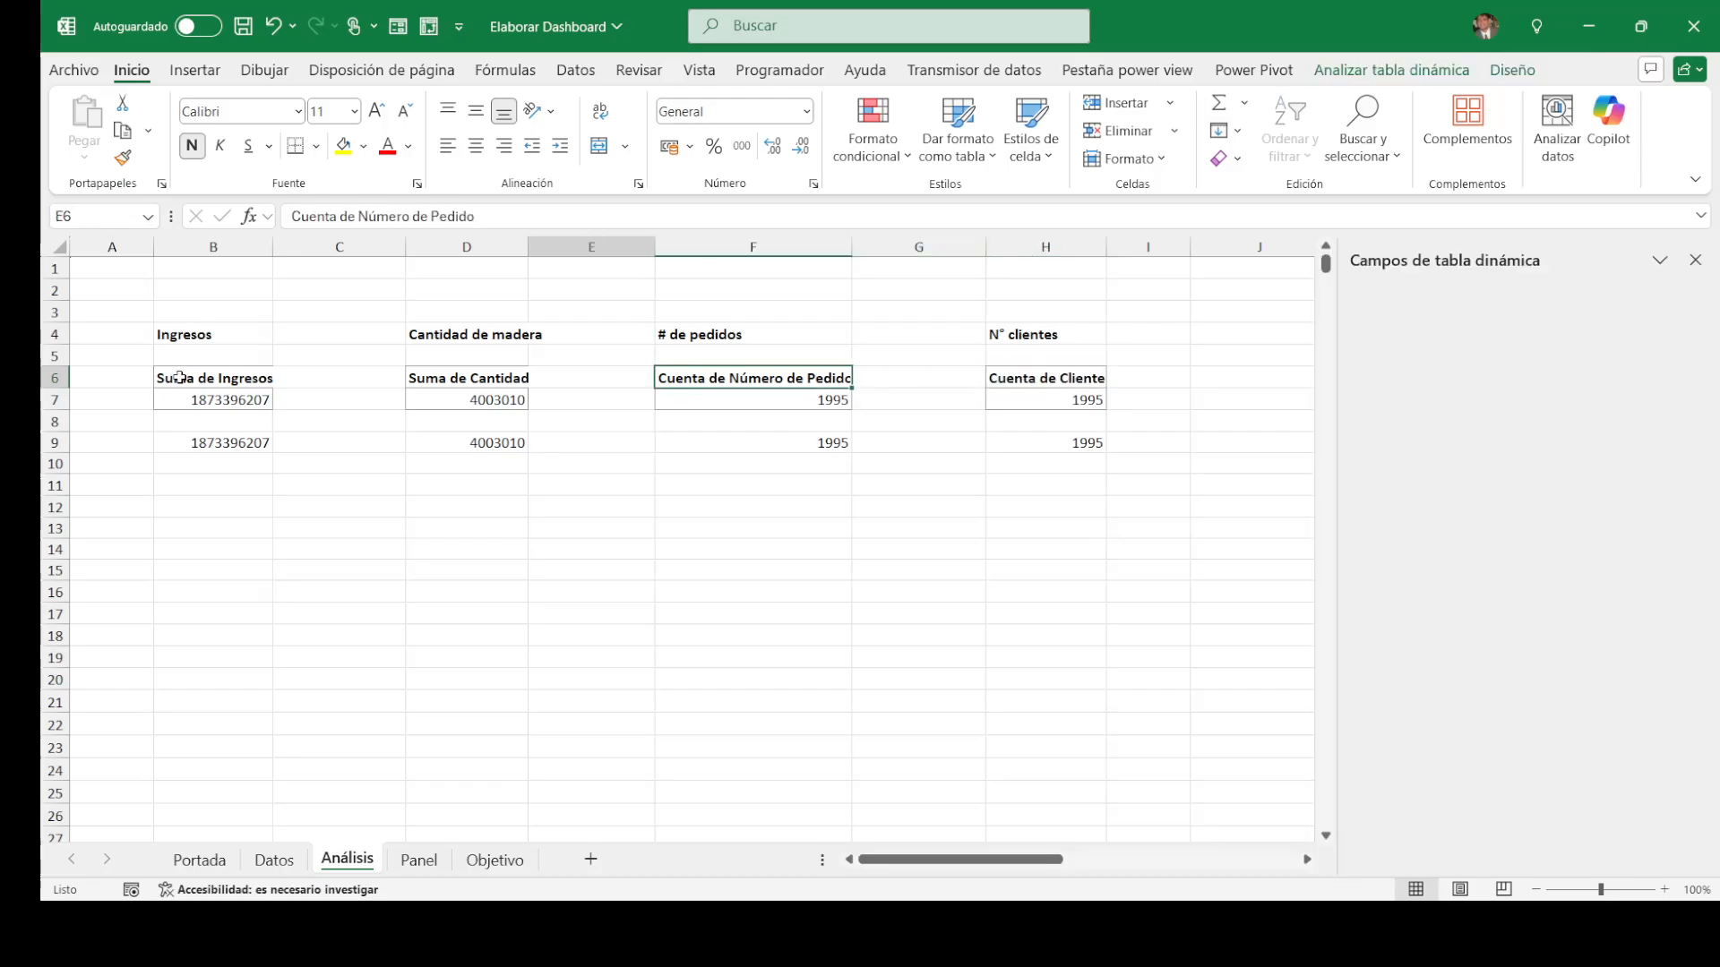
Step: Rename the value heading of the B6 pivot table as Ingresos Totales
click(180, 377)
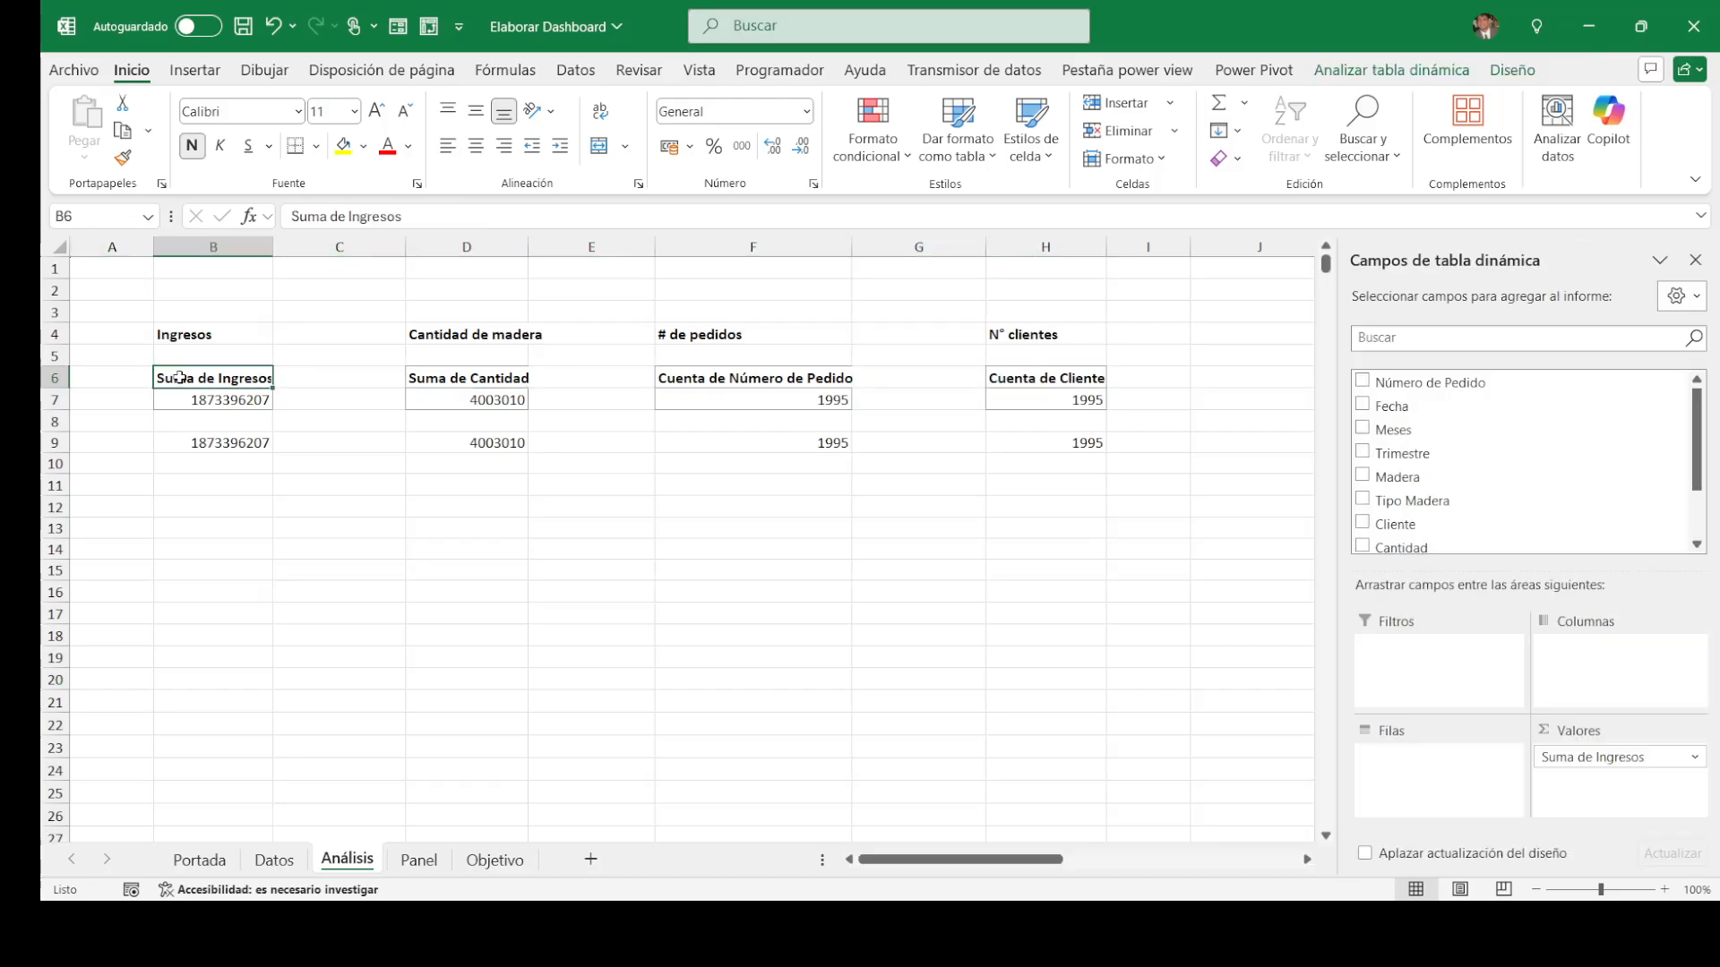
text(Ingresos)
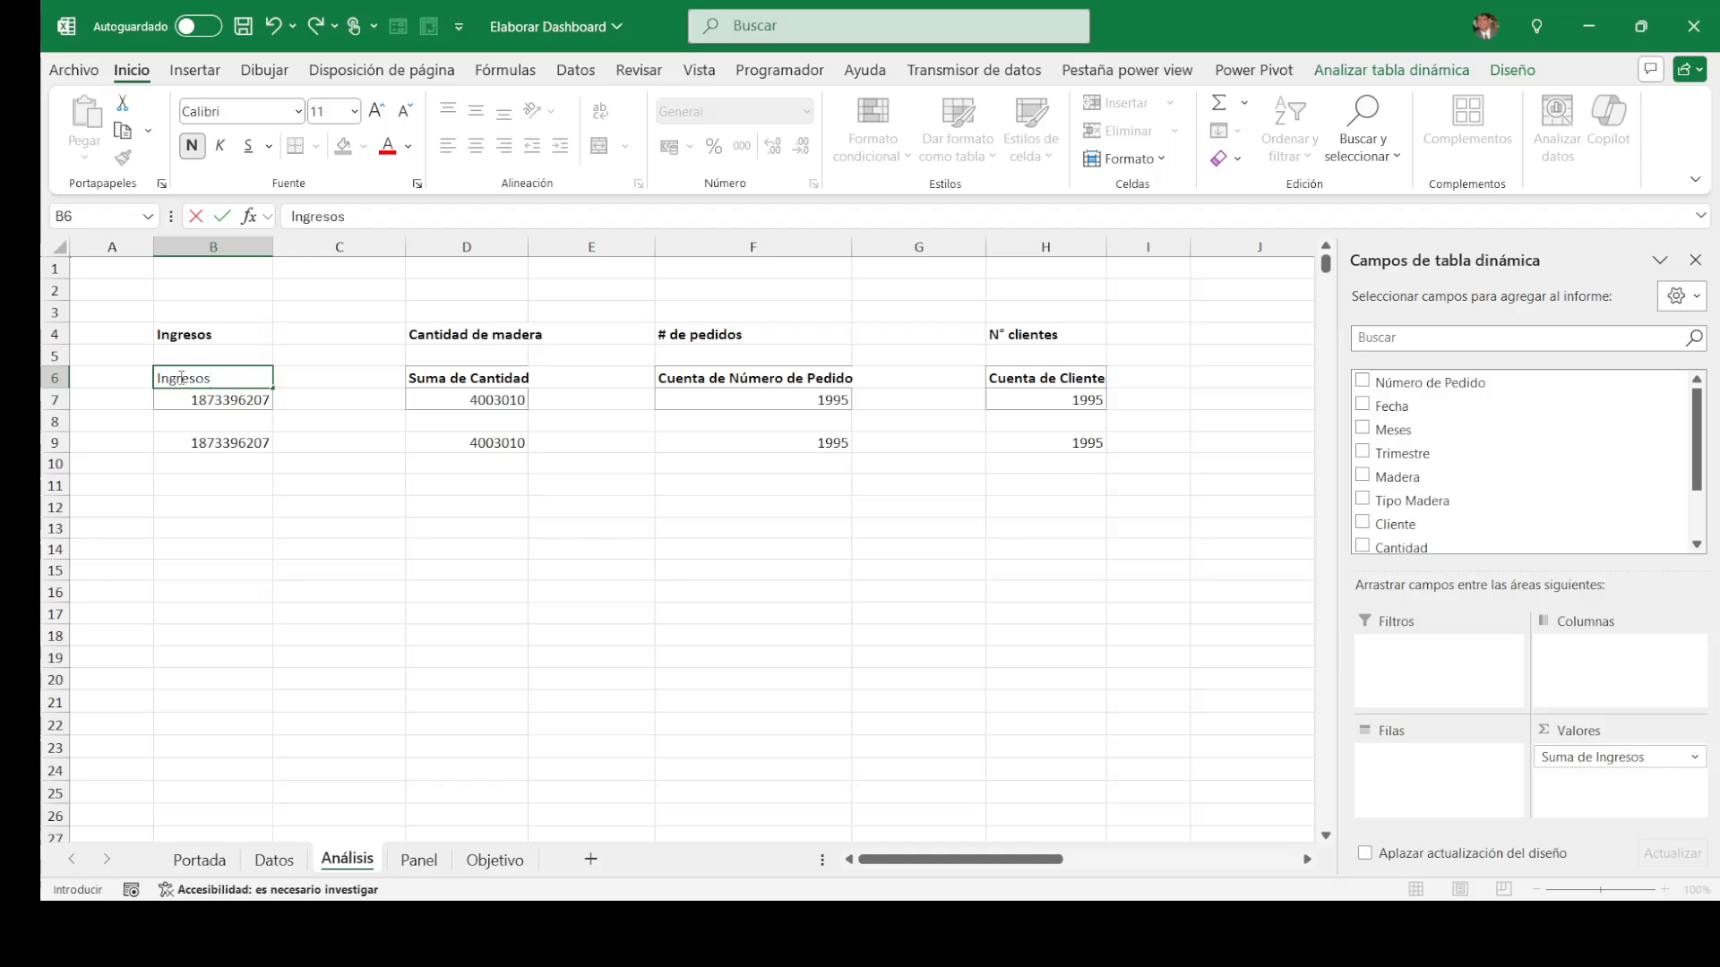
text( Totales)
key(Tab)
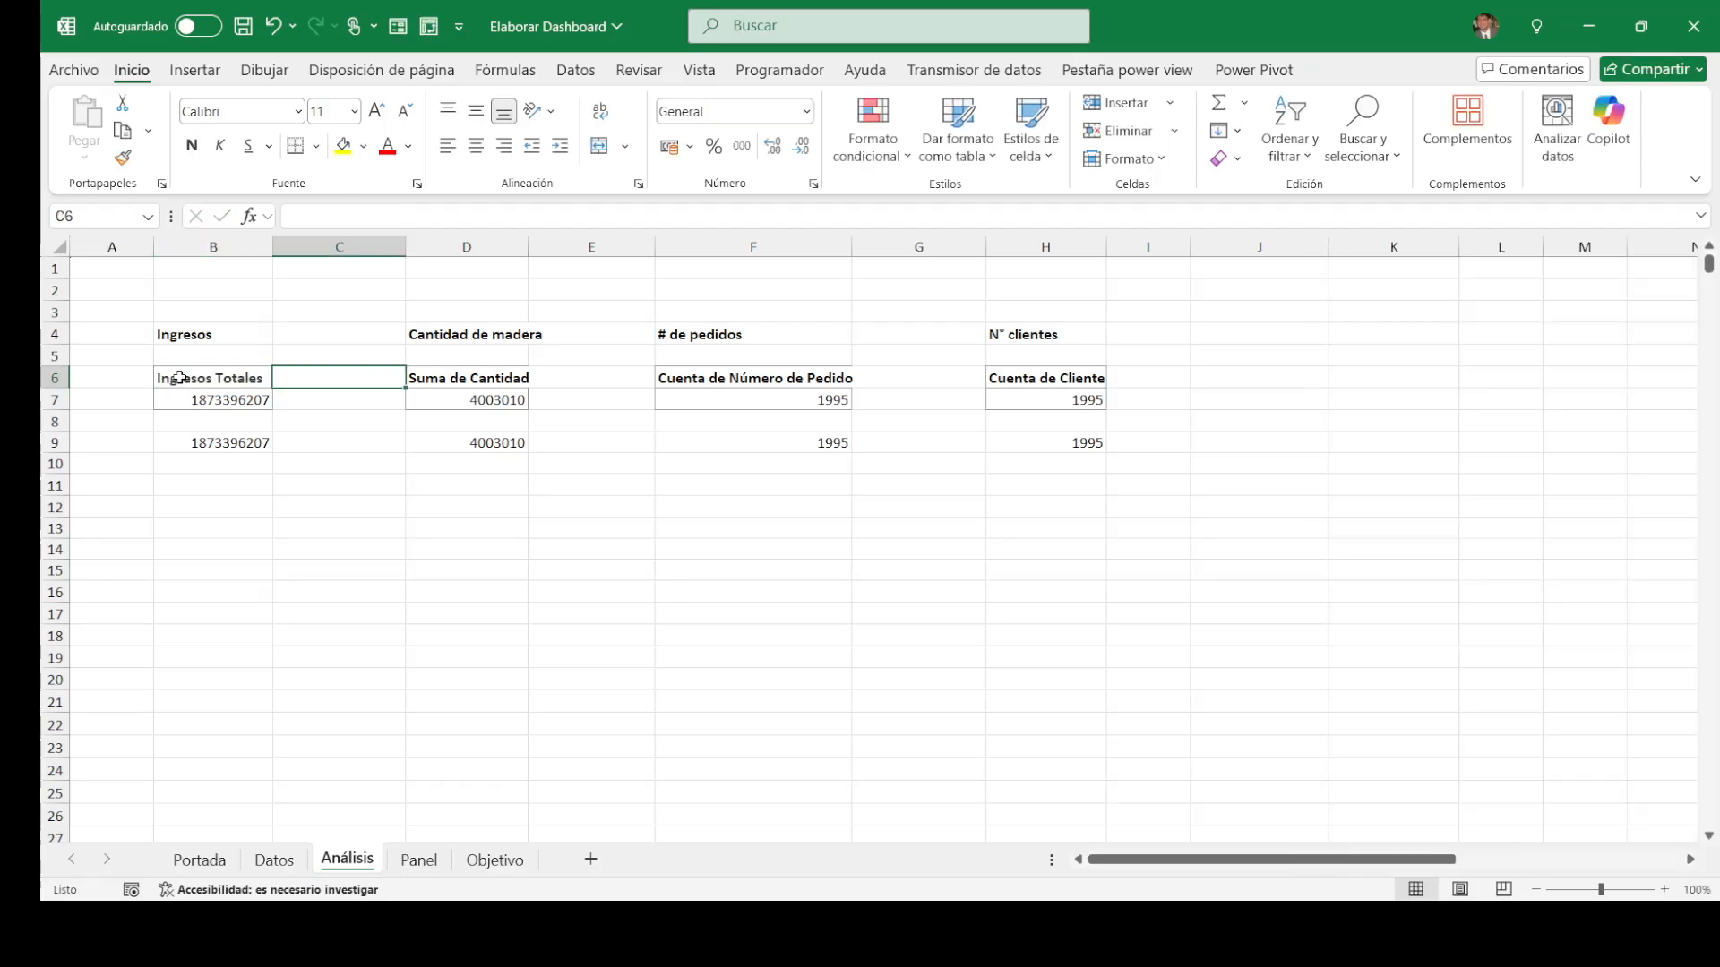
key(Tab)
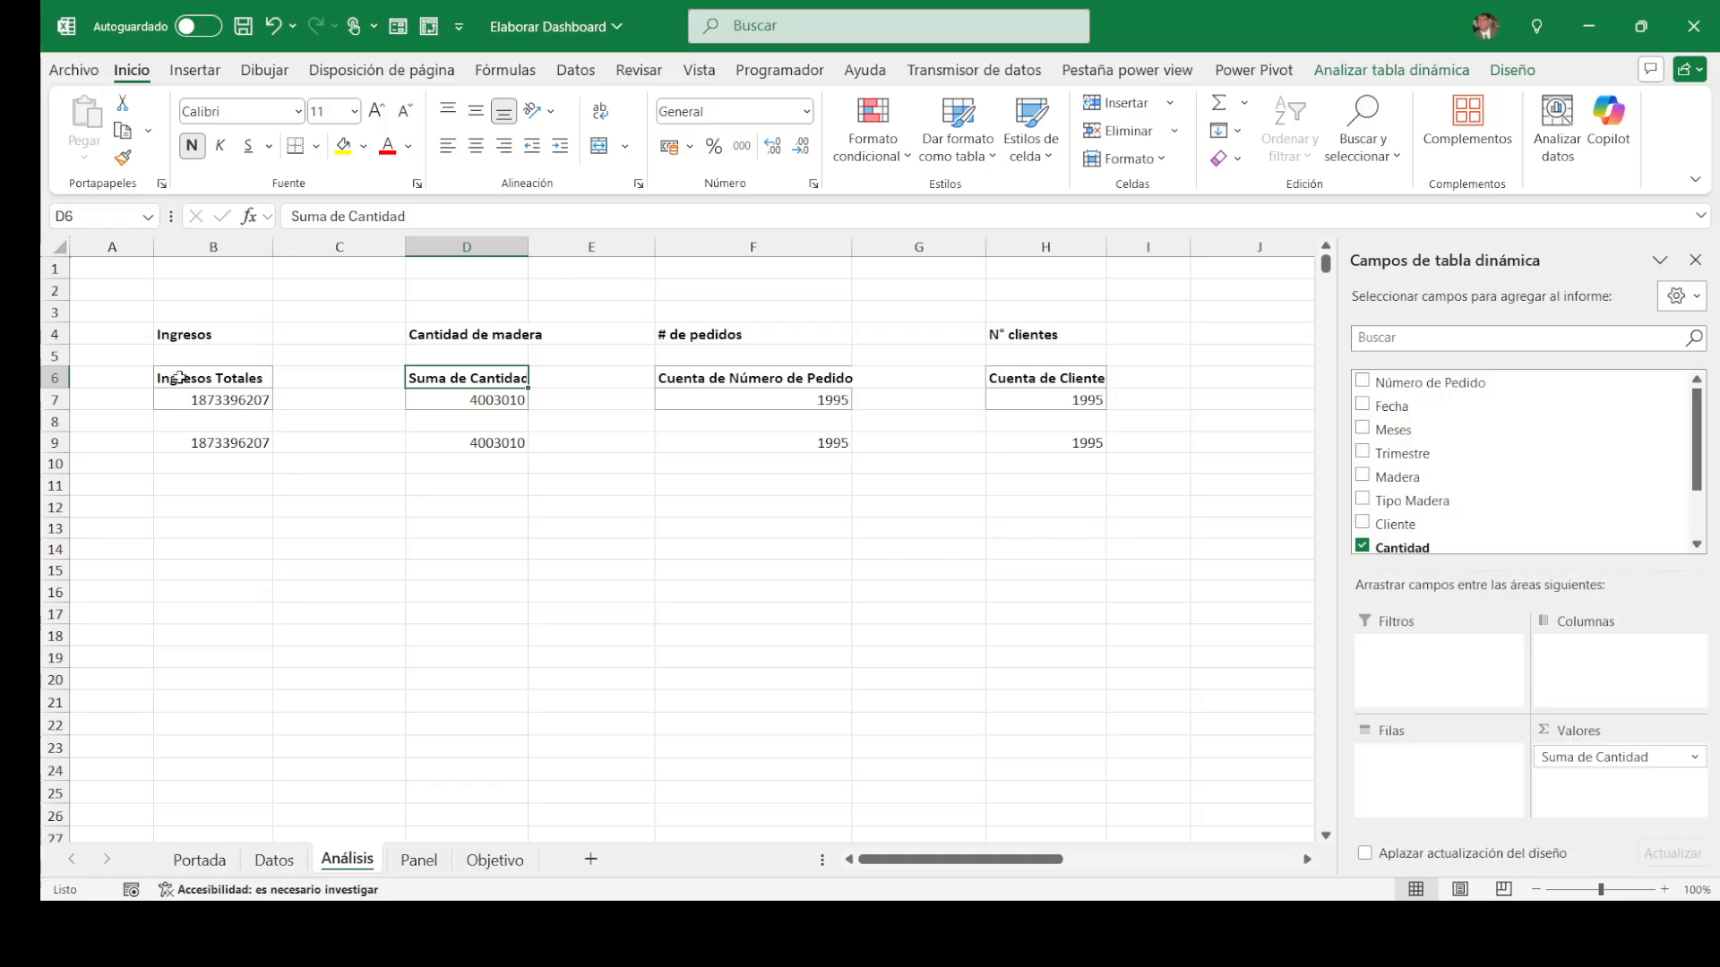
Step: Rename the value heading of the D6 pivot table as Cantidad de madera
text(Cantidad)
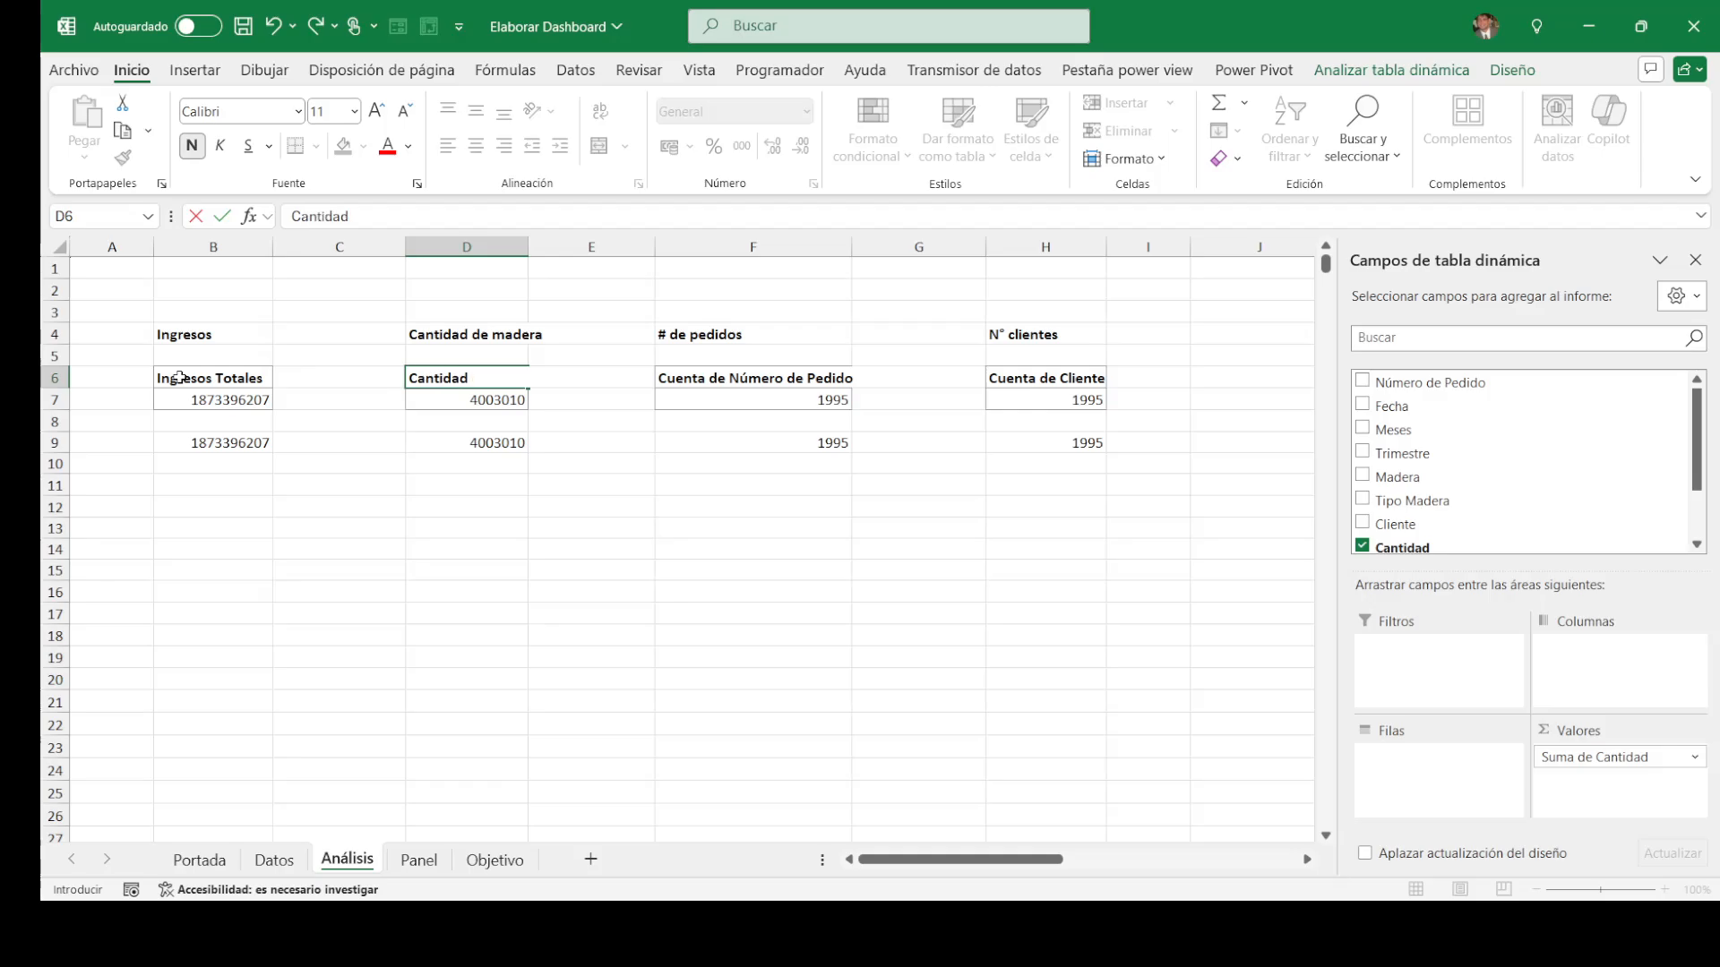
text( de made)
key(BackSpace)
text(dera)
key(Tab)
key(Tab)
Step: Rename the value heading of the F6 pivot table as N° pedidos
text(N°)
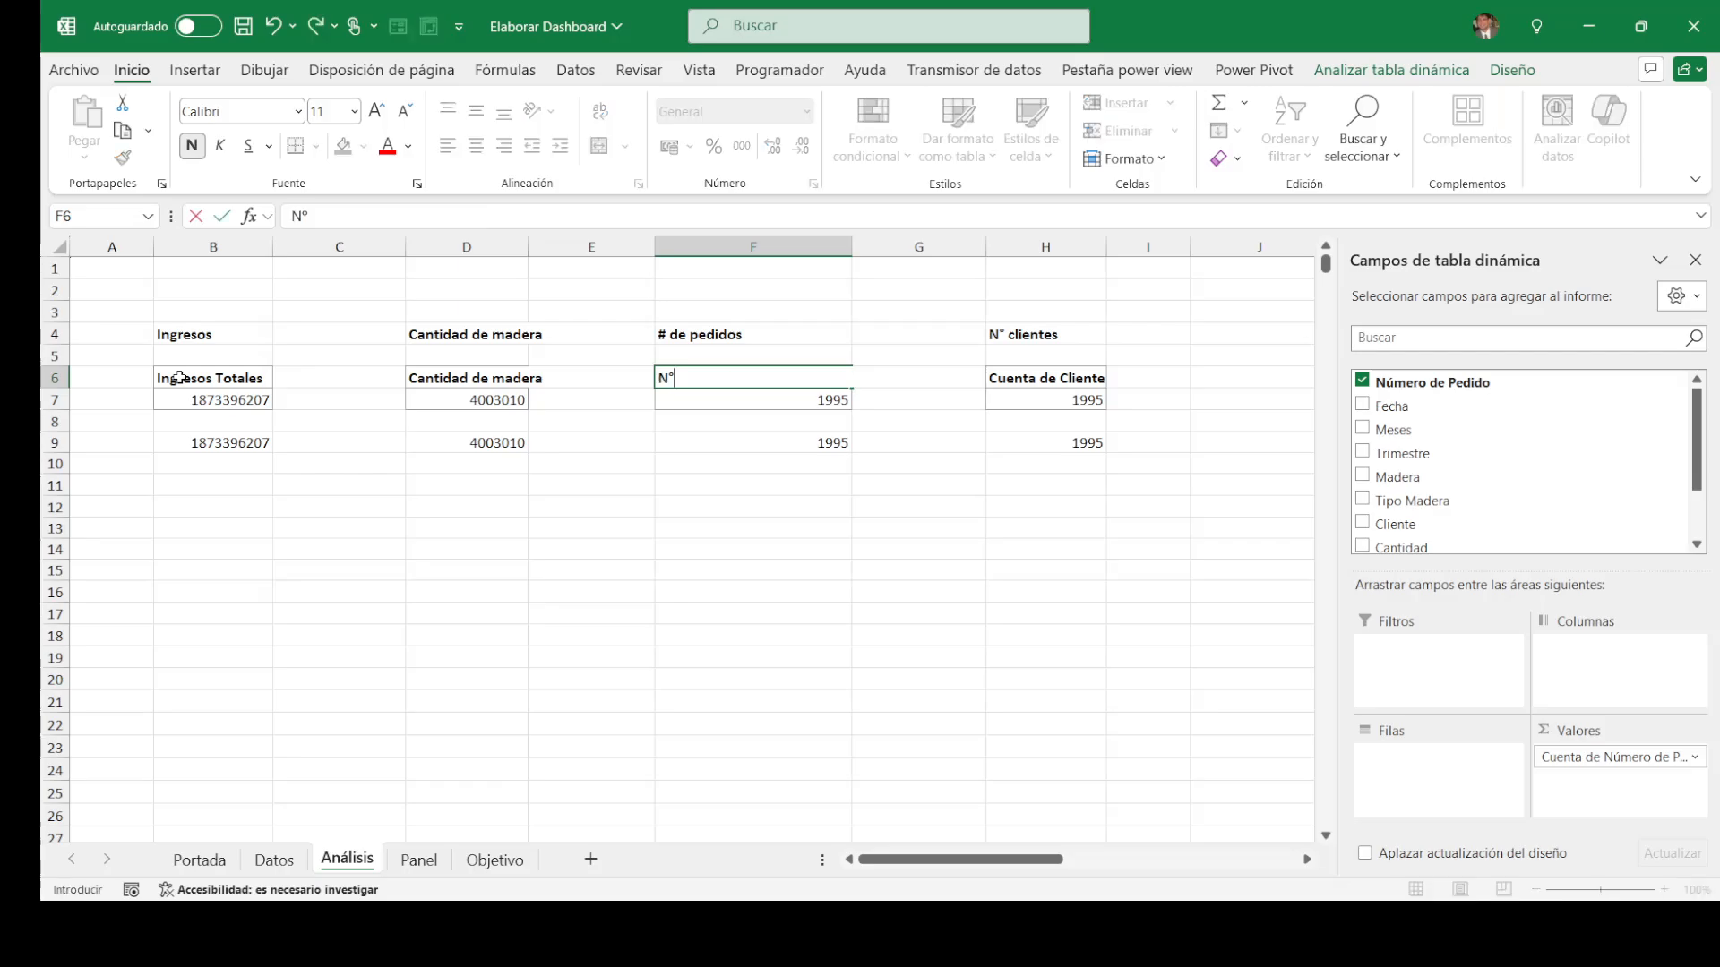
text( pedidos)
key(Tab)
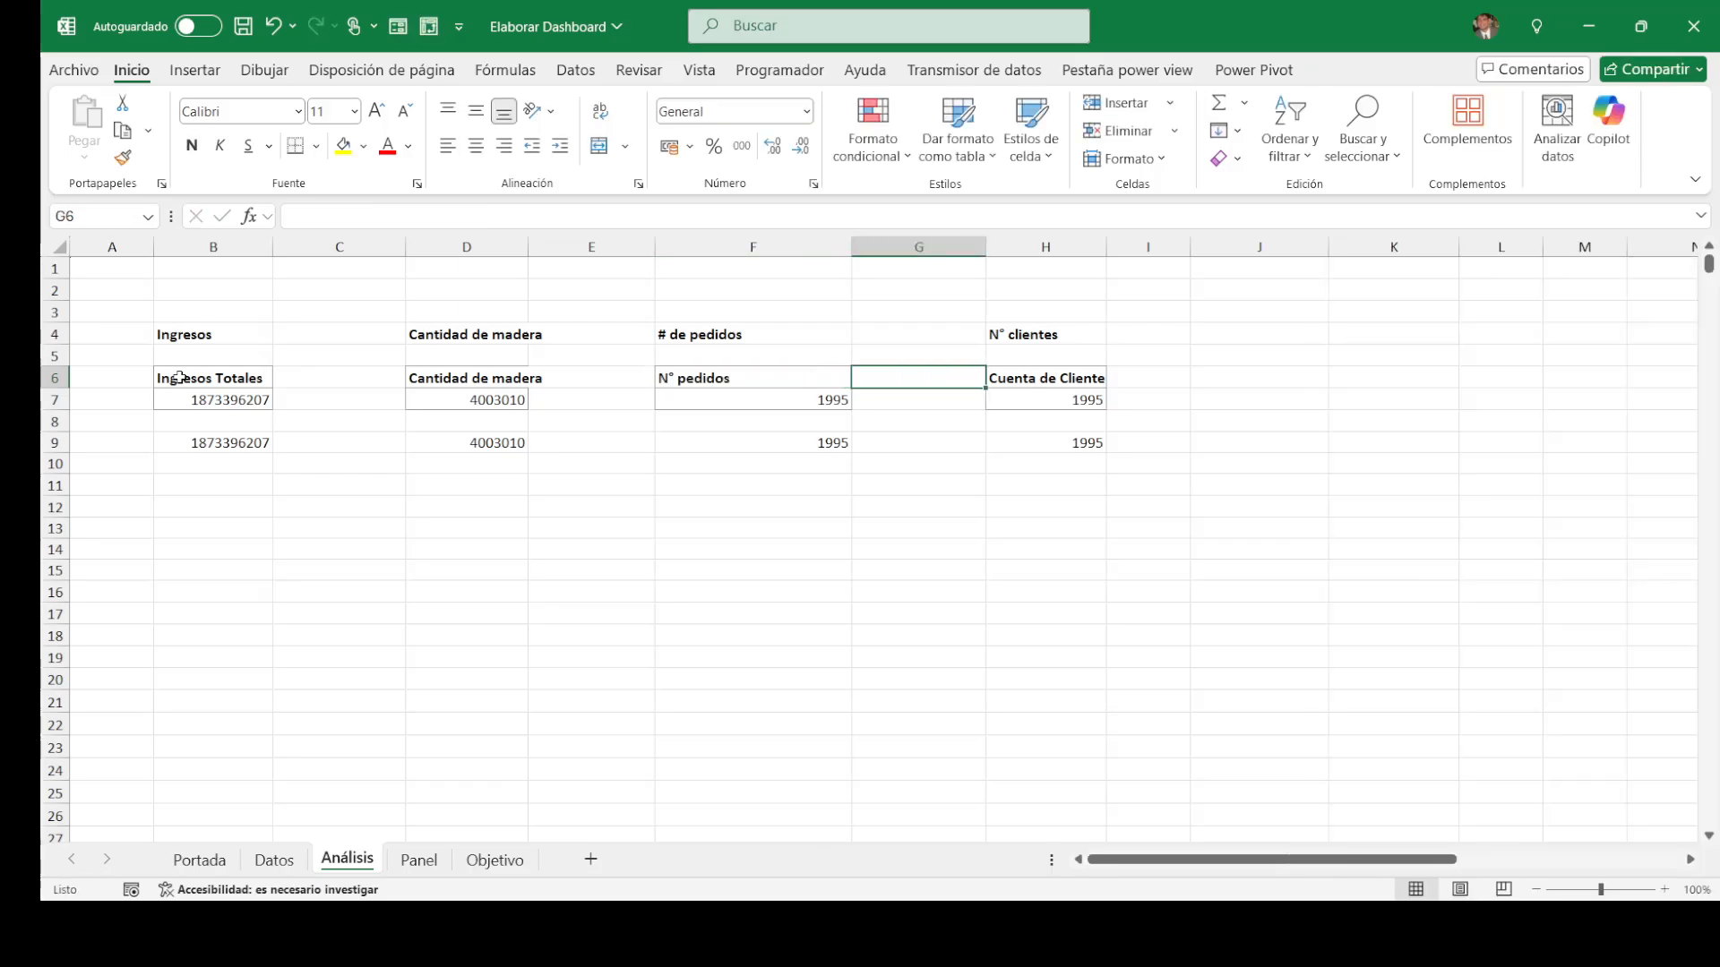
key(Tab)
Step: Rename the value heading of the H6 pivot table as Cantidad de clientes and select B9
text(C)
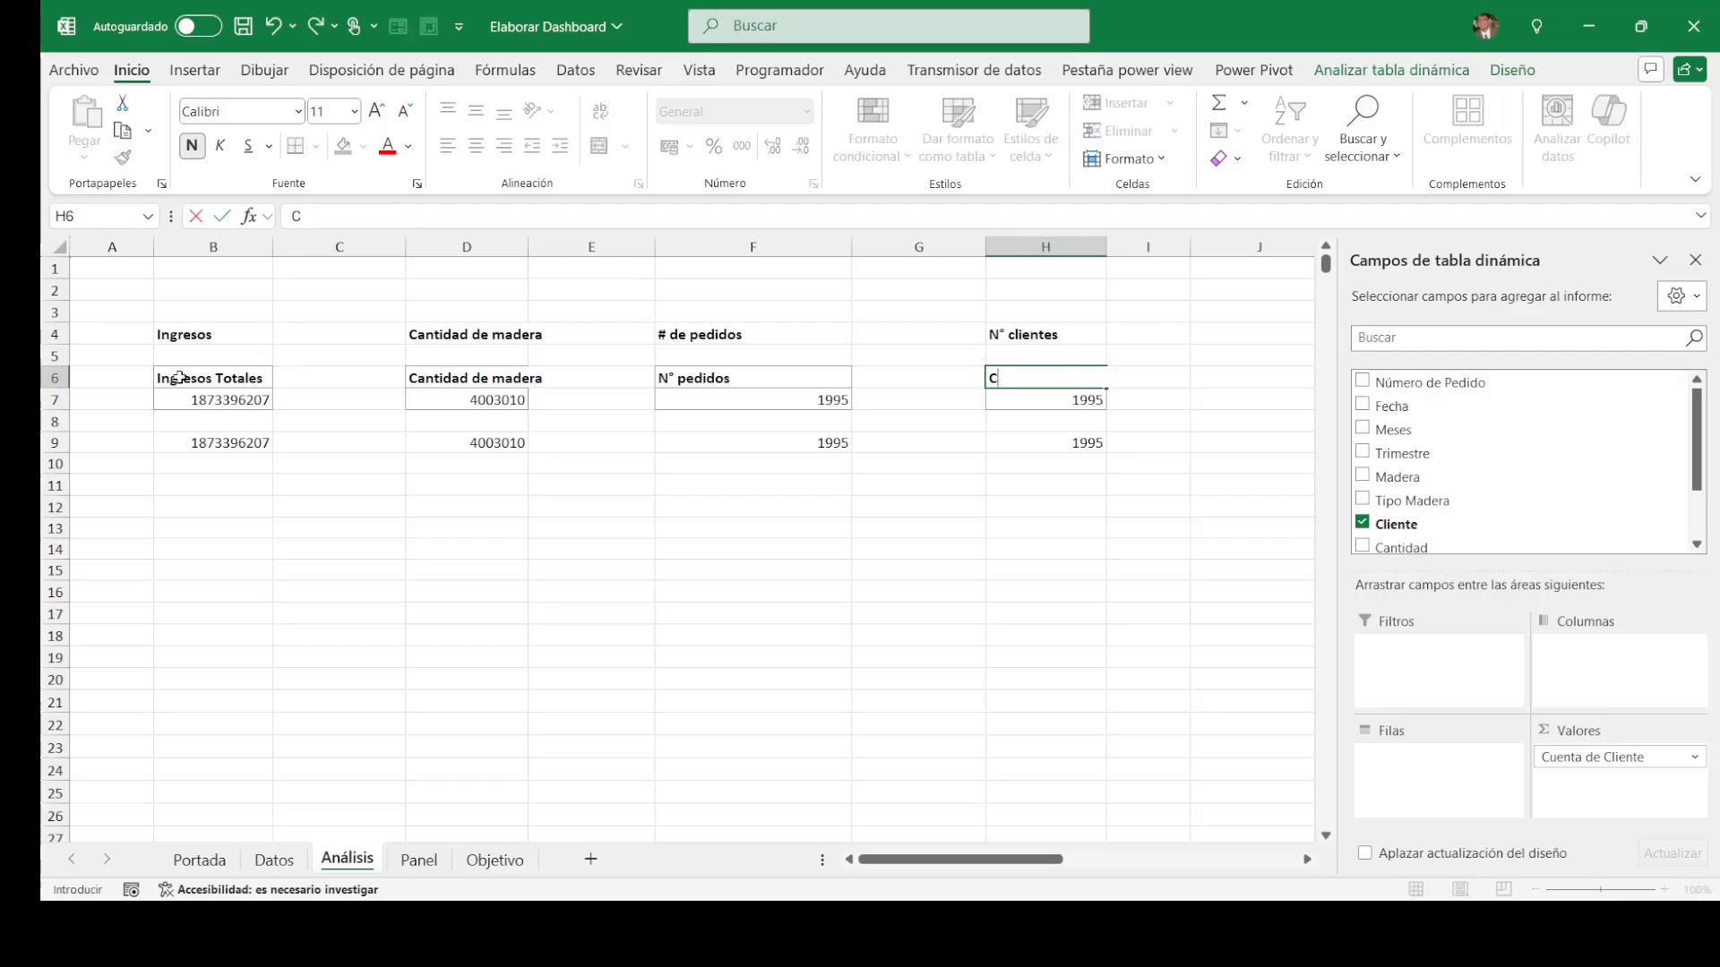
text(antidad de)
key(BackSpace)
text(de clientes)
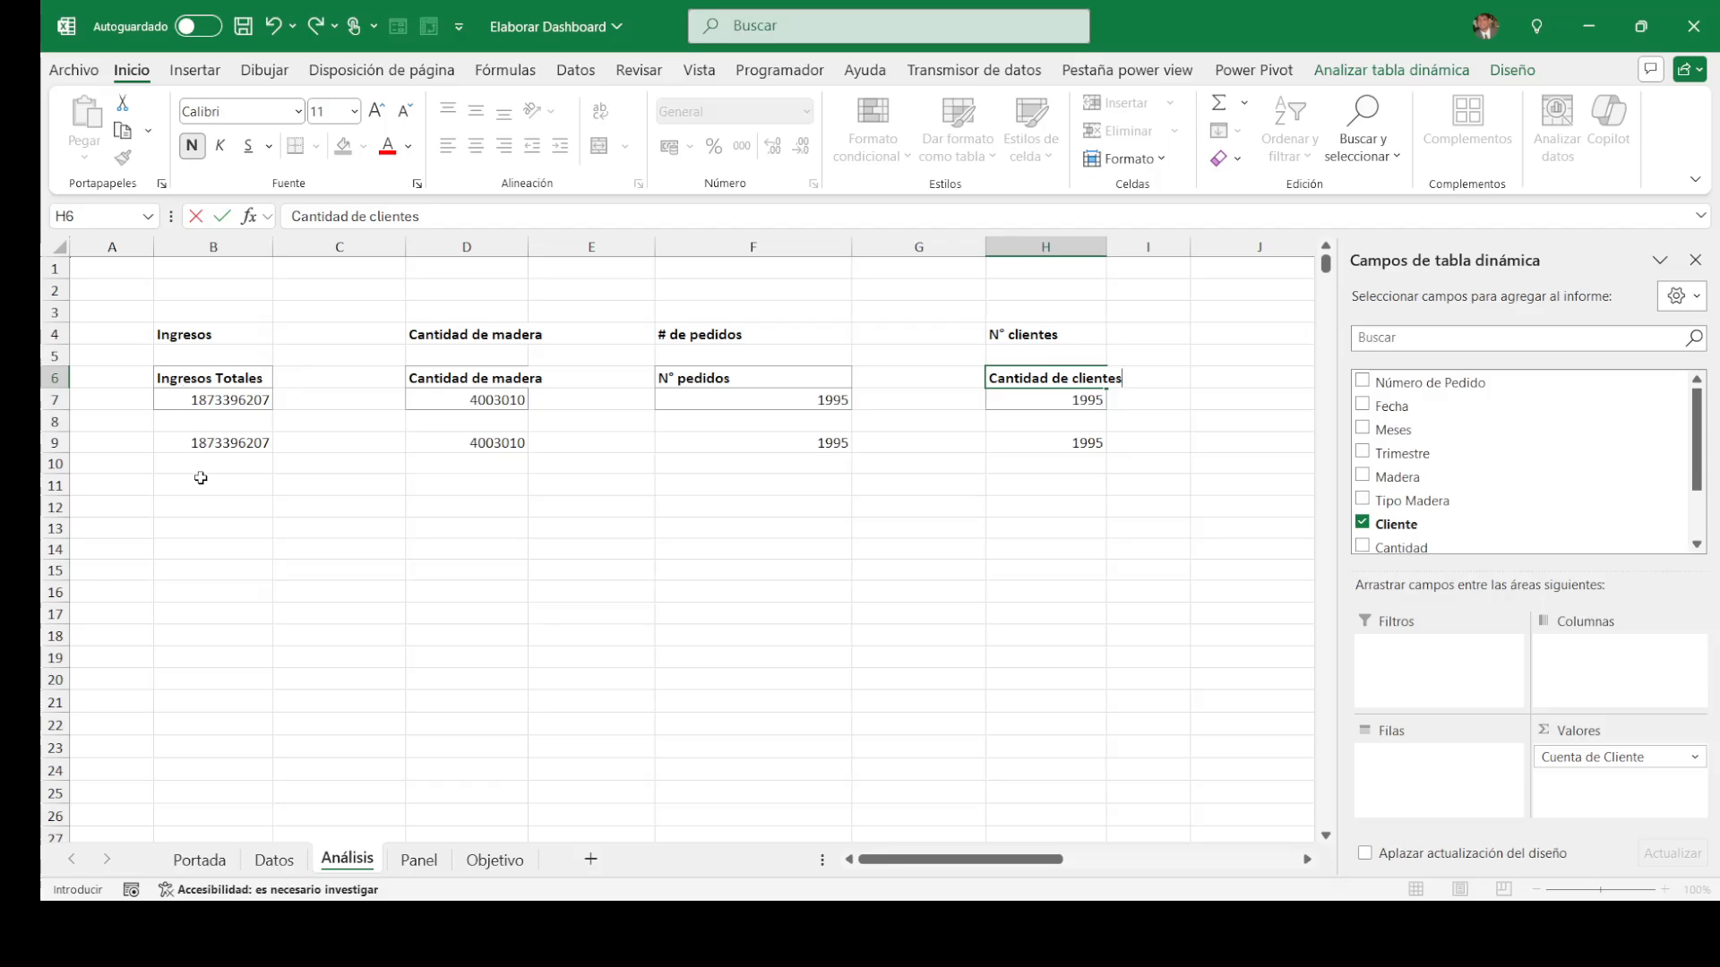
click(302, 551)
click(215, 444)
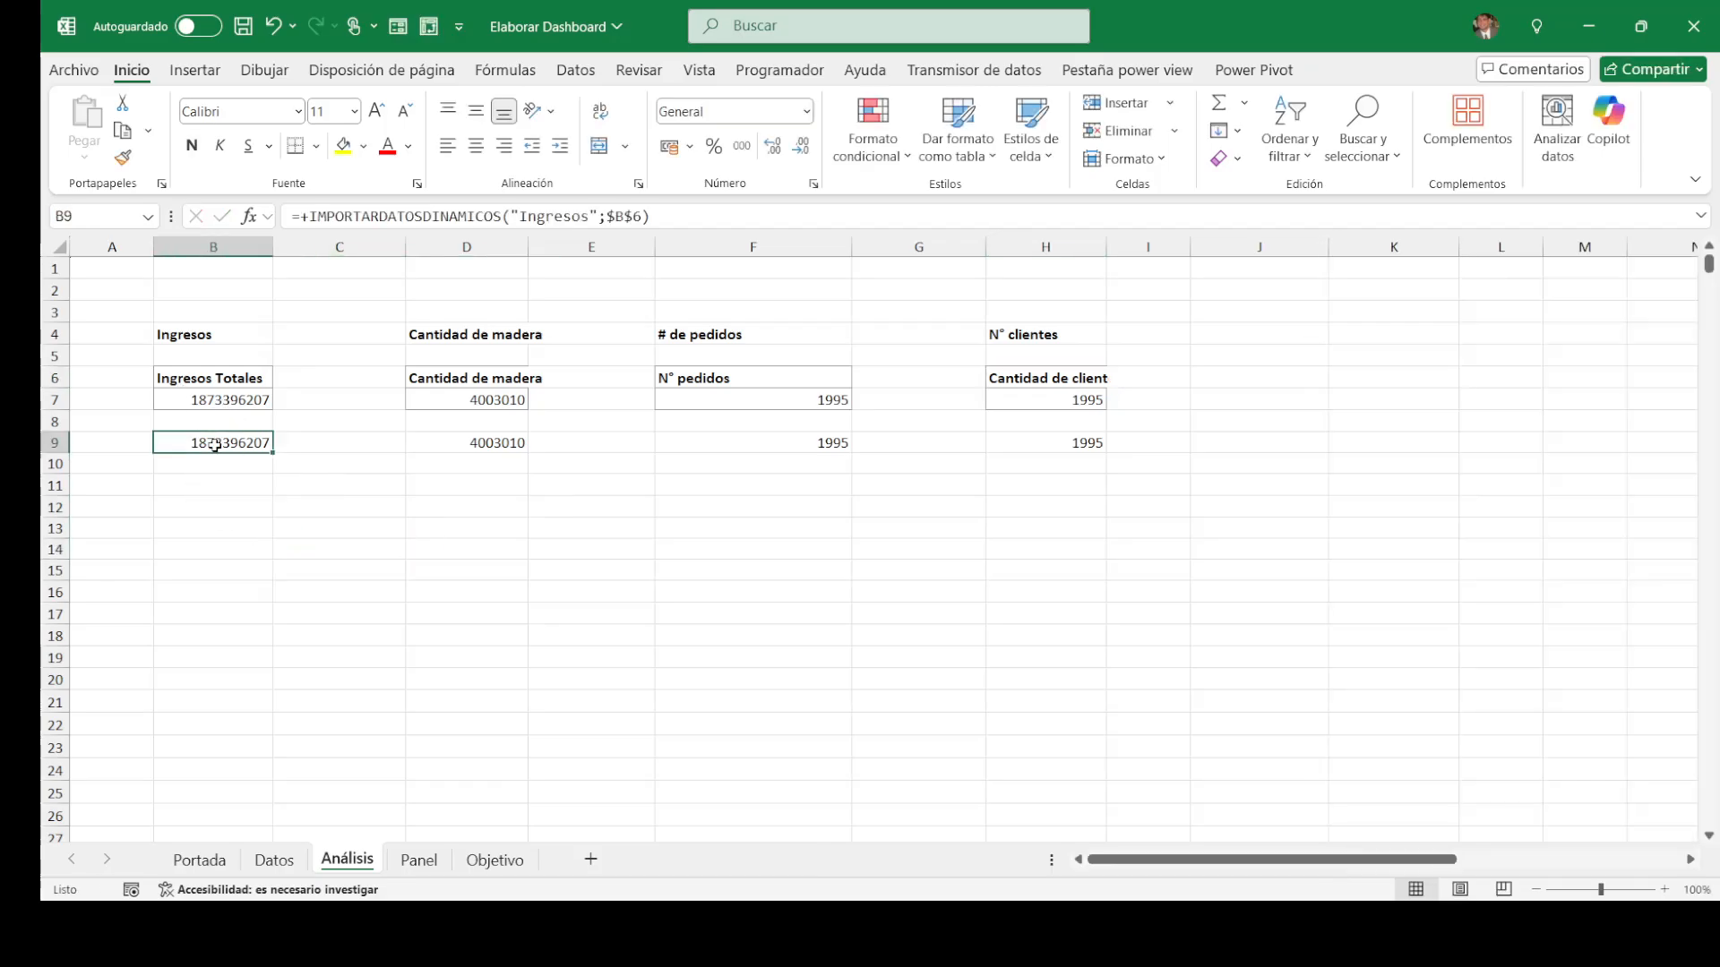
Step: Apply an outside border to the result cells B9, D9, F9 and H9 on the Análisis sheet
ctrl+click(481, 447)
ctrl+click(795, 442)
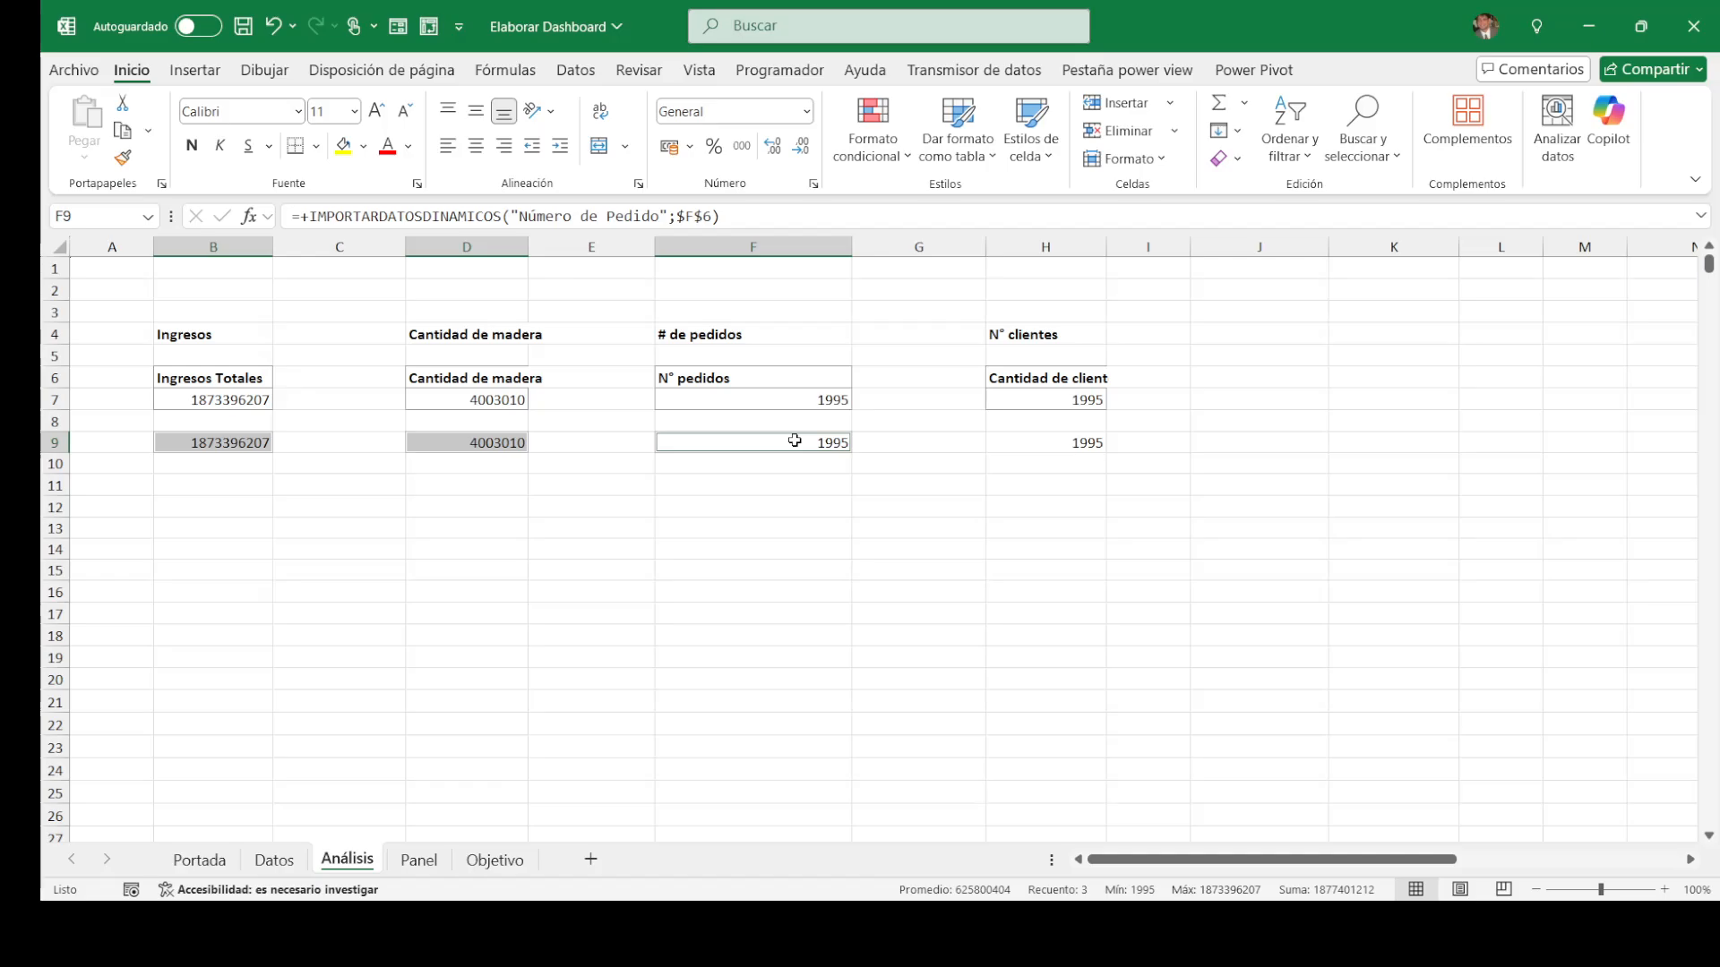
ctrl+click(1053, 445)
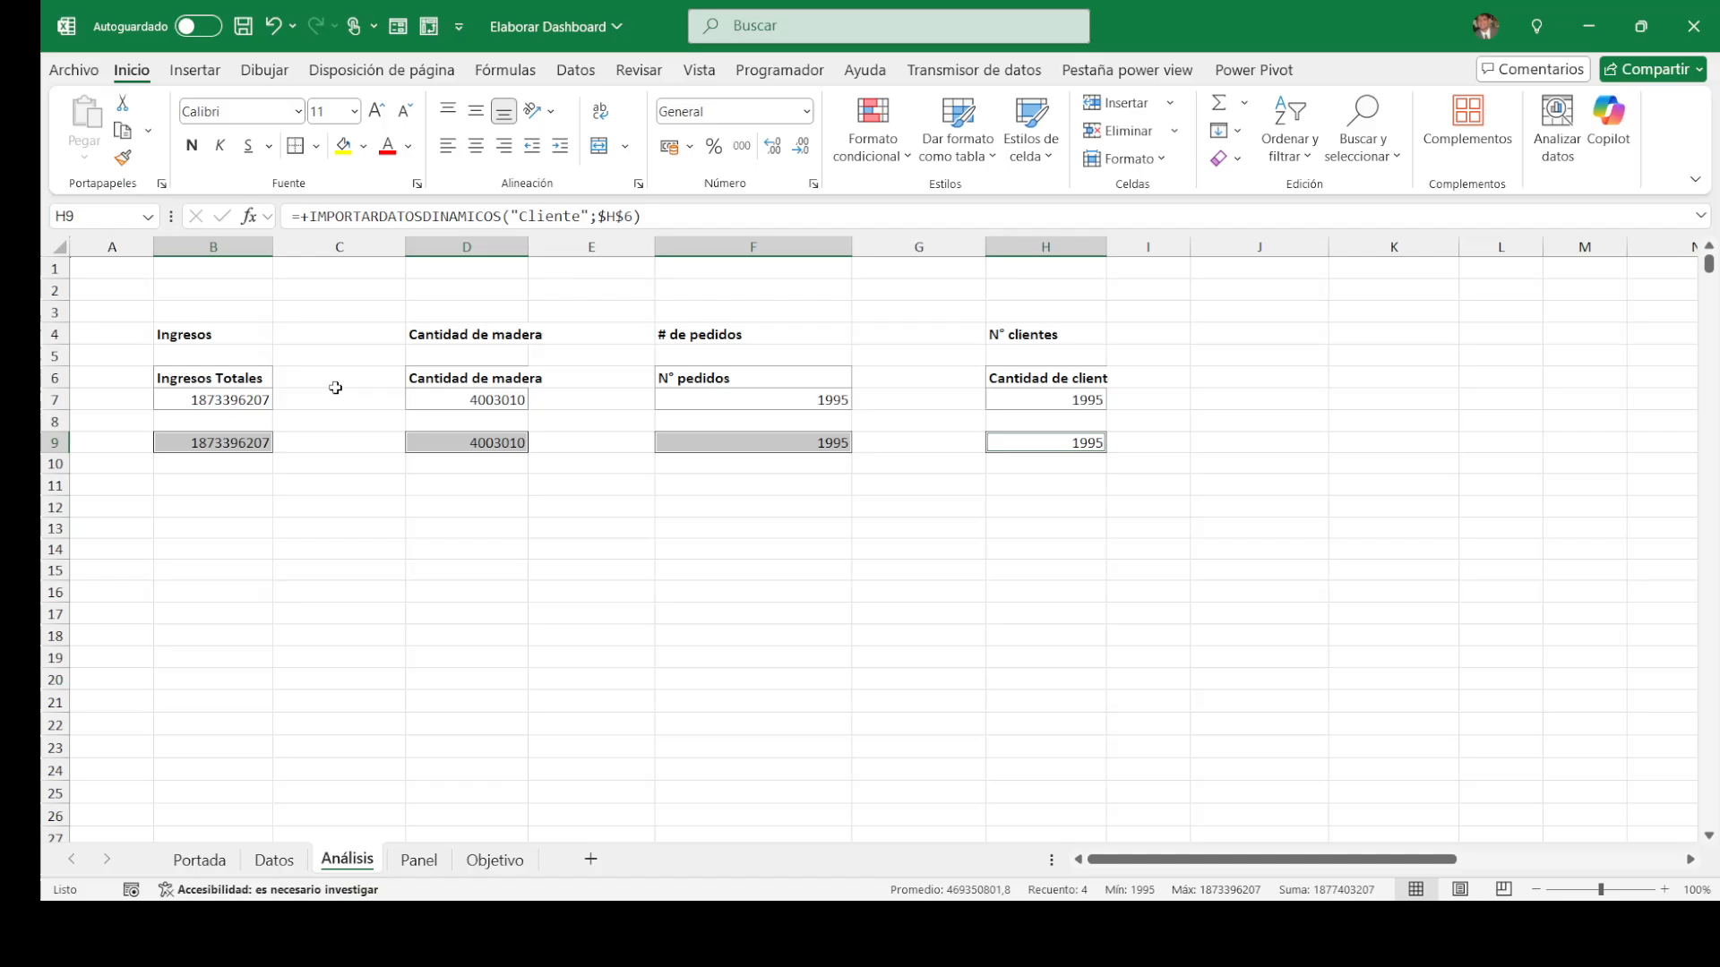
click(653, 606)
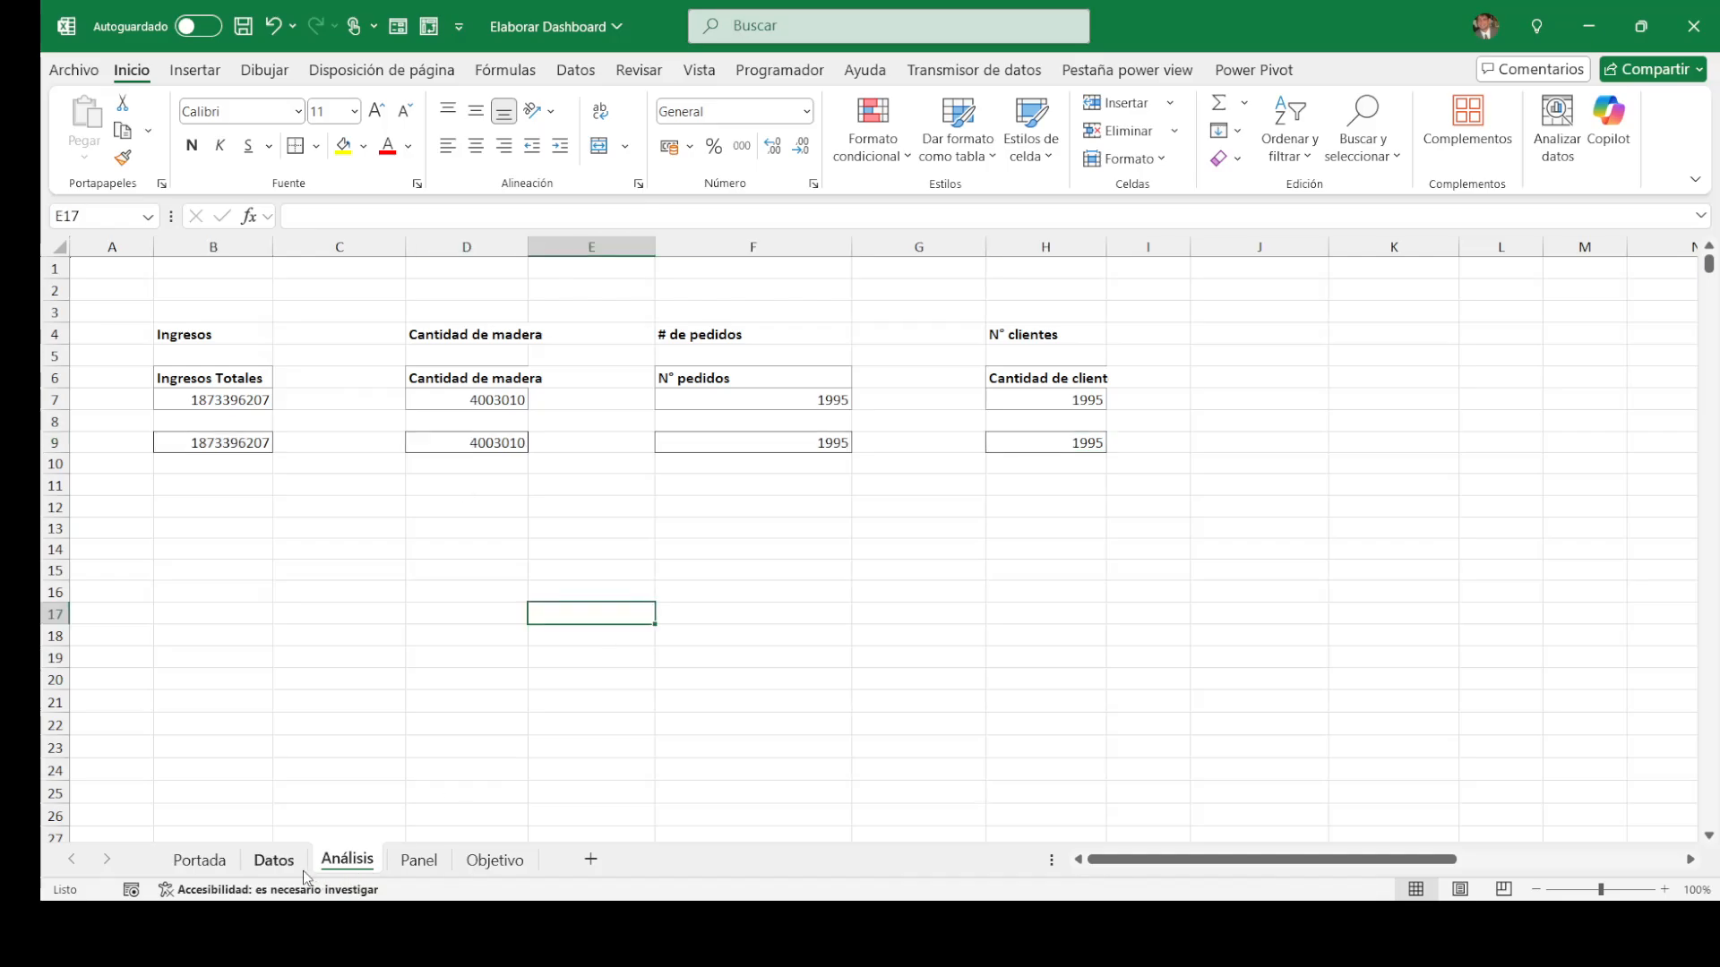
click(416, 862)
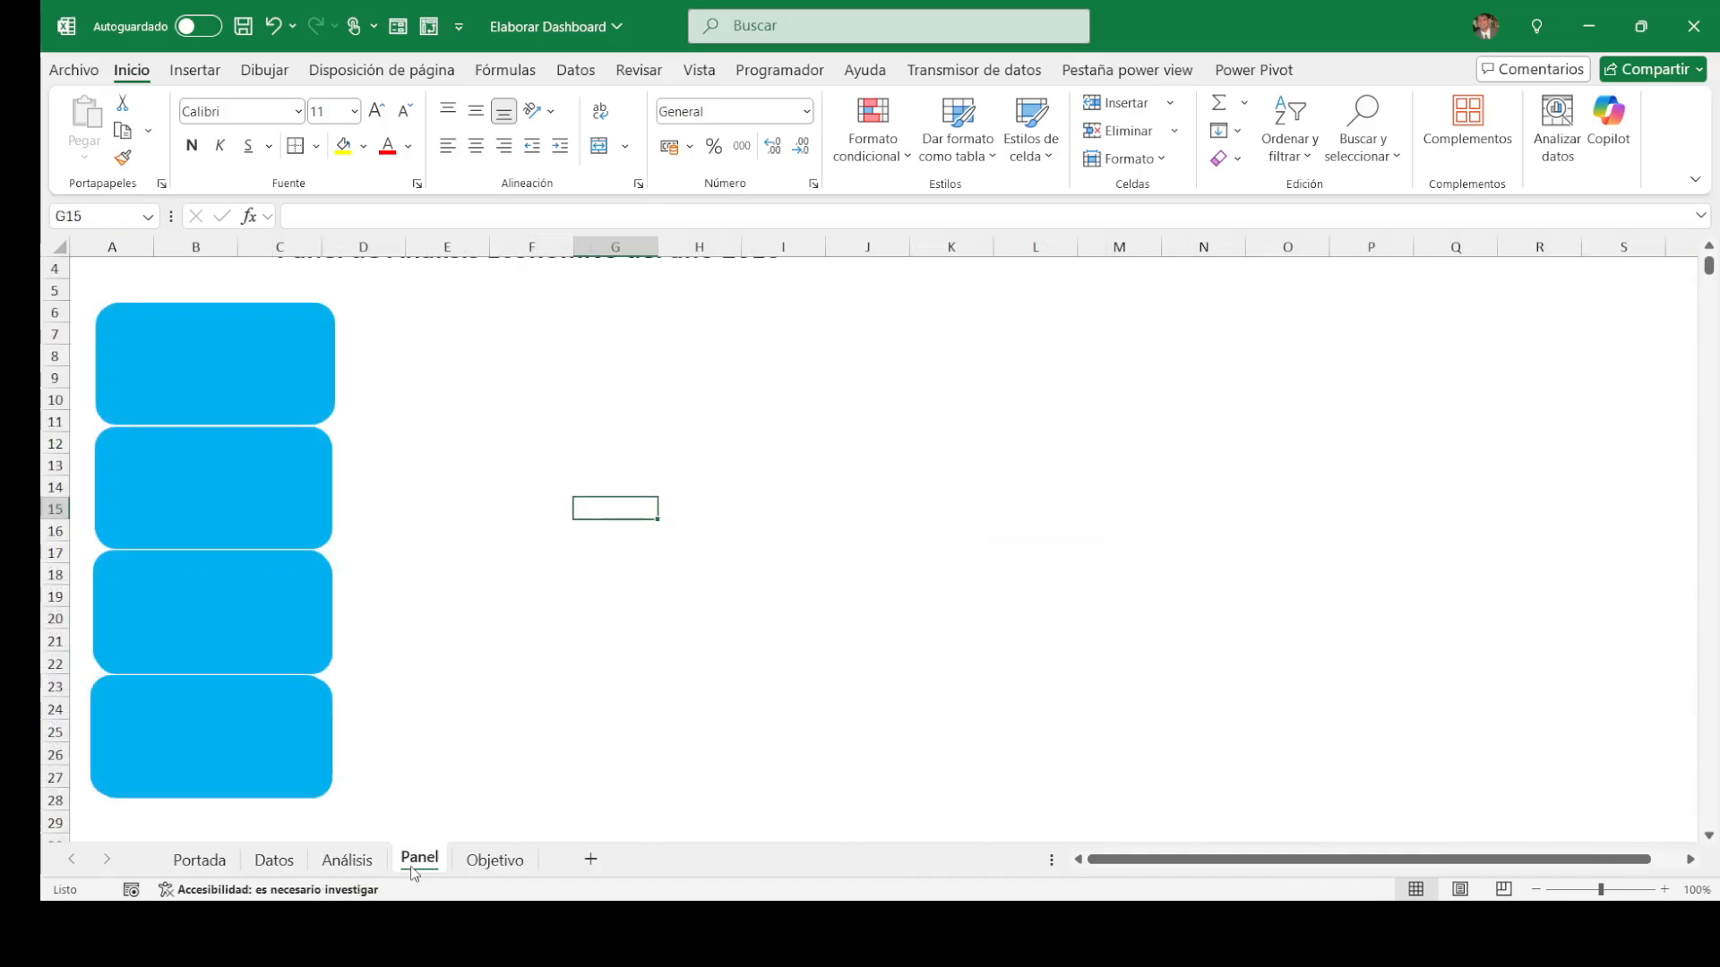
click(303, 336)
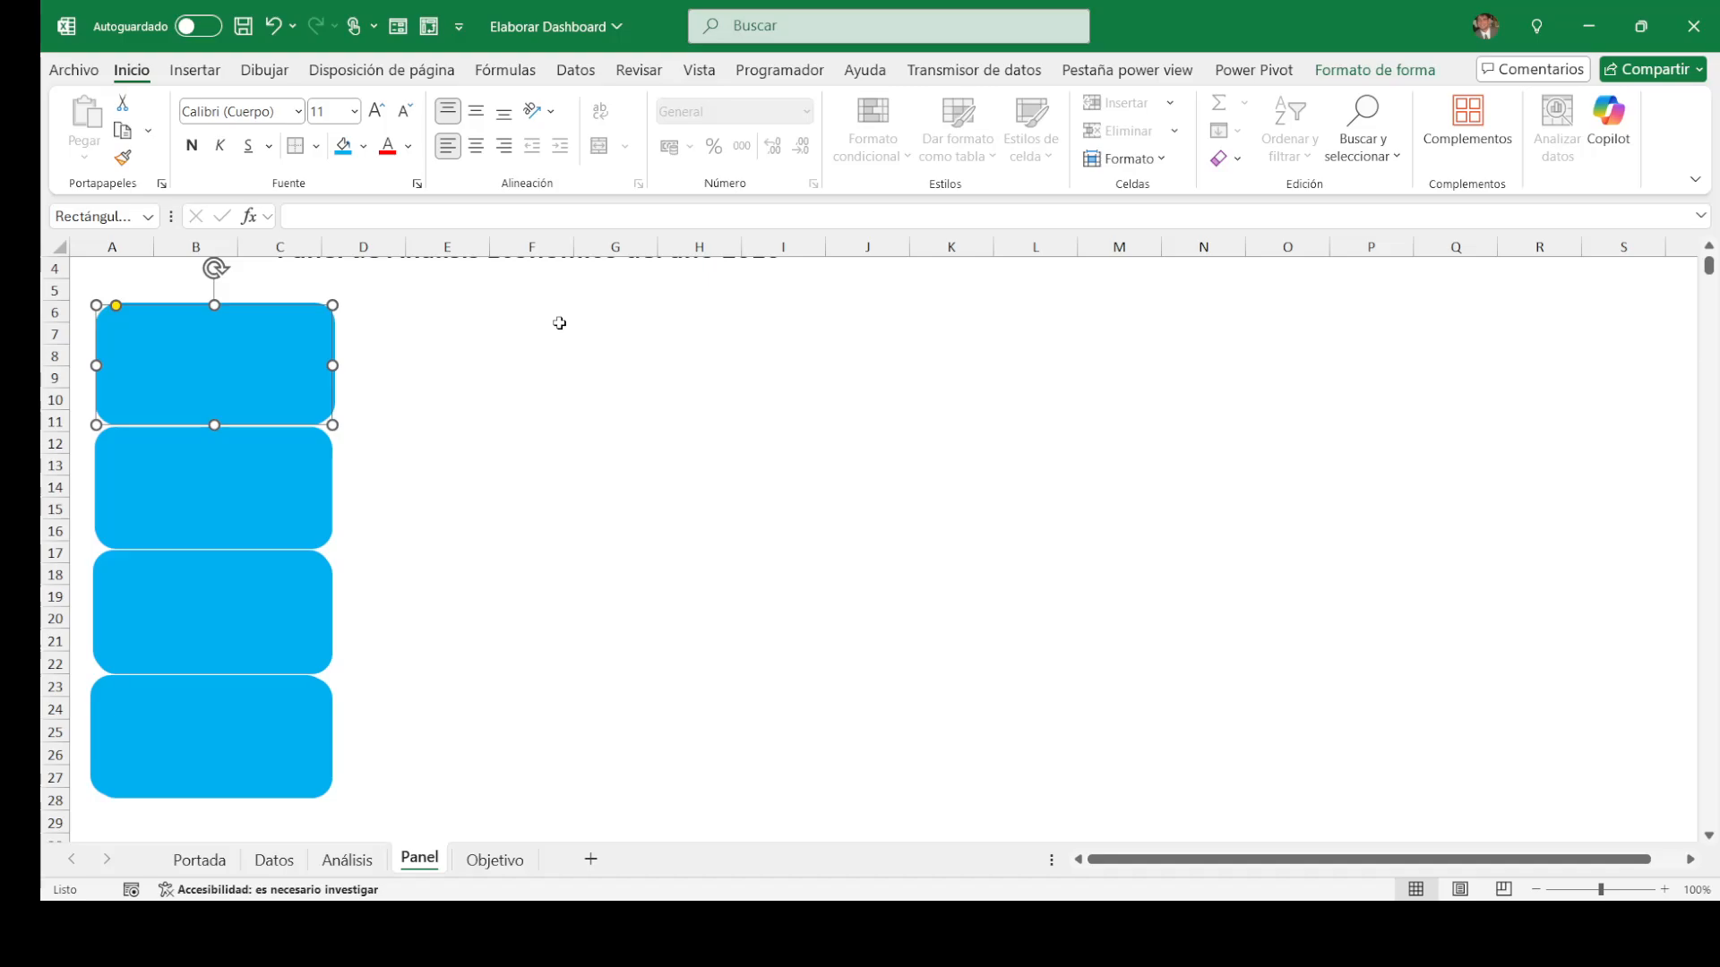
click(350, 864)
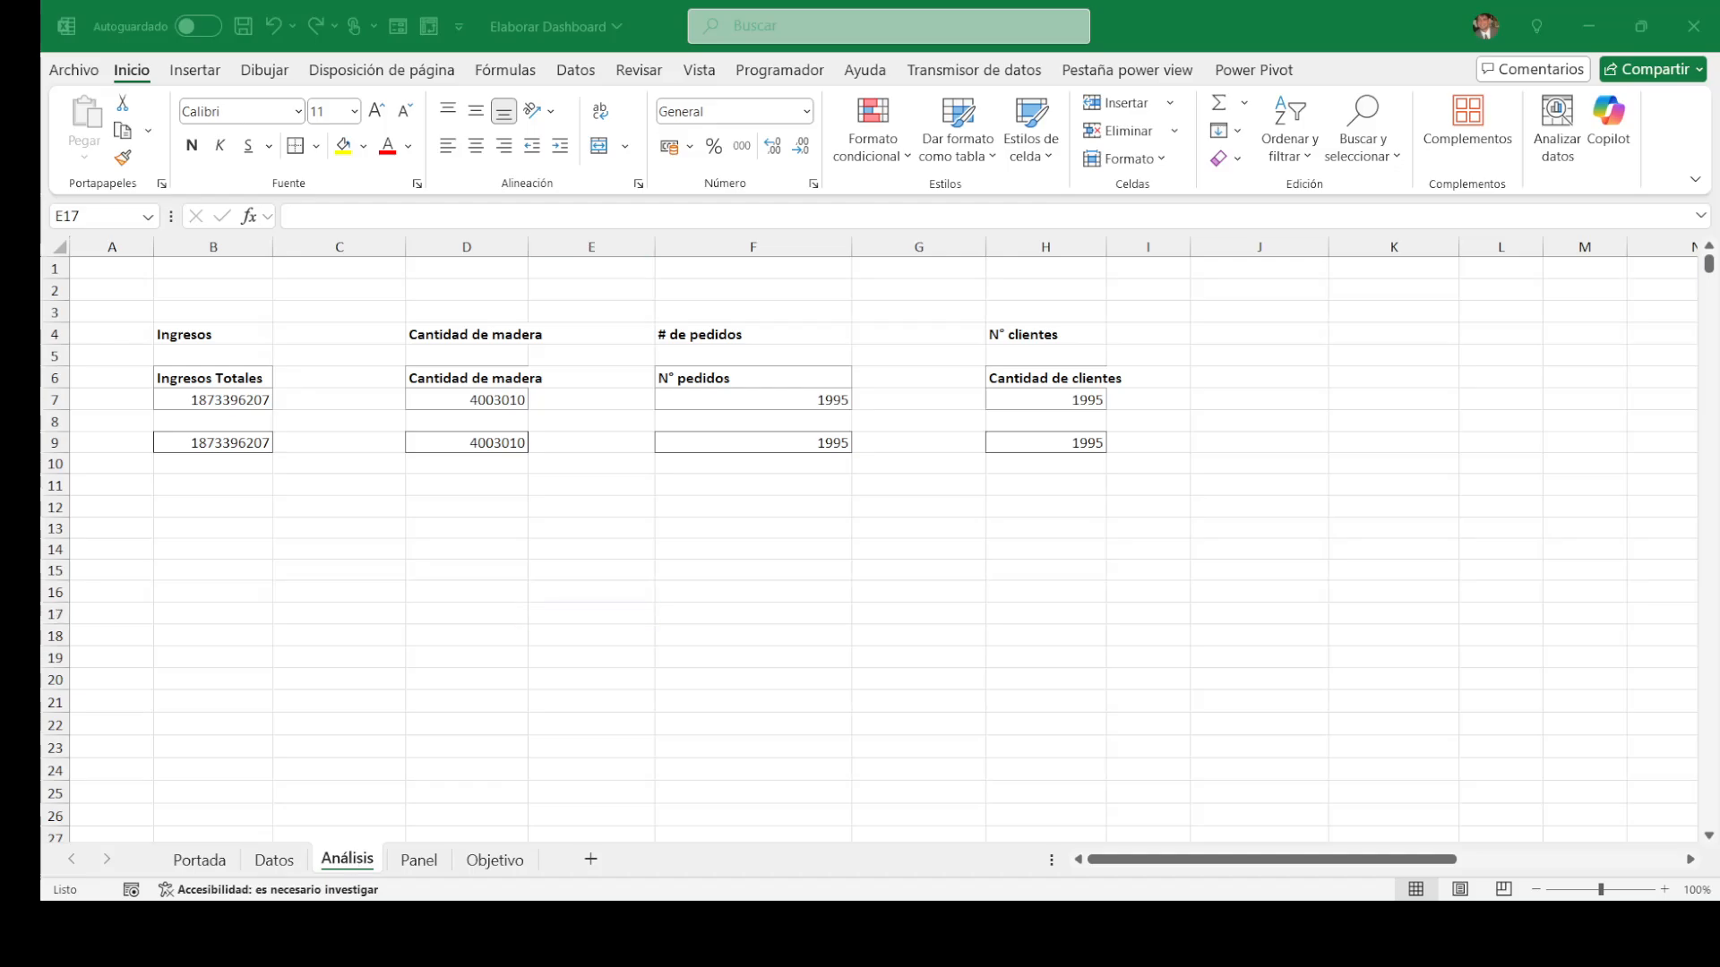
click(350, 862)
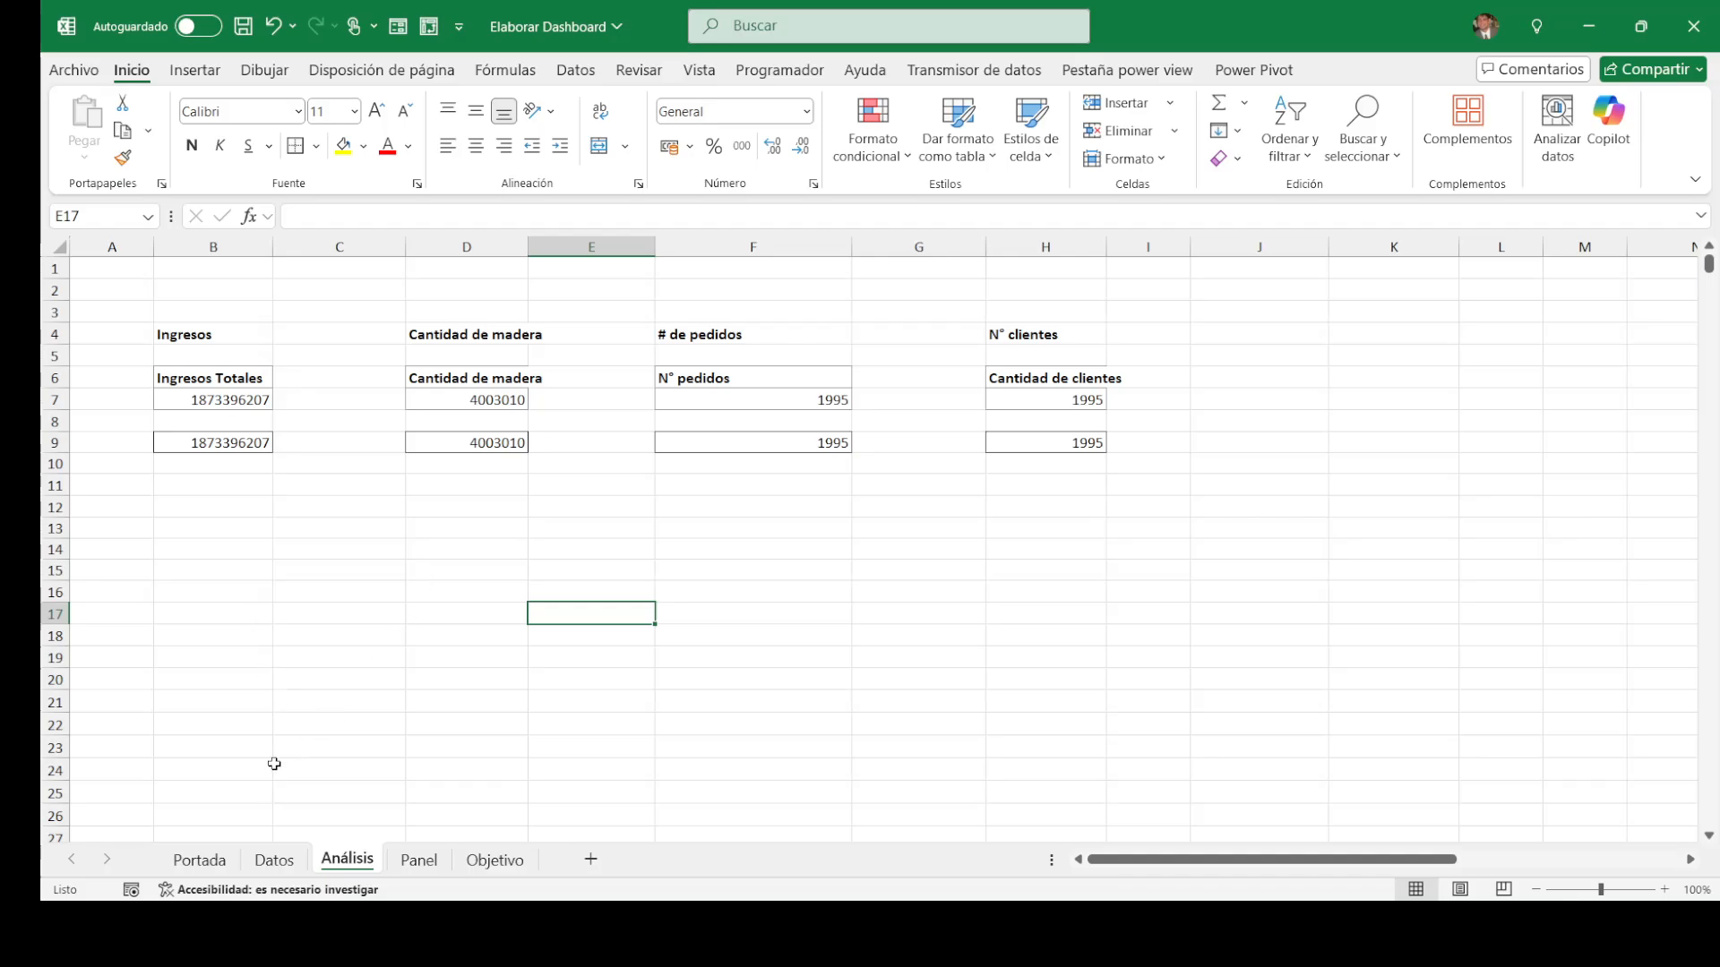
click(413, 862)
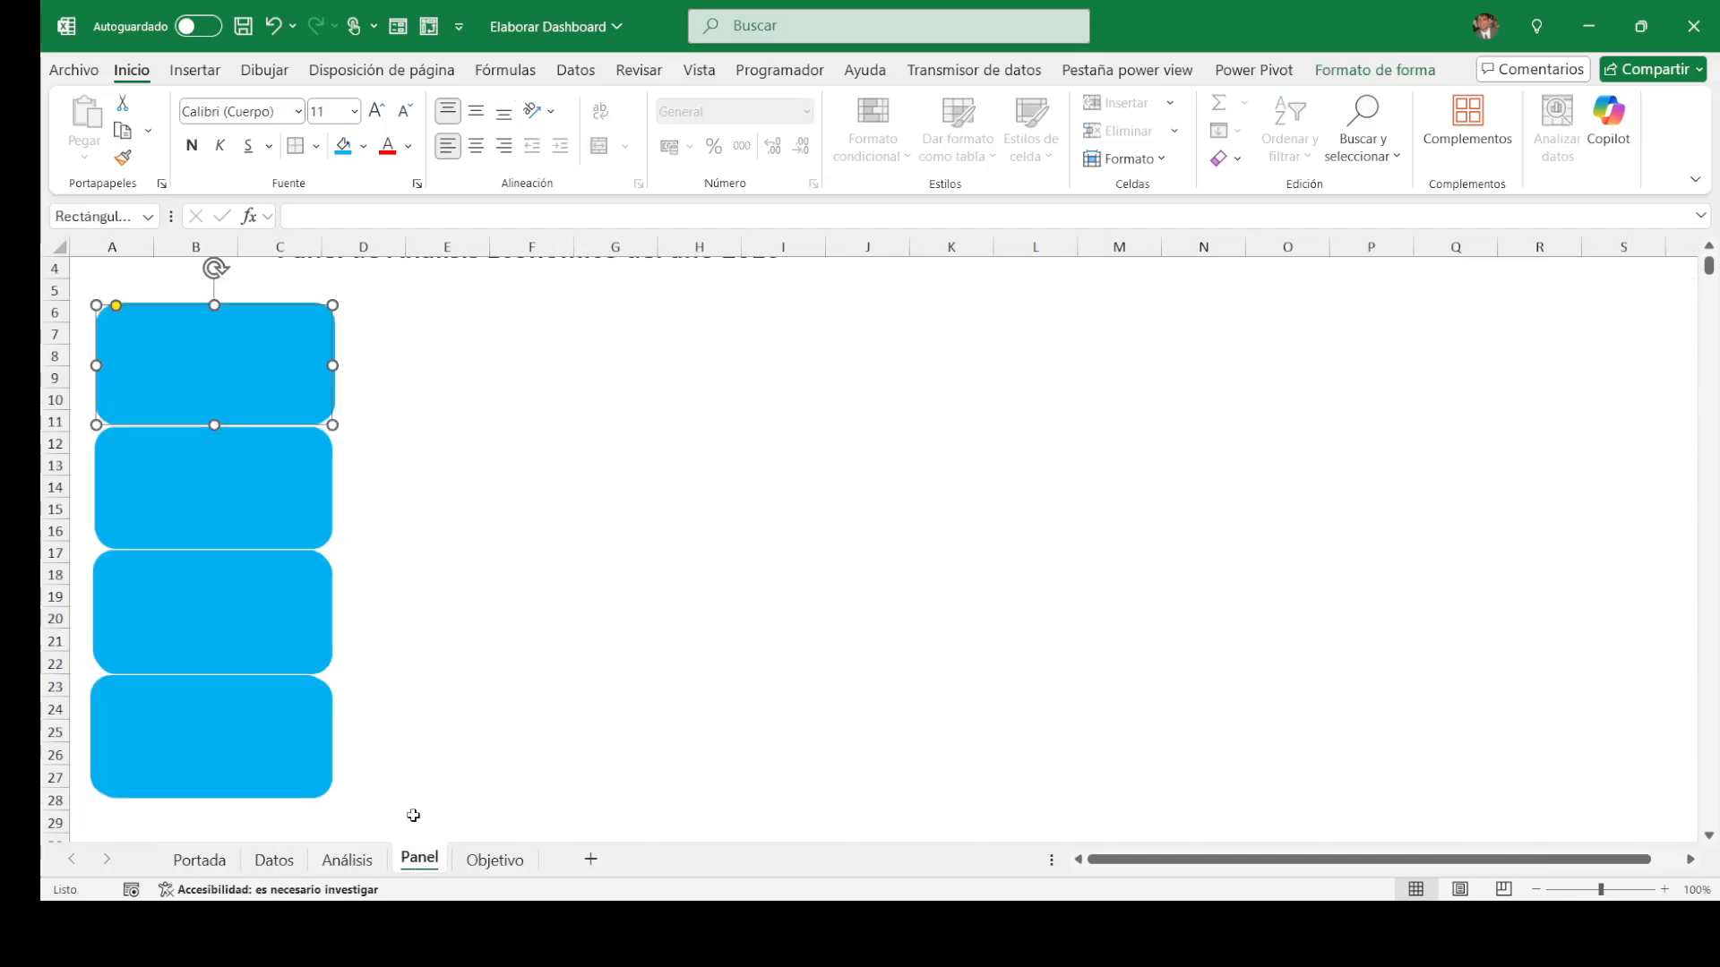
click(504, 615)
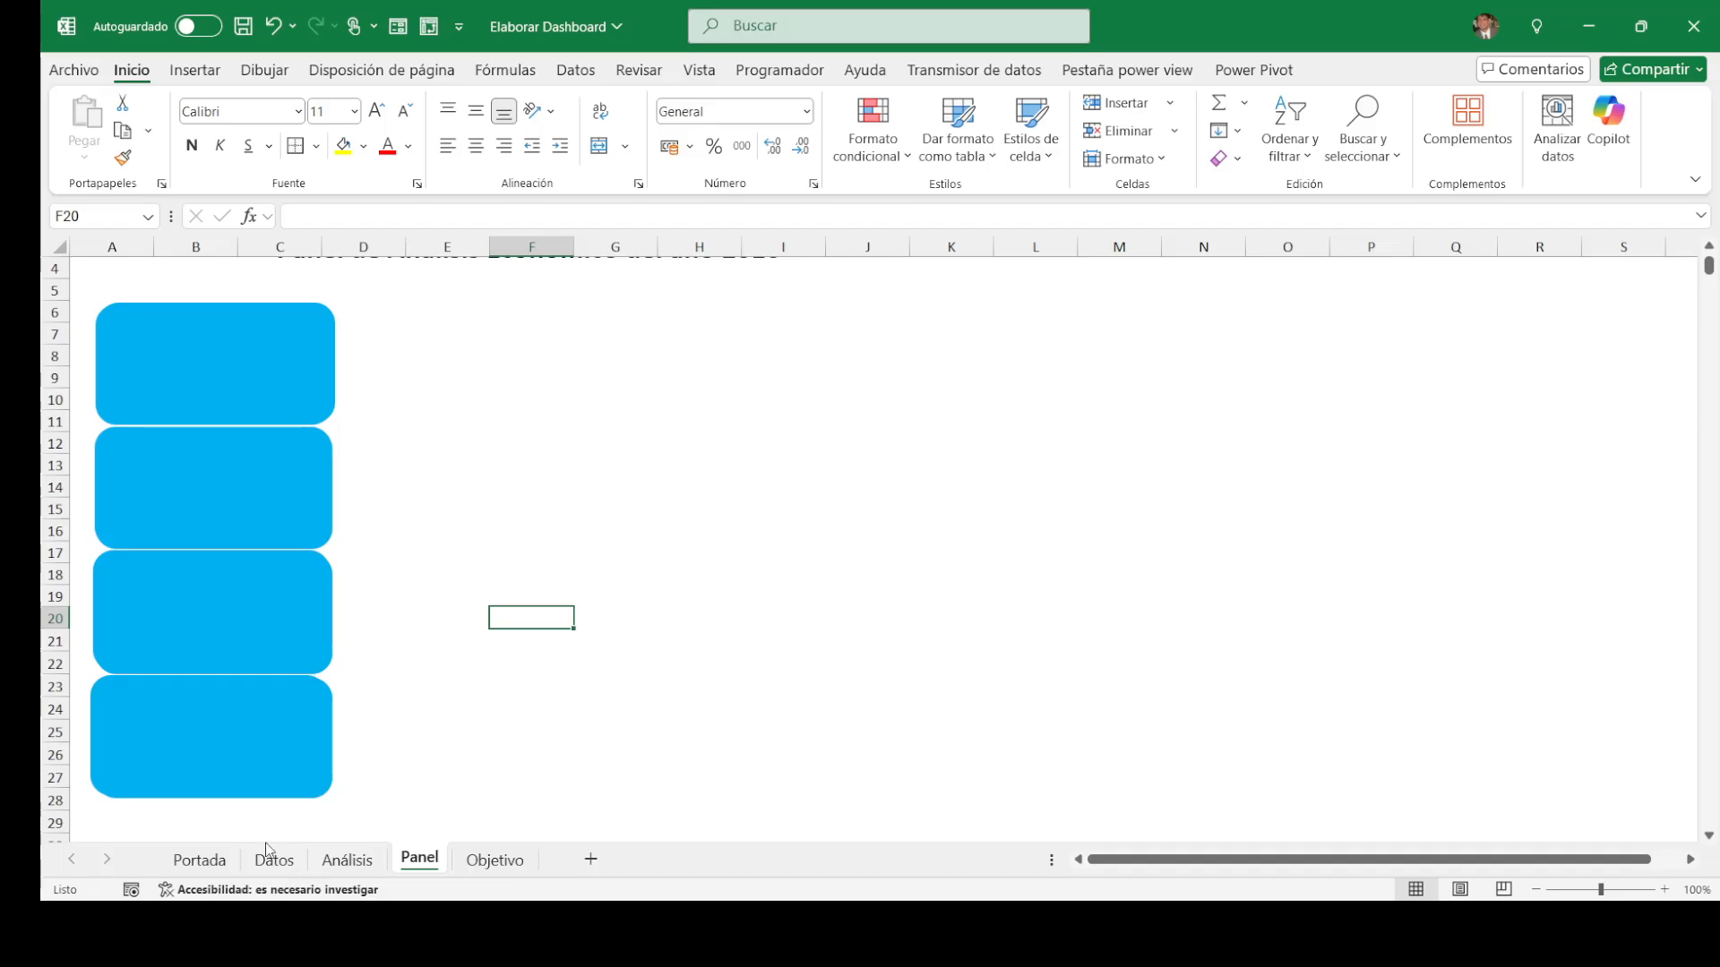
Step: Copy the dollar icon from Portada into the first blue card on Panel and place it in the card's lower-left corner
click(220, 865)
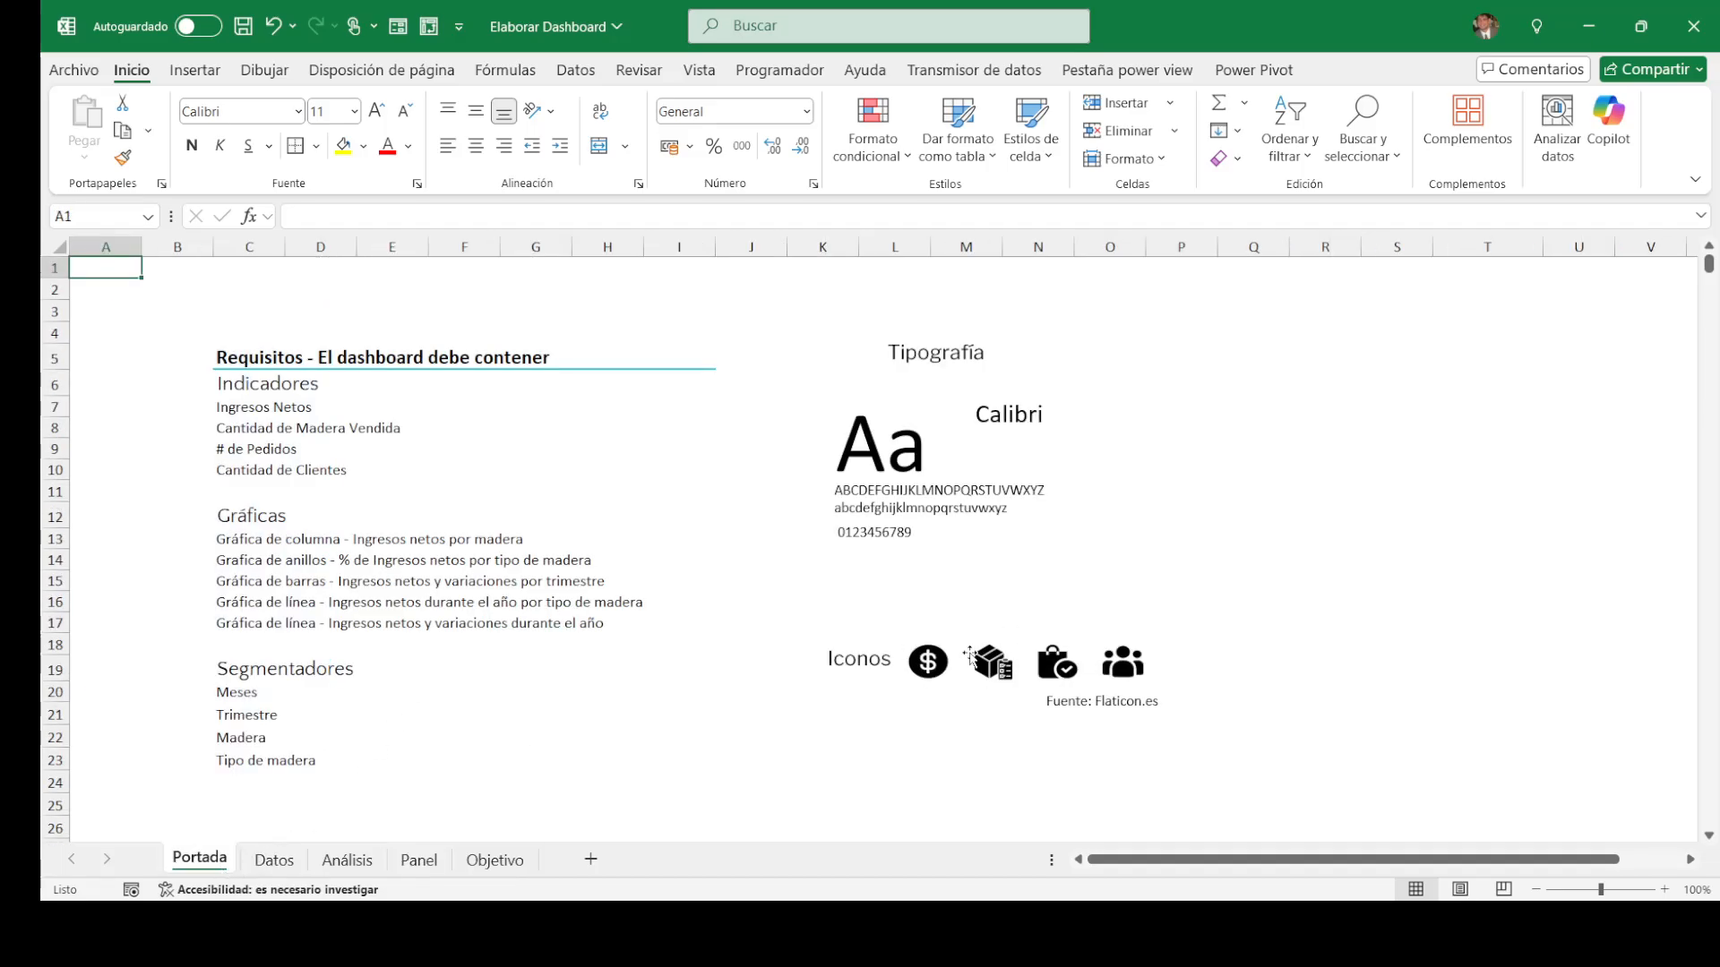
click(950, 659)
key(ctrl+c)
key(alt+Tab)
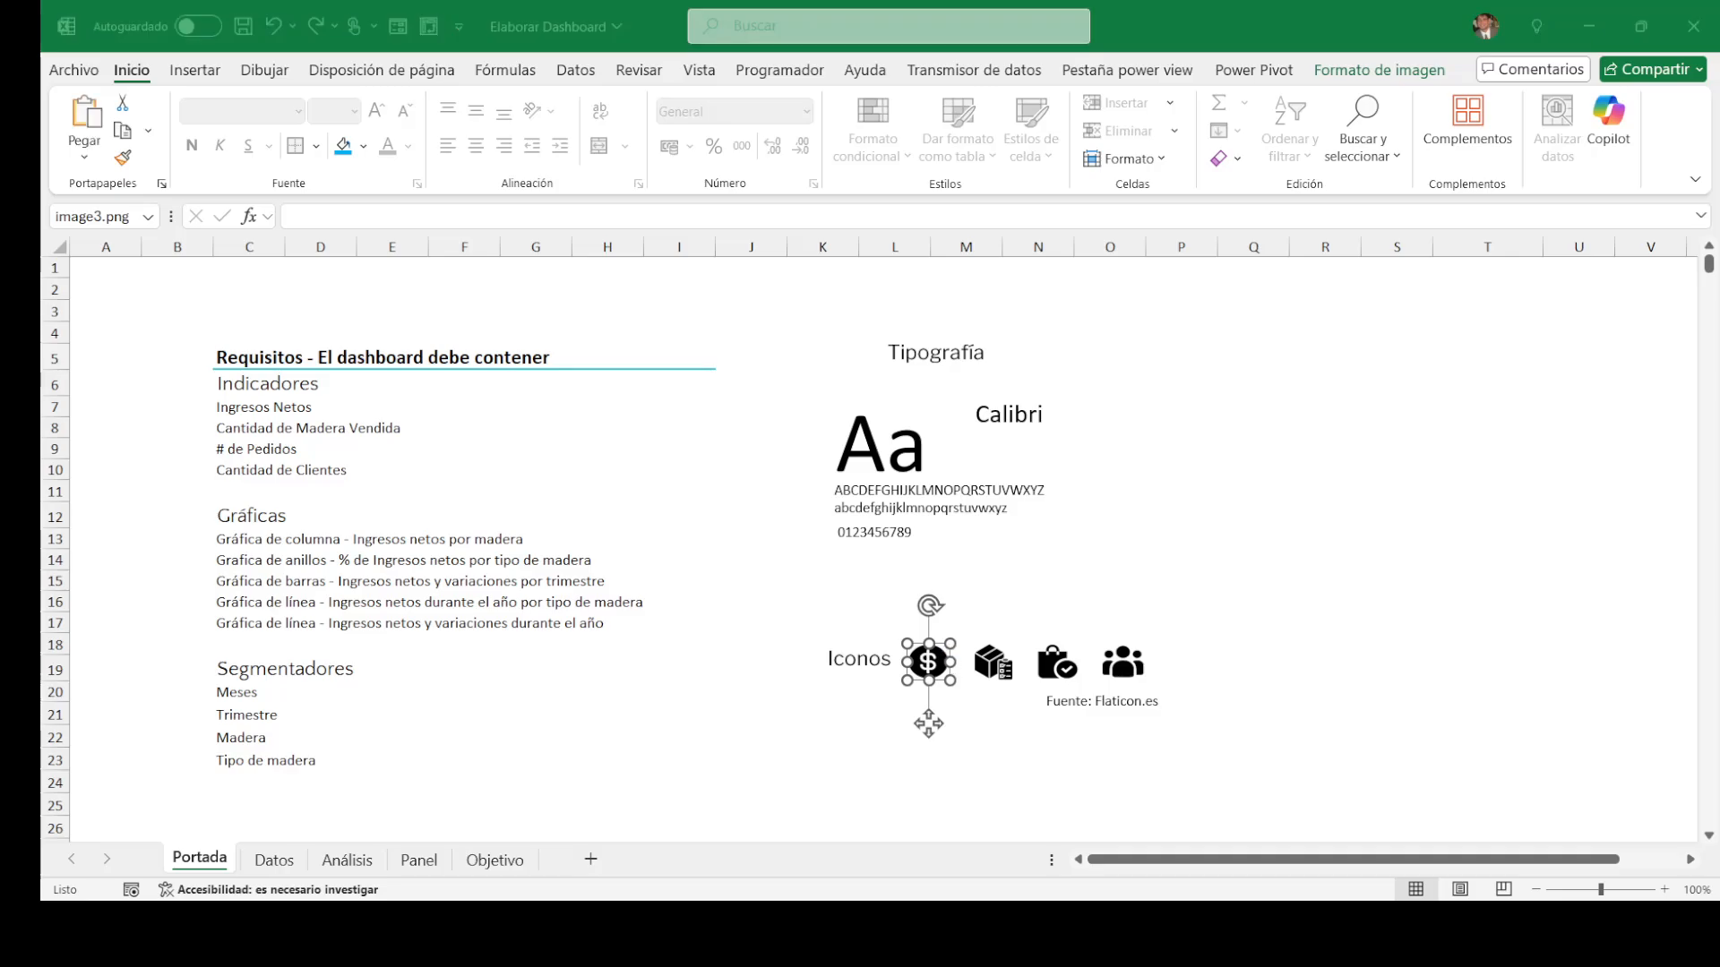
key(alt+Tab)
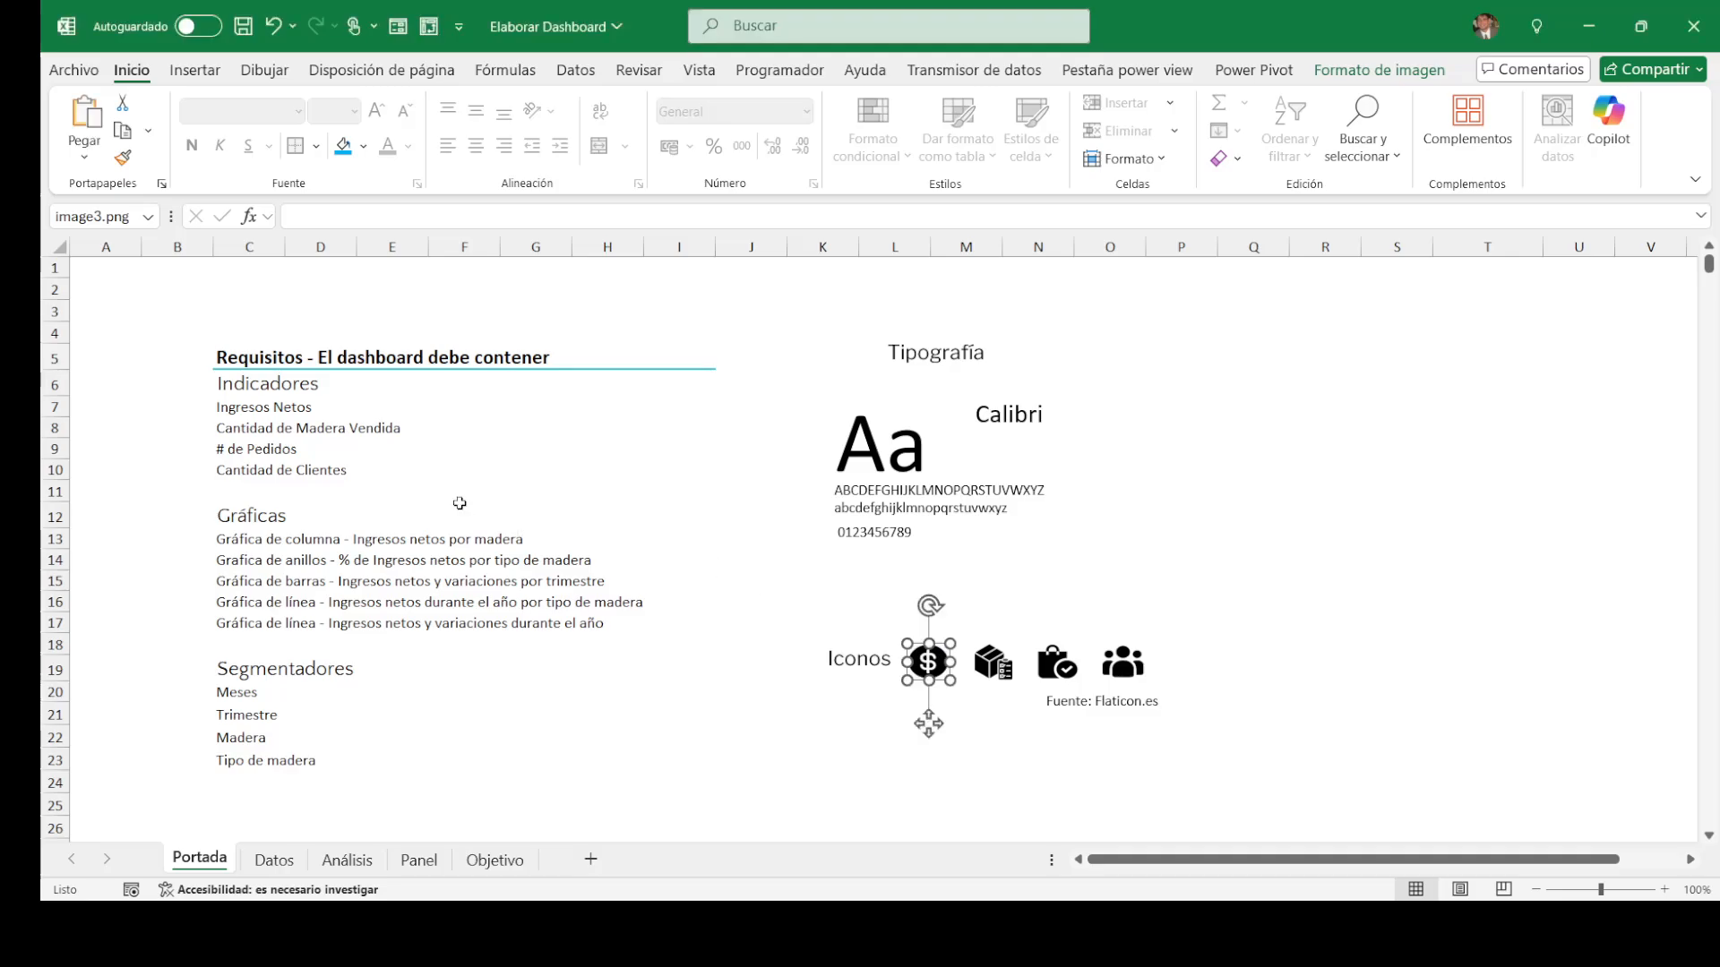
key(alt+Tab)
key(alt+Tab)
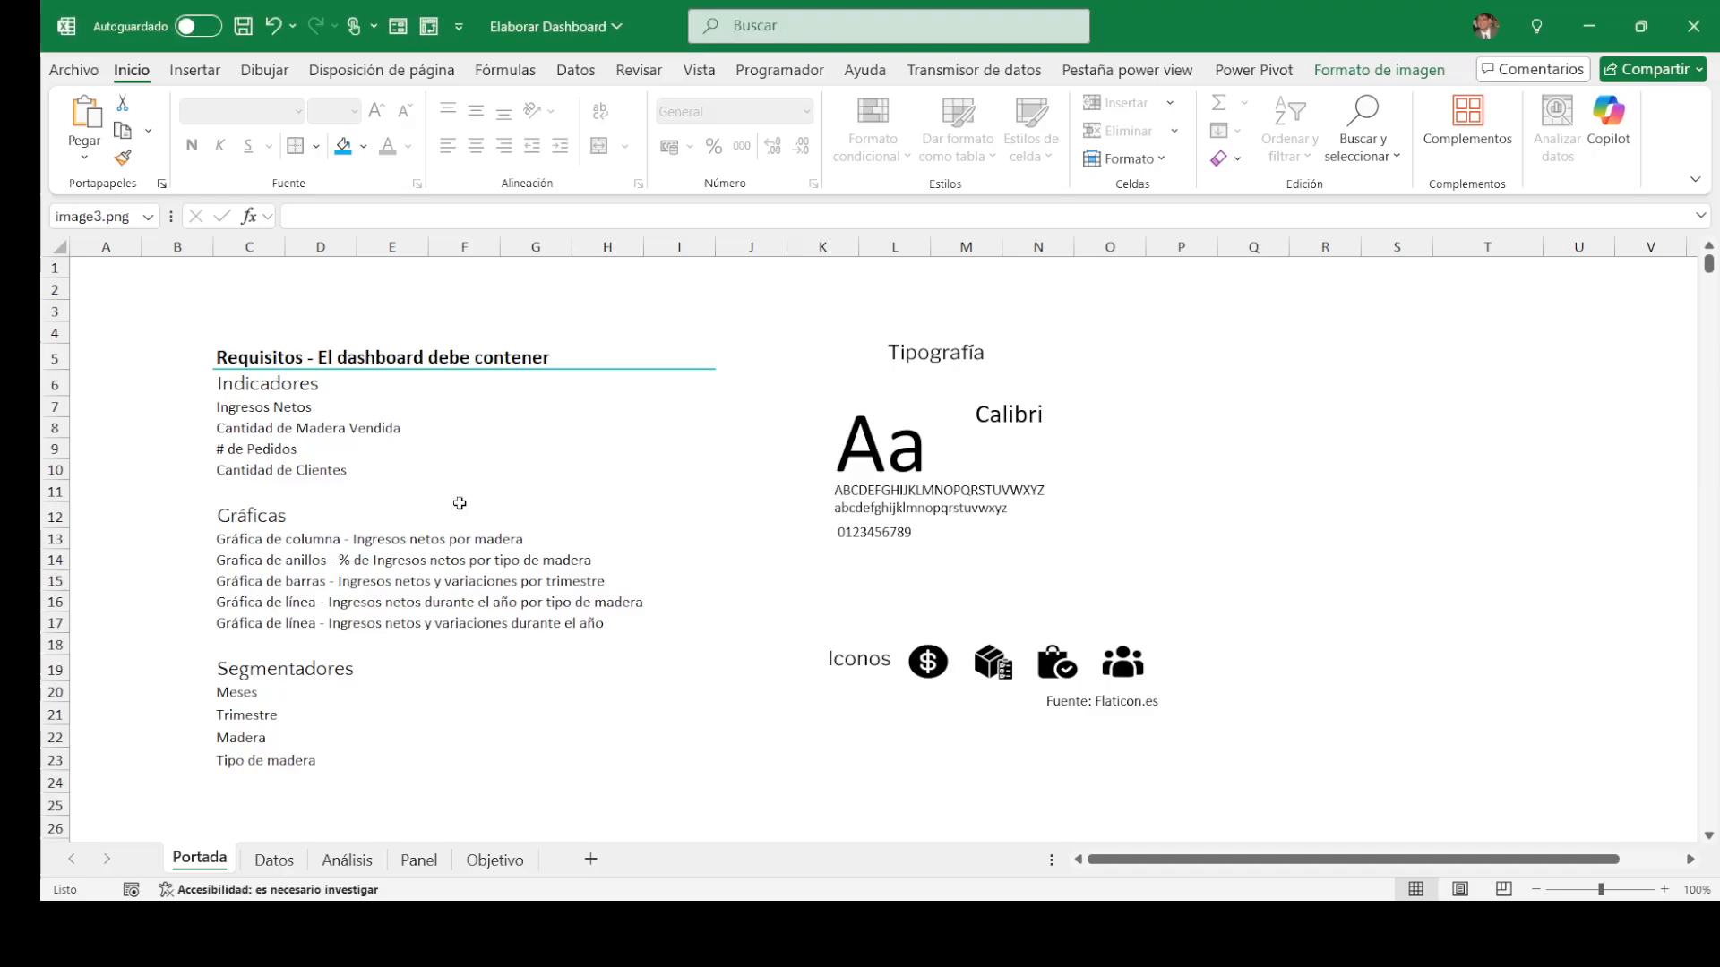
click(420, 860)
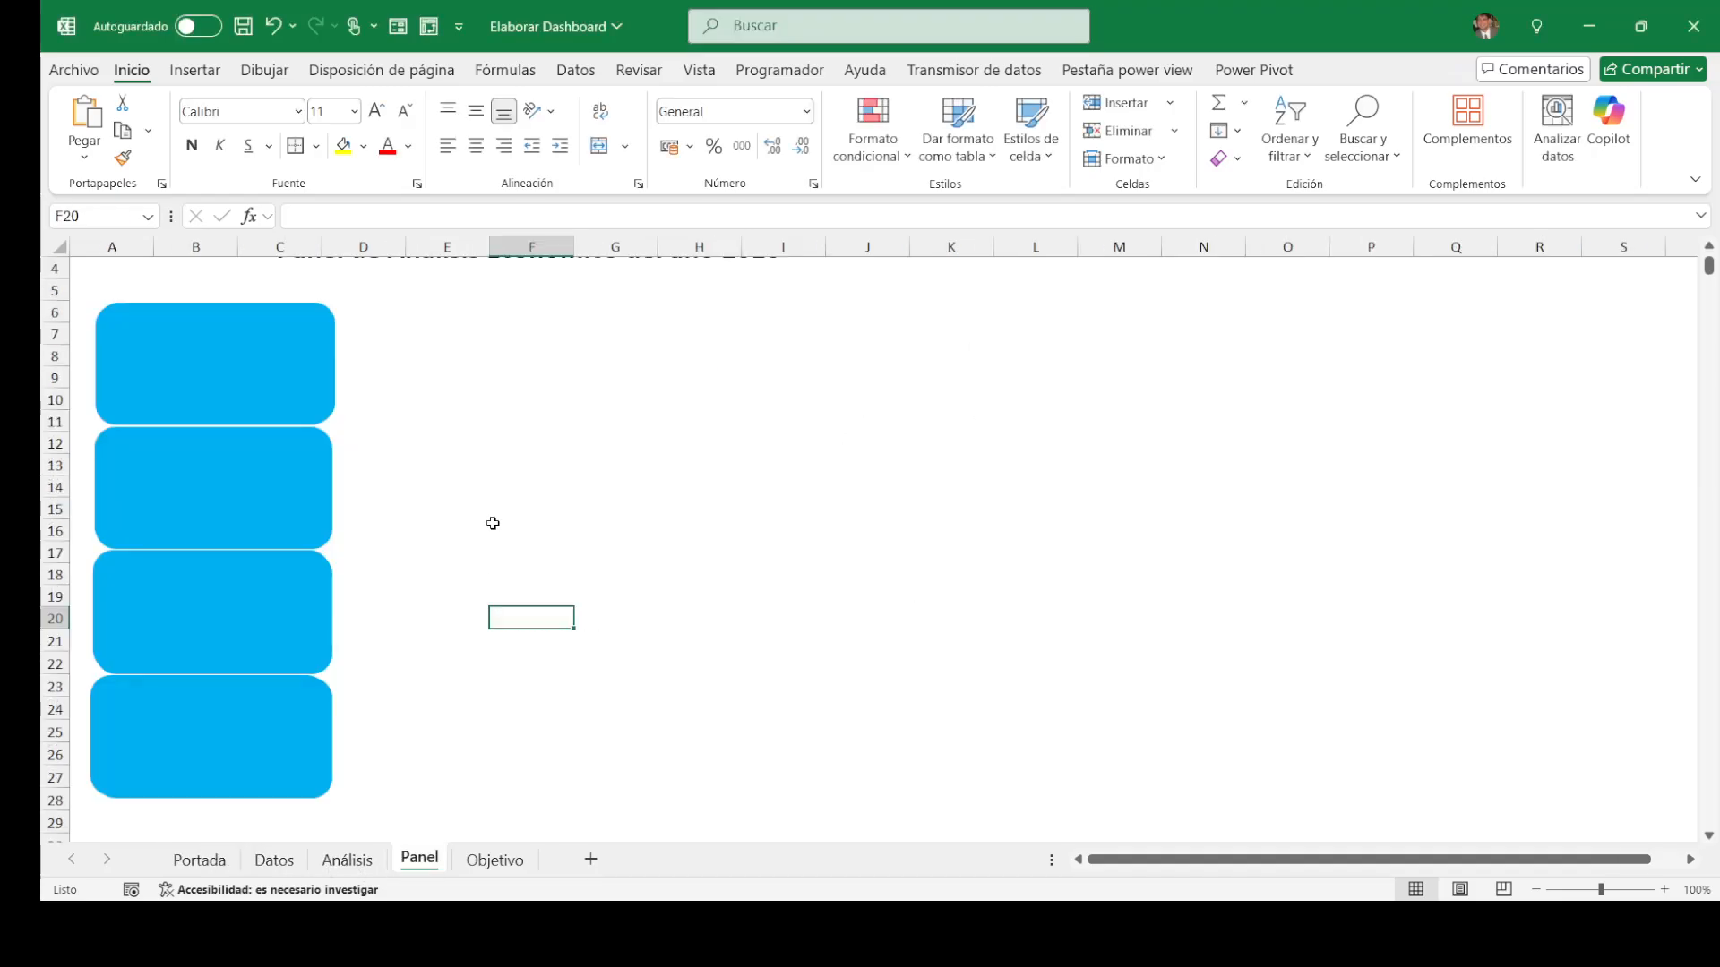
click(281, 314)
key(ctrl+v)
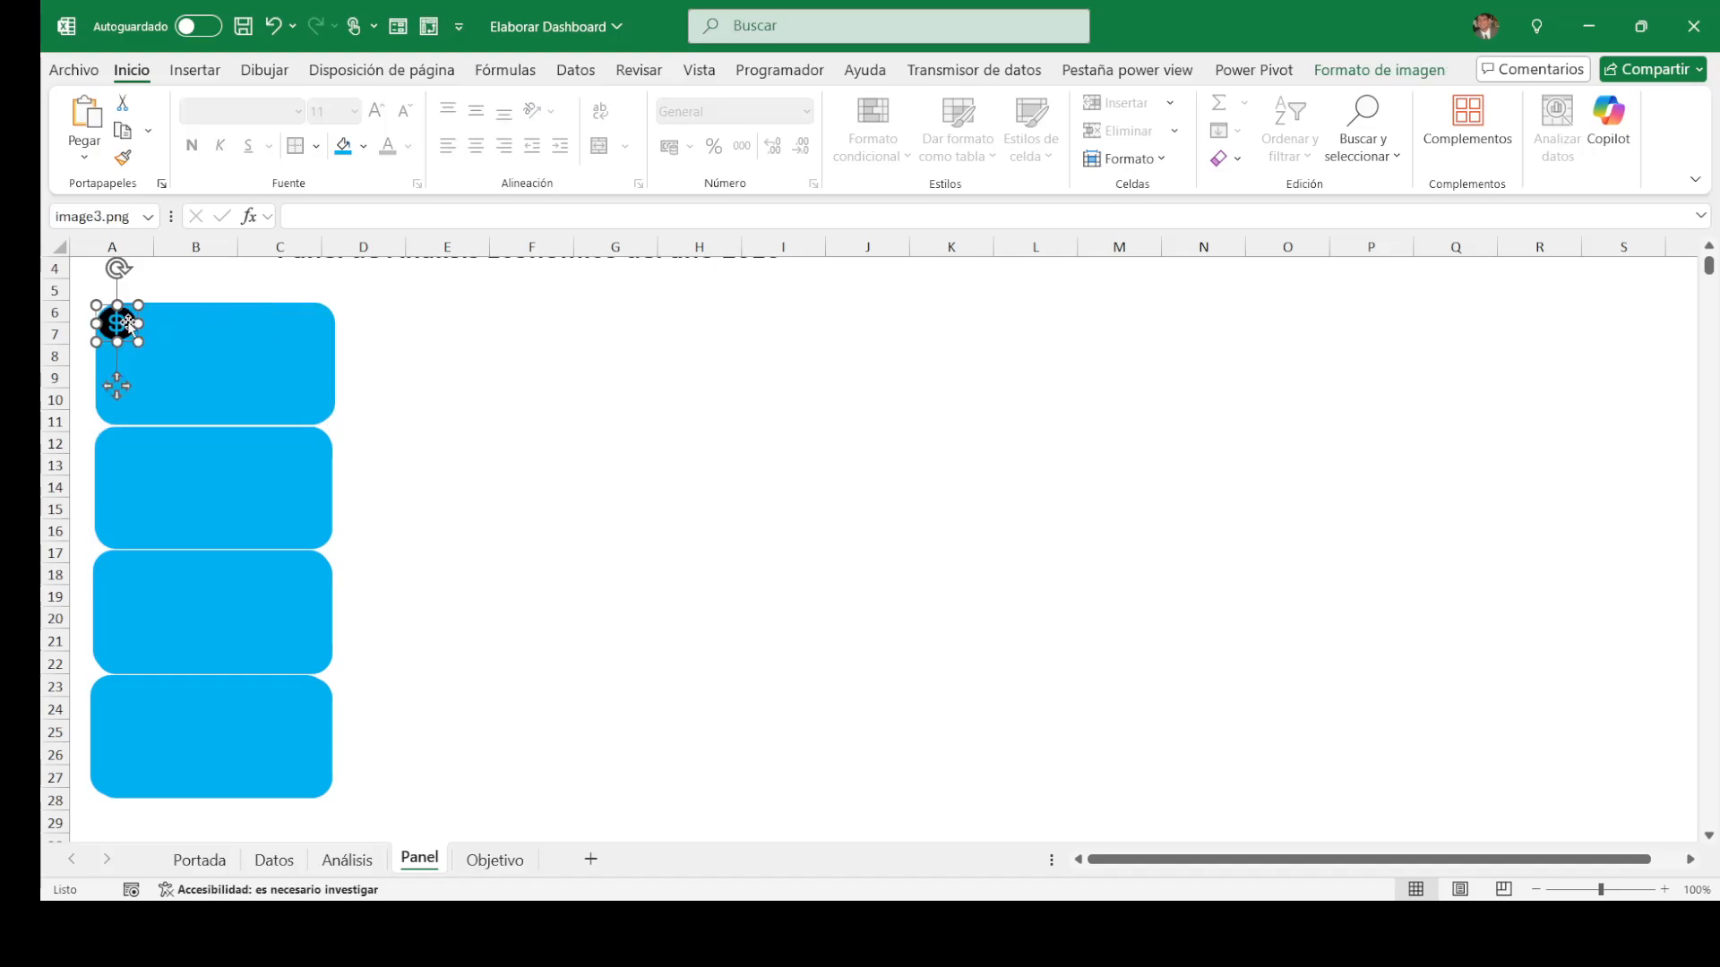
drag(130, 324, 132, 404)
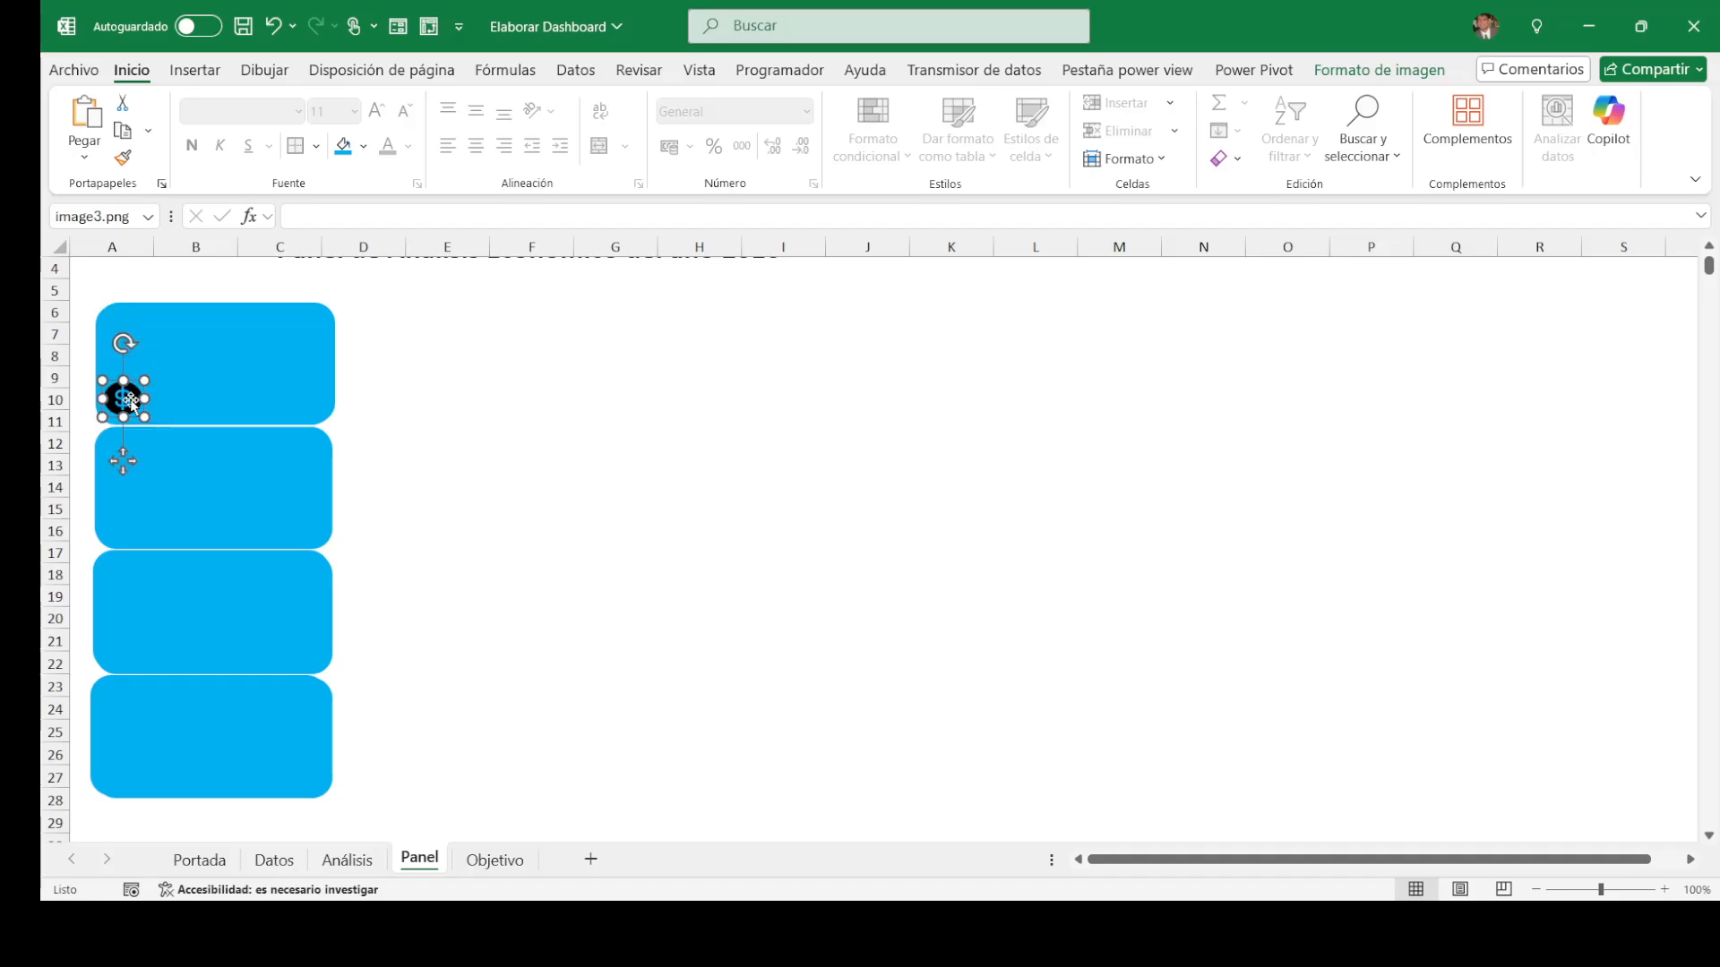
Step: Copy the package icon from Portada into the second blue card on Panel and place it in the card's lower-left corner
click(199, 860)
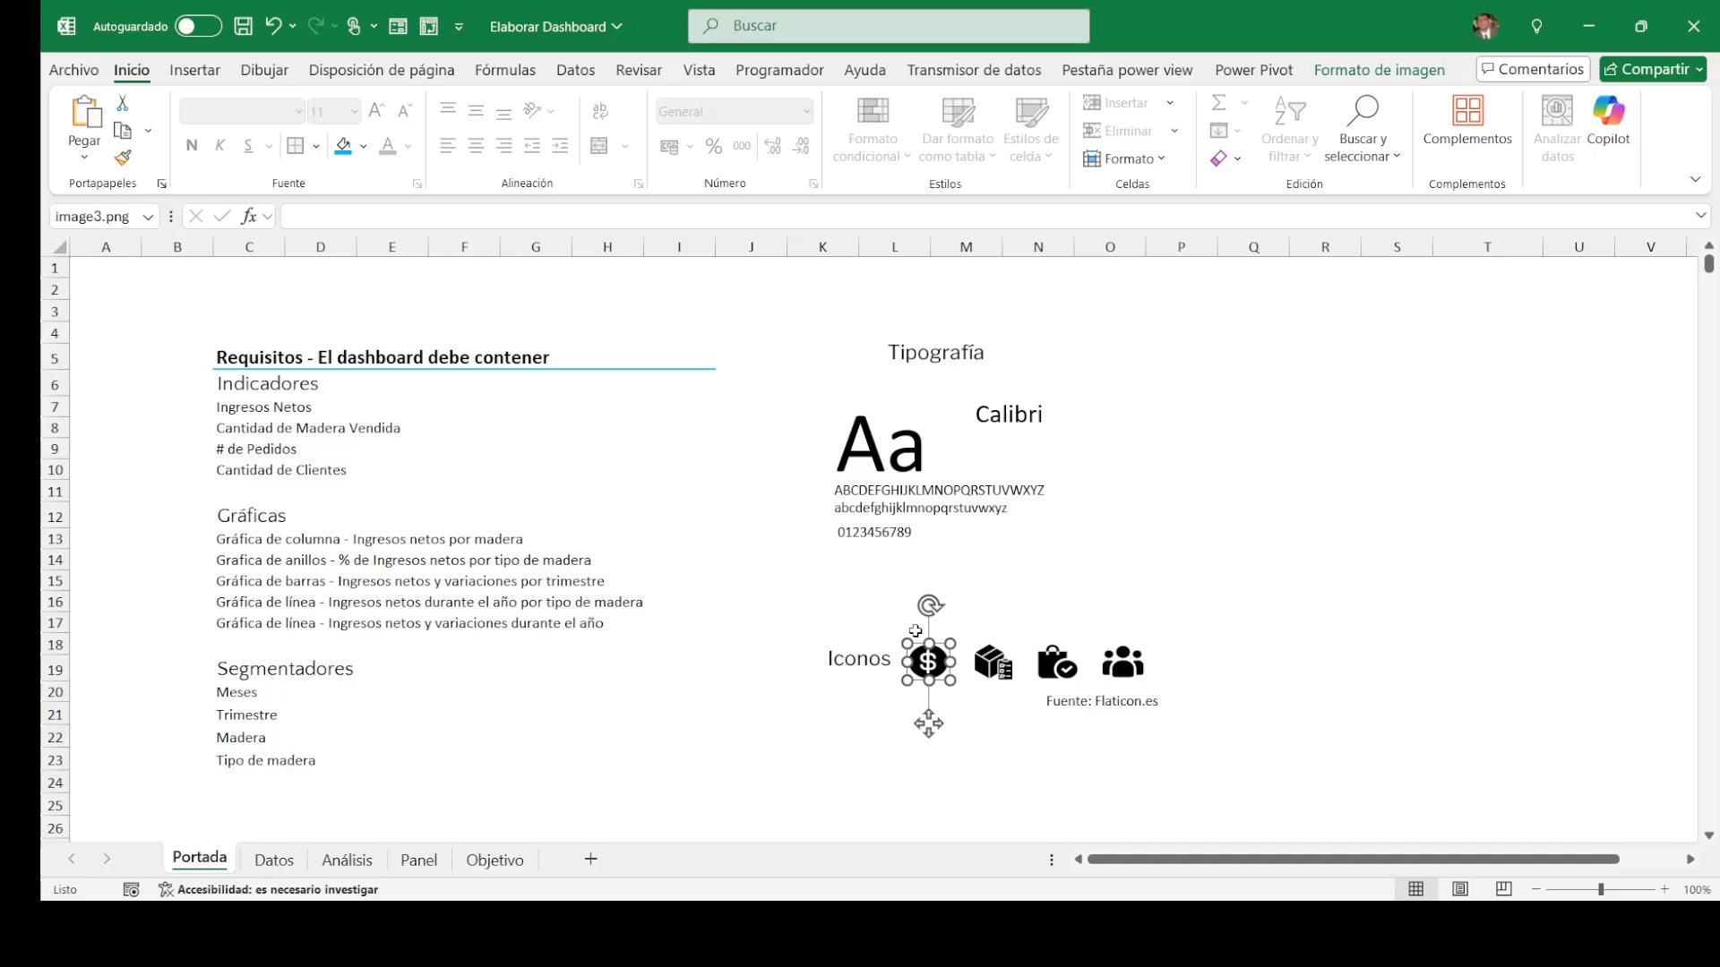
click(1003, 674)
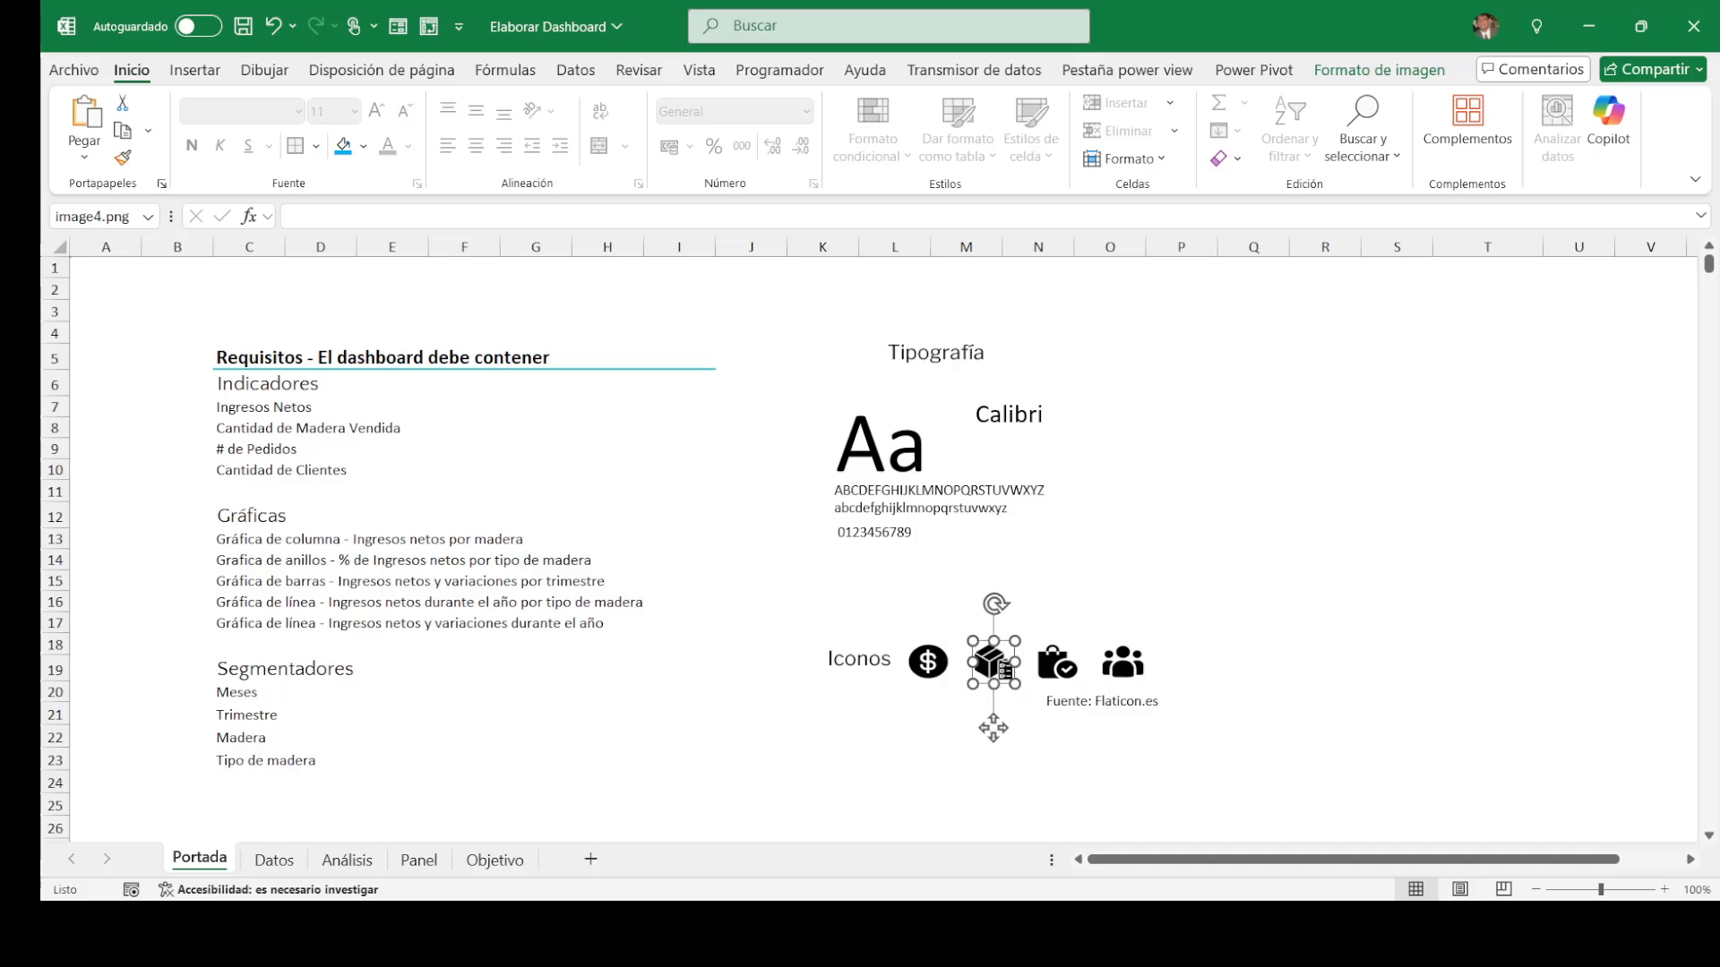
click(418, 860)
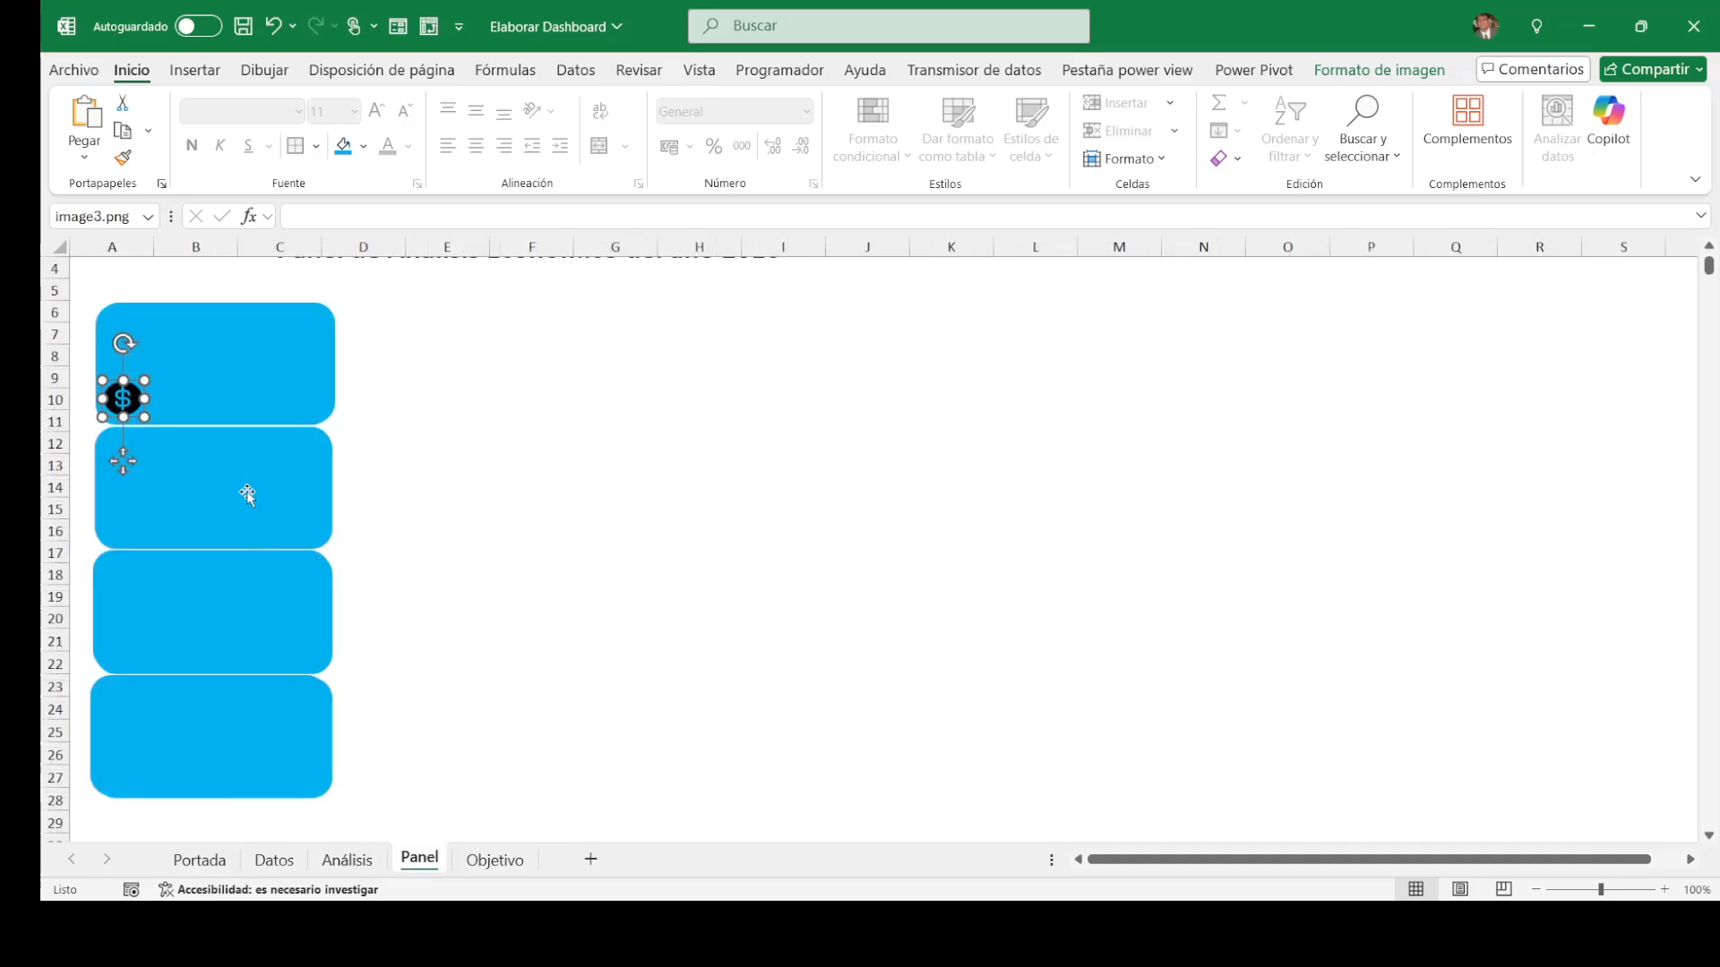
click(248, 495)
key(ctrl+v)
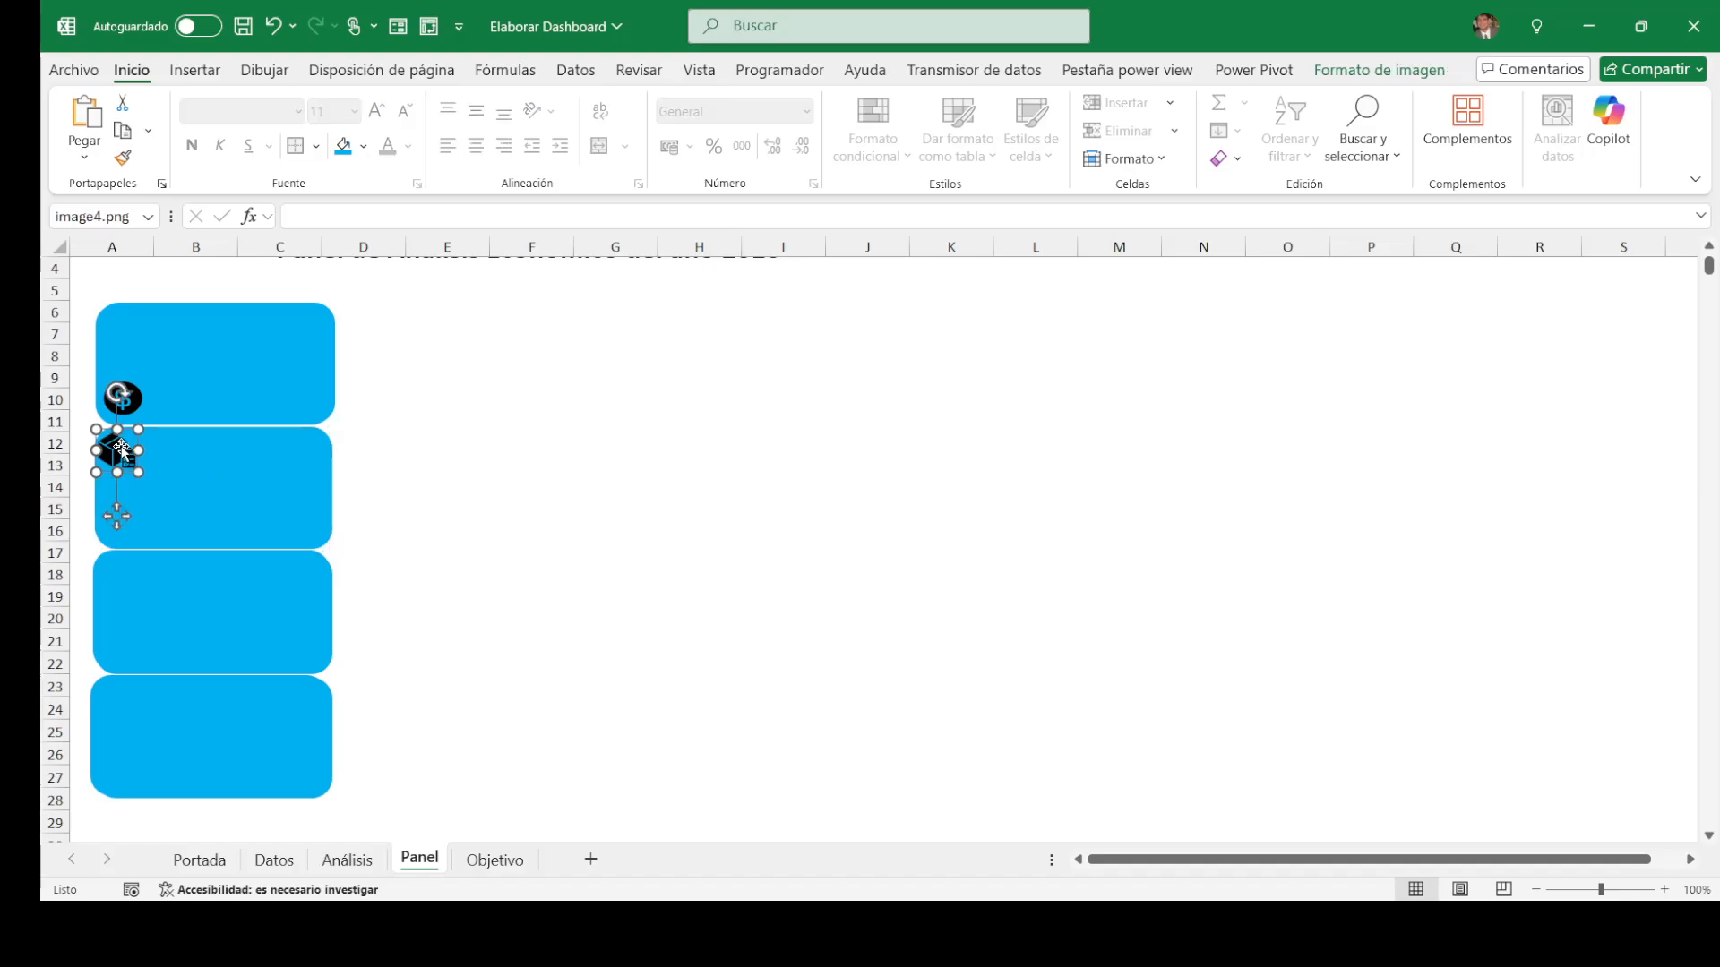
drag(121, 445, 123, 514)
Step: Copy the bag-with-checkmark icon from Portada into the third blue card on Panel and place it in the card's lower-left corner
click(154, 604)
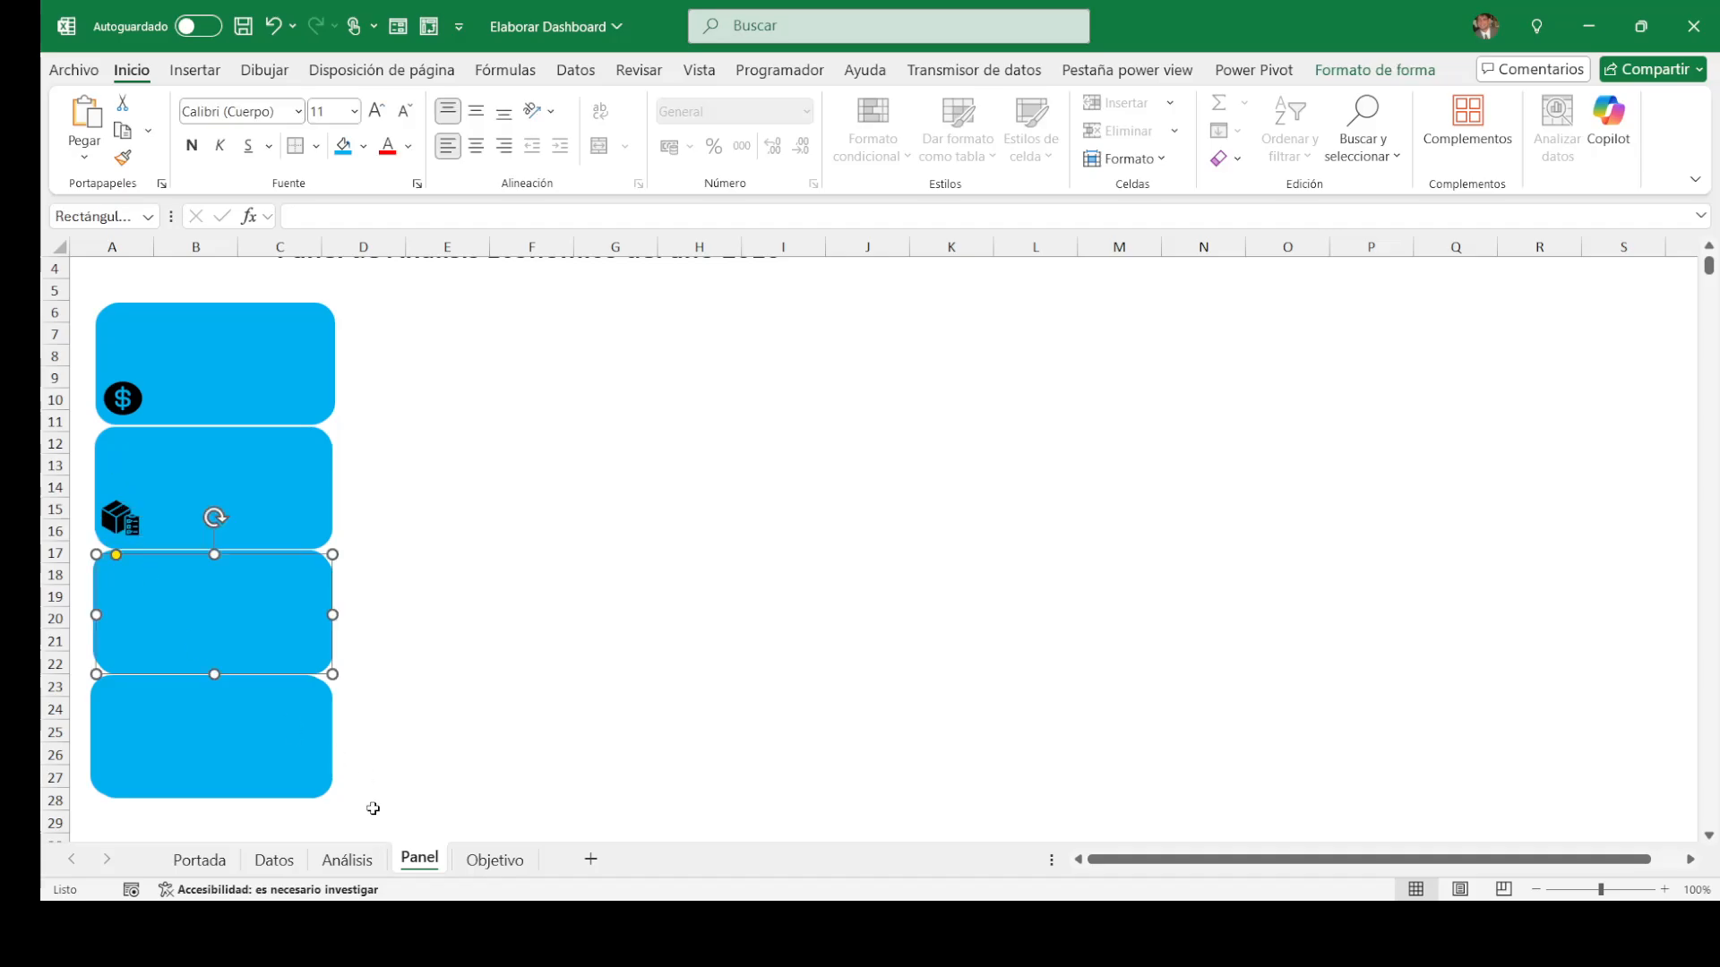
click(199, 860)
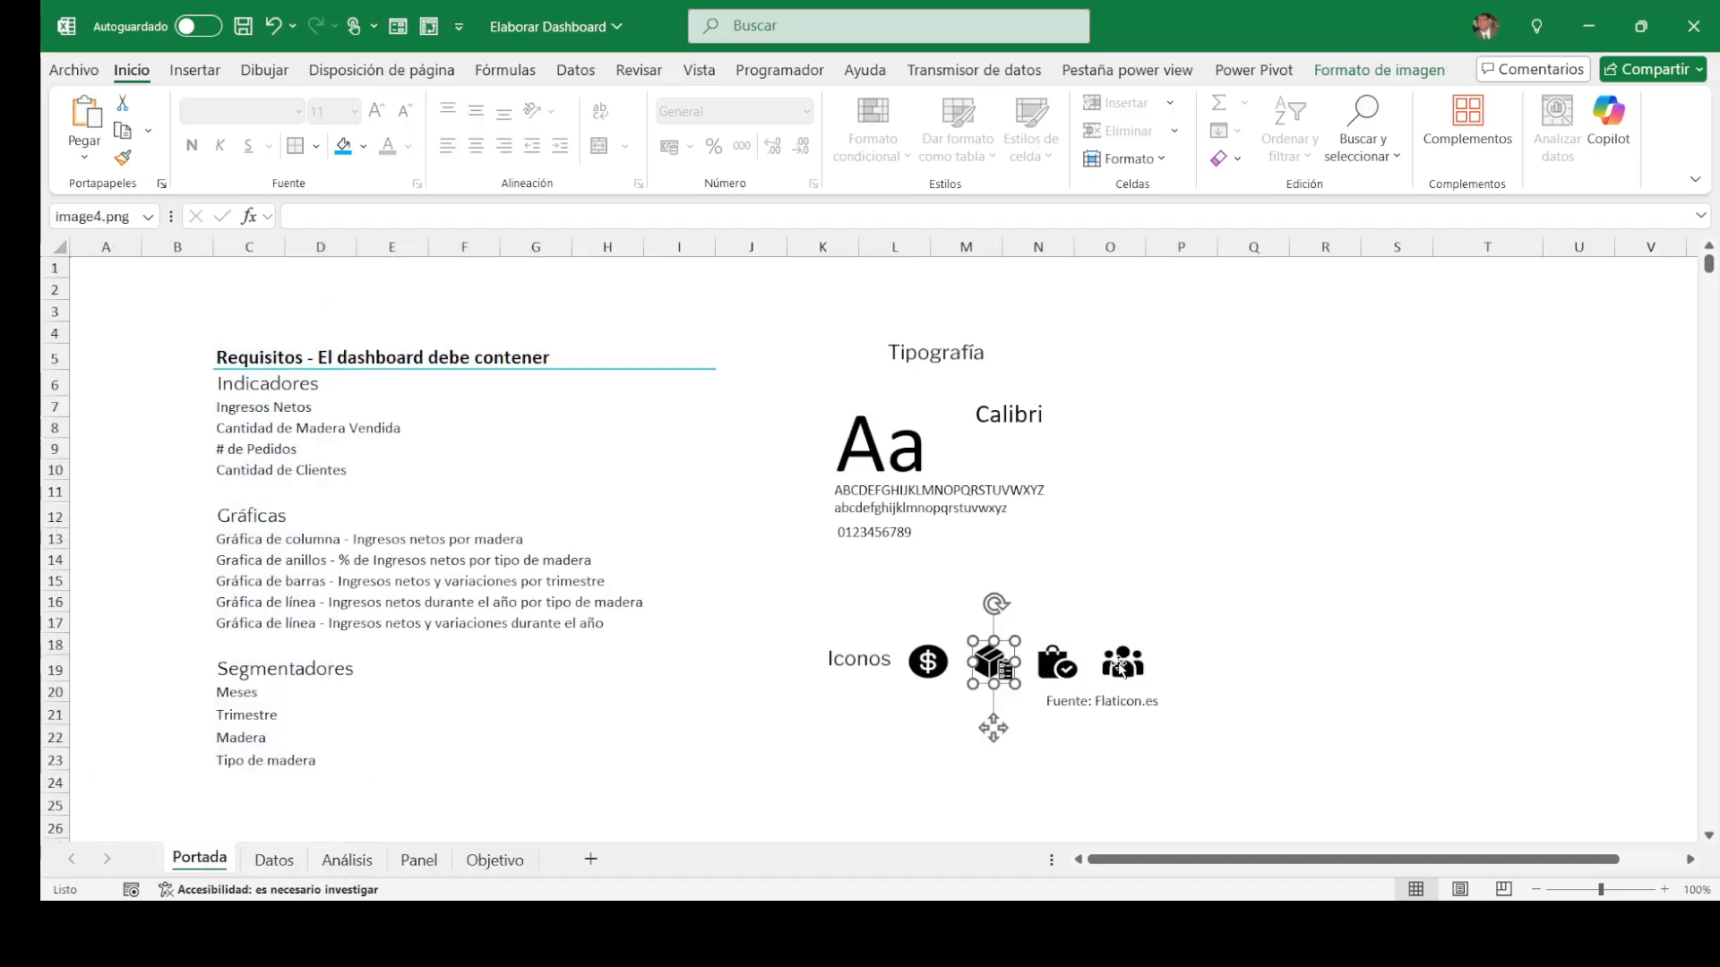
click(1079, 679)
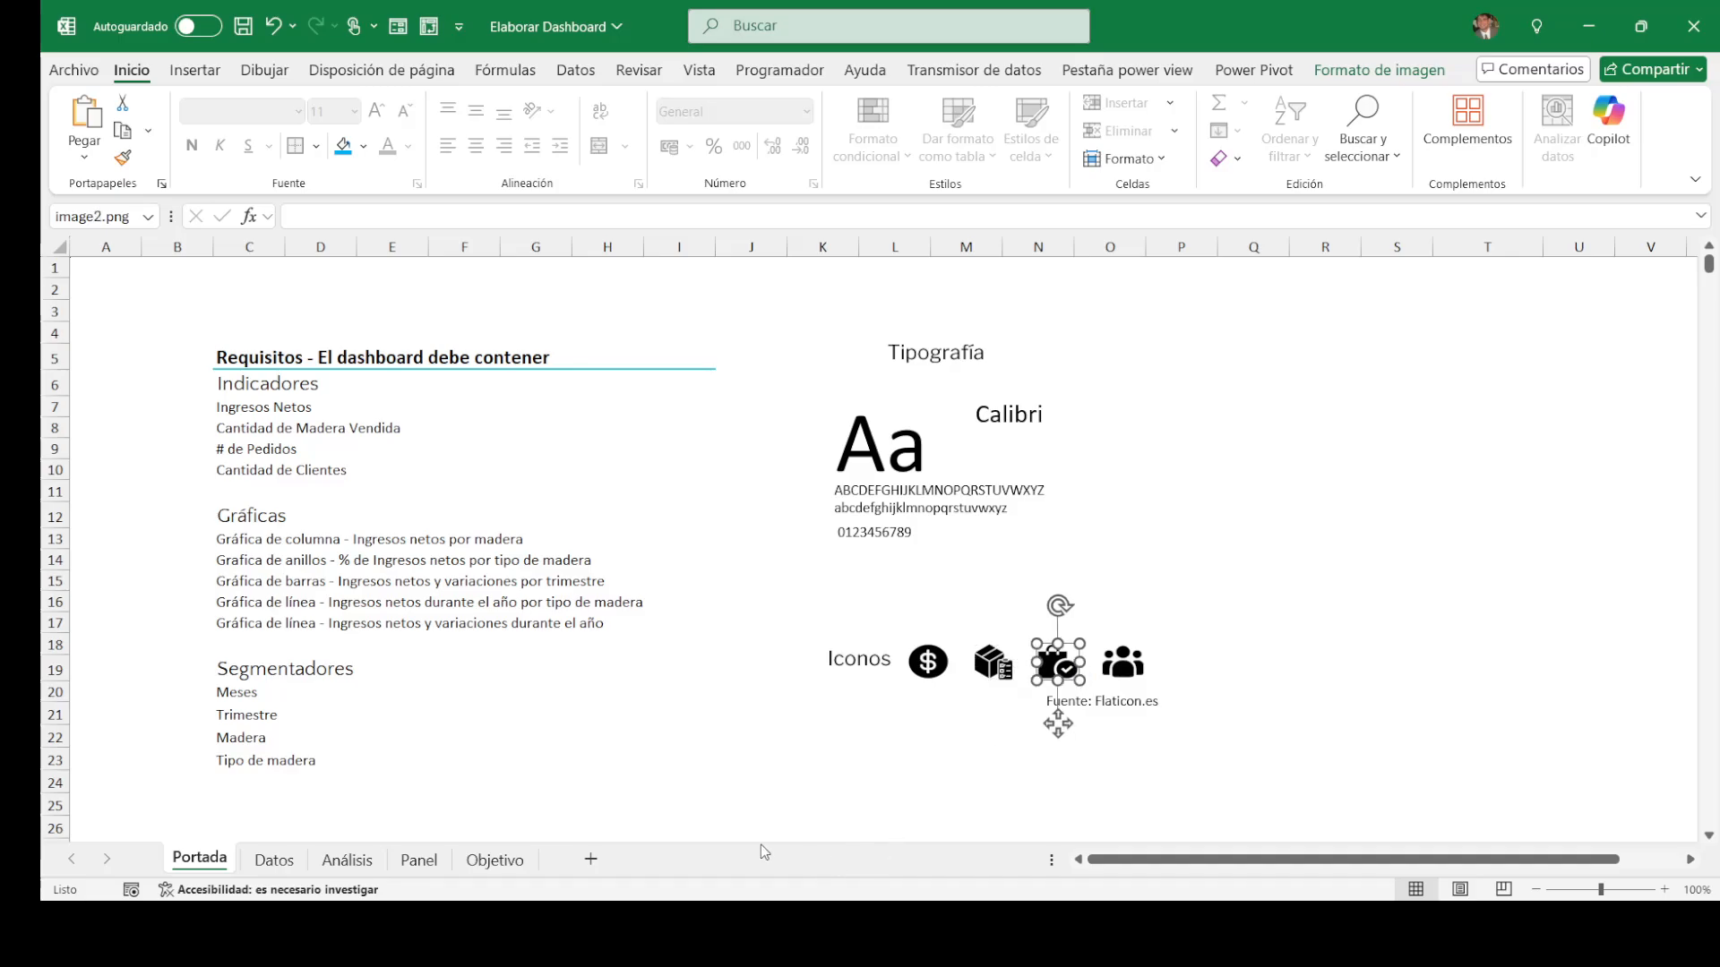
click(419, 860)
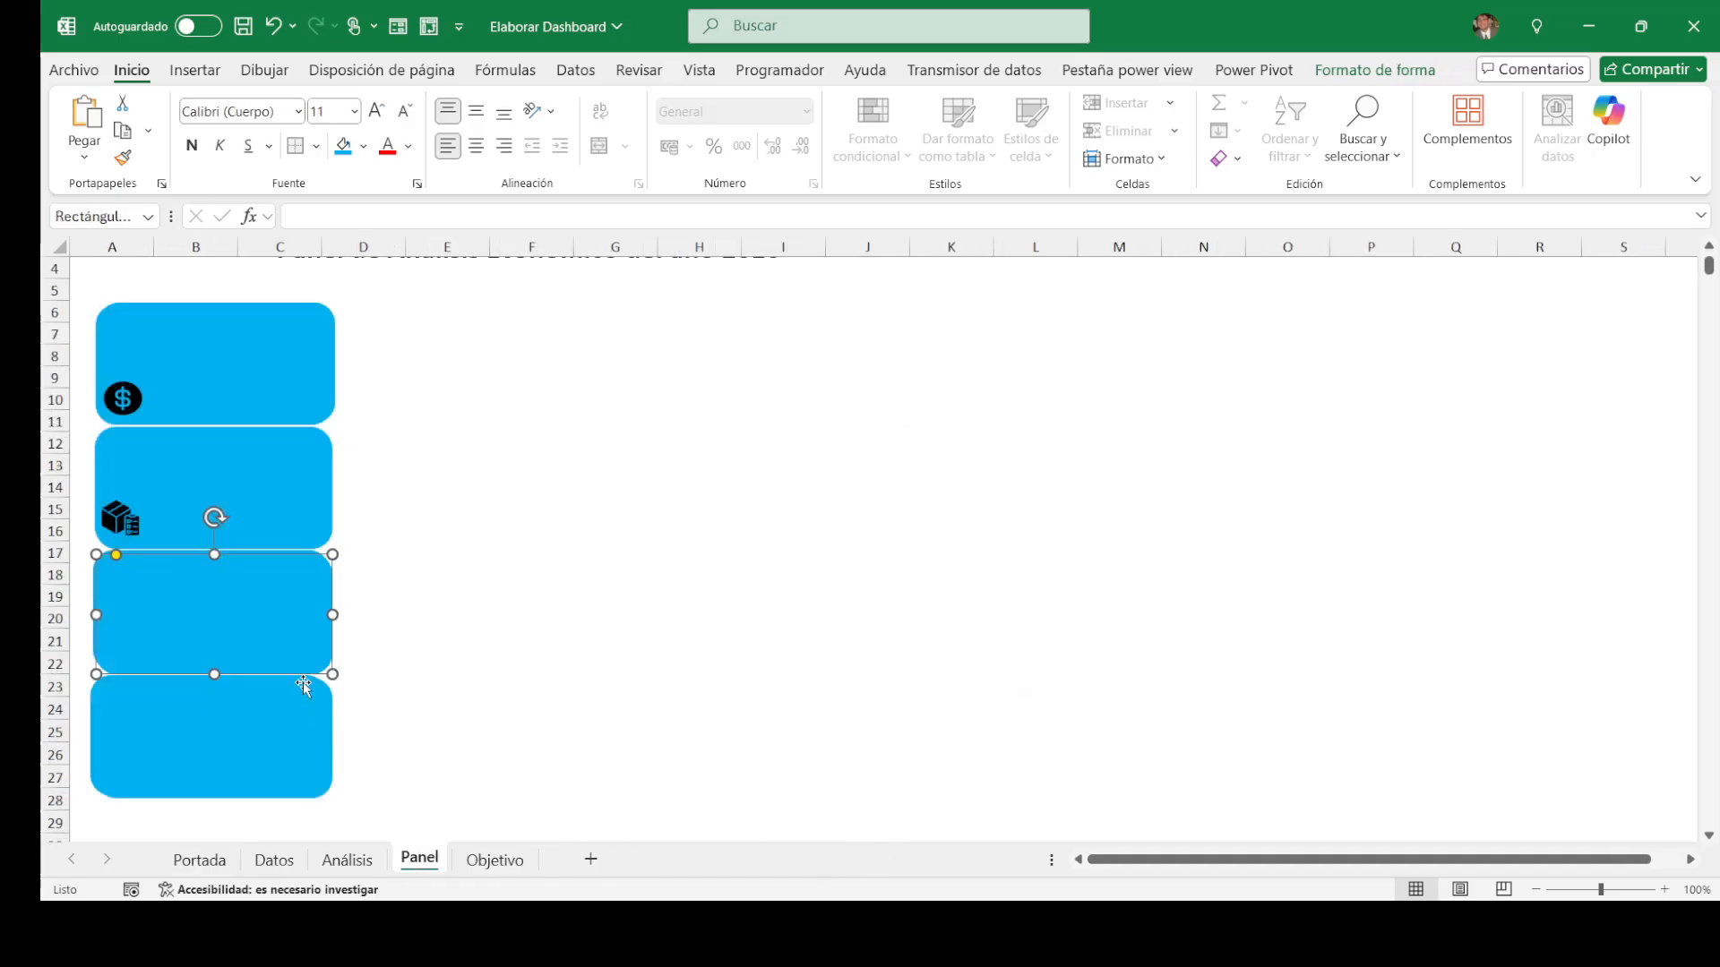
key(ctrl+v)
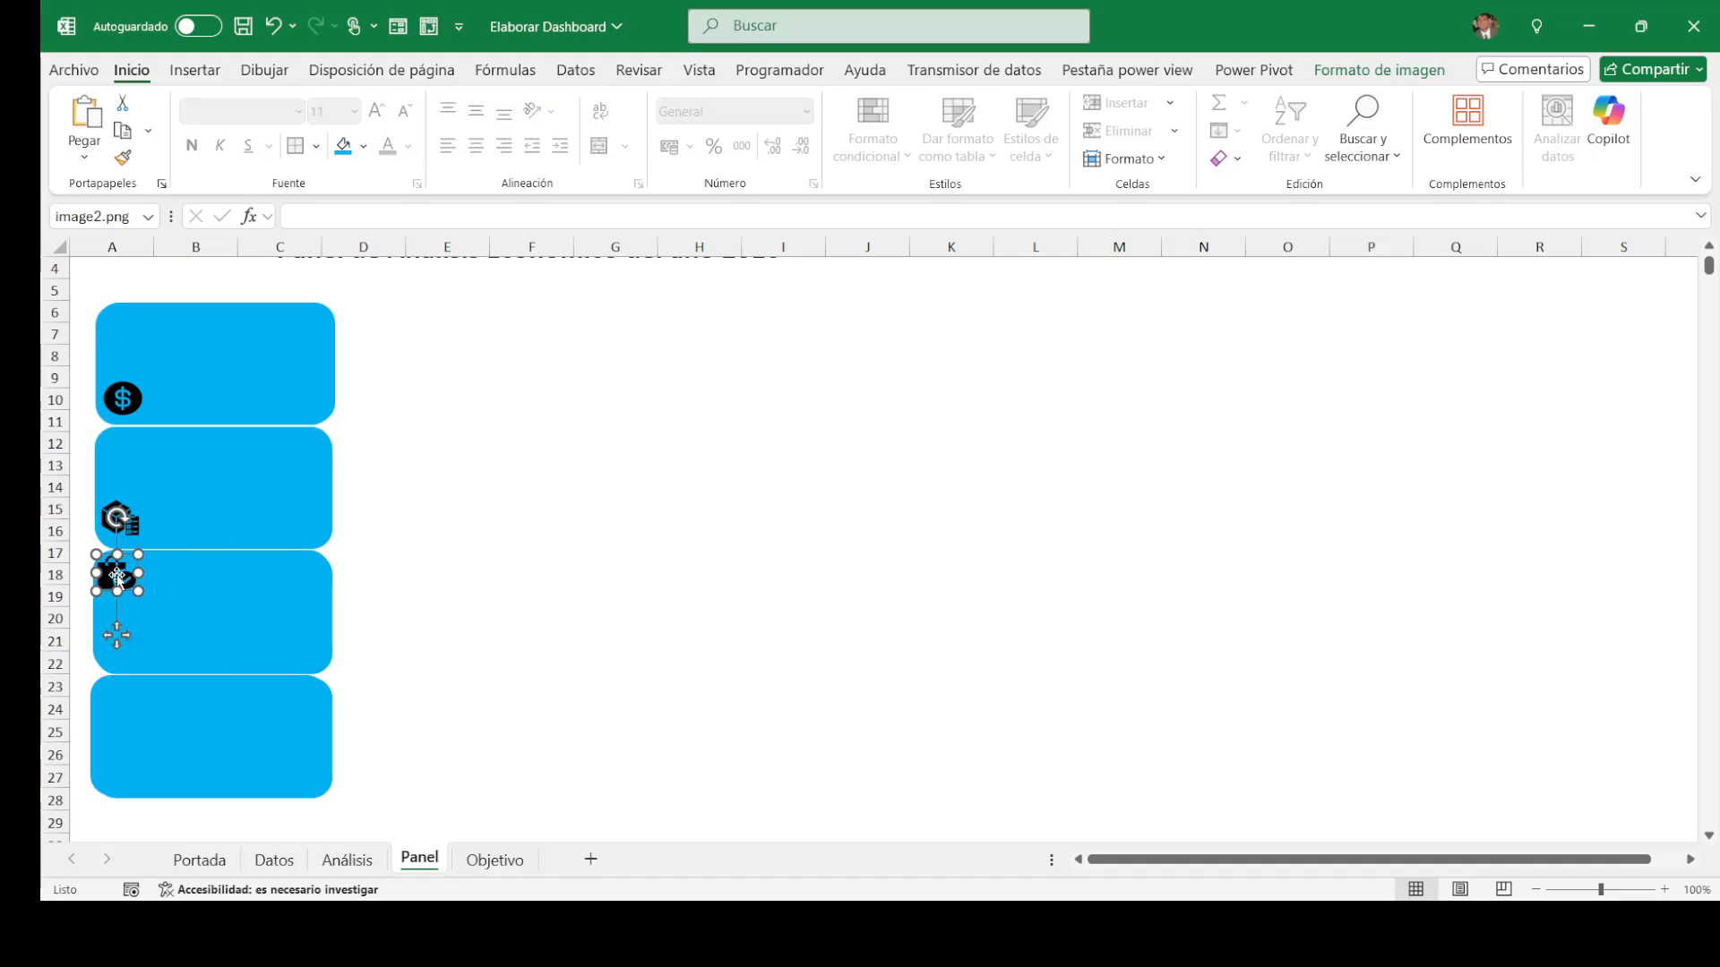
drag(111, 583, 112, 653)
Step: Copy the people icon from Portada into the fourth blue card on Panel and place it in the card's lower-left corner
click(125, 744)
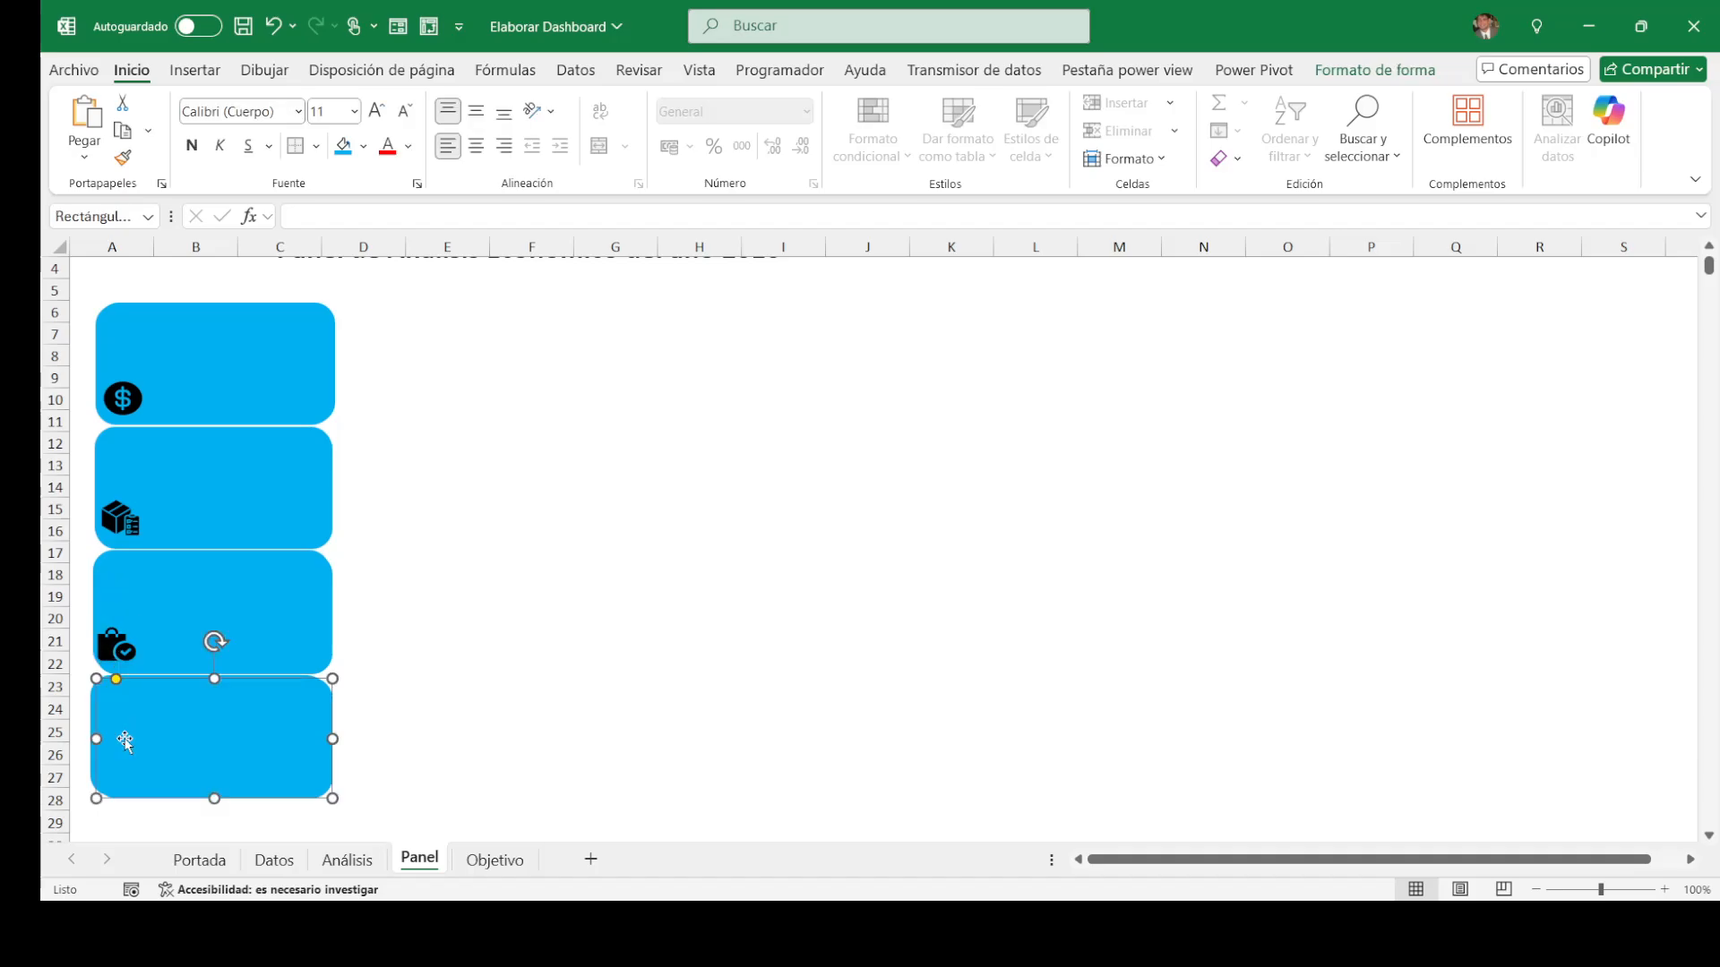
click(278, 864)
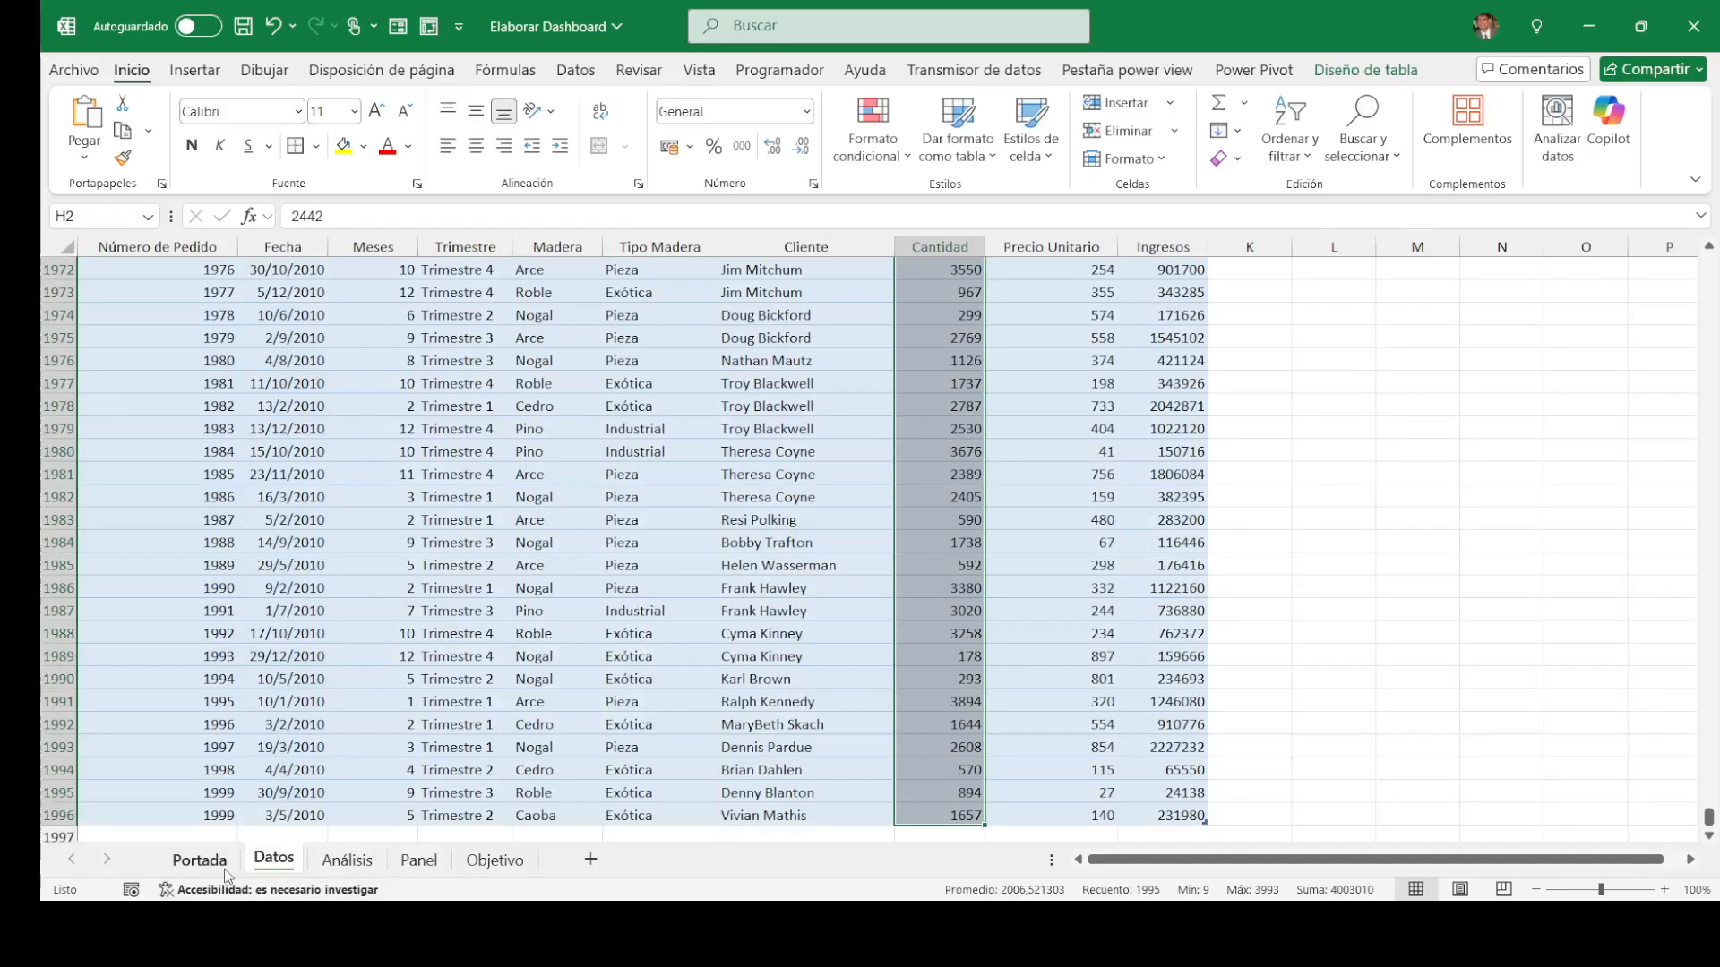
click(199, 860)
click(1138, 672)
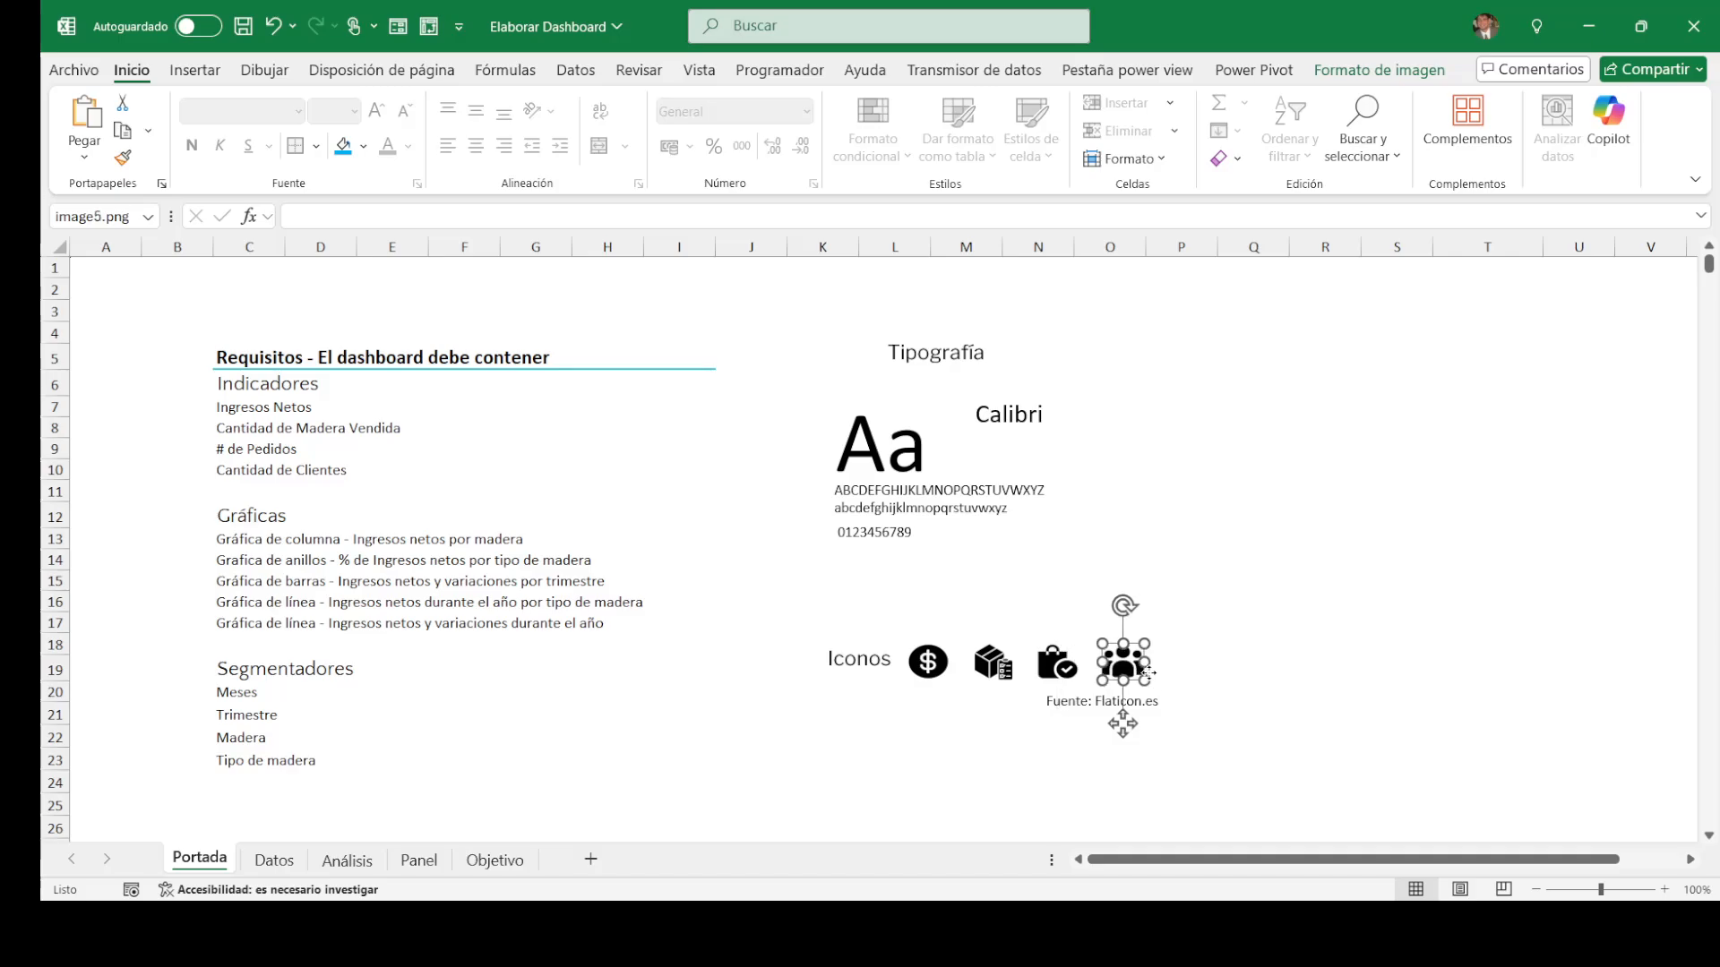
click(419, 860)
key(ctrl+v)
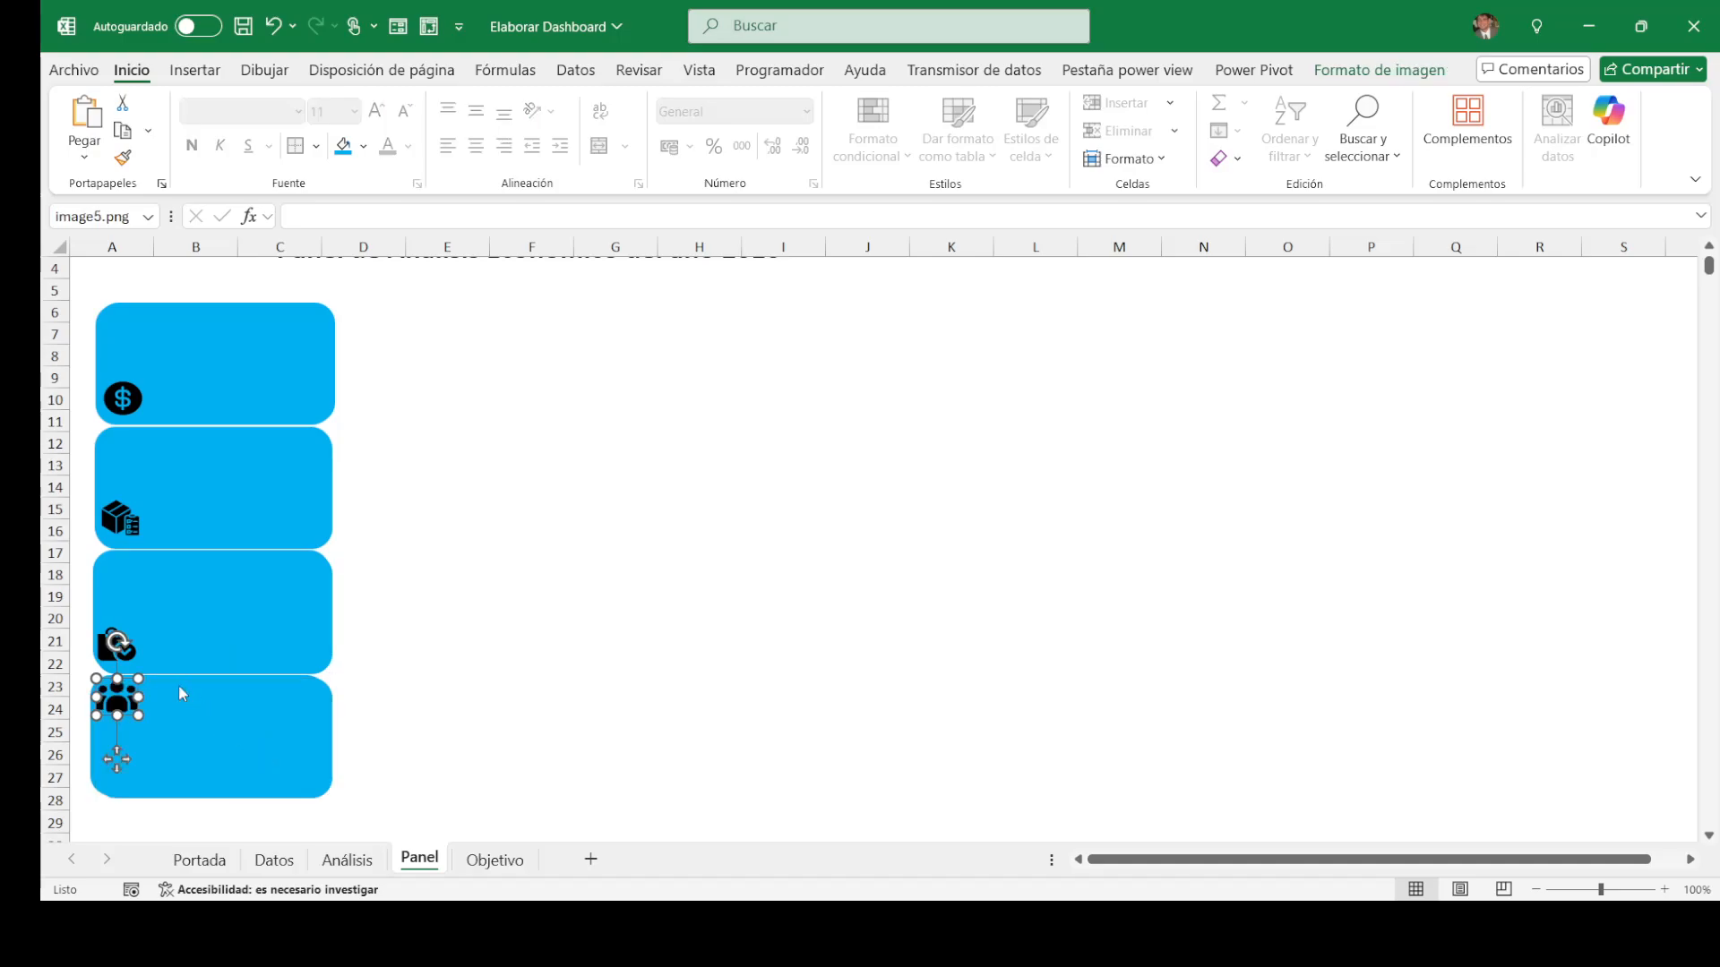
drag(114, 697, 115, 764)
Step: Link the dollar-icon card's text to the cell with the formula =Análisis!B9 and select the package-icon card
click(247, 342)
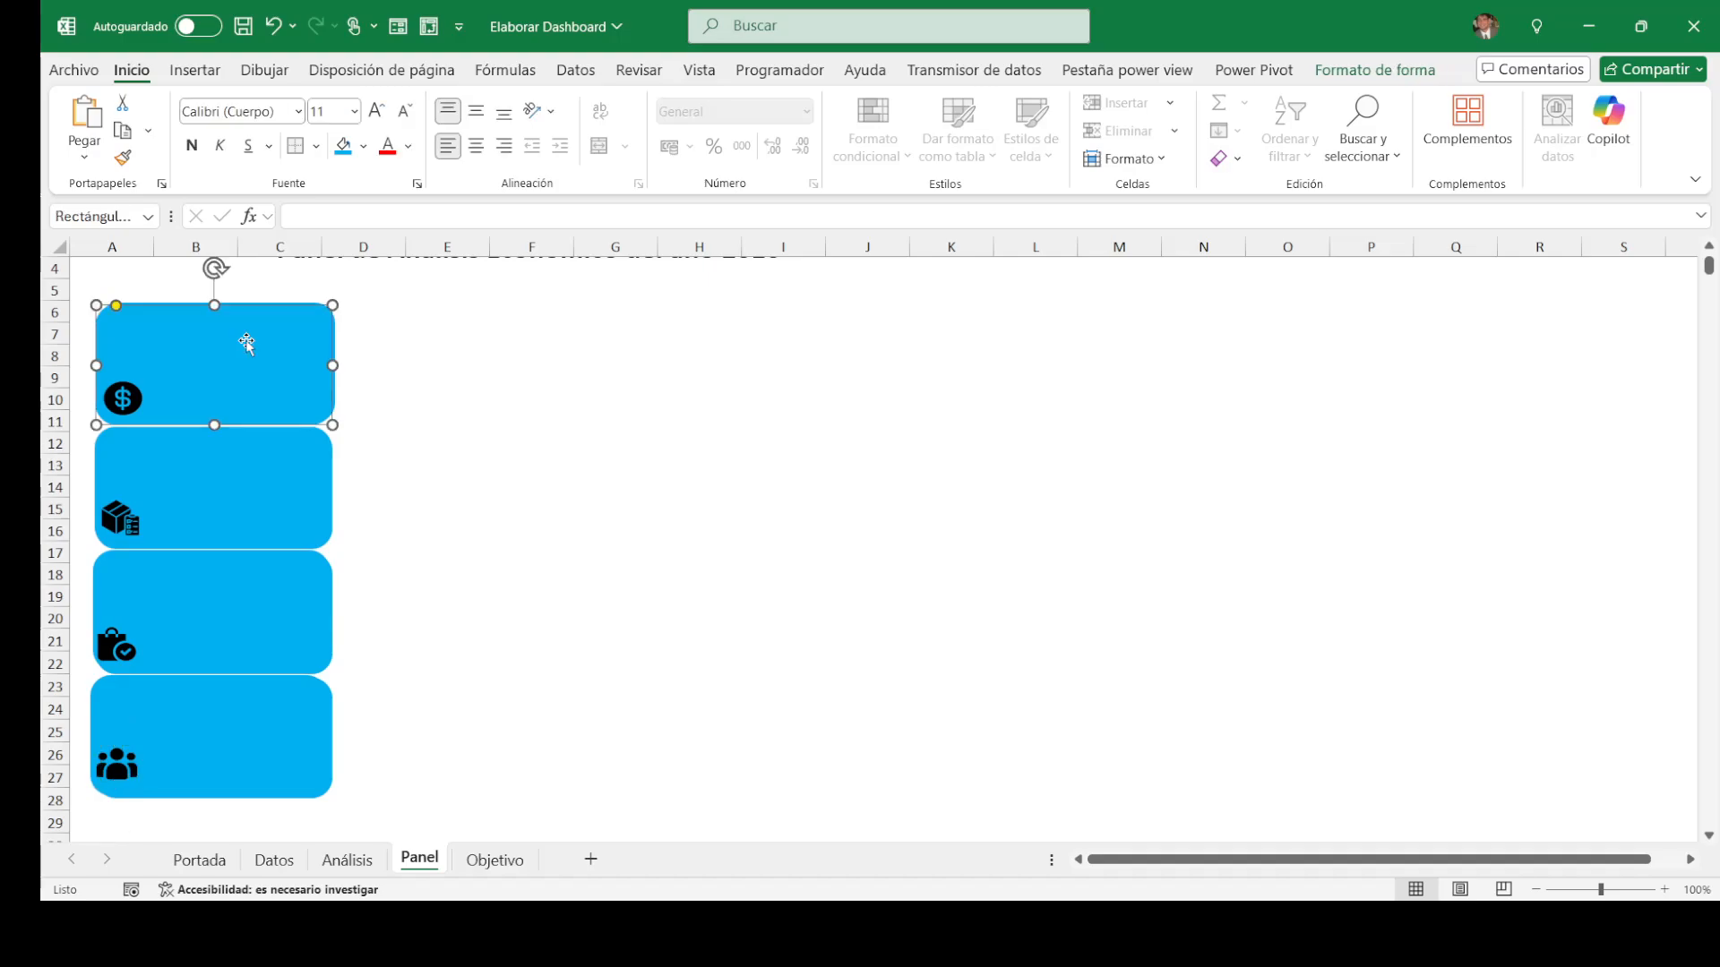
key(F2)
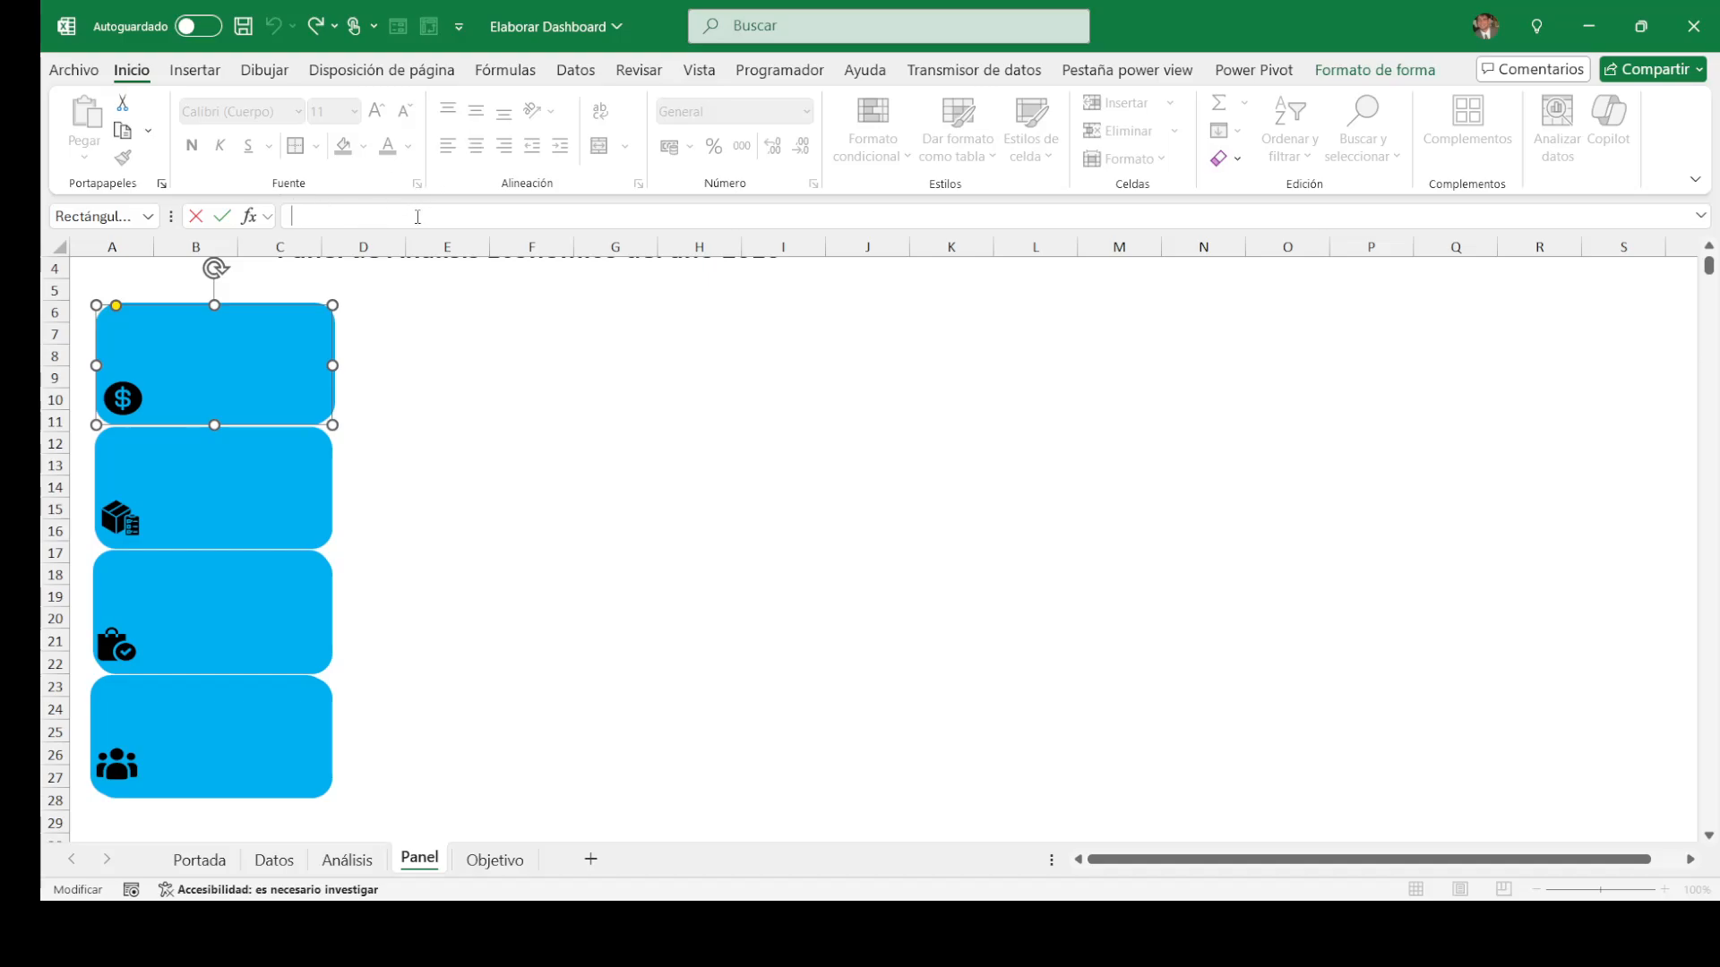
text(=)
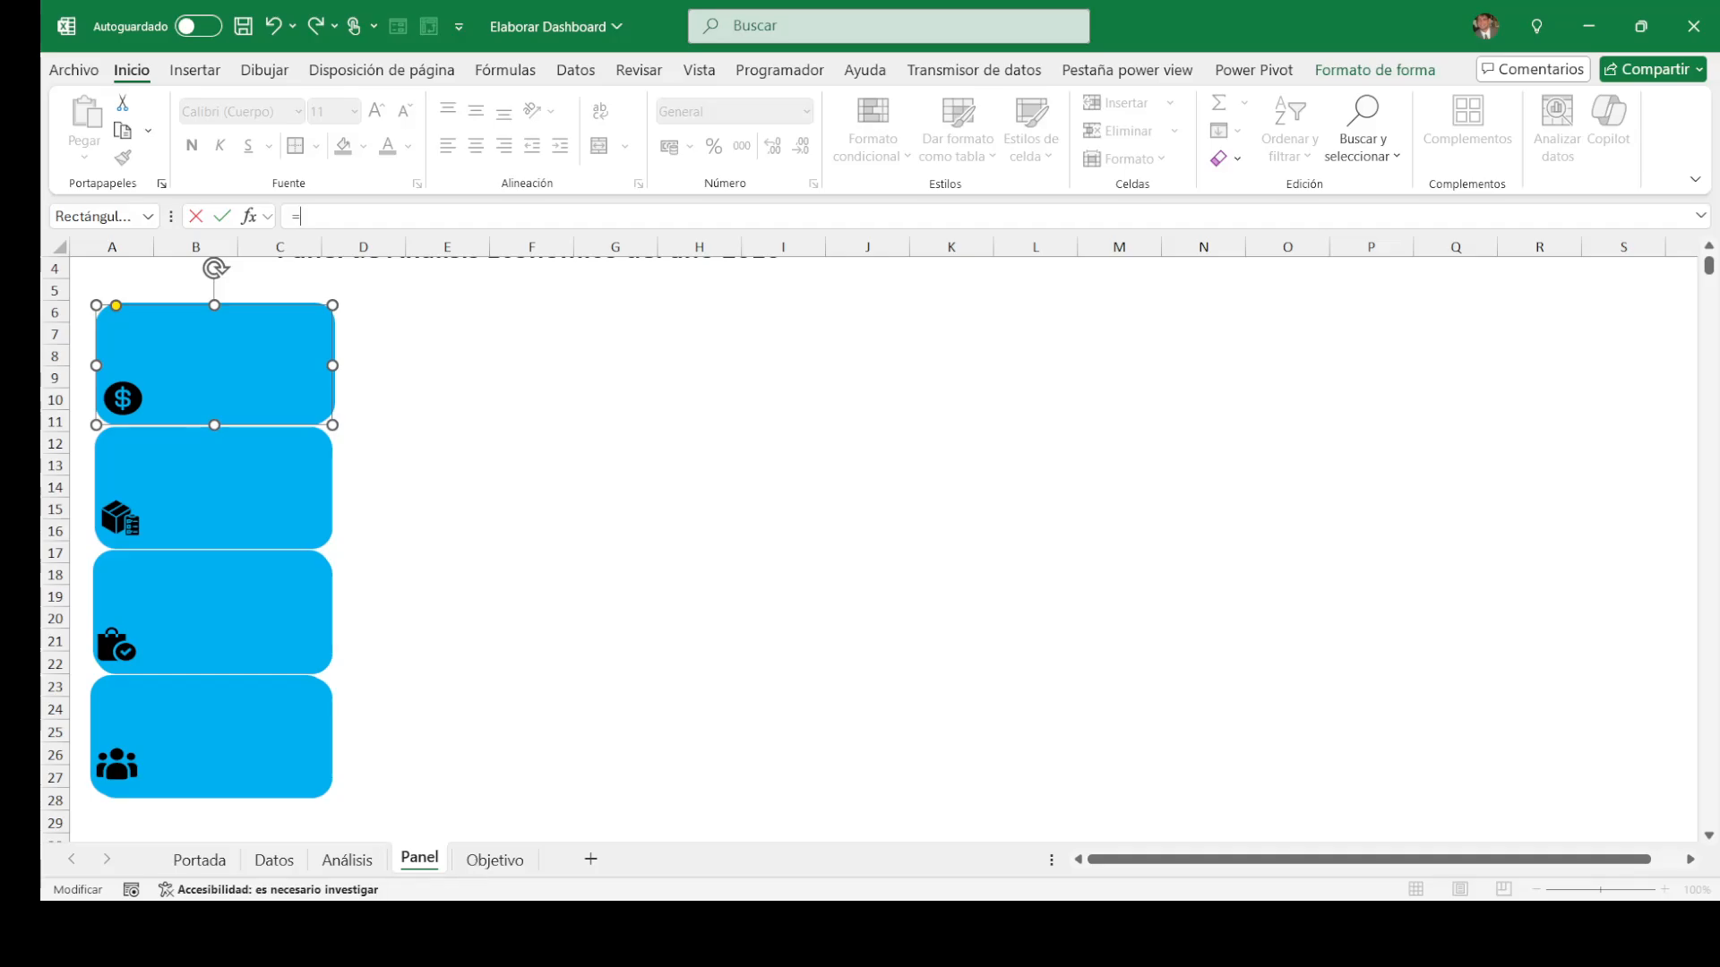
click(365, 870)
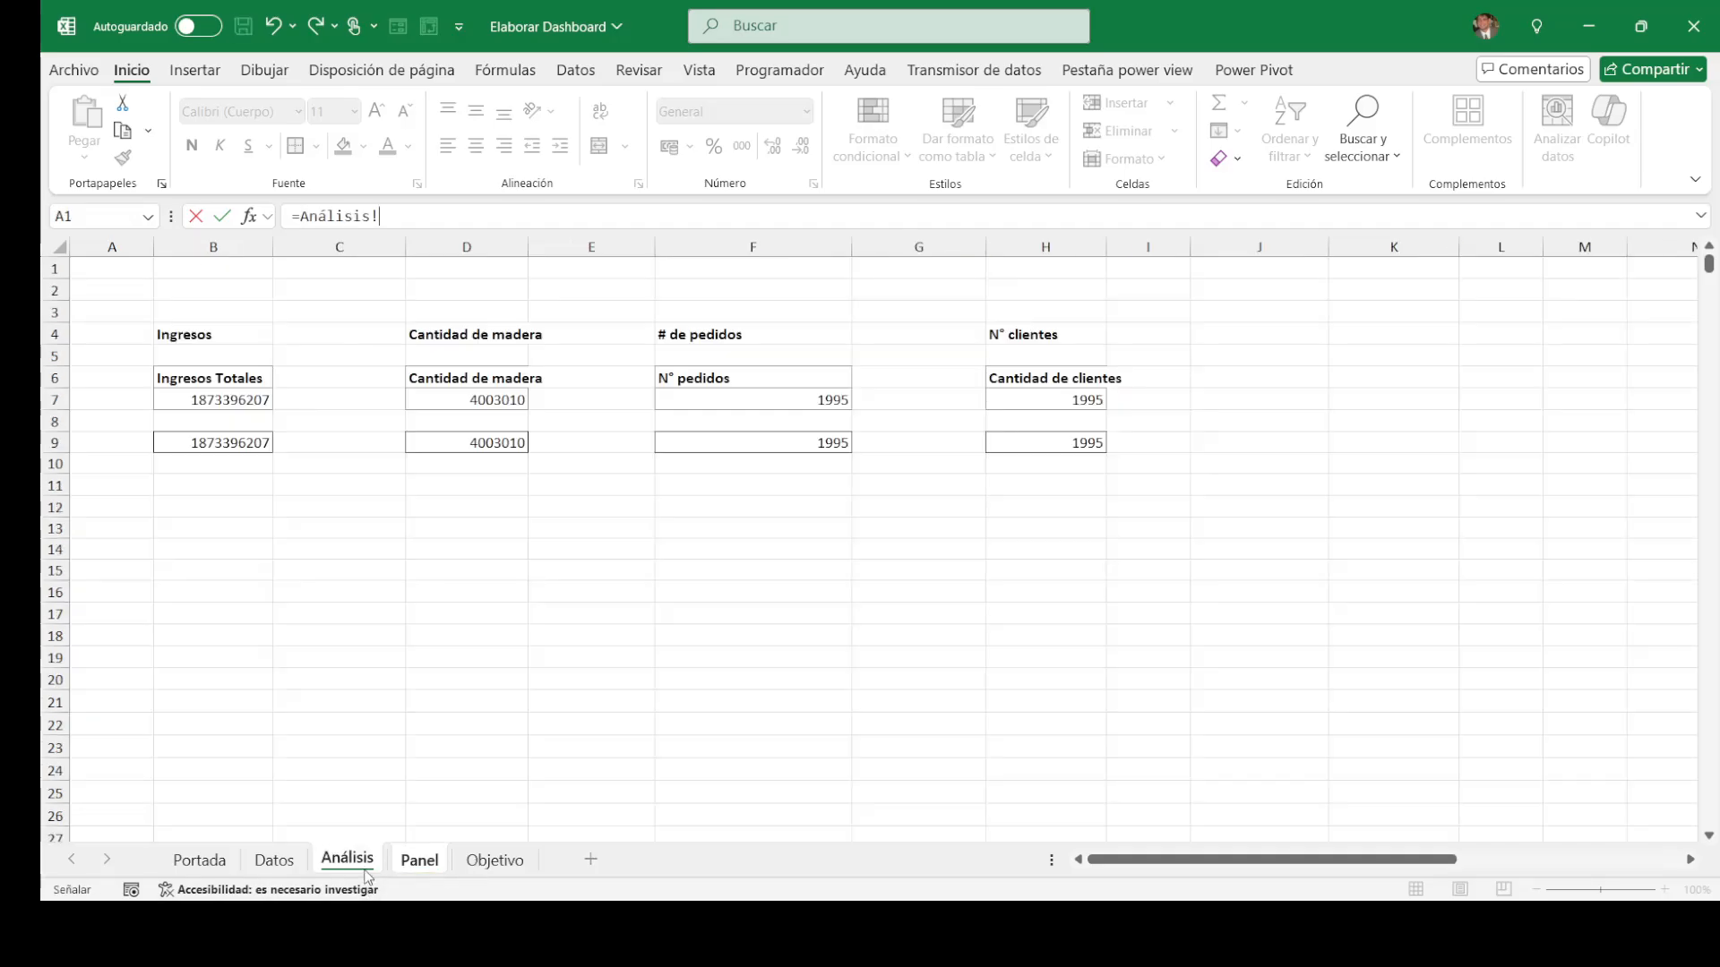
click(224, 442)
key(Return)
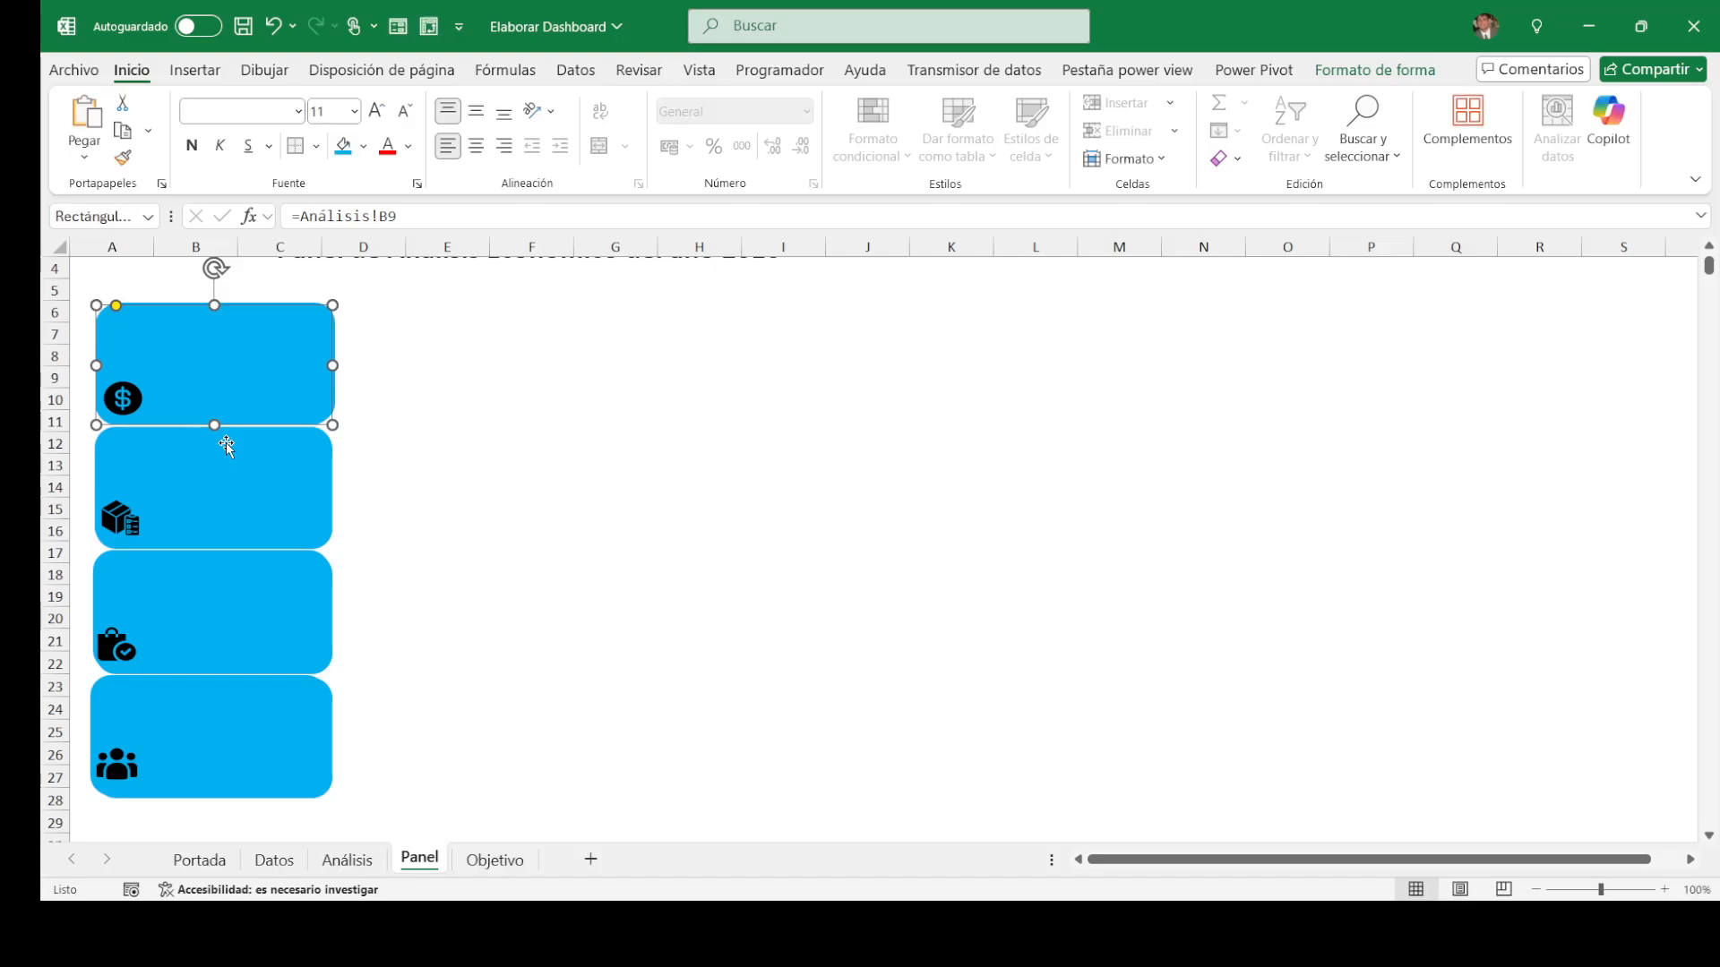
click(237, 482)
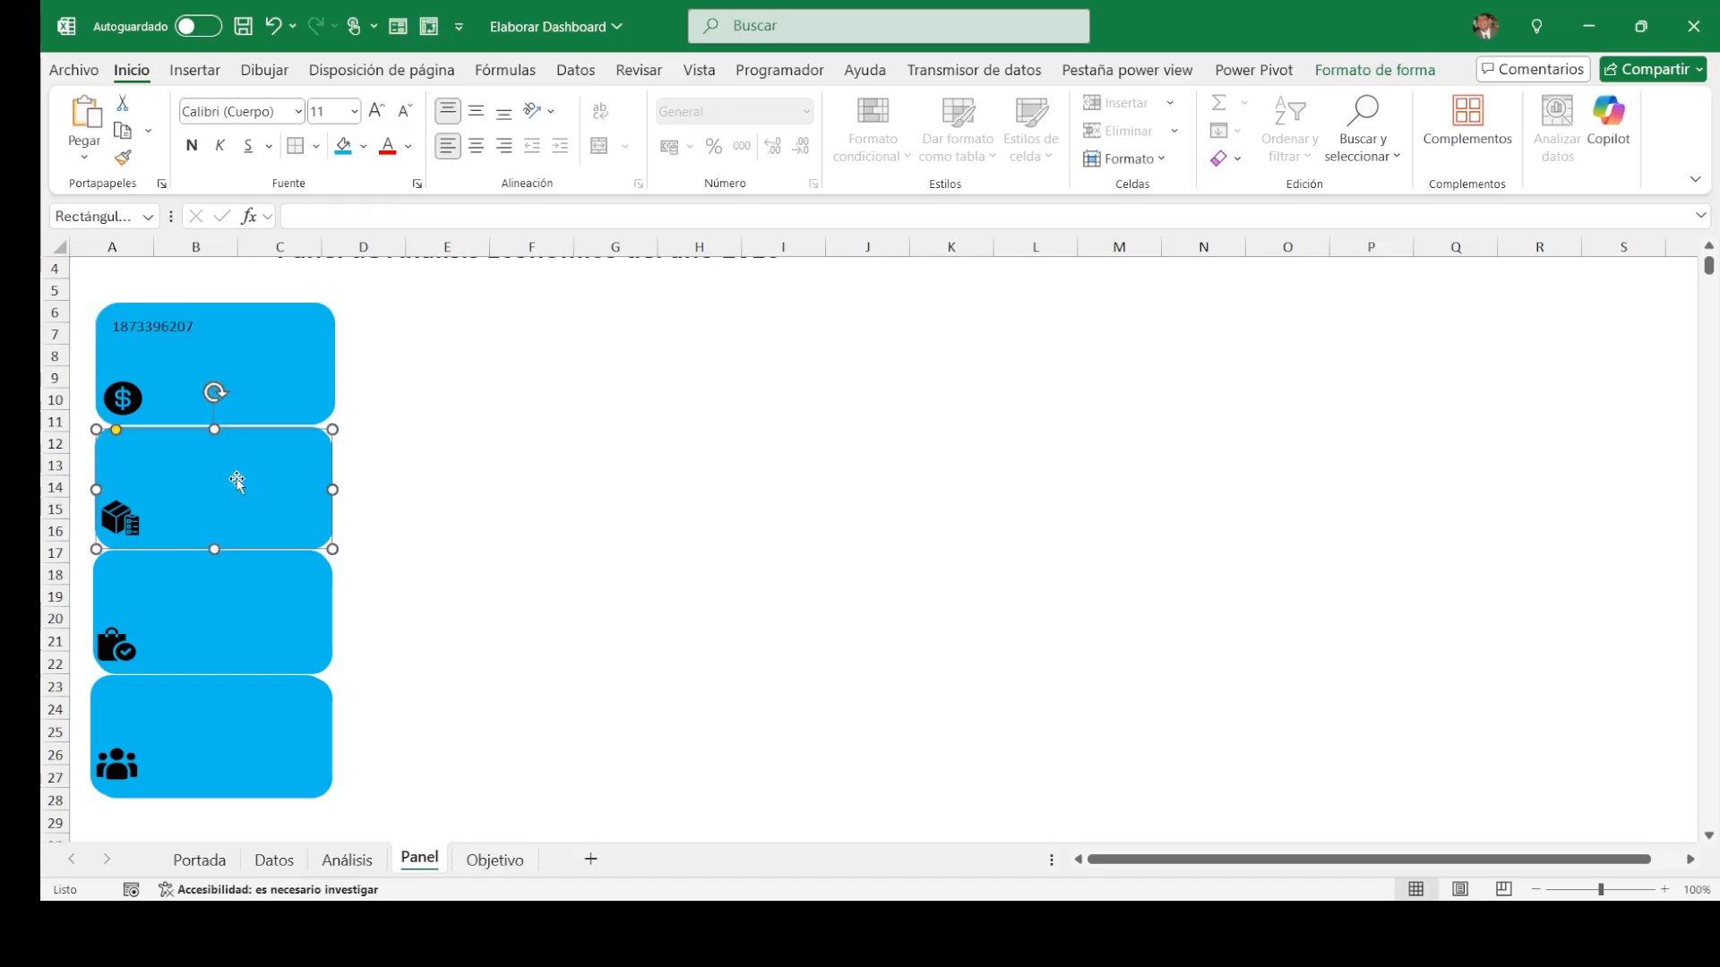
Step: Link the package-icon card's text to the wood quantity total with the formula =Análisis!D9
key(F2)
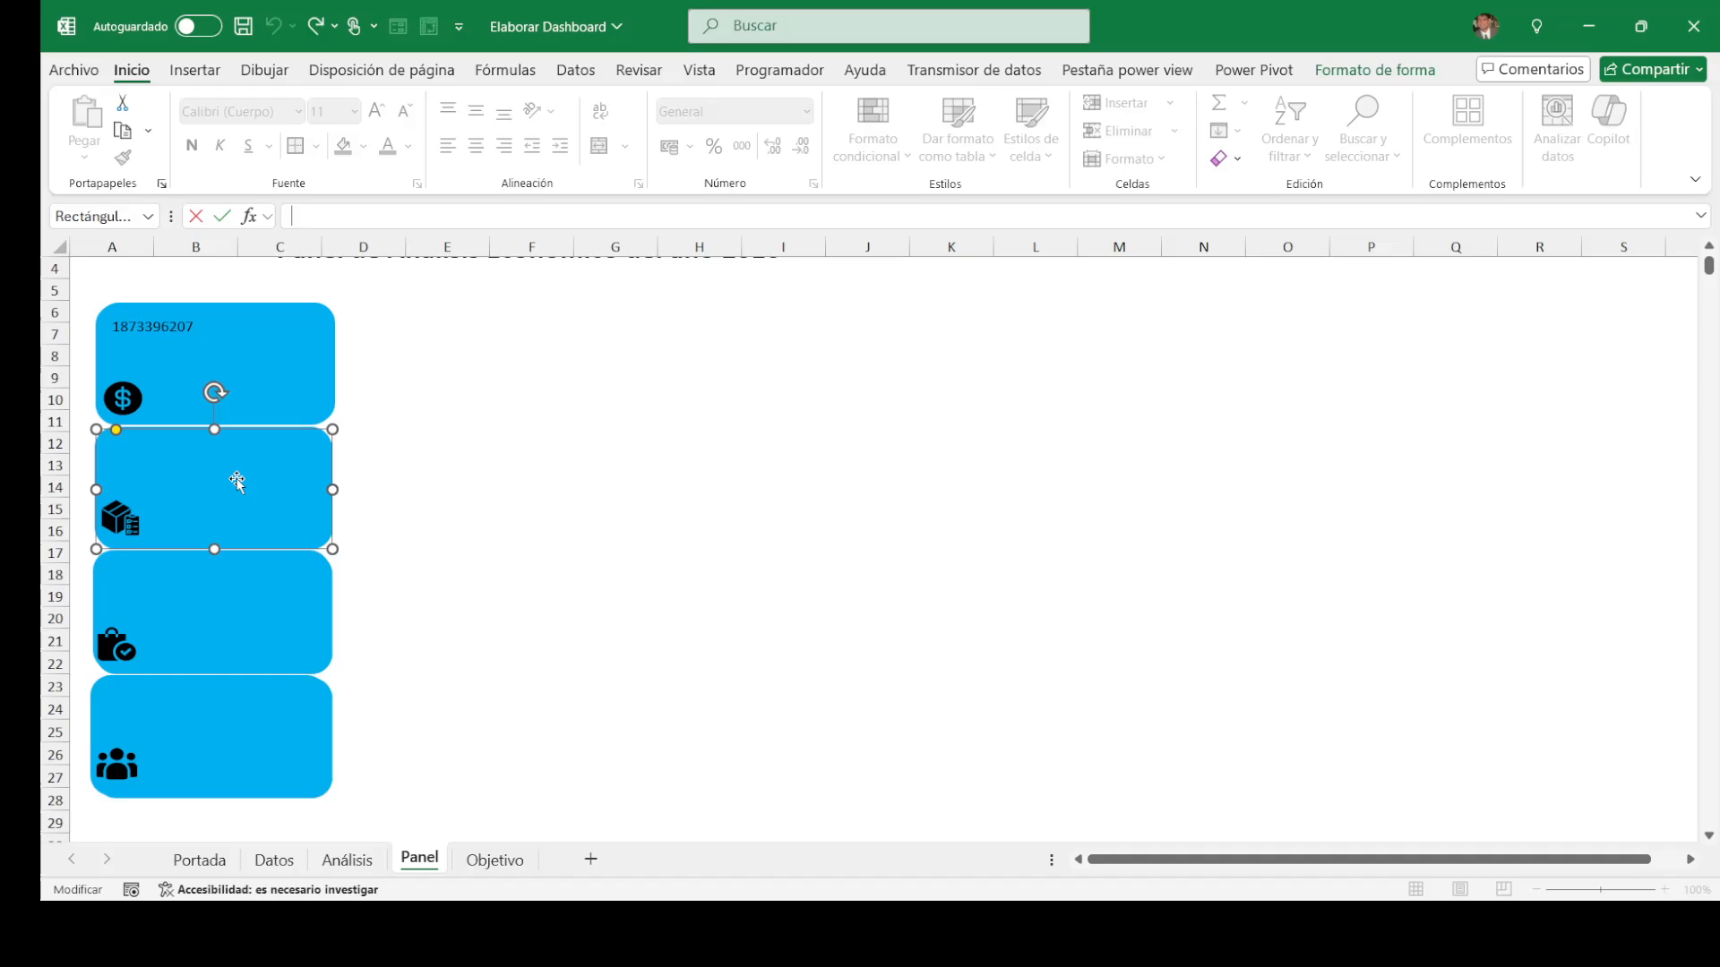
text(=)
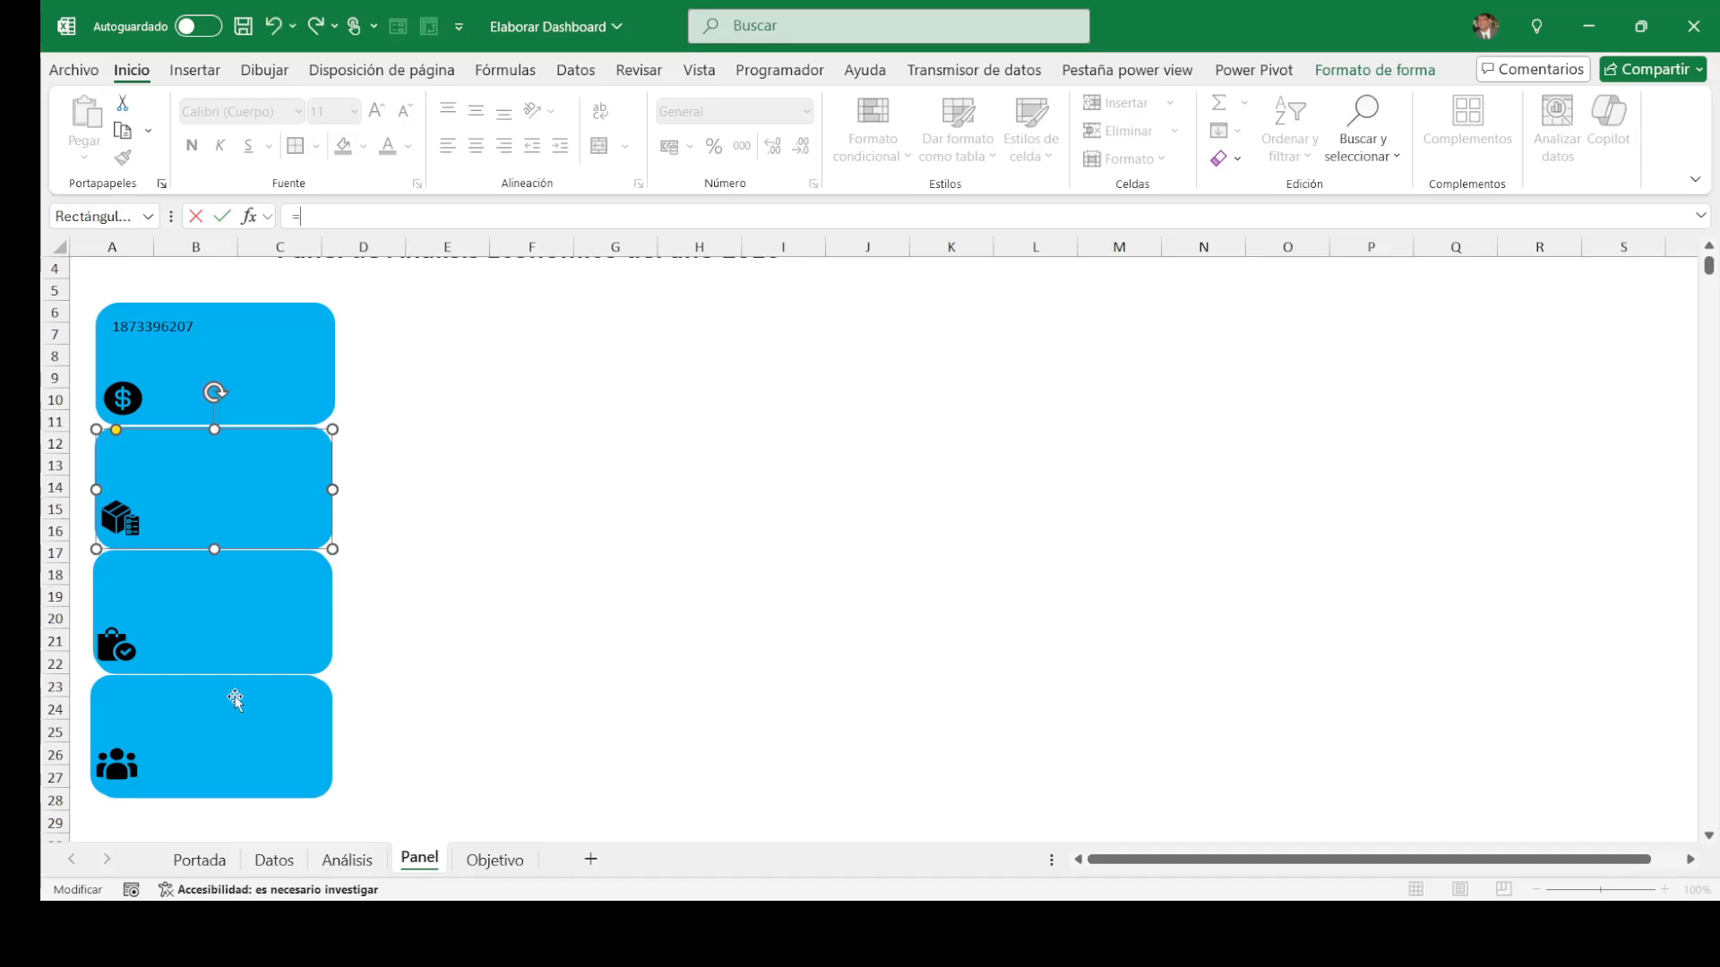
click(351, 862)
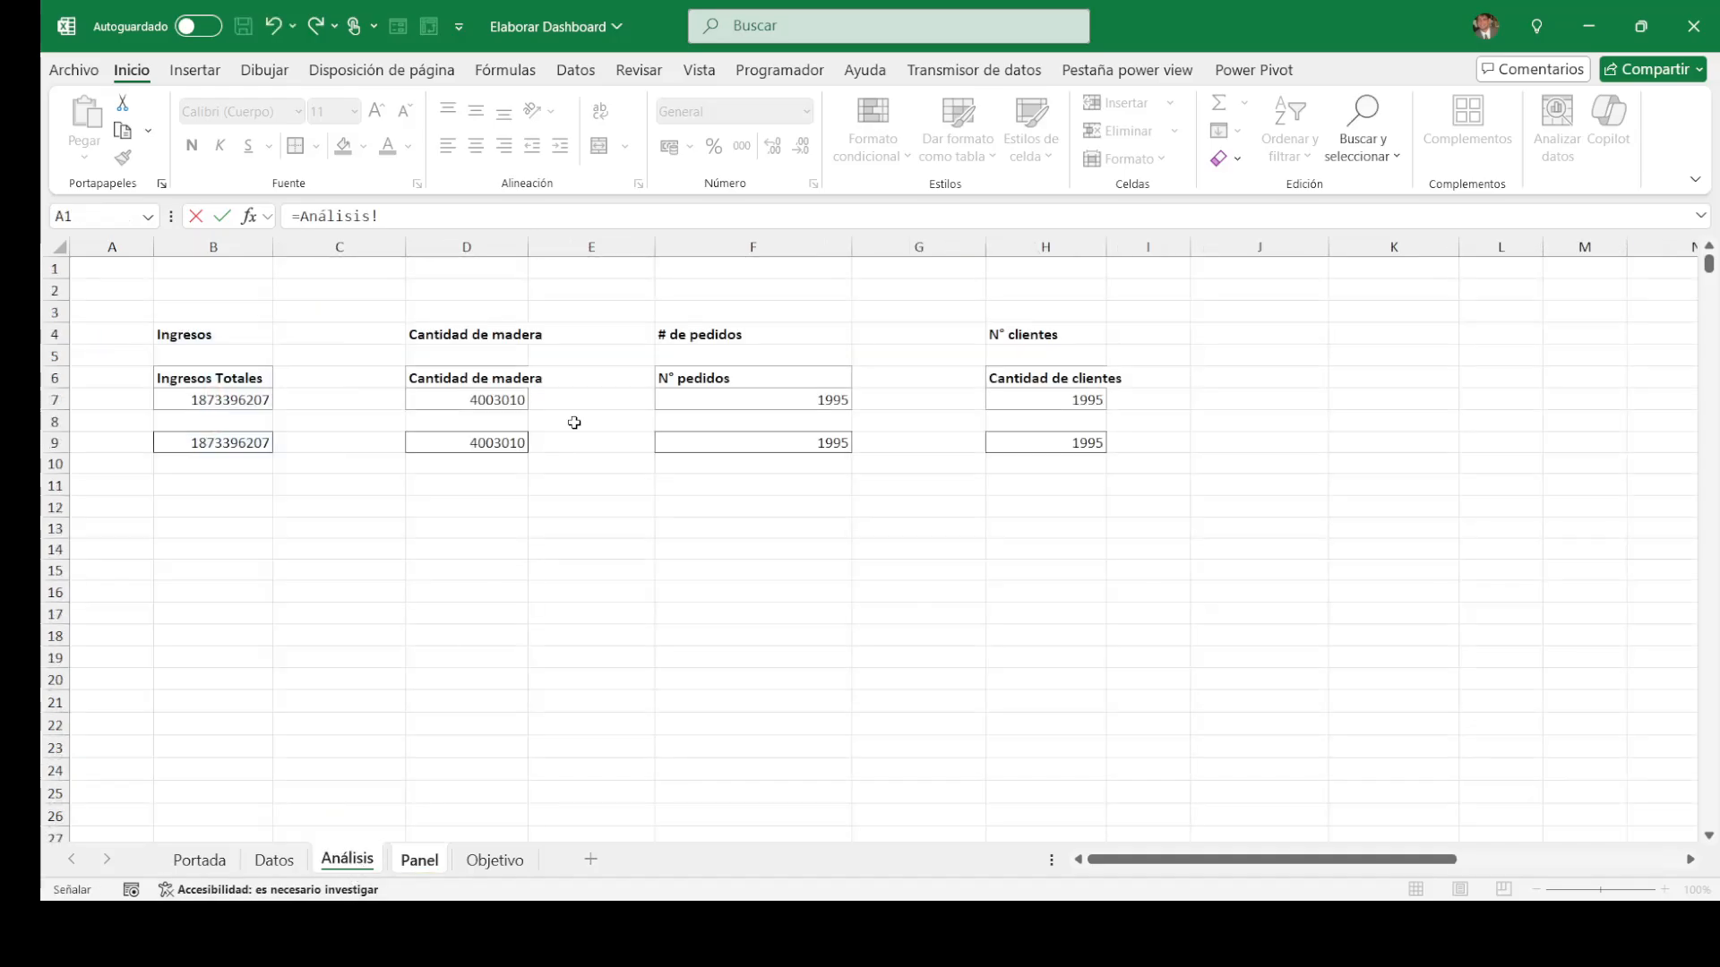
click(493, 443)
key(Return)
Step: Link the bag-with-checkmark card's text on Panel to the order total with the formula =Análisis!F9
click(306, 612)
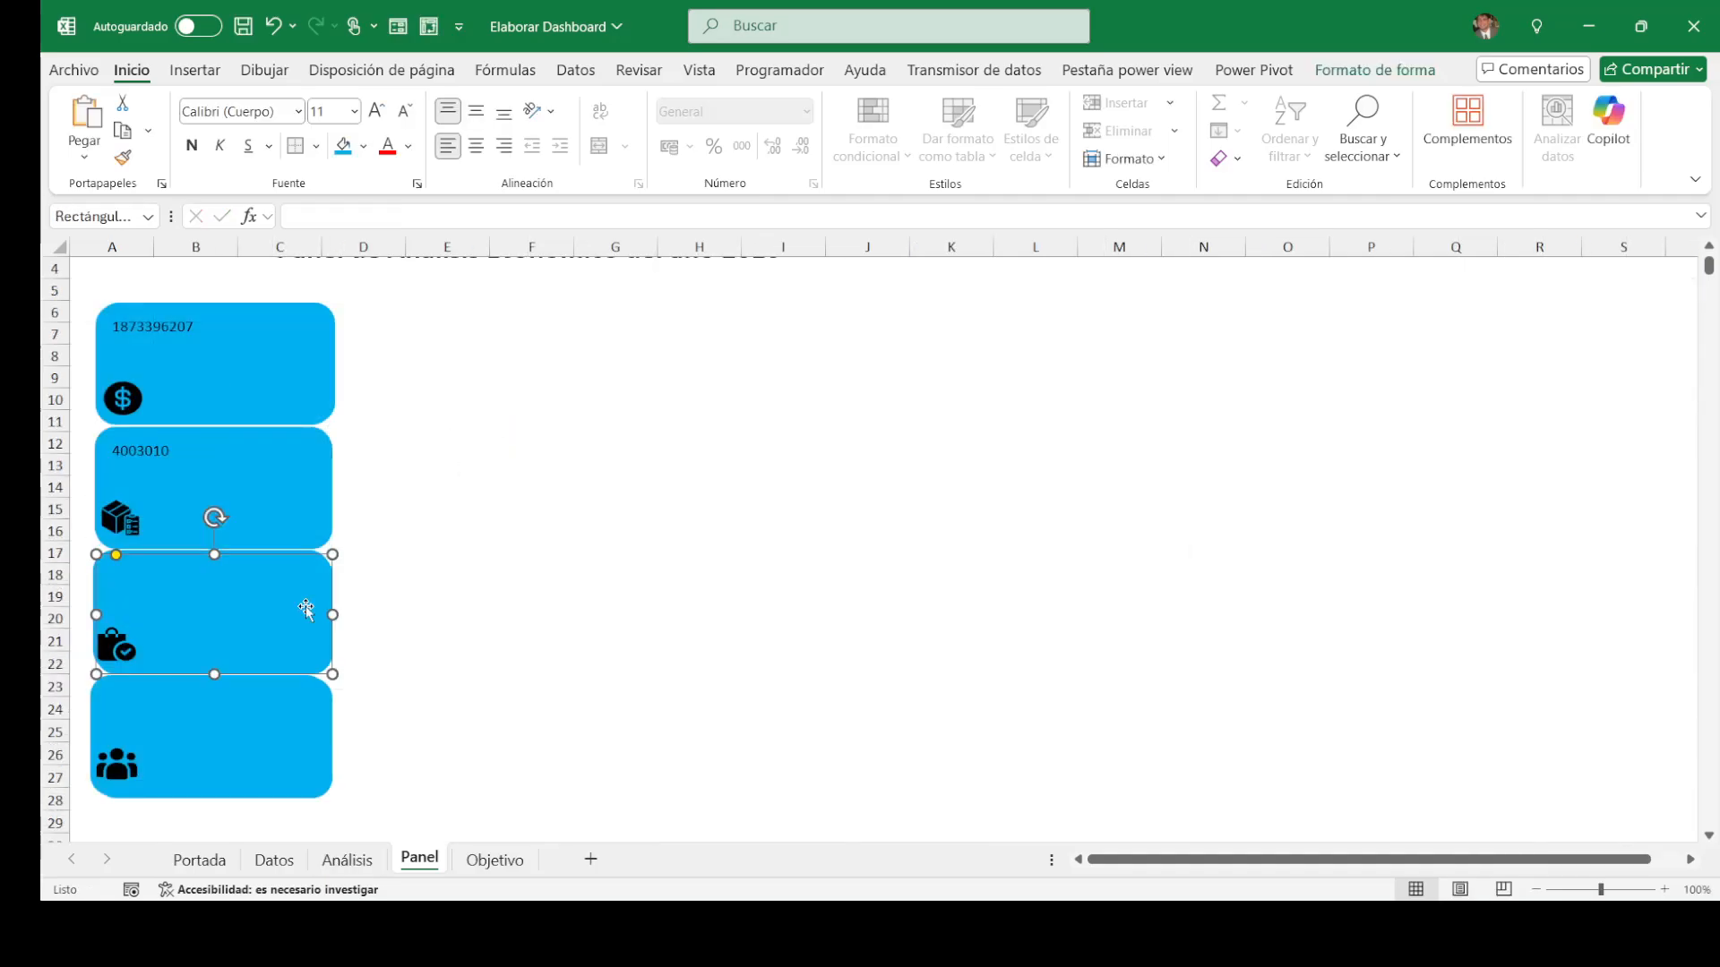
key(F2)
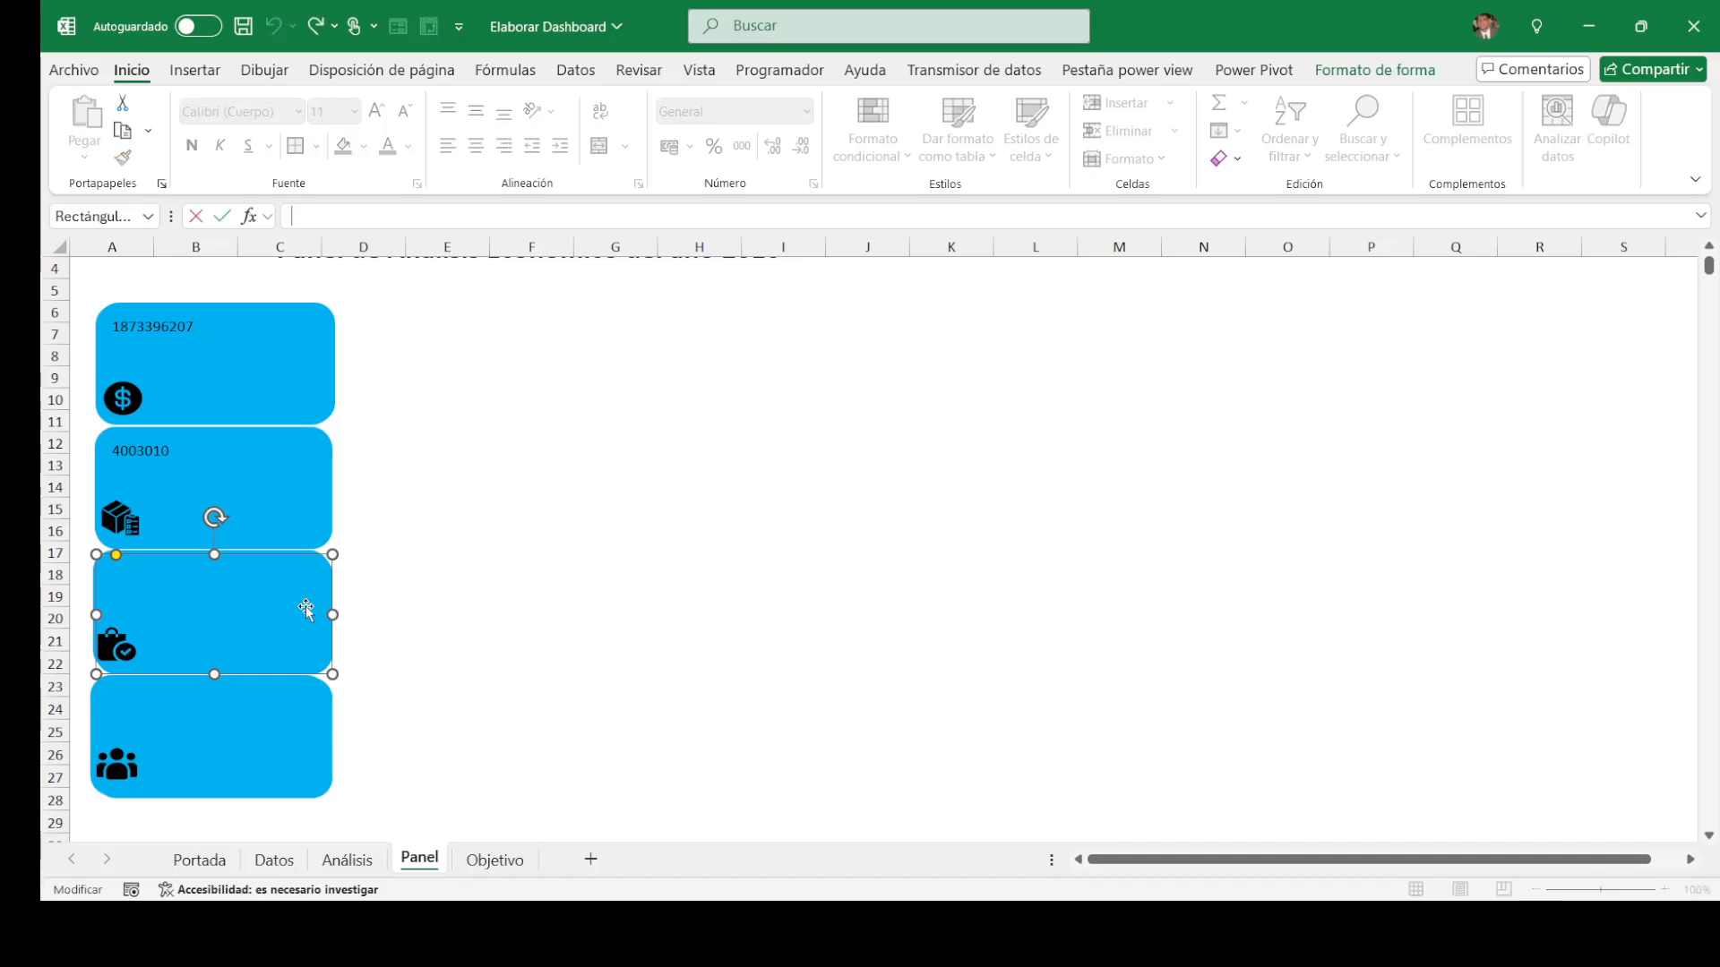
text(=)
click(346, 860)
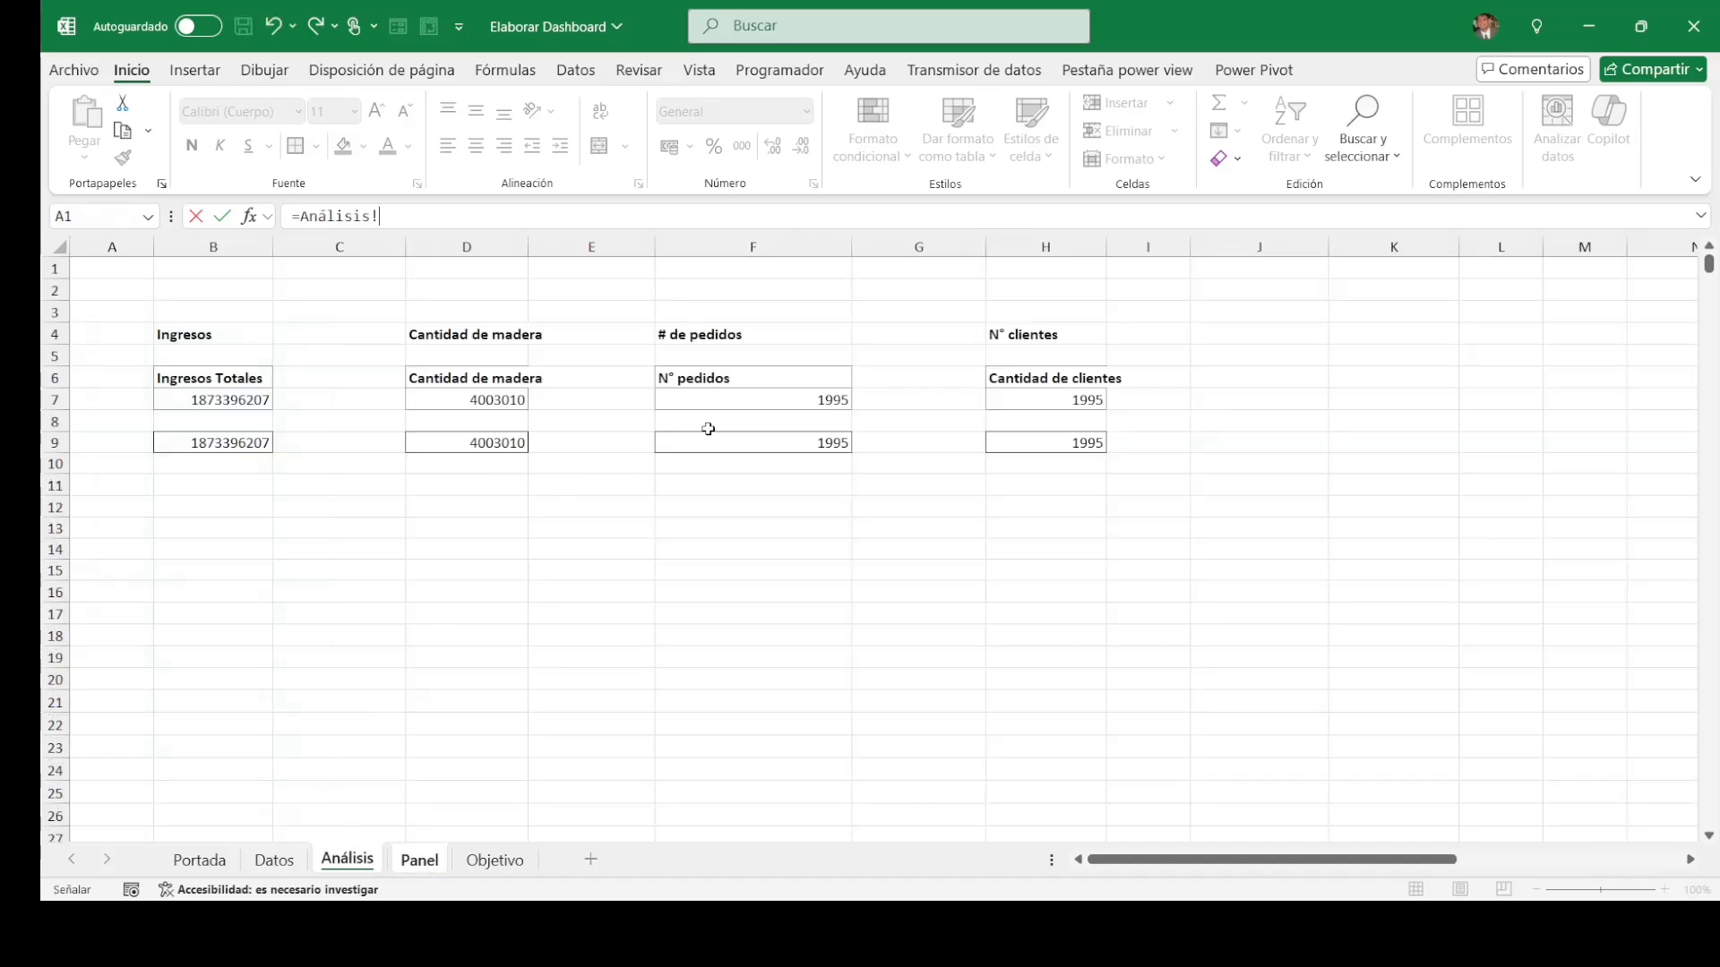
click(756, 450)
key(Return)
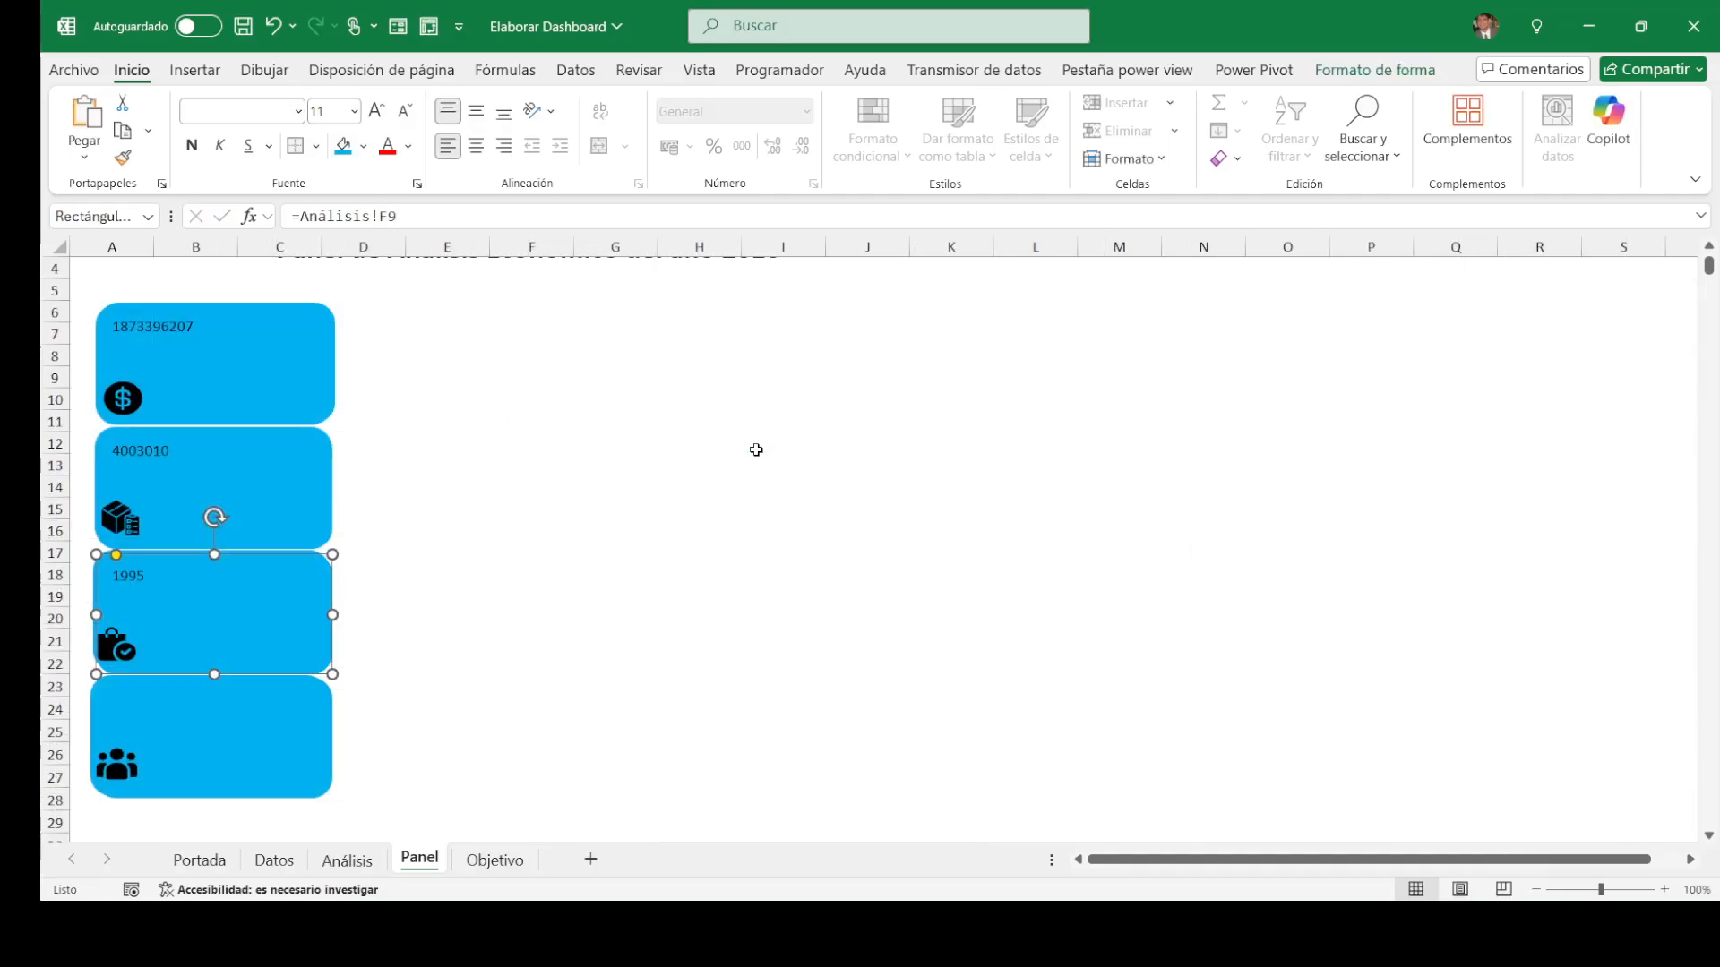
Step: Link the people-icon card's text on Panel to the client total with the formula =Análisis!H9
click(303, 714)
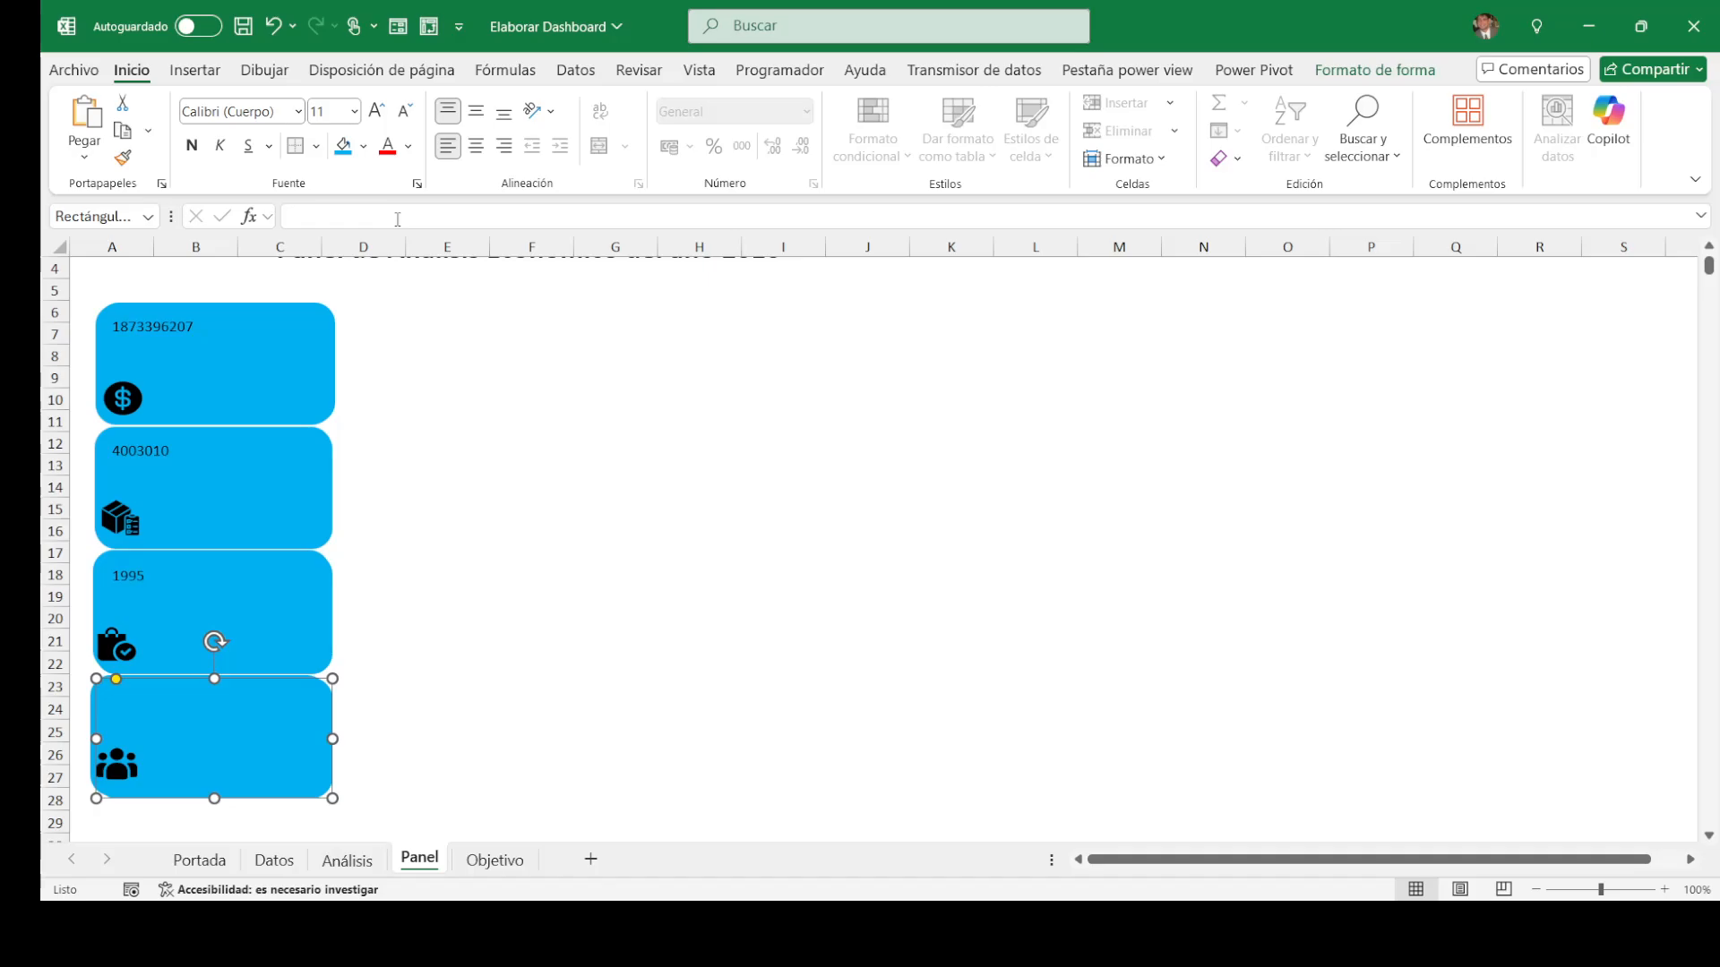
click(397, 220)
text(=)
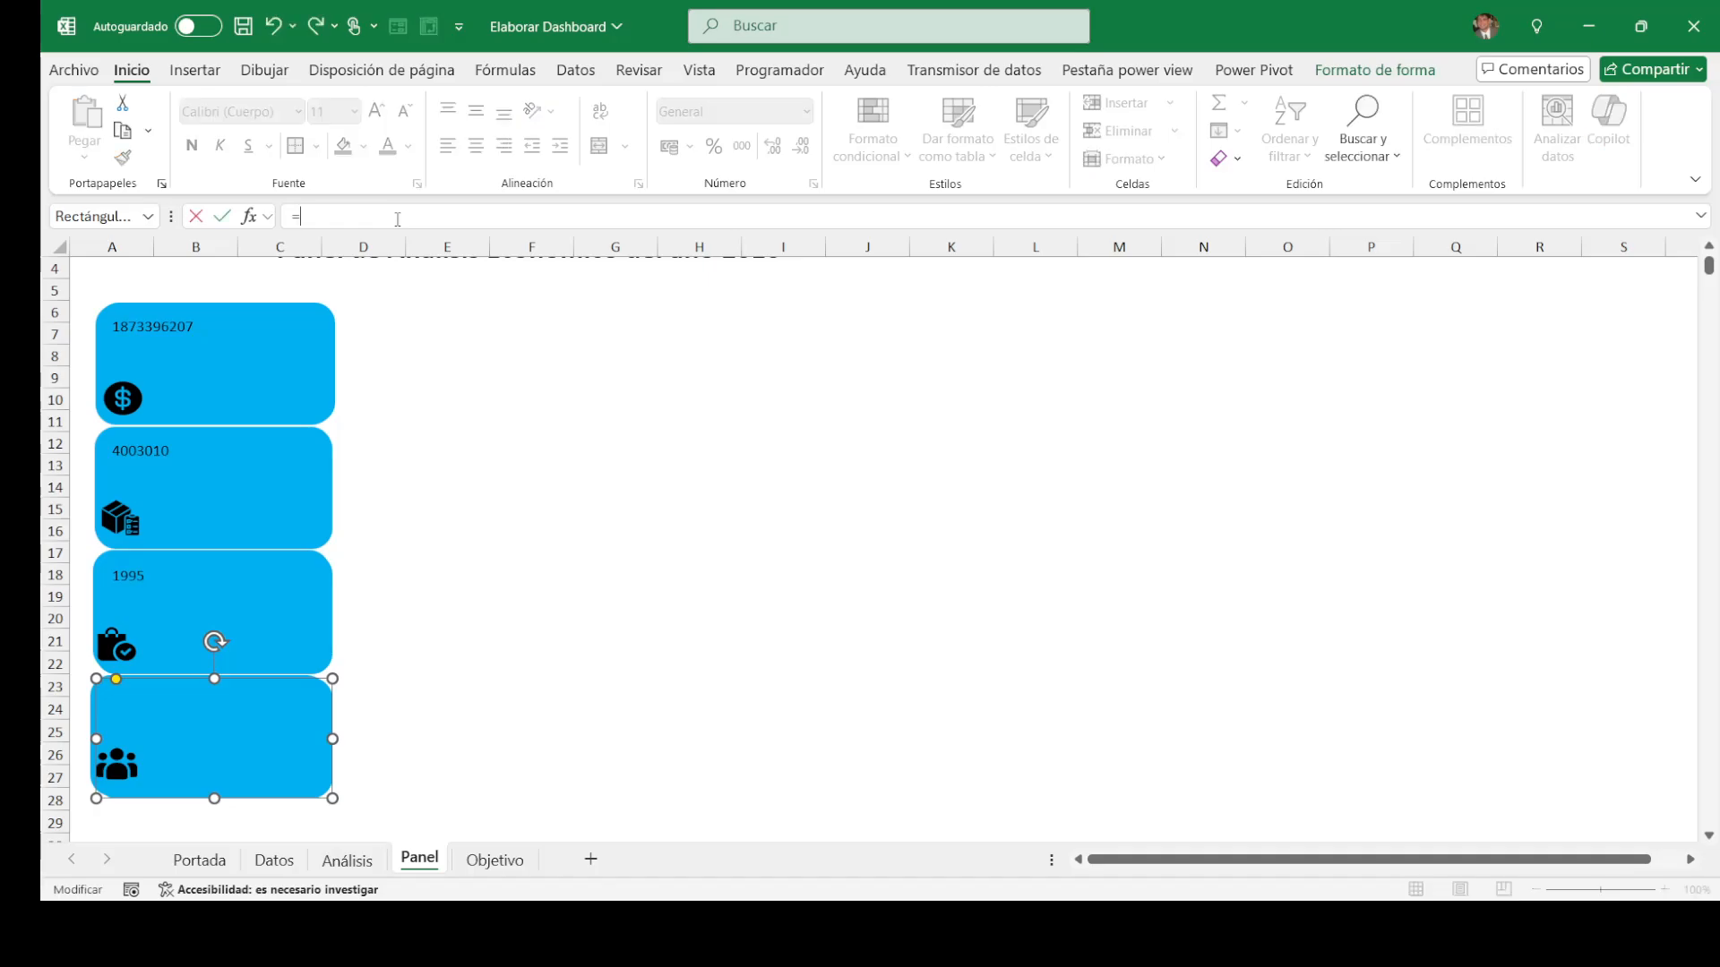
click(347, 860)
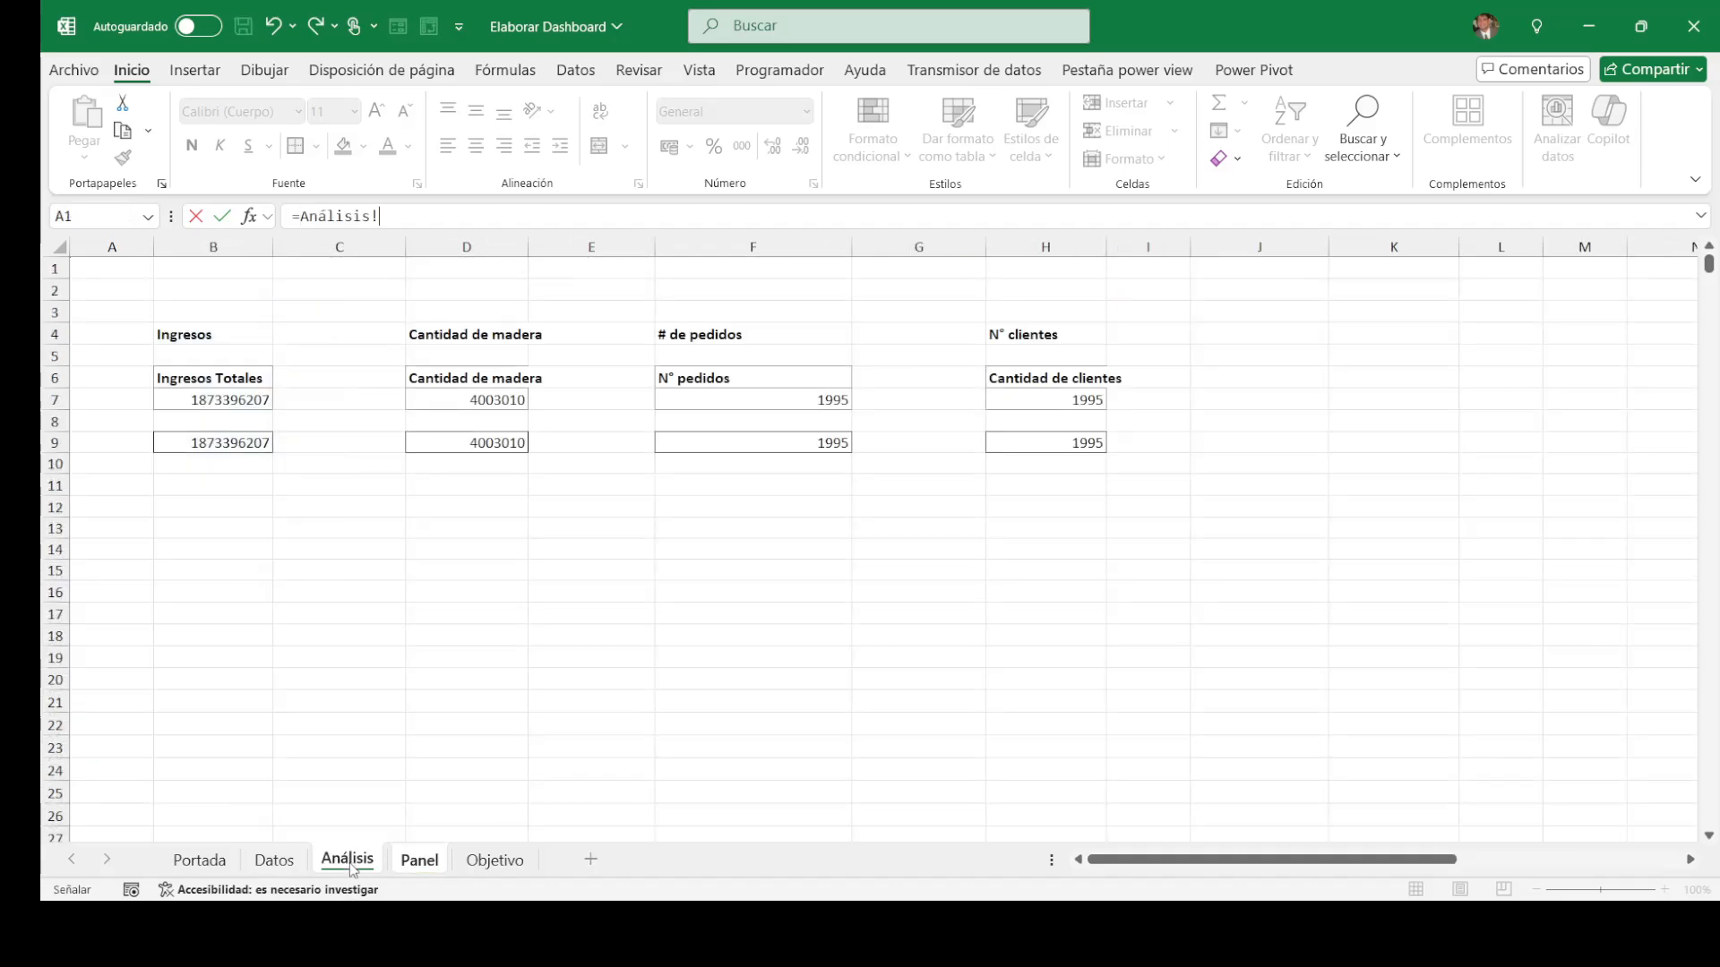
click(1035, 443)
key(Return)
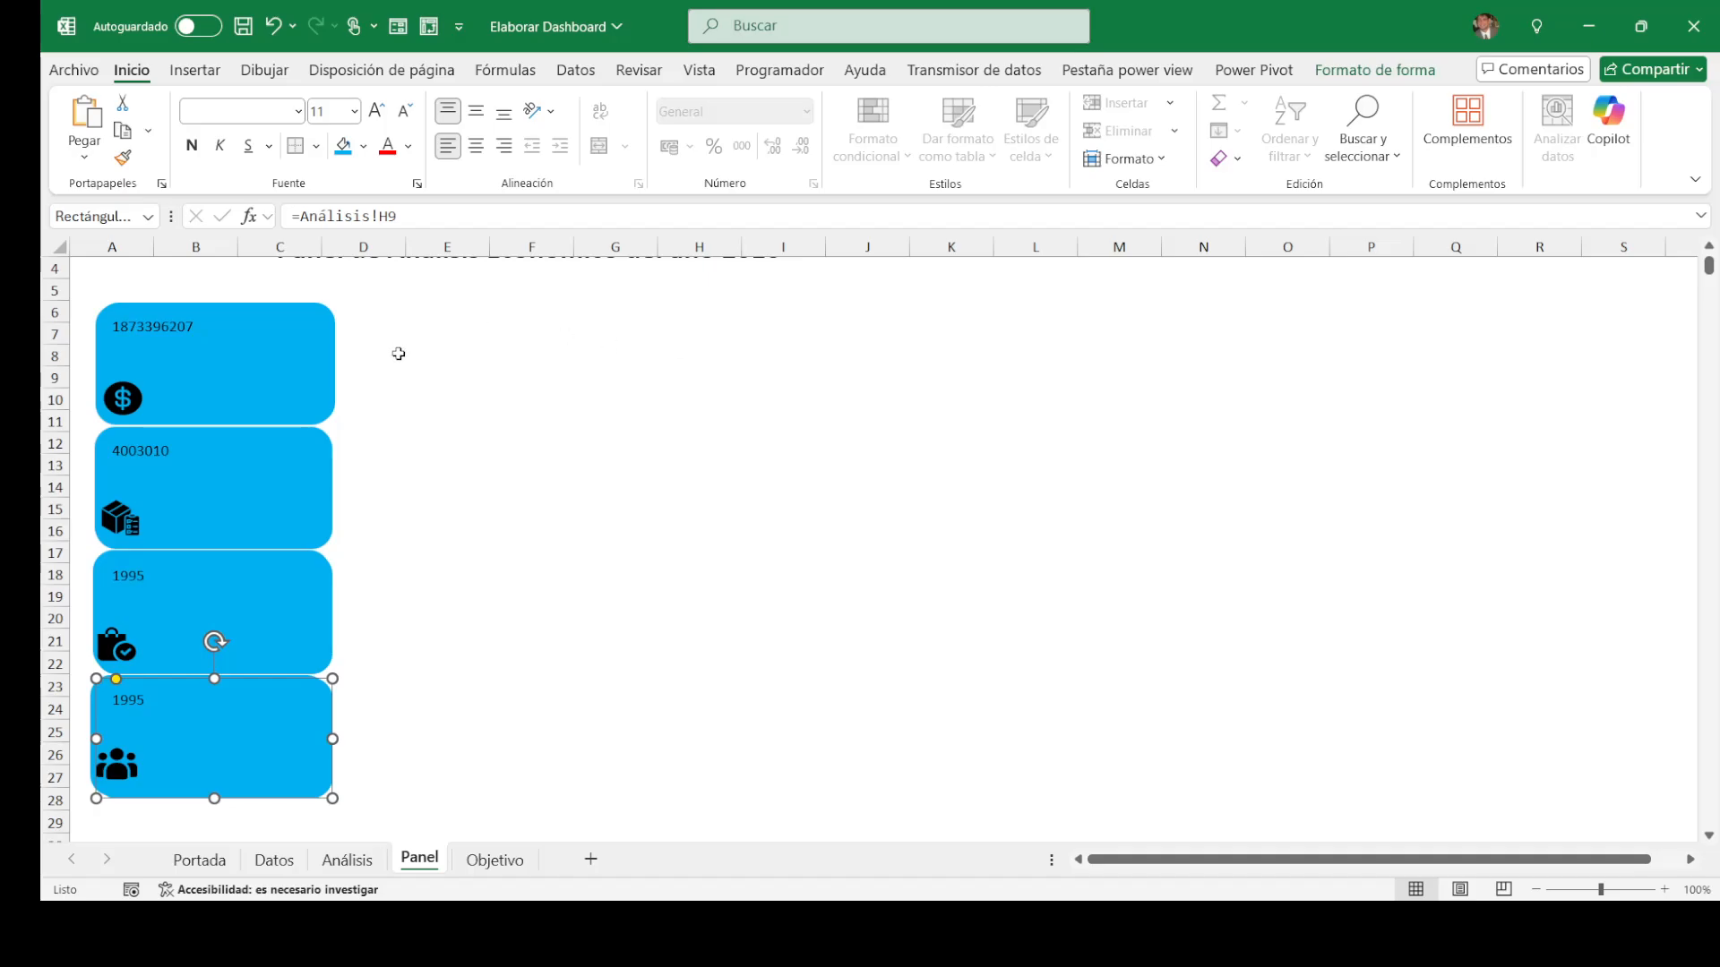
Step: Center the dollar-icon card's value vertically and horizontally, and make it bold at font size 20
click(179, 330)
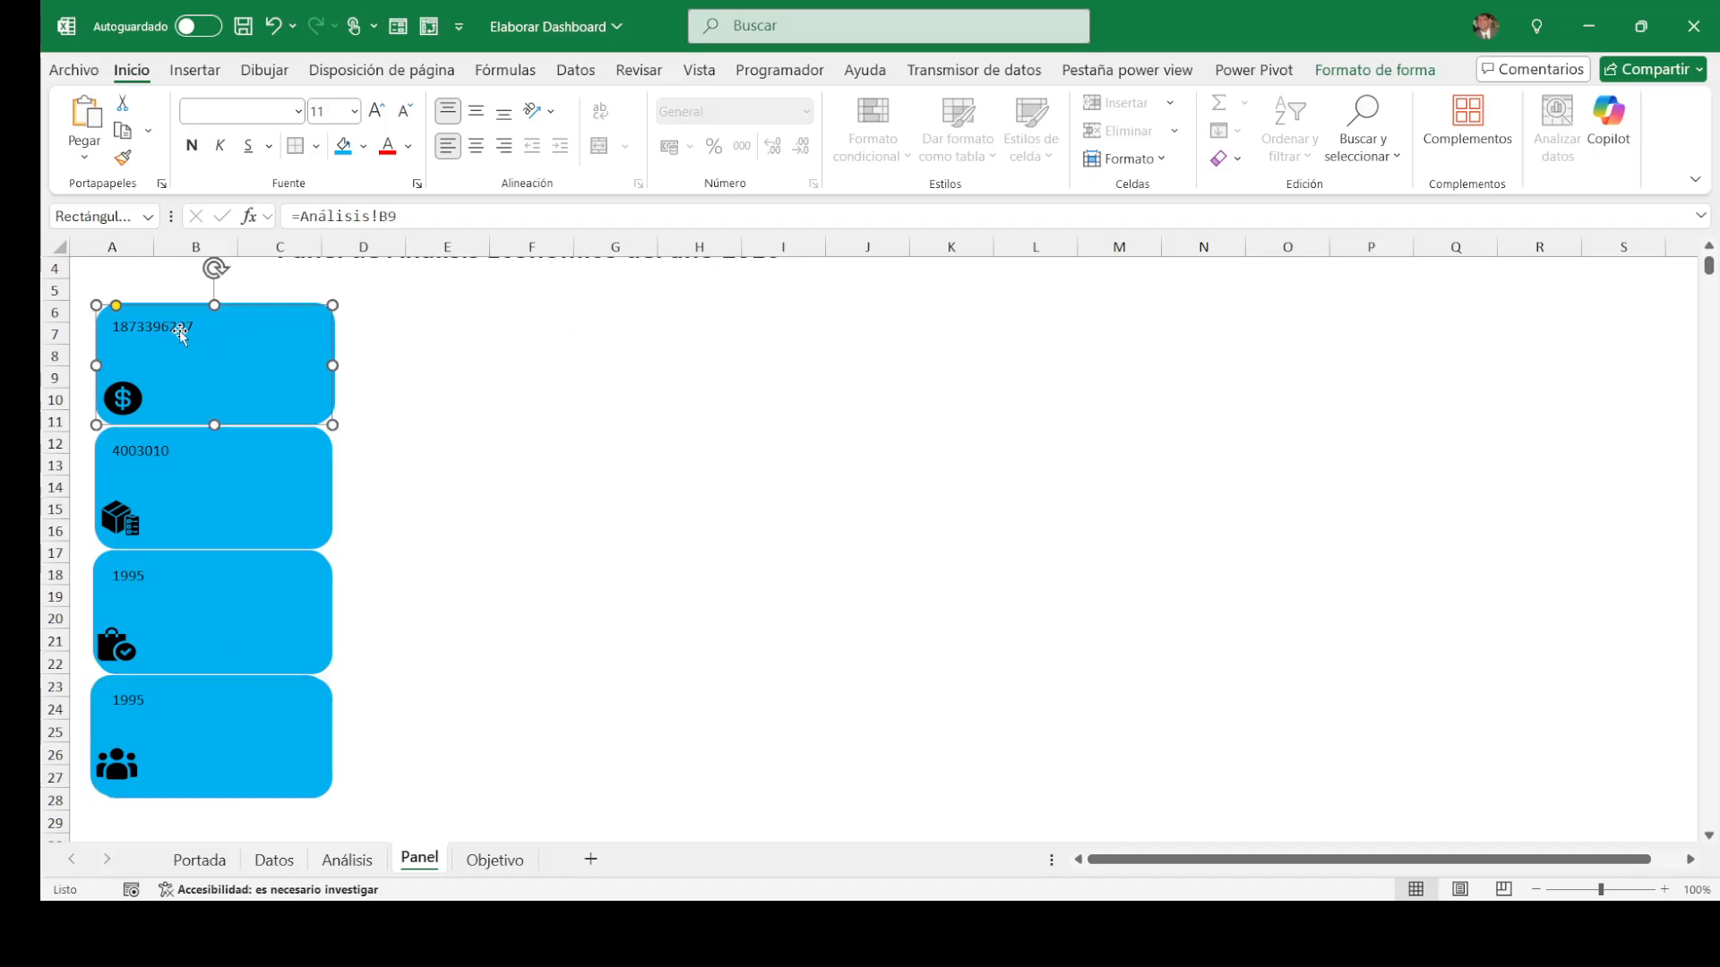
click(476, 110)
click(478, 145)
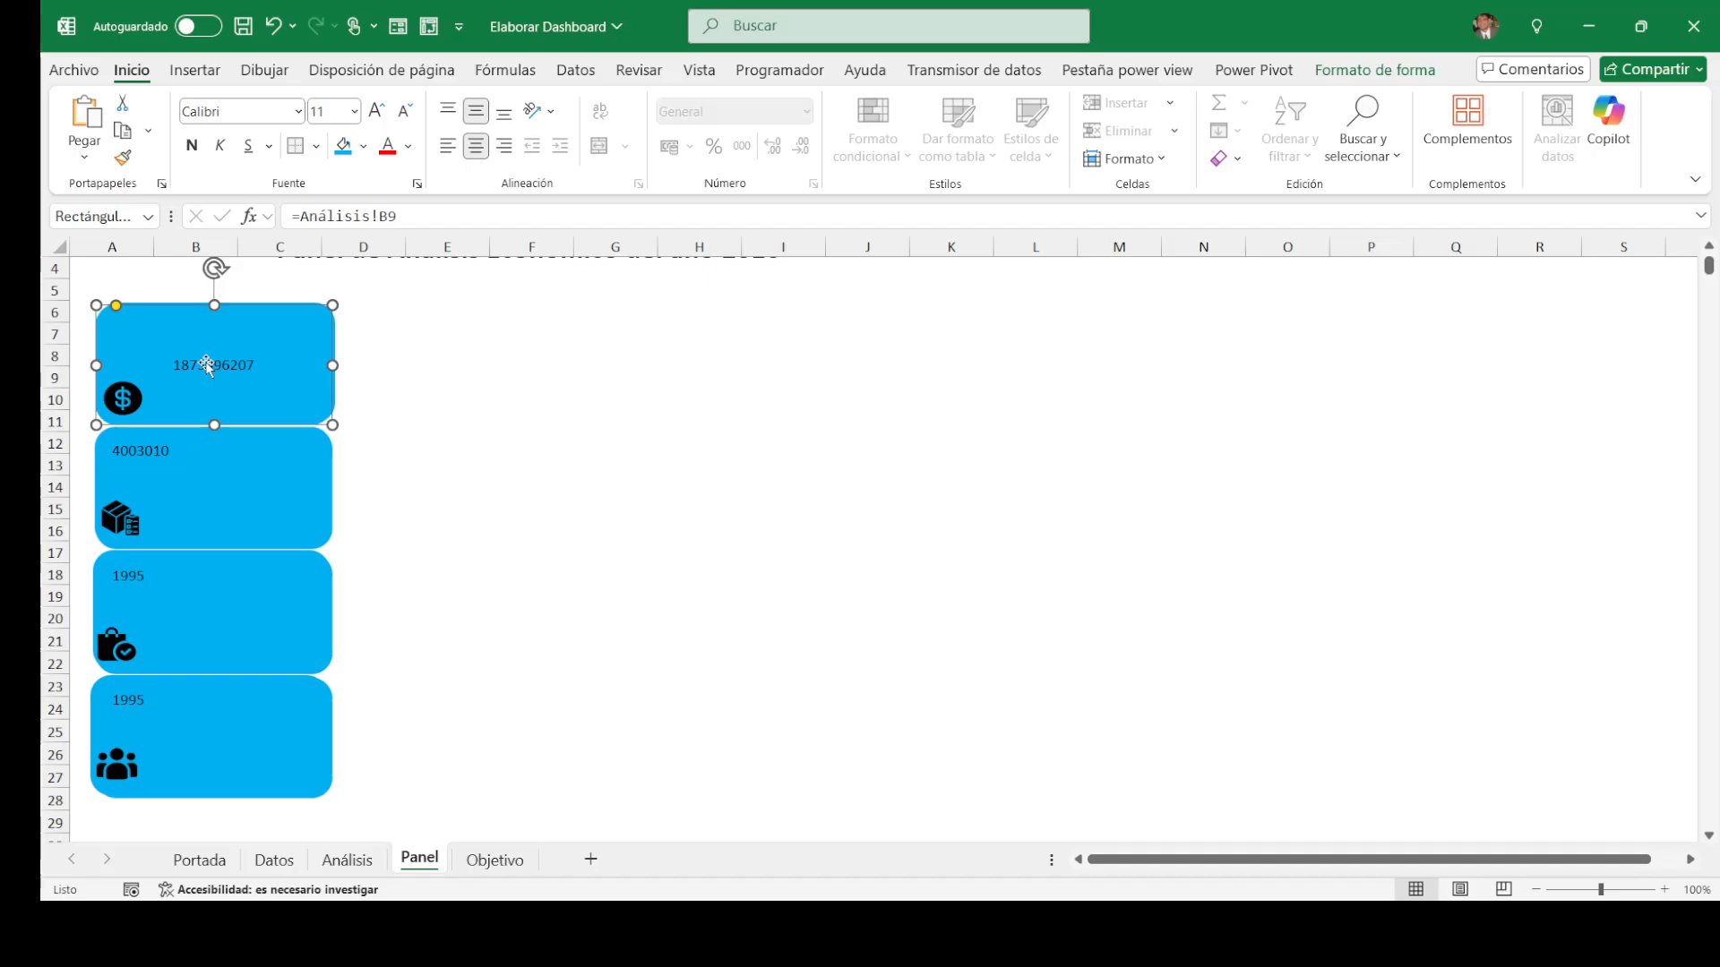
key(ctrl+n)
click(380, 111)
click(380, 111)
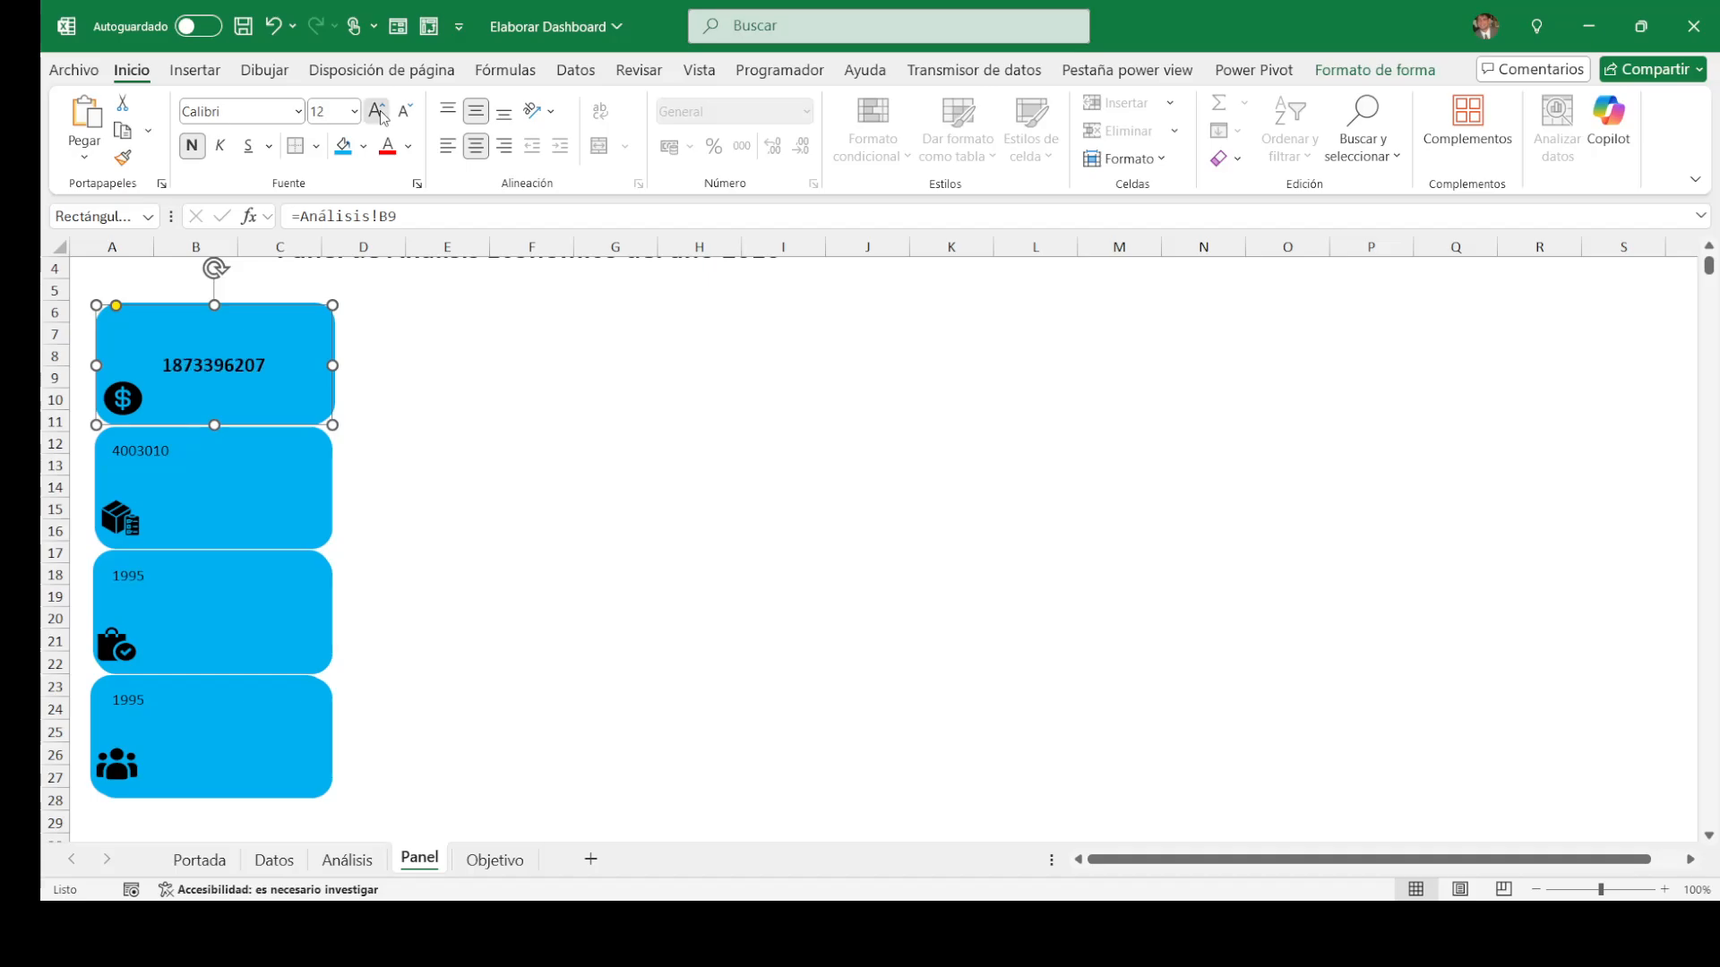
click(380, 112)
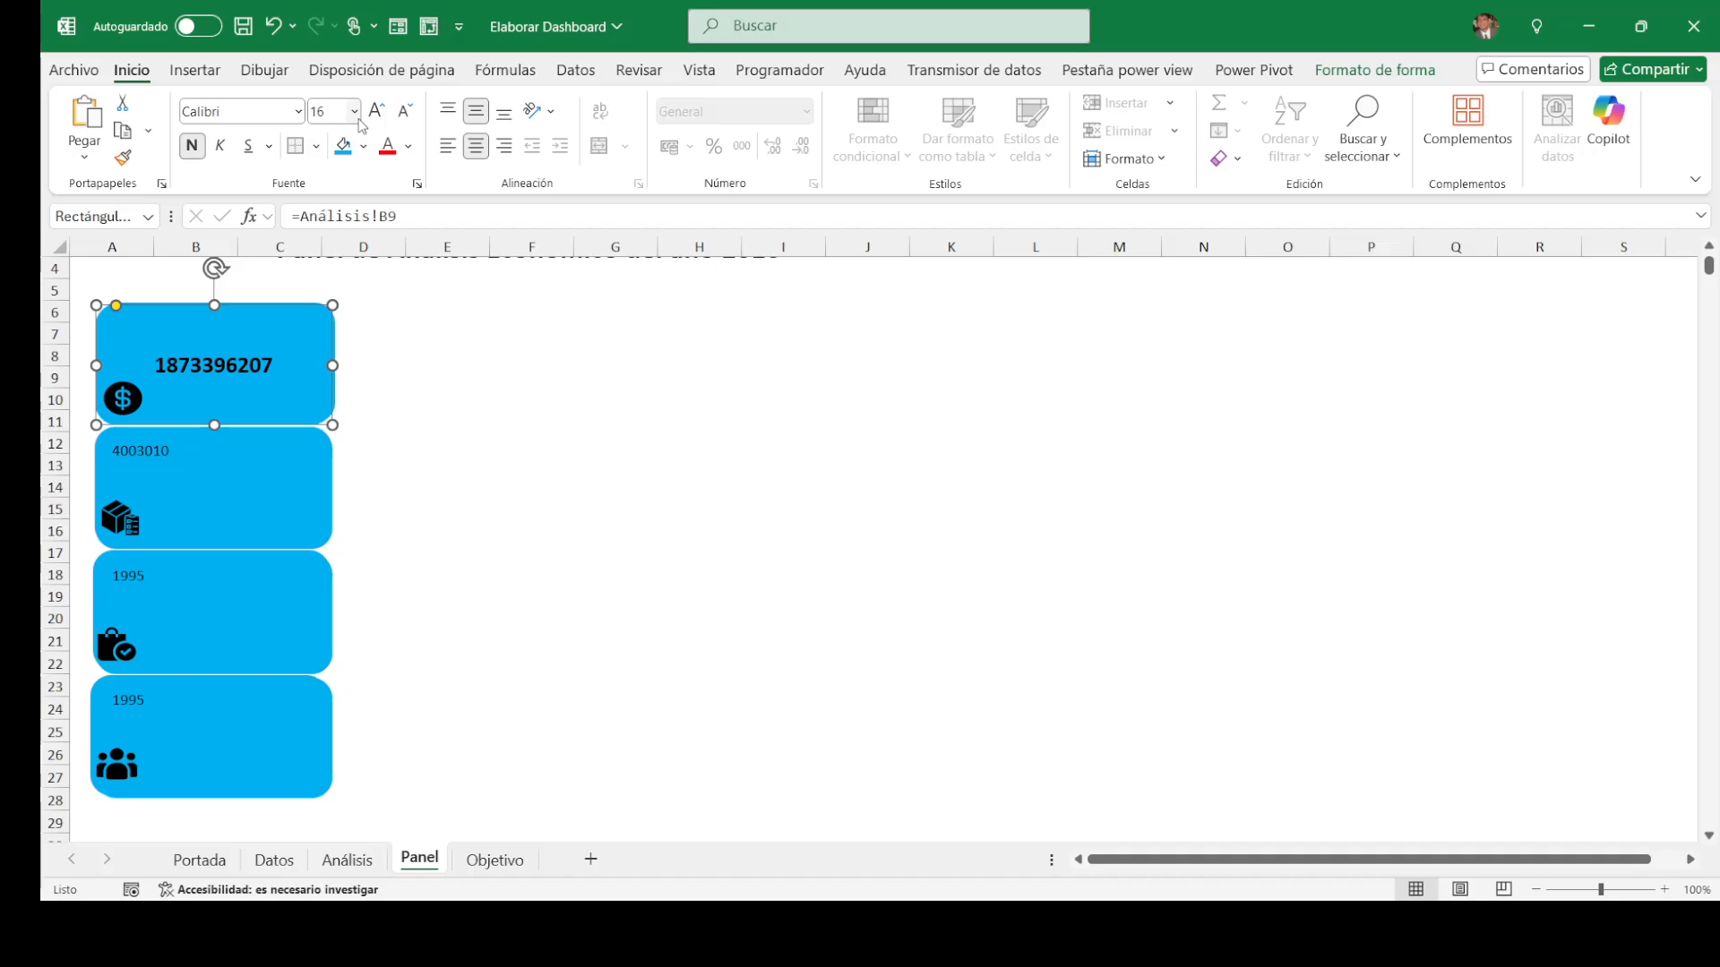
click(377, 113)
click(376, 114)
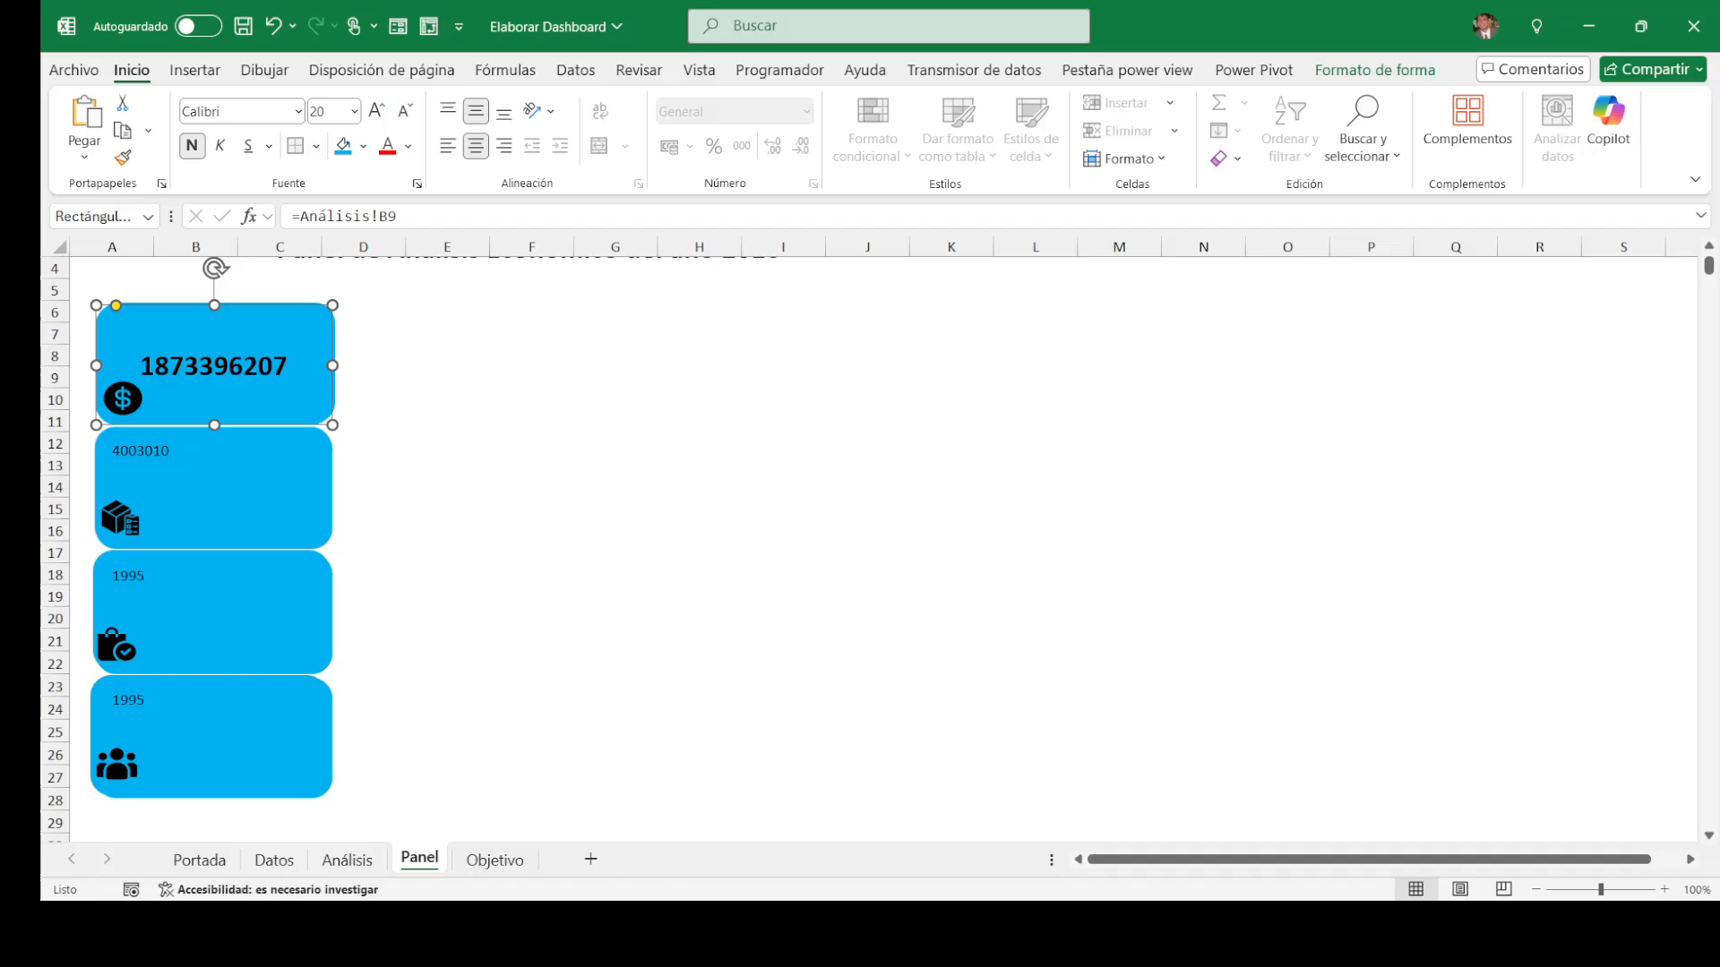
Step: Format the totals in B9, D9, F9 and H9 on Análisis as numbers with a thousands separator and no decimals
click(346, 860)
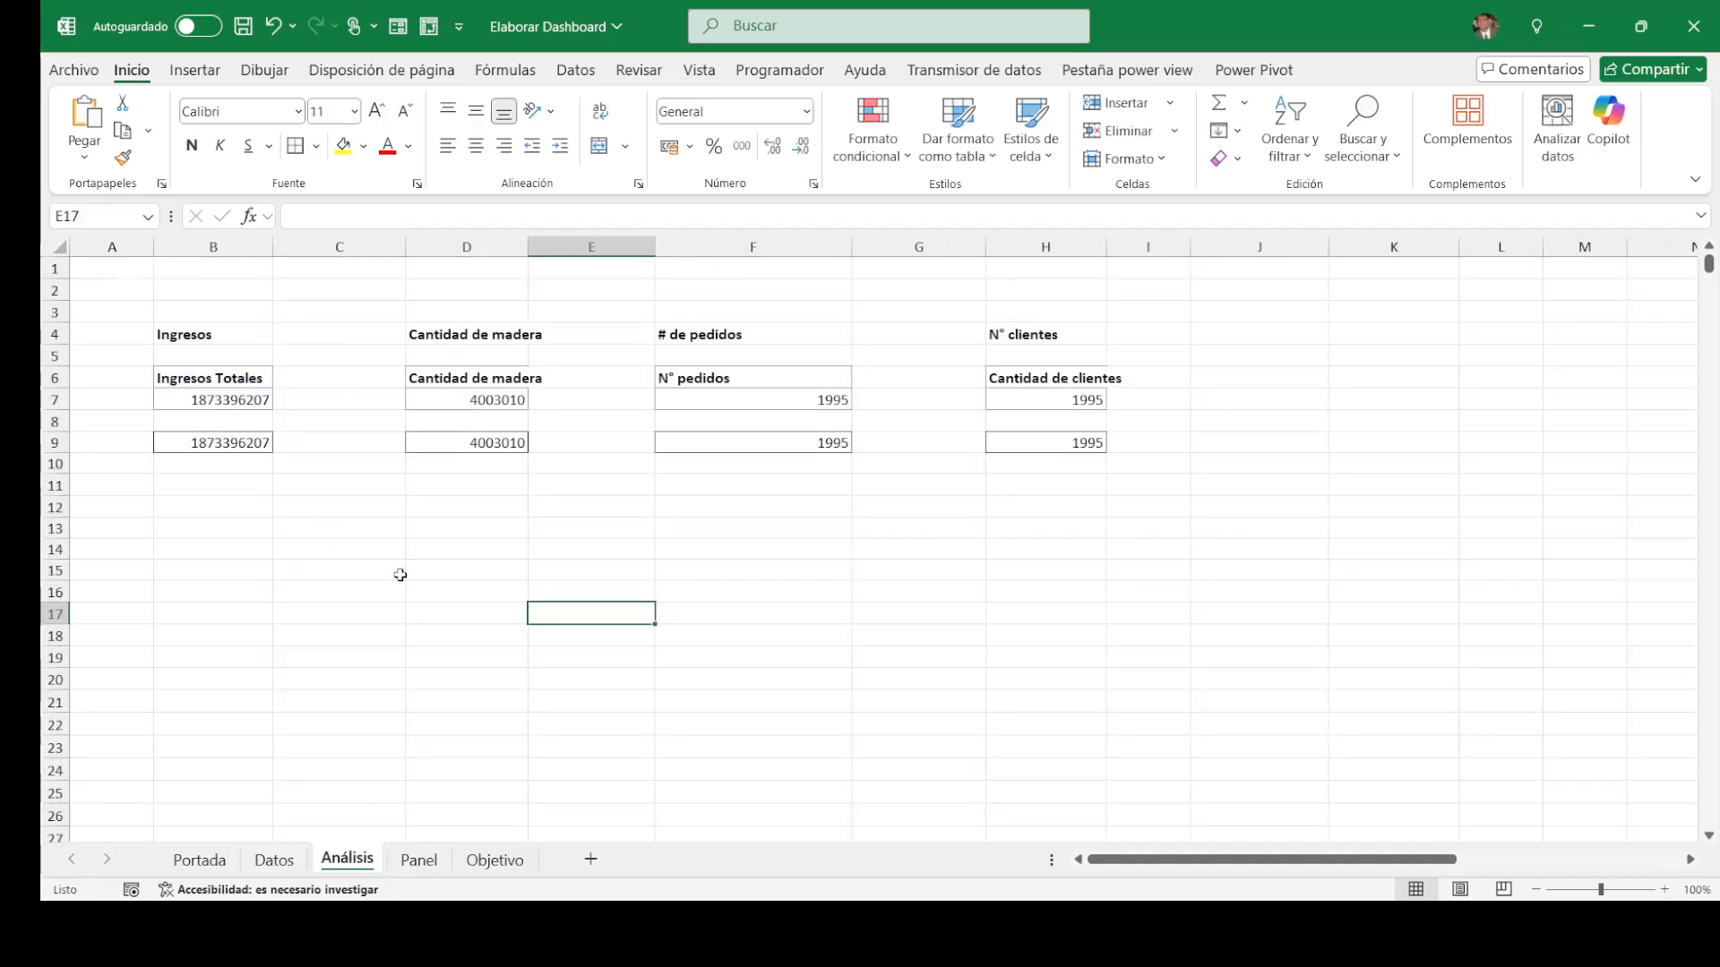
click(225, 444)
ctrl+click(452, 436)
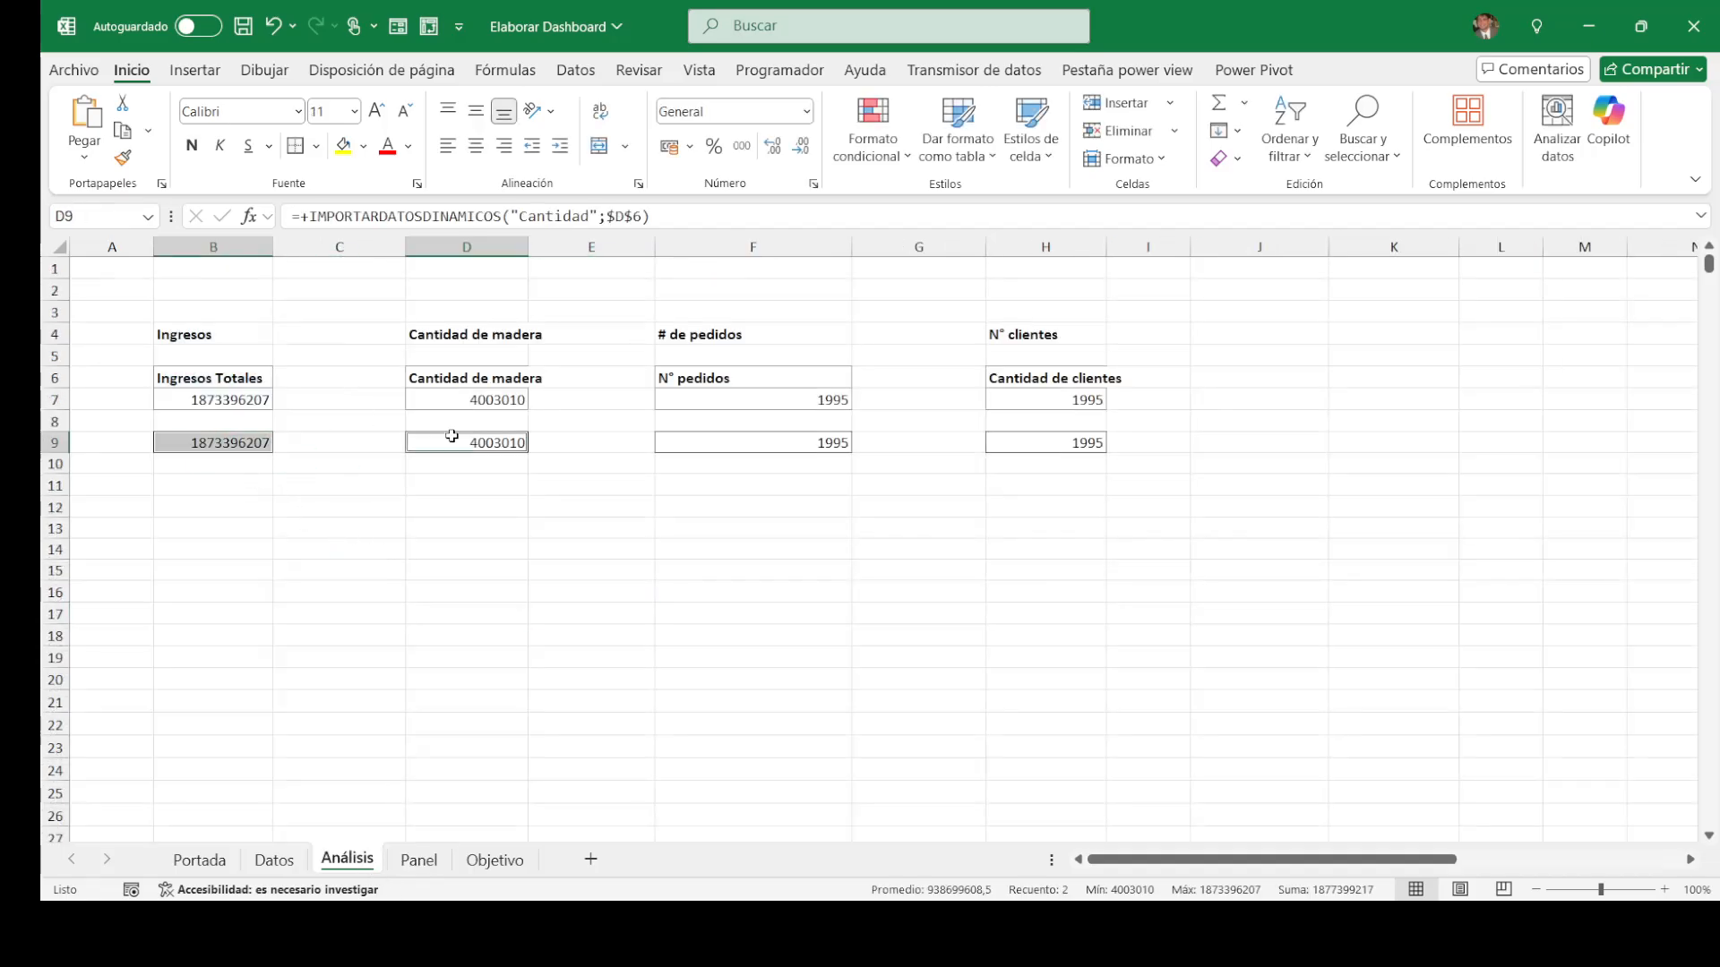
ctrl+click(751, 443)
ctrl+click(1077, 441)
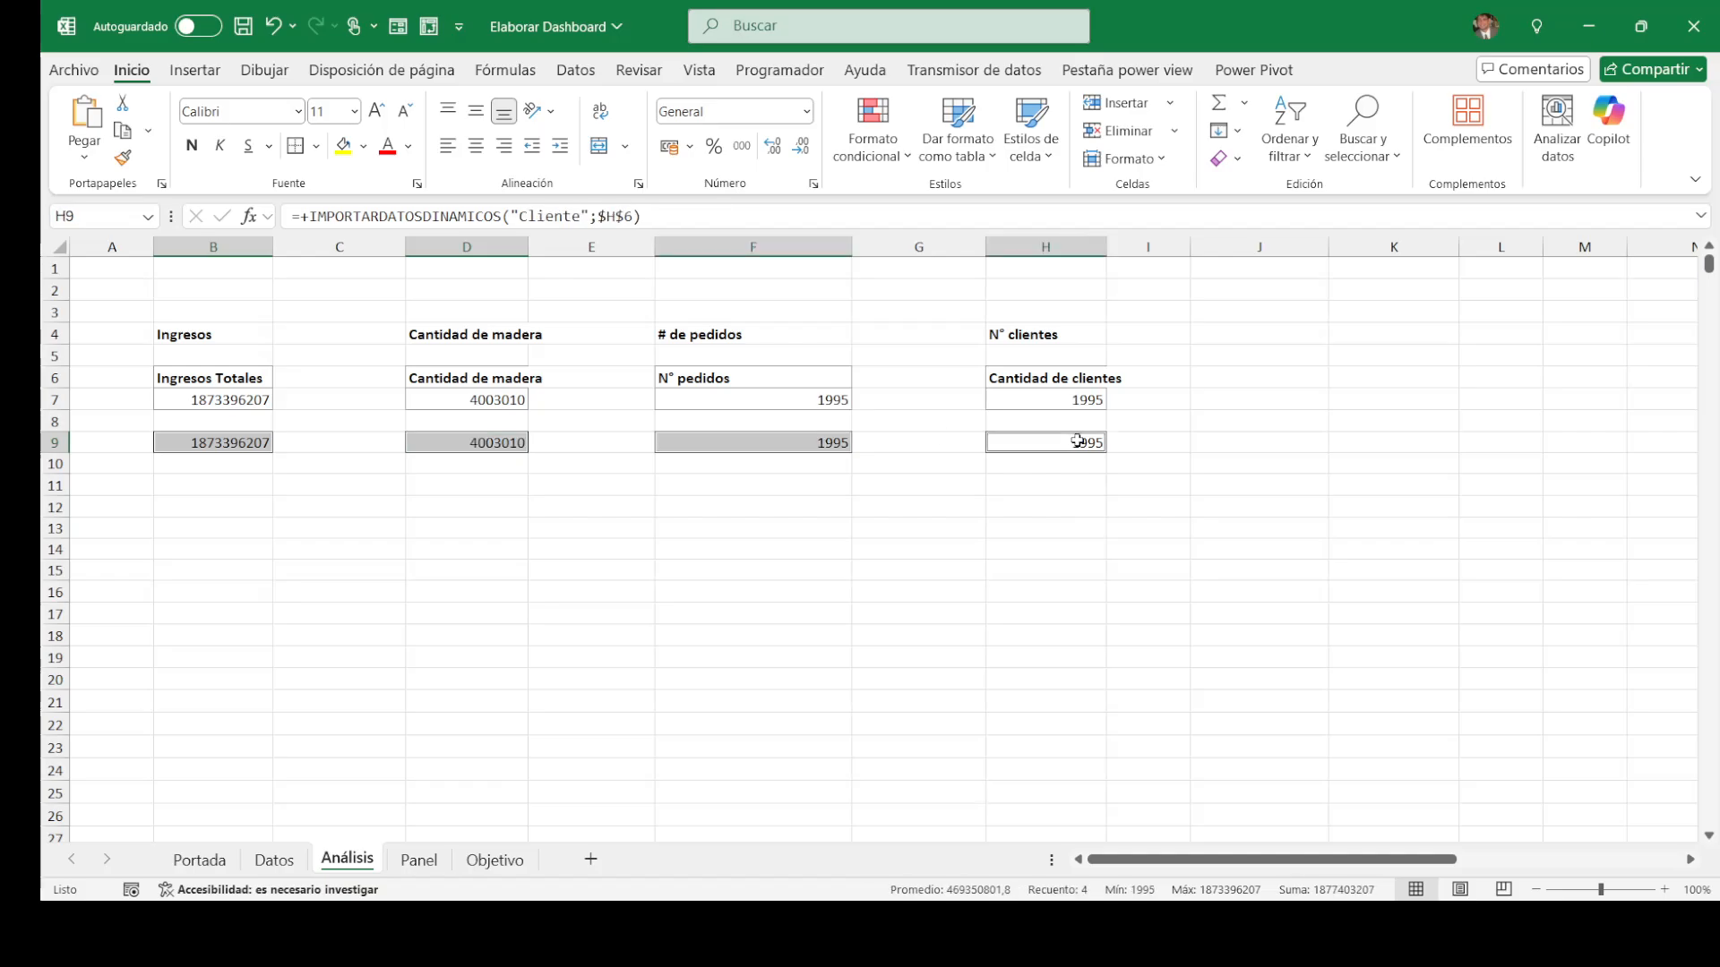
key(ctrl+1)
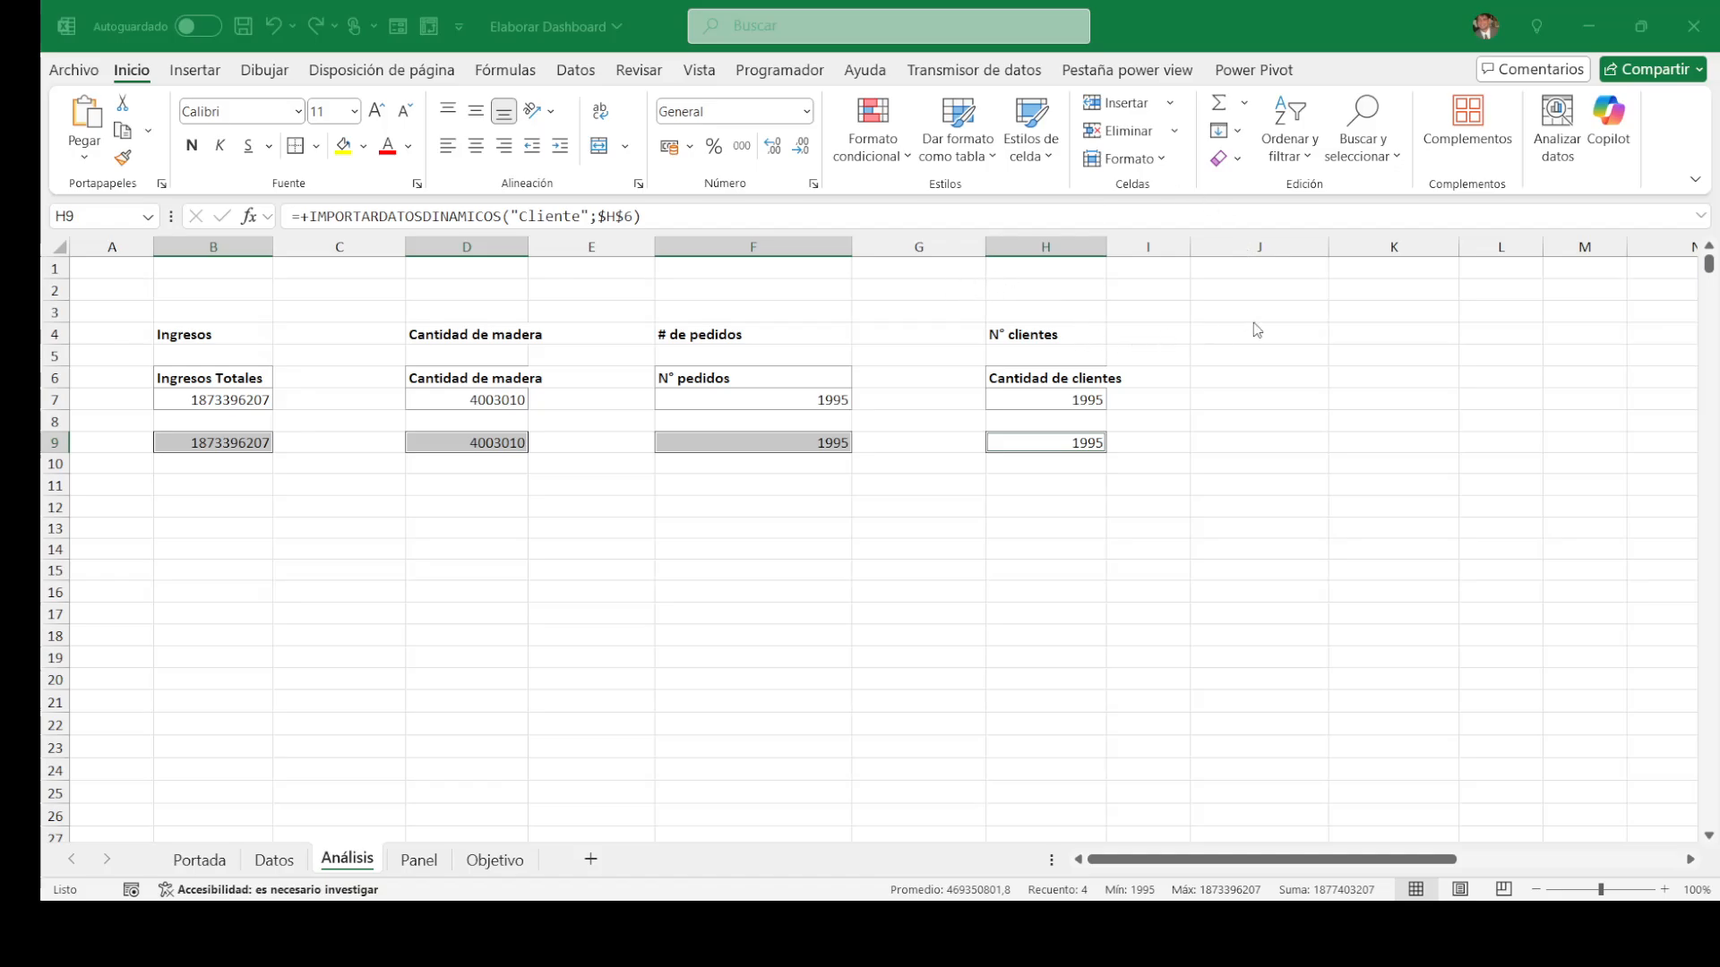
click(1308, 695)
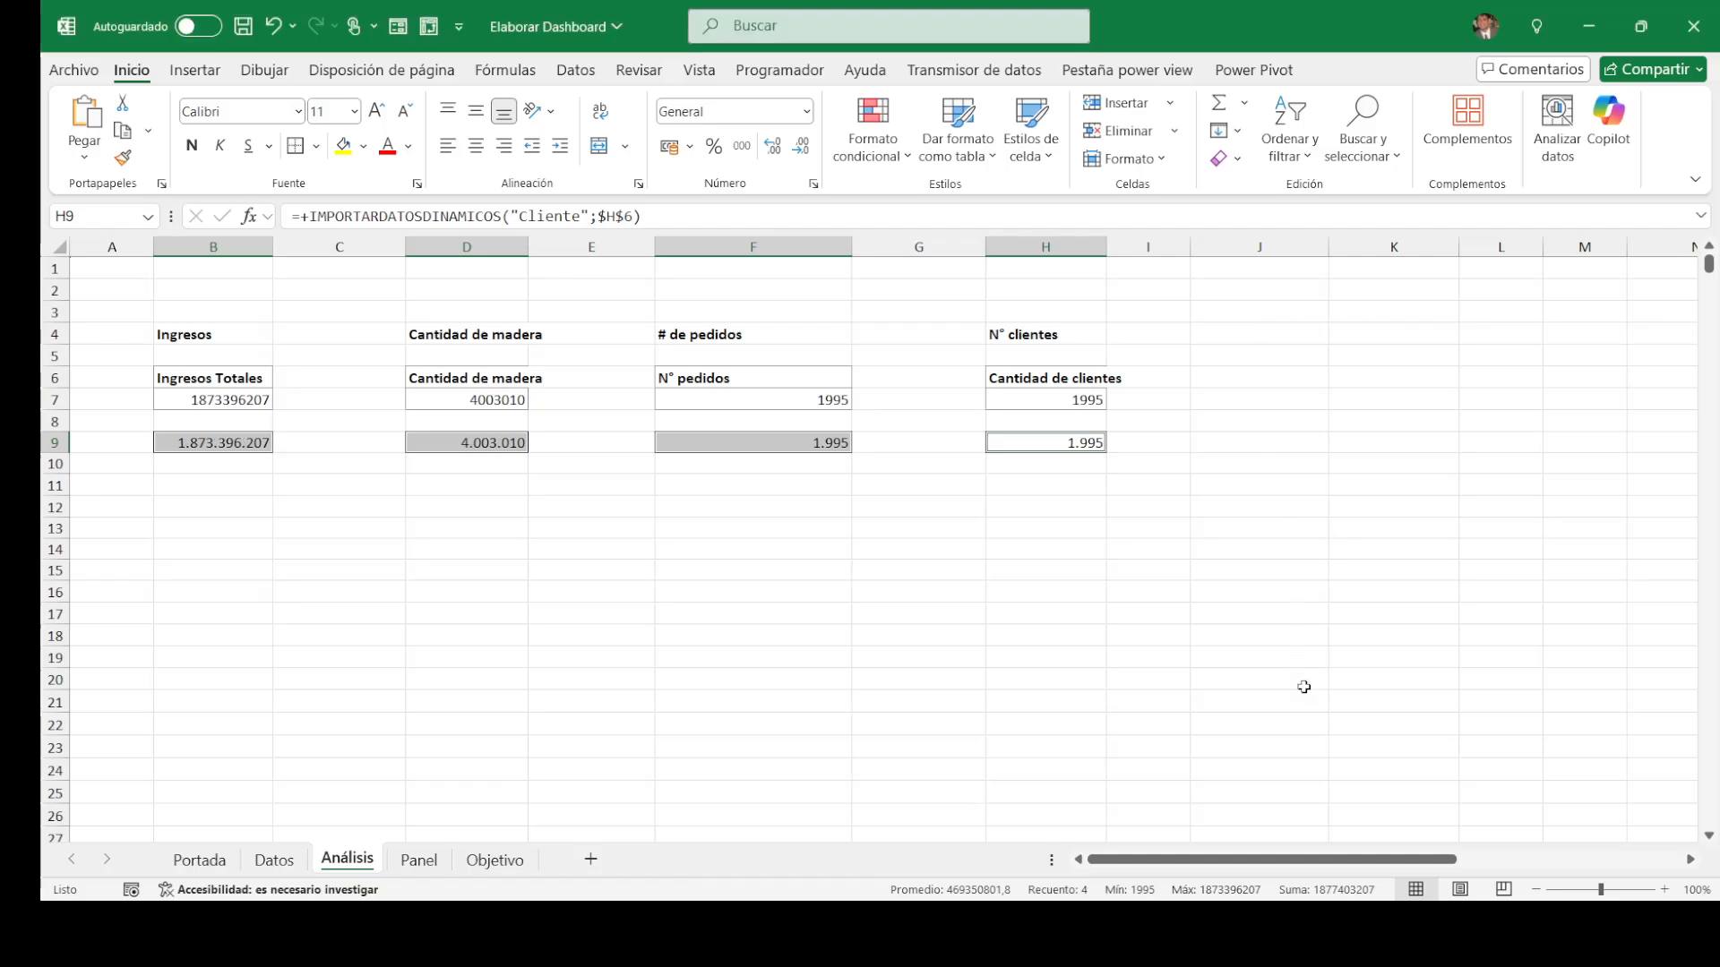
click(806, 684)
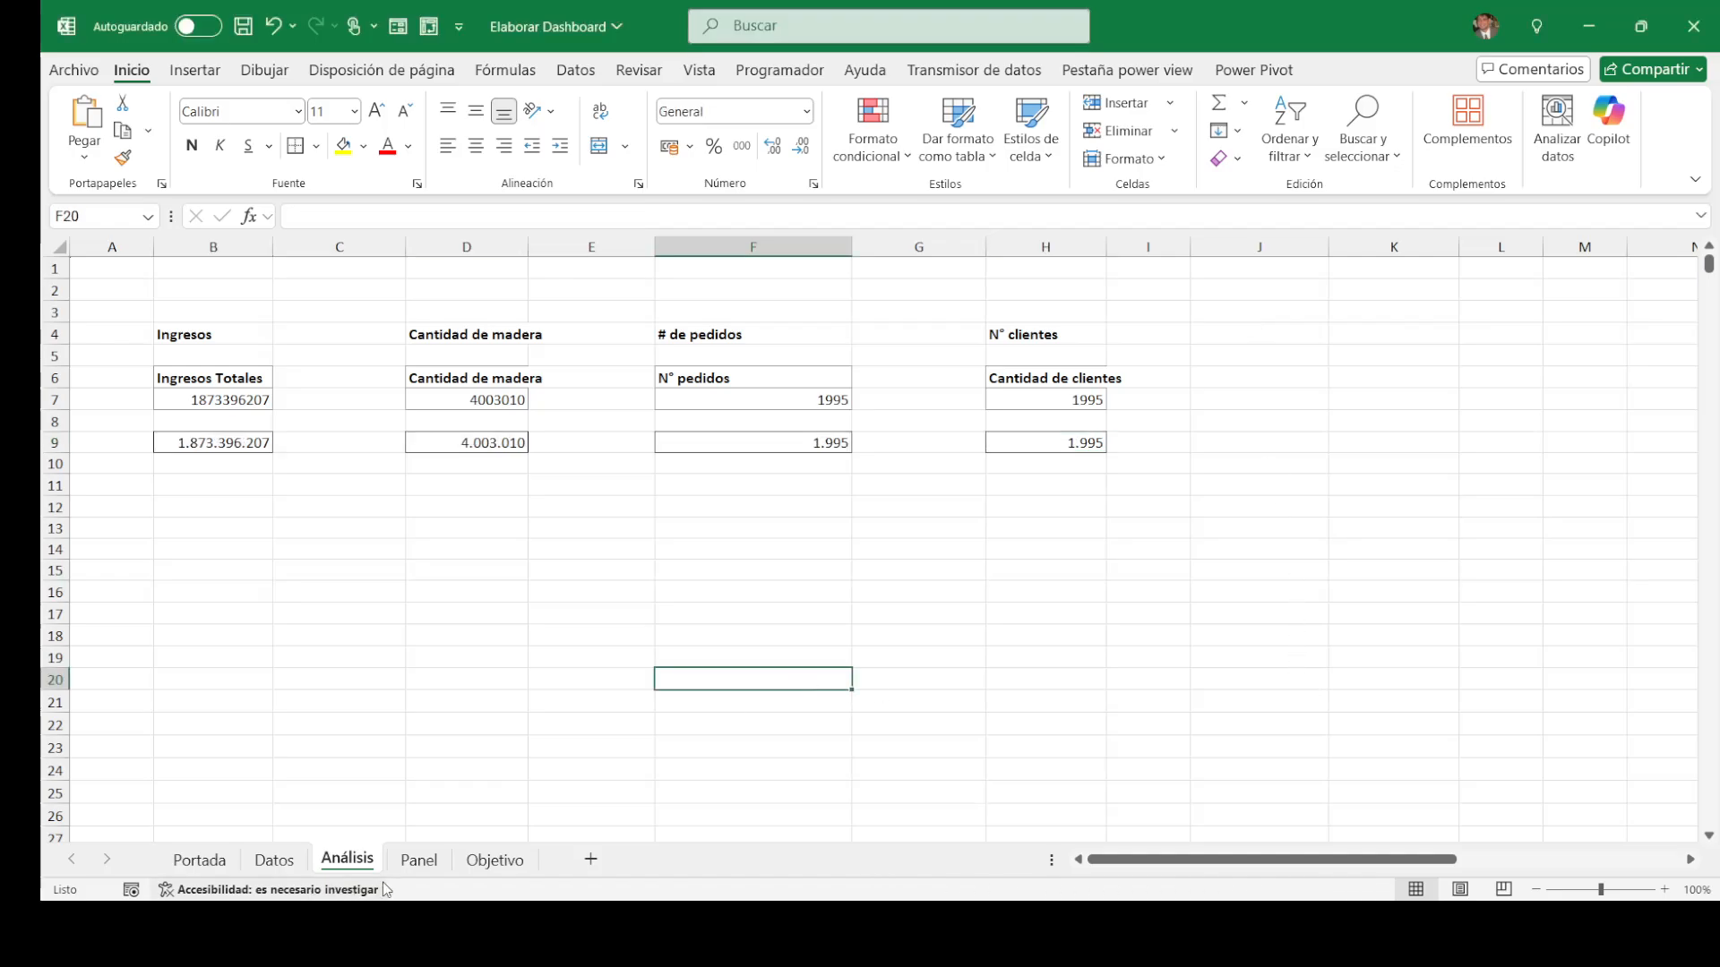
Step: Set the font color of the dollar-icon card's value on Panel to white
click(419, 860)
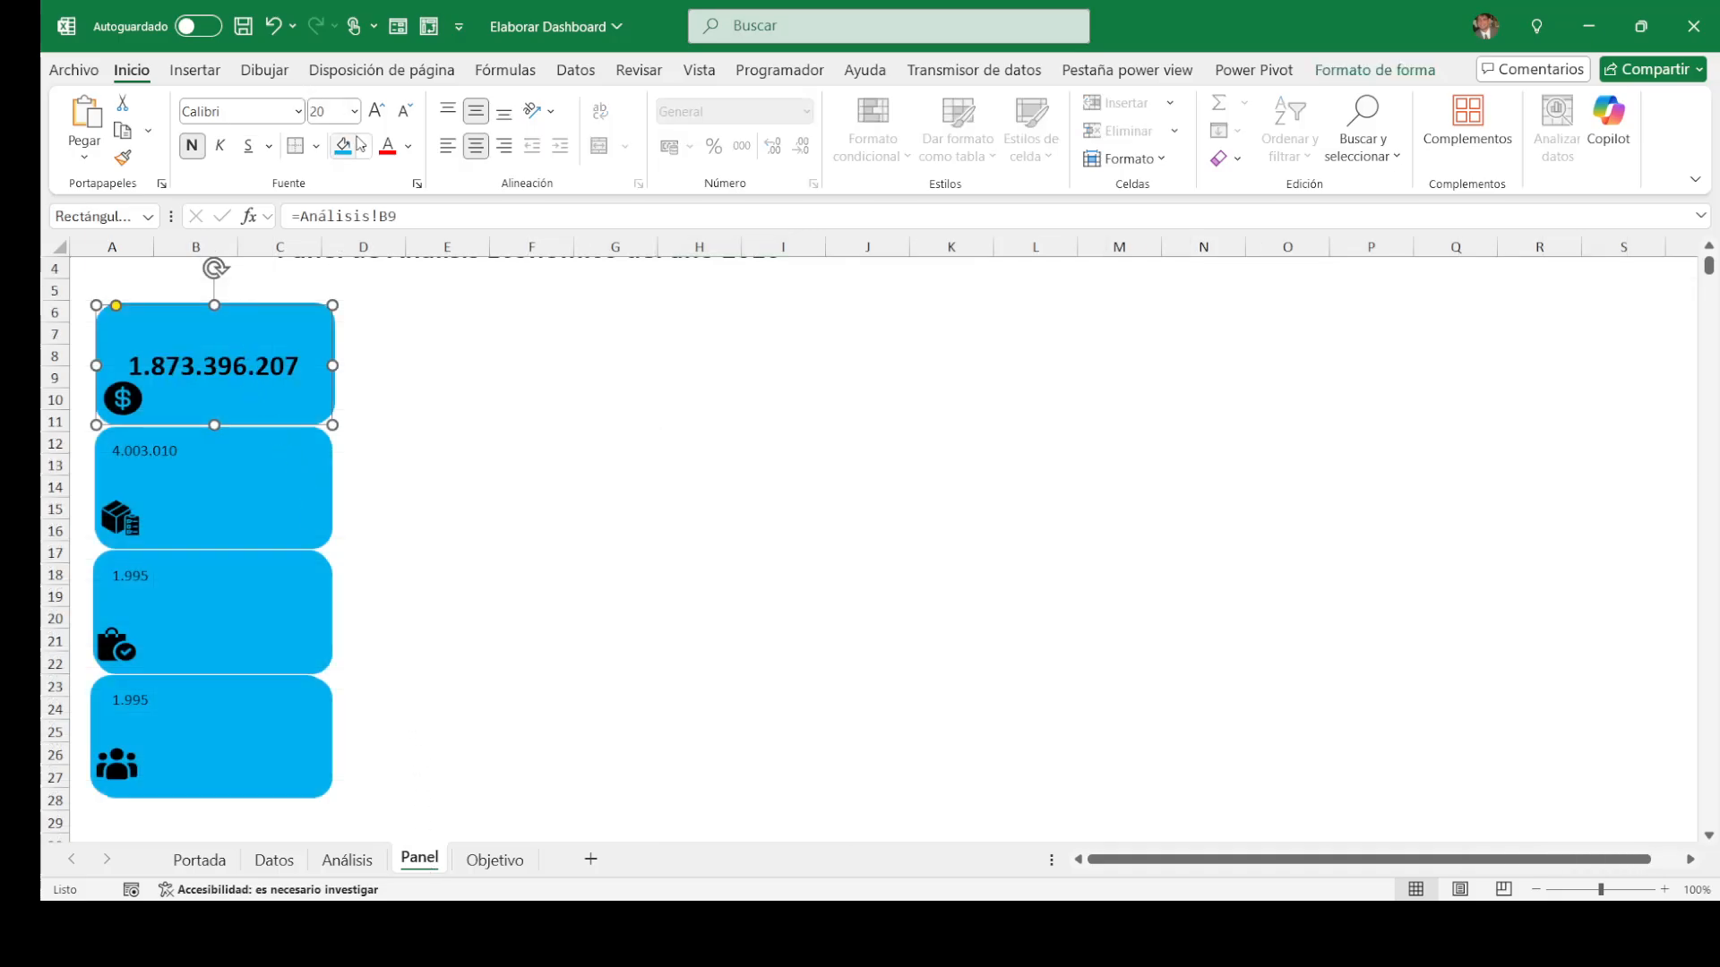
click(413, 149)
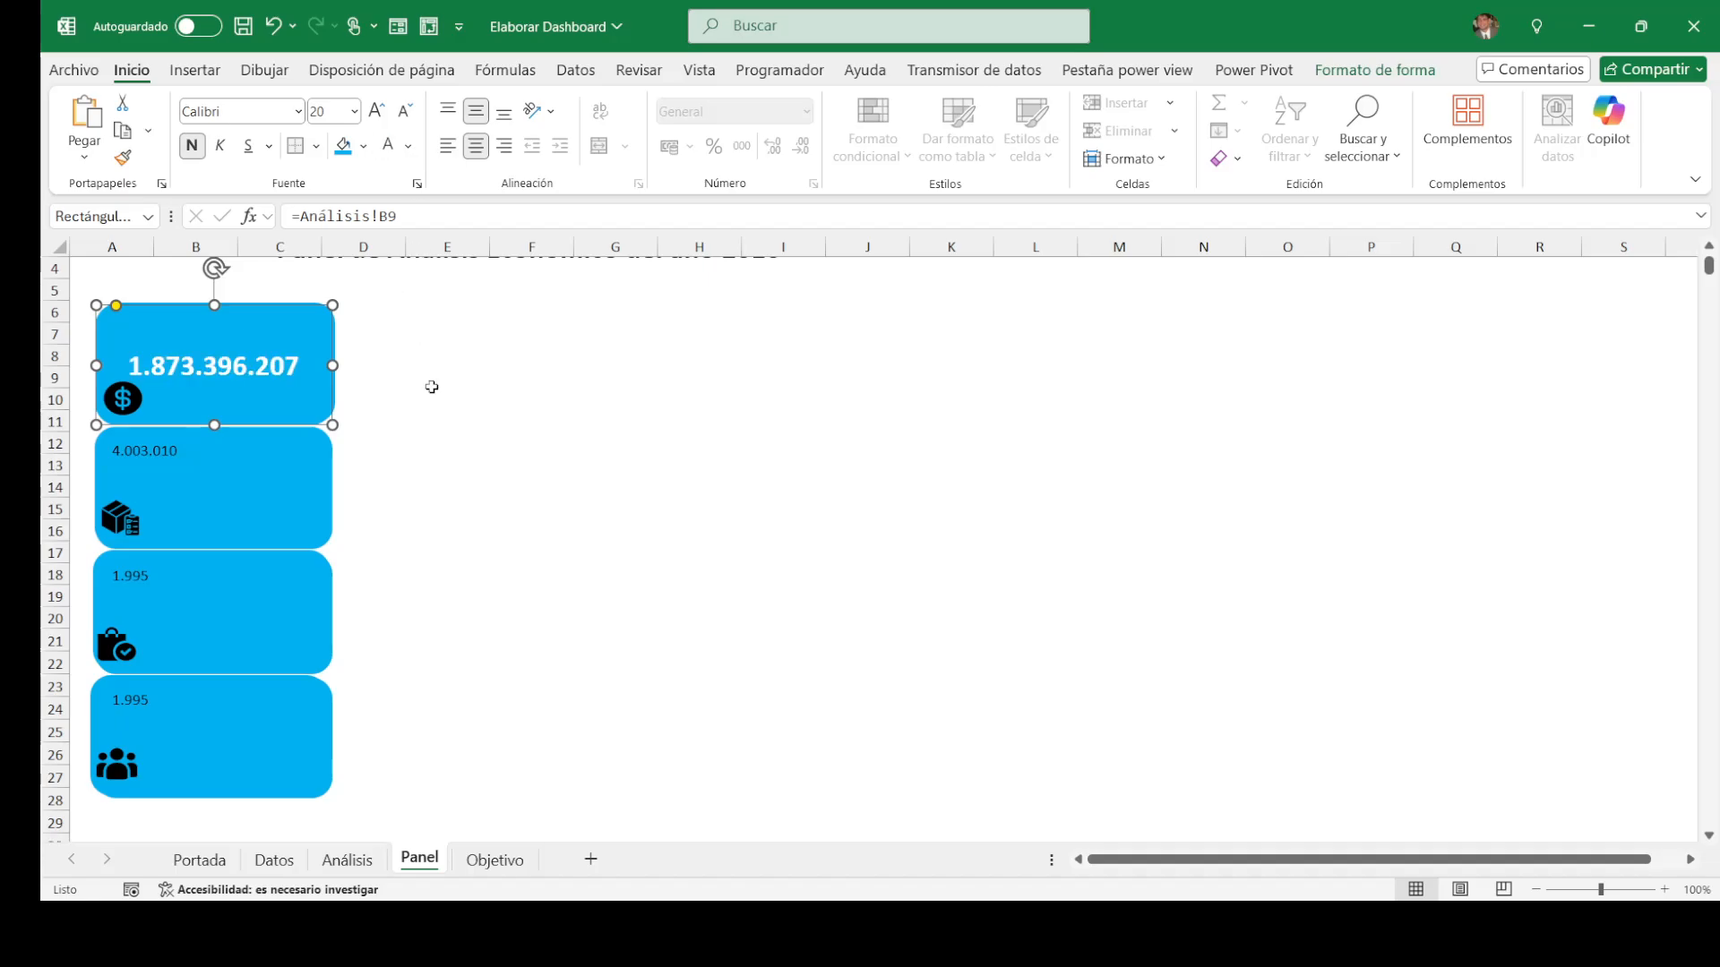
click(443, 413)
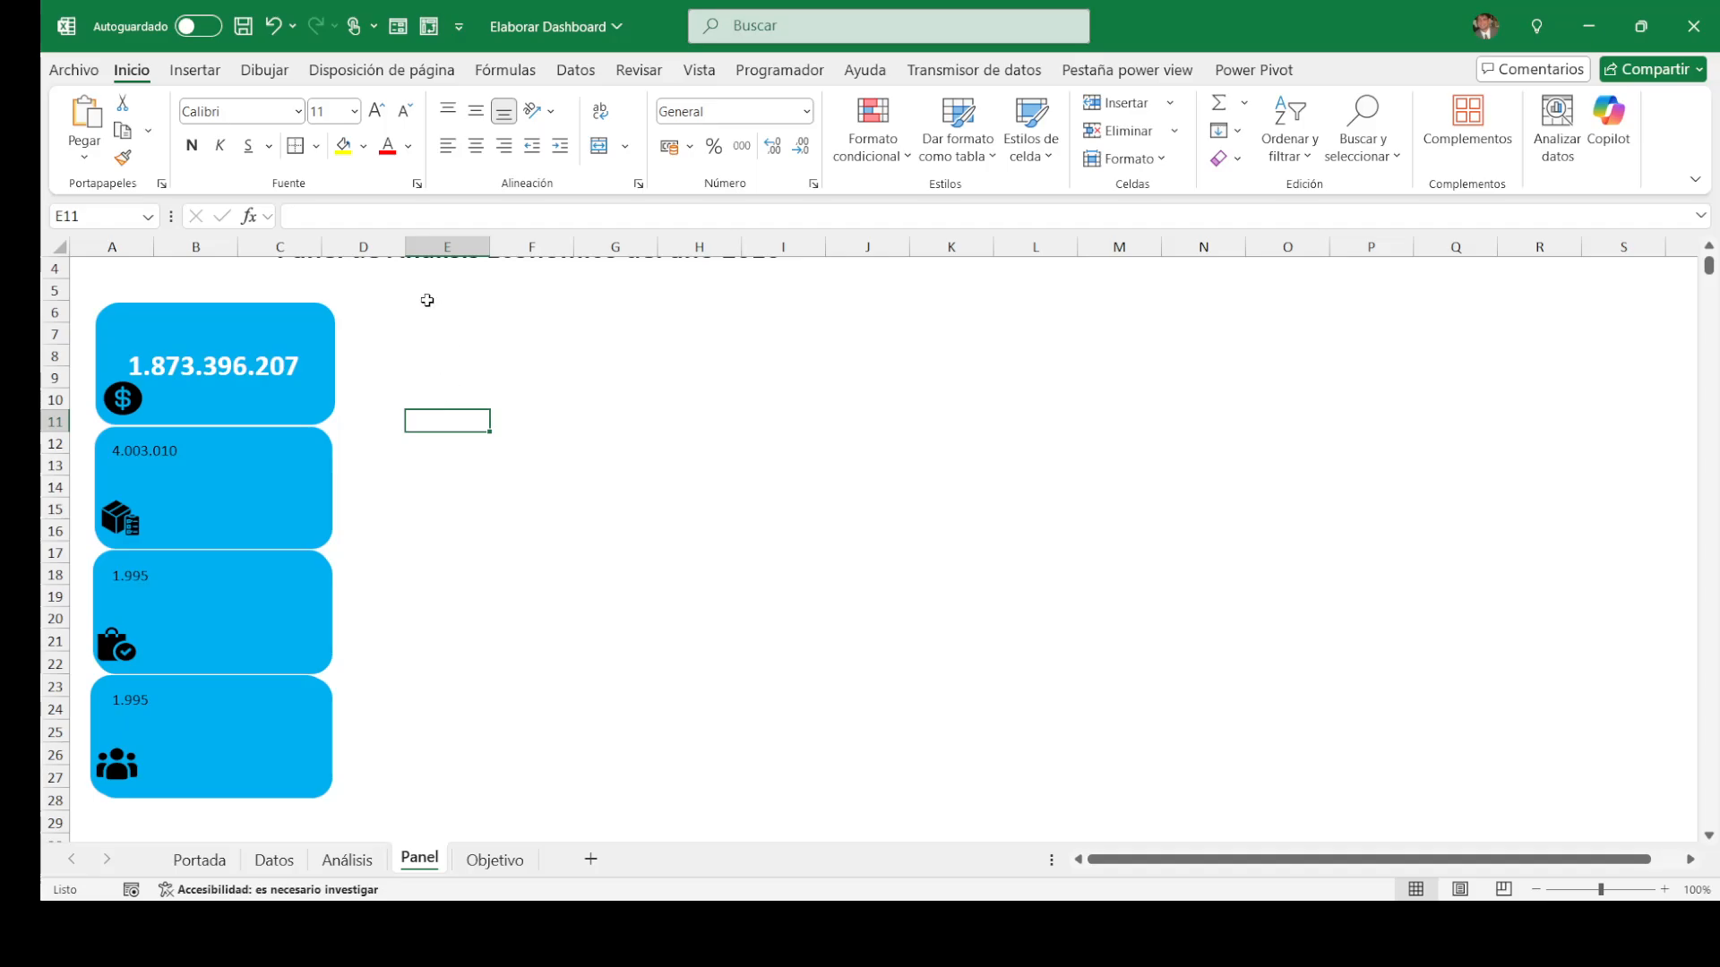
Step: Insert a text box reading "Ingresos Netos" beside the dollar-icon card, spanning about E6 to I9
click(191, 74)
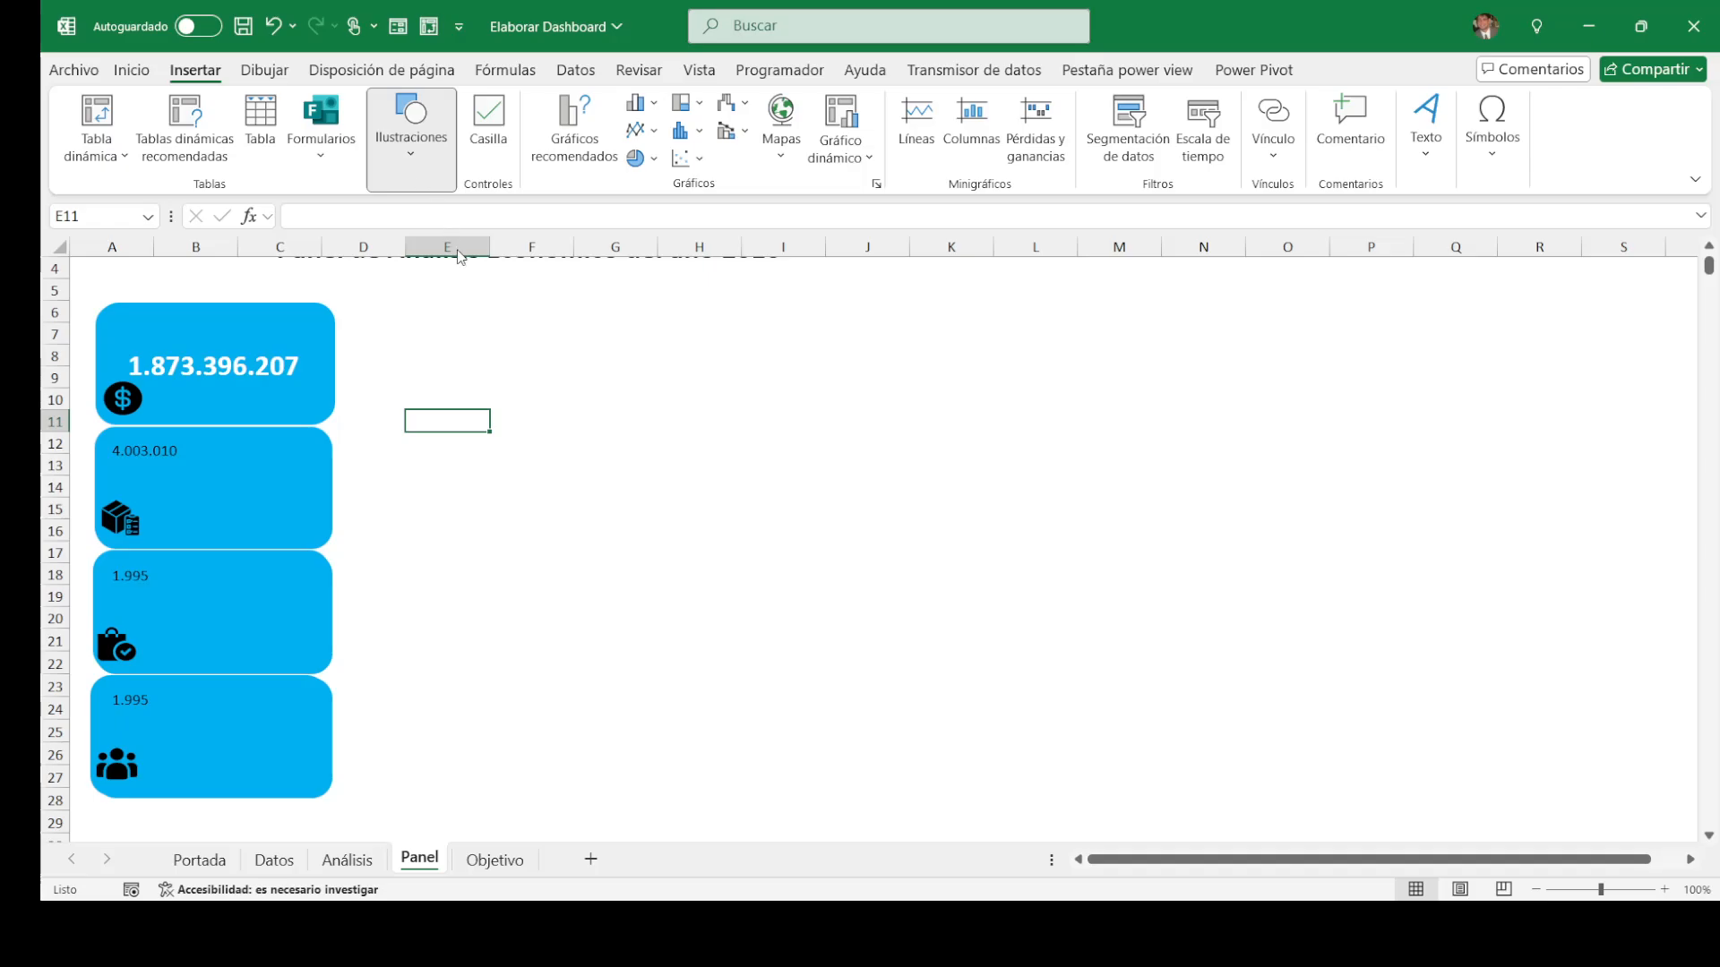
click(444, 317)
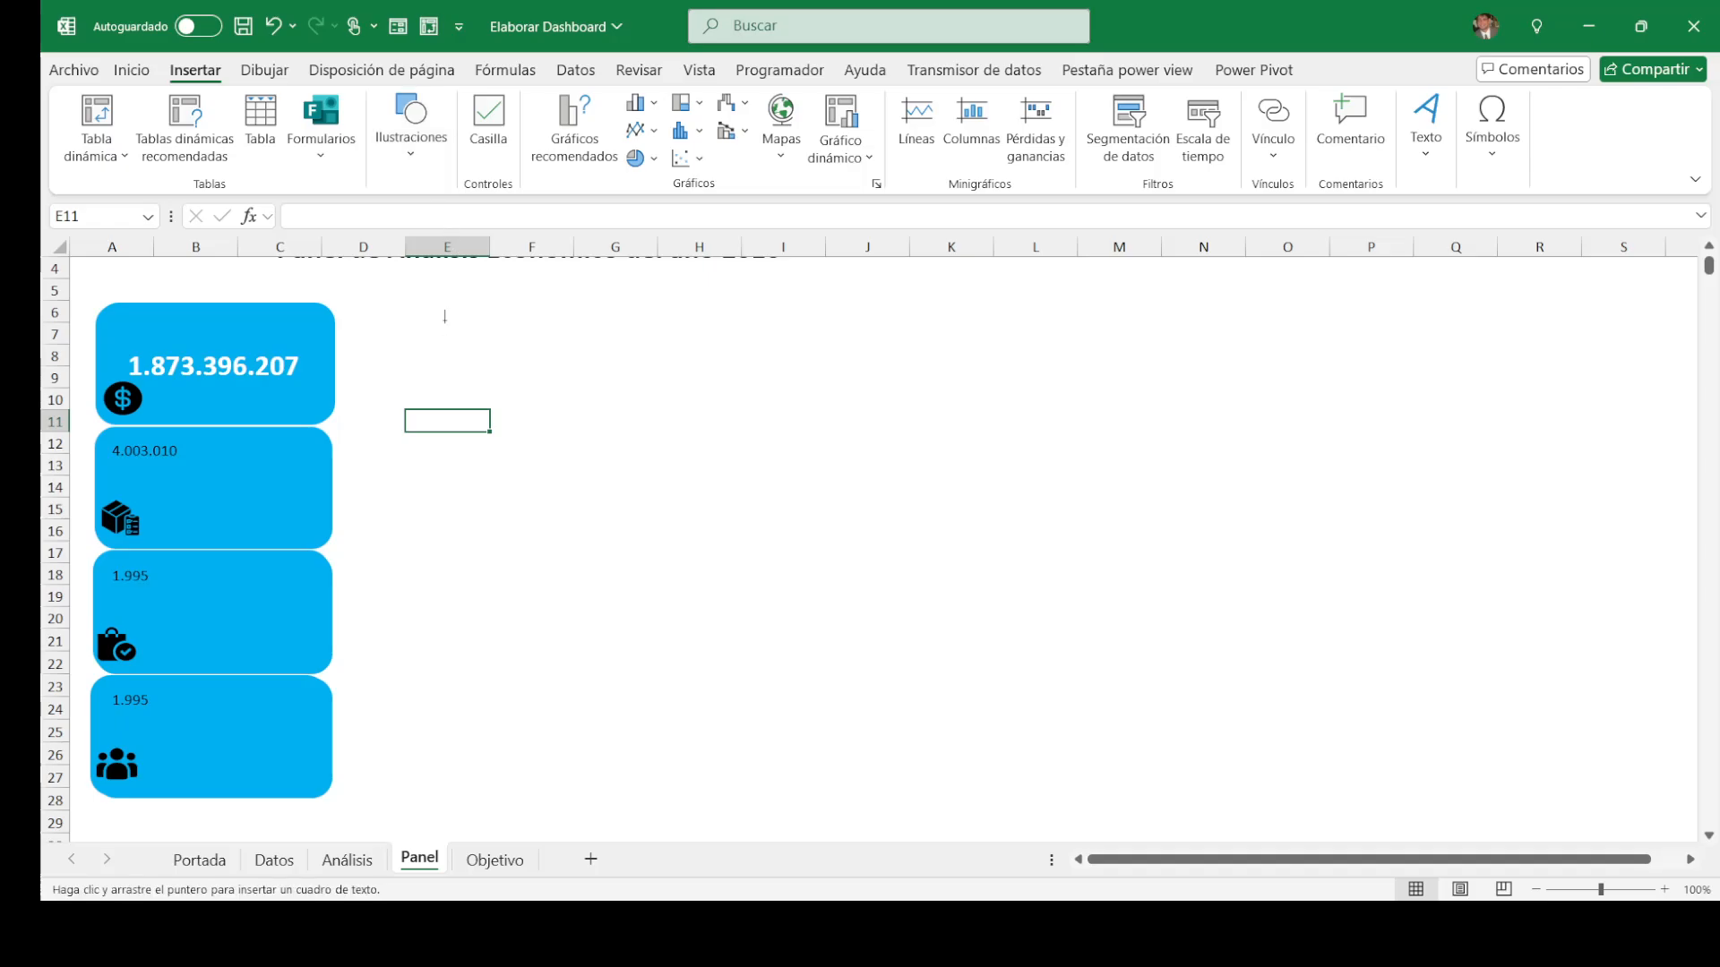
drag(428, 312, 782, 378)
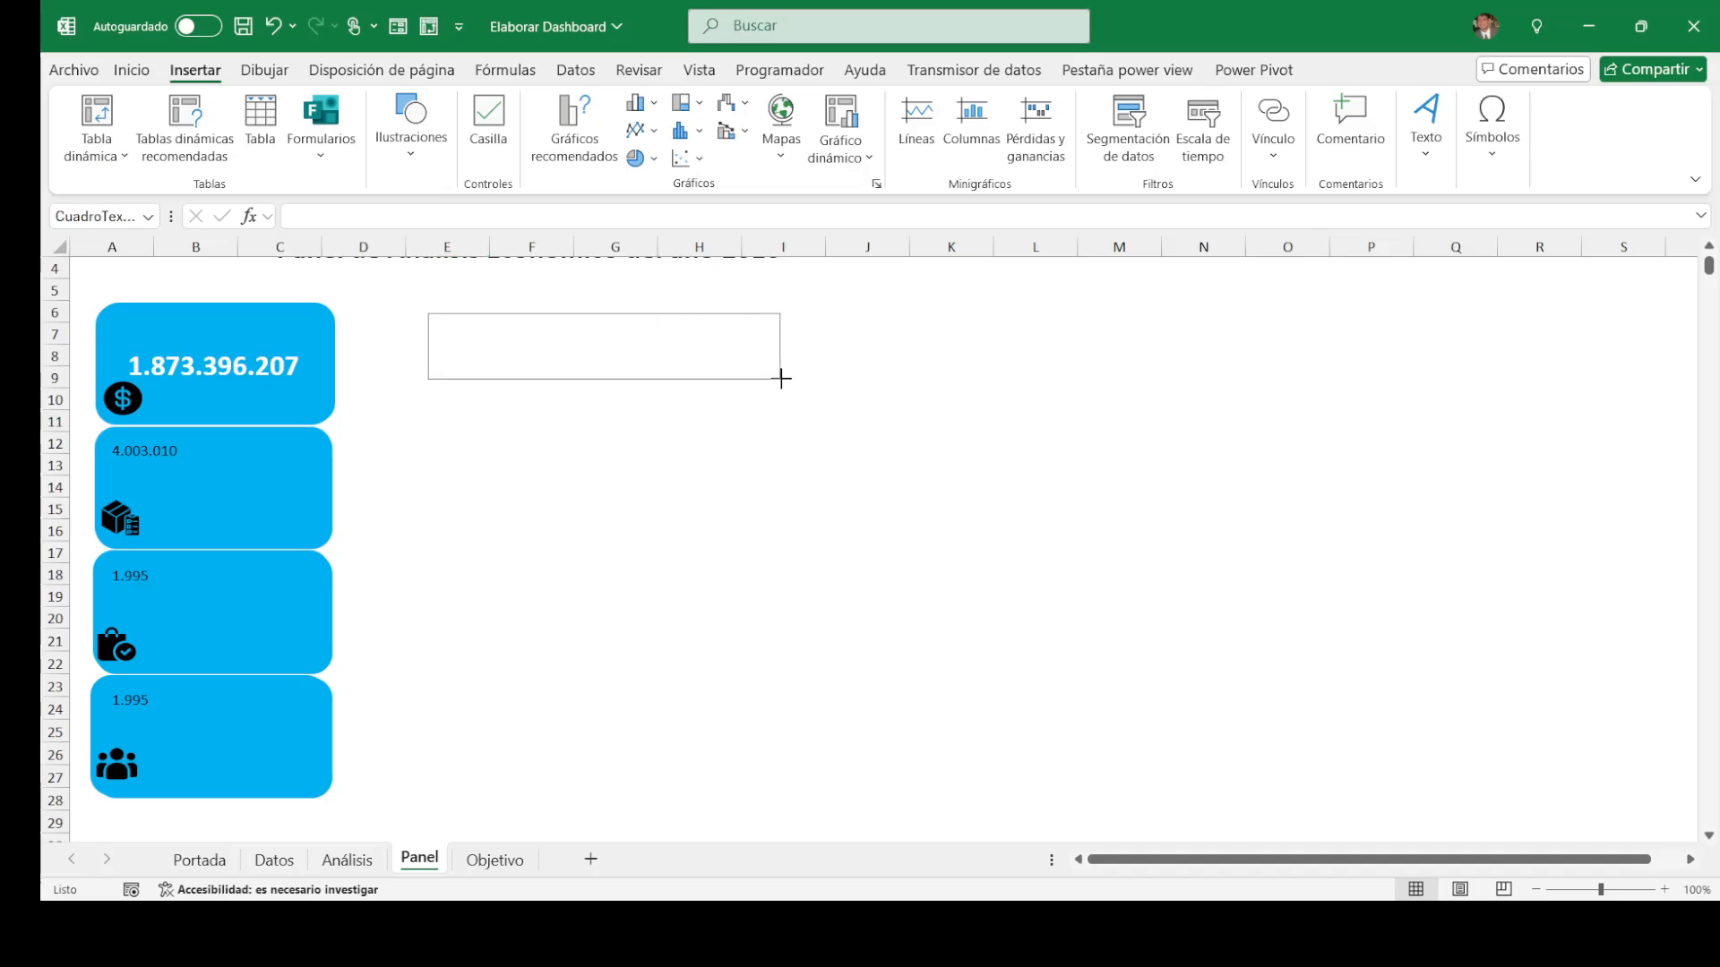
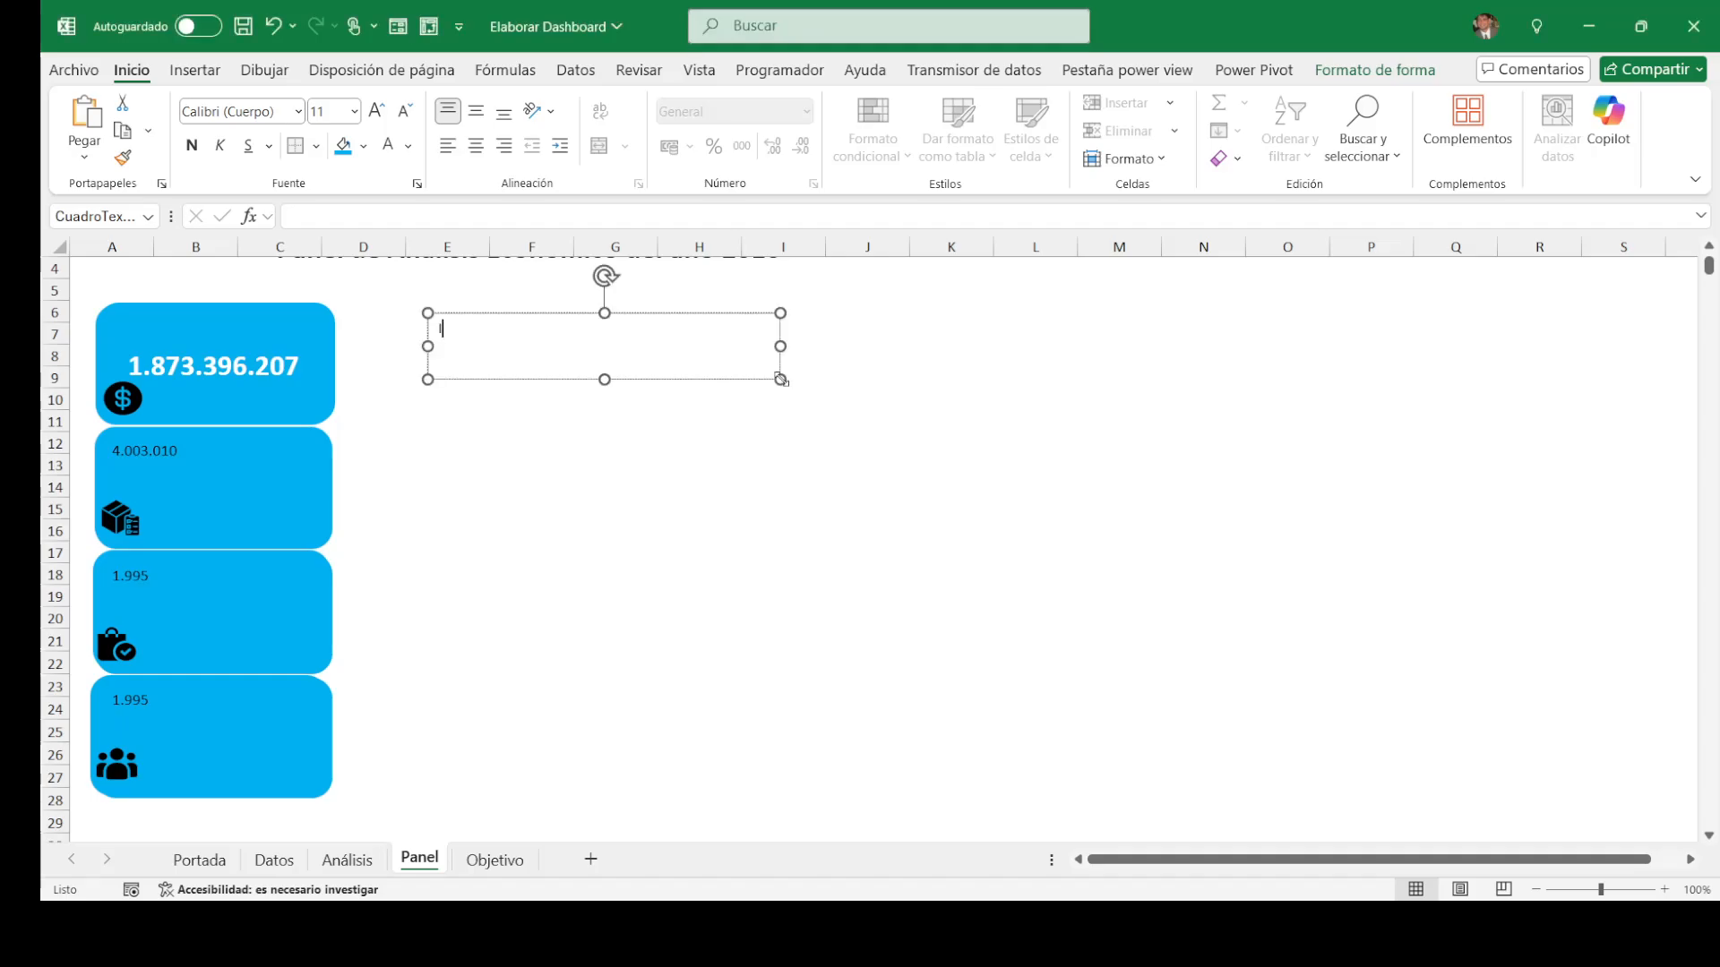
text(Ingresos NEto)
key(BackSpace)
key(BackSpace)
text(etos)
Step: Enlarge the "Ingresos Netos" text to size 14 and shrink its text box to fit closely around the words
triple_click(522, 330)
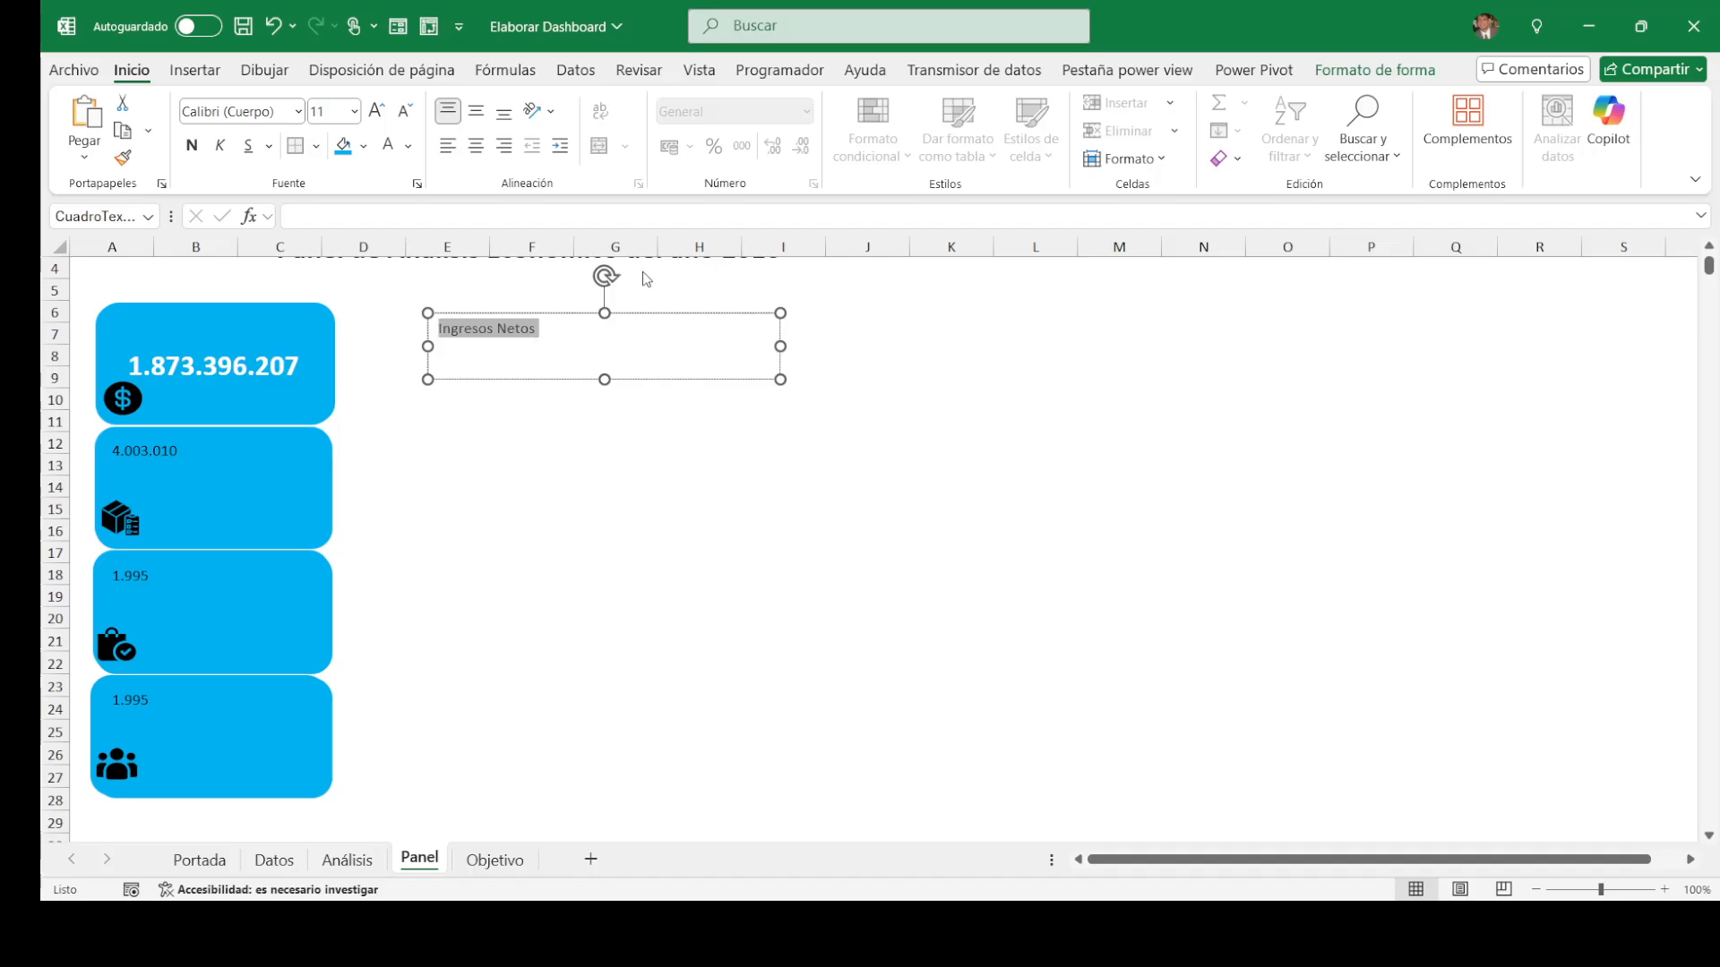
key(ctrl+shift+period)
key(ctrl+shift+period)
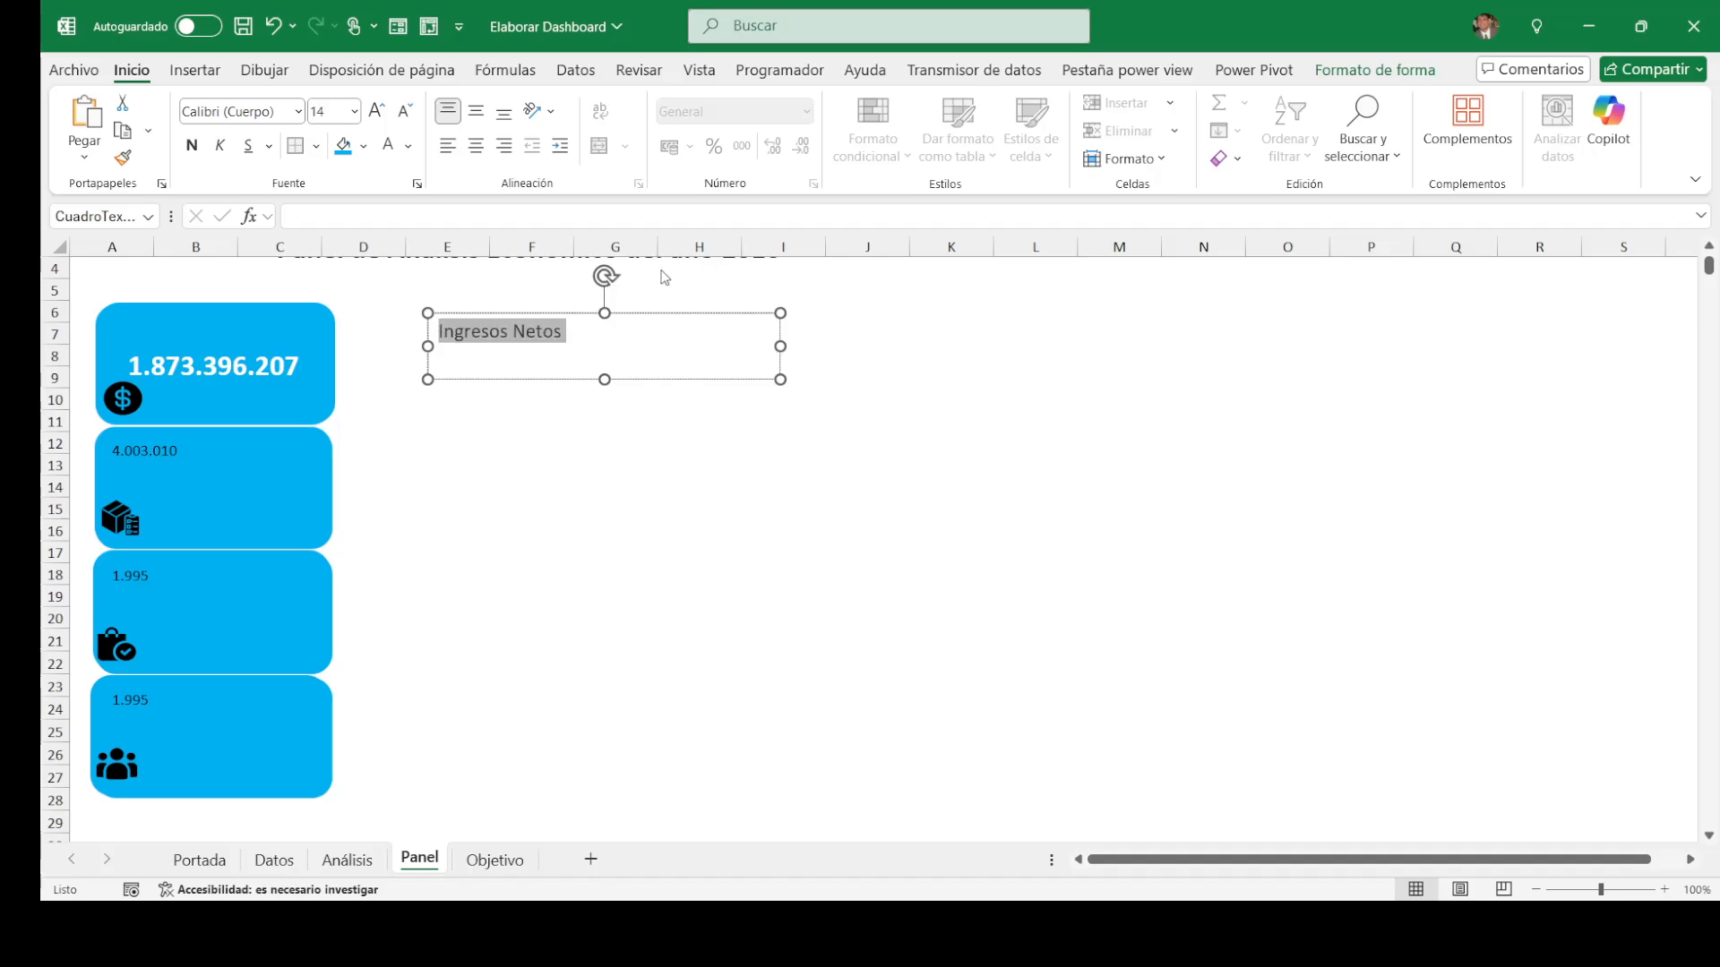
click(525, 465)
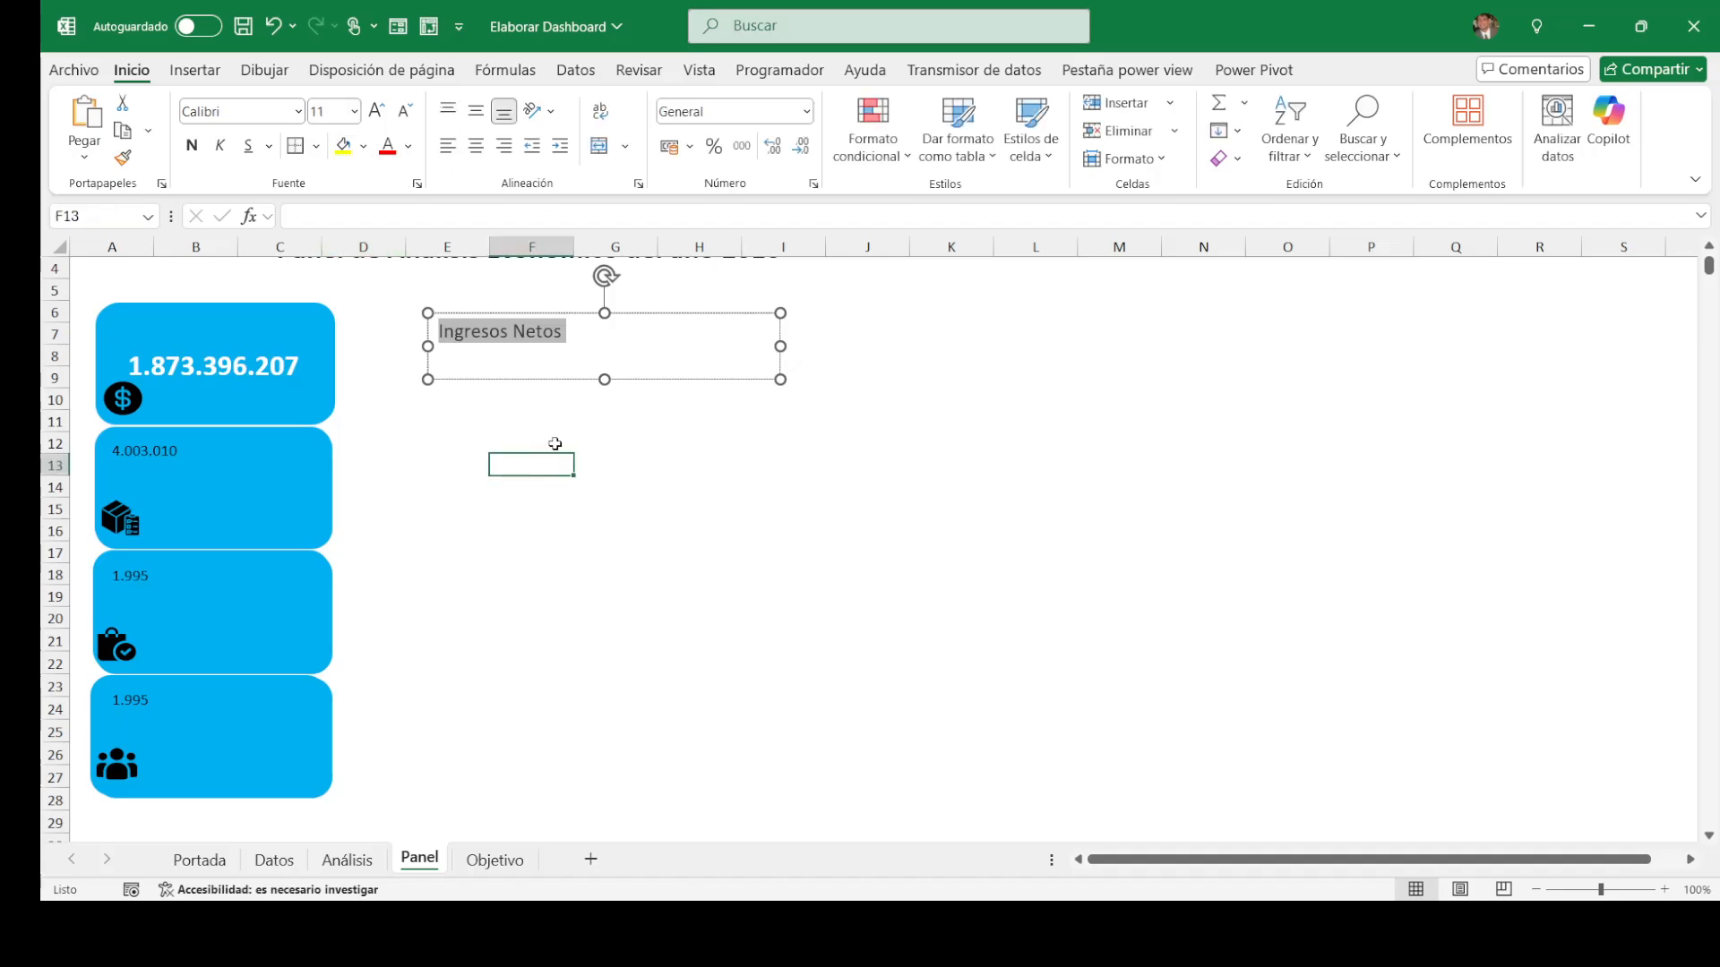
click(778, 341)
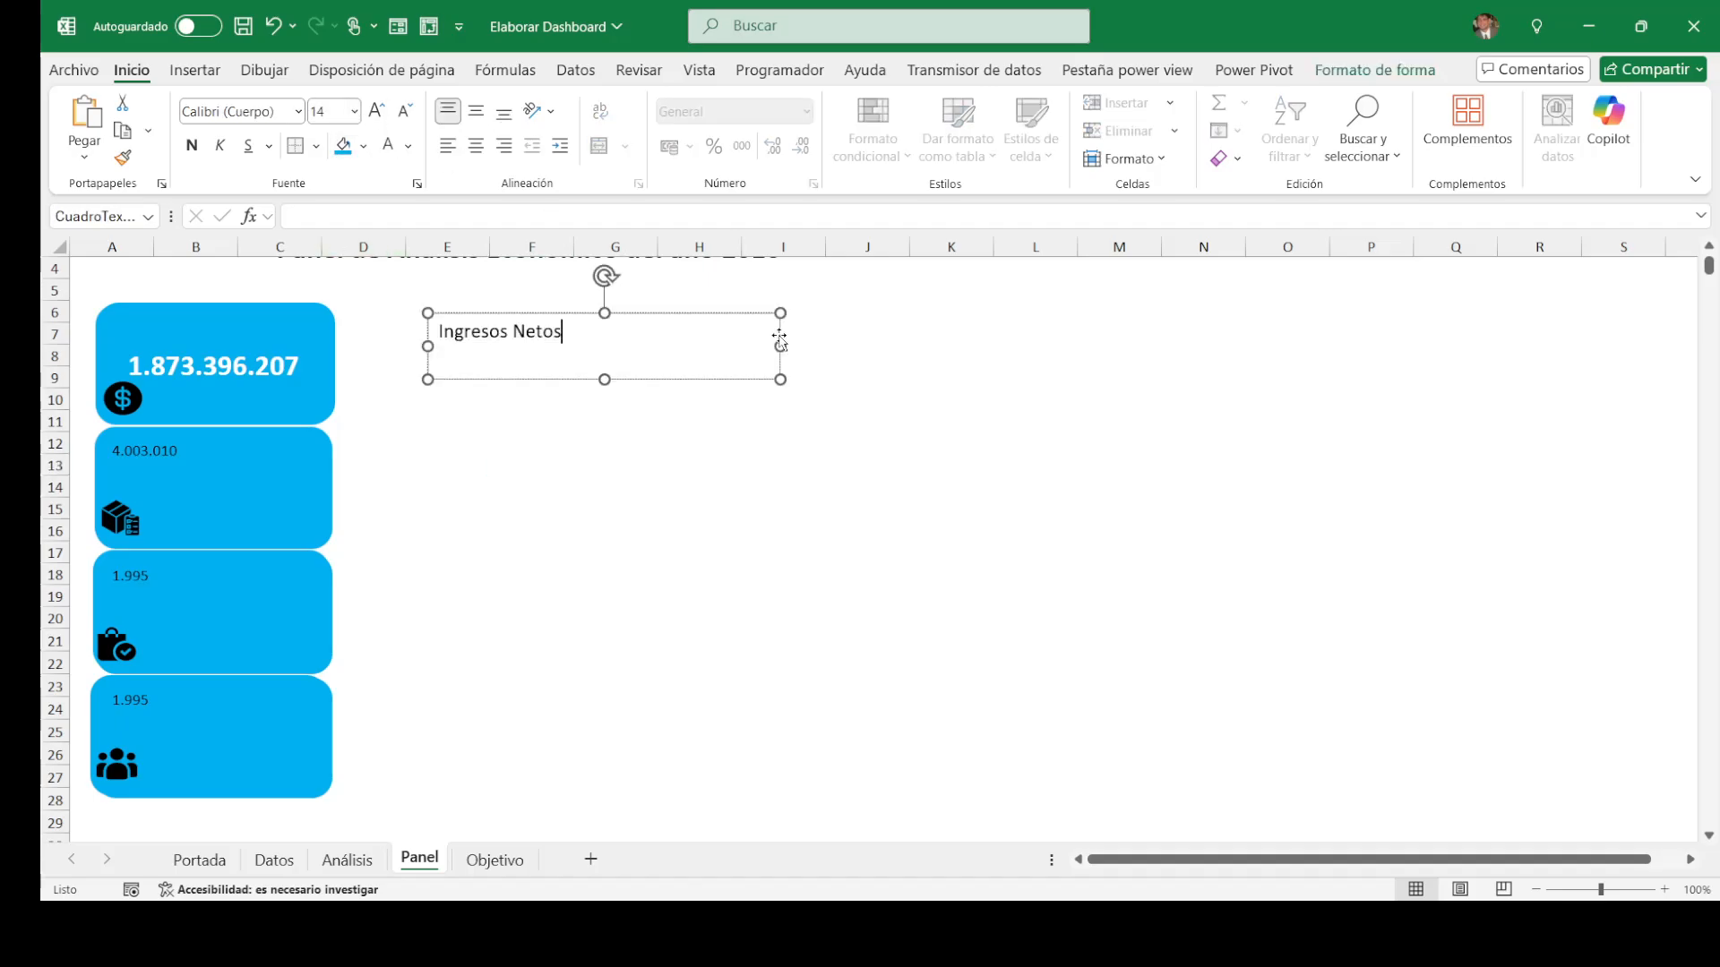
drag(779, 345, 577, 338)
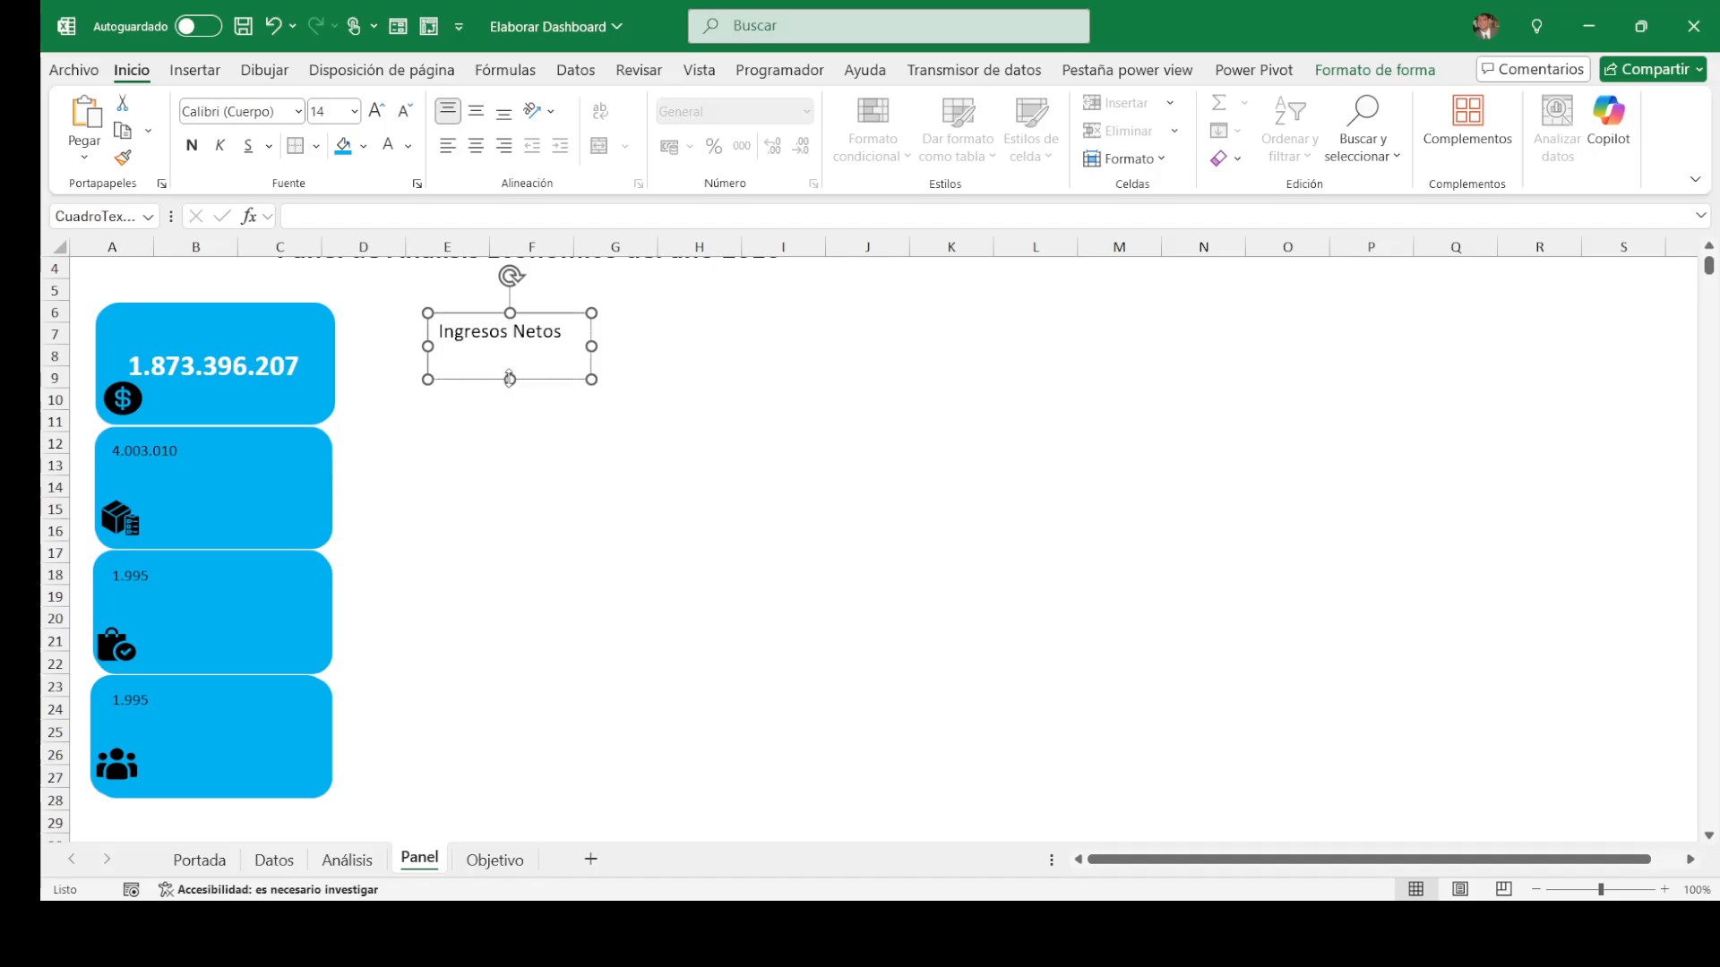
drag(509, 375, 510, 357)
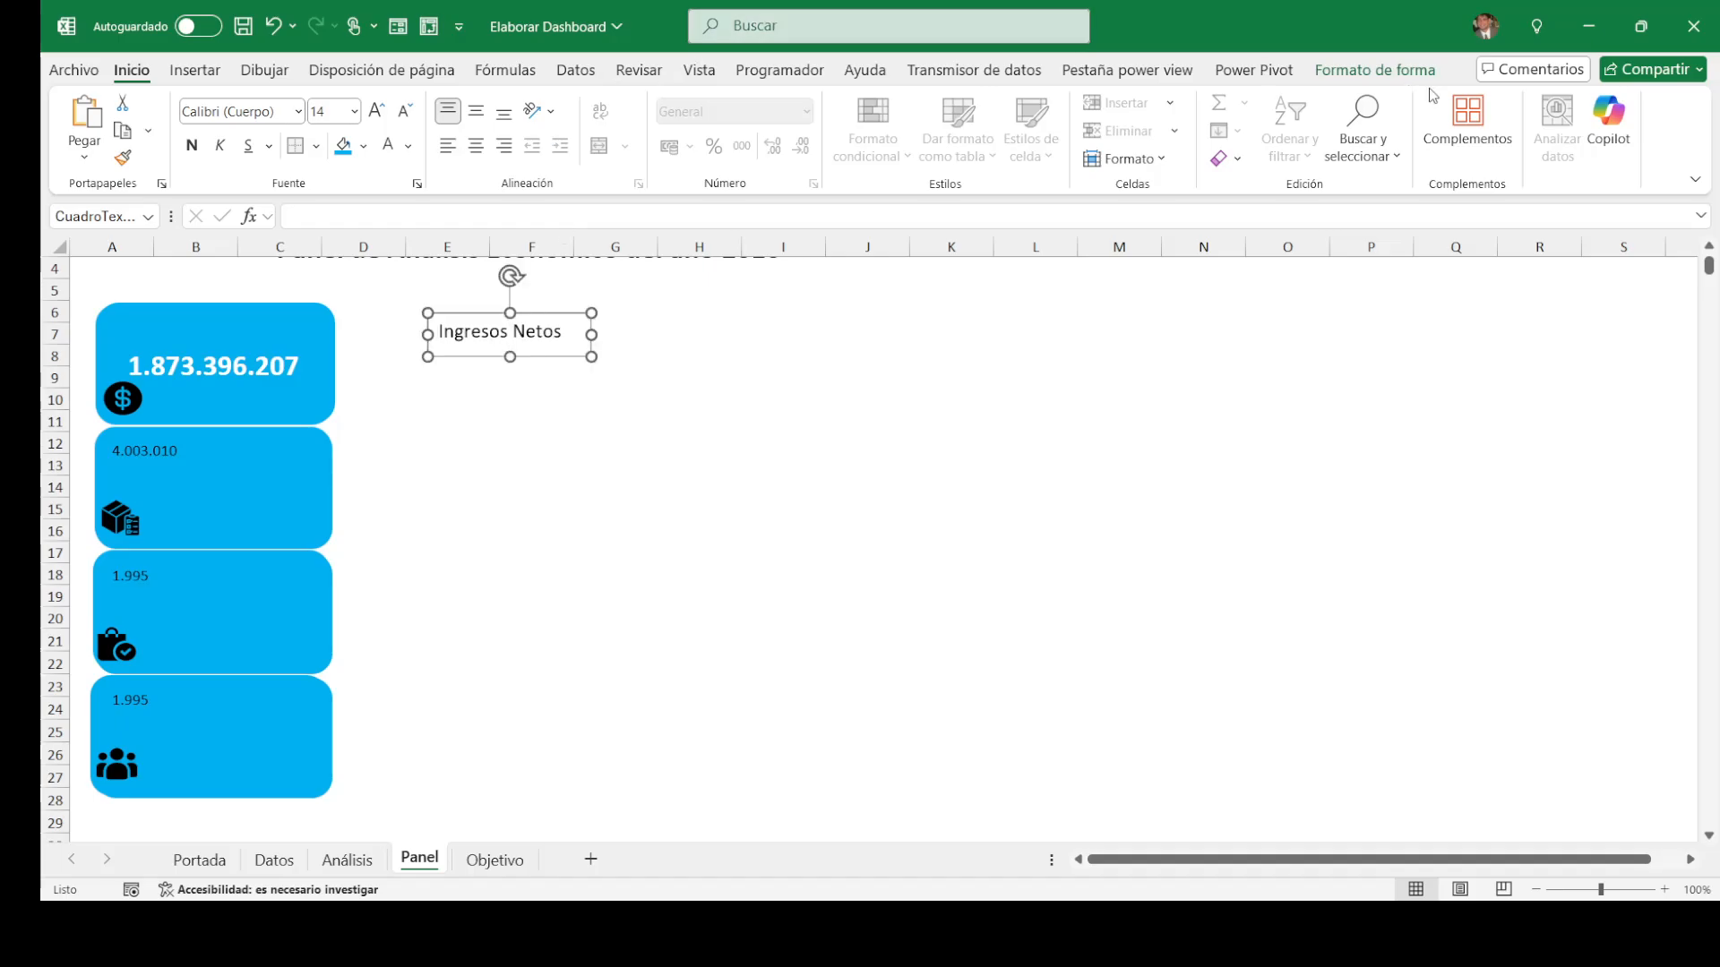
Step: Remove the fill from the "Ingresos Netos" text box and move it above the value on the dollar-icon card
click(1375, 70)
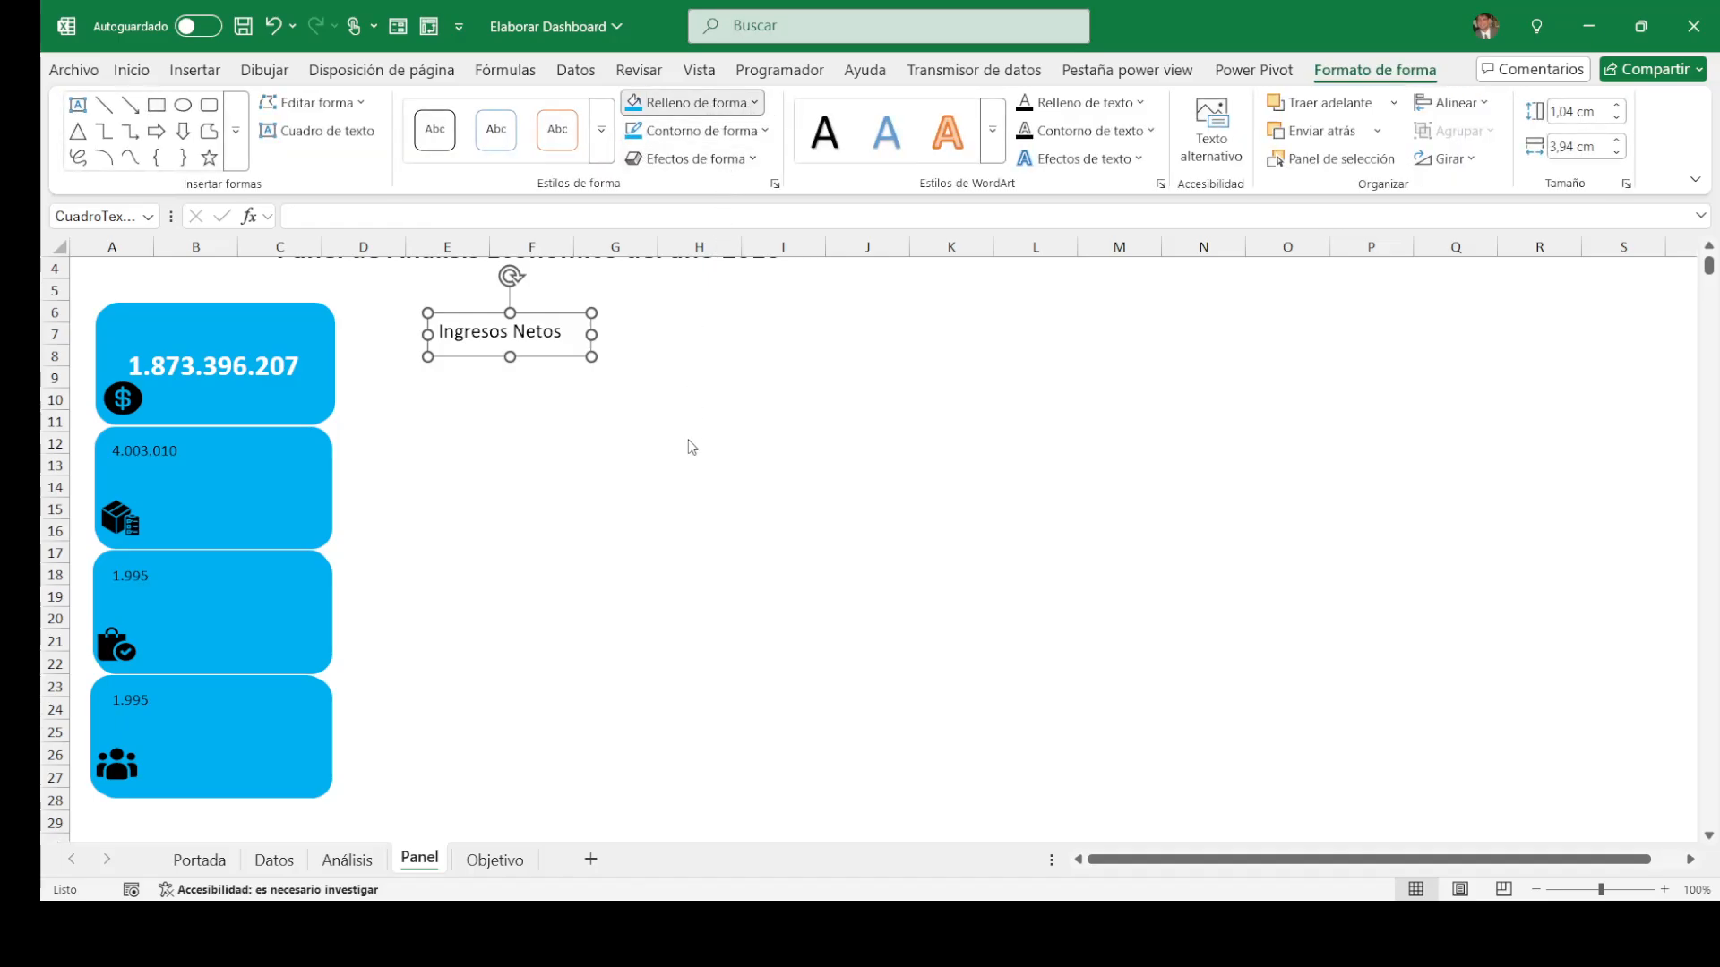
click(696, 502)
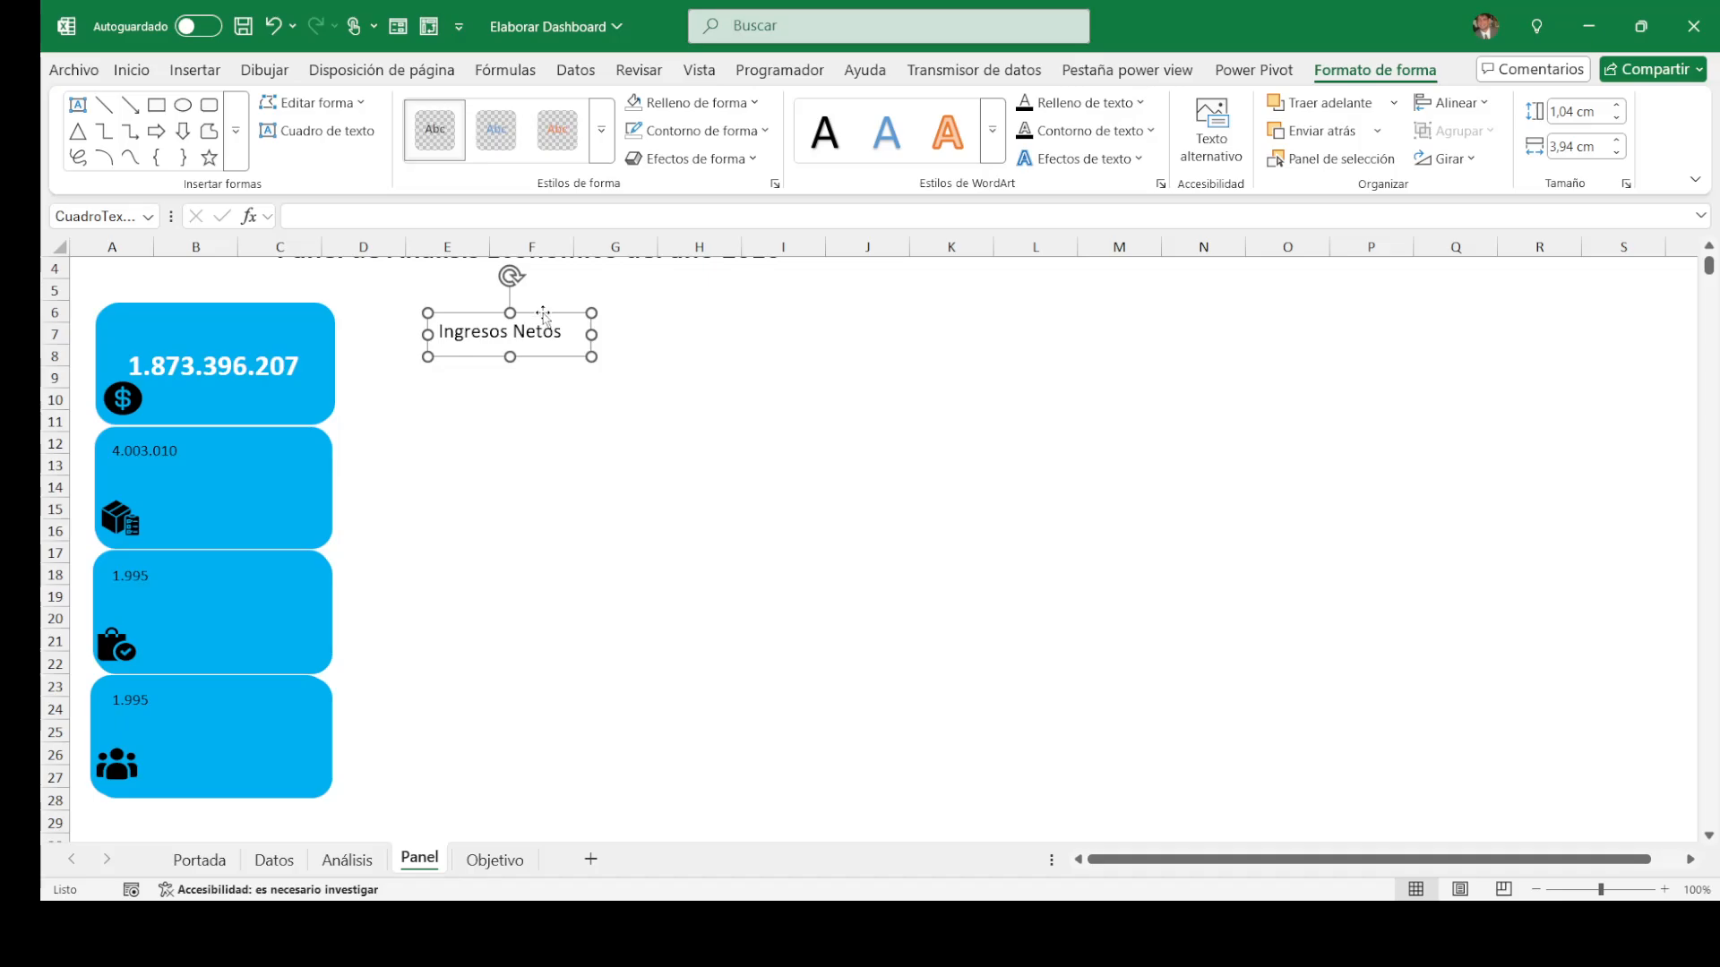
drag(543, 311, 252, 307)
Step: Set the font color of the "Ingresos Netos" title on the dollar-icon card to white
click(153, 75)
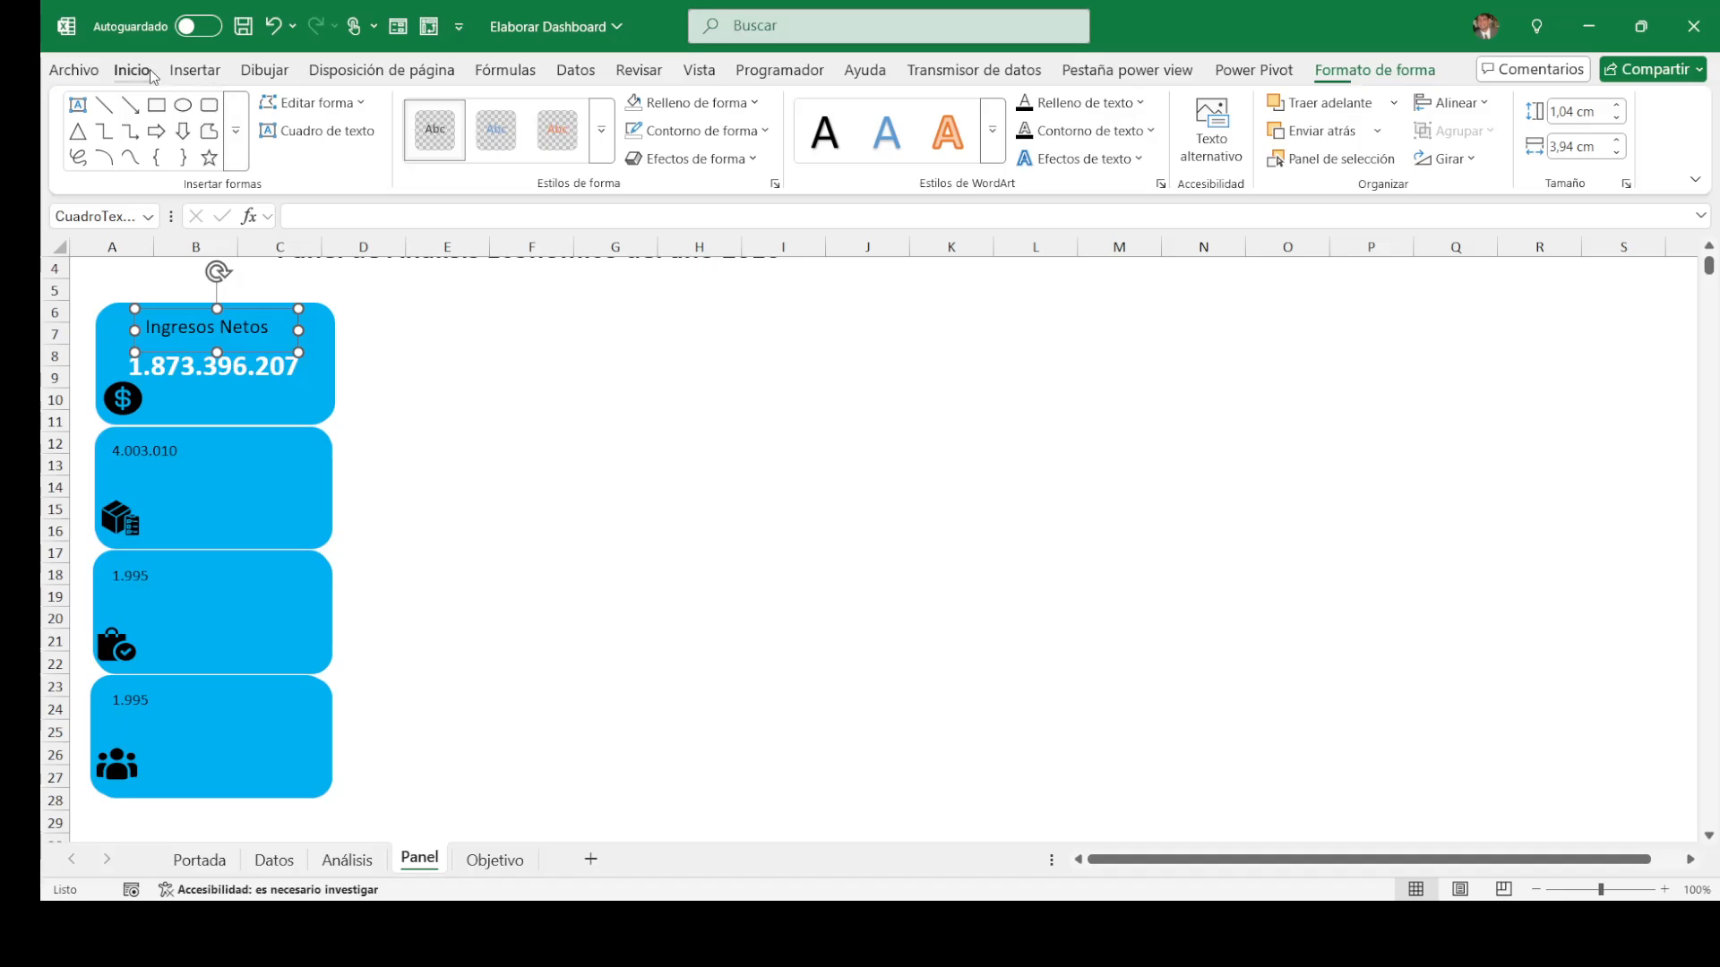
click(395, 150)
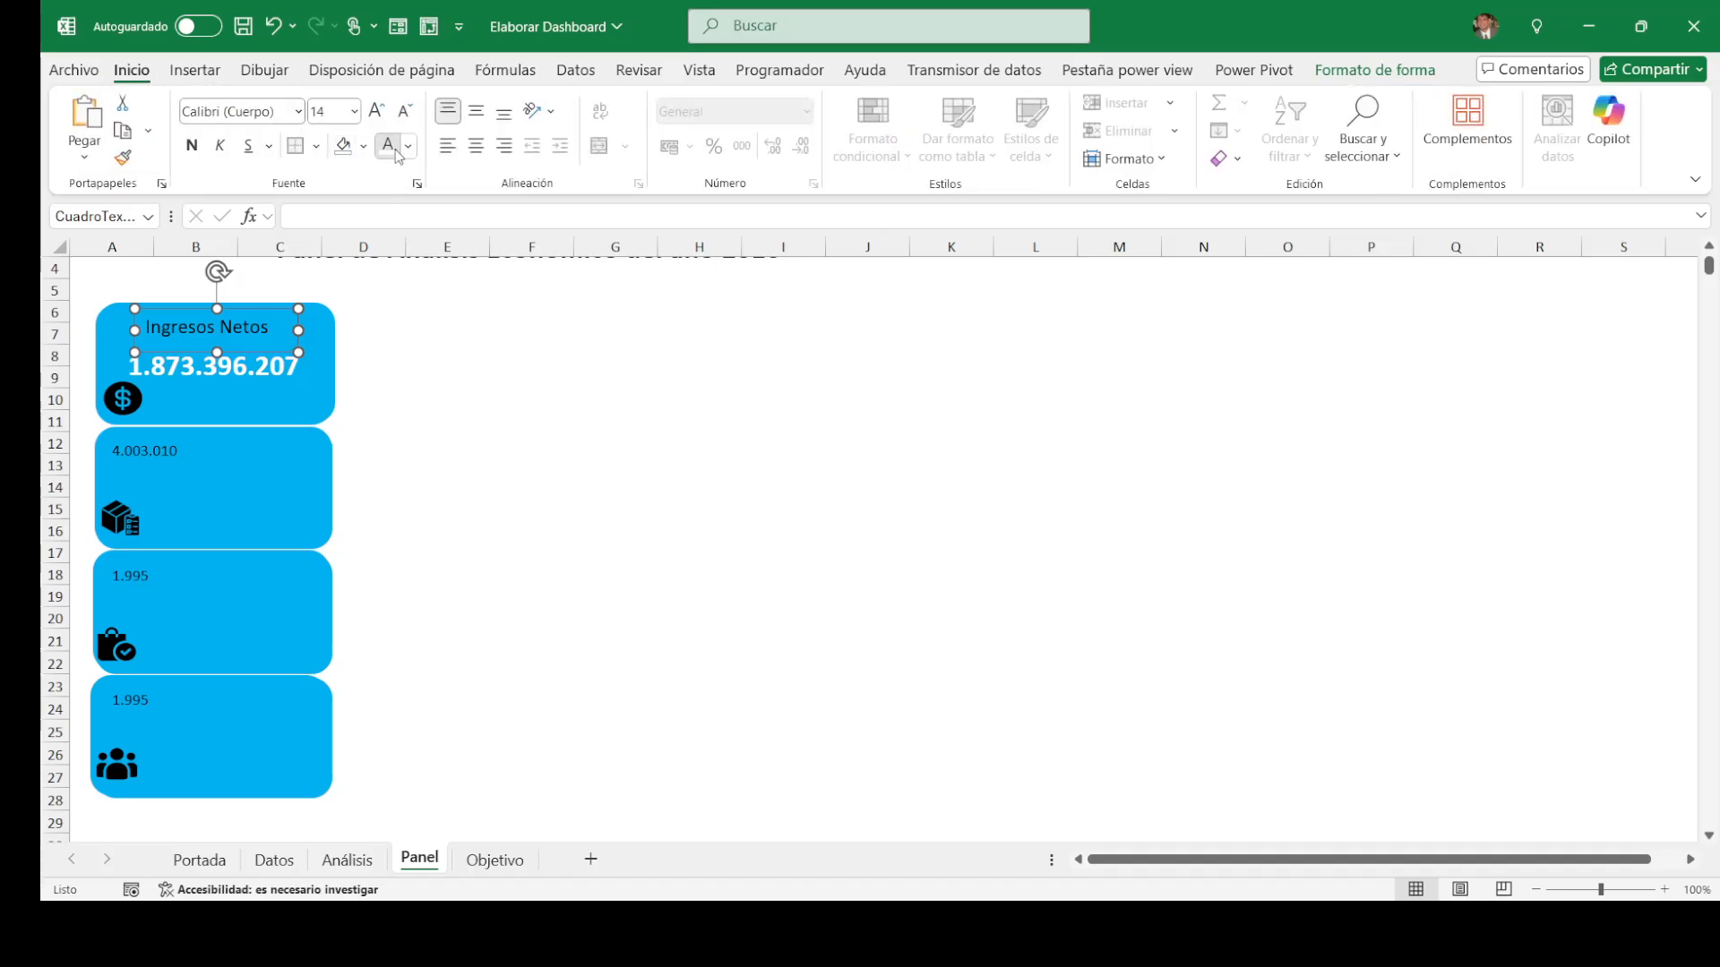
click(443, 326)
click(278, 334)
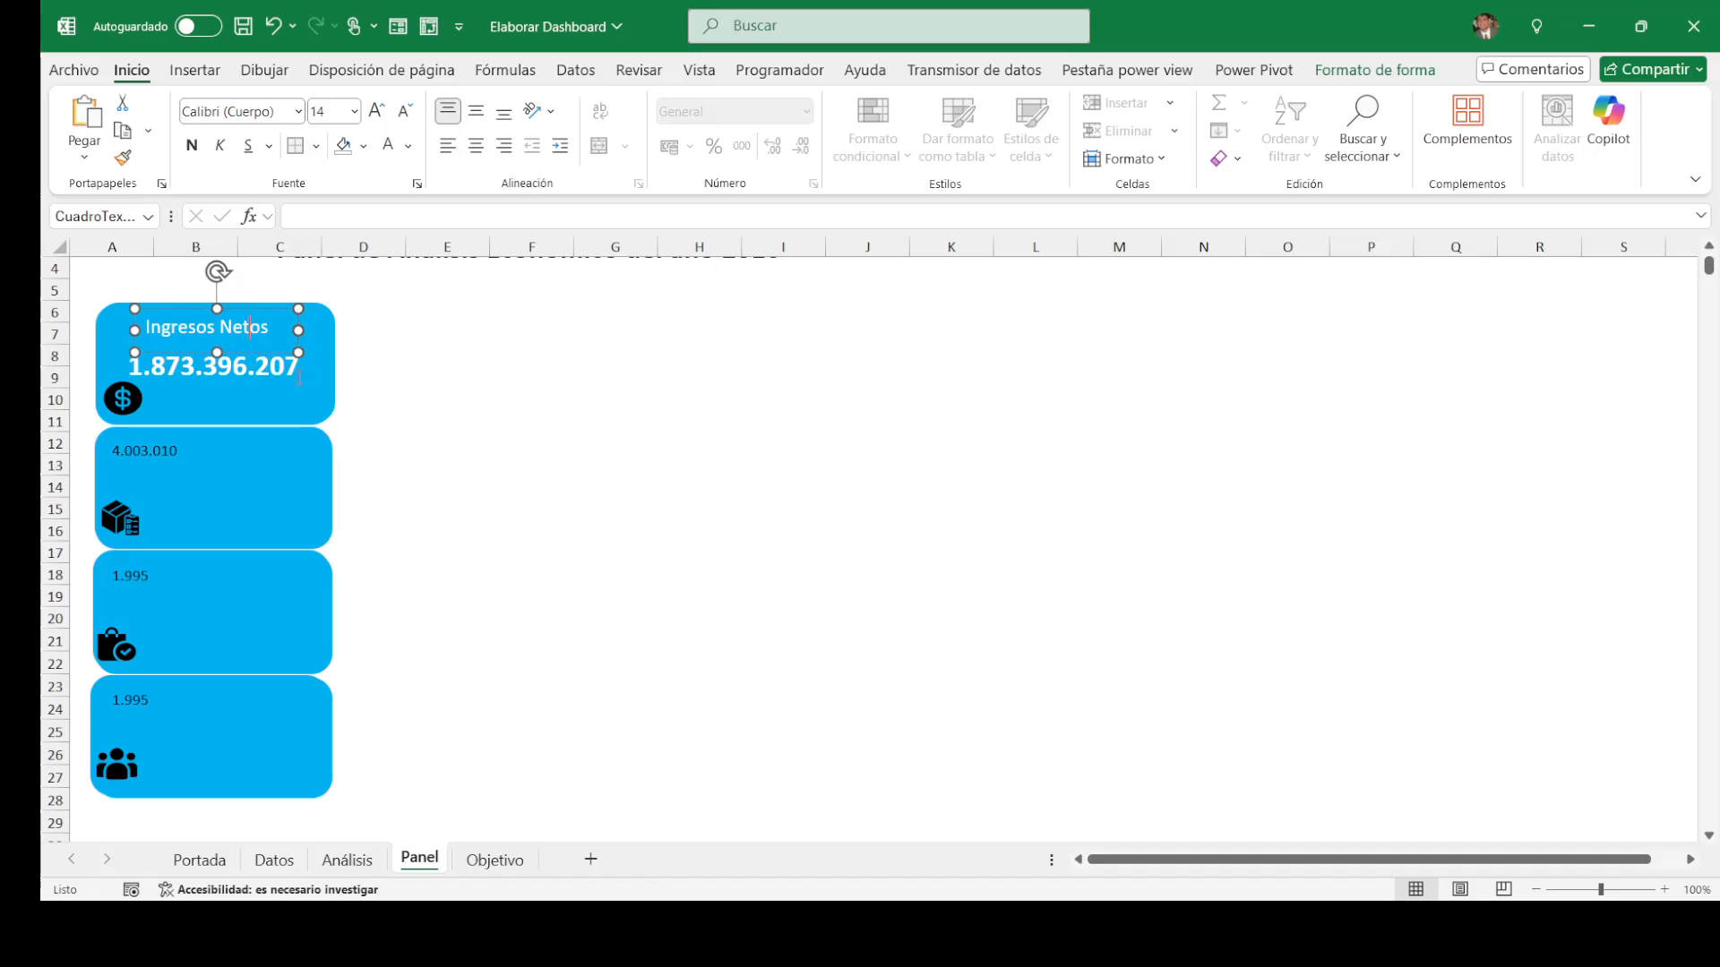
click(415, 352)
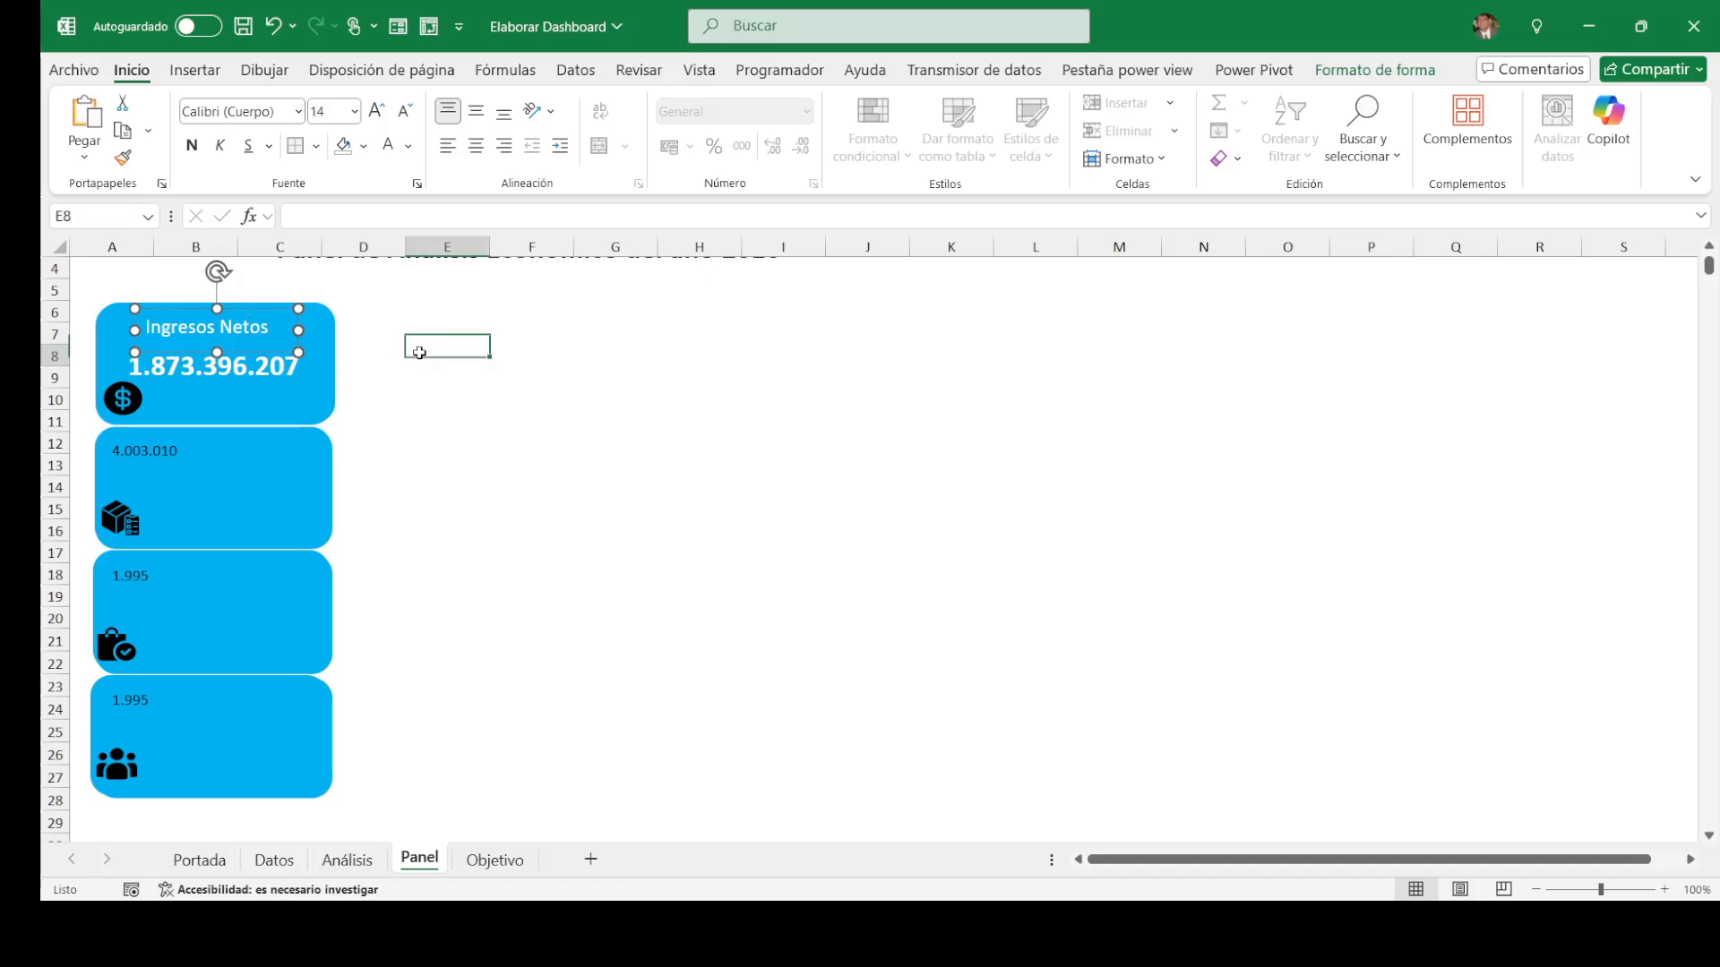
Step: Copy the dollar-icon card's formatting to the box-icon, bag-icon and people-icon cards
click(228, 368)
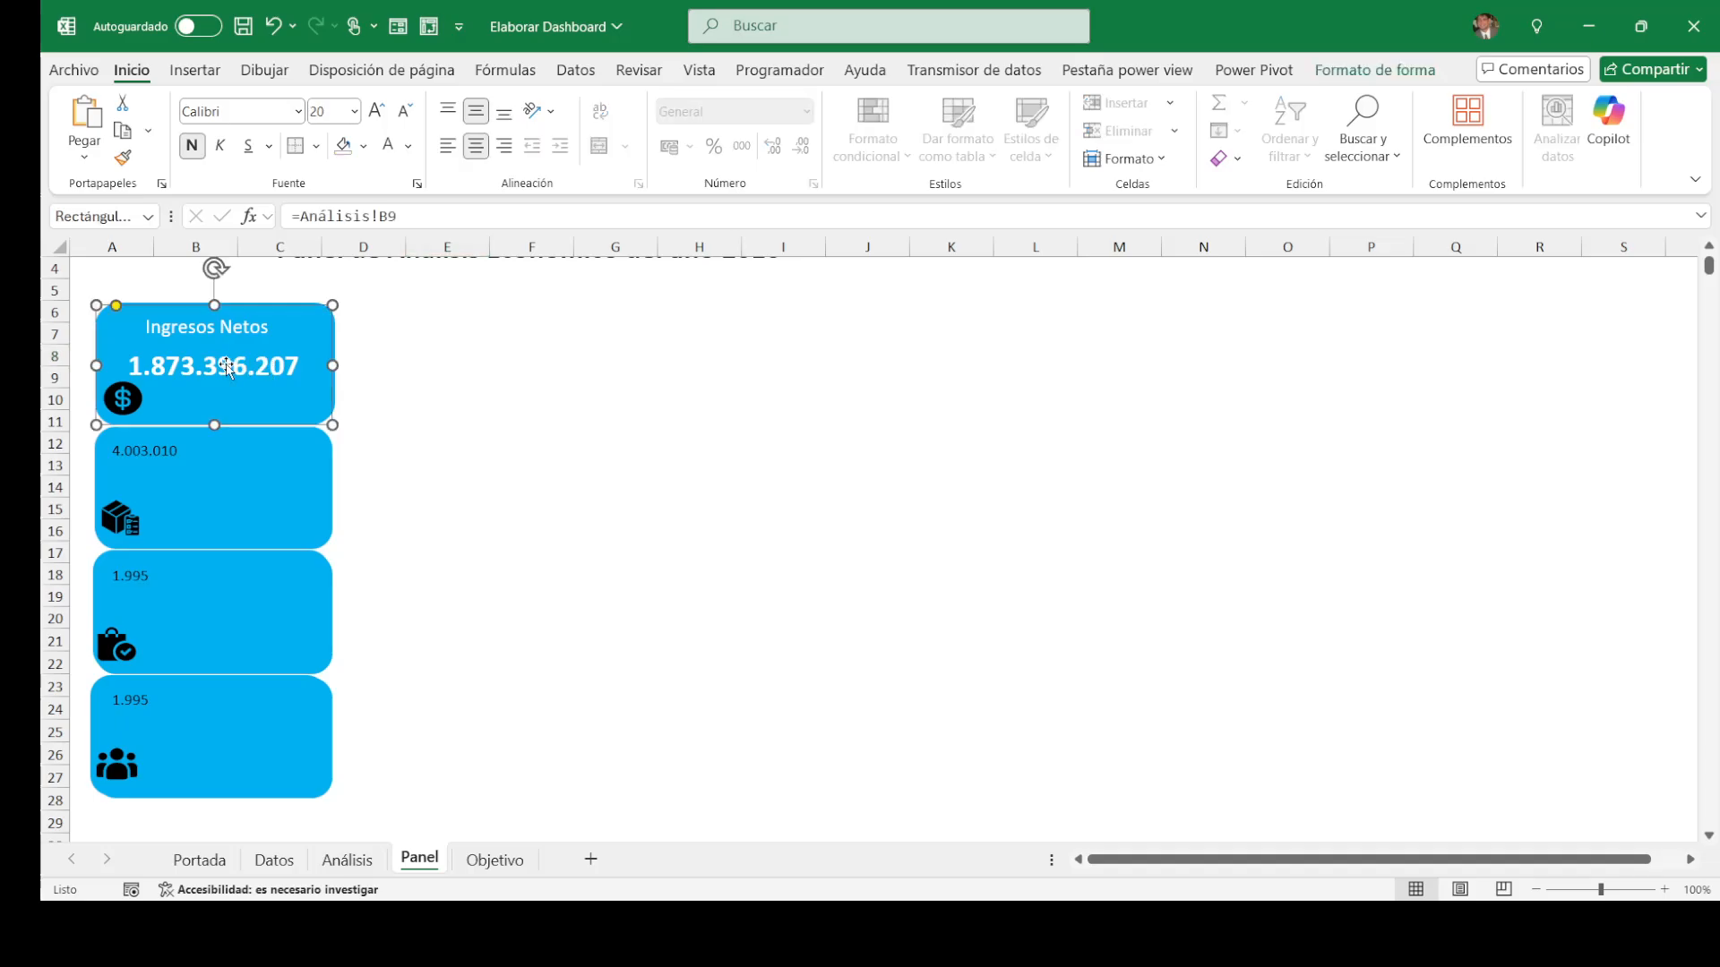
click(123, 159)
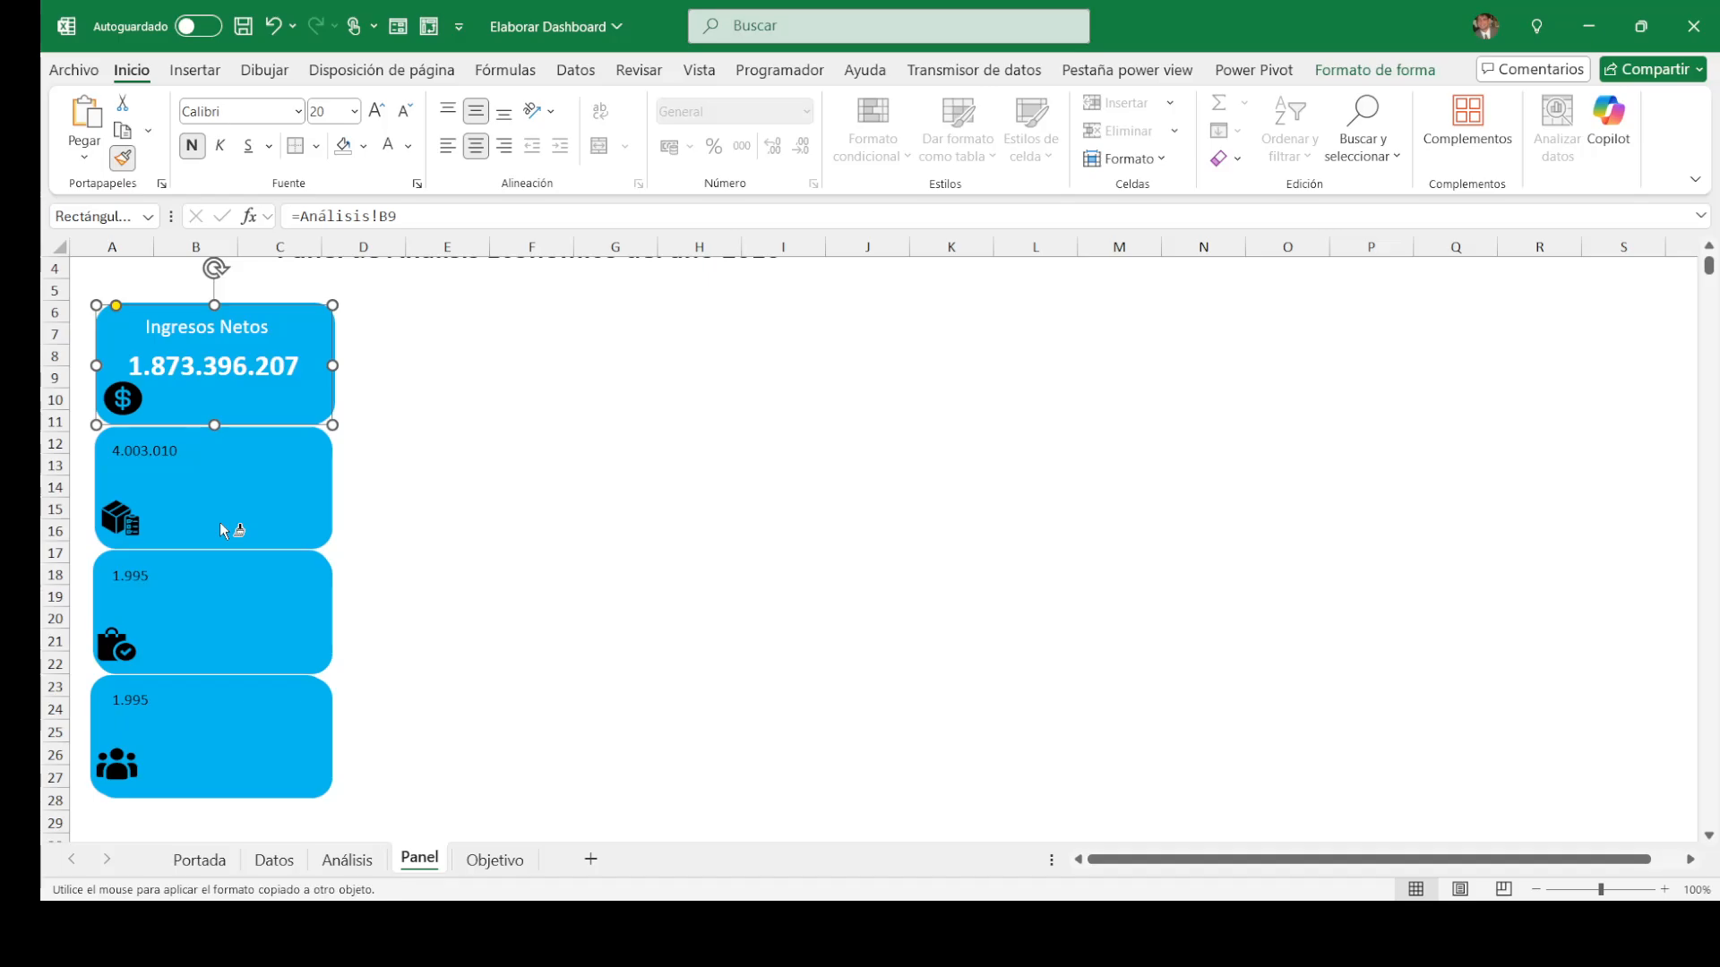
click(220, 525)
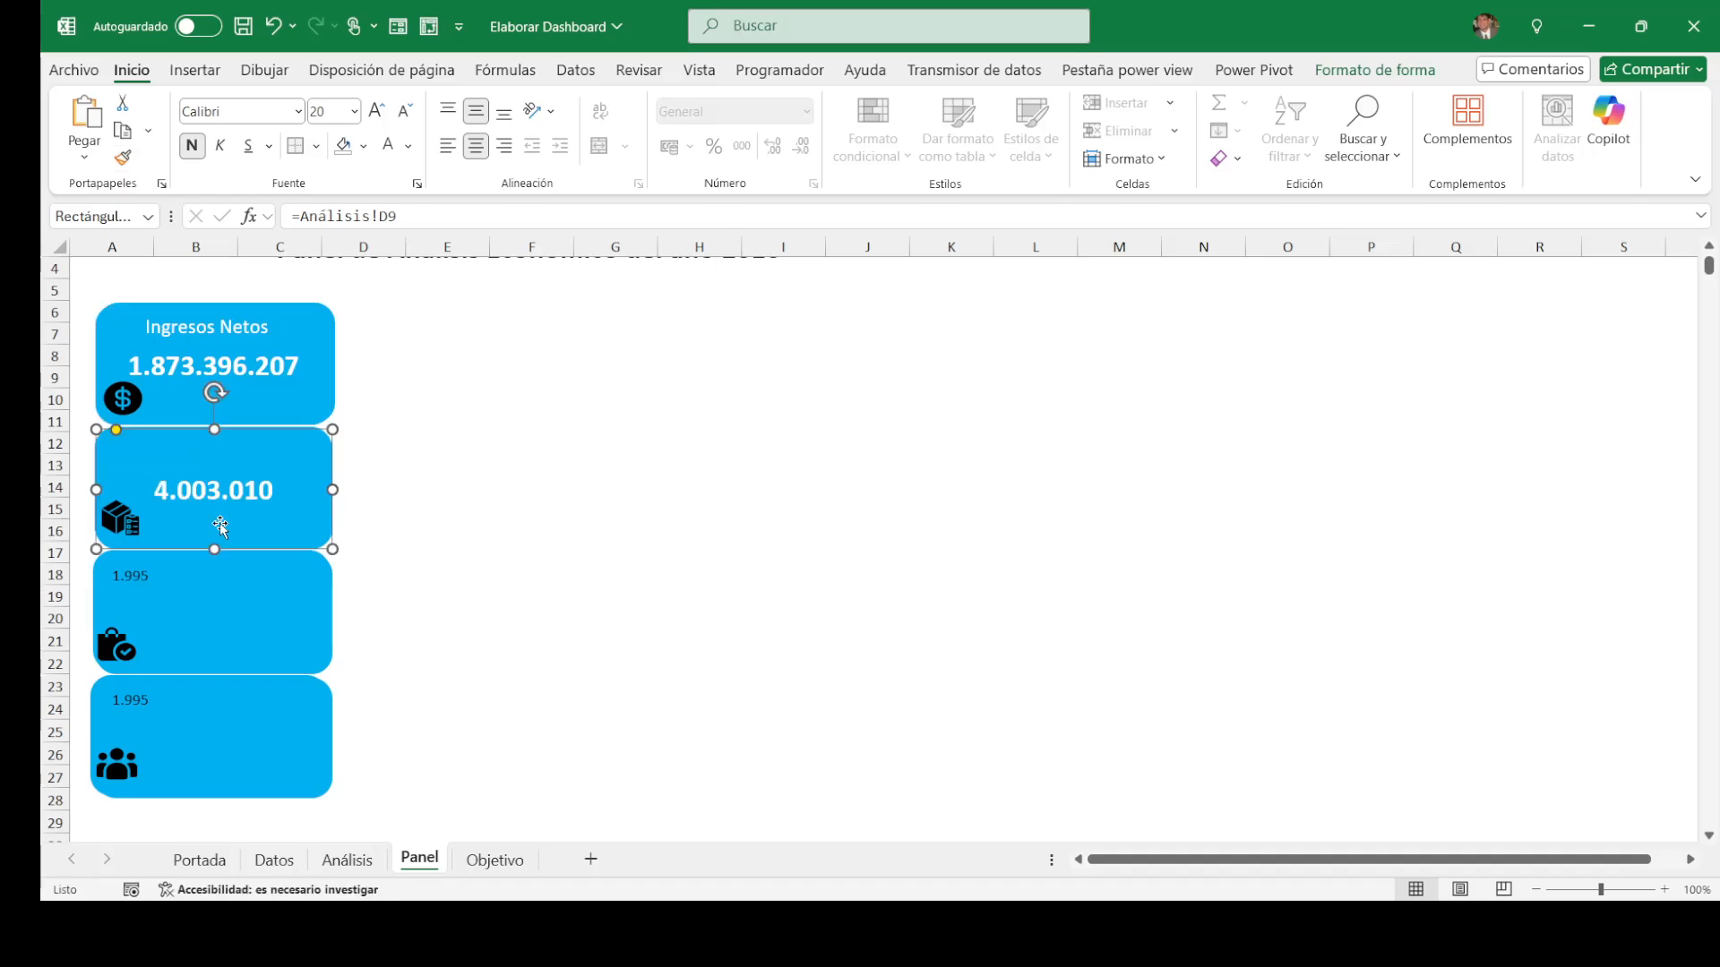
click(125, 159)
click(205, 598)
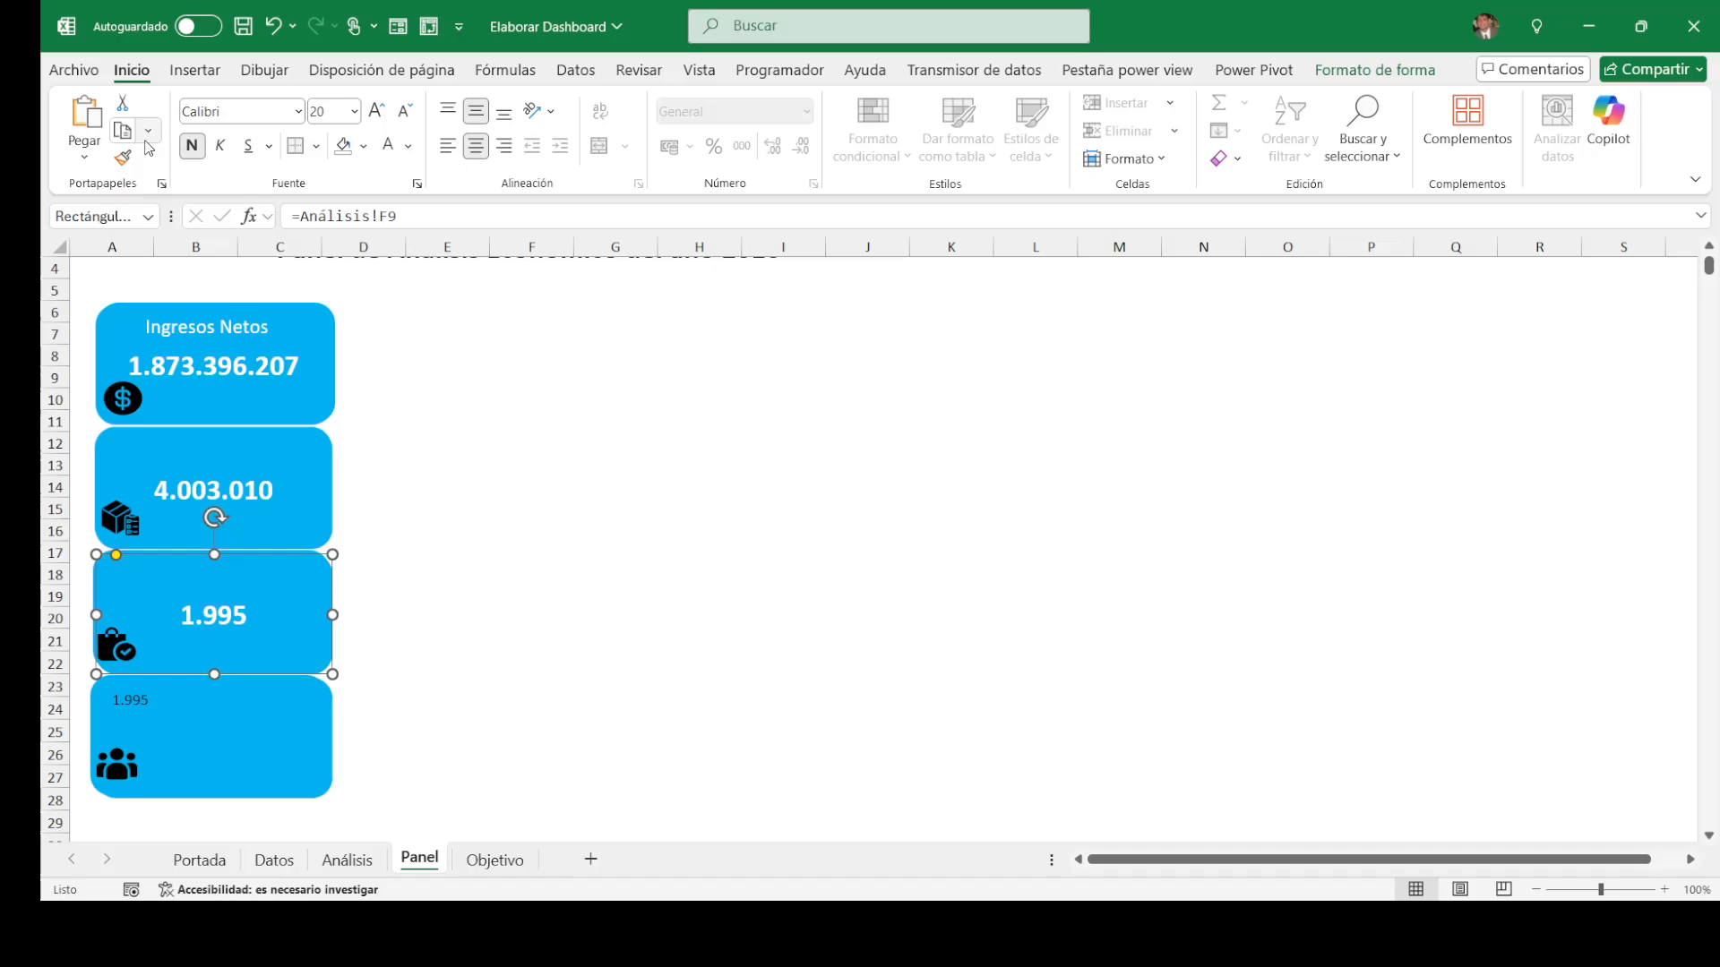
click(123, 159)
click(226, 766)
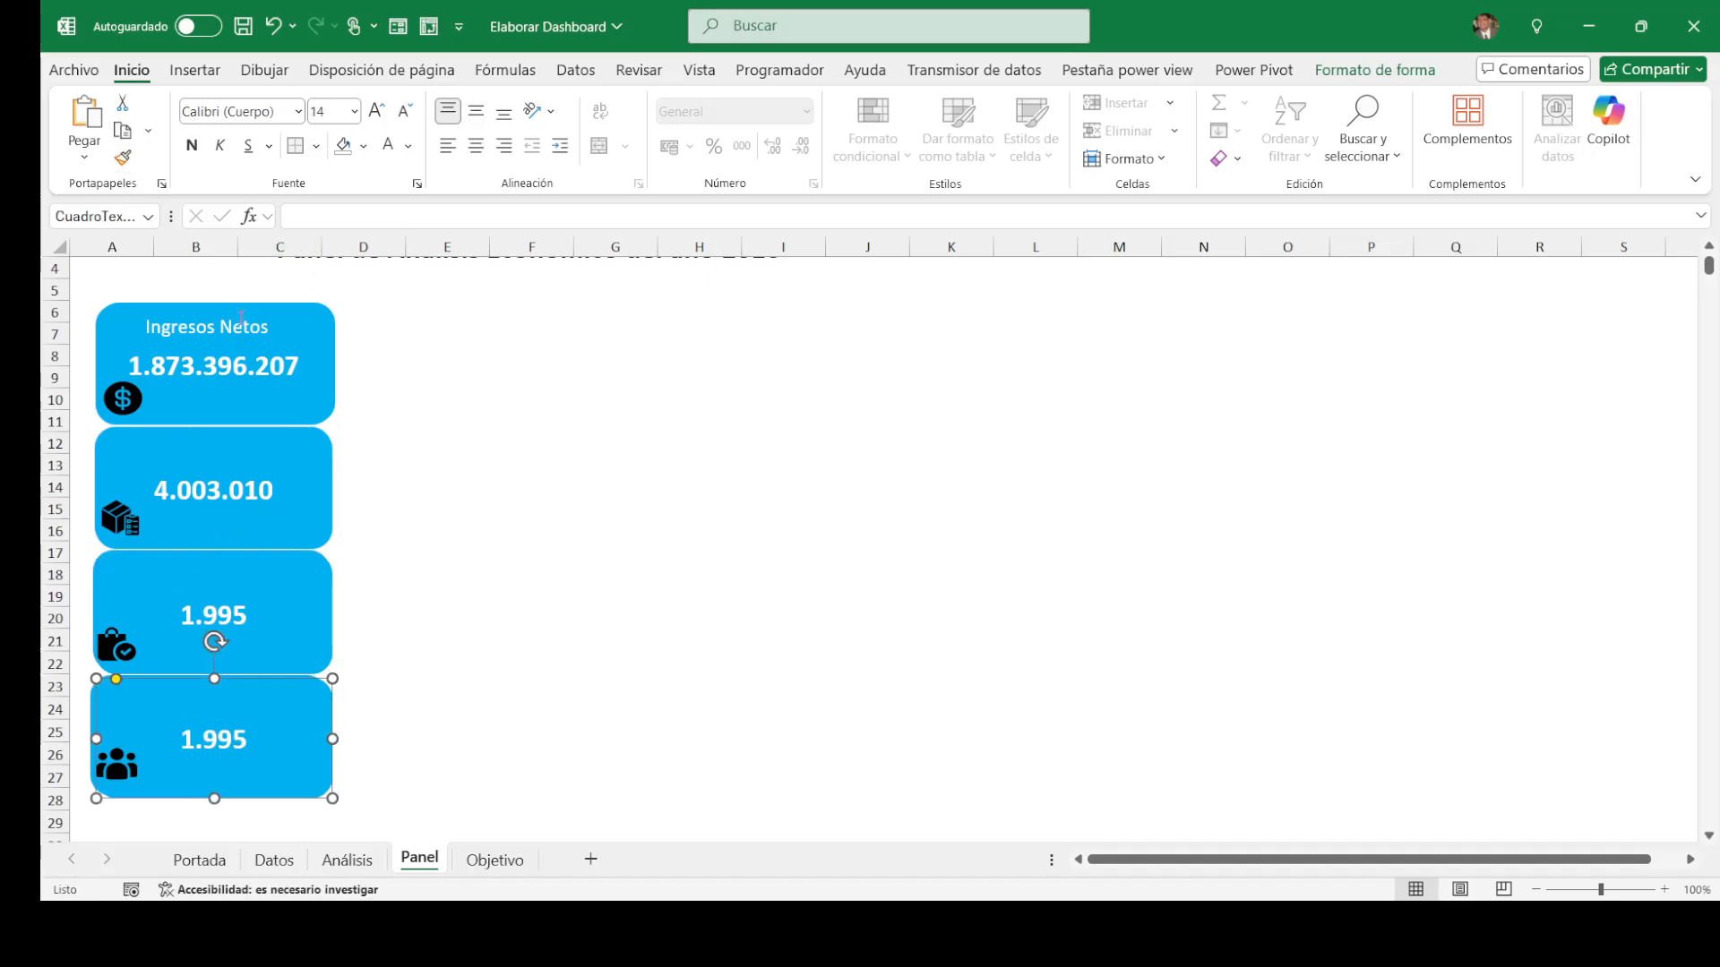
Step: Duplicate the "Ingresos Netos" title and place the copy above the value on the box-icon card
click(240, 318)
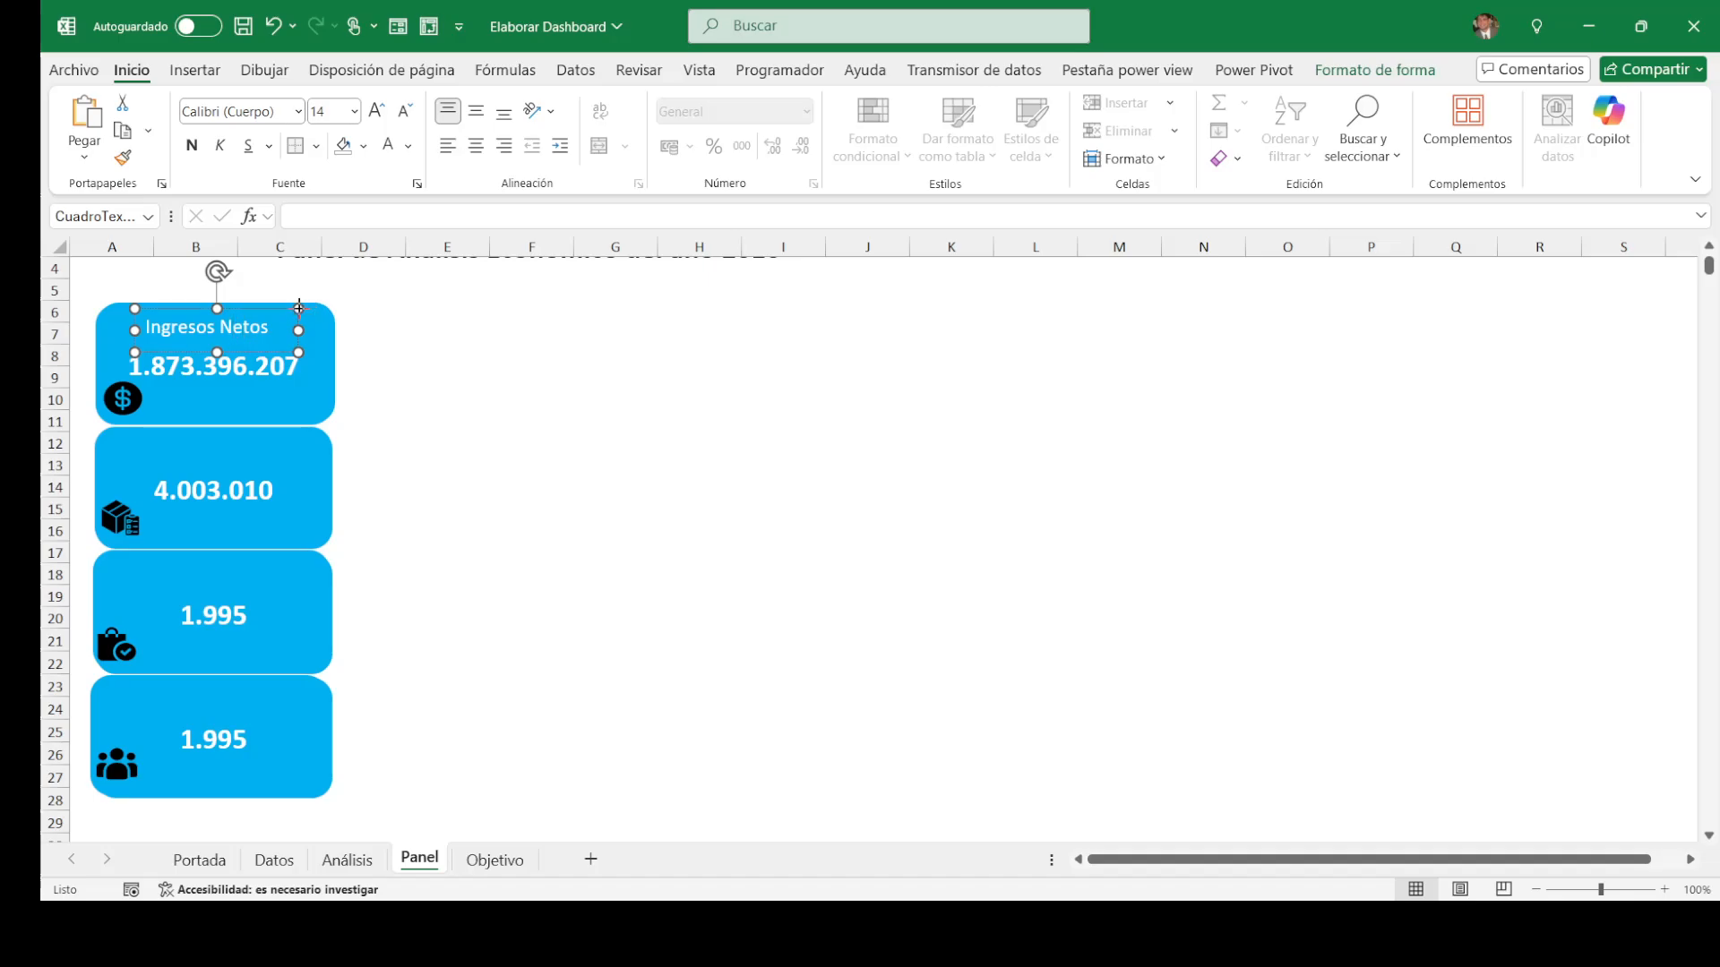
key(ctrl+d)
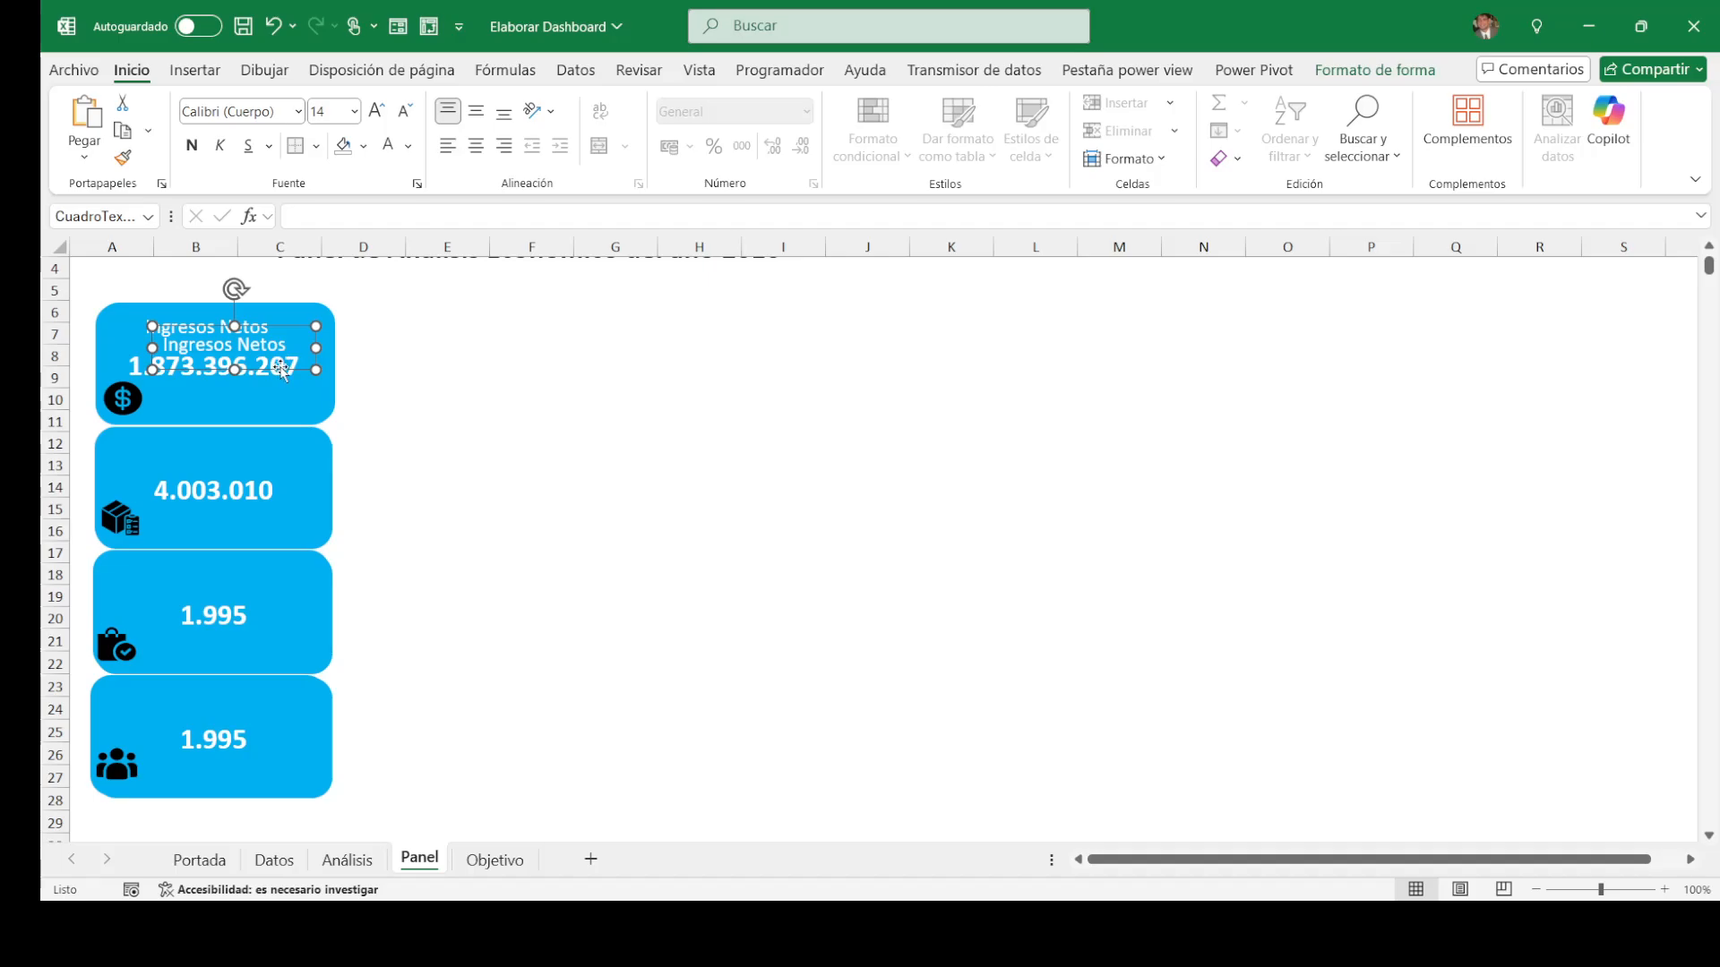
drag(280, 367, 272, 473)
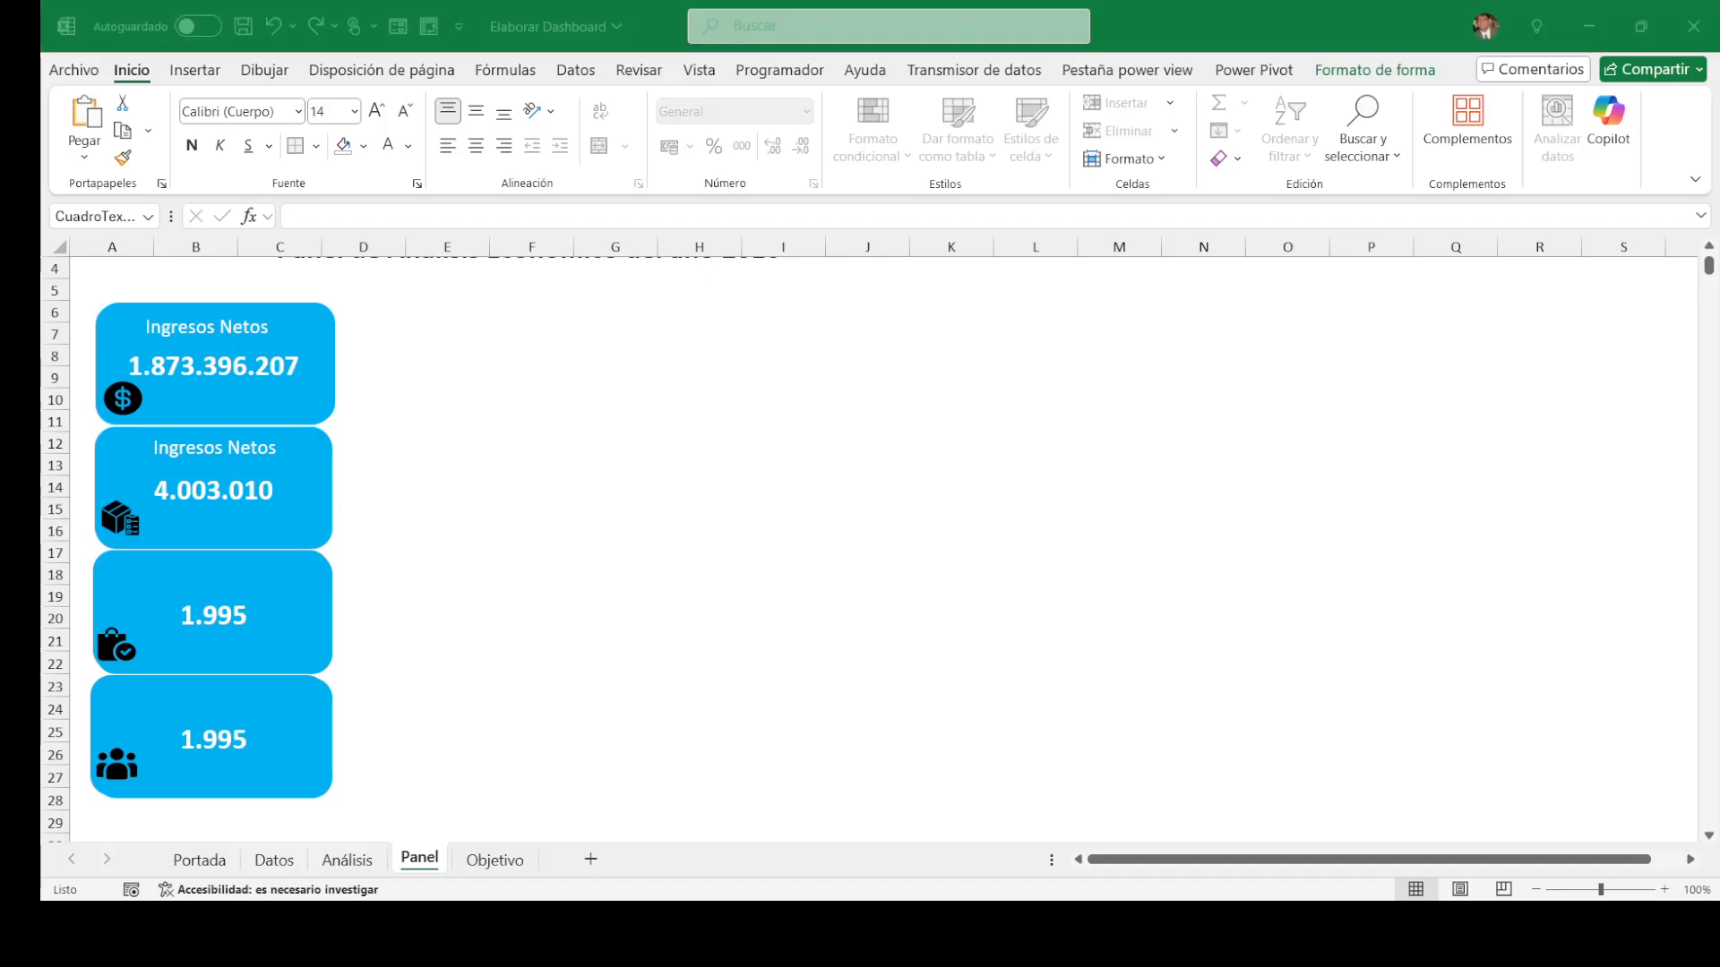
click(272, 472)
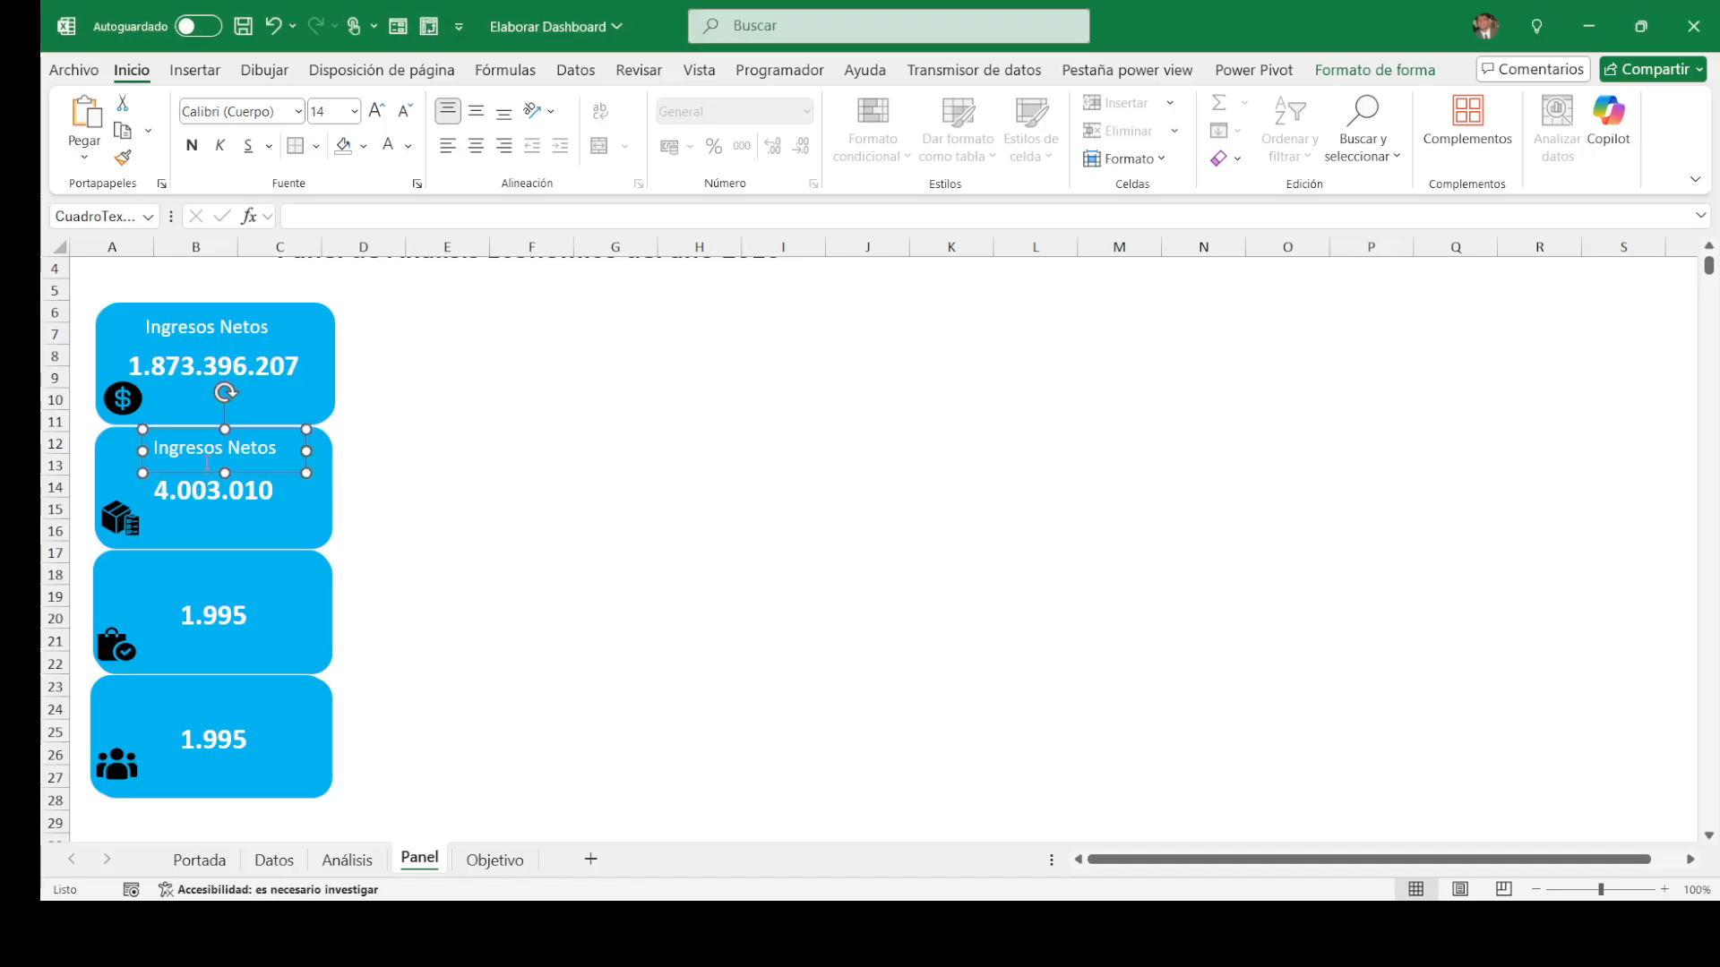
Step: Change the box-icon card's title to "Cantidad Vendida" and widen its text box so the words fit on one line
triple_click(274, 445)
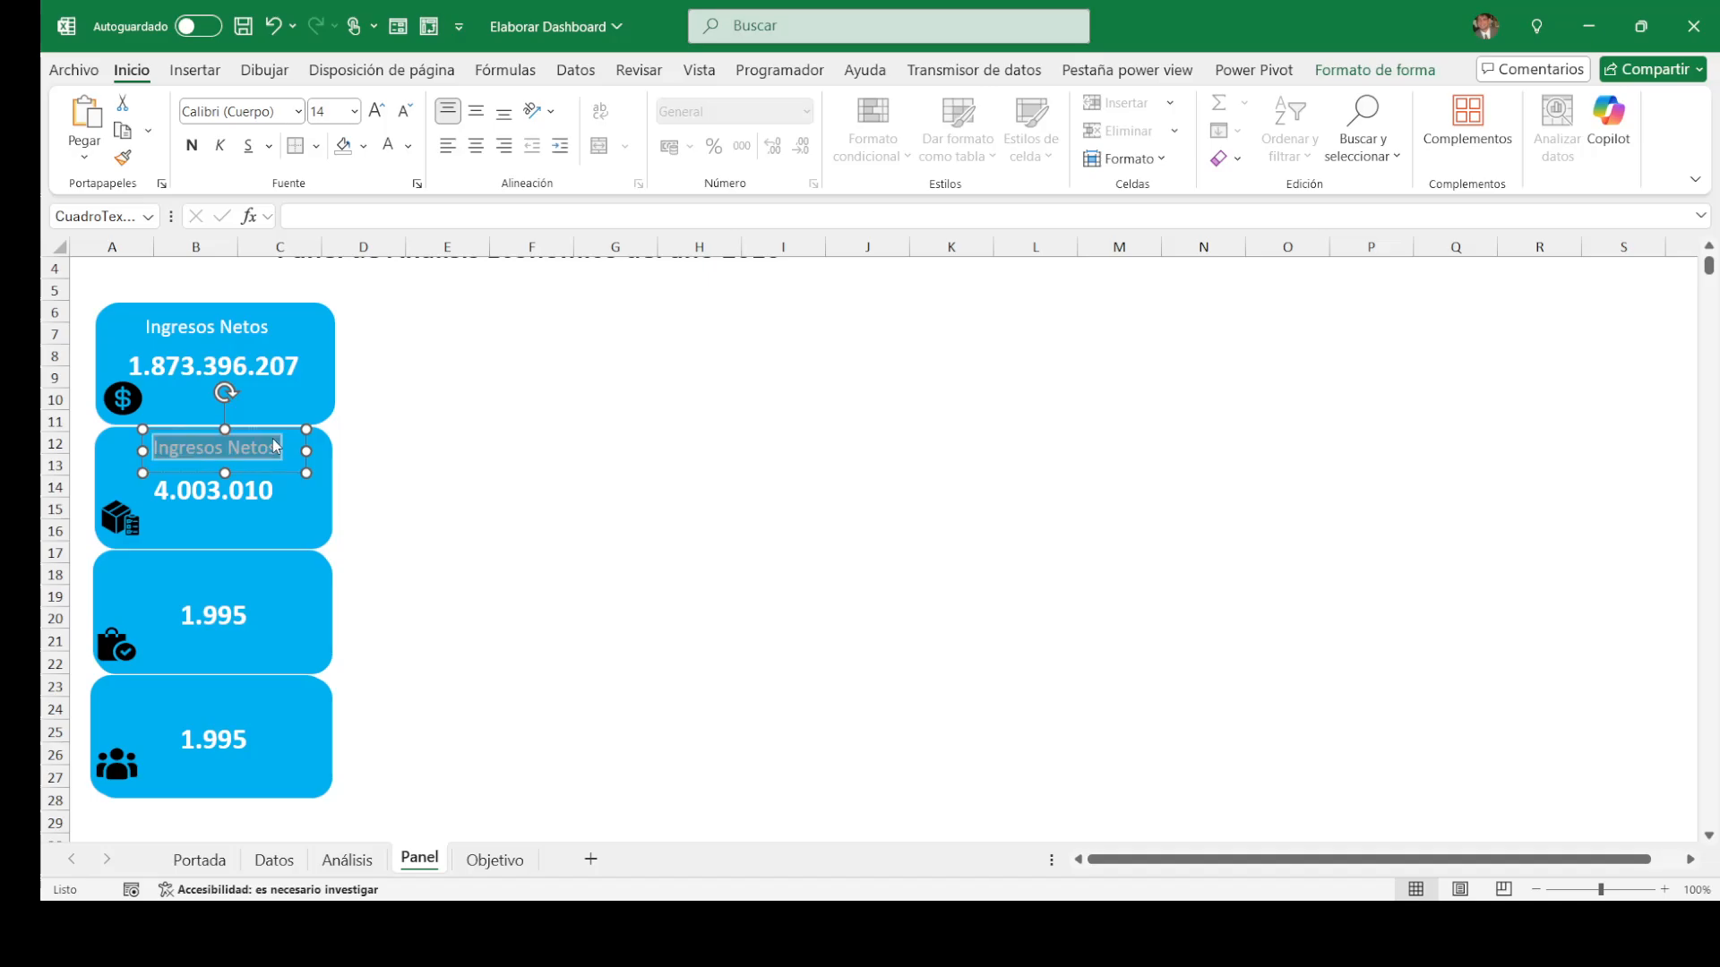
text(C)
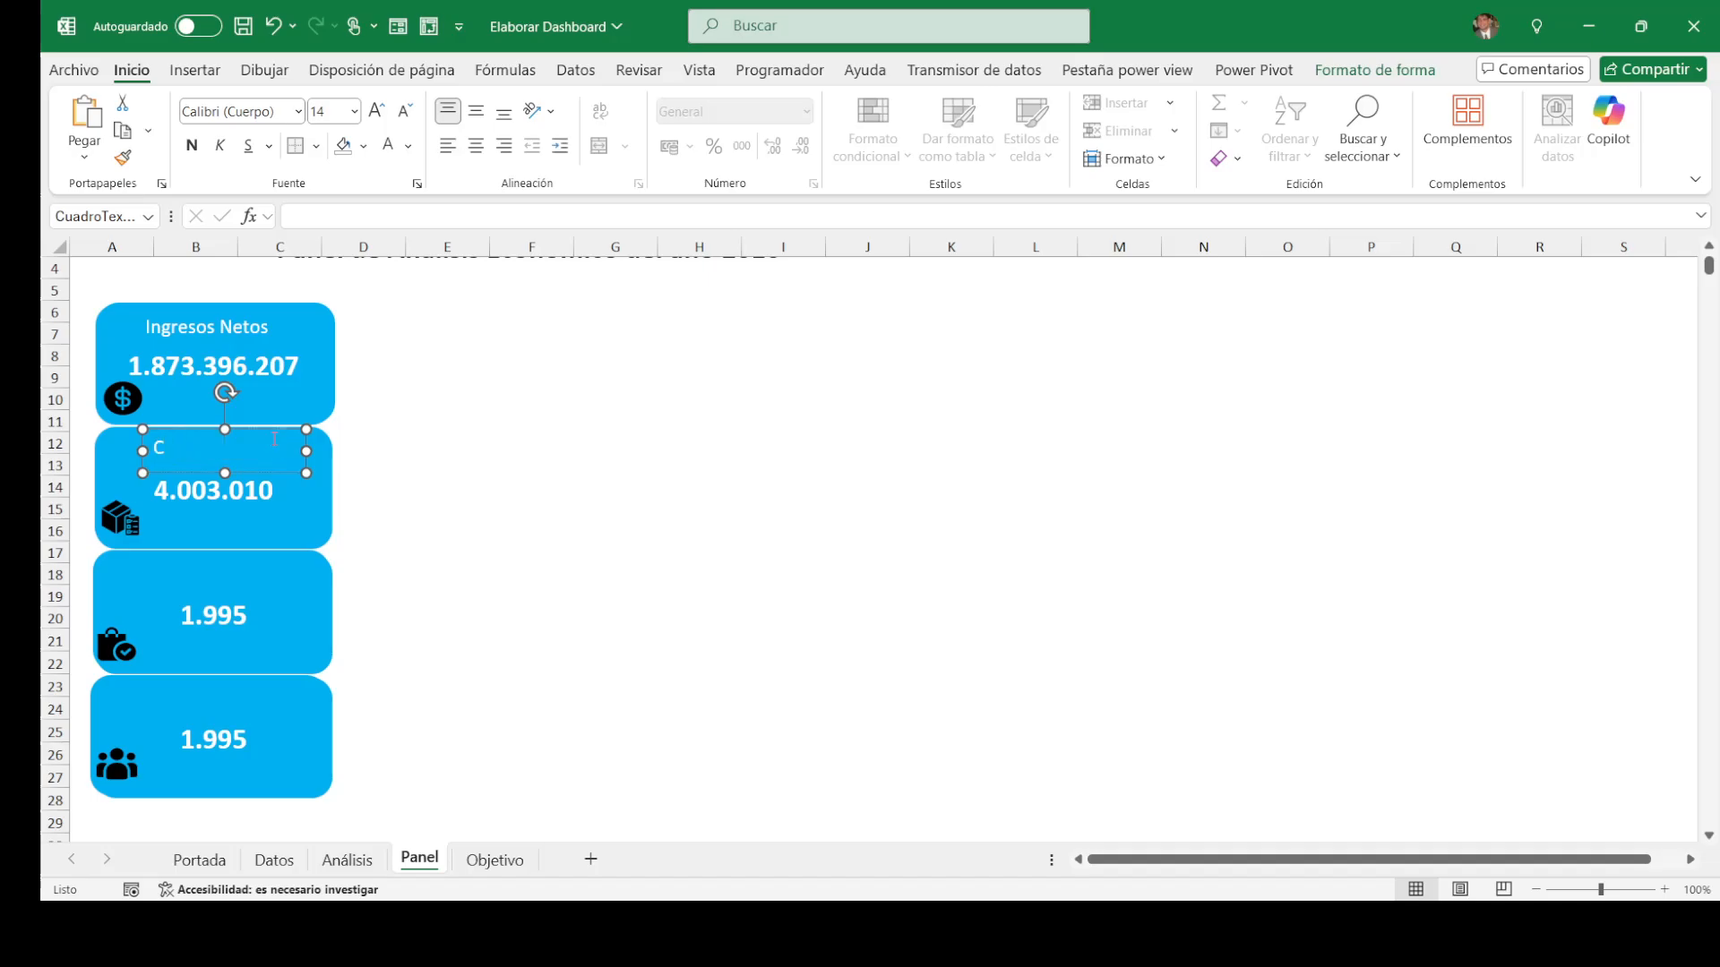
text(Aantidad Vendida)
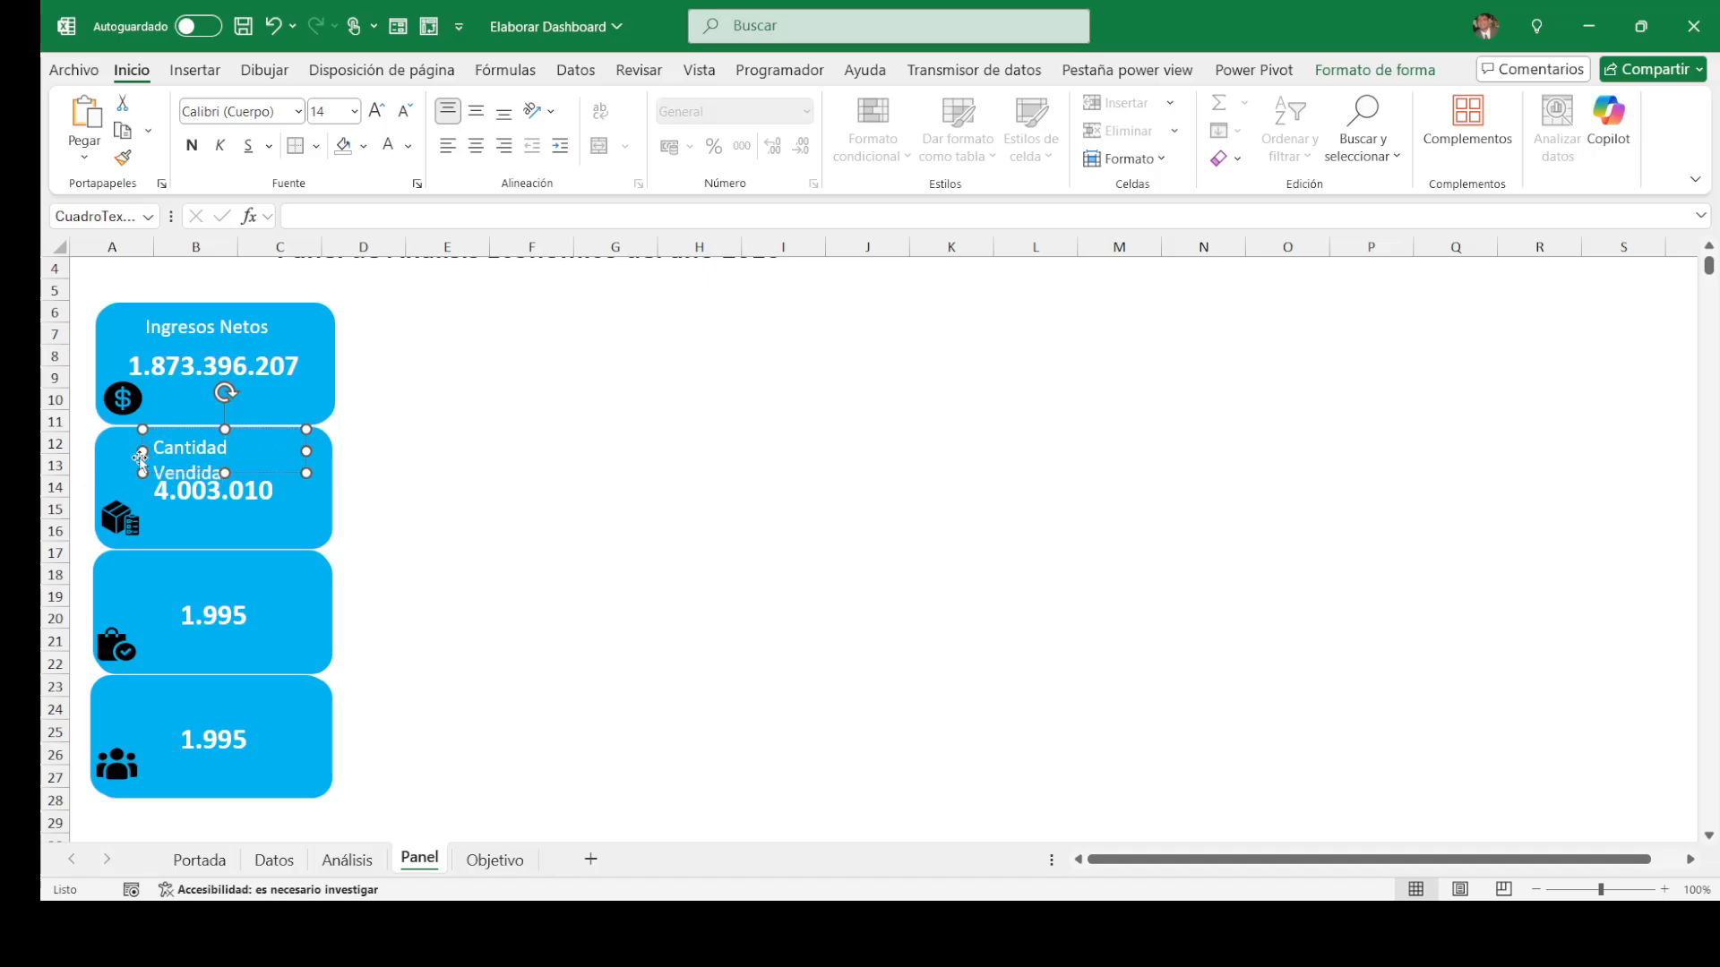
drag(143, 451, 123, 450)
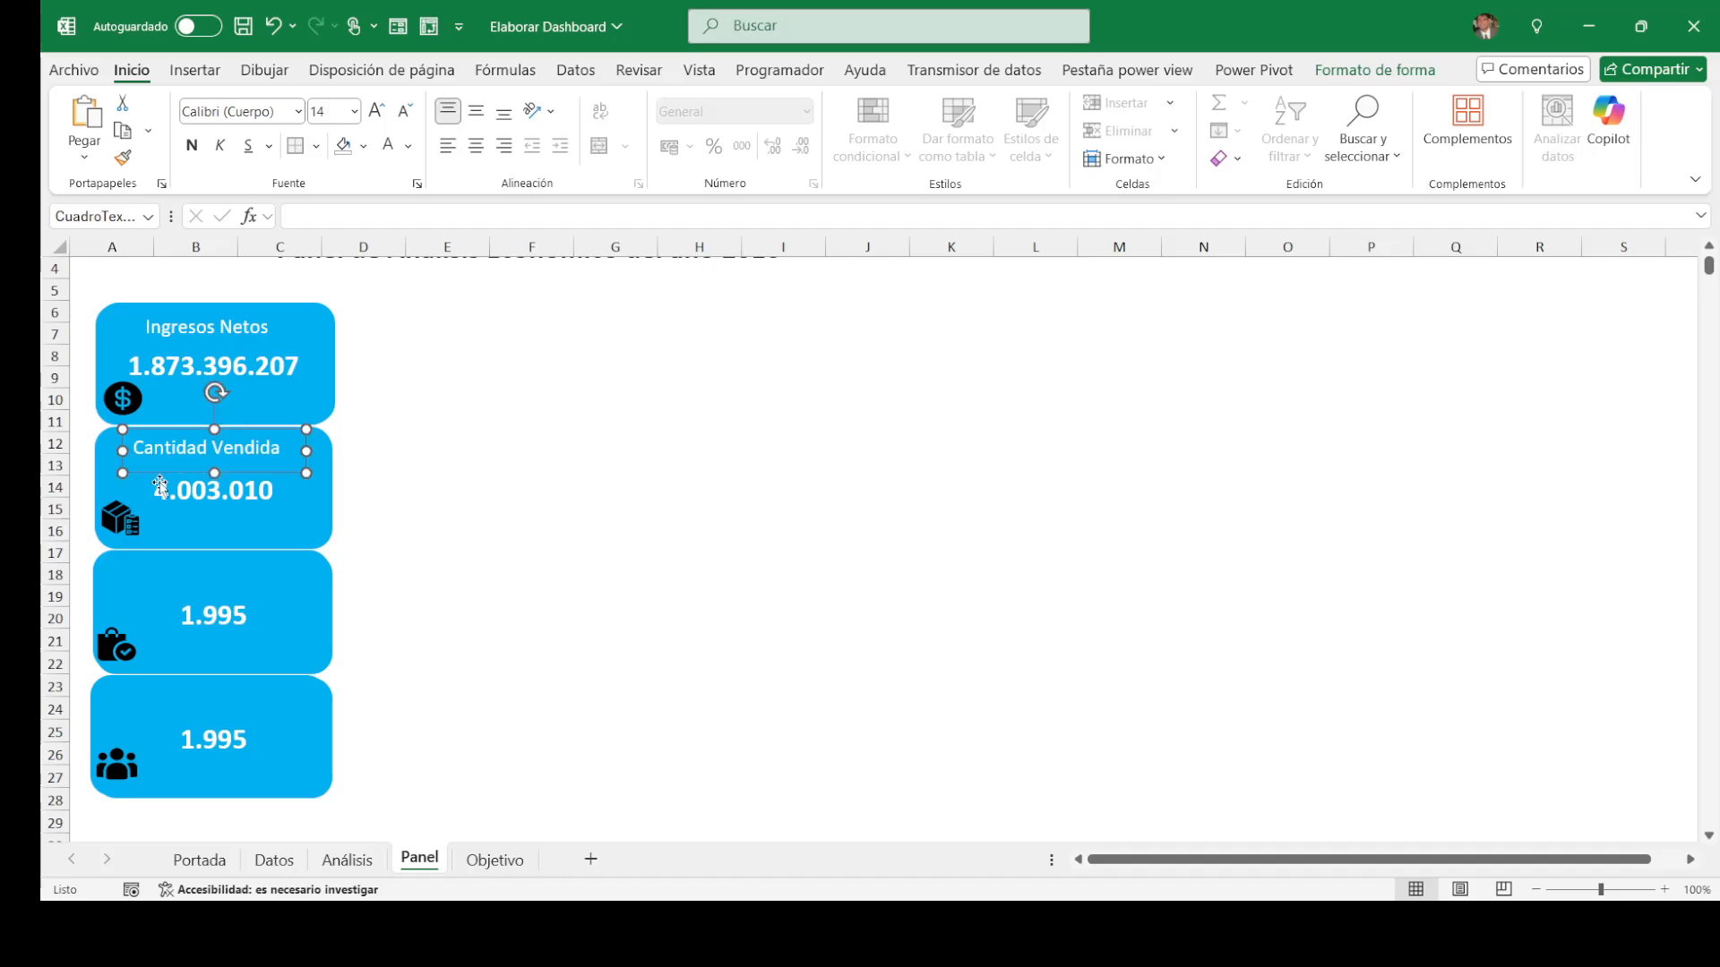
Step: Paste another copy of the "Ingresos Netos" title onto the bag-icon card and nudge it to the middle above the value
click(301, 567)
key(ctrl+v)
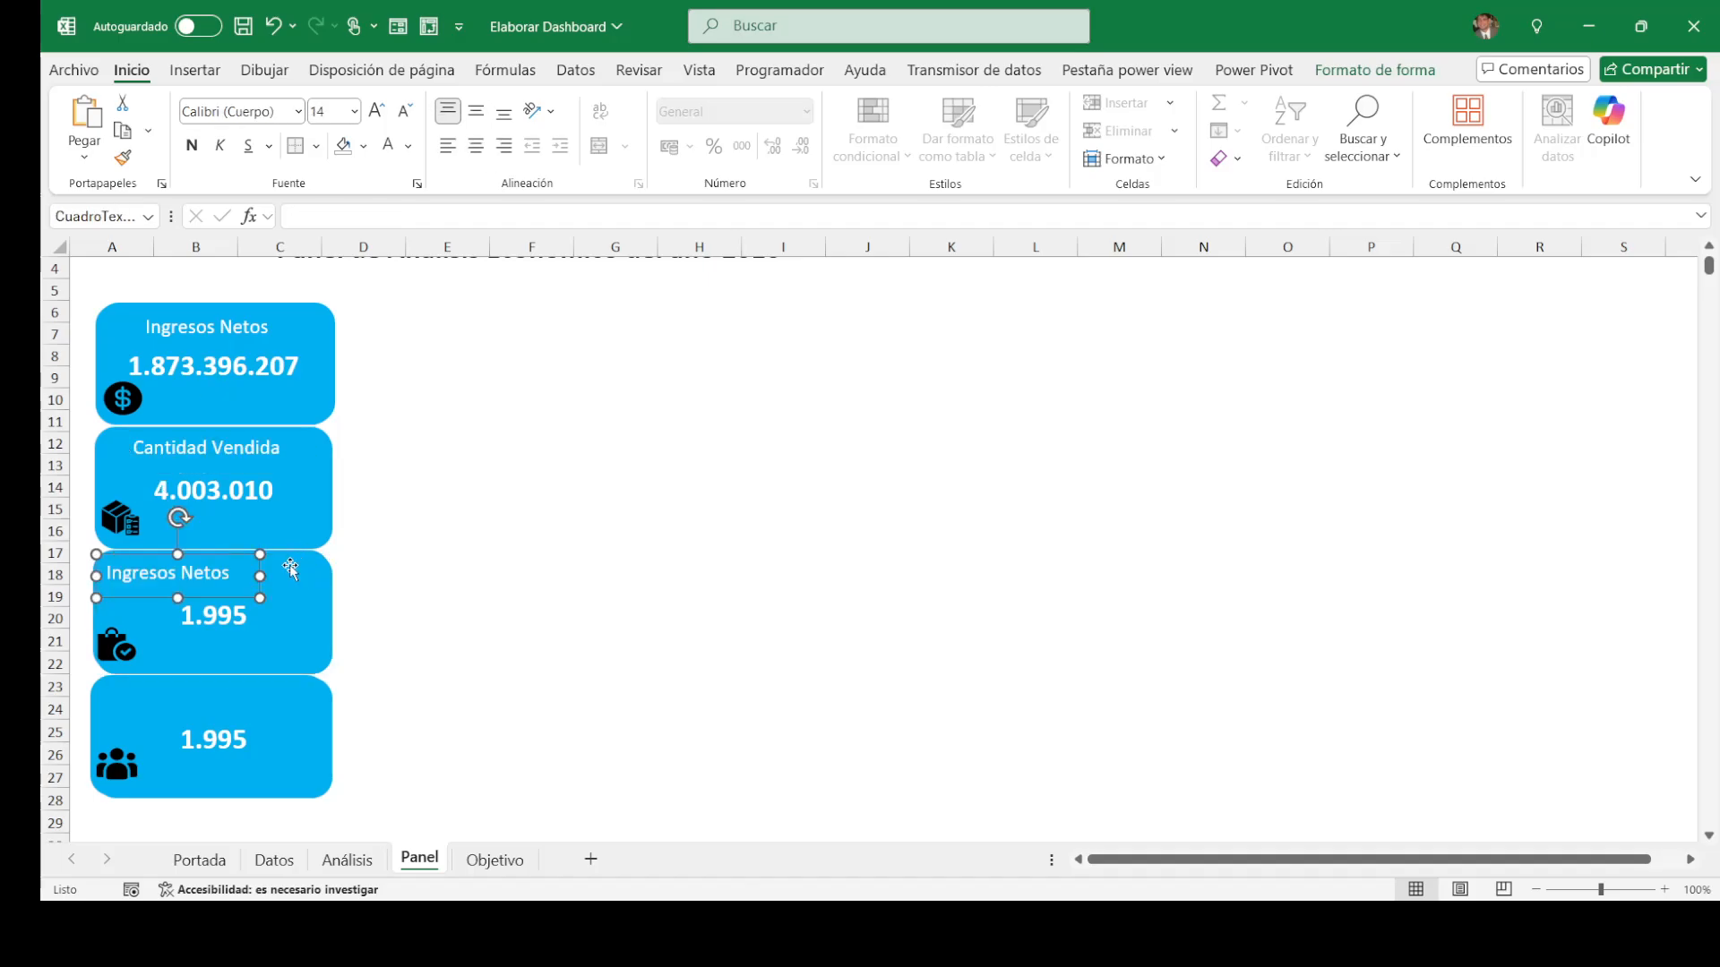
key(Right)
key(Right)
key(Right)
key(Right)
key(Right)
key(Right)
key(Right)
key(Right)
key(Right)
key(Right)
key(Right)
key(Right)
key(Right)
key(Right)
key(Right)
key(Right)
key(Right)
key(Right)
key(Right)
key(Right)
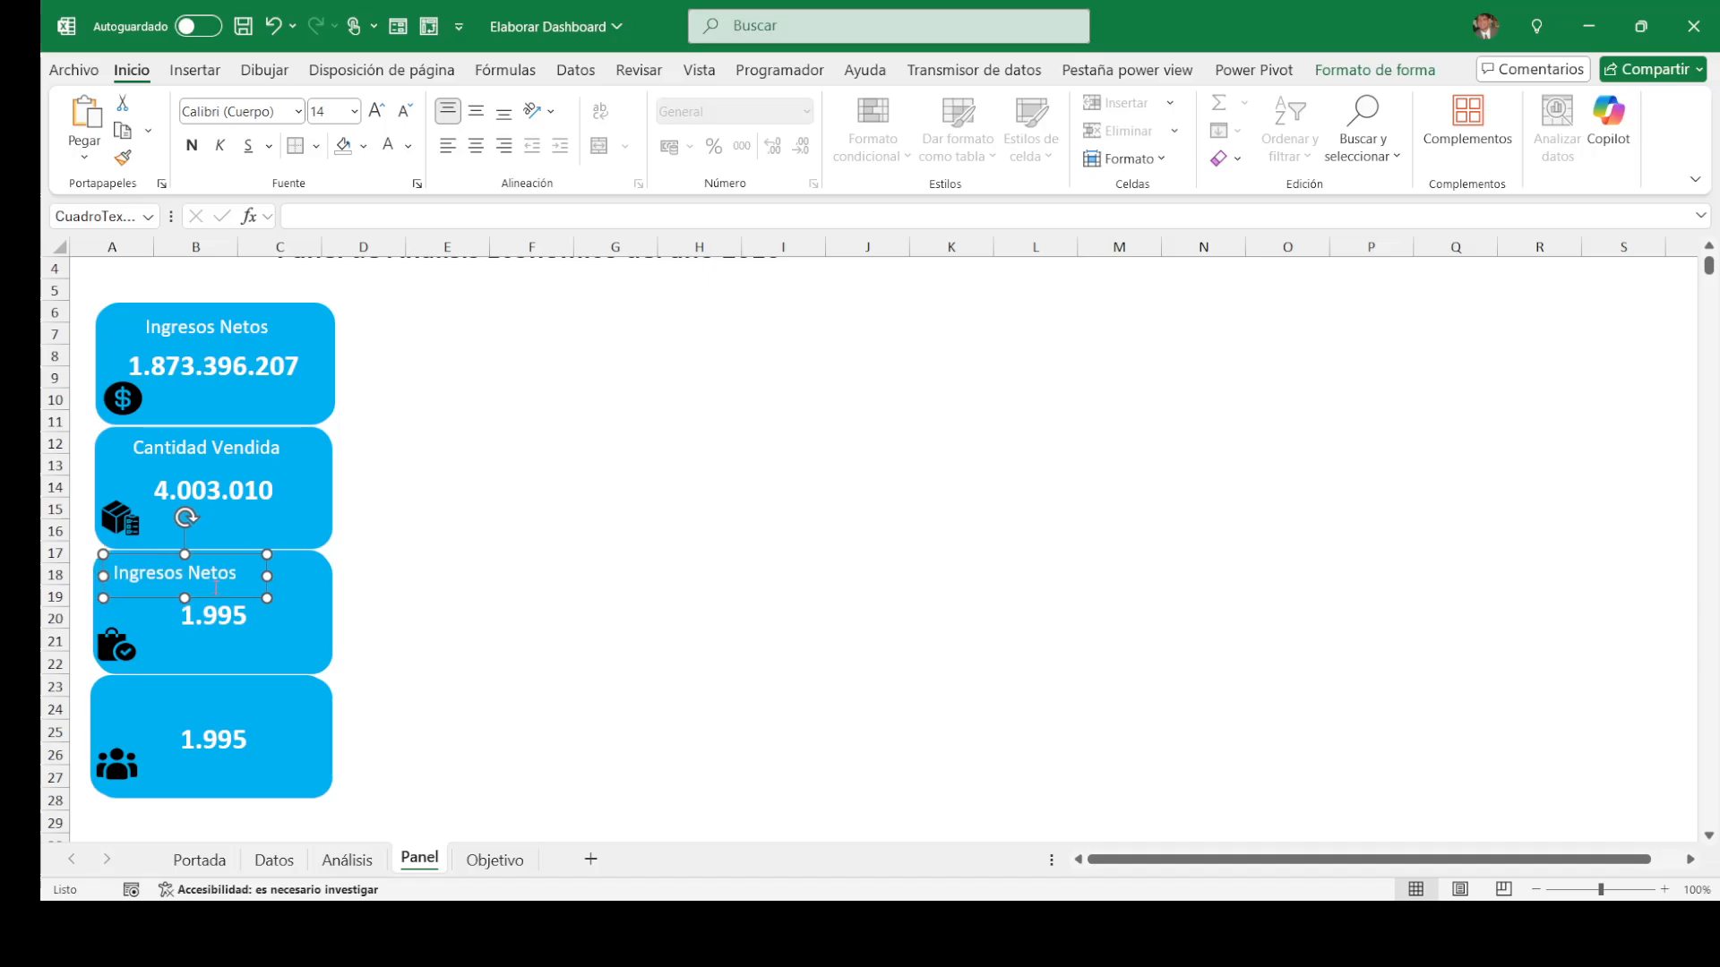
key(Left)
key(Left)
key(Left)
key(Left)
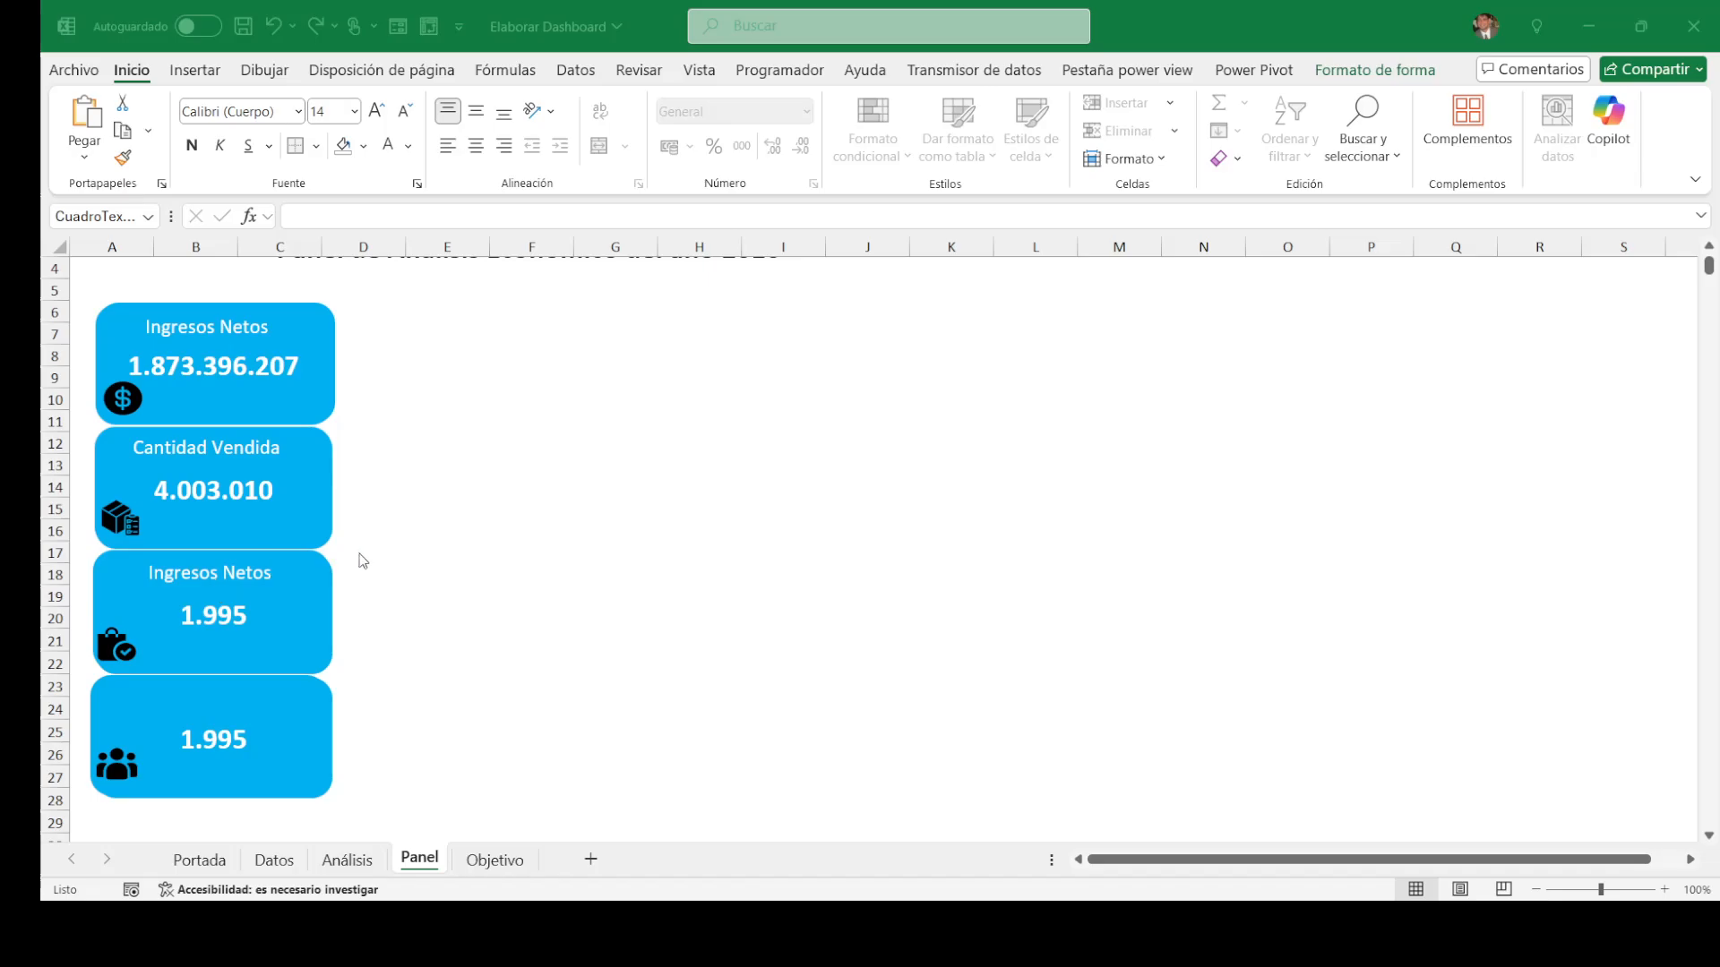
Step: Change the bag-icon card's title text to "N° Pedidos"
triple_click(252, 580)
click(252, 574)
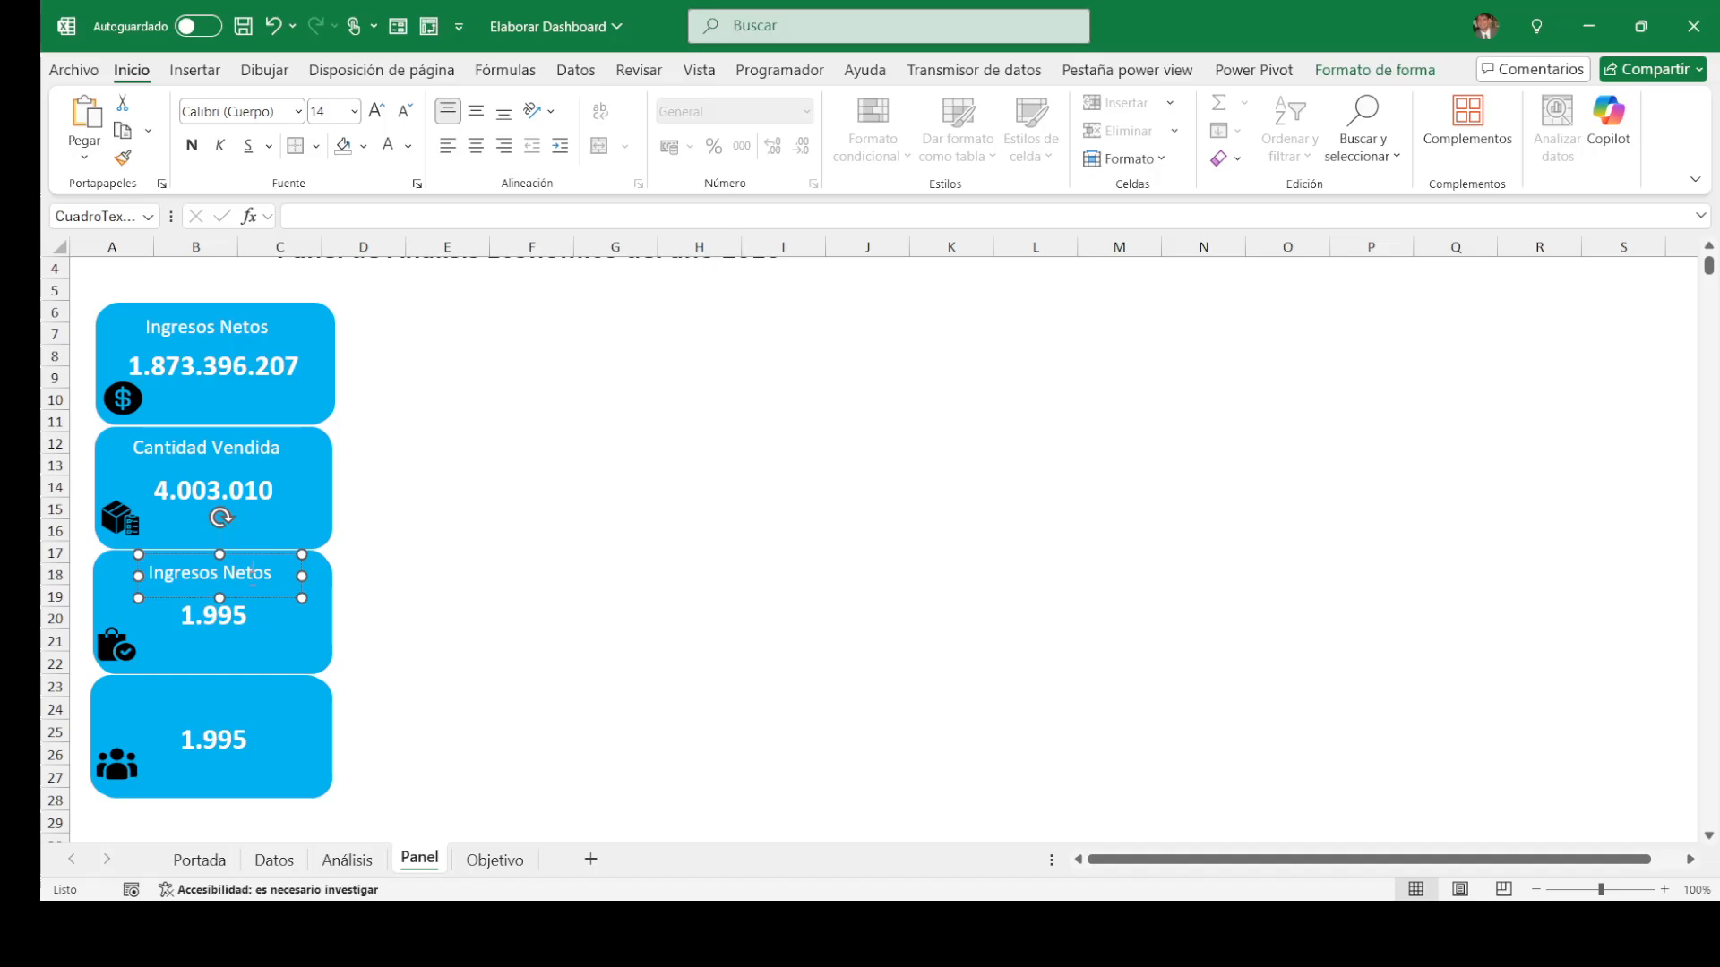
triple_click(253, 574)
text(N)
text(úmero d)
key(BackSpace)
key(BackSpace)
key(BackSpace)
text(° PEDI)
key(BackSpace)
key(BackSpace)
key(BackSpace)
text(edid)
Step: Paste a copy of the "Ingresos Netos" title onto the people-icon card and change its text to "N° Clientes"
click(296, 695)
key(ctrl+v)
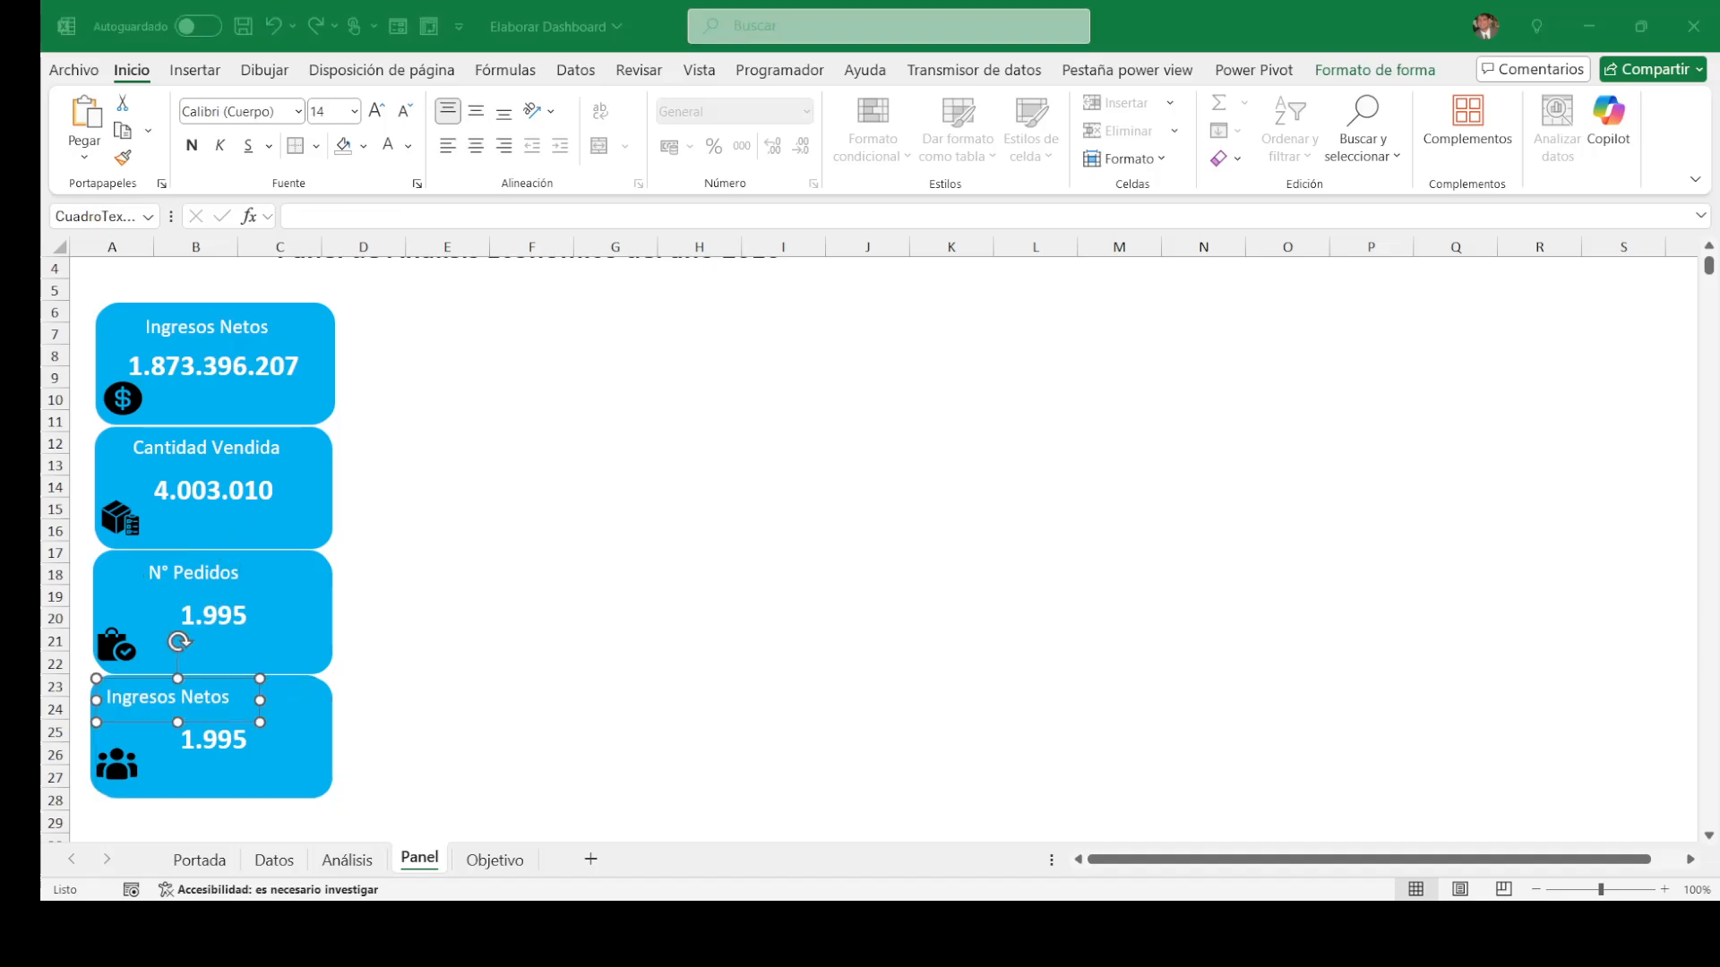
click(300, 694)
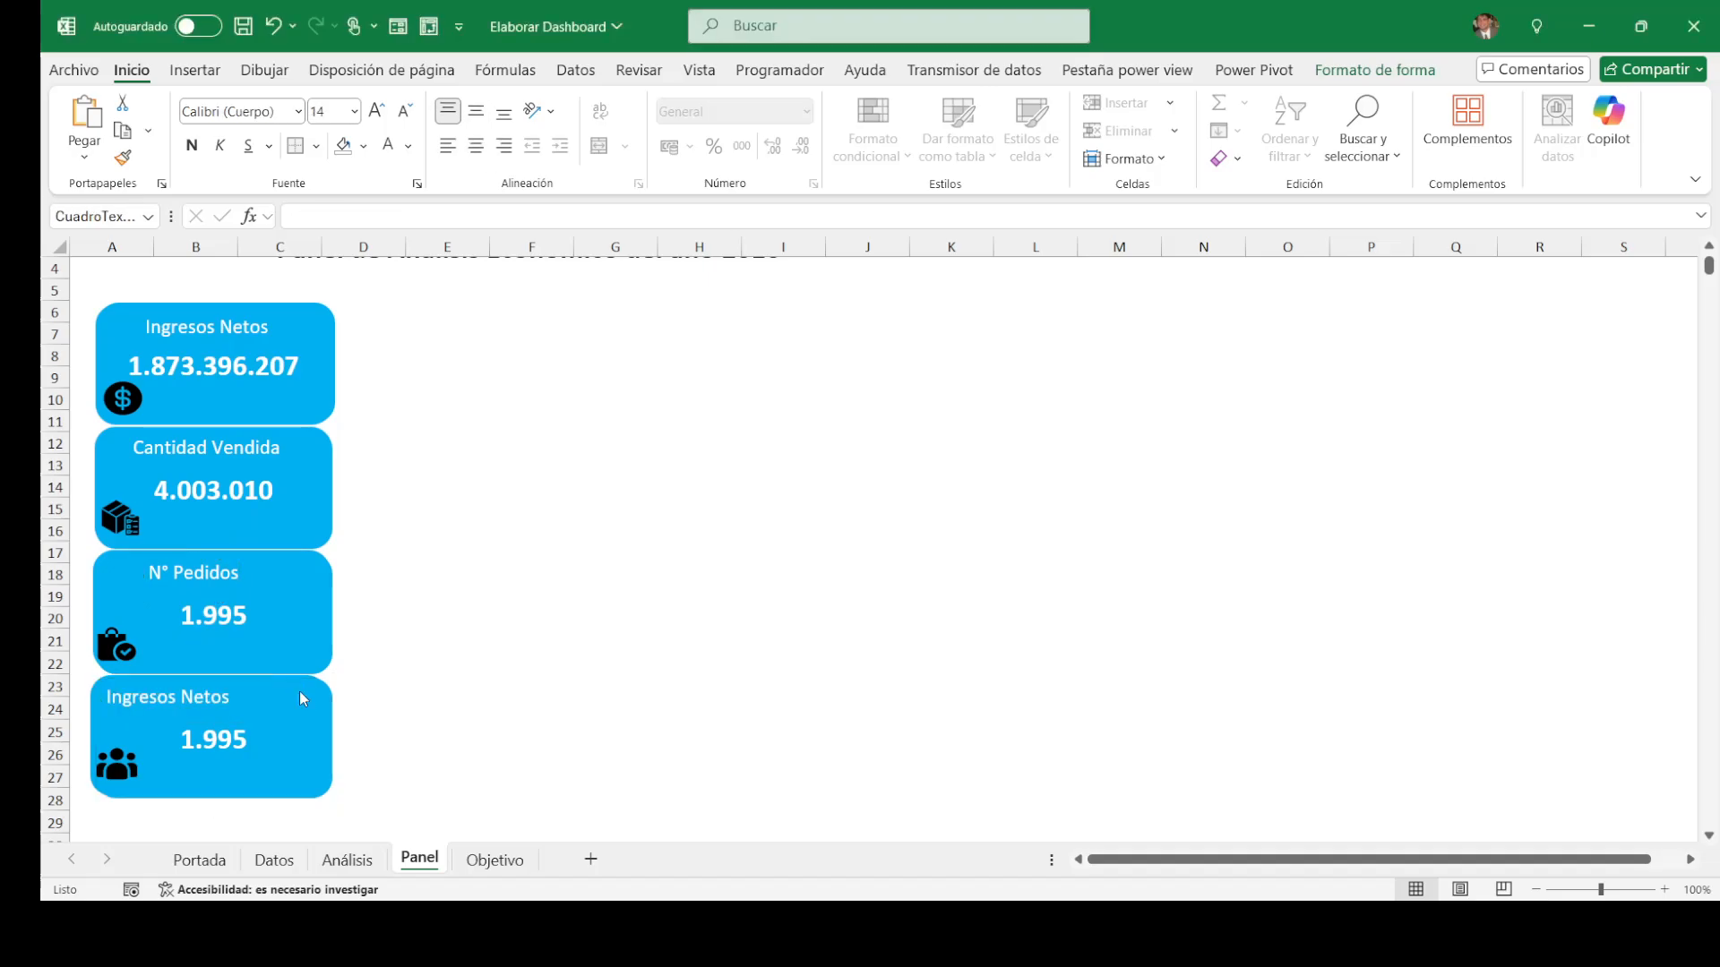
click(216, 703)
triple_click(217, 705)
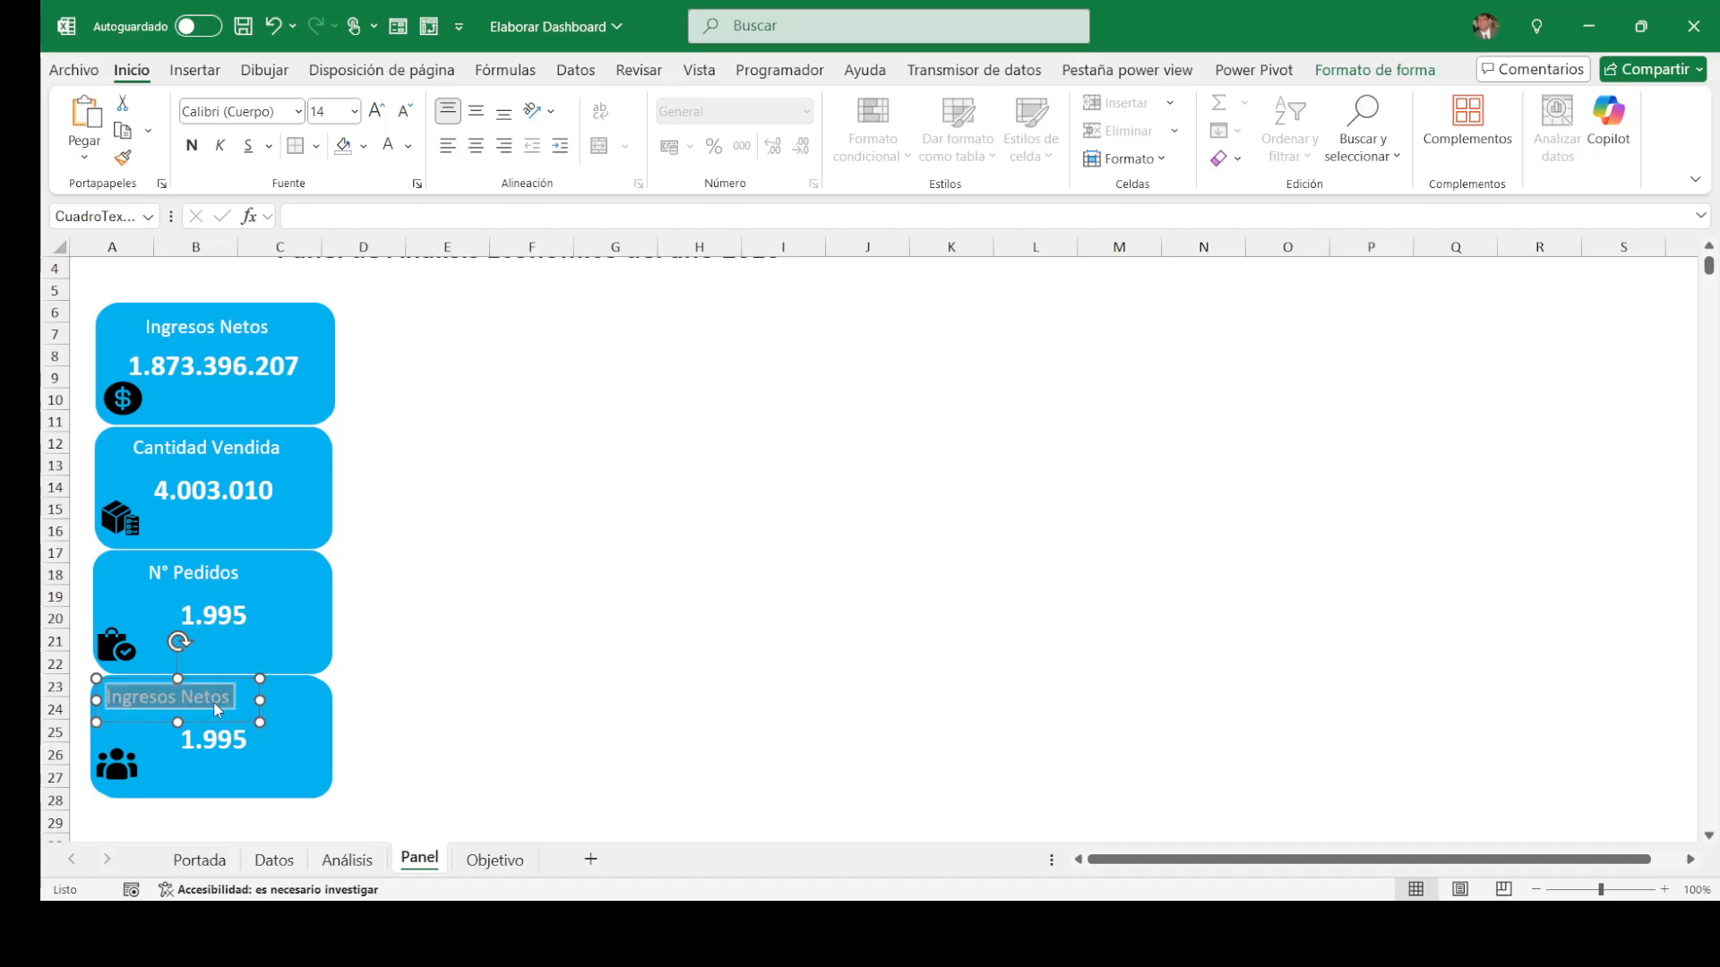
click(214, 703)
text(N)
triple_click(216, 702)
text(N° clie)
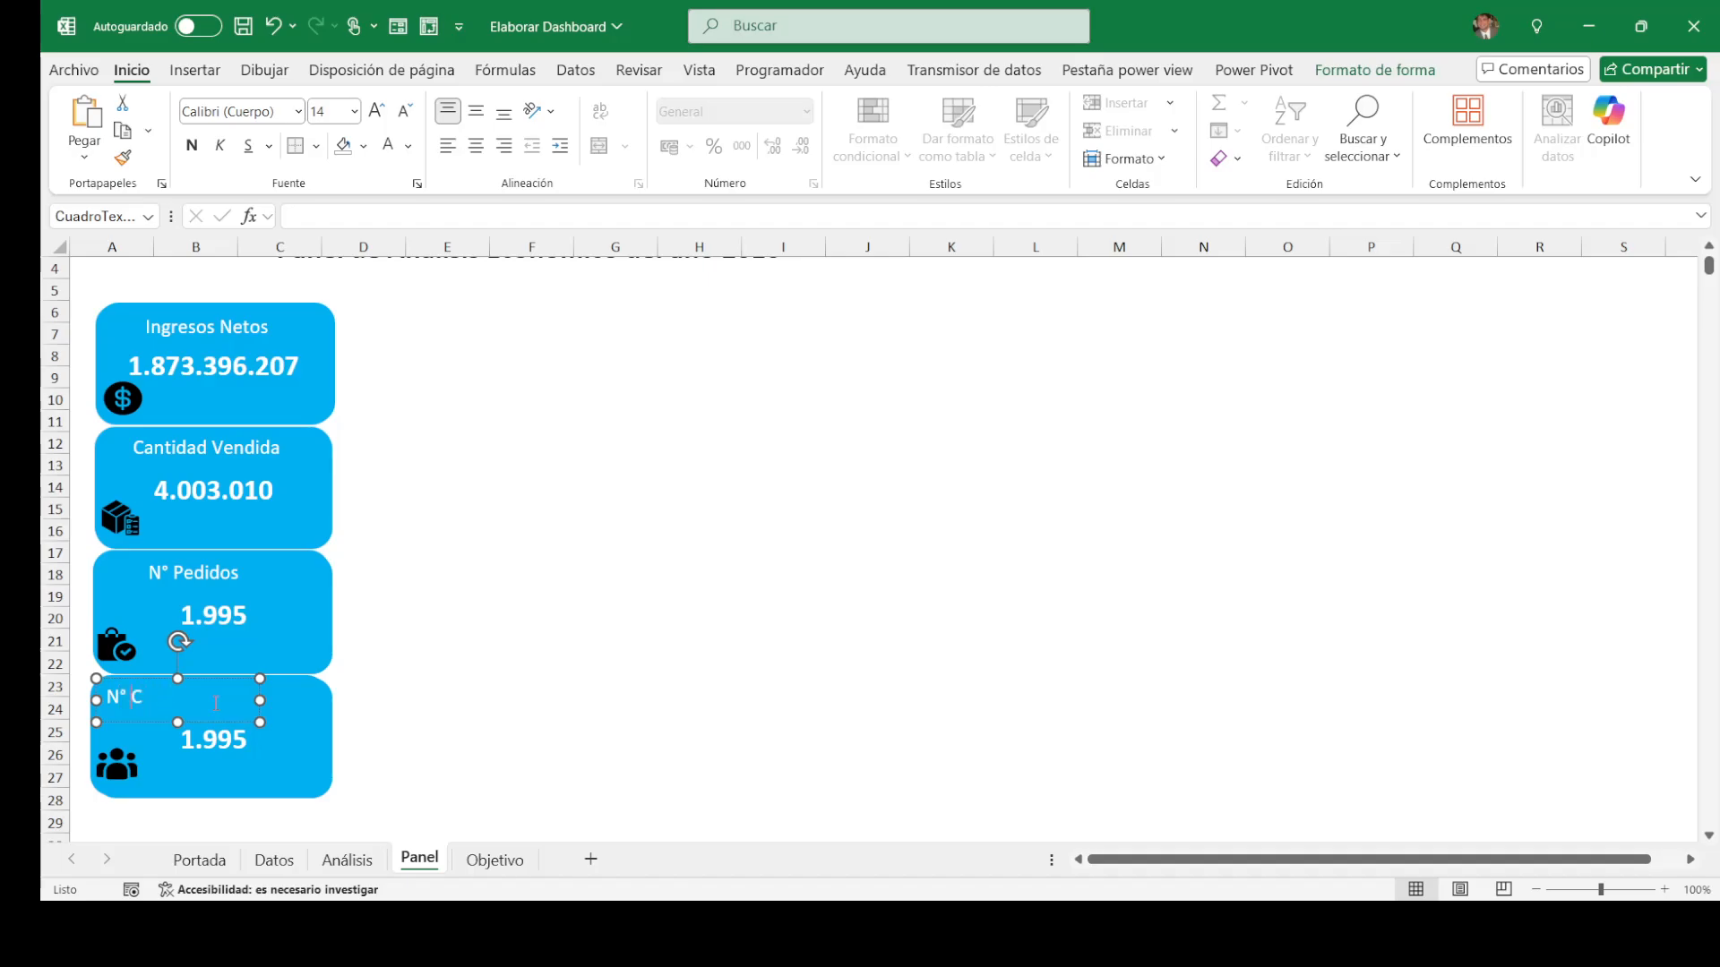
text(ientes)
click(501, 679)
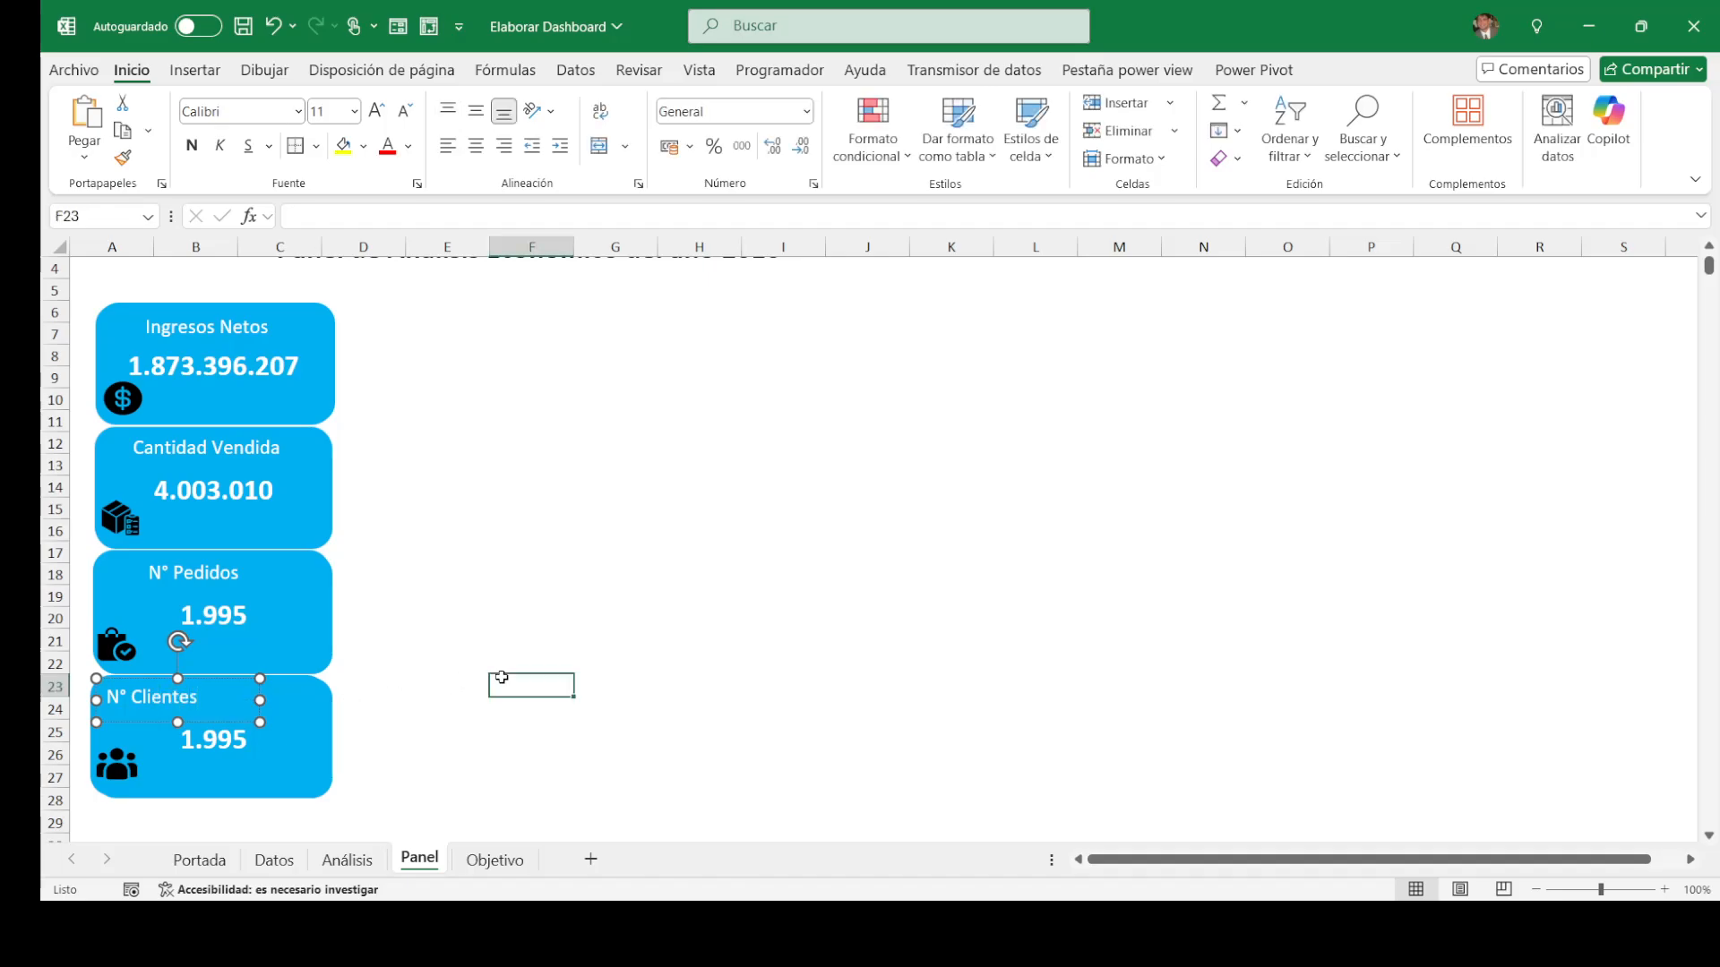
Step: Move the "N° Clientes" title to the middle of the people-icon card, above its value
click(192, 702)
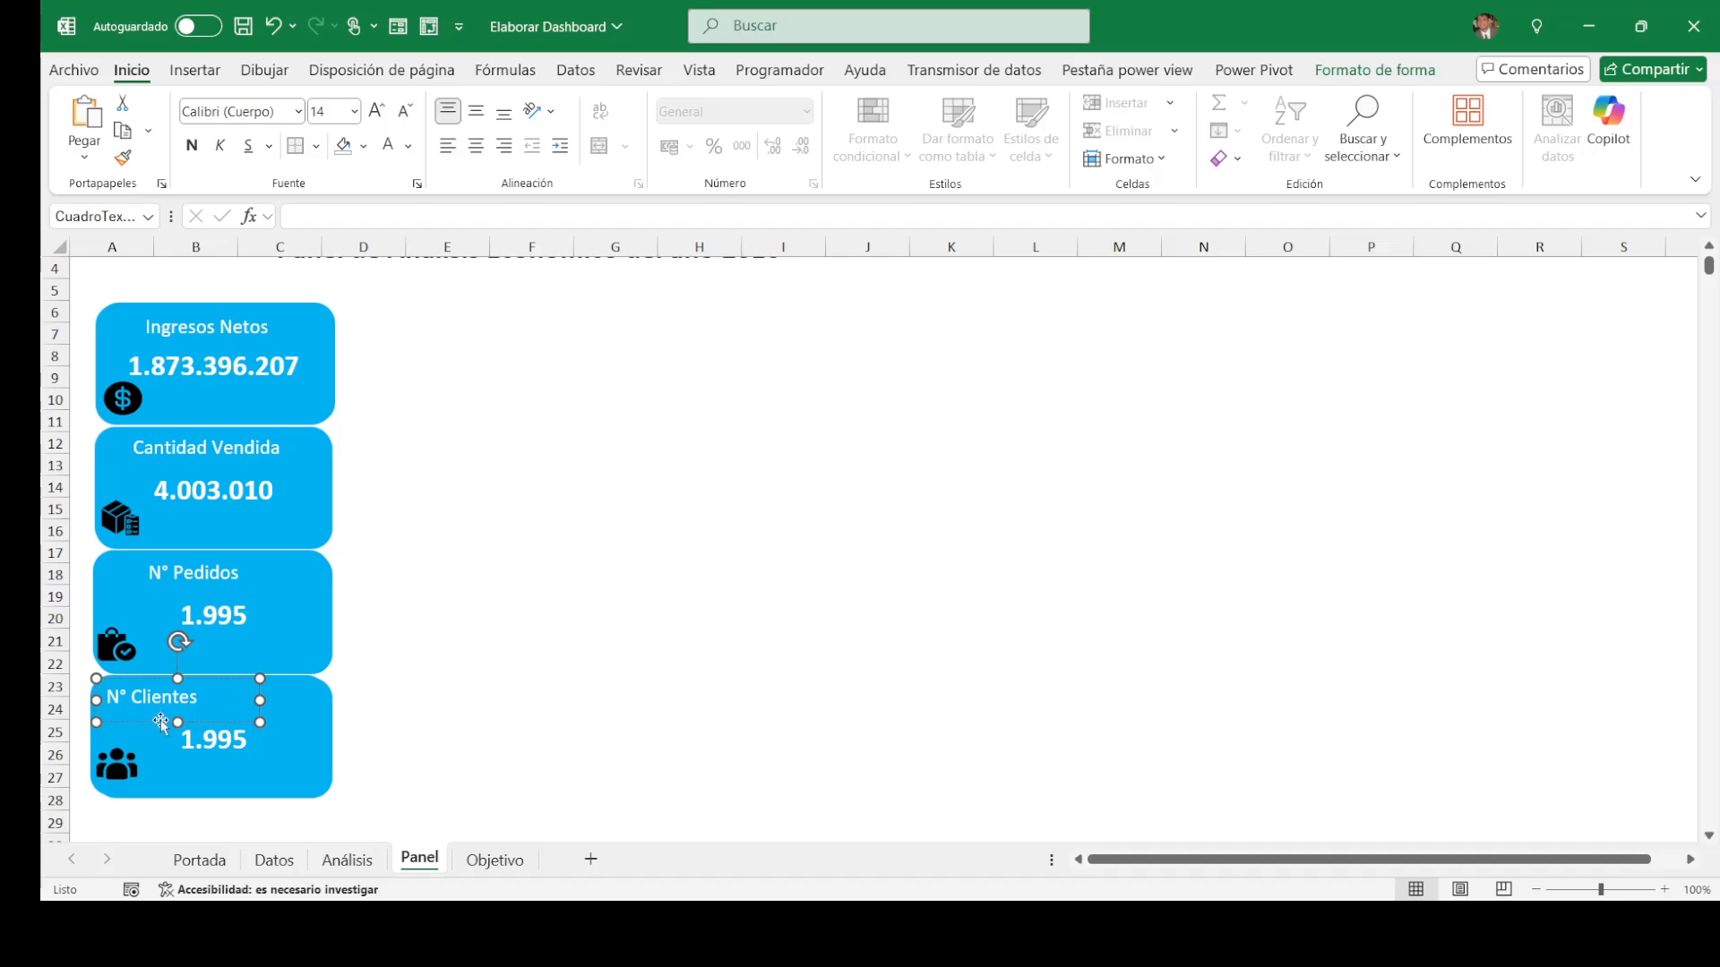
drag(161, 722, 207, 720)
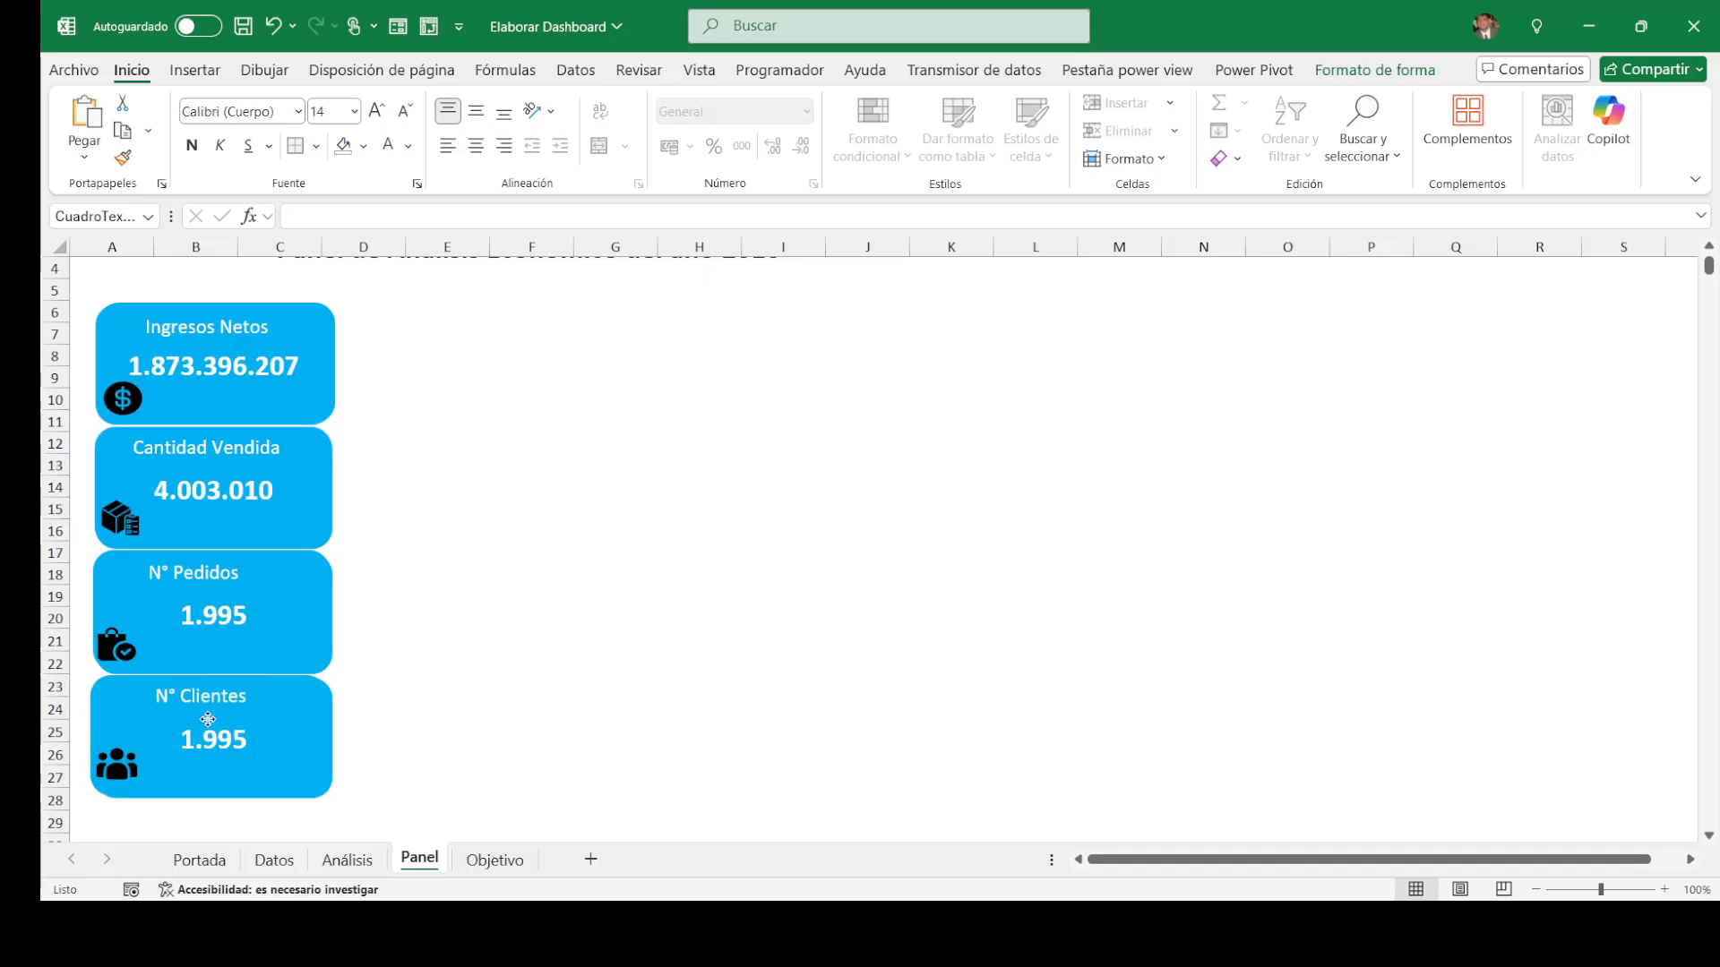
click(541, 553)
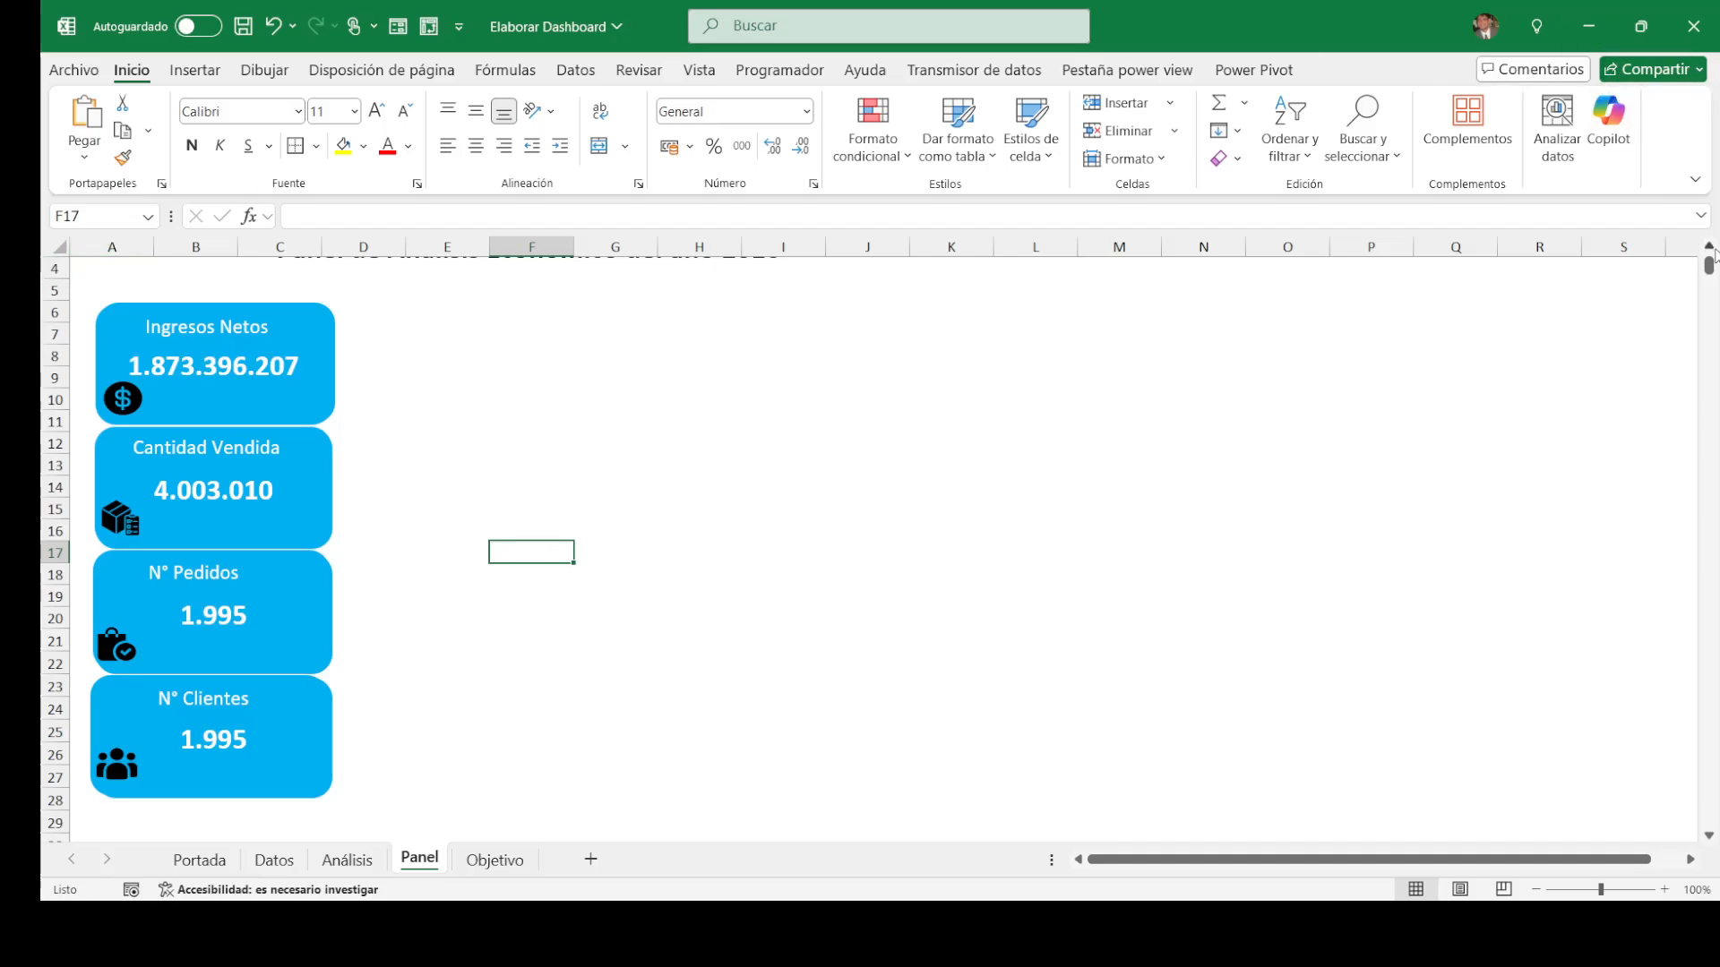
Step: Insert six blank rows at row 5 to shift the cards down, and select the dashboard's main title text box
scroll(1711, 255, up, 1)
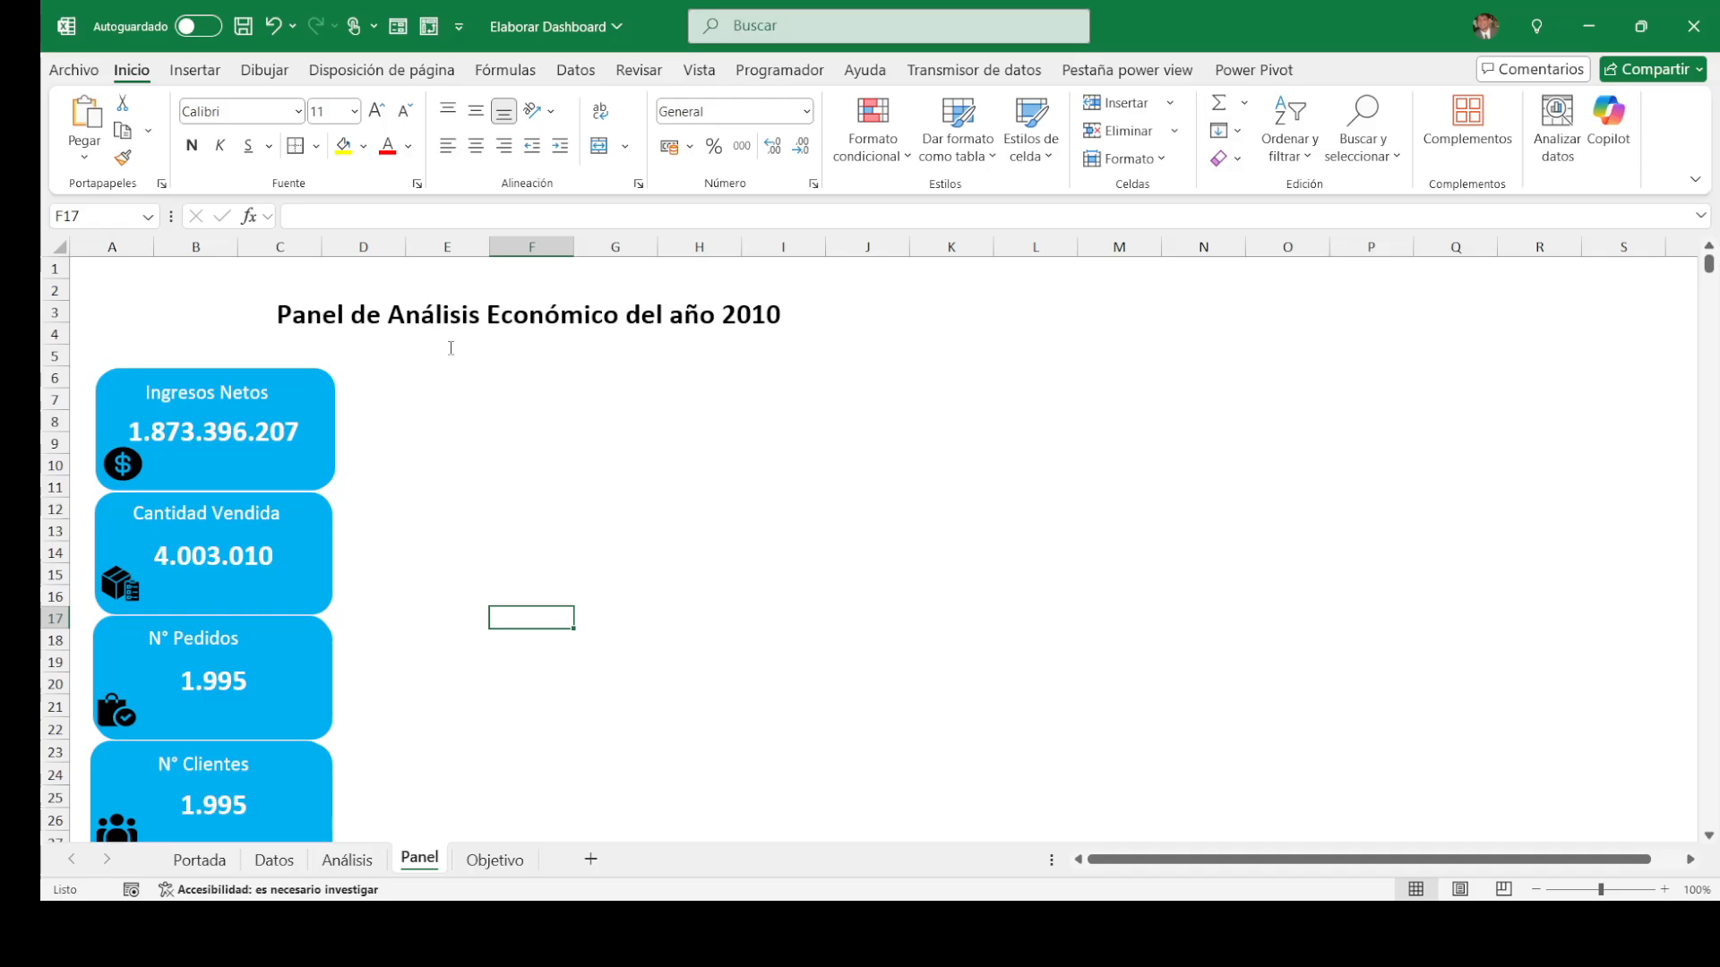
click(52, 356)
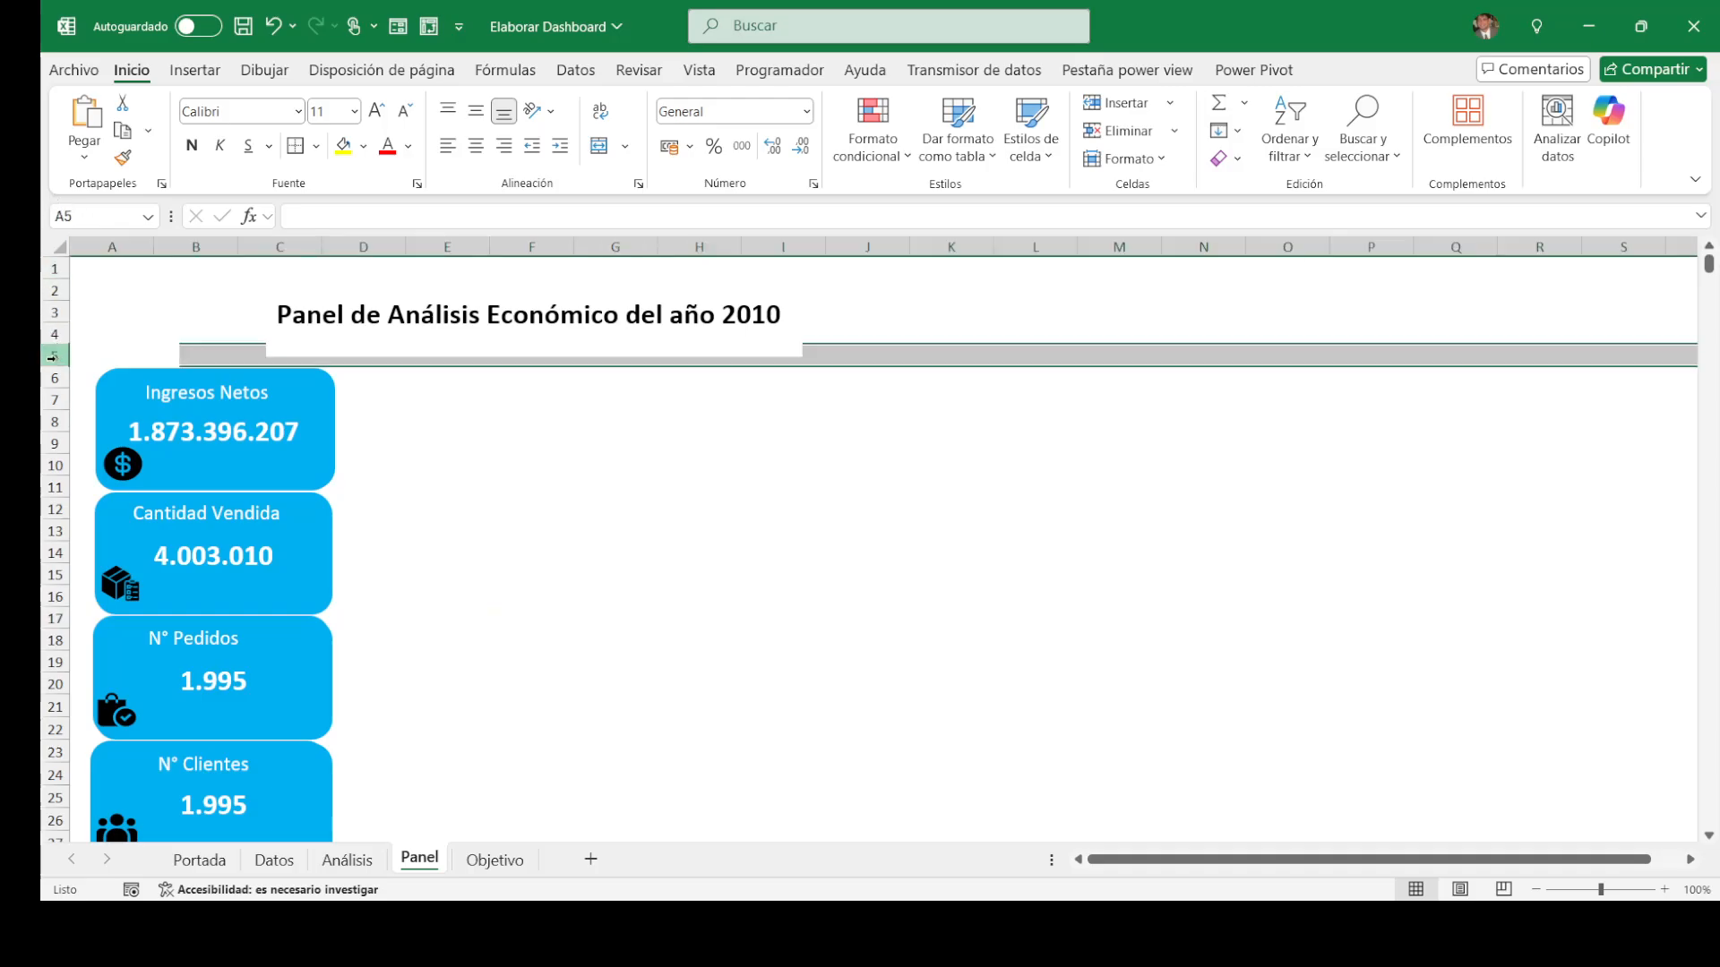
key(ctrl+plus)
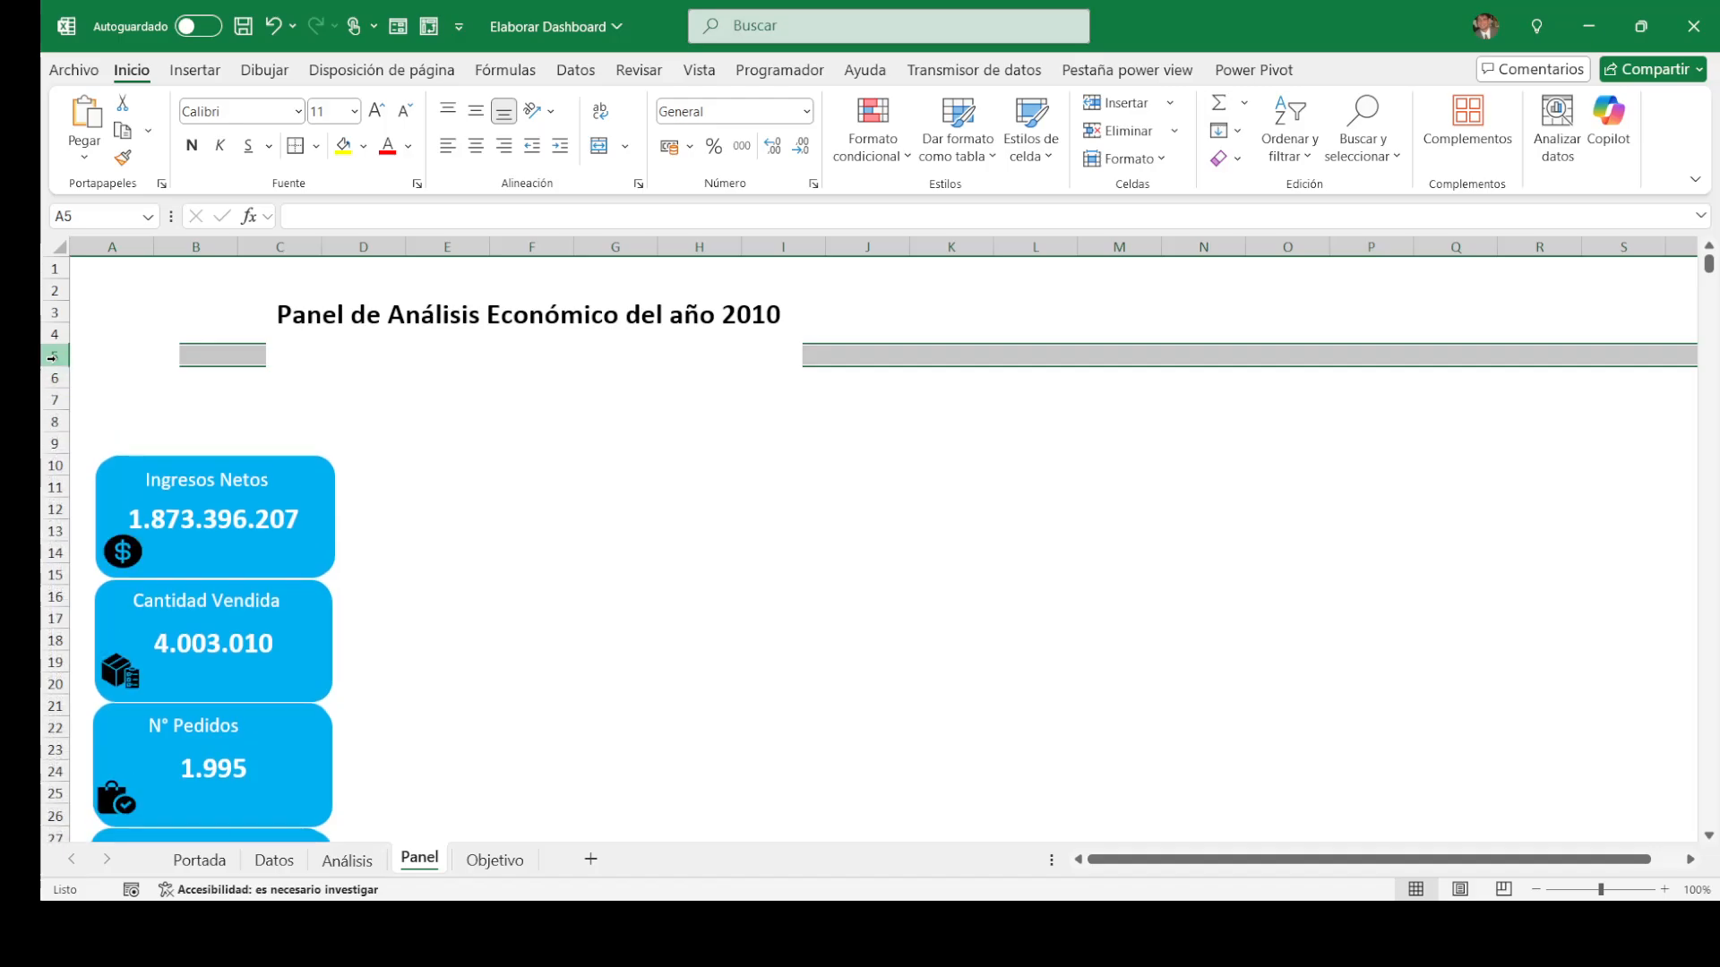
click(290, 345)
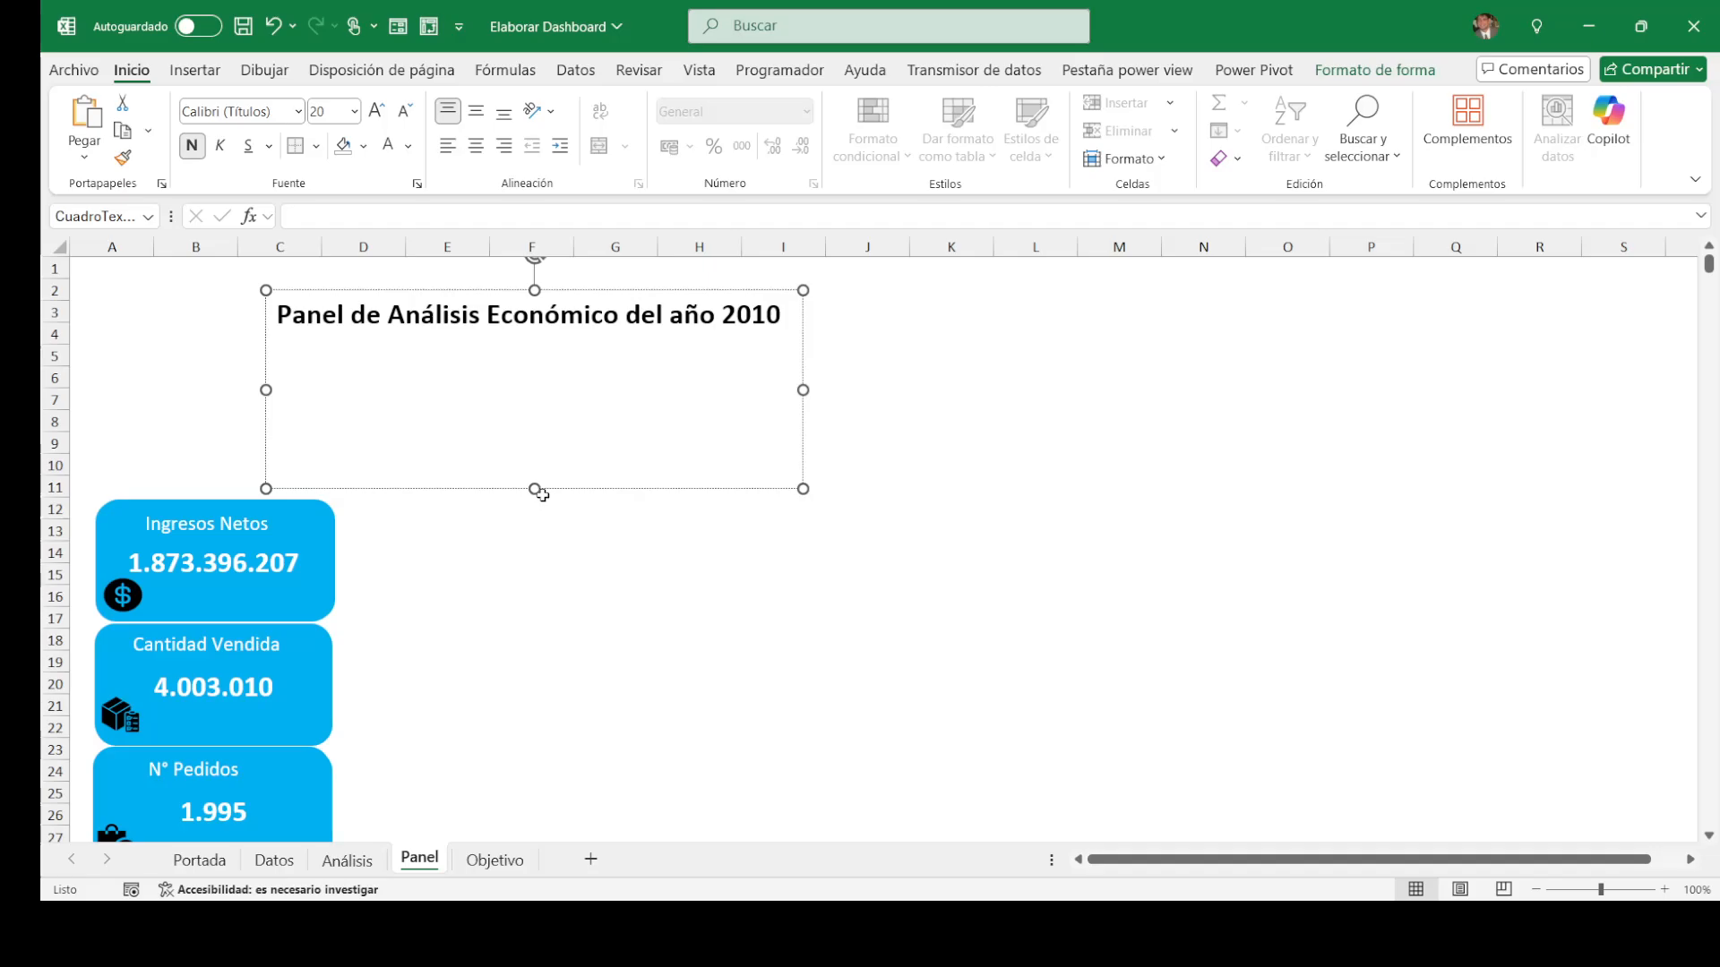
Step: Shrink the main title text box to the height of its single line of text and nudge it up slightly
click(536, 475)
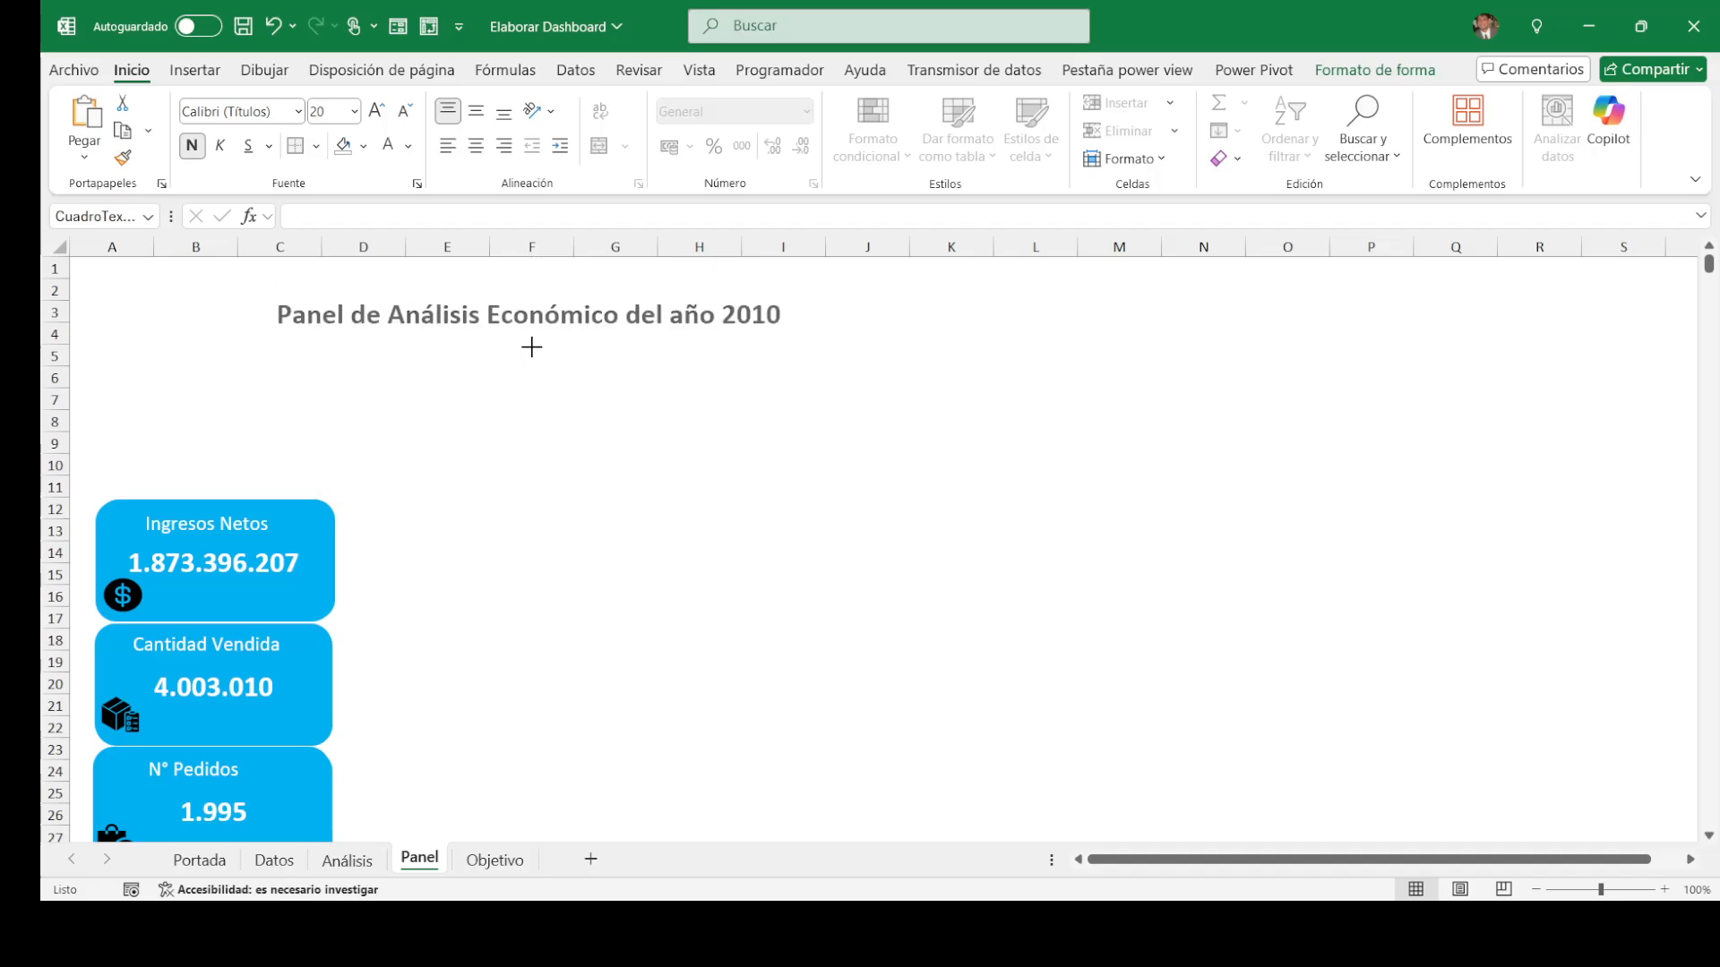
click(533, 346)
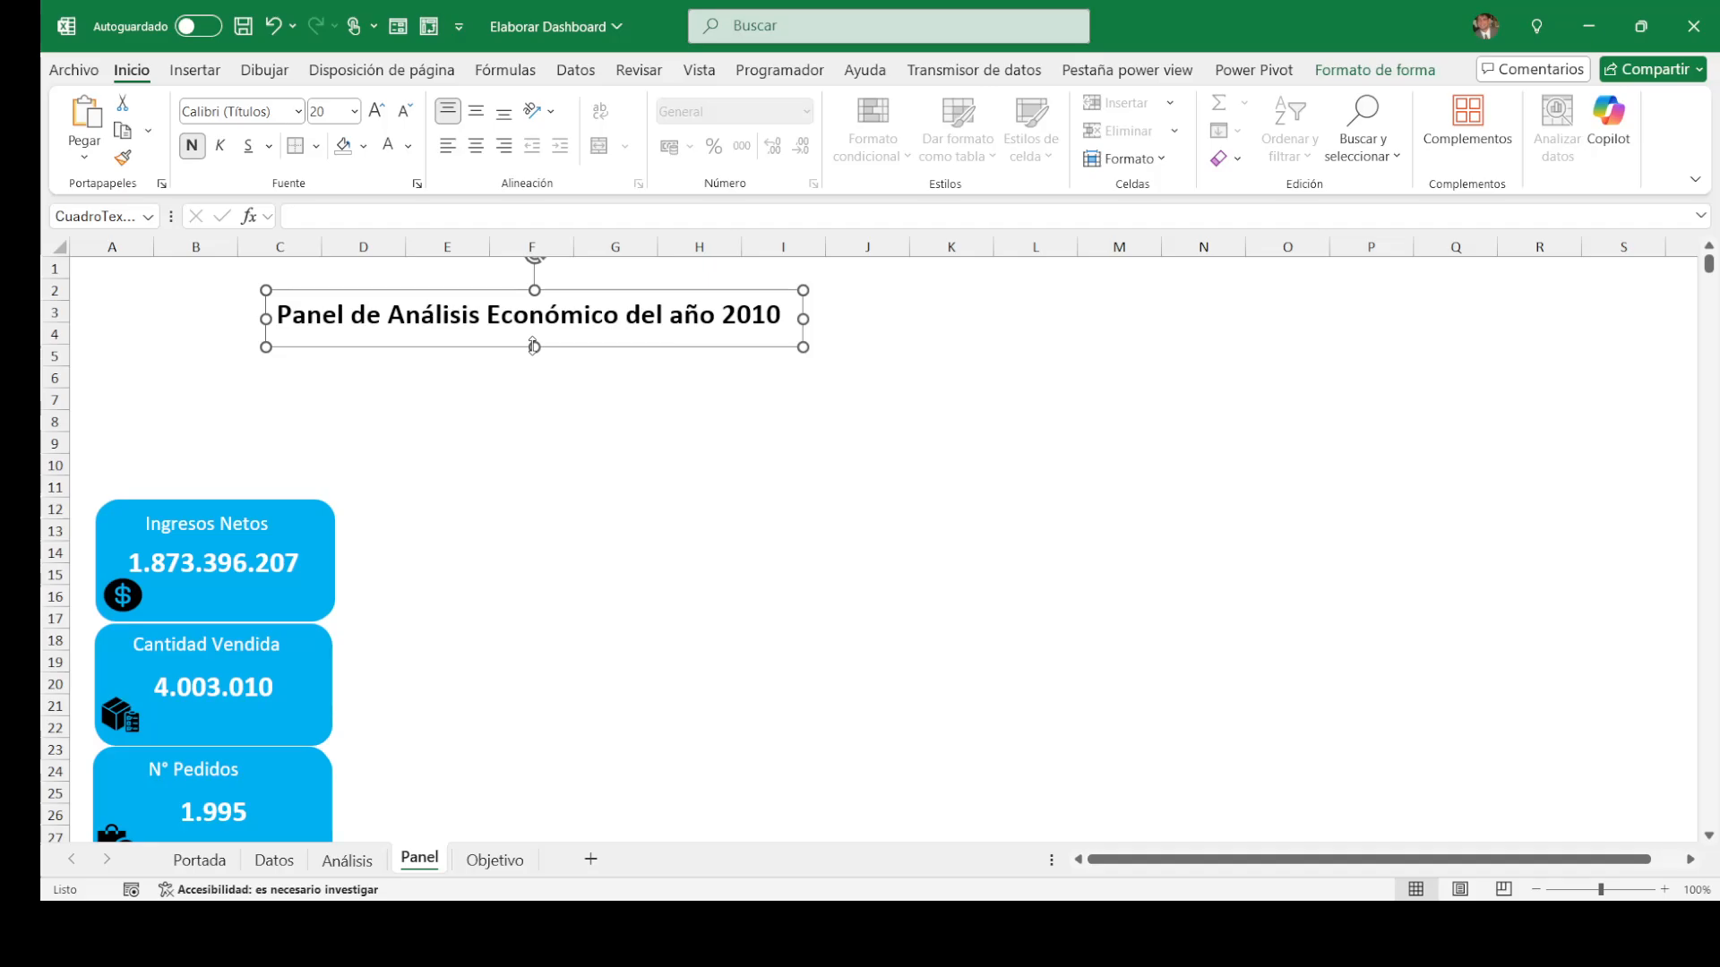
key(Up)
key(Up)
key(Up)
key(Up)
key(Up)
key(Up)
key(Up)
key(Up)
key(Up)
key(Up)
key(Up)
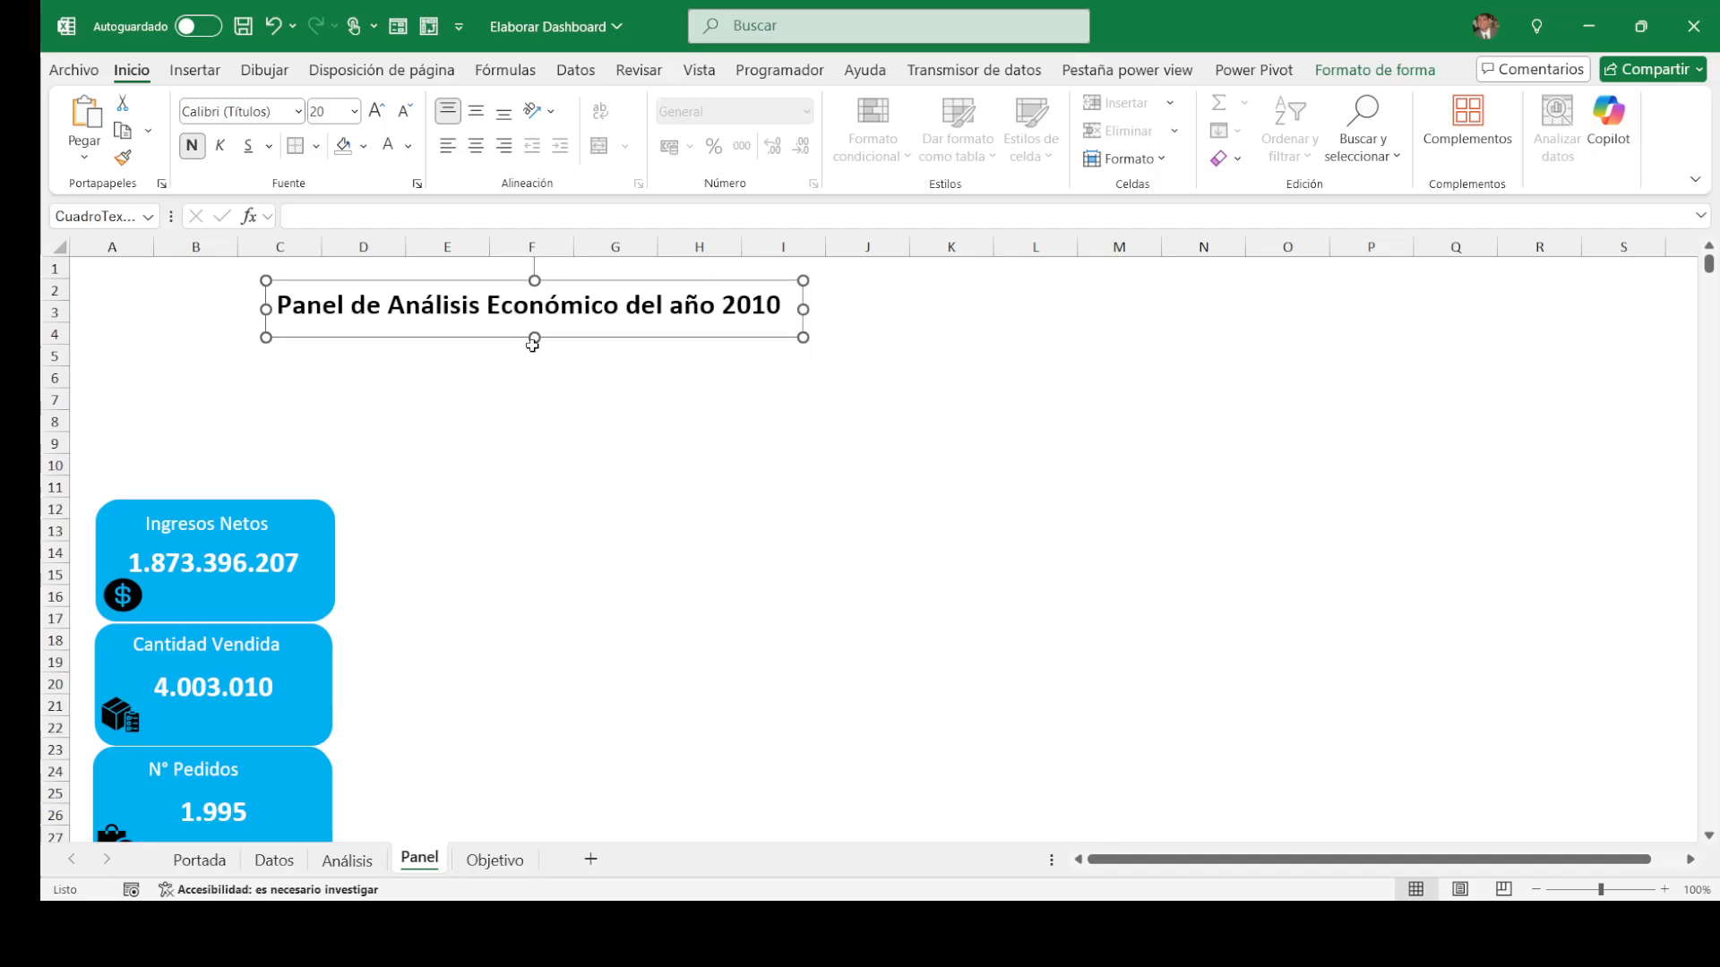
key(Up)
key(Up)
key(Up)
key(Up)
key(Up)
key(Up)
key(Up)
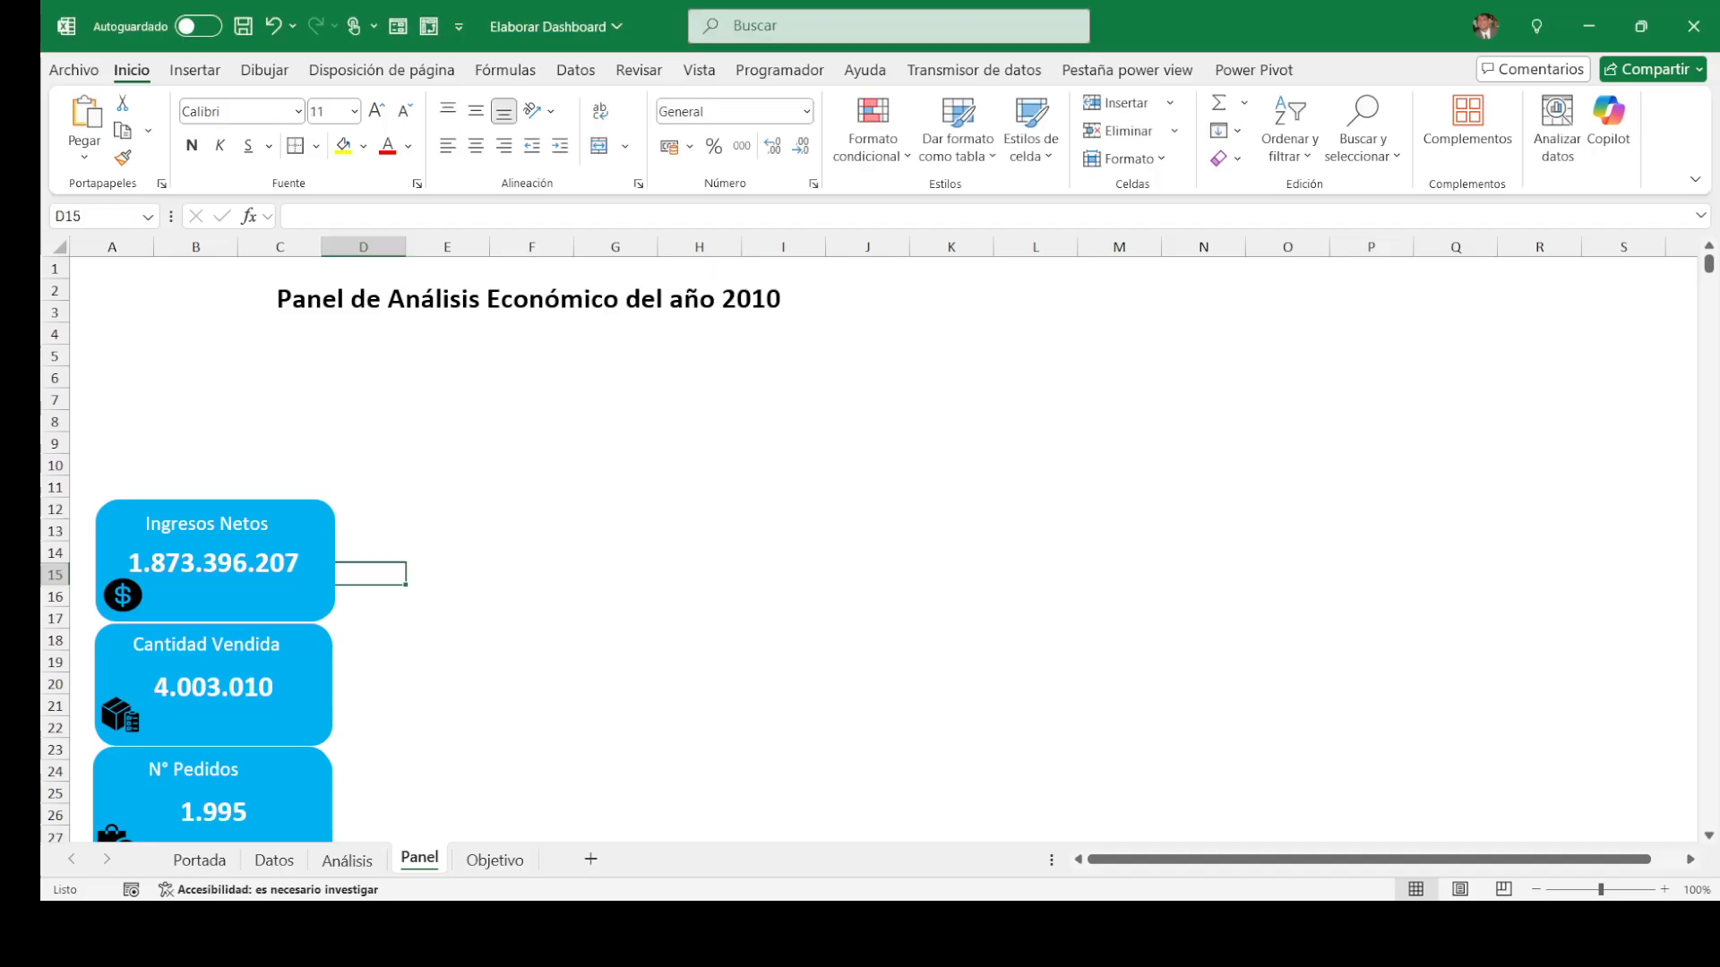
Step: On the Análisis sheet, enter the heading "Ingresos por madera" in cell J4
click(346, 864)
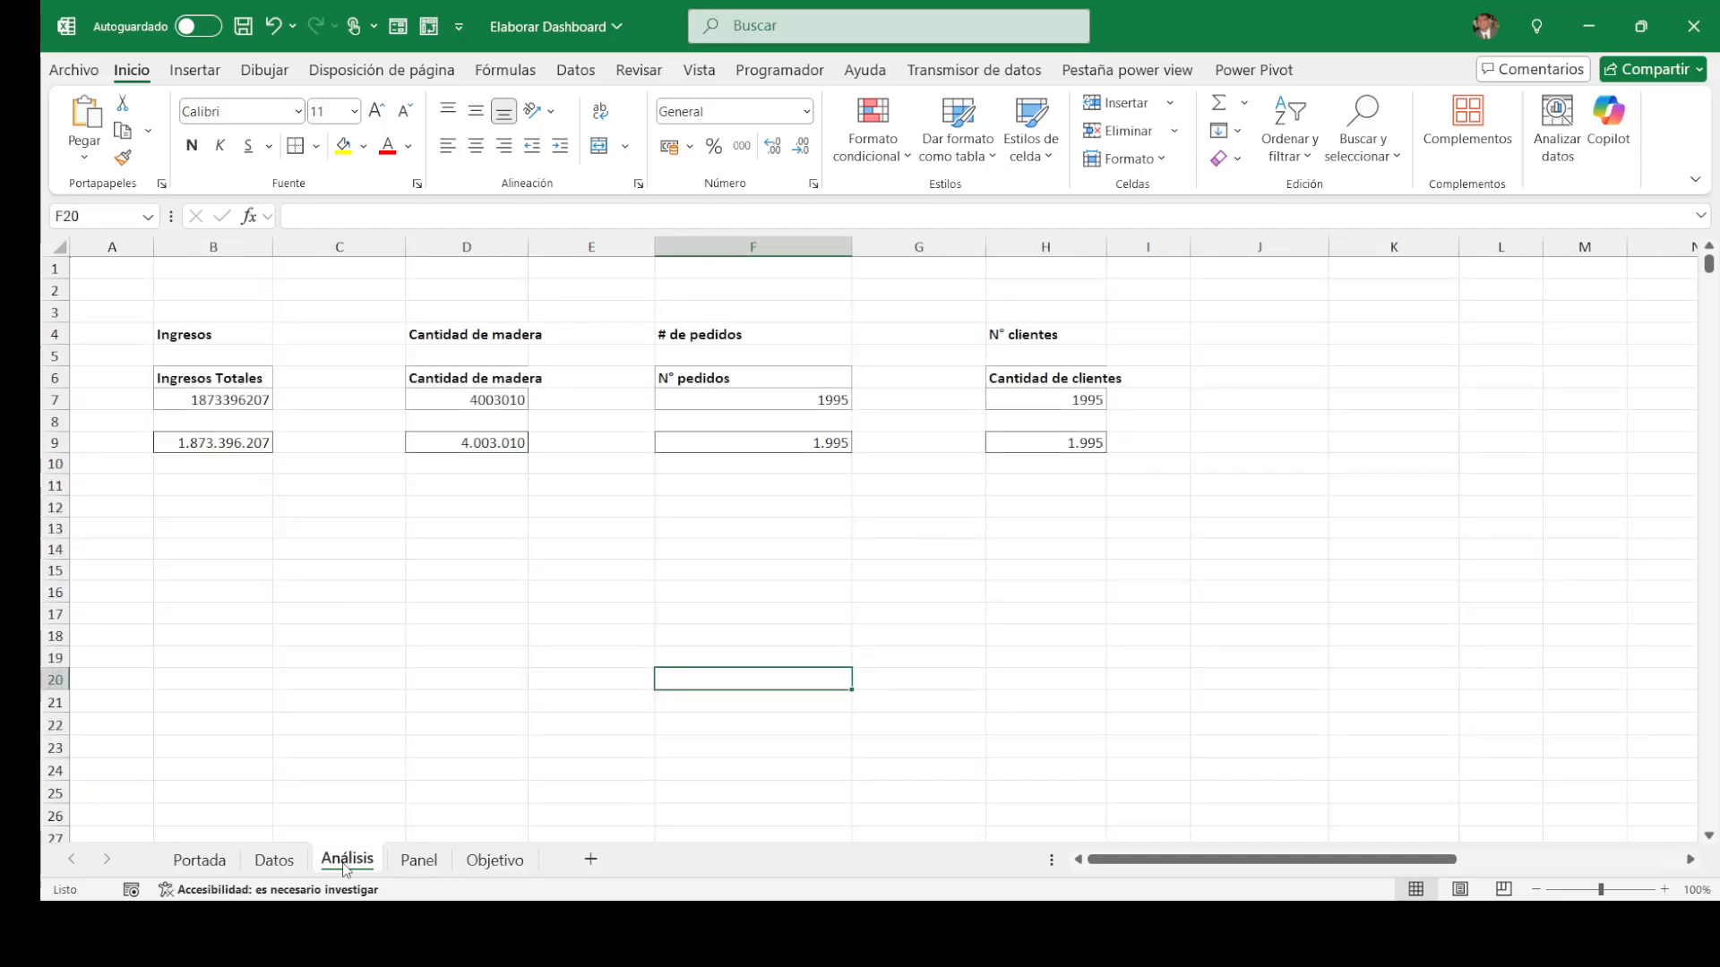
click(1317, 314)
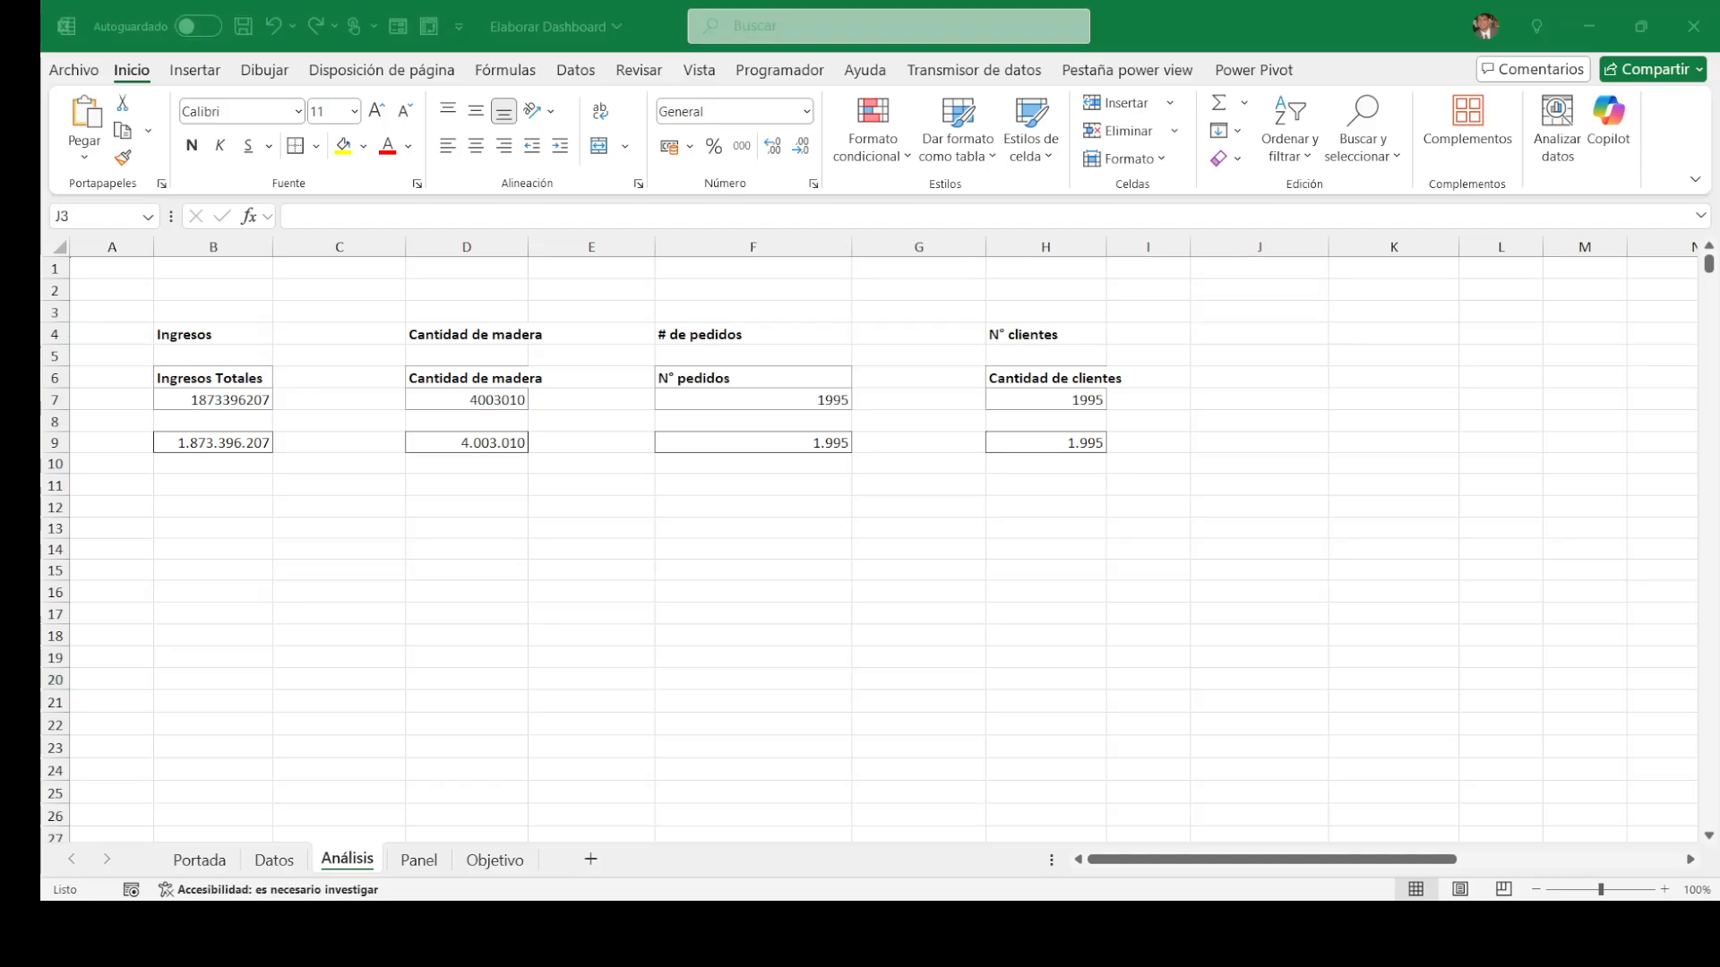
click(1316, 315)
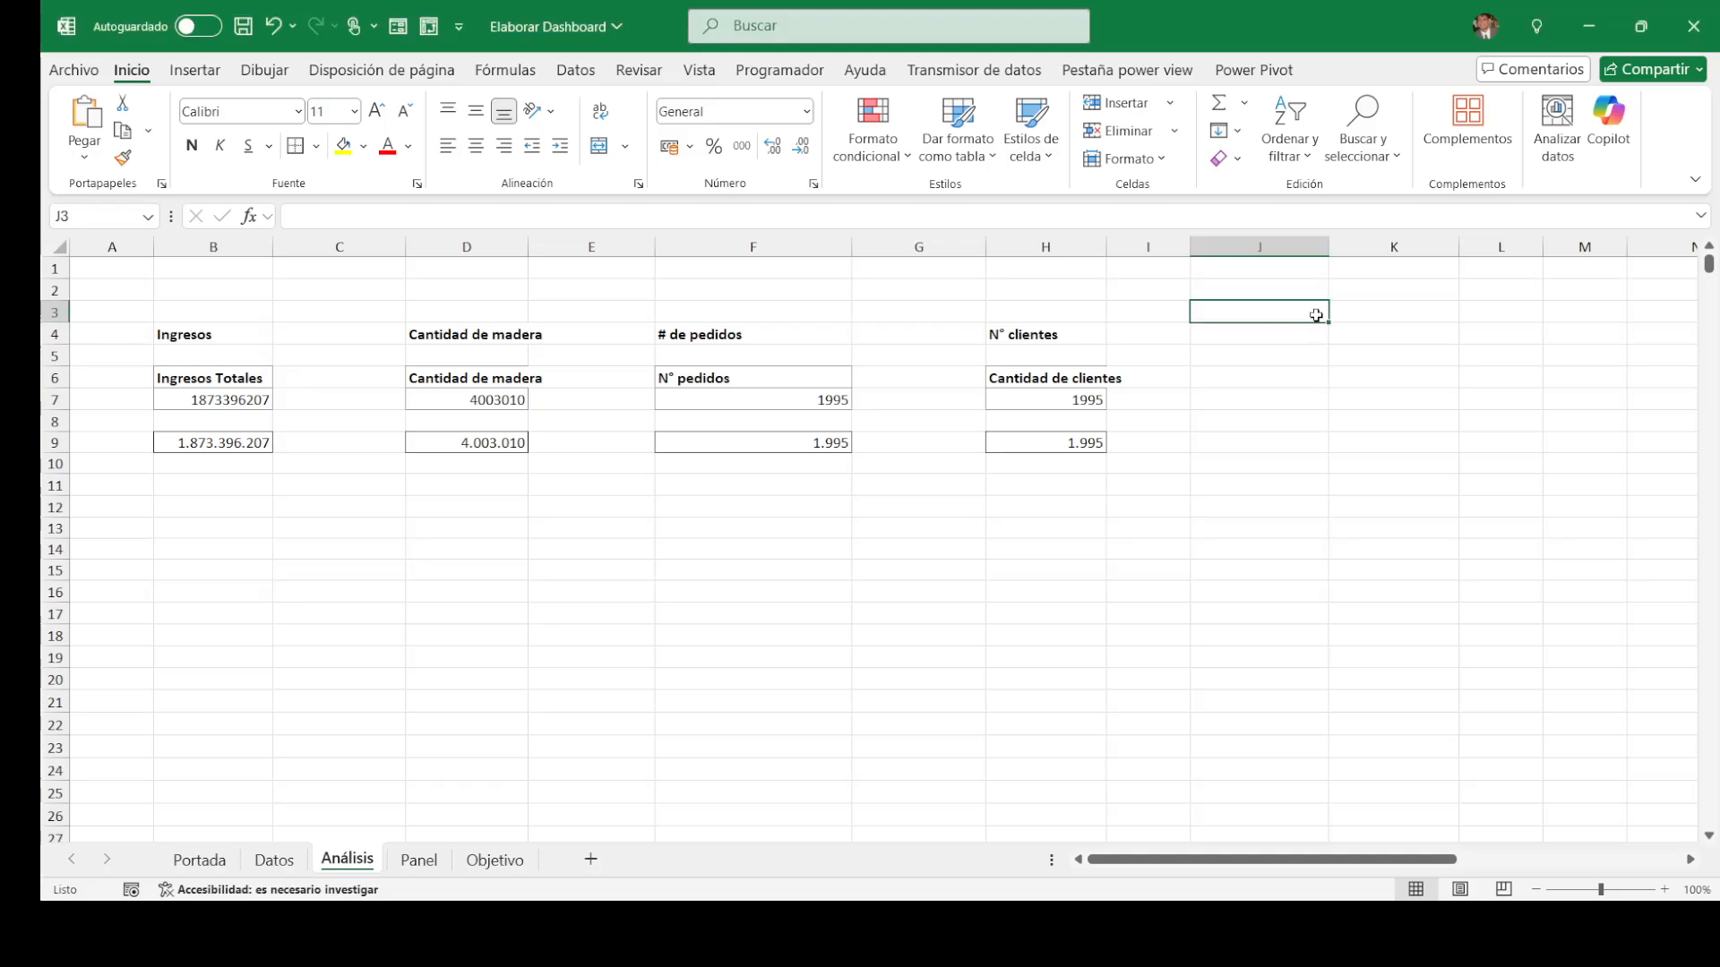
key(Down)
text(I)
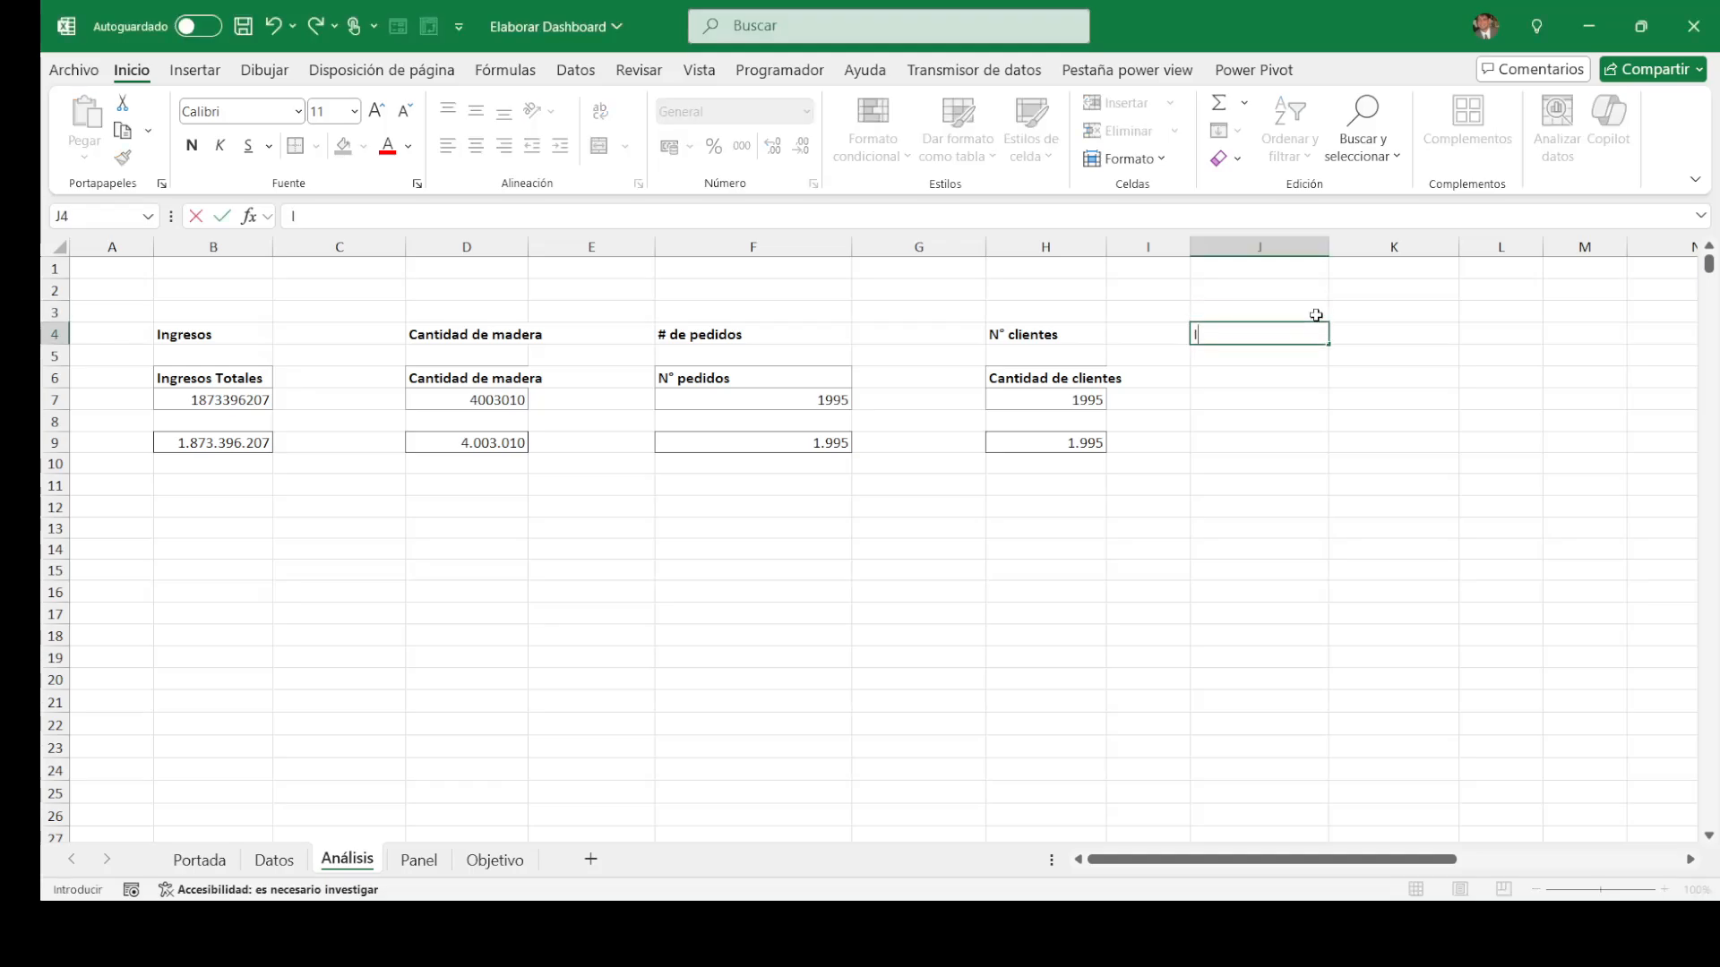
text(ngresos por m)
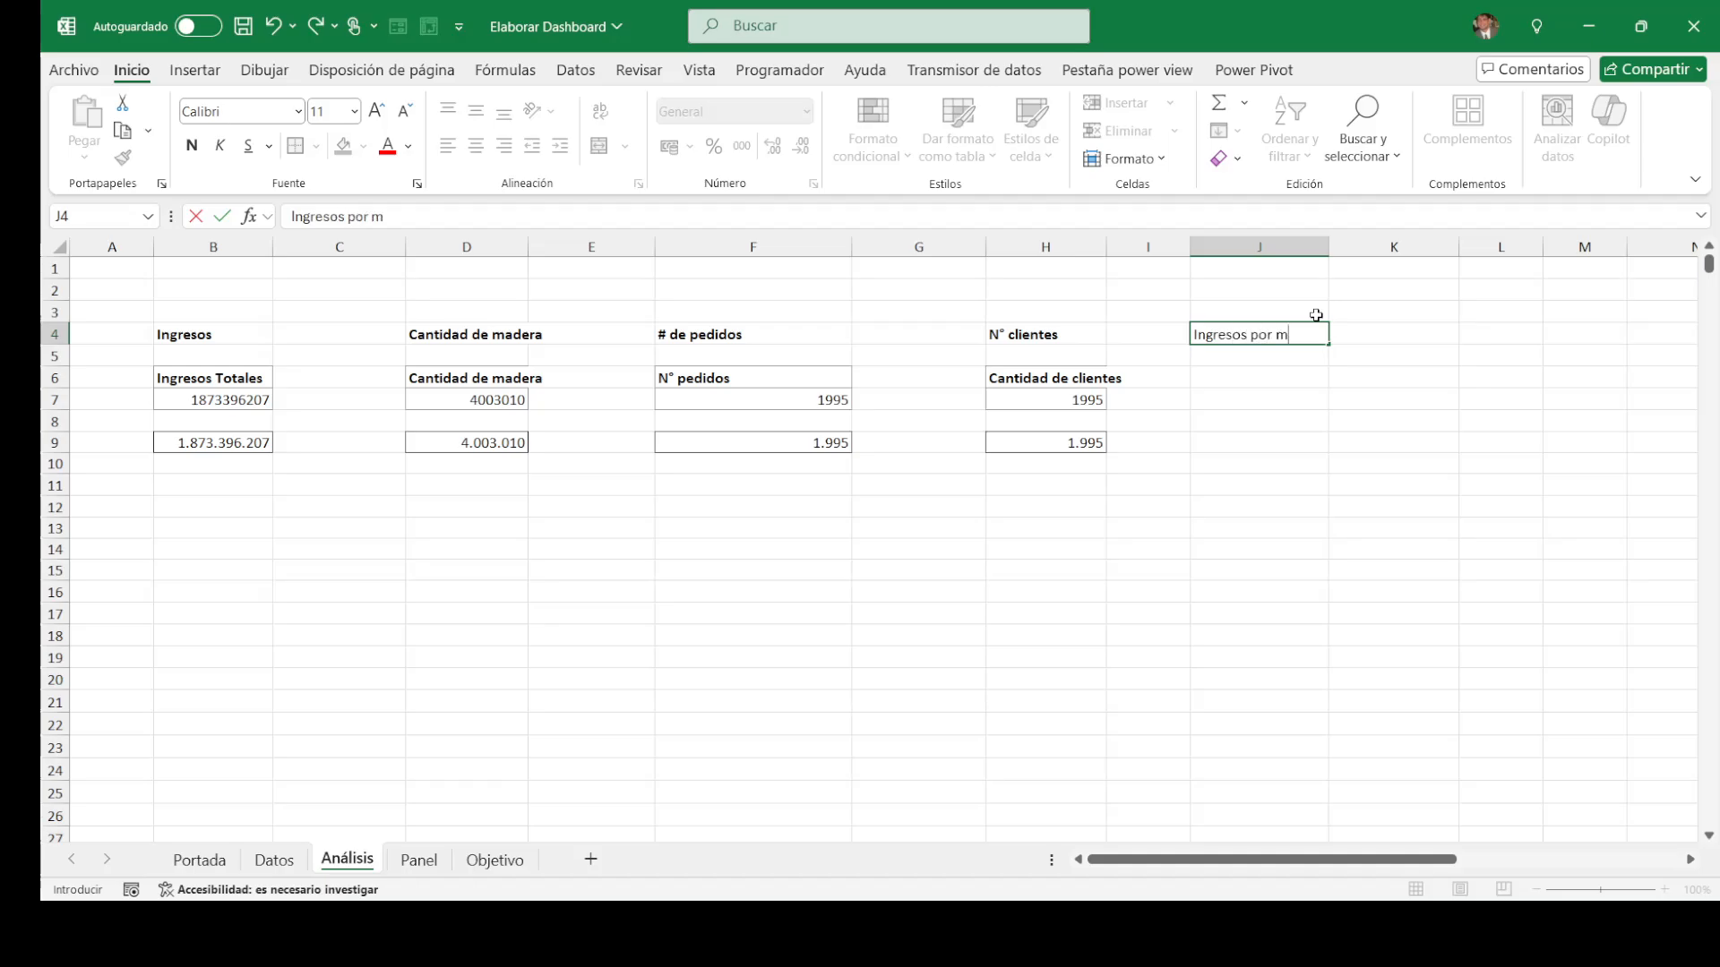
text(adera)
key(Return)
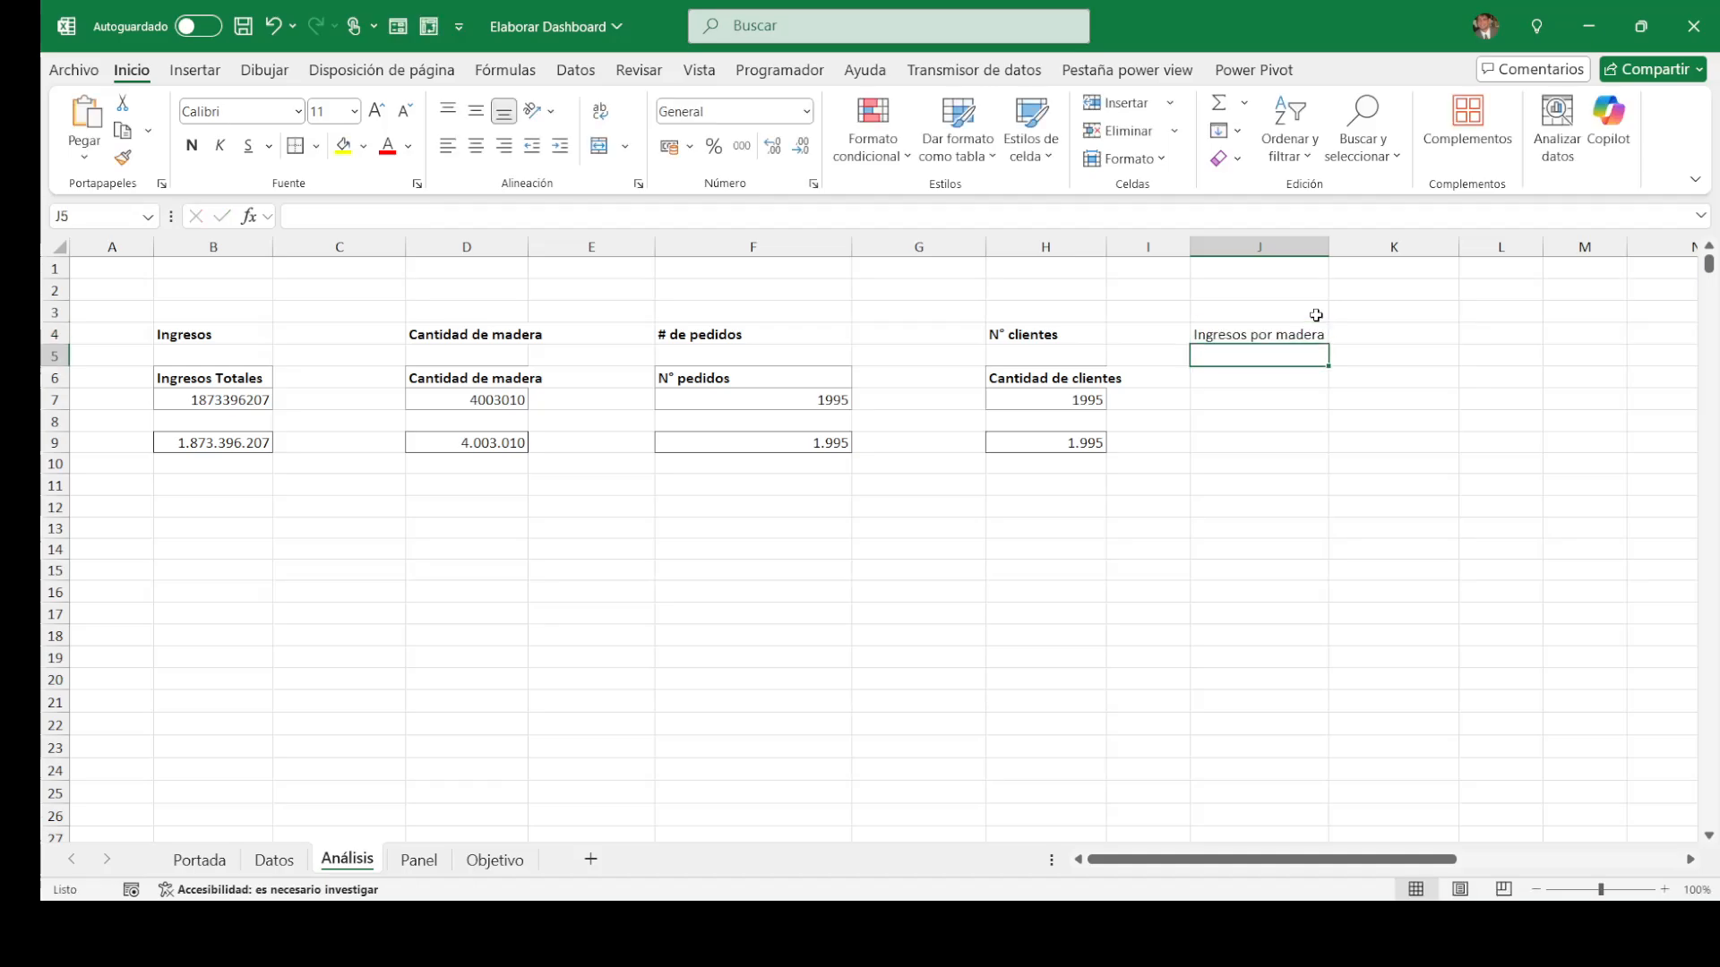
key(Return)
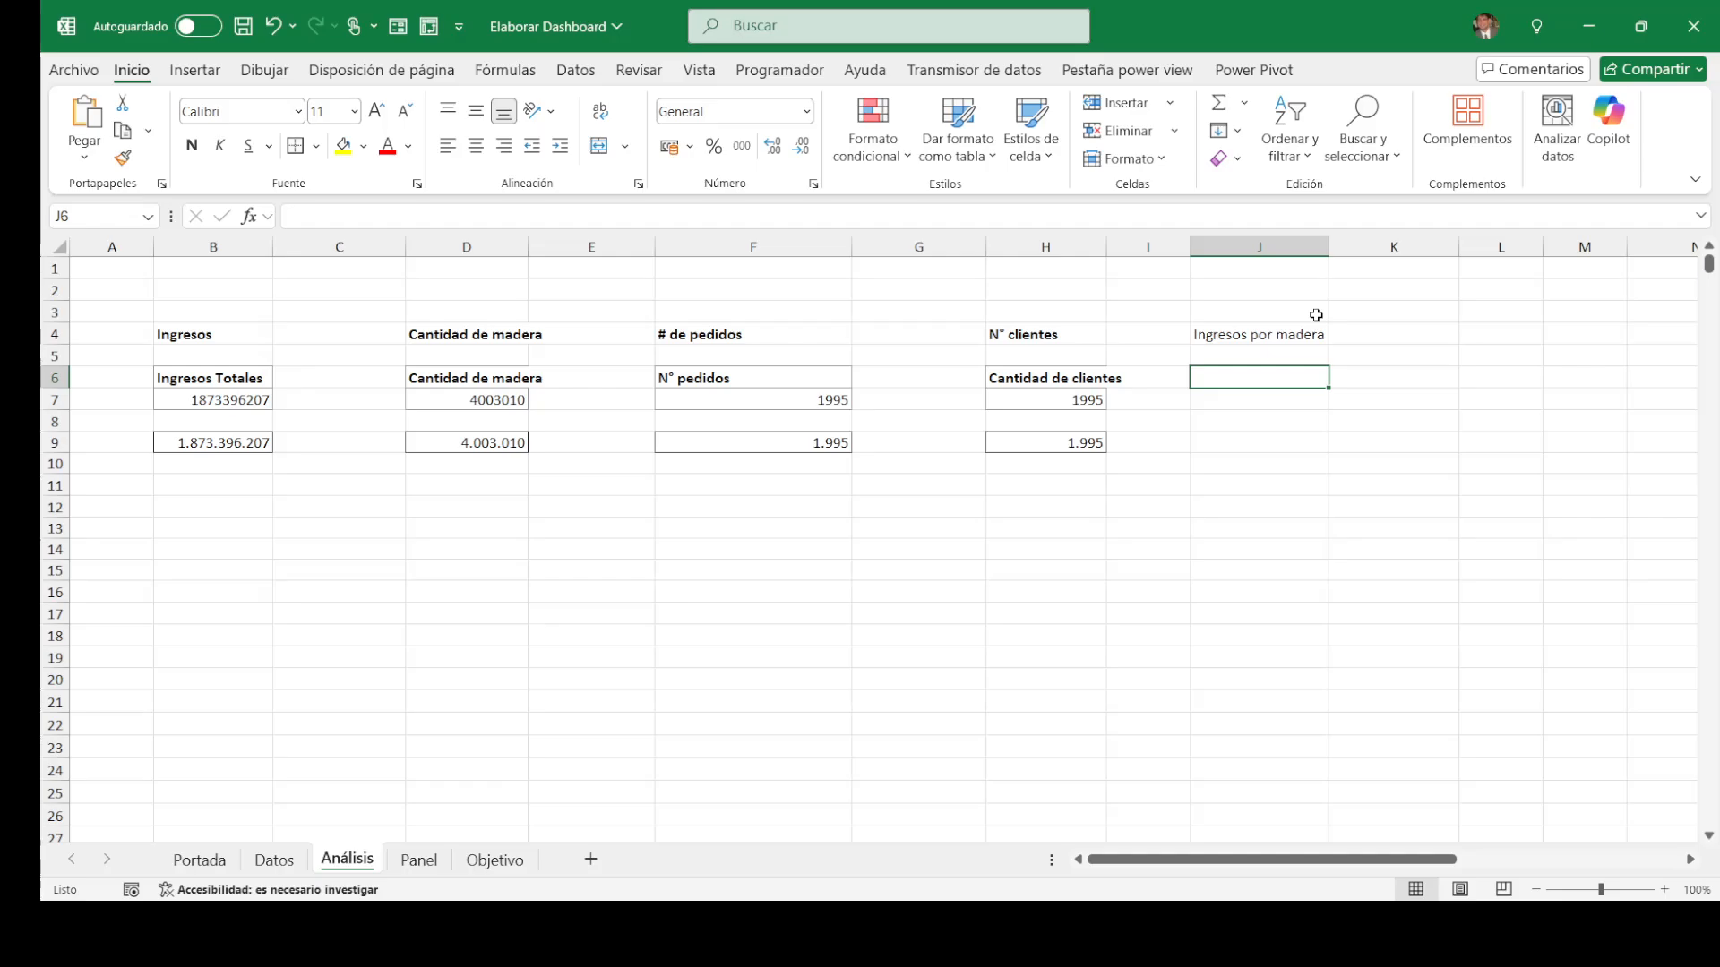
Step: Copy the "Cantidad de clientes" pivot table and paste it at J6 beneath the new heading
click(1069, 378)
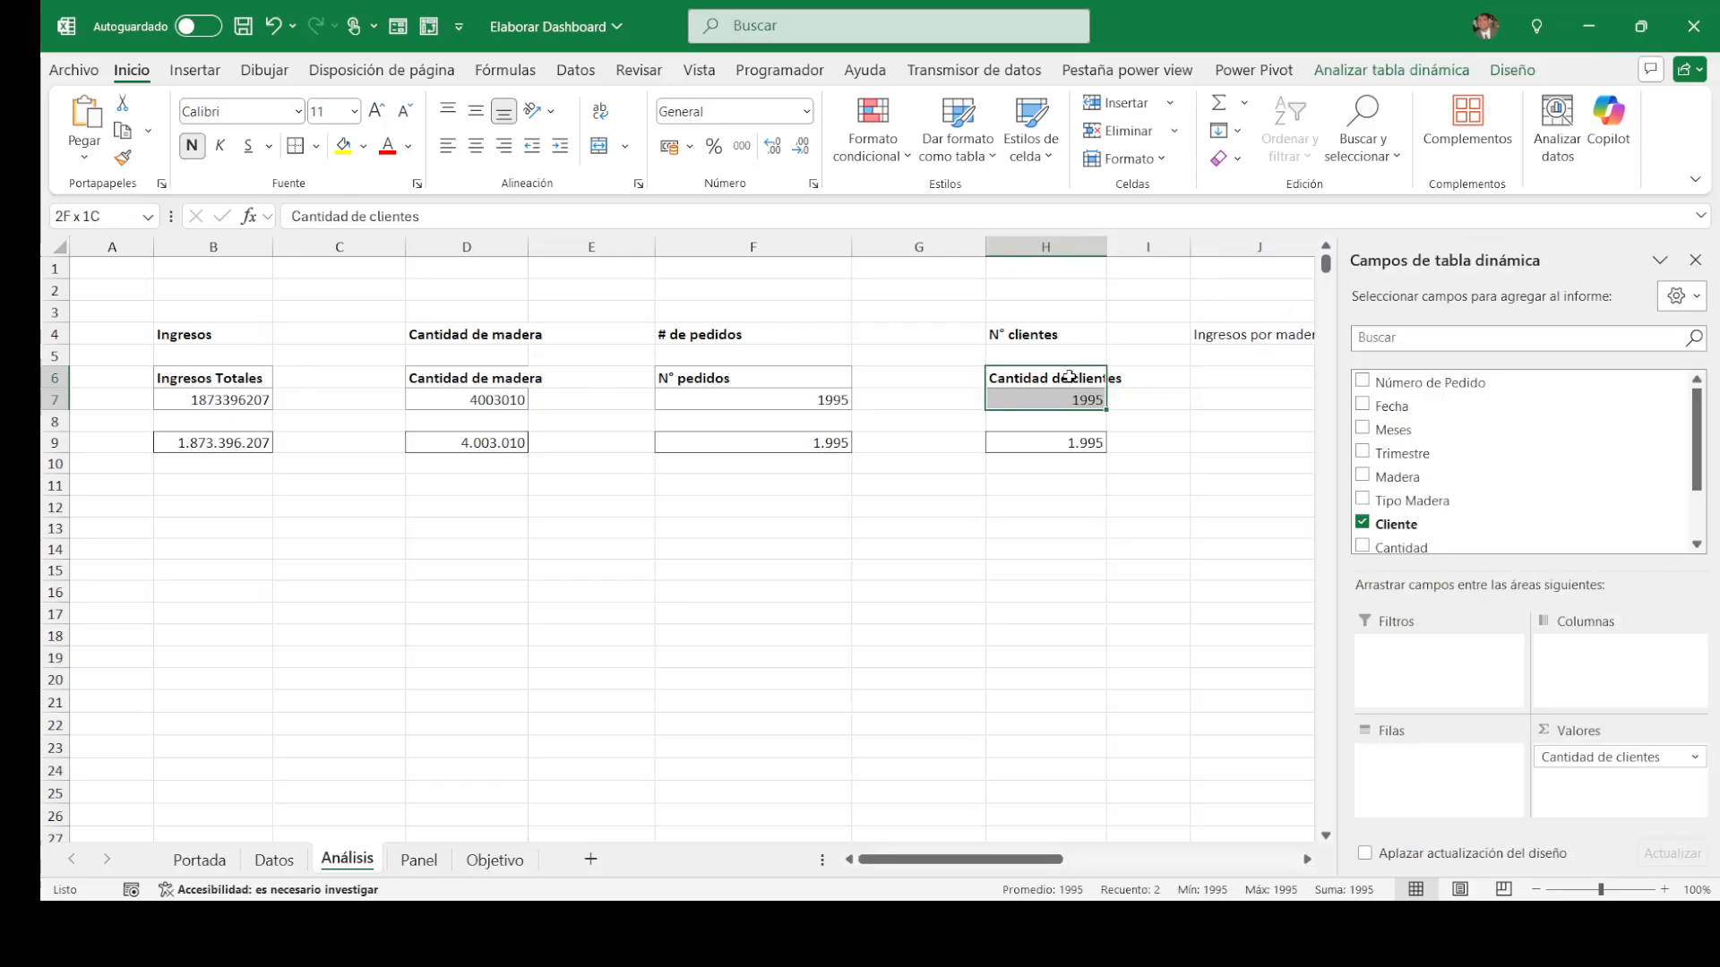
key(ctrl+c)
key(Right)
key(Right)
key(ctrl+v)
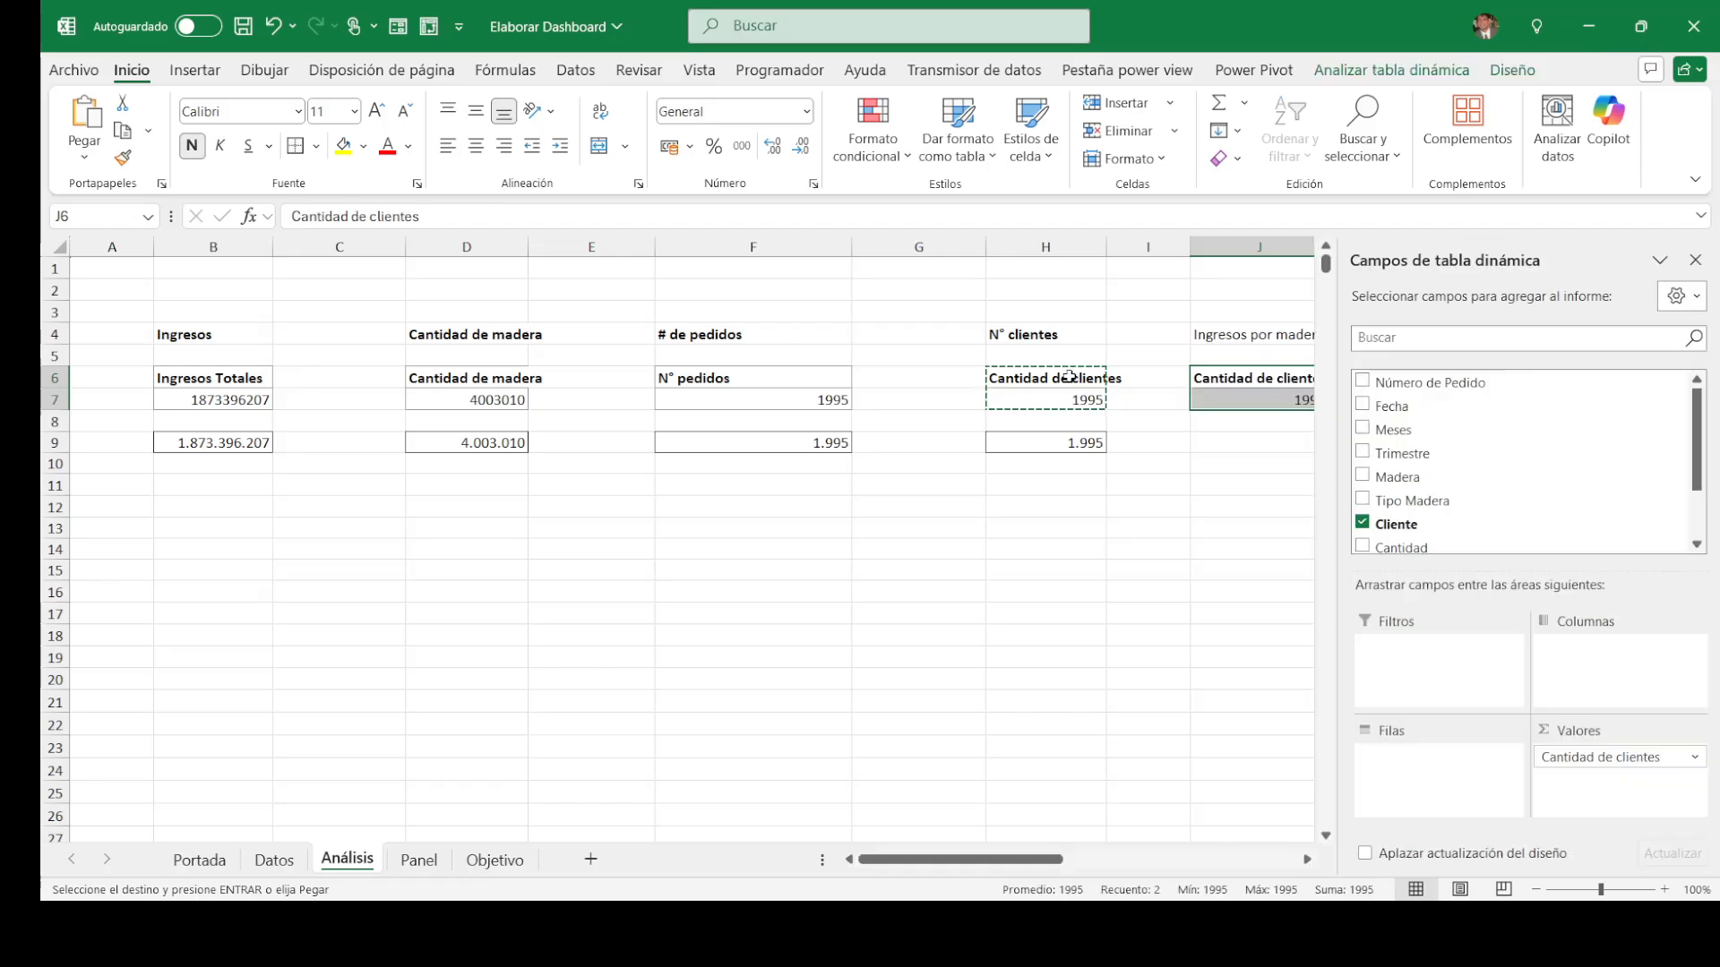
Step: Rebuild the pasted pivot table by removing Cliente, placing Madera in the rows and summing Ingresos as values
click(1362, 523)
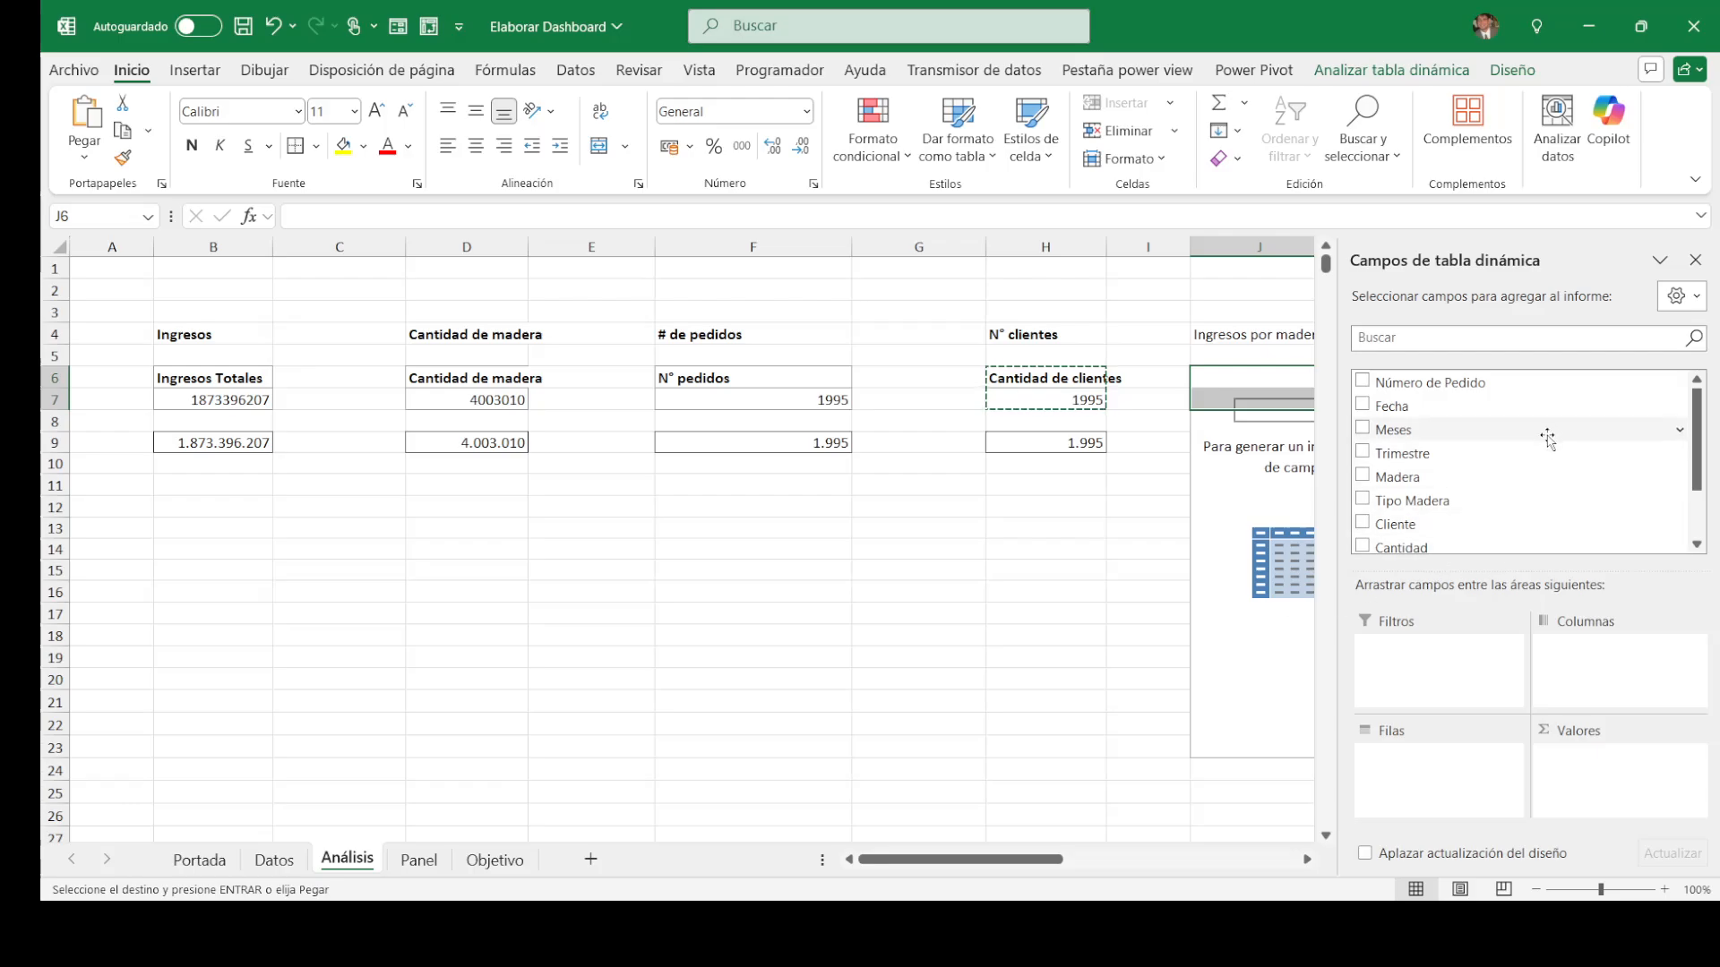
drag(1412, 486, 1437, 775)
scroll(1532, 502, down, 4)
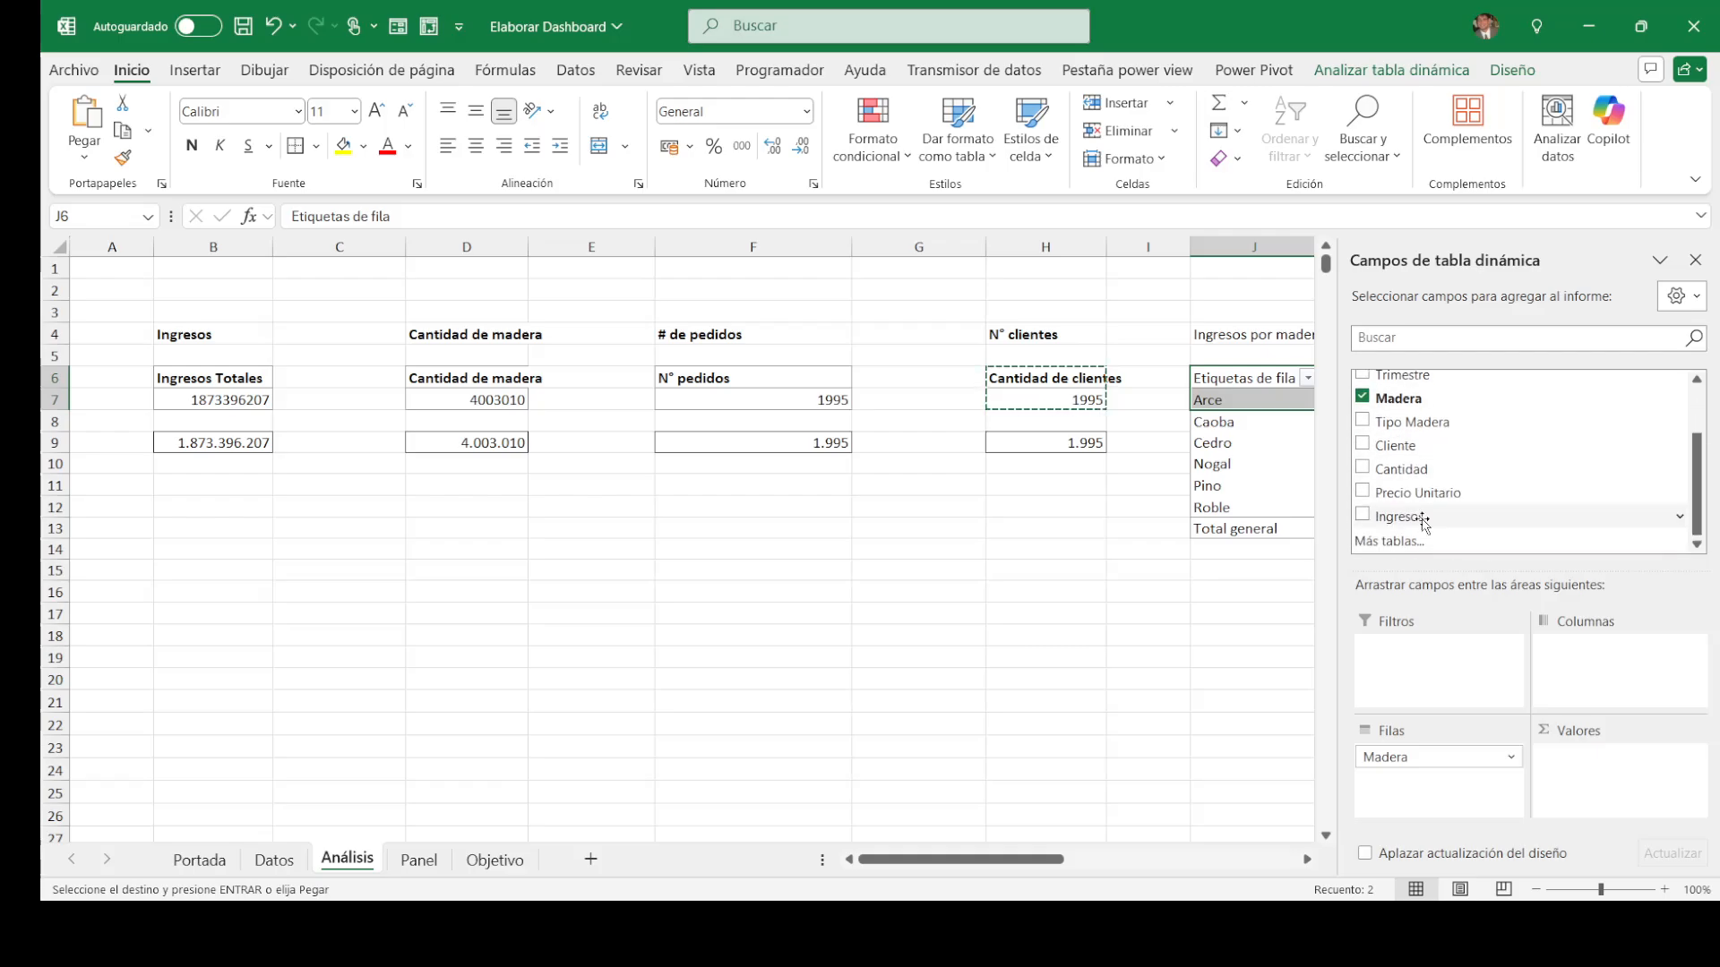
drag(1413, 516, 1622, 784)
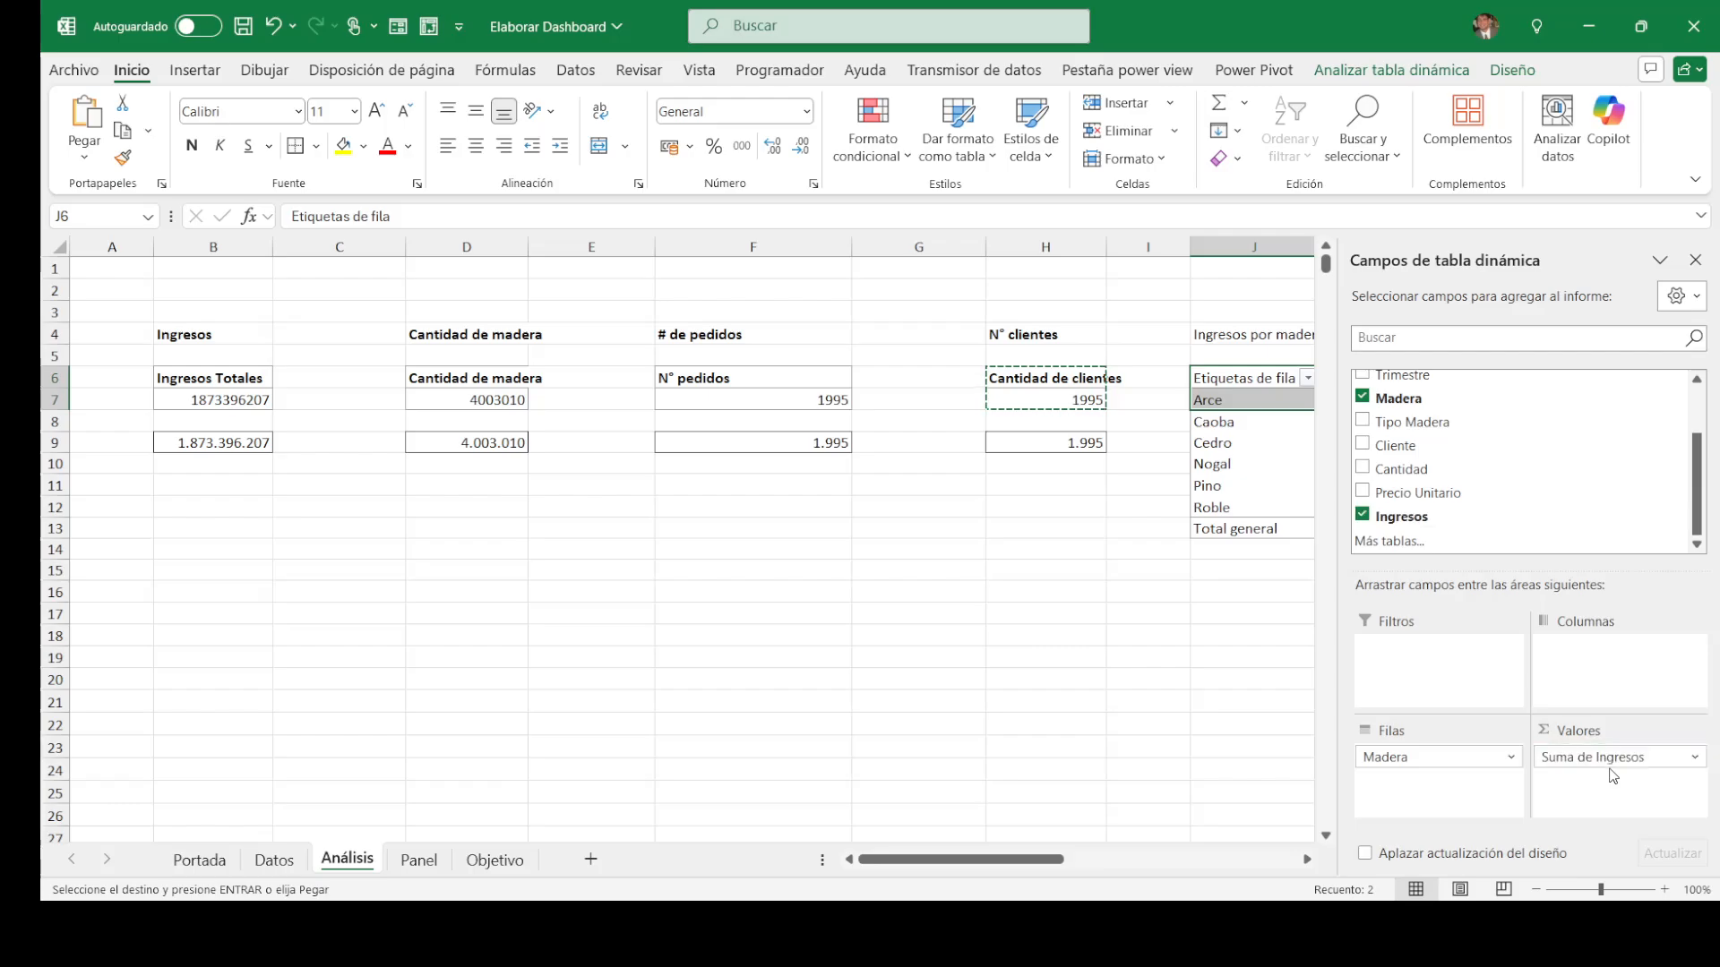
Step: Format the pivot table's Suma de Ingresos values as numbers with a thousands separator and no decimals
click(1015, 692)
key(Right)
key(Right)
key(Right)
key(Right)
key(Right)
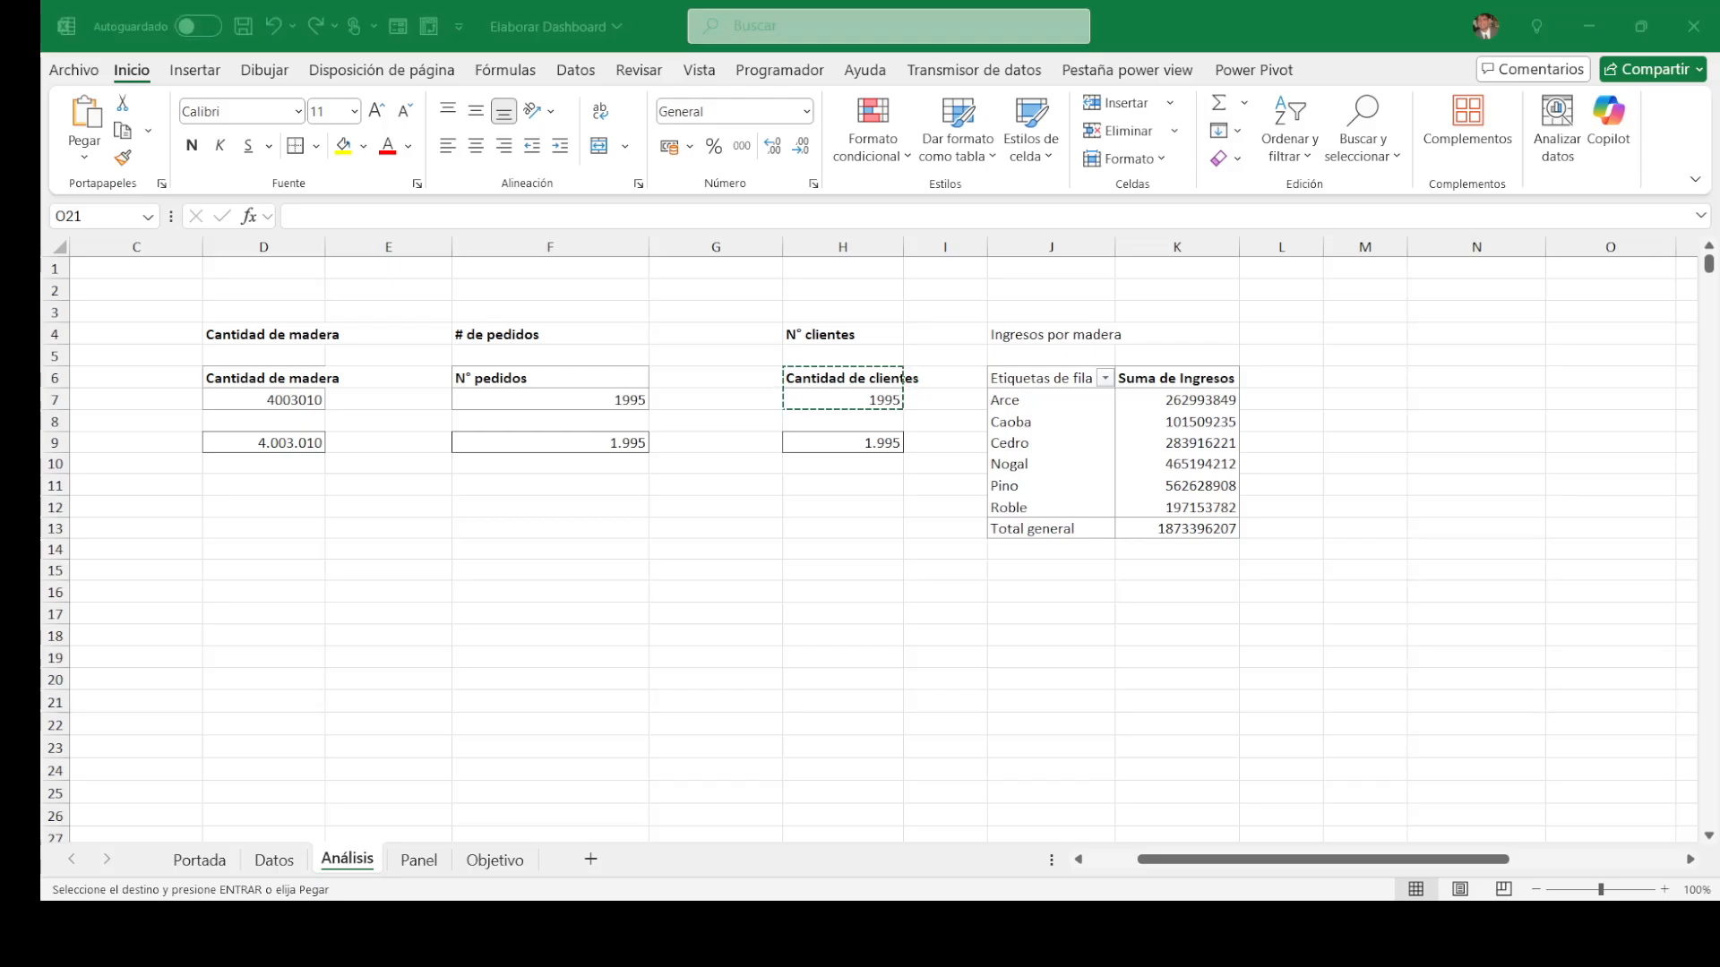
click(1282, 452)
click(1198, 440)
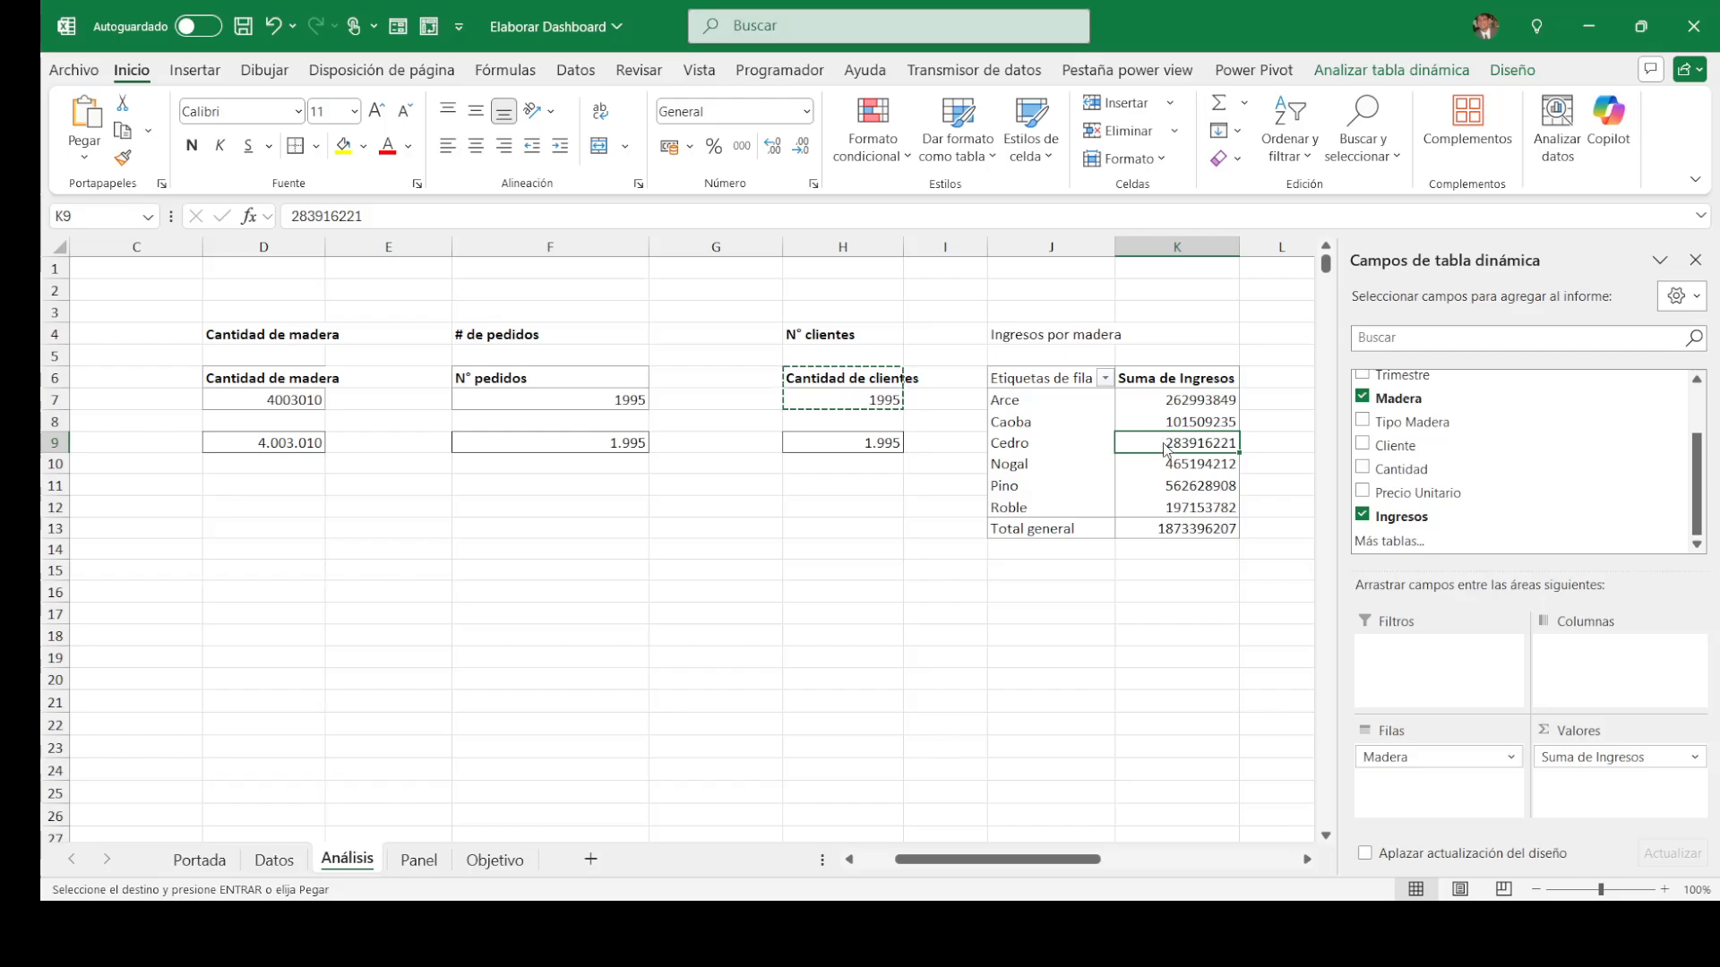
key(Escape)
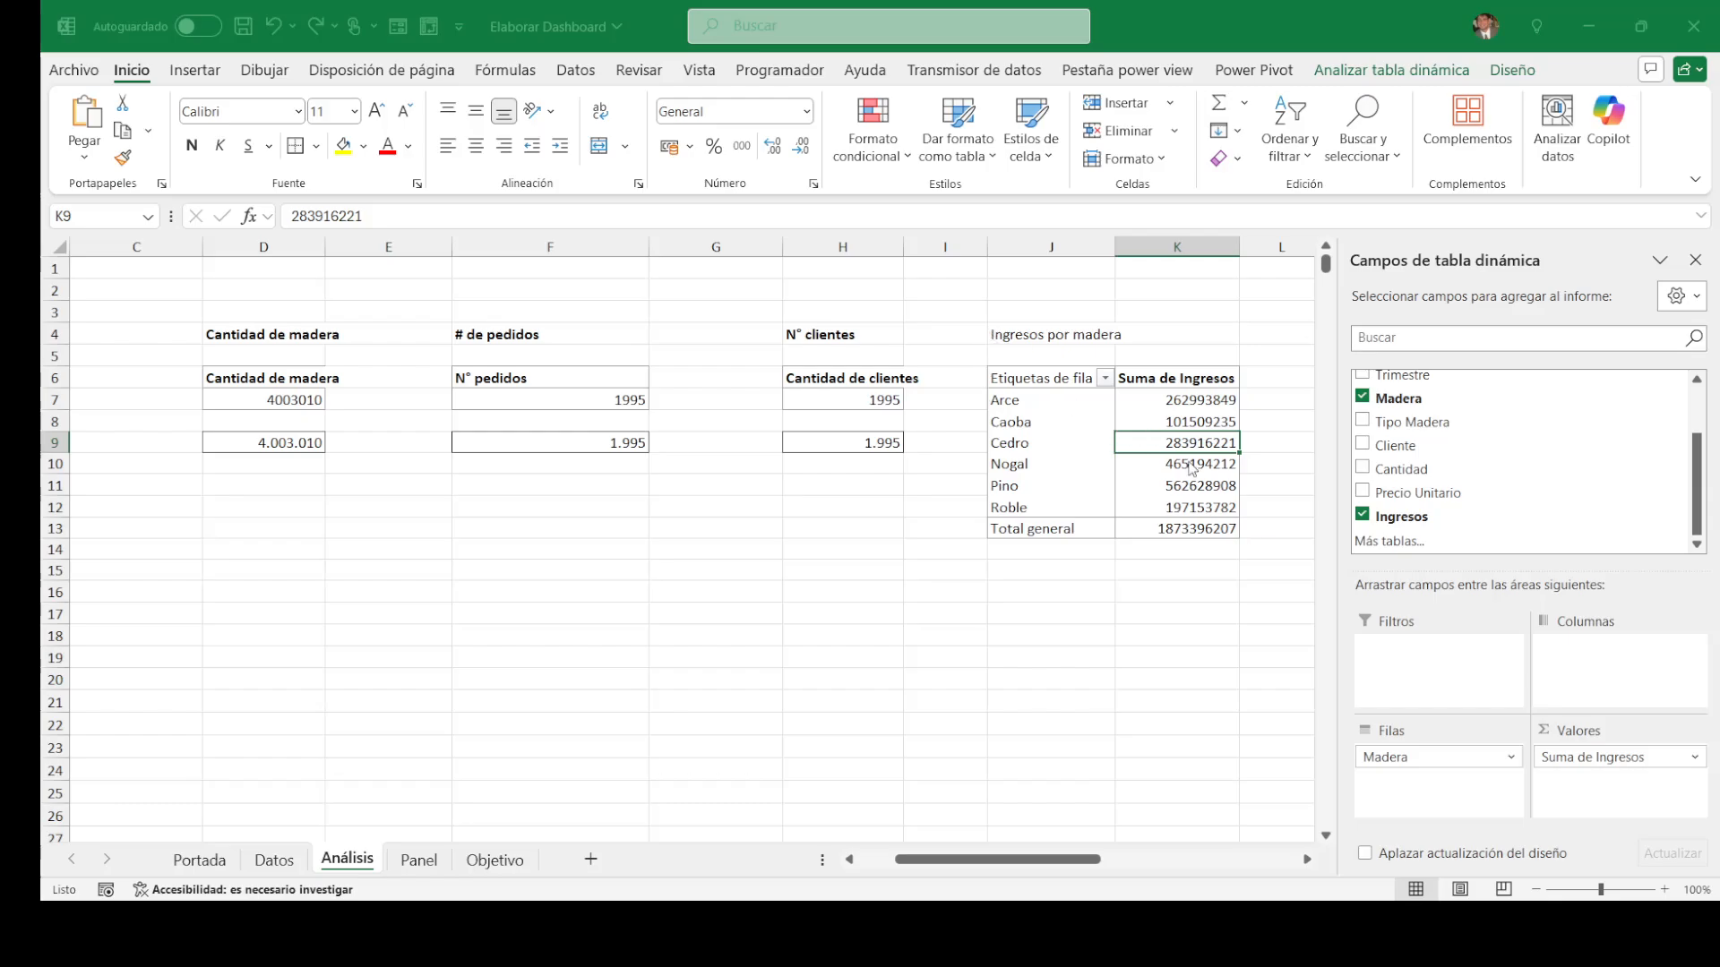
click(1378, 781)
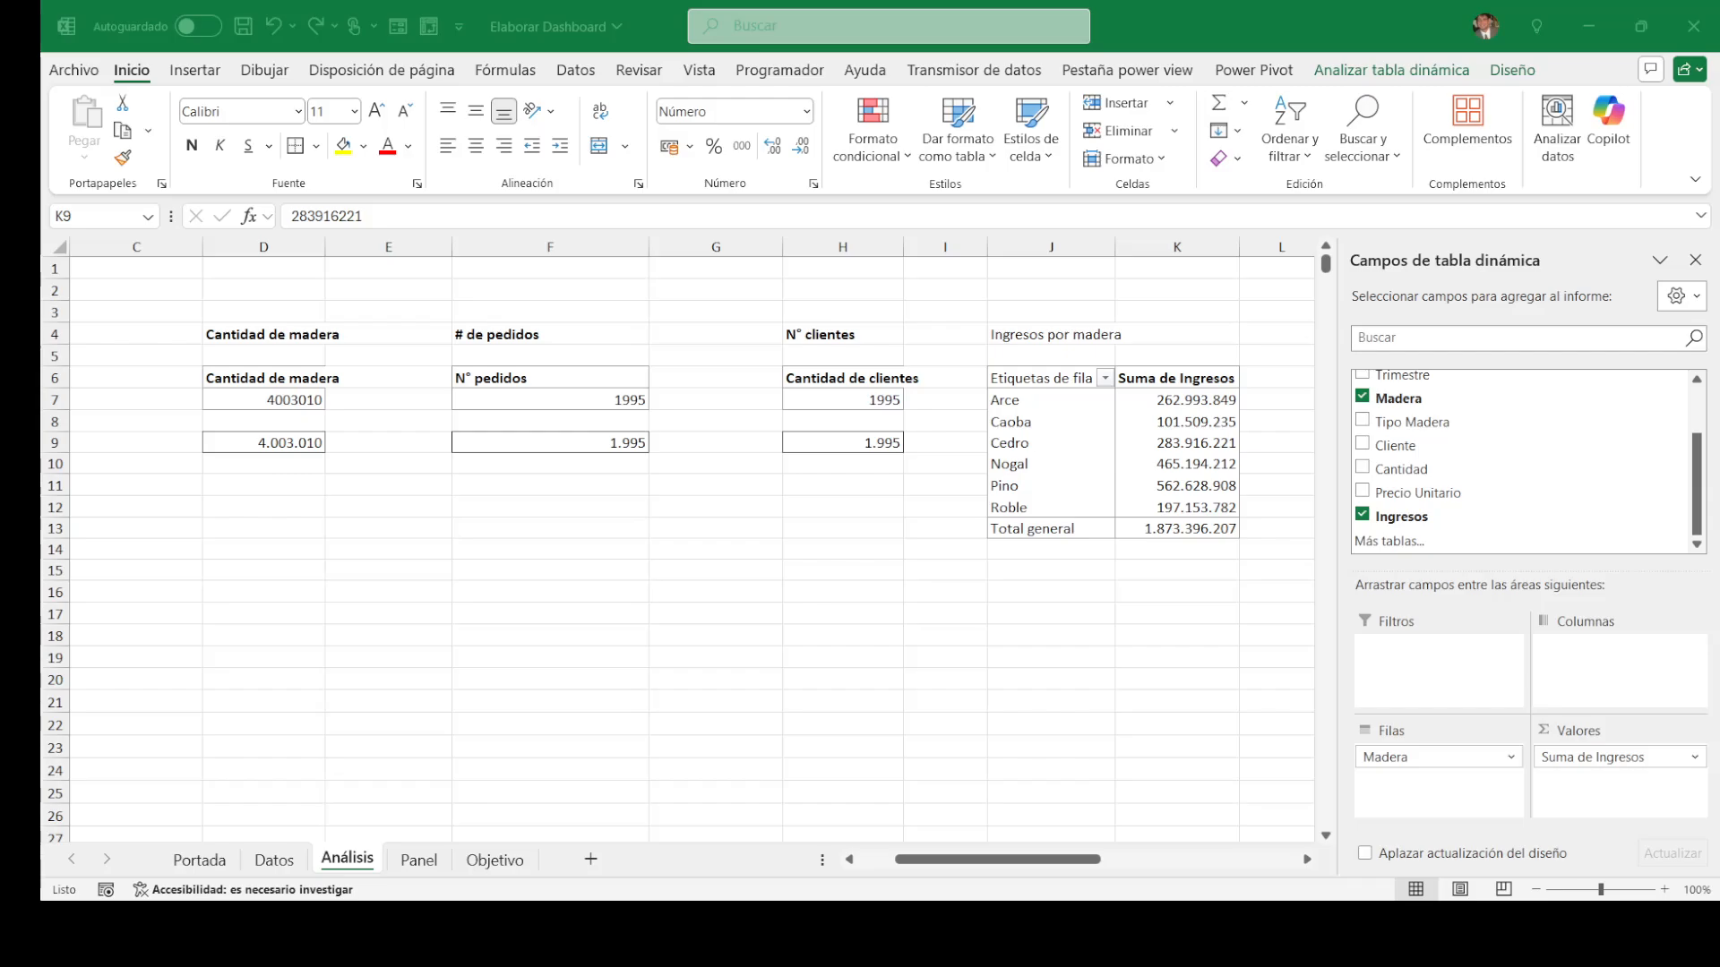
Step: Insert a clustered column pivot chart of income by wood type and place it below the pivot tables, starting around row 15
click(1040, 378)
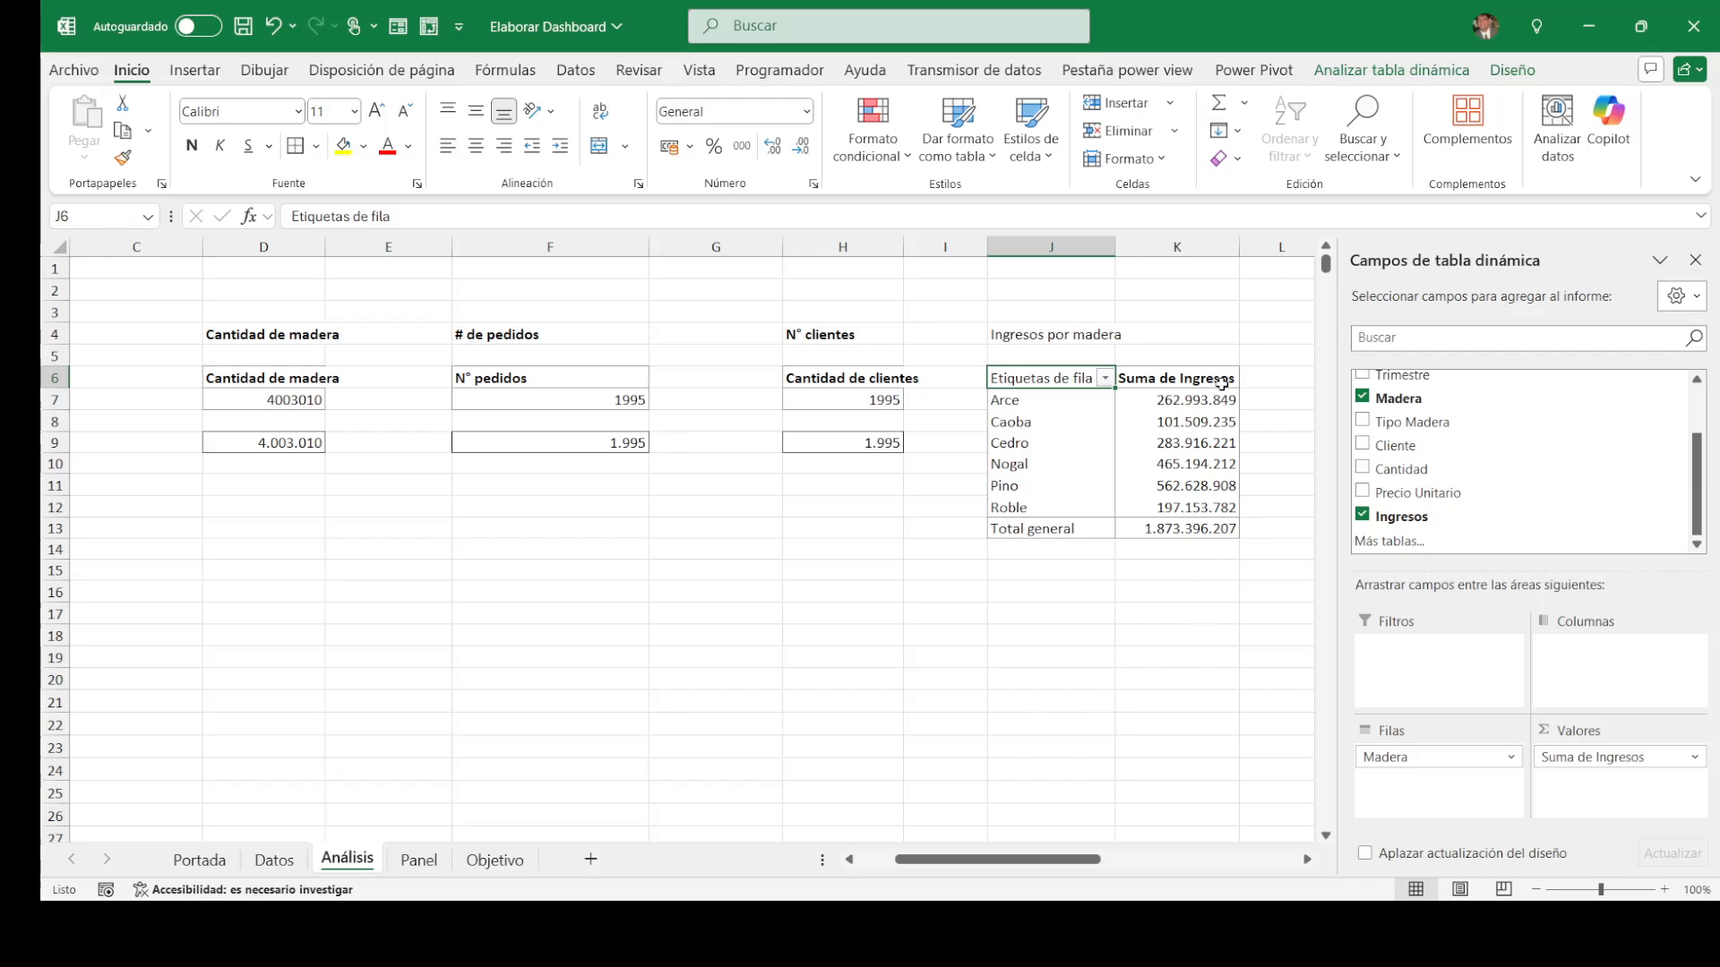
click(188, 70)
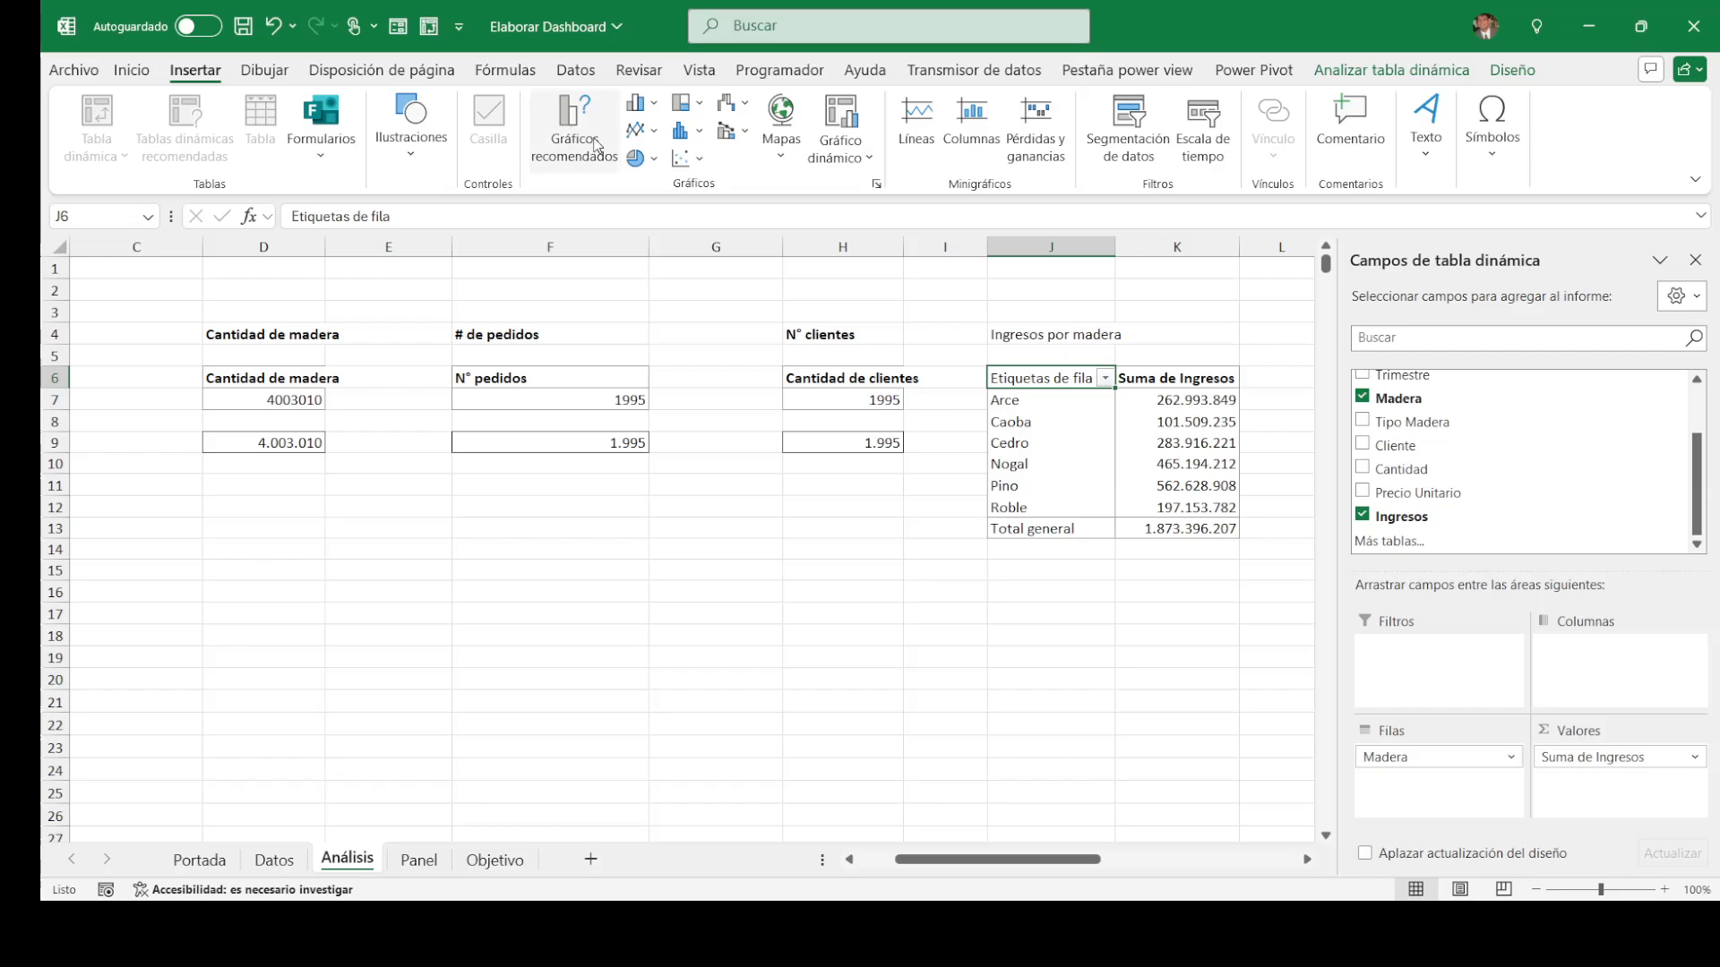
click(878, 186)
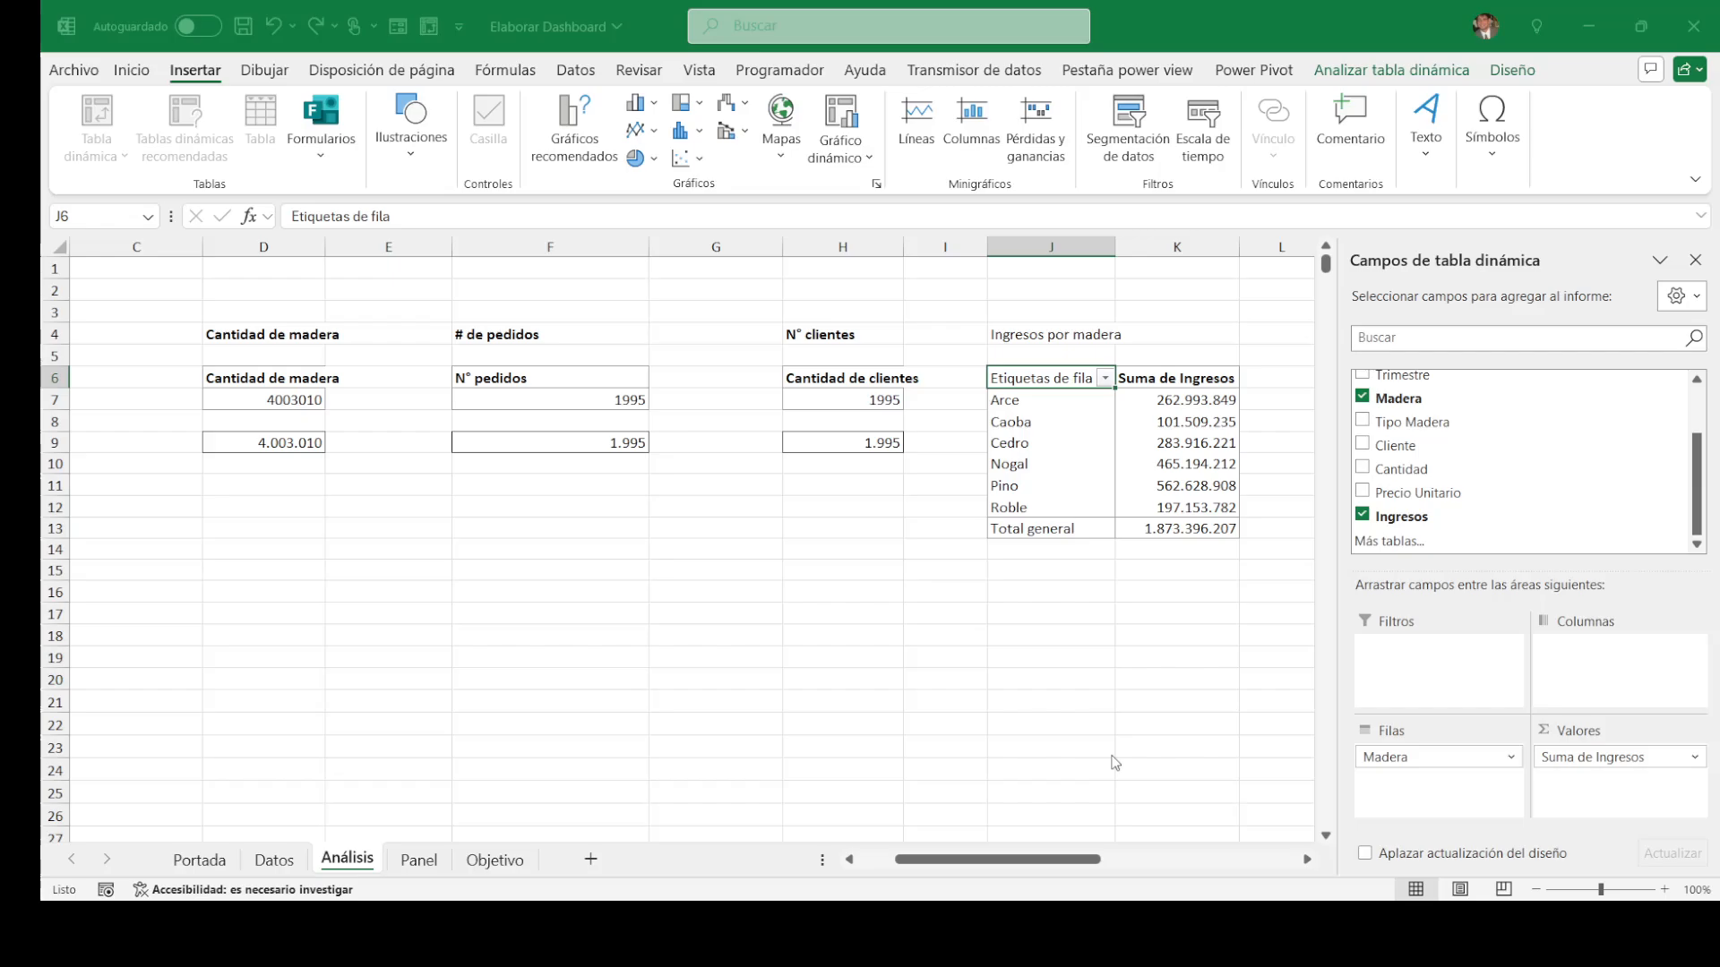
key(Return)
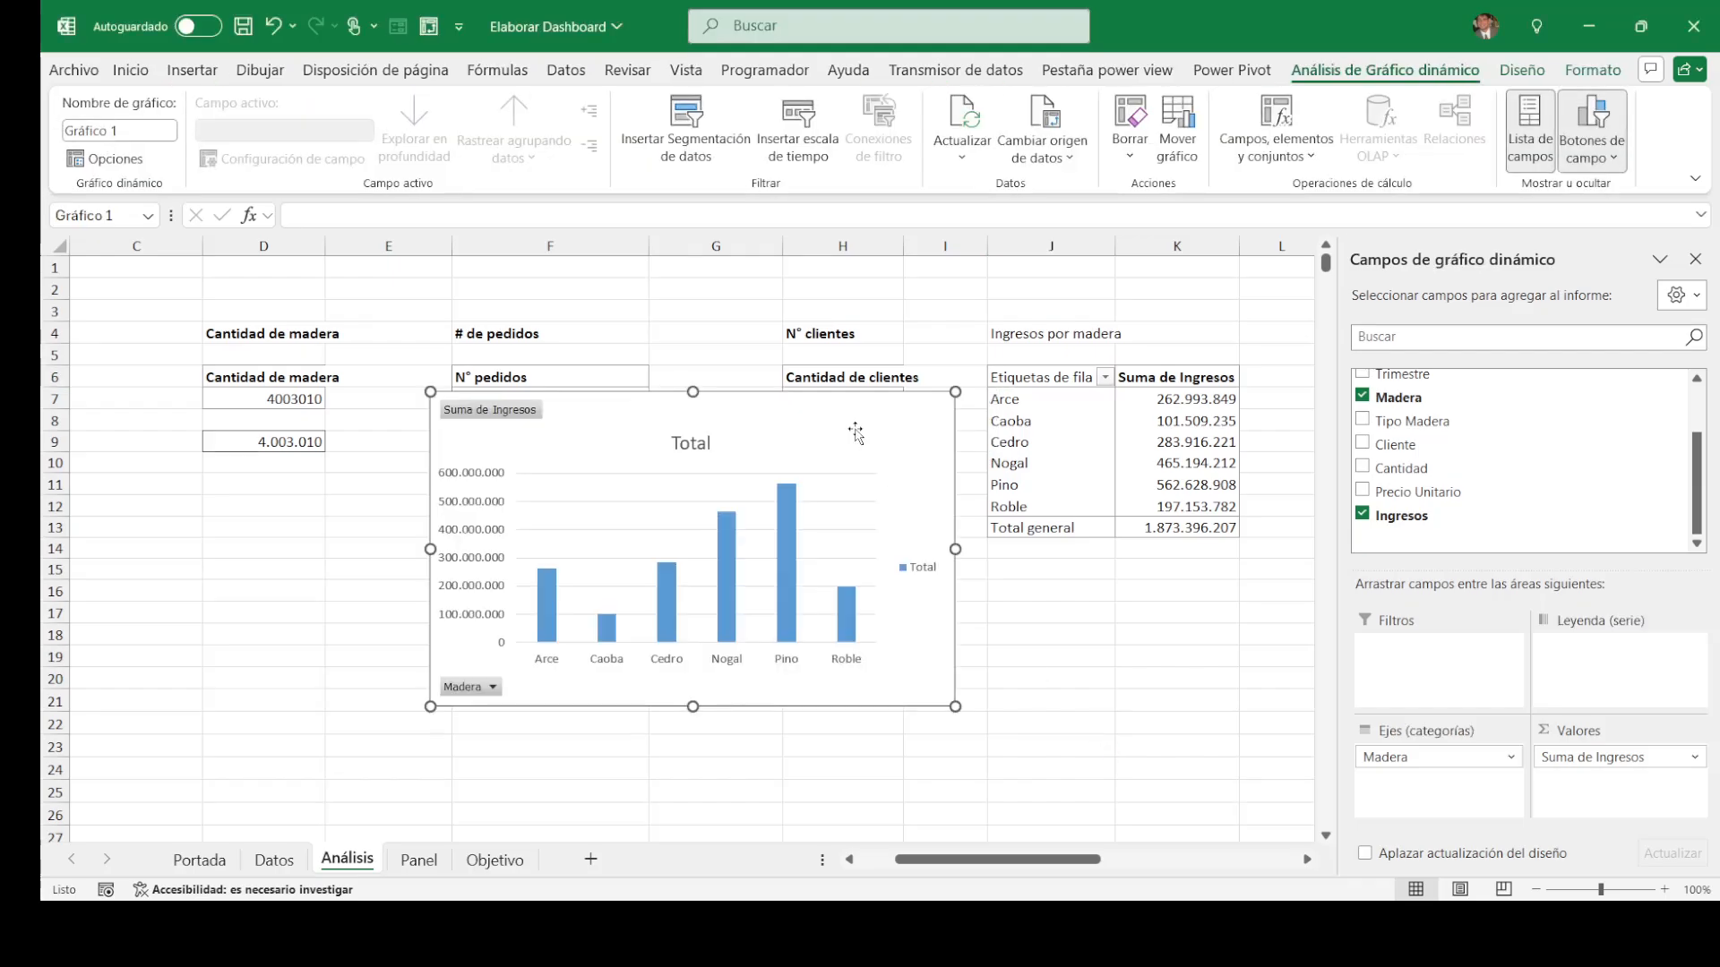
drag(769, 399, 908, 556)
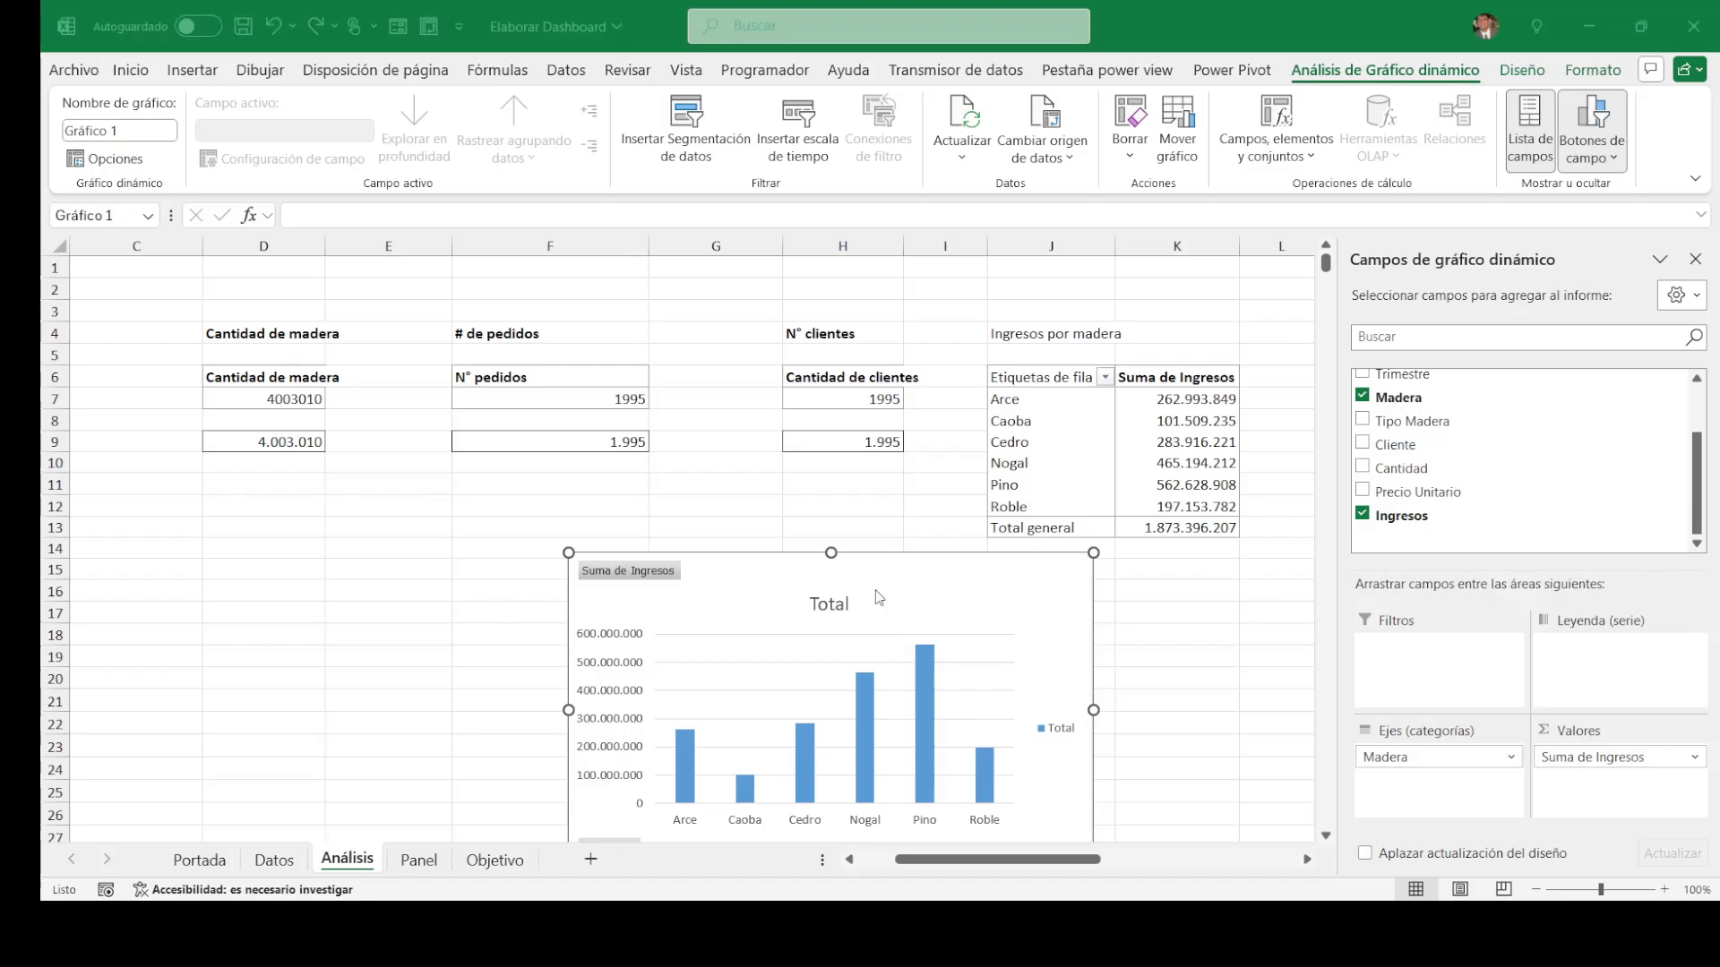
Step: Delete the column chart's title and its vertical value axis
click(843, 605)
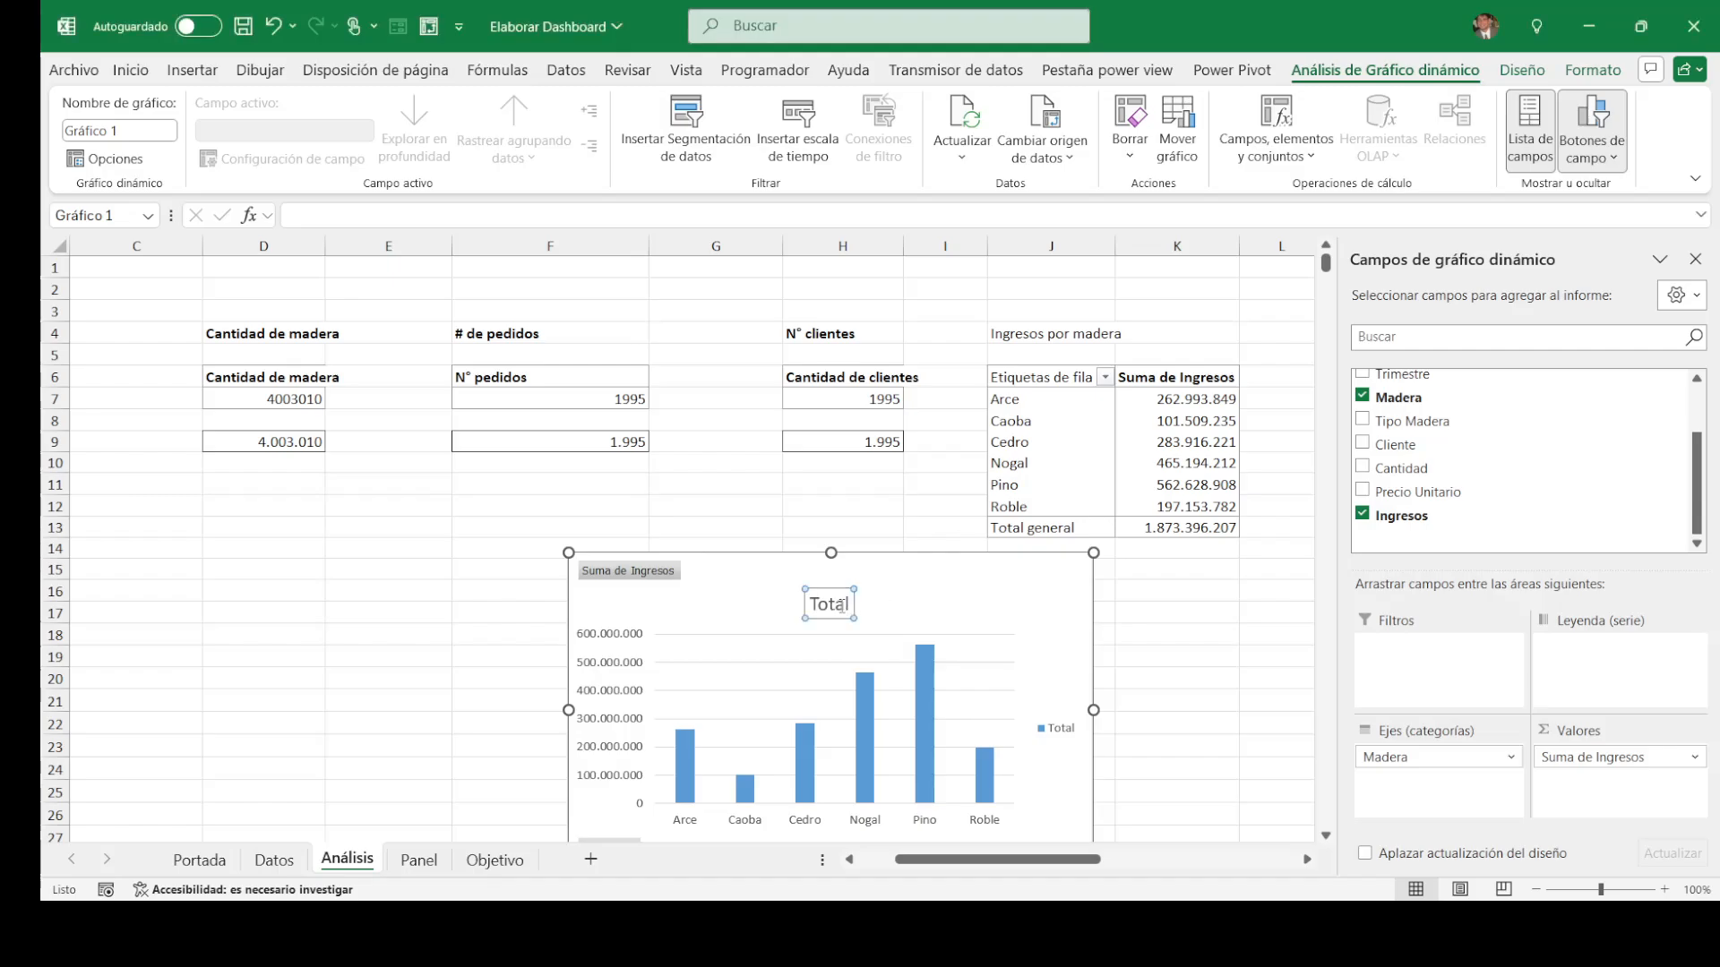
key(Delete)
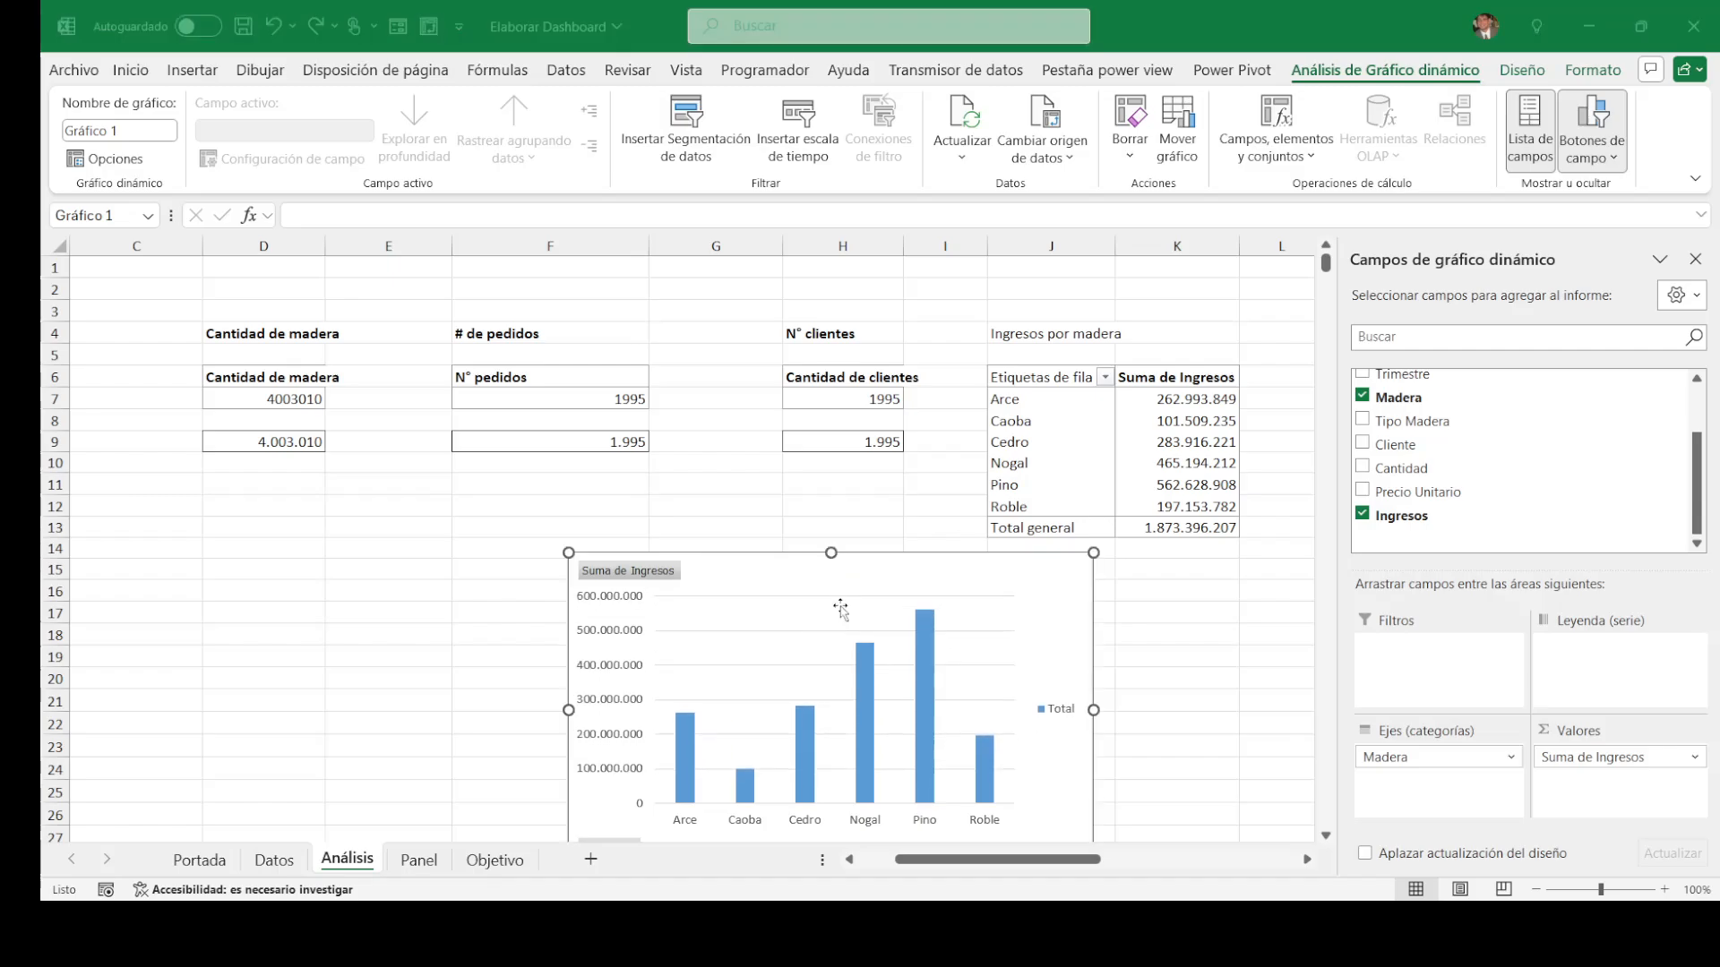
click(603, 642)
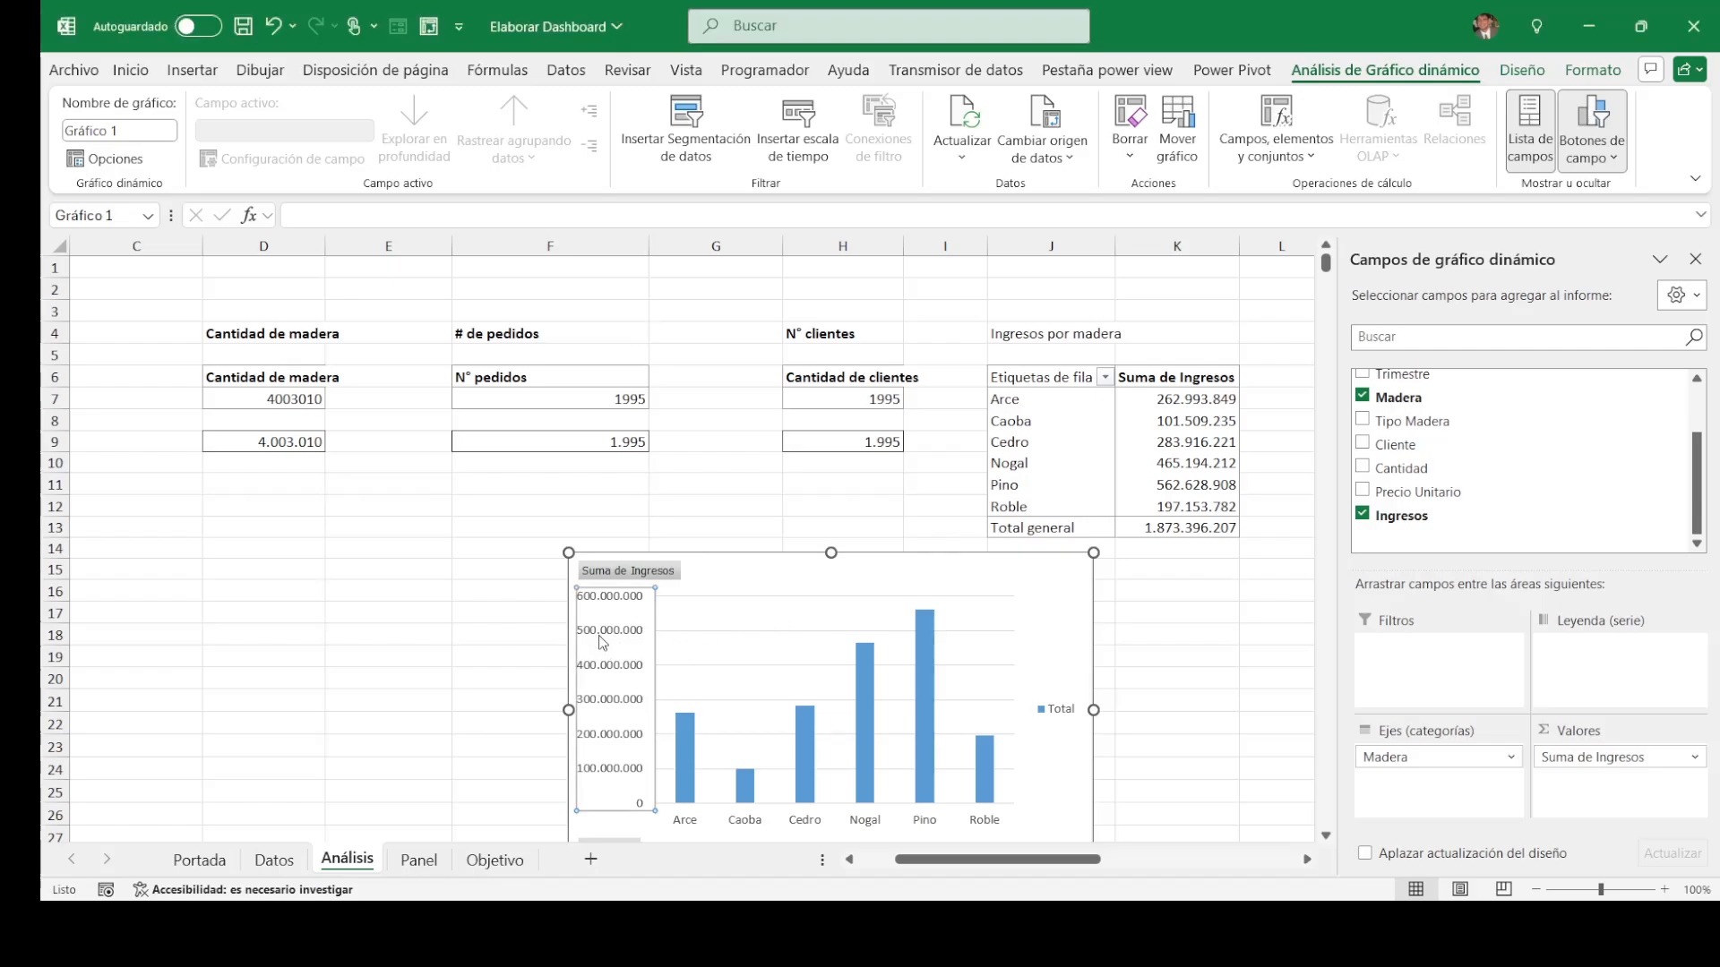
key(Delete)
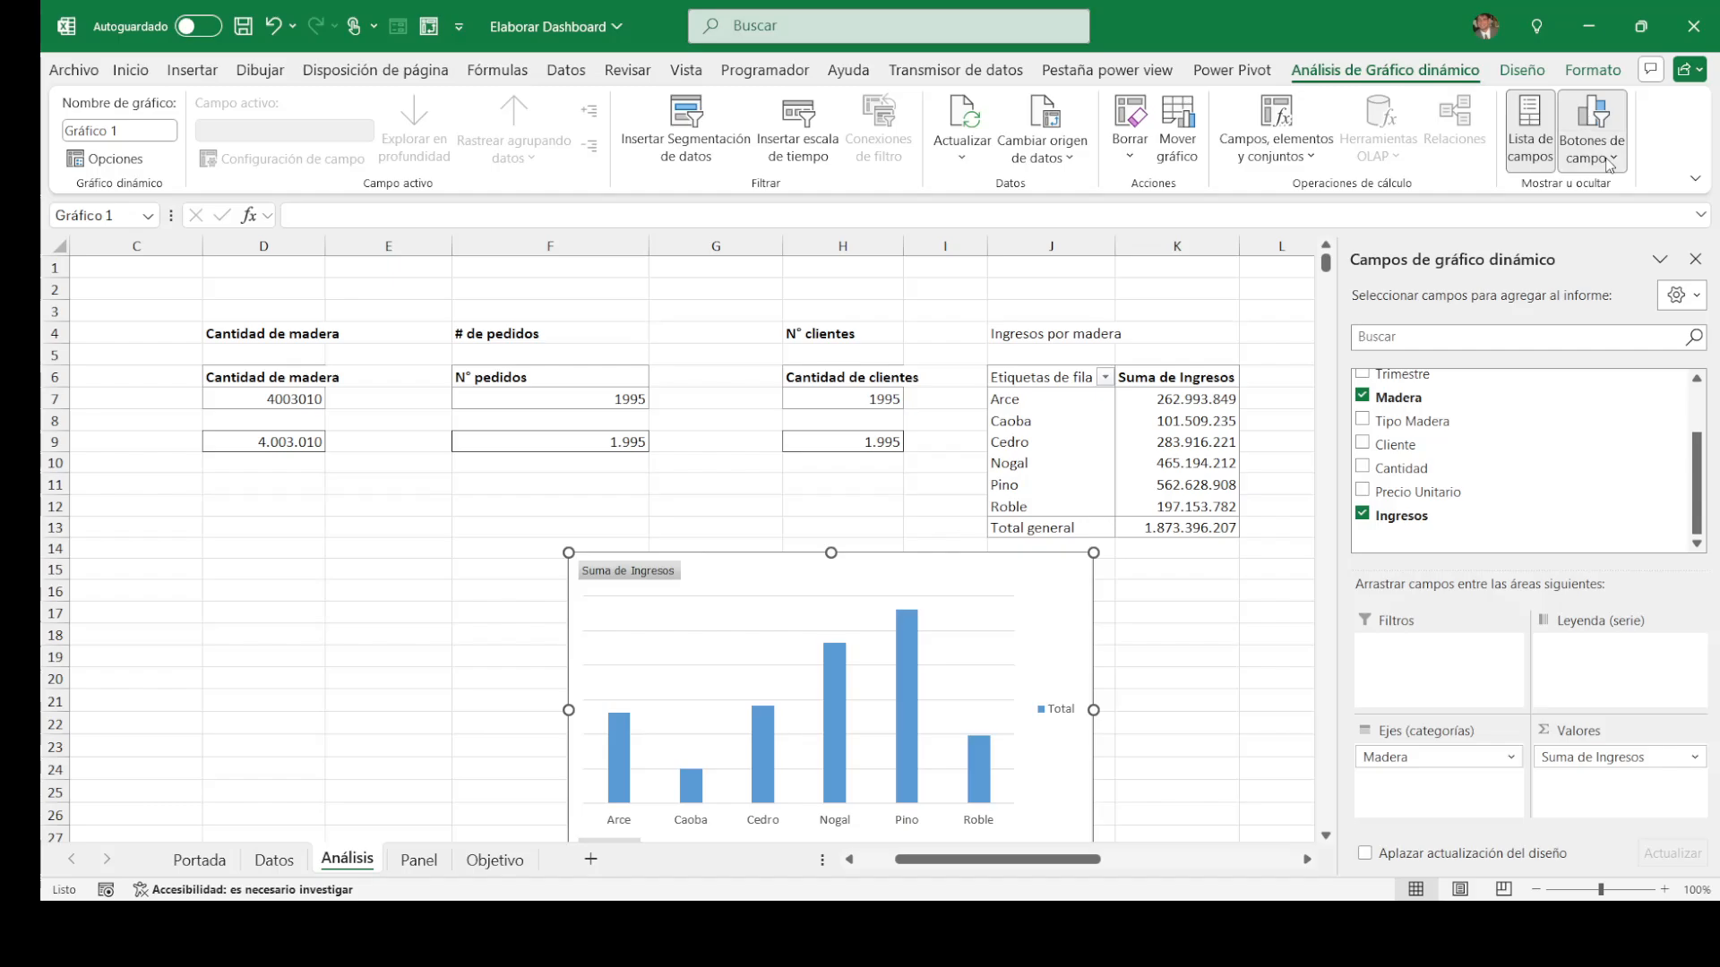
Step: Hide the field buttons on the column chart and delete its legend
click(1592, 117)
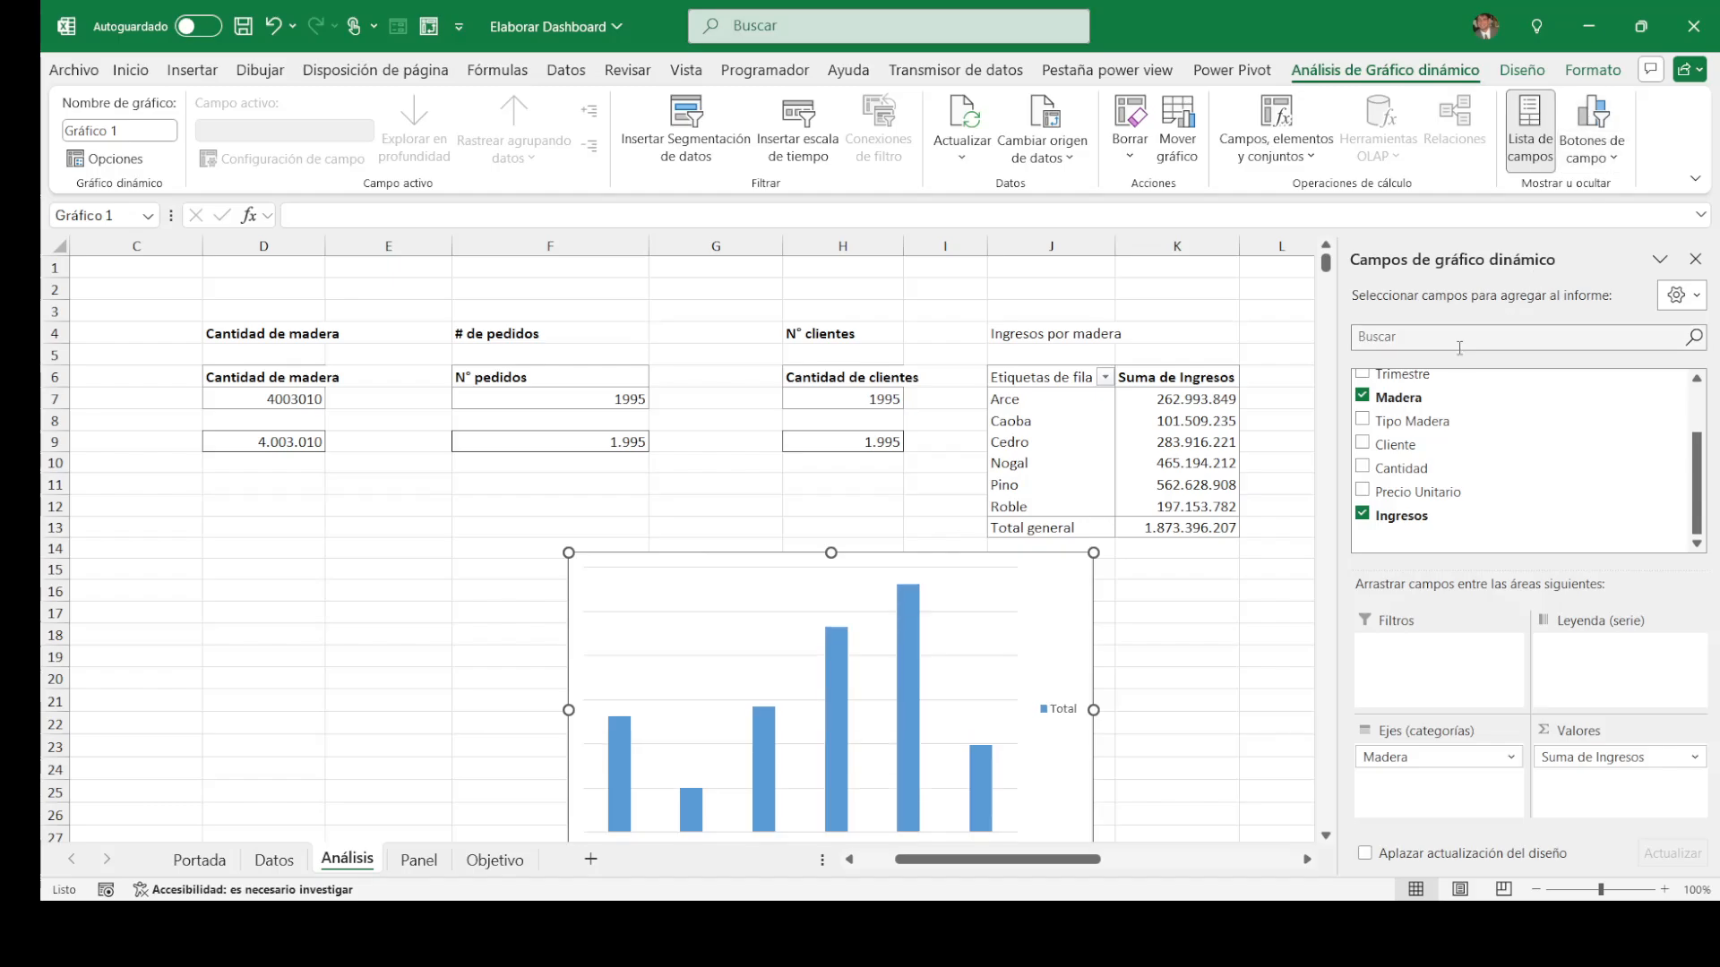
click(1064, 715)
key(Delete)
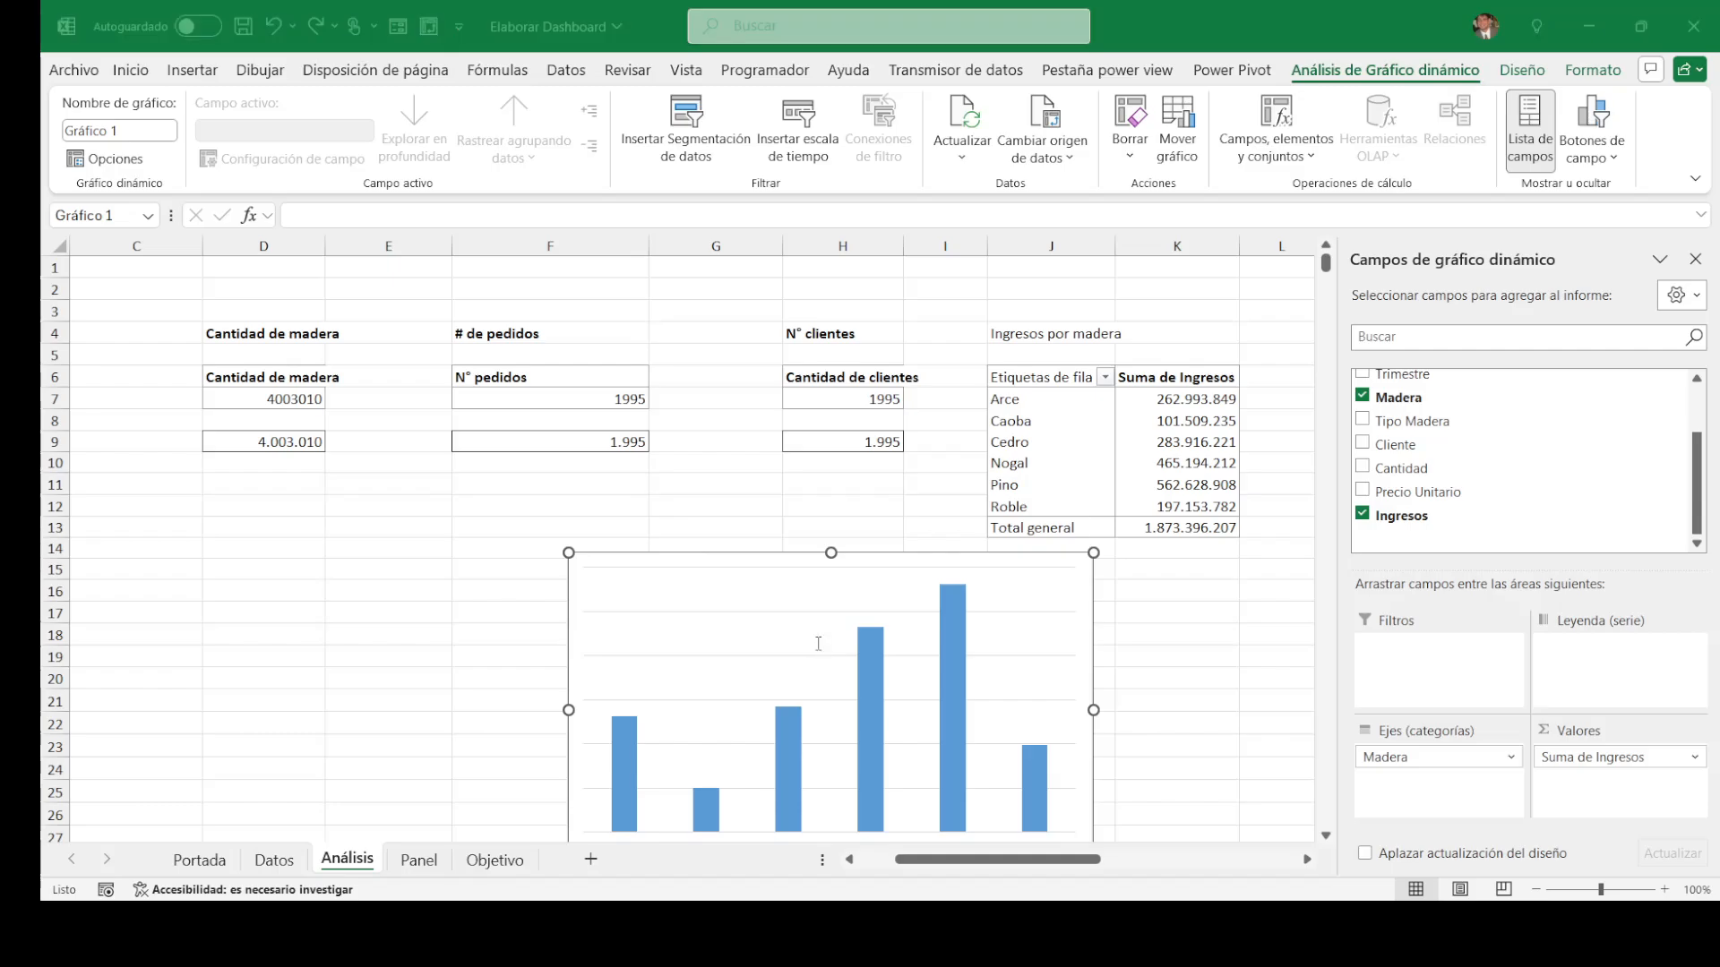
Step: Delete the column chart's horizontal gridlines and select its Suma de Ingresos data series
click(769, 665)
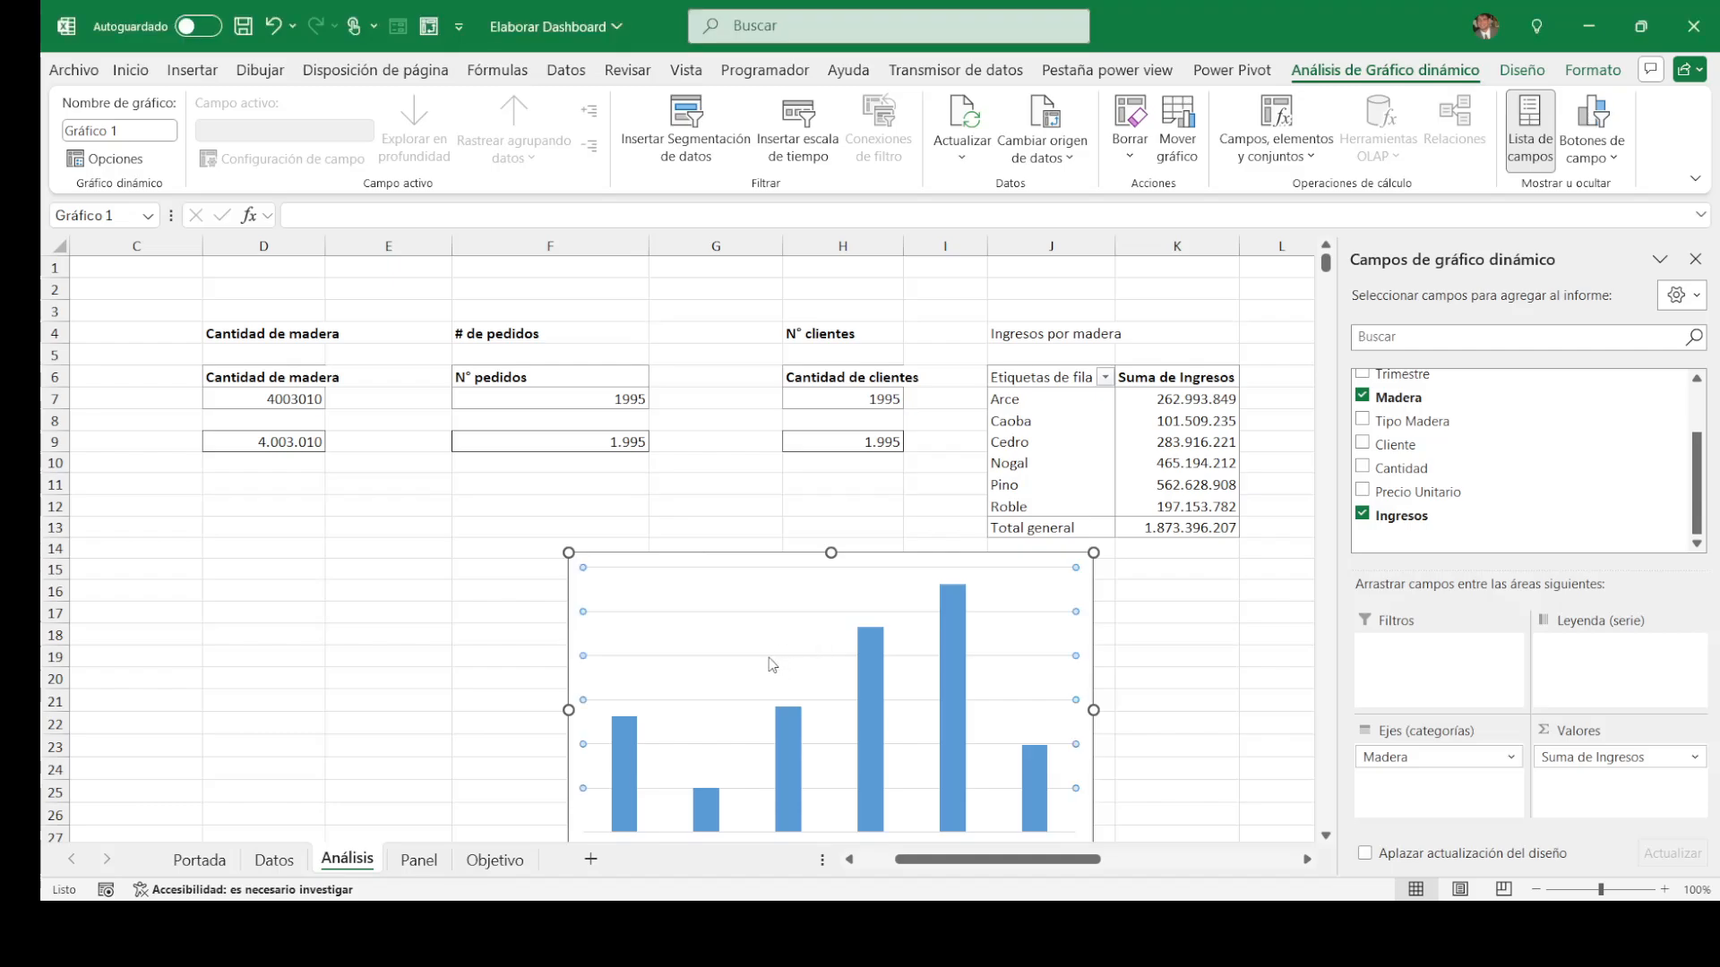
key(Delete)
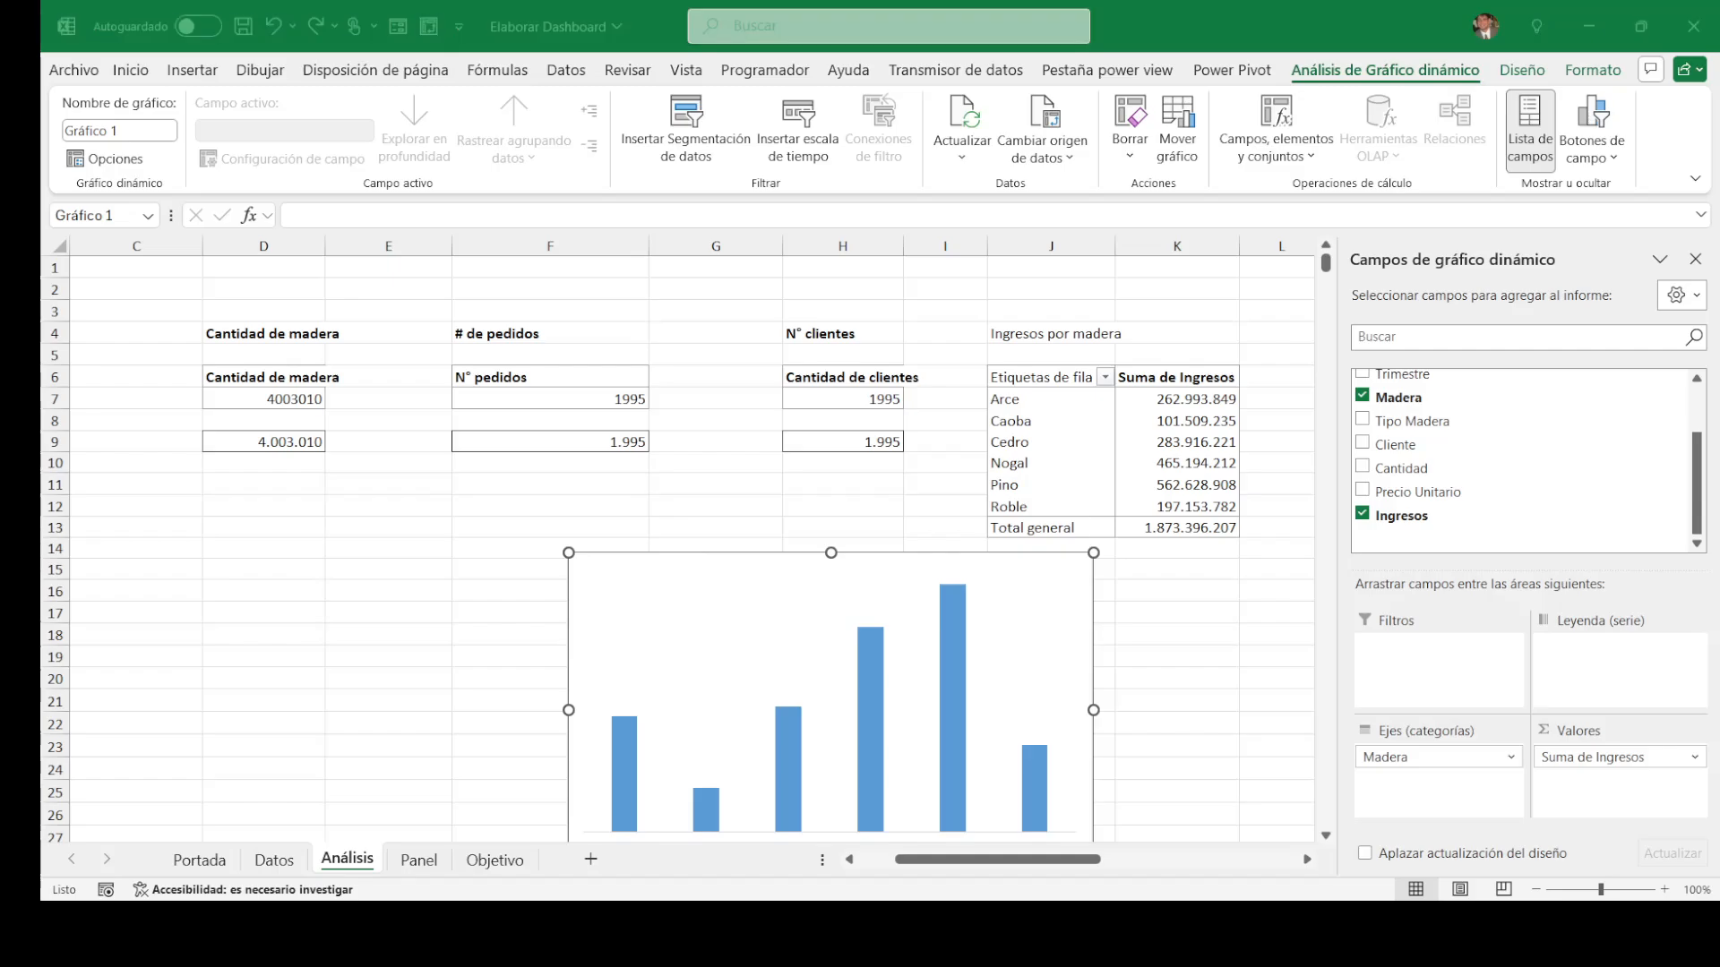
click(771, 664)
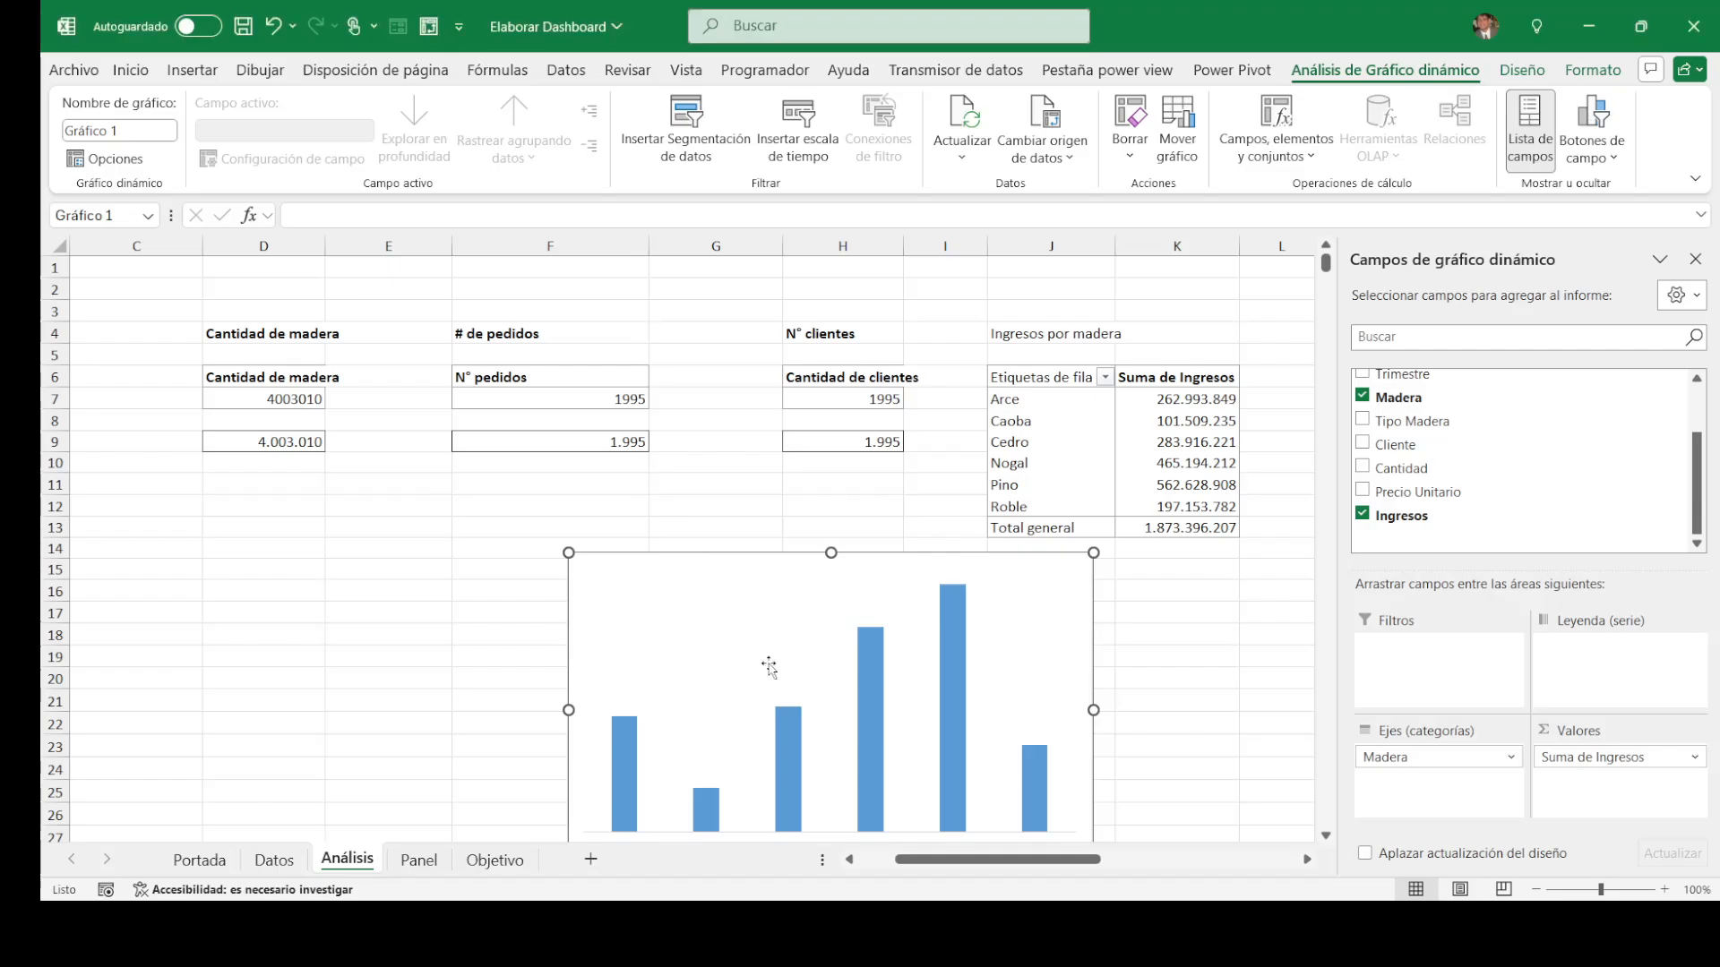
click(628, 746)
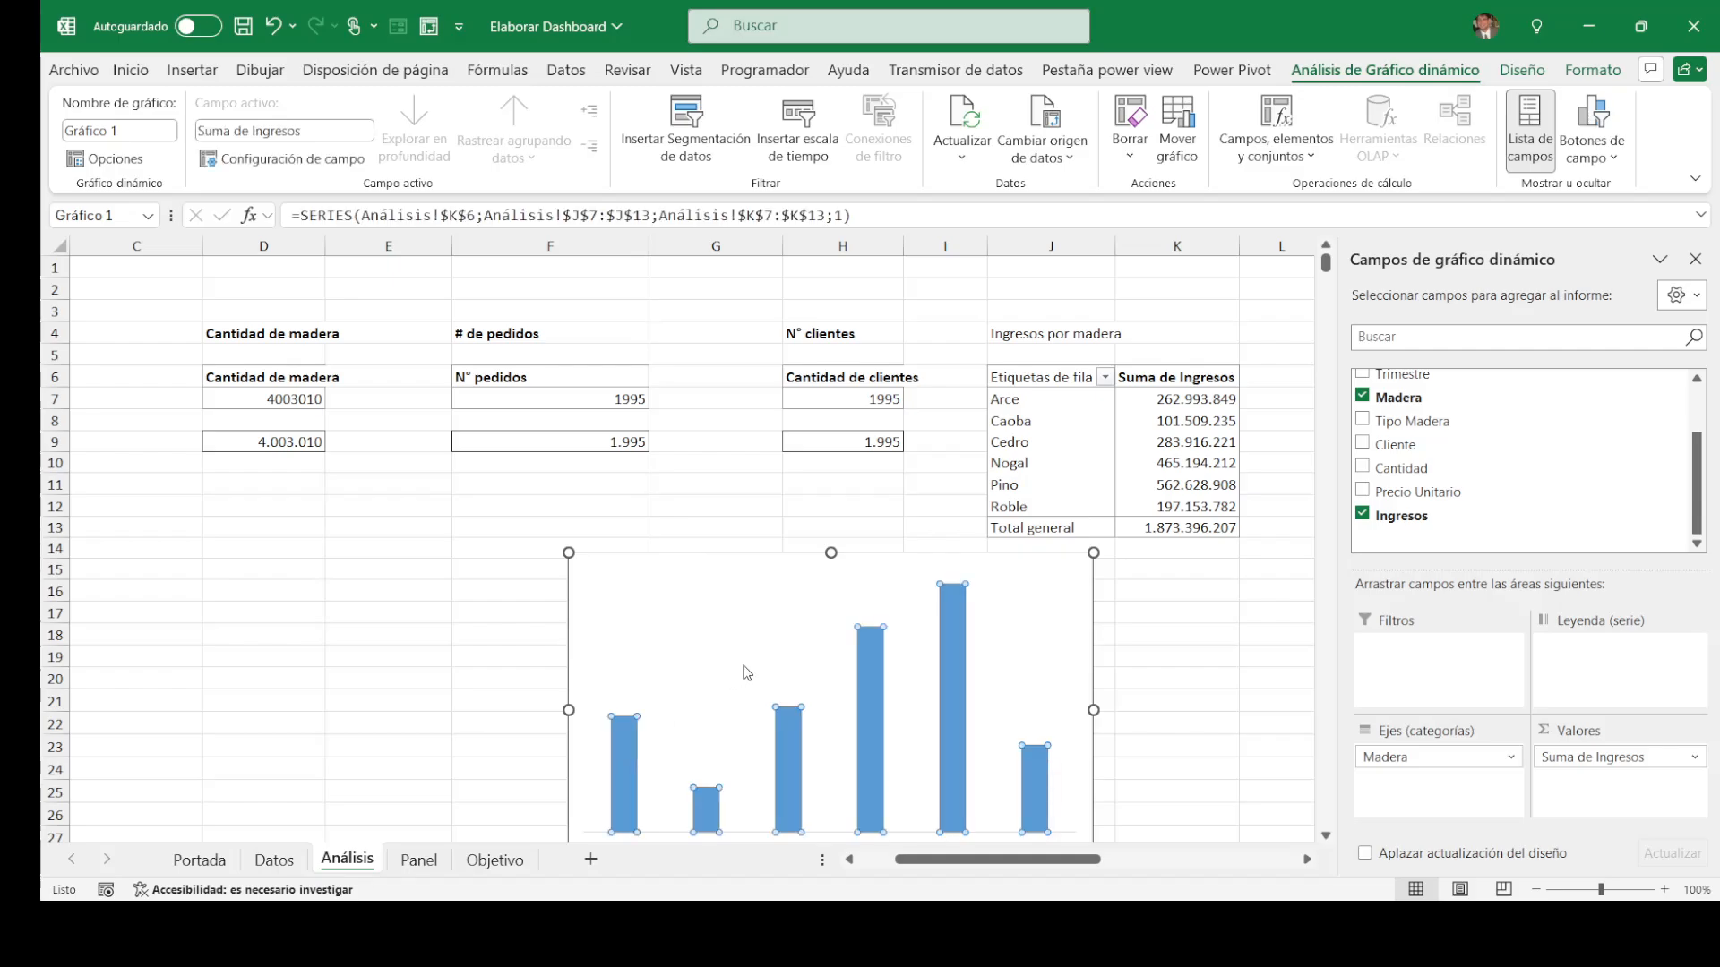
Step: Add data labels to the income columns and format them in bold Calibri (Títulos)
click(743, 669)
right_click(637, 702)
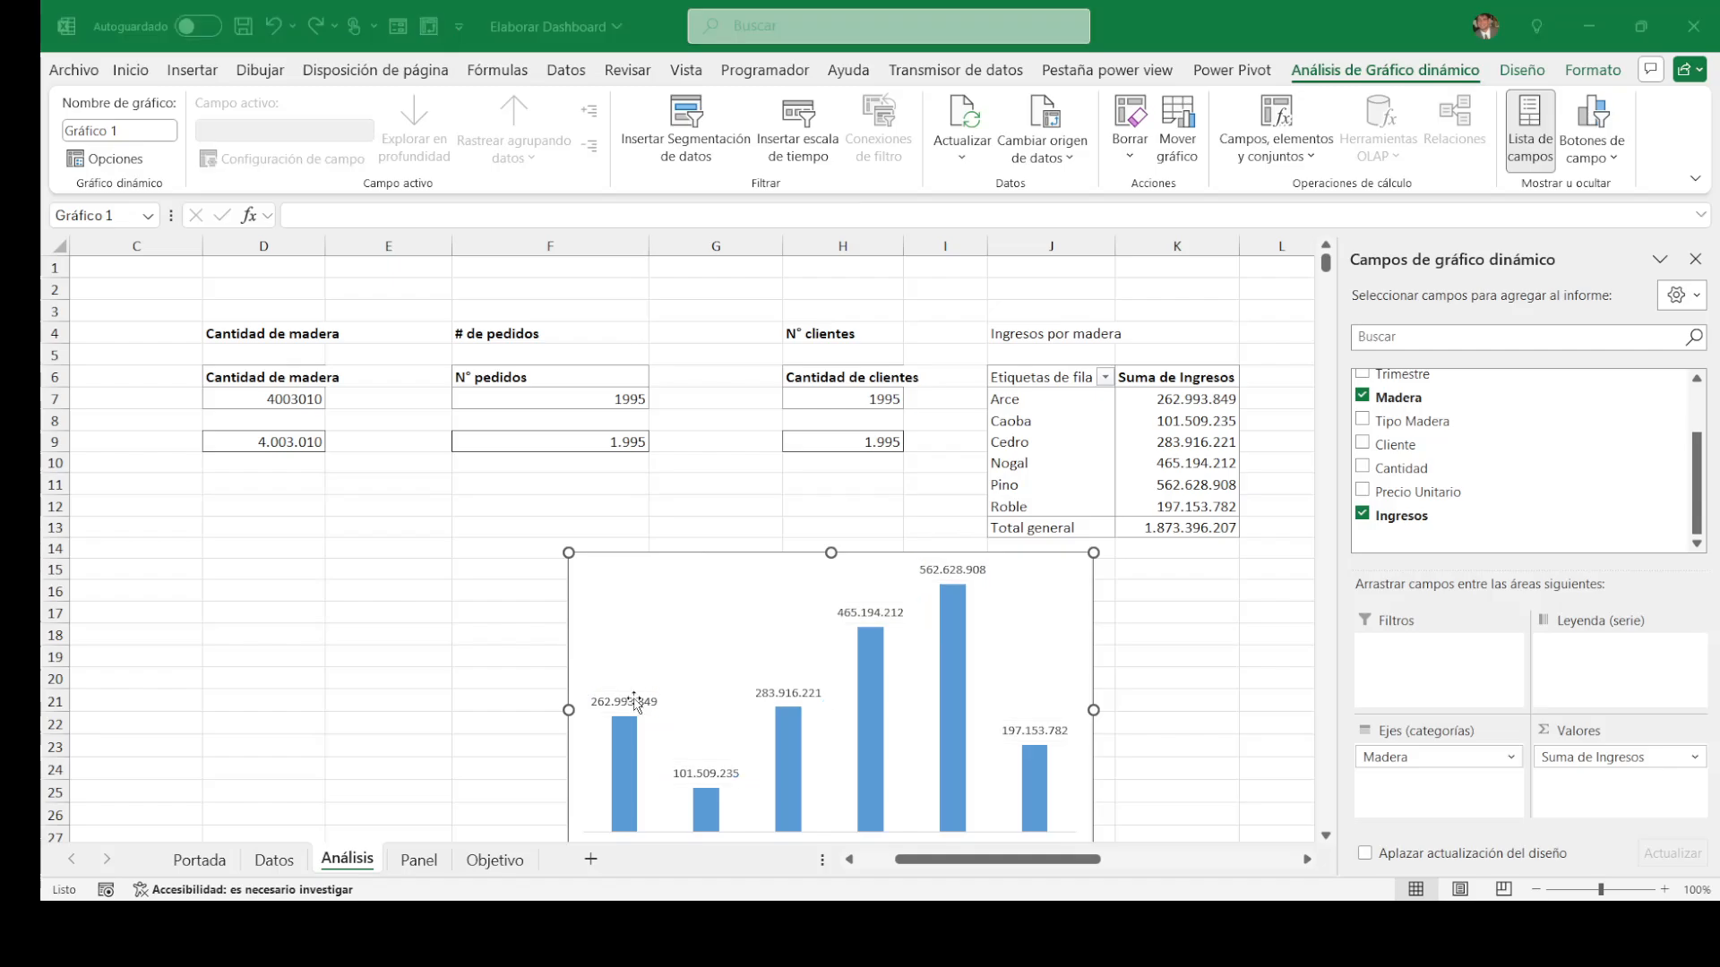
click(637, 704)
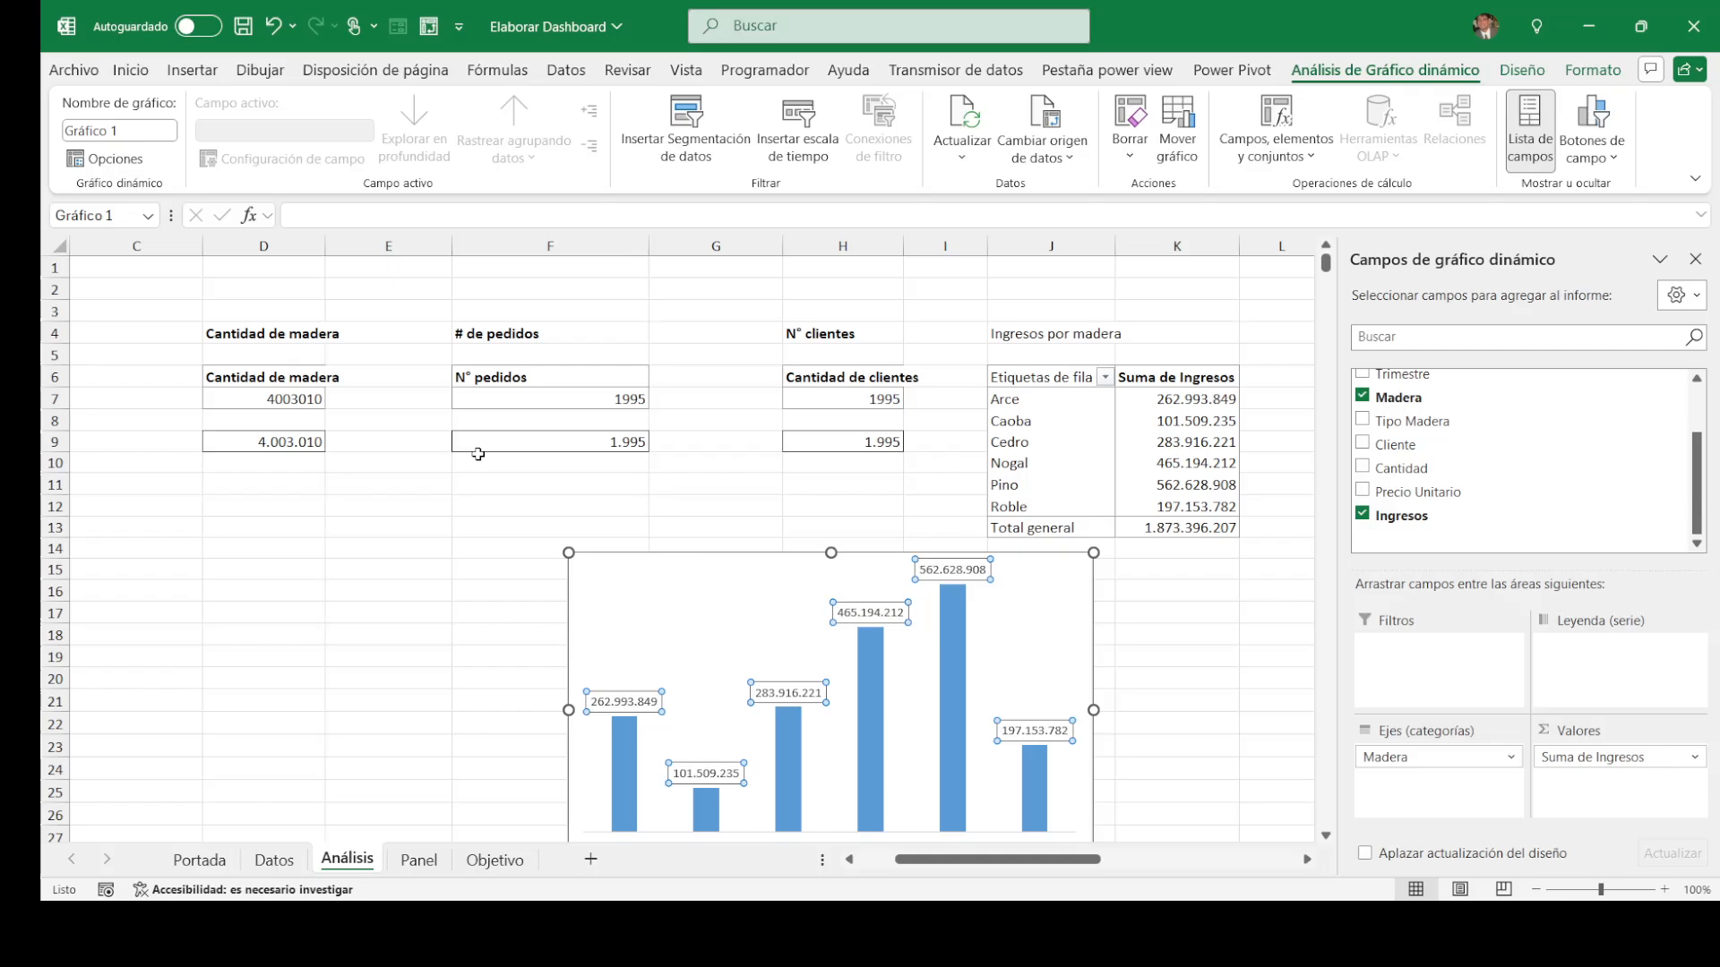
click(131, 71)
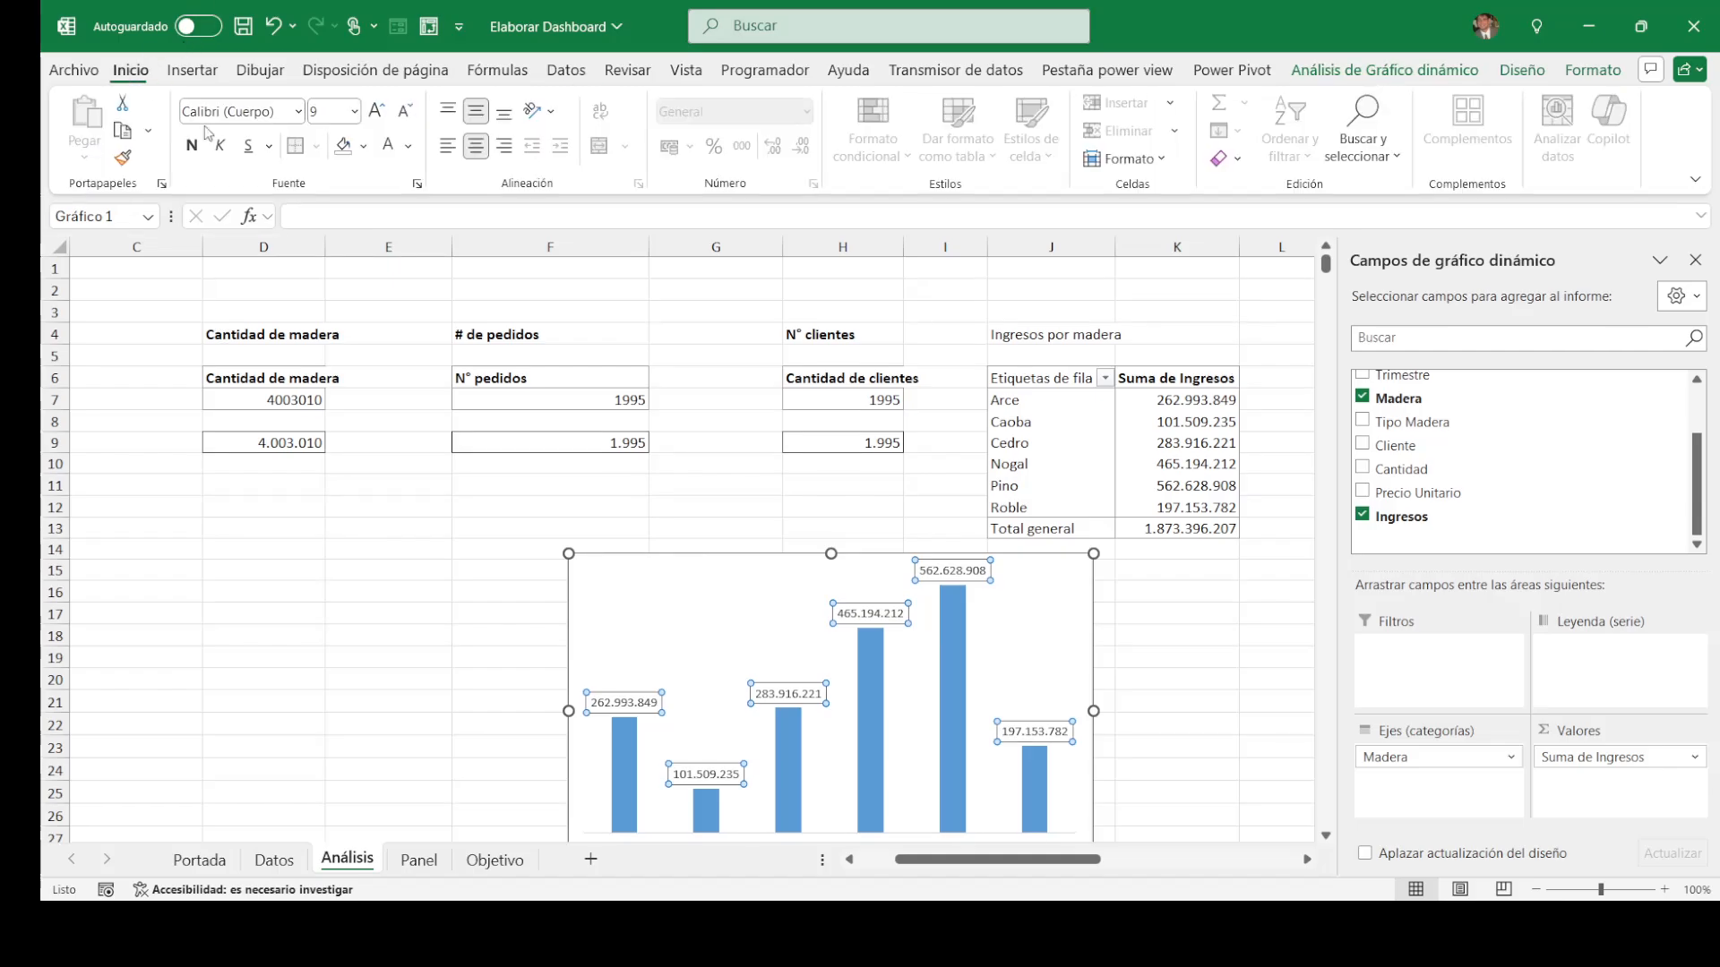
text(Calibri)
key(Tab)
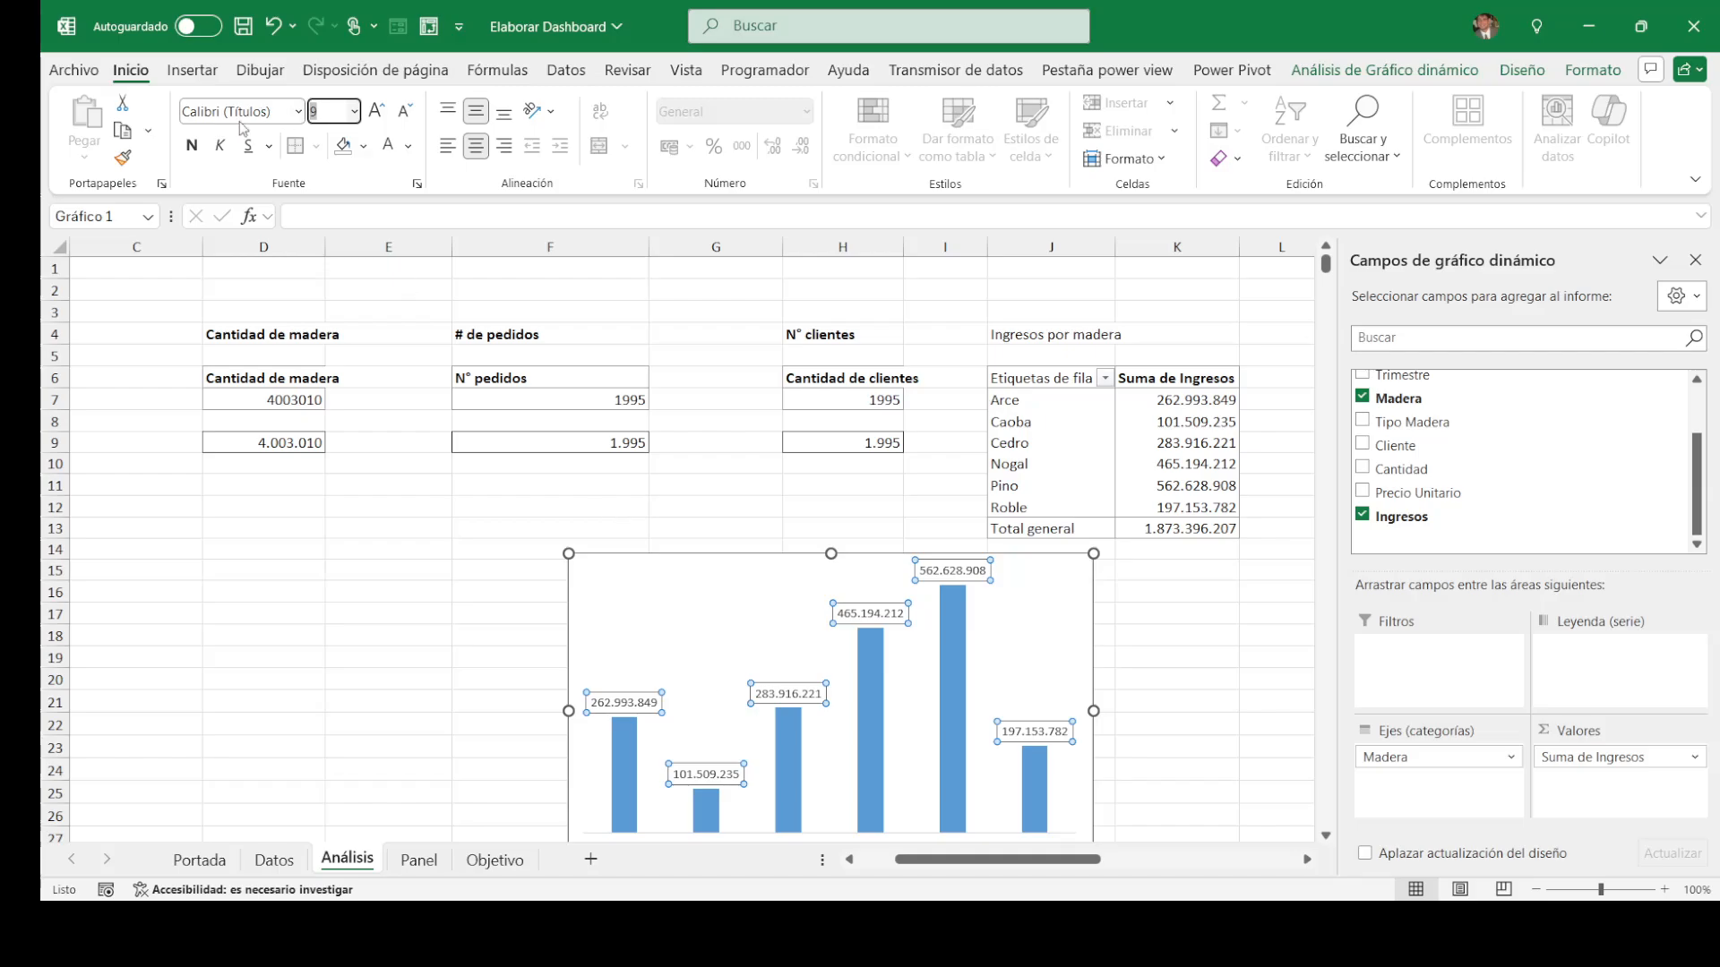
click(199, 149)
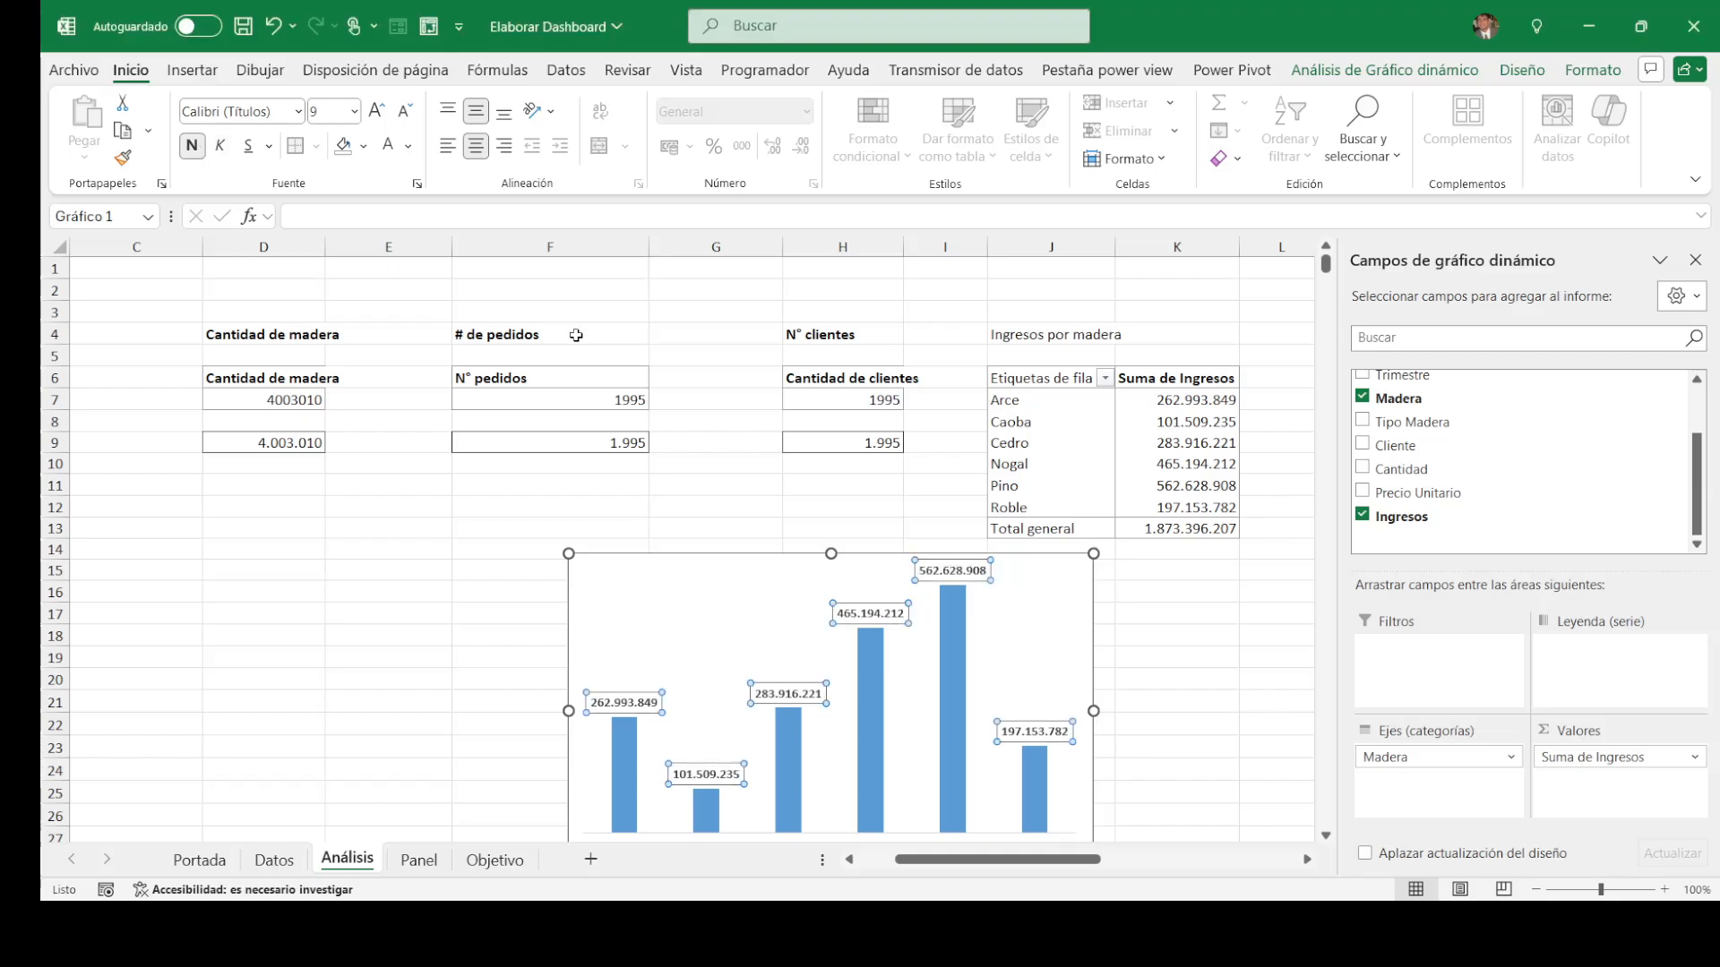
Step: Widen the chart's columns by setting the data series gap width to 80%
click(875, 666)
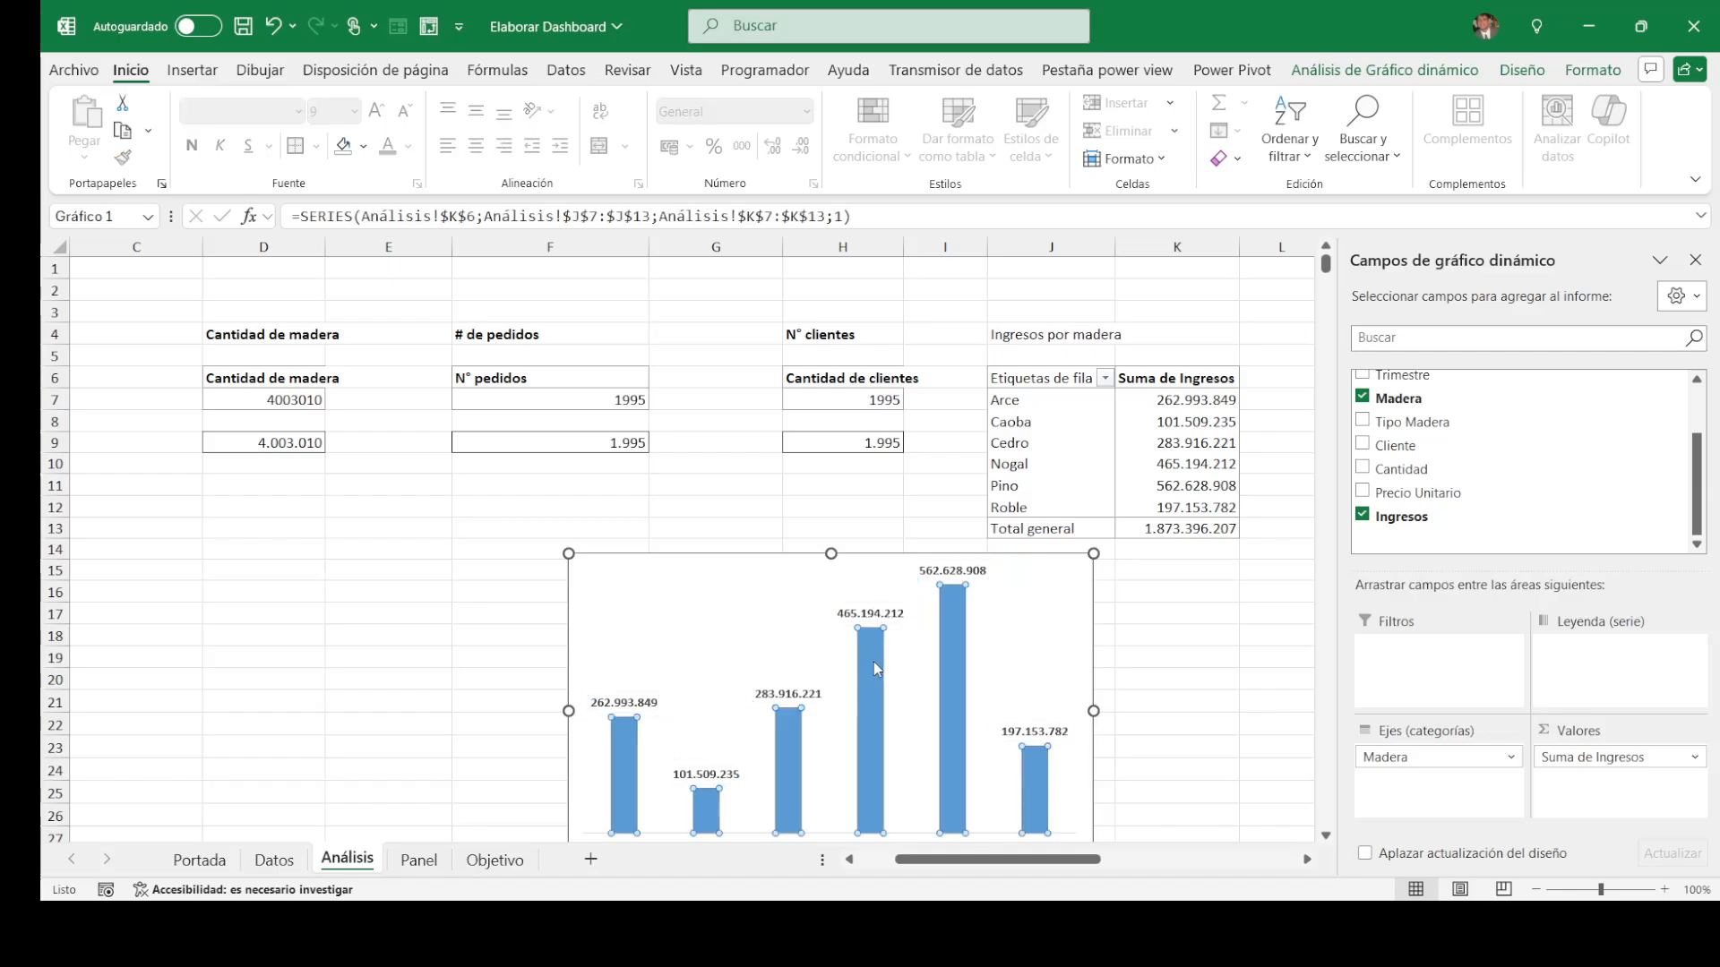
double_click(950, 641)
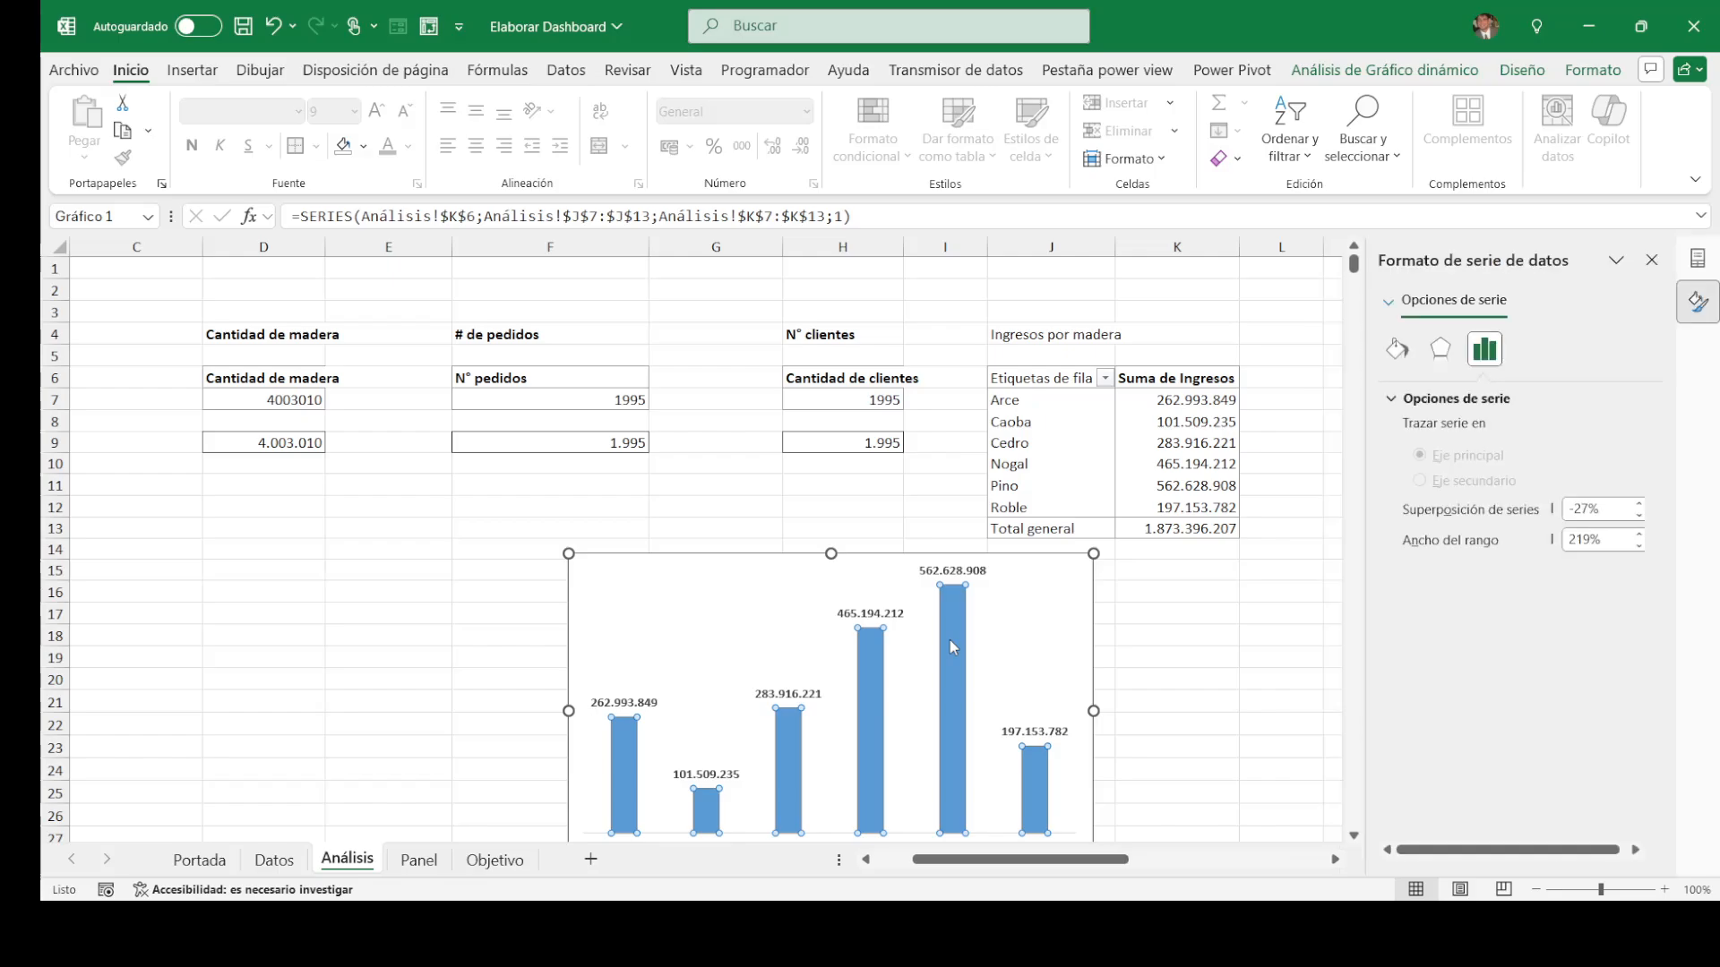
click(1639, 546)
click(1638, 545)
click(1639, 546)
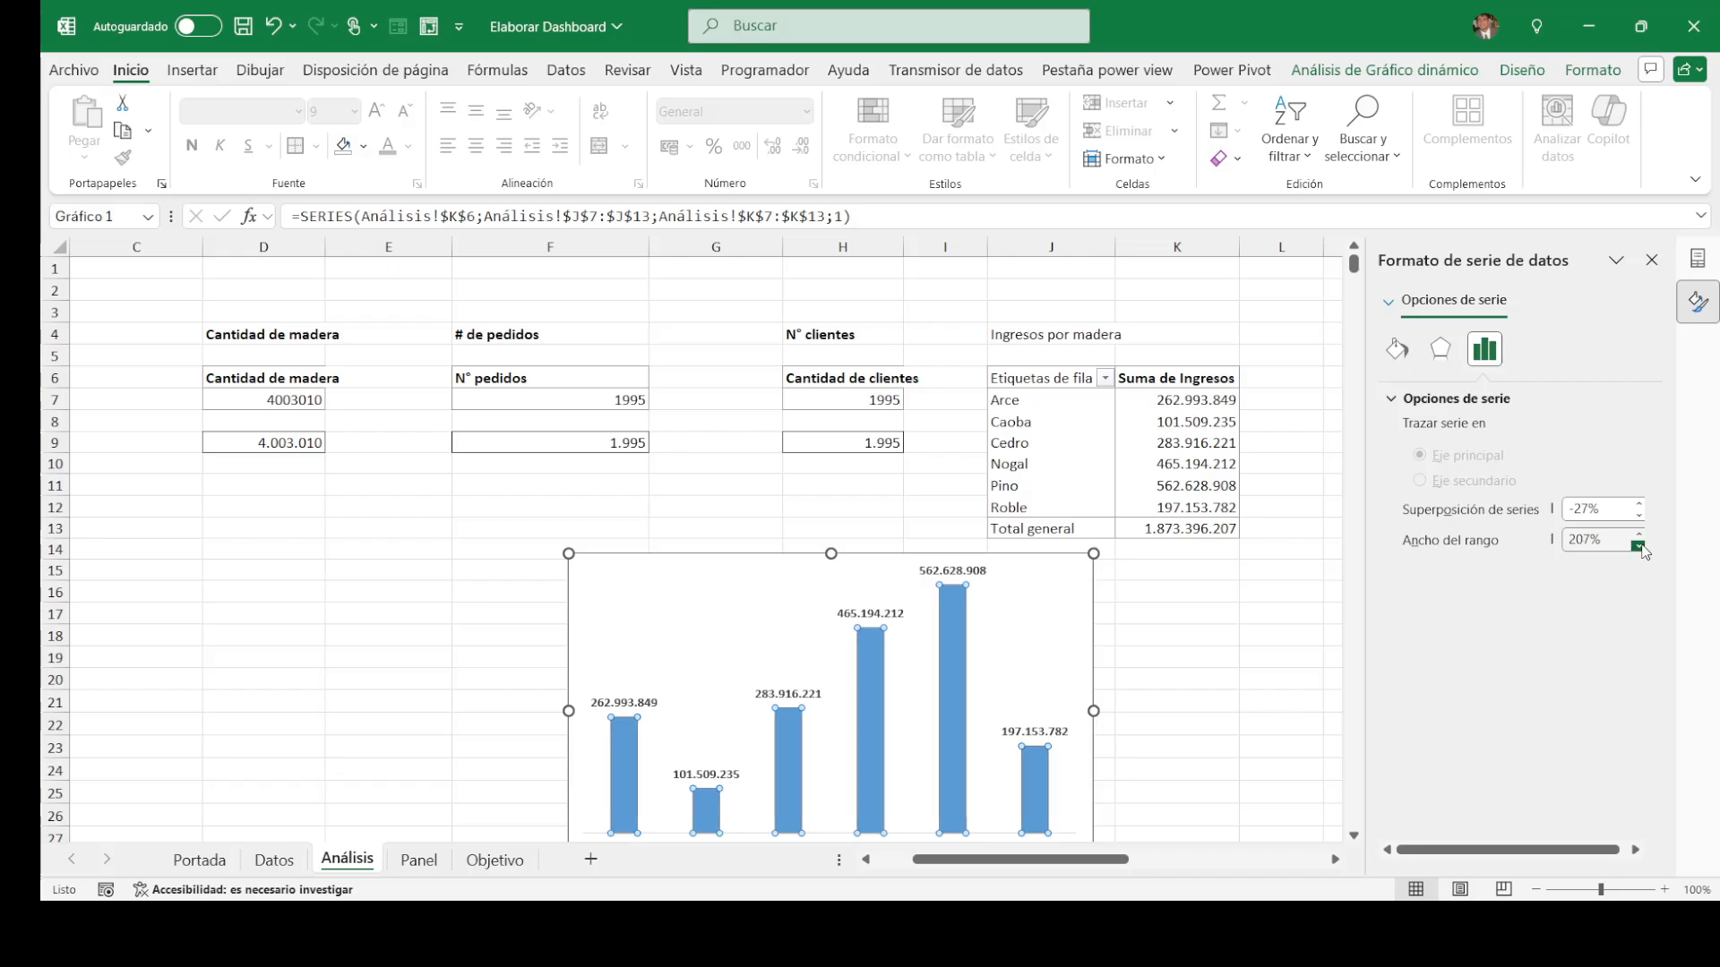
drag(1638, 545, 1638, 545)
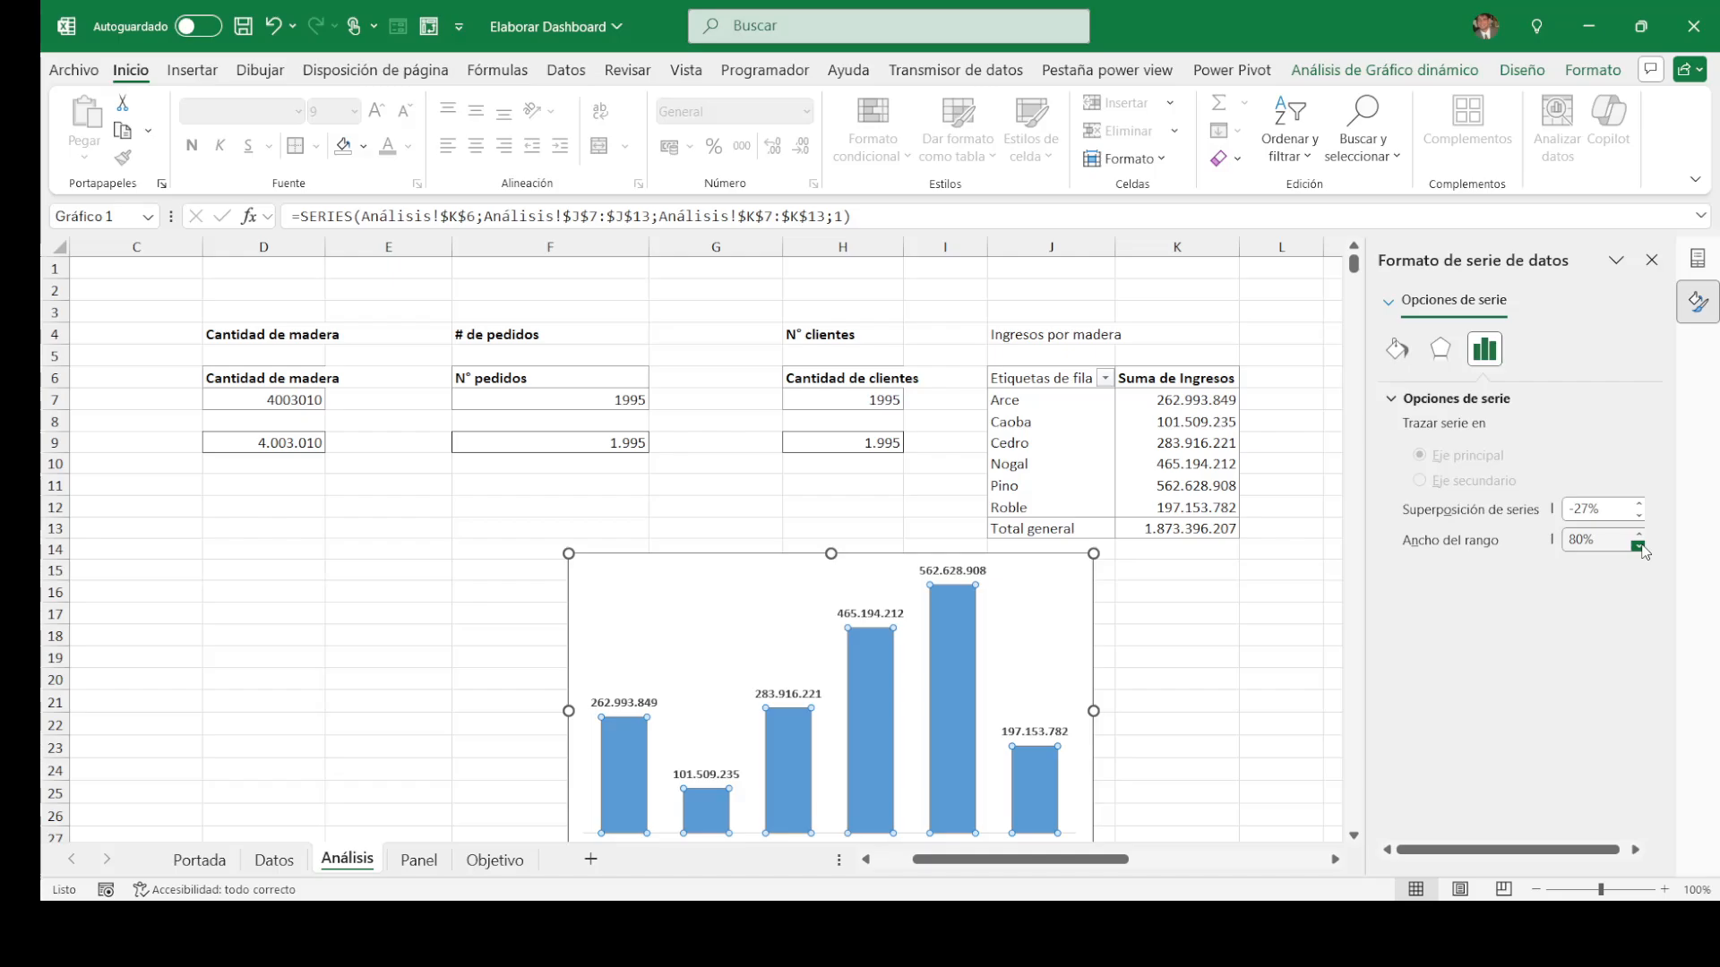
click(1217, 593)
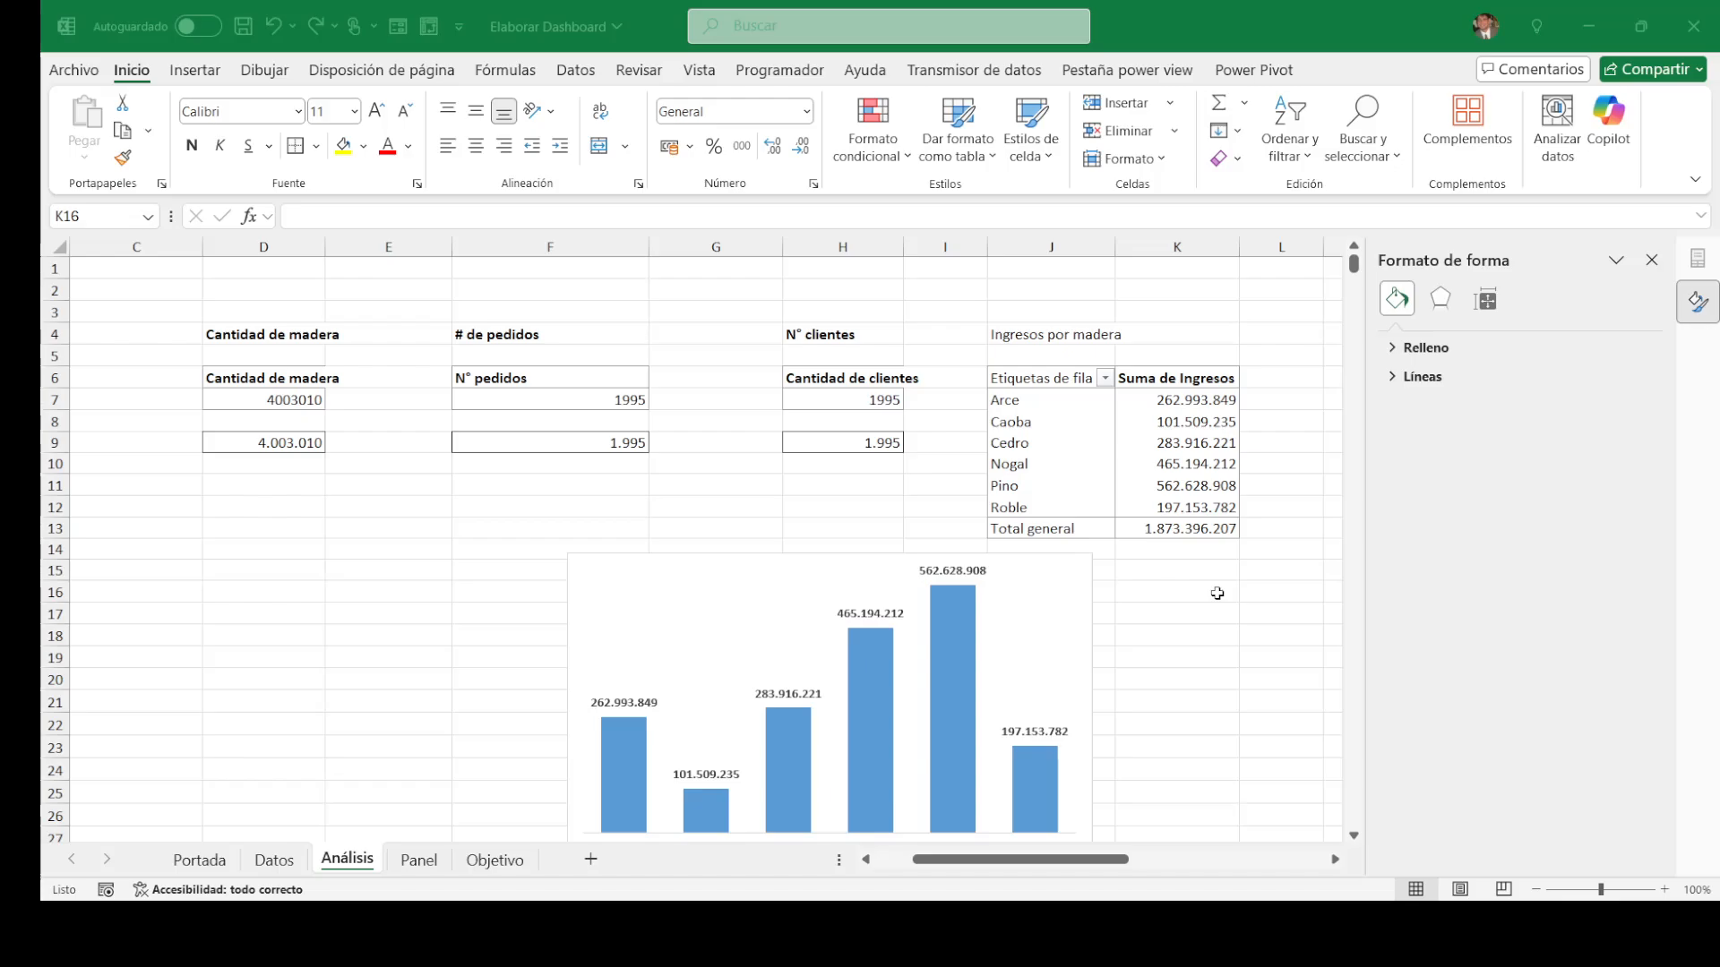
click(1216, 593)
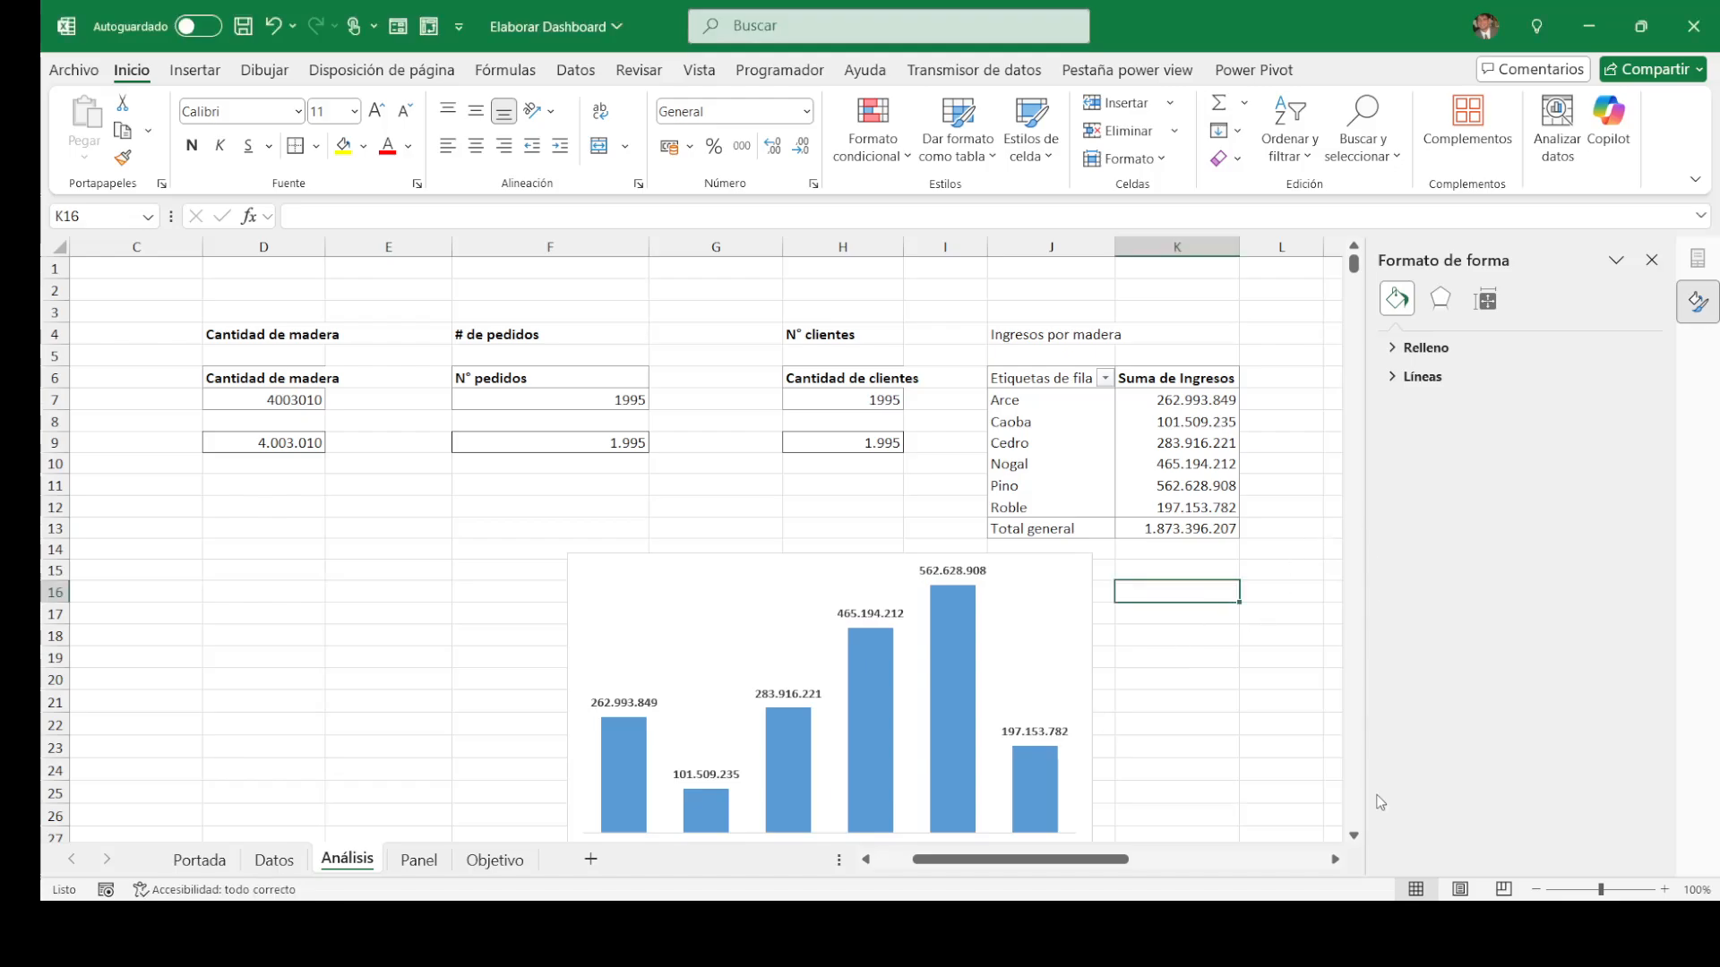
Step: Cut the column chart from the Análisis sheet and paste it into the Panel sheet
scroll(1358, 849, down, 2)
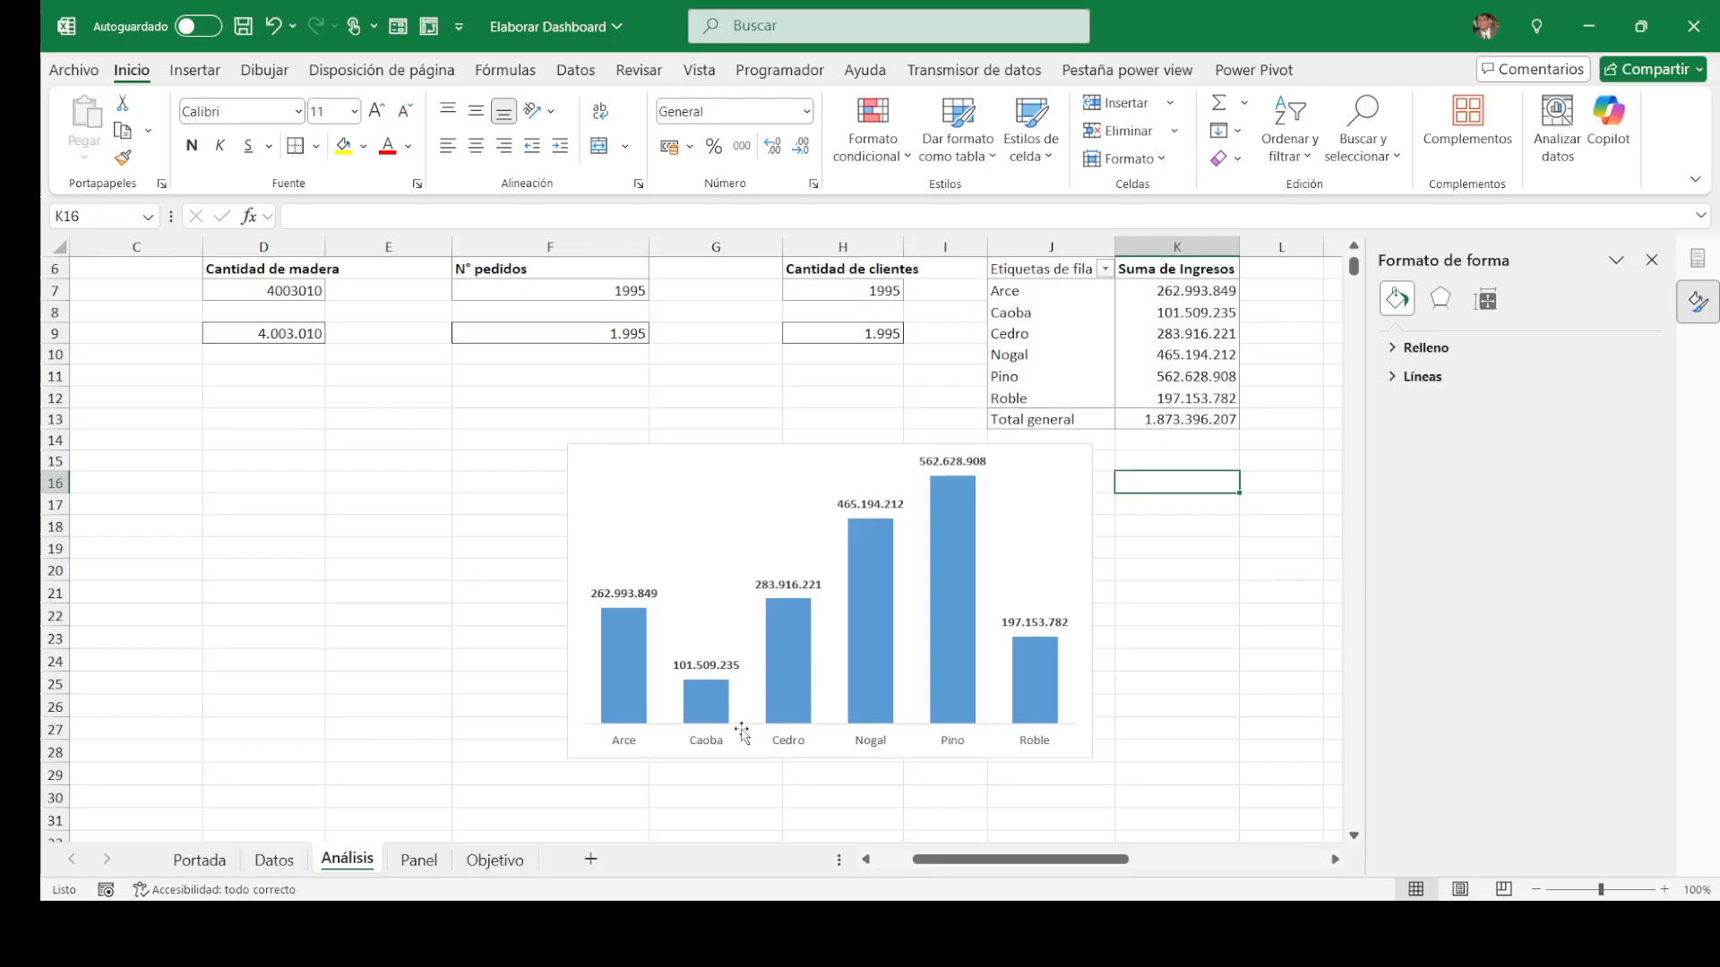
click(714, 750)
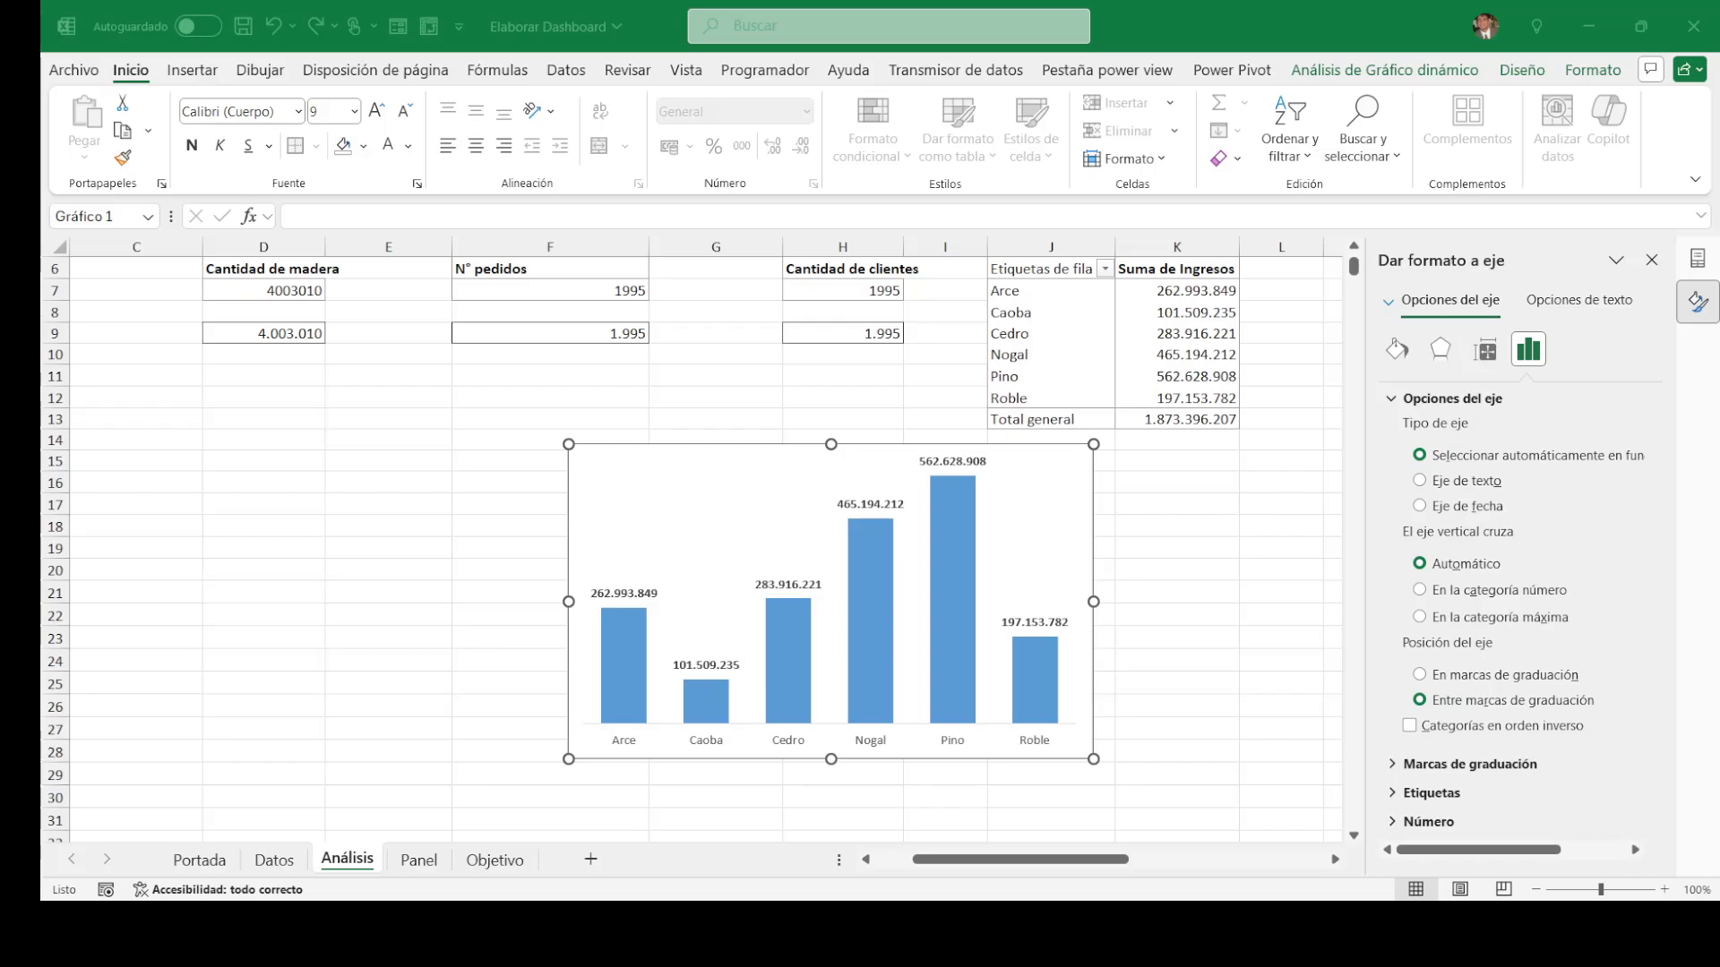
click(714, 748)
click(631, 464)
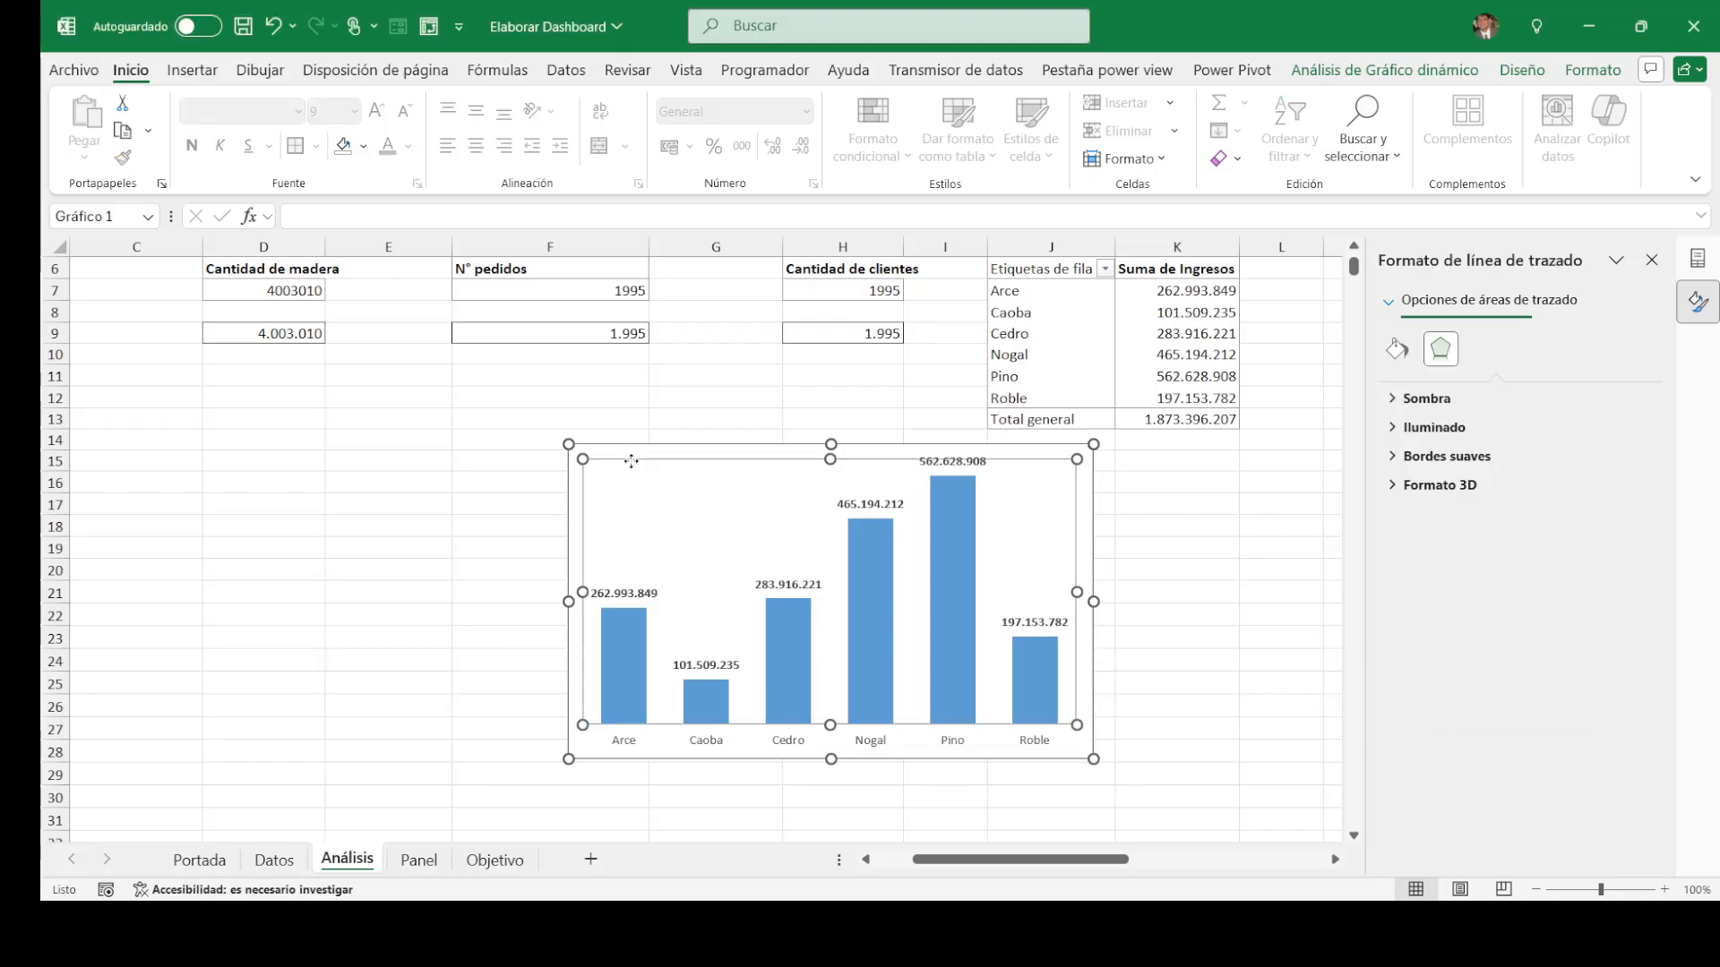
click(615, 449)
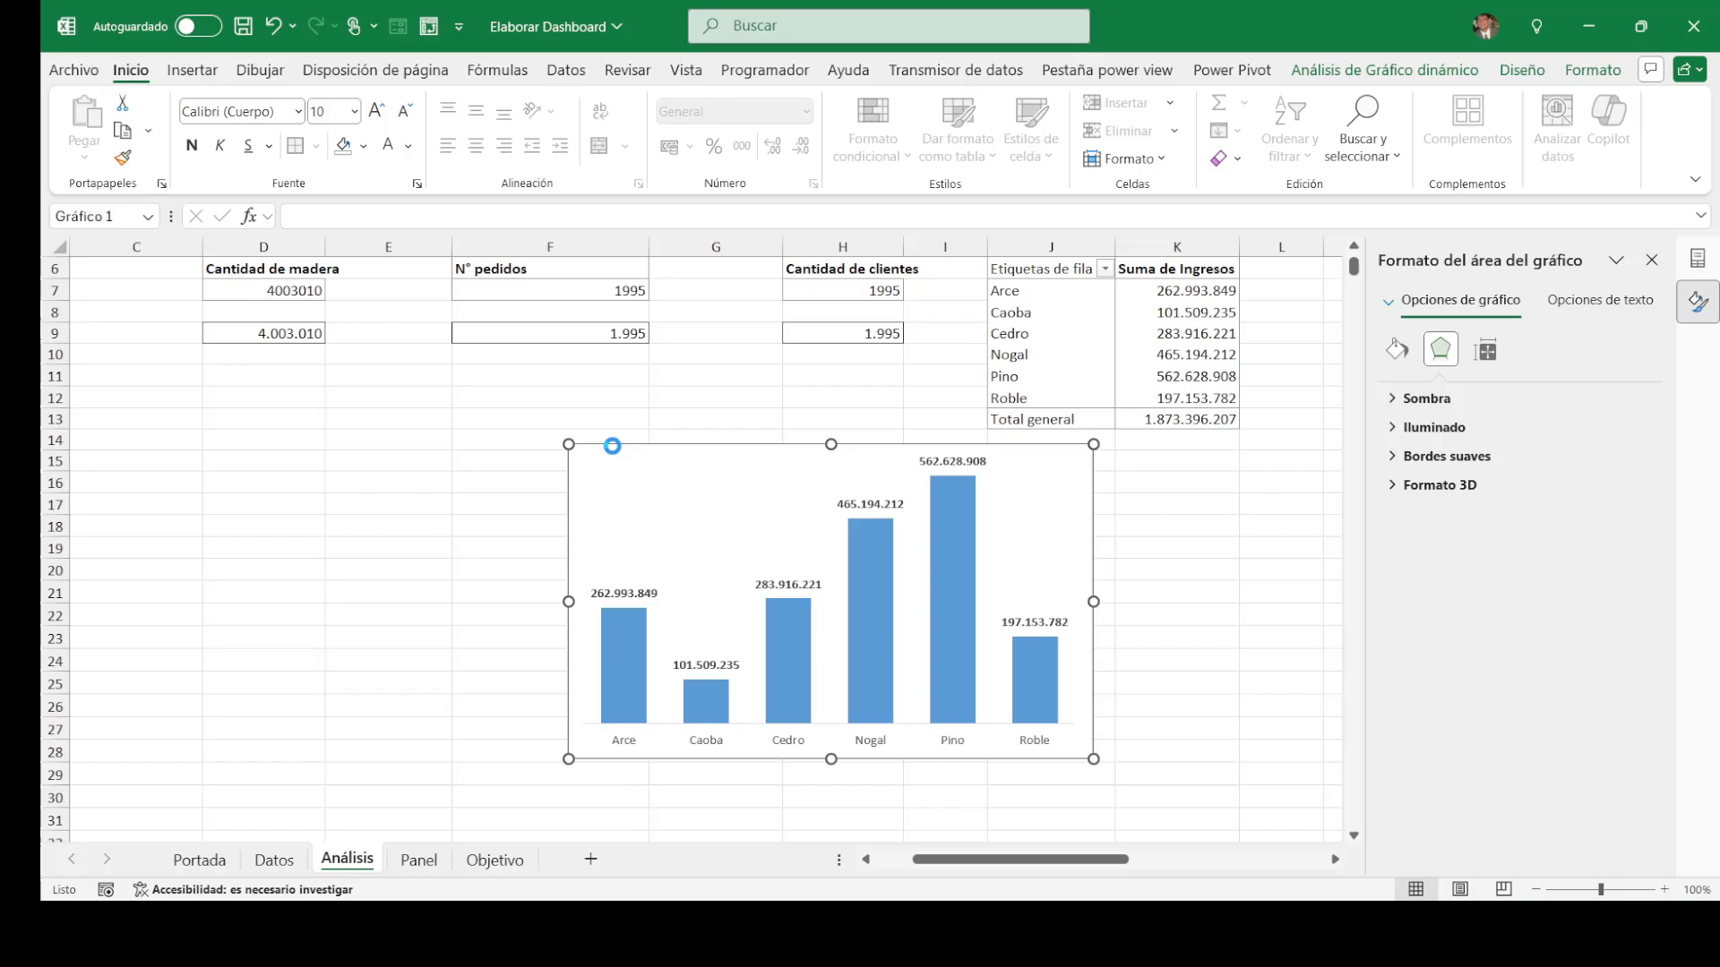
key(ctrl+x)
click(418, 860)
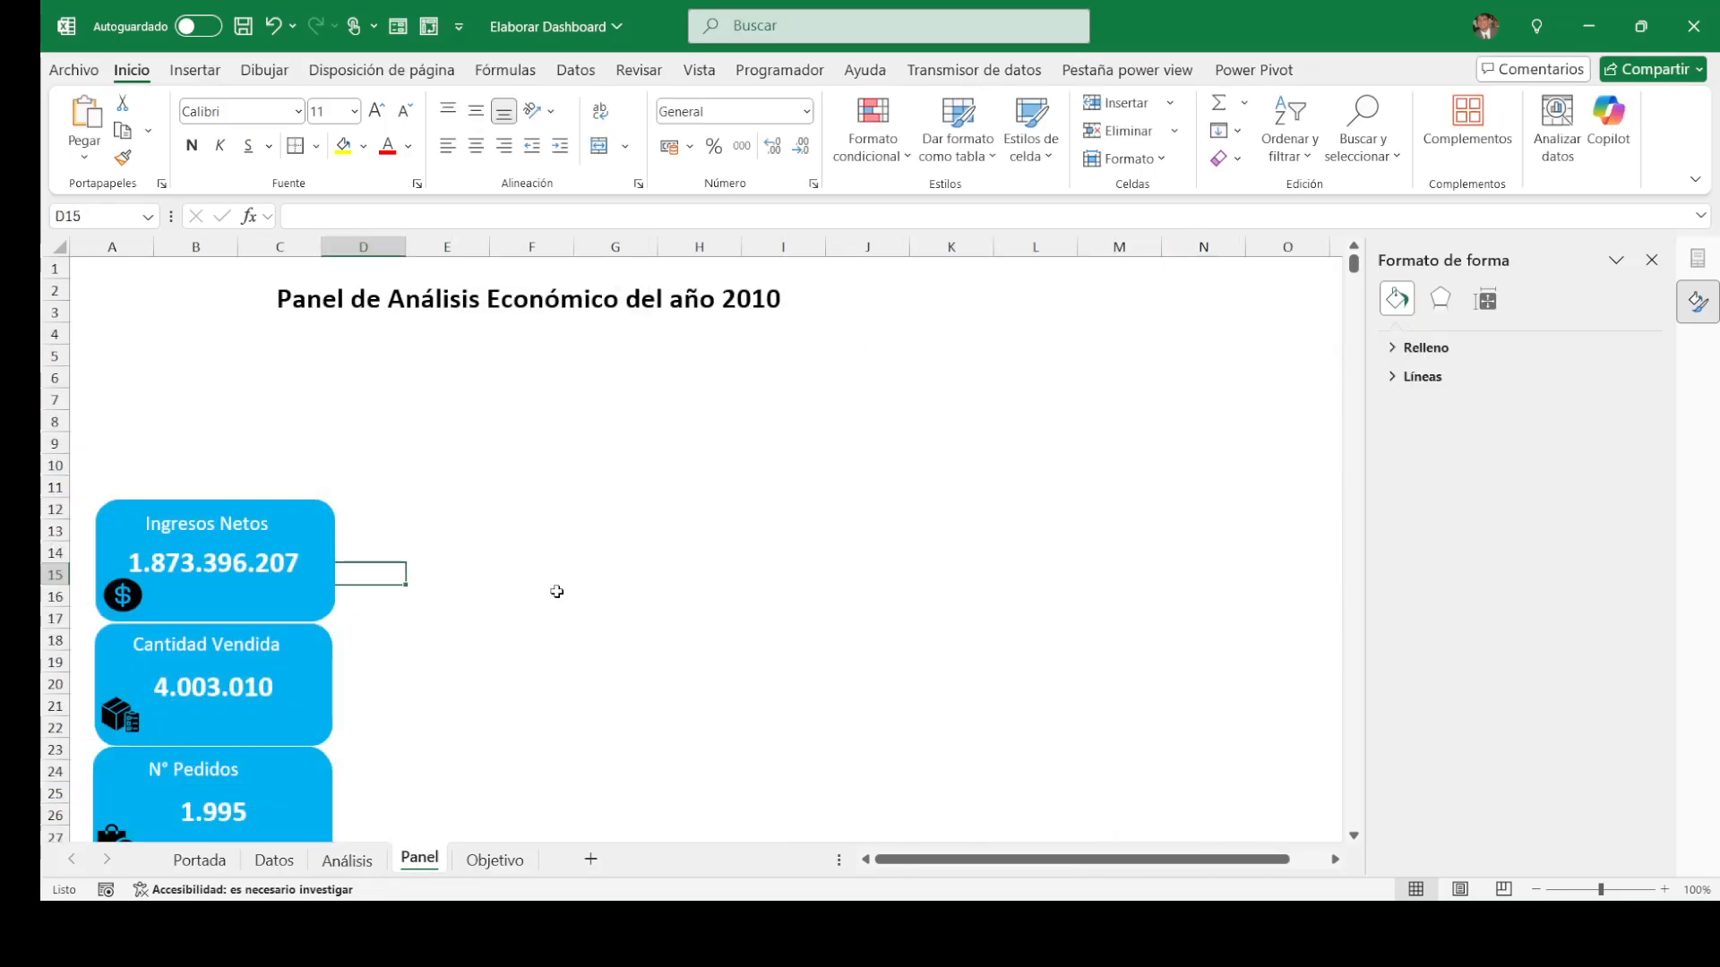
key(ctrl+v)
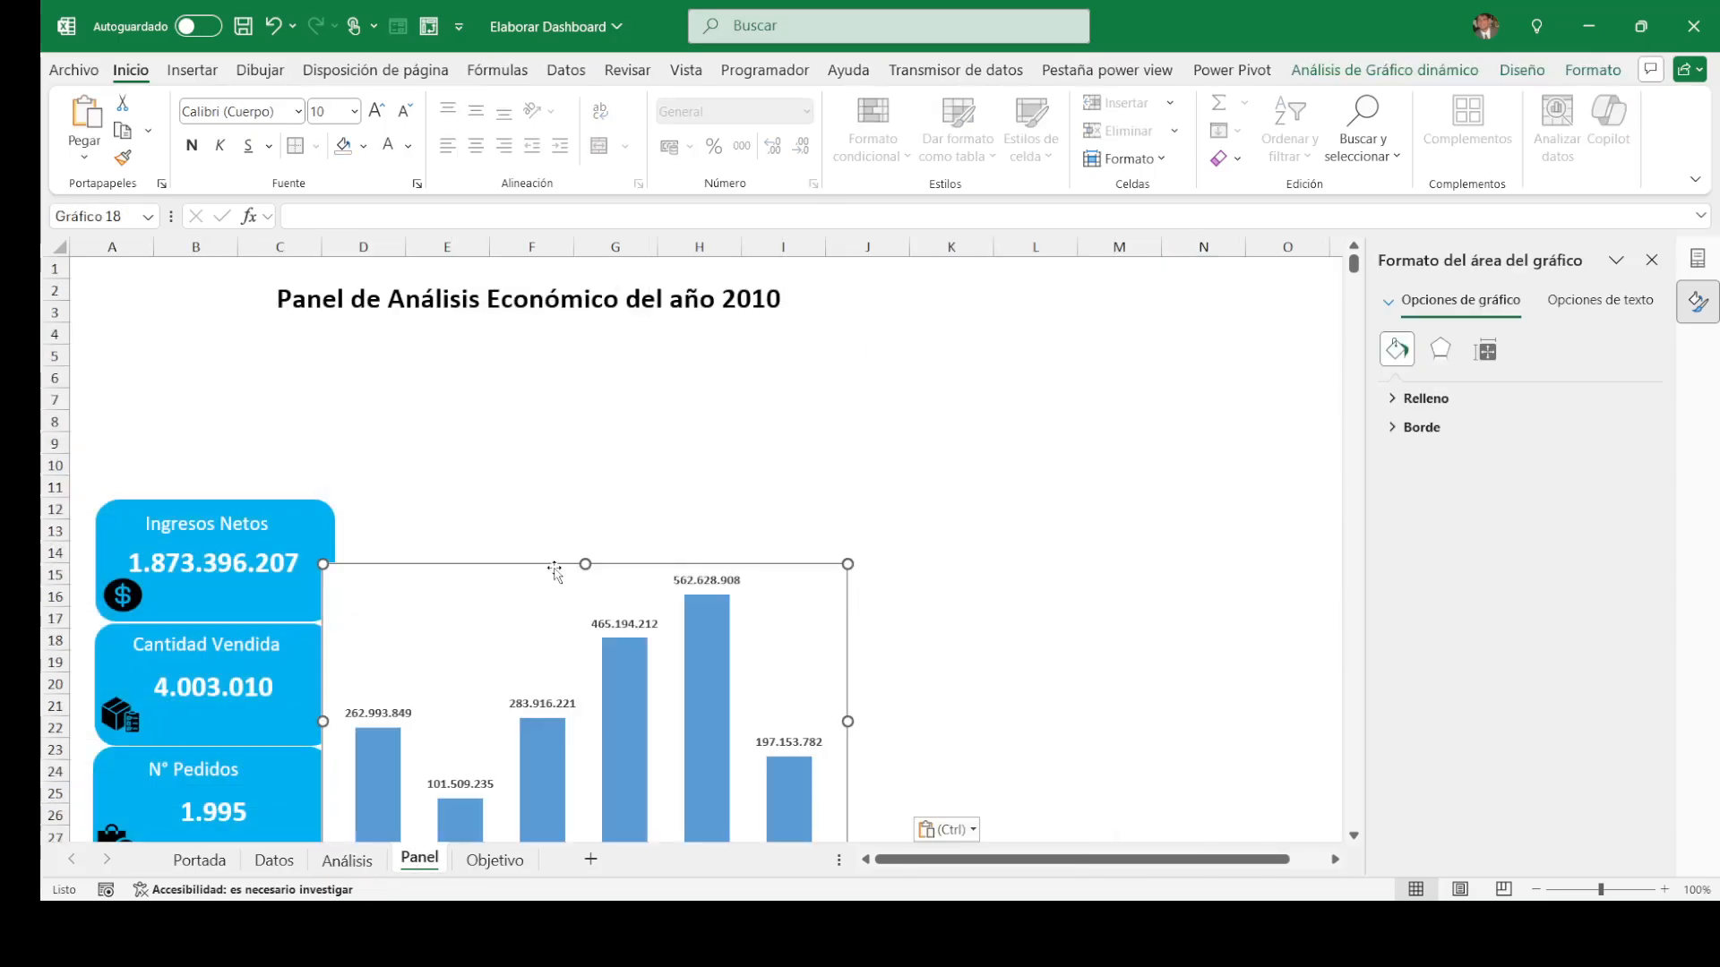
Step: Align the chart beside the Ingresos Netos card and shrink it to span about D12 to I23
drag(565, 565, 582, 506)
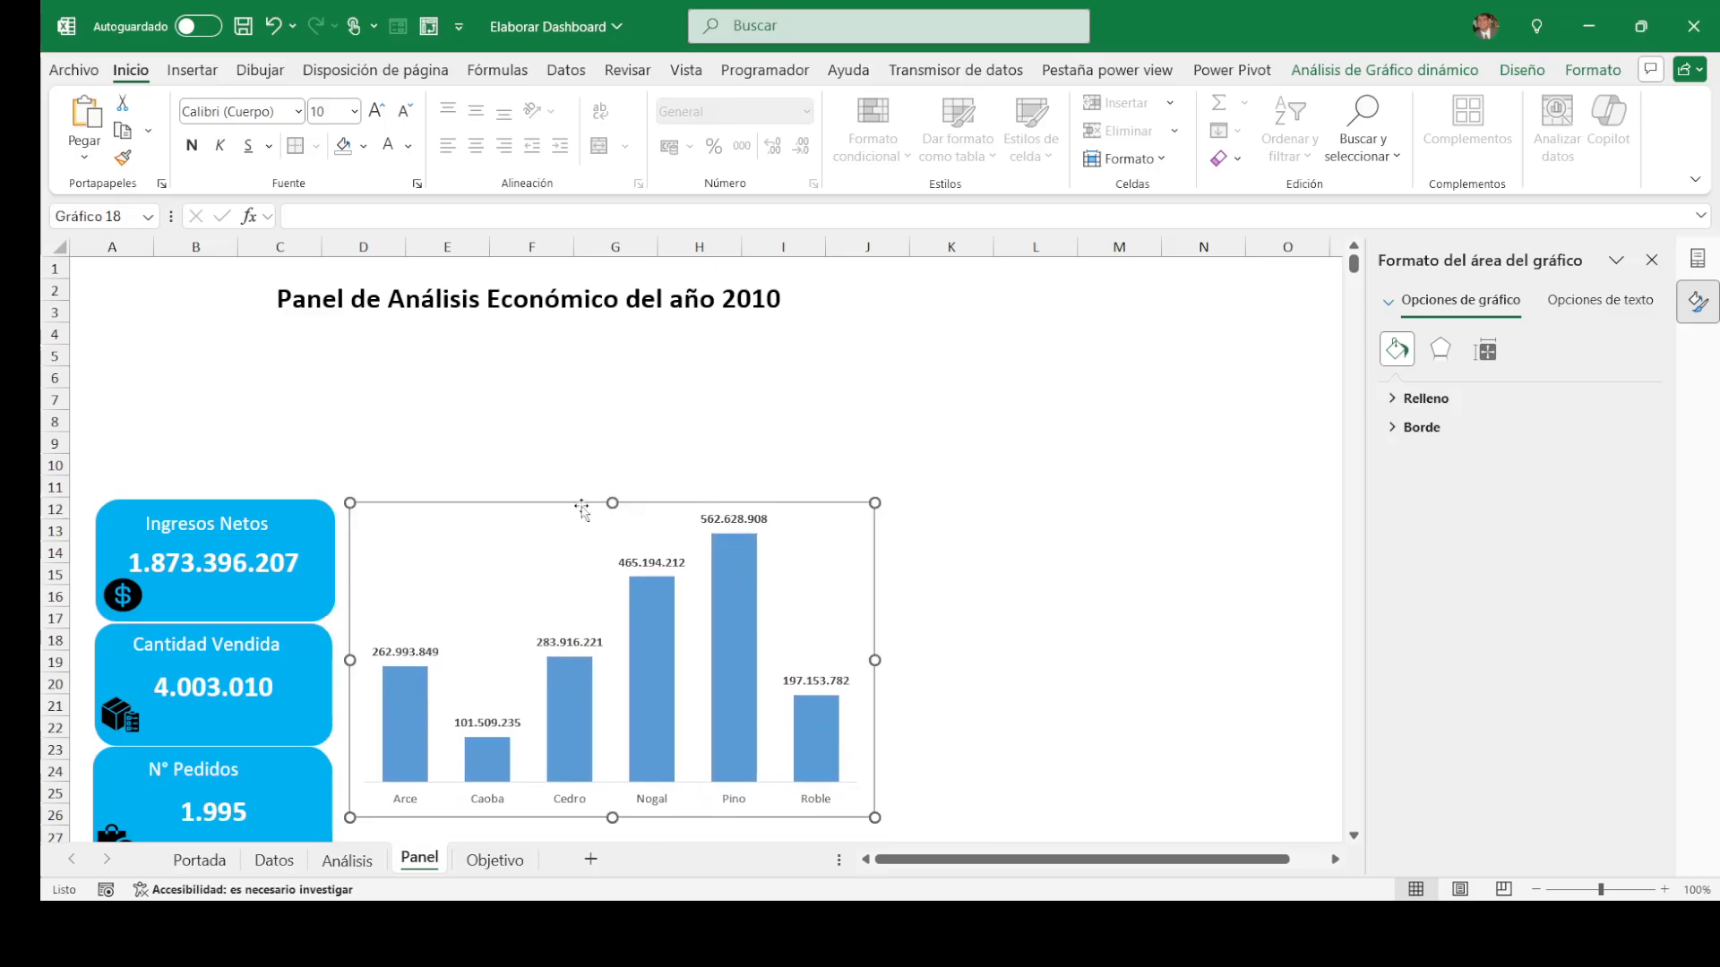
drag(874, 816, 809, 762)
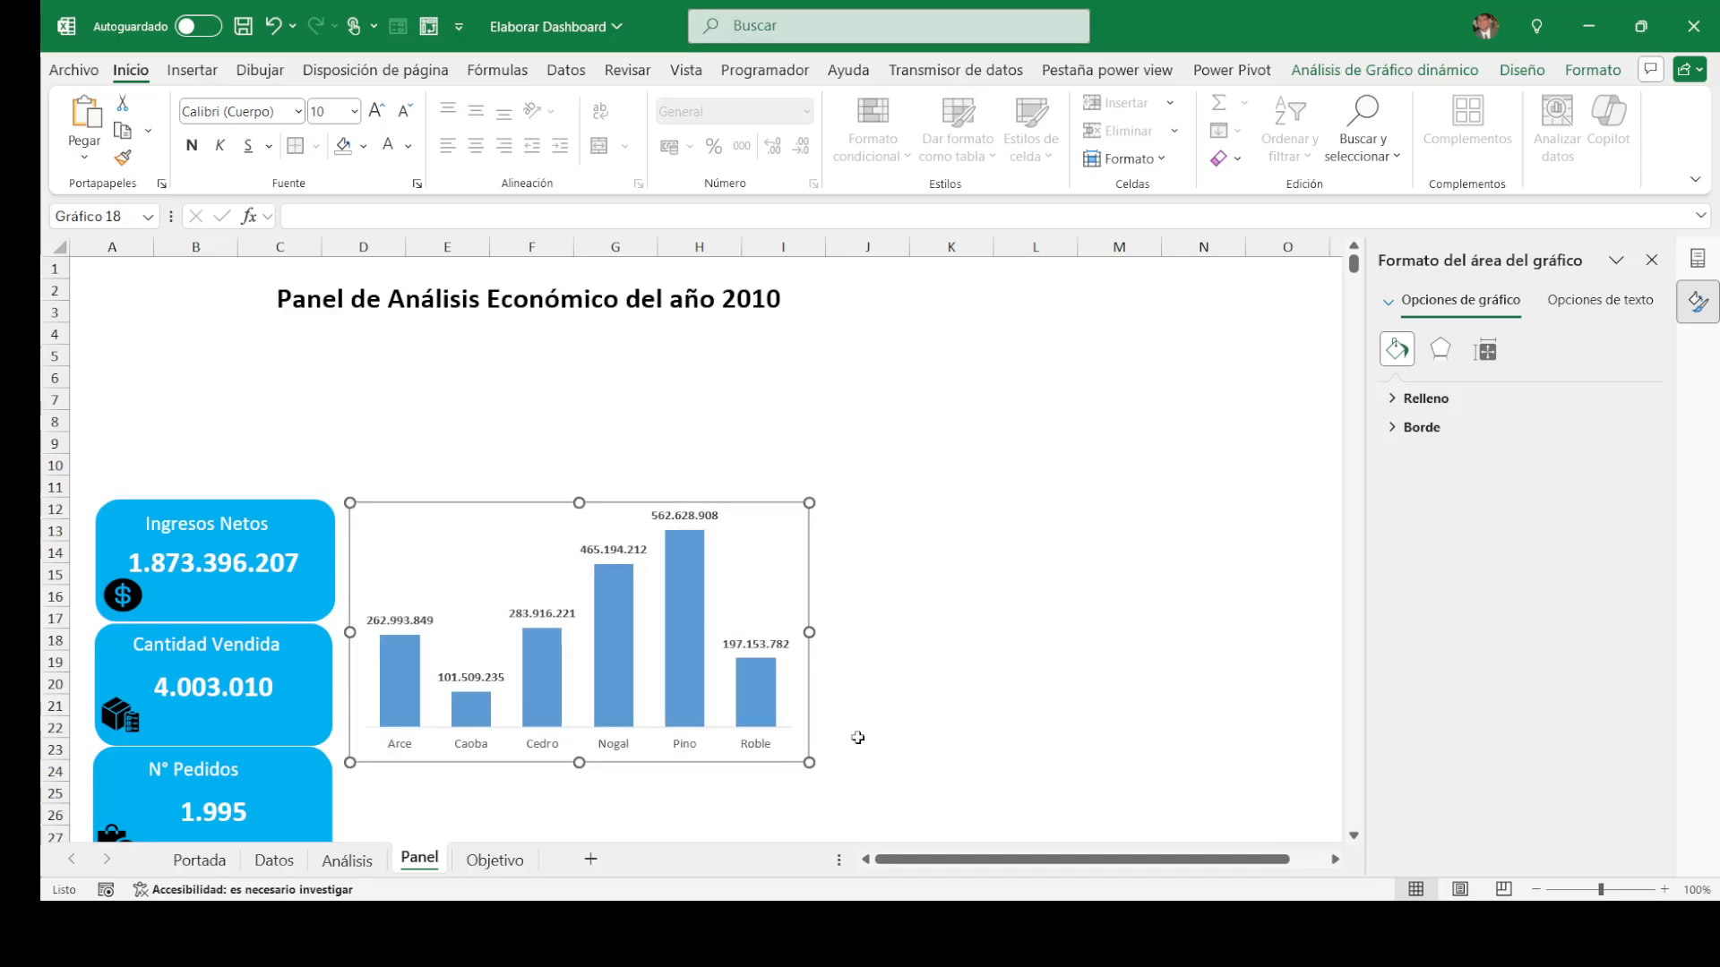
click(990, 660)
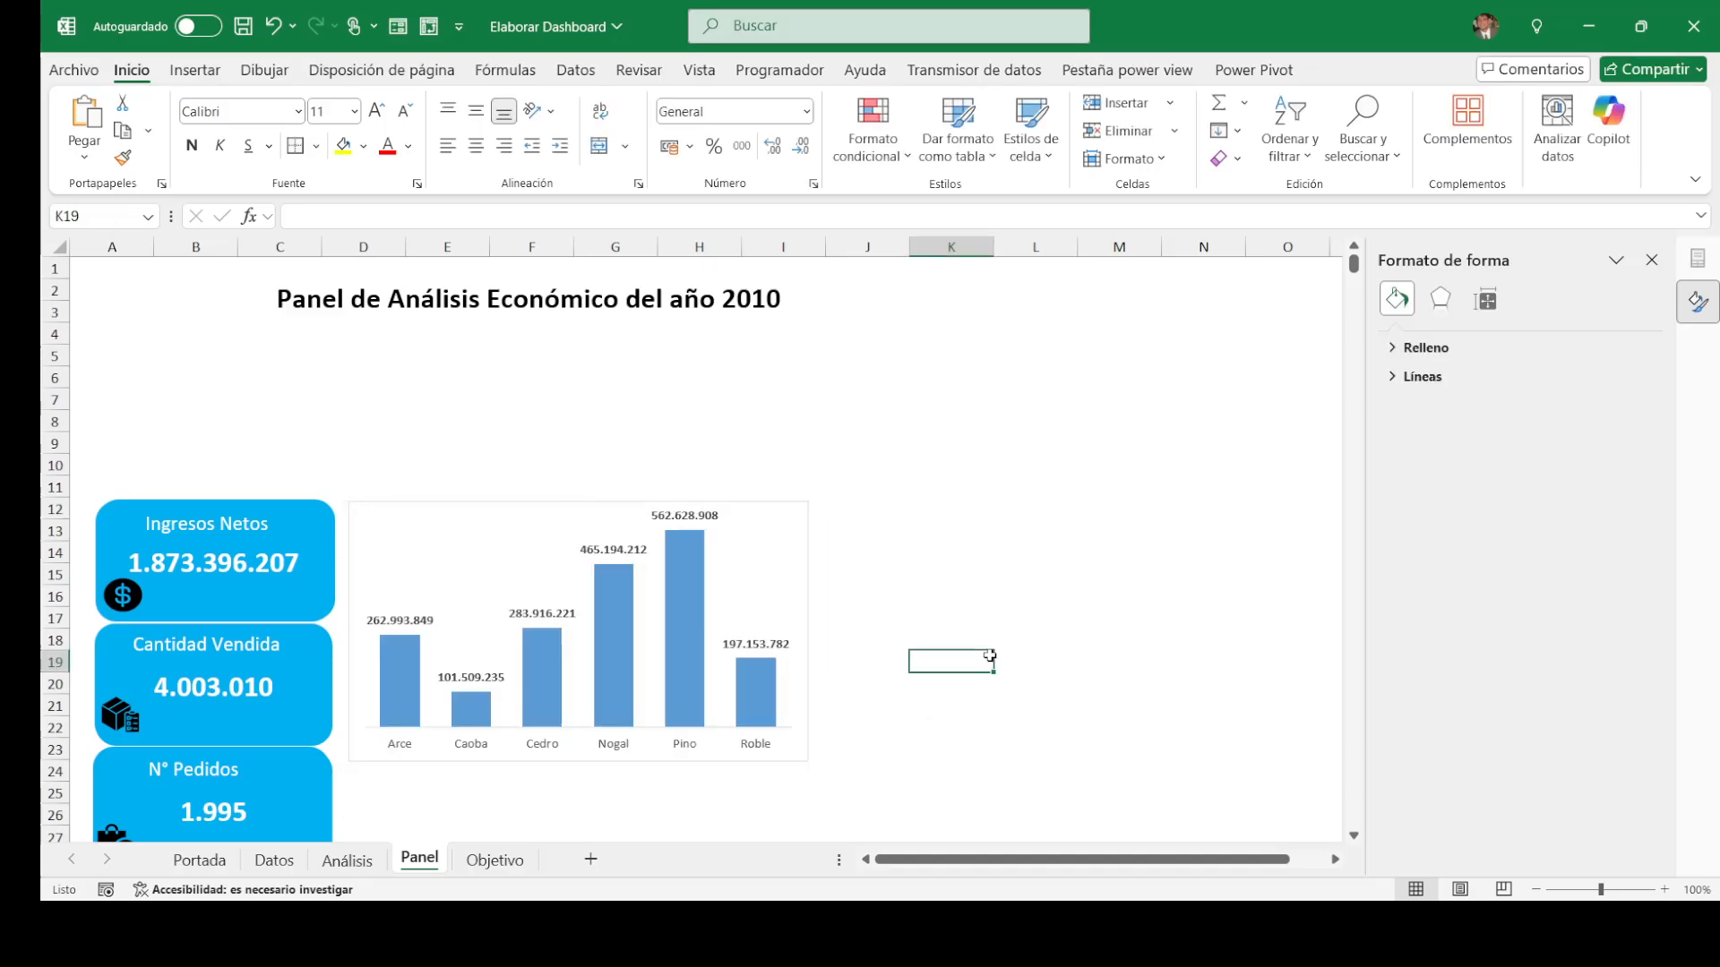
Step: Paste the copied text box reading "Ingresos Netos por Madera" into the chart's upper-left corner
click(948, 932)
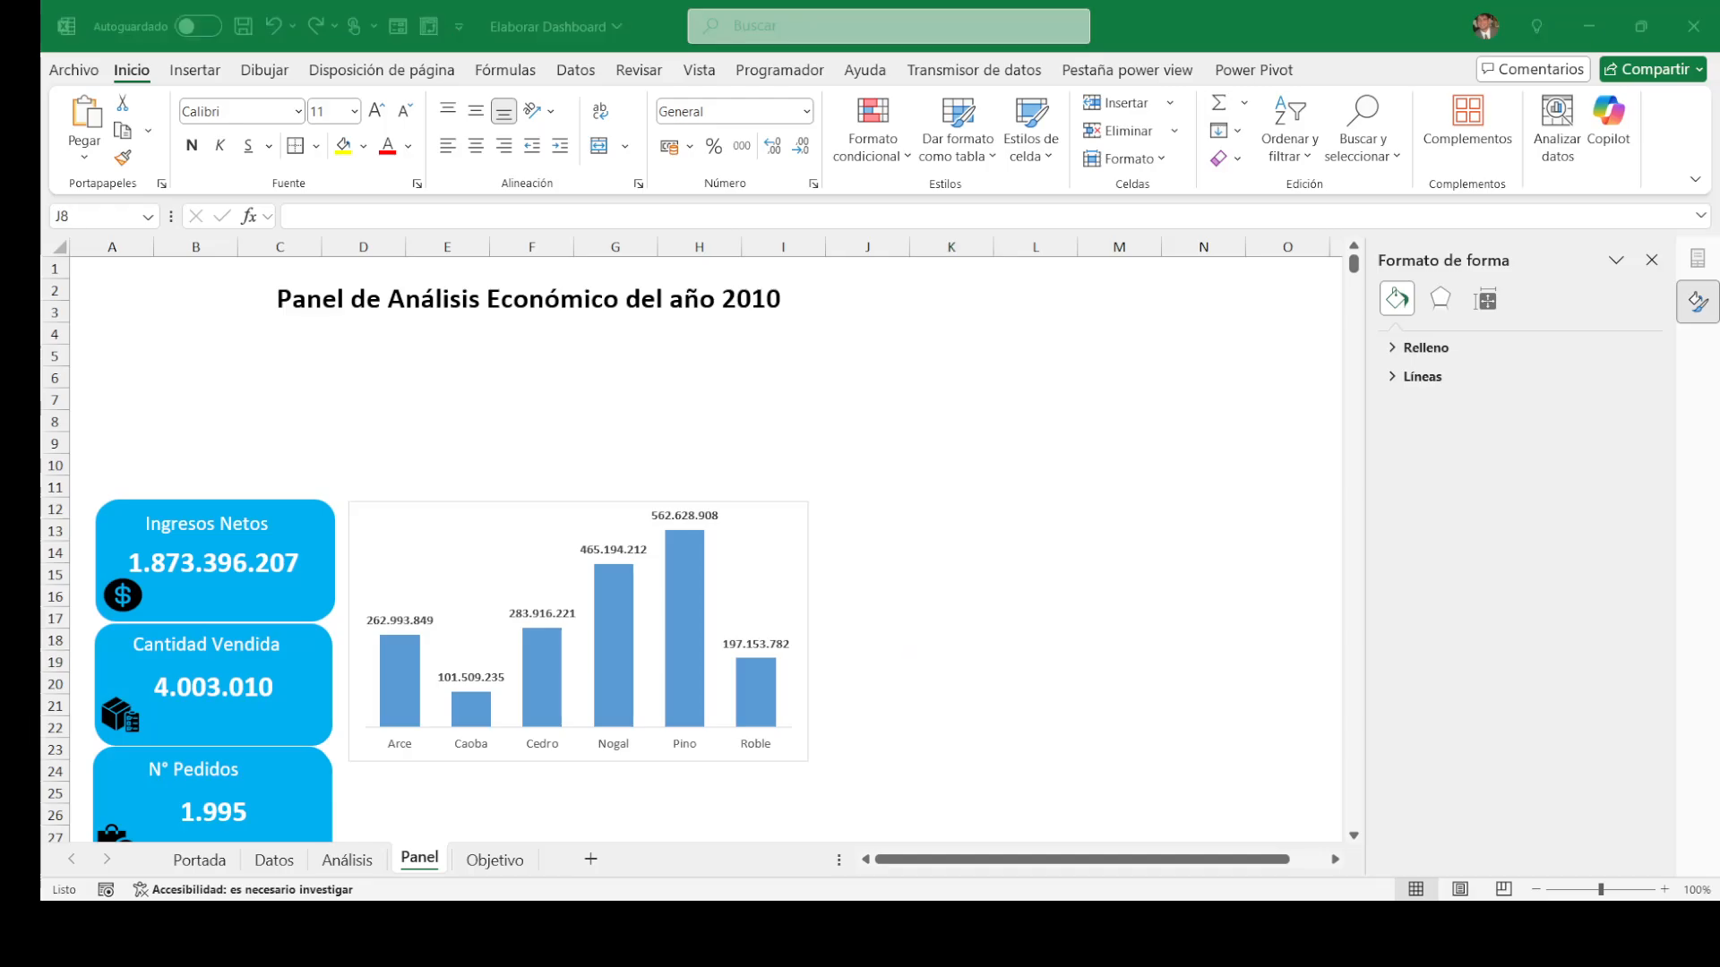
click(356, 512)
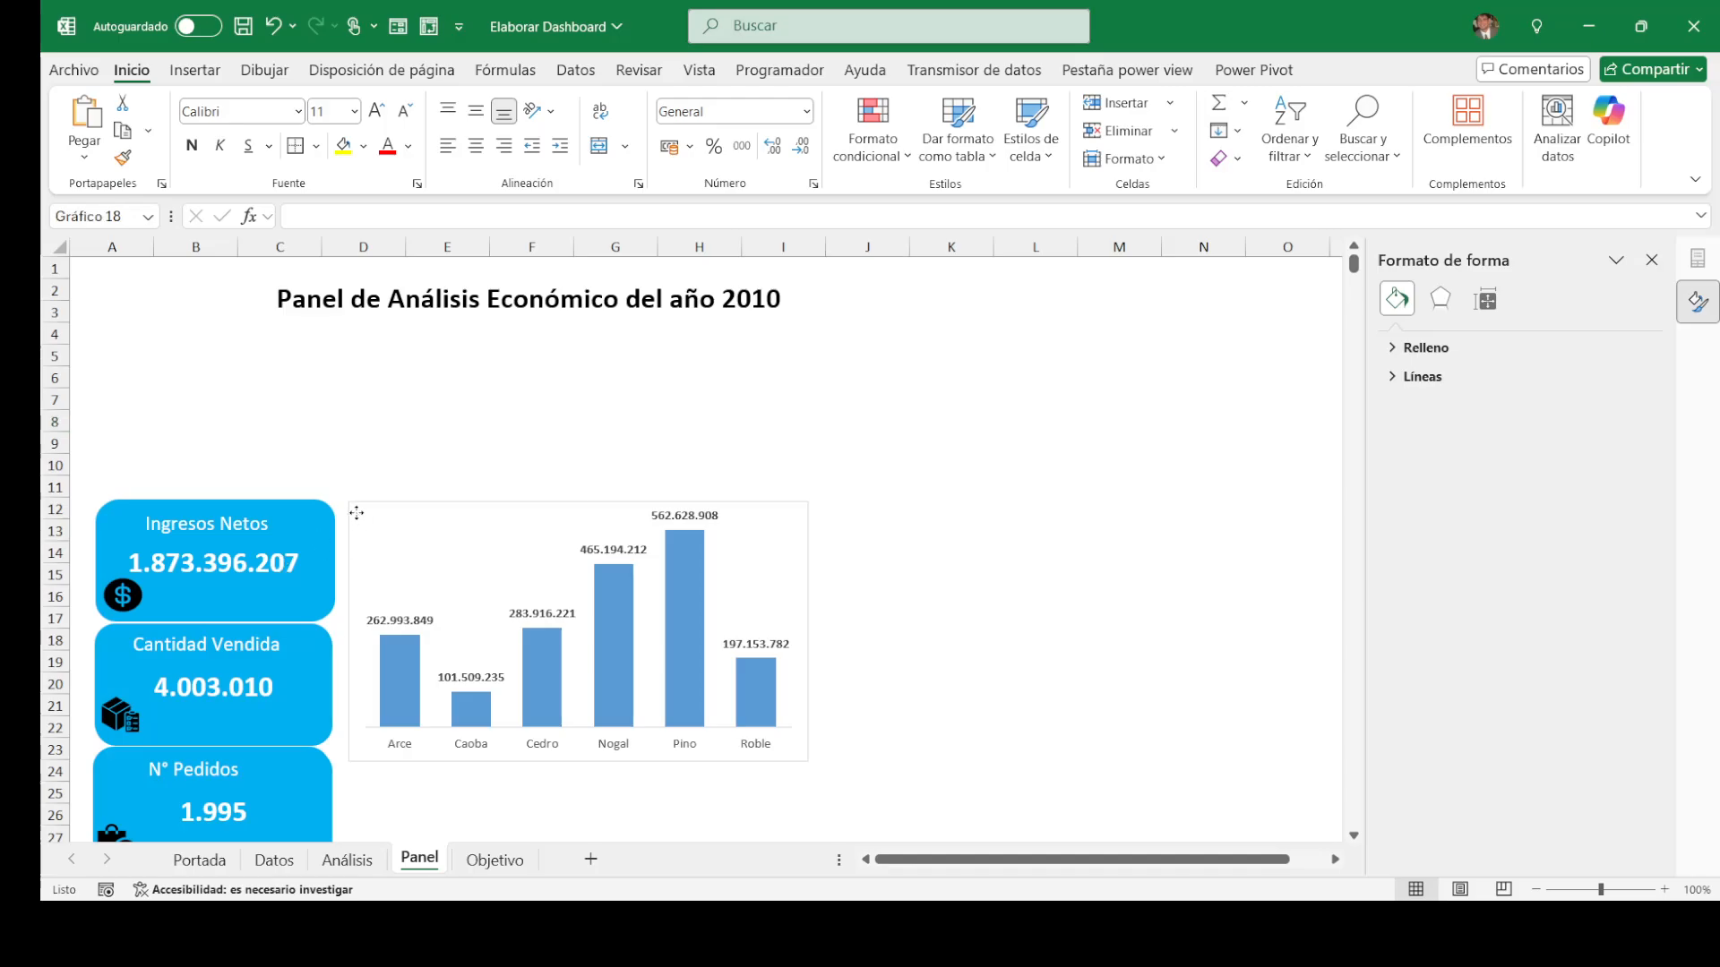
key(ctrl+v)
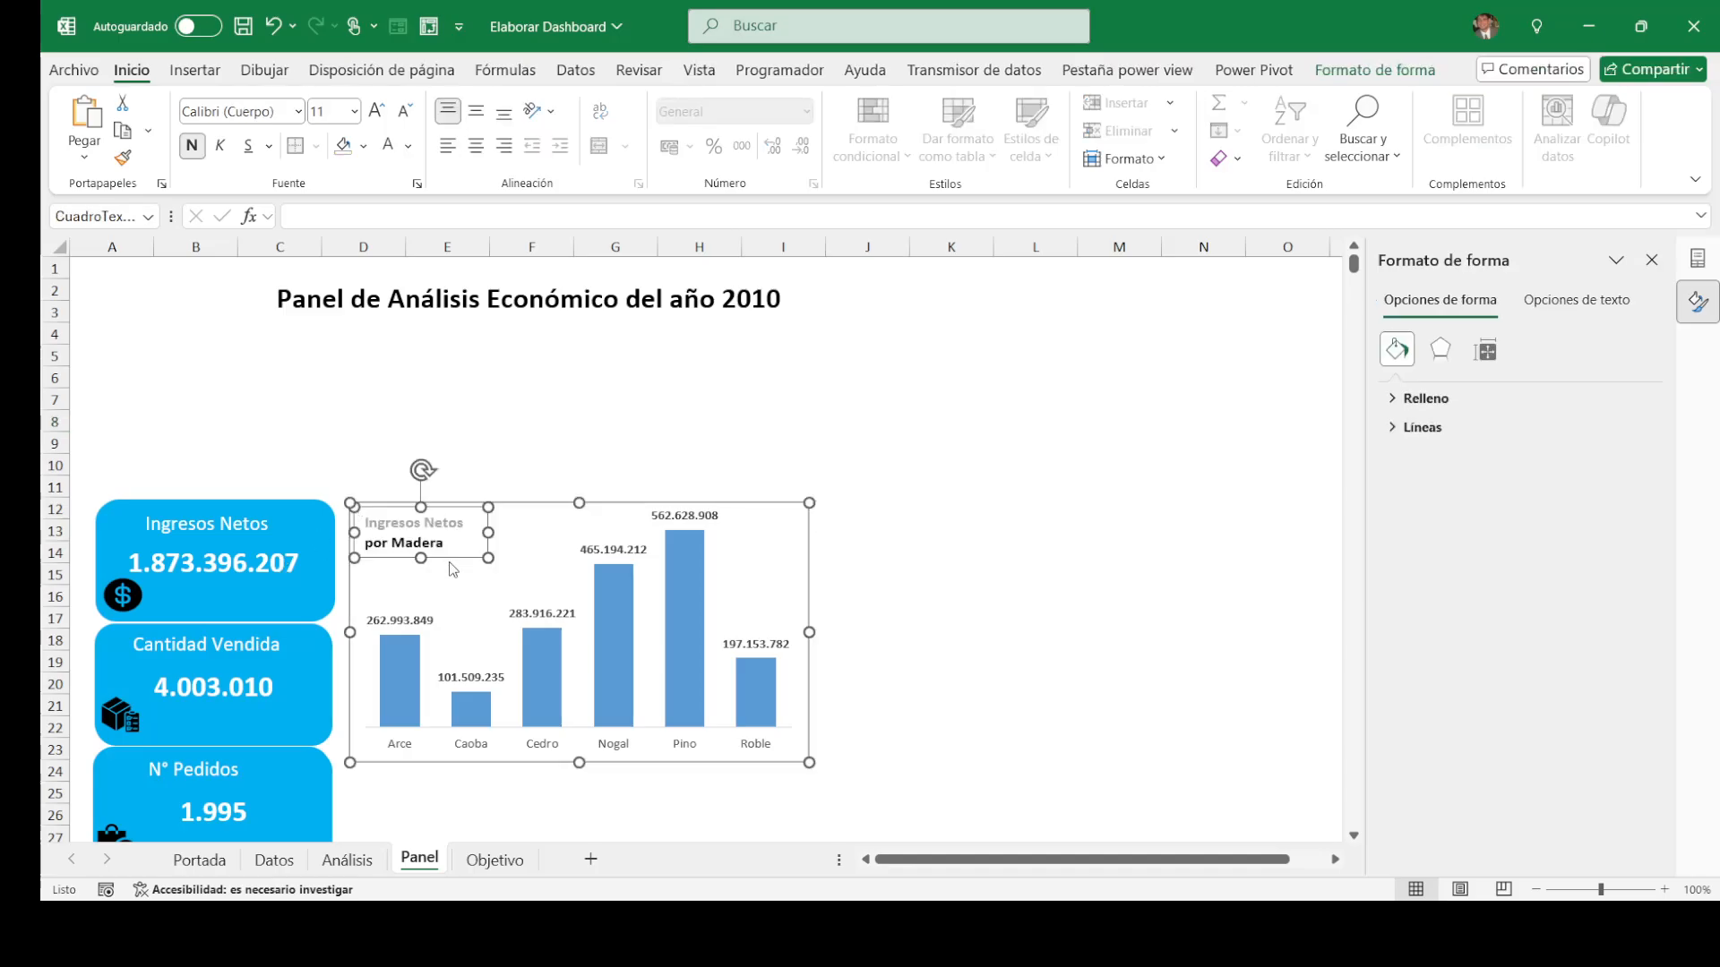
click(1071, 529)
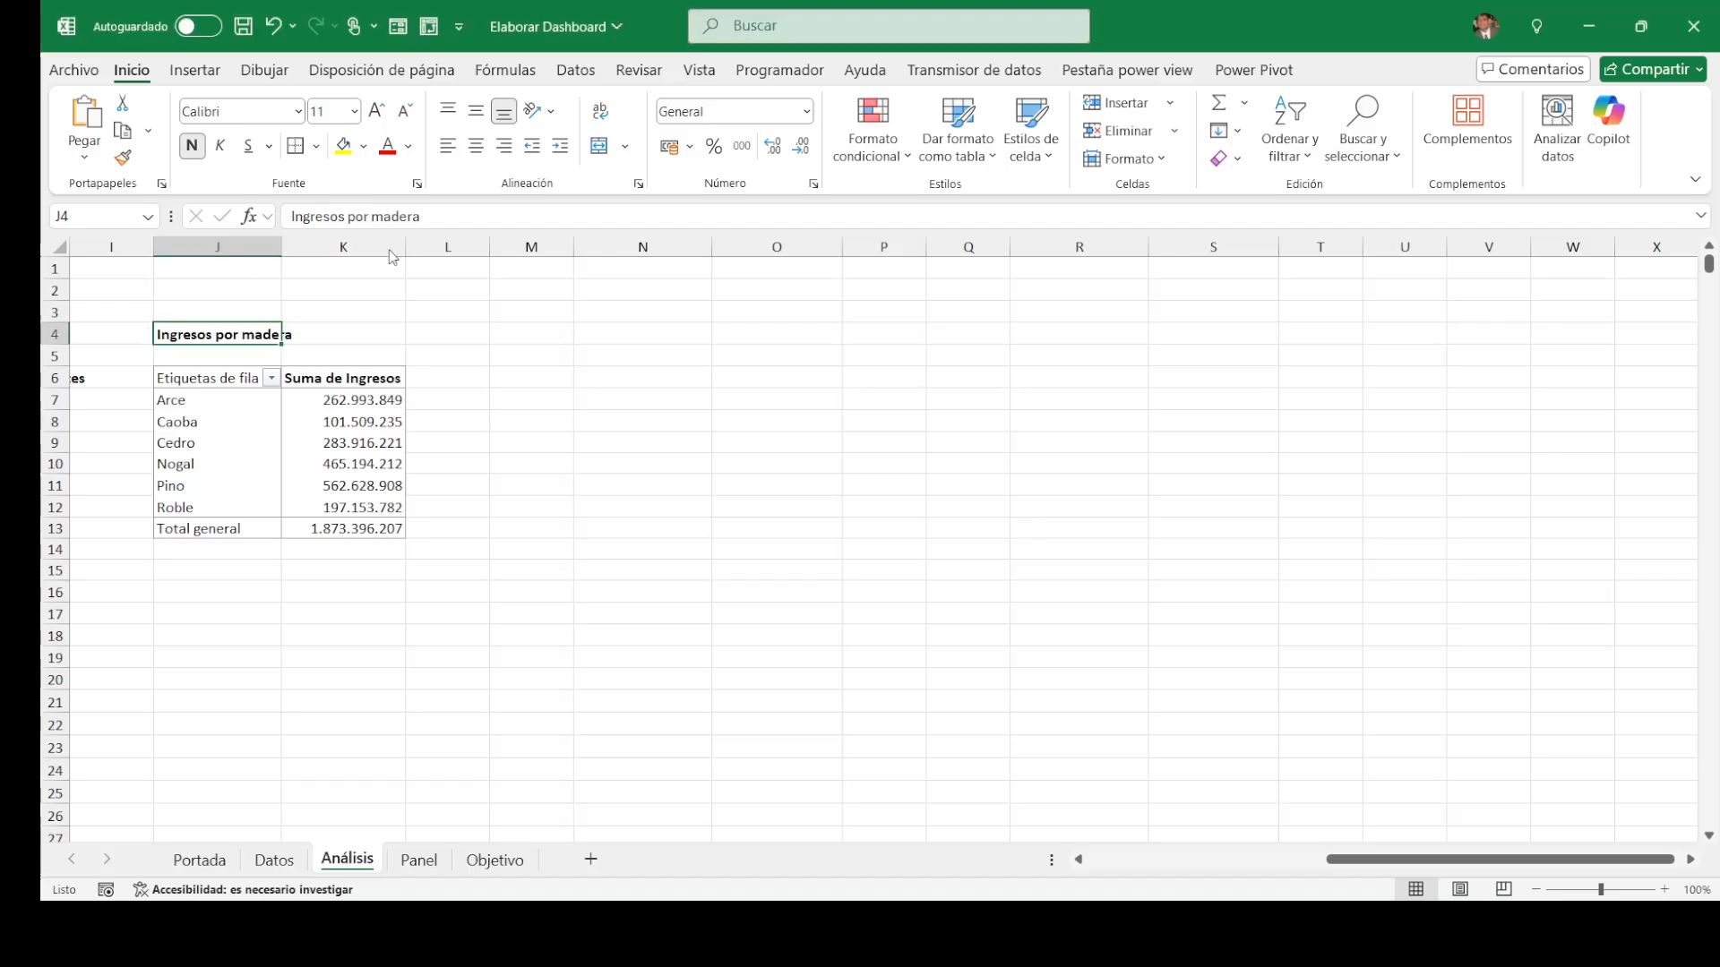
Step: Copy the Ingresos por madera pivot table, J6:K13 on Análisis, and paste the duplicate at M6
click(192, 382)
key(shift+Right)
key(shift+Right)
key(shift+Left)
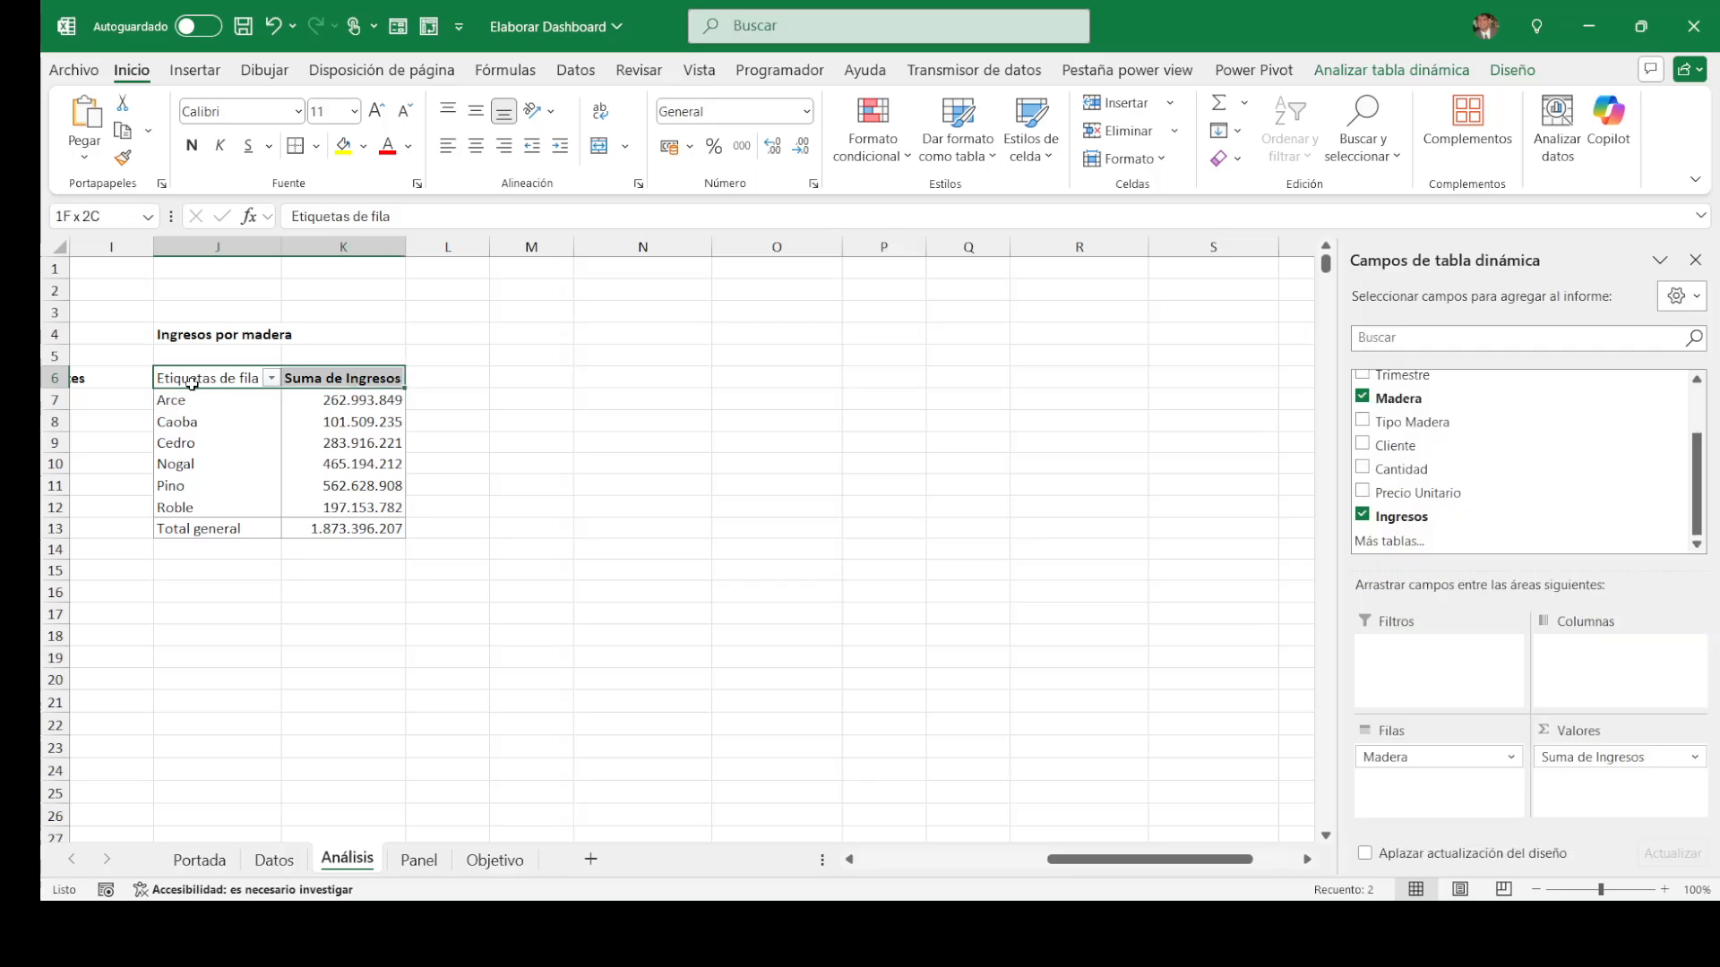
key(shift+Down)
key(shift+Down)
key(shift+Down)
key(shift+Down)
key(shift+Down)
key(shift+Down)
key(shift+Down)
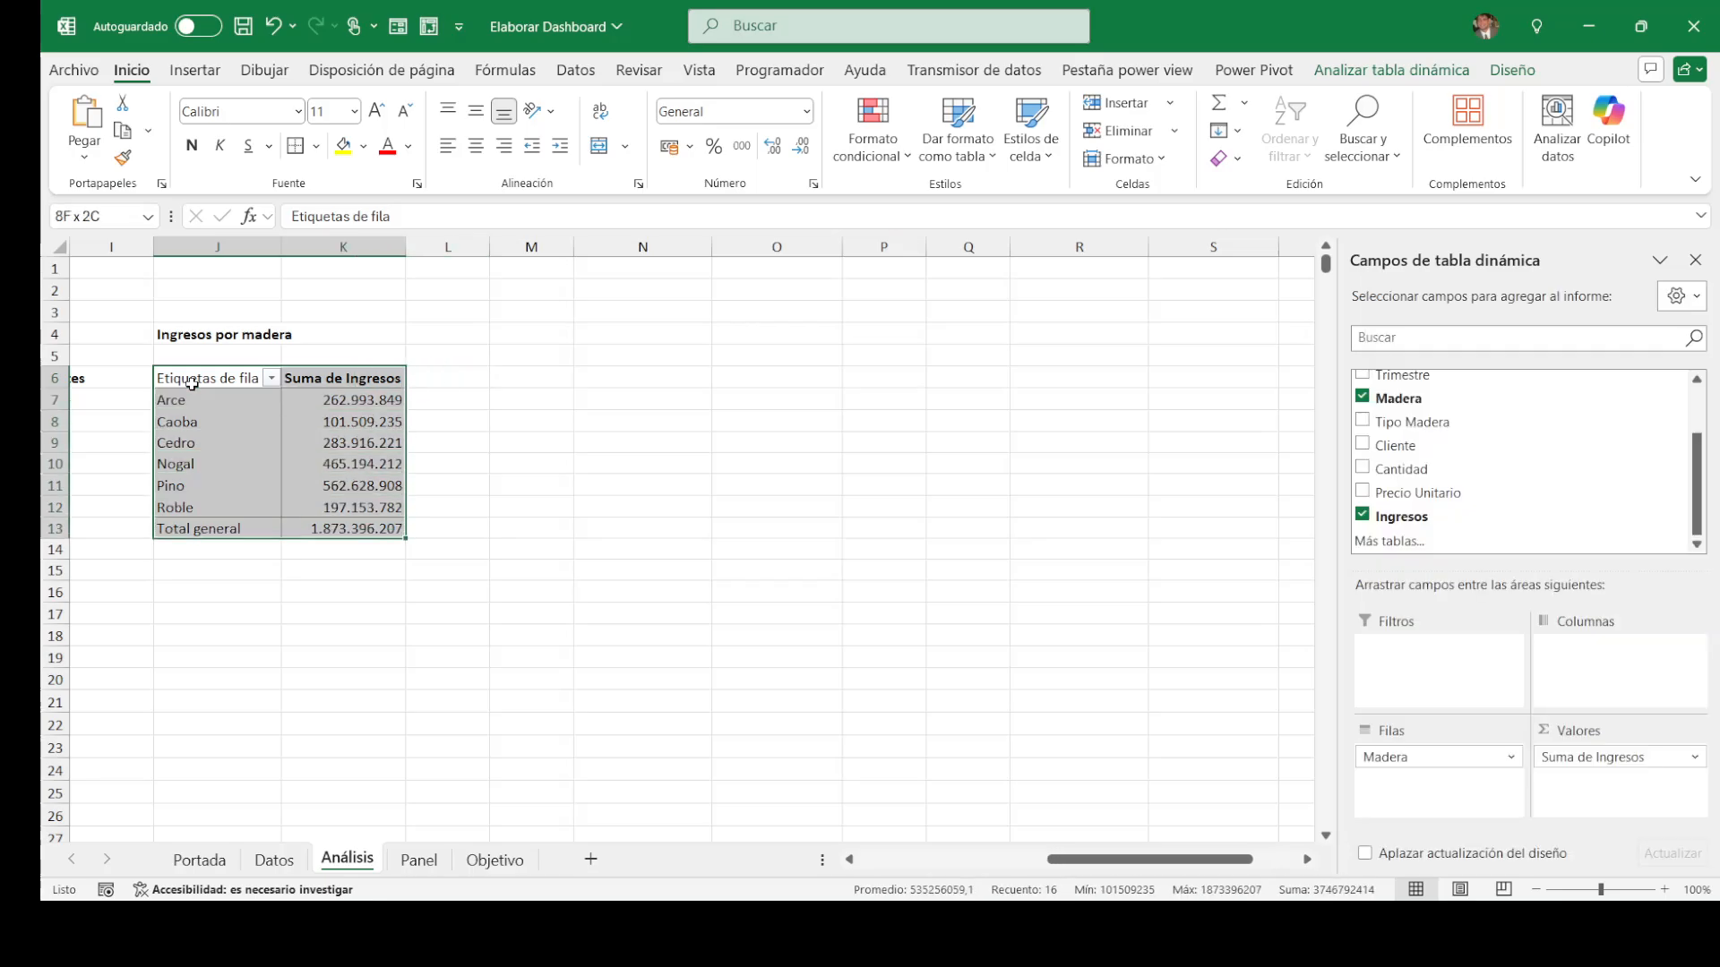
key(ctrl+c)
key(Right)
key(Right)
key(Right)
key(ctrl+v)
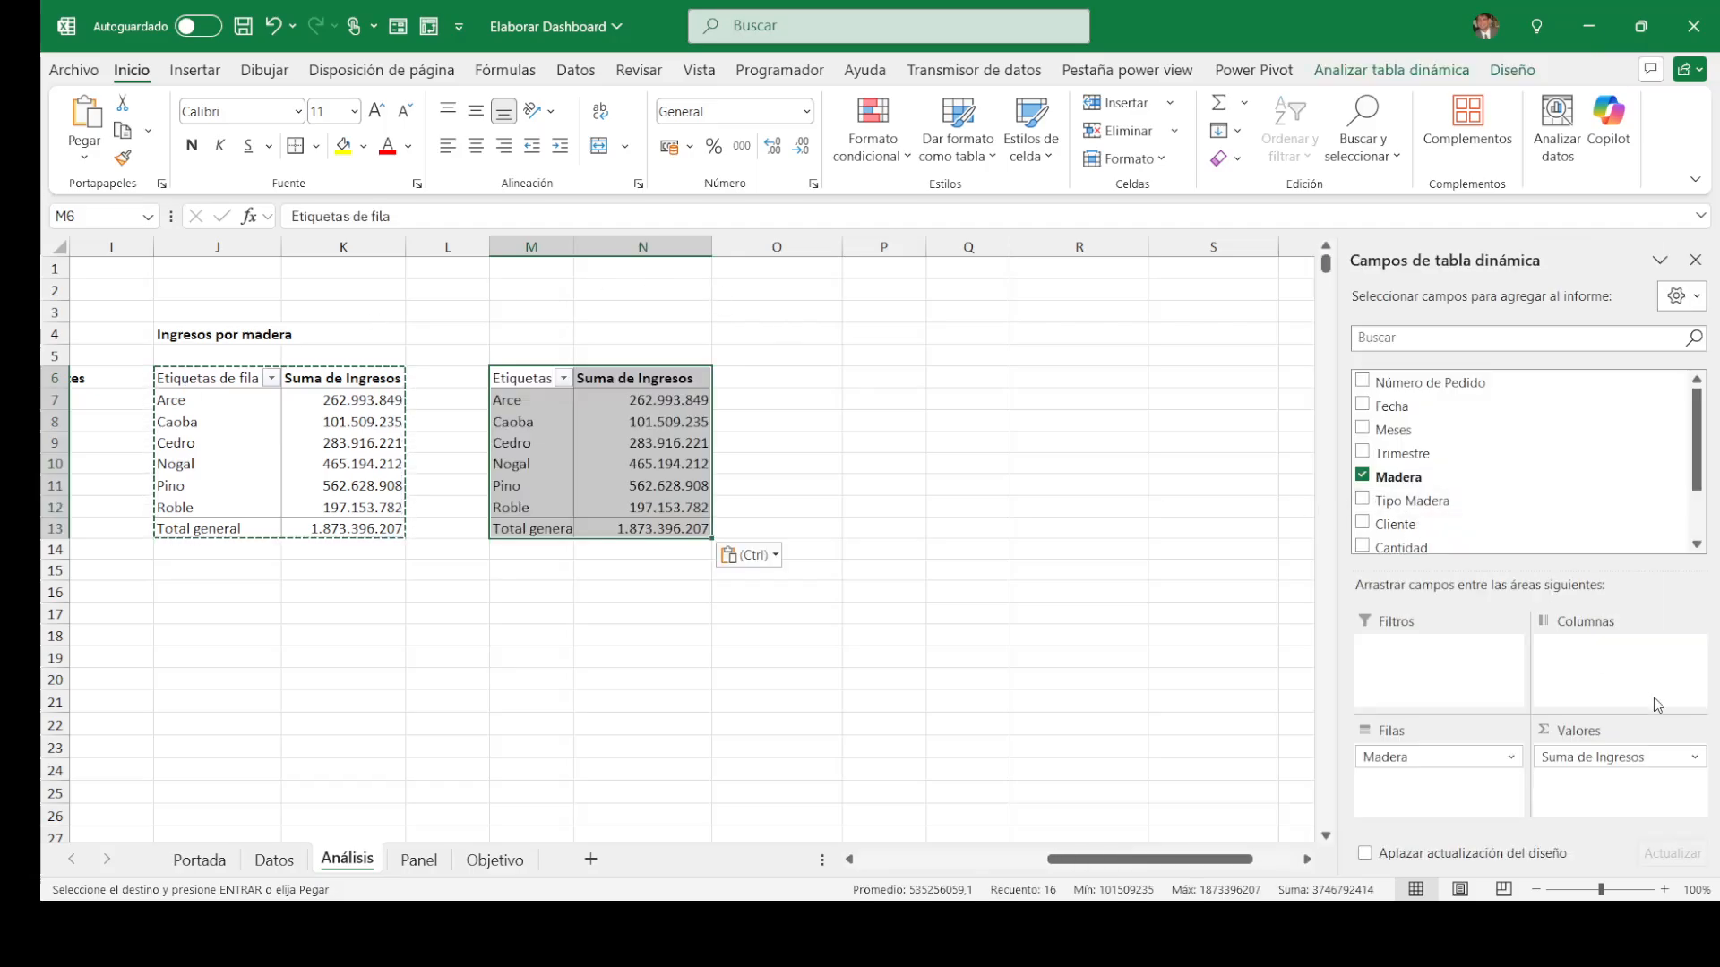
Step: Remove the Madera field from the duplicated pivot table at M6, keeping Suma de Ingresos as its value
drag(1576, 758, 1545, 476)
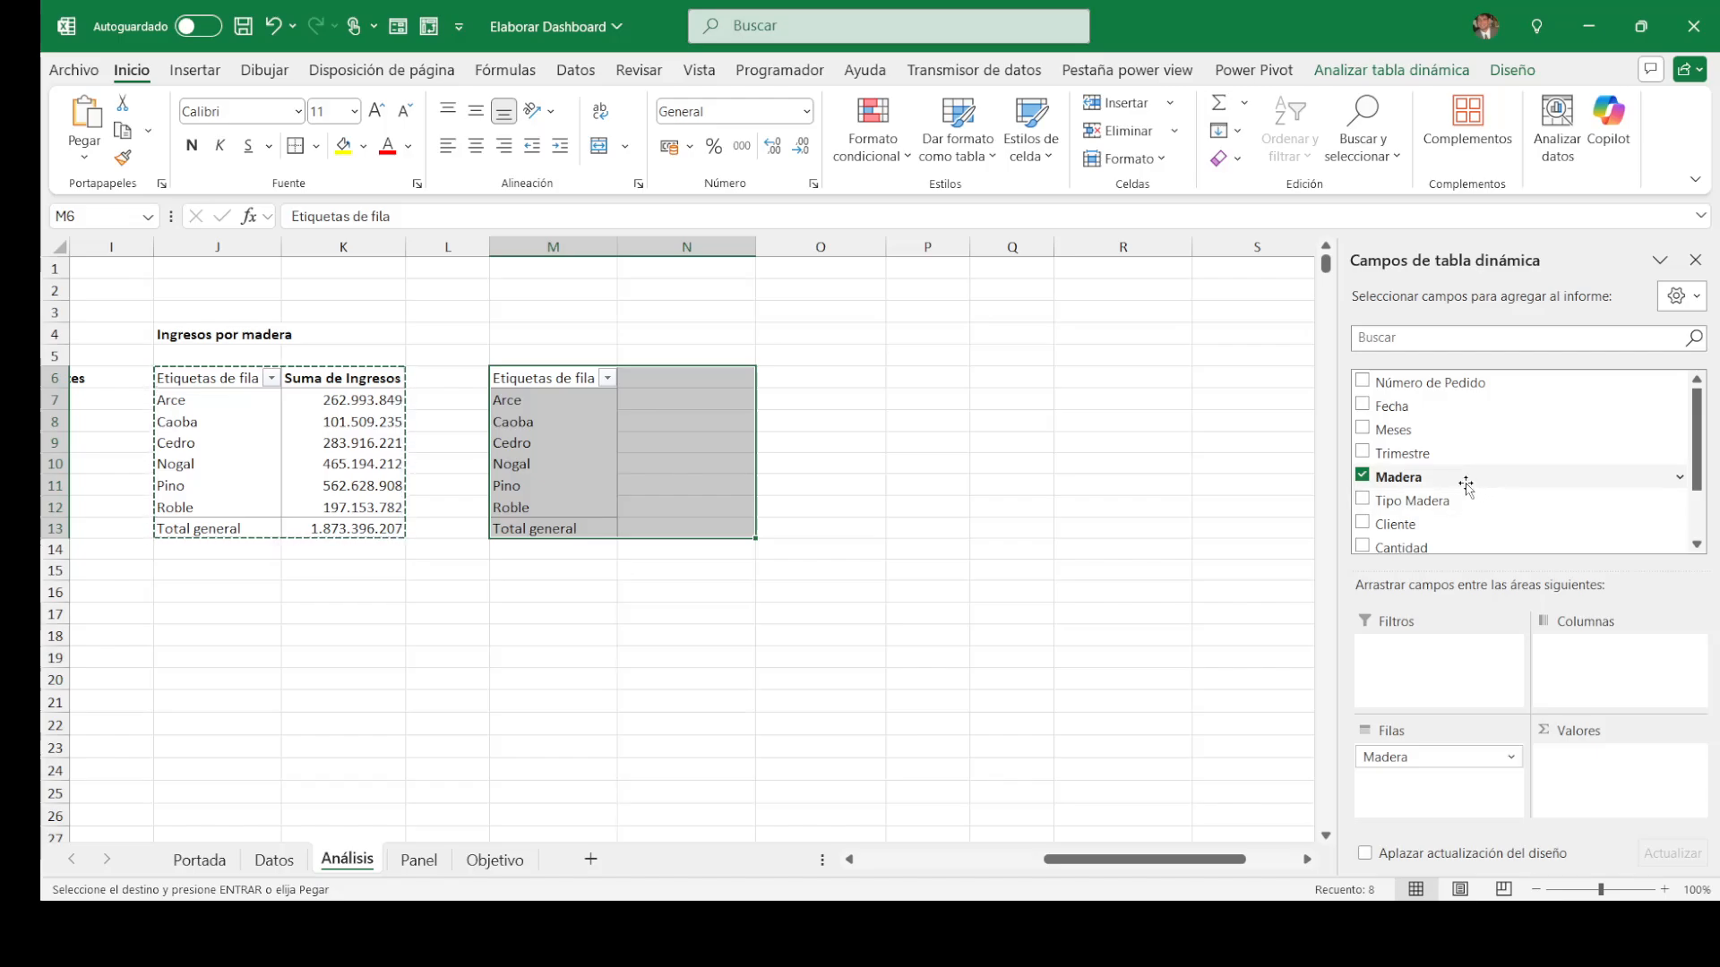
key(ctrl+z)
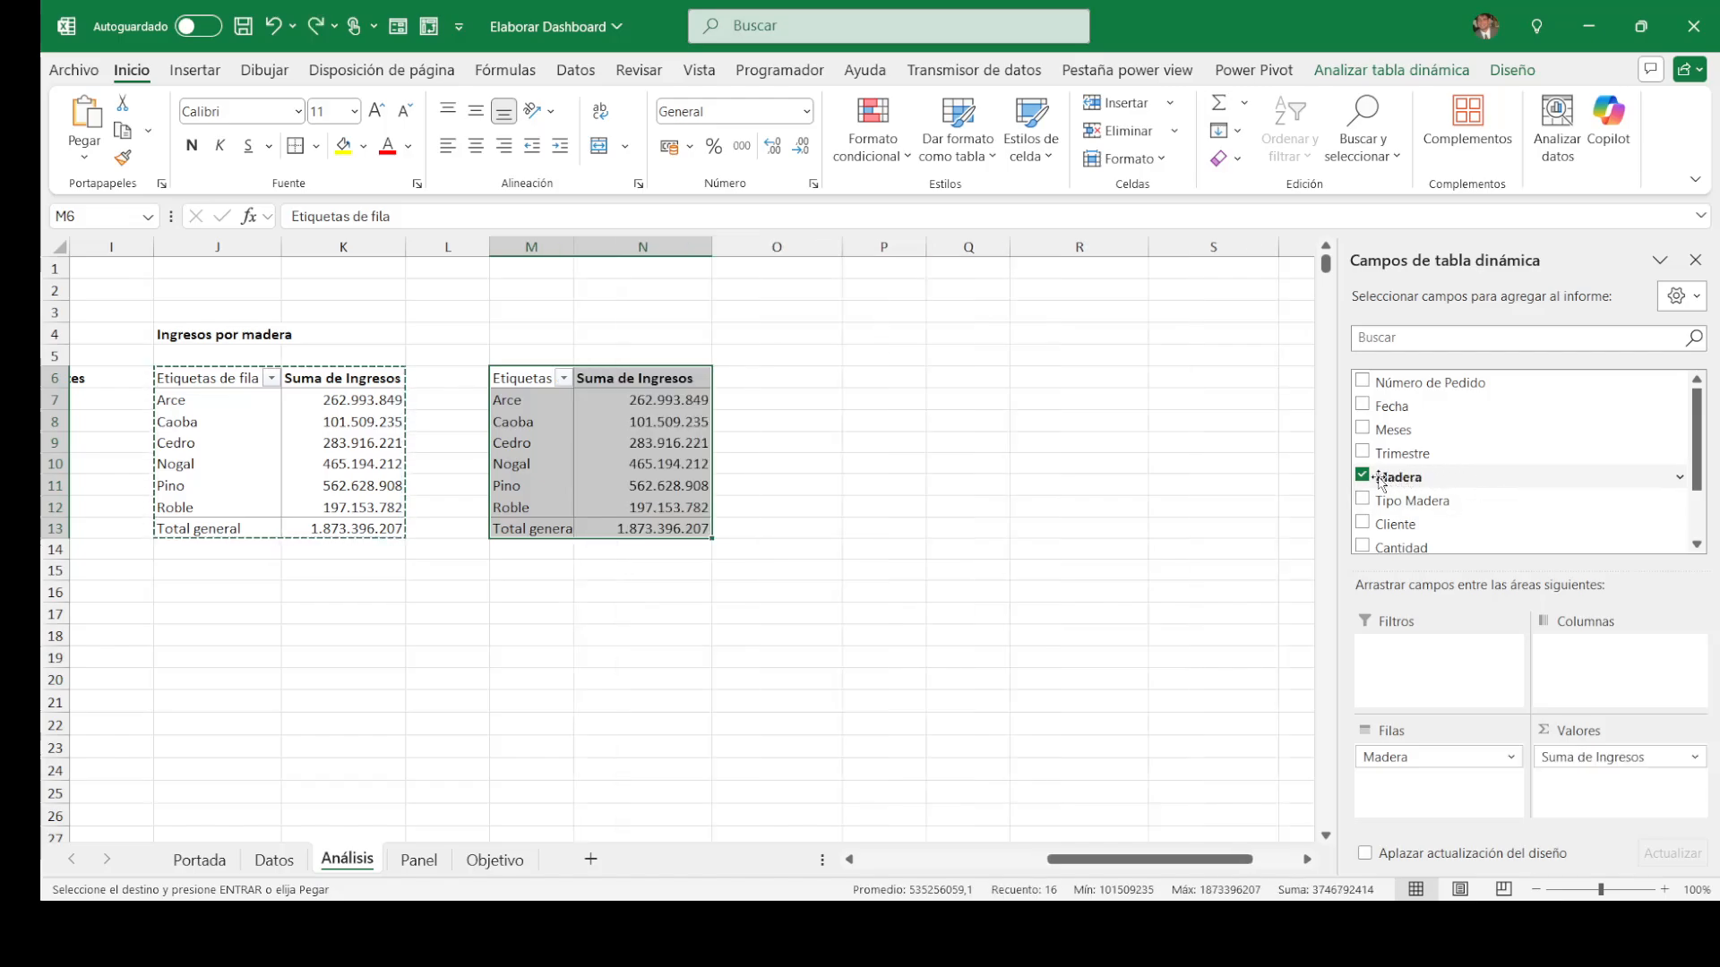
click(1362, 476)
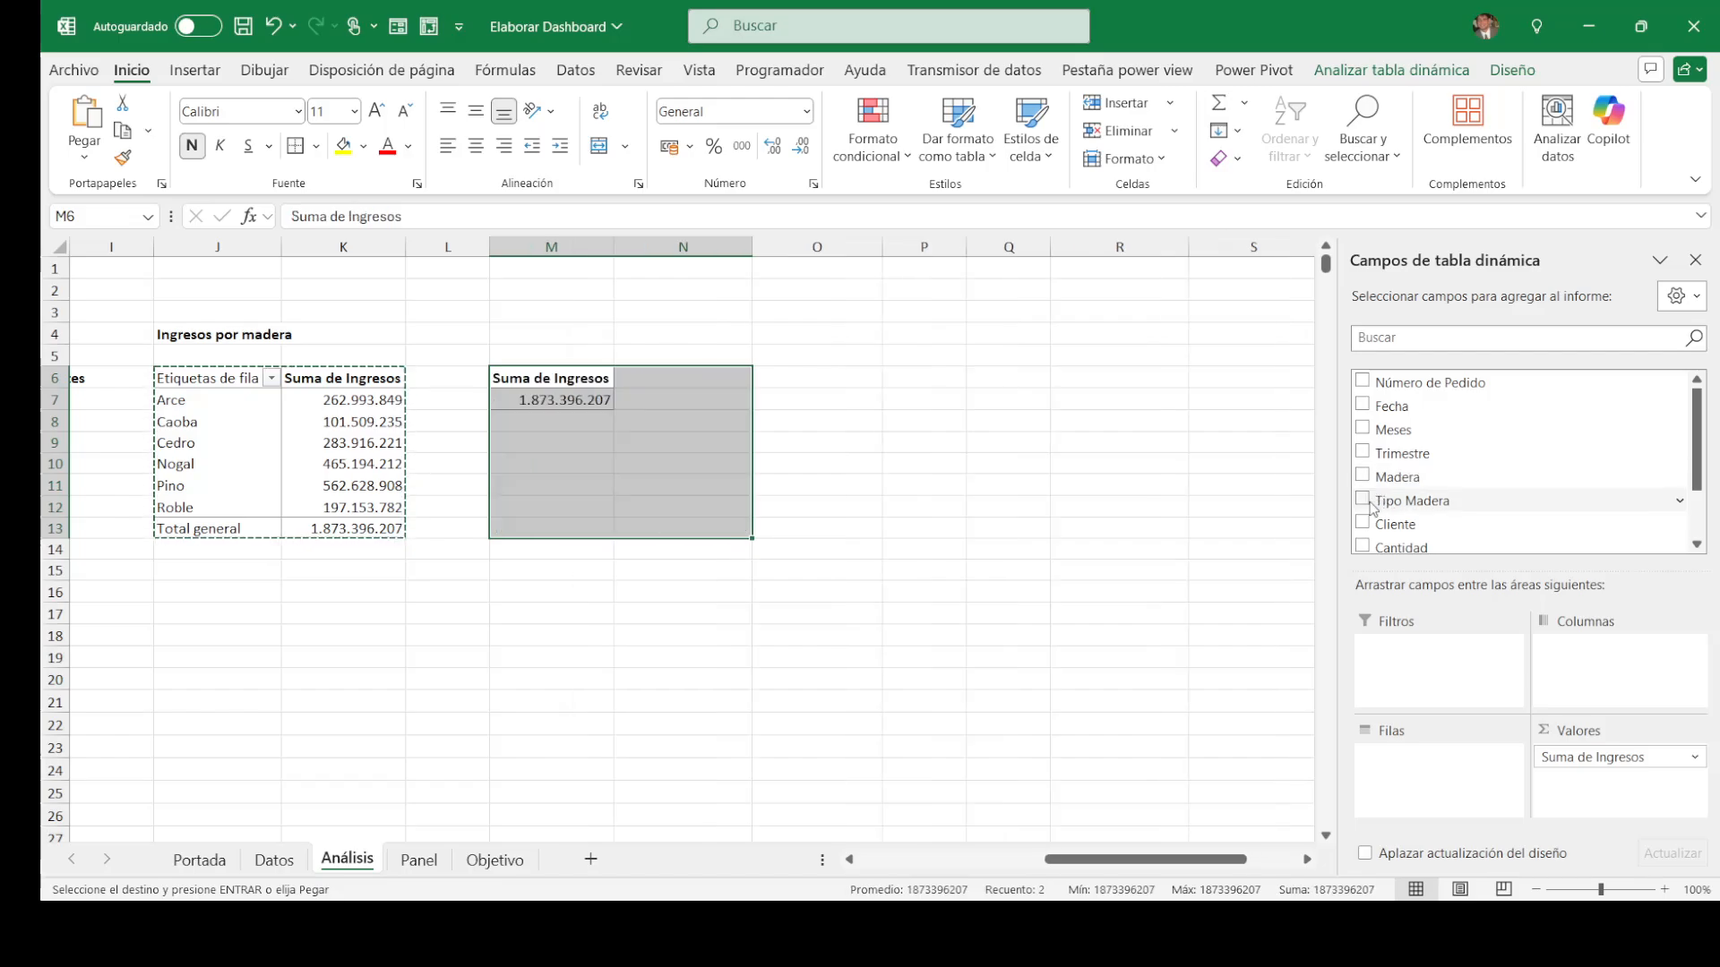
Step: Group the new pivot table's rows by Tipo Madera and show its Suma de Ingresos values as percentages of the total
drag(1379, 499, 1456, 785)
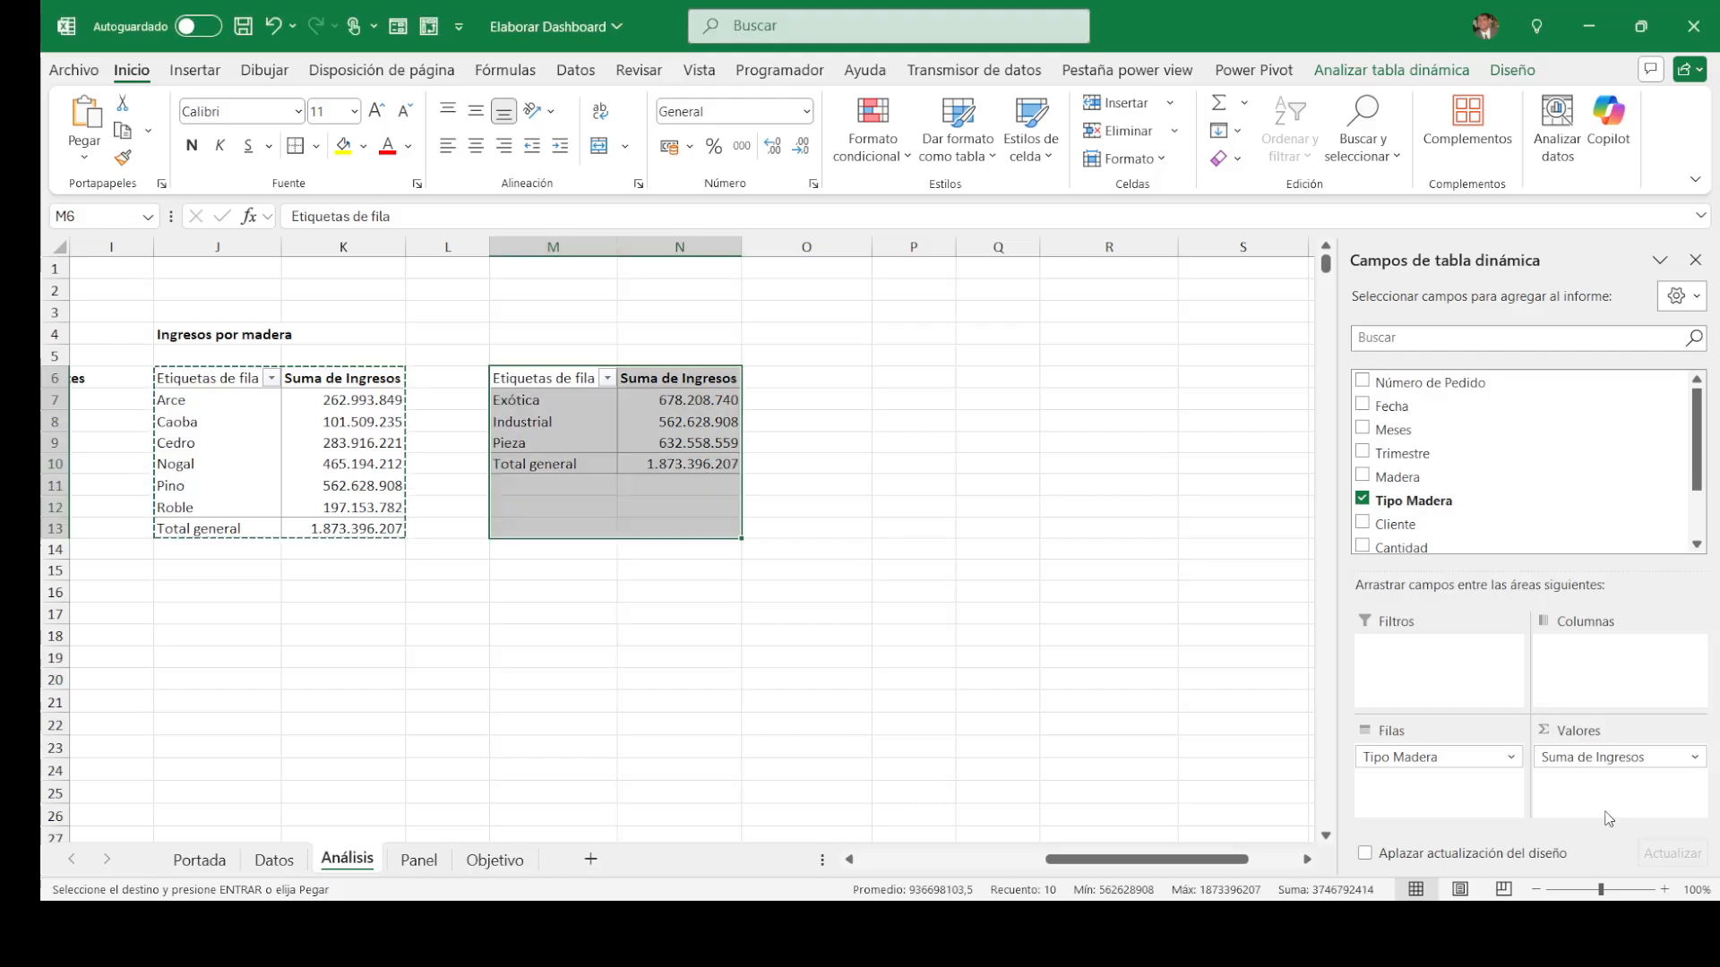
click(693, 427)
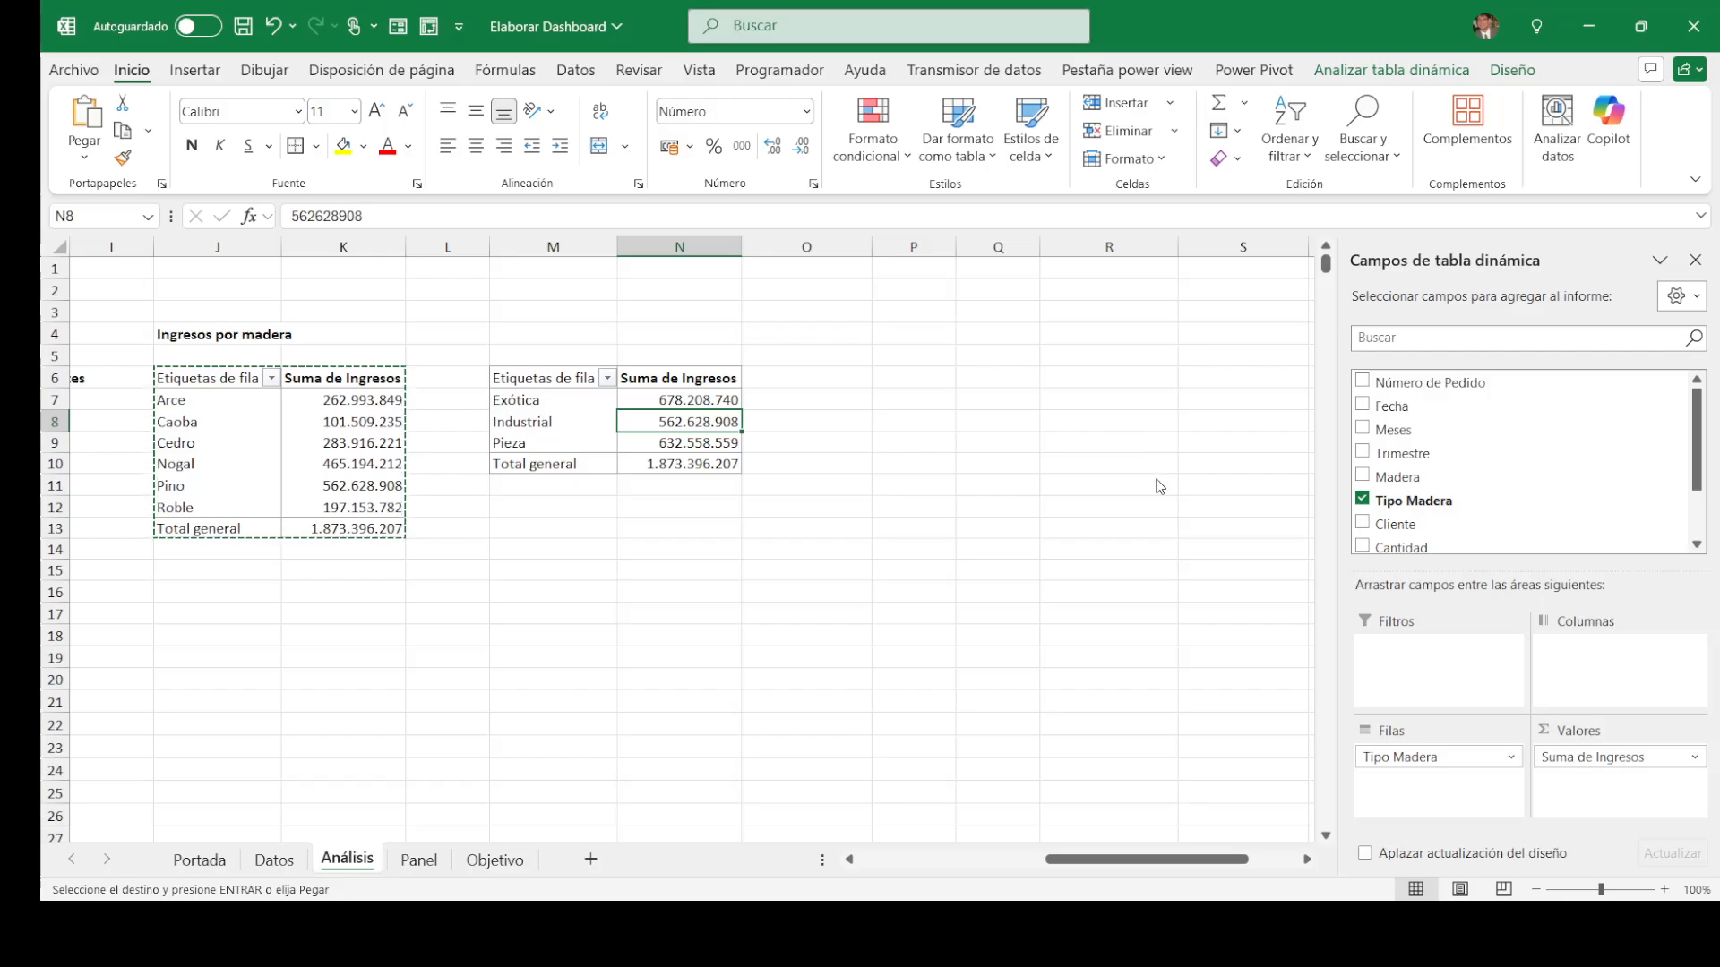
click(1095, 631)
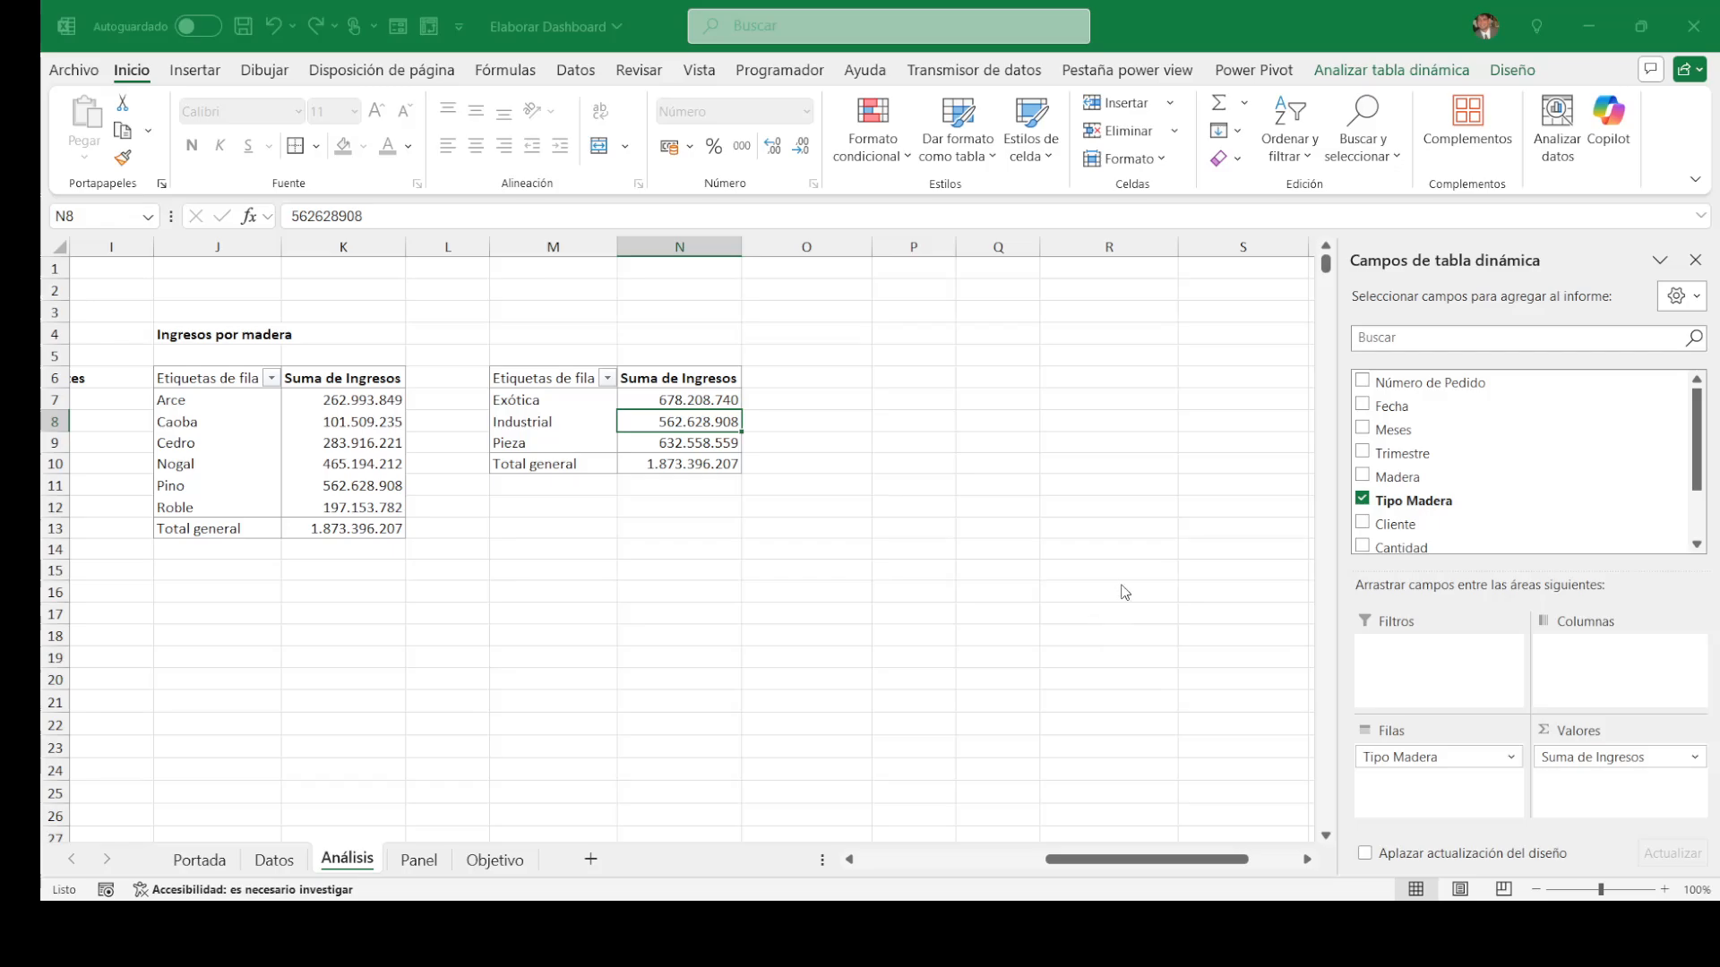
click(1201, 510)
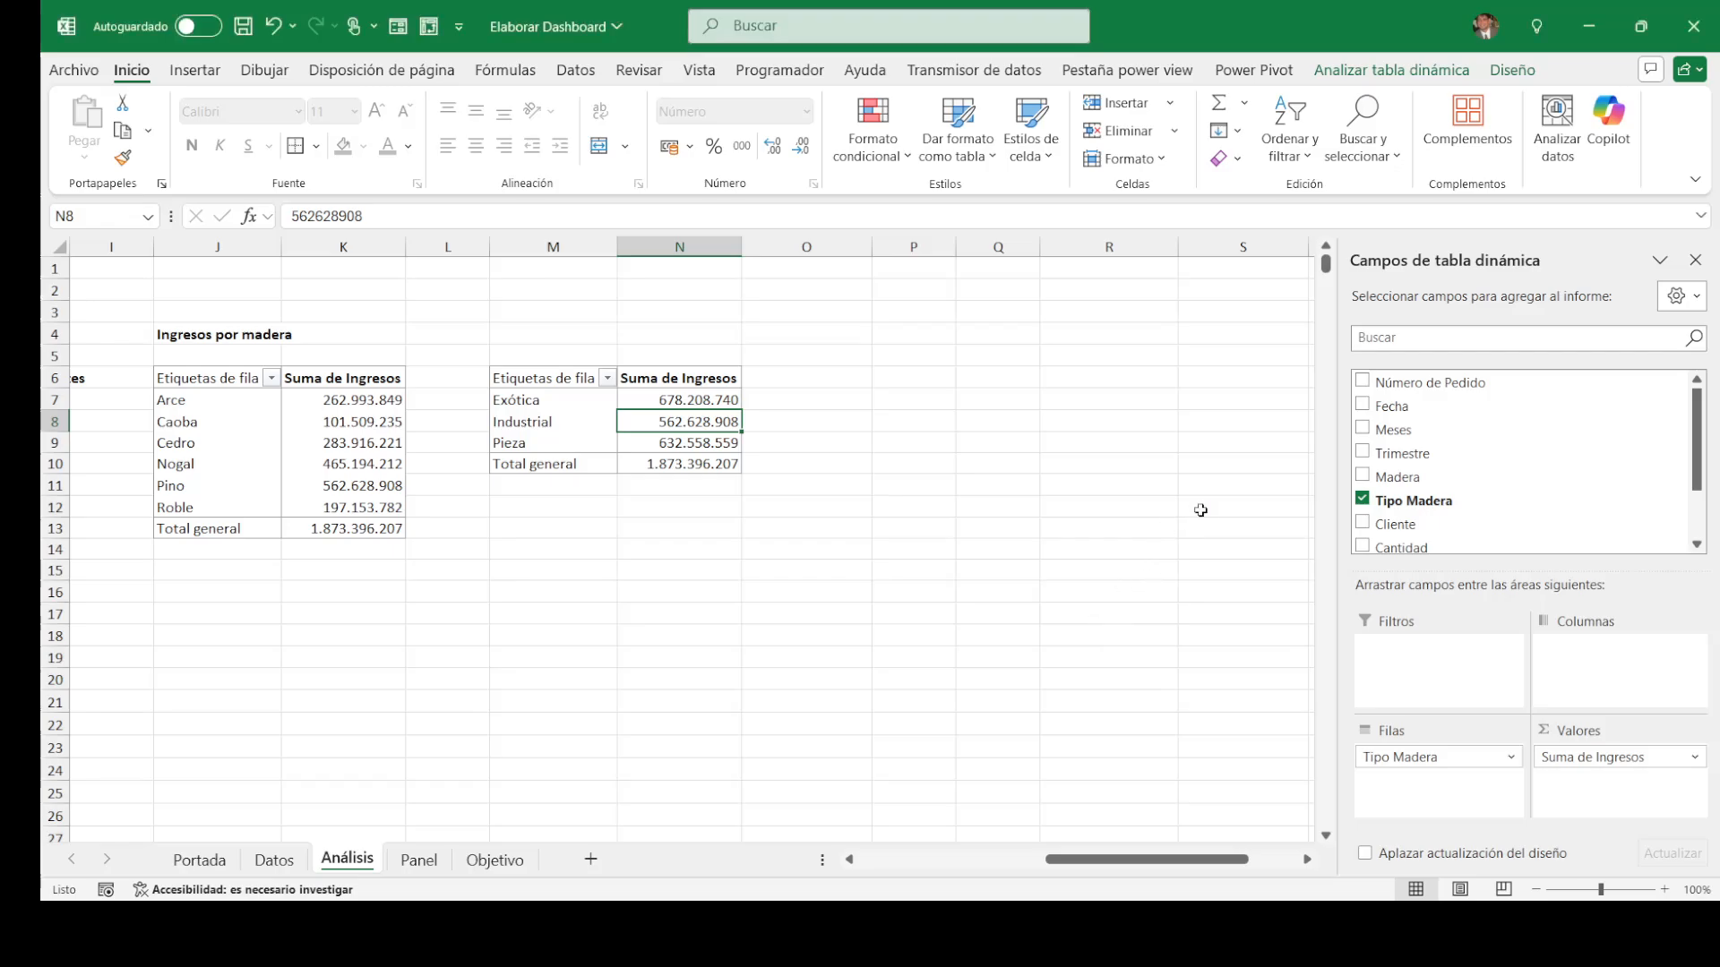
key(ctrl+z)
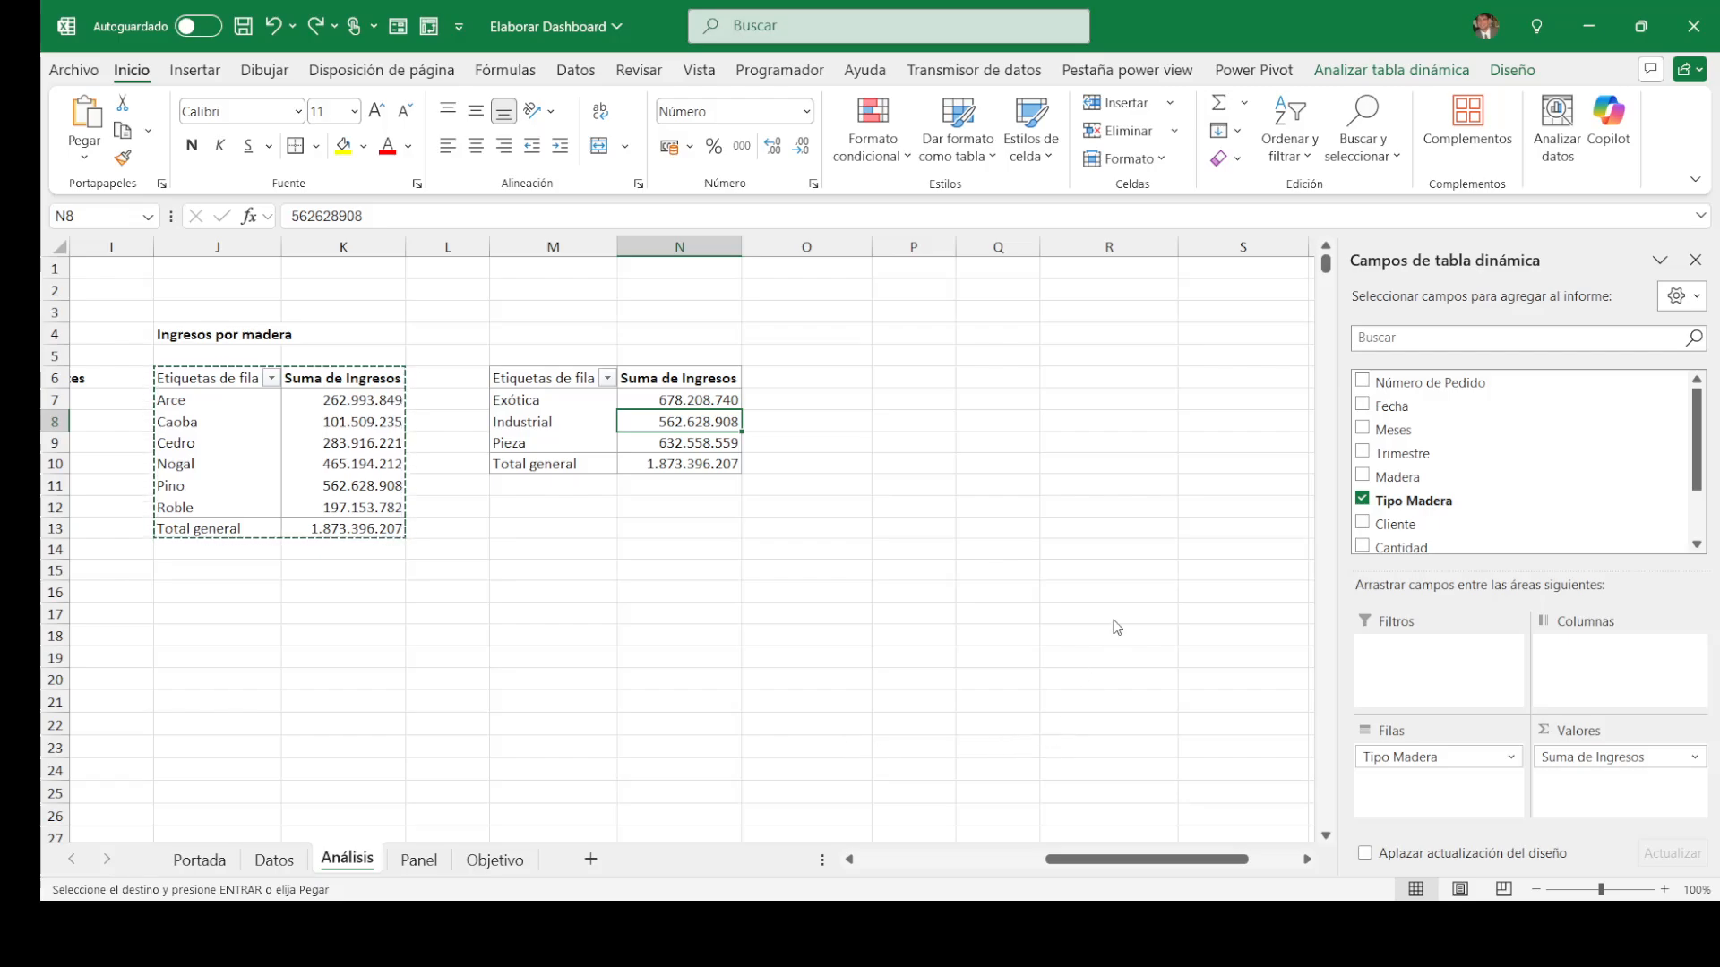
key(ctrl+y)
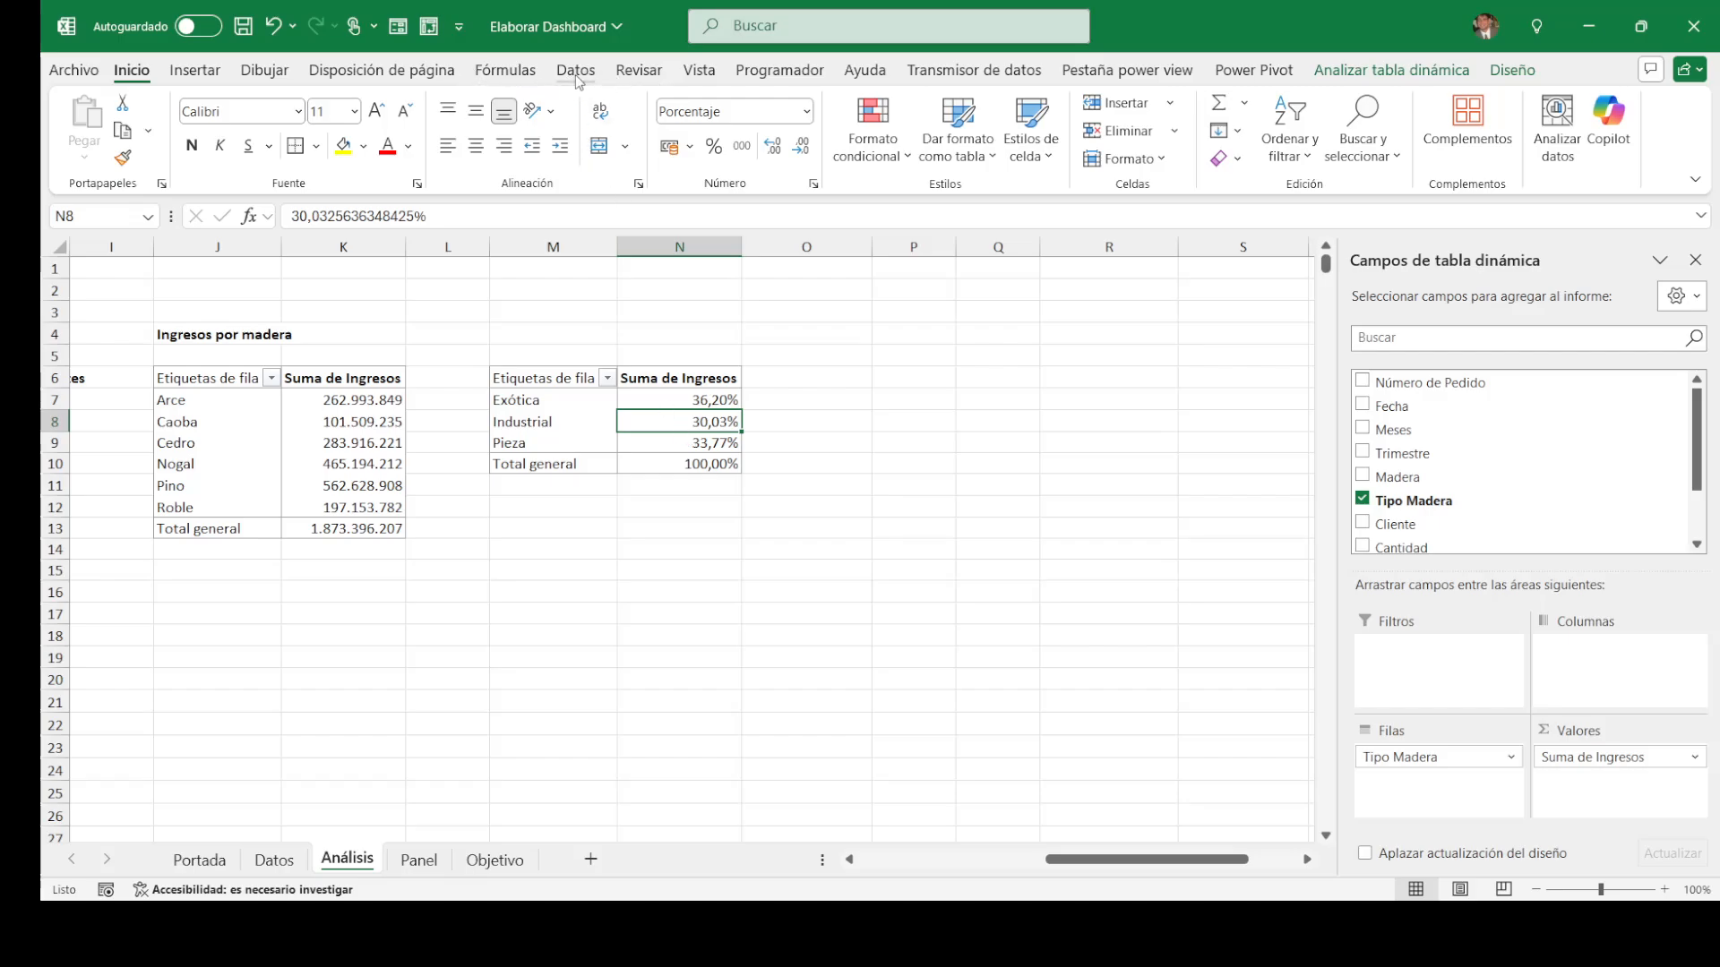
key(alt+Tab)
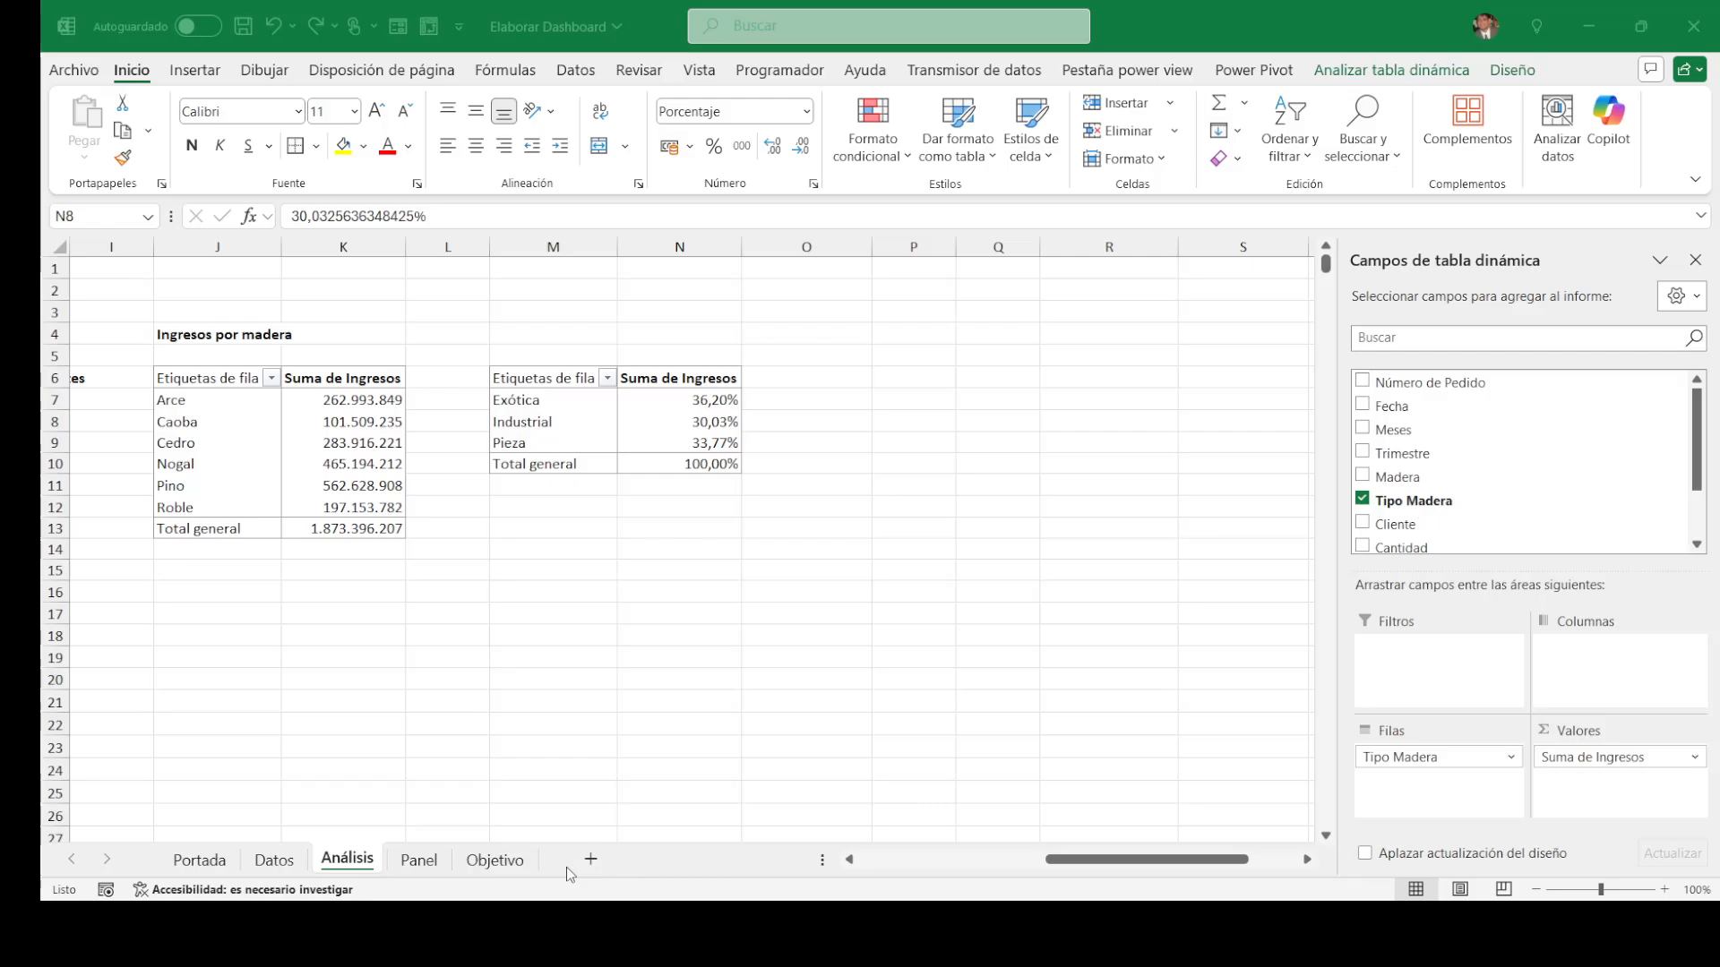
click(568, 923)
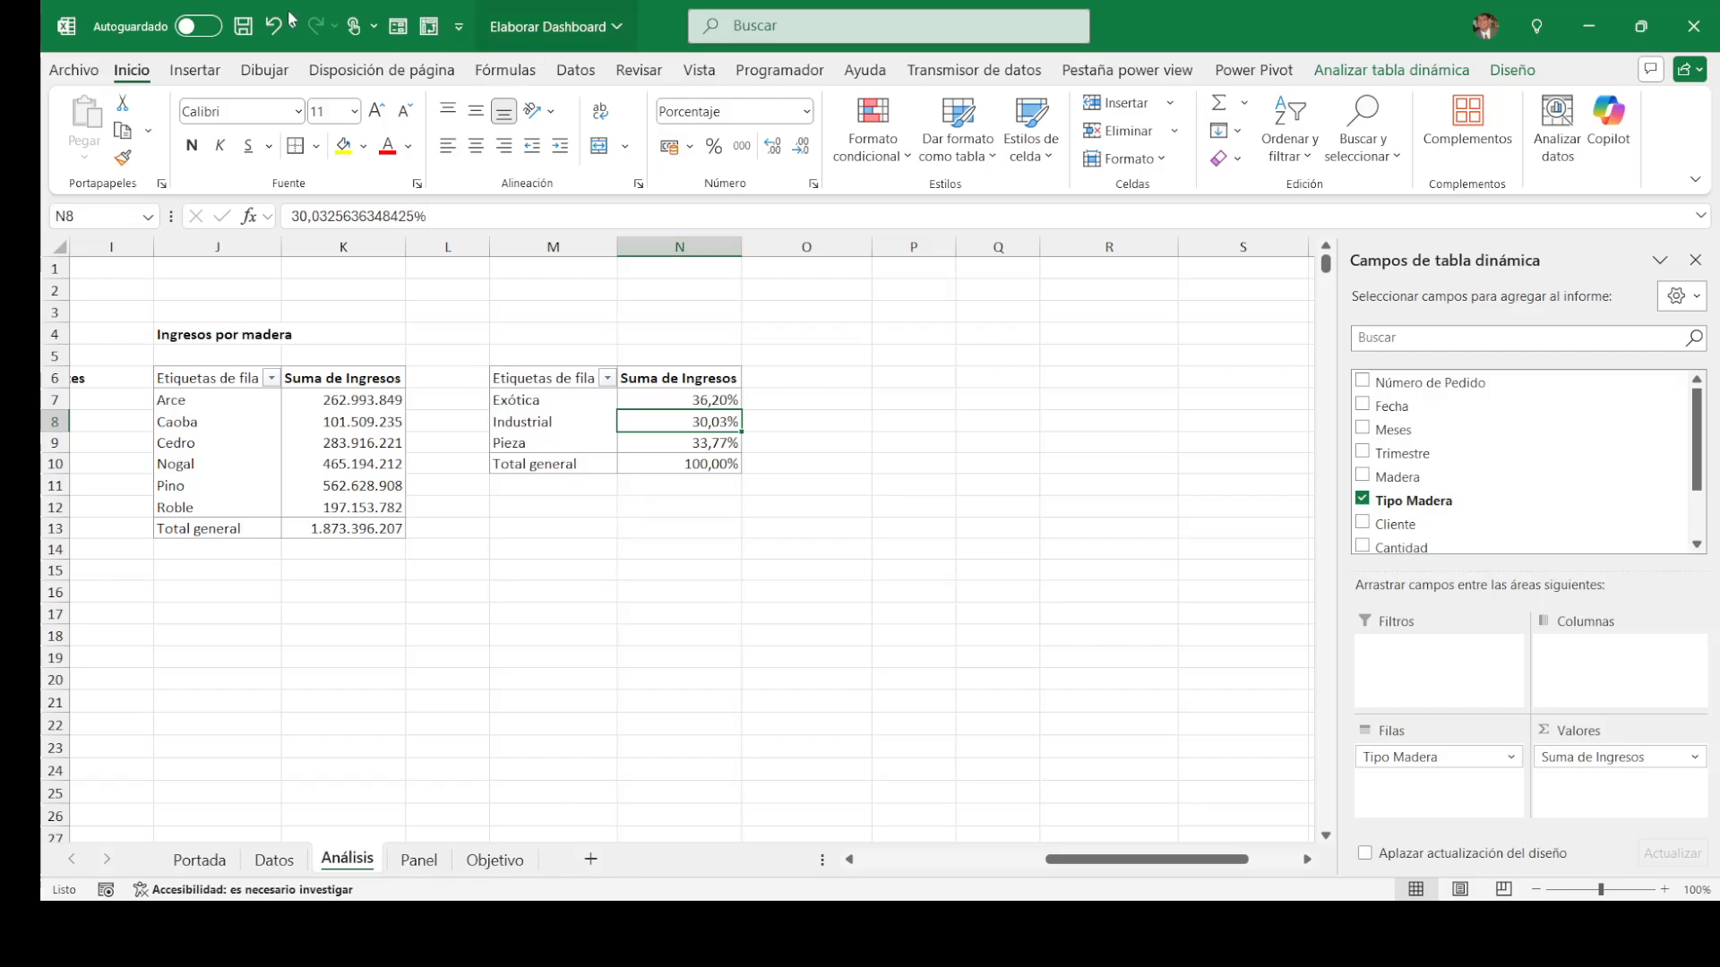
Step: Insert a doughnut pivot chart from the Tipo Madera pivot table and delete its title
click(194, 69)
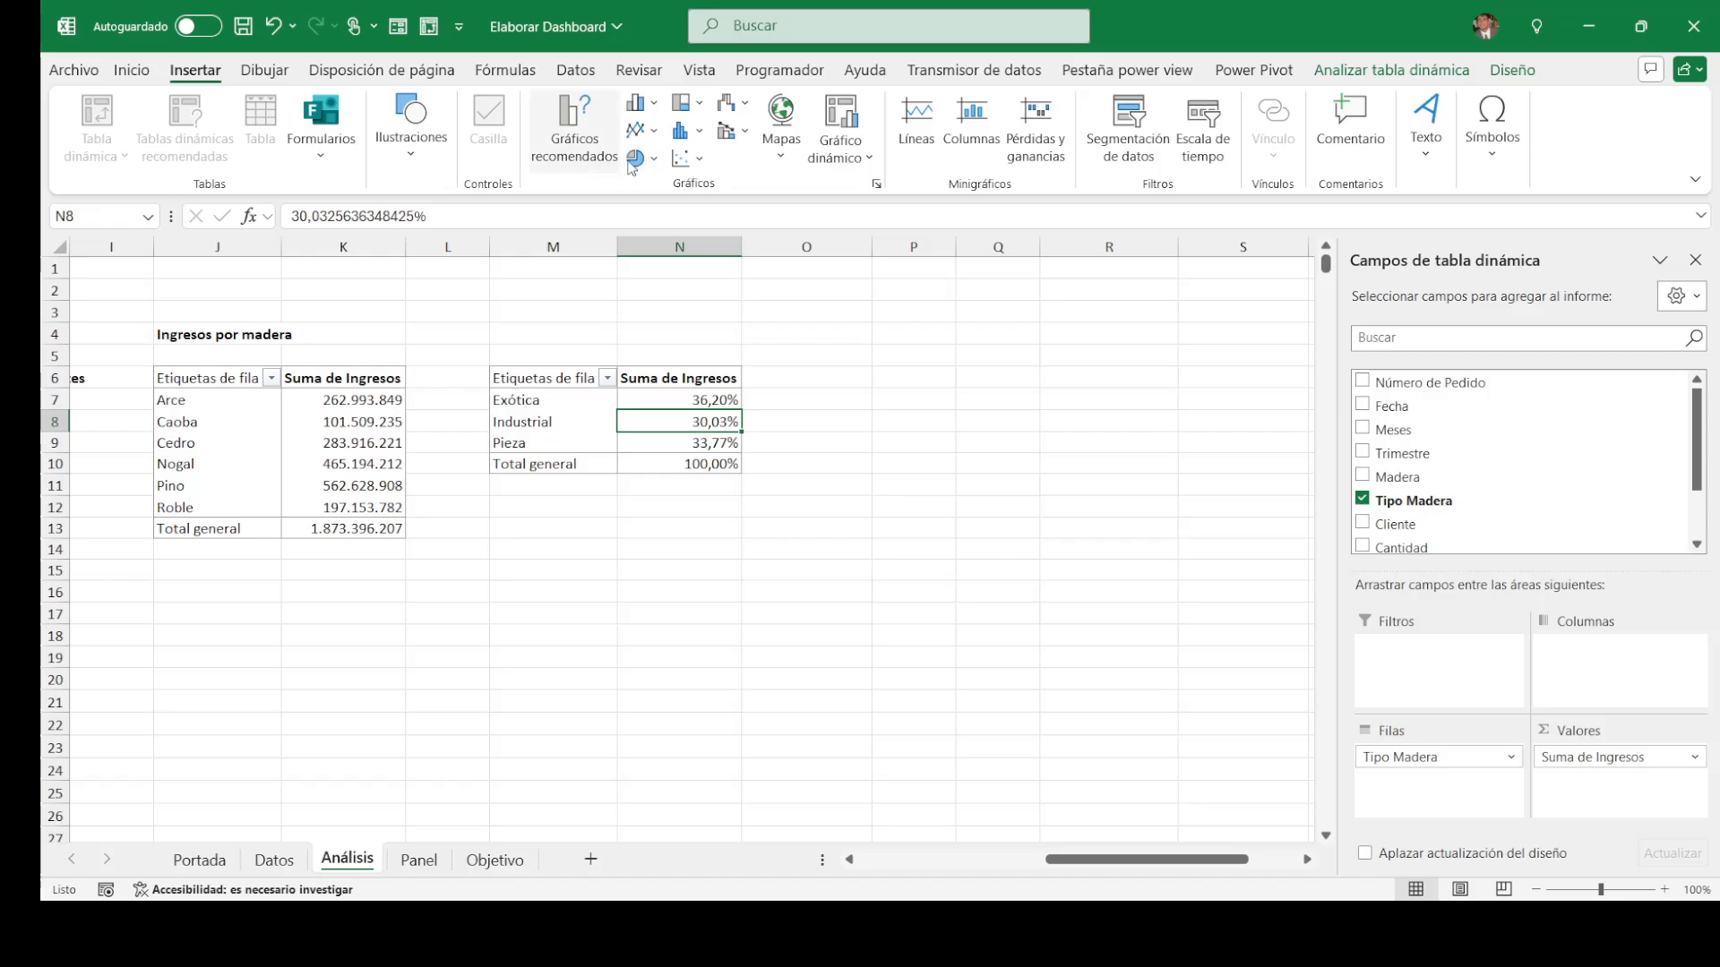
click(877, 190)
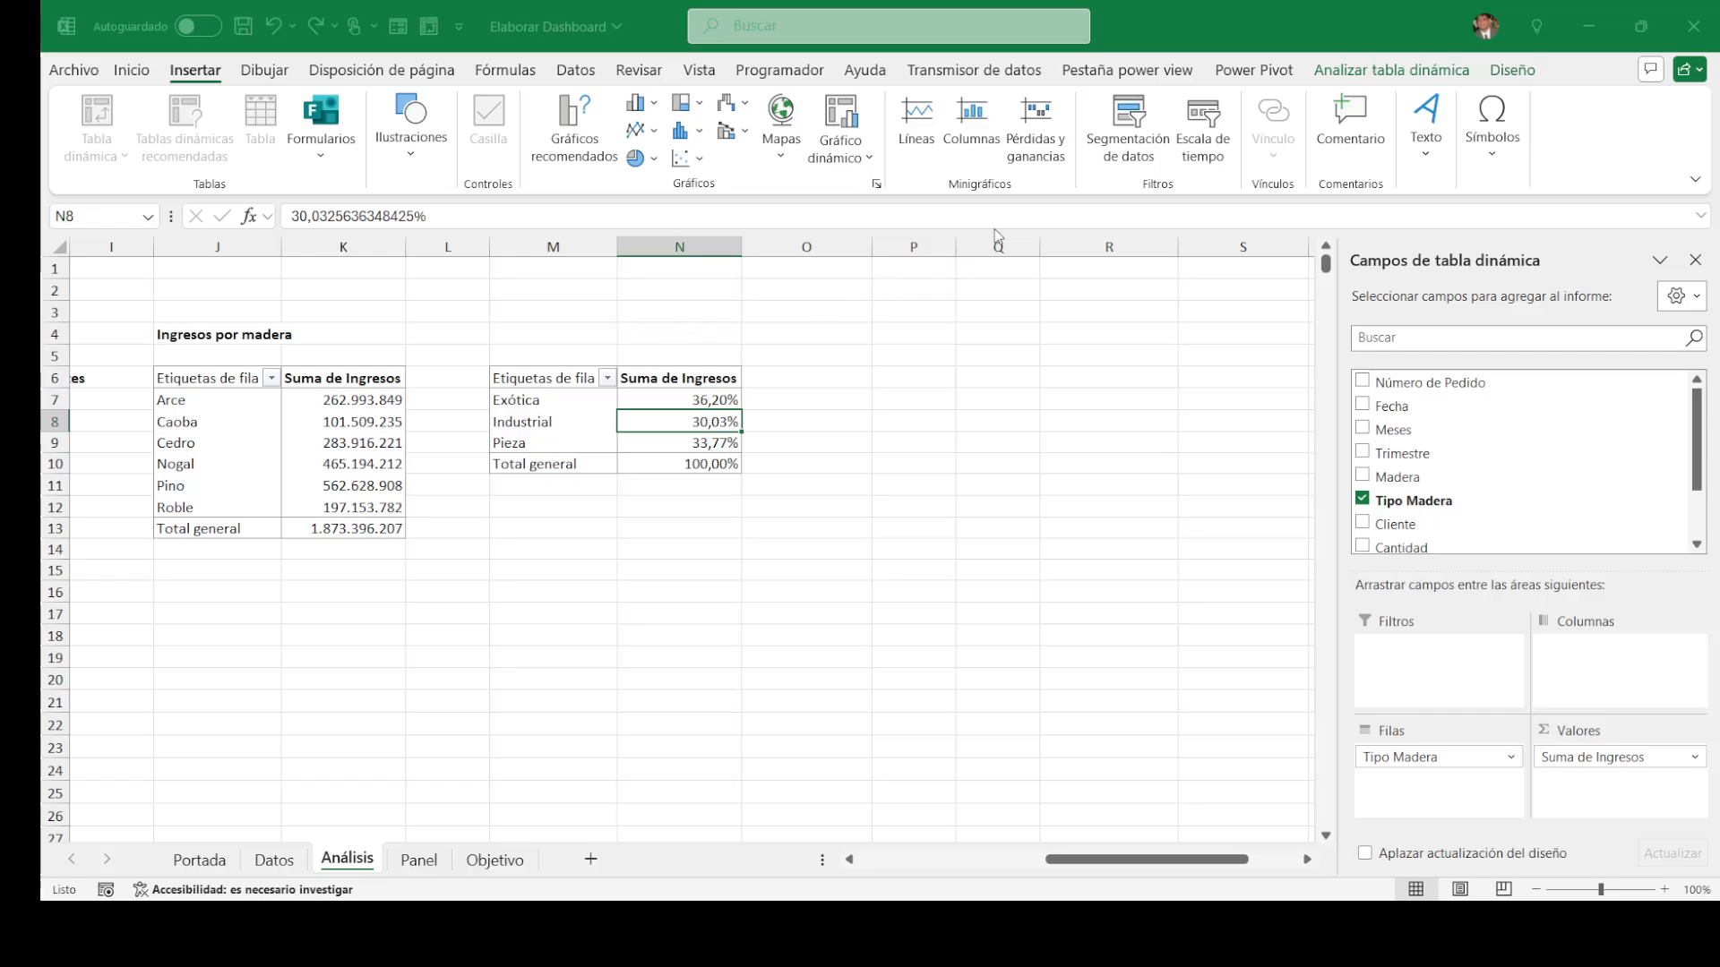
click(1099, 750)
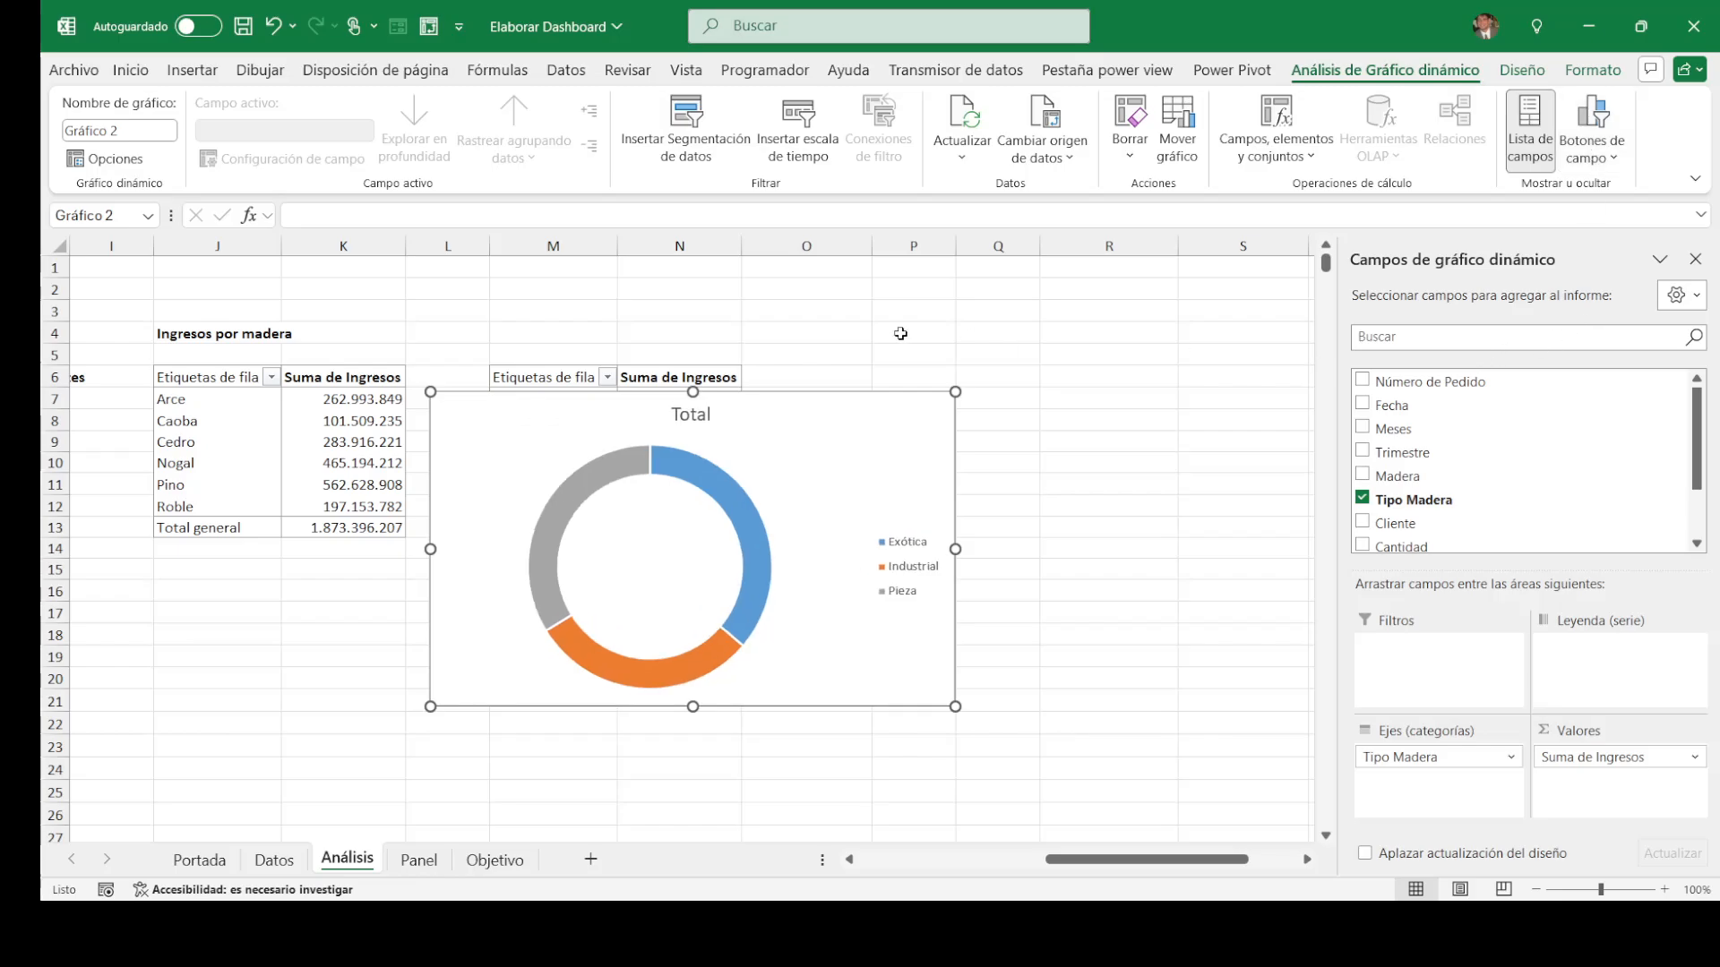
click(712, 416)
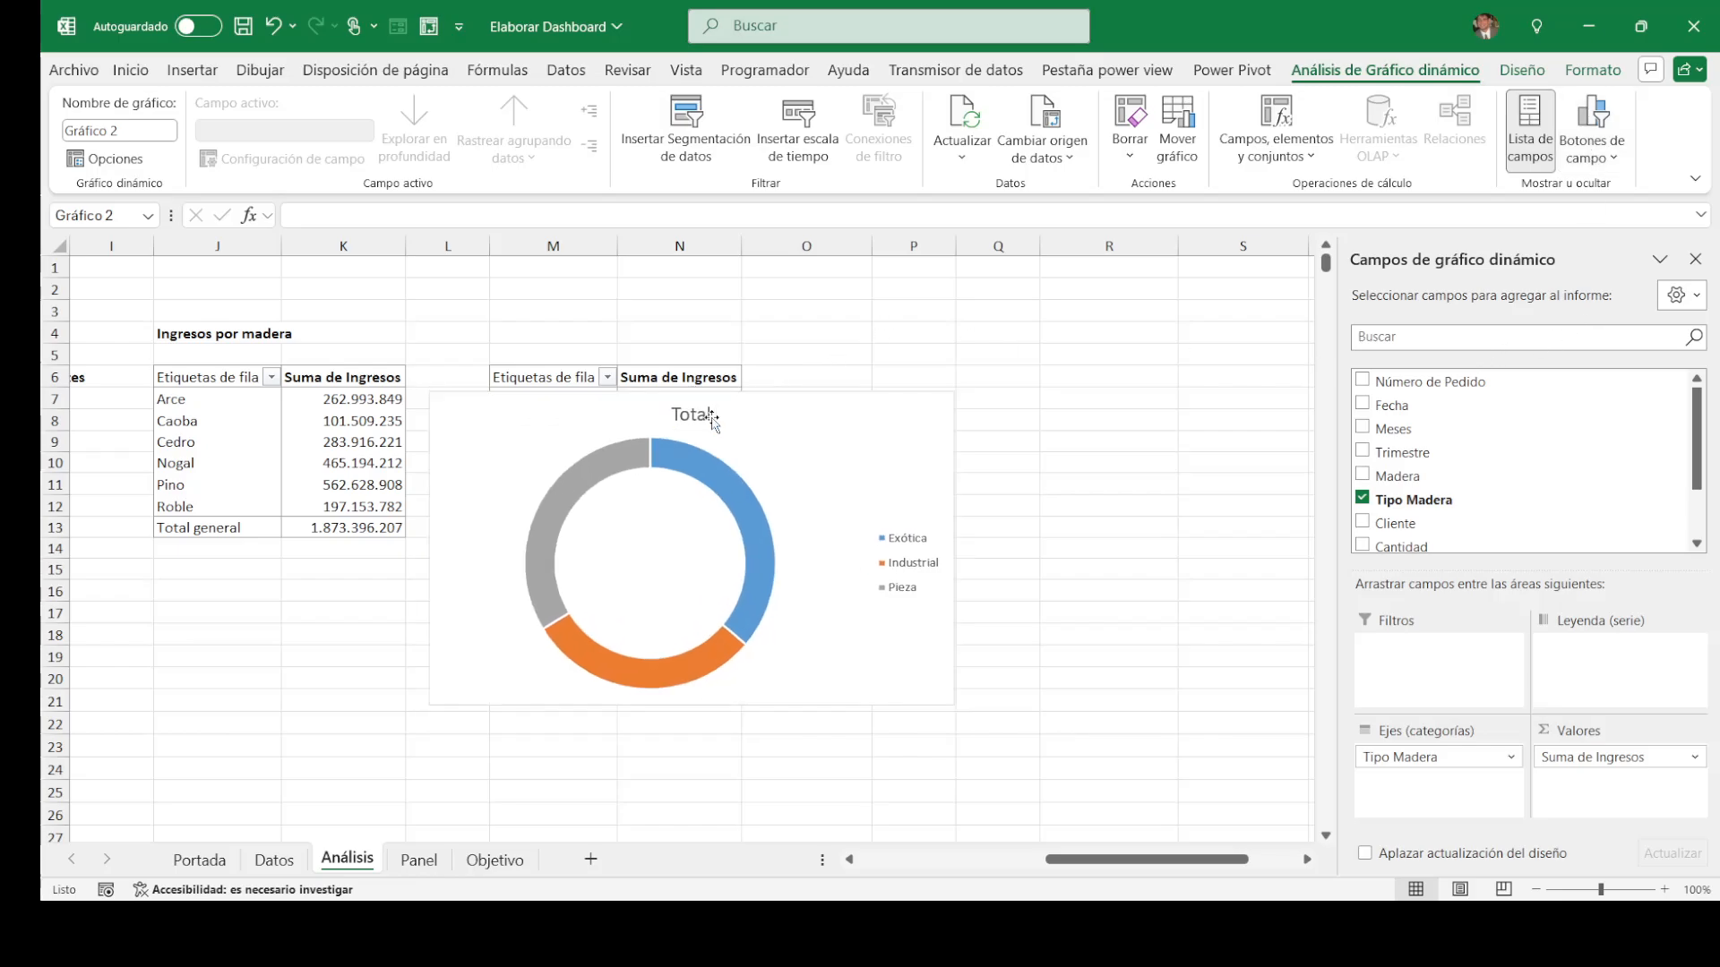
key(Delete)
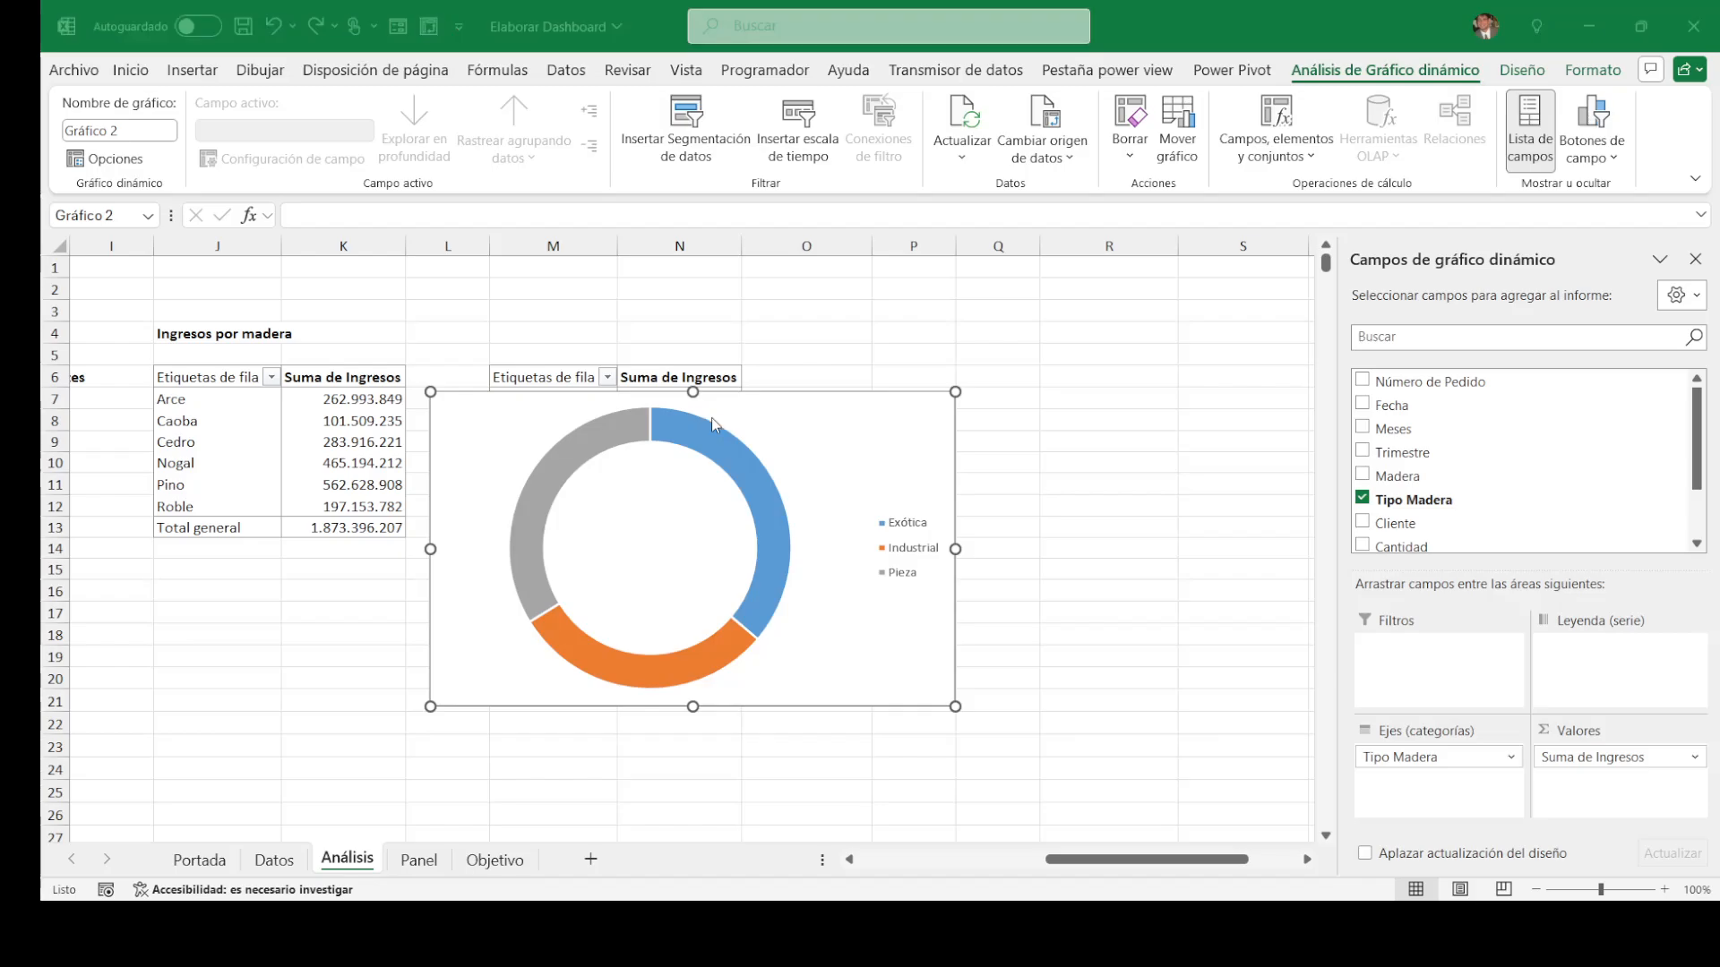
Step: Set the doughnut chart's legend position to Inferior
click(909, 559)
click(910, 552)
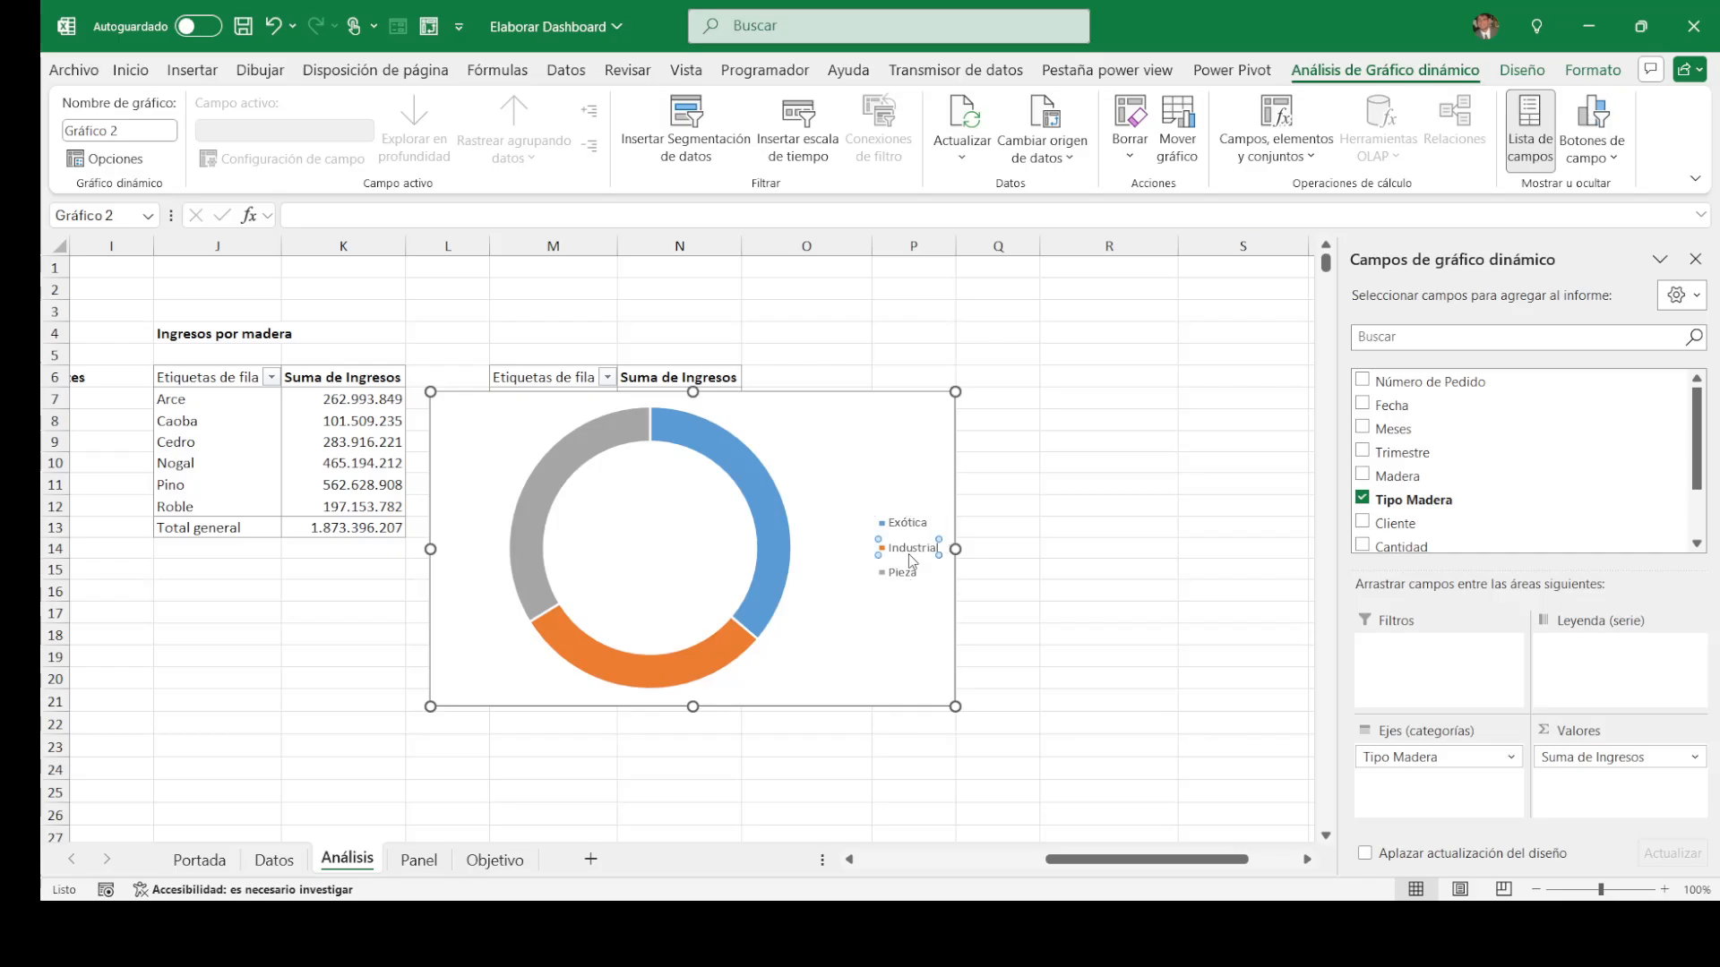
click(907, 534)
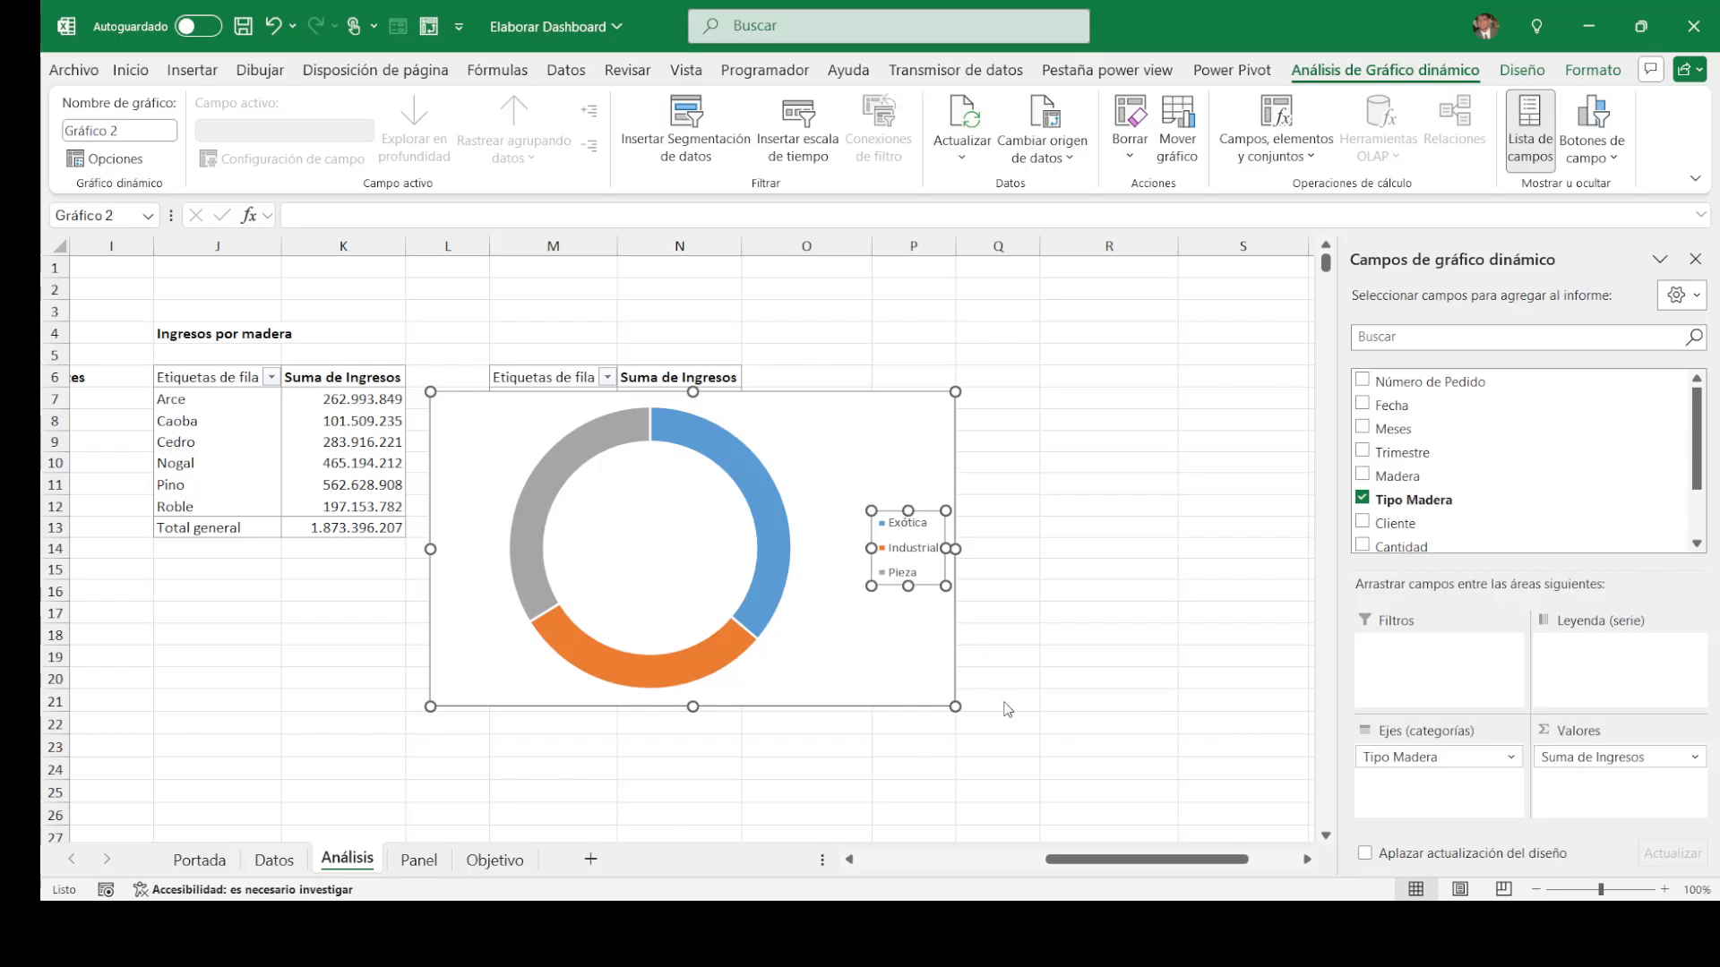
key(ctrl+1)
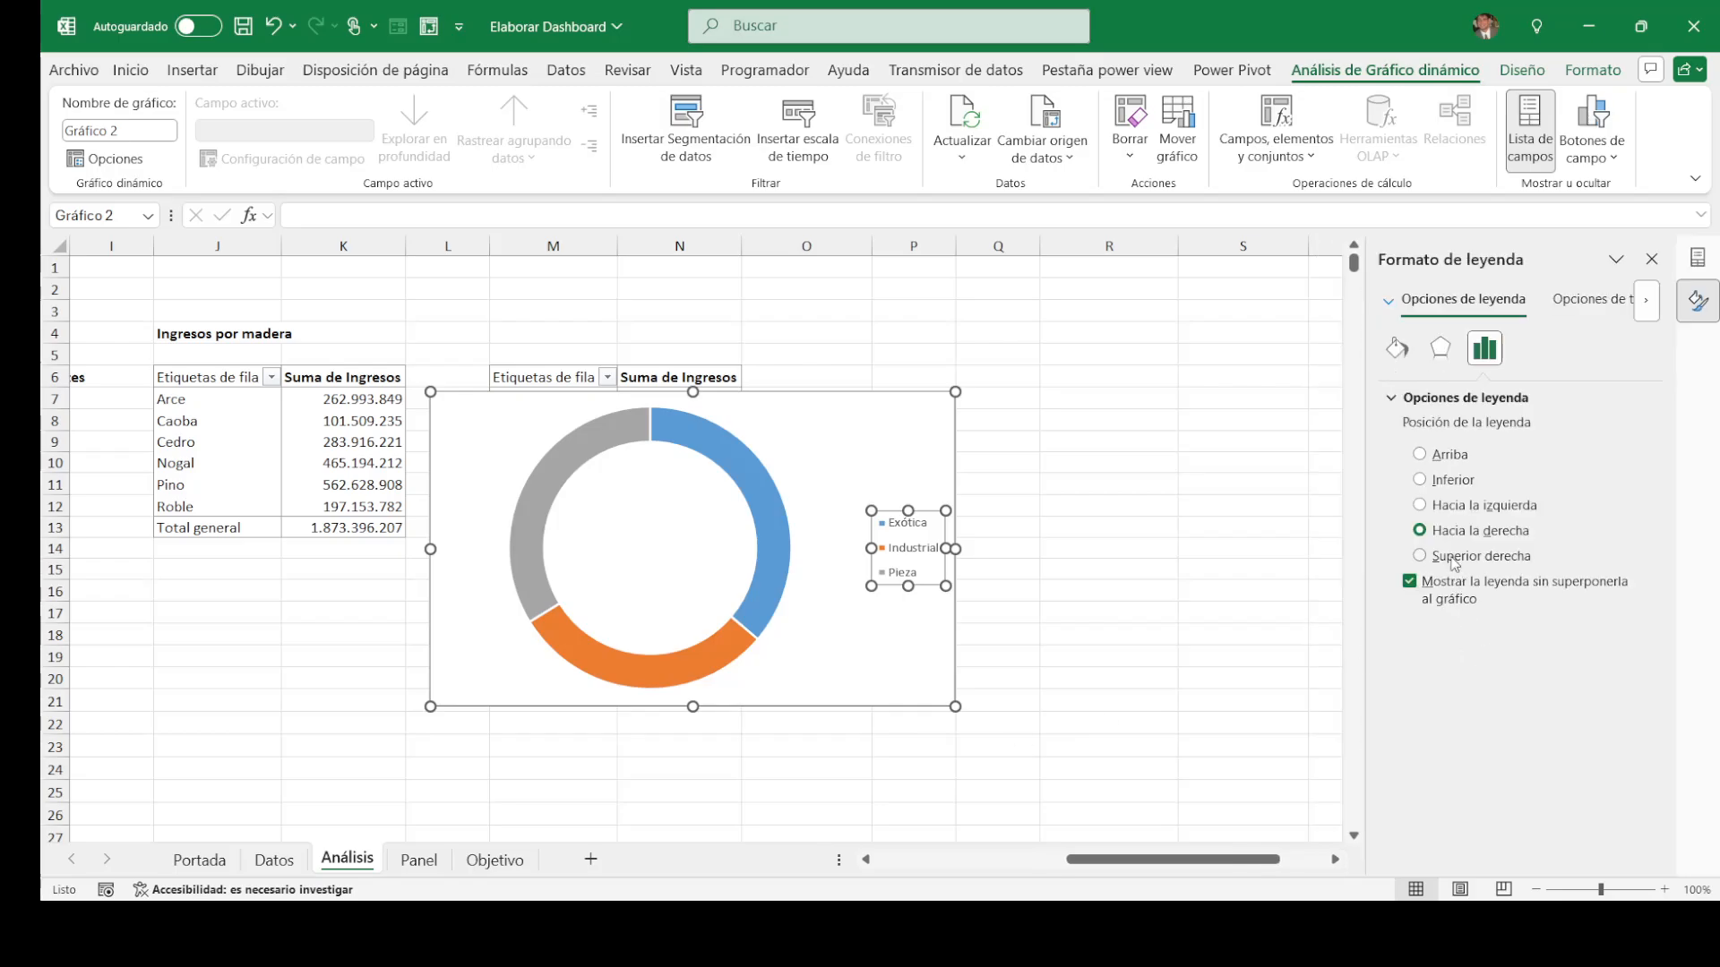
click(1420, 479)
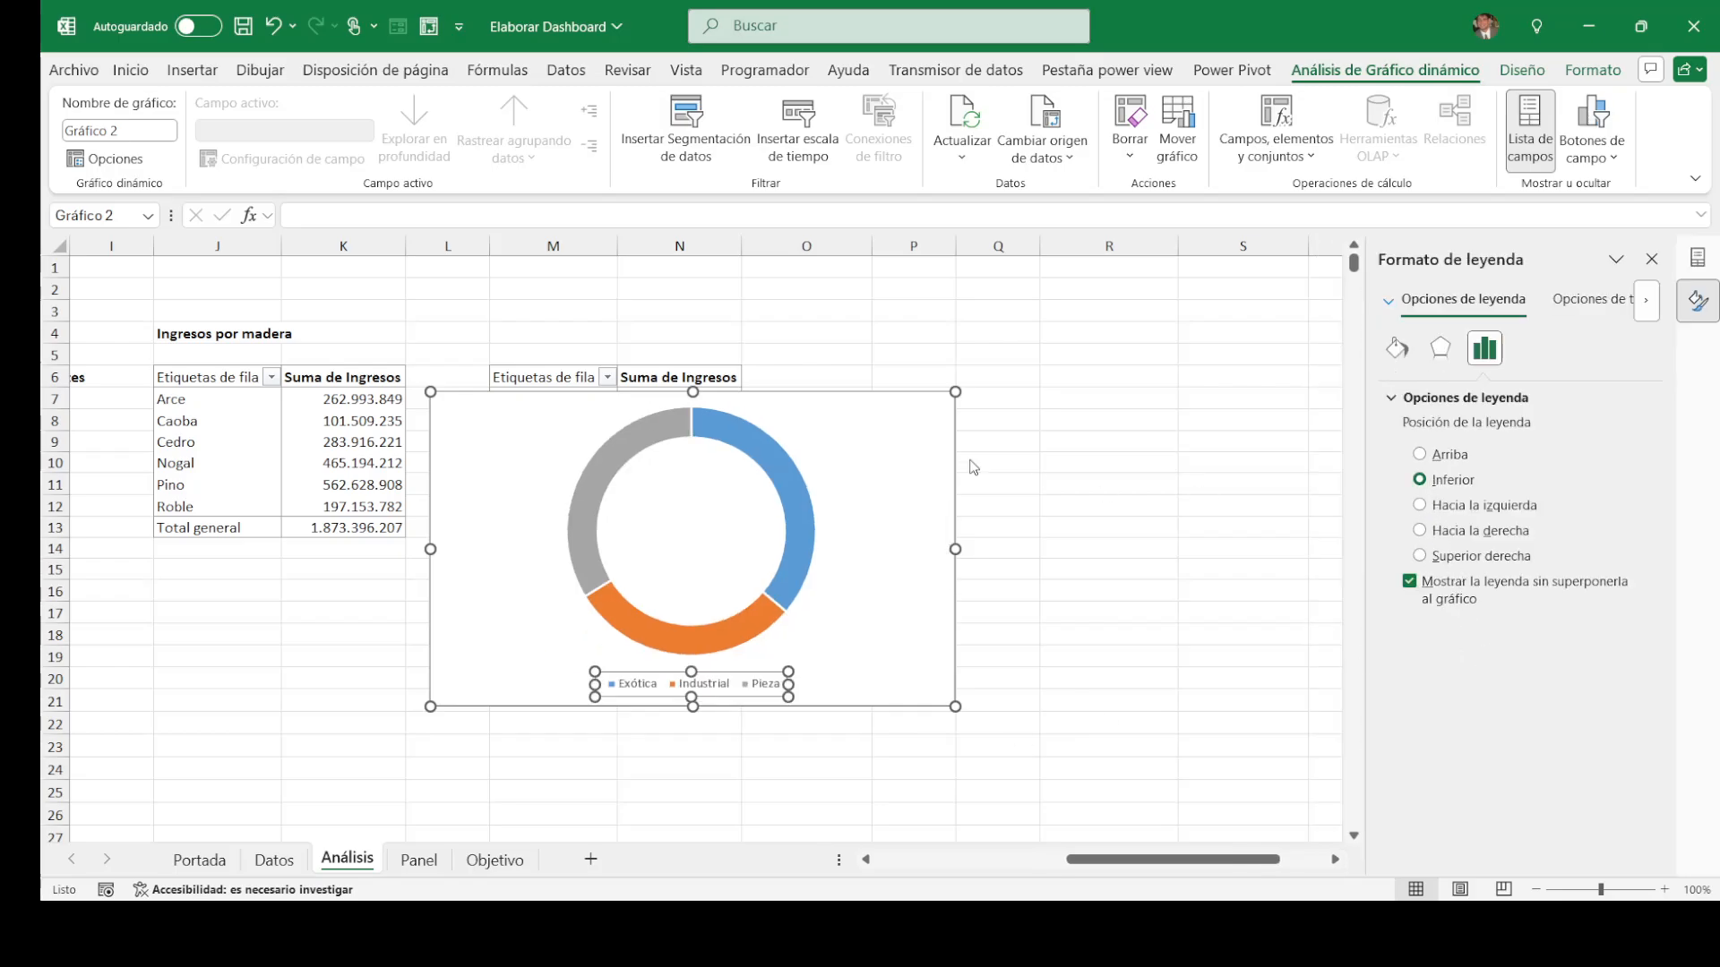
Step: Reduce the hole size of the doughnut series to 30%
click(786, 481)
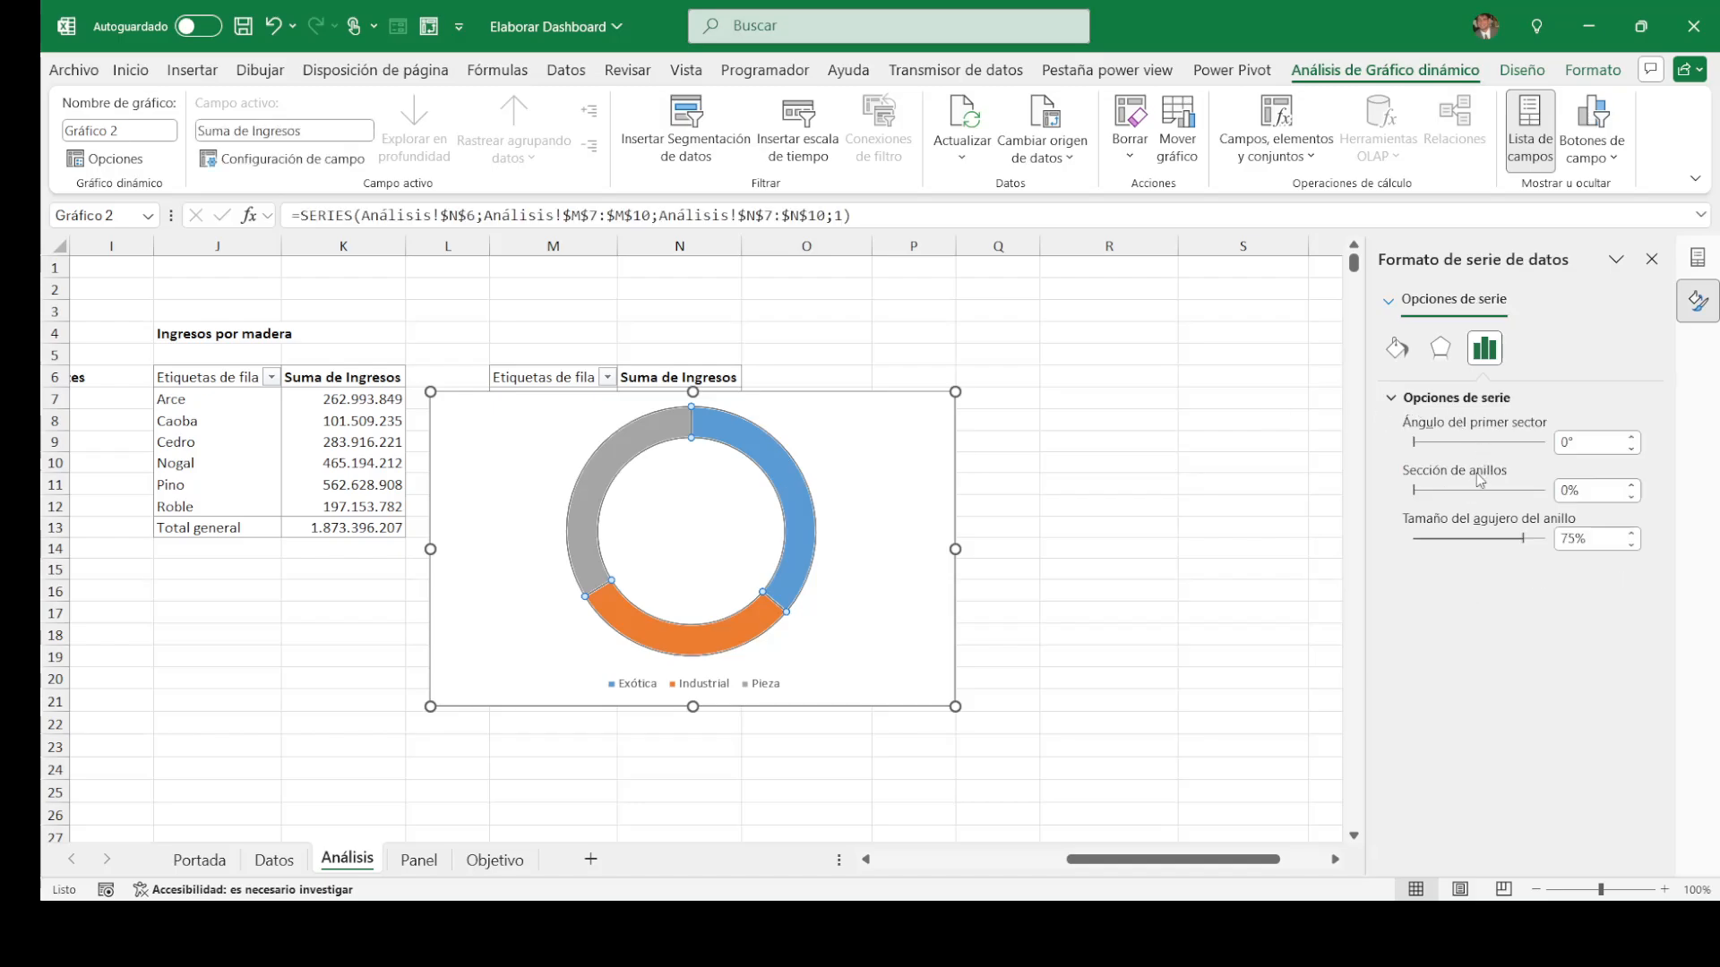
click(1631, 544)
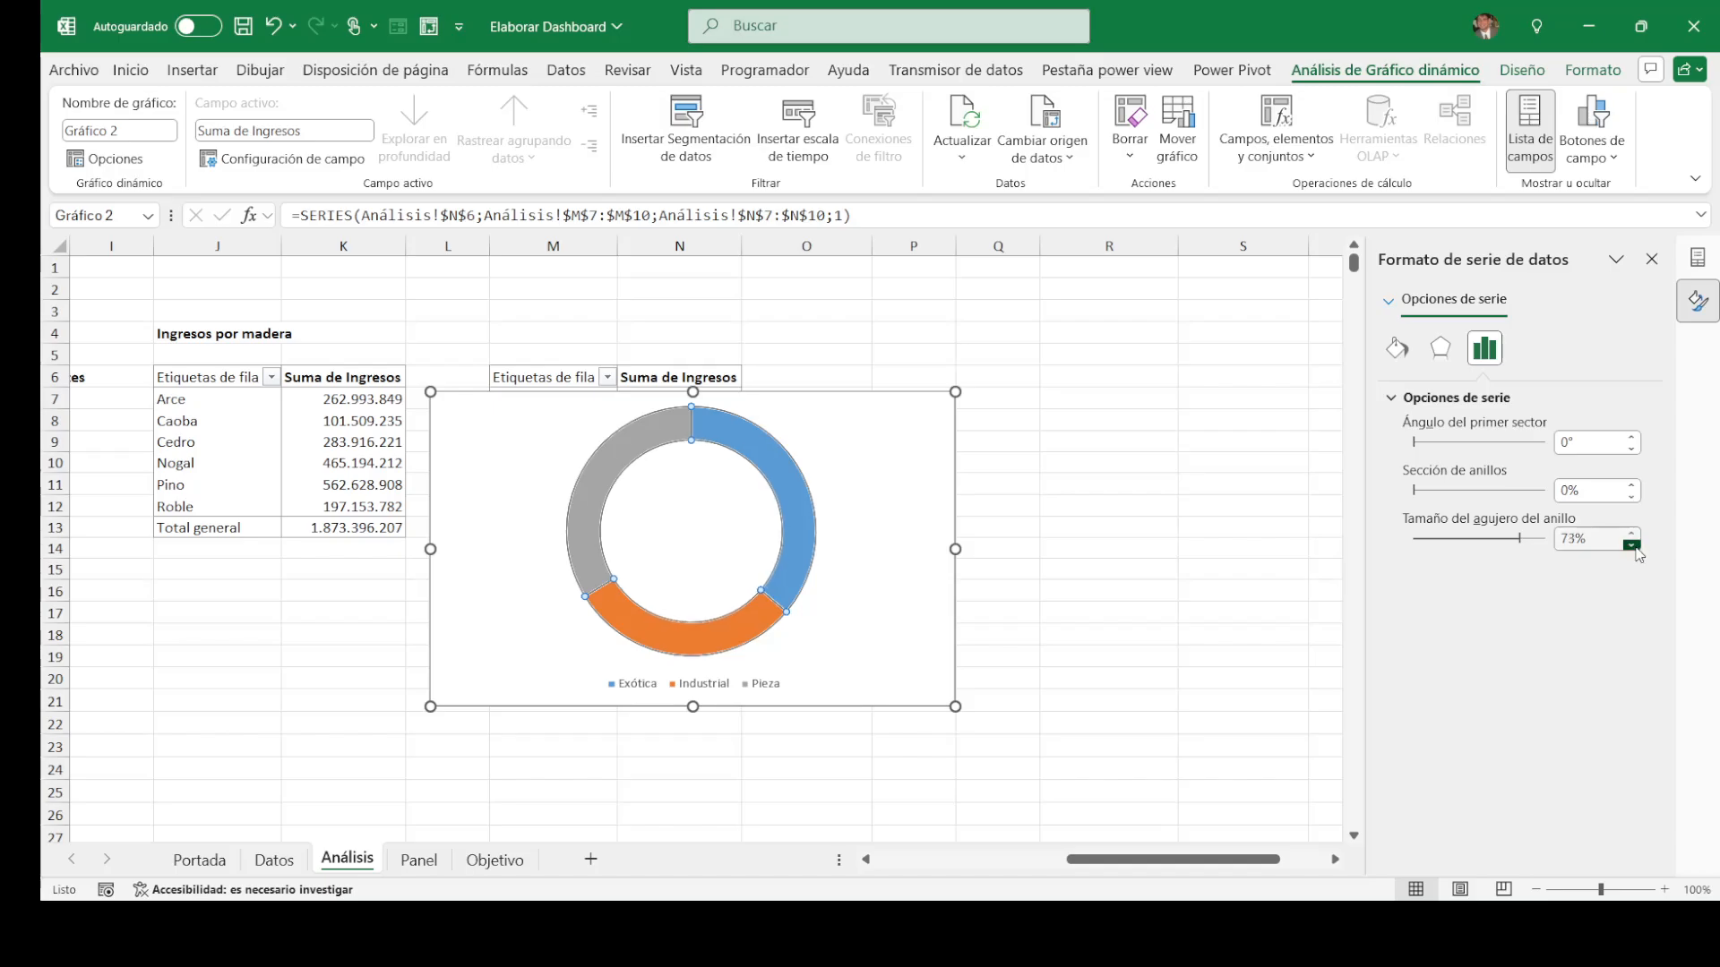
drag(1631, 545, 1631, 545)
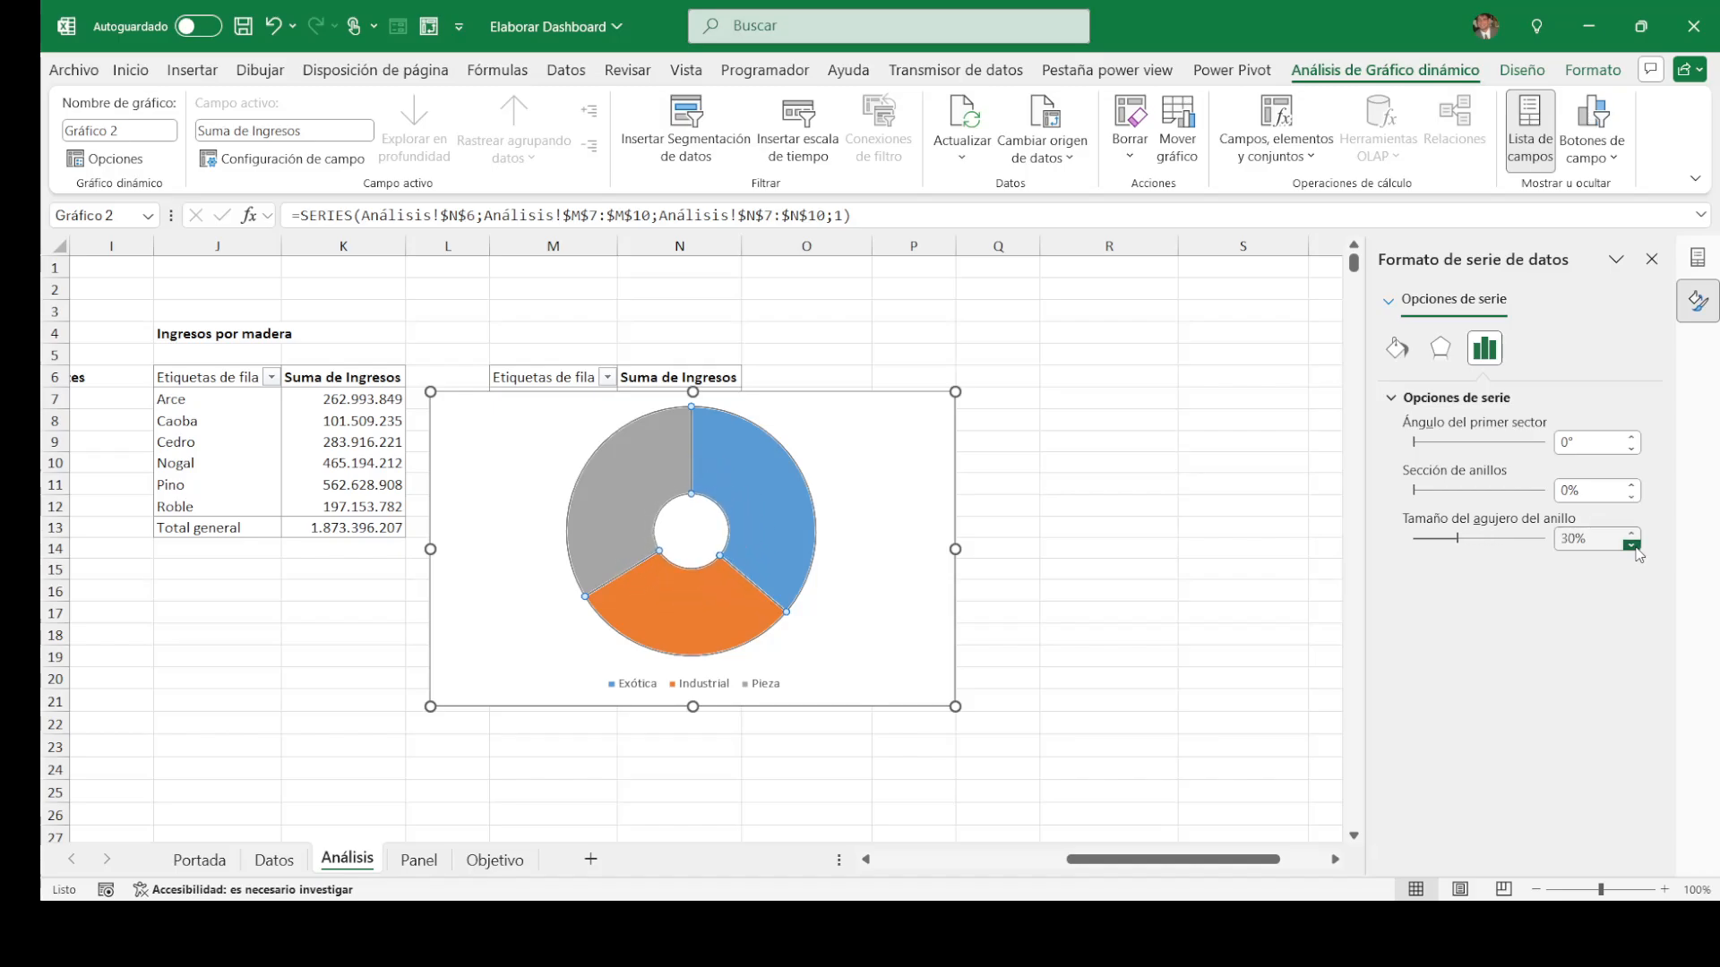
Step: Recolour the doughnut chart with the monochromatic palette running from medium blue to light blue
click(1522, 70)
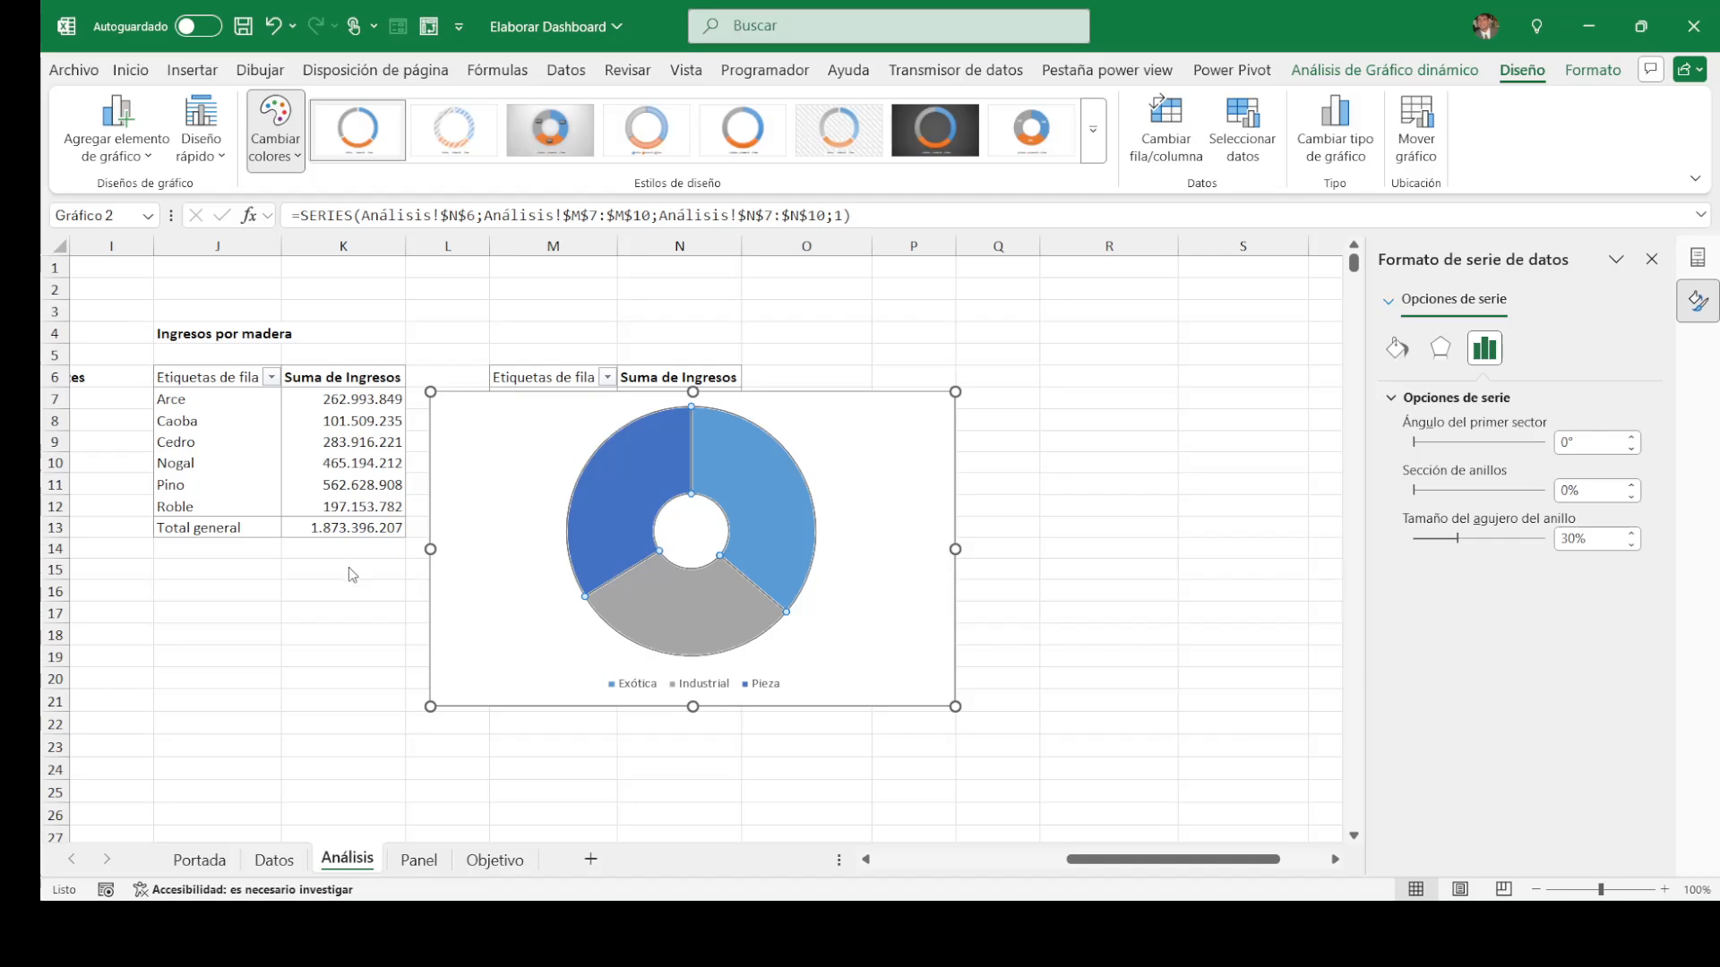
click(375, 530)
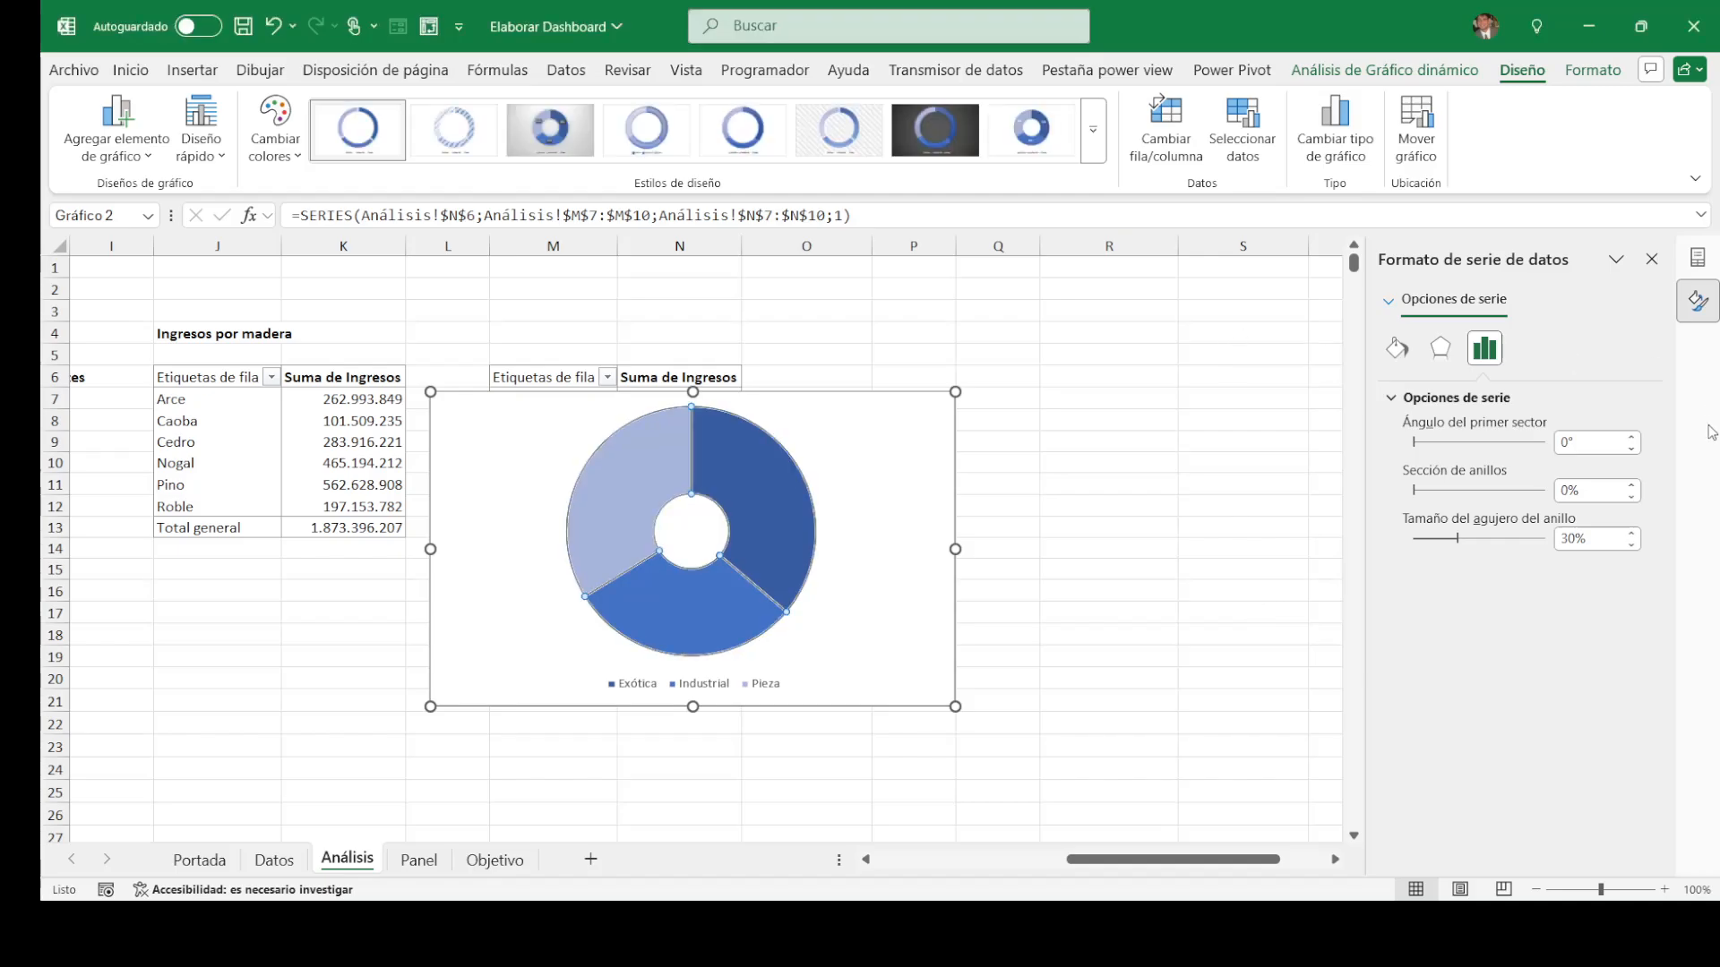
click(274, 167)
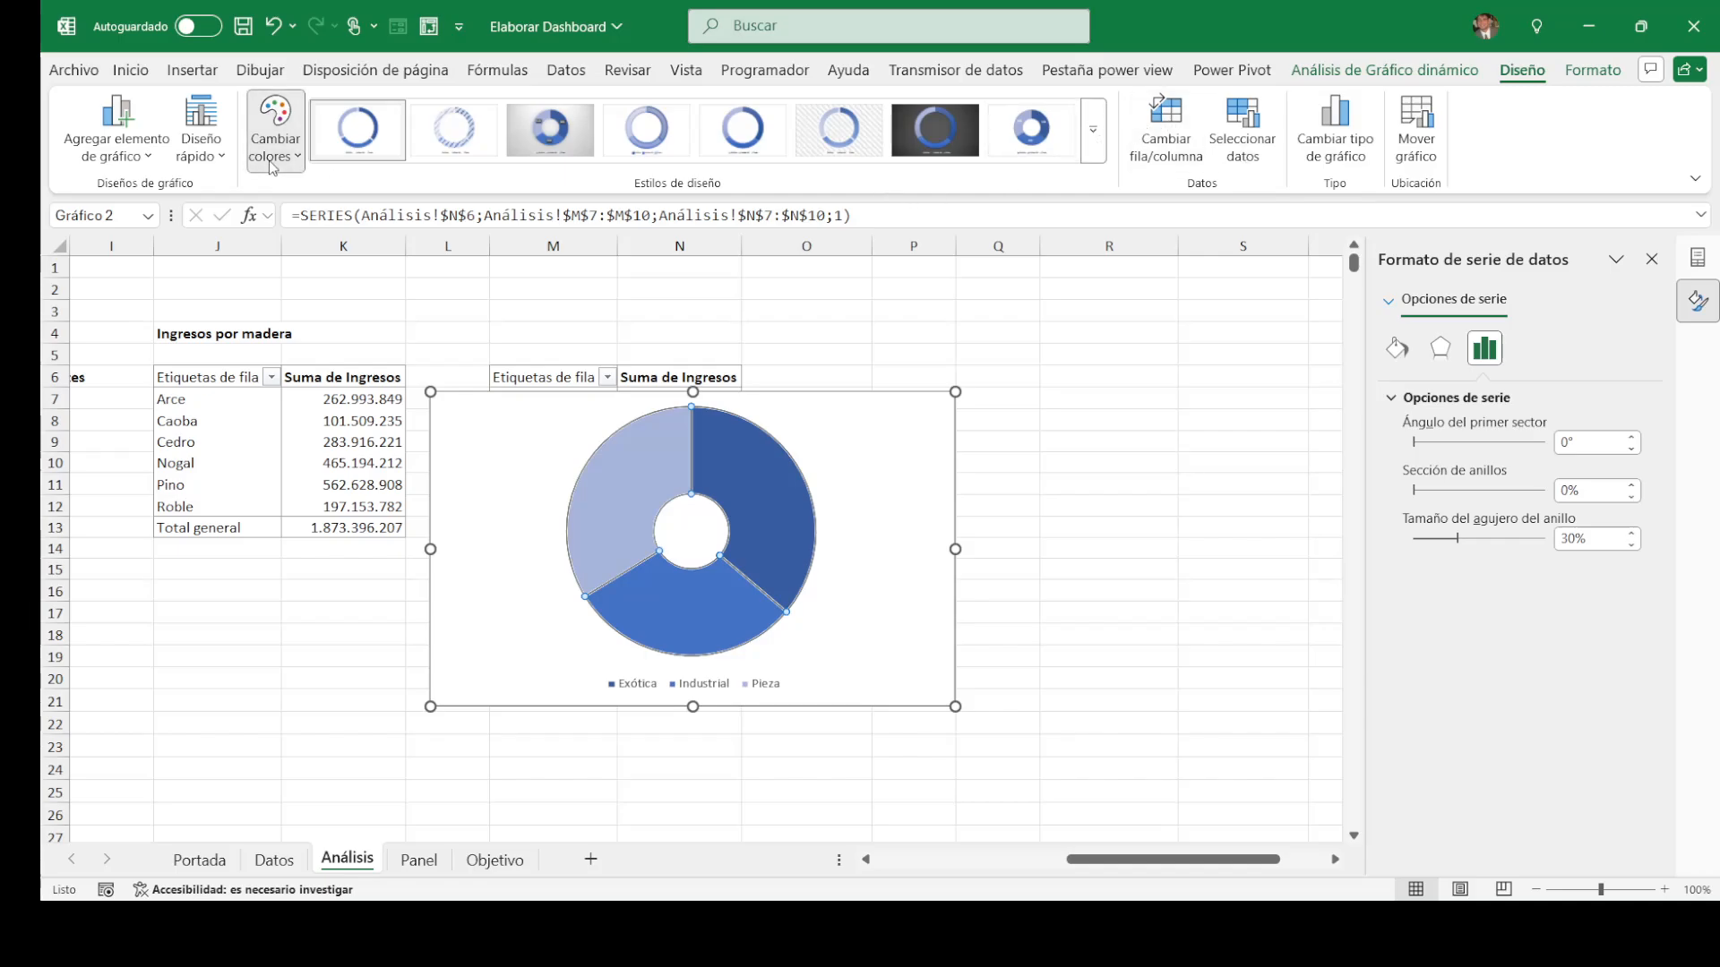
click(387, 408)
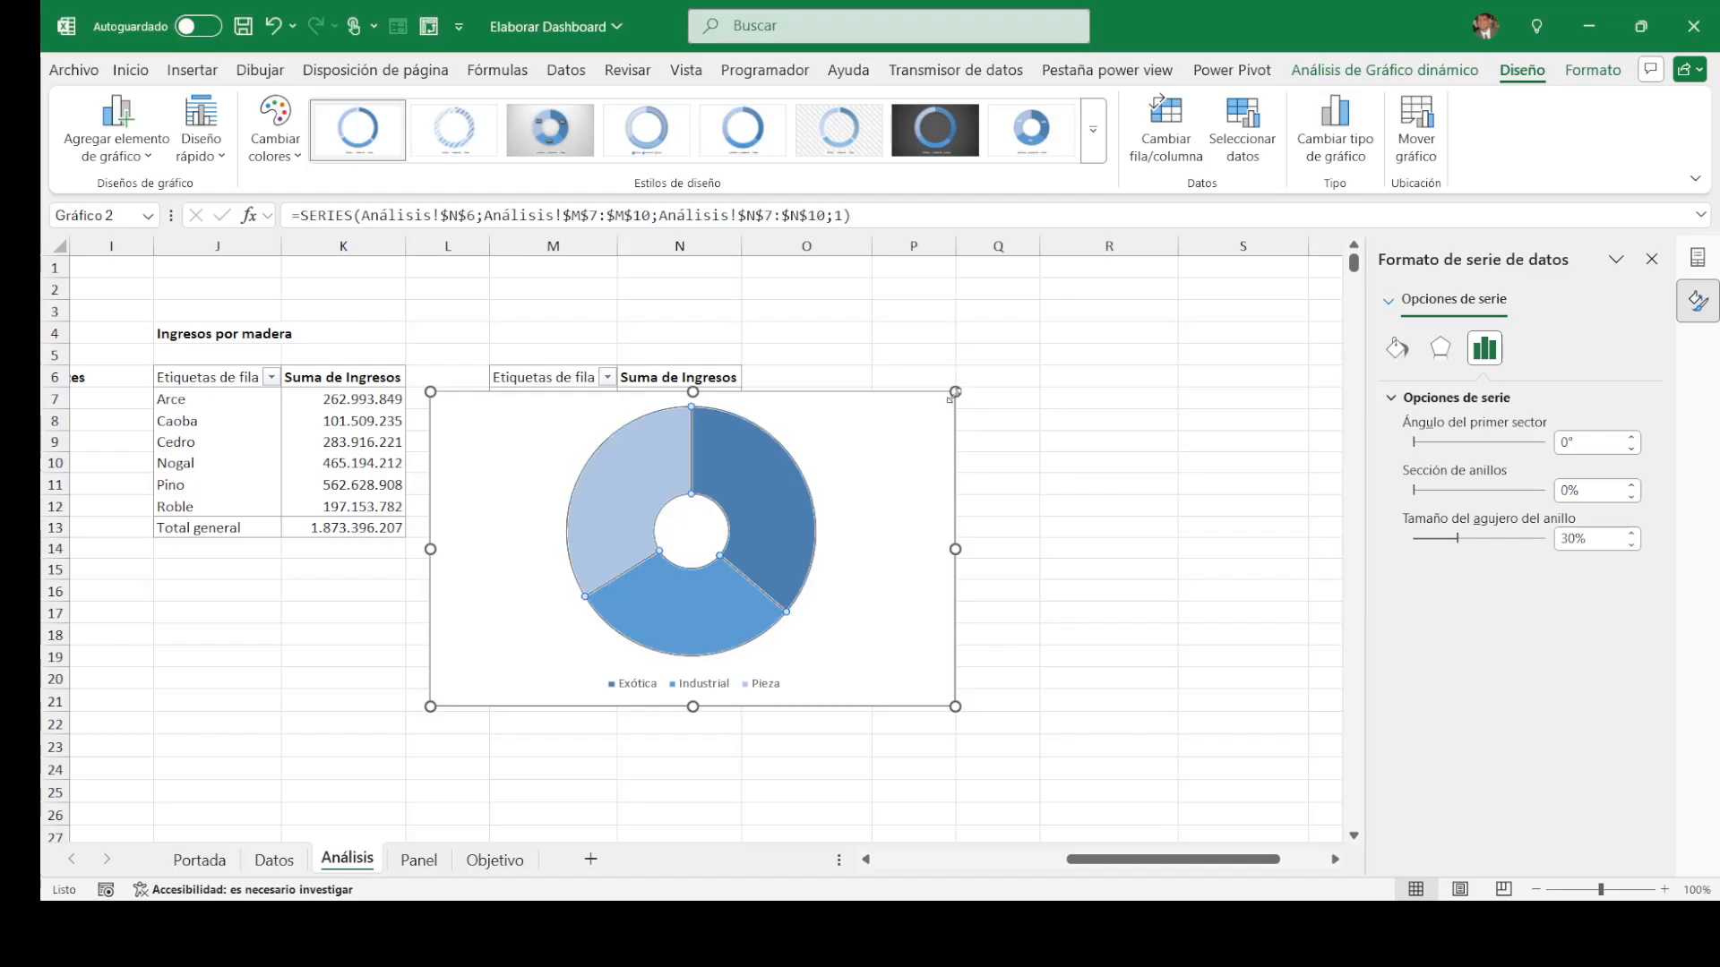
Step: Shrink the doughnut chart and move it from the Análisis sheet to the Panel sheet
drag(955, 391, 831, 469)
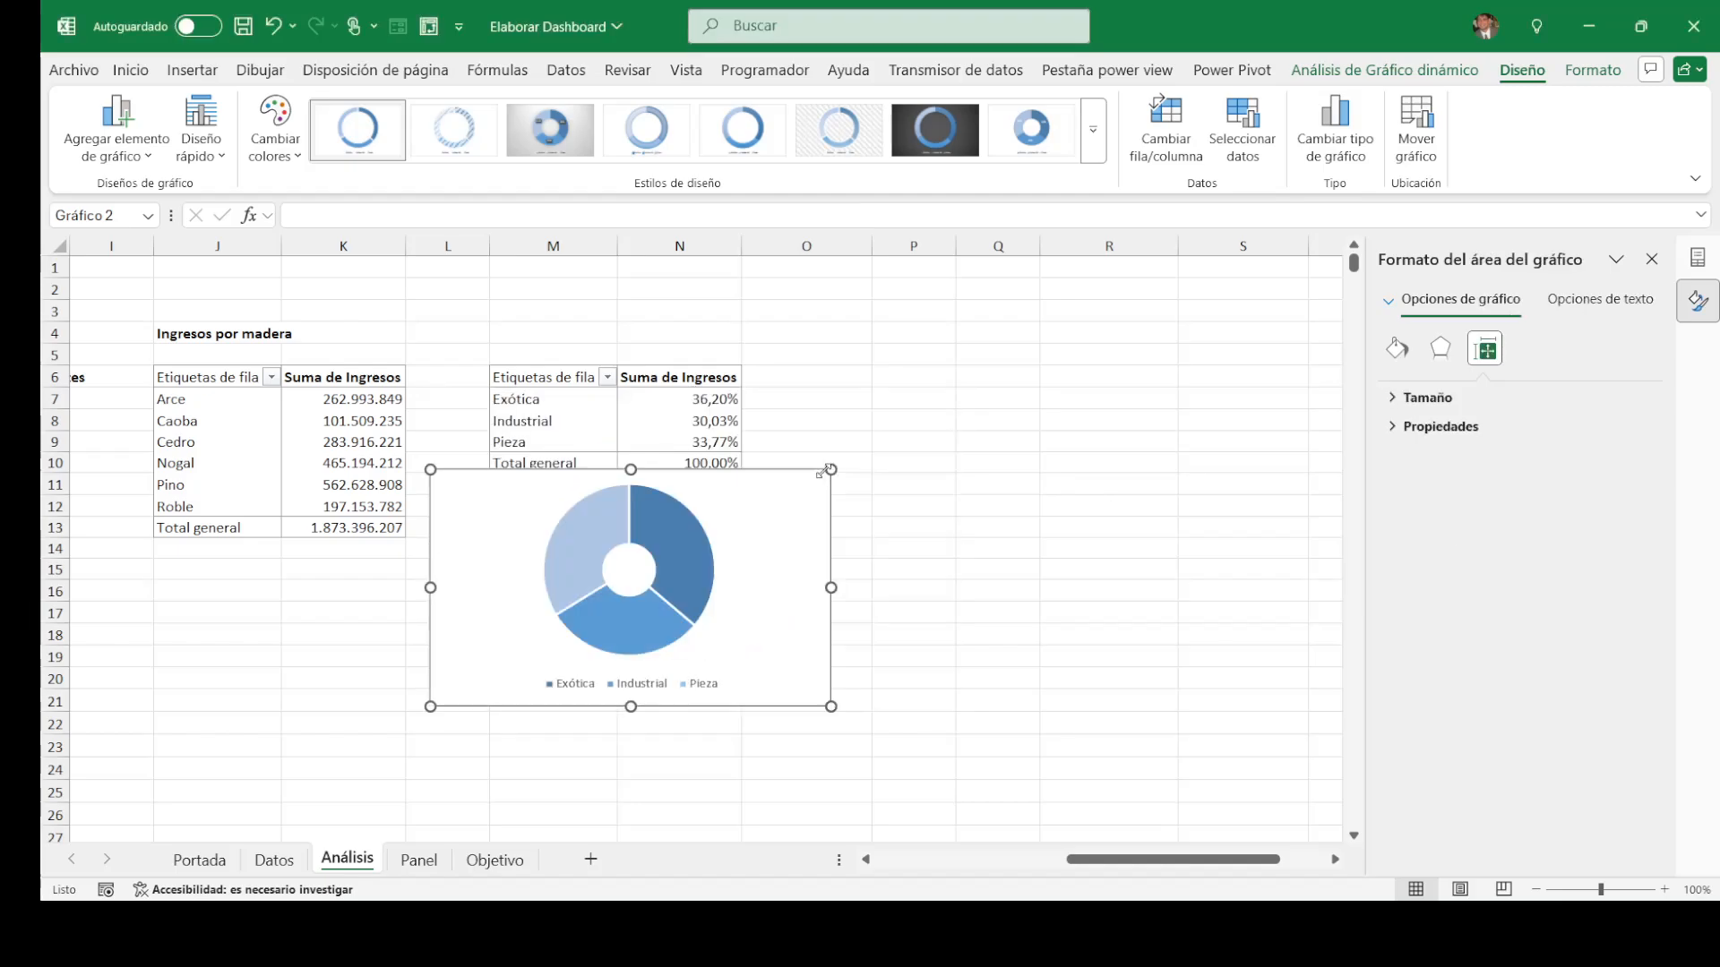
key(ctrl+x)
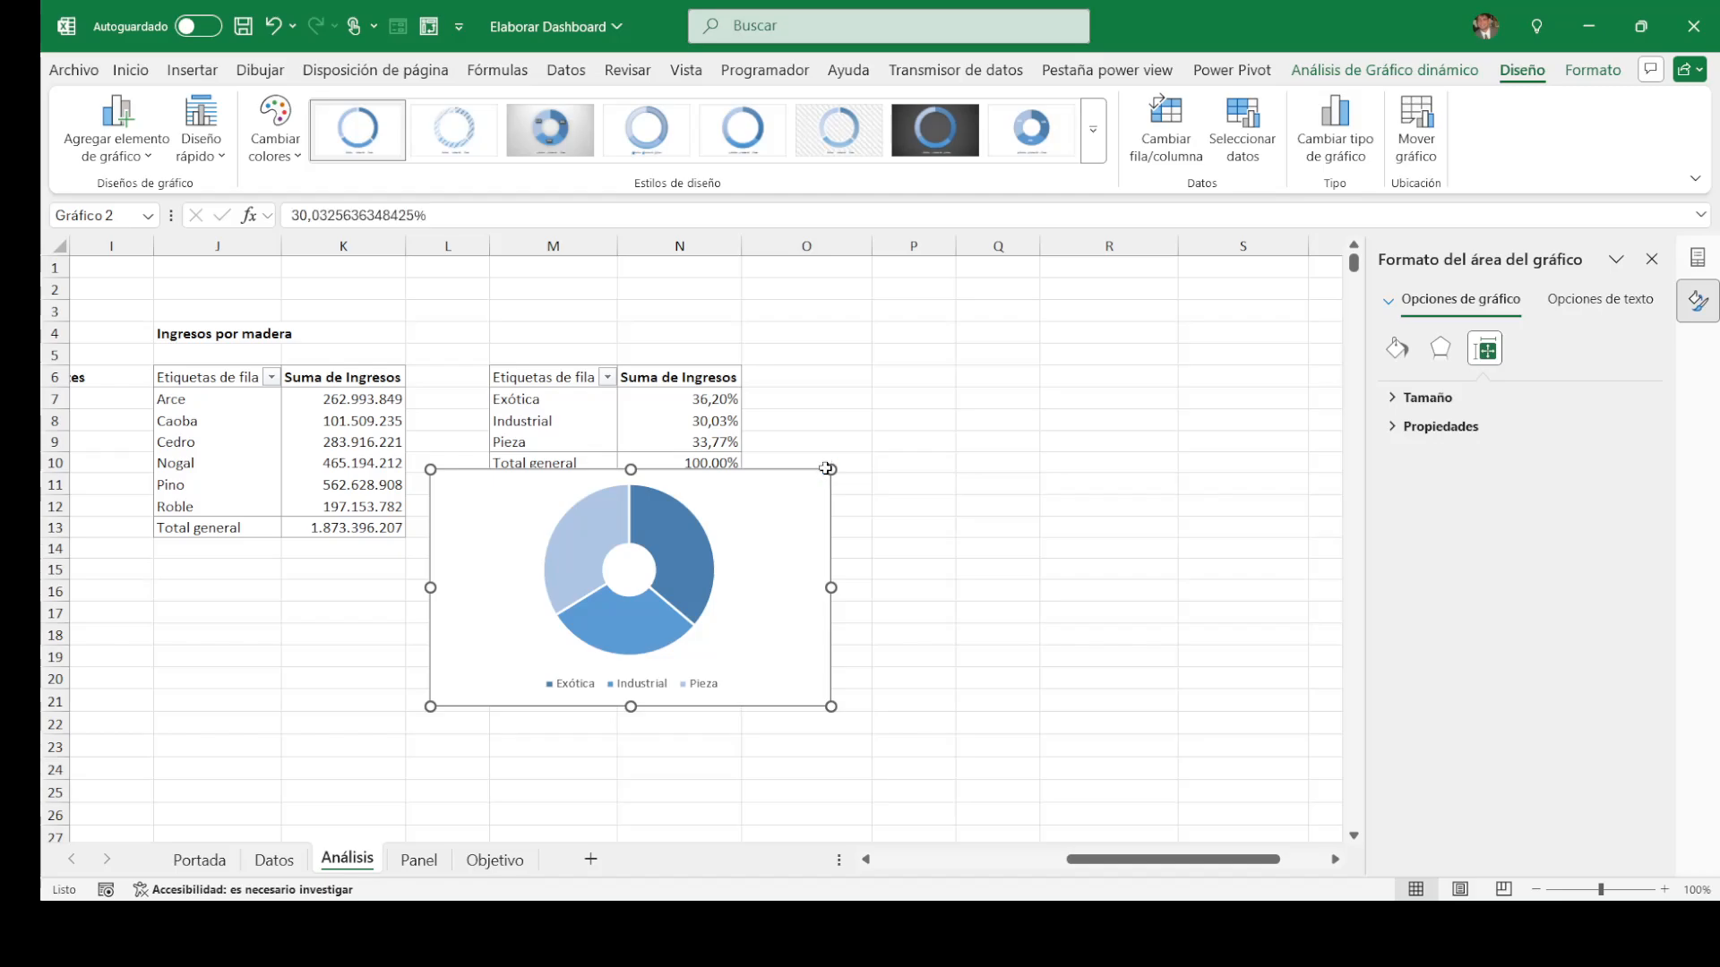
click(418, 860)
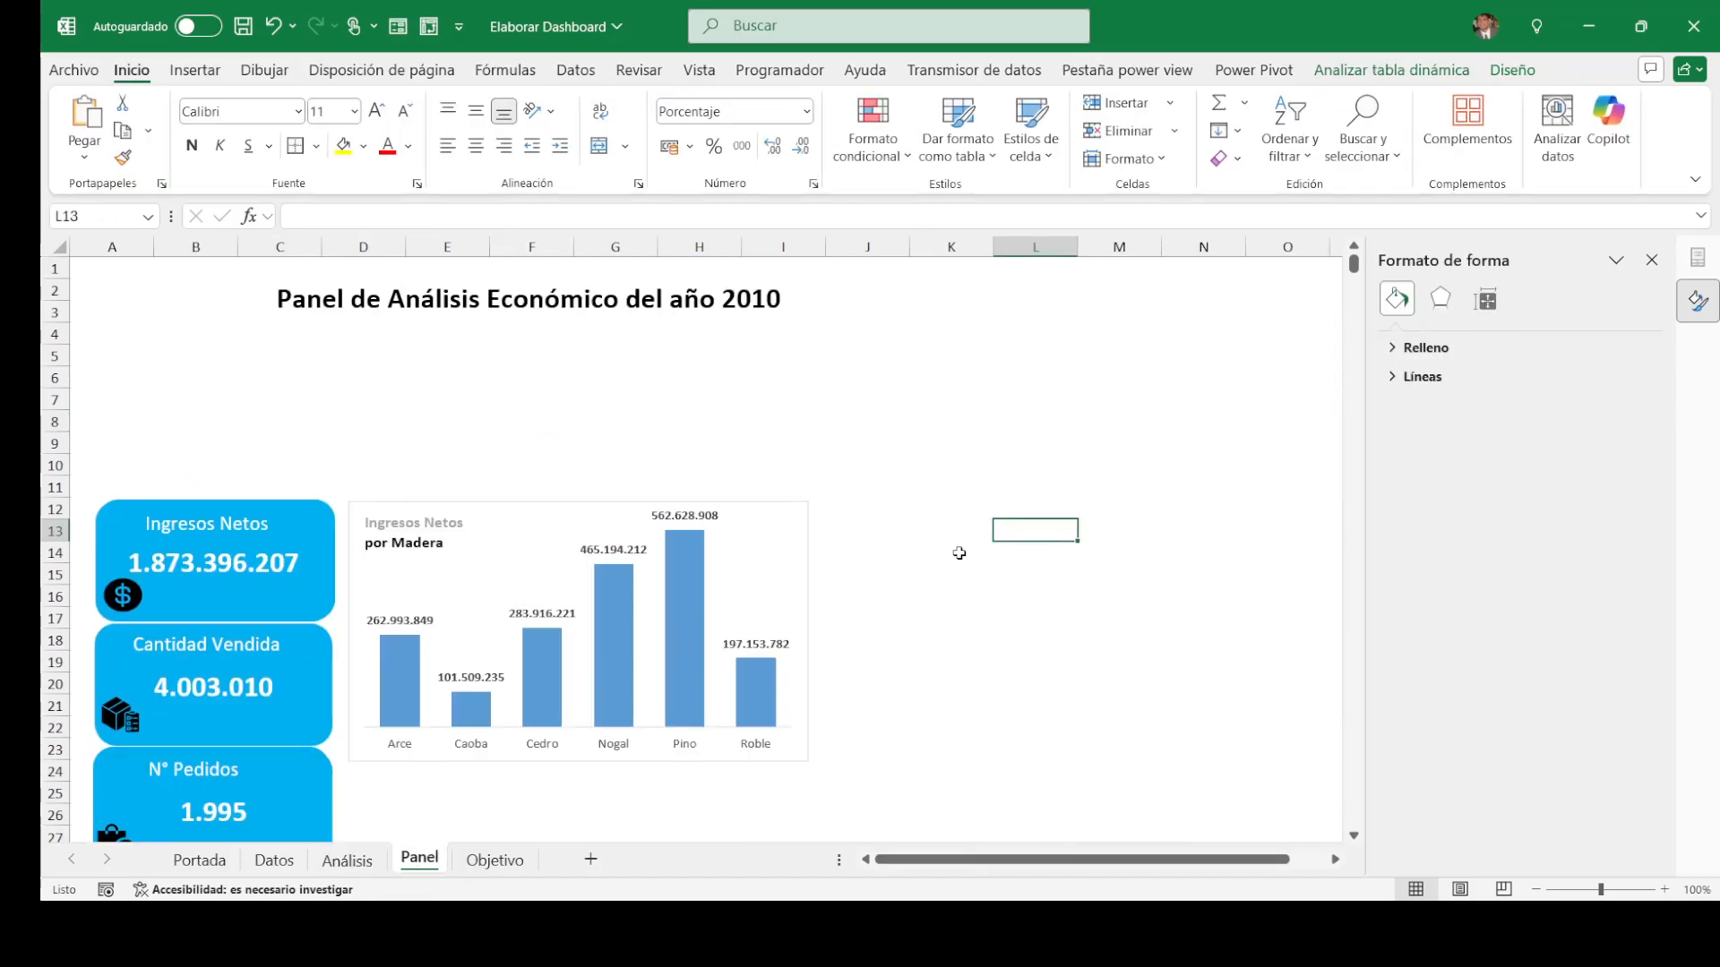
click(835, 564)
key(ctrl+v)
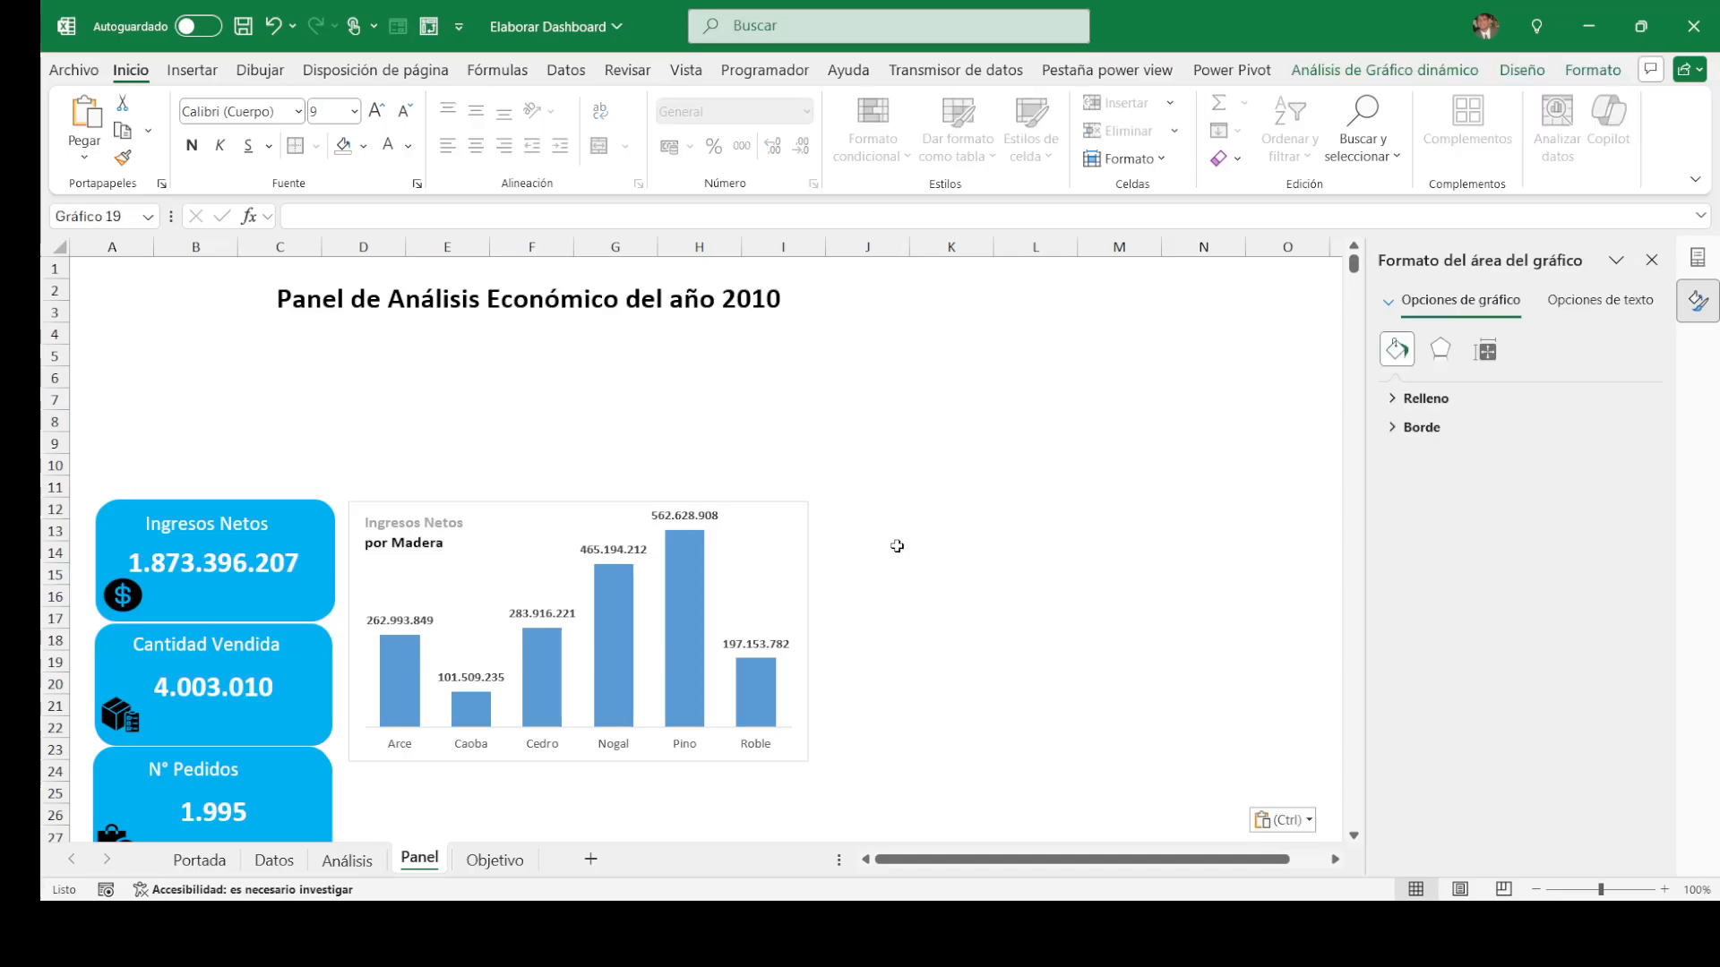
Step: Place the doughnut chart beside the Ingresos Netos por Madera chart, match its height and narrow it to about four columns
drag(956, 567, 937, 500)
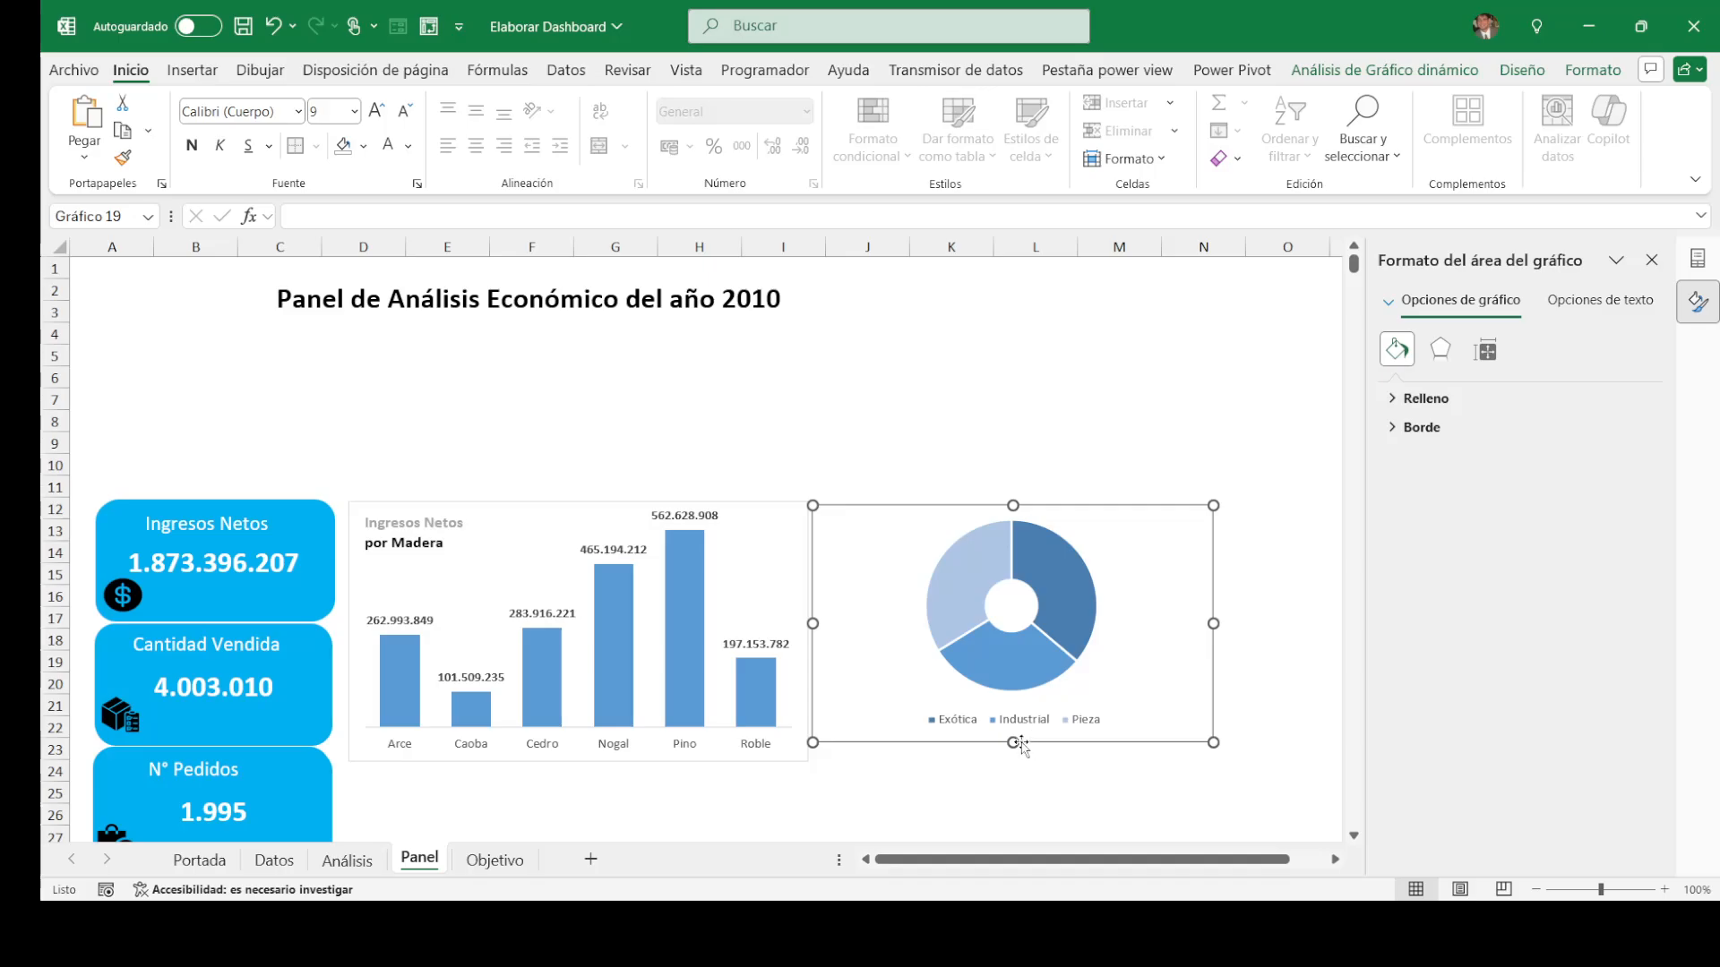
drag(1013, 743, 1013, 762)
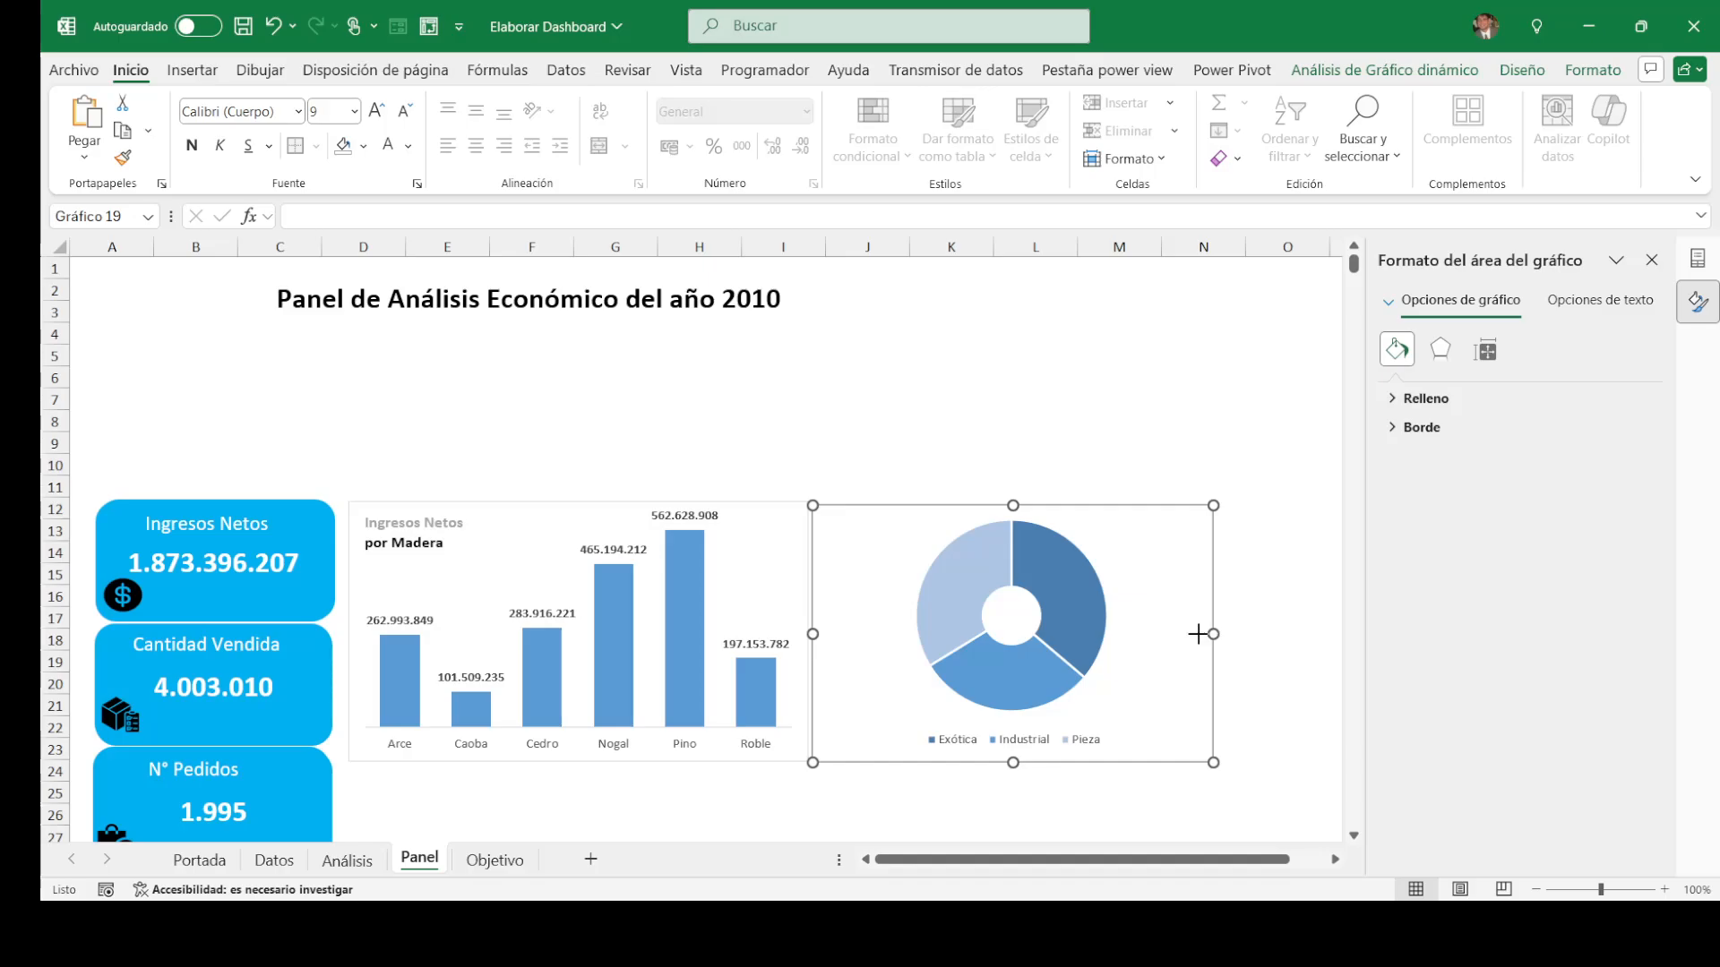
drag(1211, 633, 1150, 634)
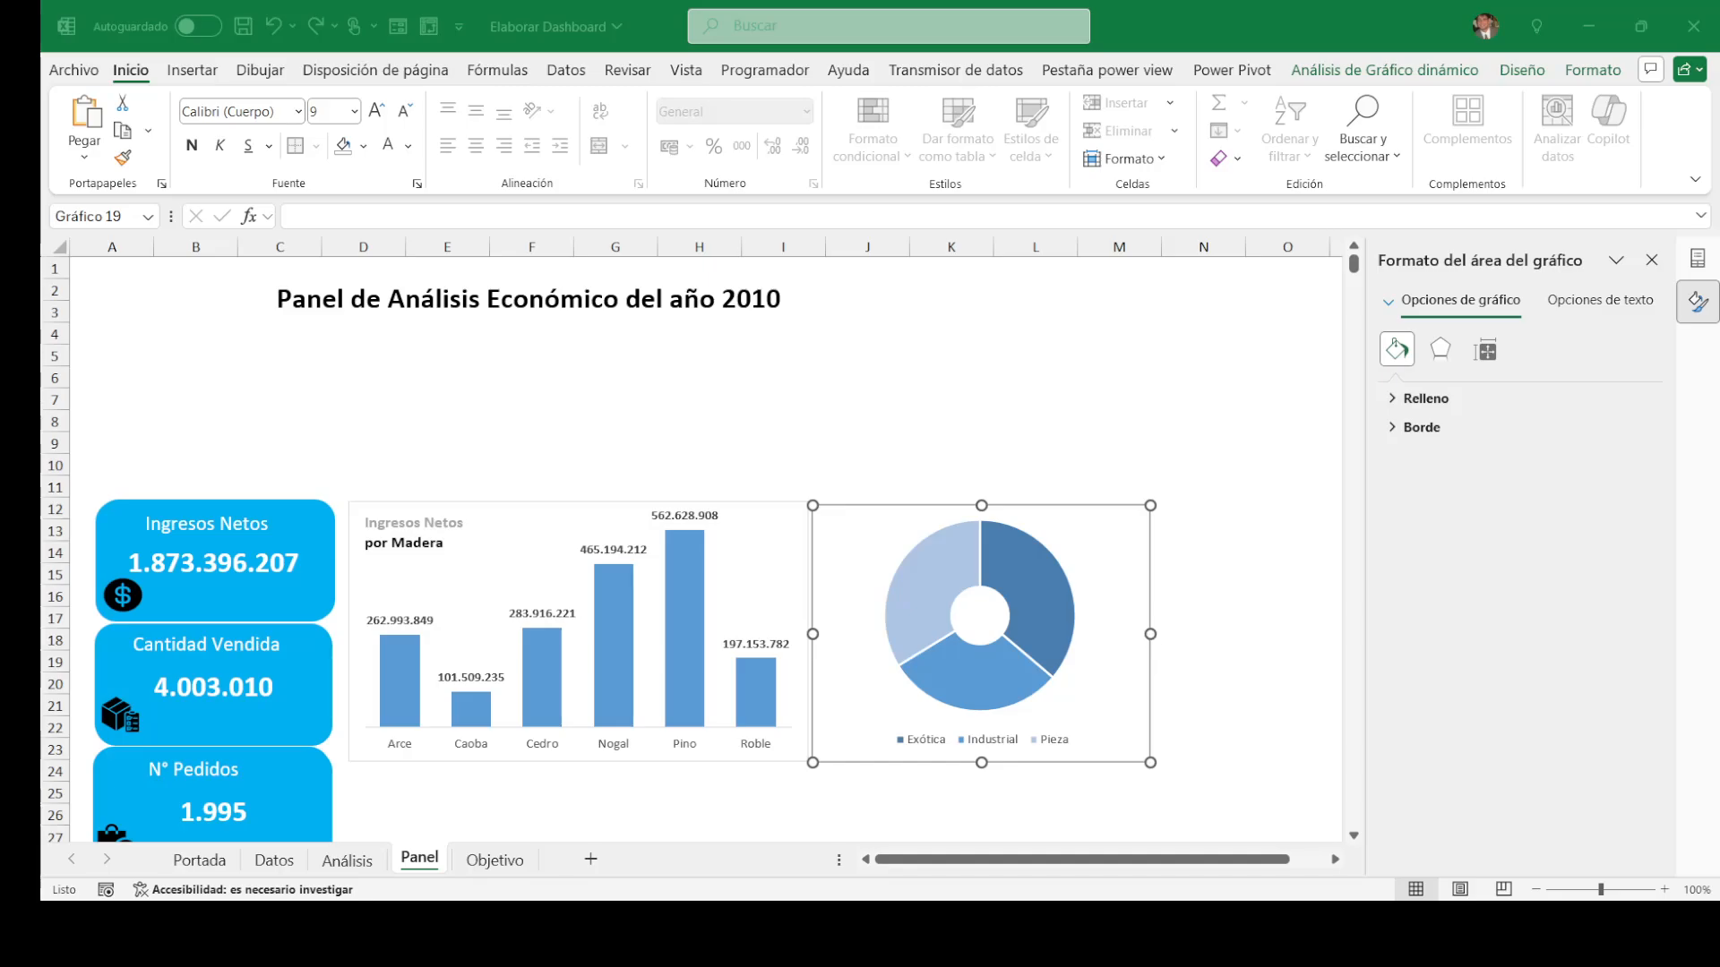
click(1043, 616)
key(ctrl+z)
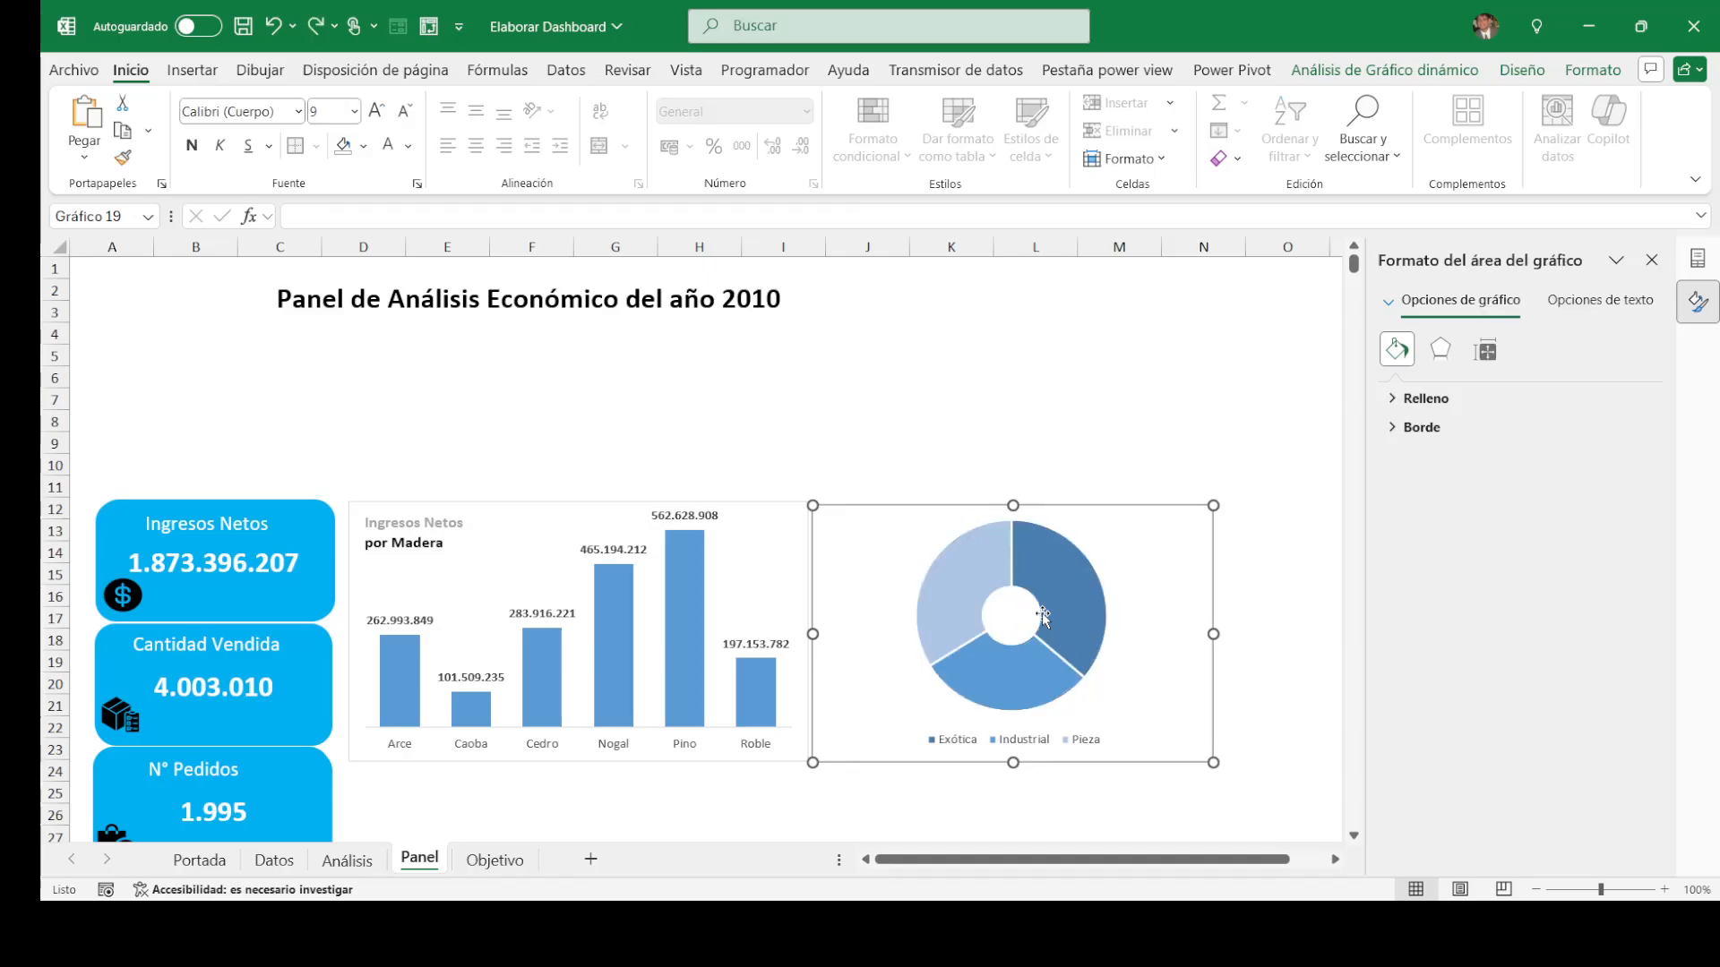
key(ctrl+y)
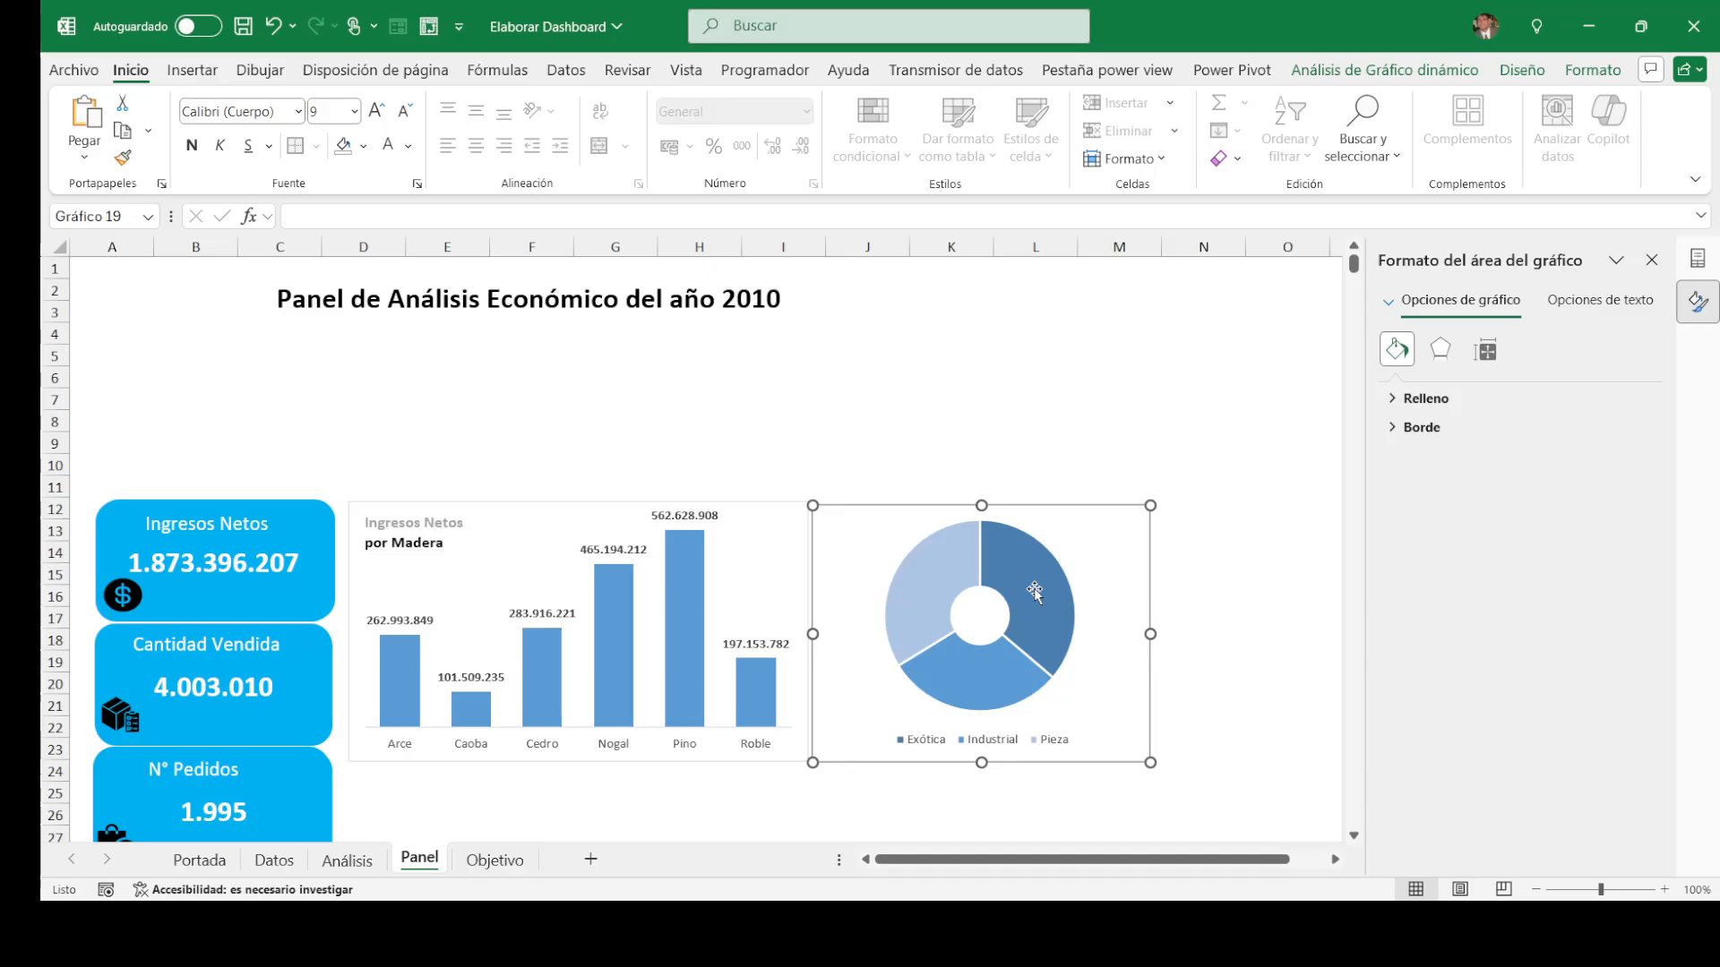
Step: Add percentage data labels to the sectors of the doughnut chart
click(1034, 587)
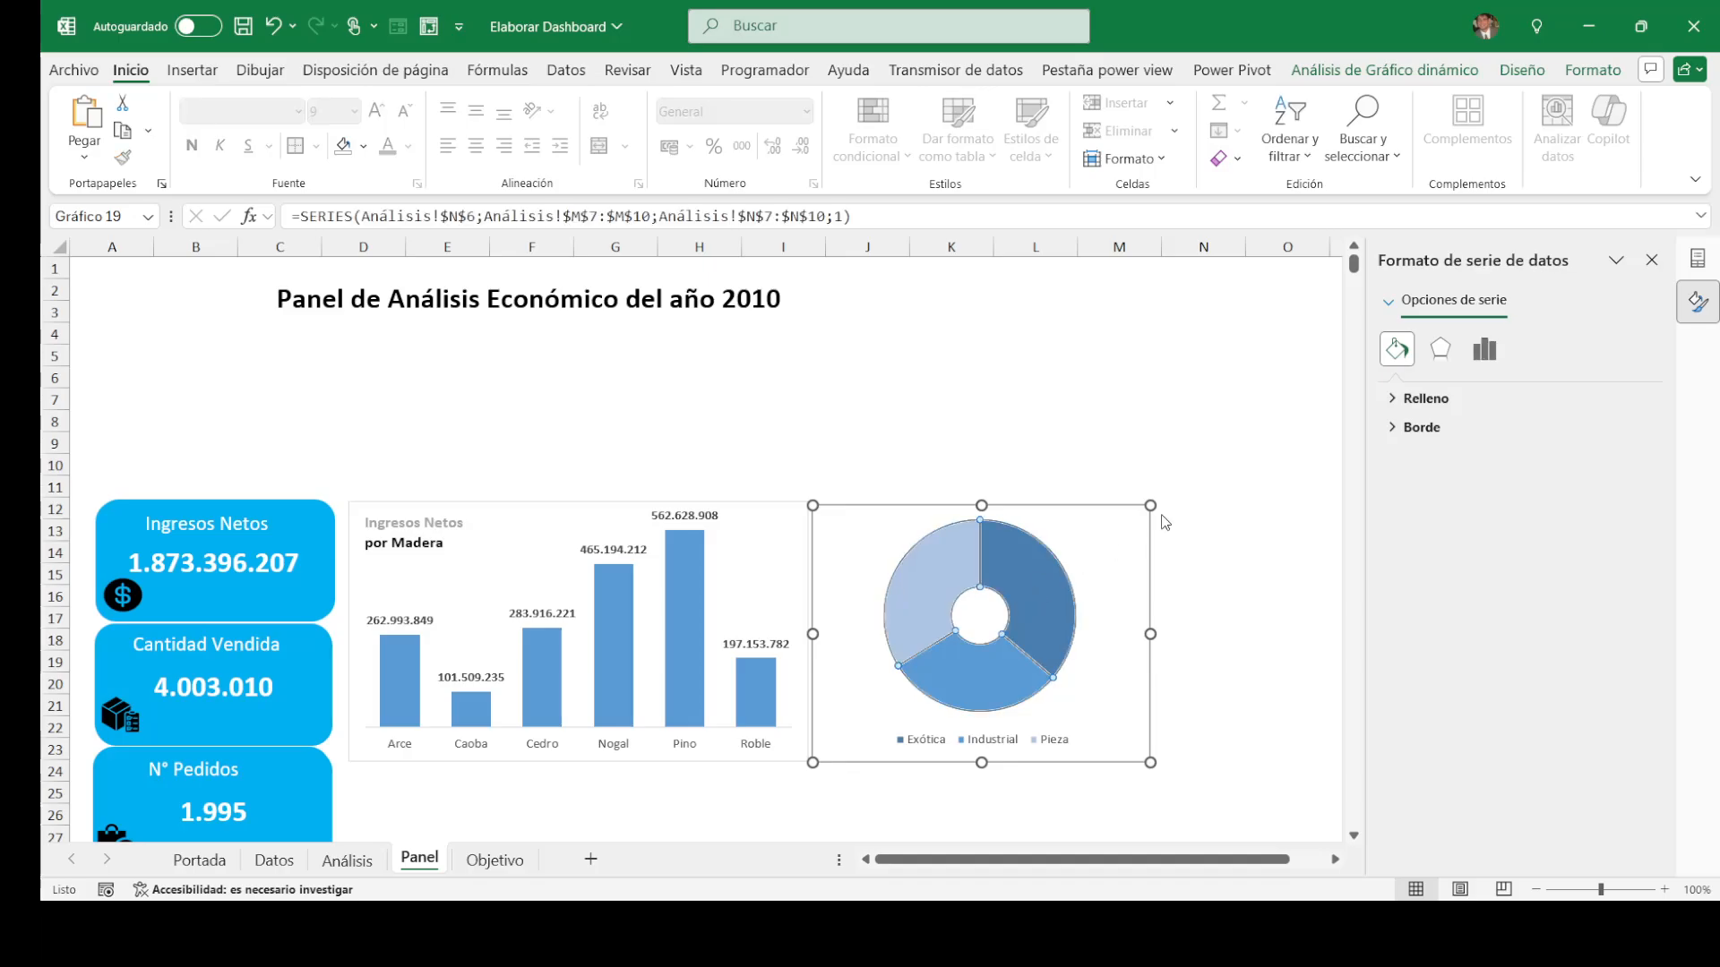
click(1400, 520)
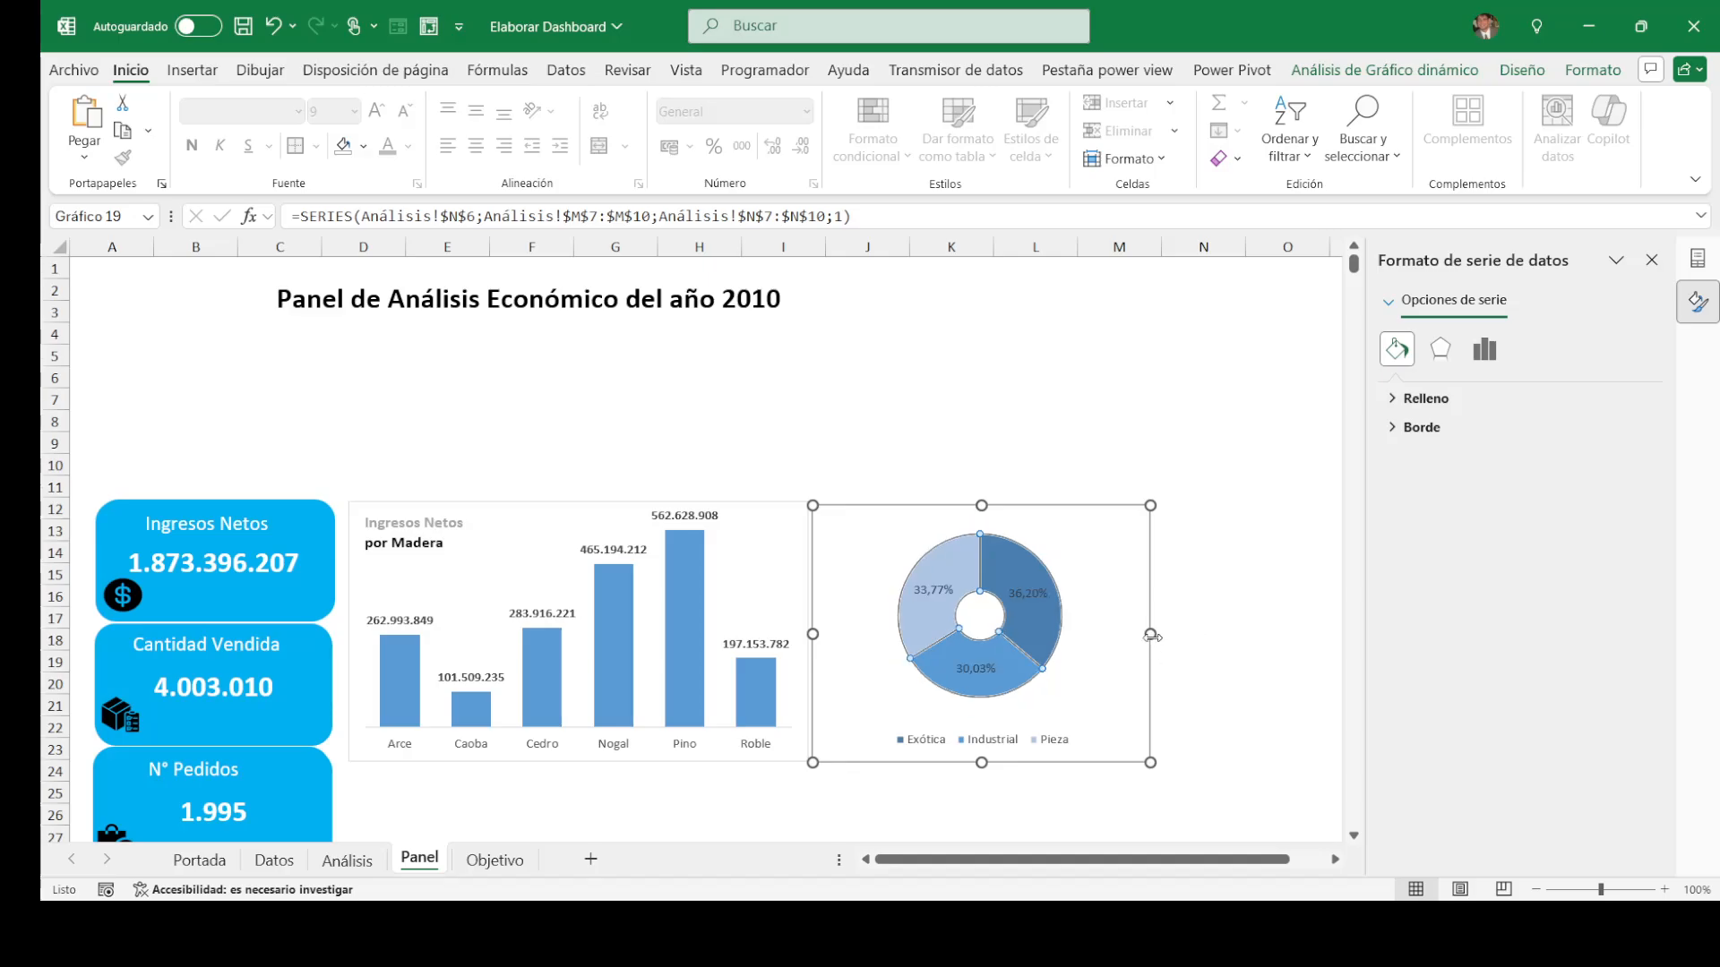
Step: Narrow the doughnut chart slightly and make its percentage labels bold
drag(1151, 636, 1126, 633)
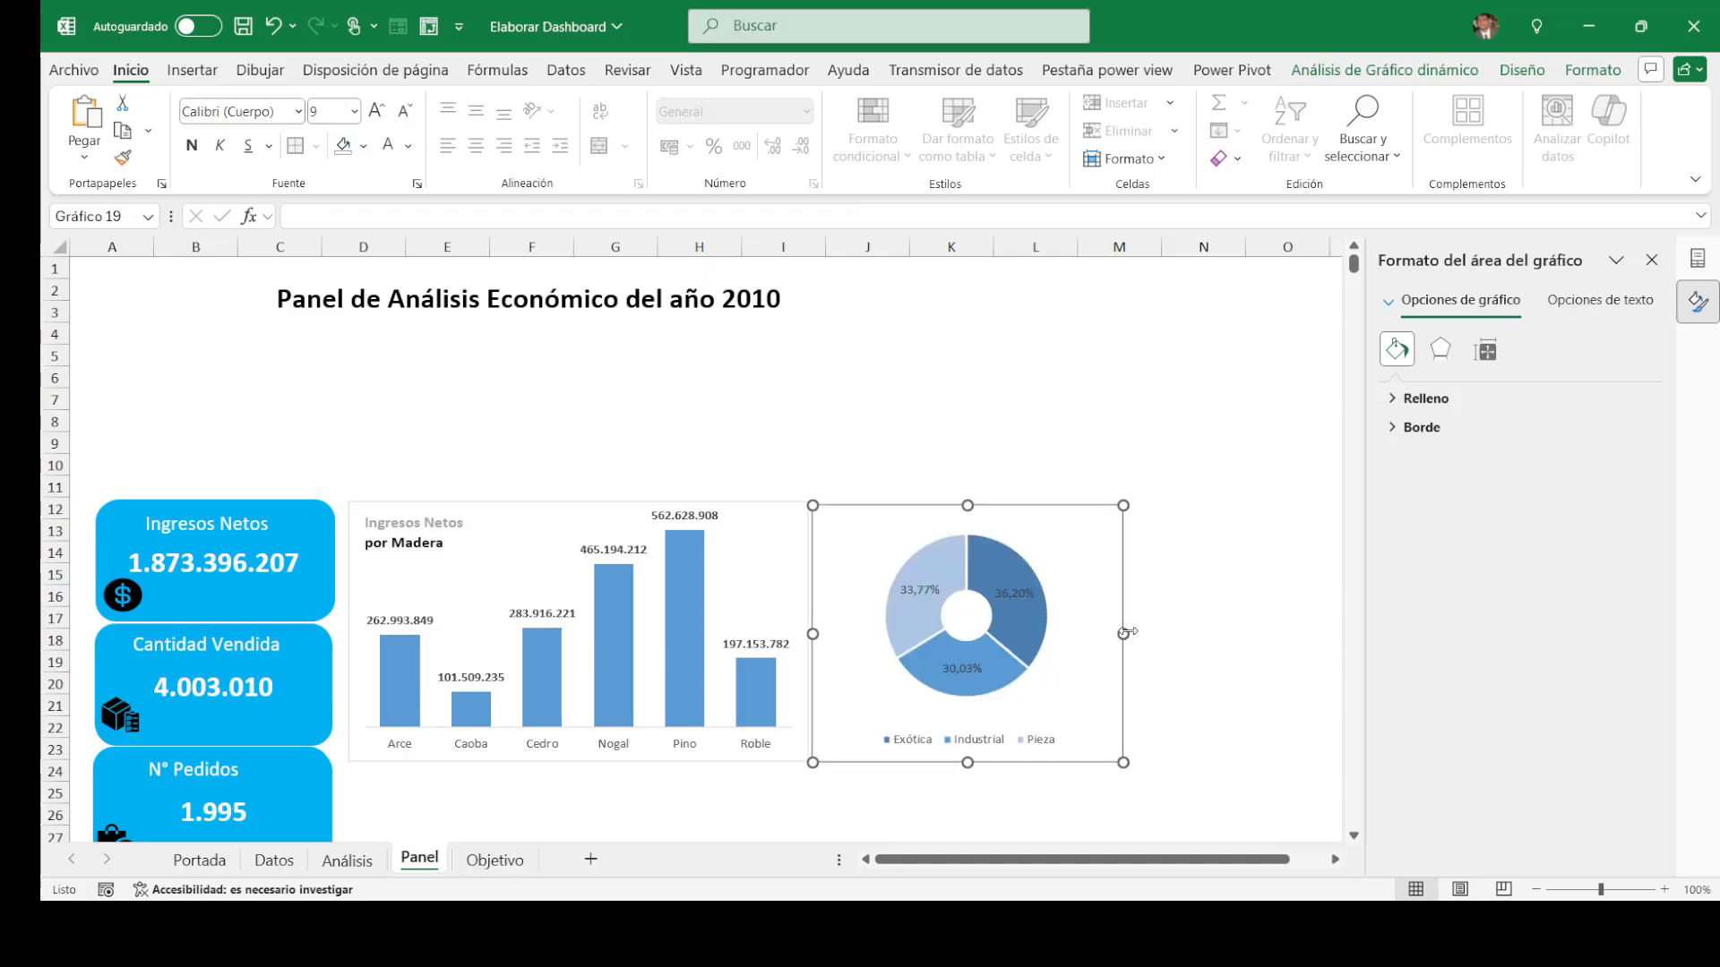
click(1021, 595)
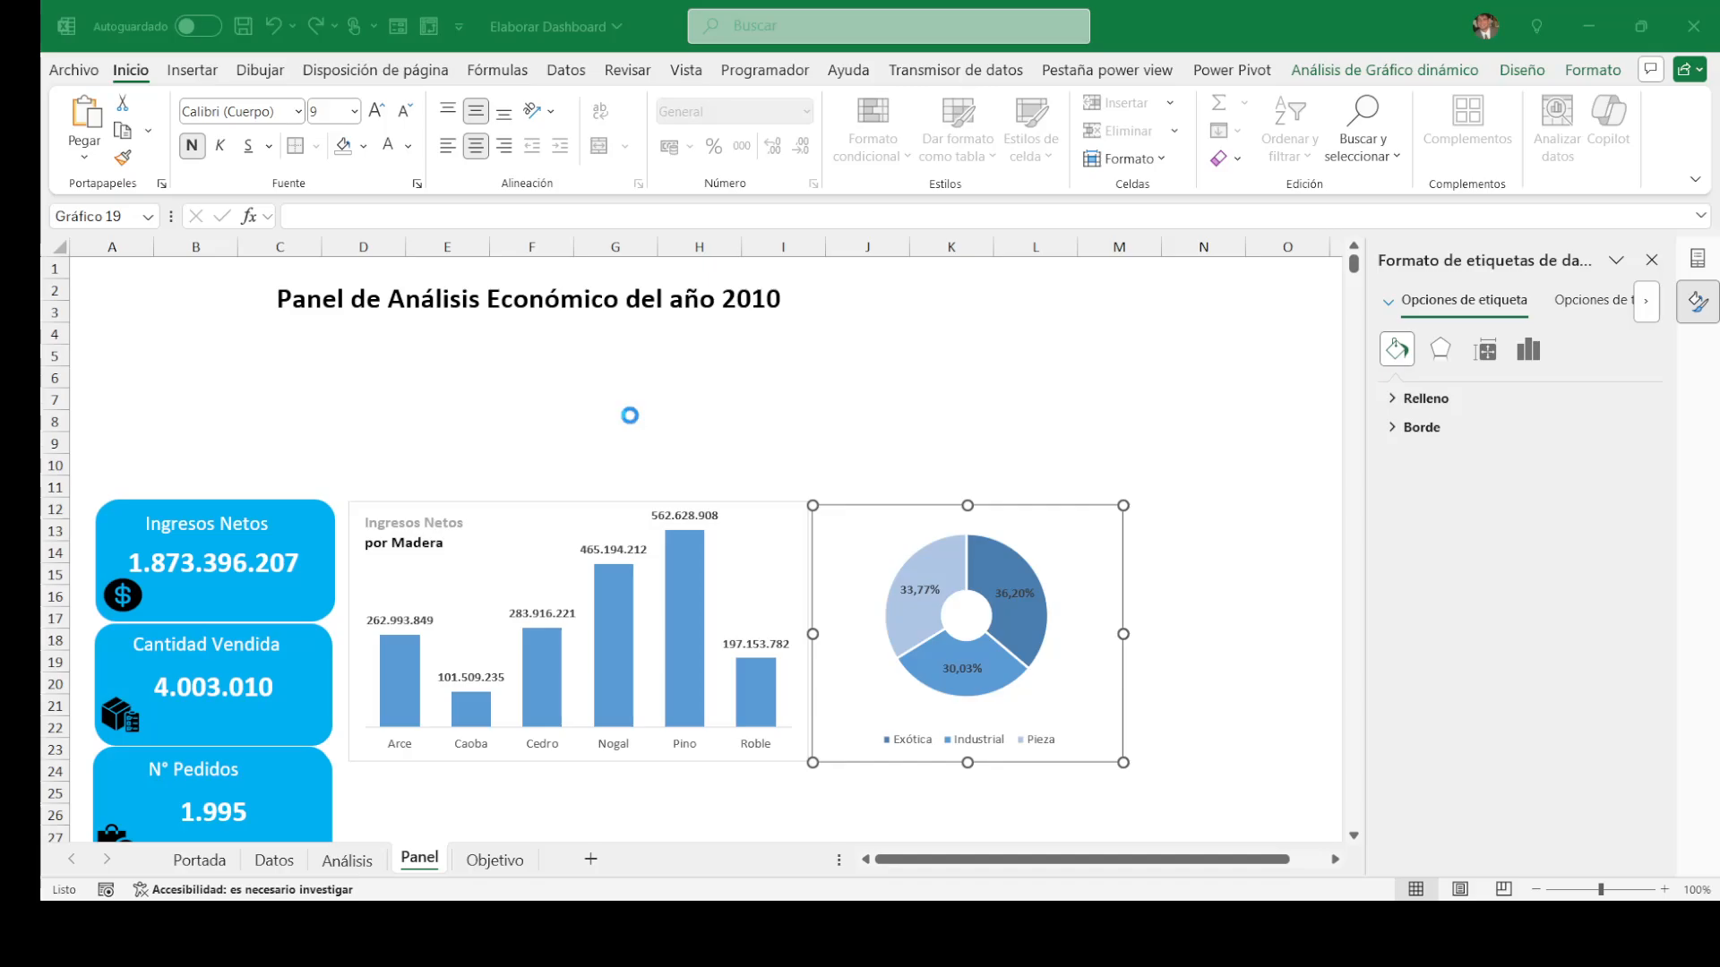
Step: Add a text box titled "% de Ingresos por Tipo de Madera" to the upper-left corner of the doughnut chart
click(849, 561)
key(ctrl+v)
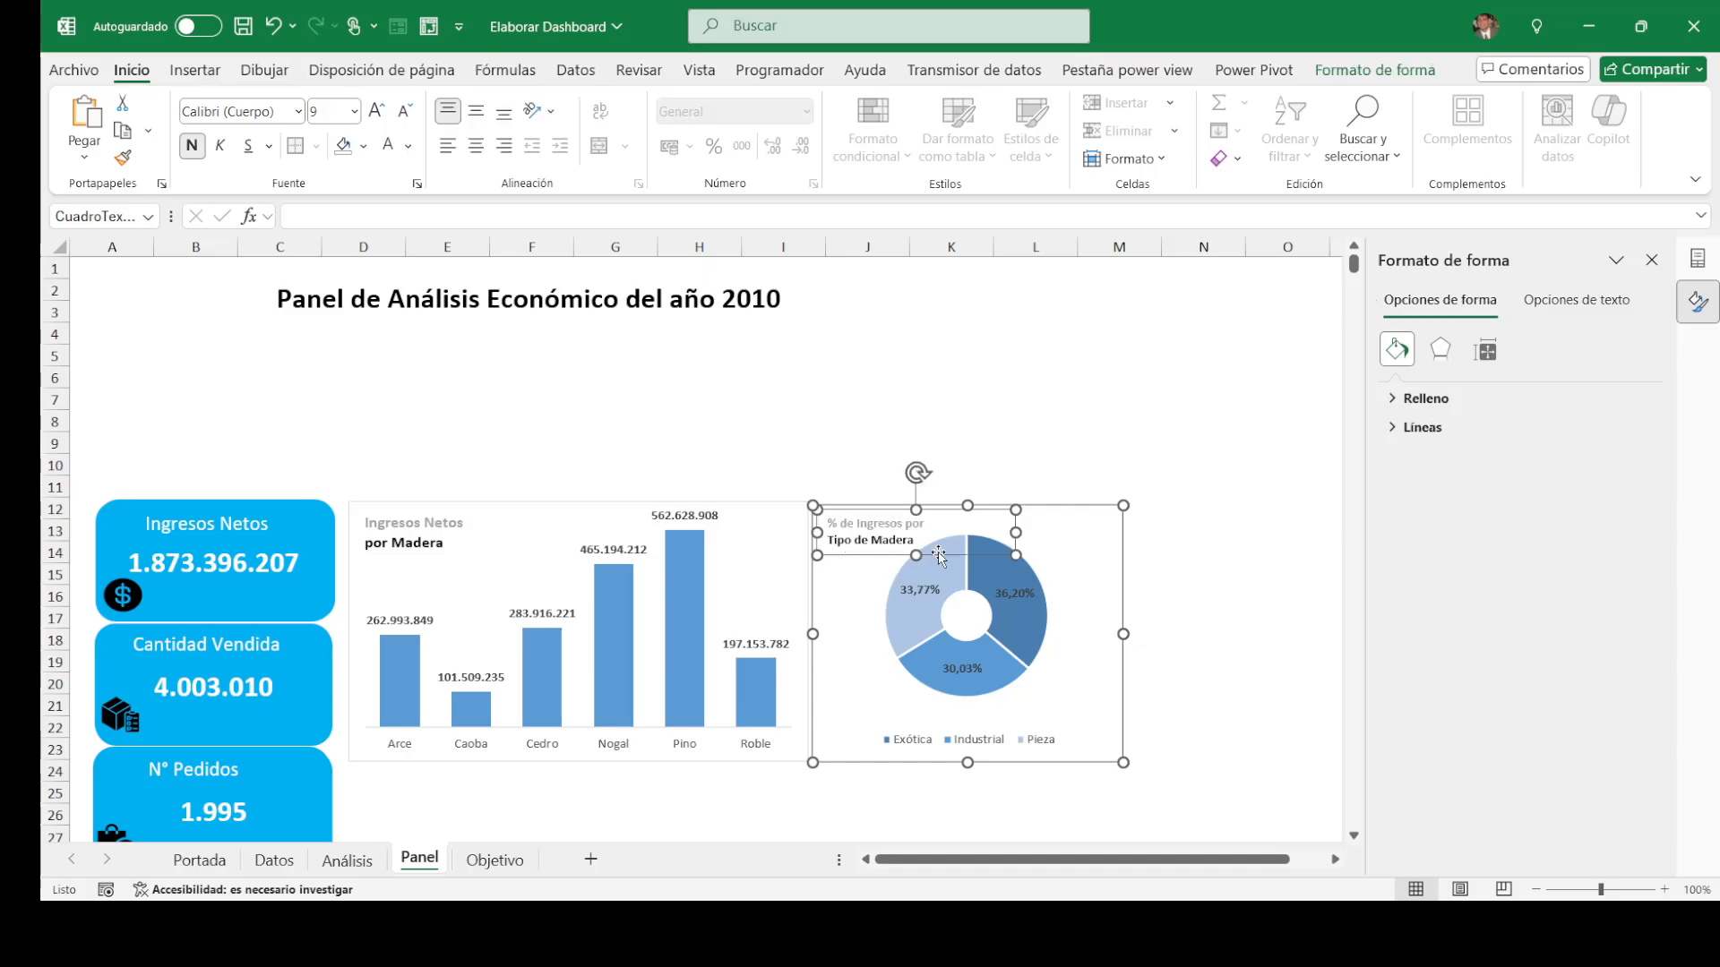
click(1195, 538)
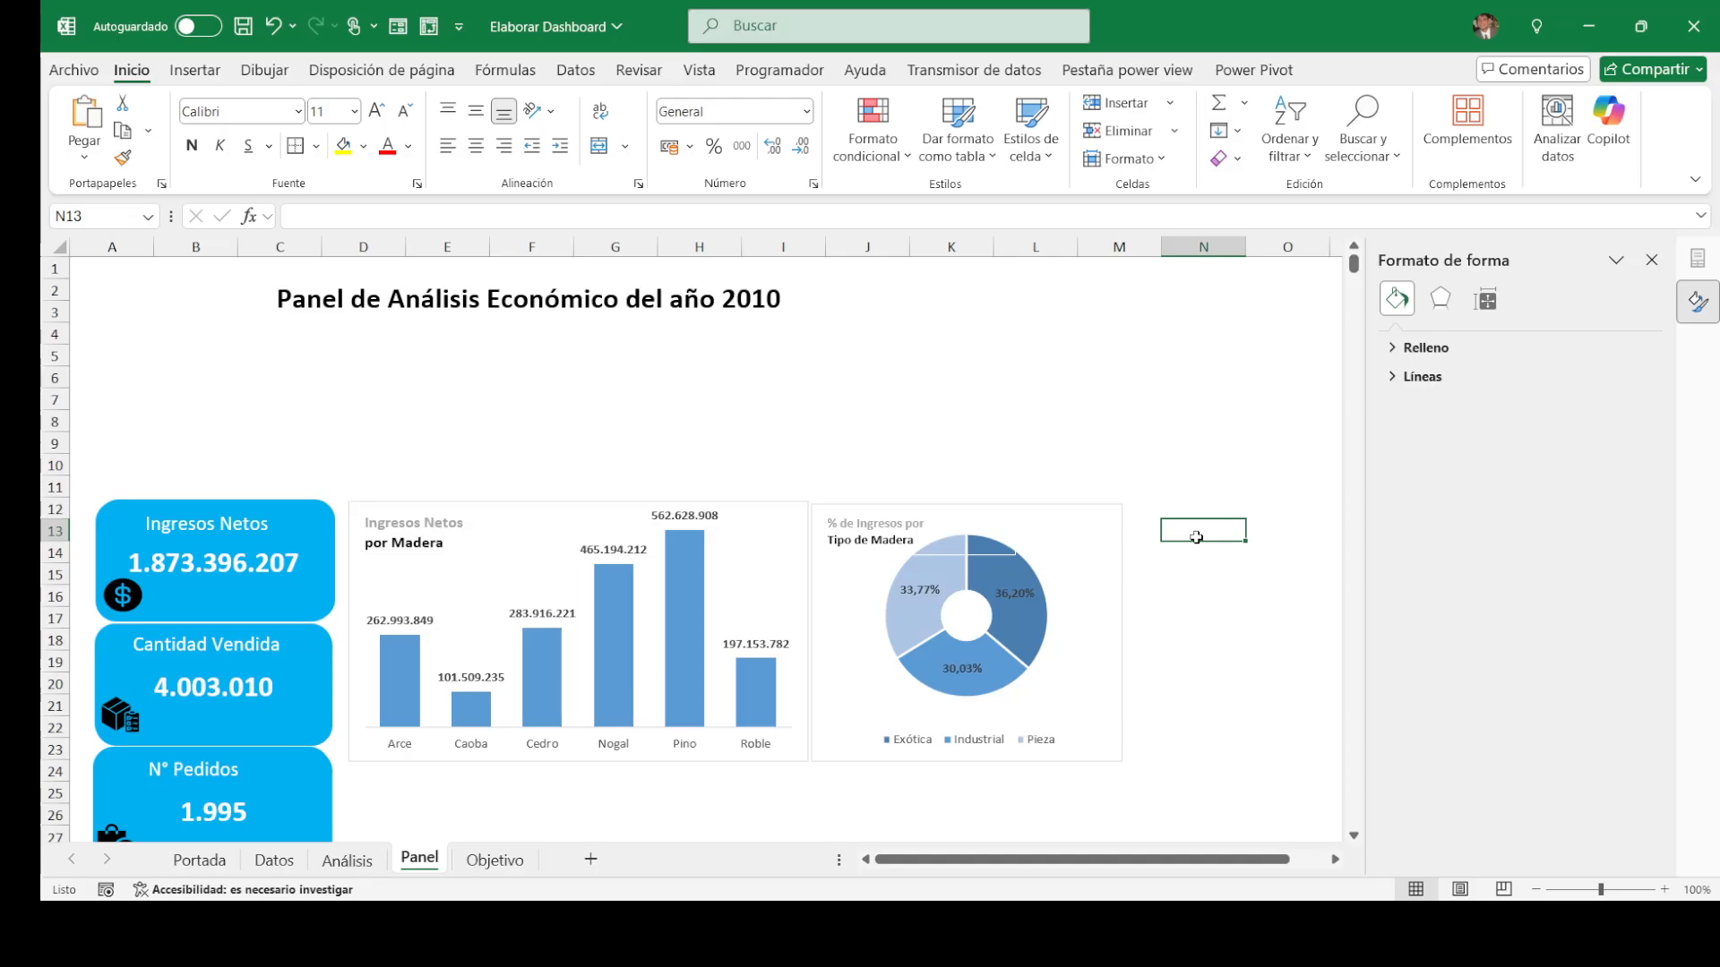
key(ctrl+z)
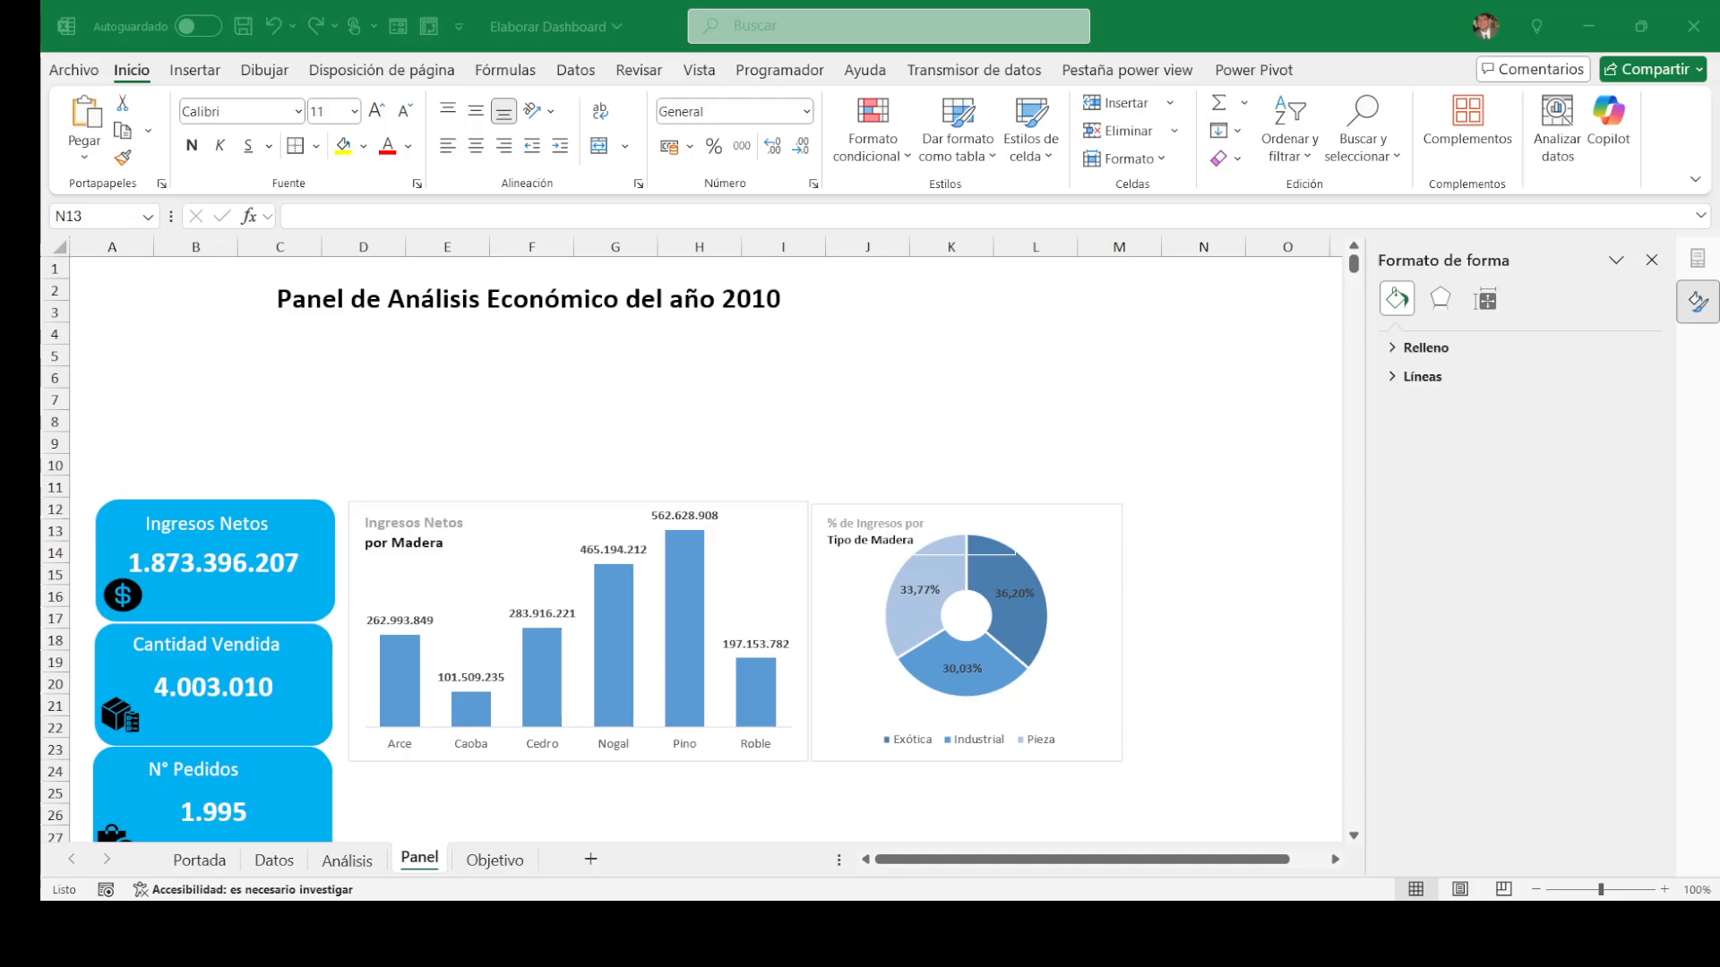
click(1167, 322)
click(1268, 669)
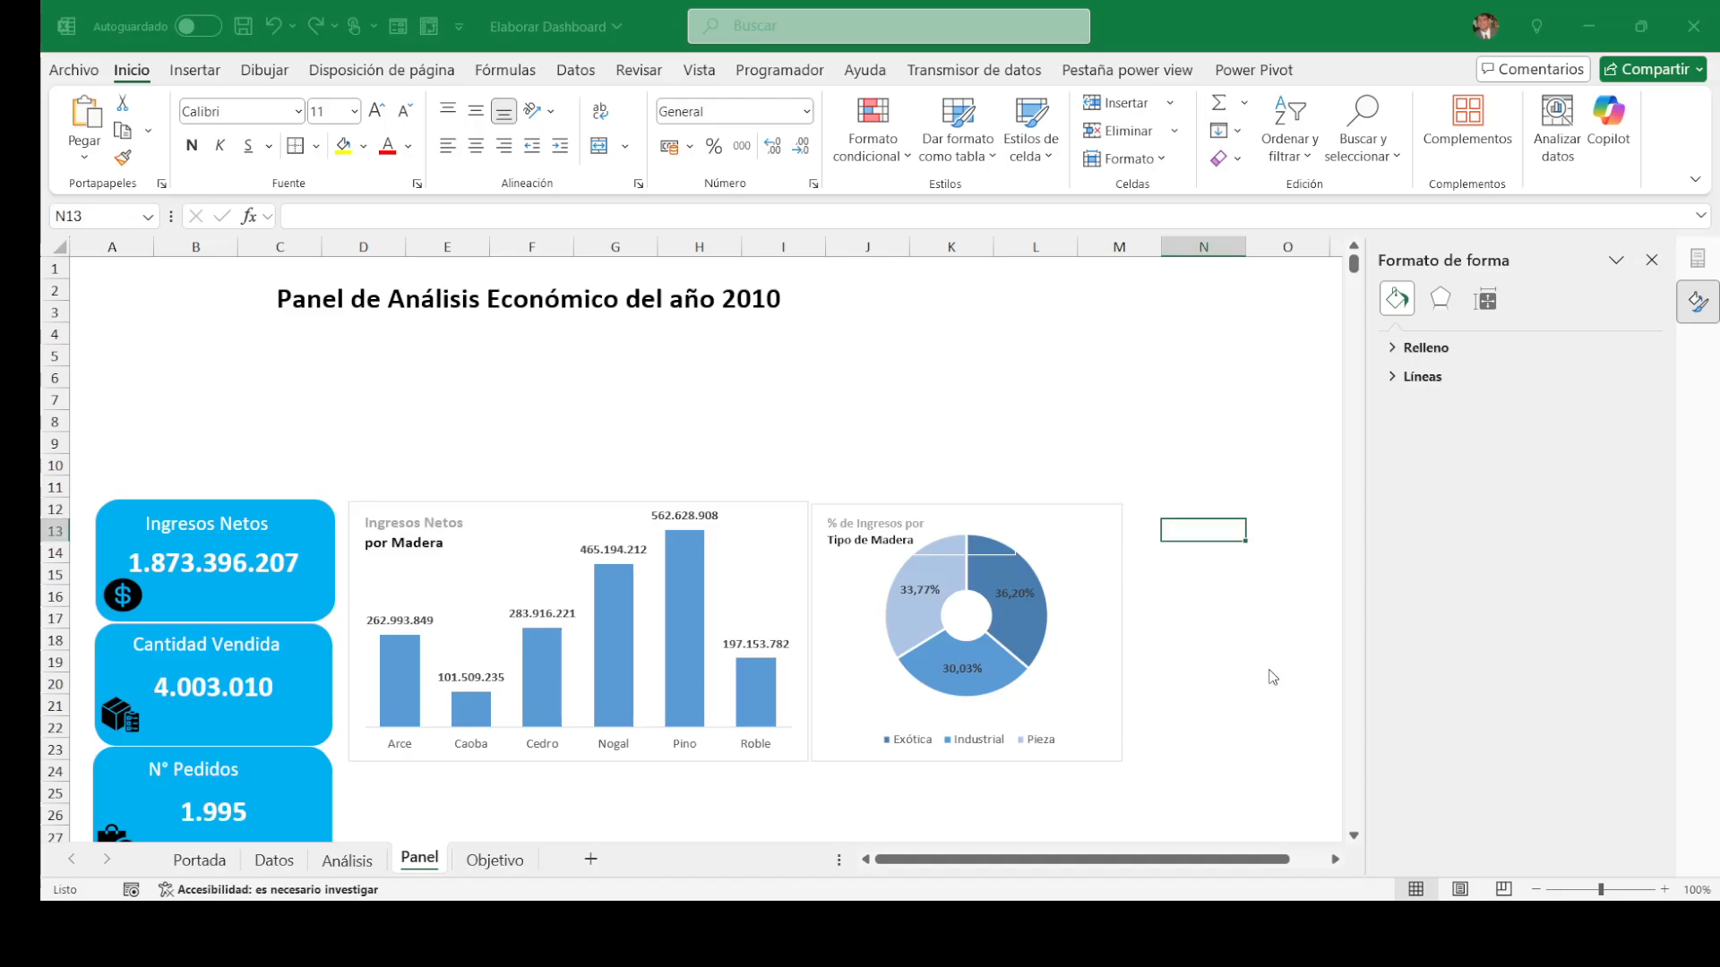
Step: Copy the Ingresos por madera pivot table (J6:K13) on the Análisis sheet and paste it at cell P6
click(347, 860)
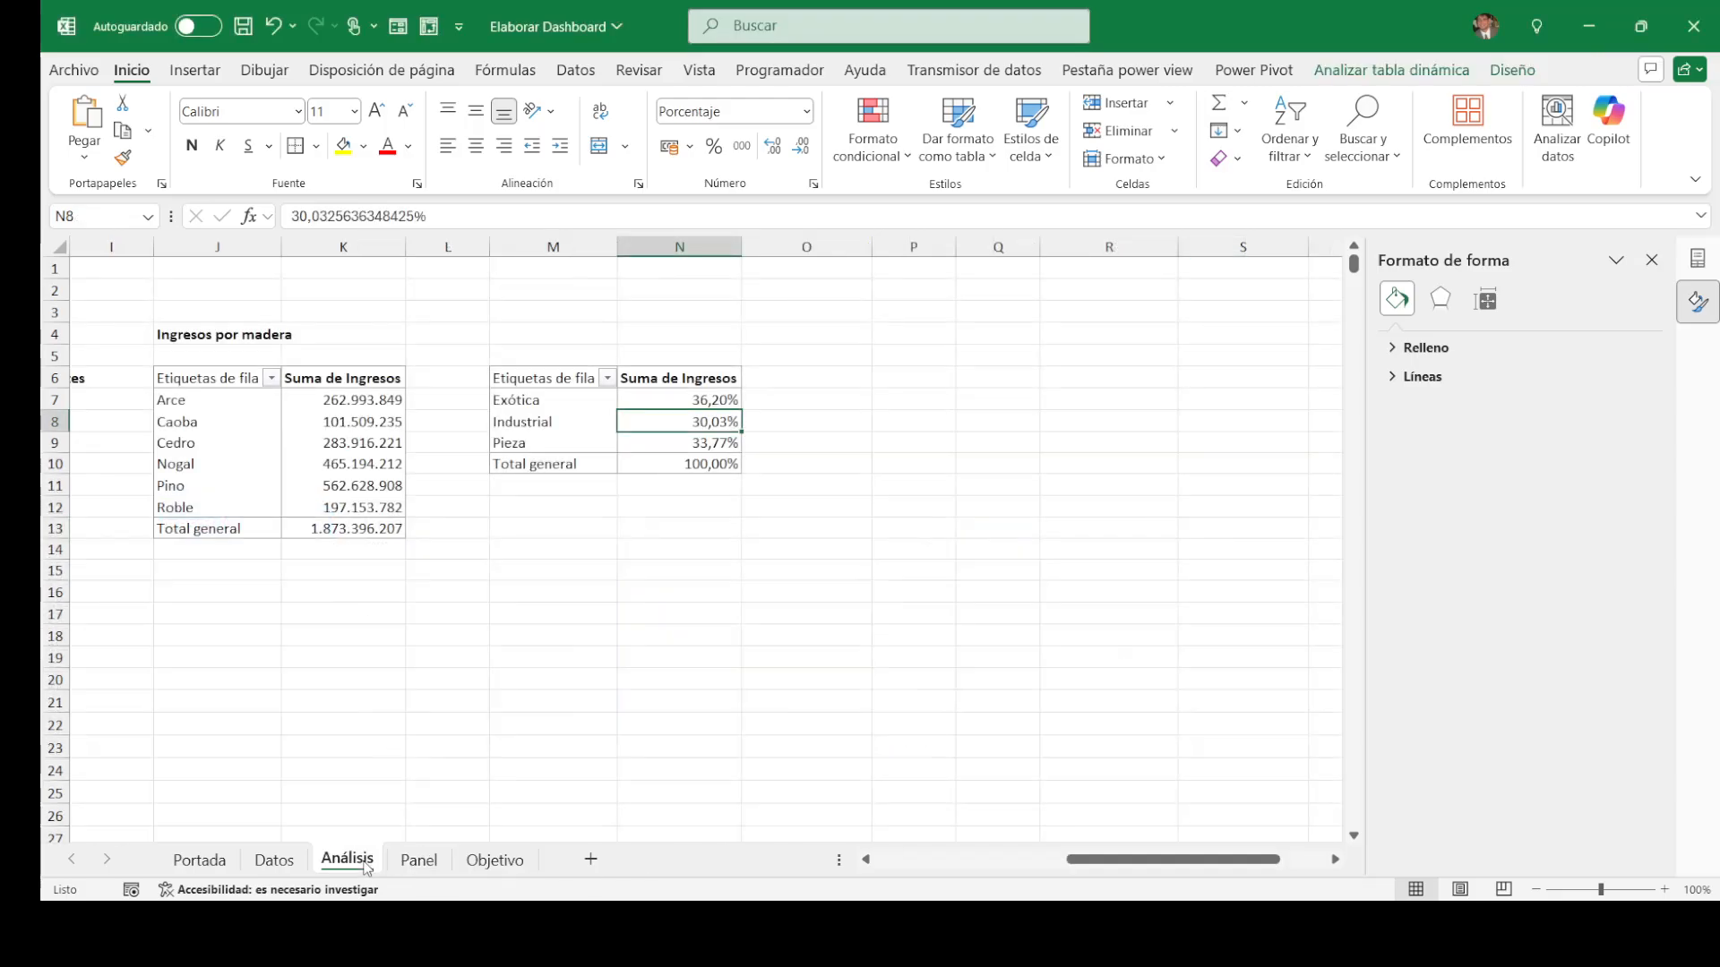
click(891, 368)
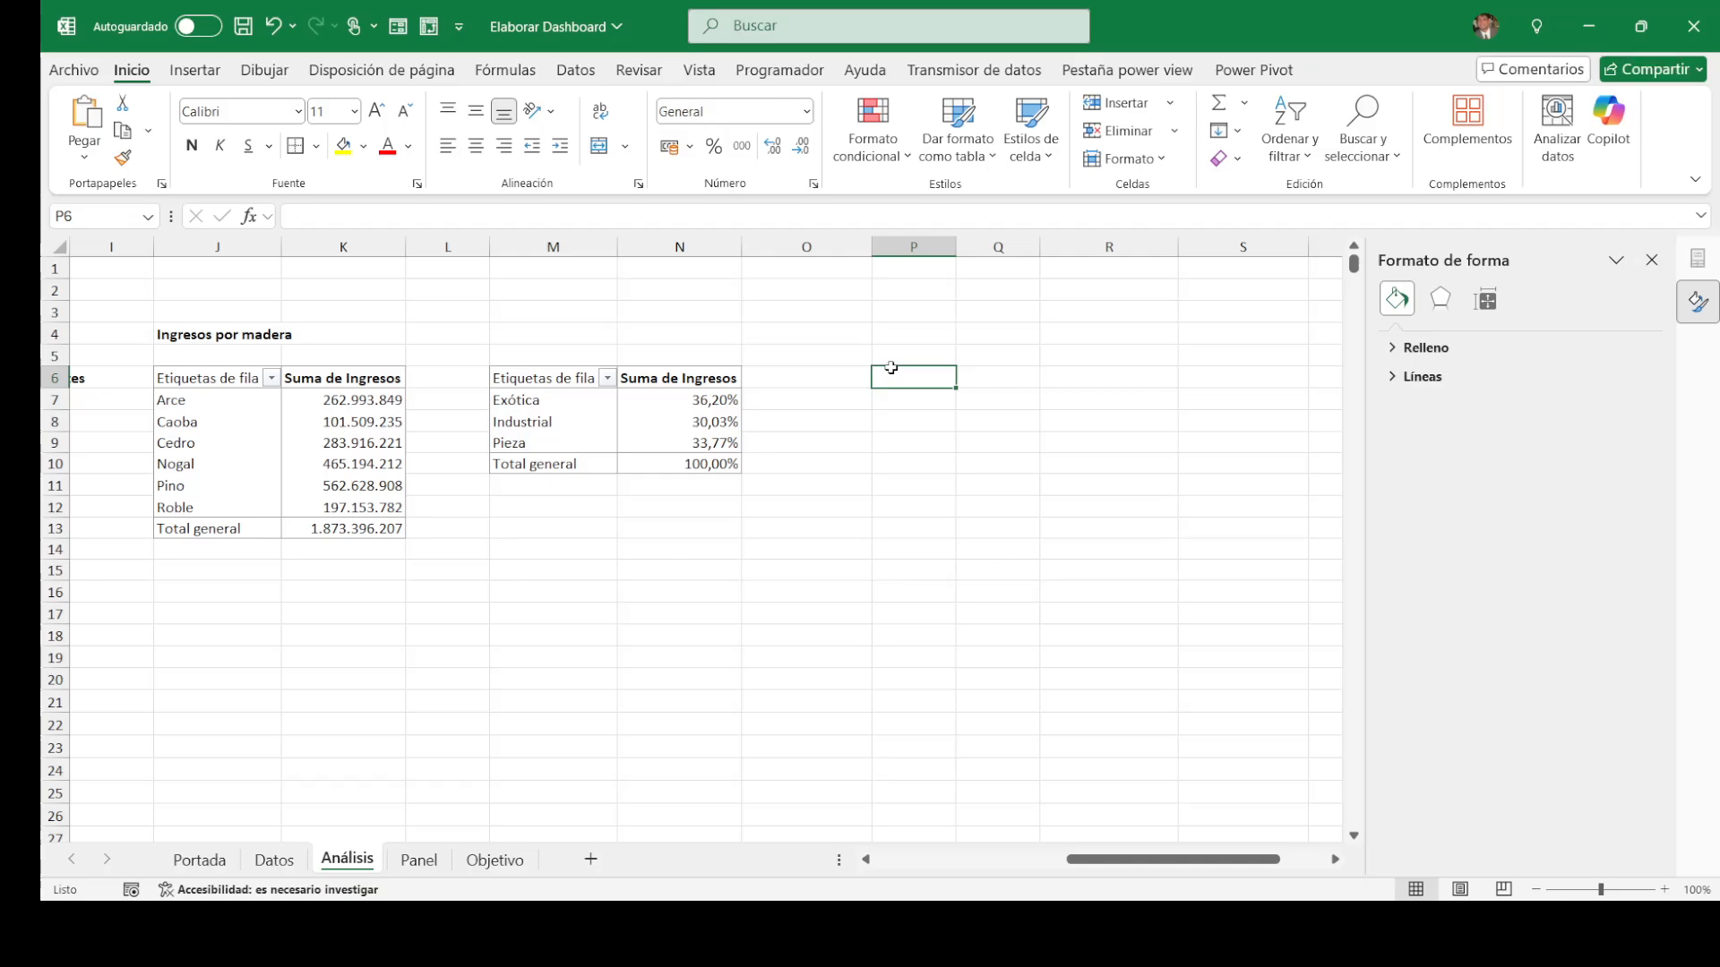
click(511, 373)
key(shift+Right)
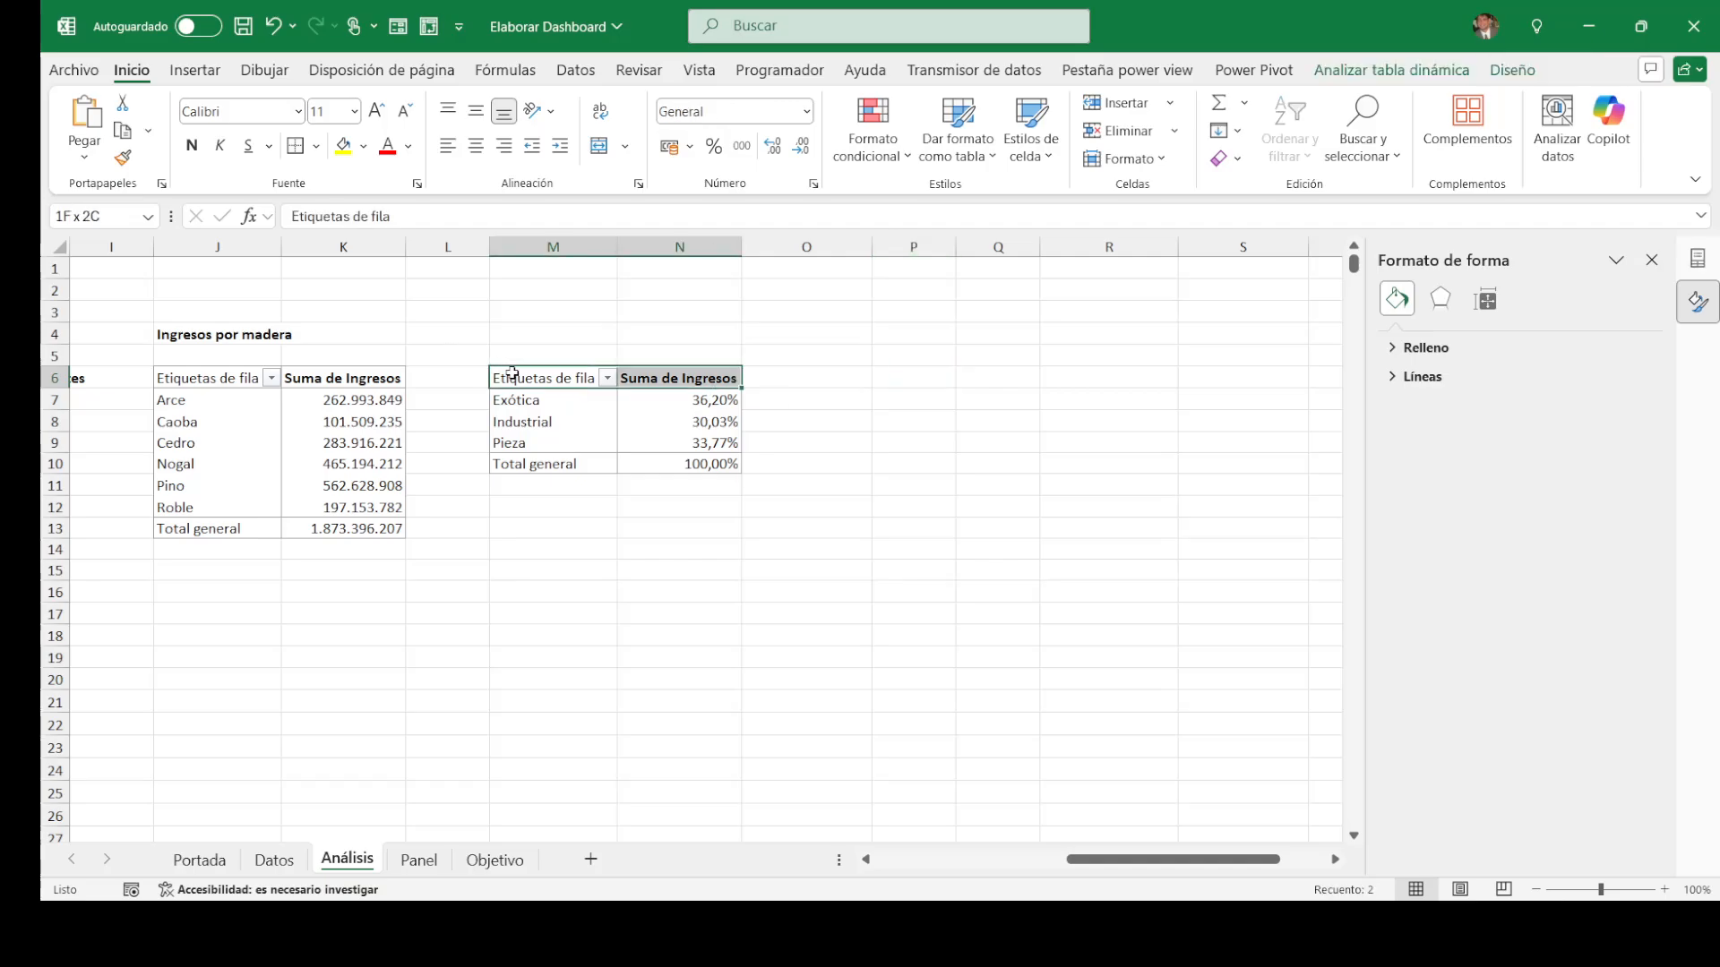
key(Left)
key(Left)
key(Left)
key(shift+Right)
key(shift+Right)
key(shift+Down)
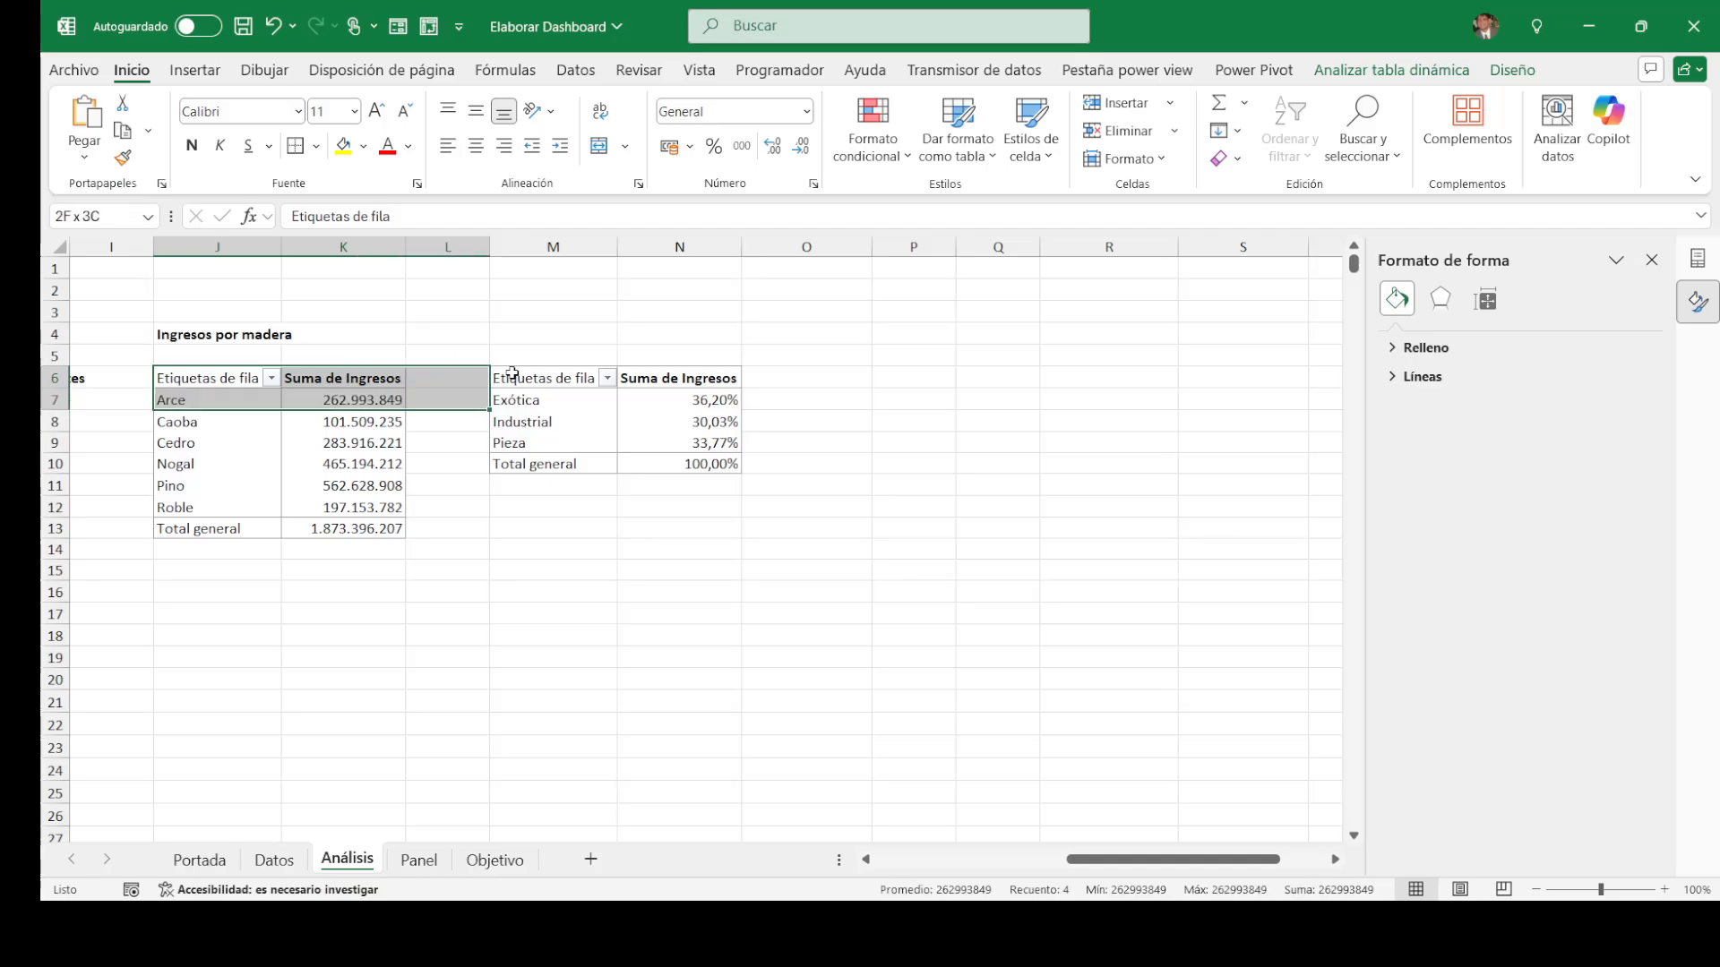
key(shift+Left)
key(shift+Down)
key(shift+Down)
key(shift+Down)
key(shift+Down)
key(shift+Down)
key(shift+Down)
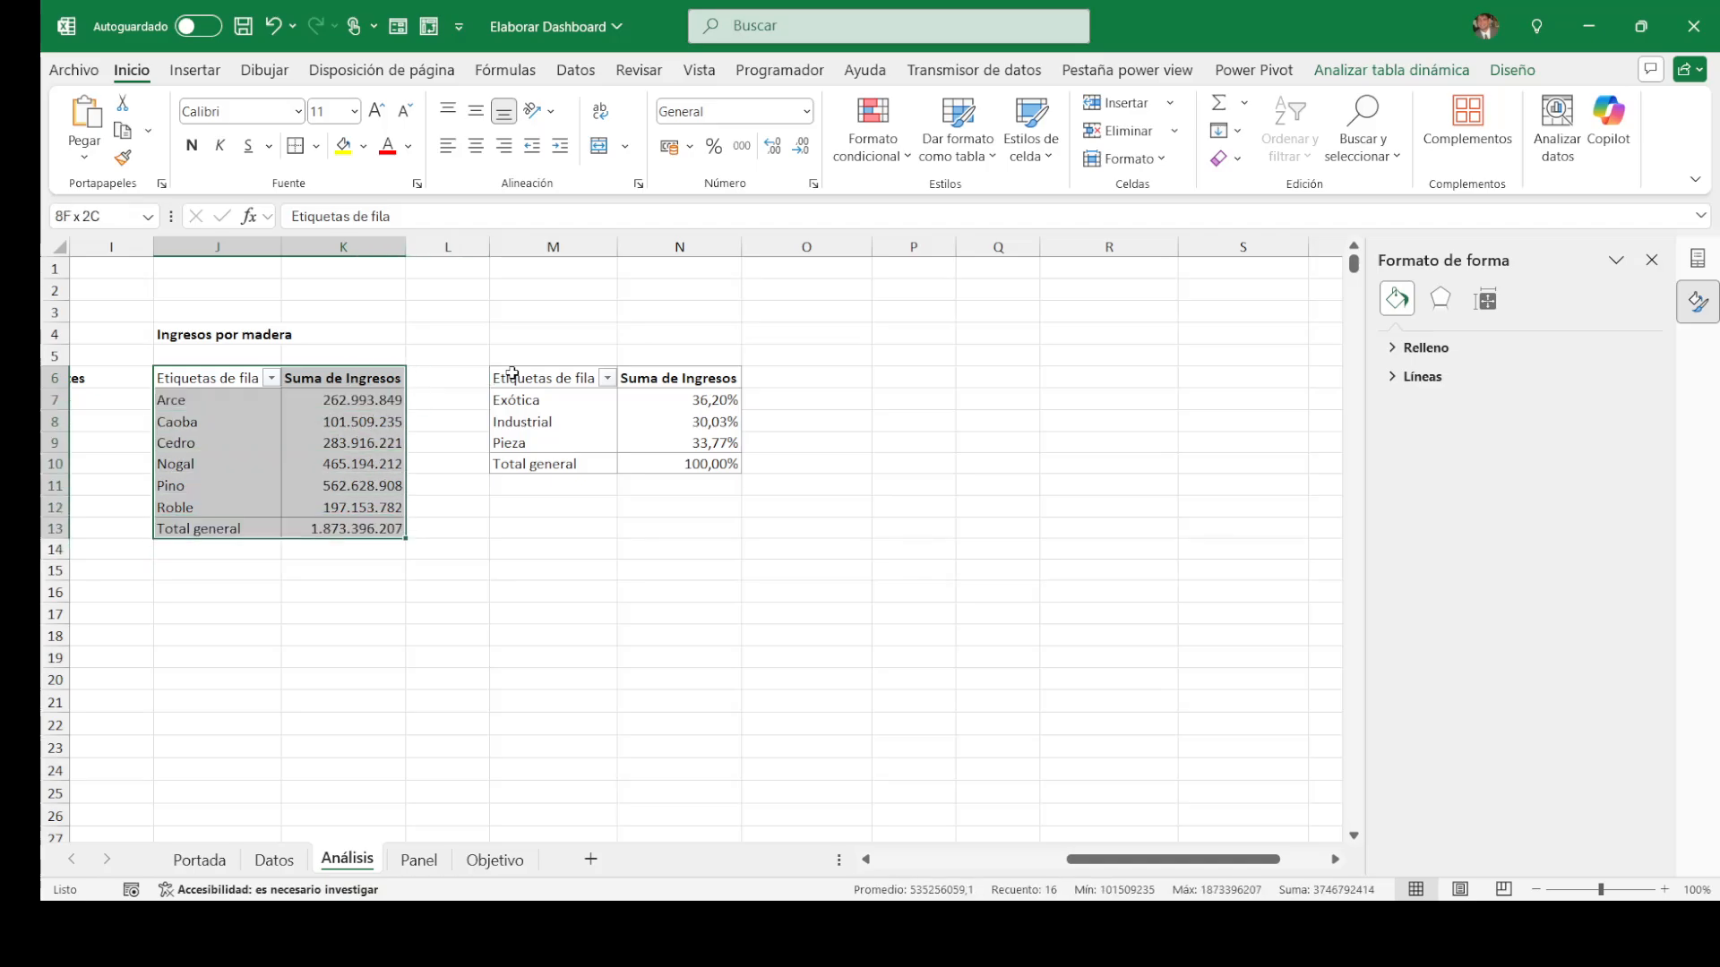
key(ctrl+c)
key(Right)
key(Right)
key(Right)
key(Right)
key(Right)
key(Right)
key(ctrl+v)
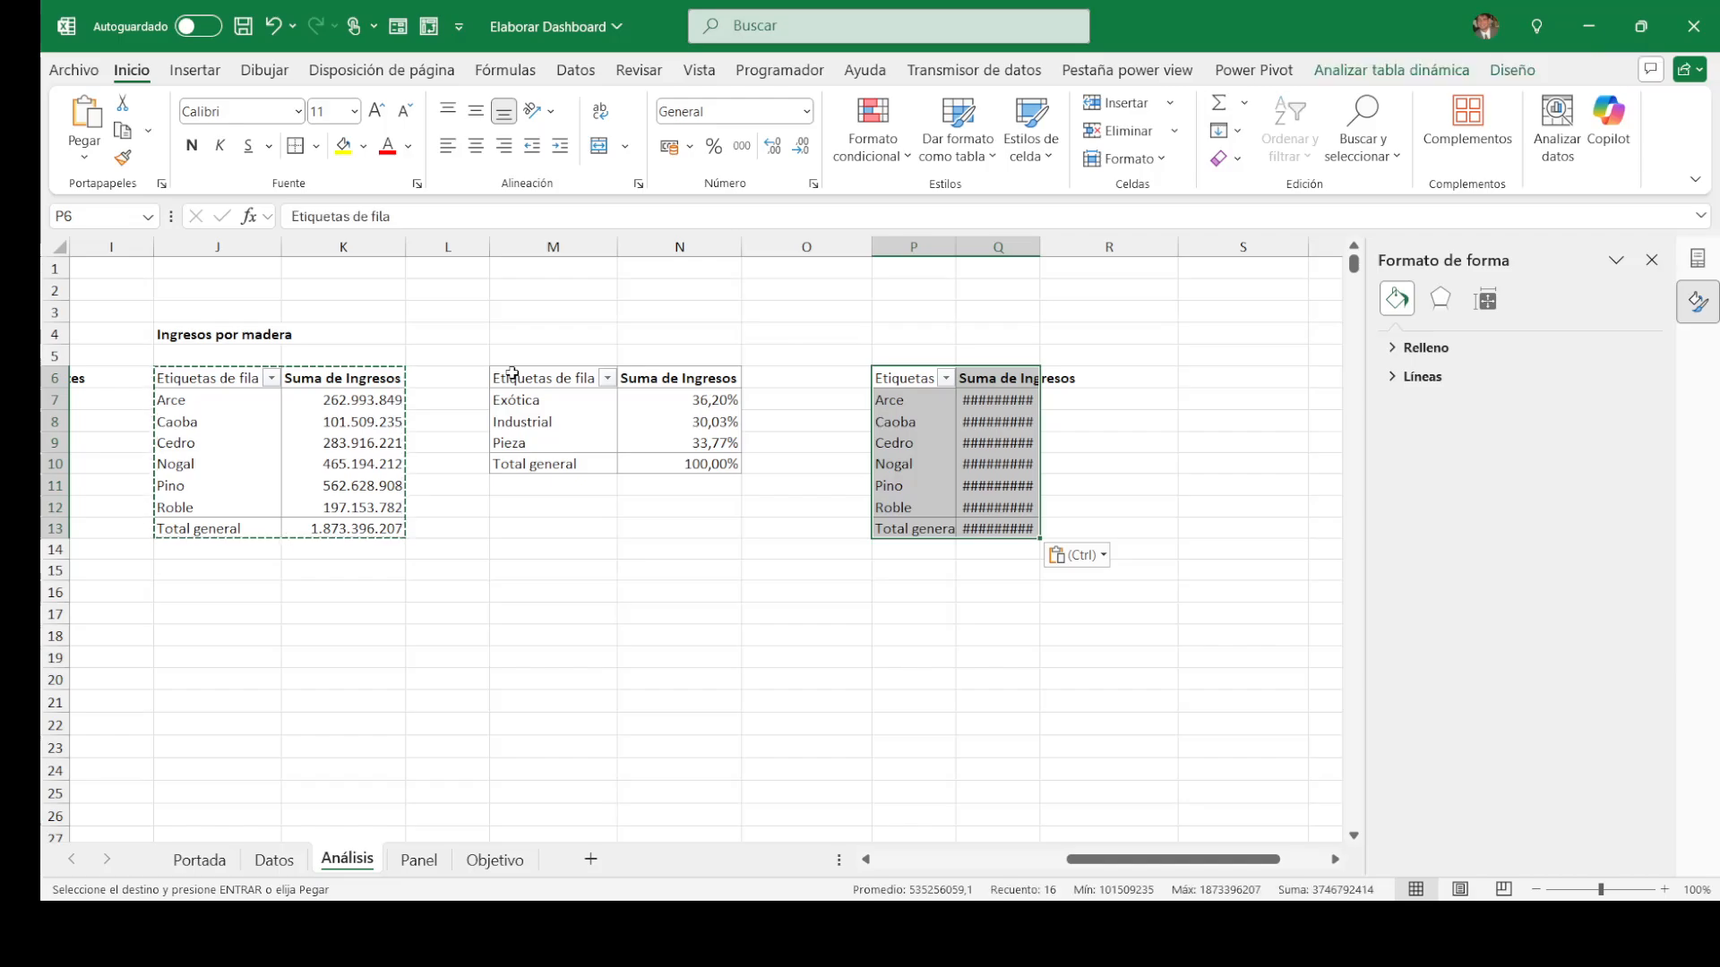
key(alt+Tab)
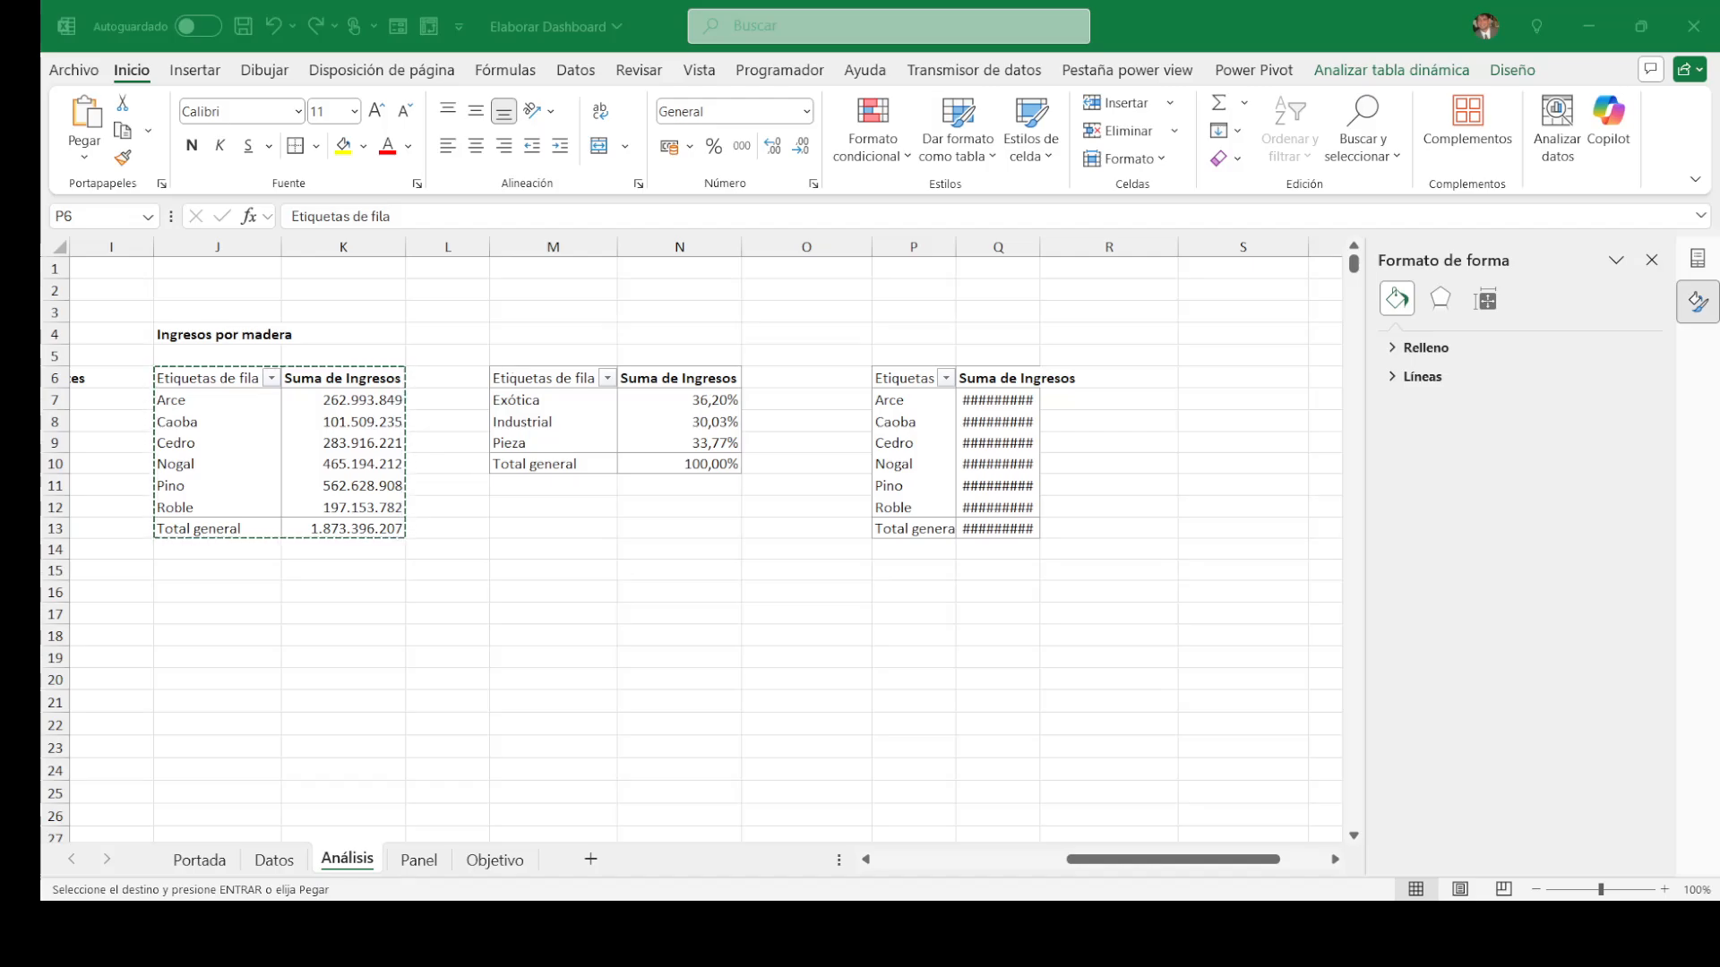
key(alt+Tab)
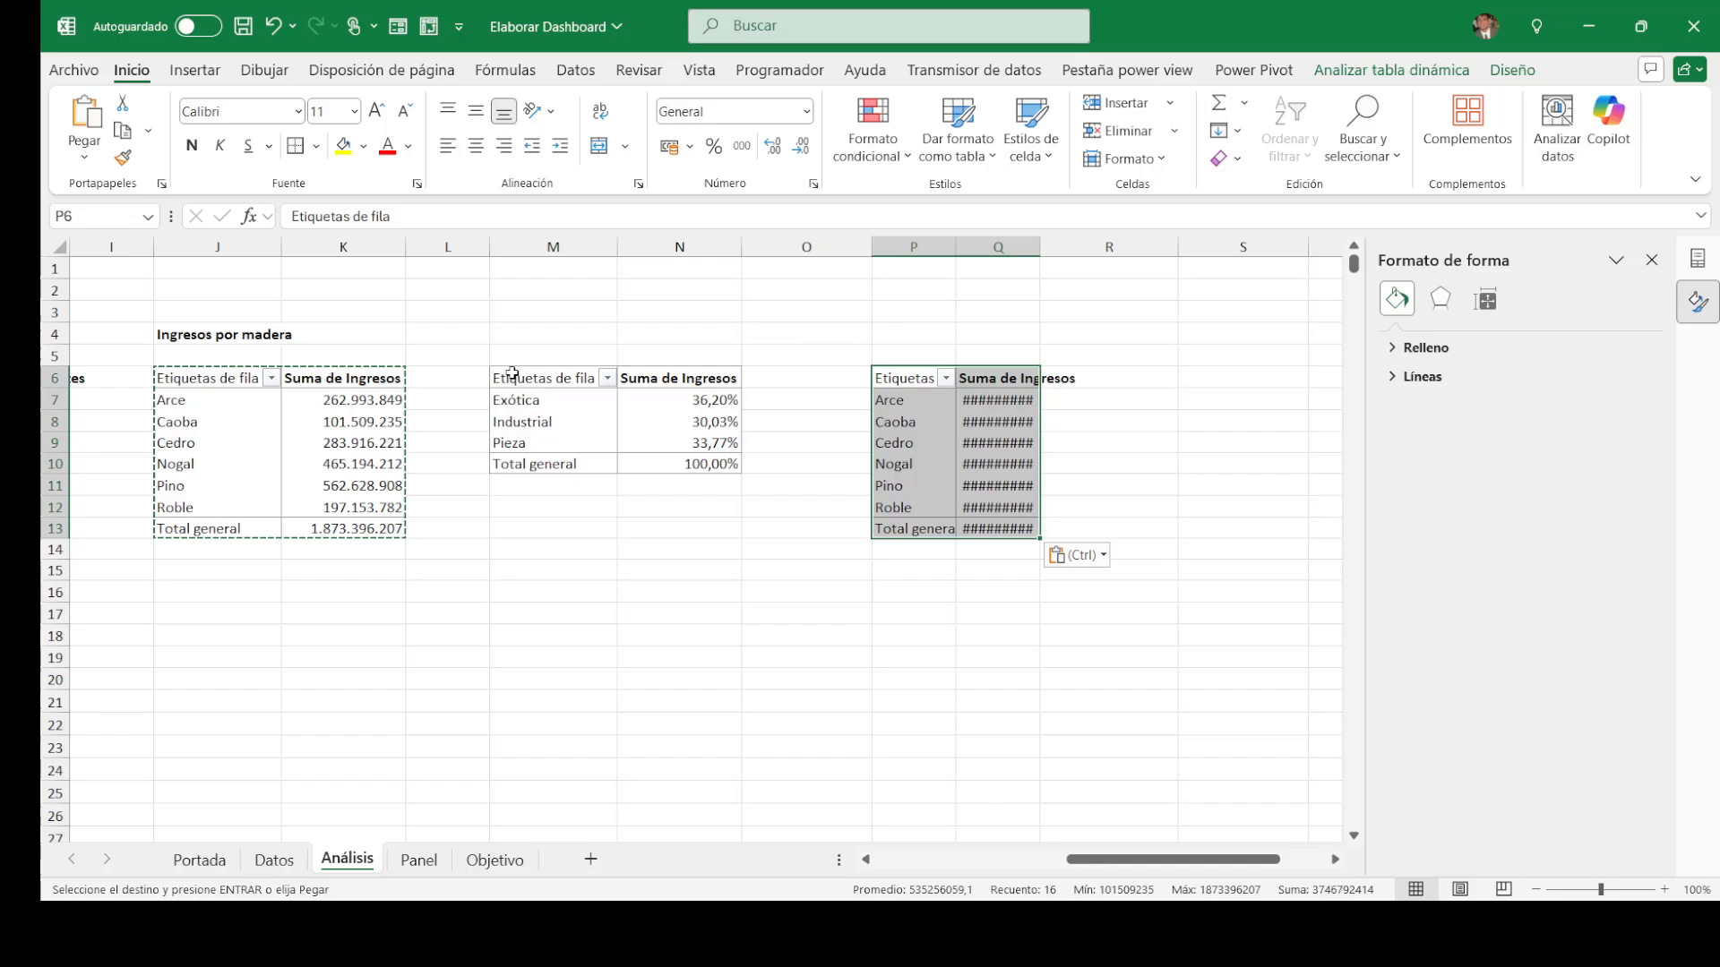
Step: Replace the Madera row field with Fecha in the pivot table copied to P6
click(968, 456)
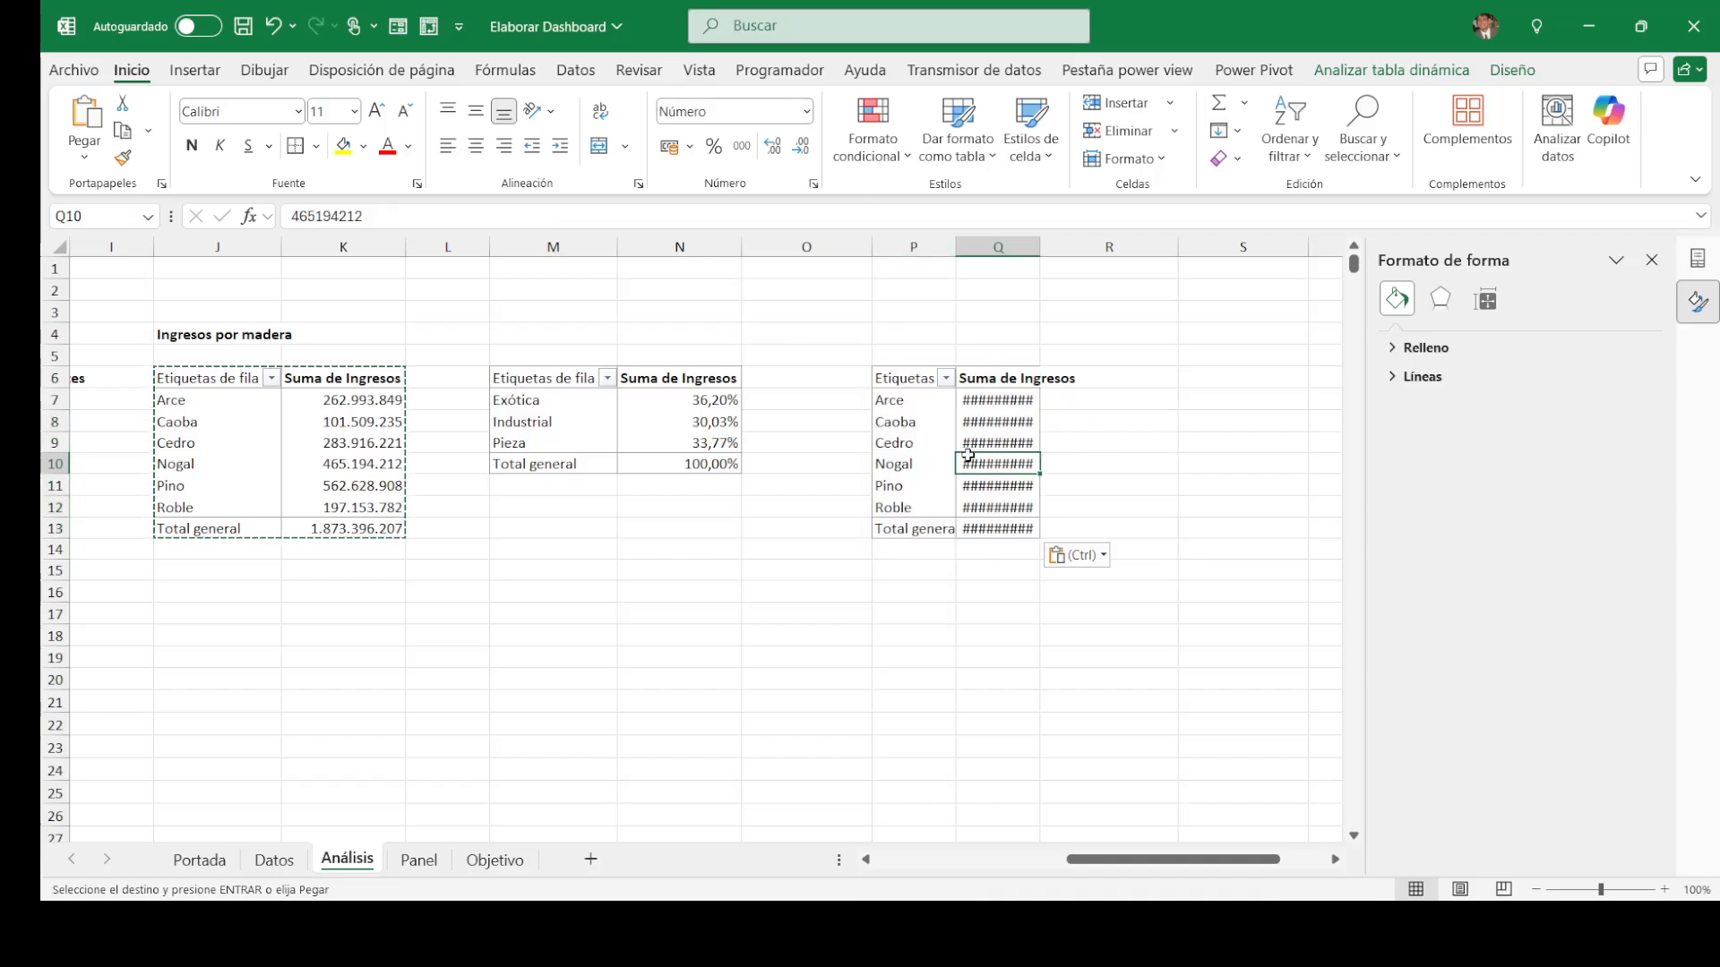
click(934, 444)
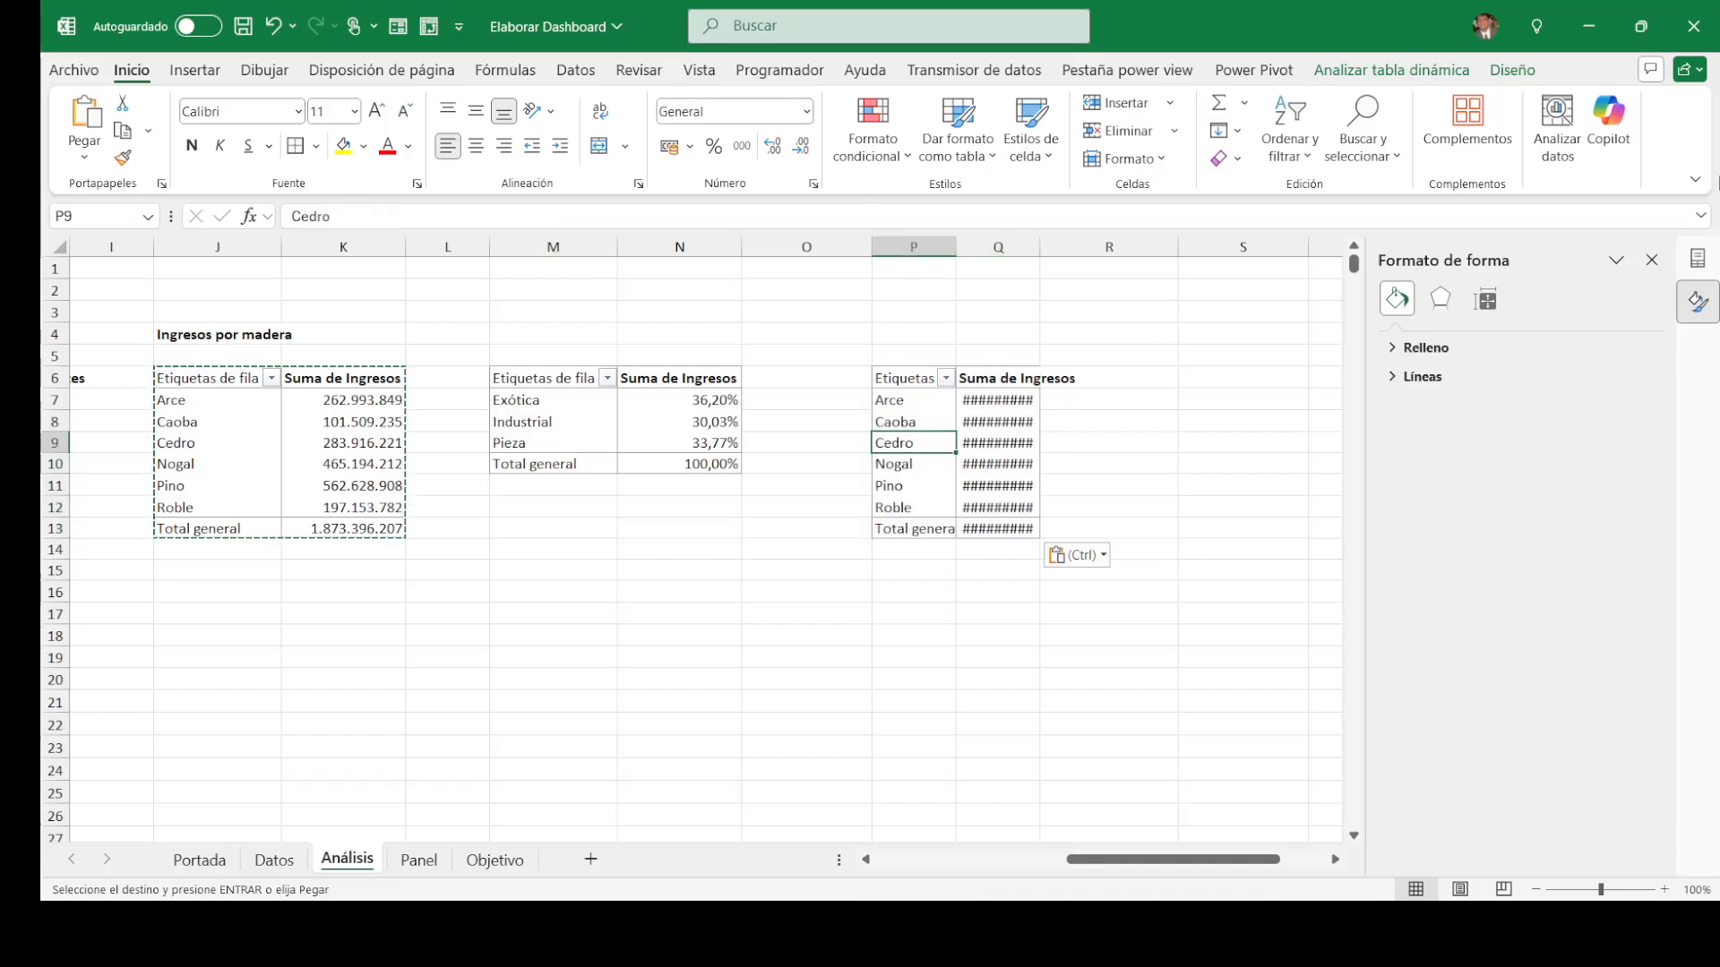
click(1651, 258)
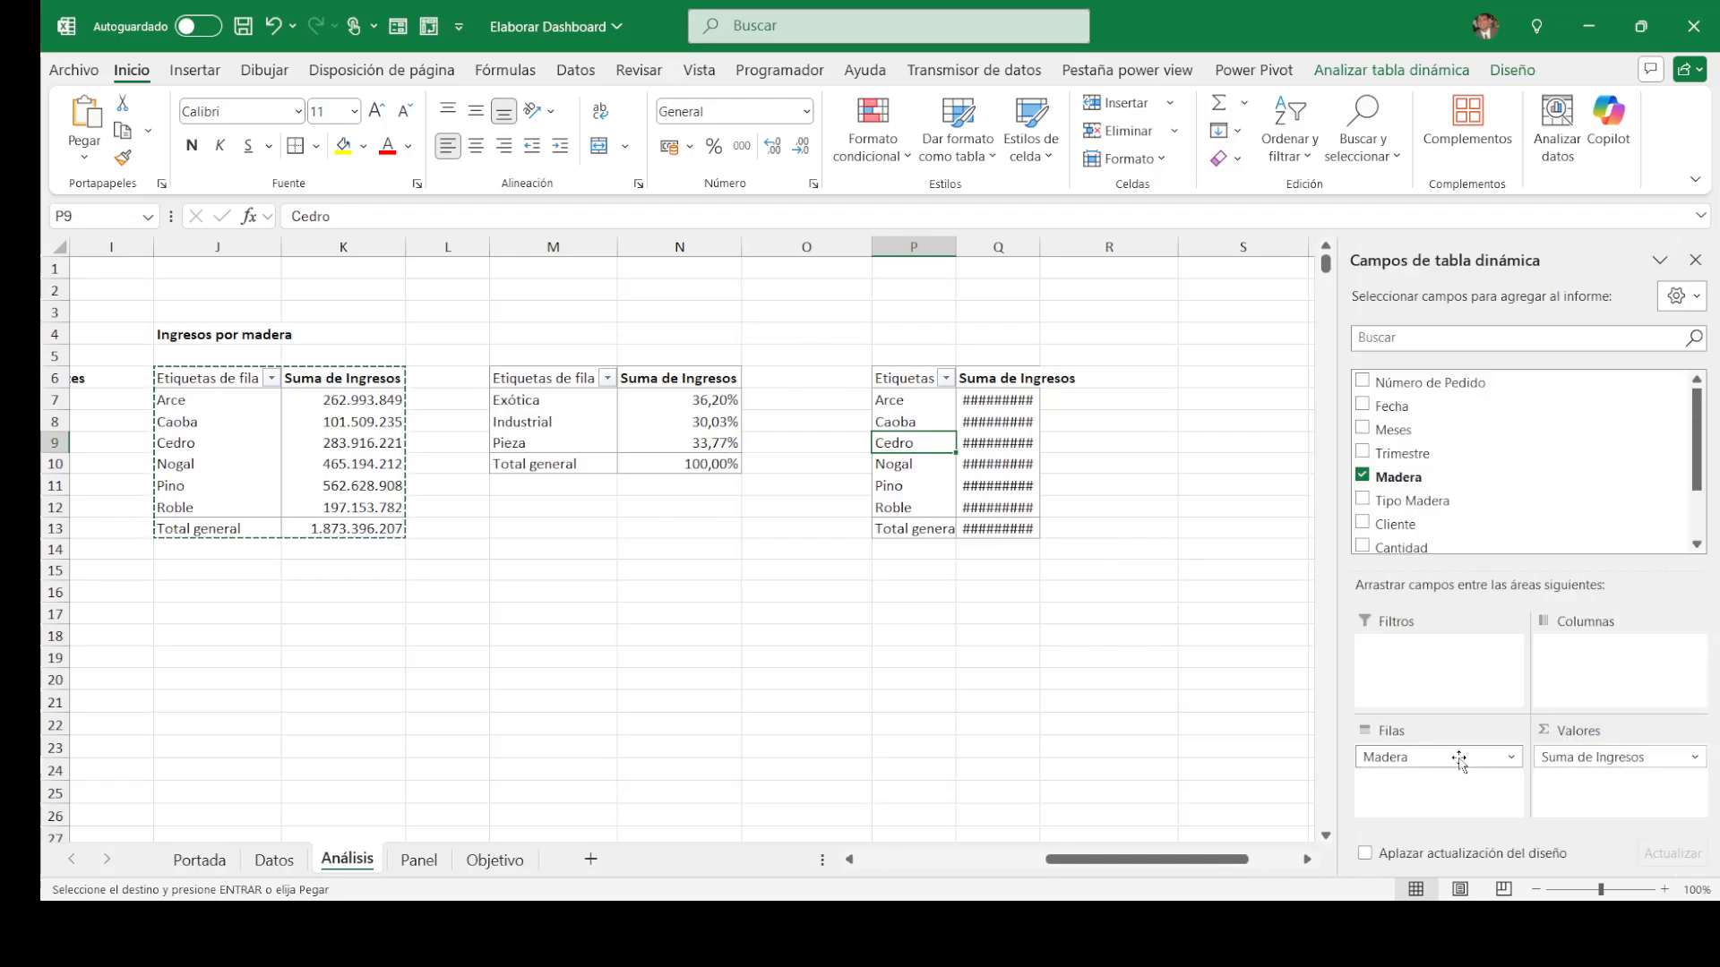
drag(1460, 757, 1555, 544)
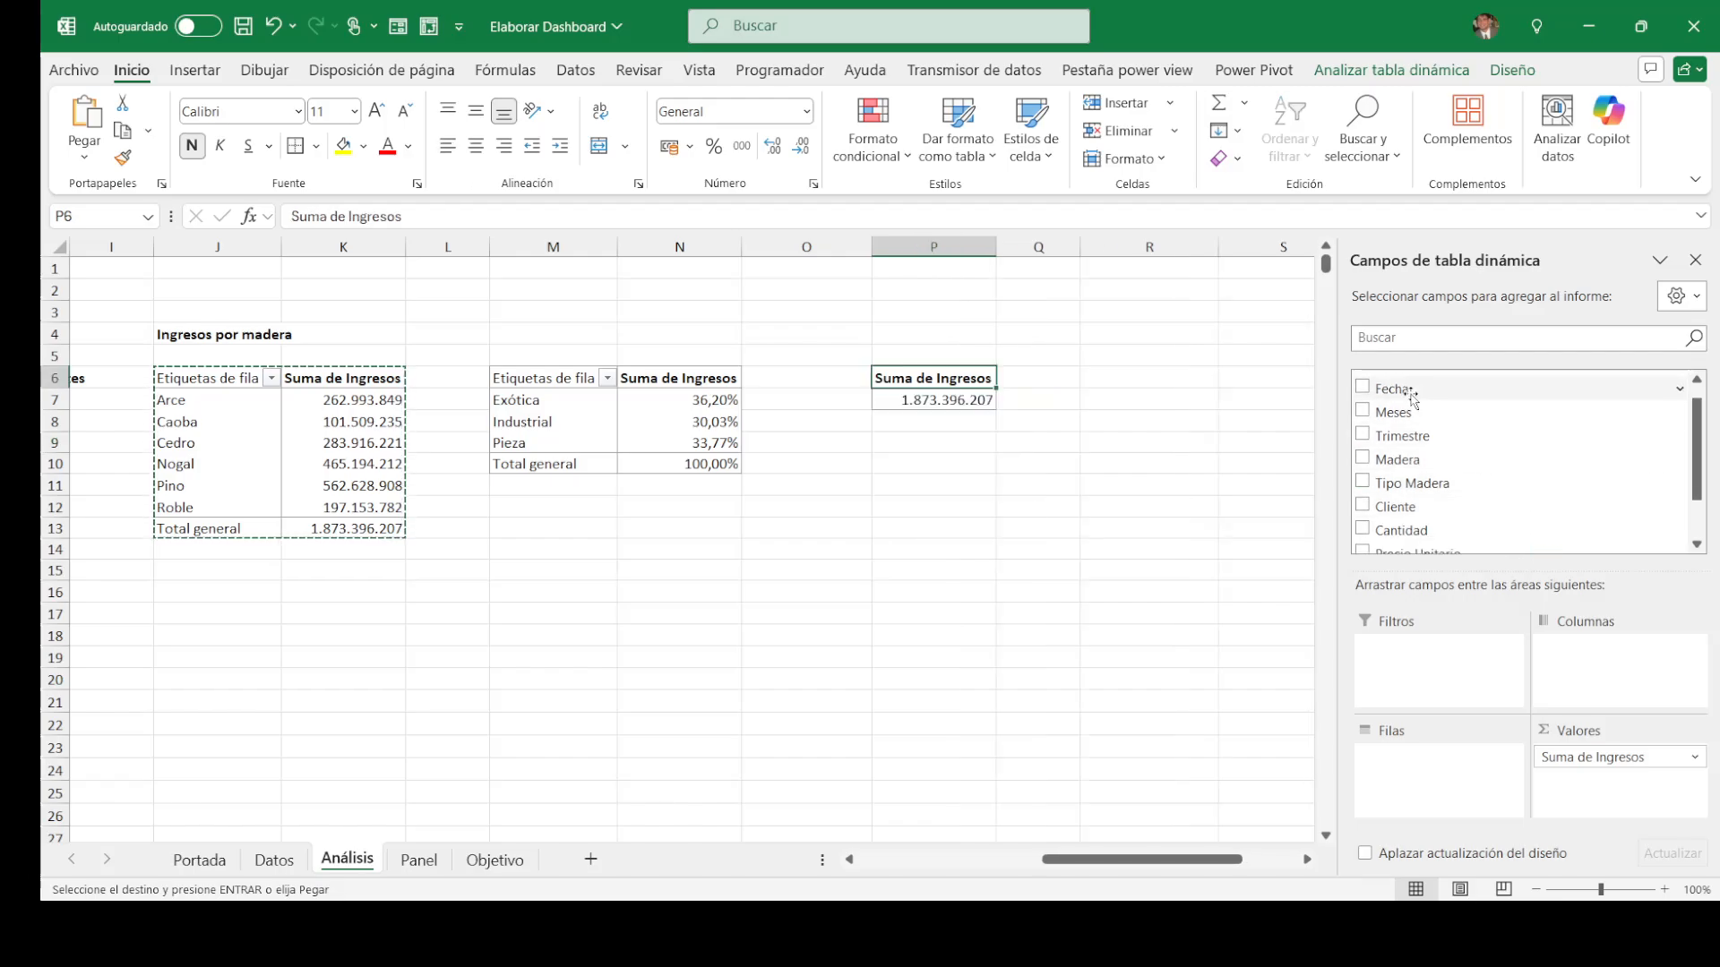
drag(1398, 392, 1433, 781)
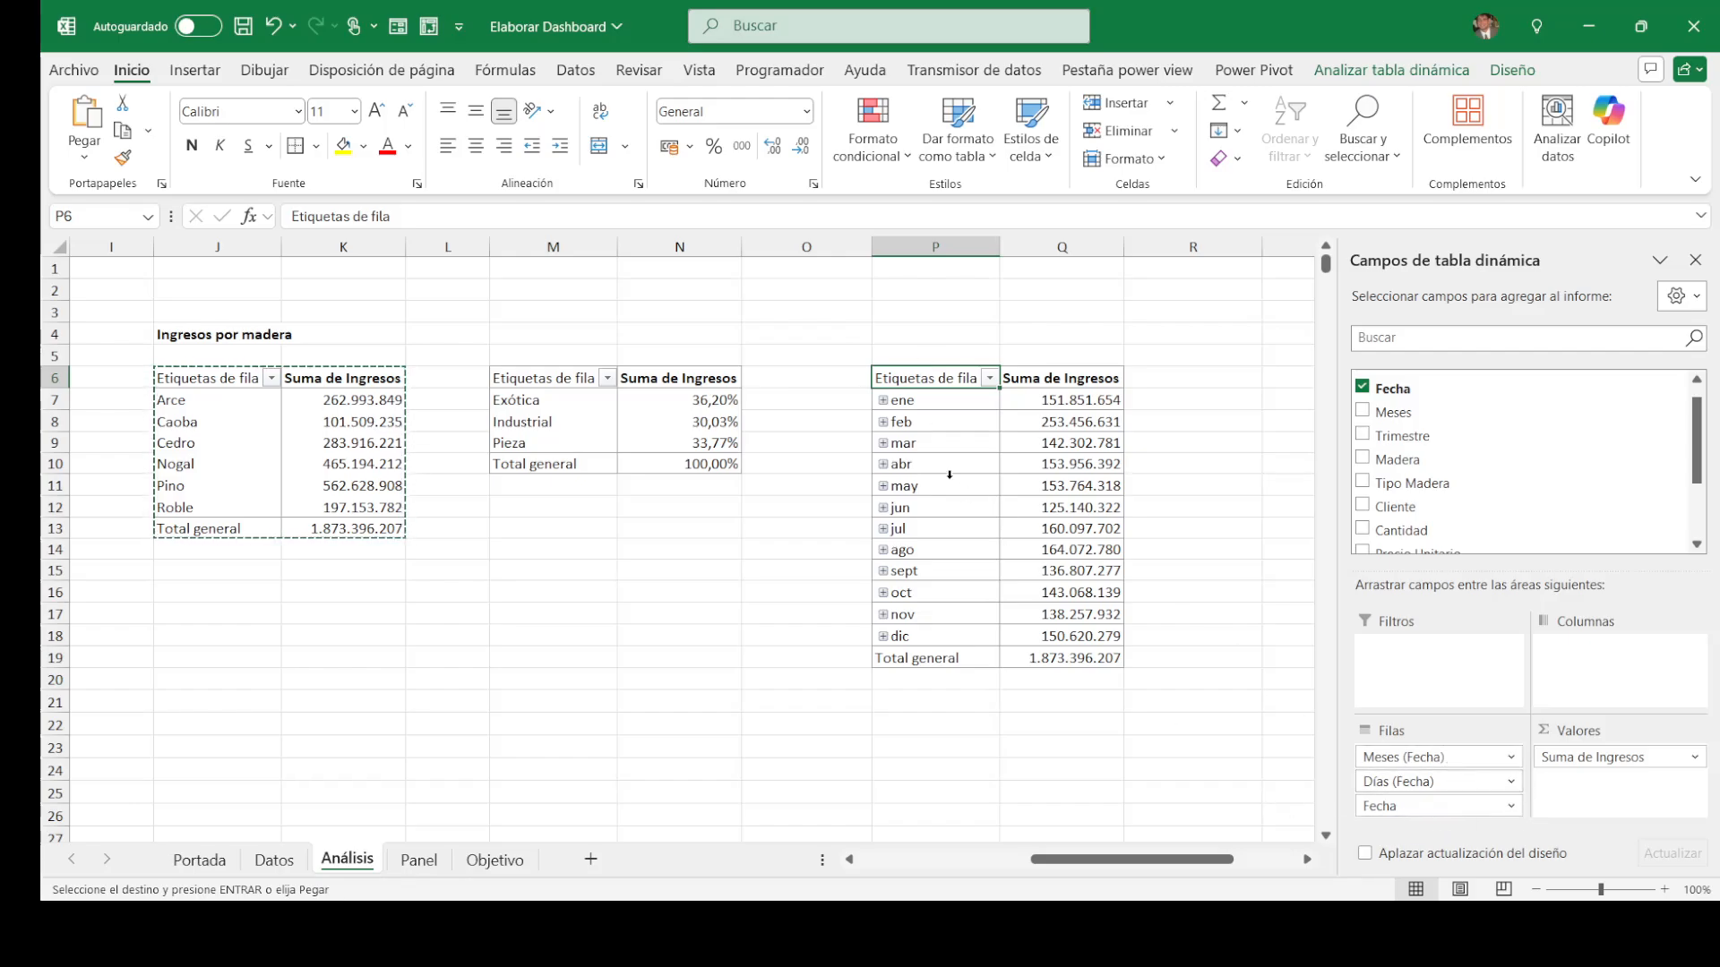
click(906, 463)
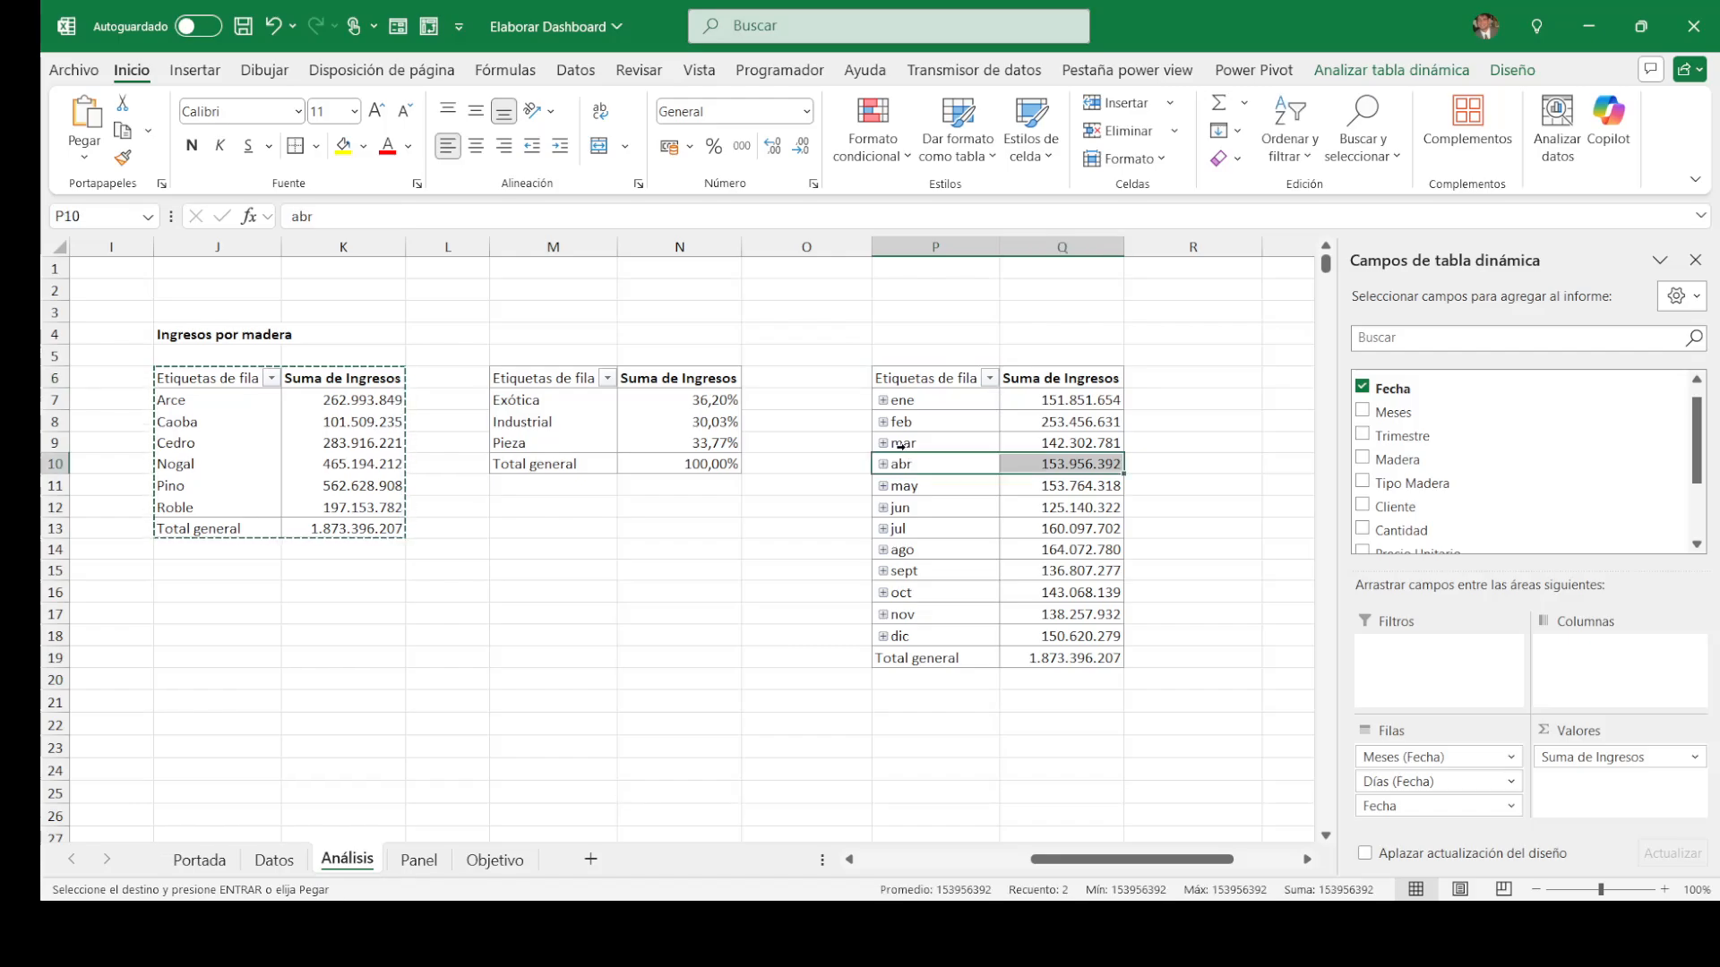
click(900, 443)
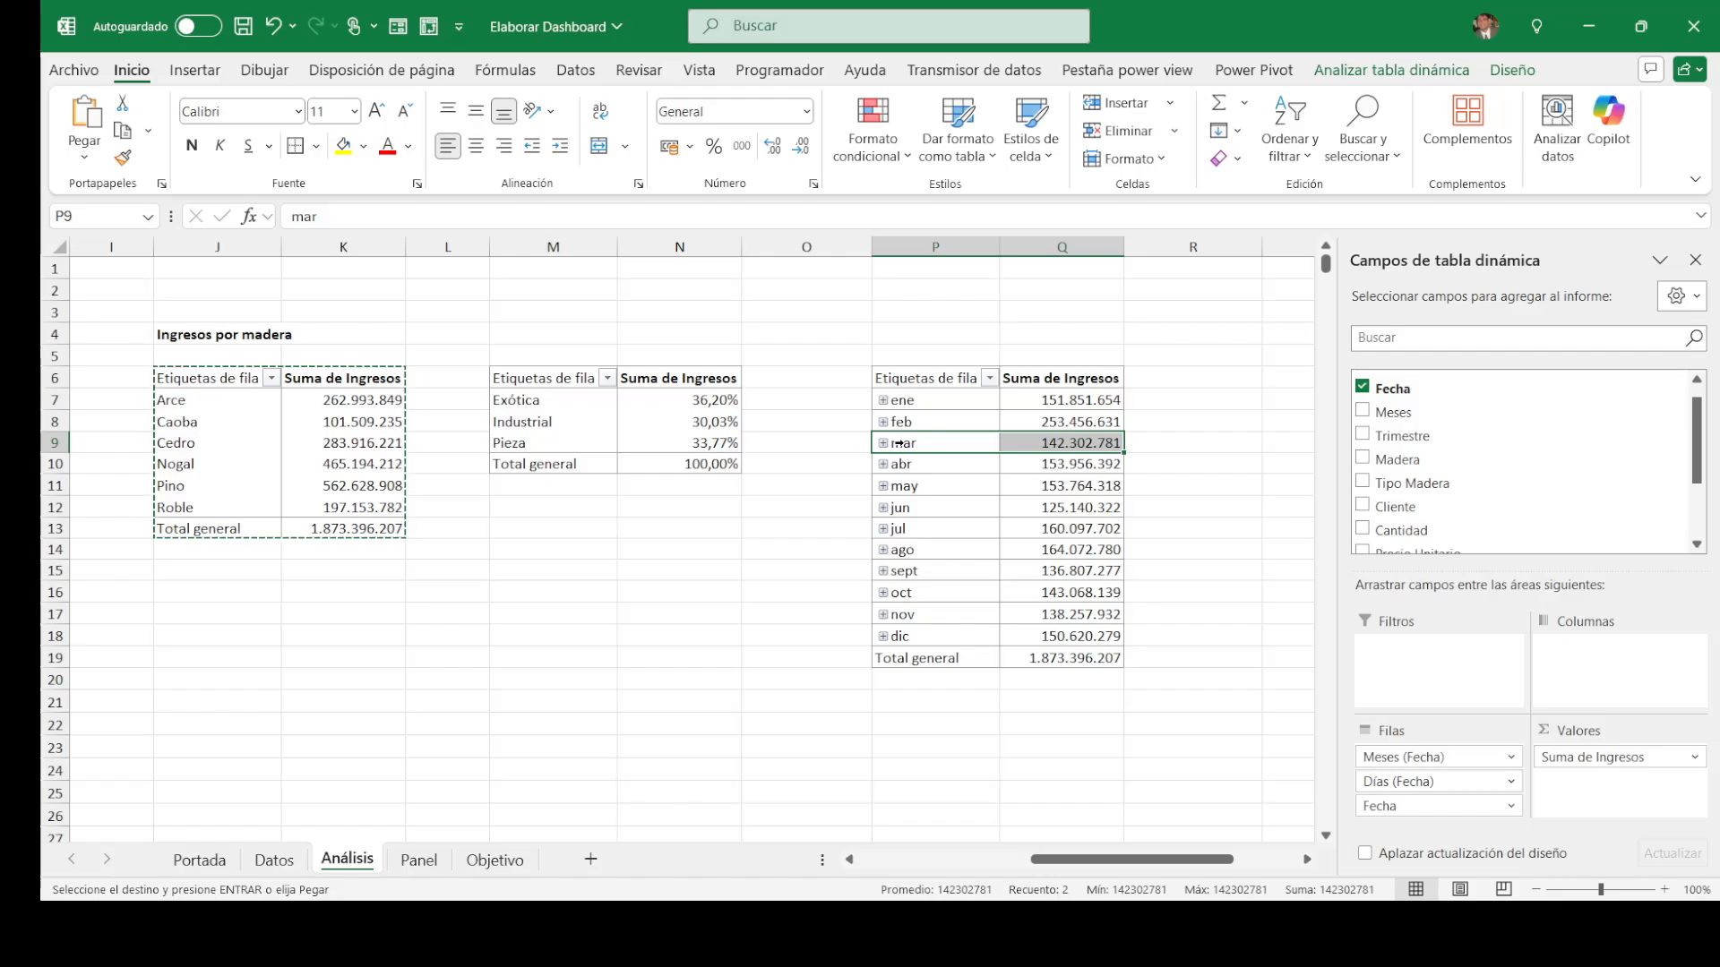
click(903, 379)
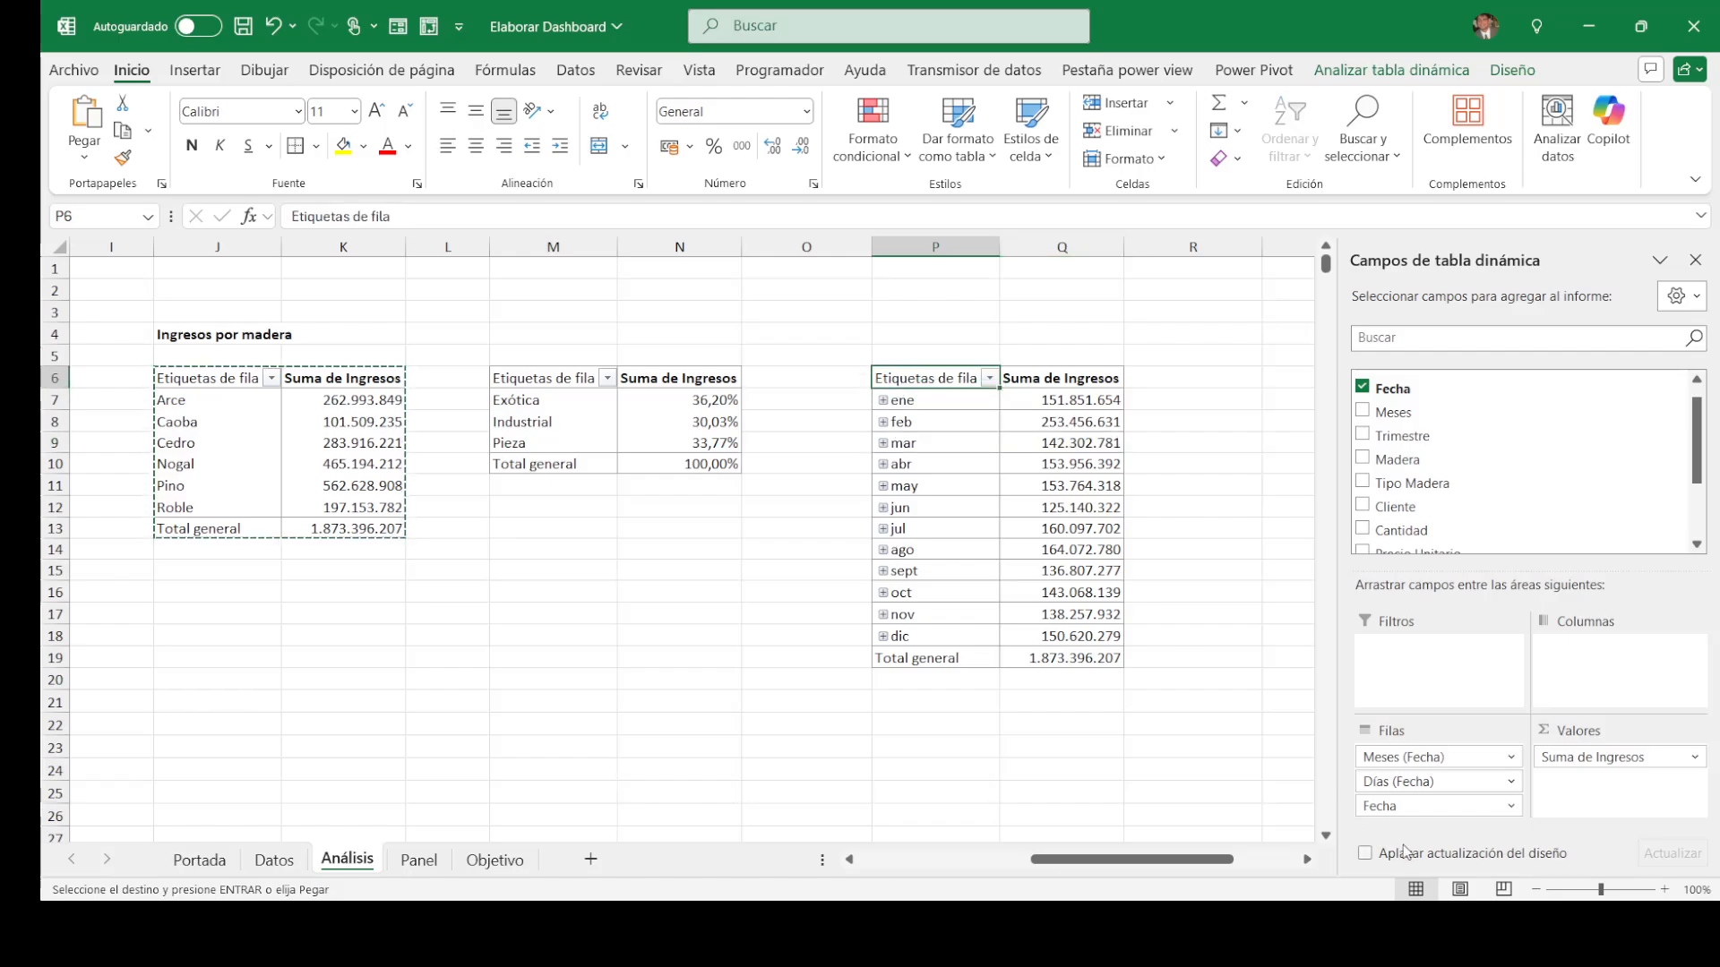
Step: Remove Suma de Ingresos from the date pivot table's values and group its dates by quarters only
drag(1557, 759, 1514, 502)
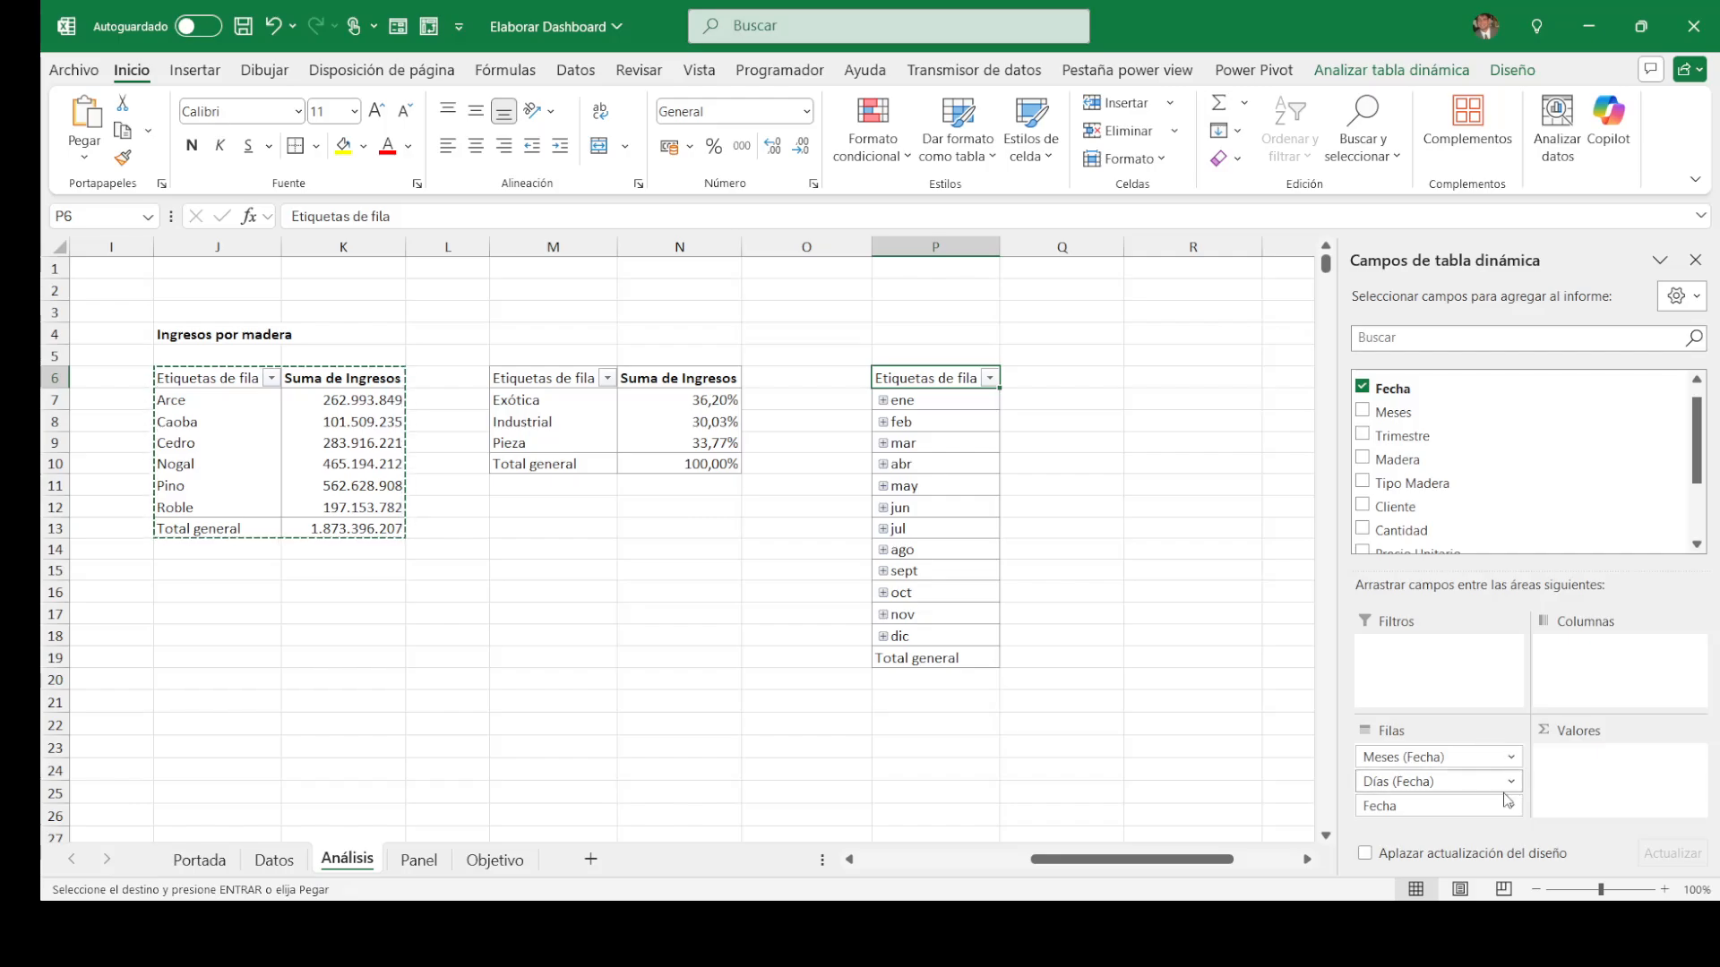
click(885, 556)
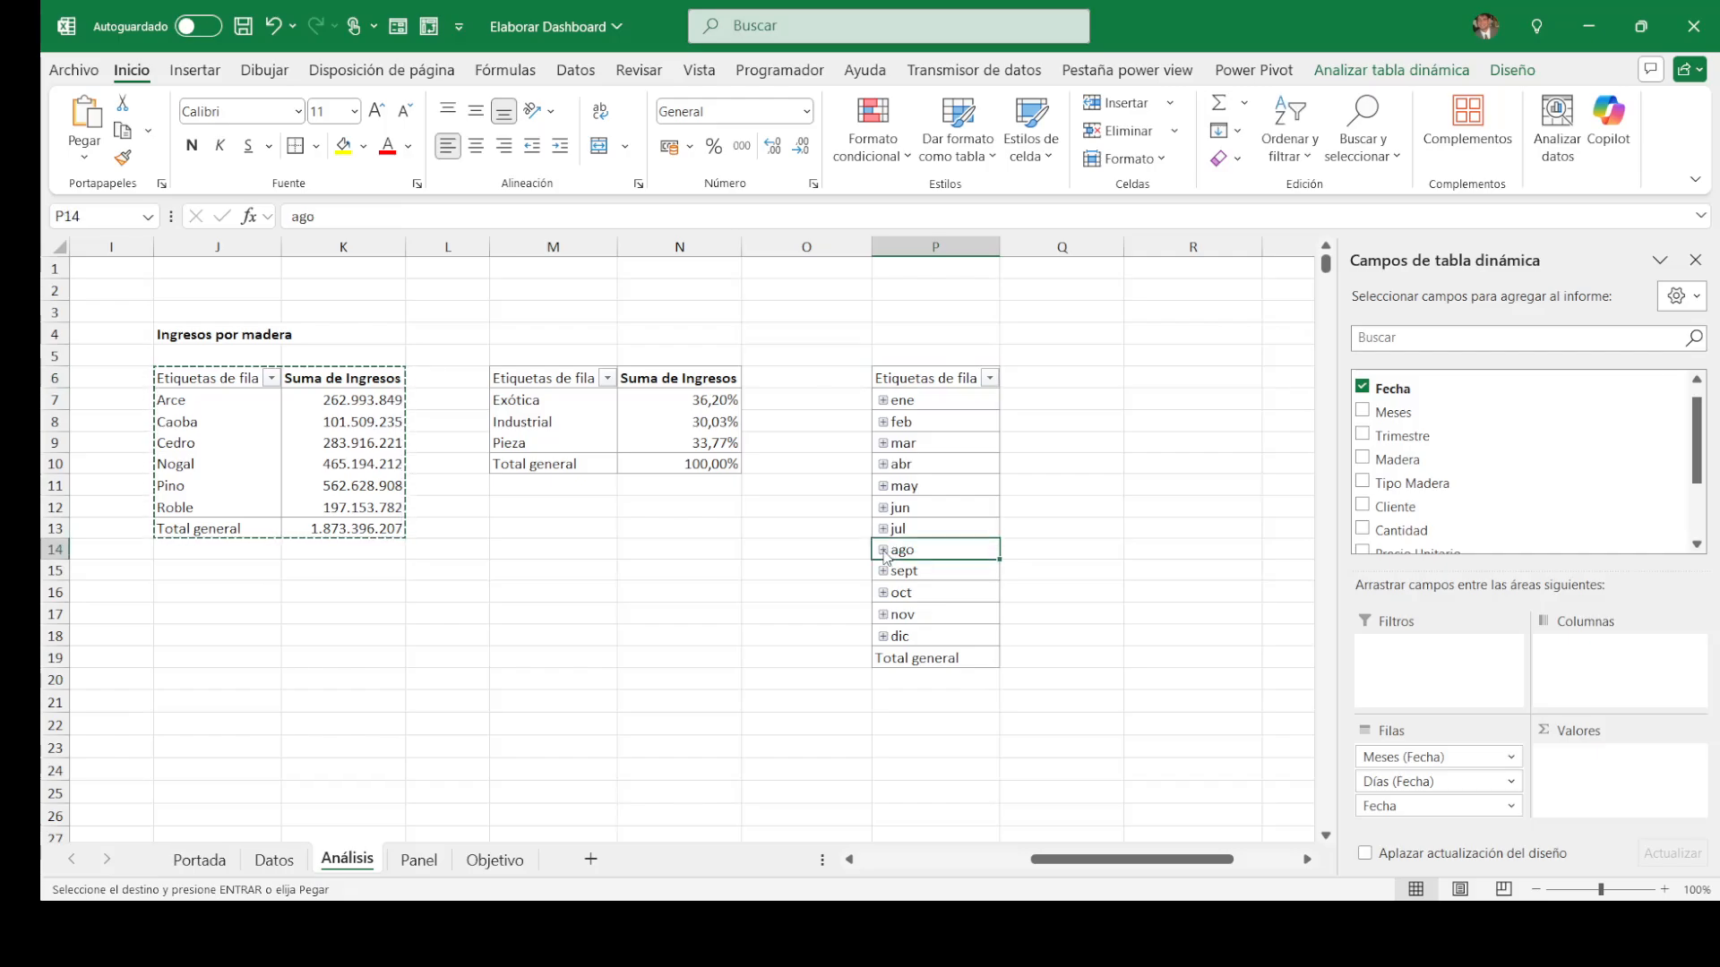
click(972, 338)
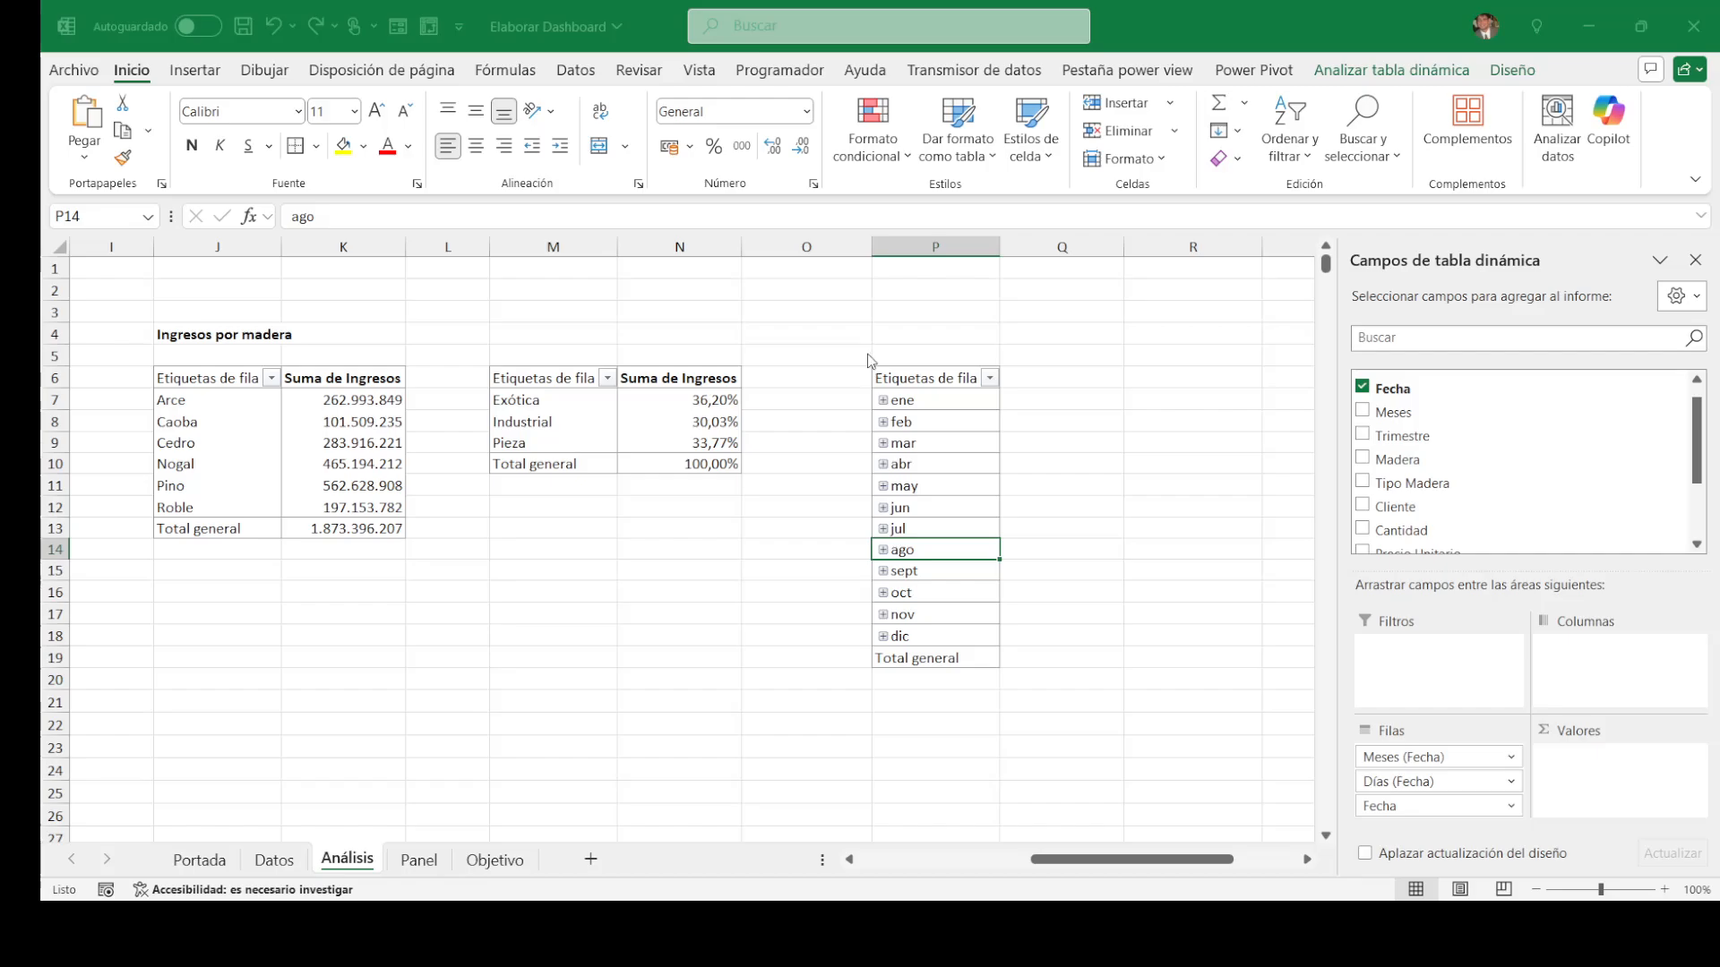
click(954, 446)
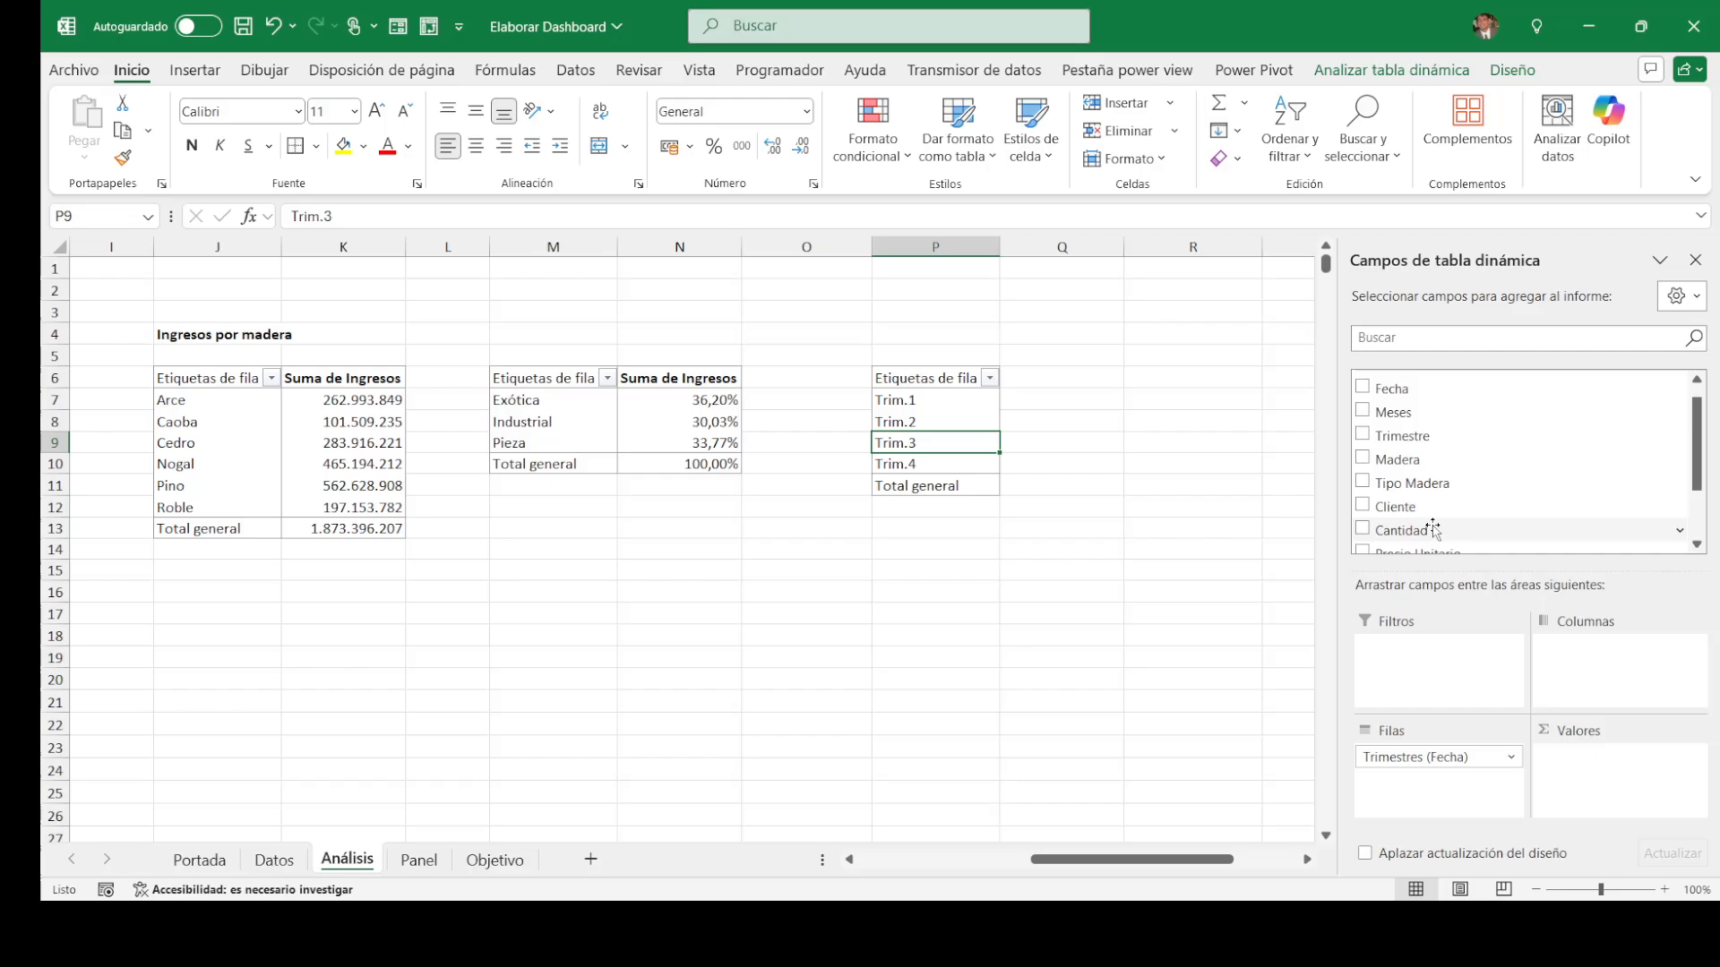
Step: Add the Ingresos field twice to the values of the quarterly pivot table
scroll(1595, 456, down, 3)
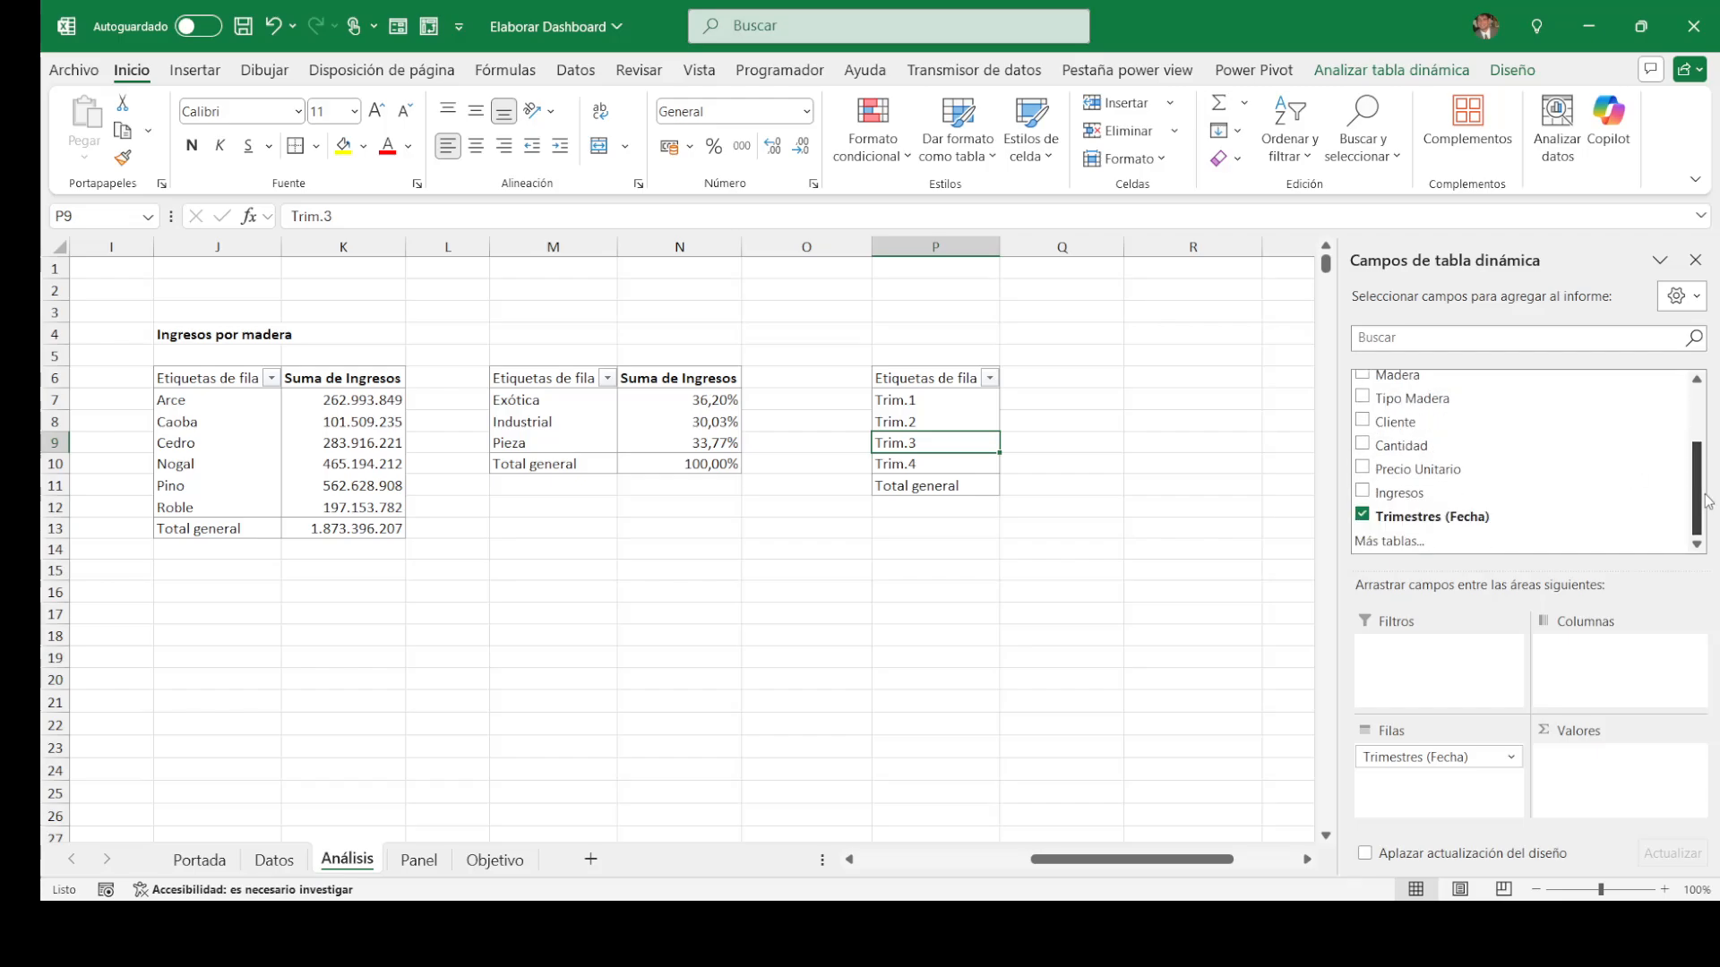
drag(1443, 492, 1599, 788)
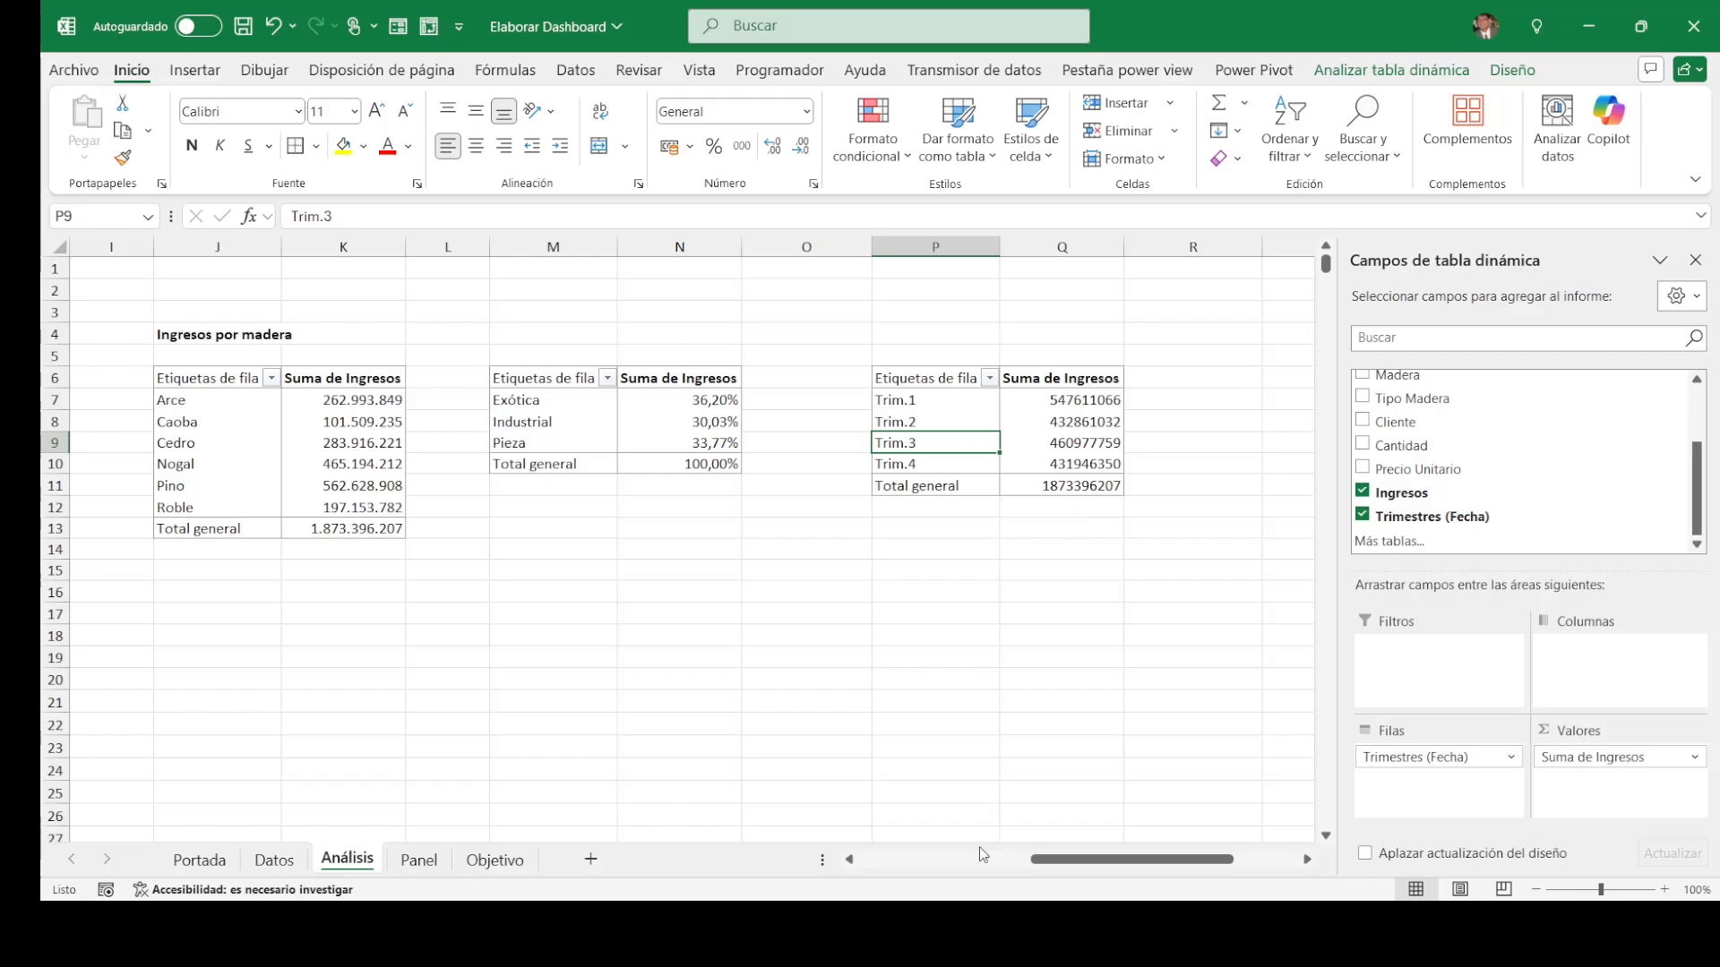
click(963, 935)
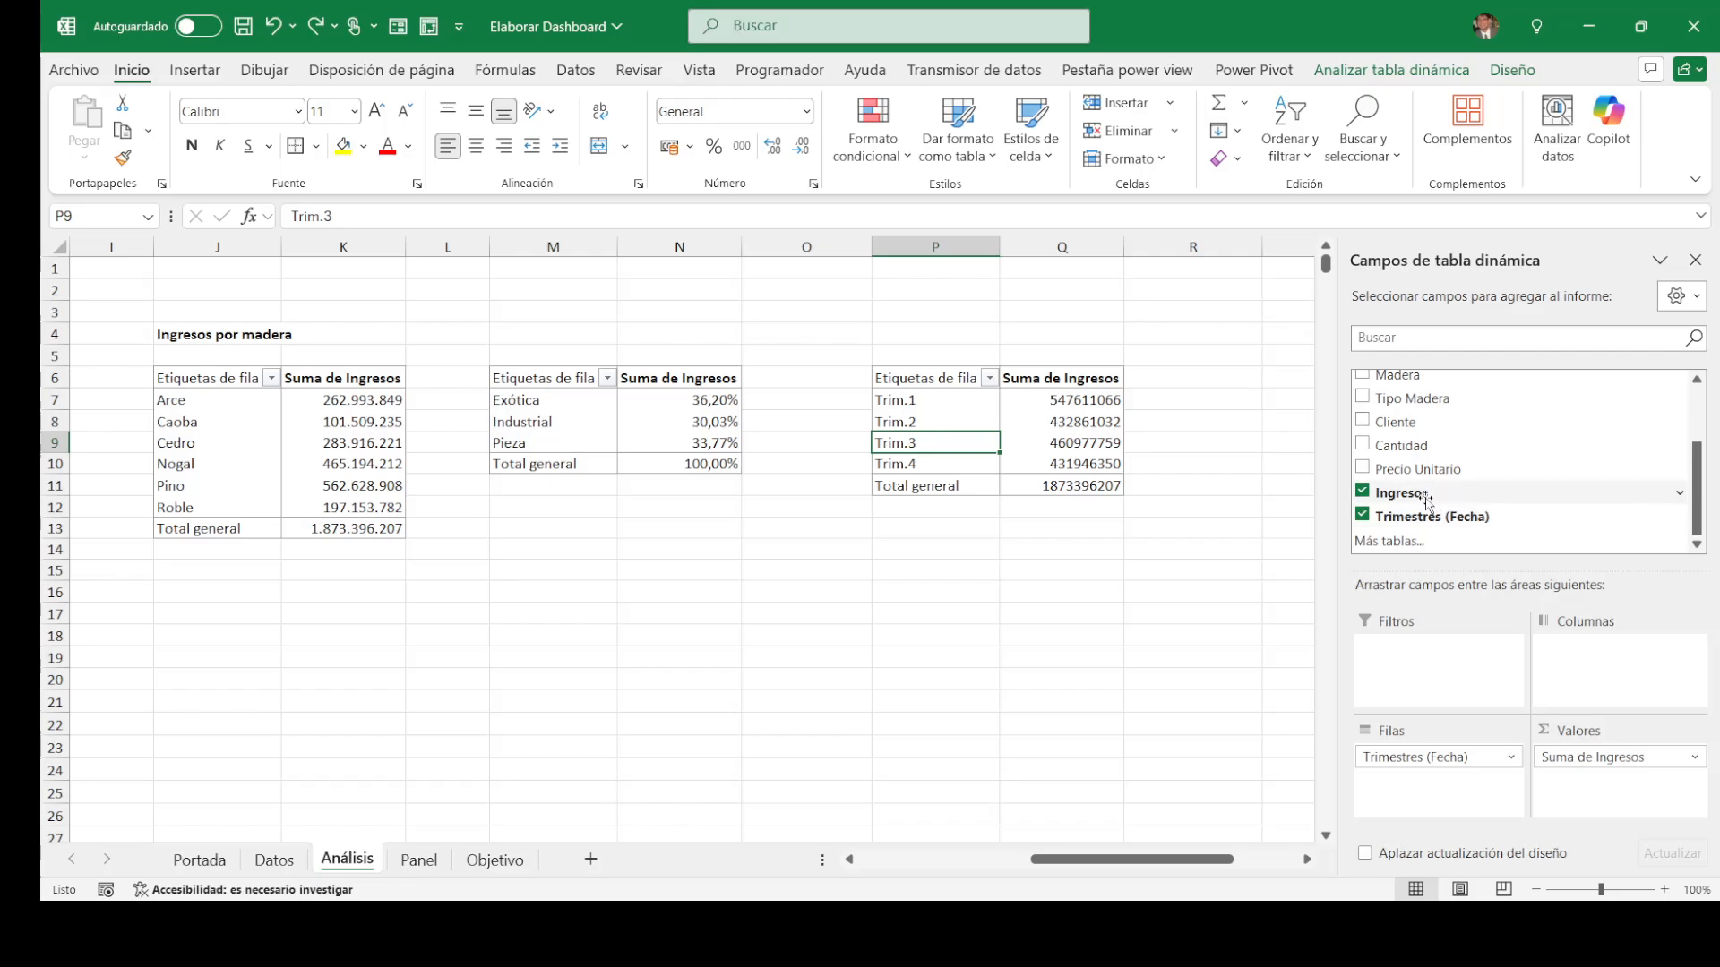
drag(1421, 495, 1617, 795)
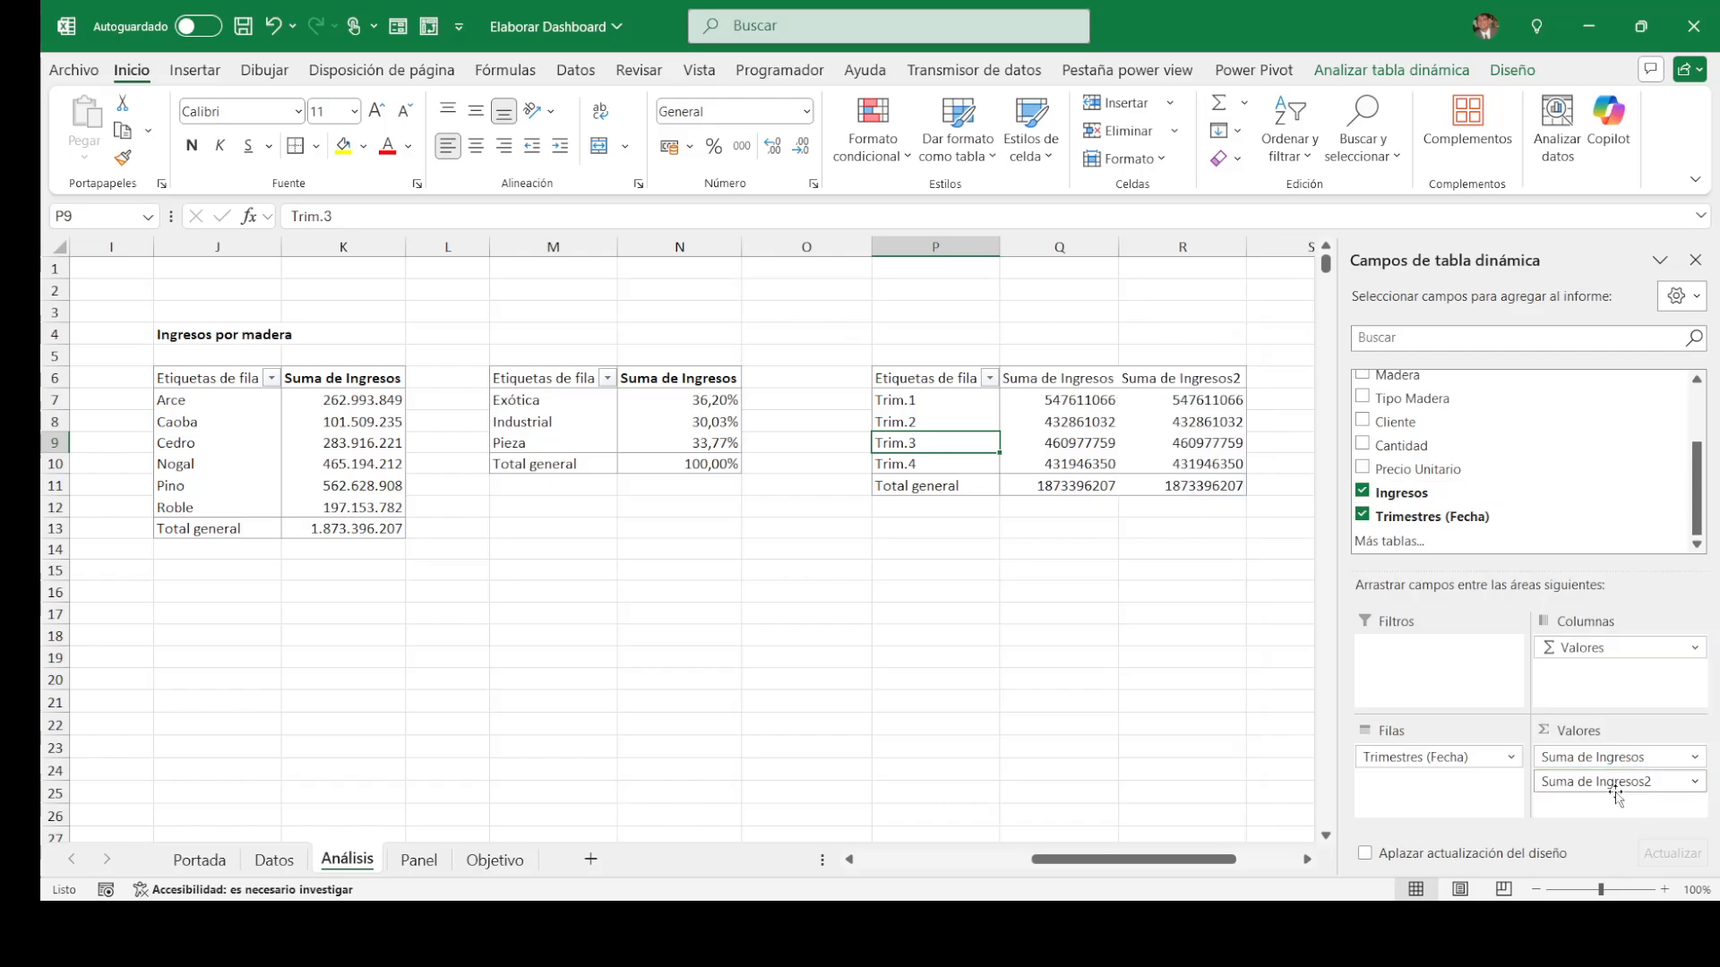
Step: Show Suma de Ingresos2 as the percentage difference from the previous quarter, using Trimestres (Fecha) as the base field
click(1198, 421)
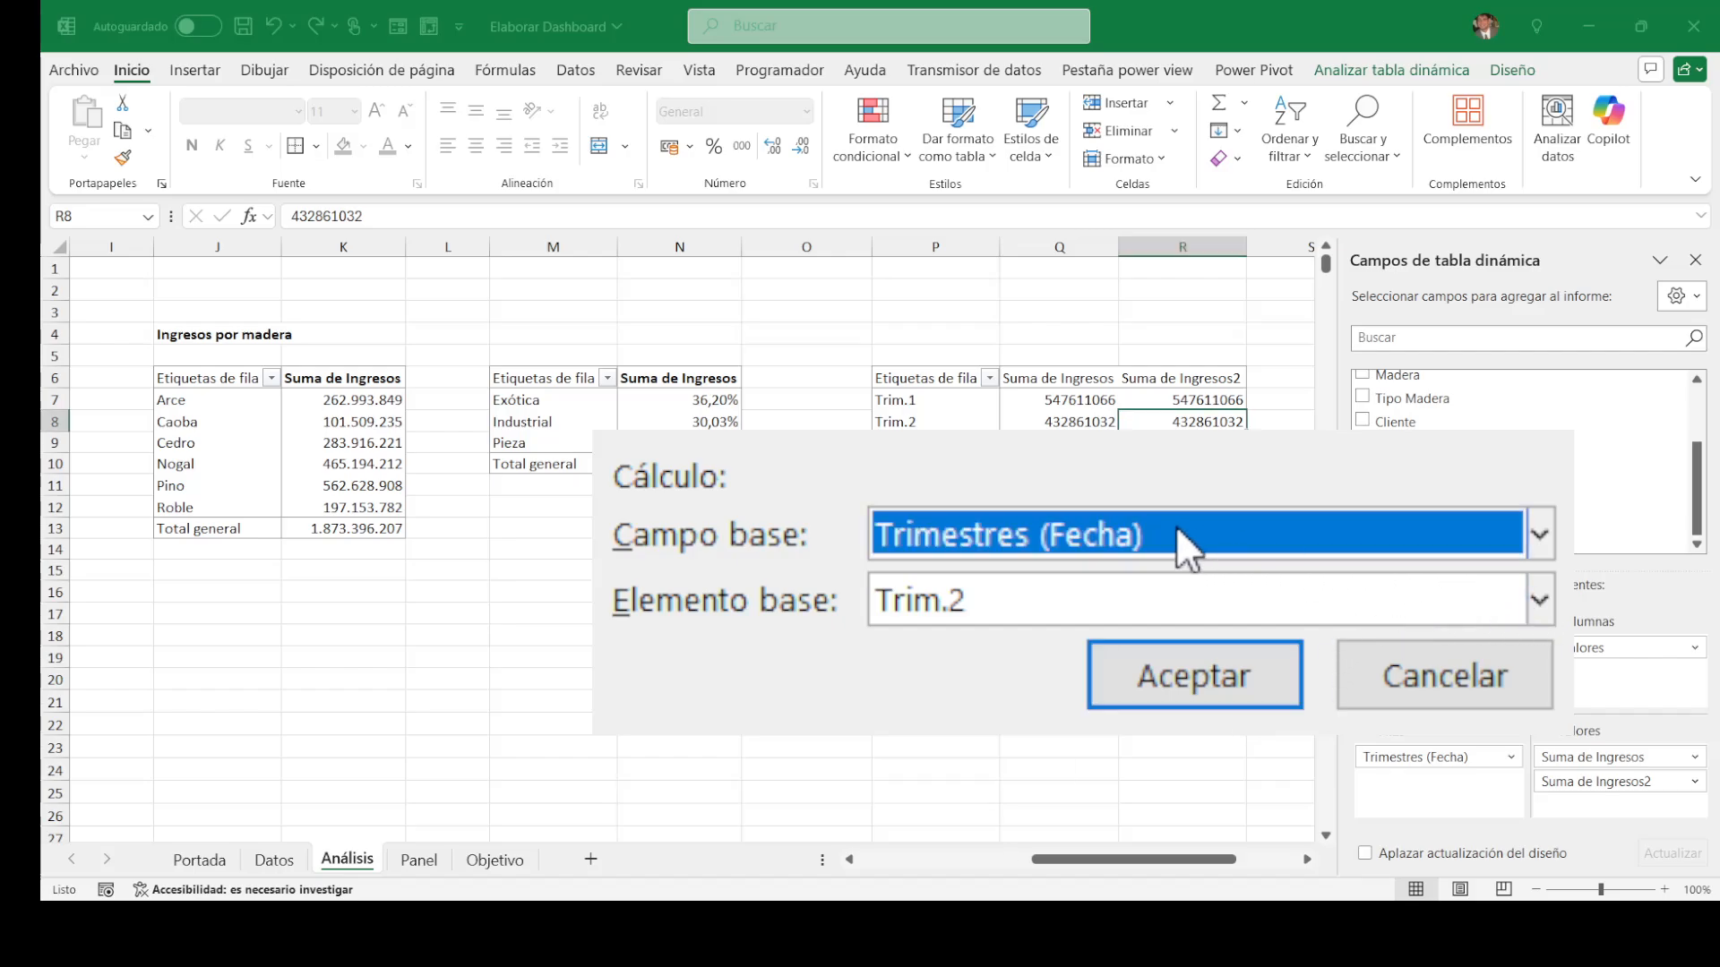
click(1546, 611)
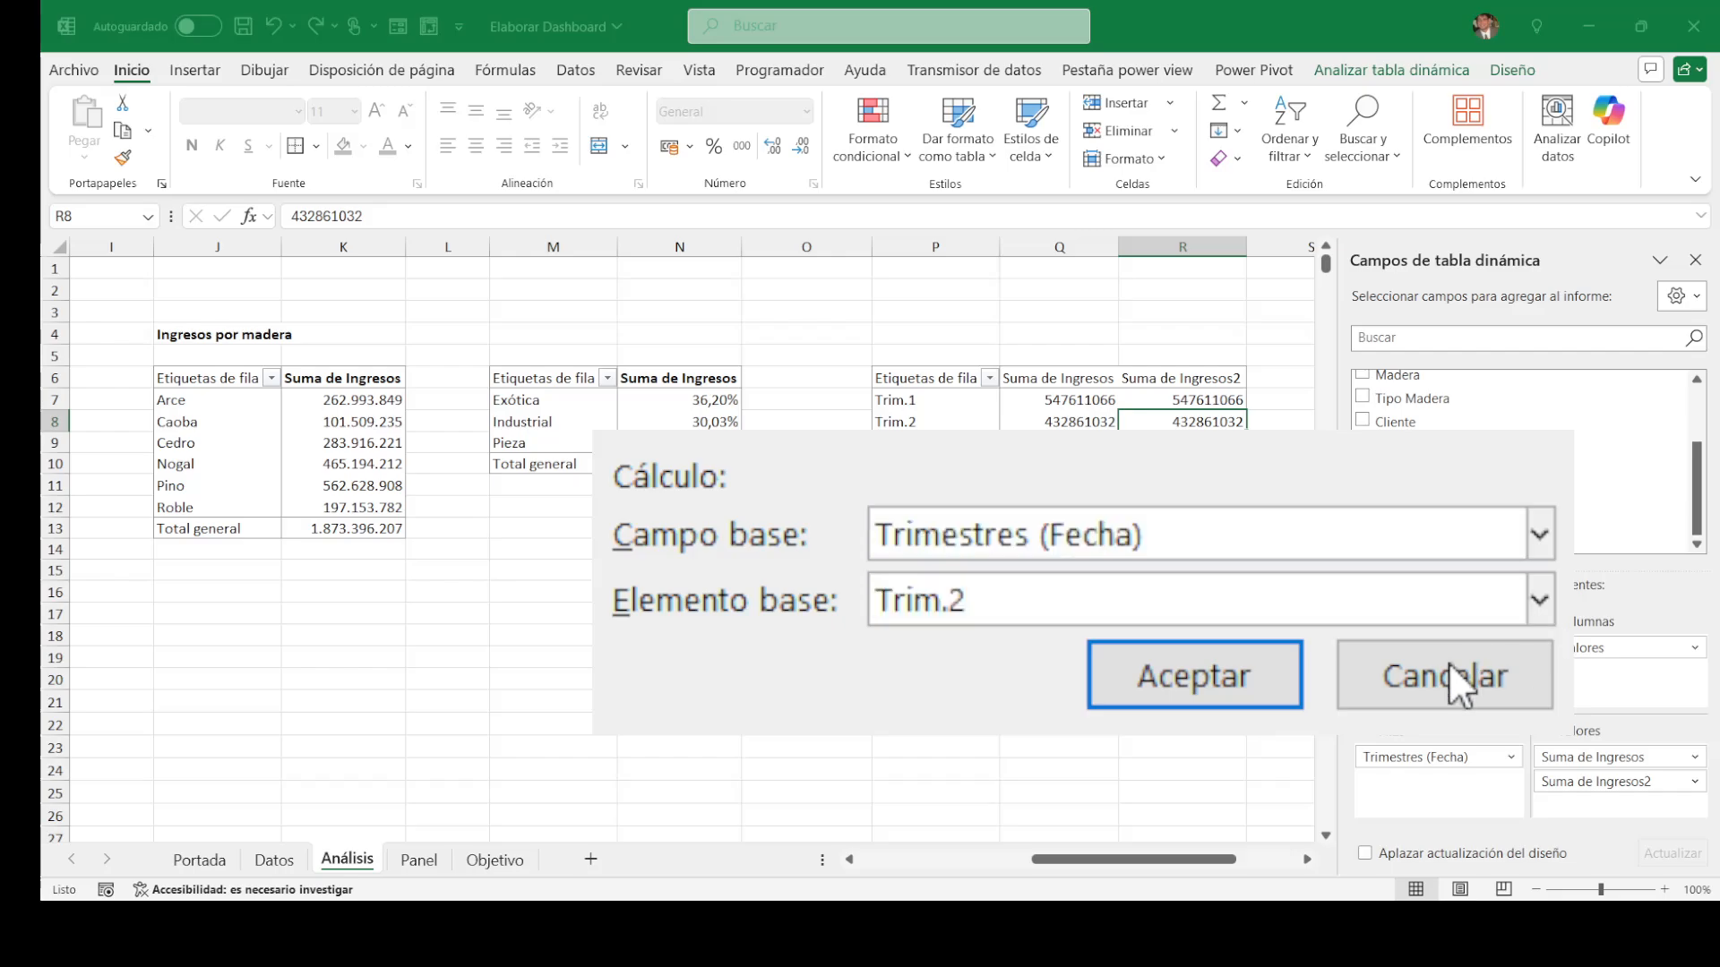
click(1248, 657)
click(1233, 675)
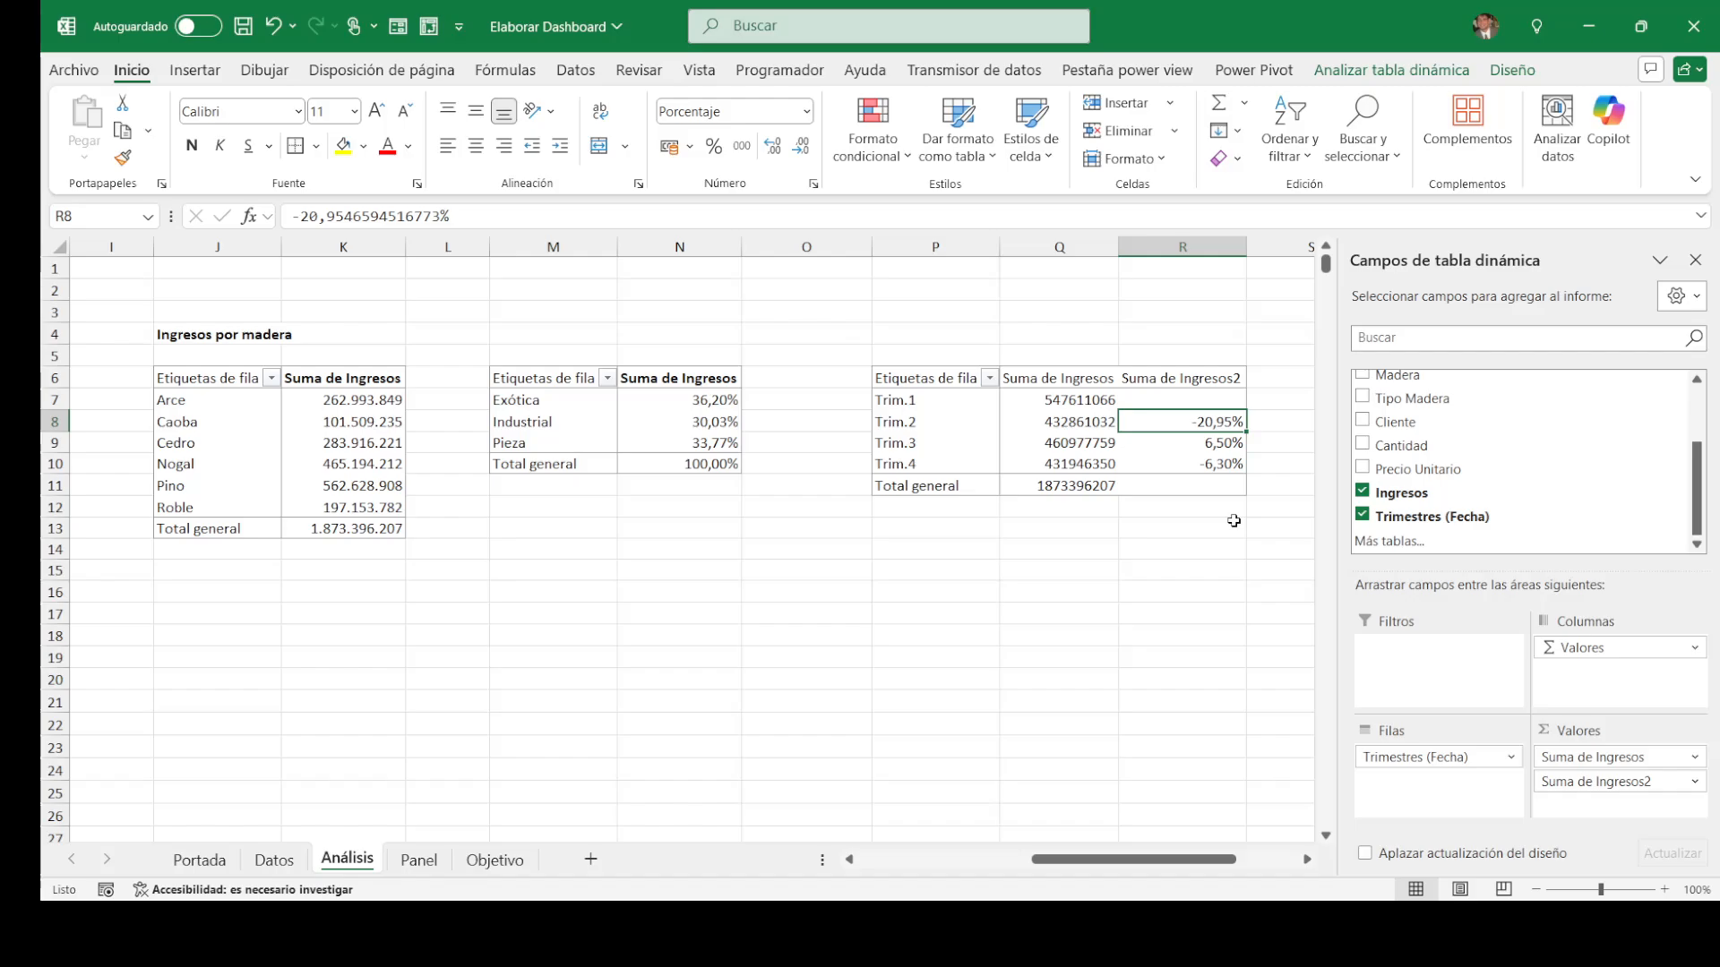
click(939, 379)
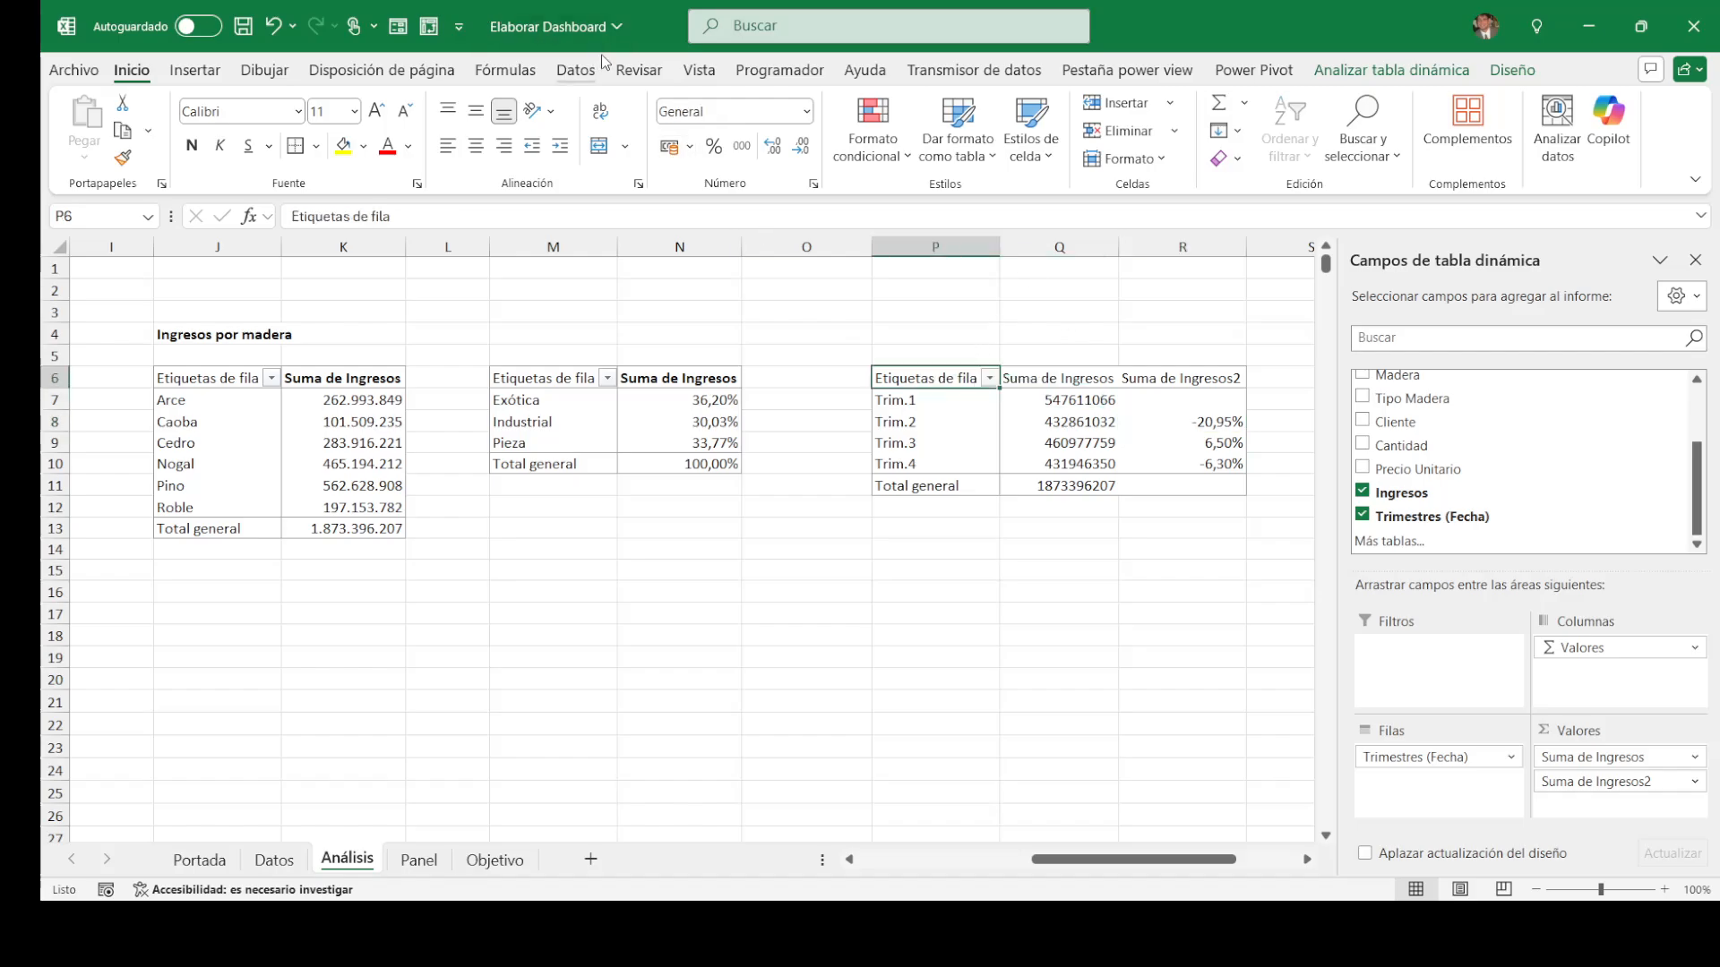
click(221, 74)
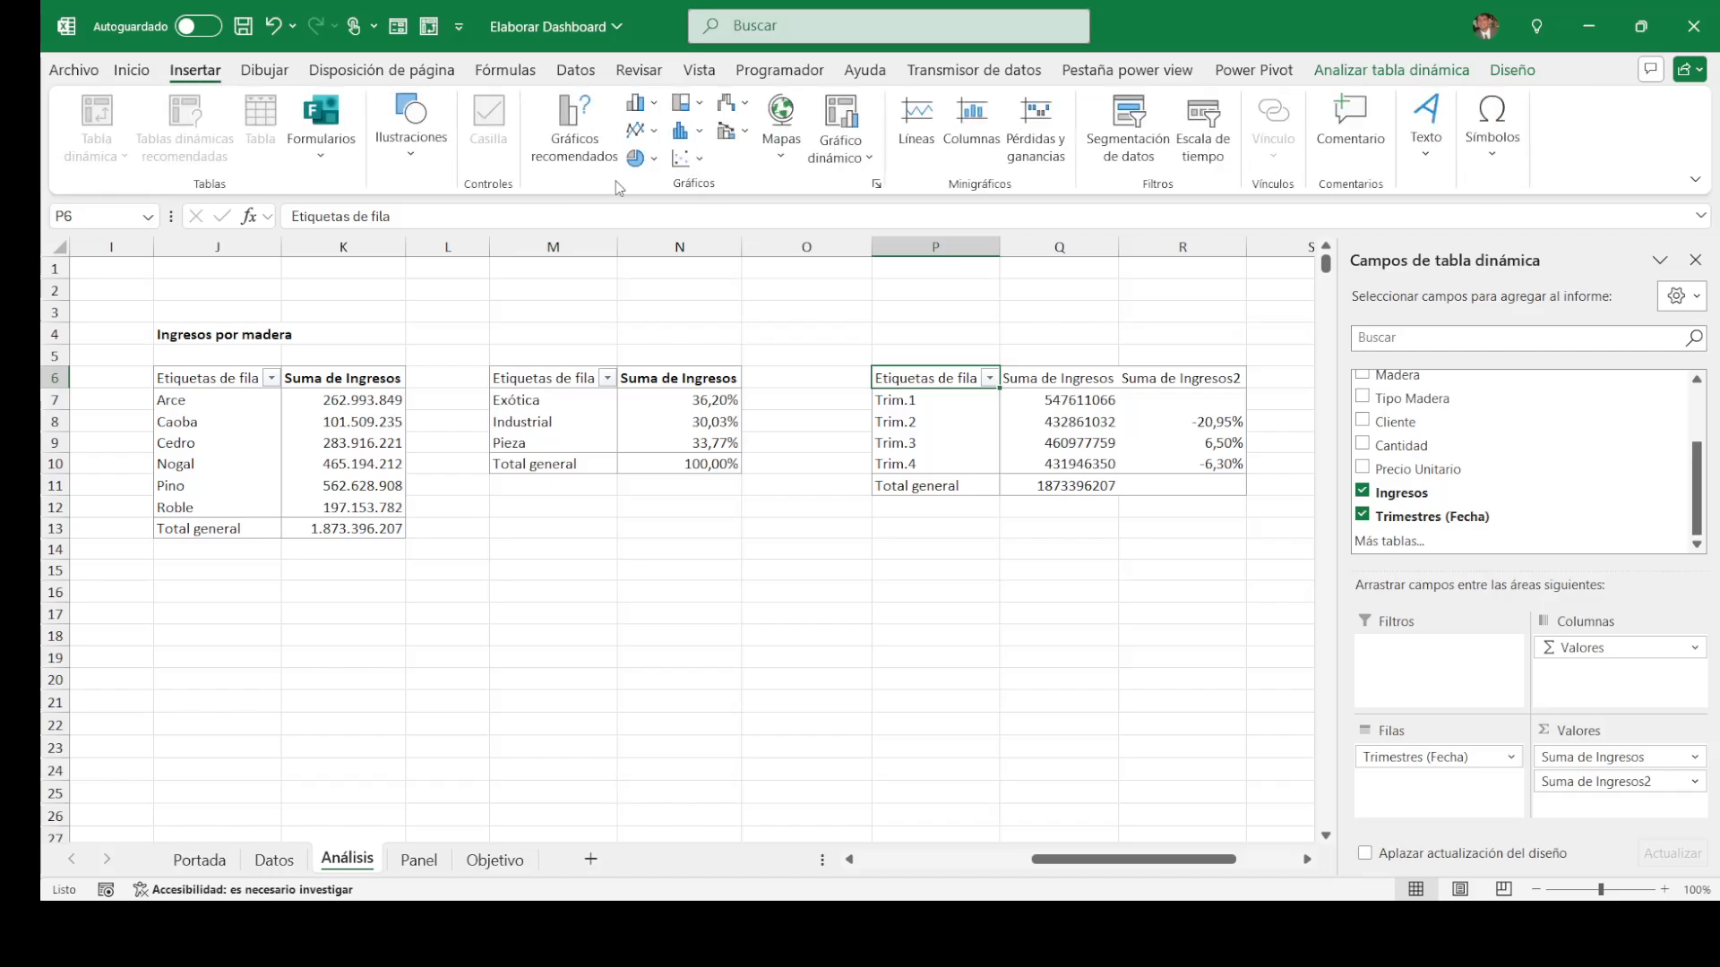
click(858, 161)
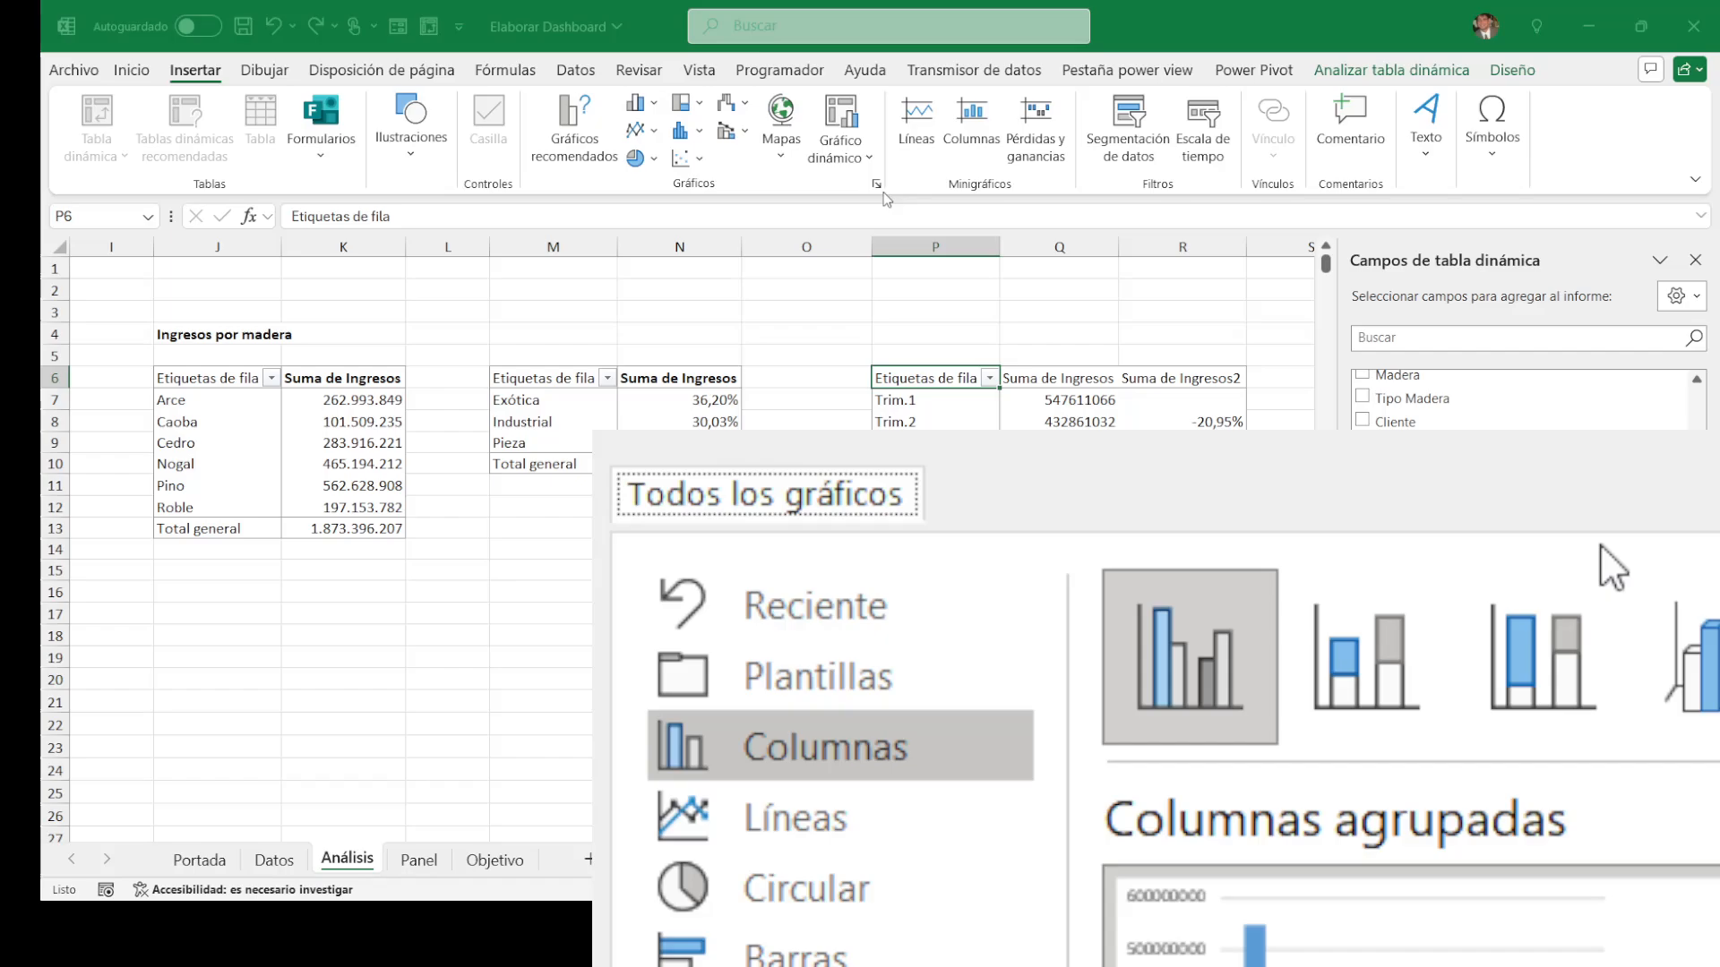
key(Return)
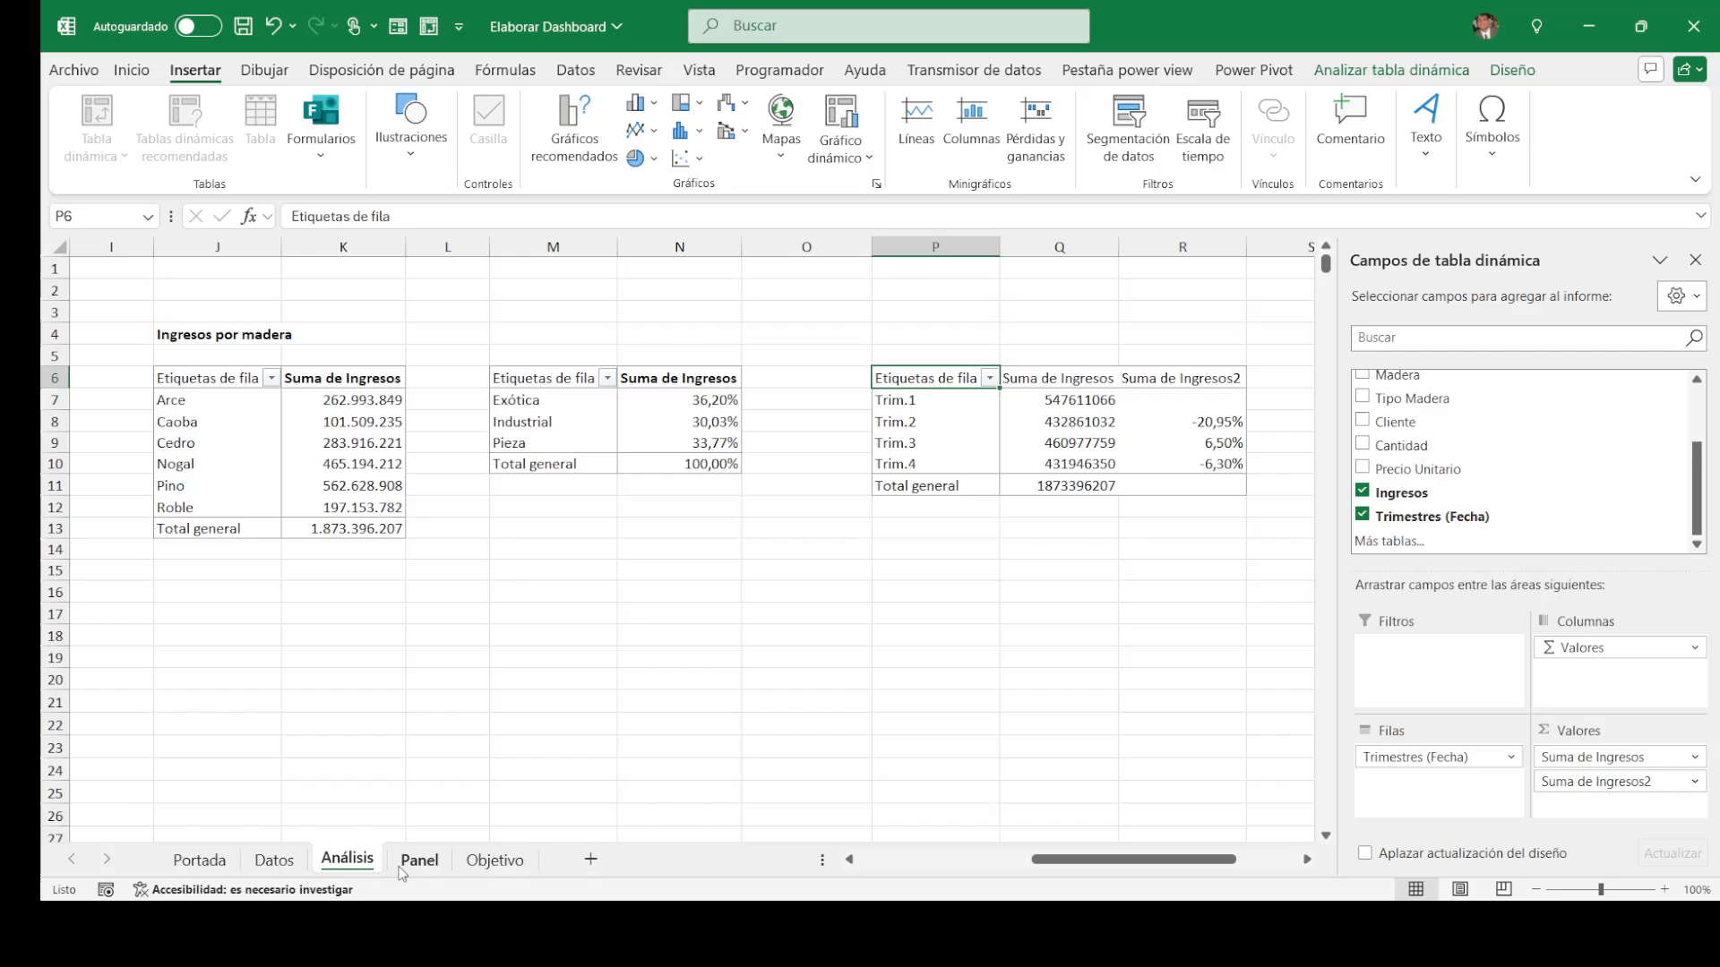
click(417, 860)
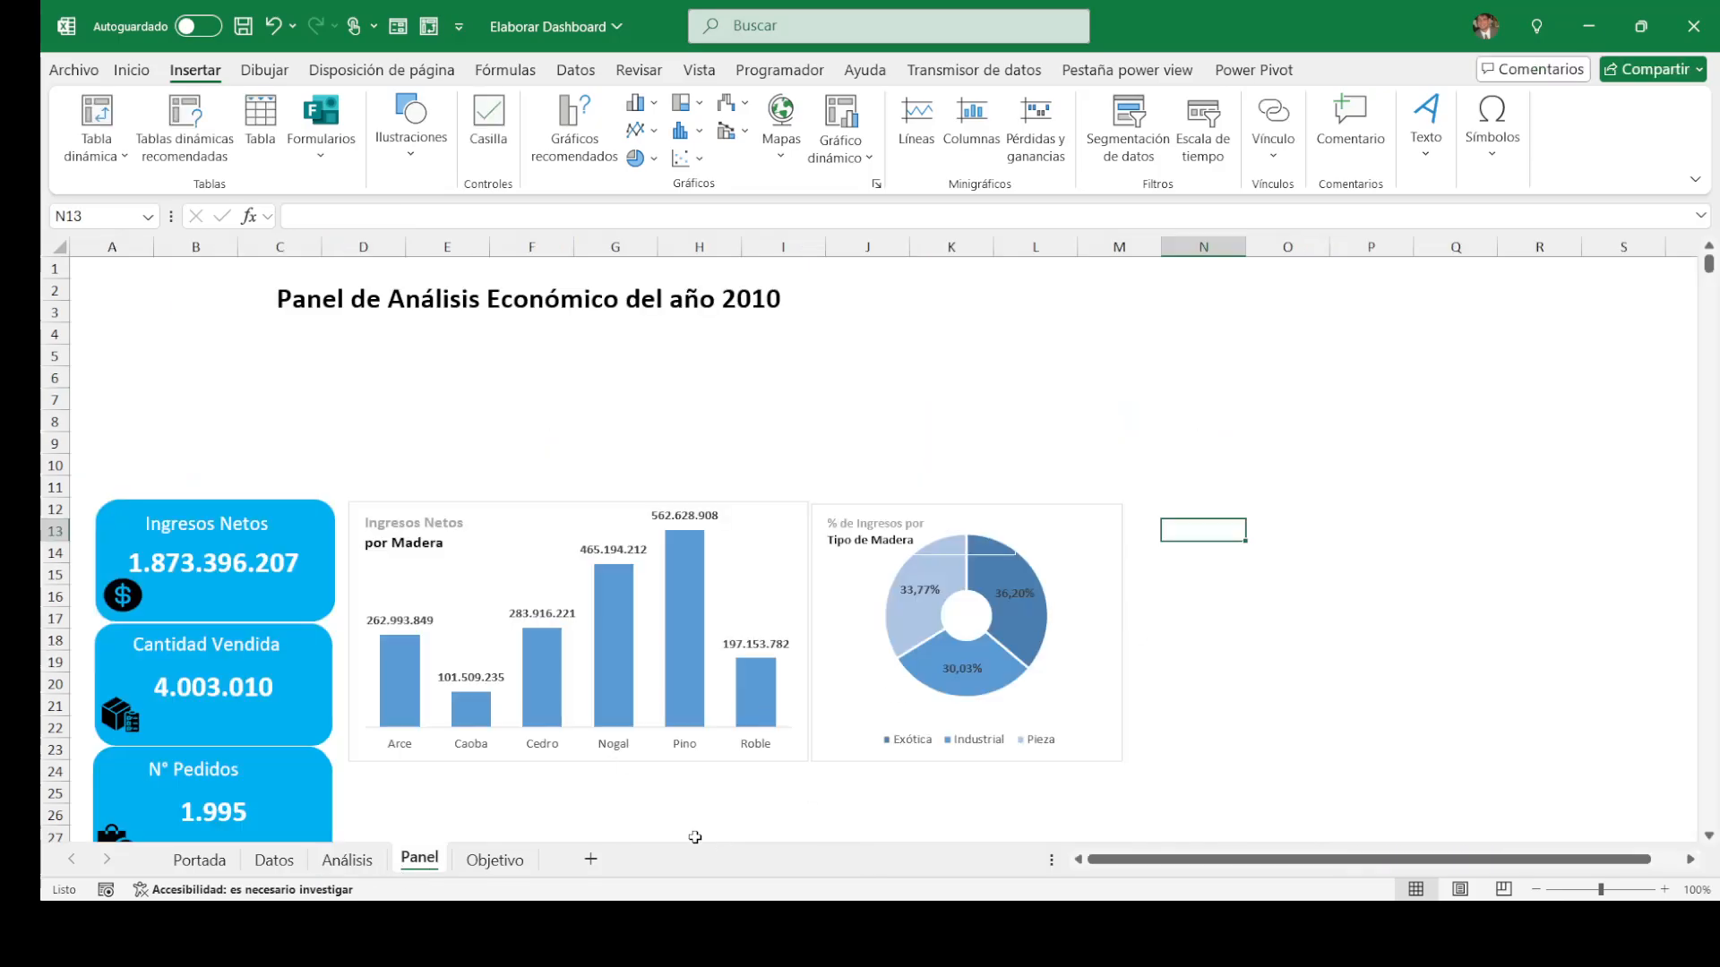
click(983, 928)
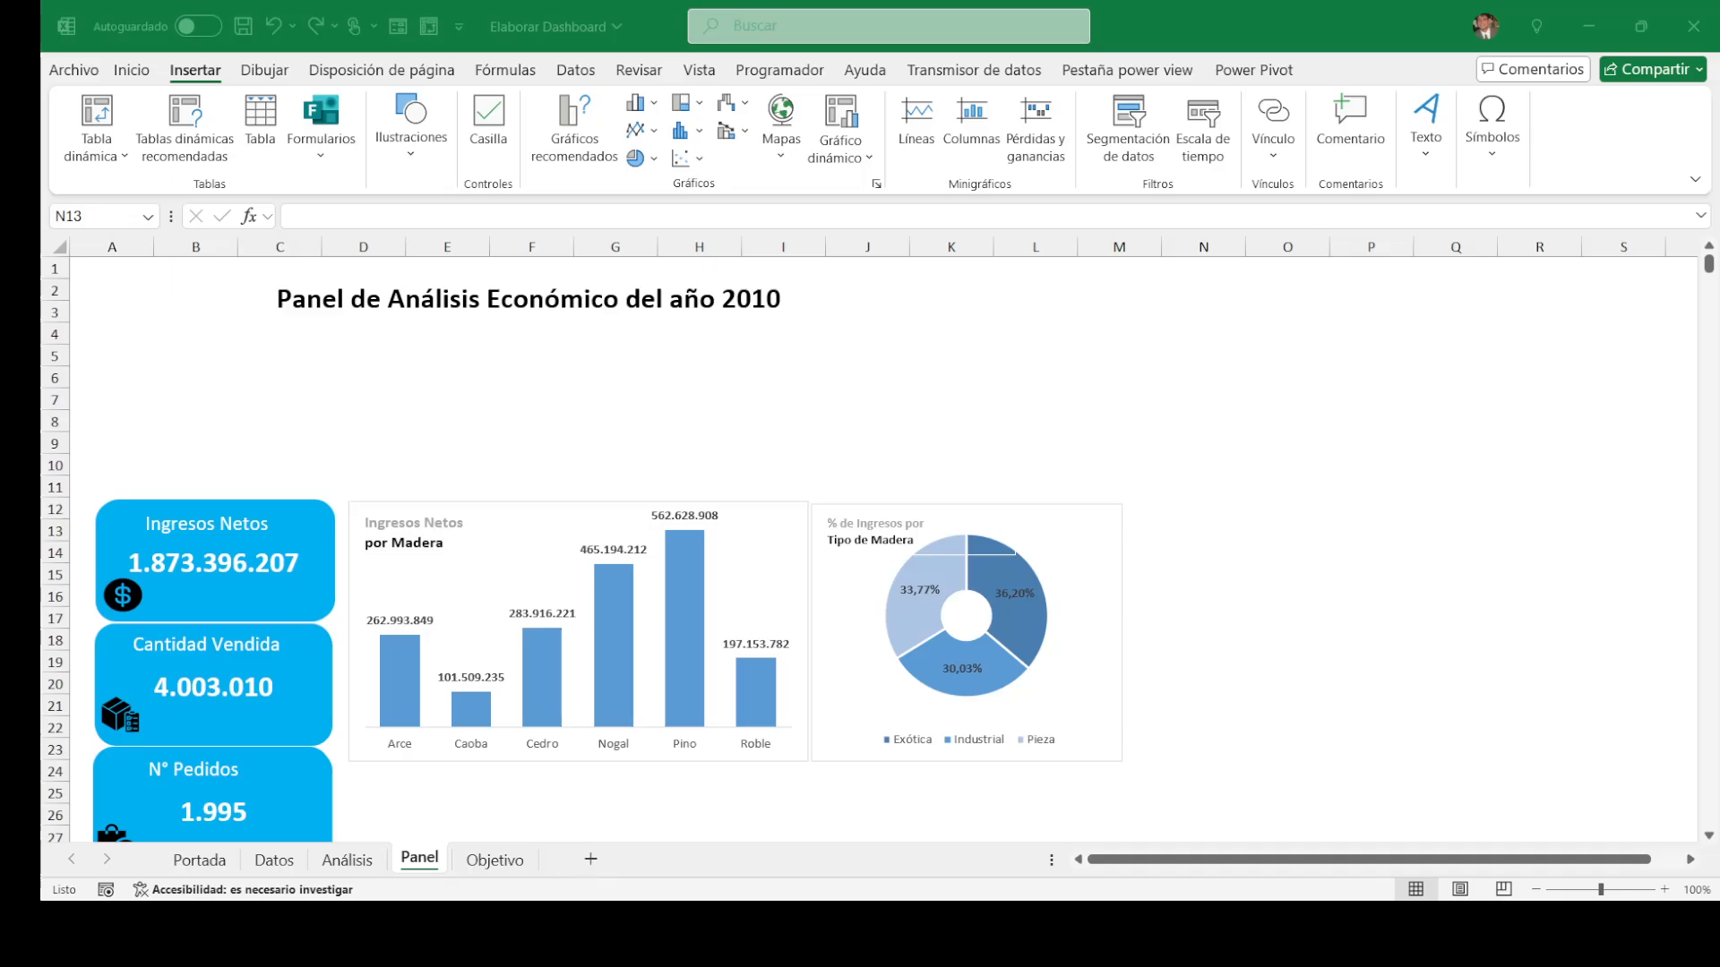
click(562, 864)
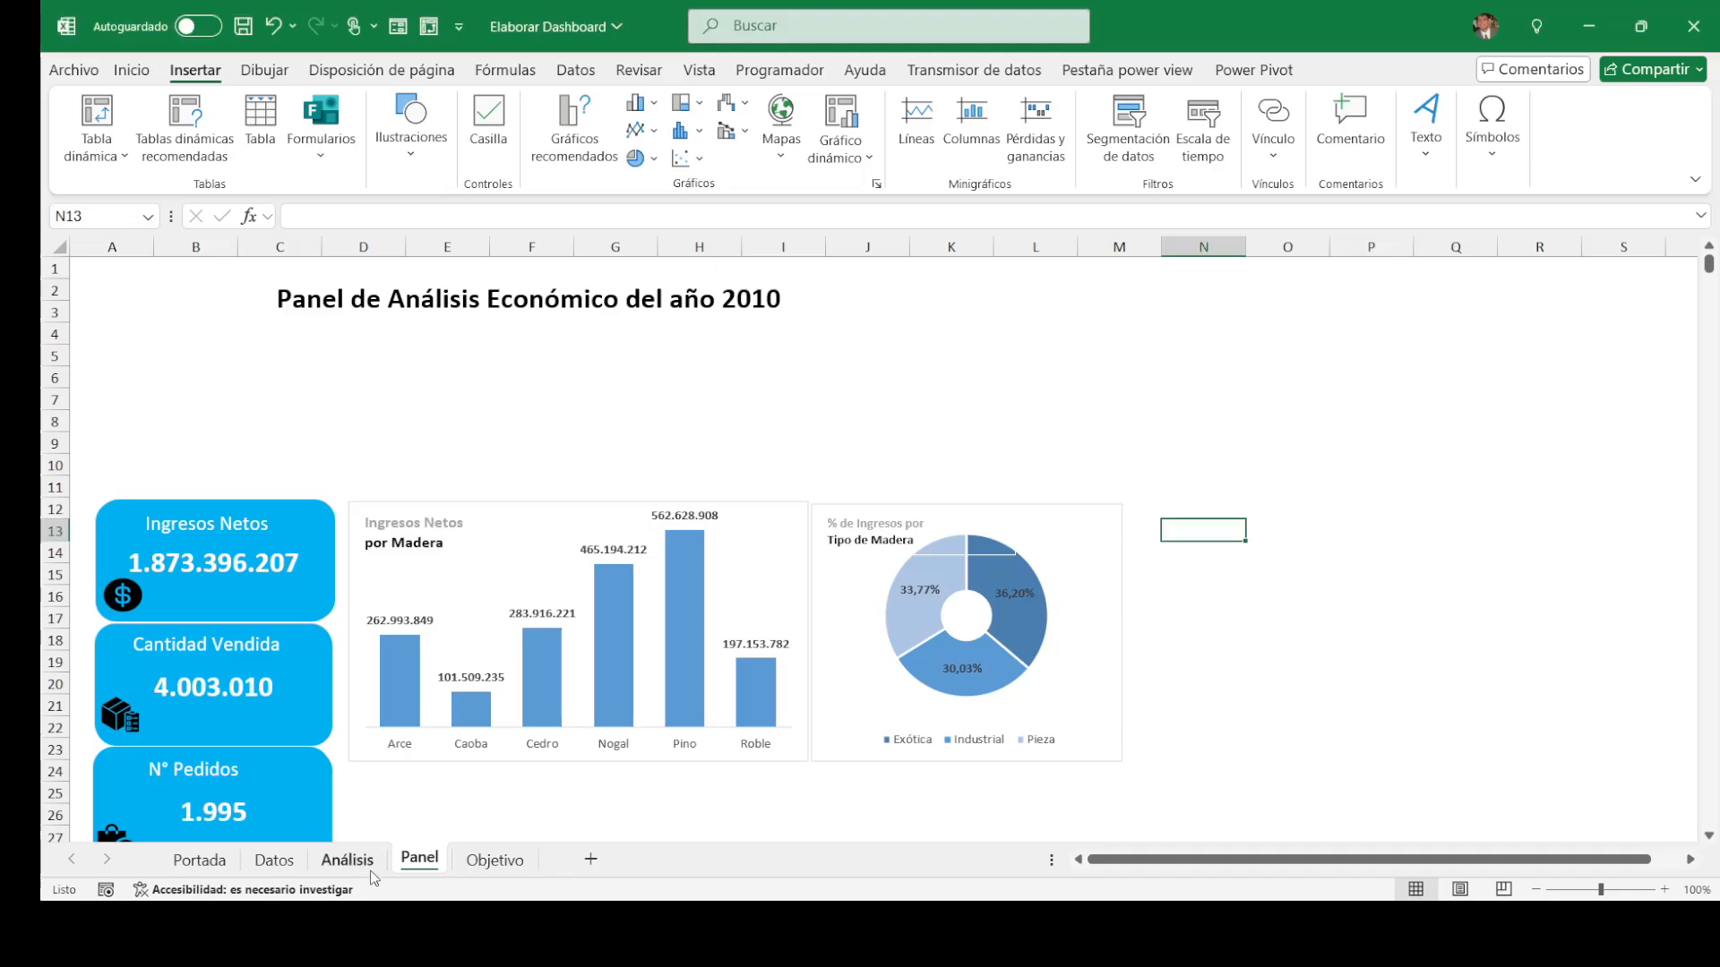
Step: Insert a clustered bar chart (Barras agrupadas) based on the quarterly pivot table on the Análisis sheet
click(347, 860)
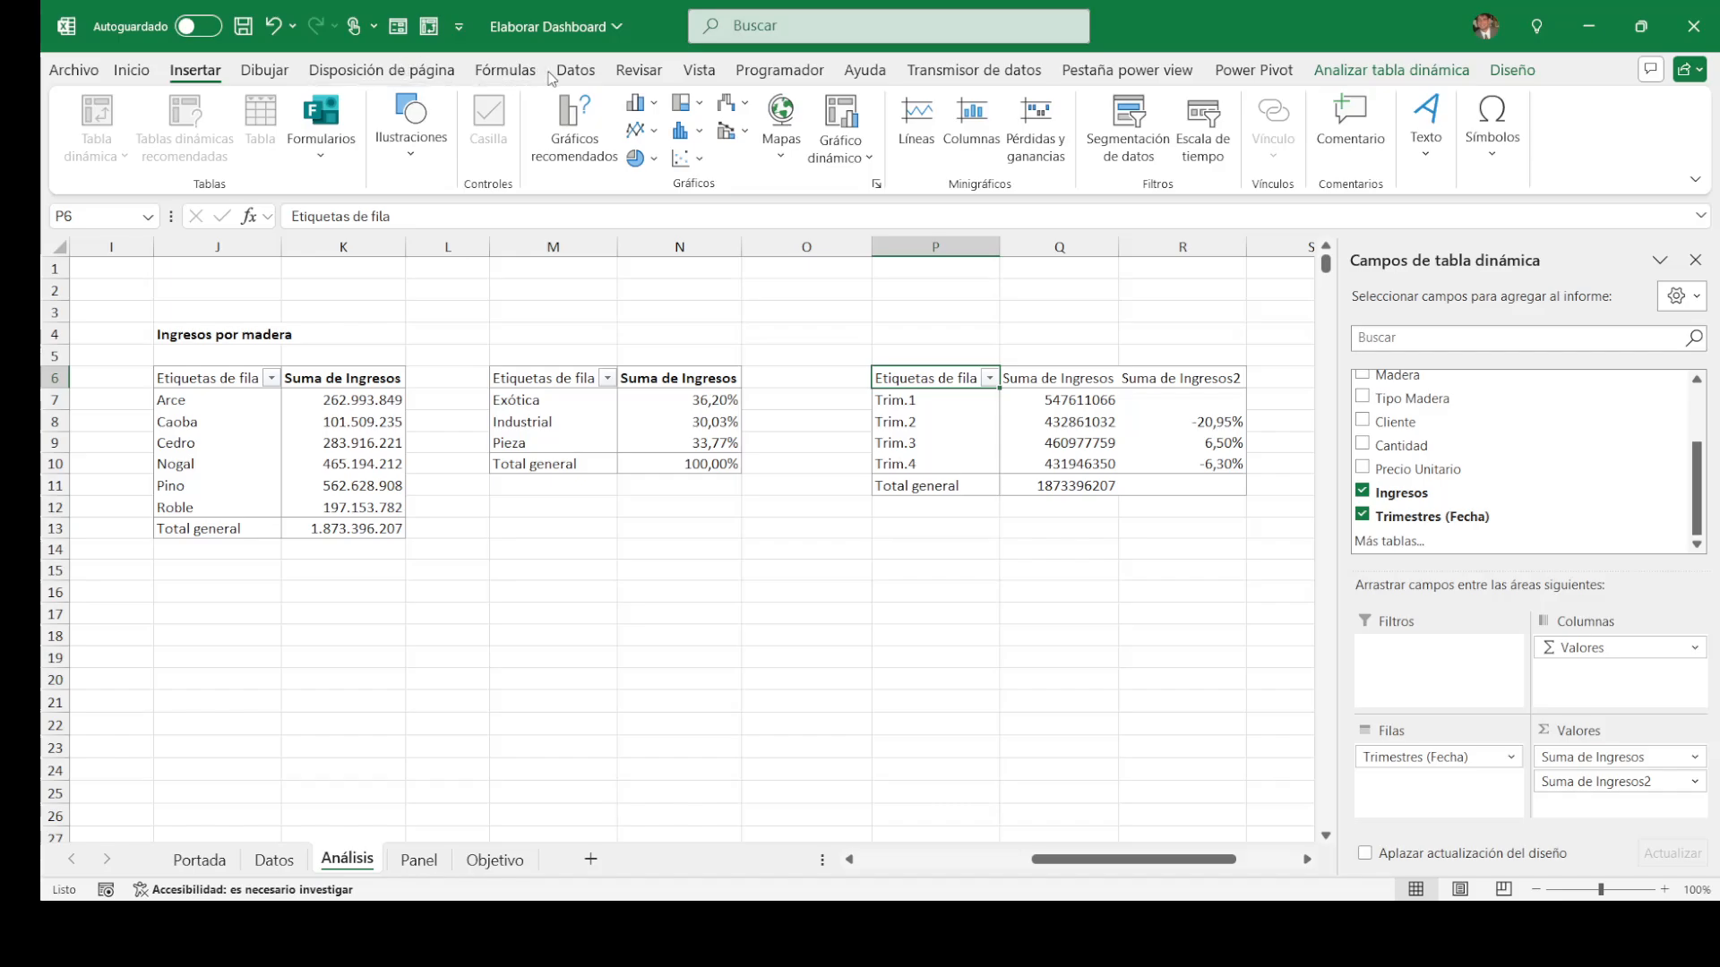
click(834, 168)
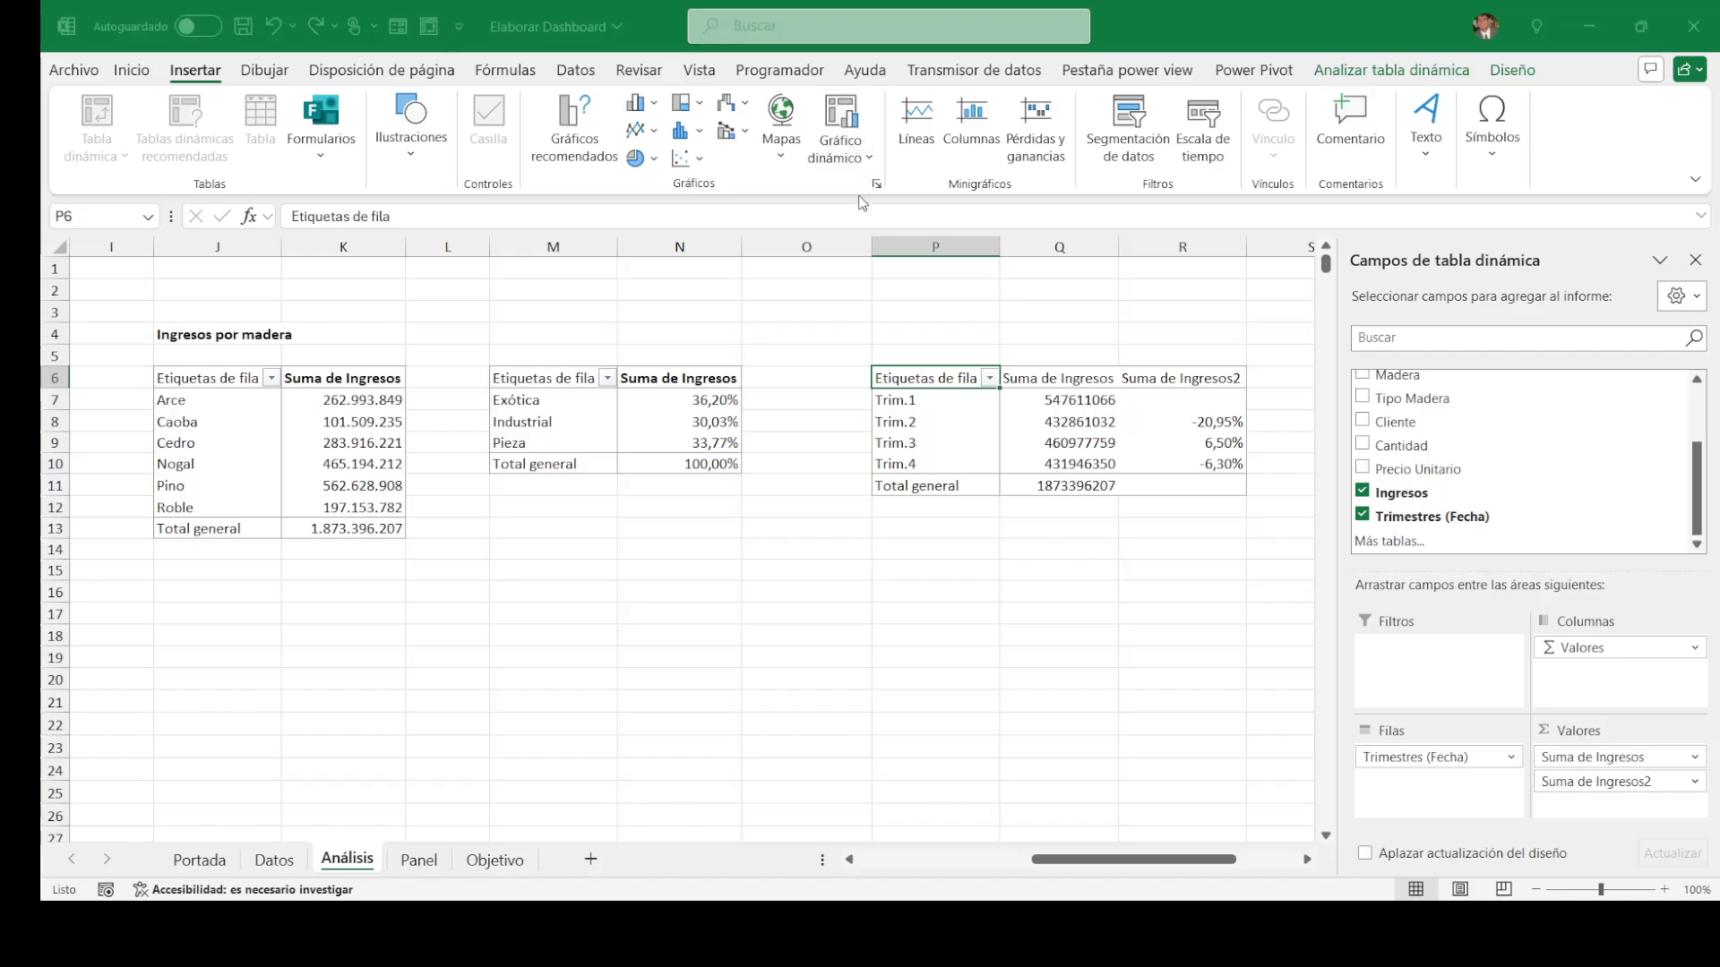
click(618, 340)
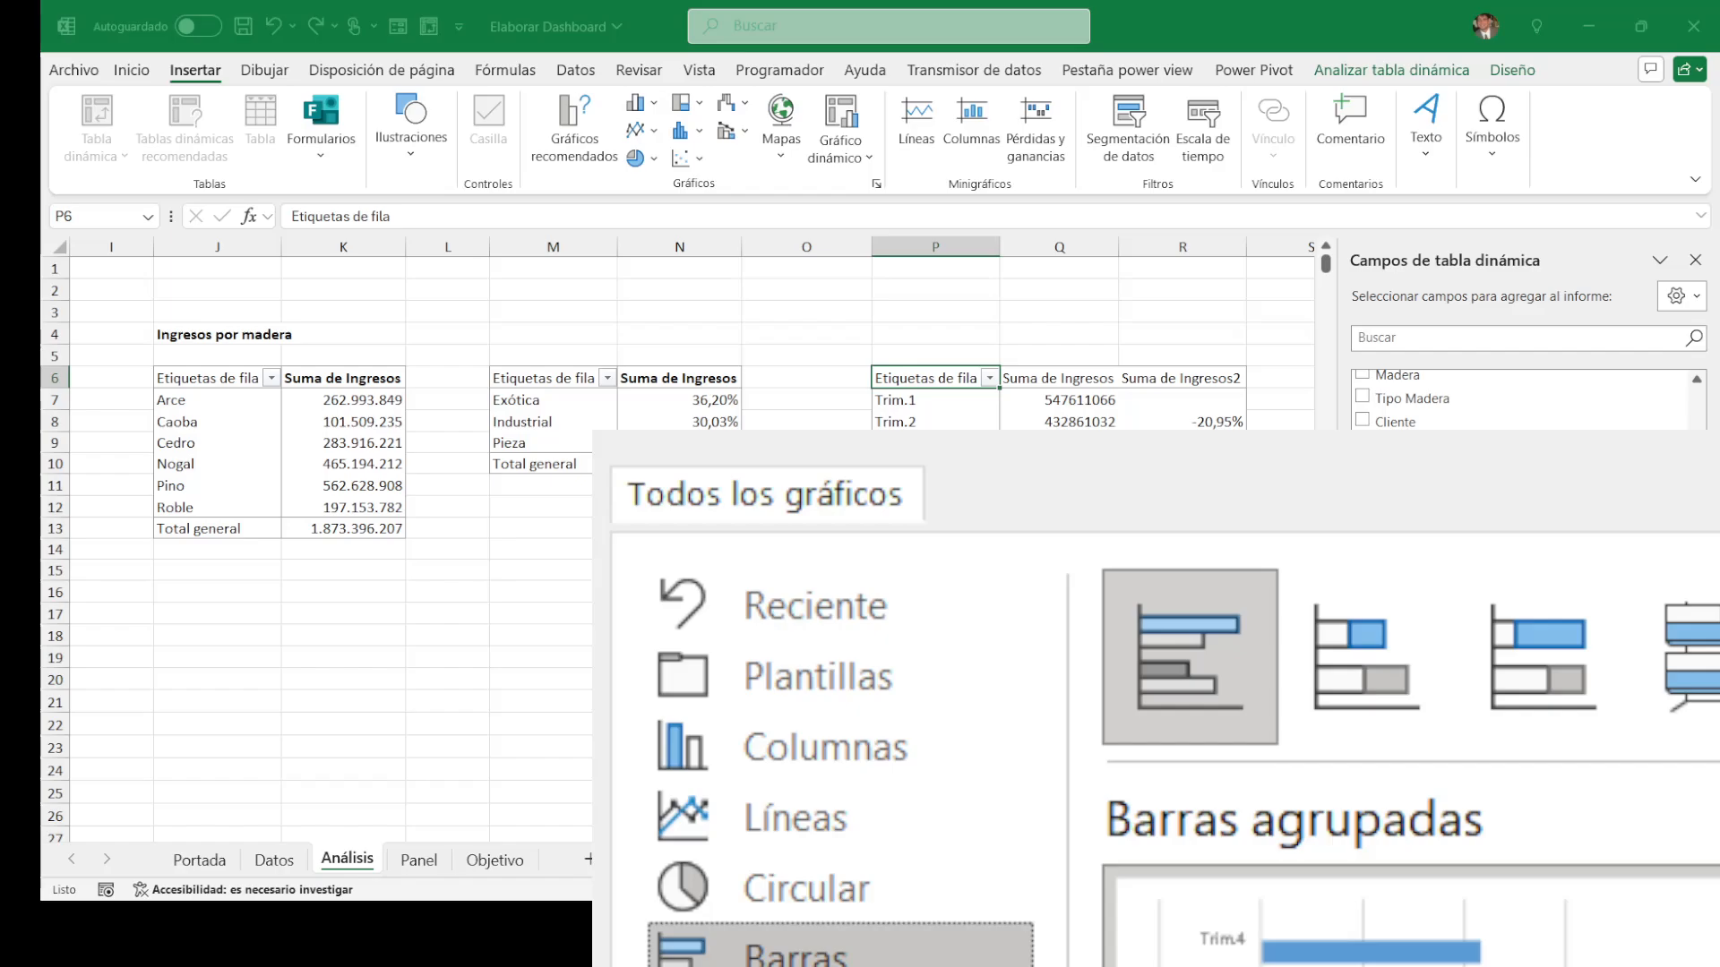
click(1104, 760)
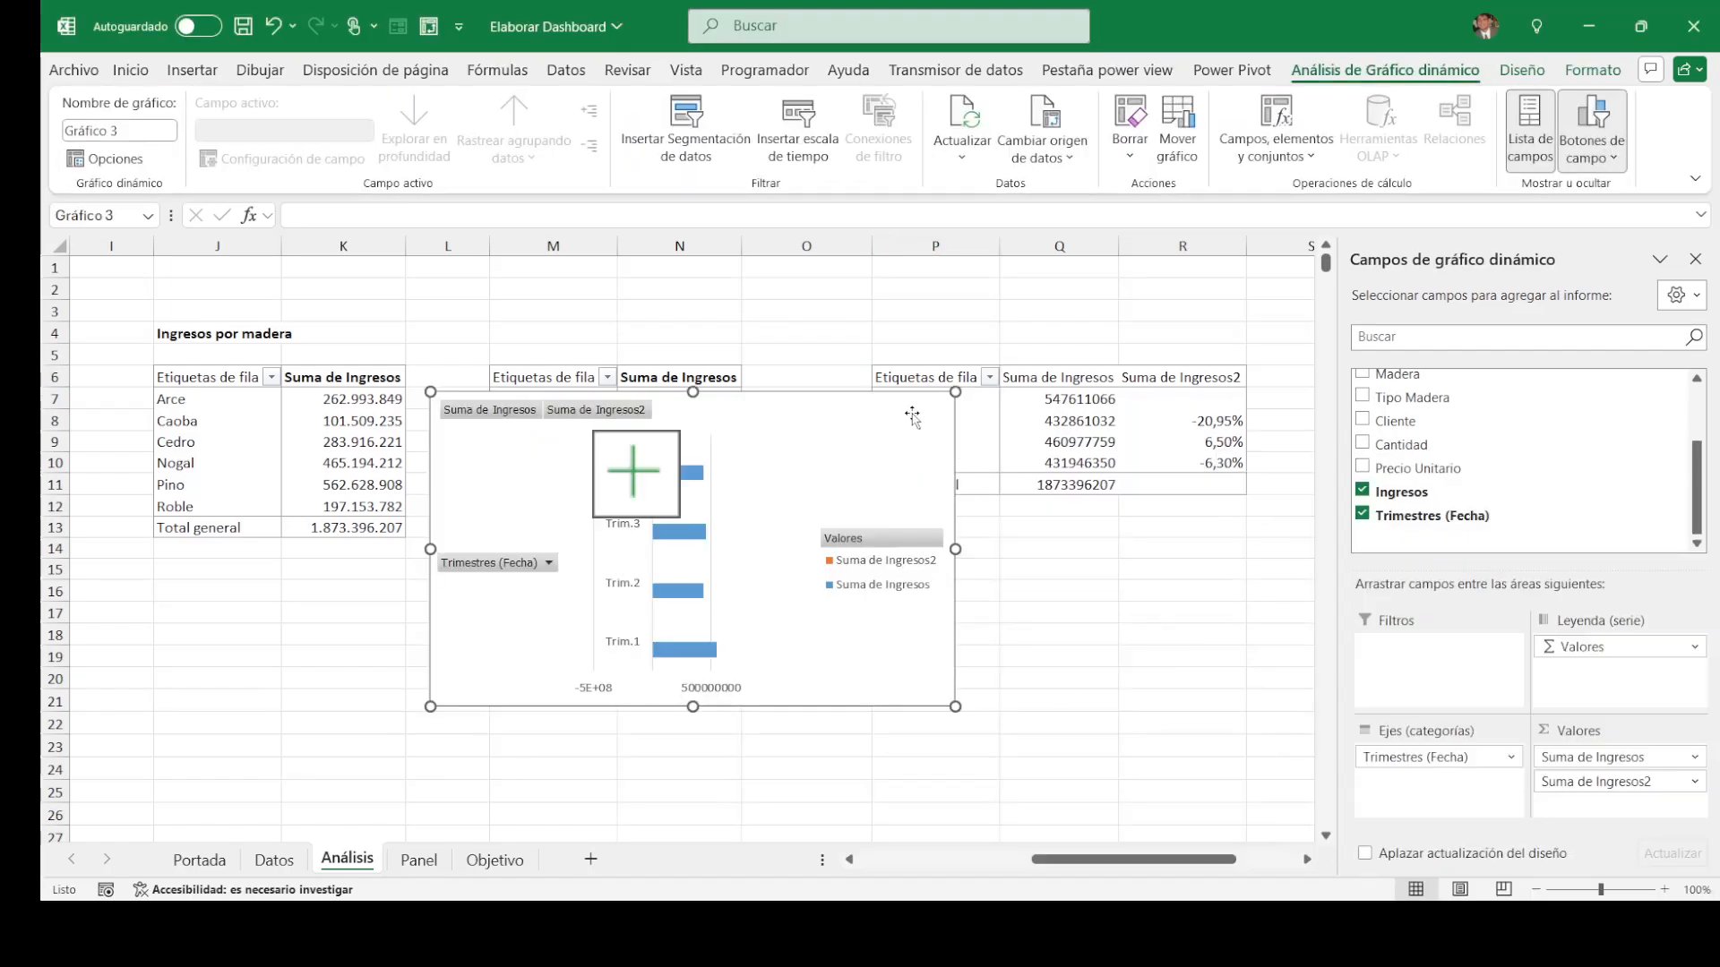
Step: Place the quarterly bar chart below the pivot tables, without its field buttons and legend
drag(824, 397, 942, 553)
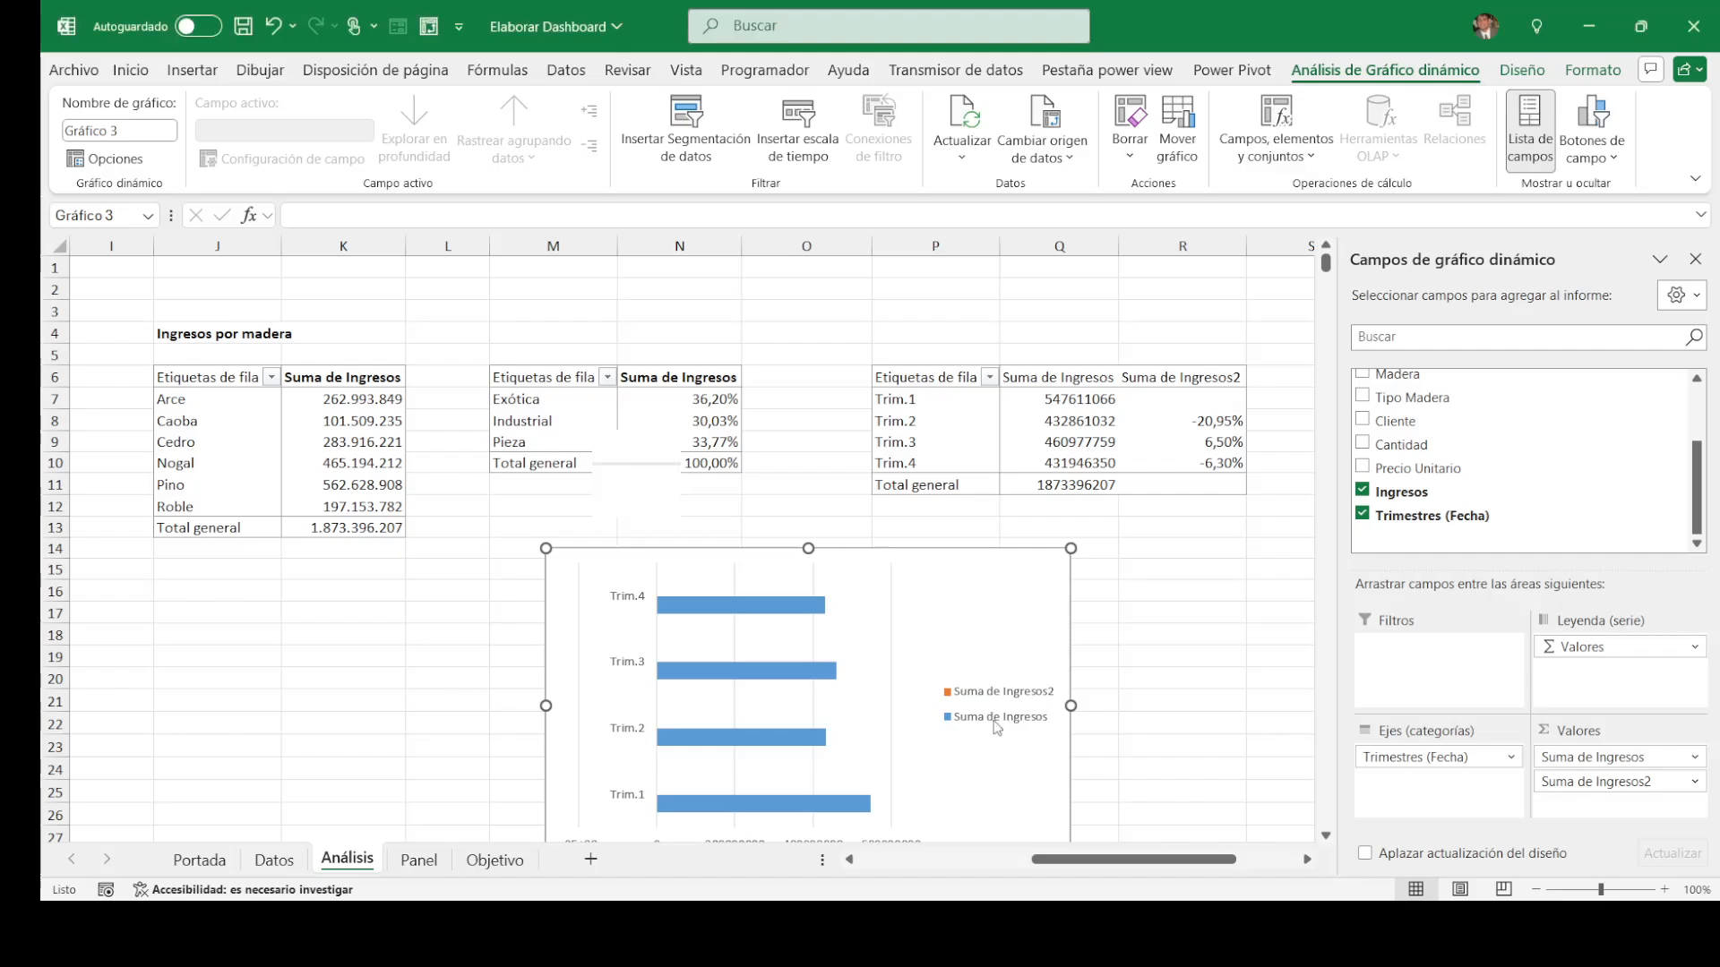
click(950, 729)
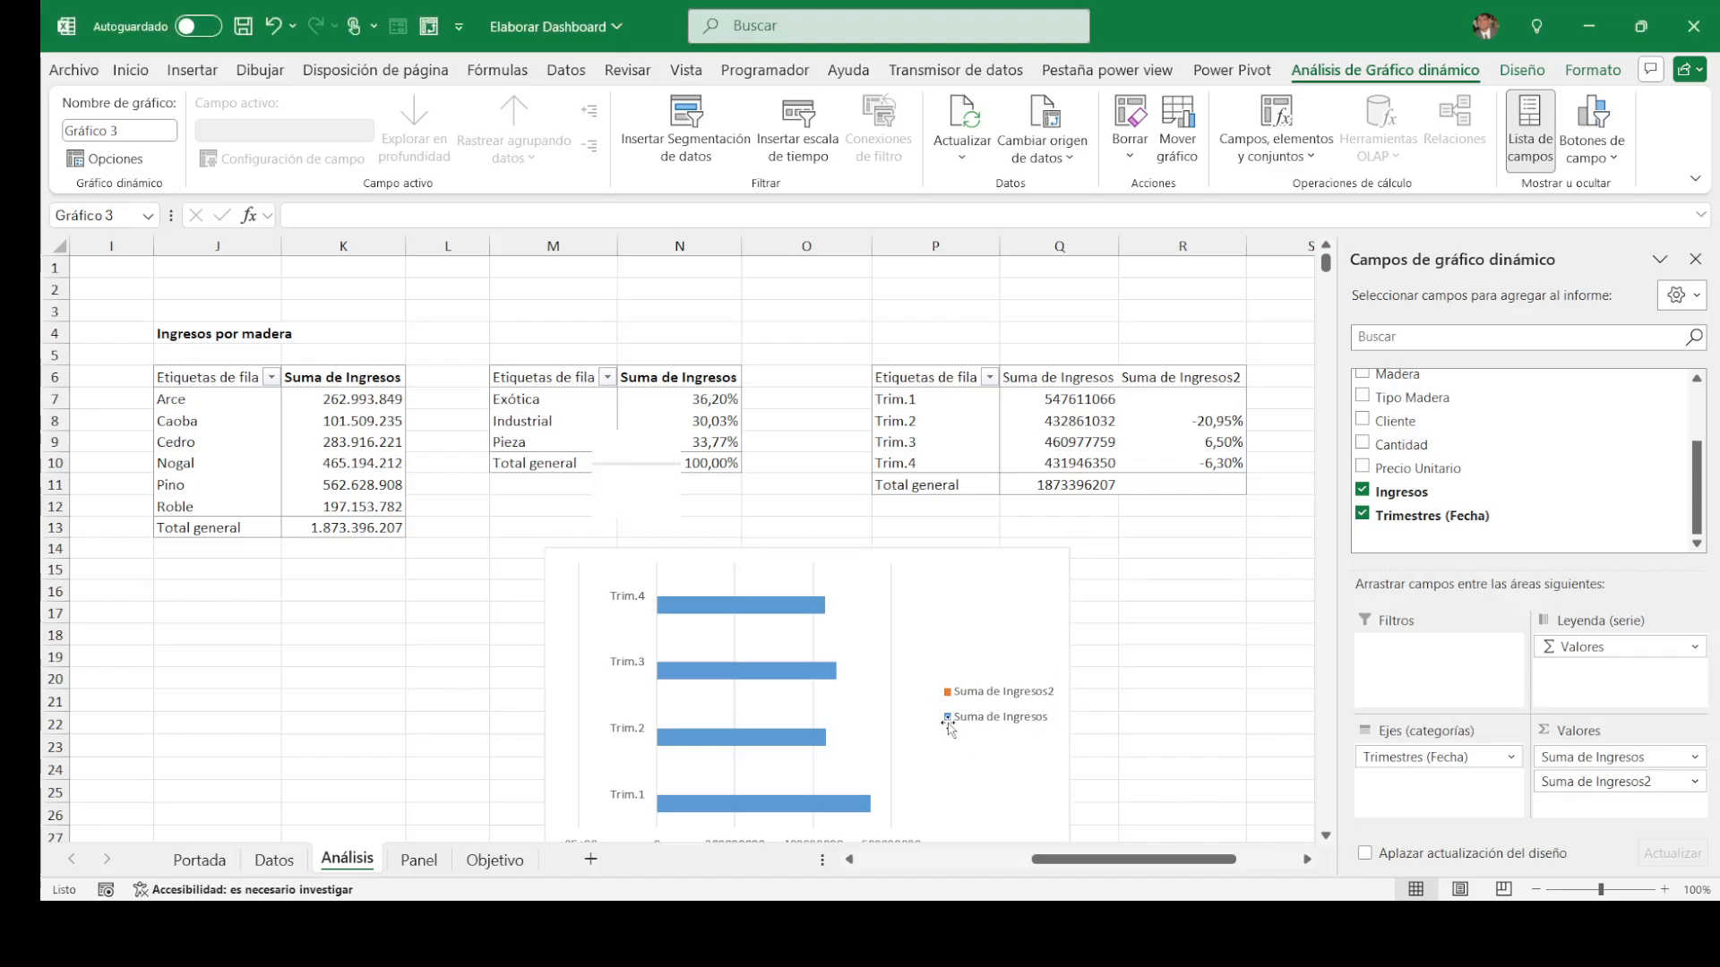
key(Delete)
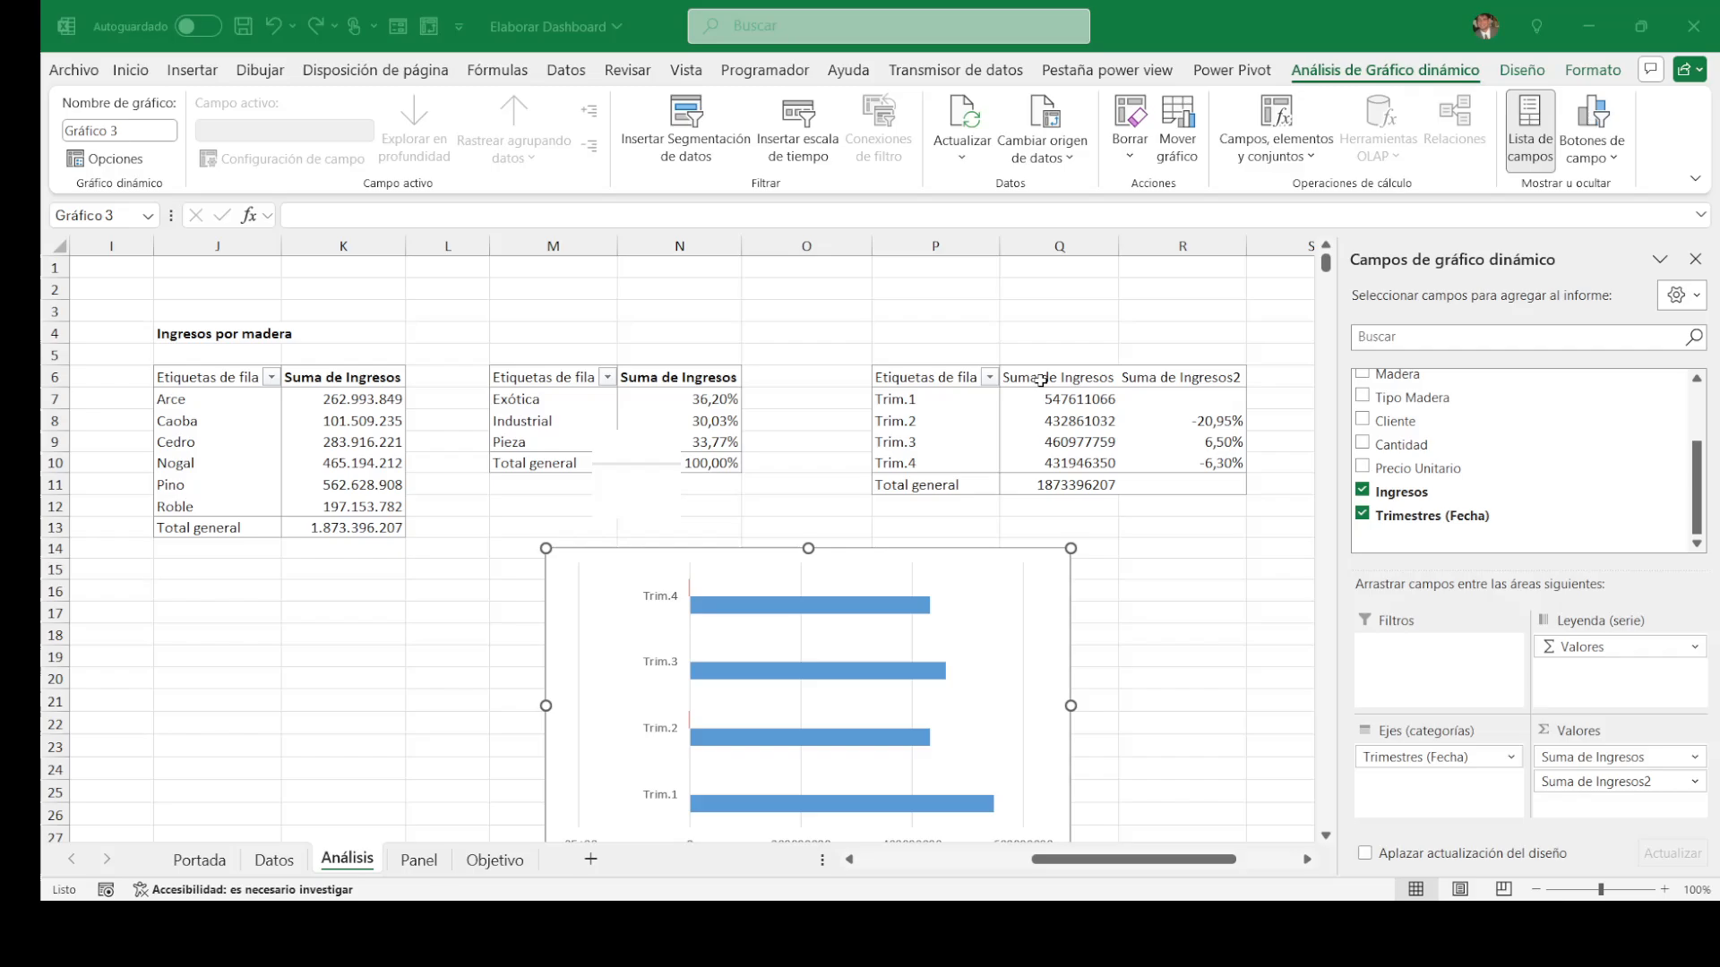
click(923, 608)
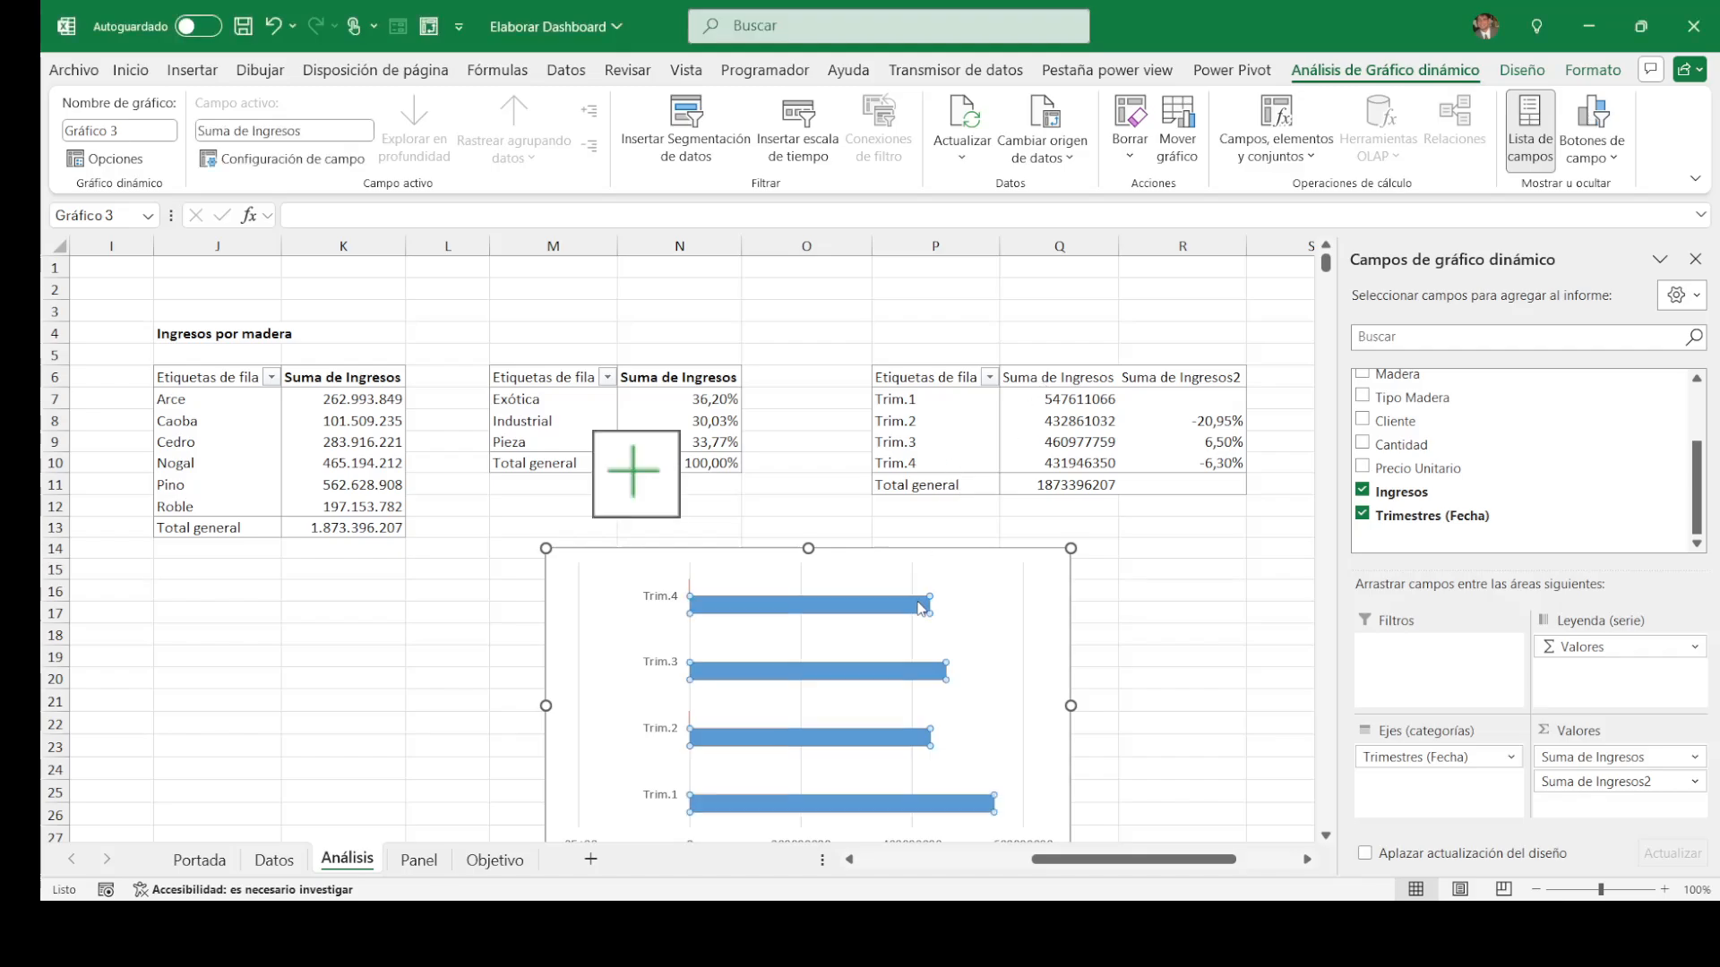
click(923, 607)
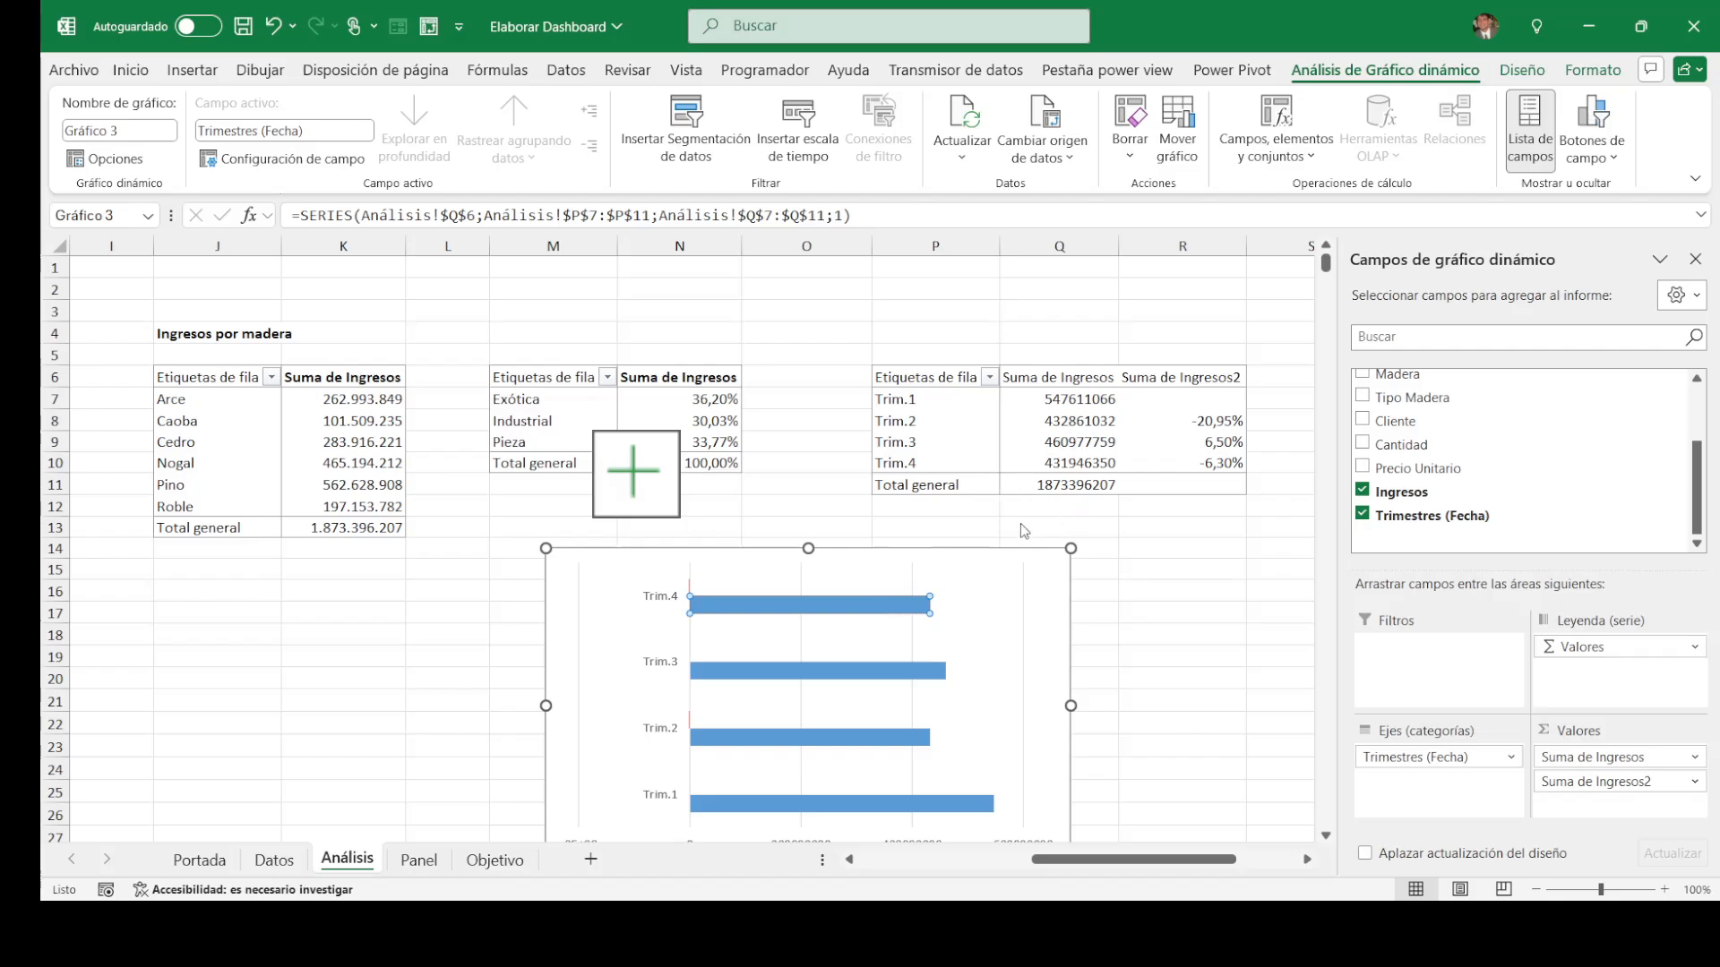
click(1222, 529)
key(ctrl+z)
click(1184, 663)
click(887, 619)
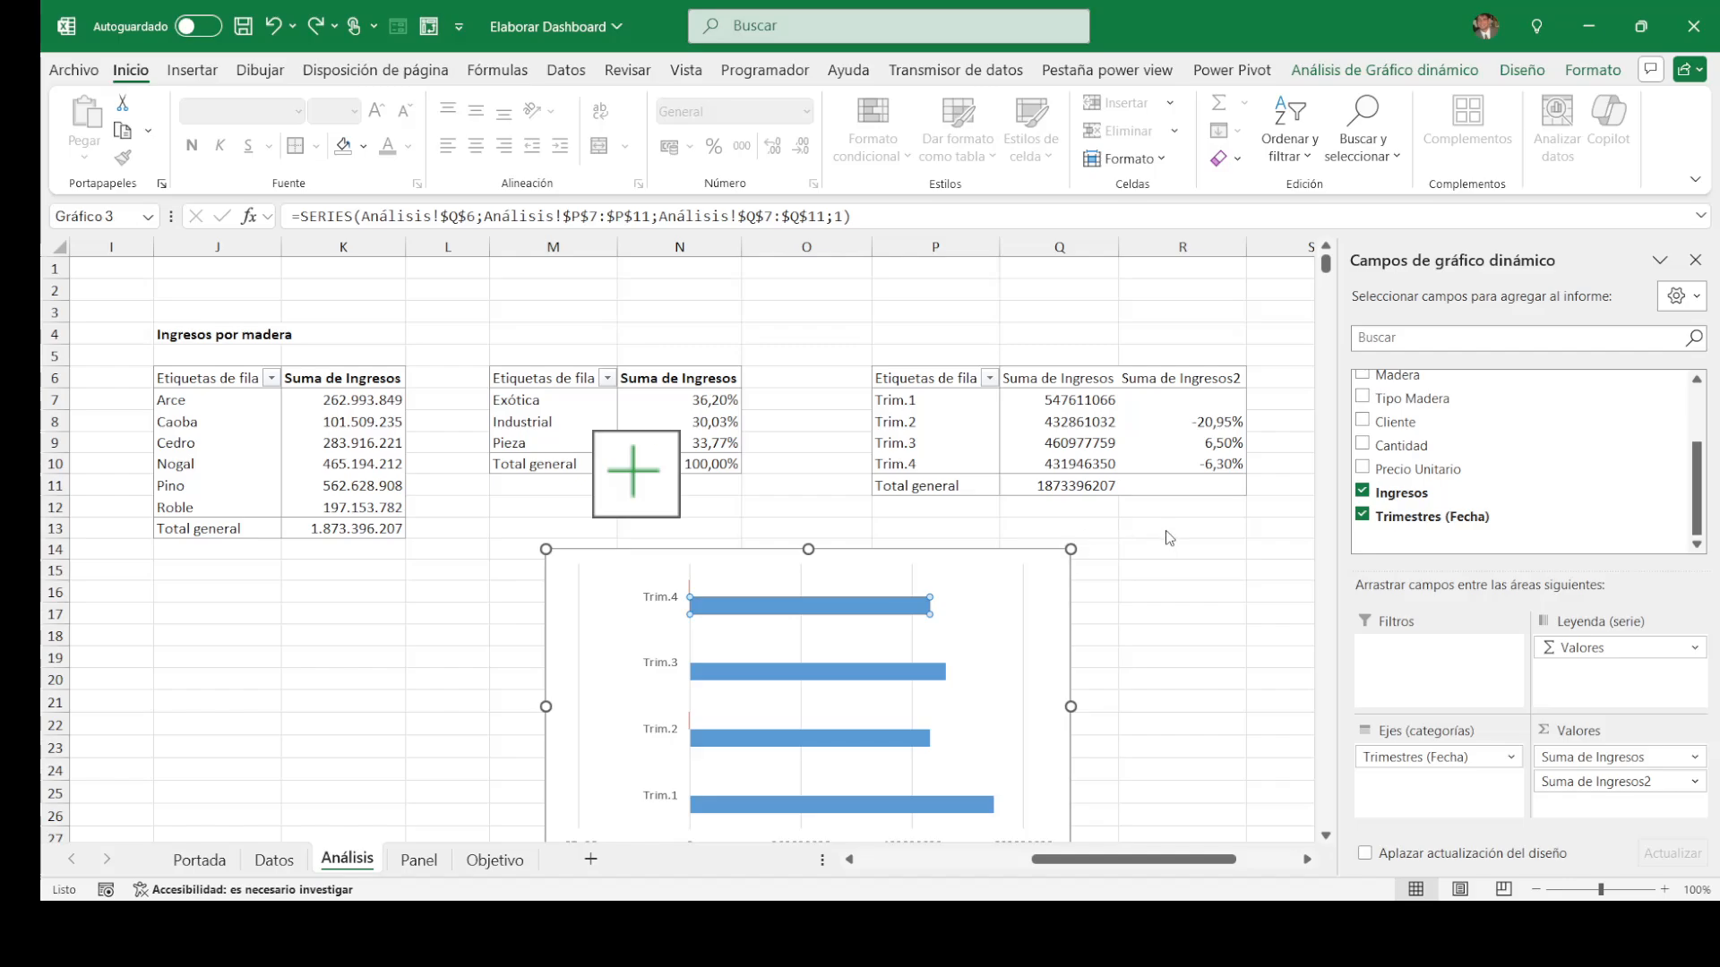
click(1217, 532)
click(1131, 667)
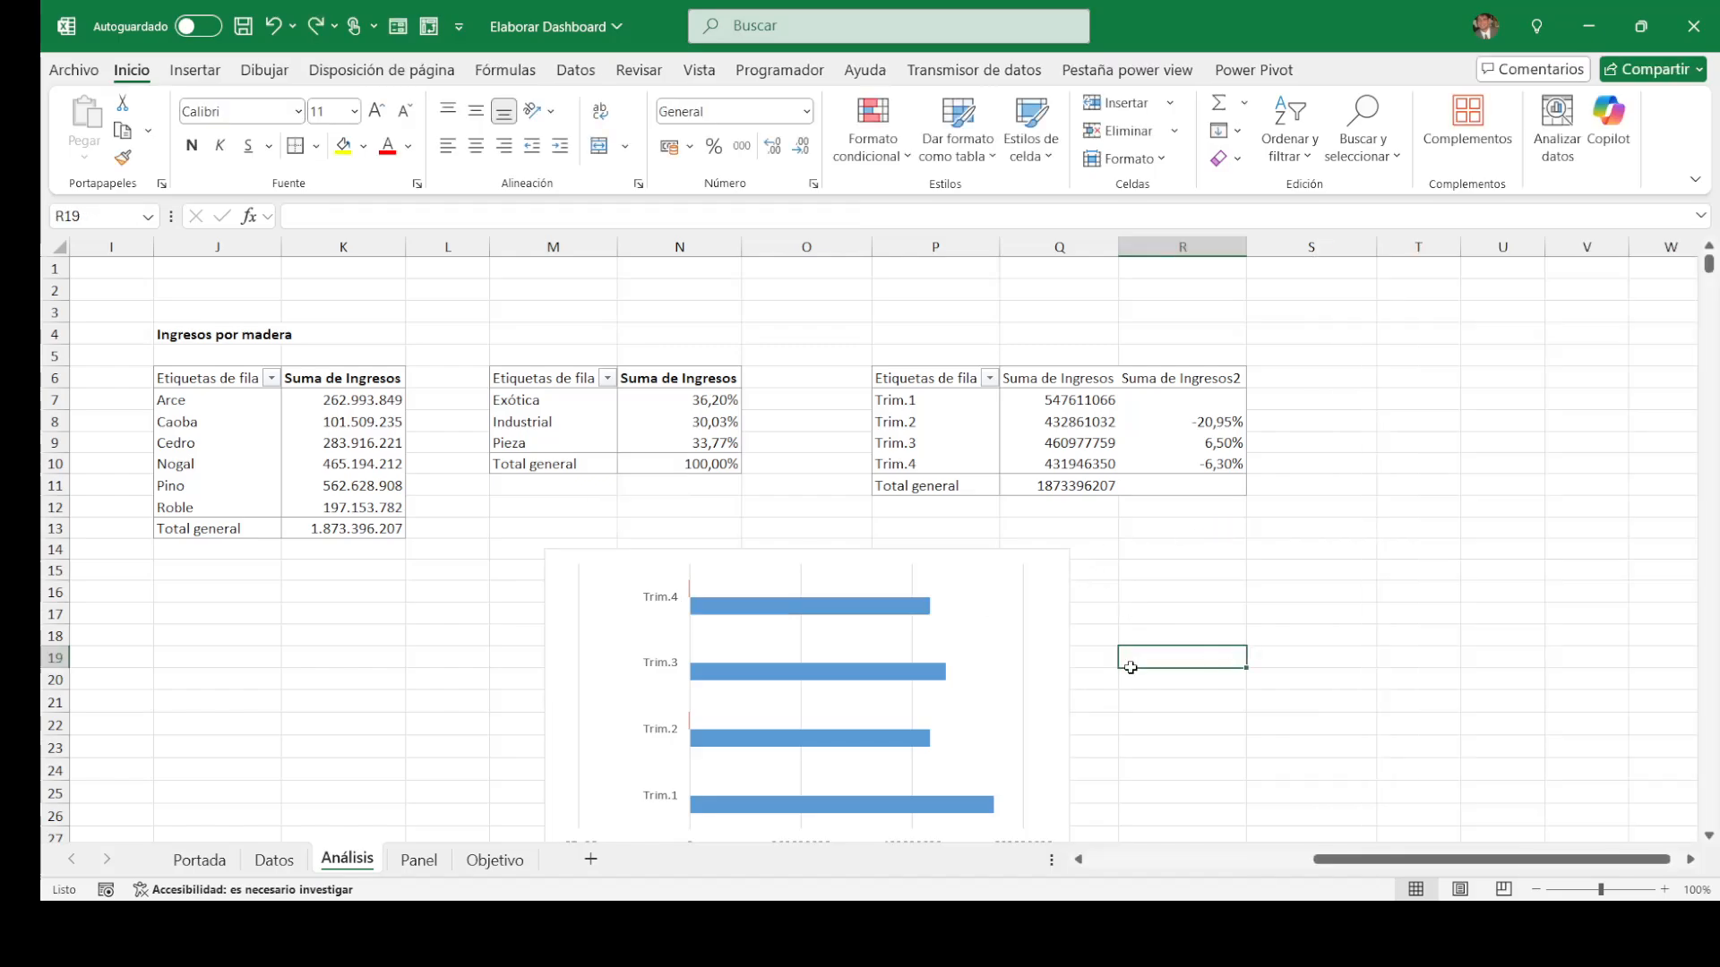
Step: Add data labels to the Suma de Ingresos bars of the quarterly chart
click(909, 679)
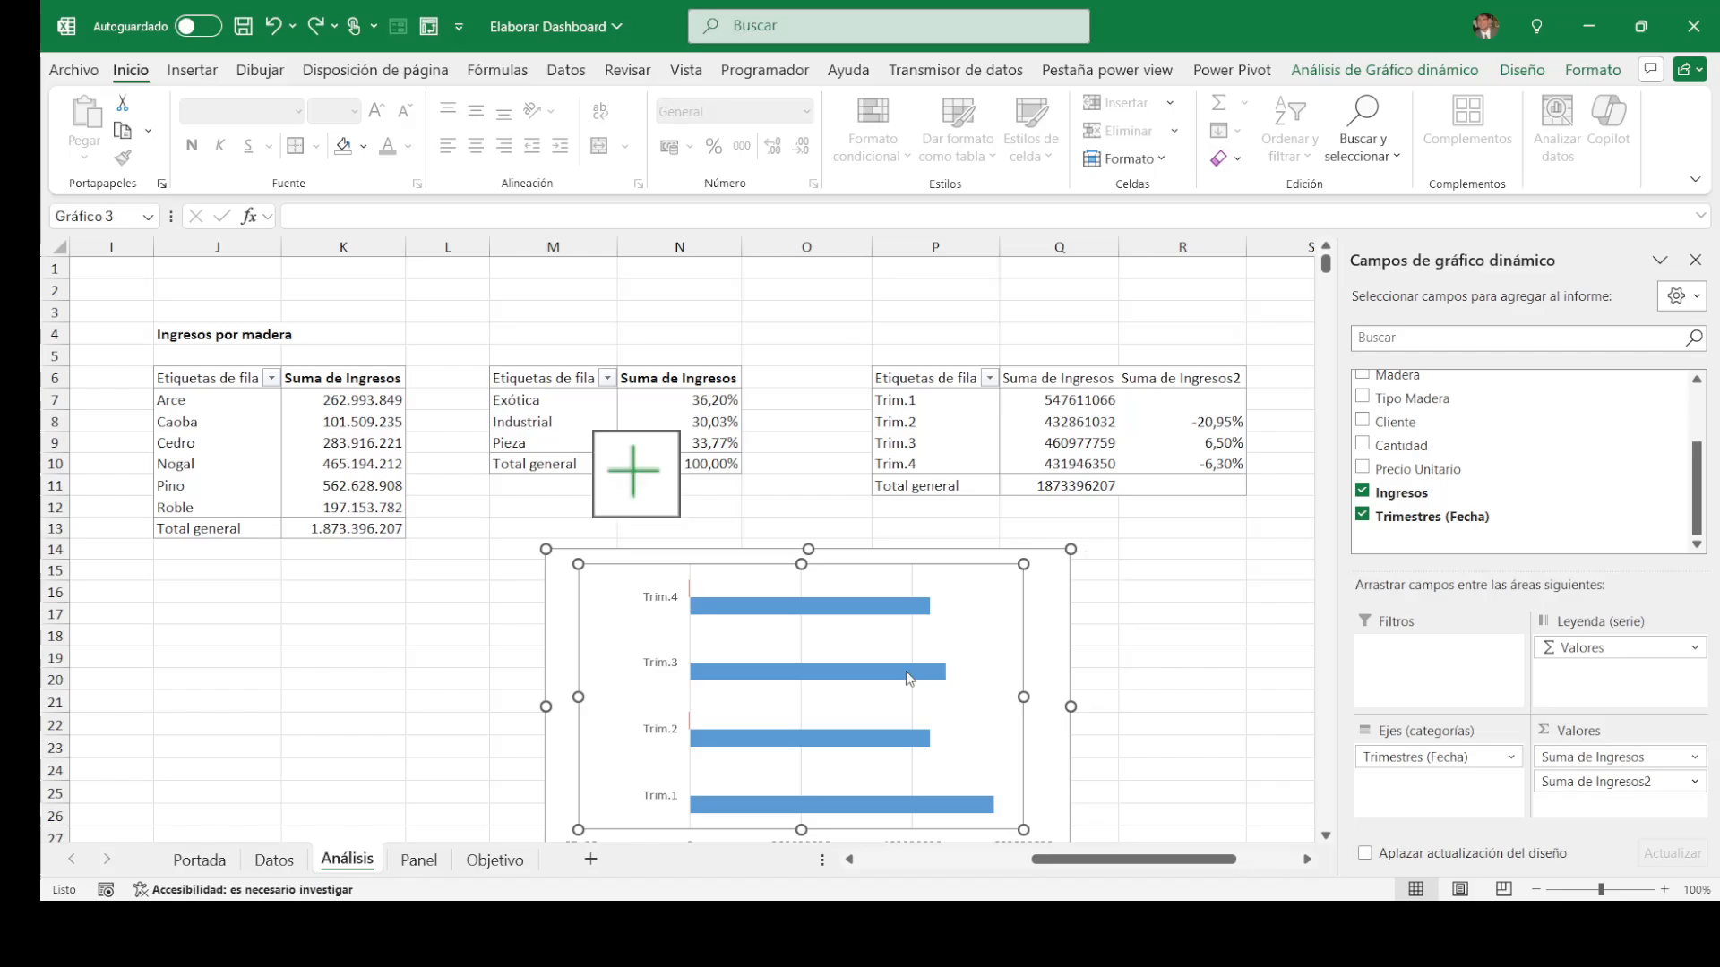
click(909, 678)
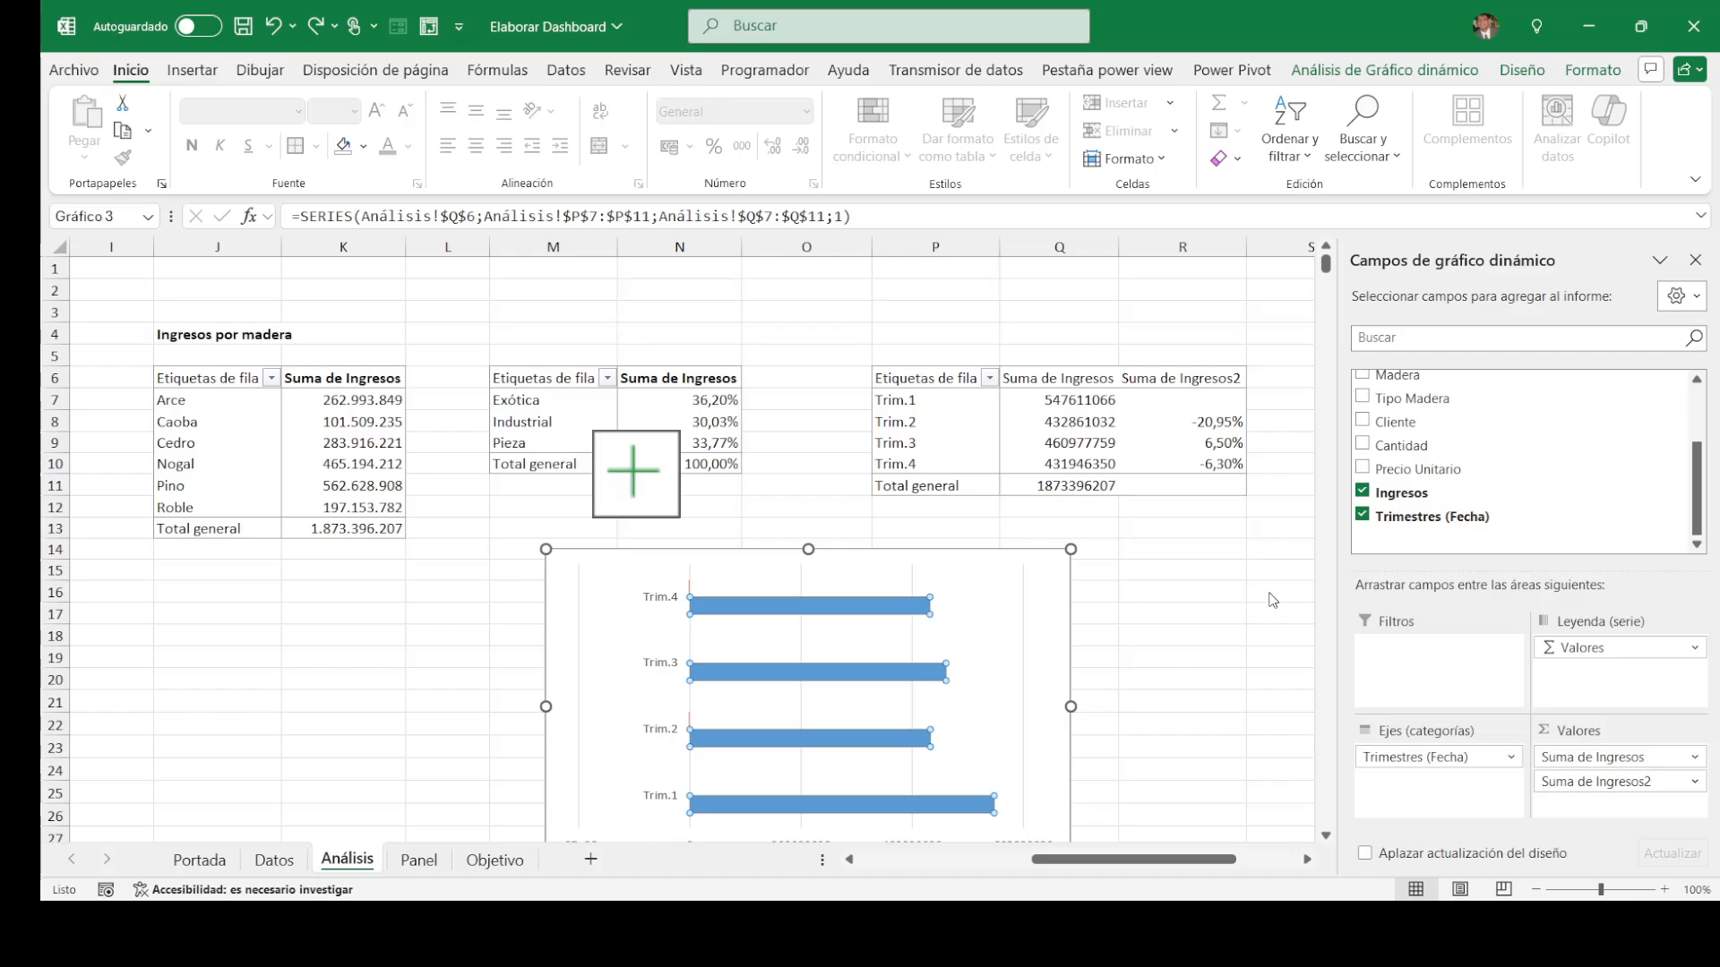
click(980, 610)
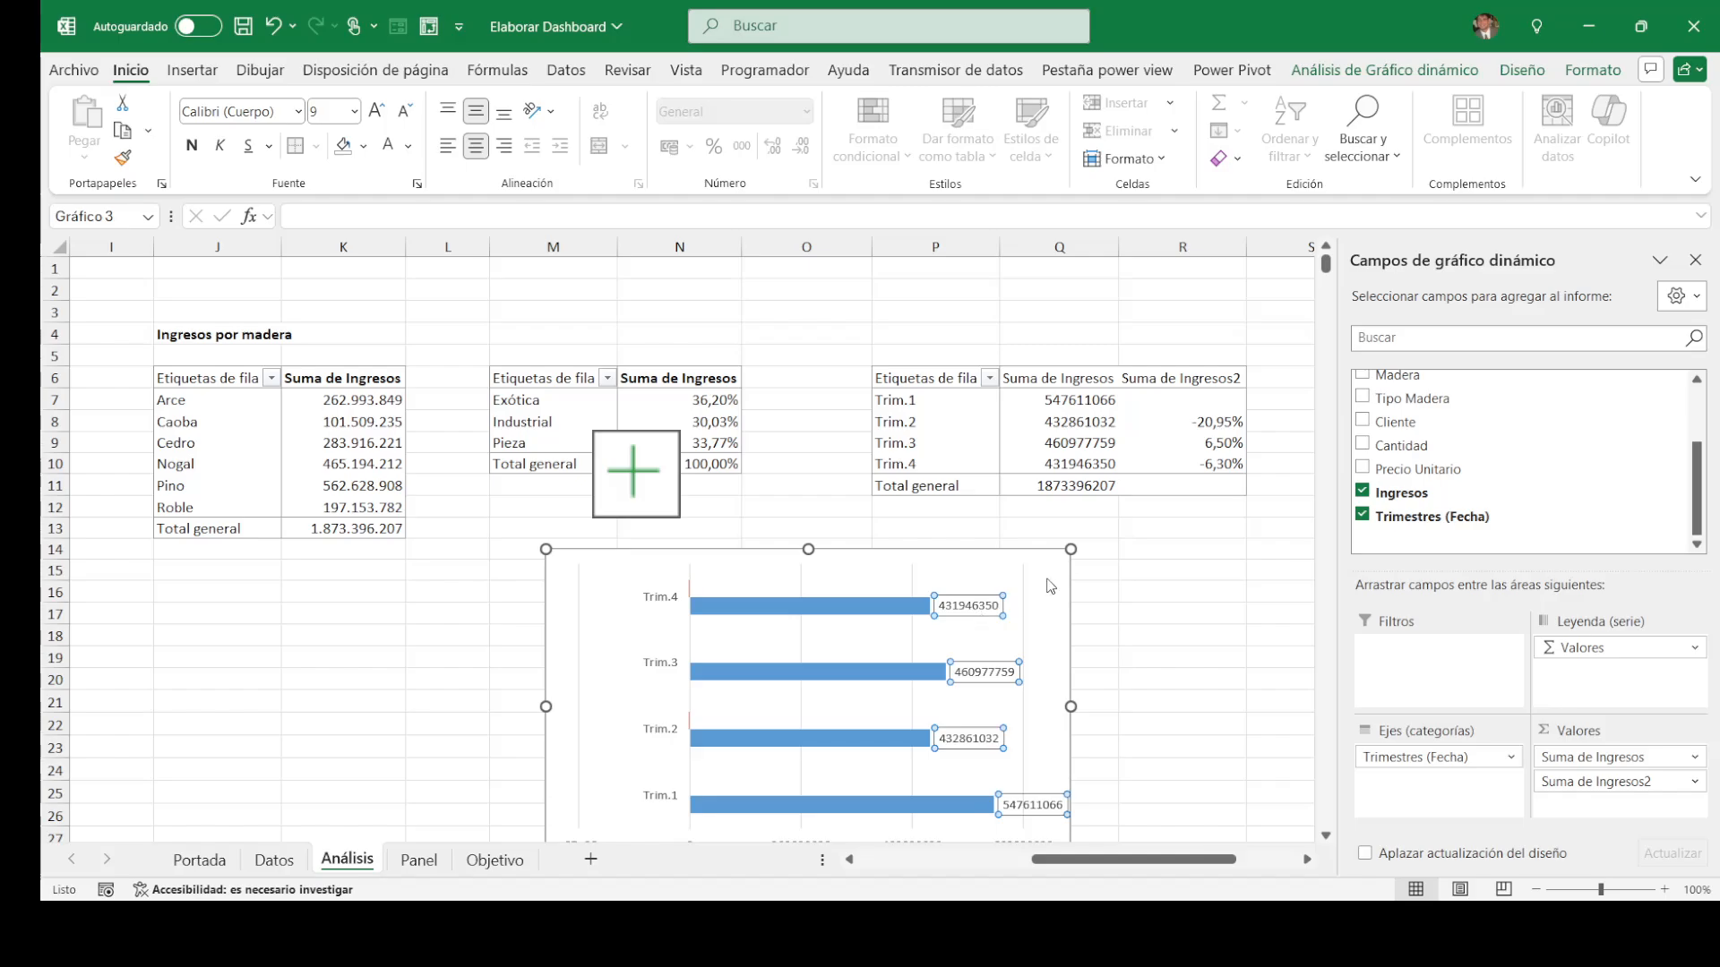
Step: Format the income data labels as Número with 0 decimals and a thousands separator
key(ctrl+1)
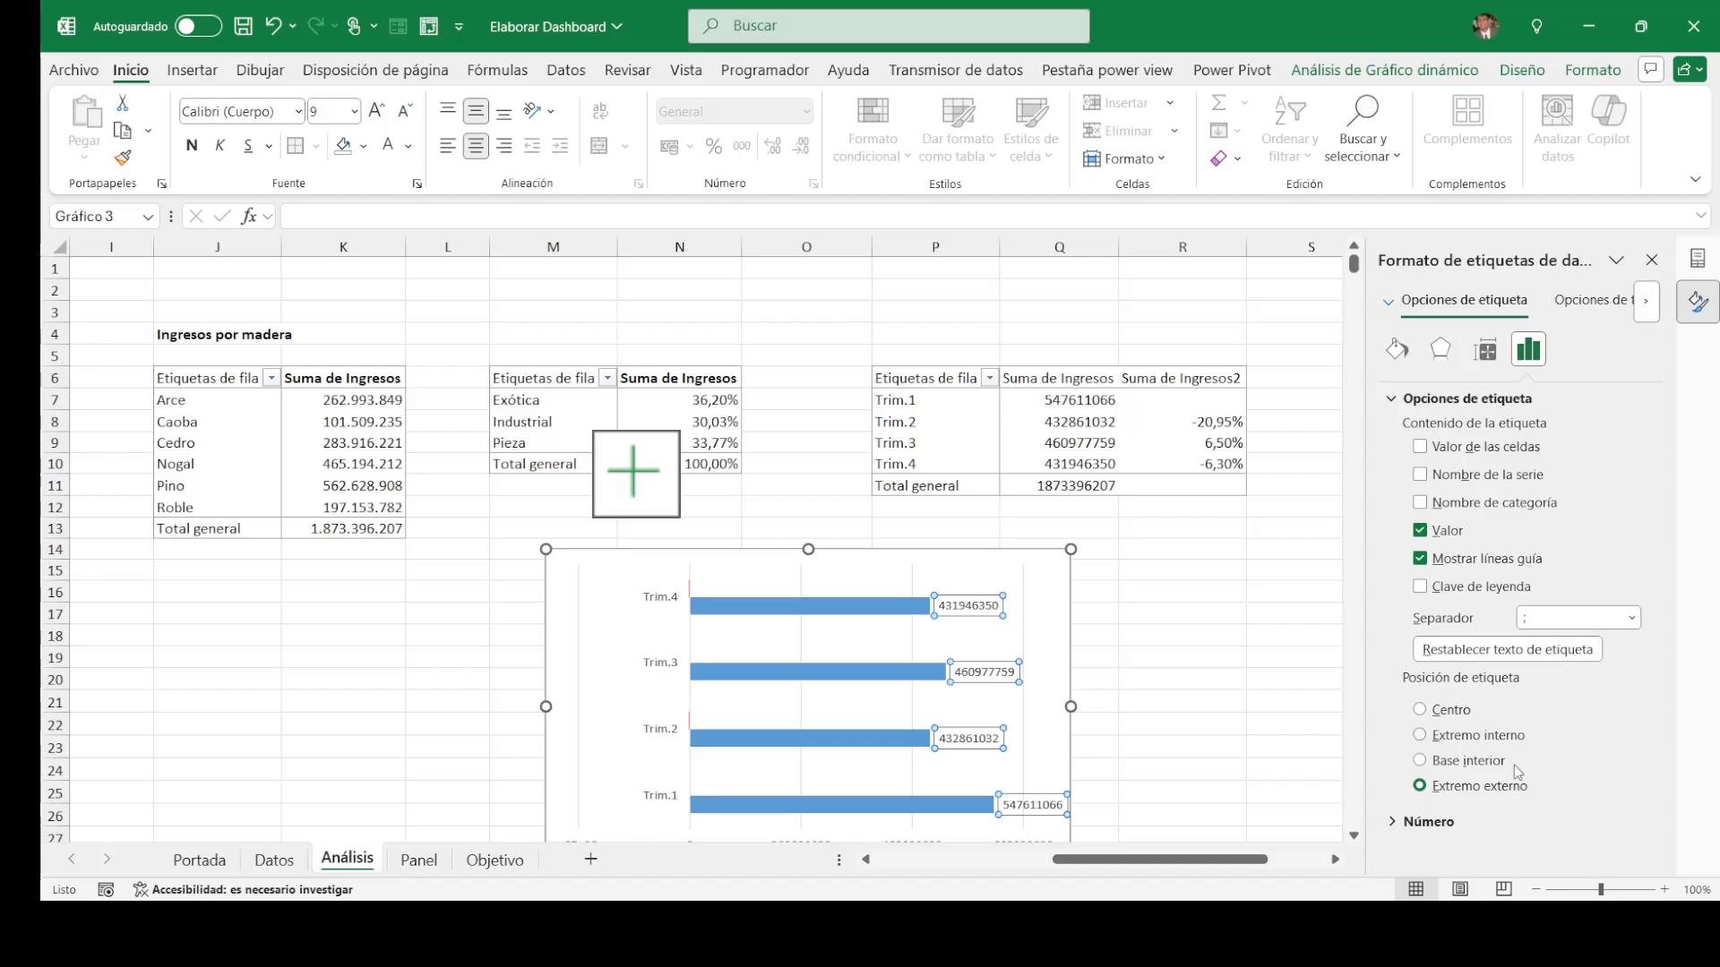
click(1397, 826)
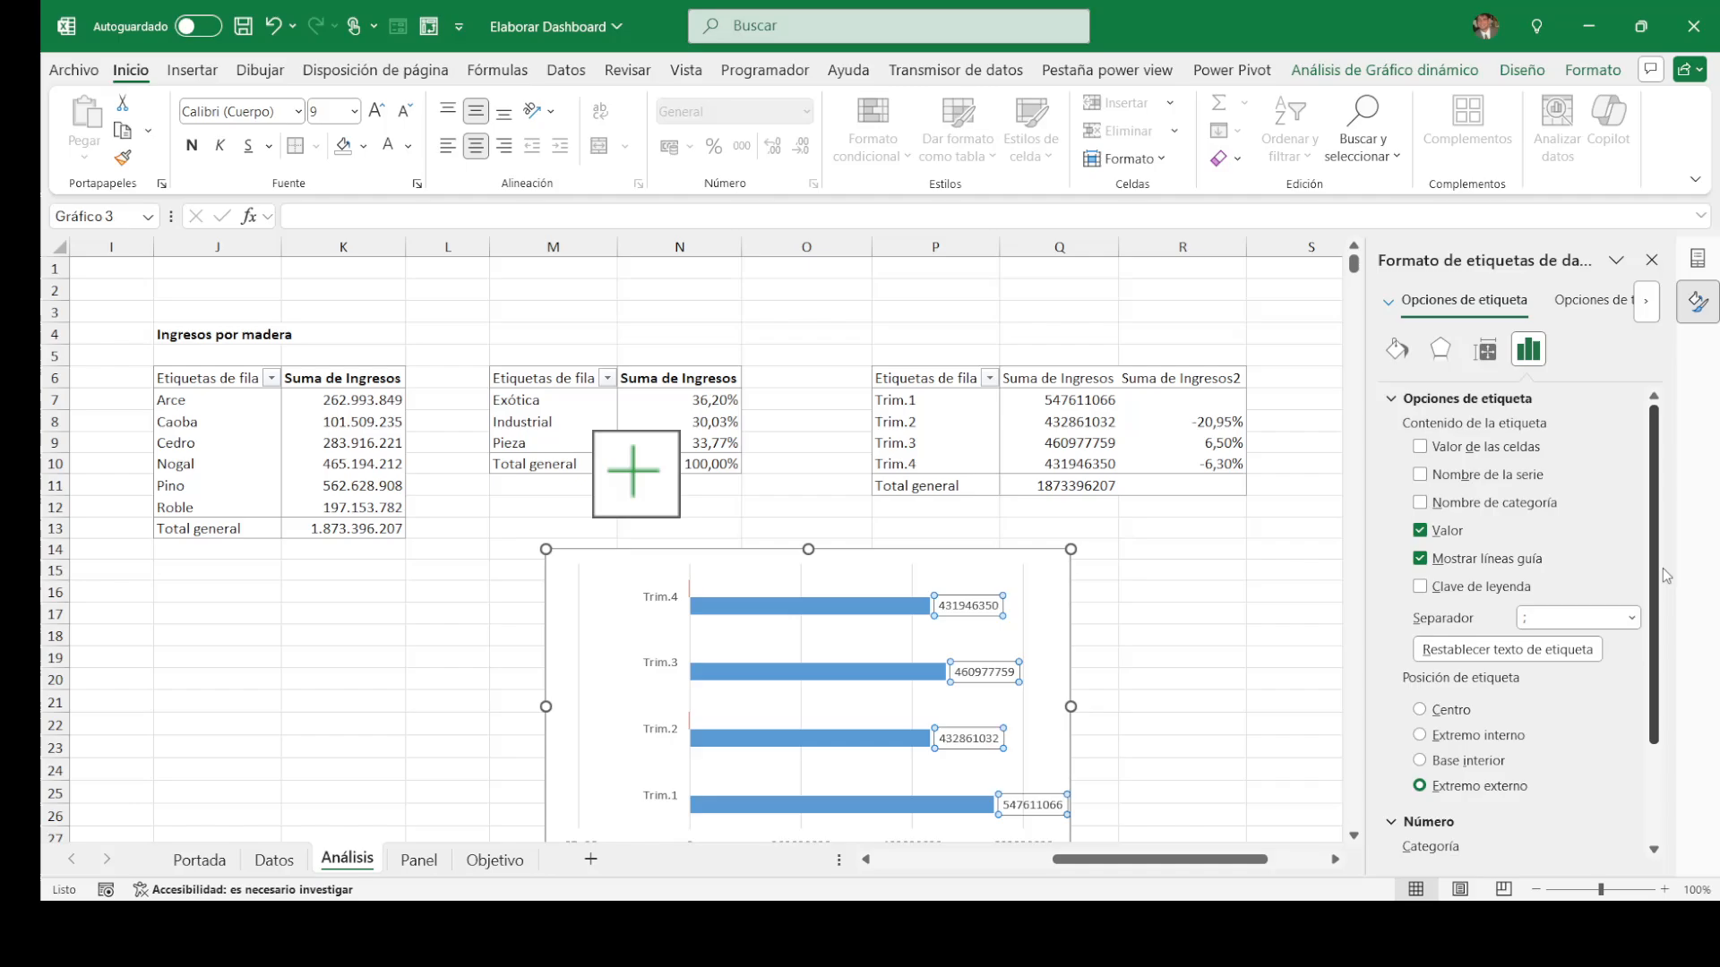
drag(1658, 653, 1671, 801)
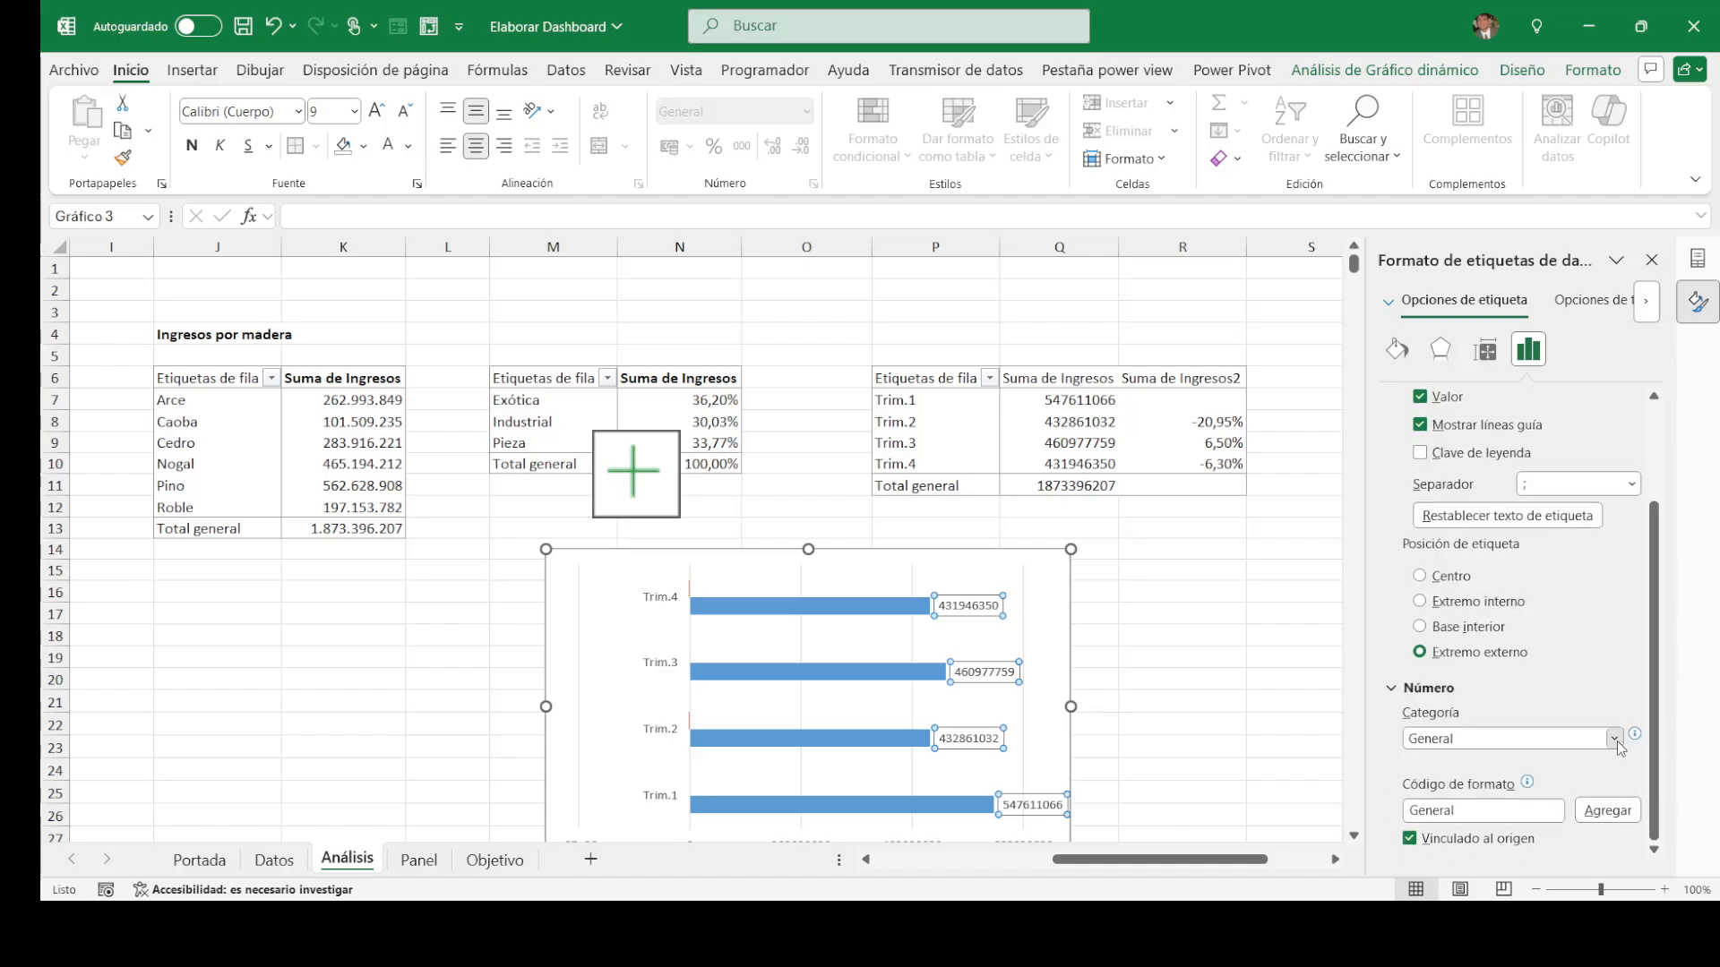
click(1448, 519)
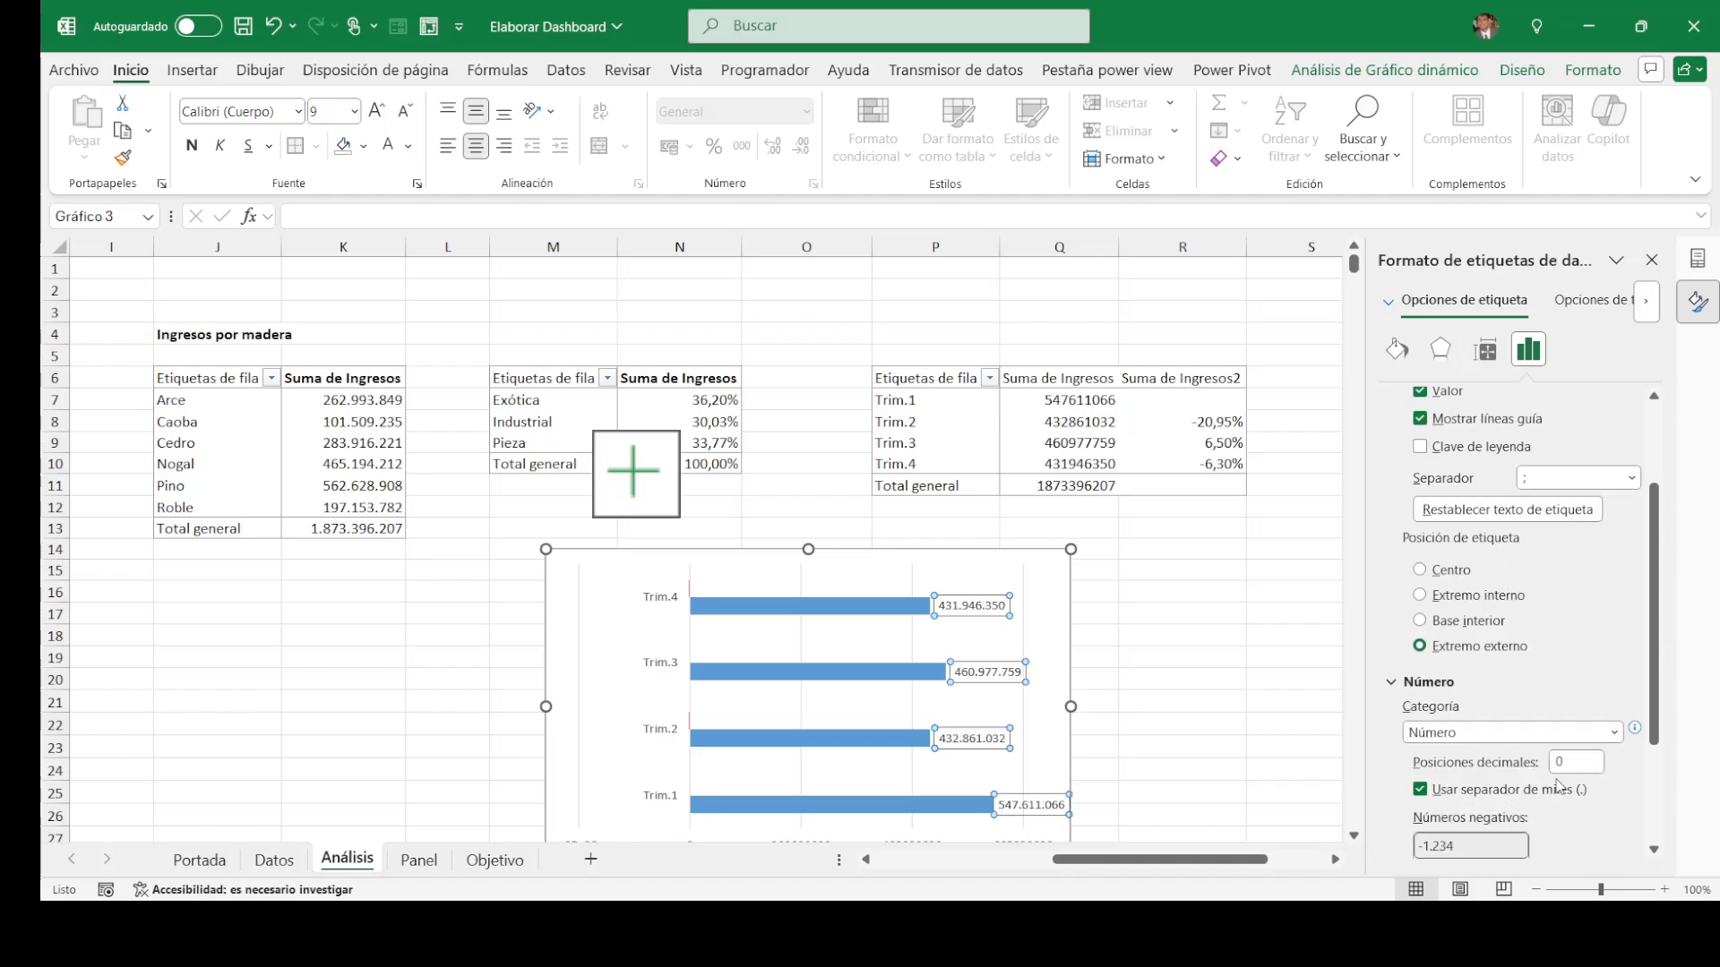
Step: Make the income data labels bold and move the chart into the empty cells to the right of the quarterly pivot table
click(1266, 594)
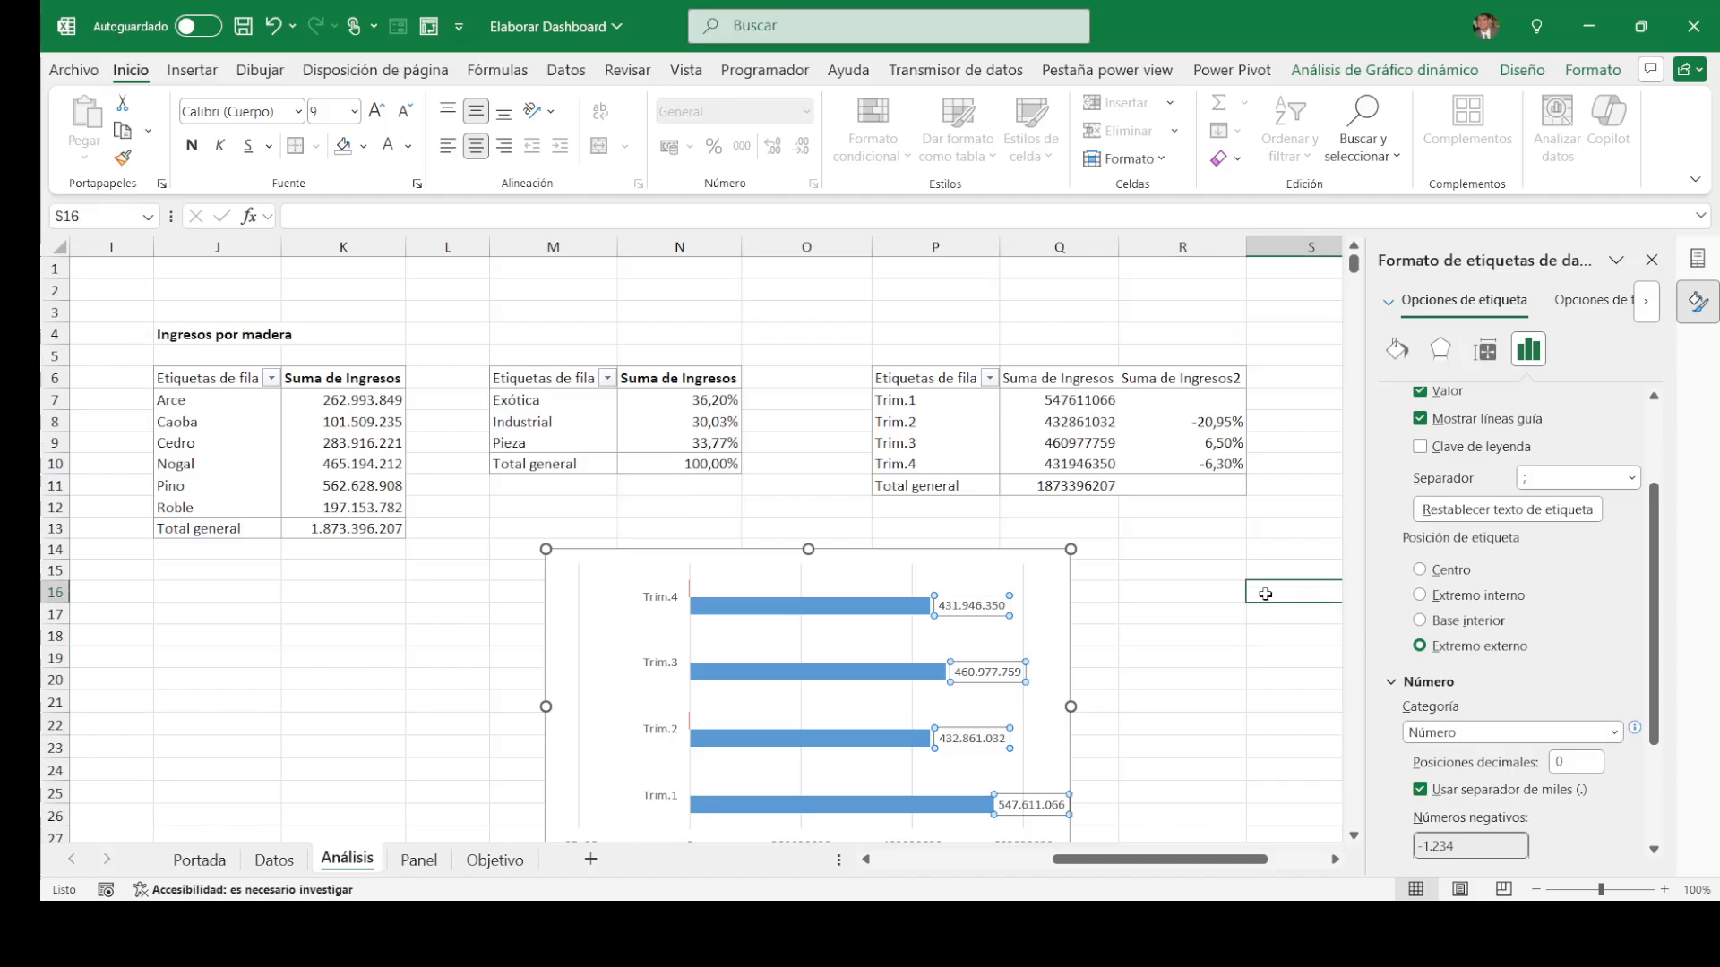
click(989, 606)
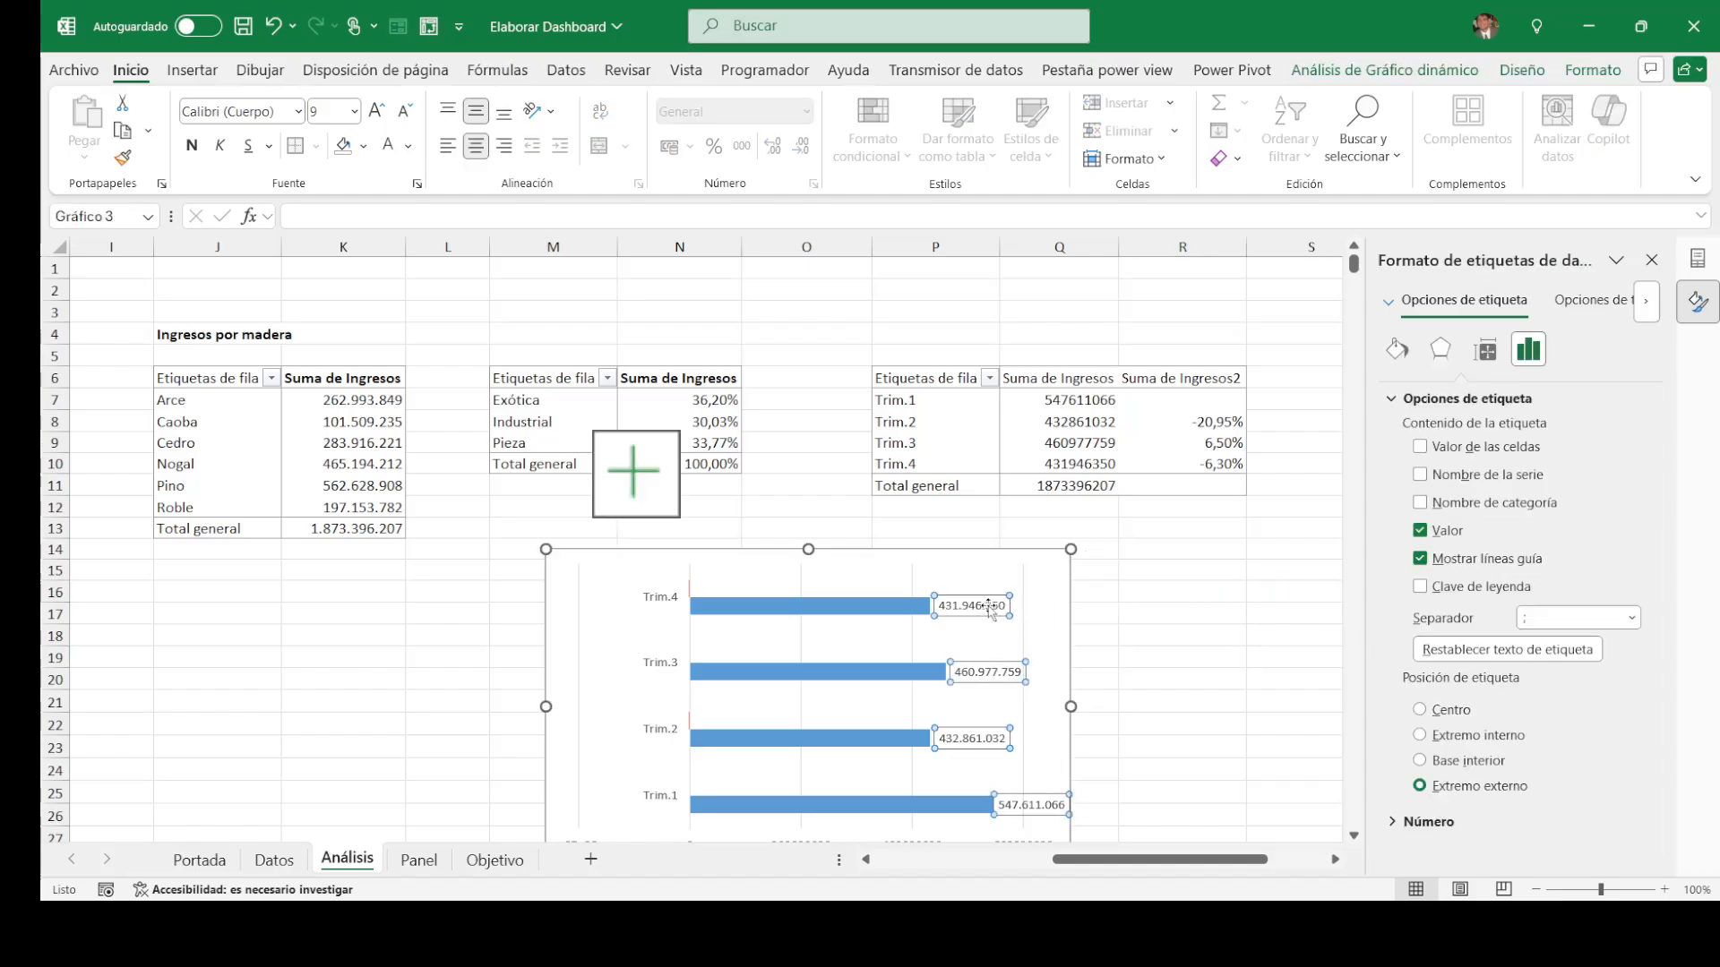
key(ctrl+n)
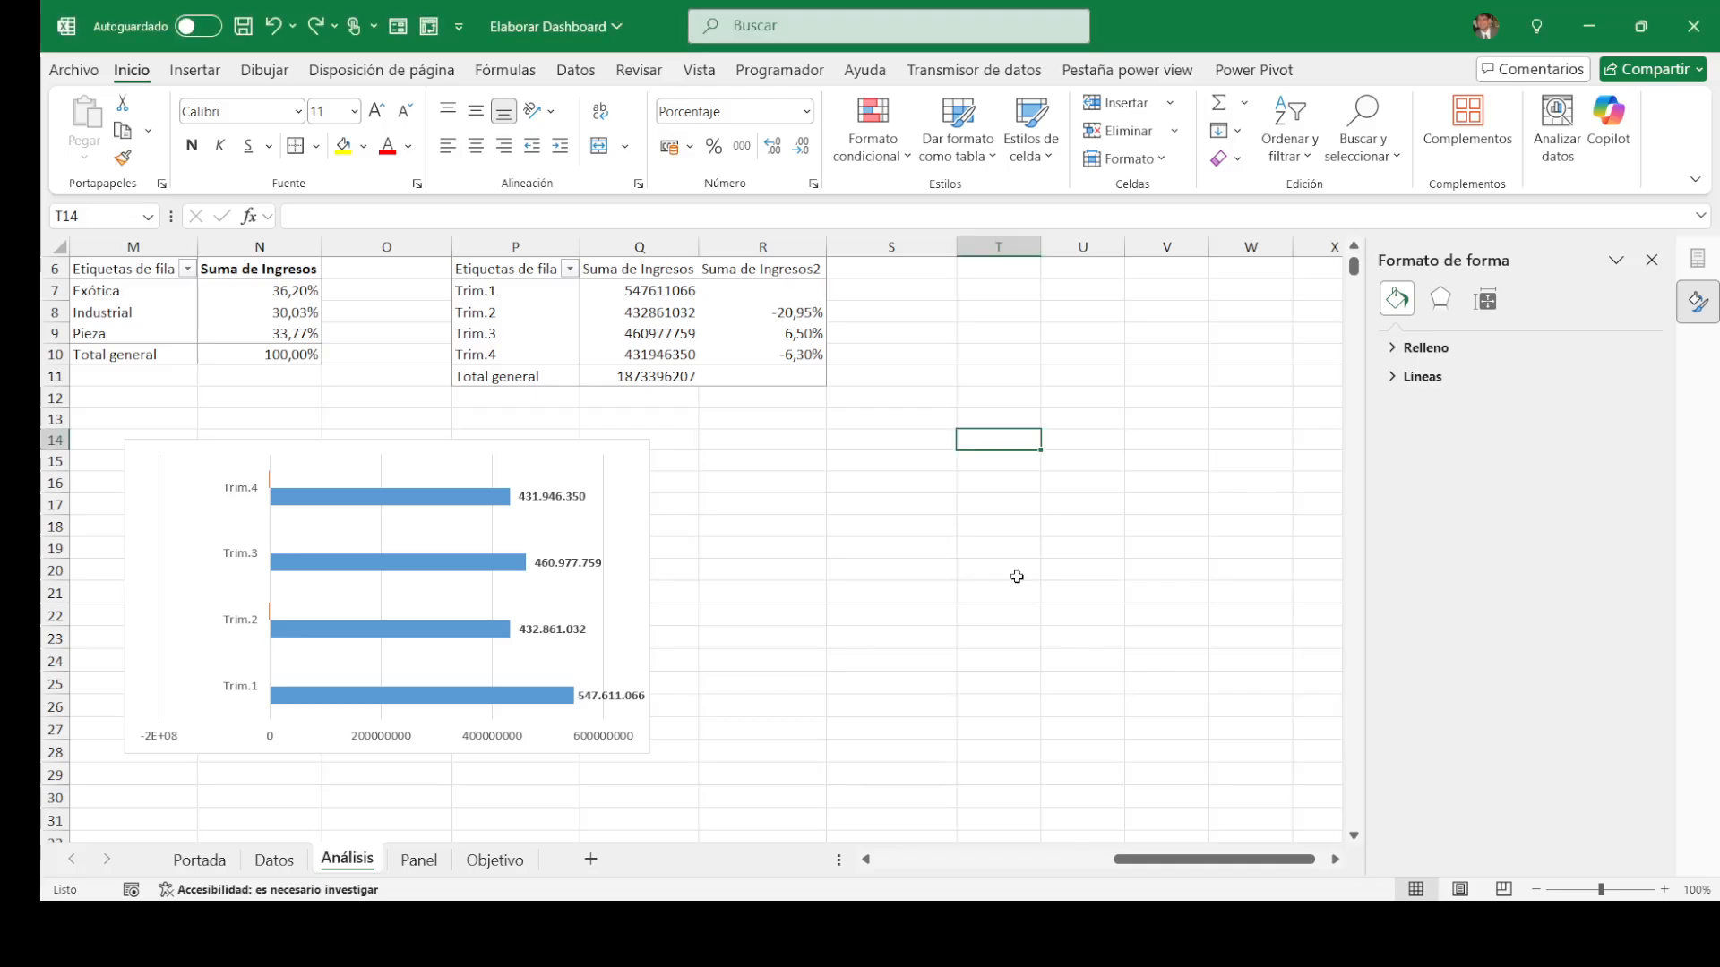
drag(571, 448, 1306, 405)
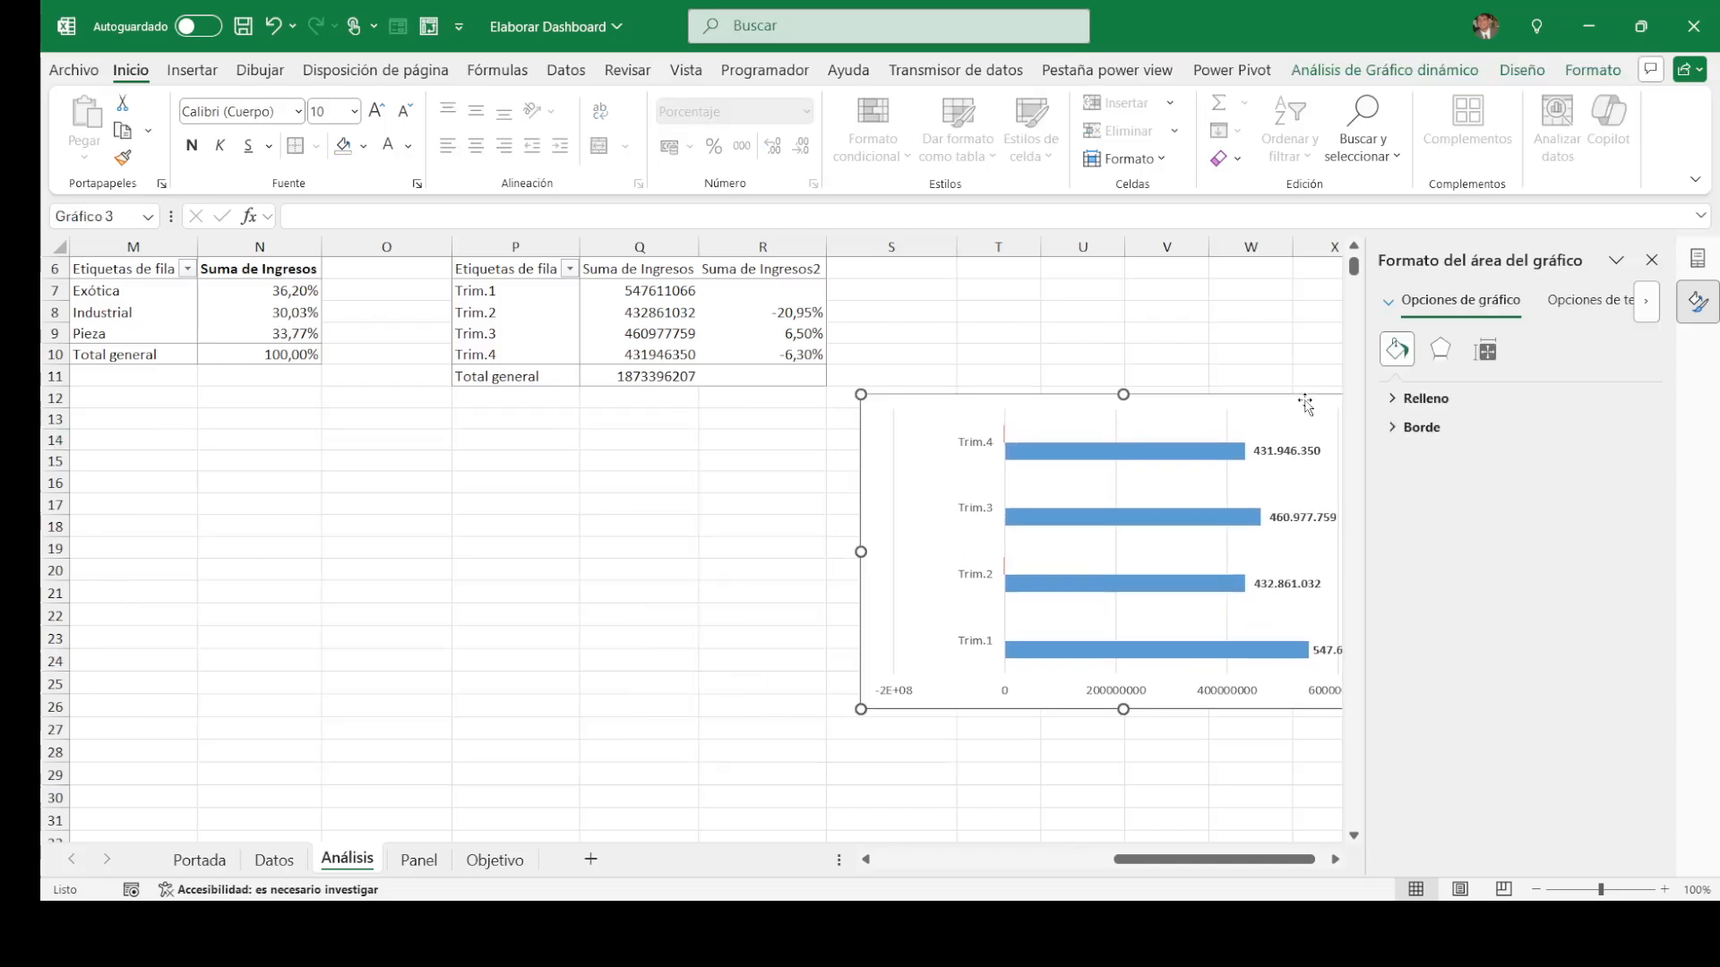
Step: Enter +P7 in P15 to reference the first quarter and fill the formula across to Q15
click(520, 466)
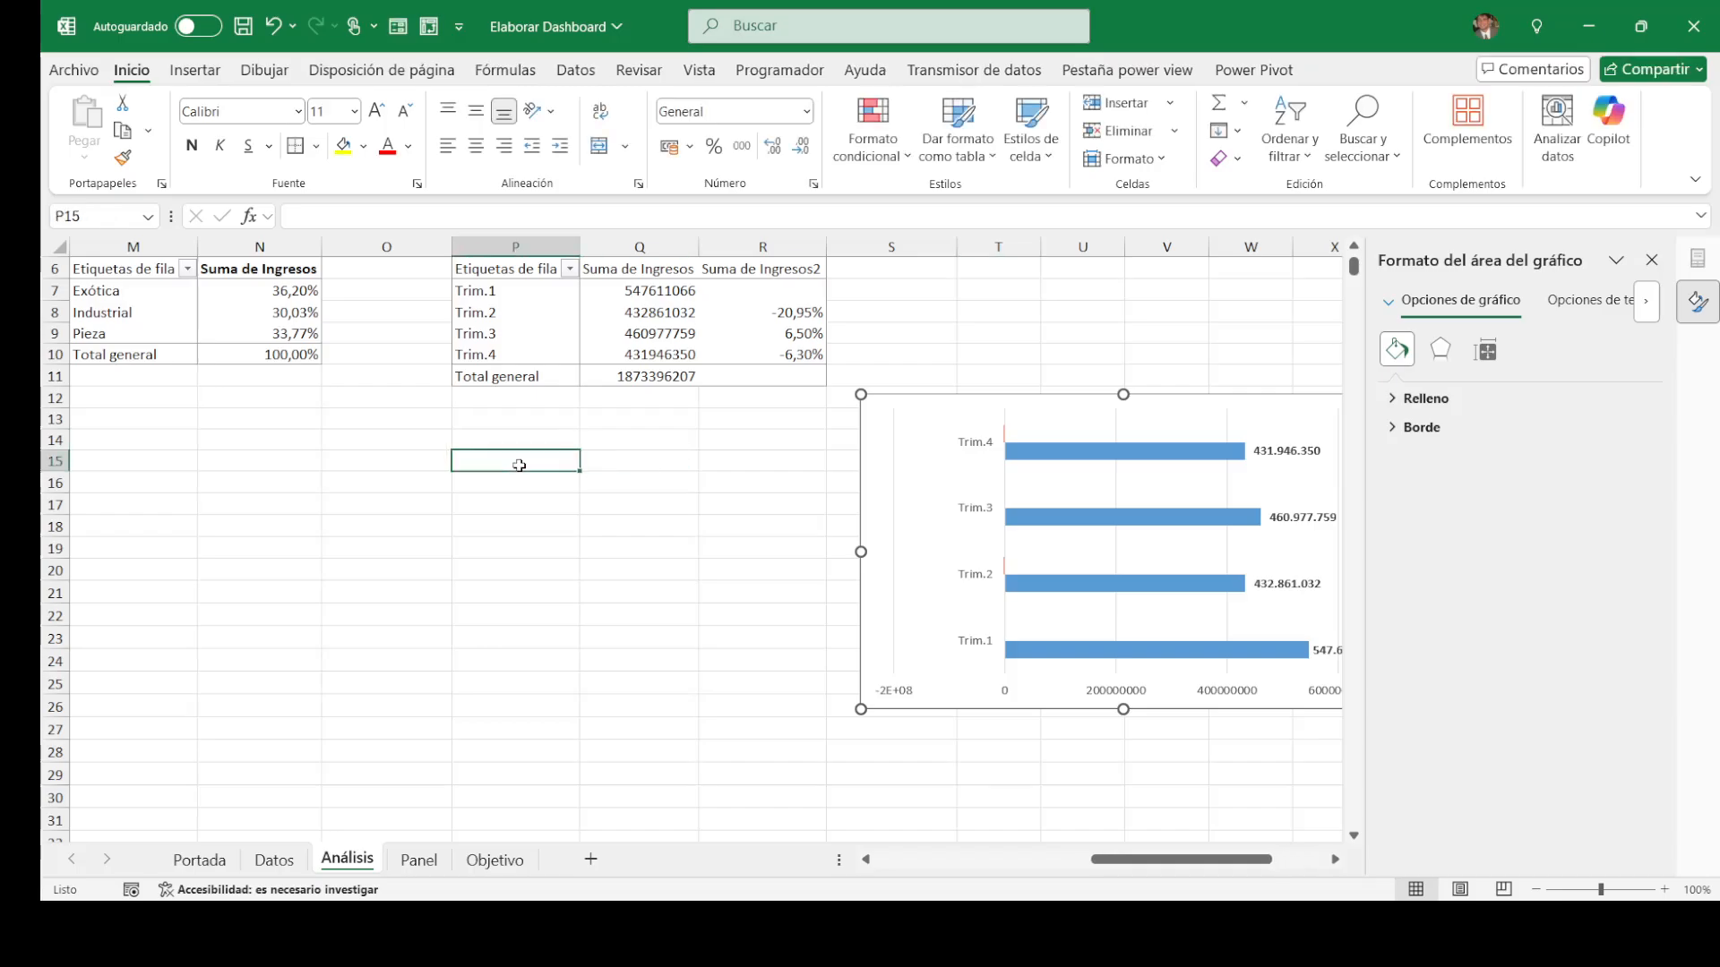
text(+p)
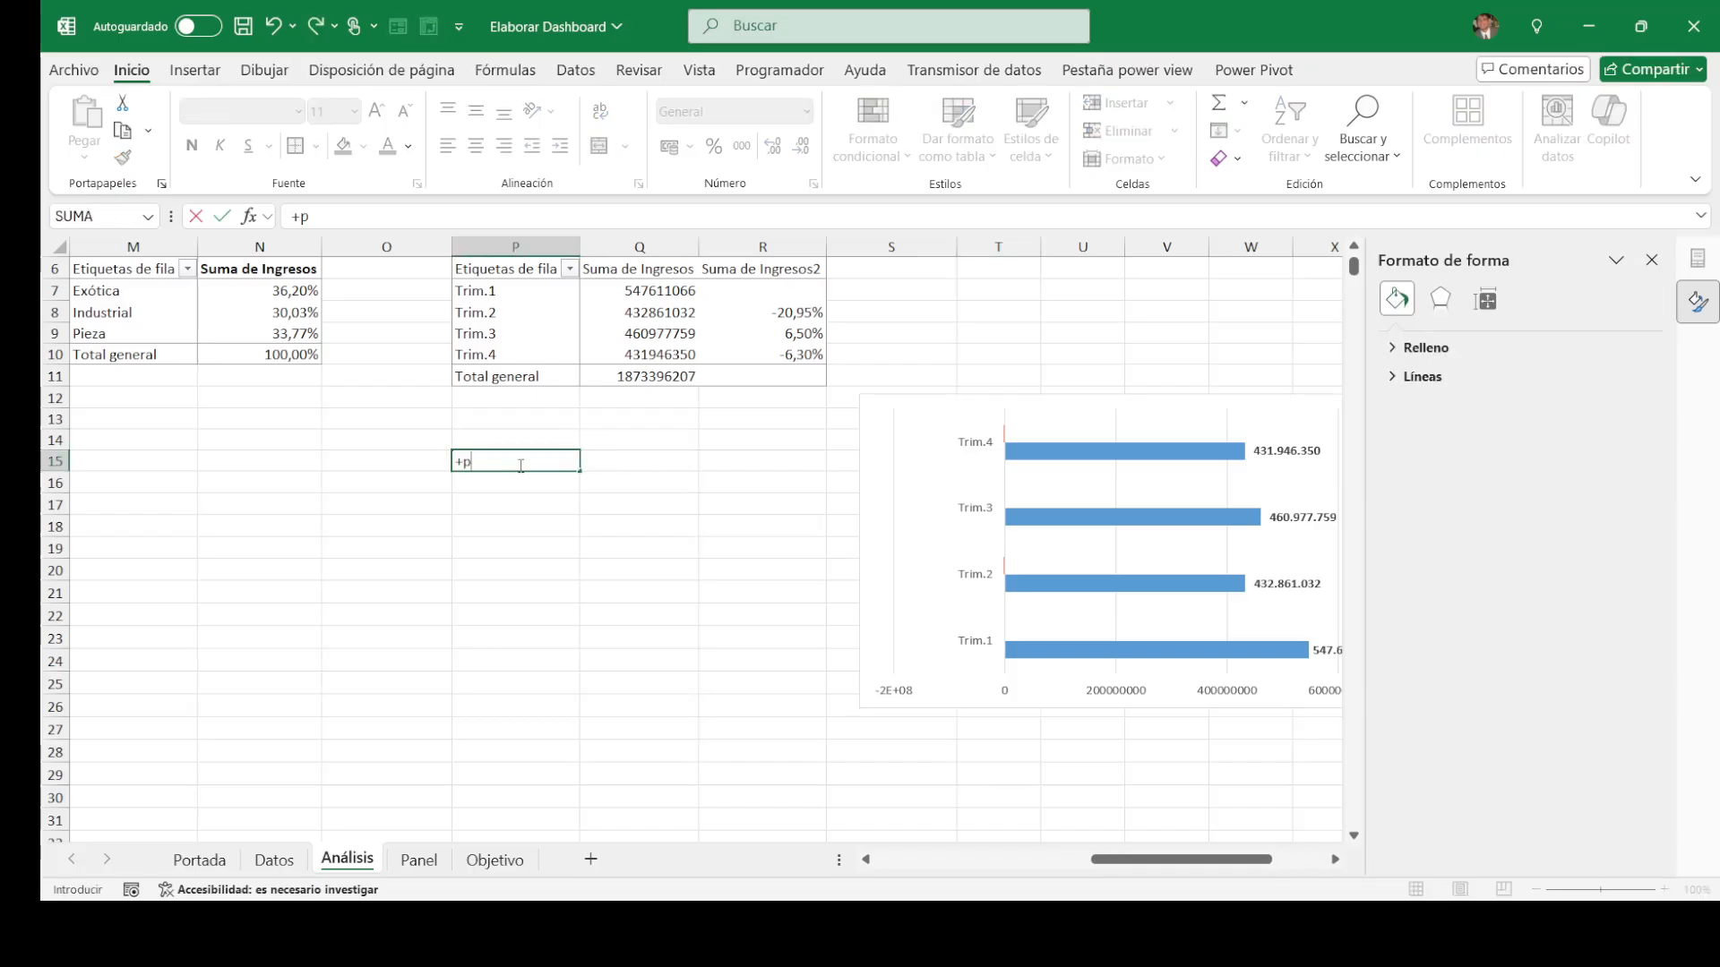
text(7)
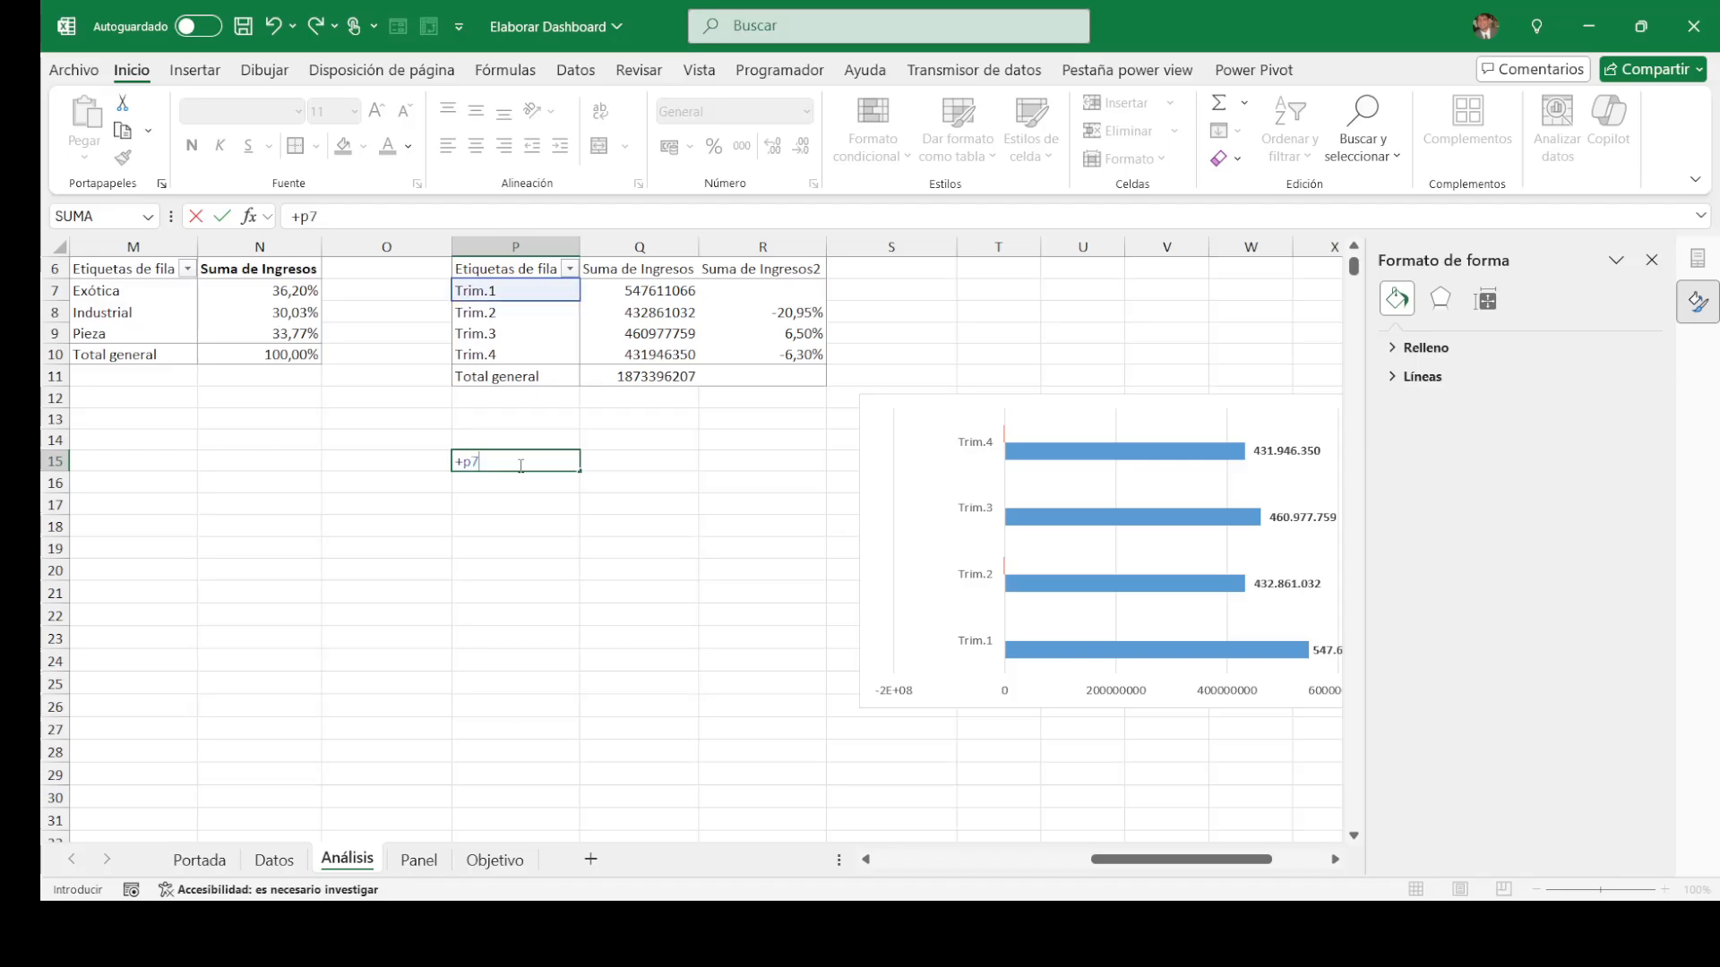
key(Return)
key(Up)
key(shift+Right)
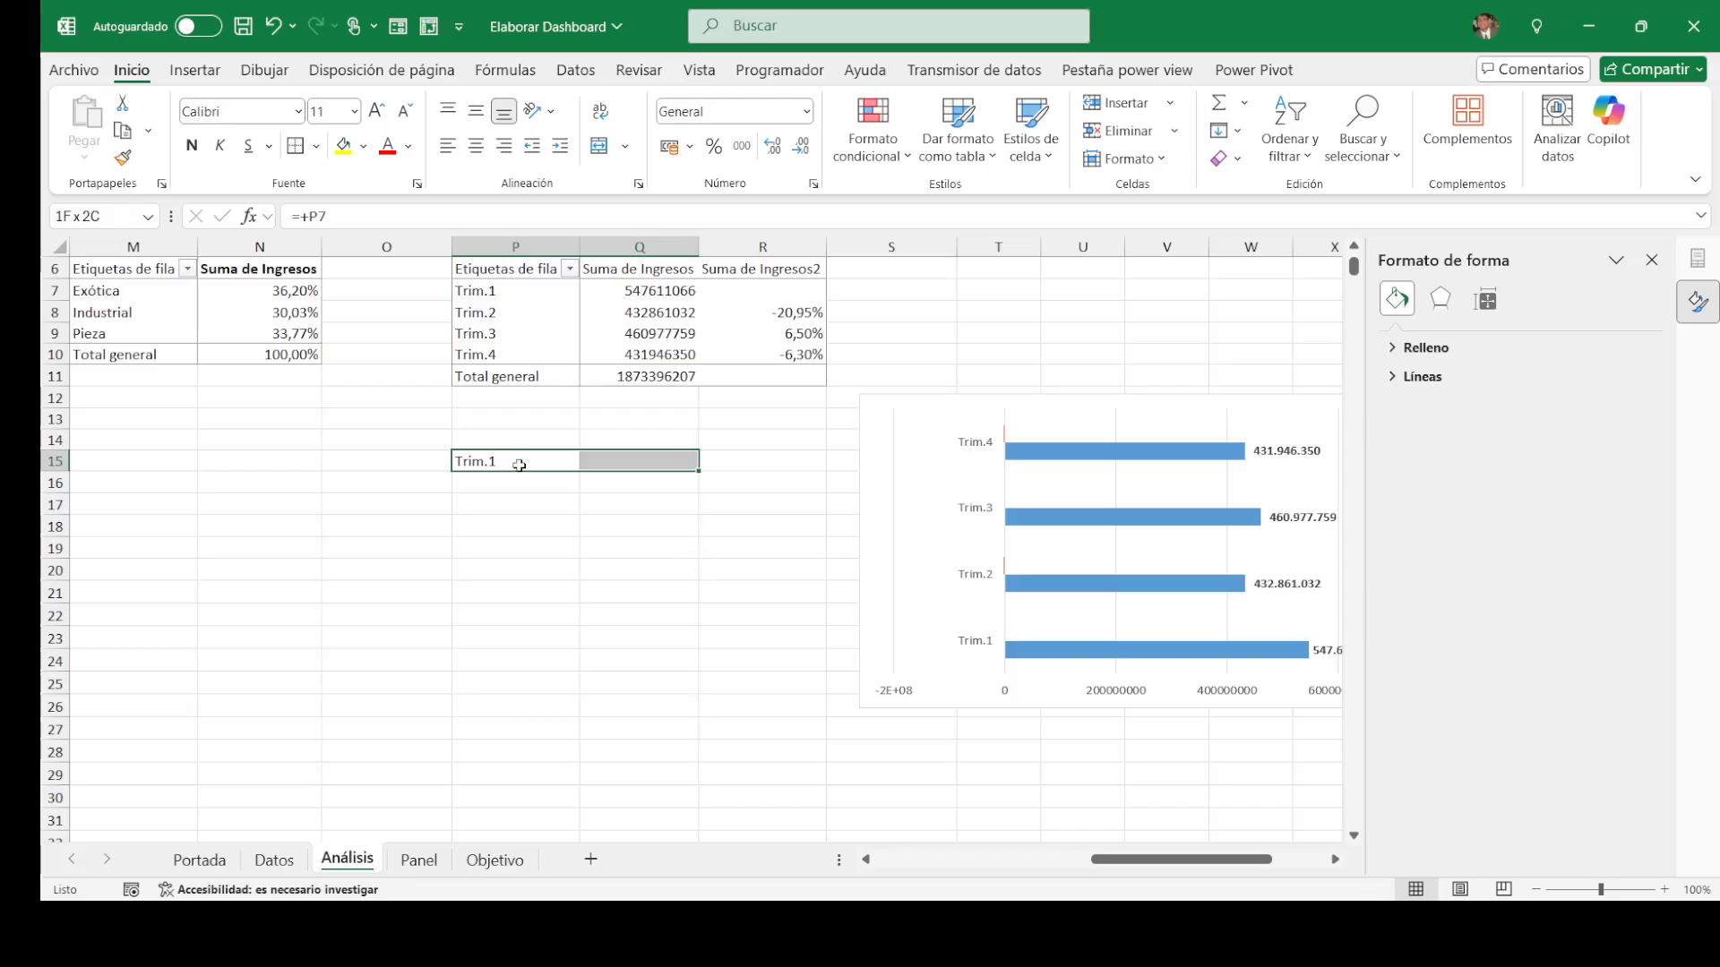
key(ctrl+d)
Step: Fill the P15:Q15 reference formulas down through row 18 for the remaining quarters
key(shift+Down)
key(shift+Down)
key(shift+Down)
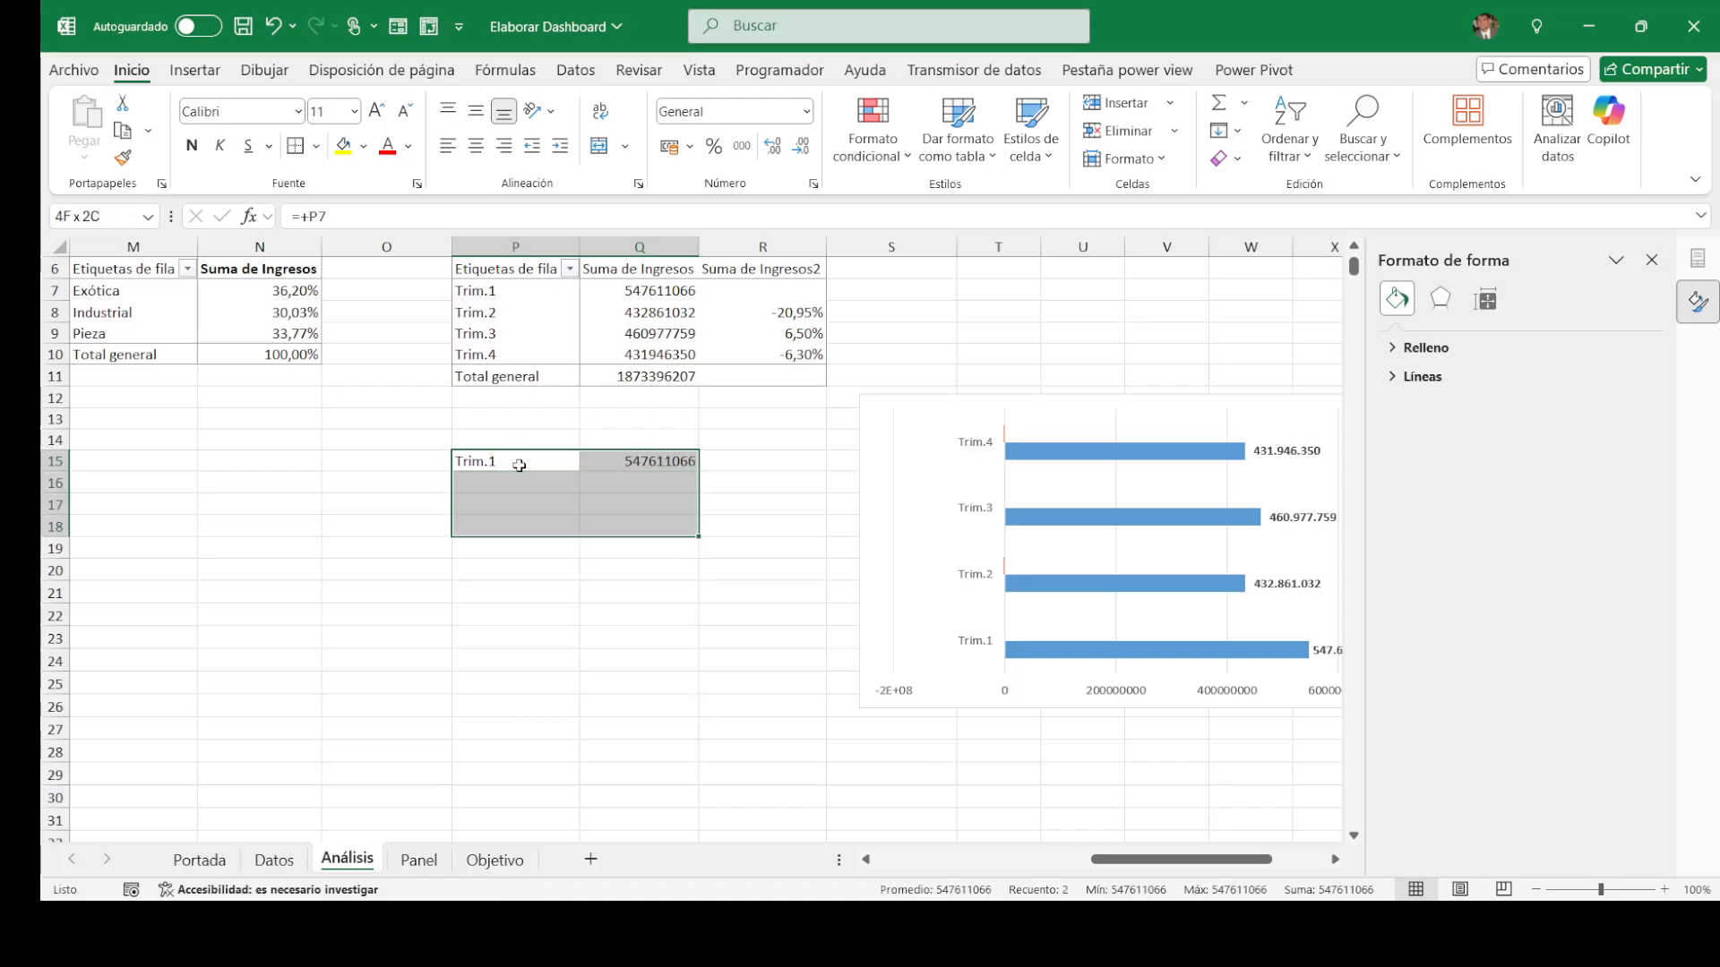
key(ctrl+d)
key(Down)
key(Right)
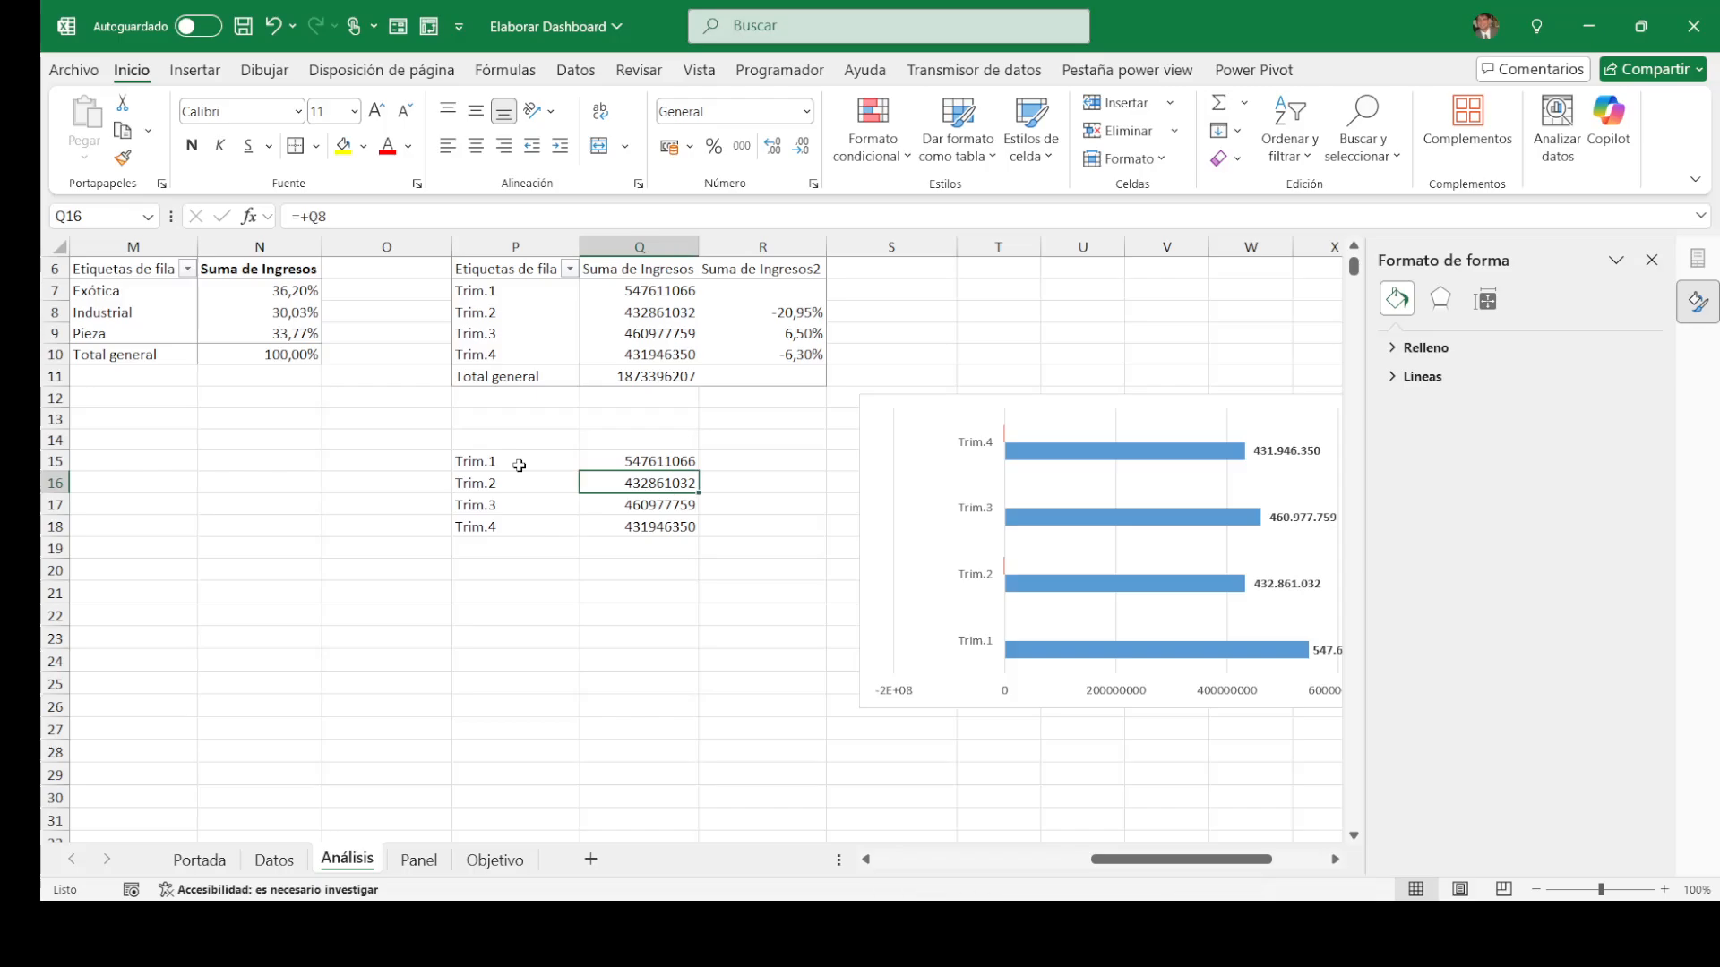
Step: Enter the formula +Q16/Q15-1 in R16 to calculate the second quarter's income variation
key(Right)
text(+)
key(Left)
text(/)
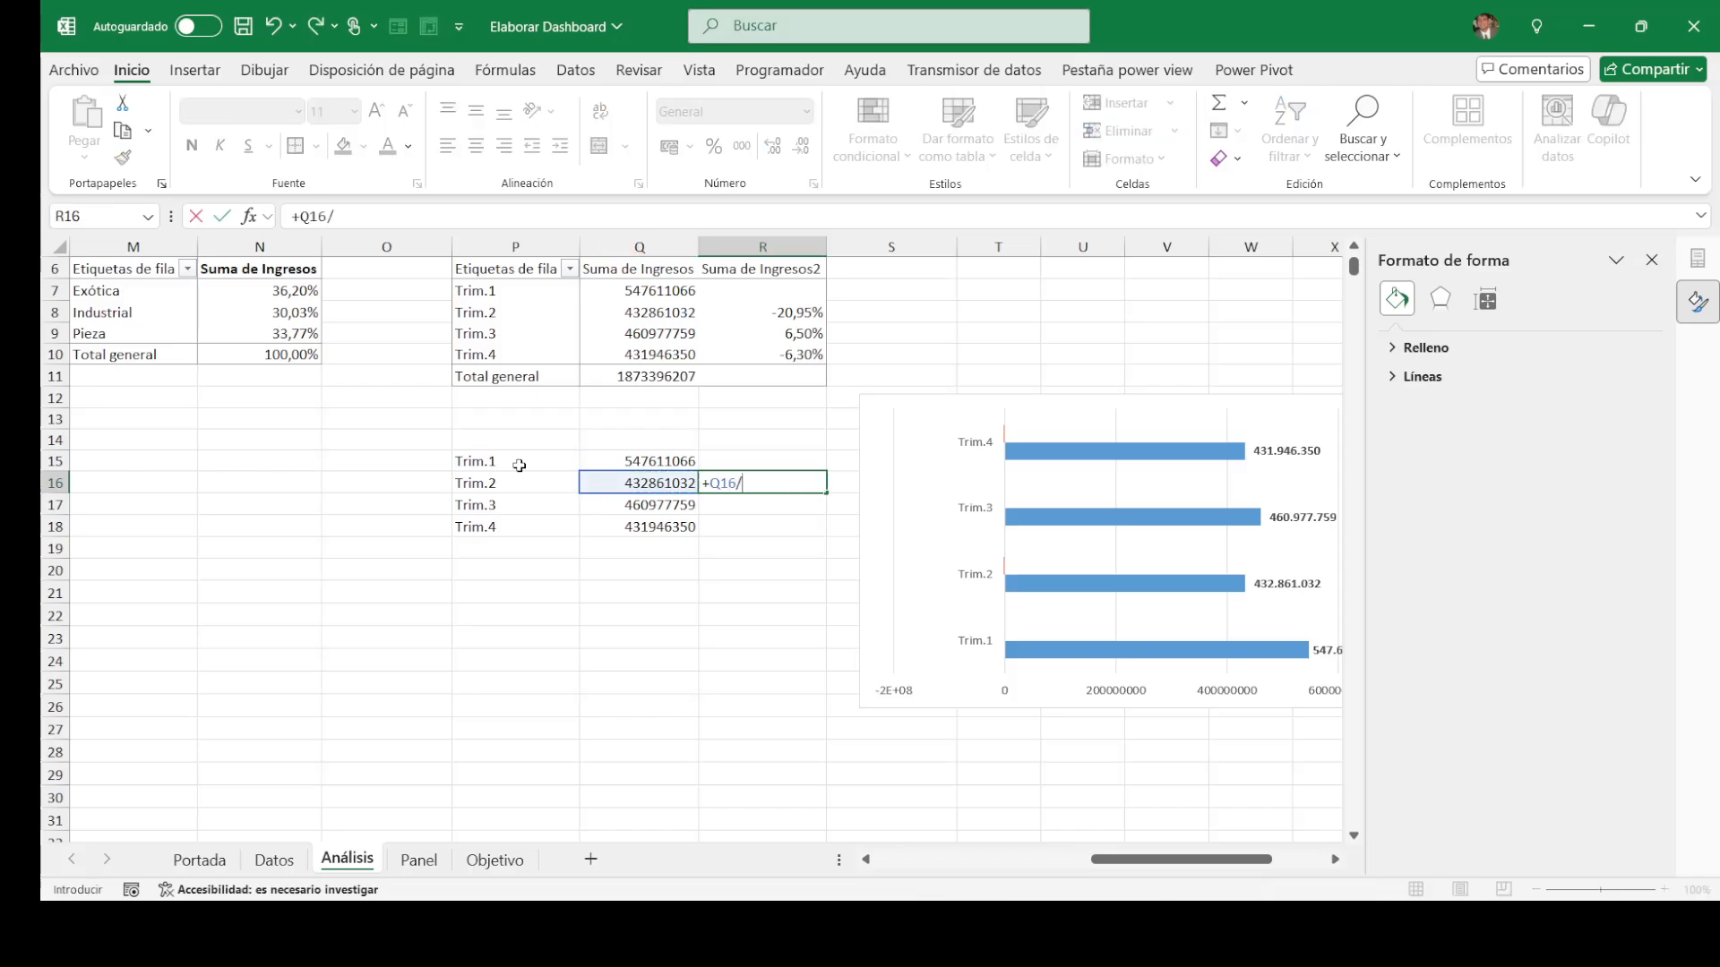
key(Left)
key(Up)
text(-1)
key(ctrl+Return)
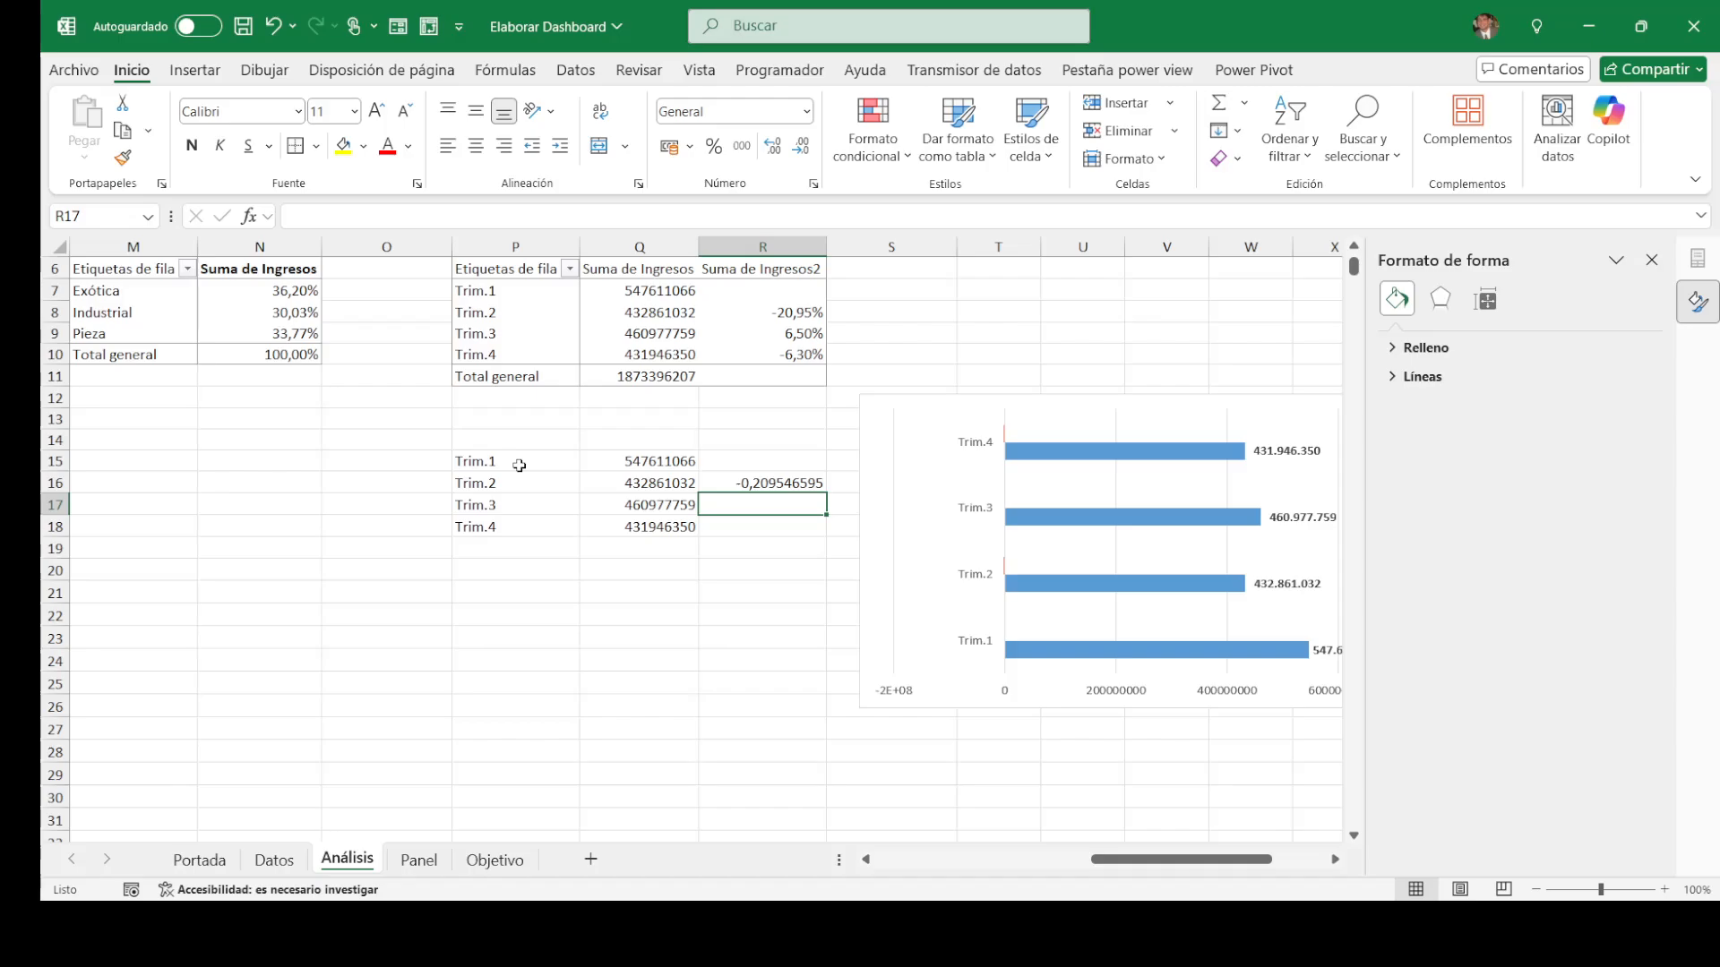
Step: Fill the variation formula from R16 down to R18 and format the three cells as percentages without decimals
key(ctrl+Down)
key(ctrl+Up)
key(Up)
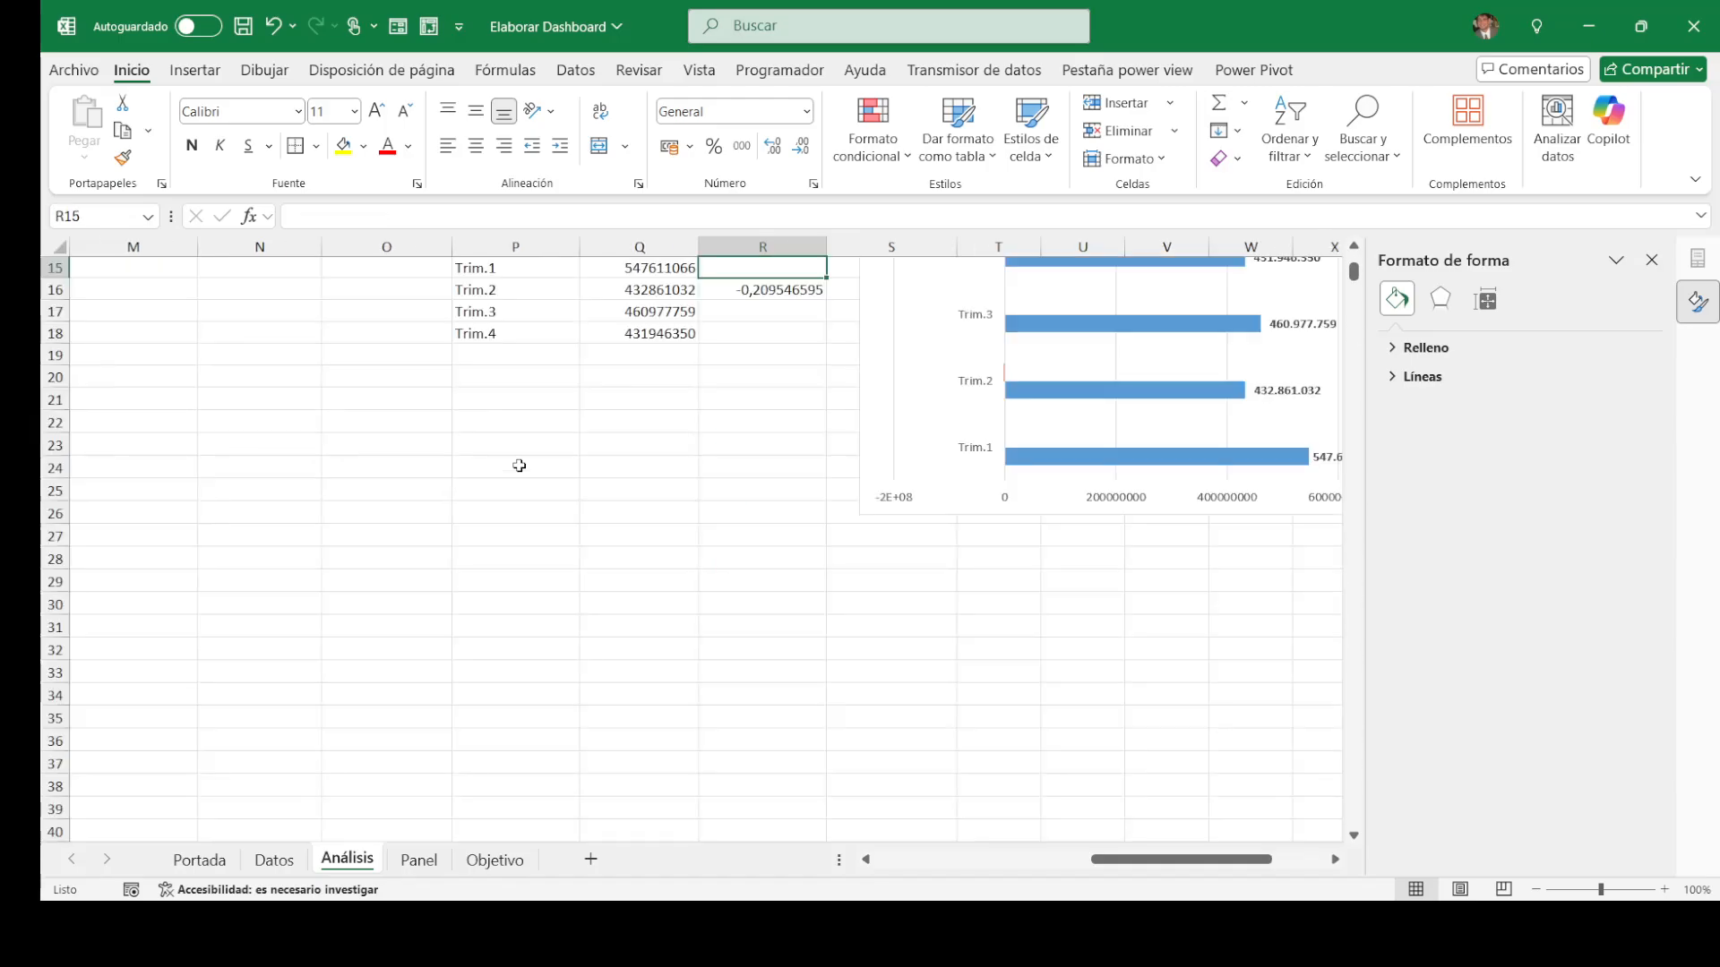
key(Down)
key(Down)
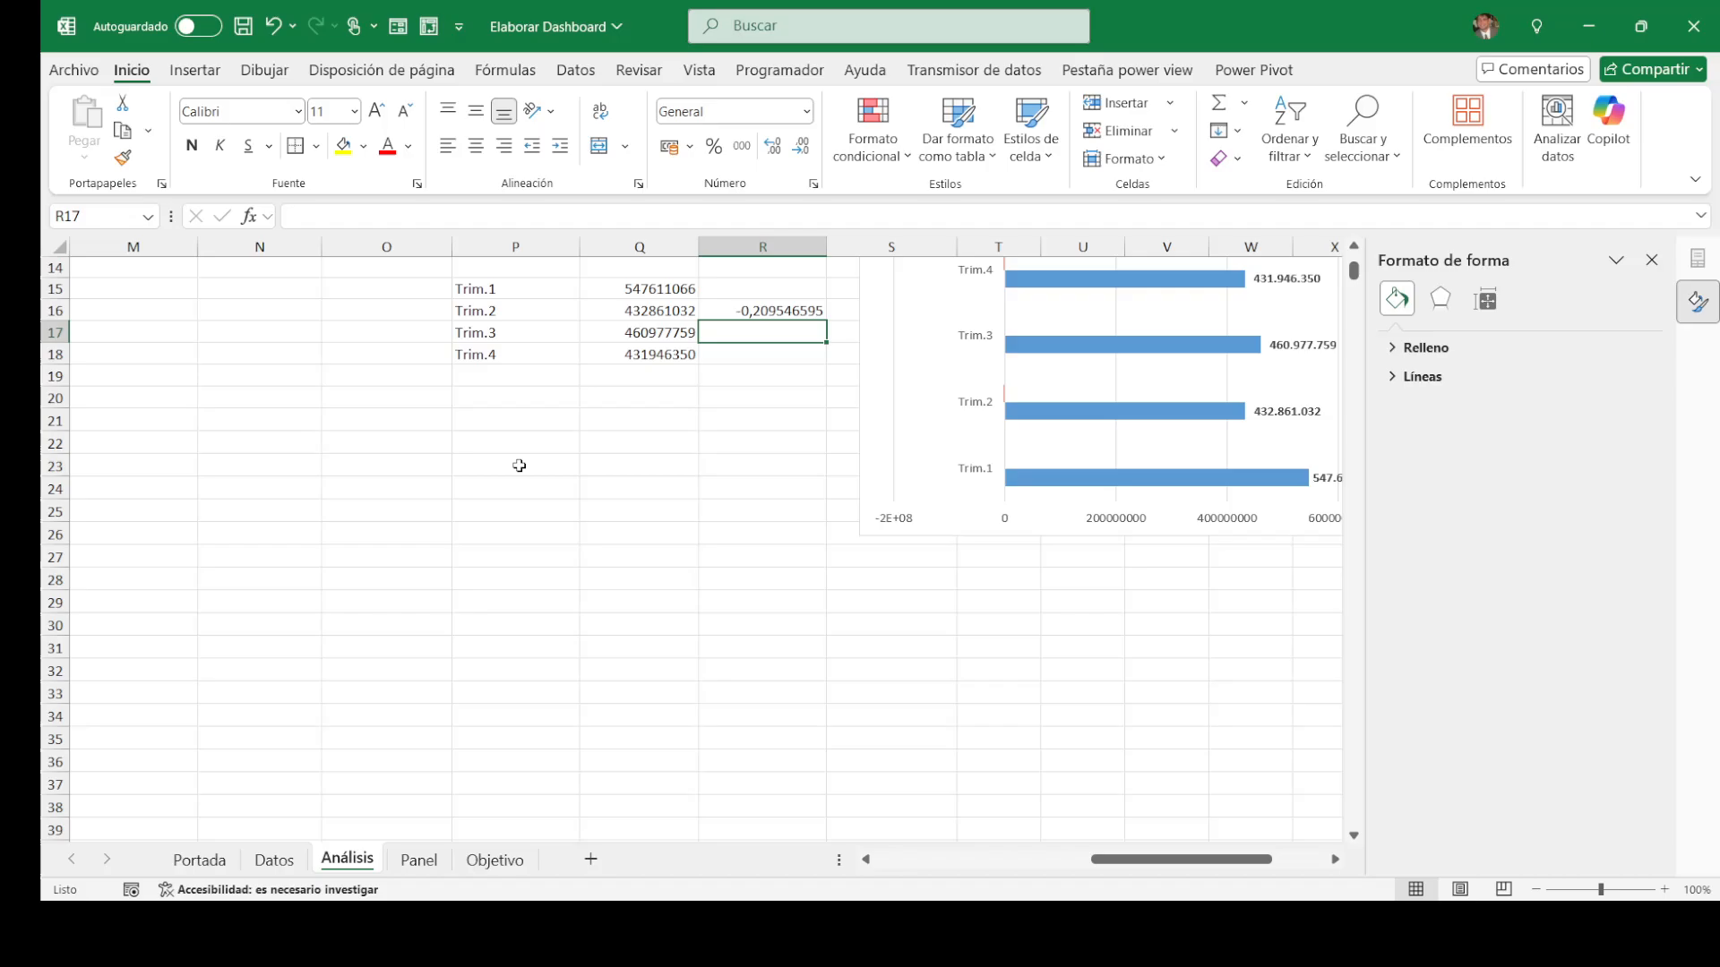
key(Up)
key(shift+Down)
key(shift+Down)
key(ctrl+d)
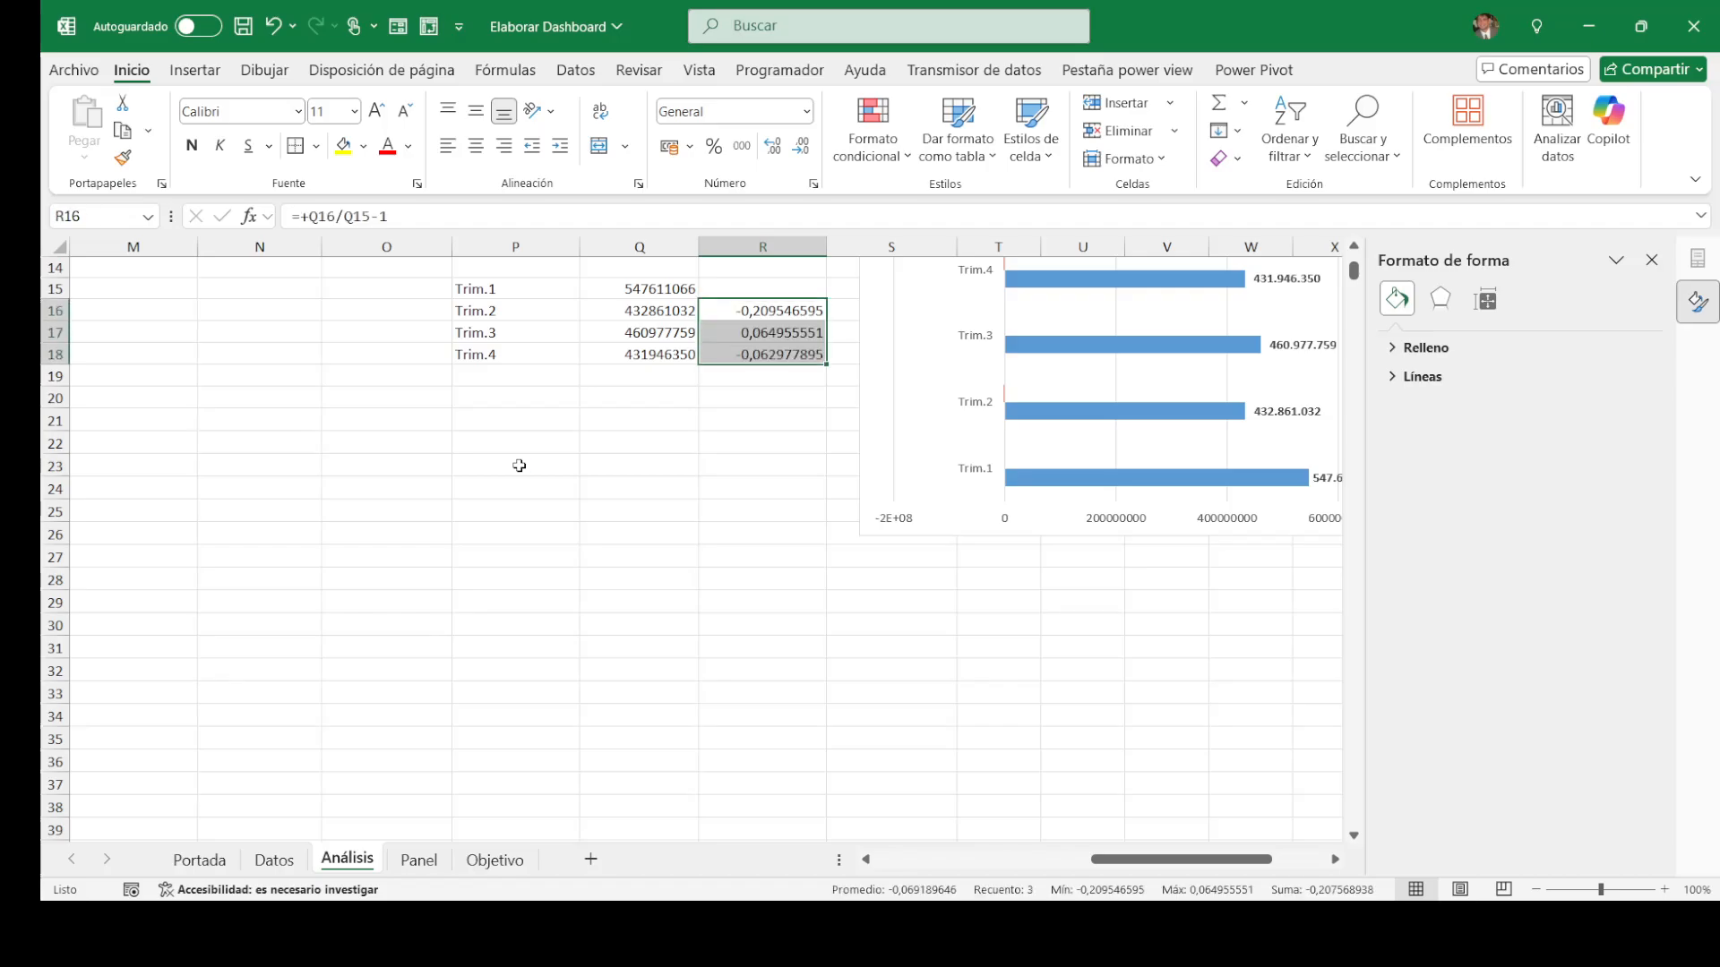
key(ctrl+shift+5)
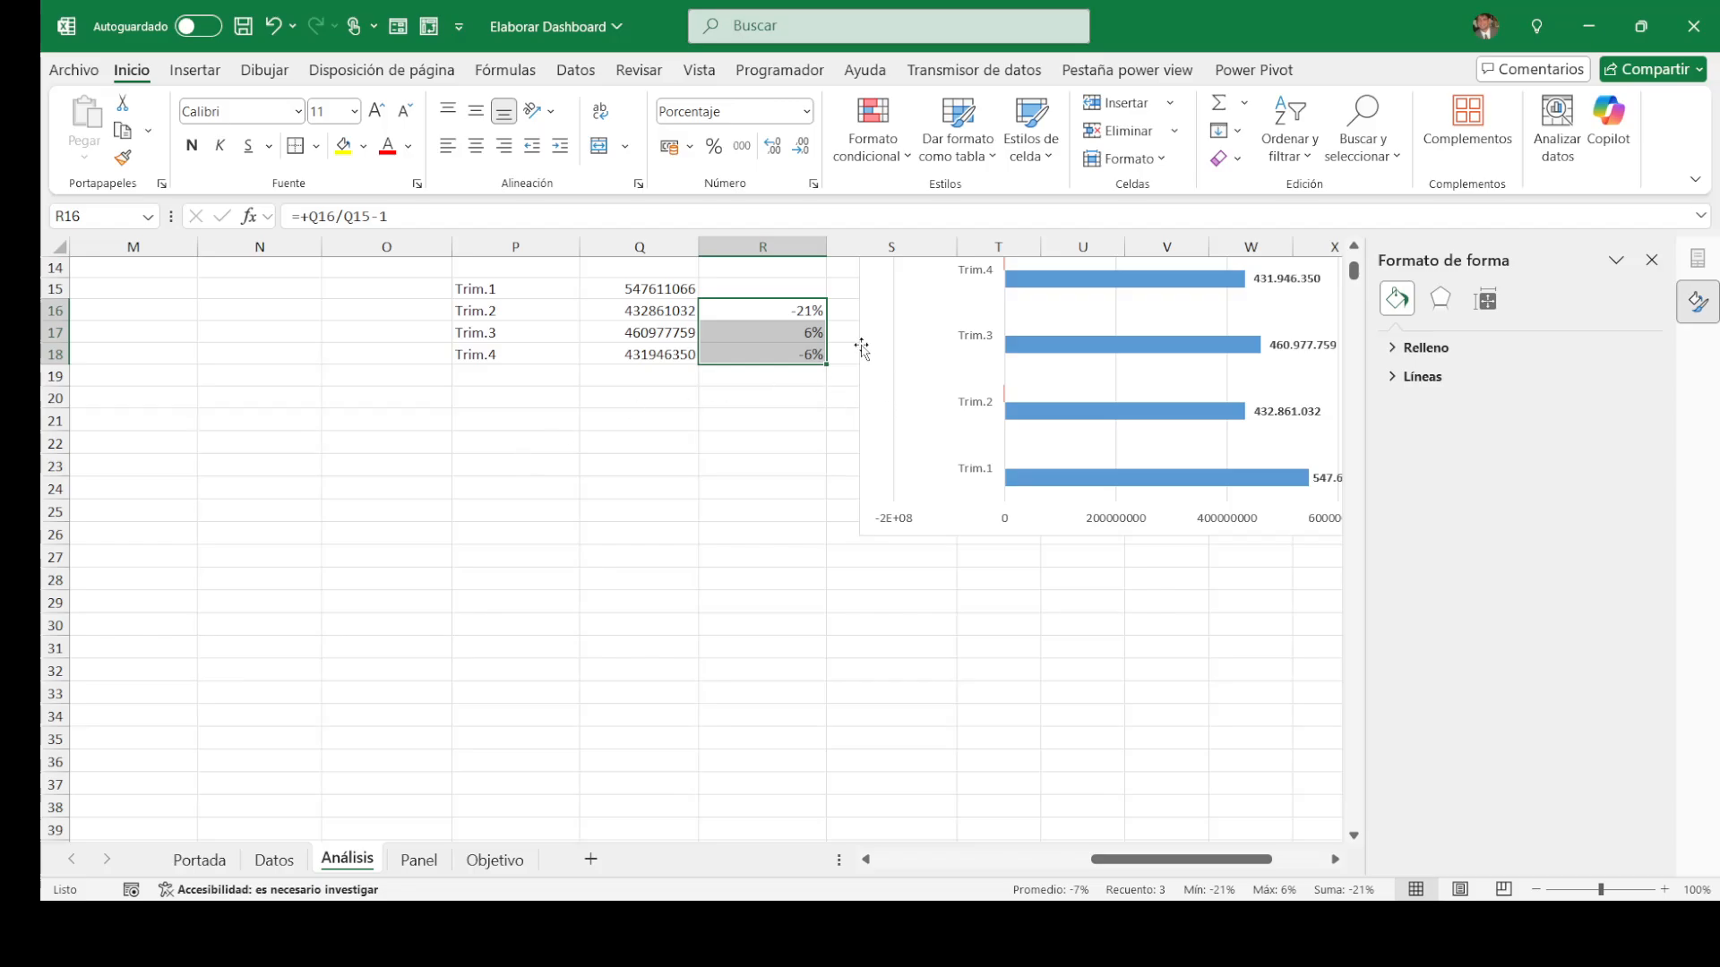
Step: Move the quarterly bar chart directly below the reference table, starting at about row 19
drag(862, 344, 362, 500)
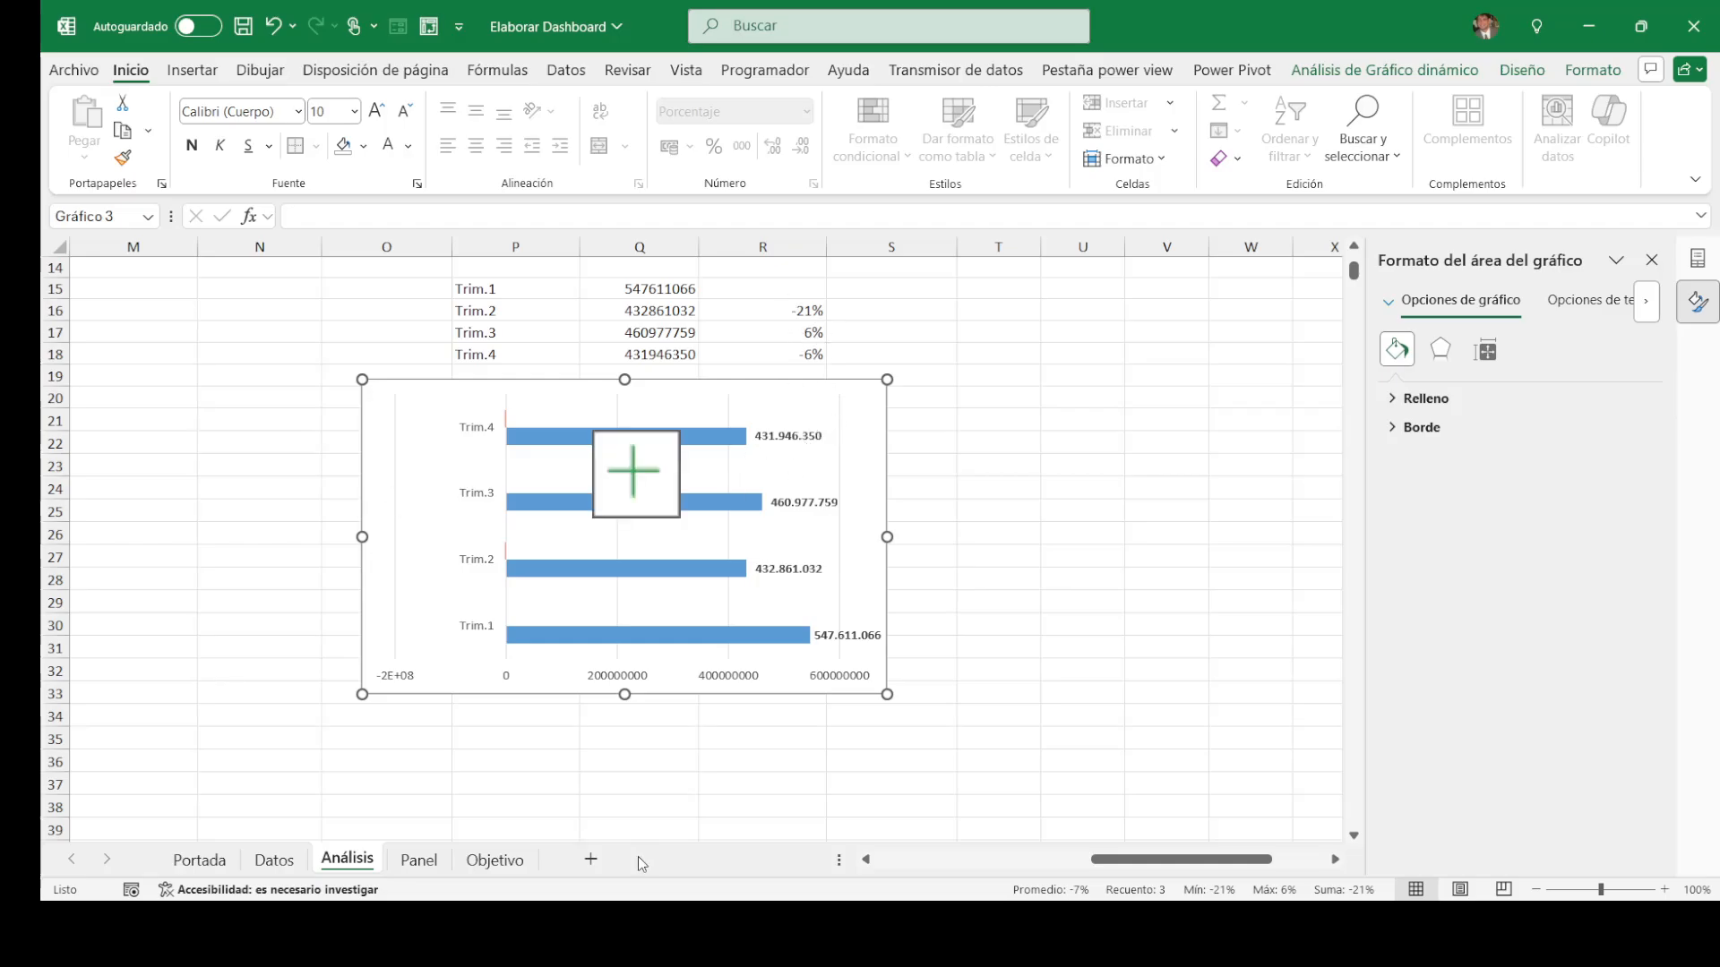
click(912, 395)
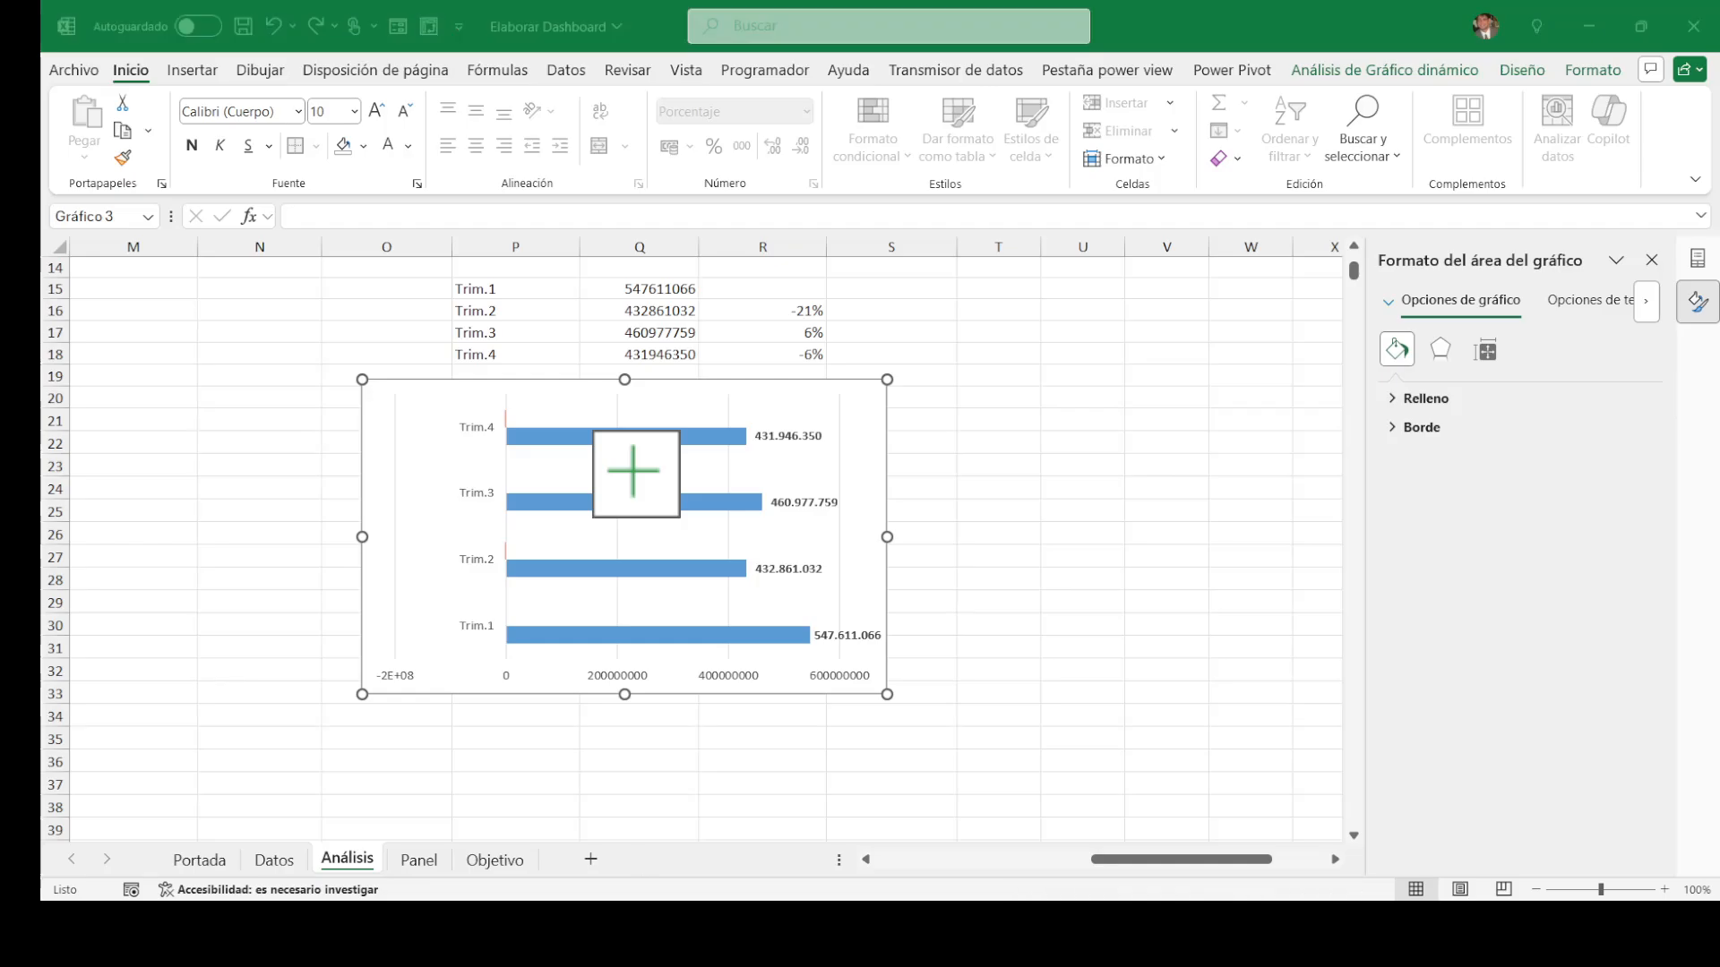
click(638, 856)
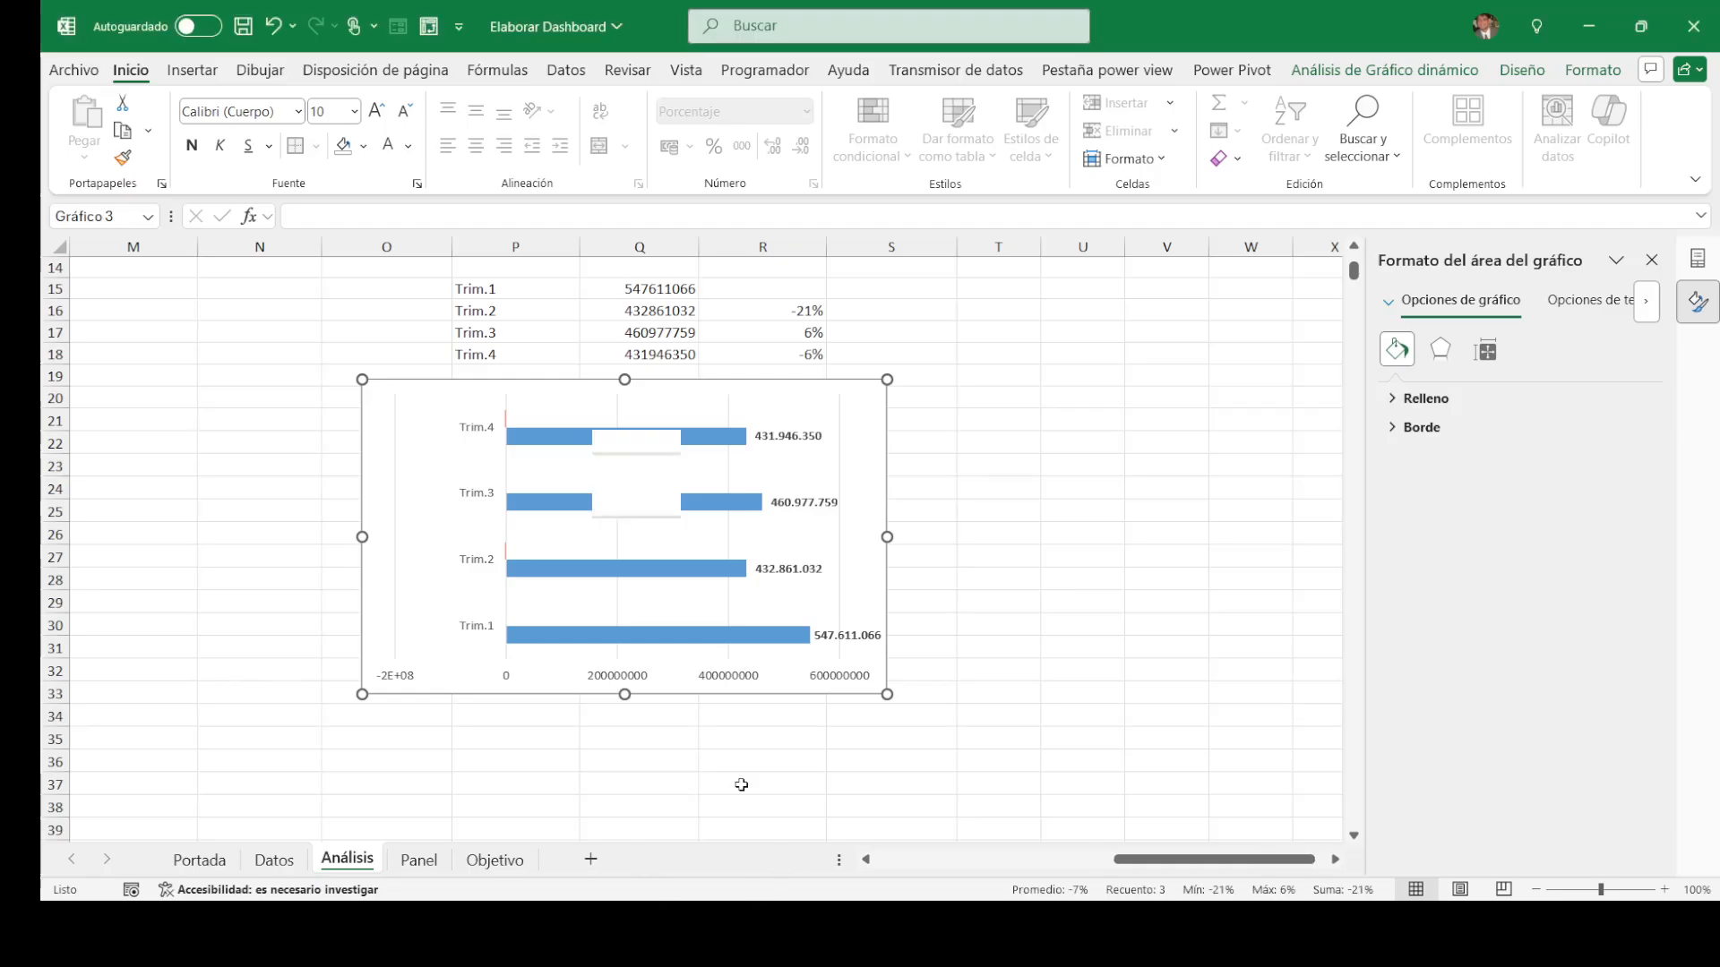
Step: Add cell values from Análisis!$R$16:$R$18 to the income data labels, alongside the existing value
click(812, 438)
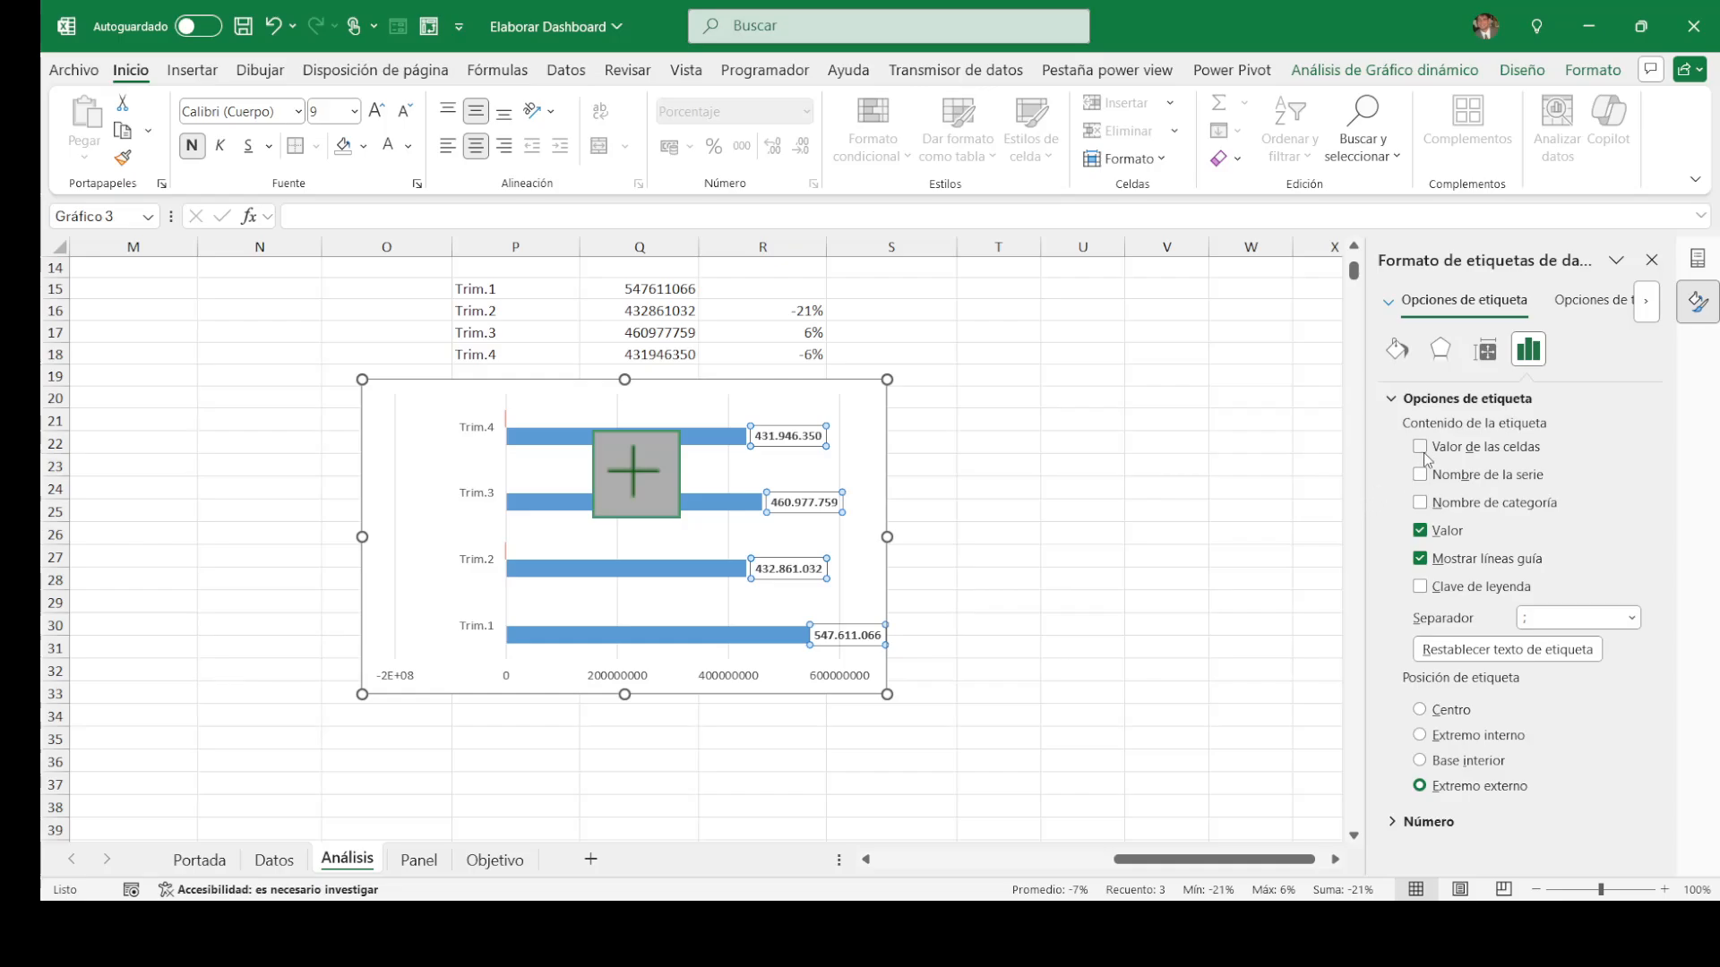
click(1420, 447)
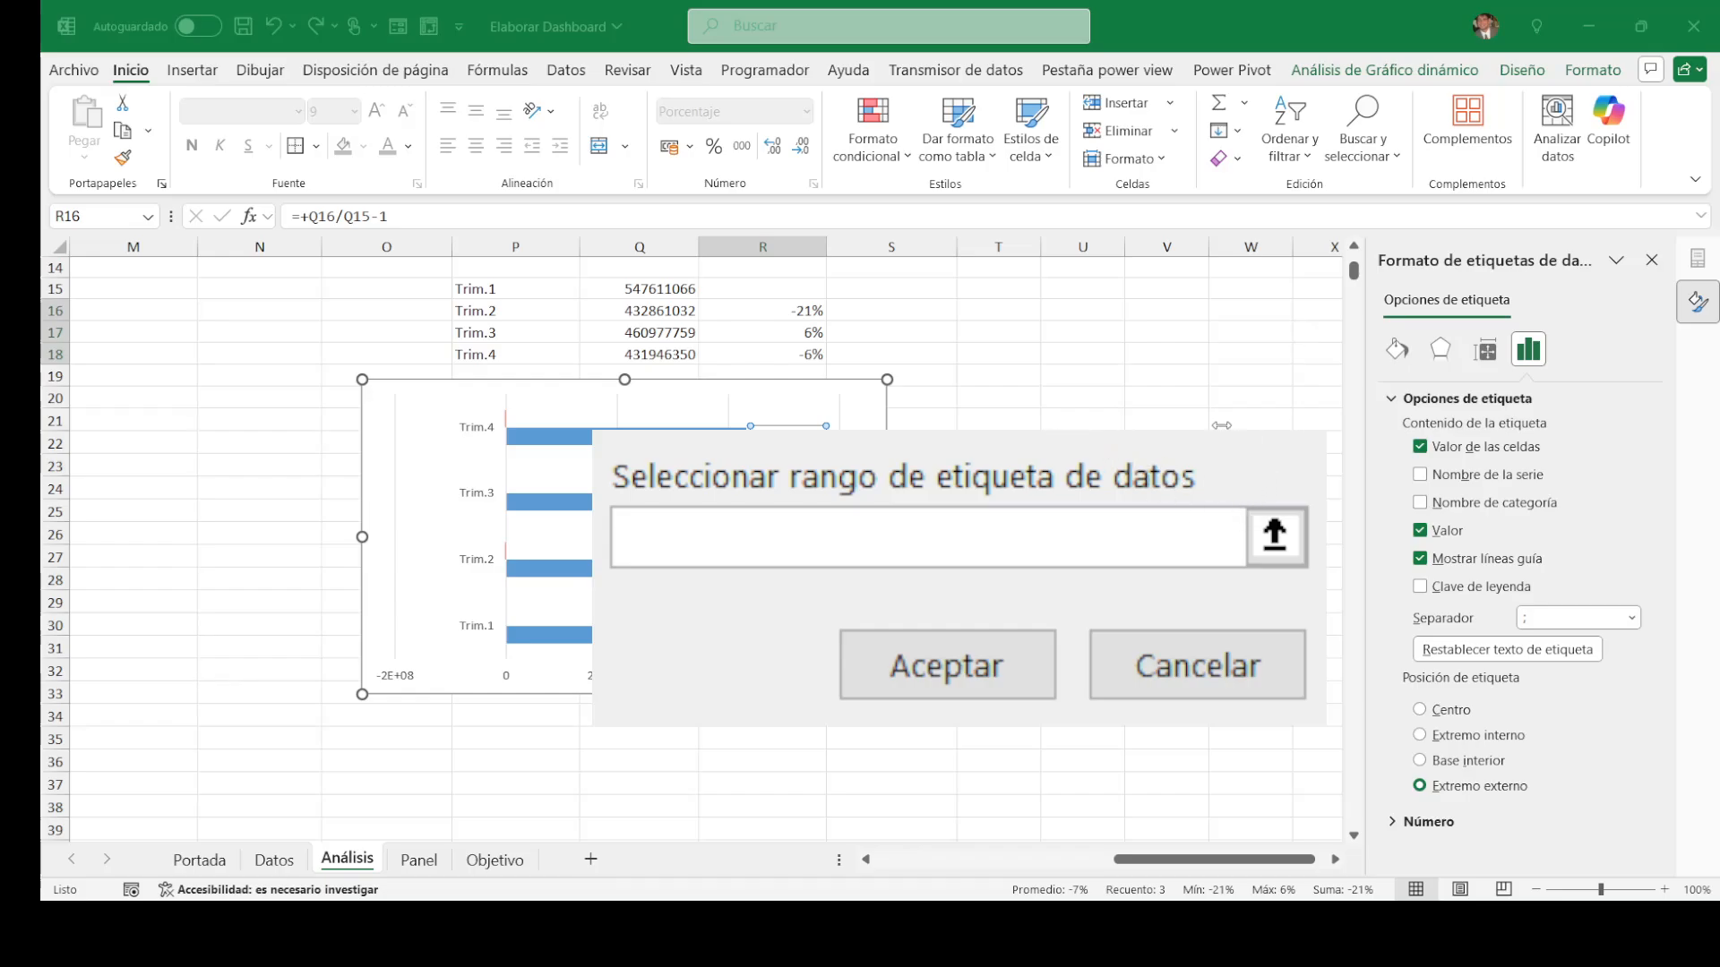
click(1166, 434)
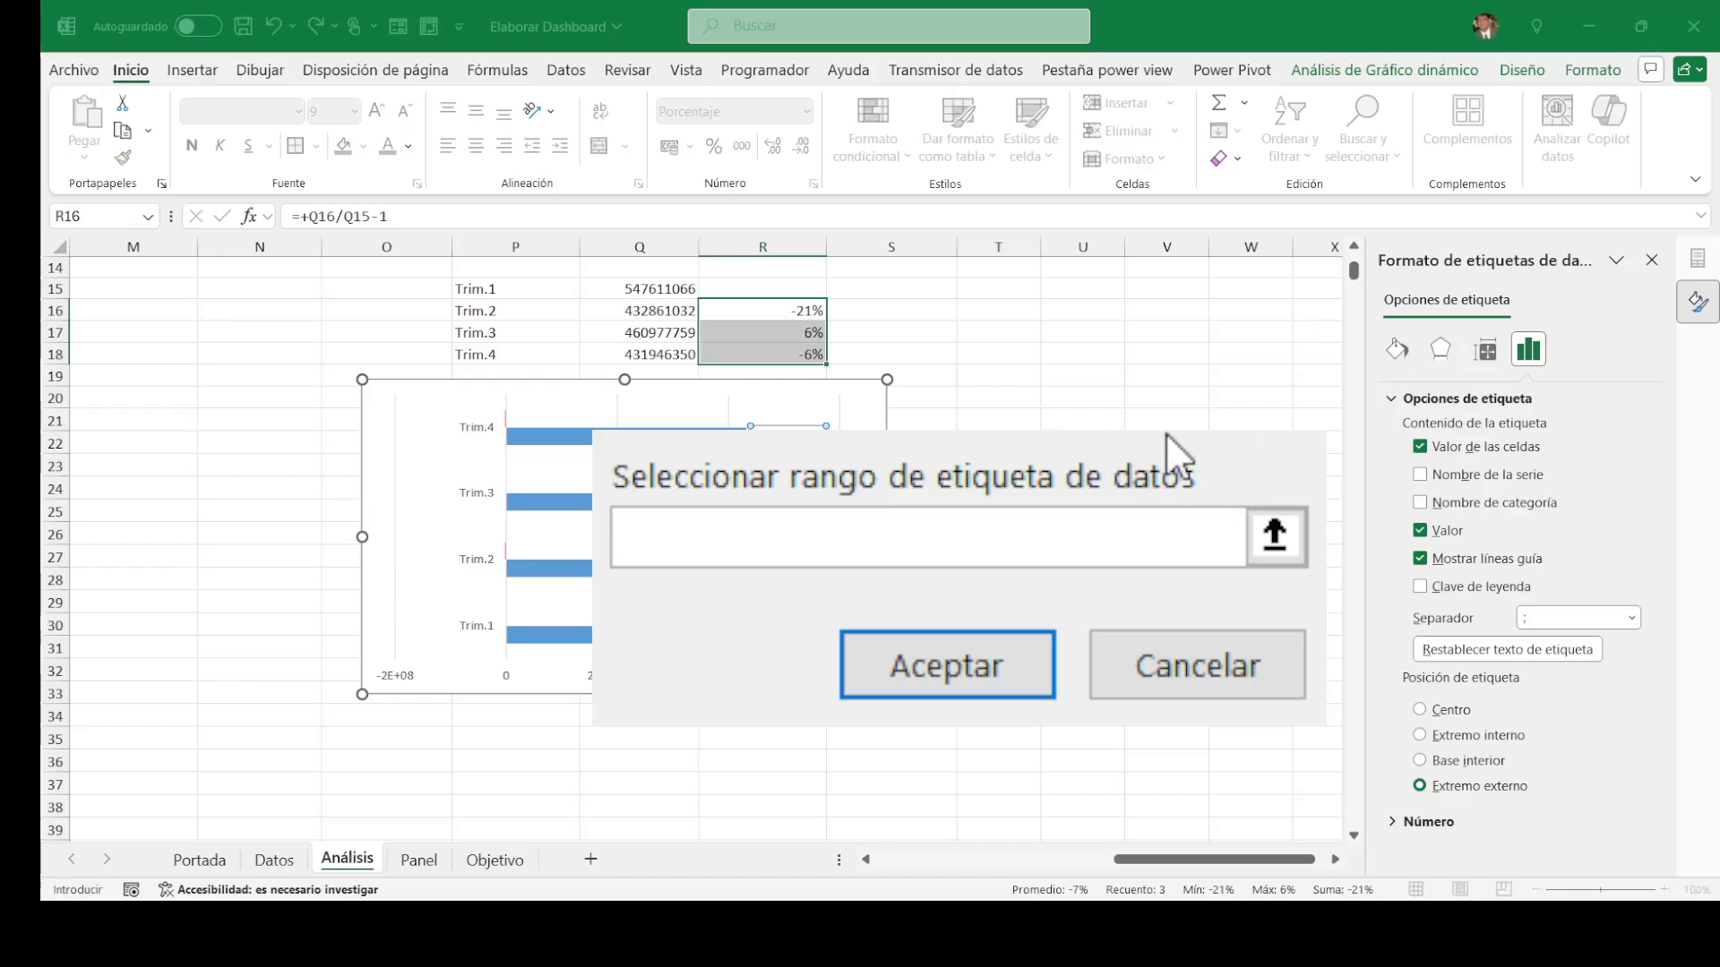
click(1274, 539)
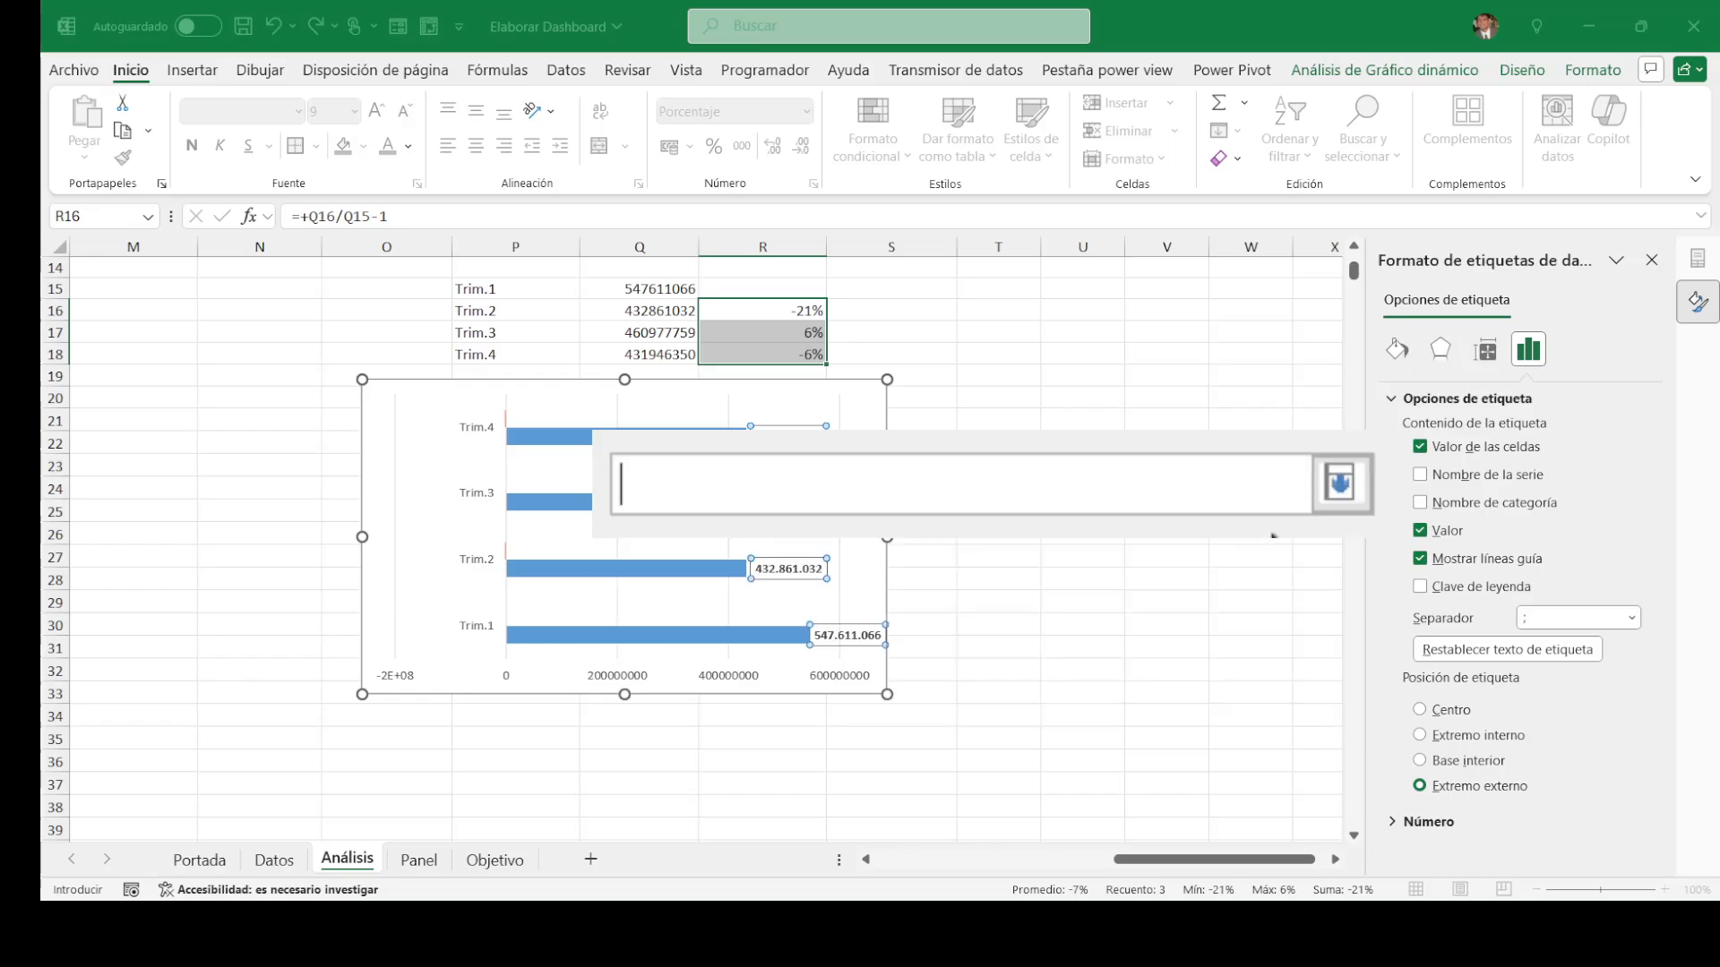
click(1317, 513)
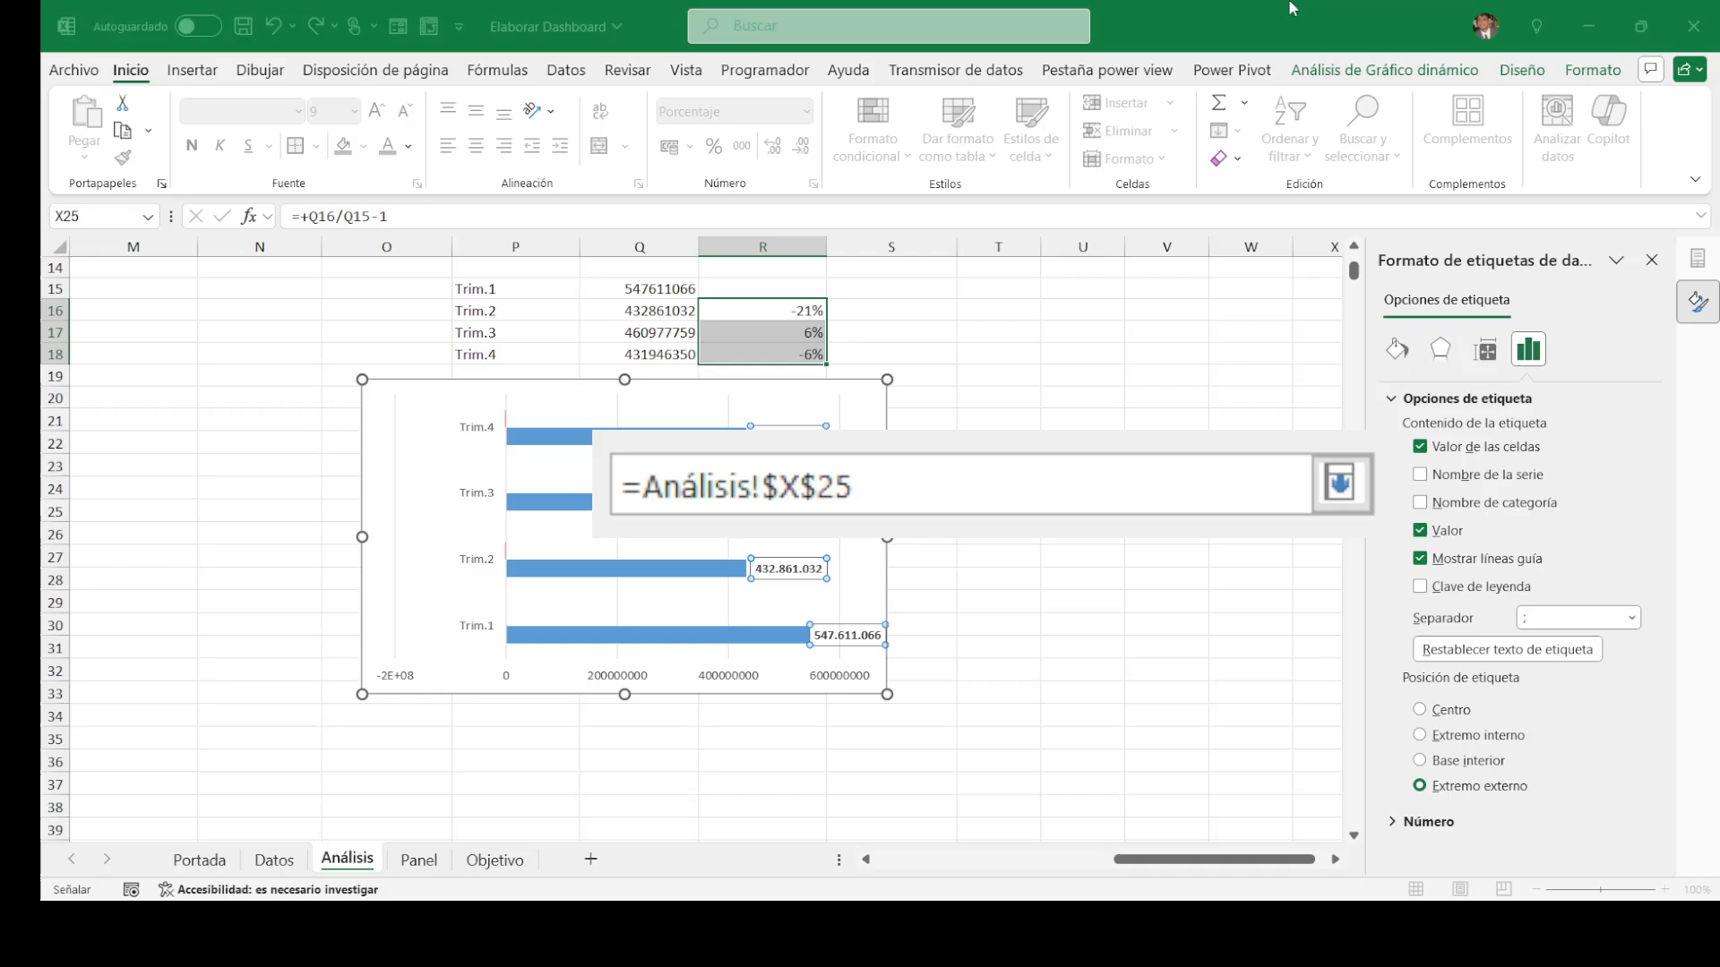
click(792, 309)
key(shift+Down)
key(shift+Down)
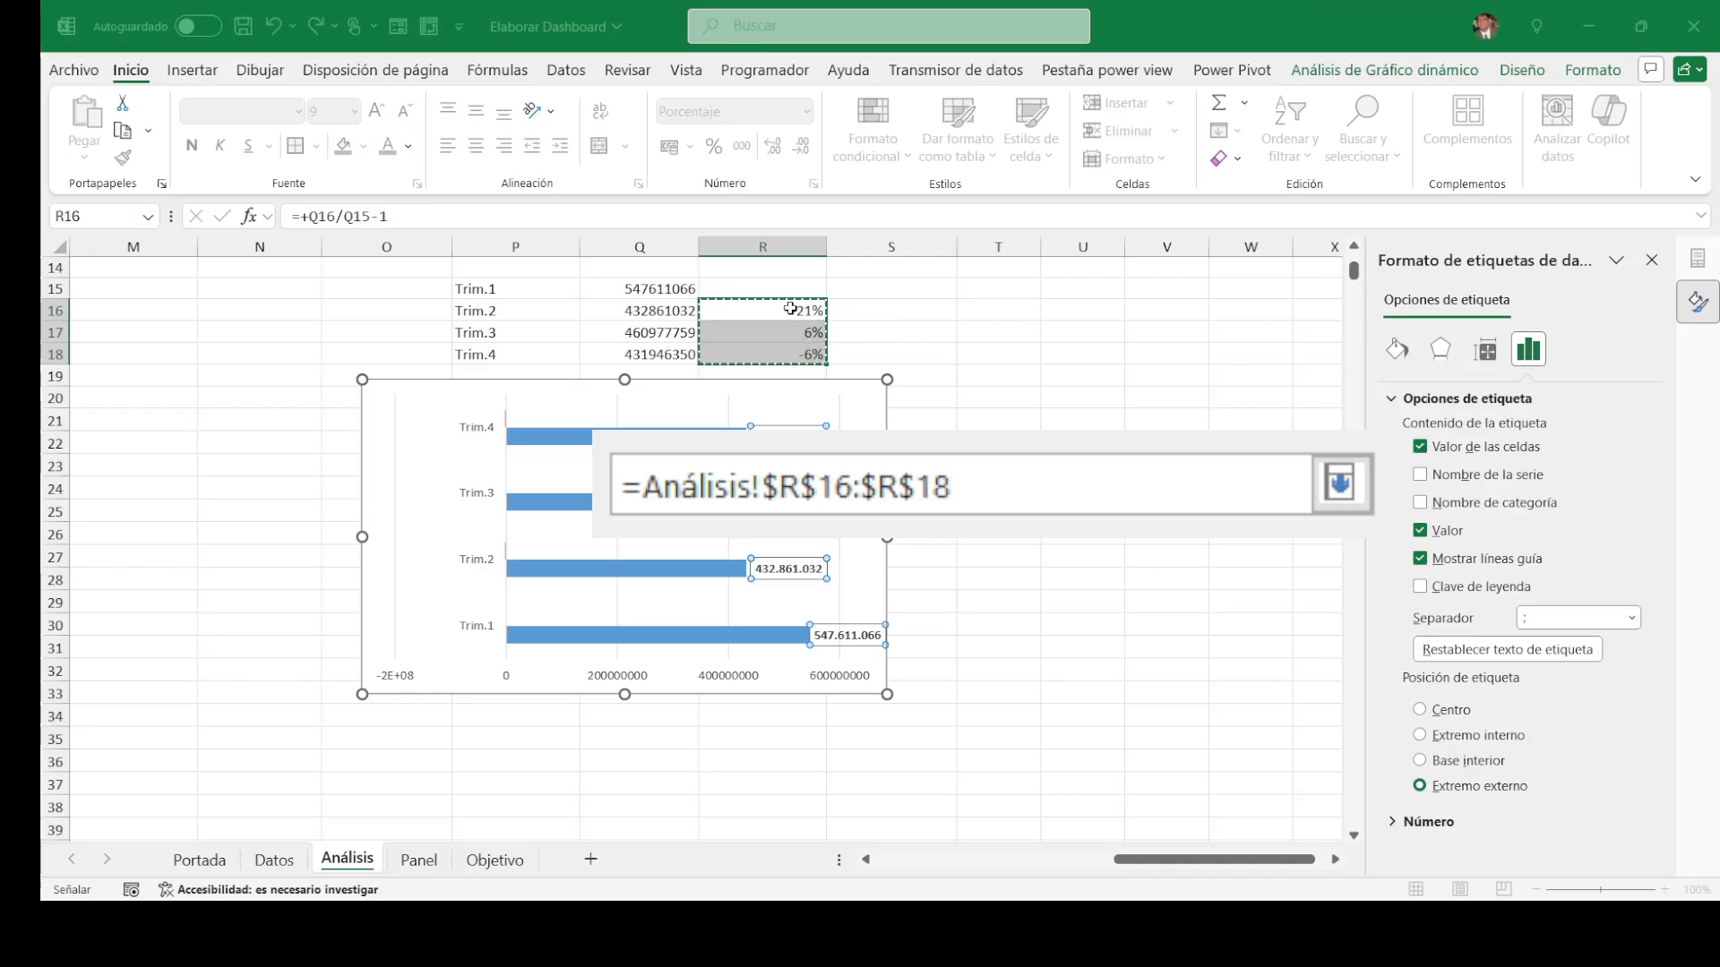
click(1365, 498)
click(989, 660)
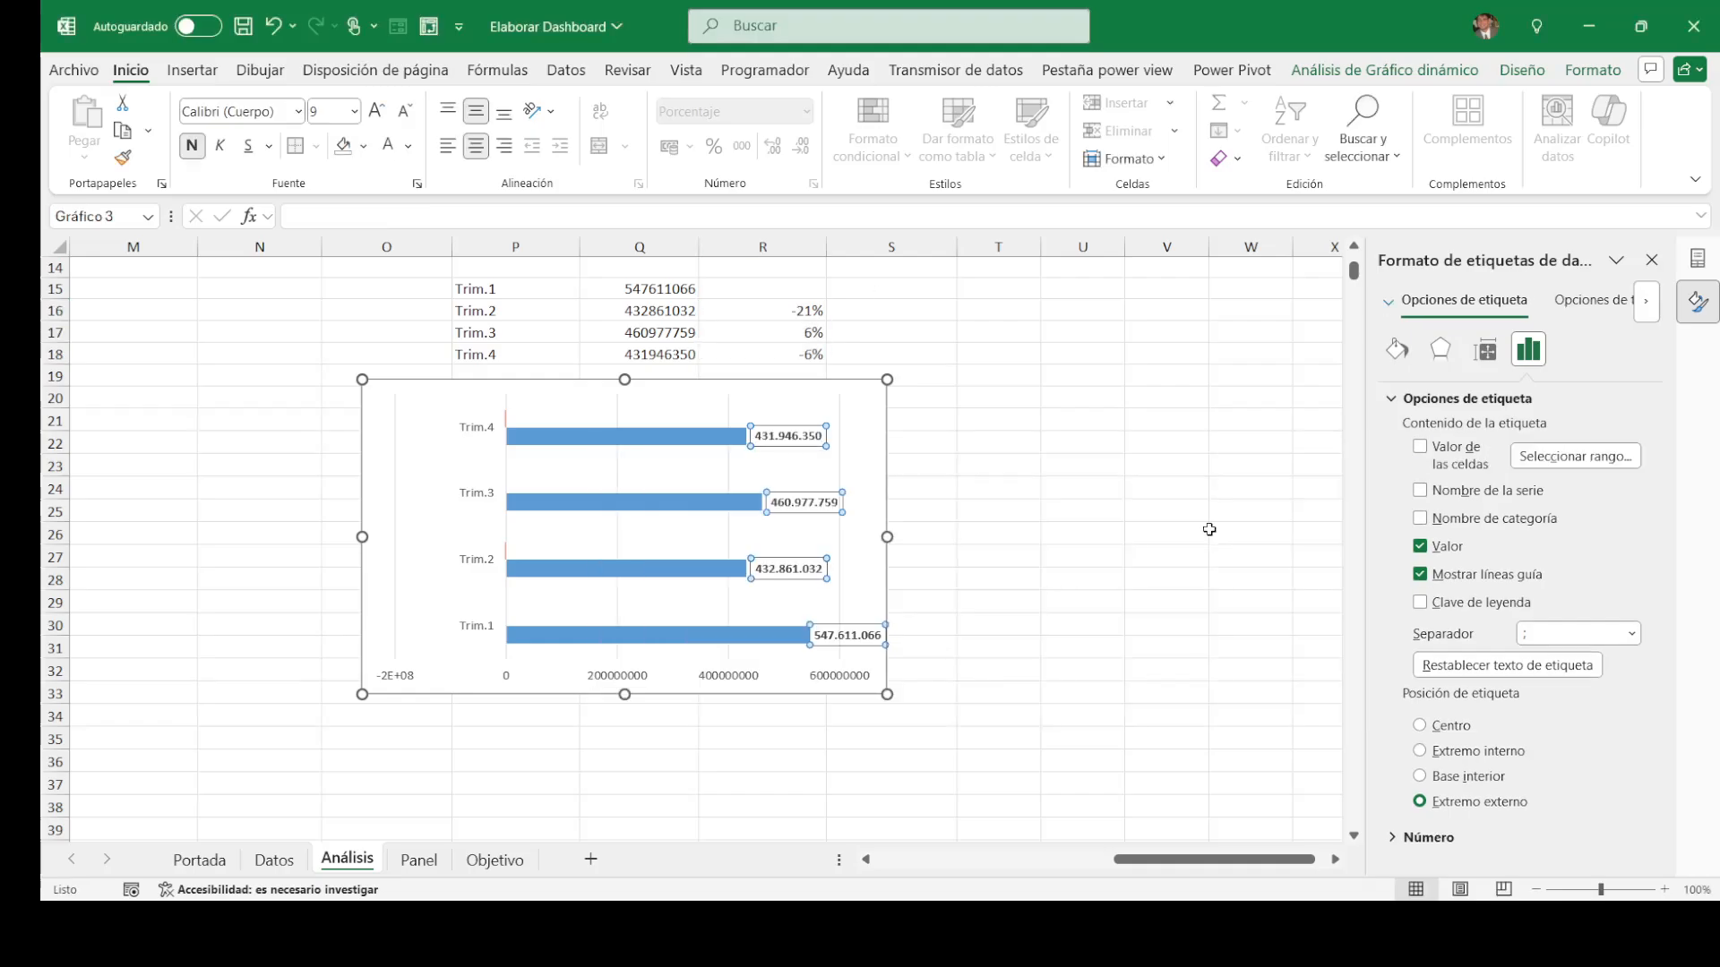
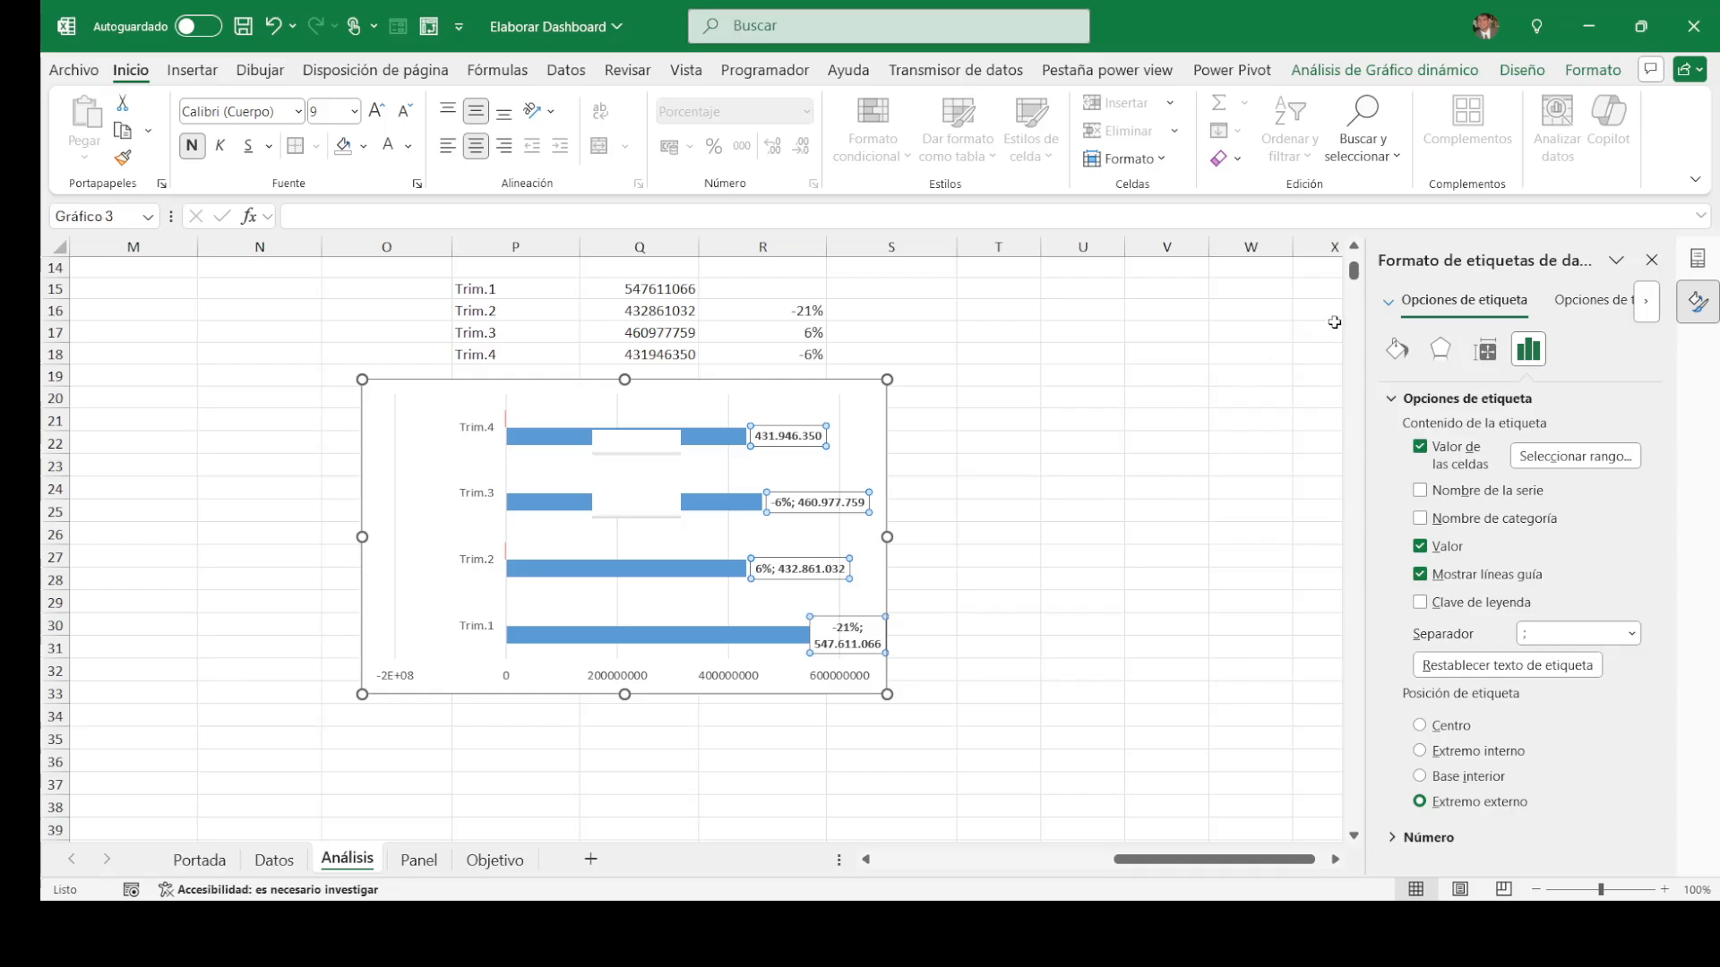
Step: Set the separator of the income data labels to (Nueva línea) and deselect the chart
click(1355, 249)
click(1354, 249)
click(1355, 249)
click(1354, 249)
click(1354, 249)
click(1354, 249)
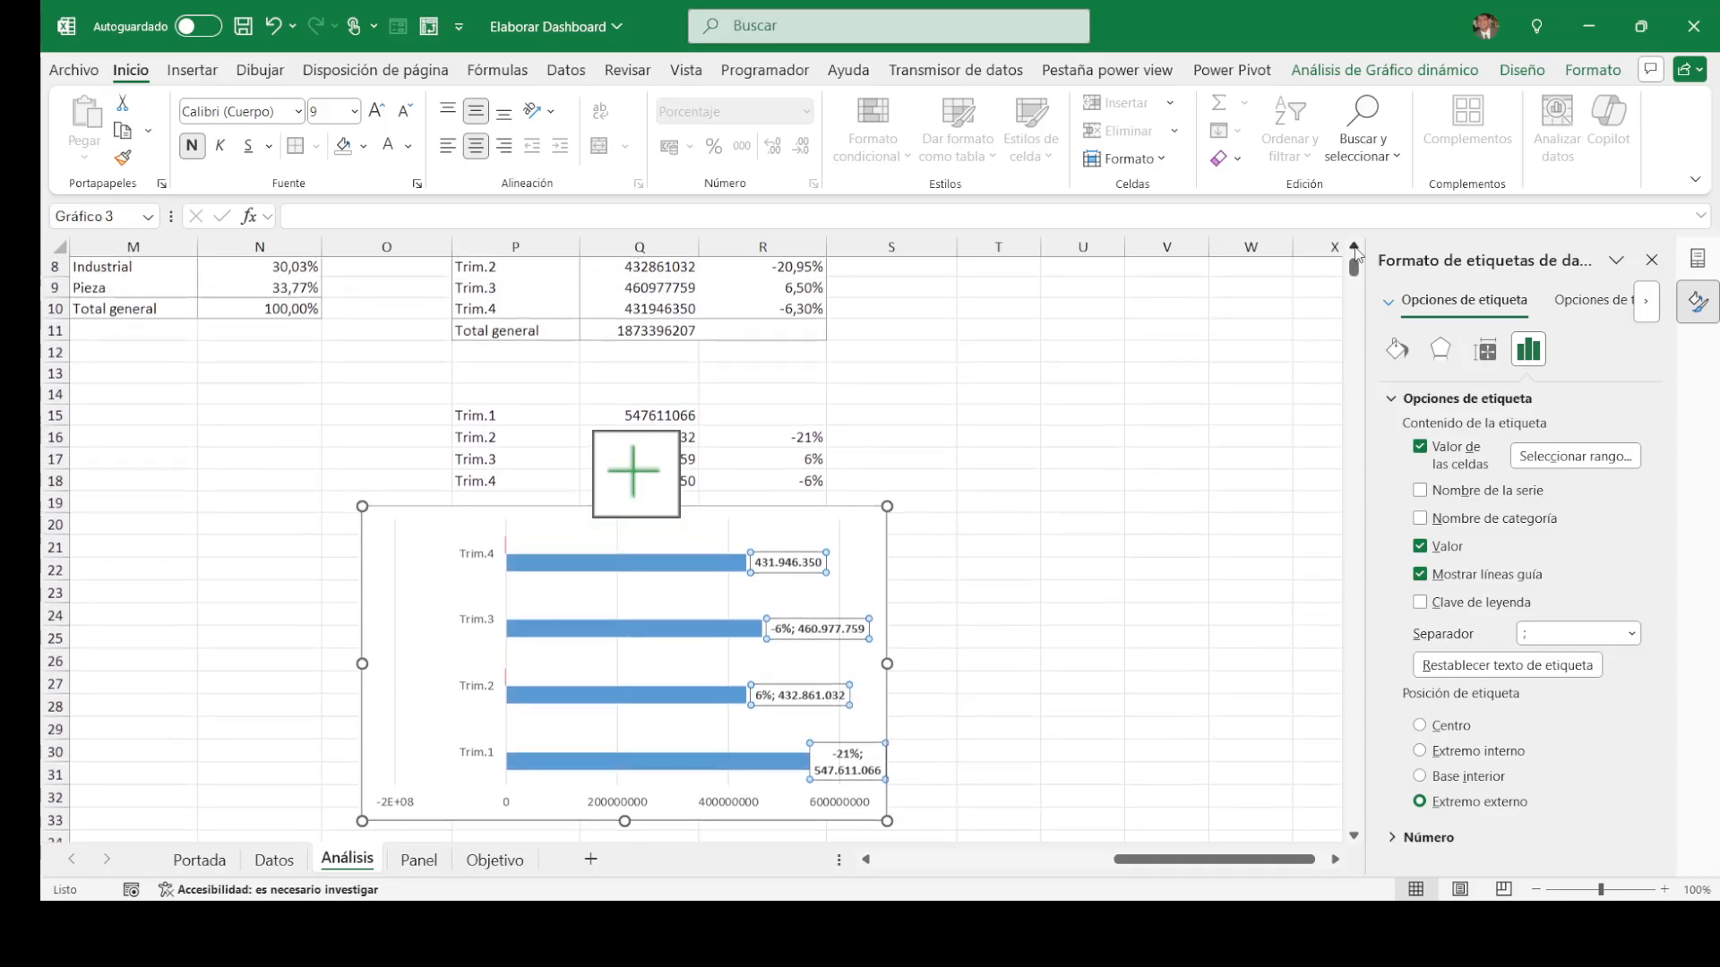
click(1354, 249)
click(1355, 249)
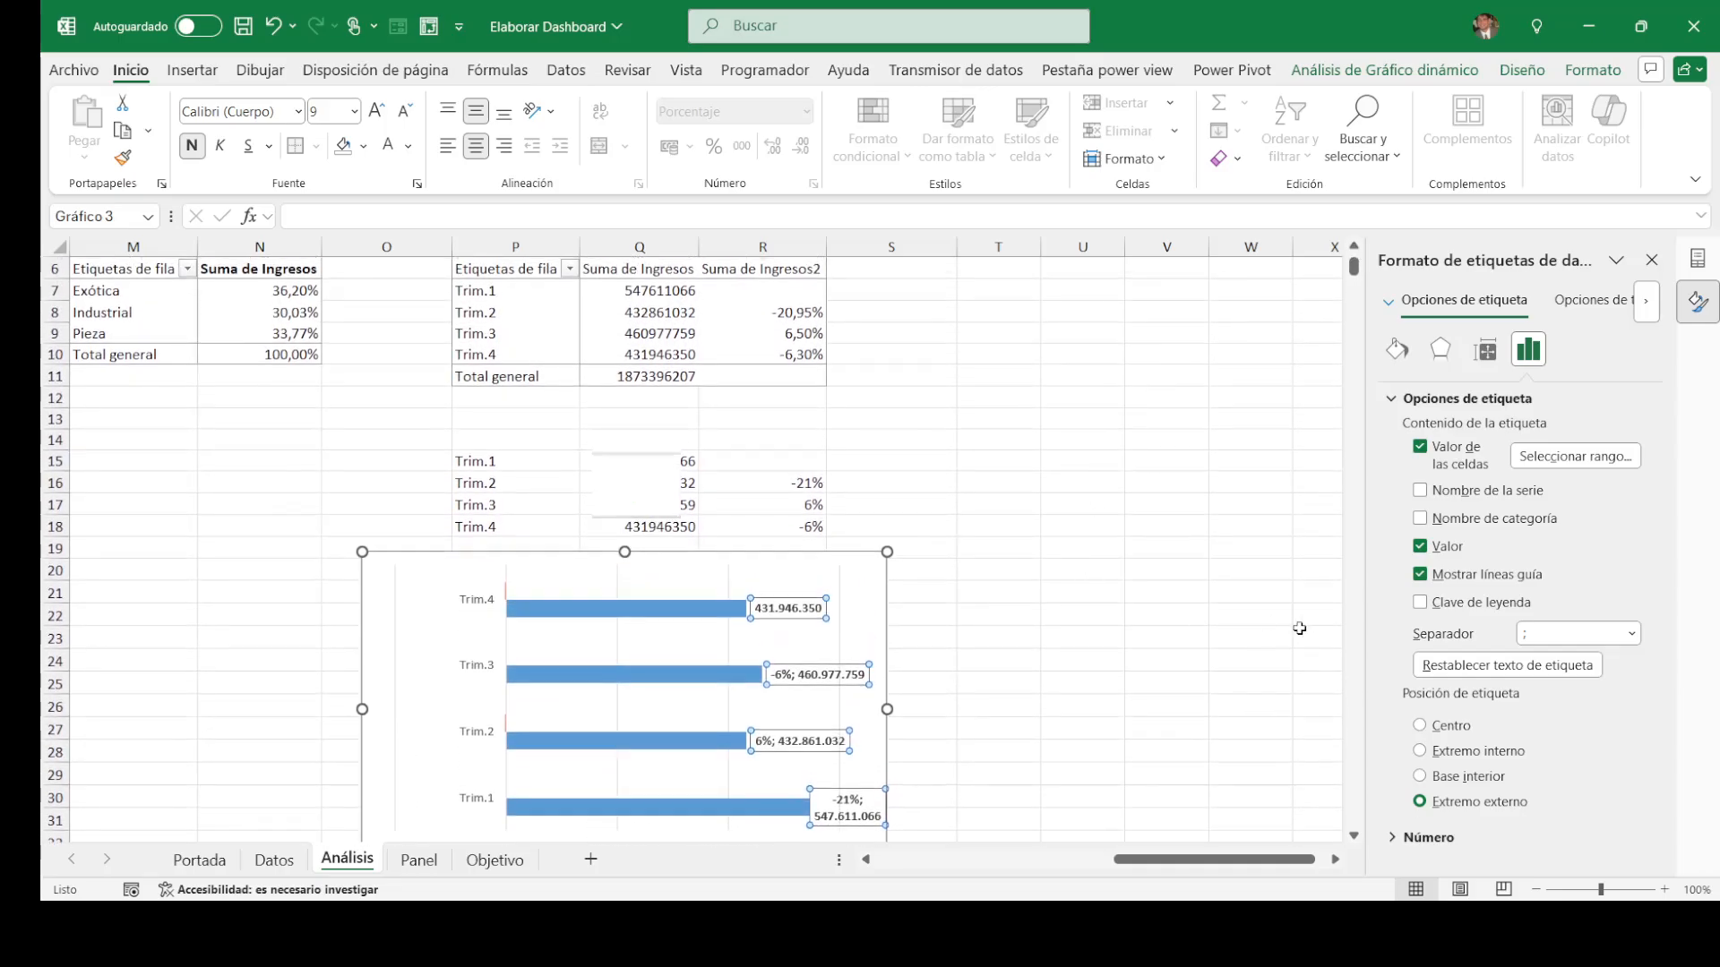
click(1634, 636)
click(1575, 721)
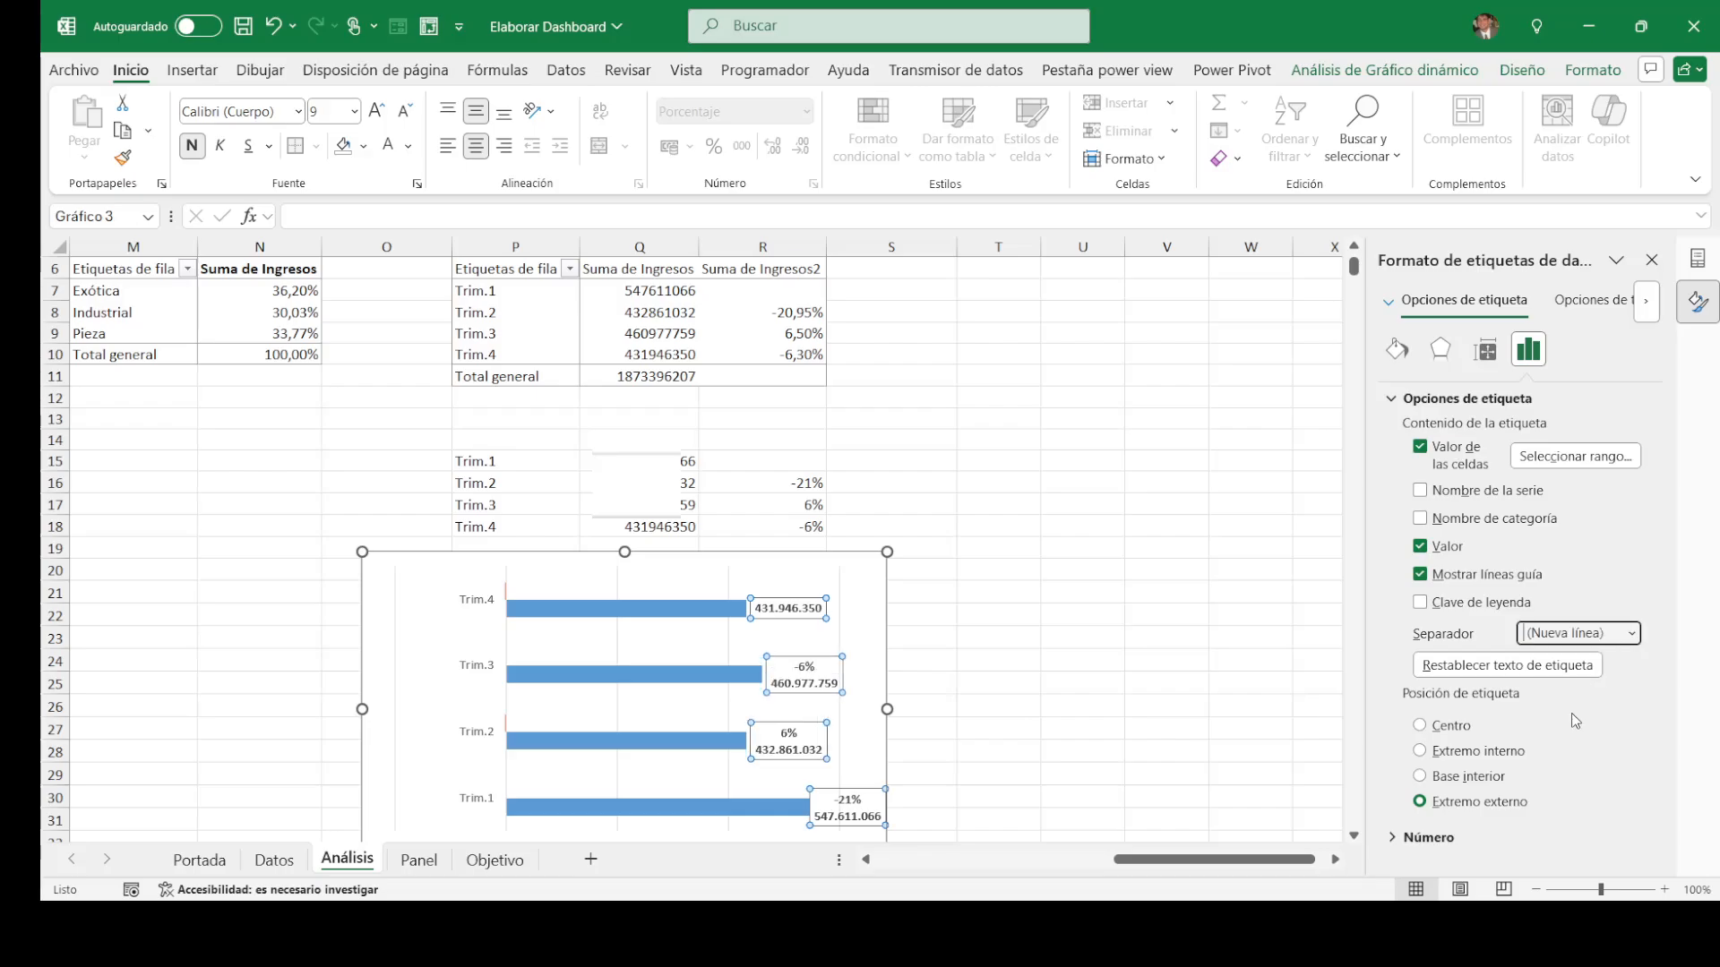
click(1079, 572)
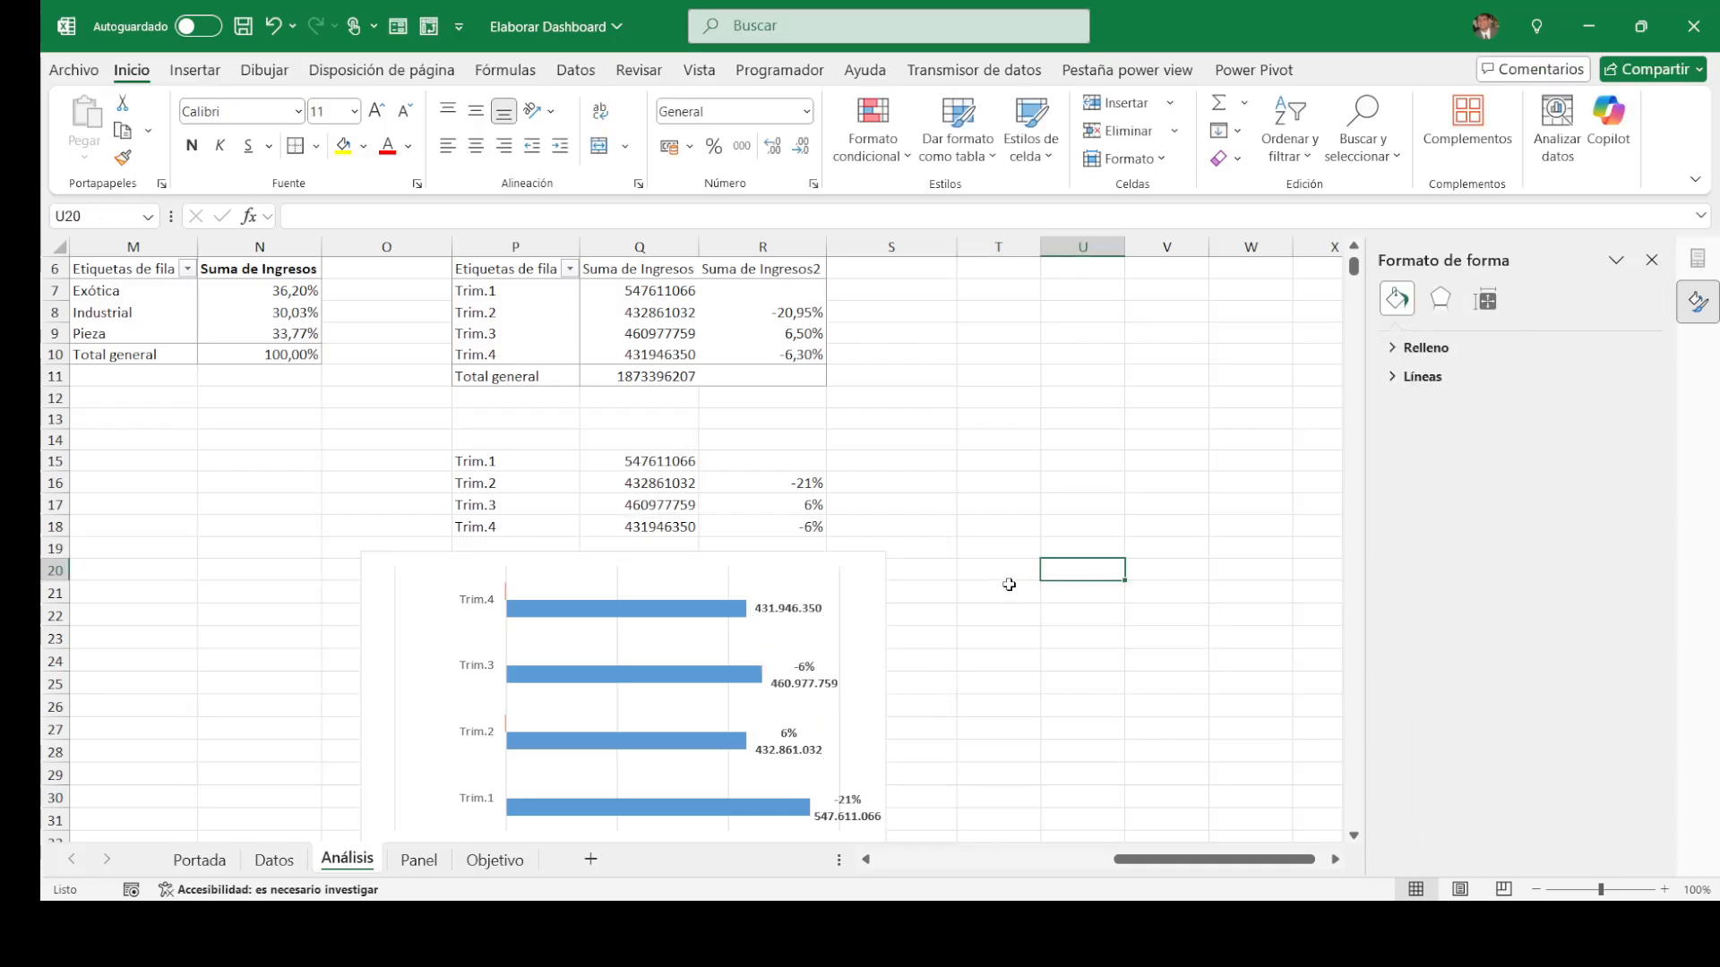
Step: Set the gap width (Ancho del rango) of the income bars to 80%
key(alt+Tab)
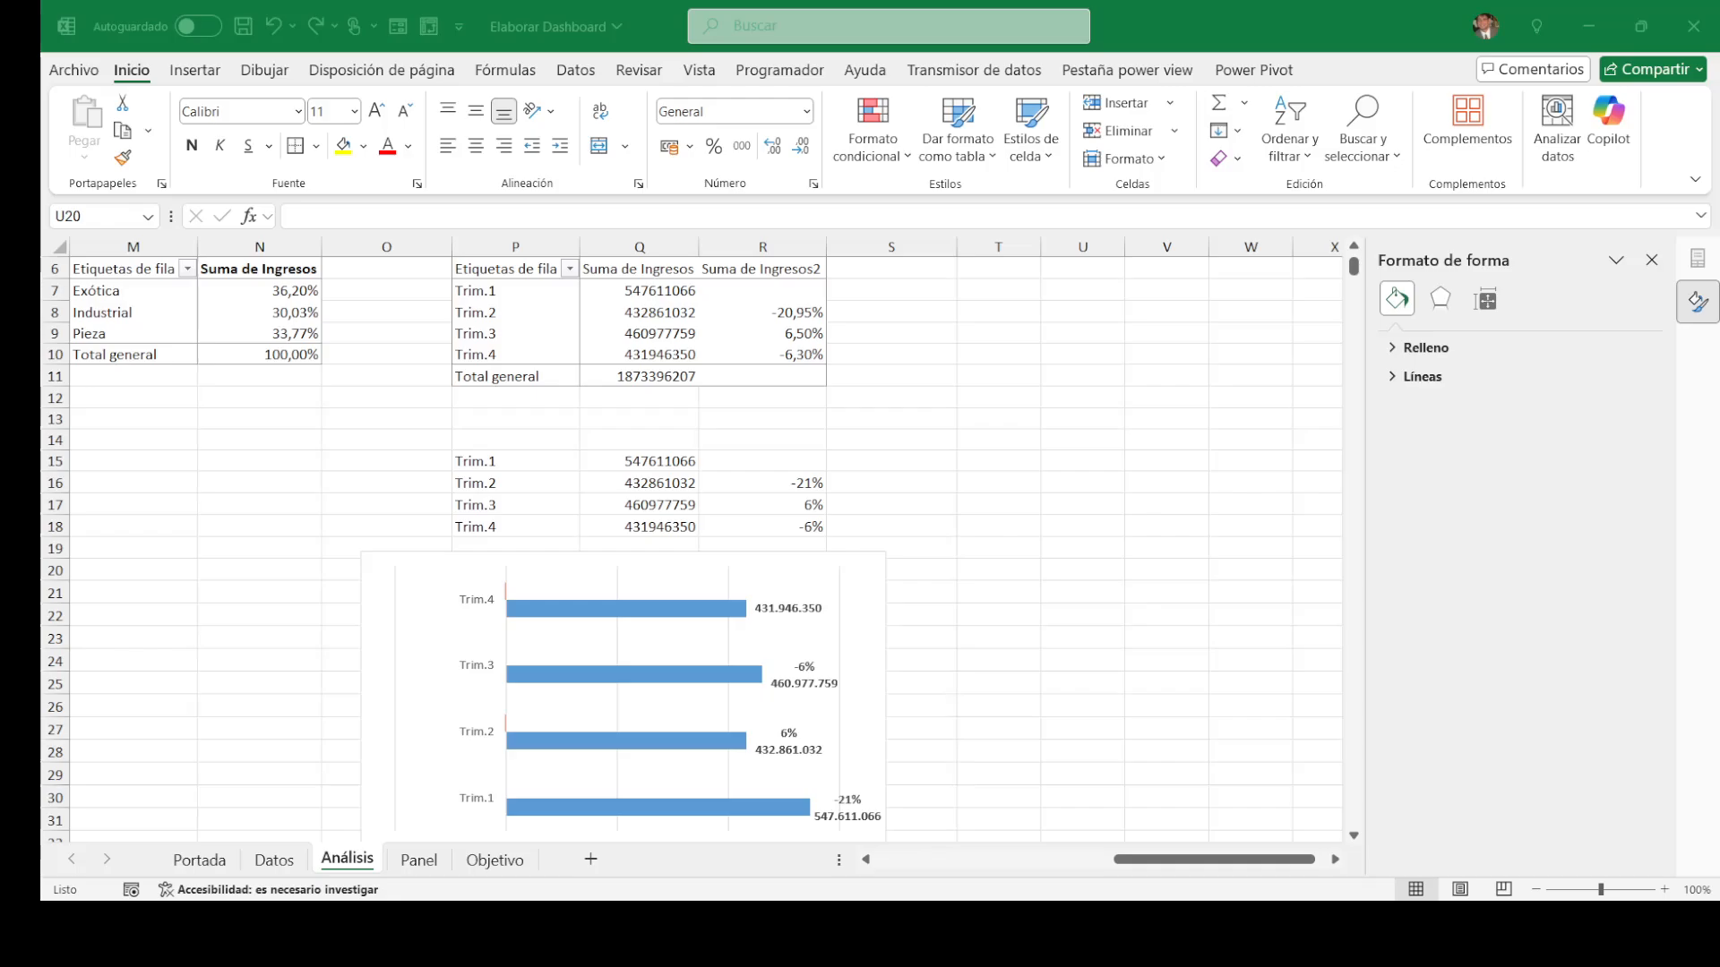
key(alt+Tab)
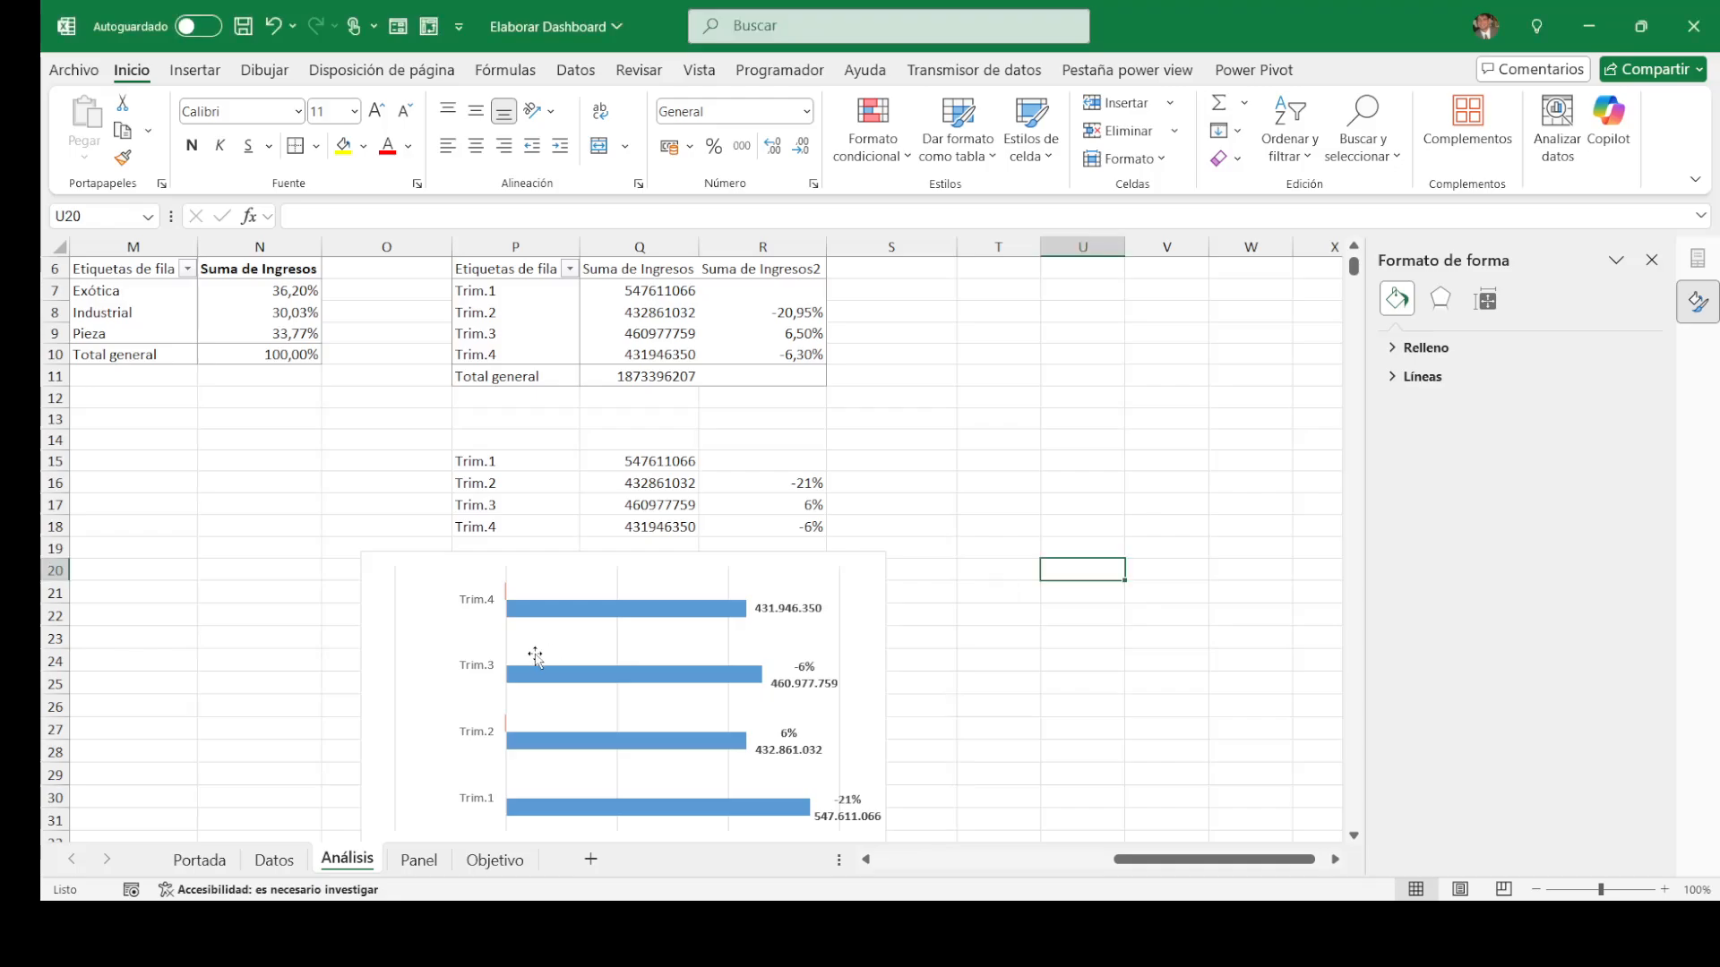
click(599, 614)
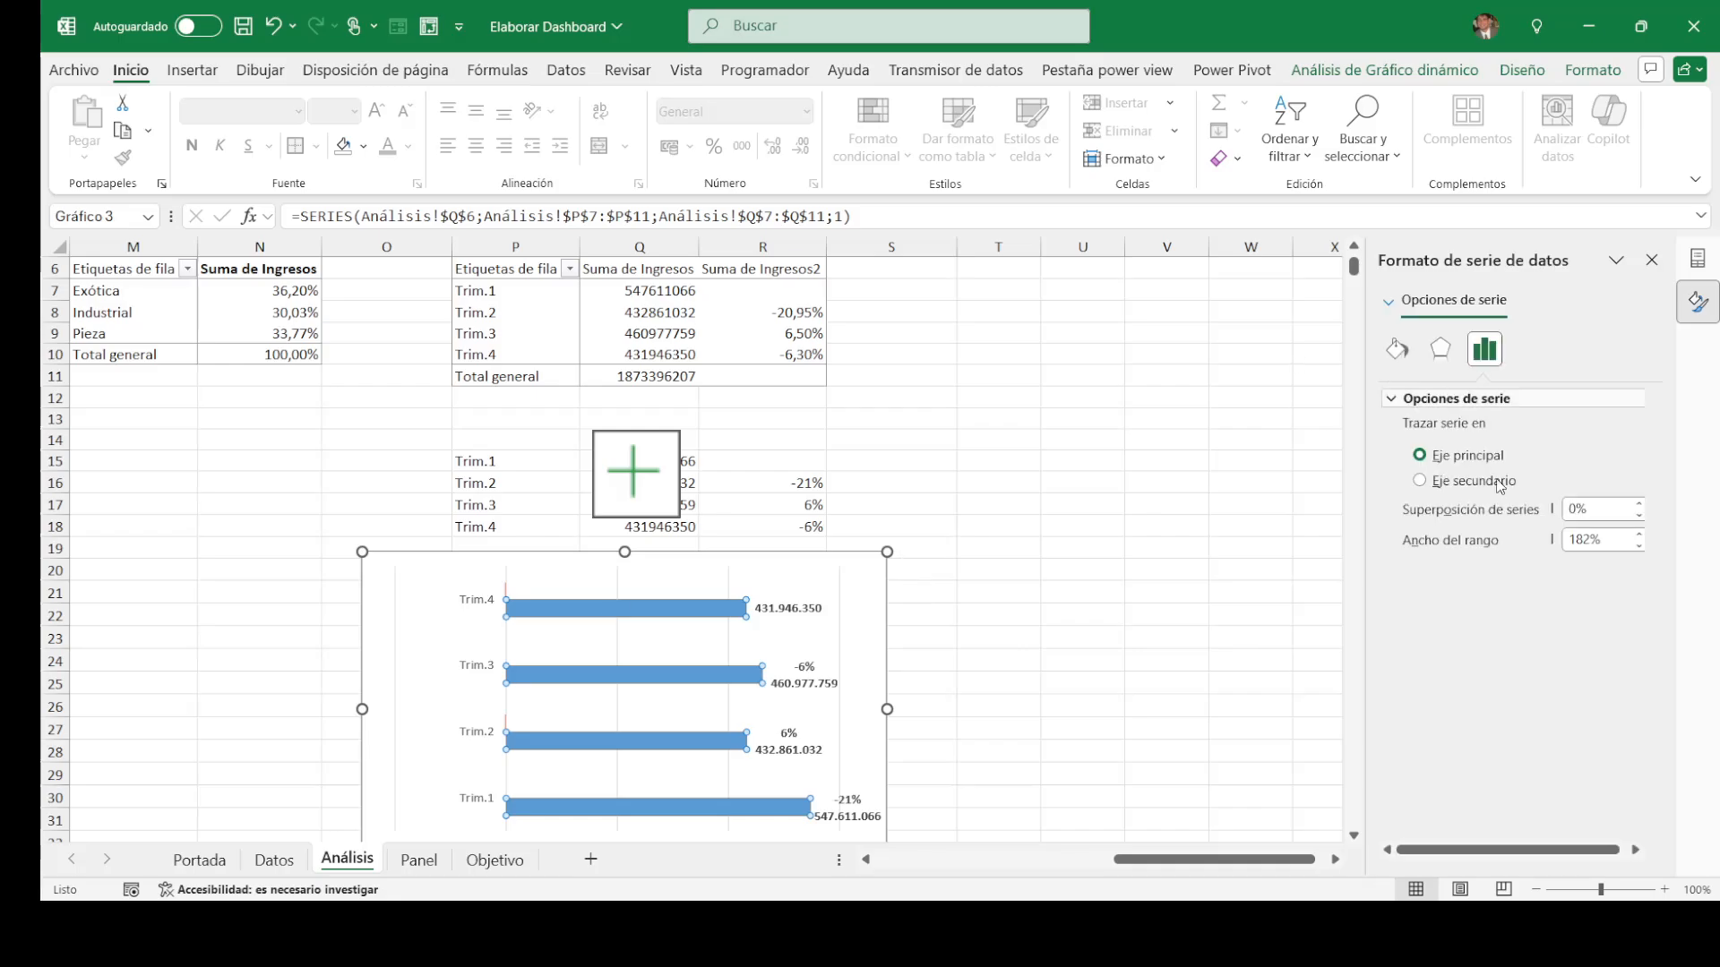
drag(1638, 546, 1638, 547)
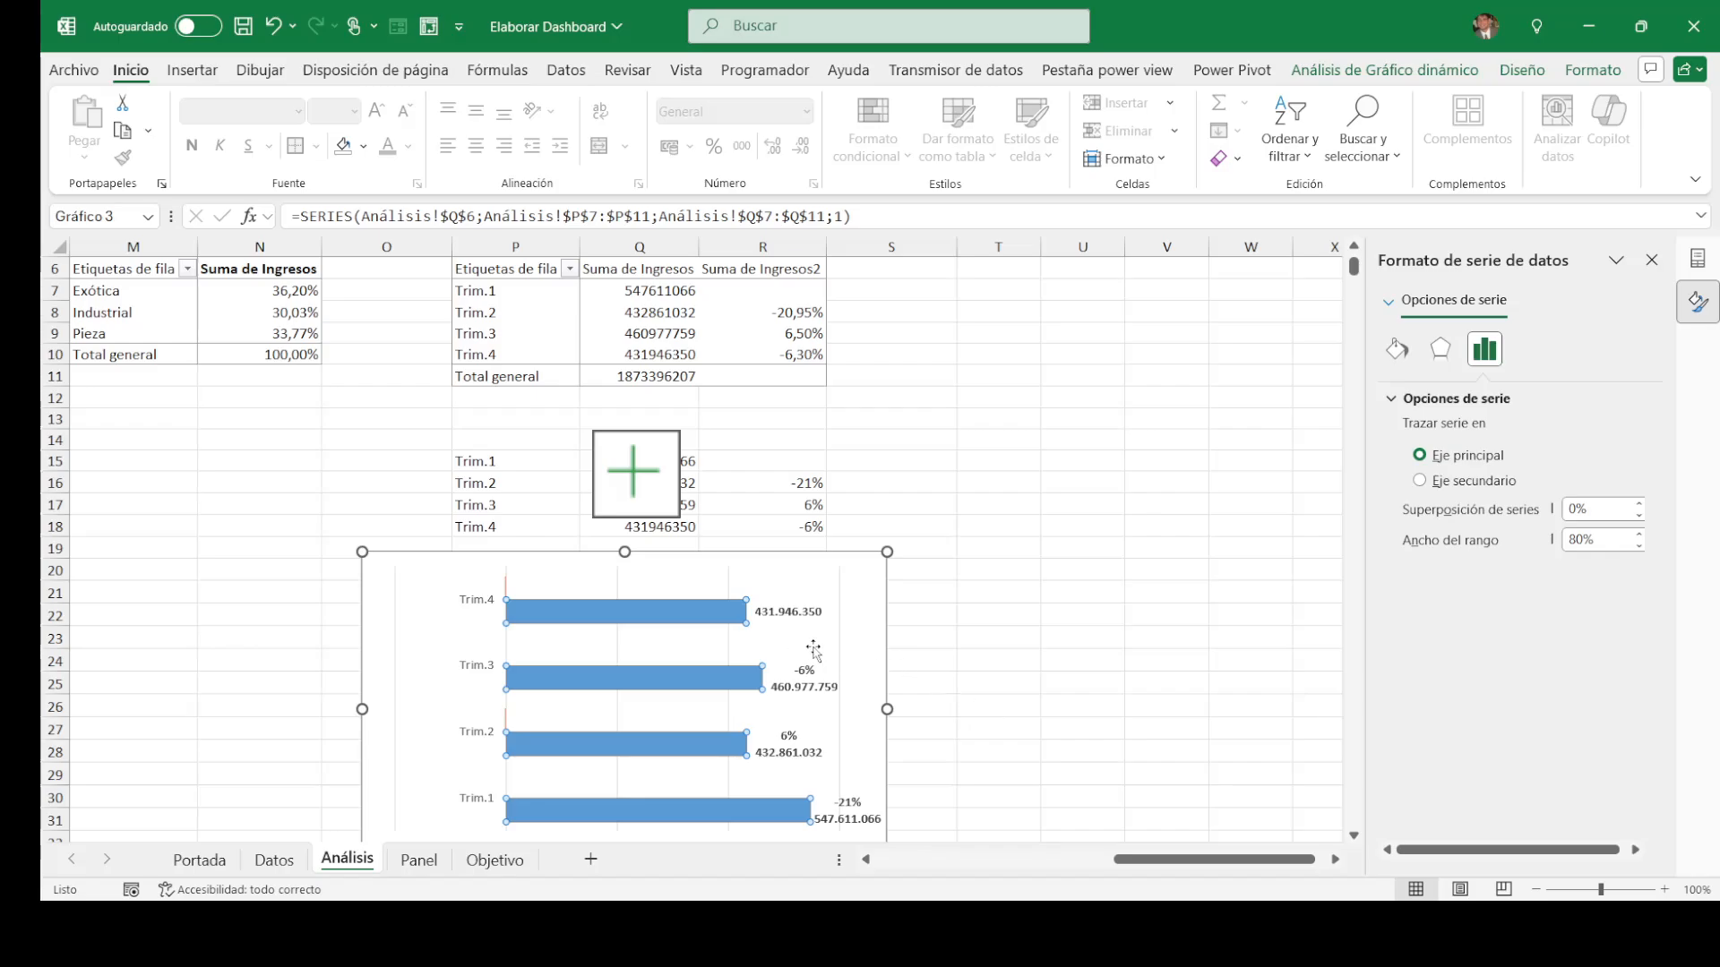
Step: Delete the vertical gridlines and the horizontal value axis from the quarterly bar chart
click(726, 643)
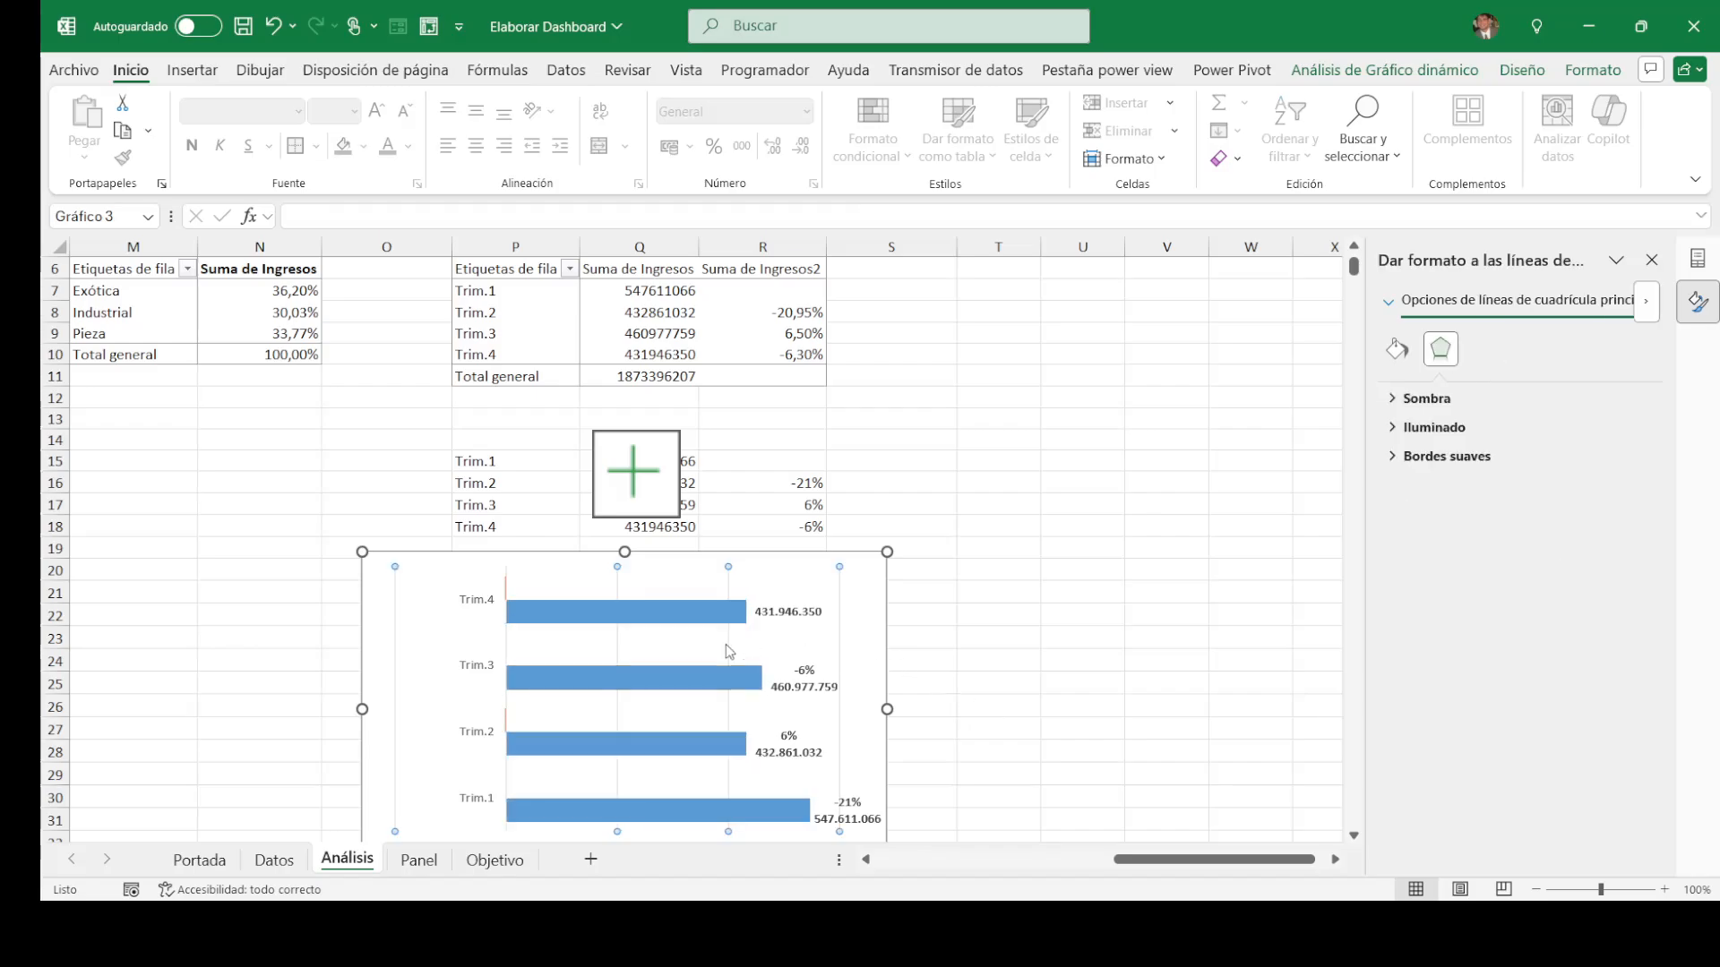
click(725, 644)
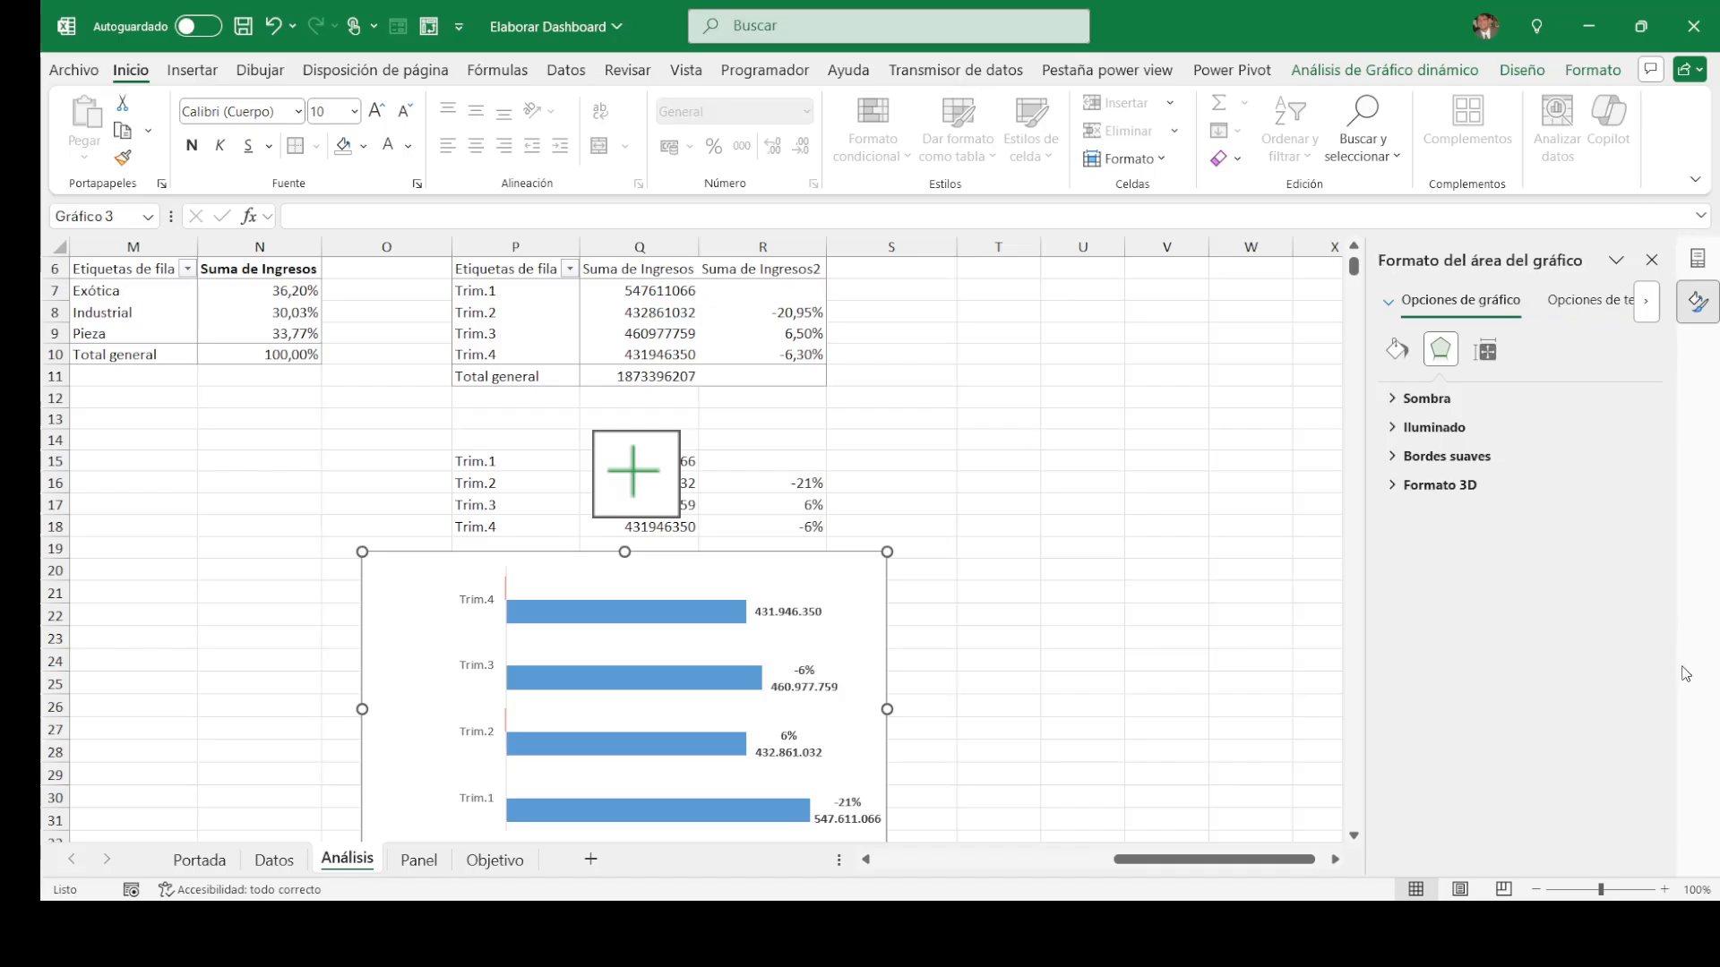
click(1354, 836)
click(1353, 836)
click(1353, 839)
click(1354, 838)
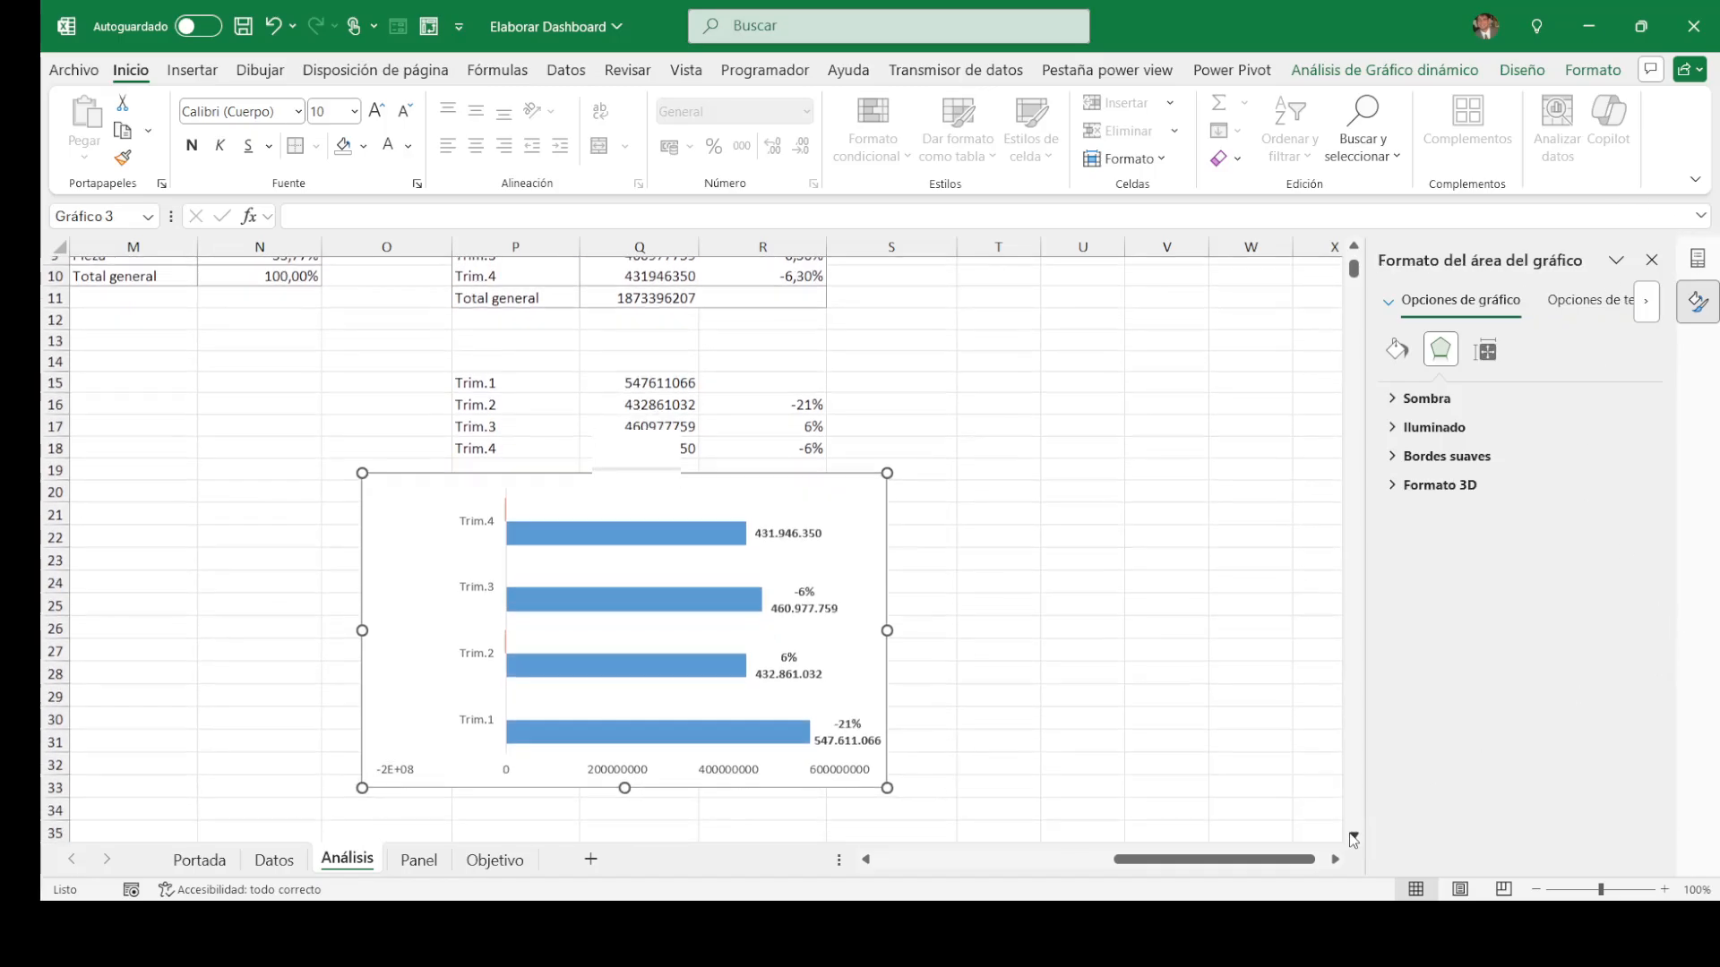
click(1354, 839)
click(1354, 838)
click(1354, 838)
click(620, 700)
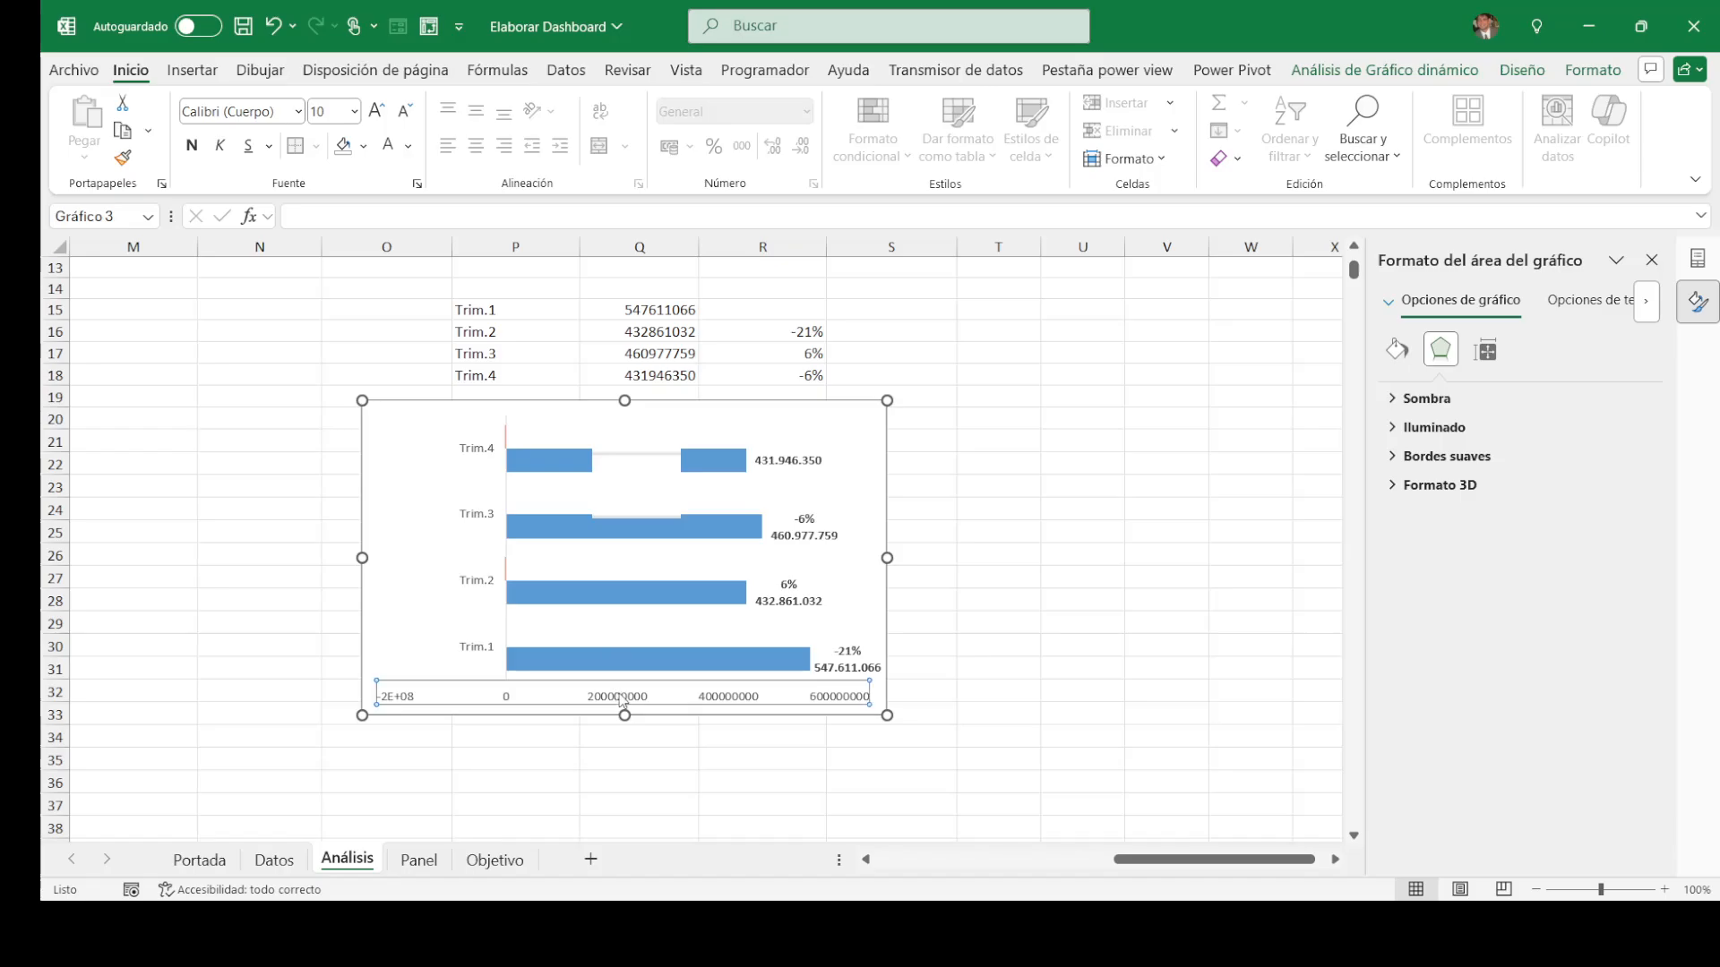
key(Delete)
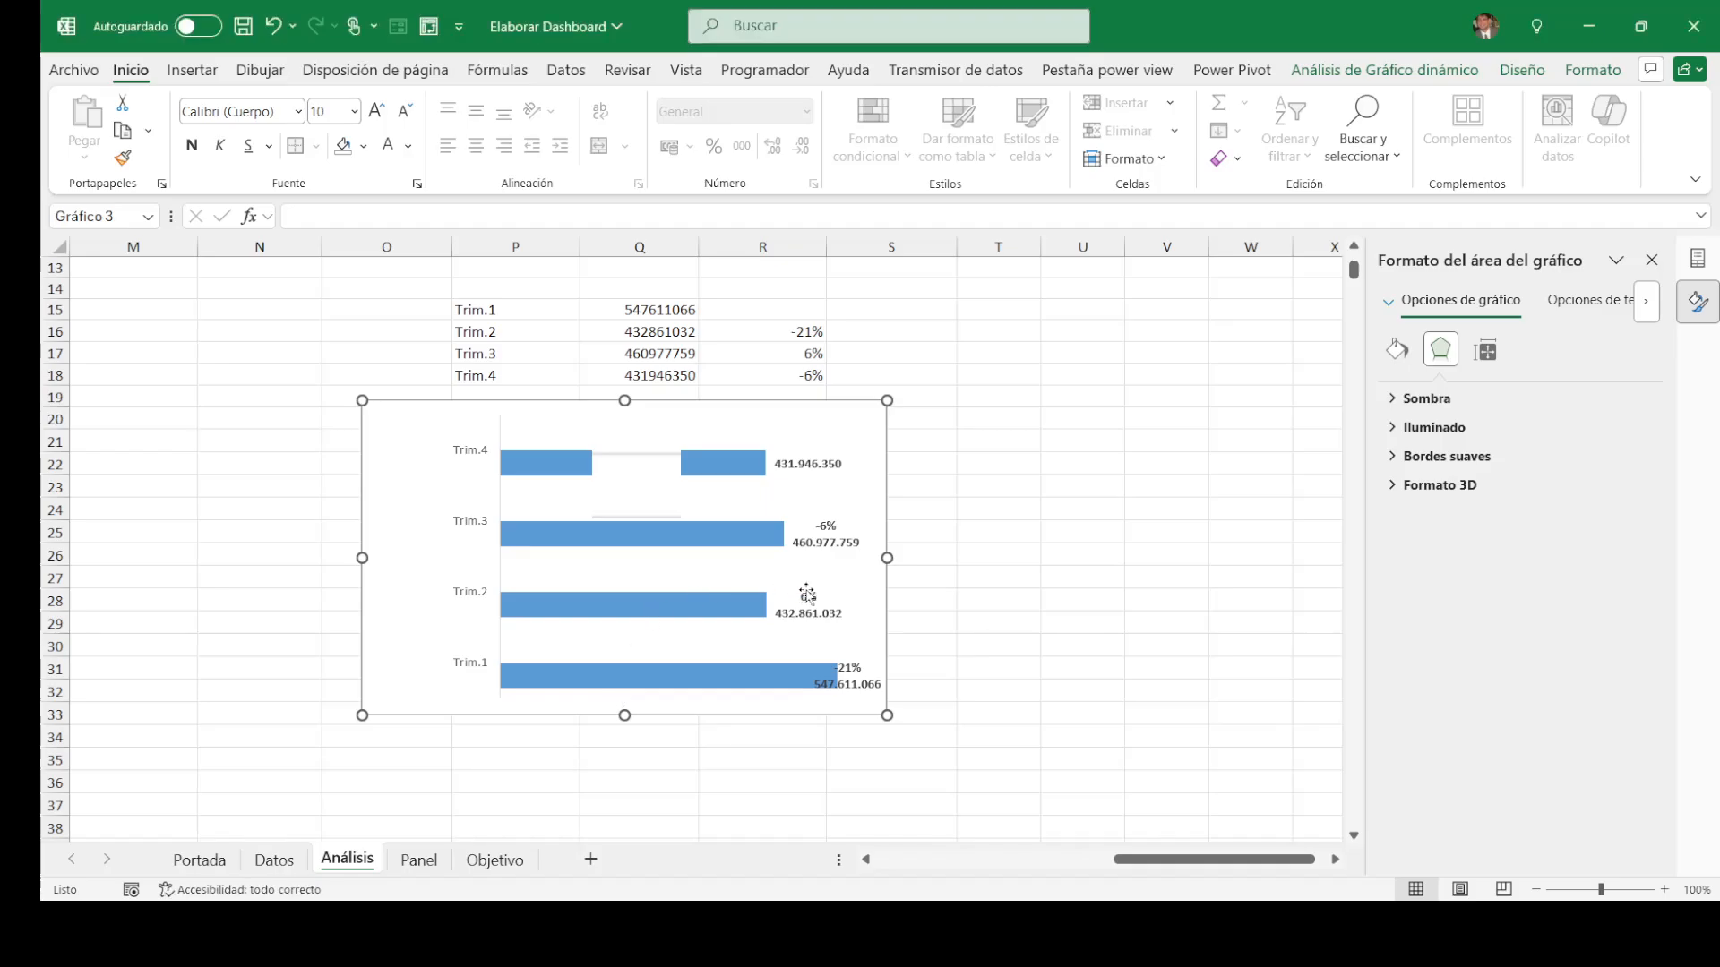
Step: Widen the quarterly bar chart by extending its right edge into column T
drag(889, 559, 994, 559)
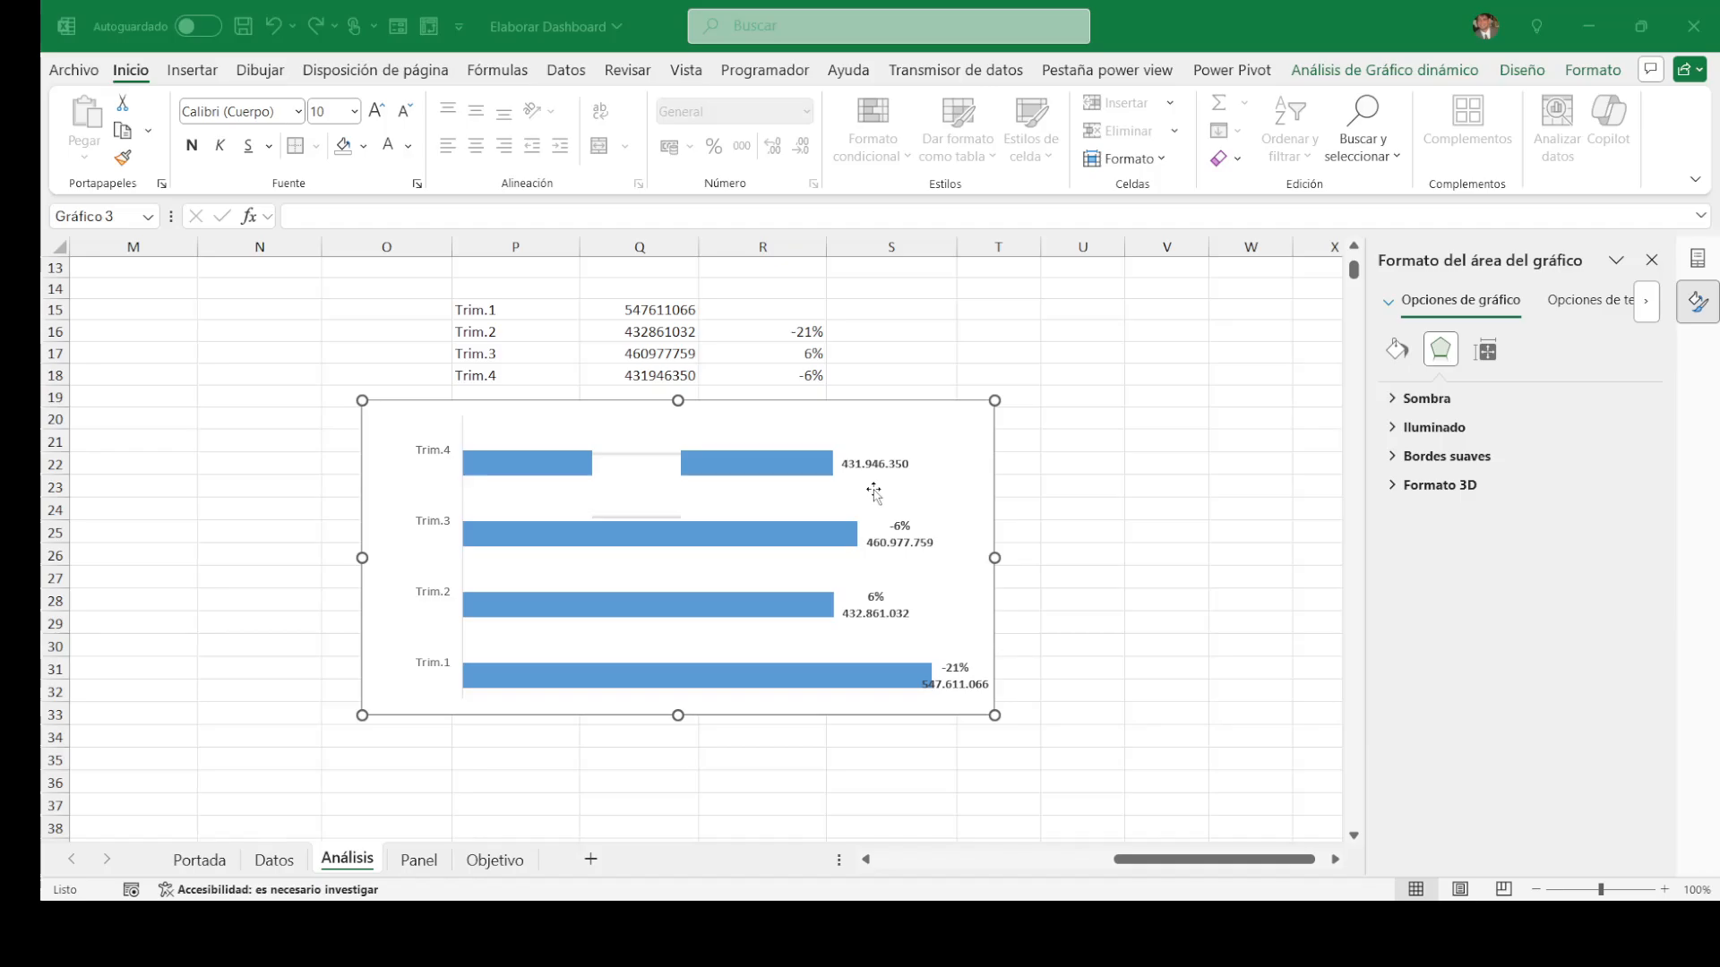
click(1018, 426)
click(1018, 414)
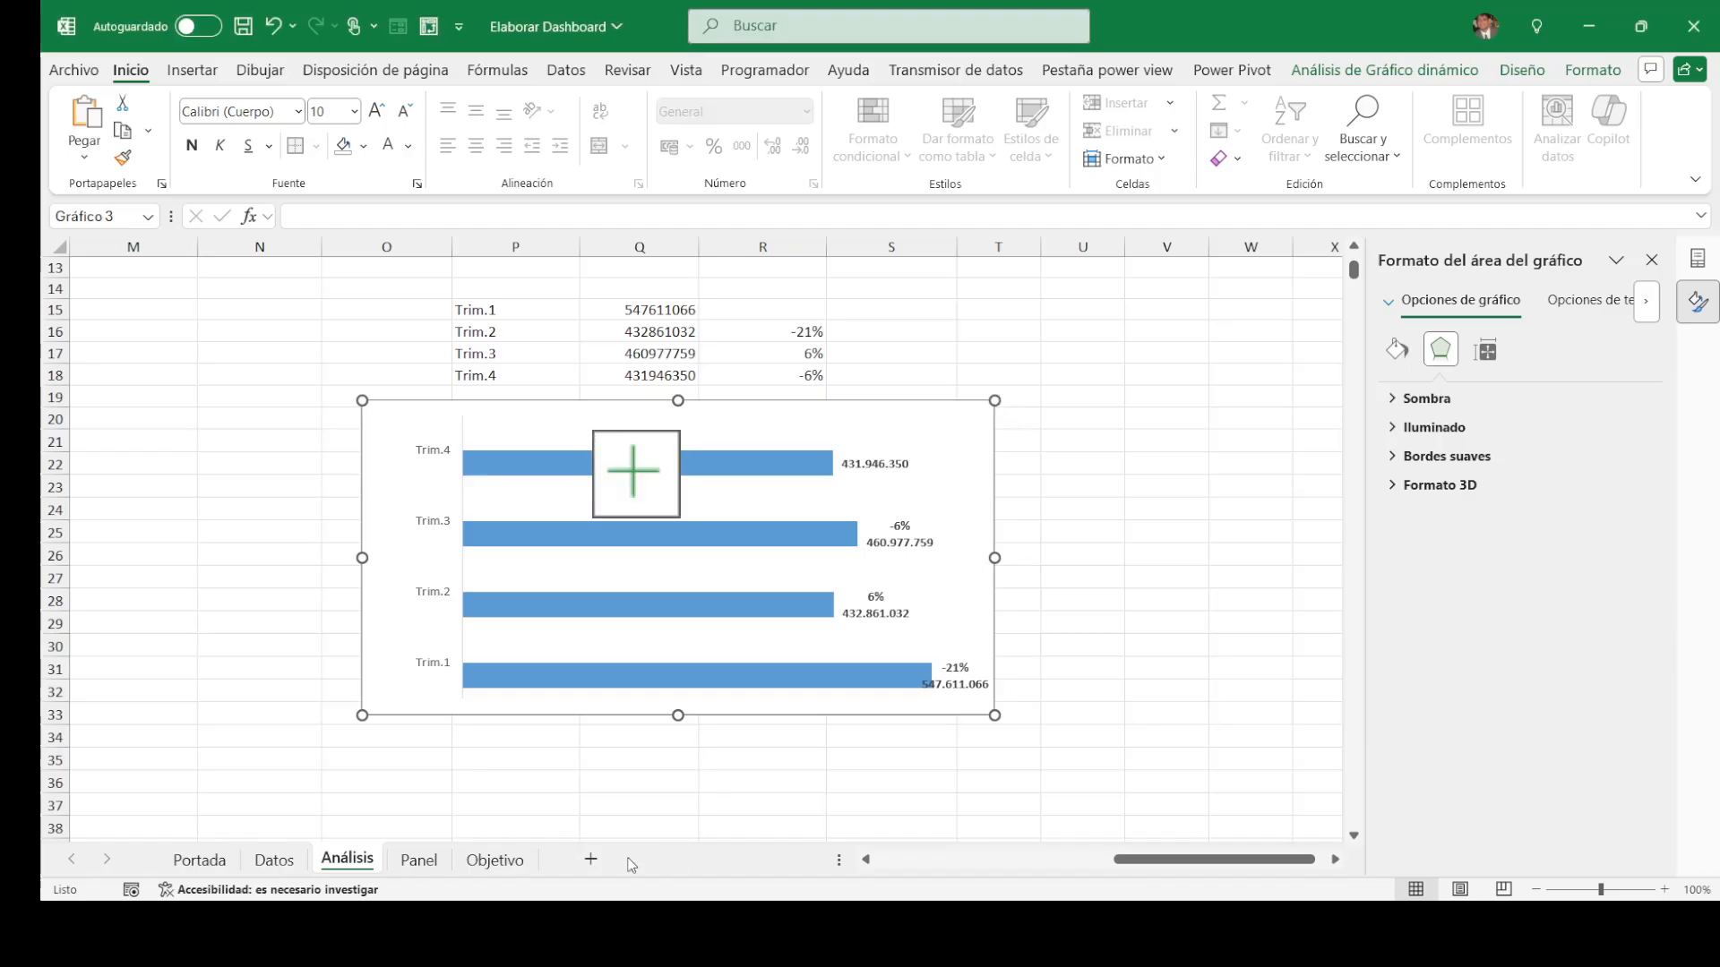
Step: Paste the copied quarterly bar chart at cell N15 of the Panel sheet, with the chart format pane closed
click(432, 862)
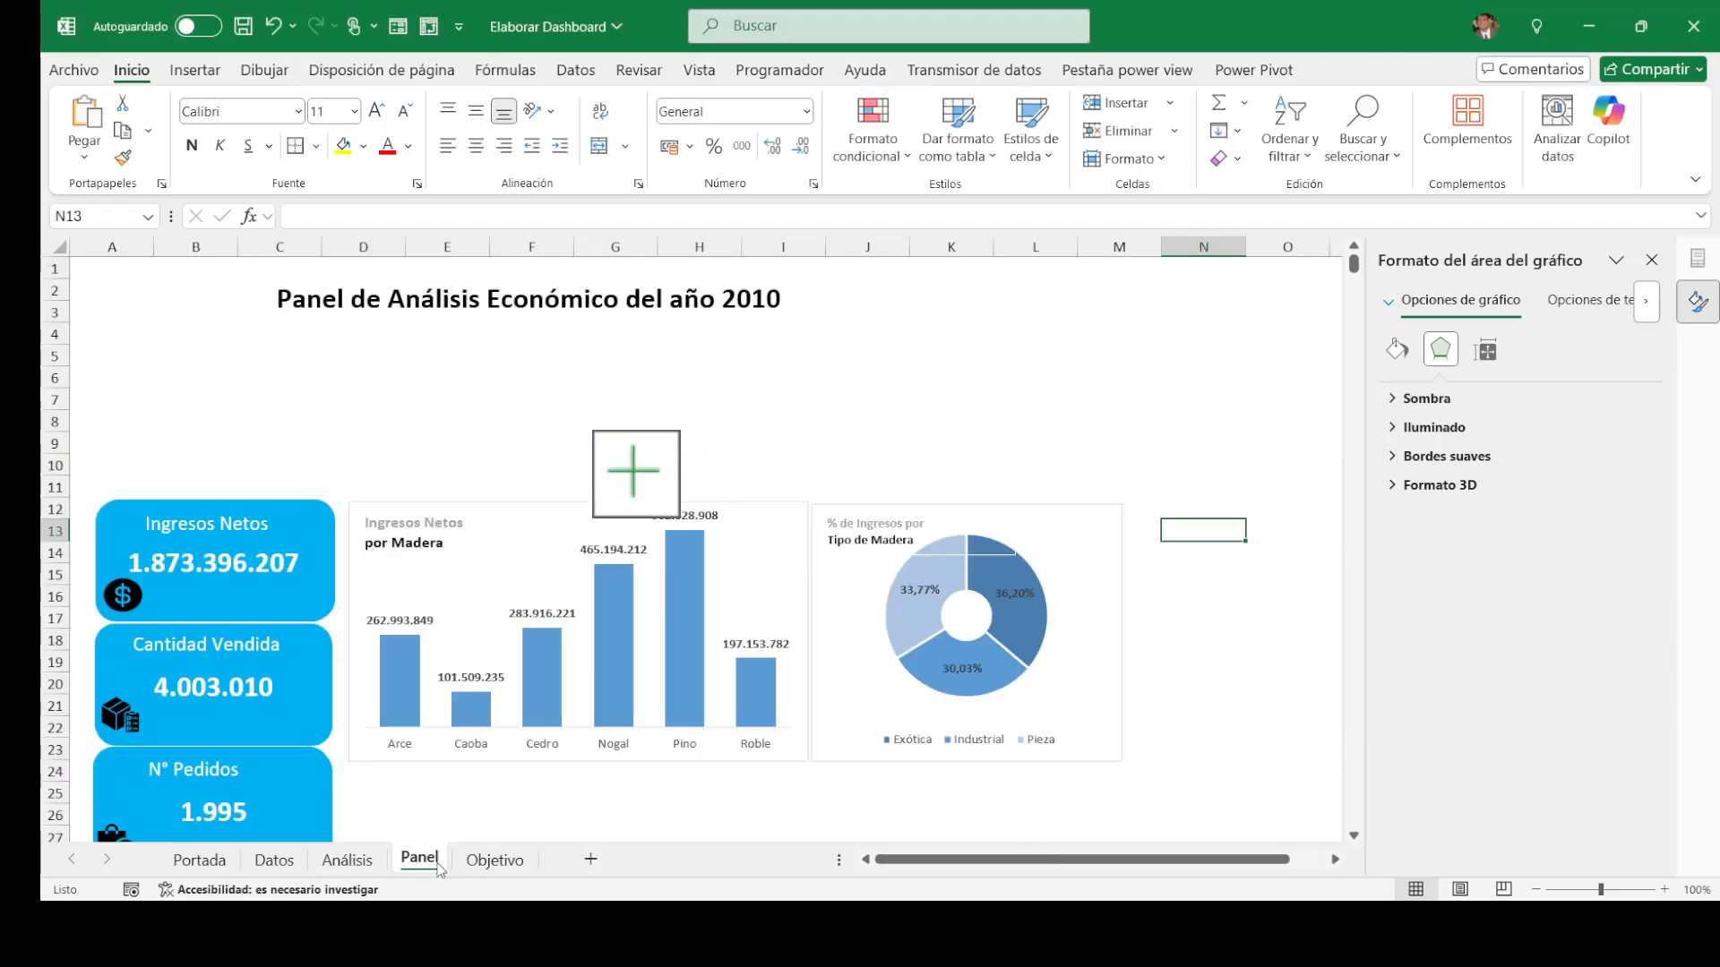
click(1220, 575)
click(1653, 260)
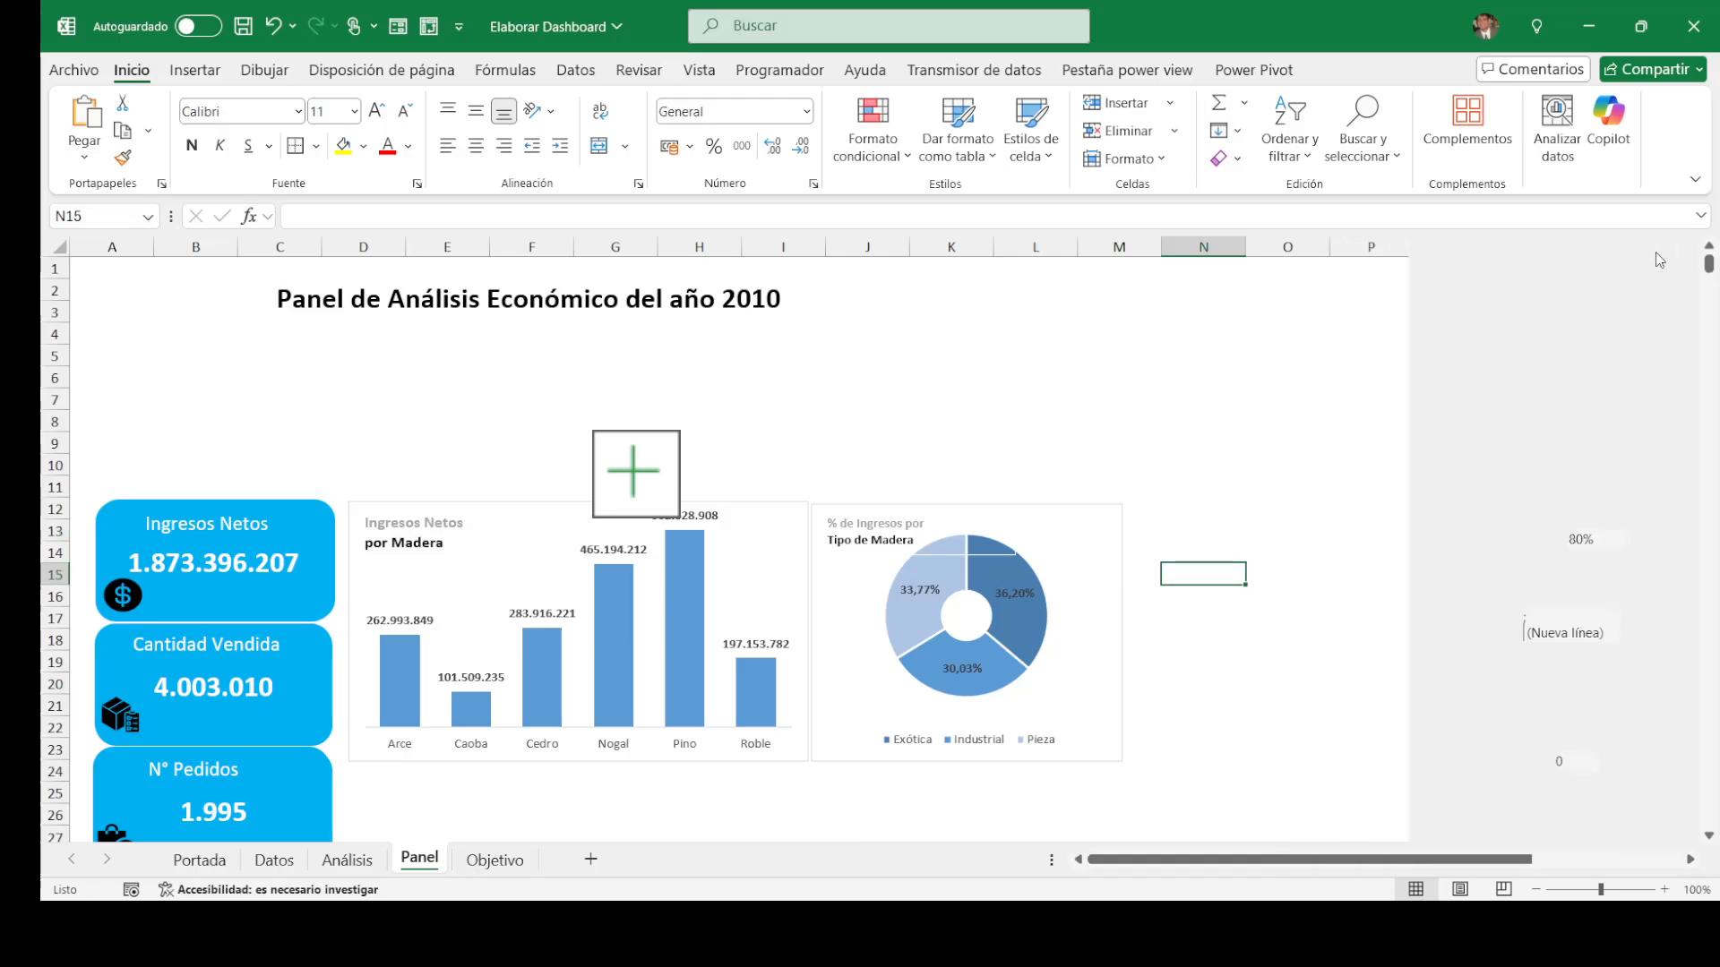
key(ctrl+v)
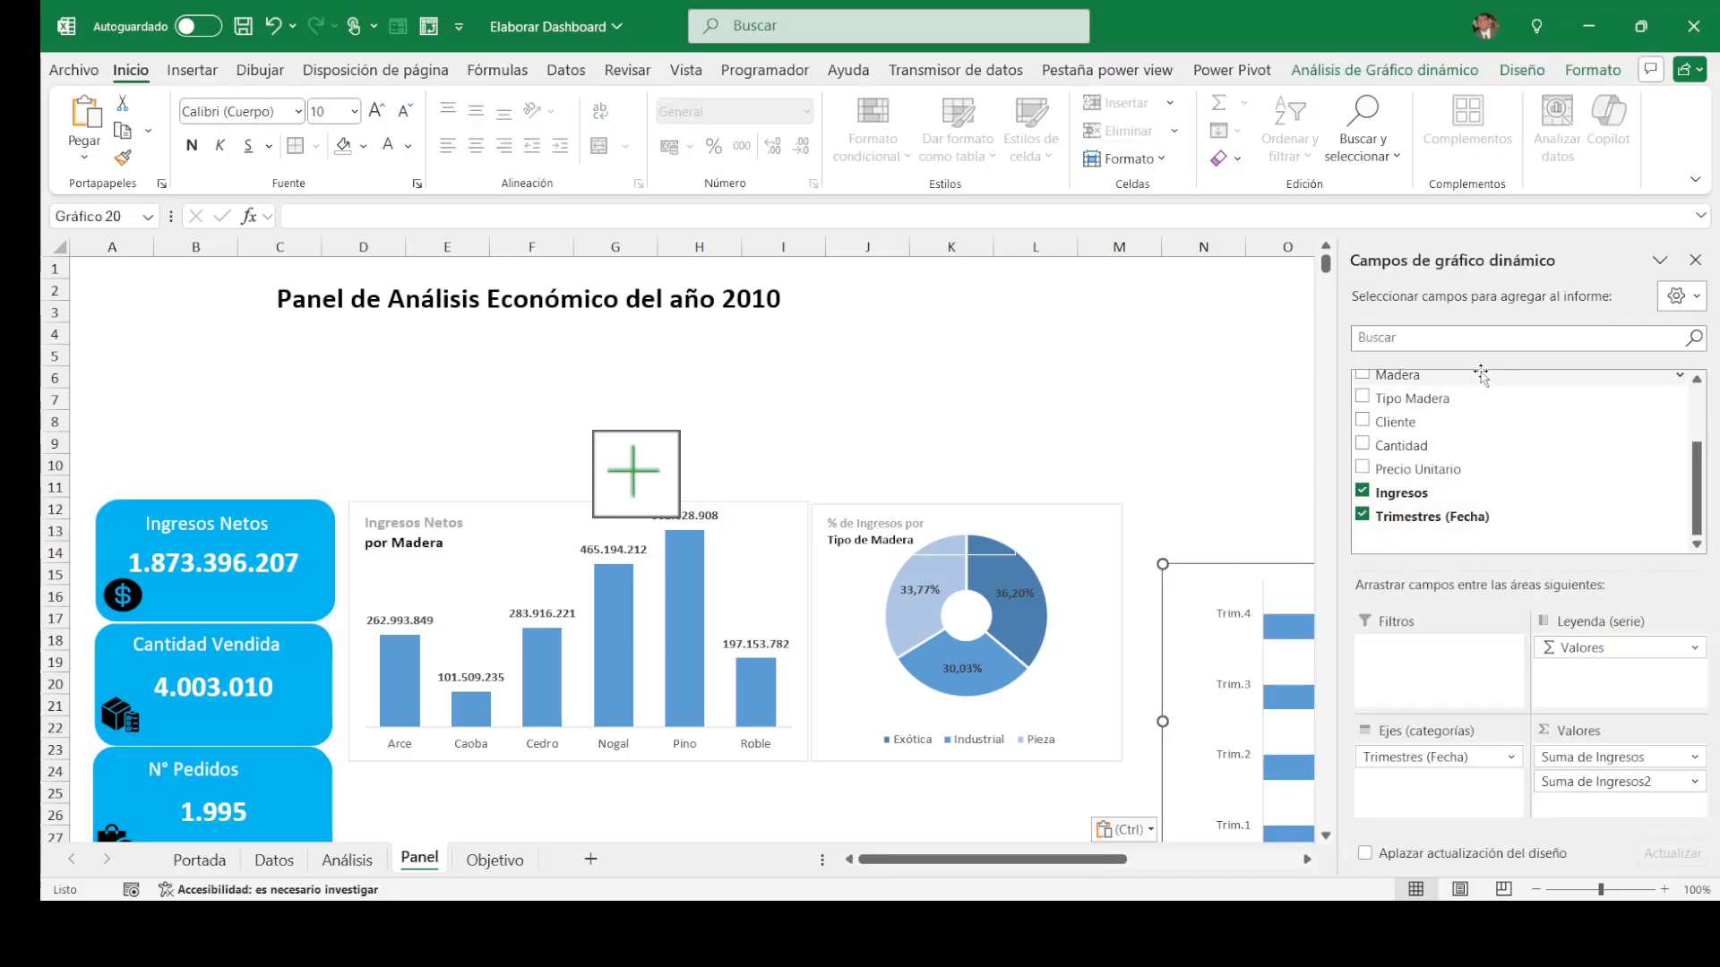
Step: Place the quarterly bar chart beside the doughnut chart on the Panel sheet and shorten it to about the neighbouring charts' height
click(1695, 260)
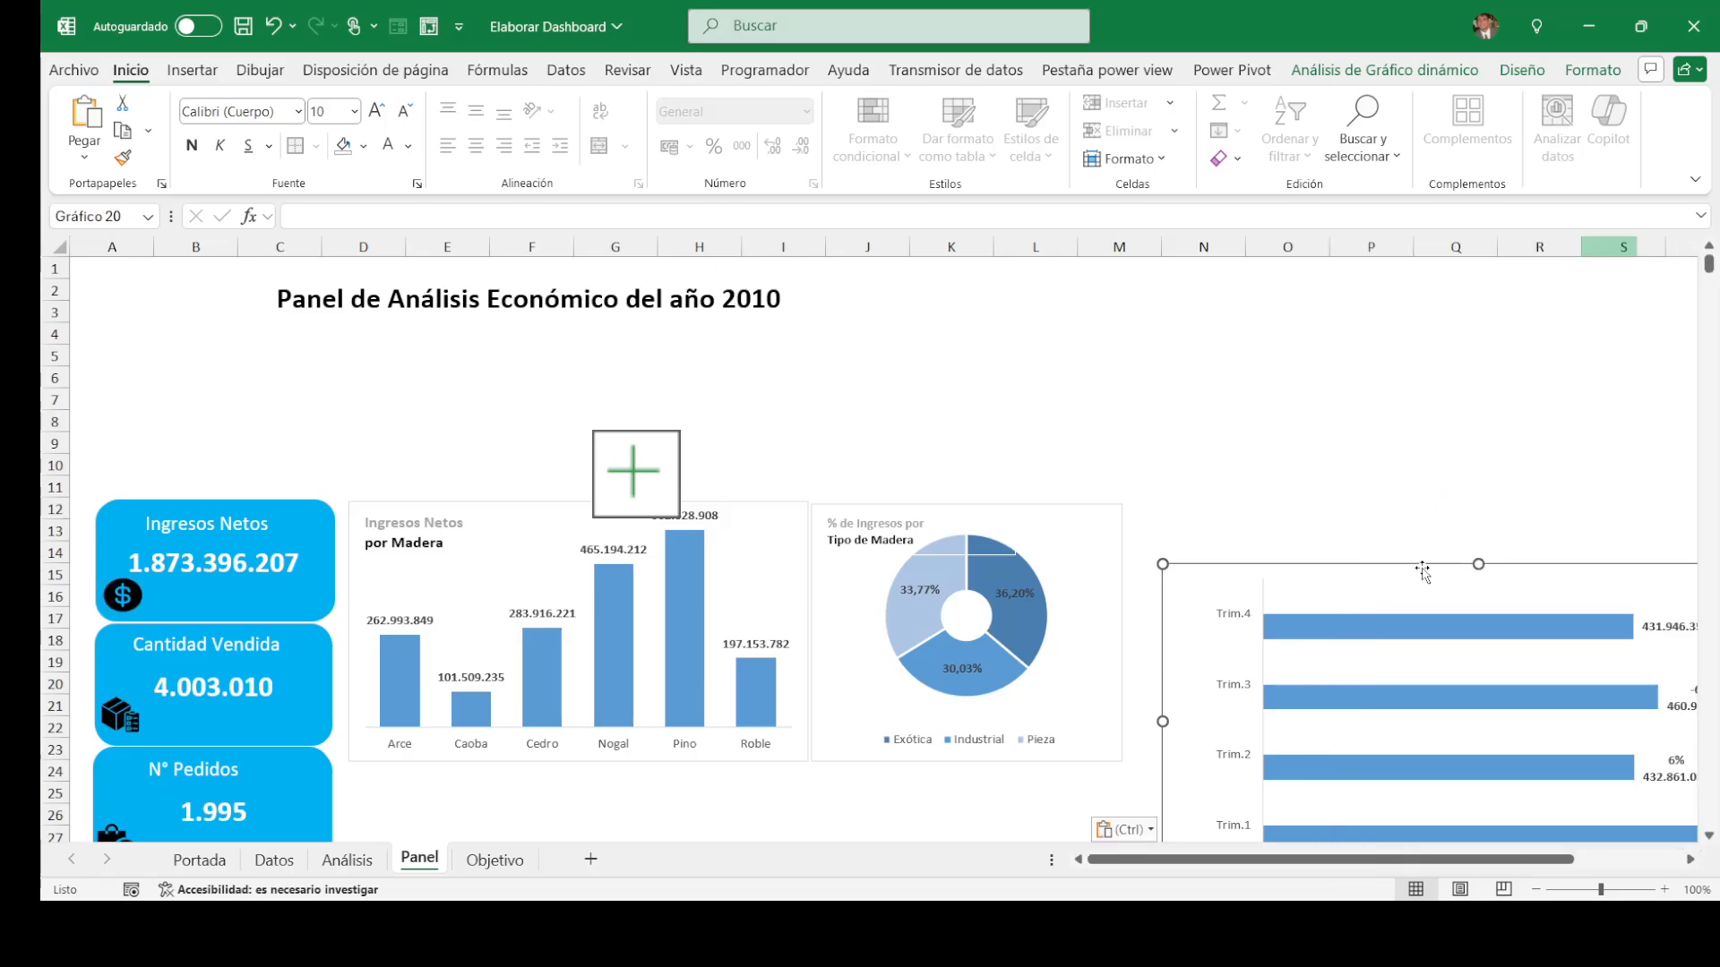
drag(1422, 569, 1390, 507)
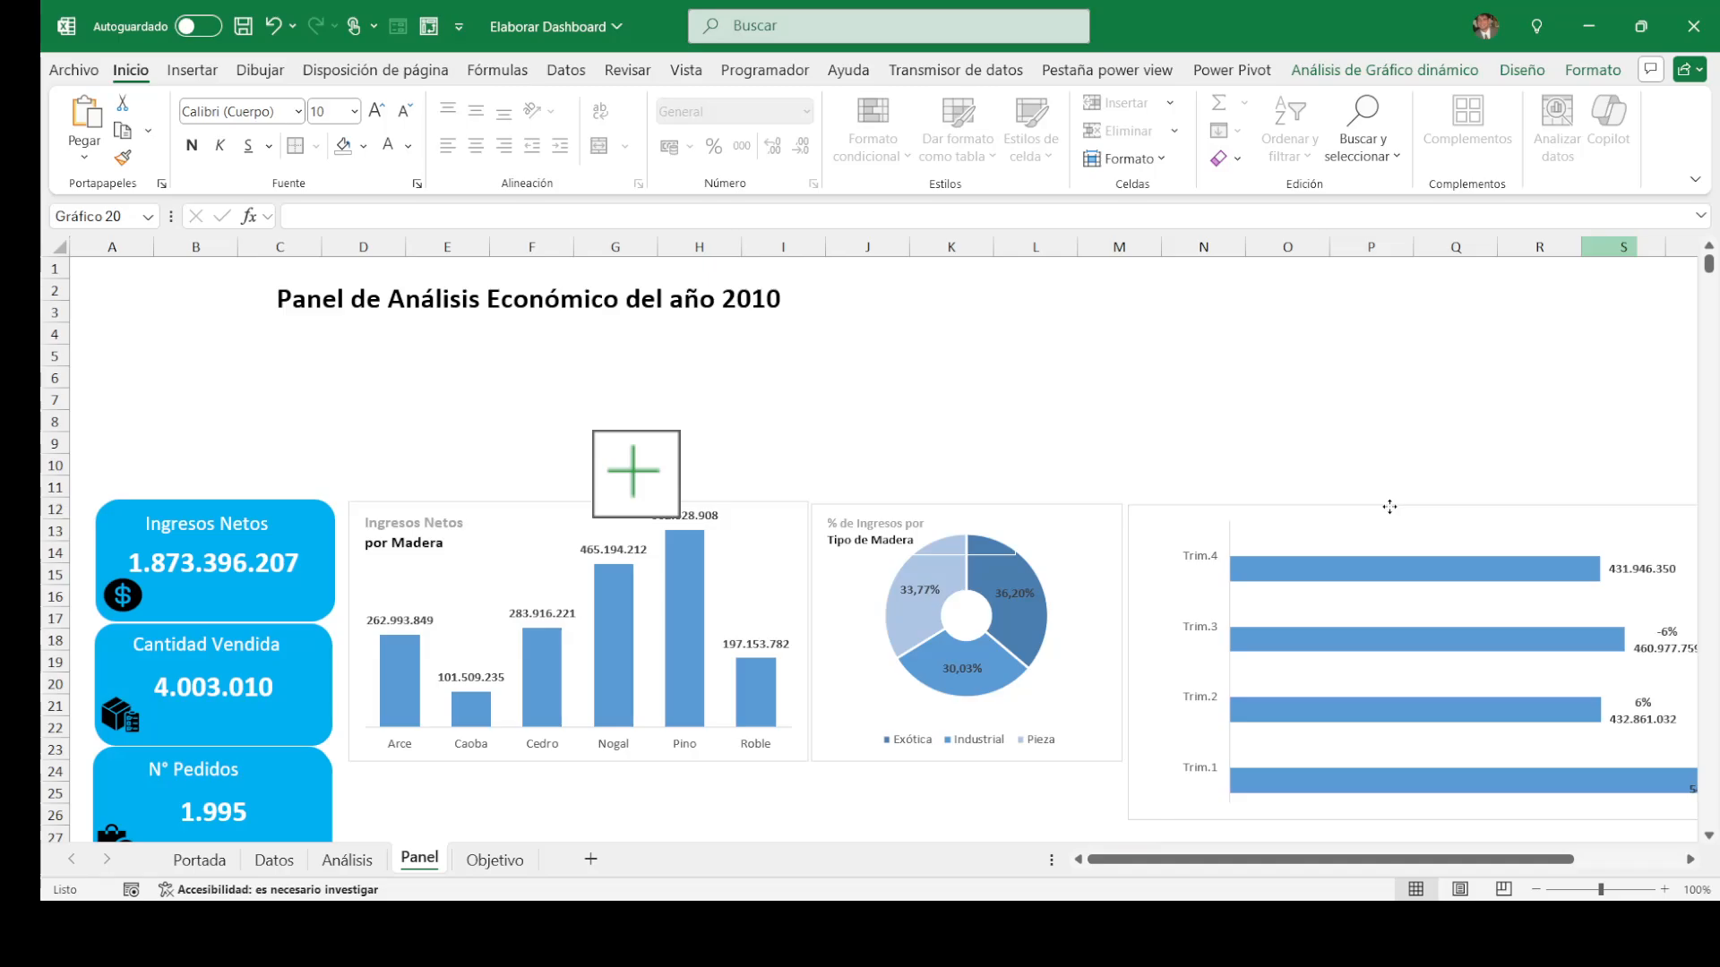
scroll(1691, 874, right, 4)
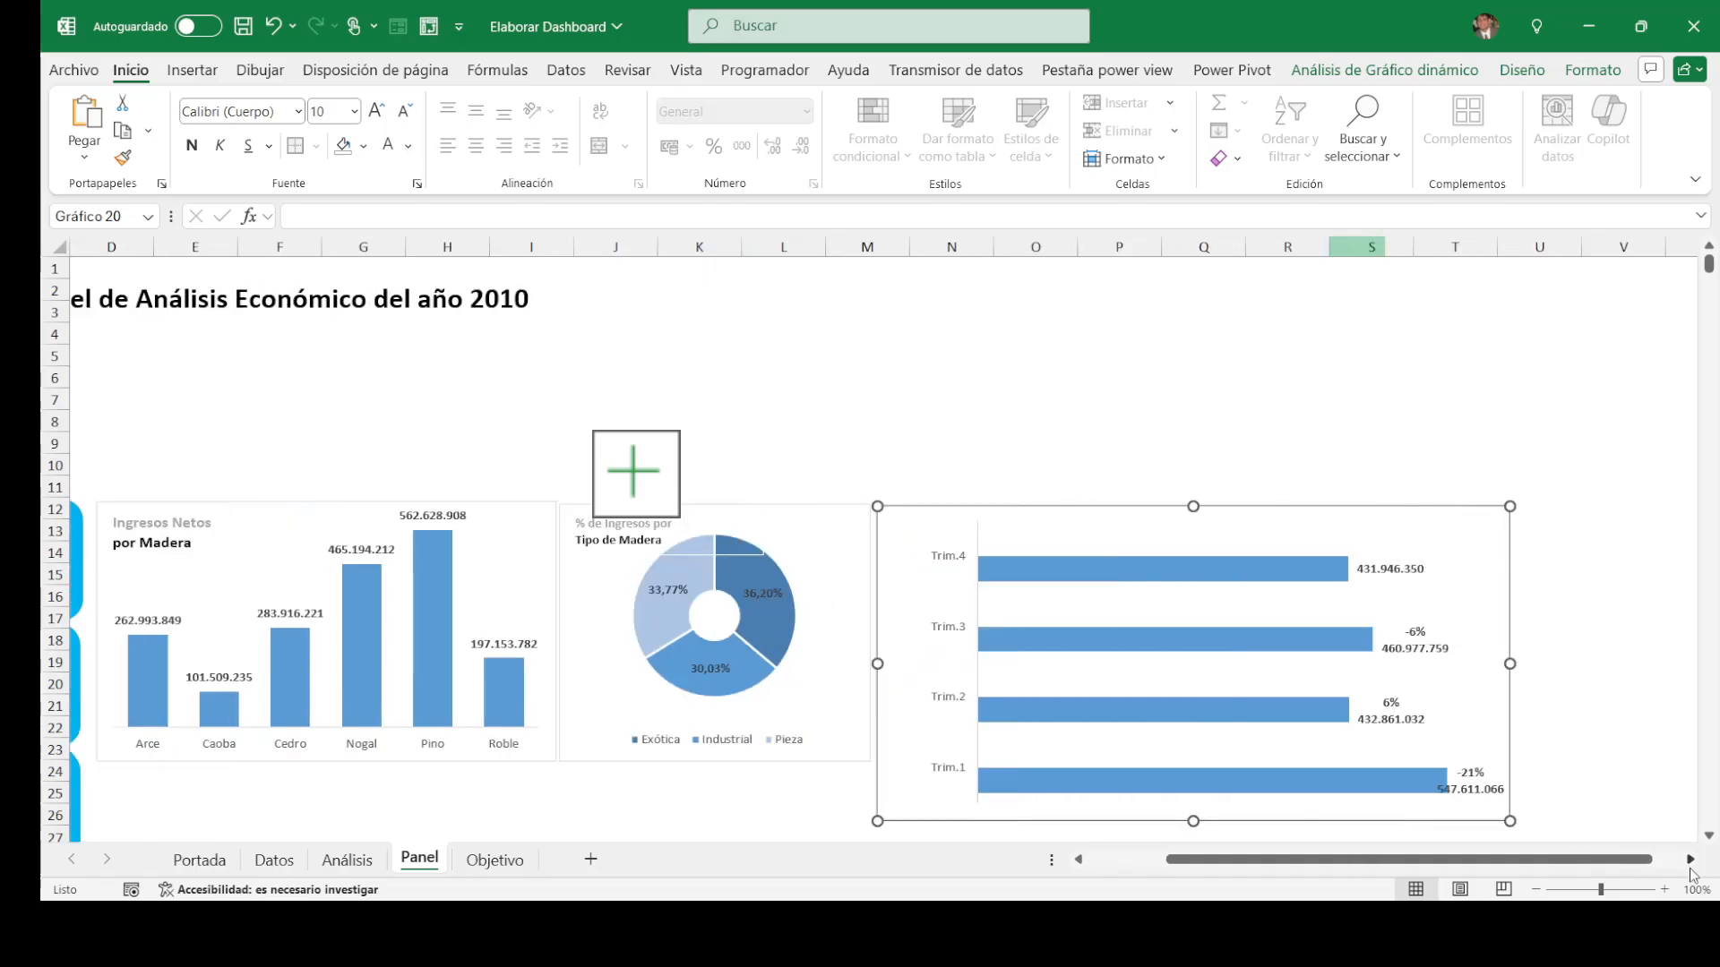
drag(1108, 819, 1097, 766)
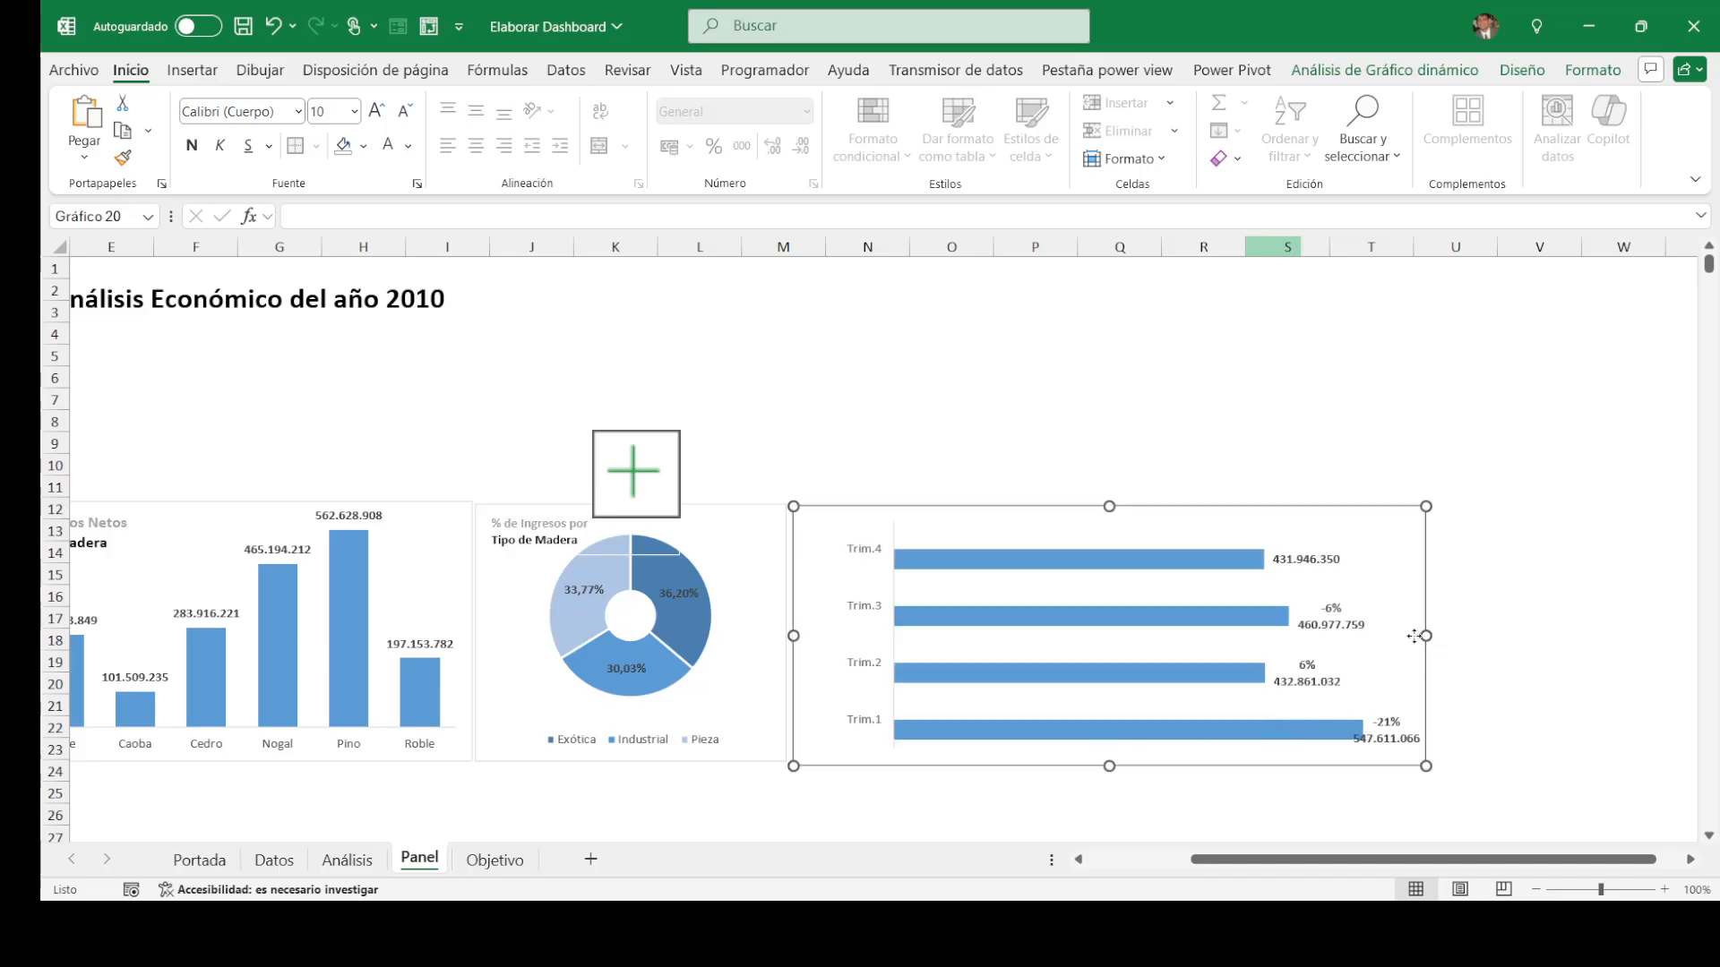
drag(1414, 636, 1395, 638)
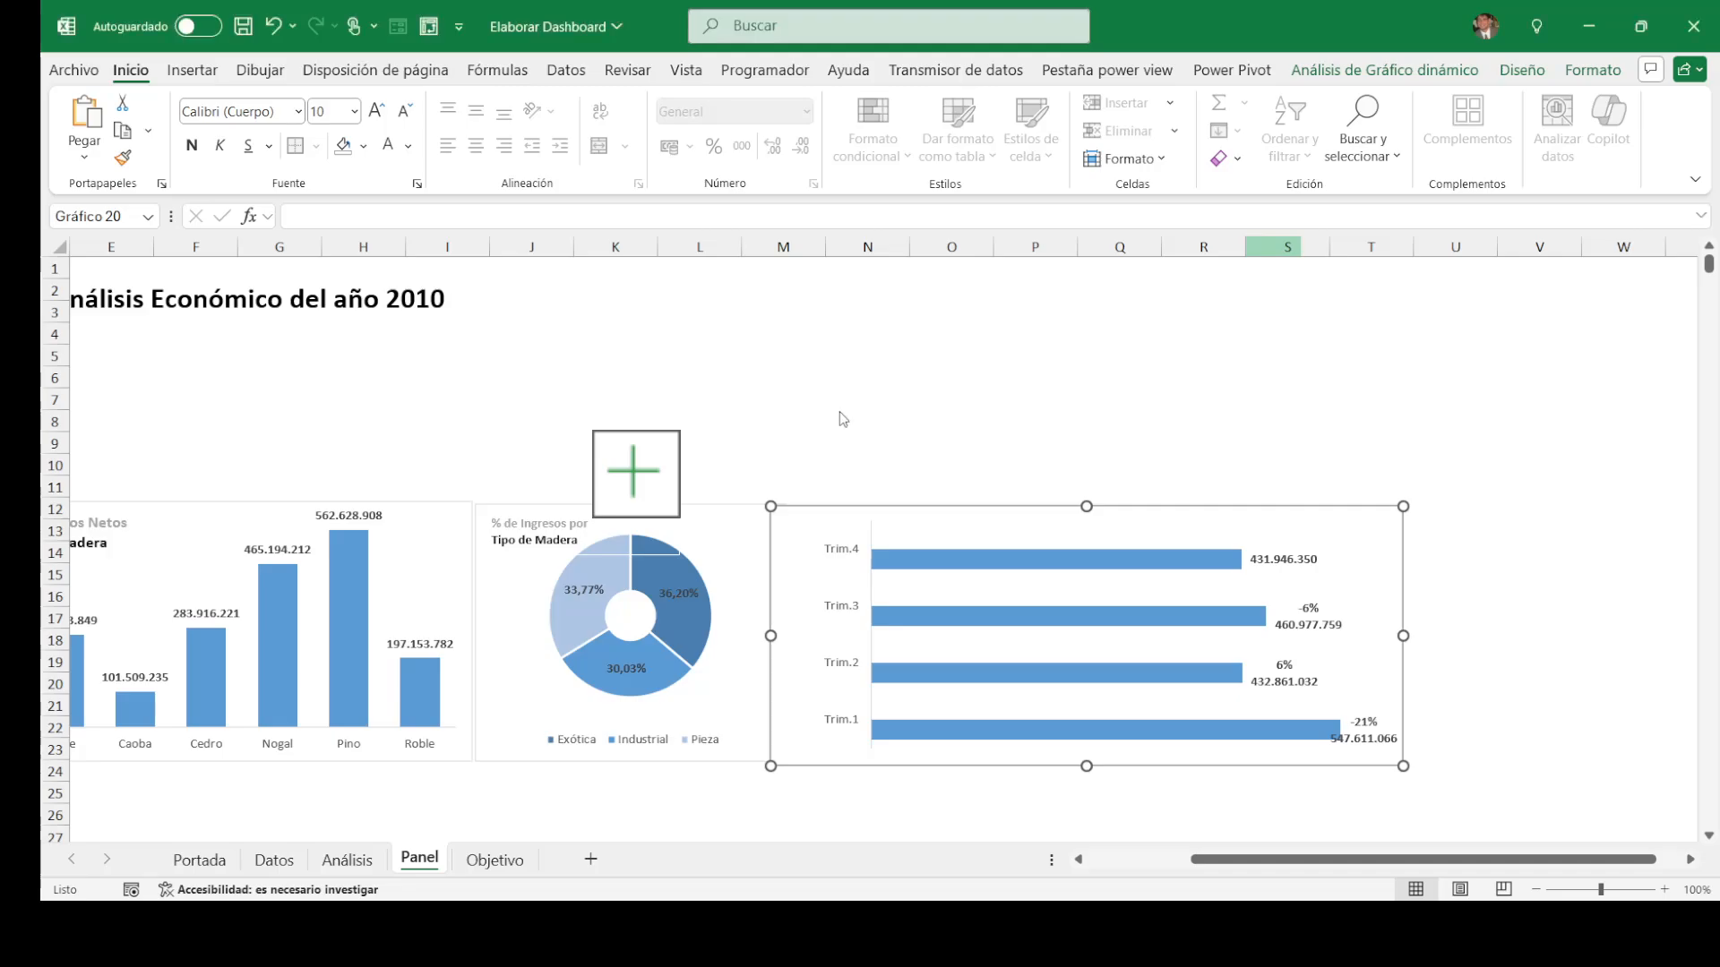
Step: Add the title text box "Ingresos netos y Variaciones por trimestre" to the quarterly chart's upper-left corner, slightly reduced and moved up
click(812, 522)
click(813, 522)
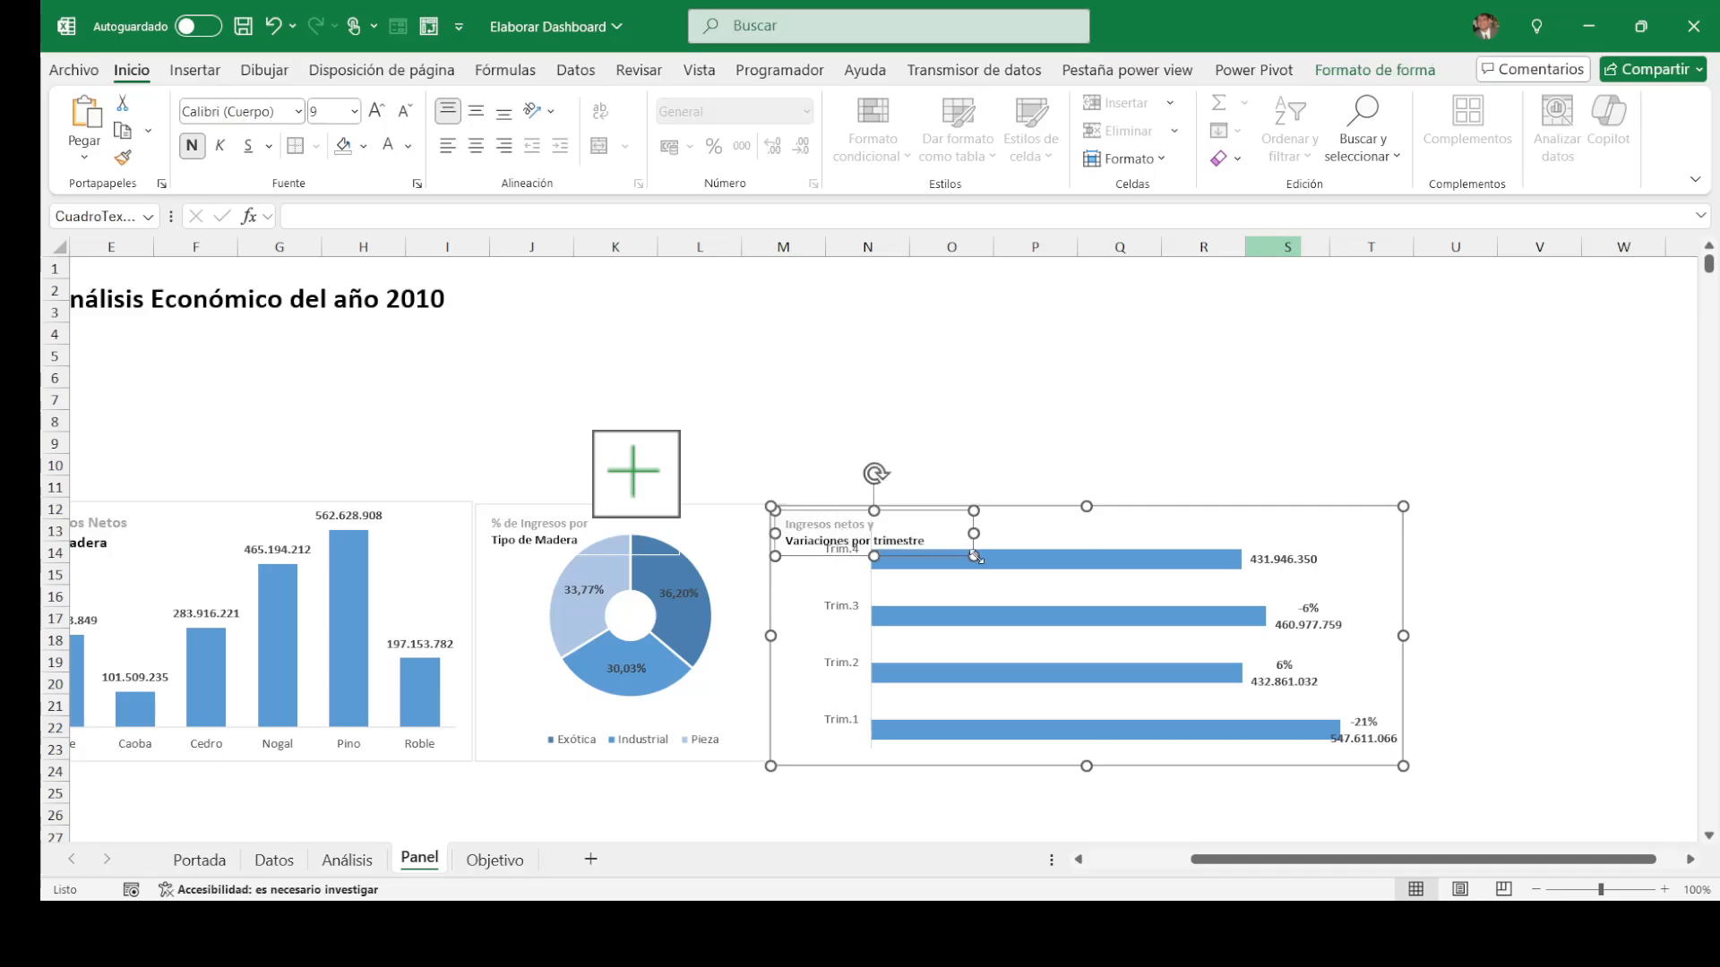
drag(974, 557, 966, 552)
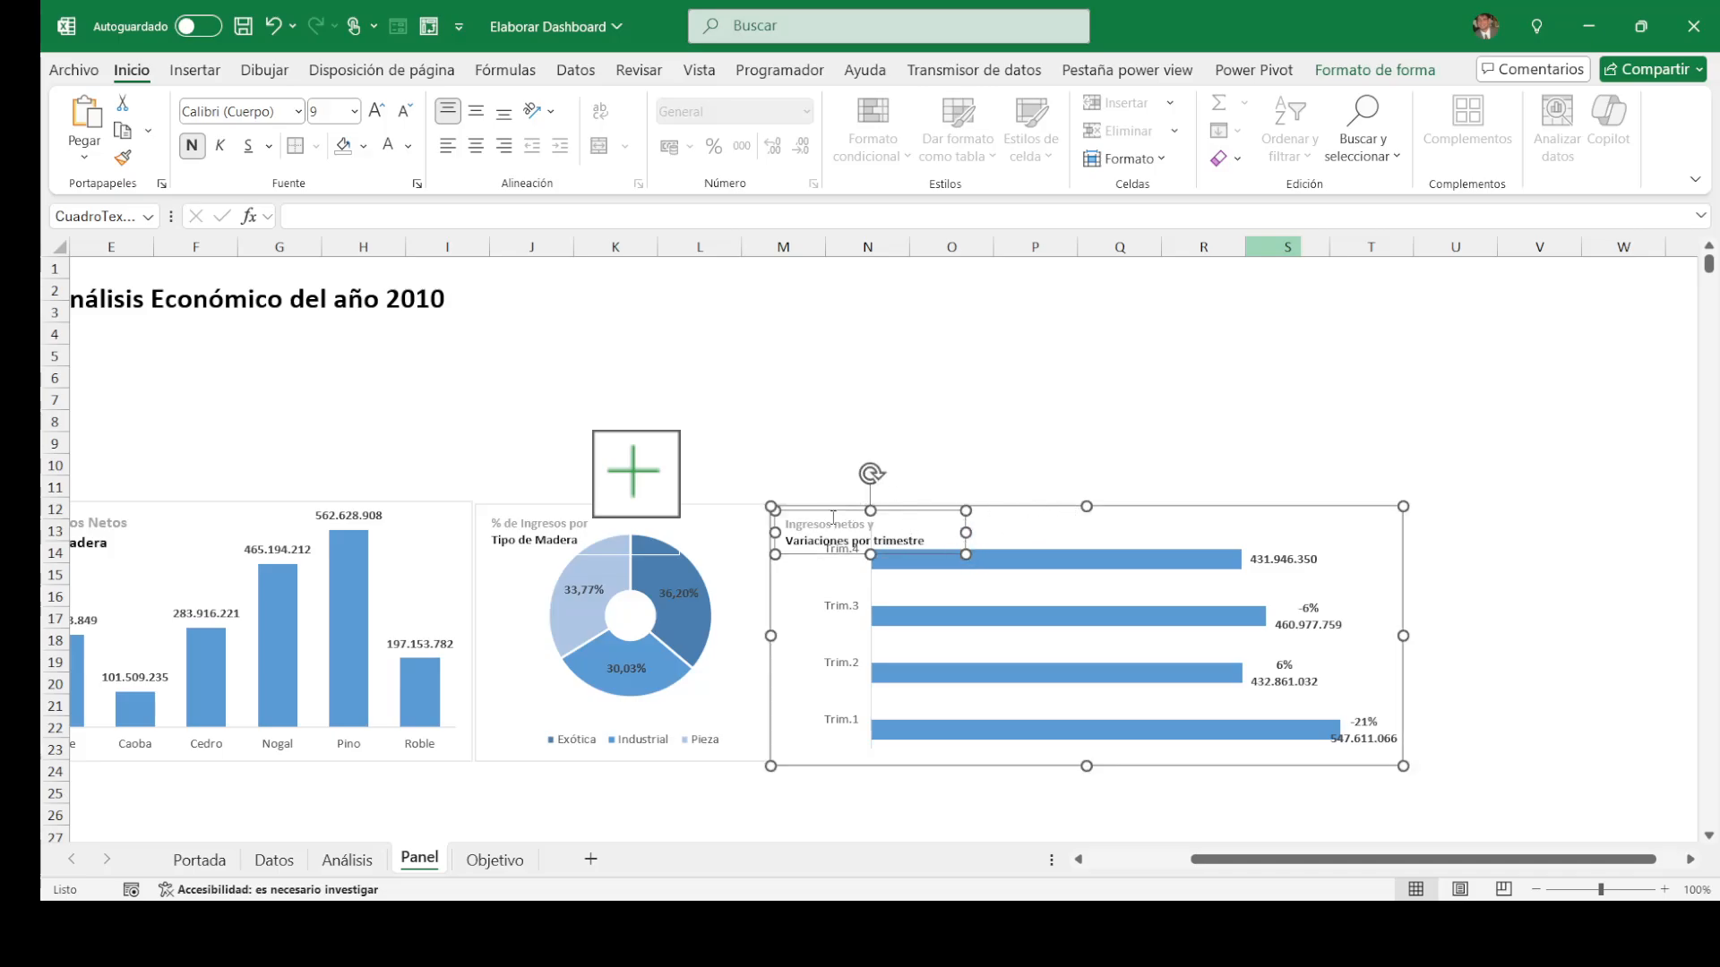
click(822, 512)
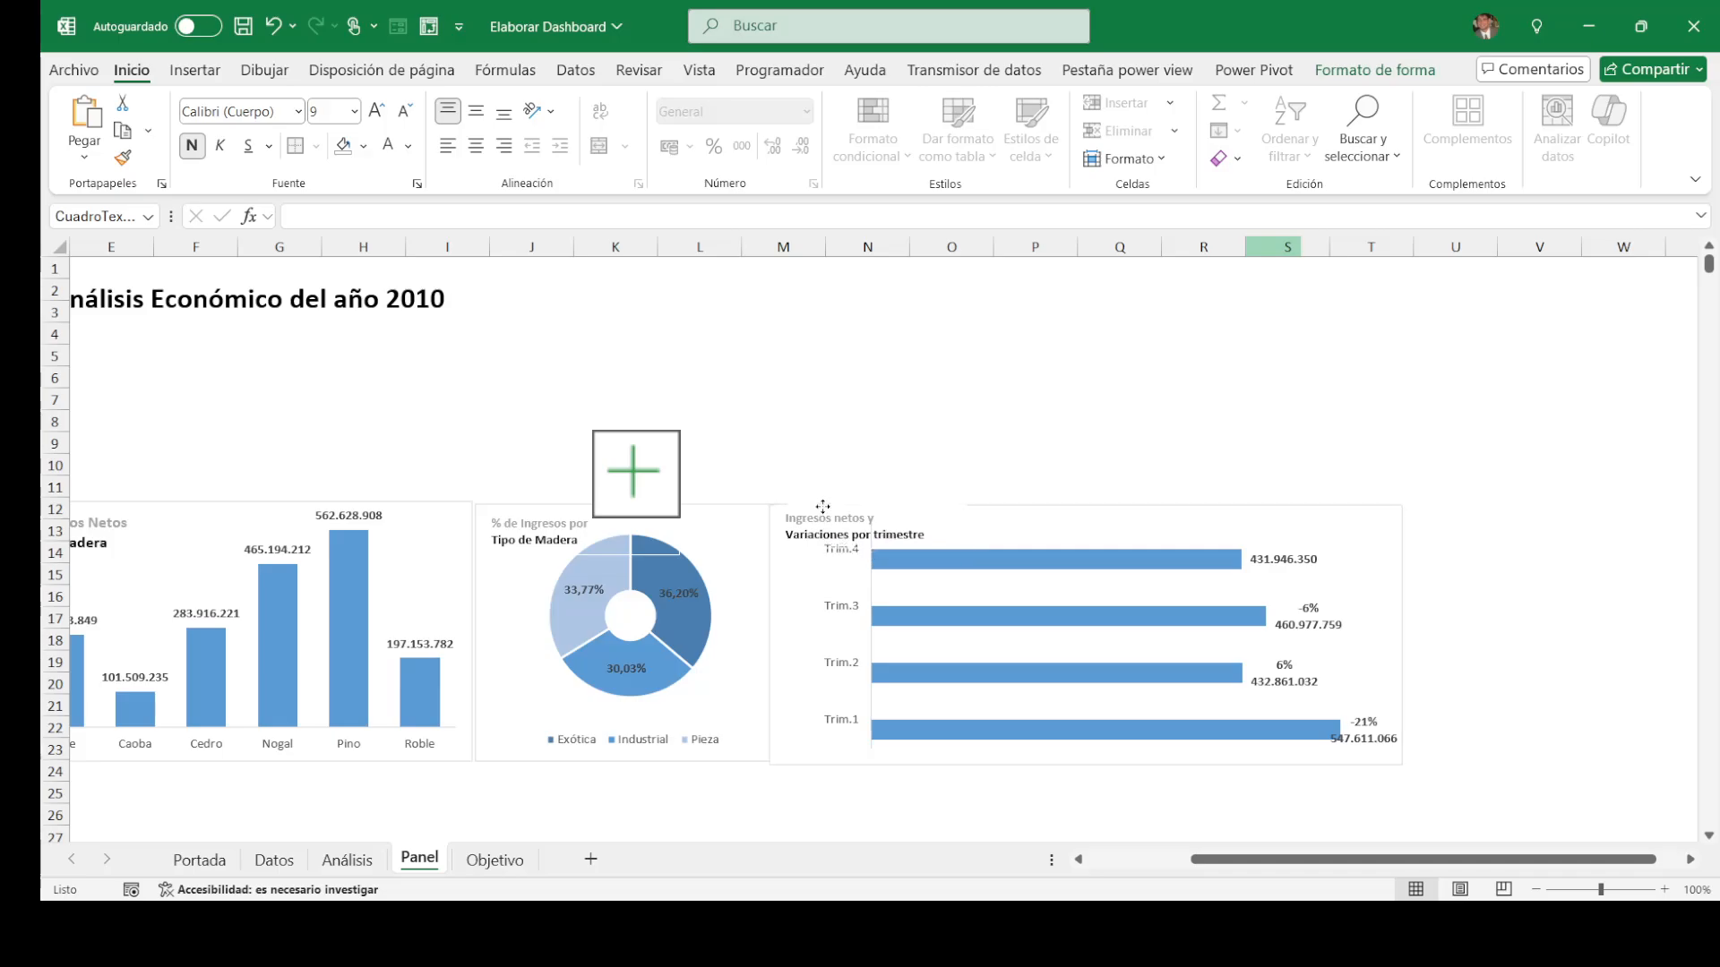
click(1021, 422)
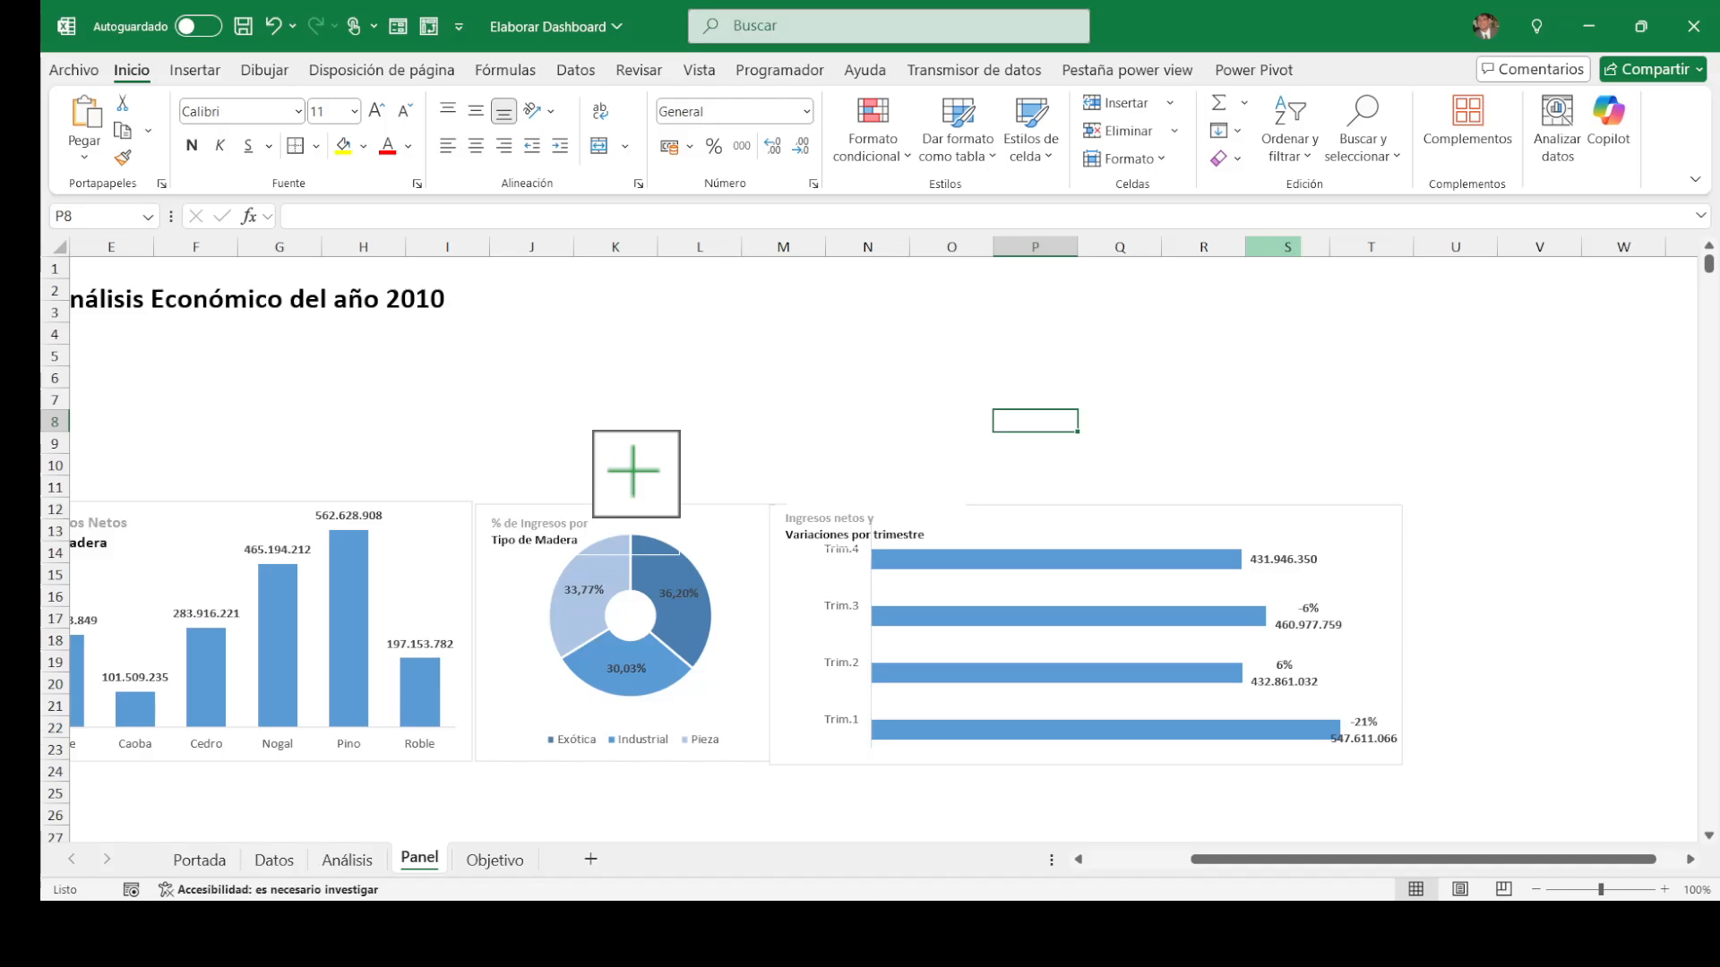
Step: Go to the header cell J6 of the Ingresos por madera pivot table on the Análisis sheet
key(ctrl+Page_Up)
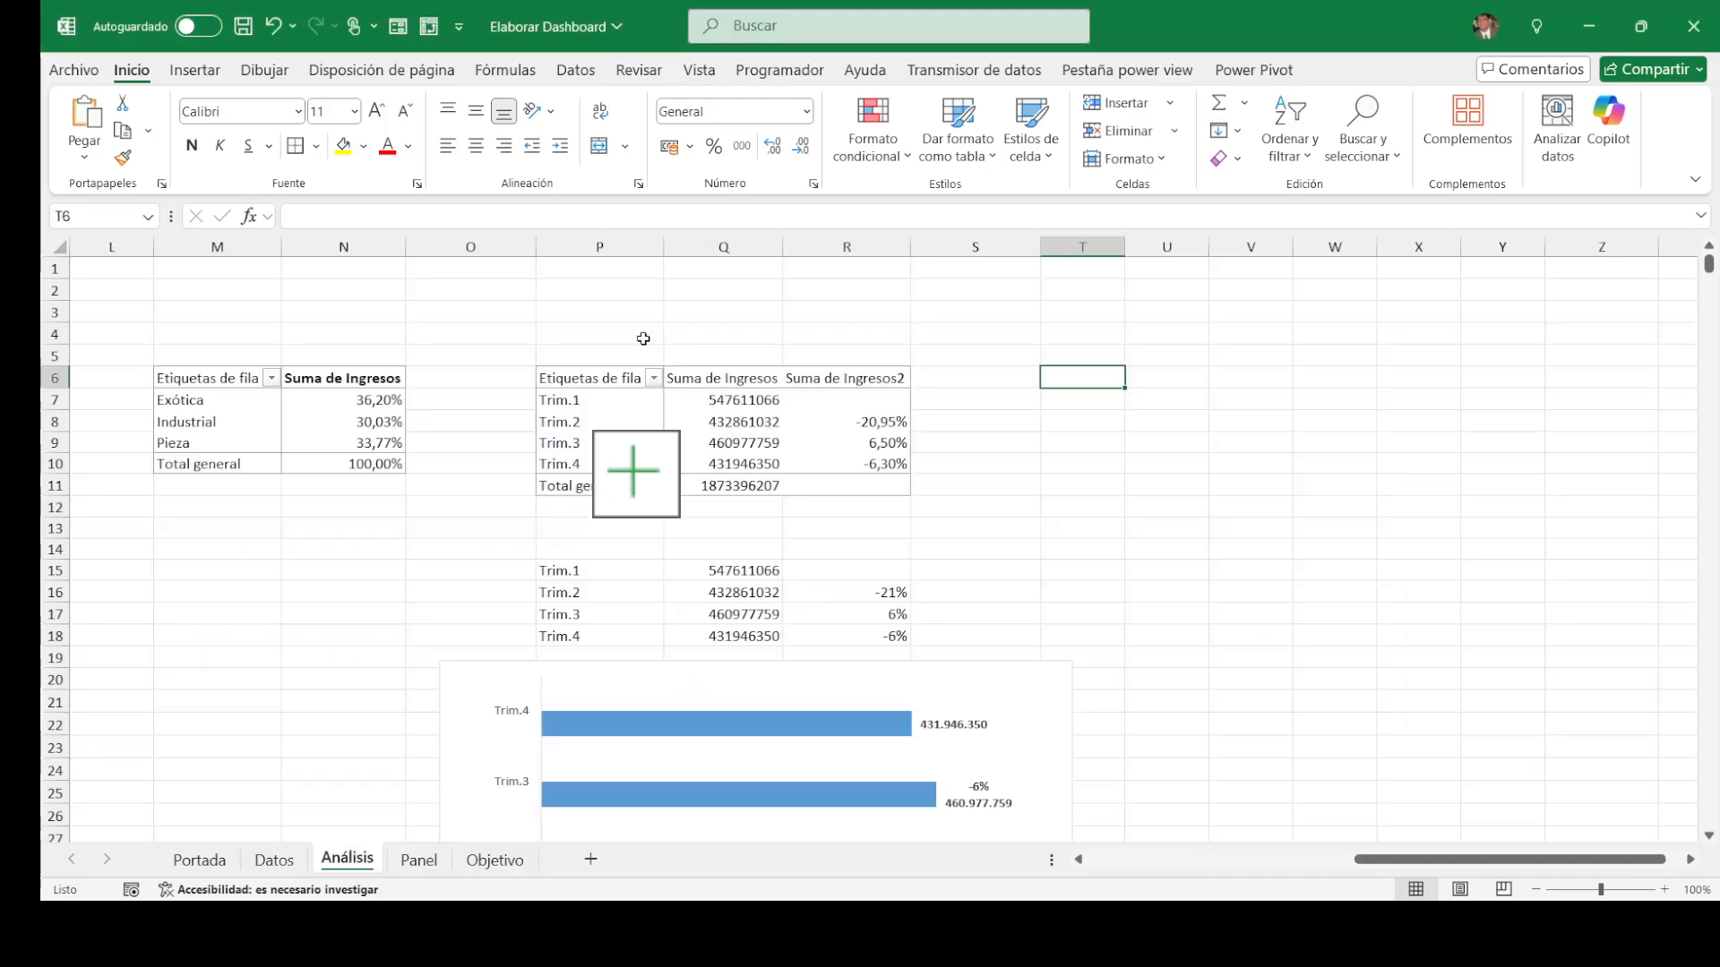
click(593, 357)
key(Down)
key(shift+Right)
key(shift+Right)
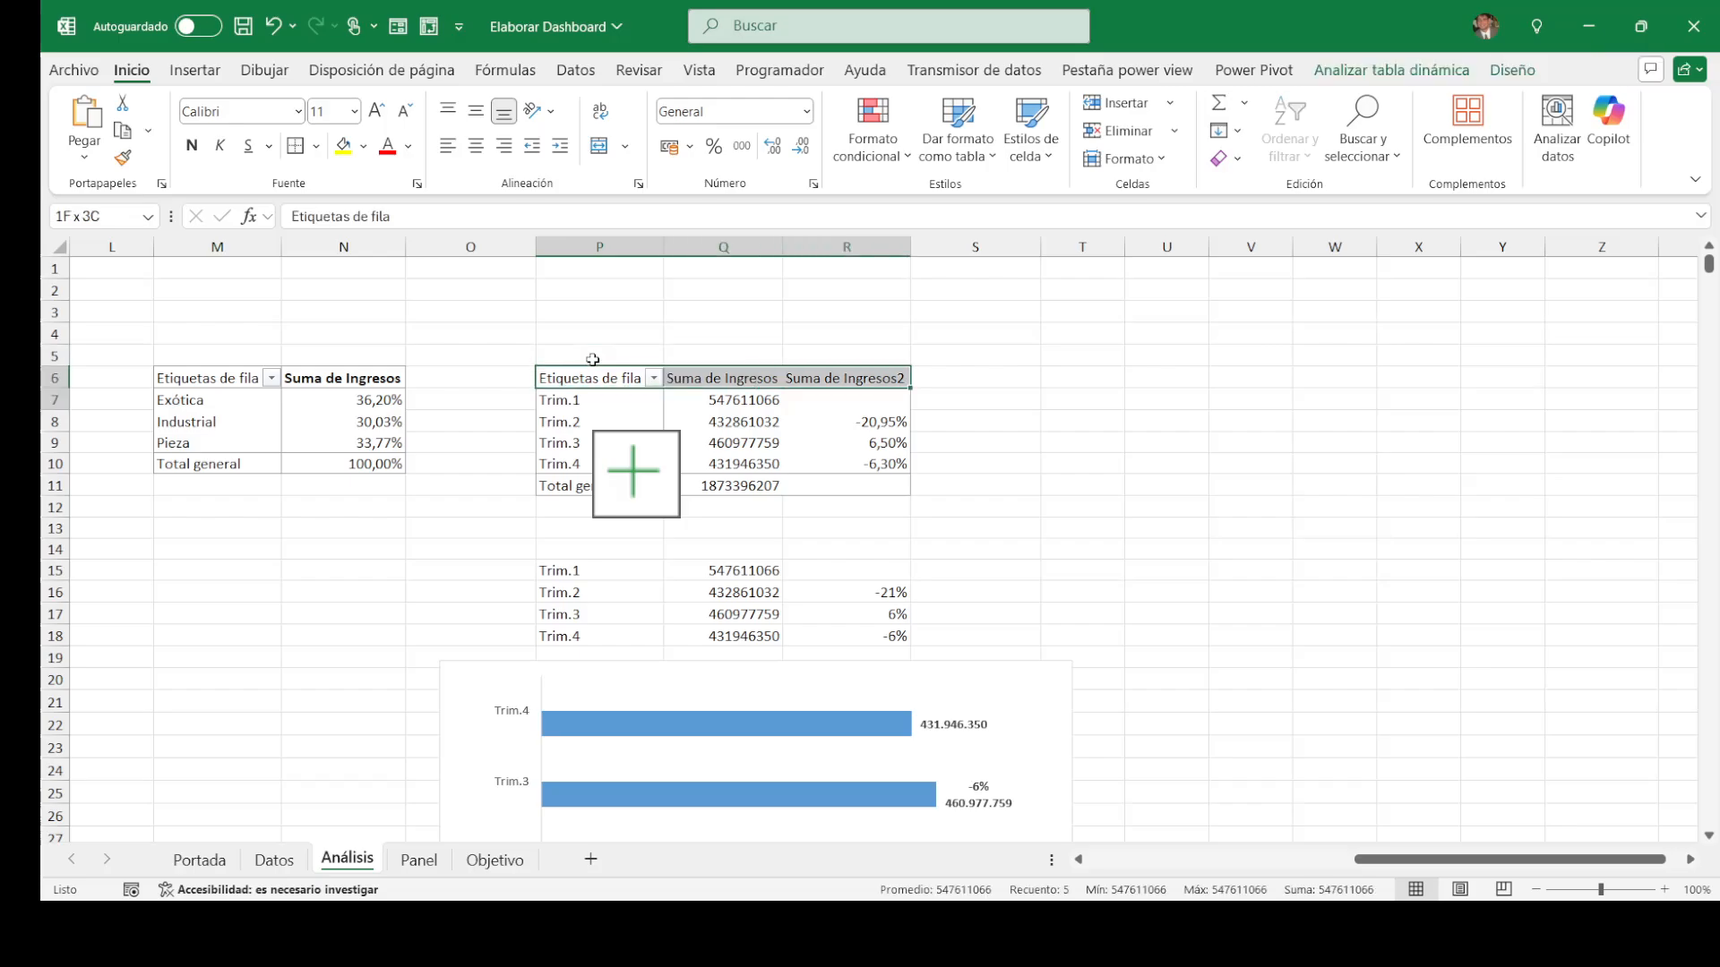
key(shift+Down)
key(shift+Down)
key(shift+Down)
key(shift+Down)
key(shift+Down)
key(Left)
key(Left)
key(Left)
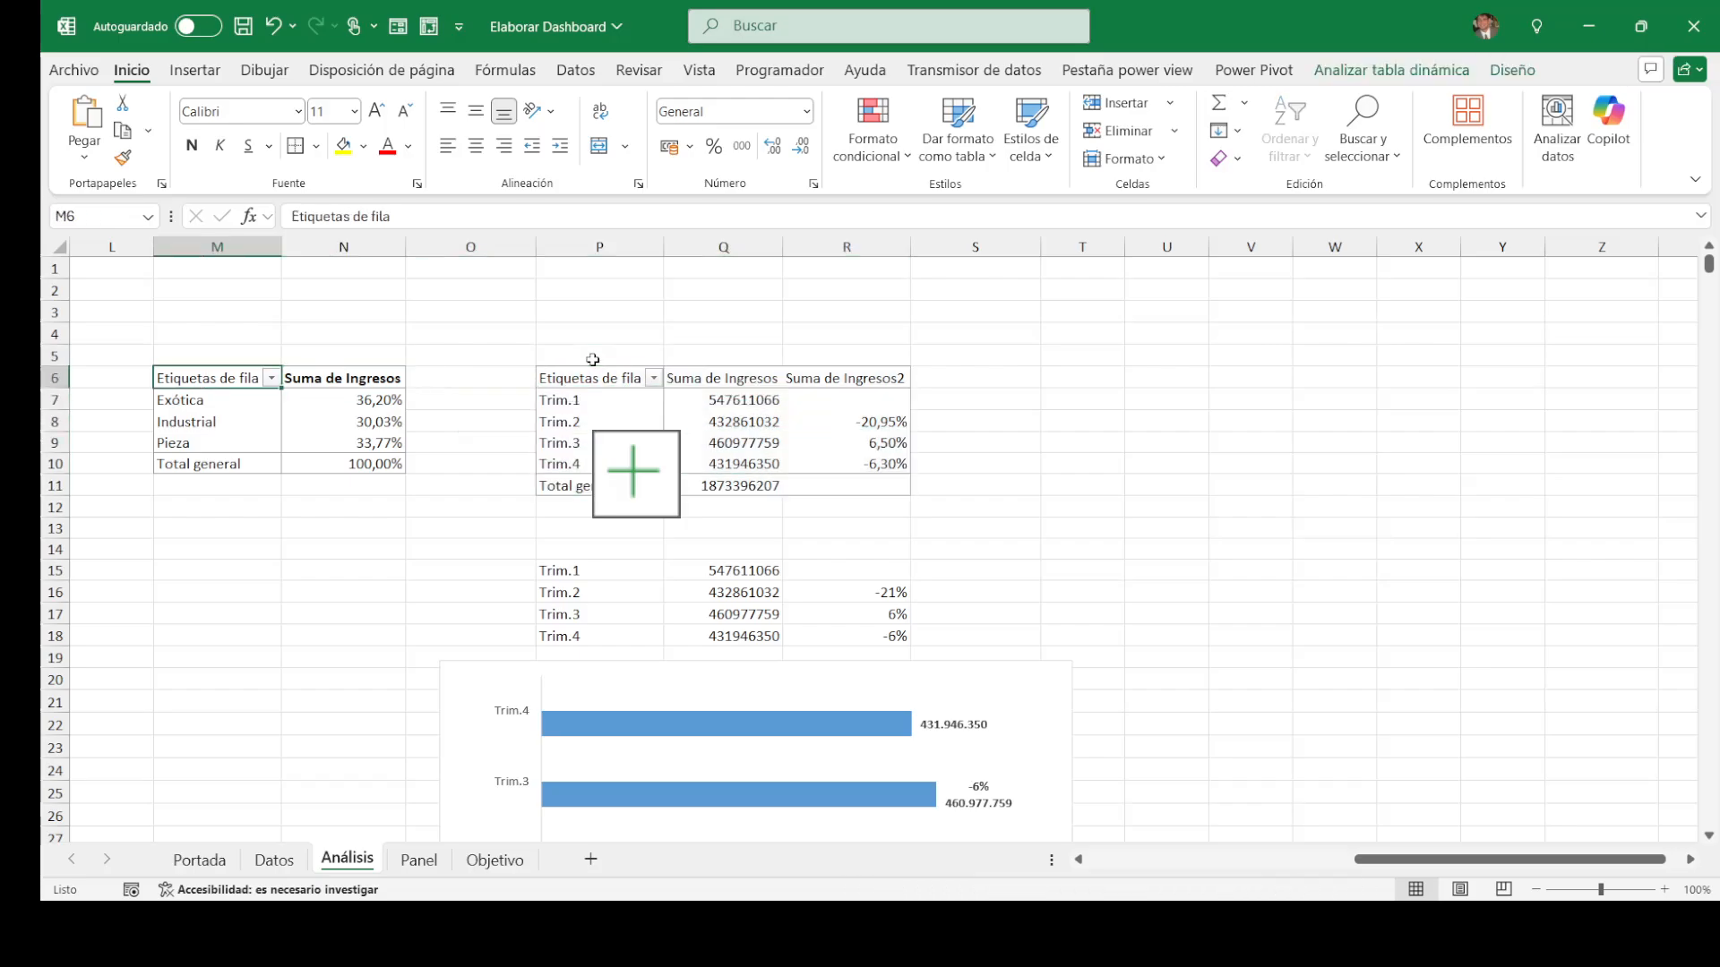
key(shift+Right)
key(shift+Right)
key(shift+Down)
key(shift+Down)
key(shift+Left)
key(shift+Down)
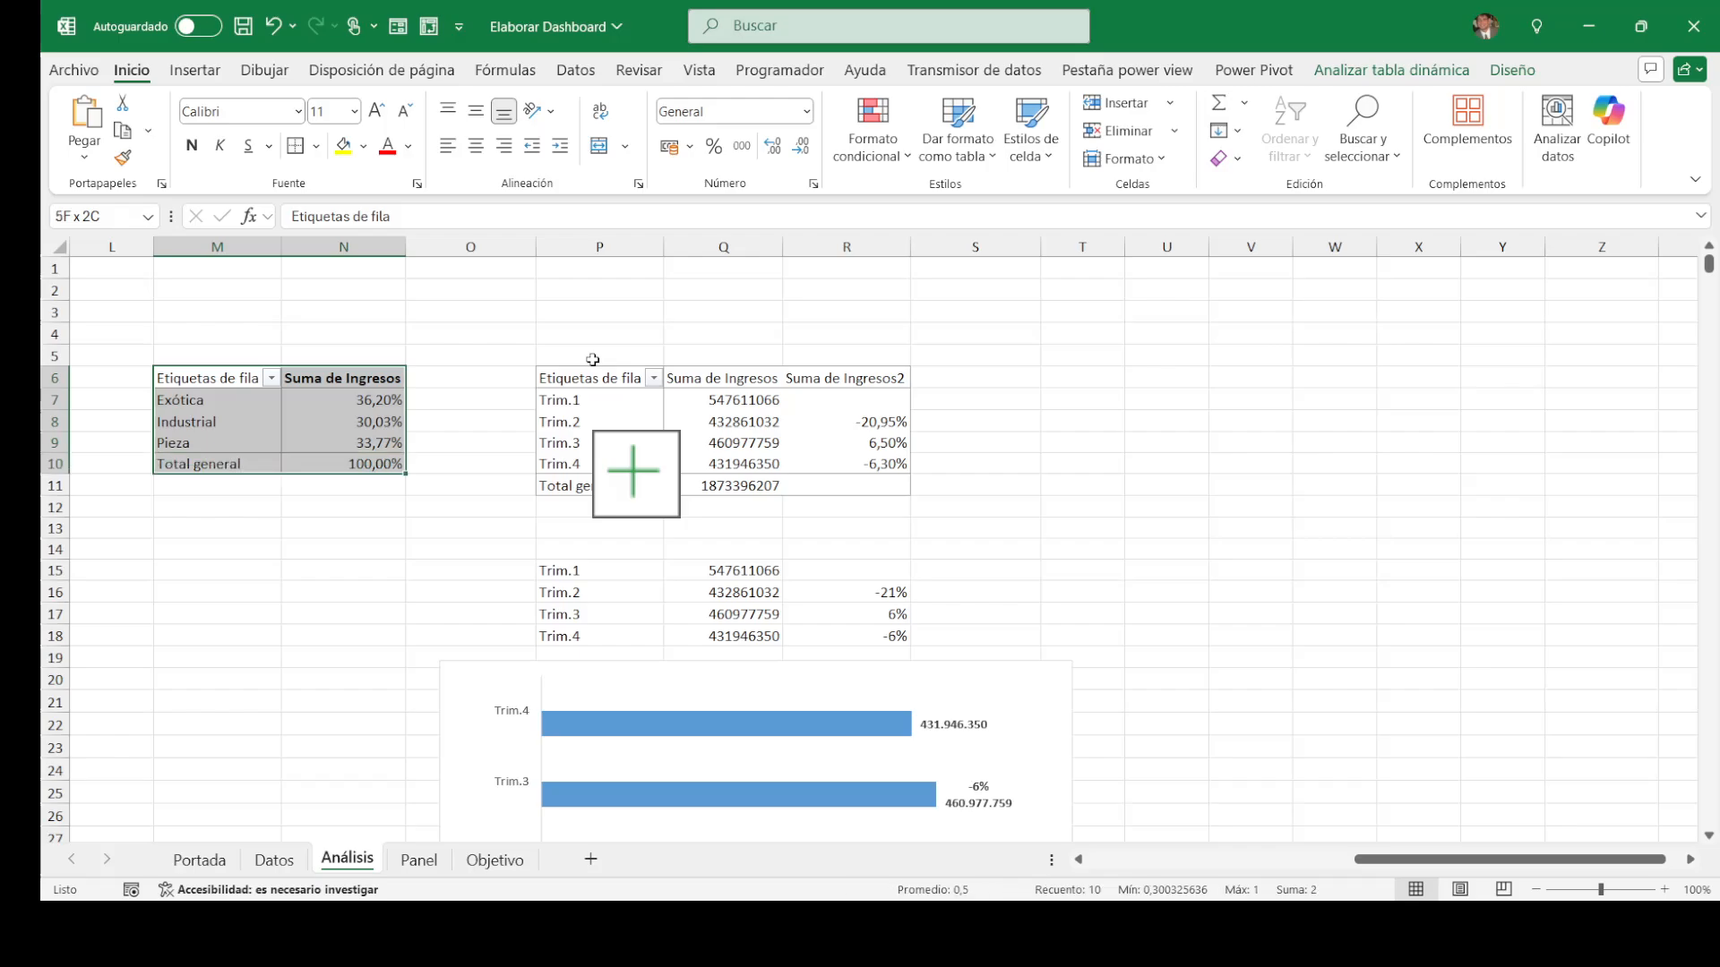
key(Left)
key(Left)
key(Left)
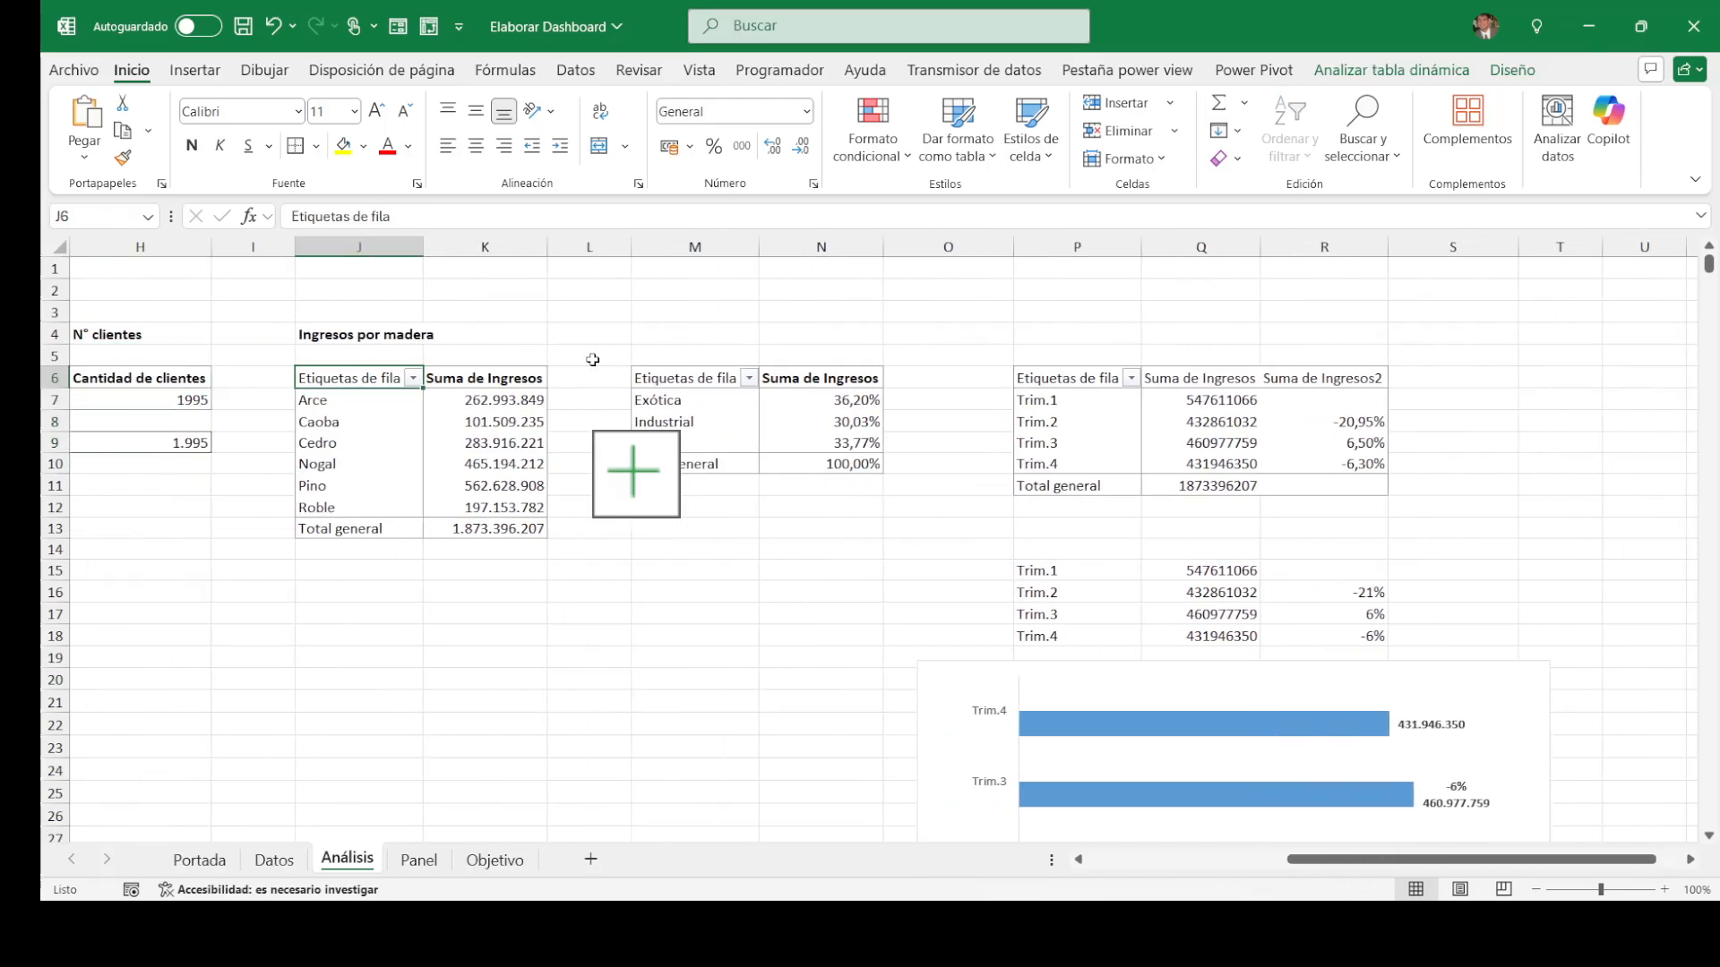
Step: Copy the Ingresos por madera pivot table (J6:K13) and paste it at cell U6
key(shift+Right)
key(shift+Down)
key(shift+Down)
key(shift+Down)
key(shift+Down)
key(shift+Down)
key(shift+Down)
key(shift+Down)
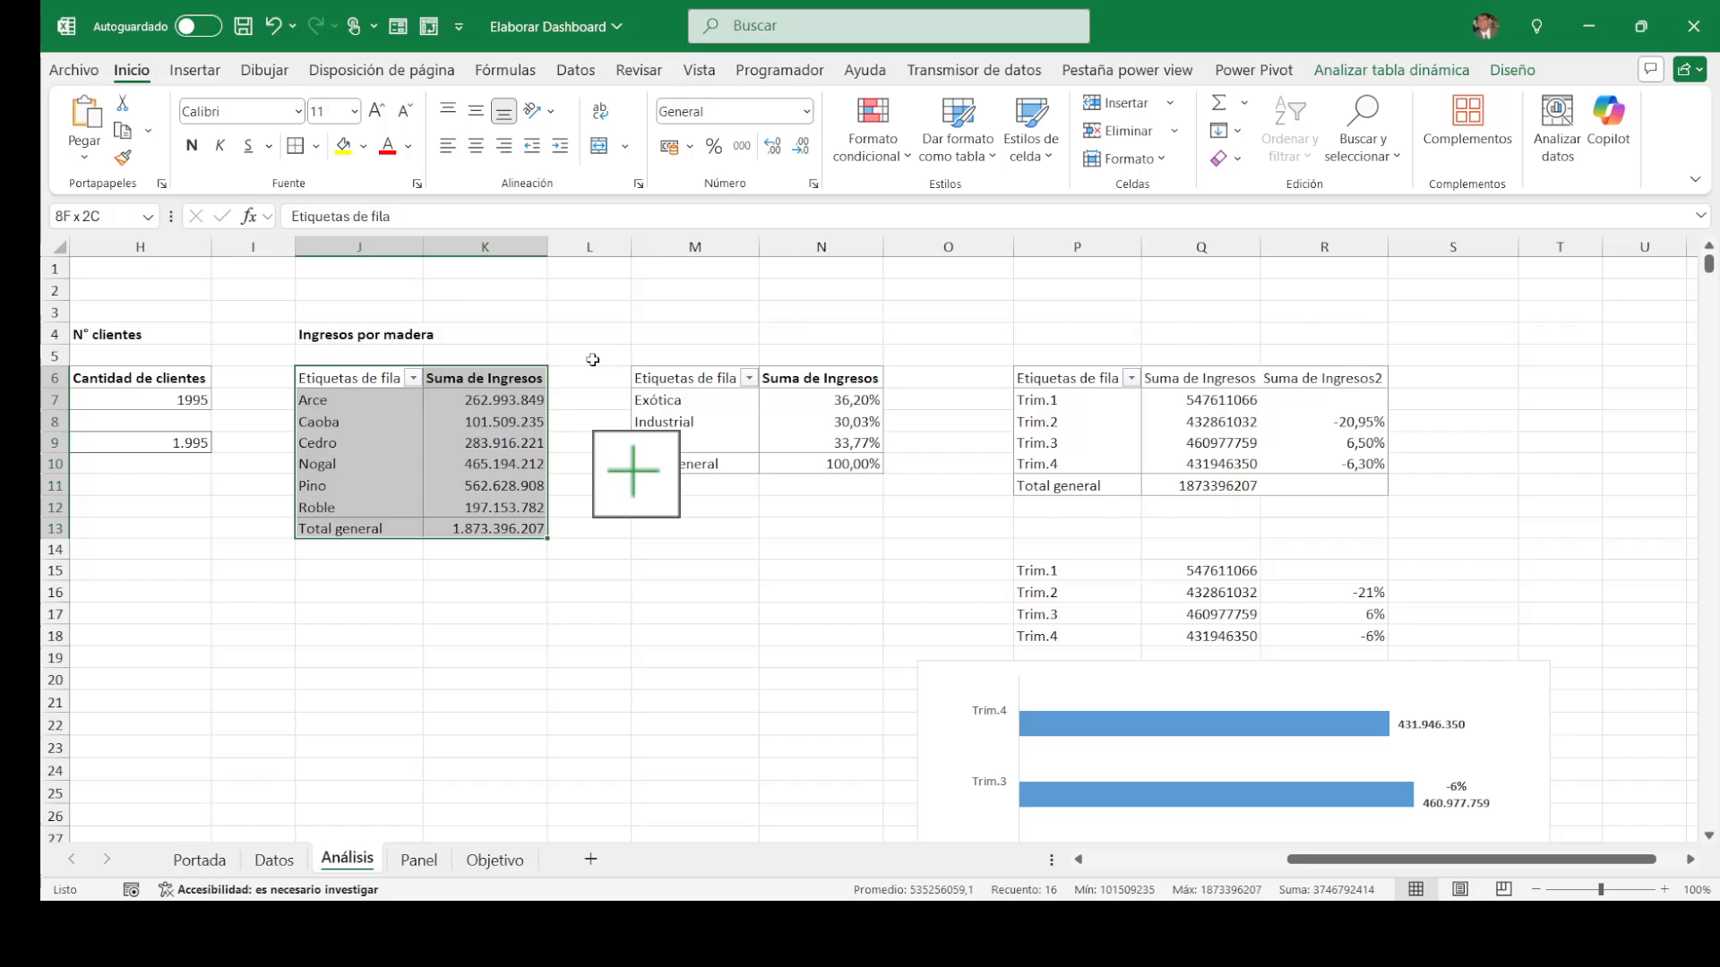
key(ctrl+c)
key(Right)
key(Right)
key(Right)
key(Right)
key(Right)
key(Right)
key(Right)
key(Right)
key(Right)
key(Right)
key(Right)
key(Right)
key(Right)
key(Right)
key(Left)
key(Left)
key(Left)
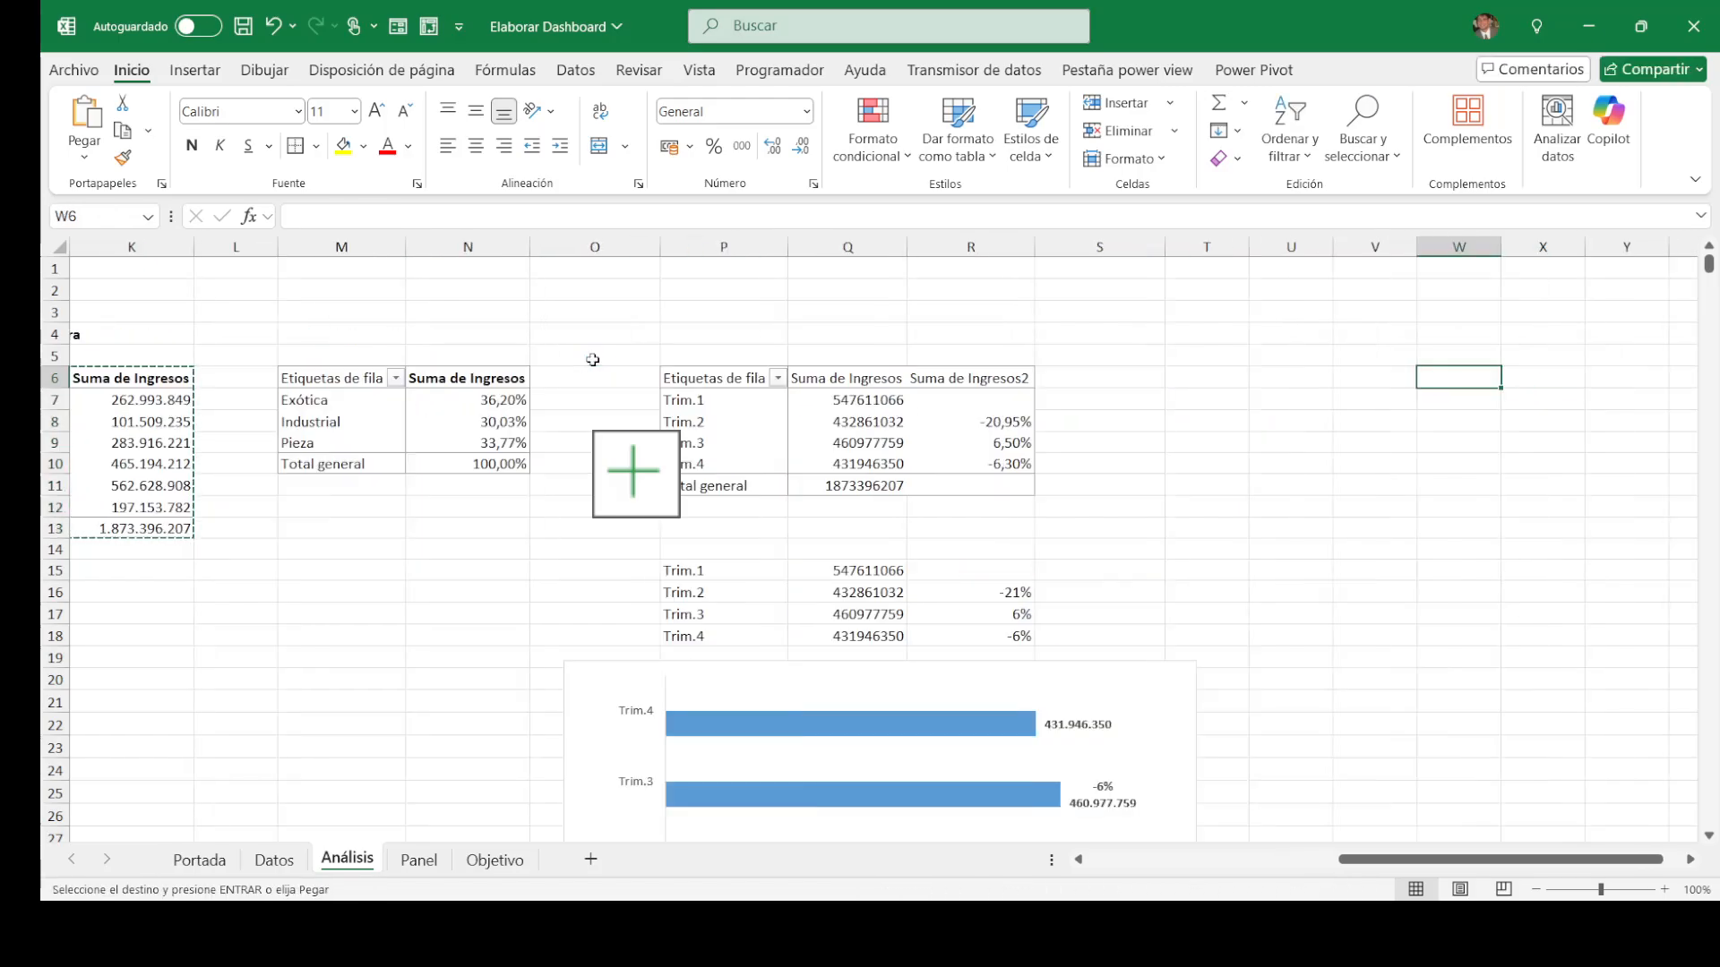
key(ctrl+v)
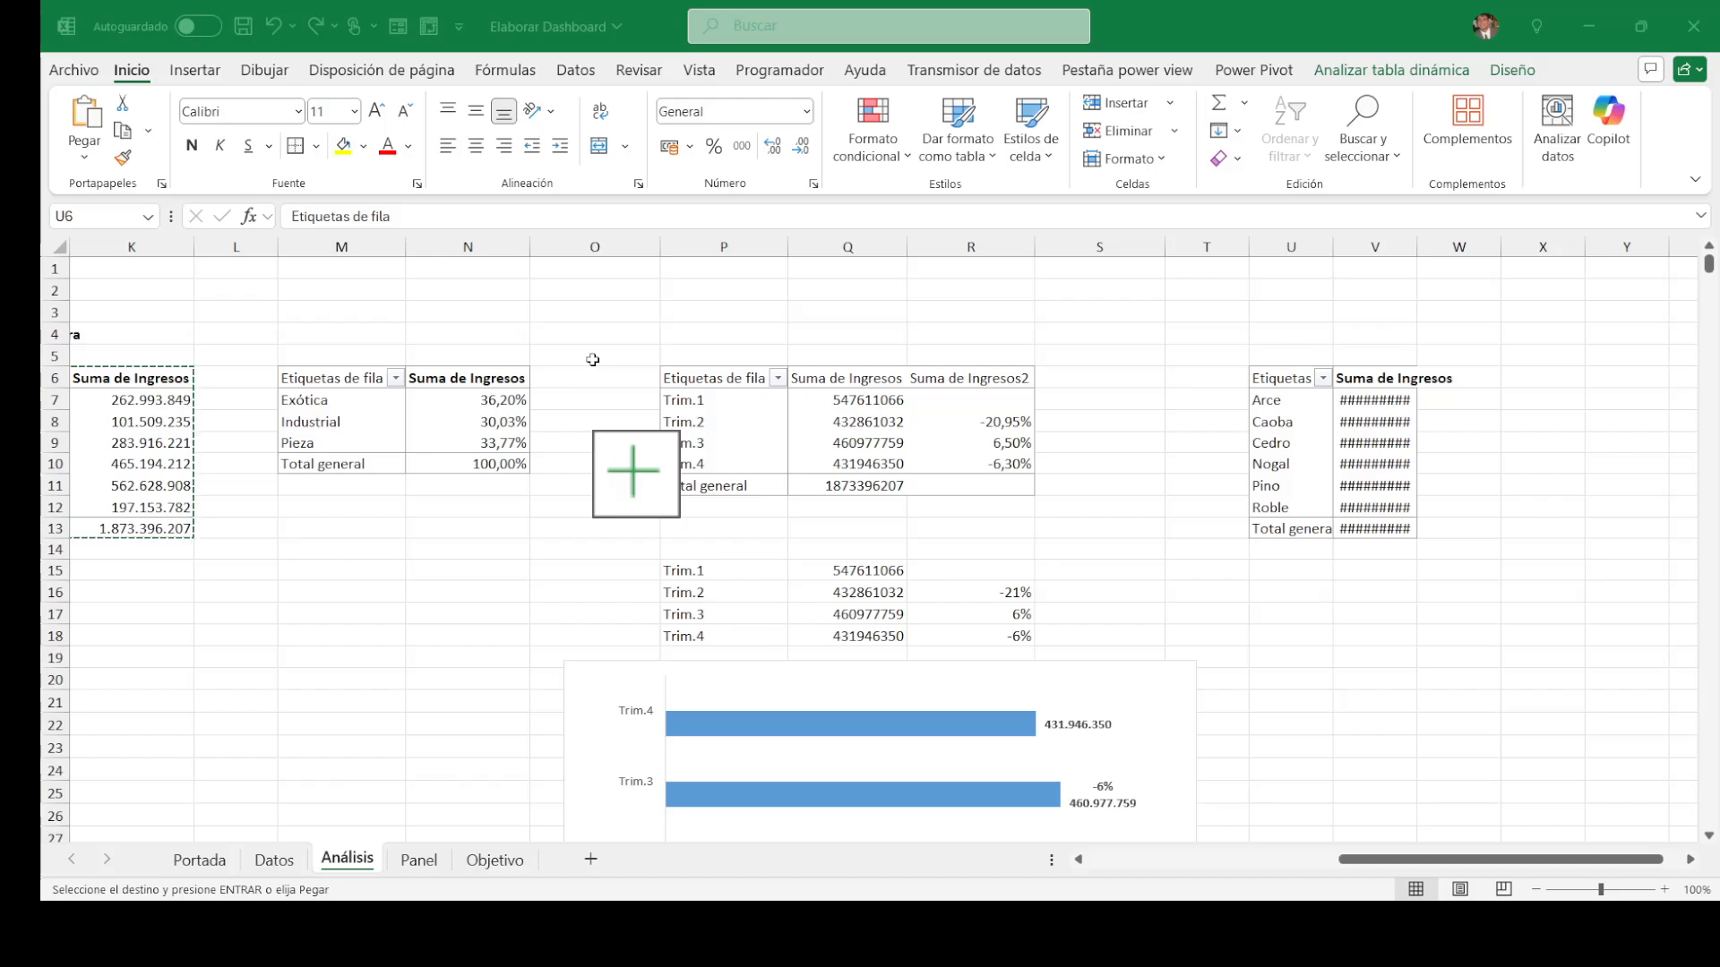
key(ctrl+v)
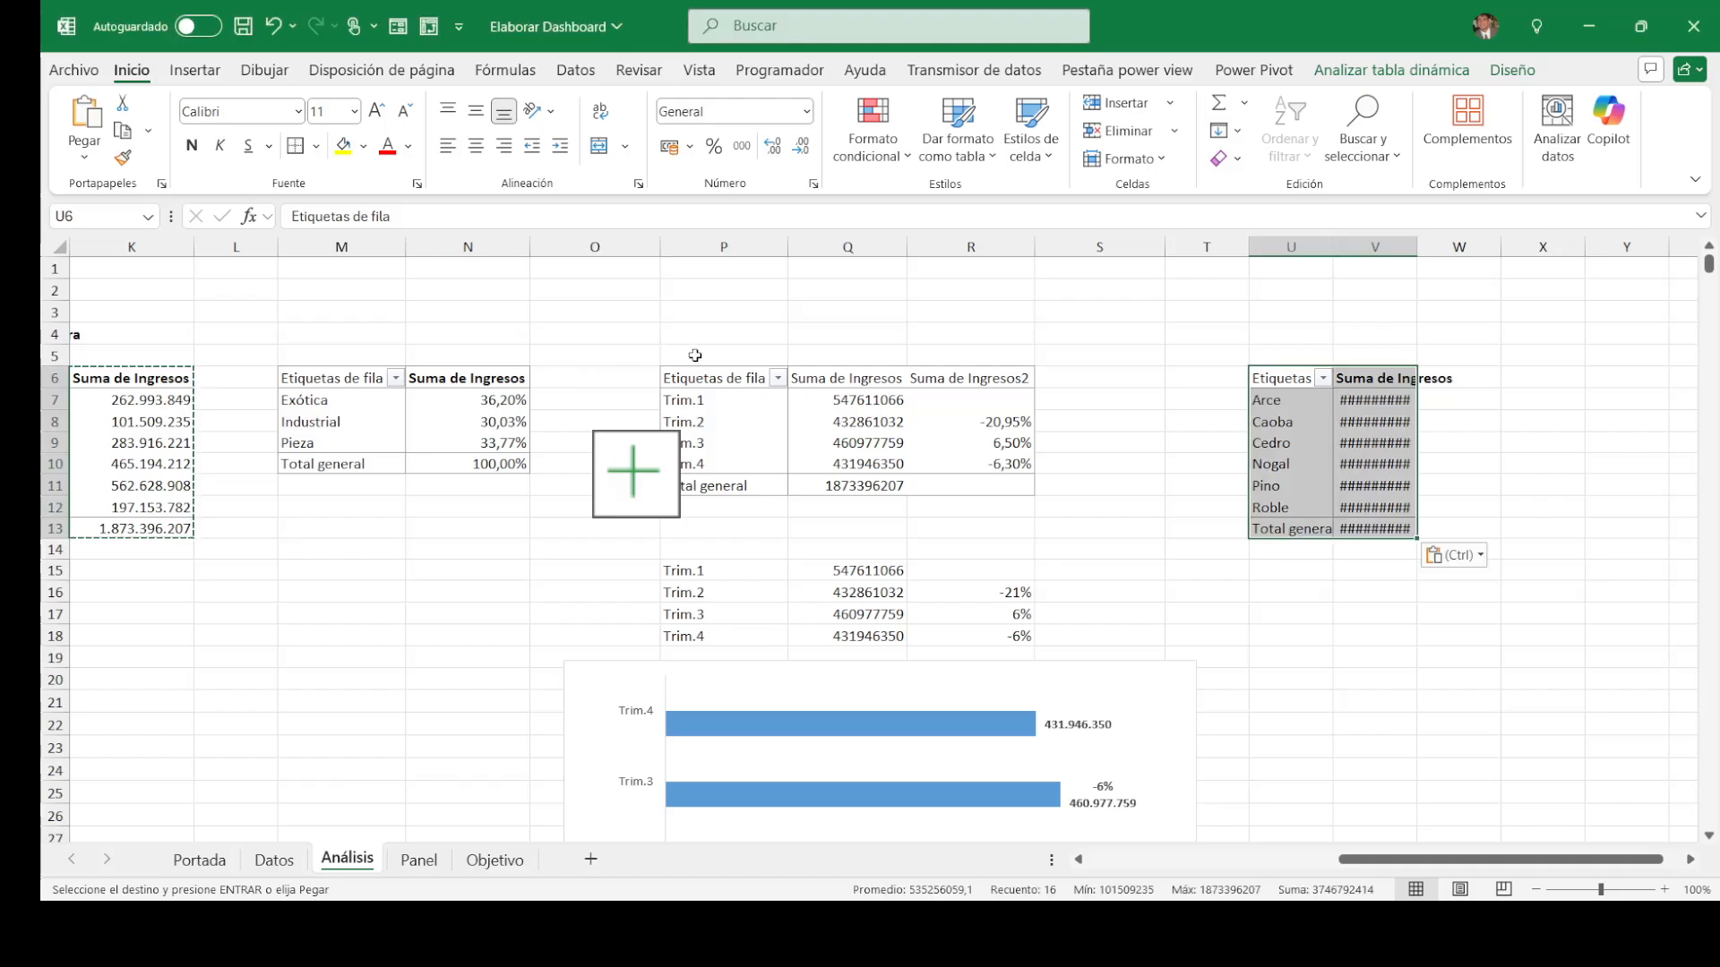
Step: Show the field list of the pasted pivot table at U6
click(1304, 427)
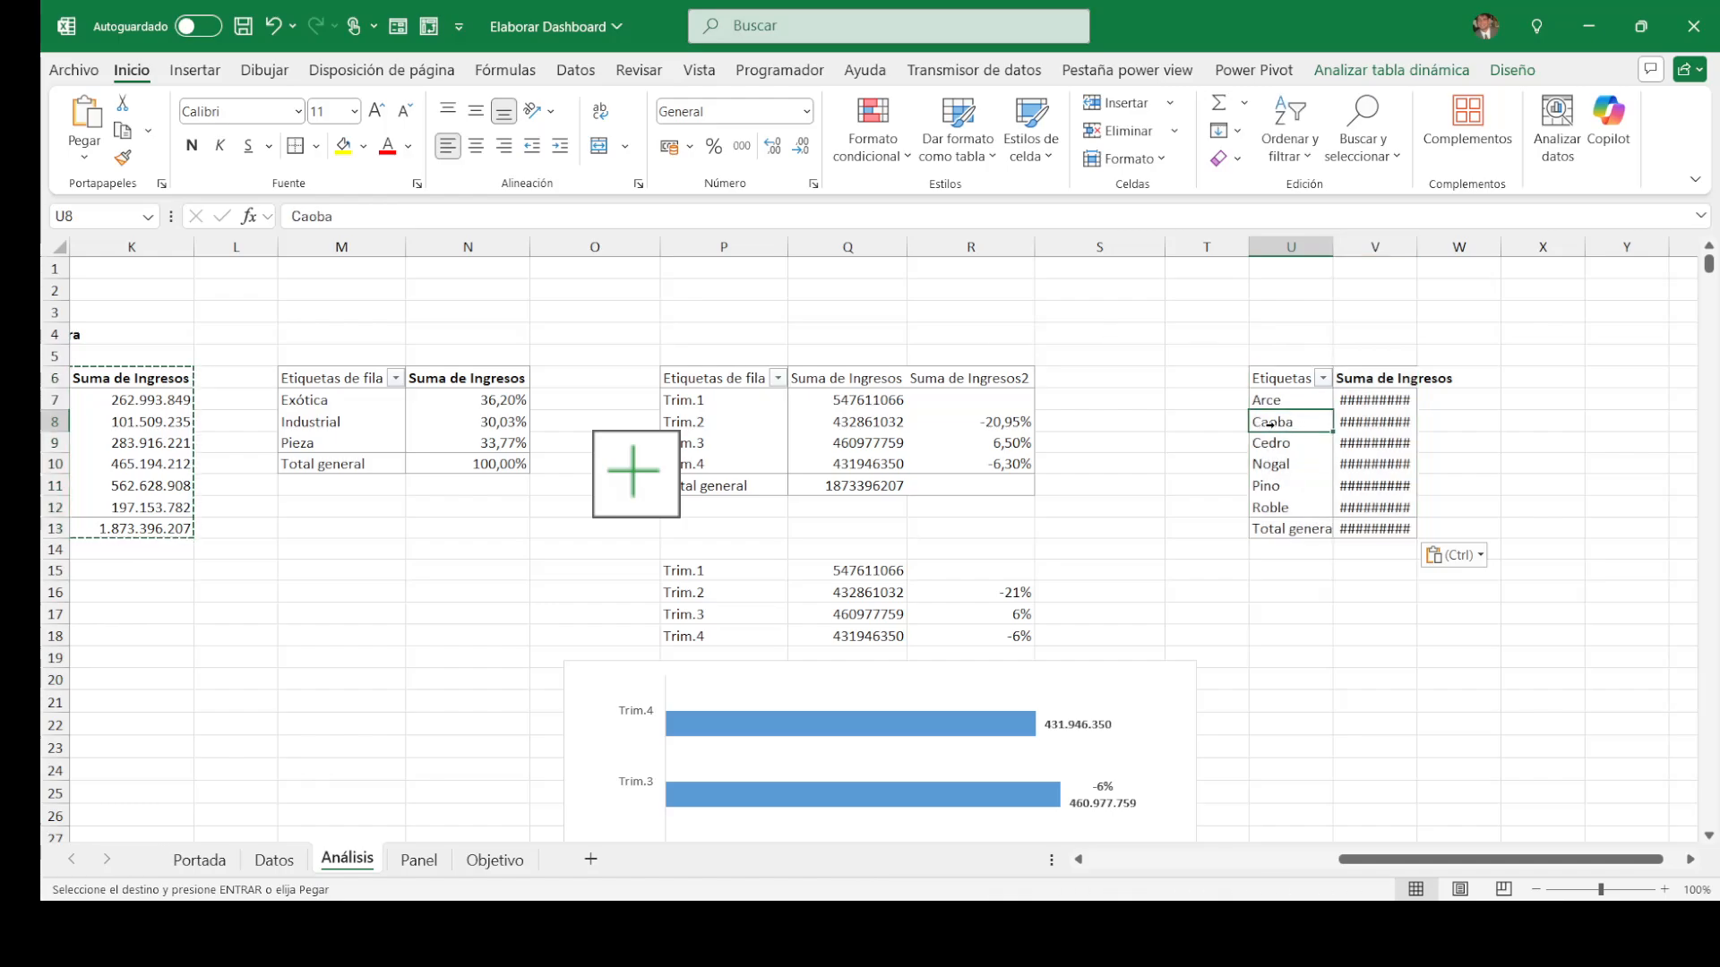
click(1270, 401)
key(shift+Right)
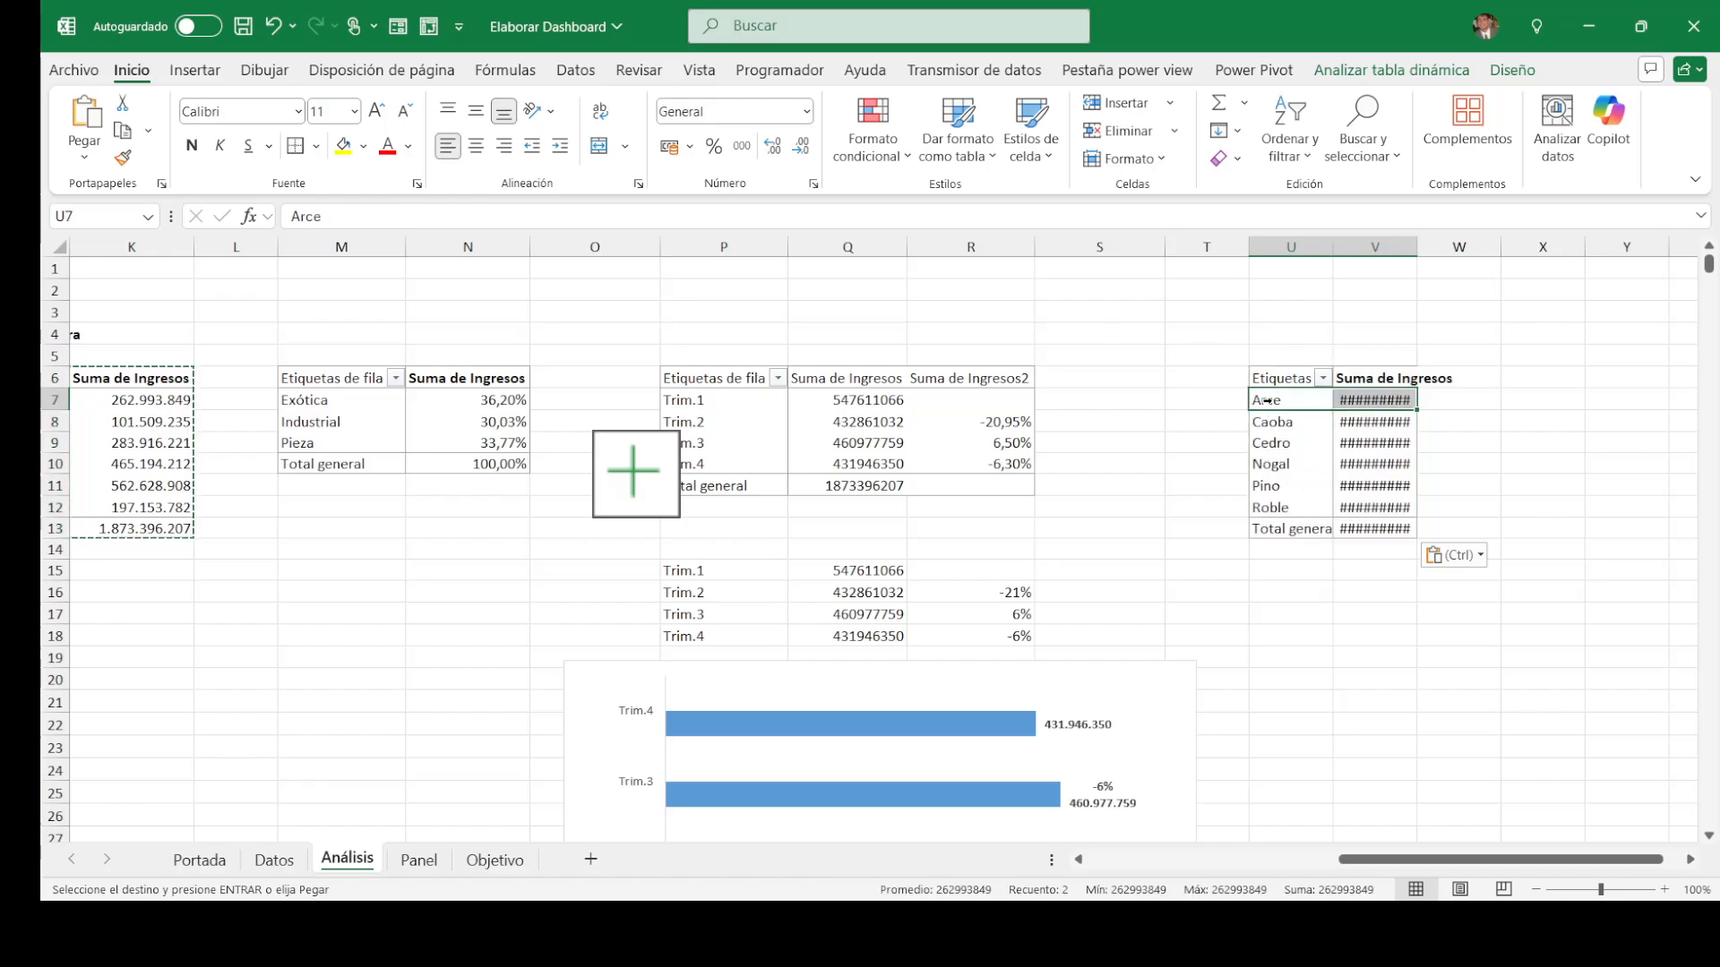
click(1264, 376)
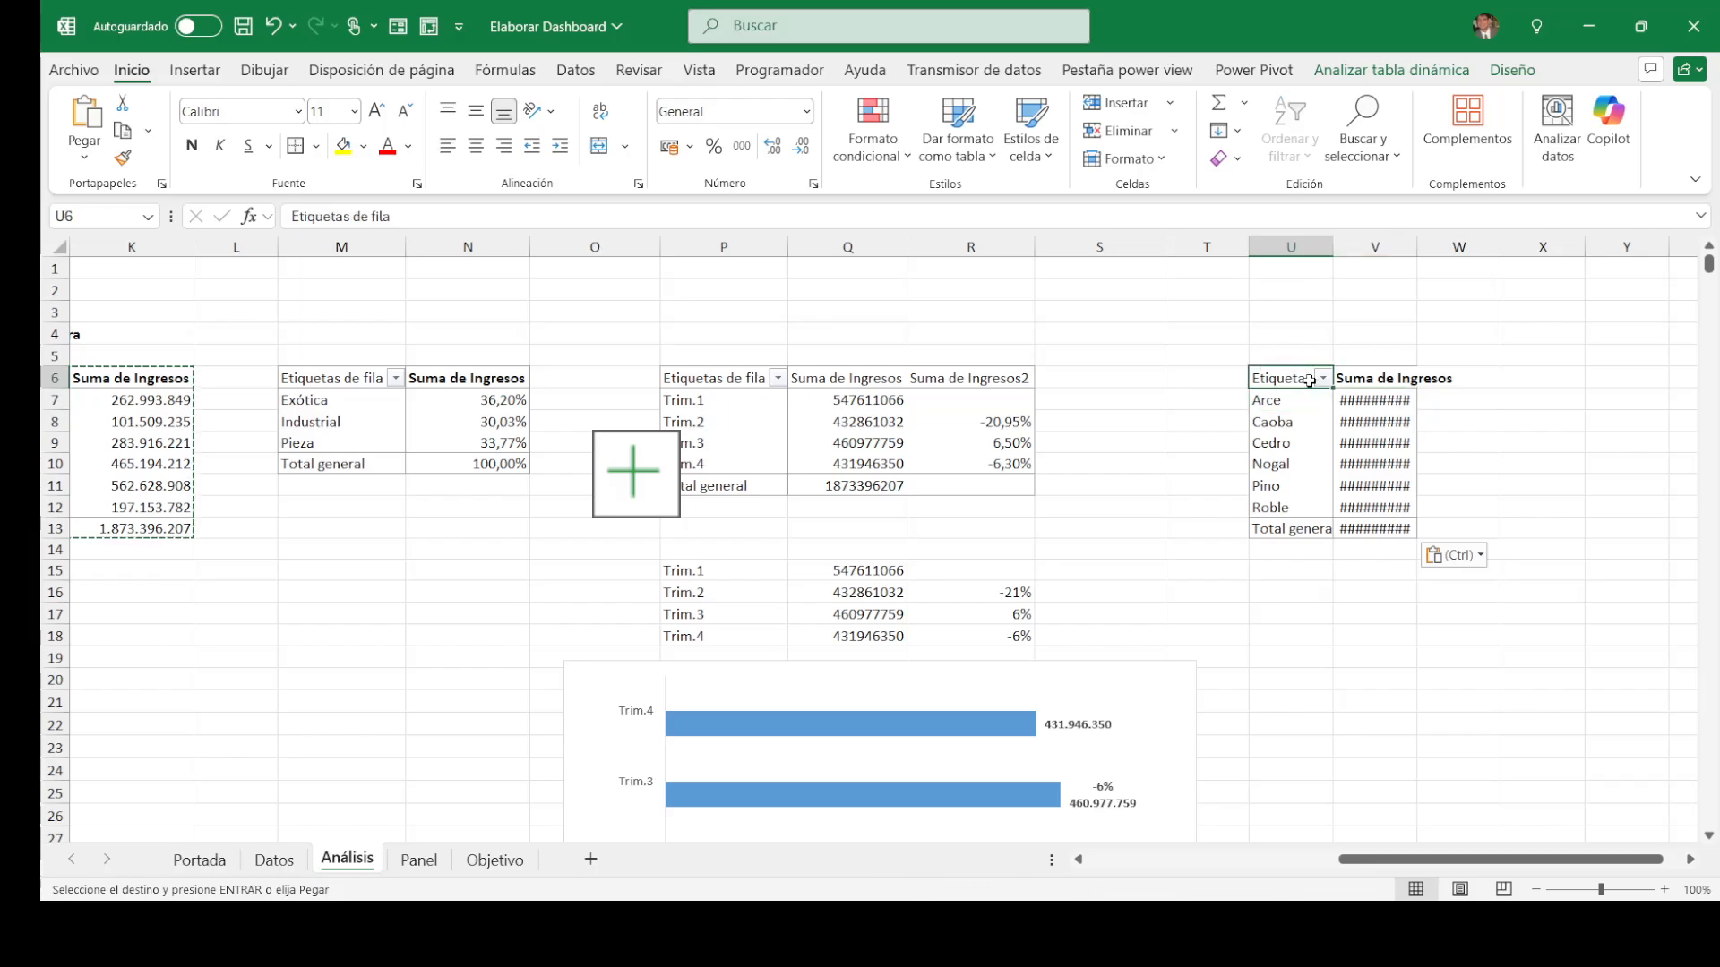
click(1423, 69)
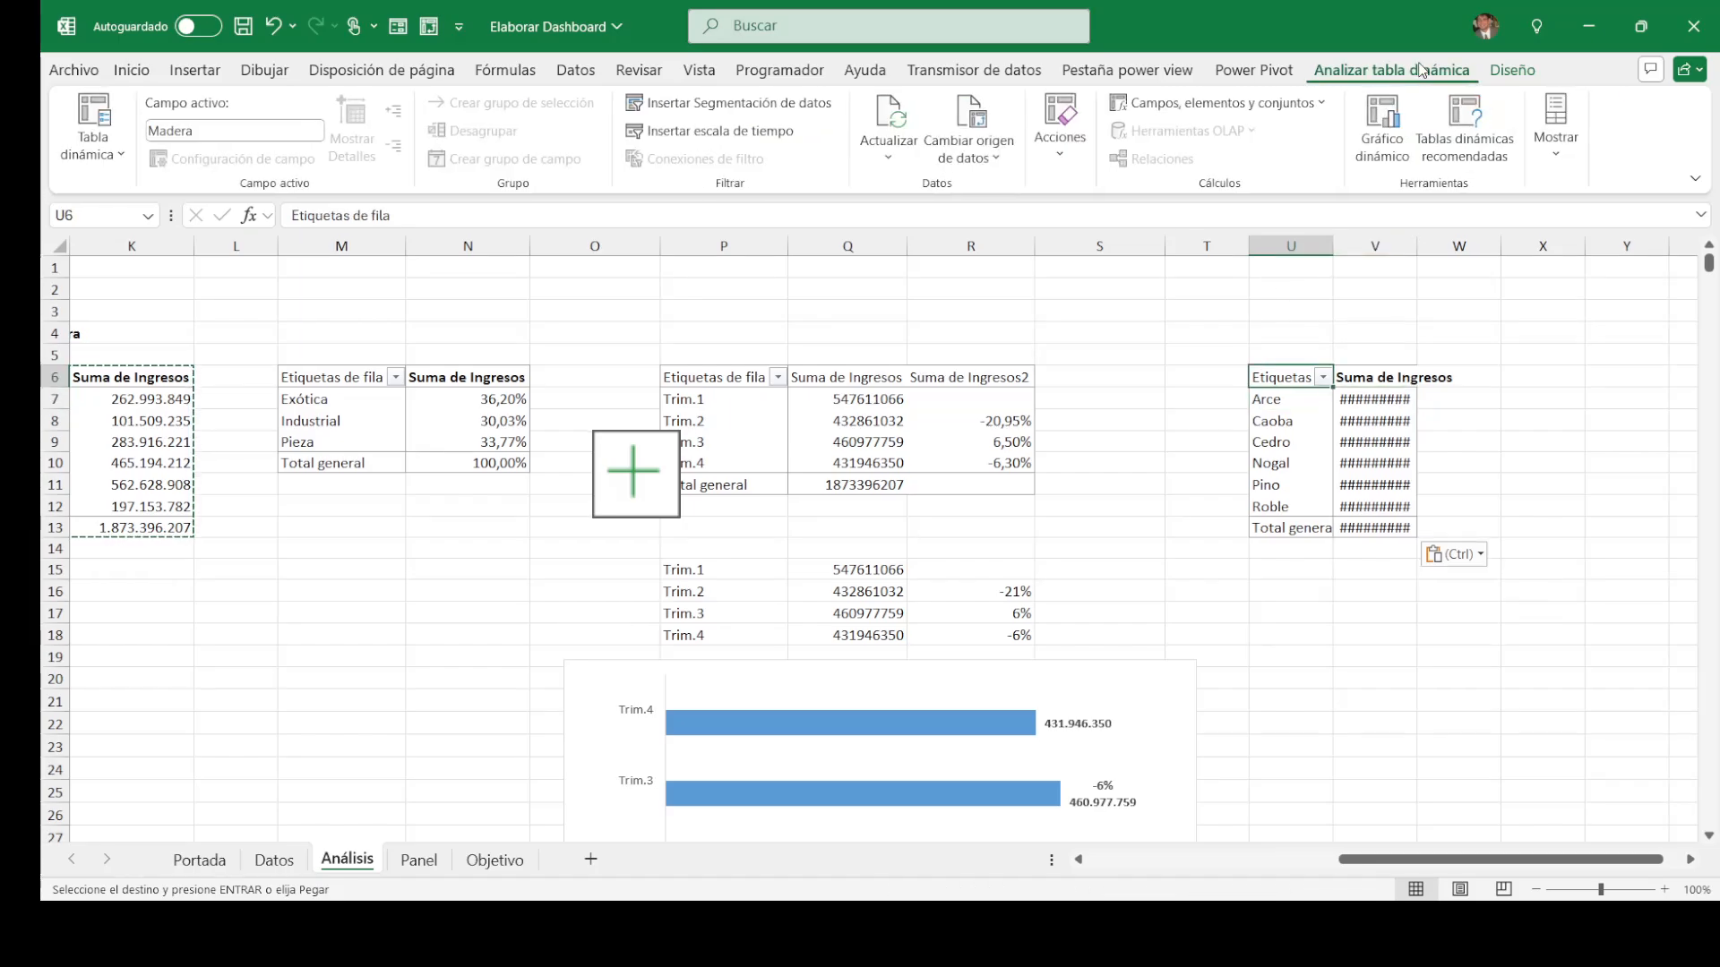
click(1557, 146)
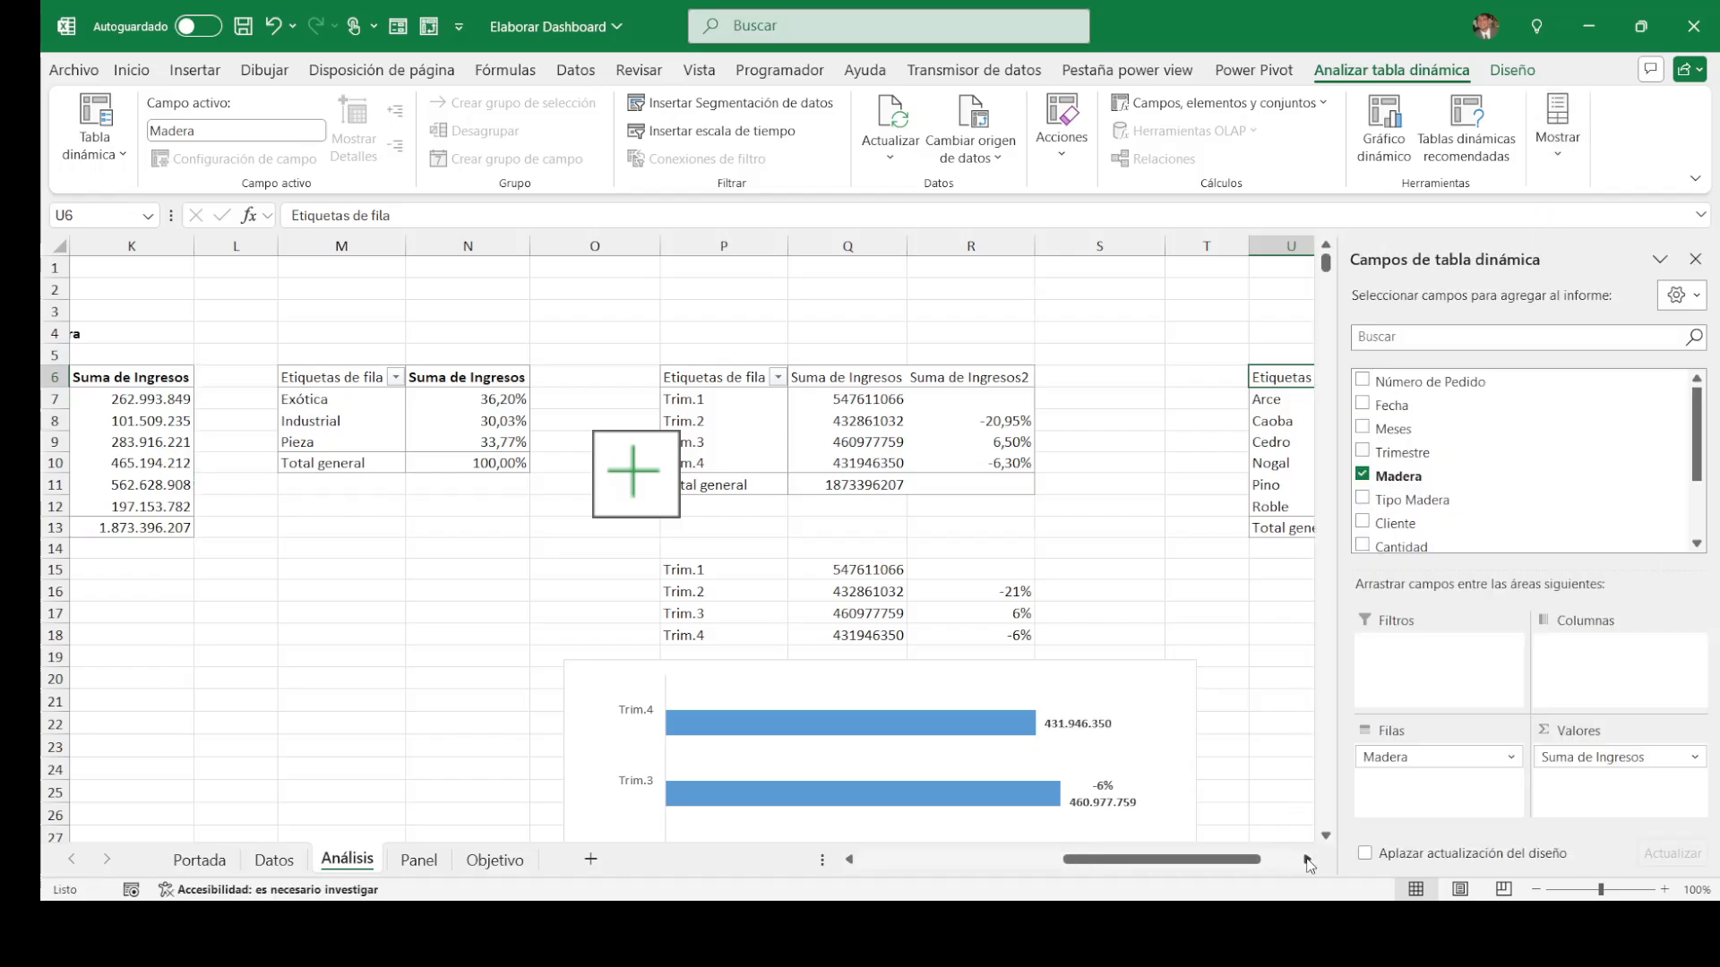
click(1308, 862)
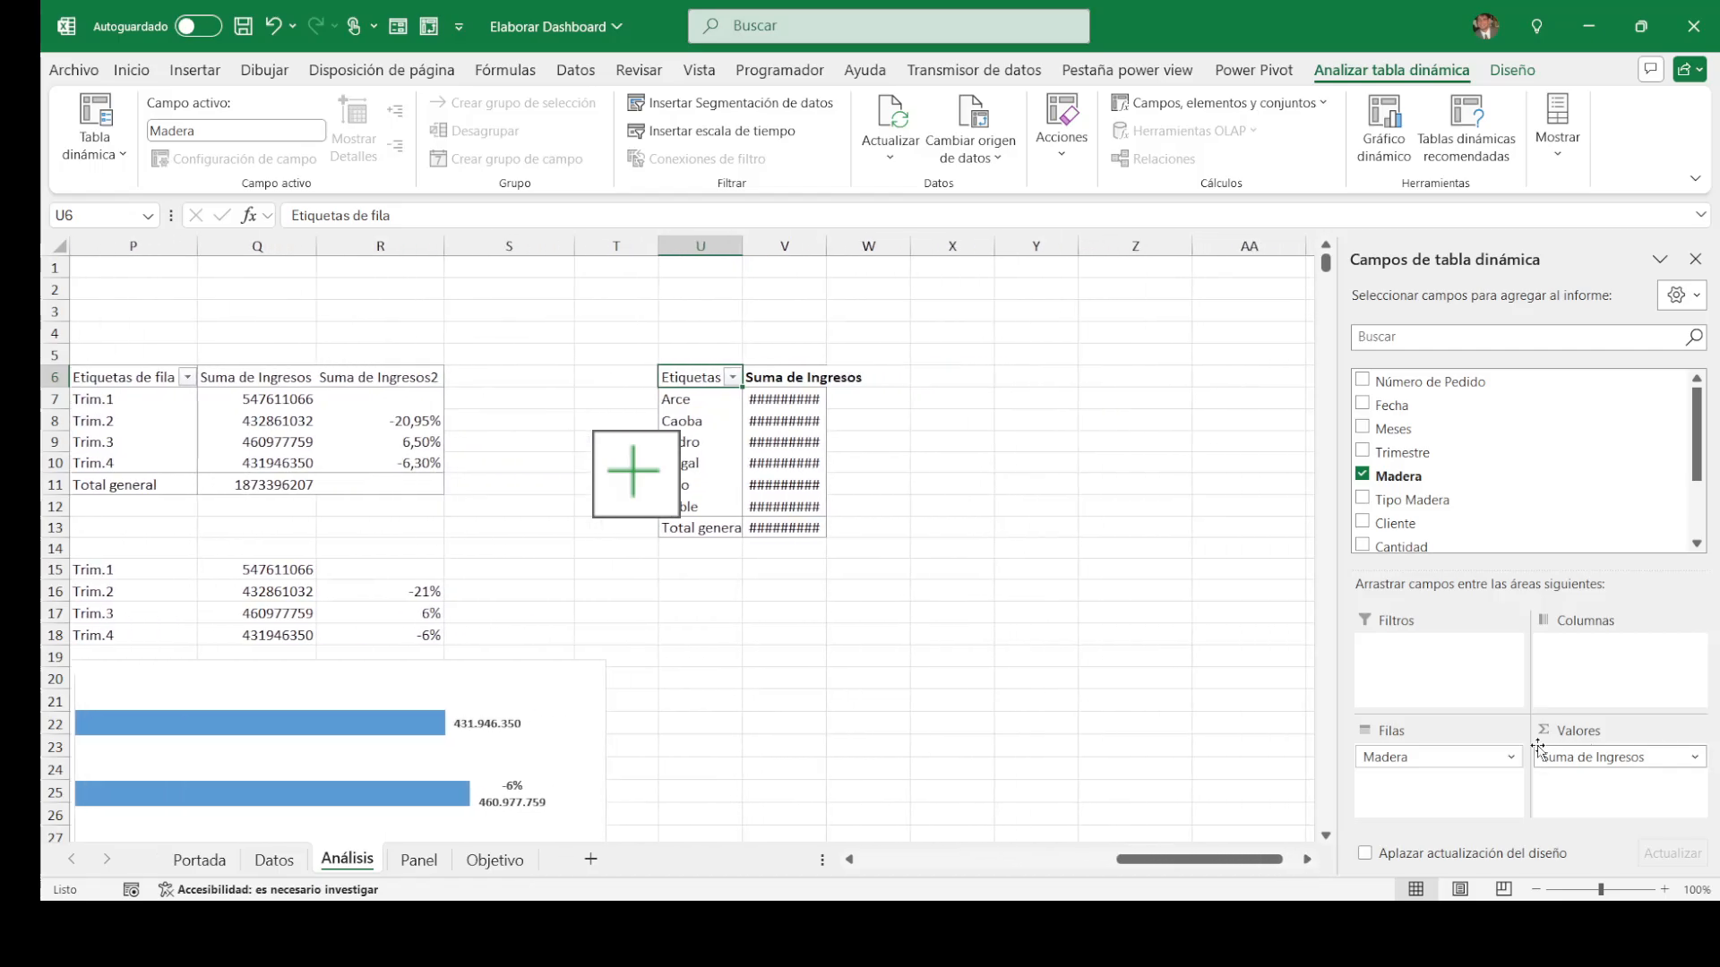
Step: Replace Madera with Meses in the rows of the pivot table at U6 and add Tipo Madera to its columns
drag(1433, 757, 1507, 517)
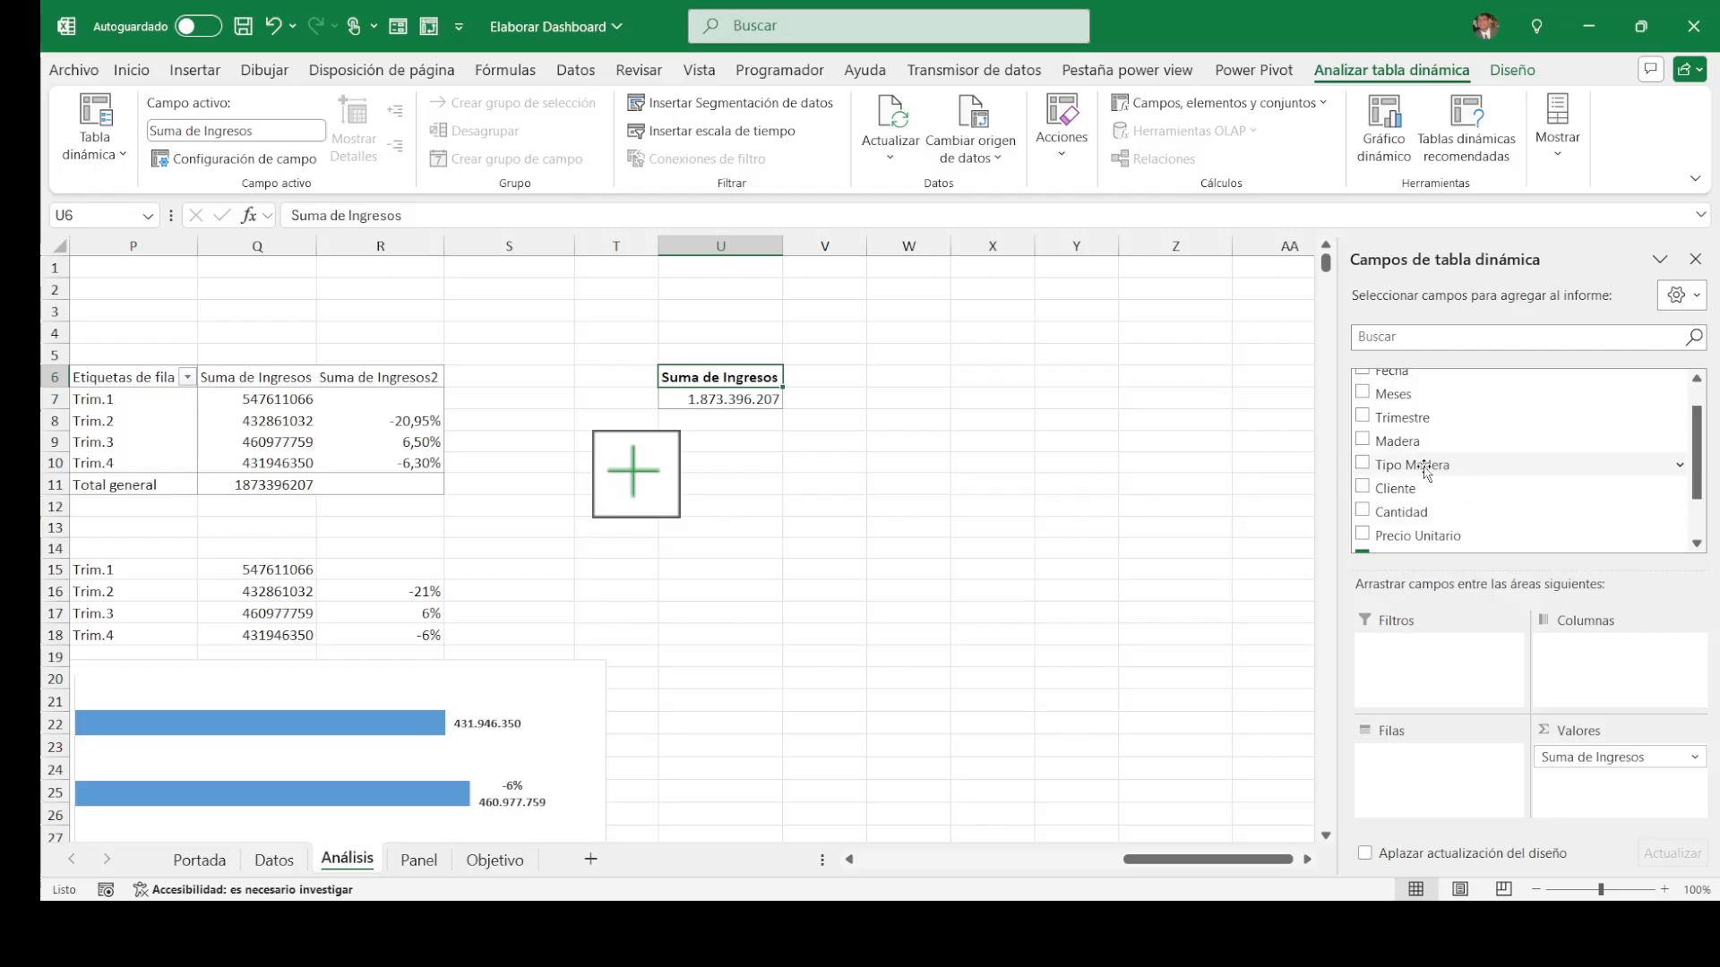
drag(1427, 472, 1606, 660)
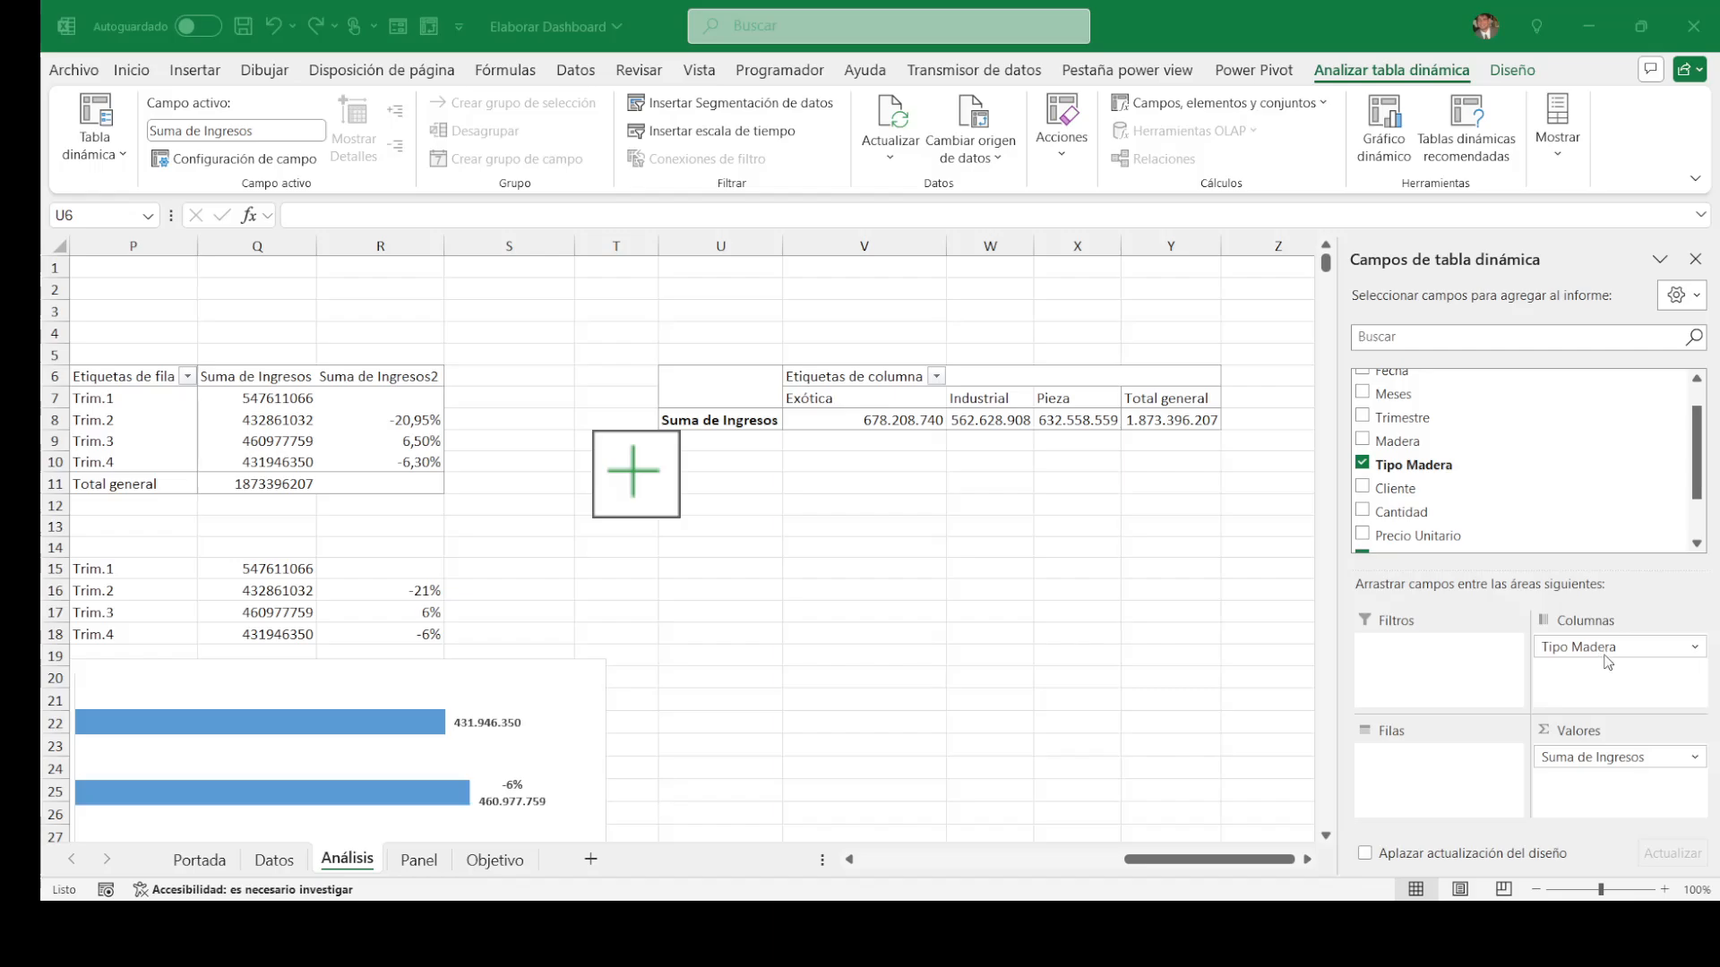
drag(1394, 394, 1461, 786)
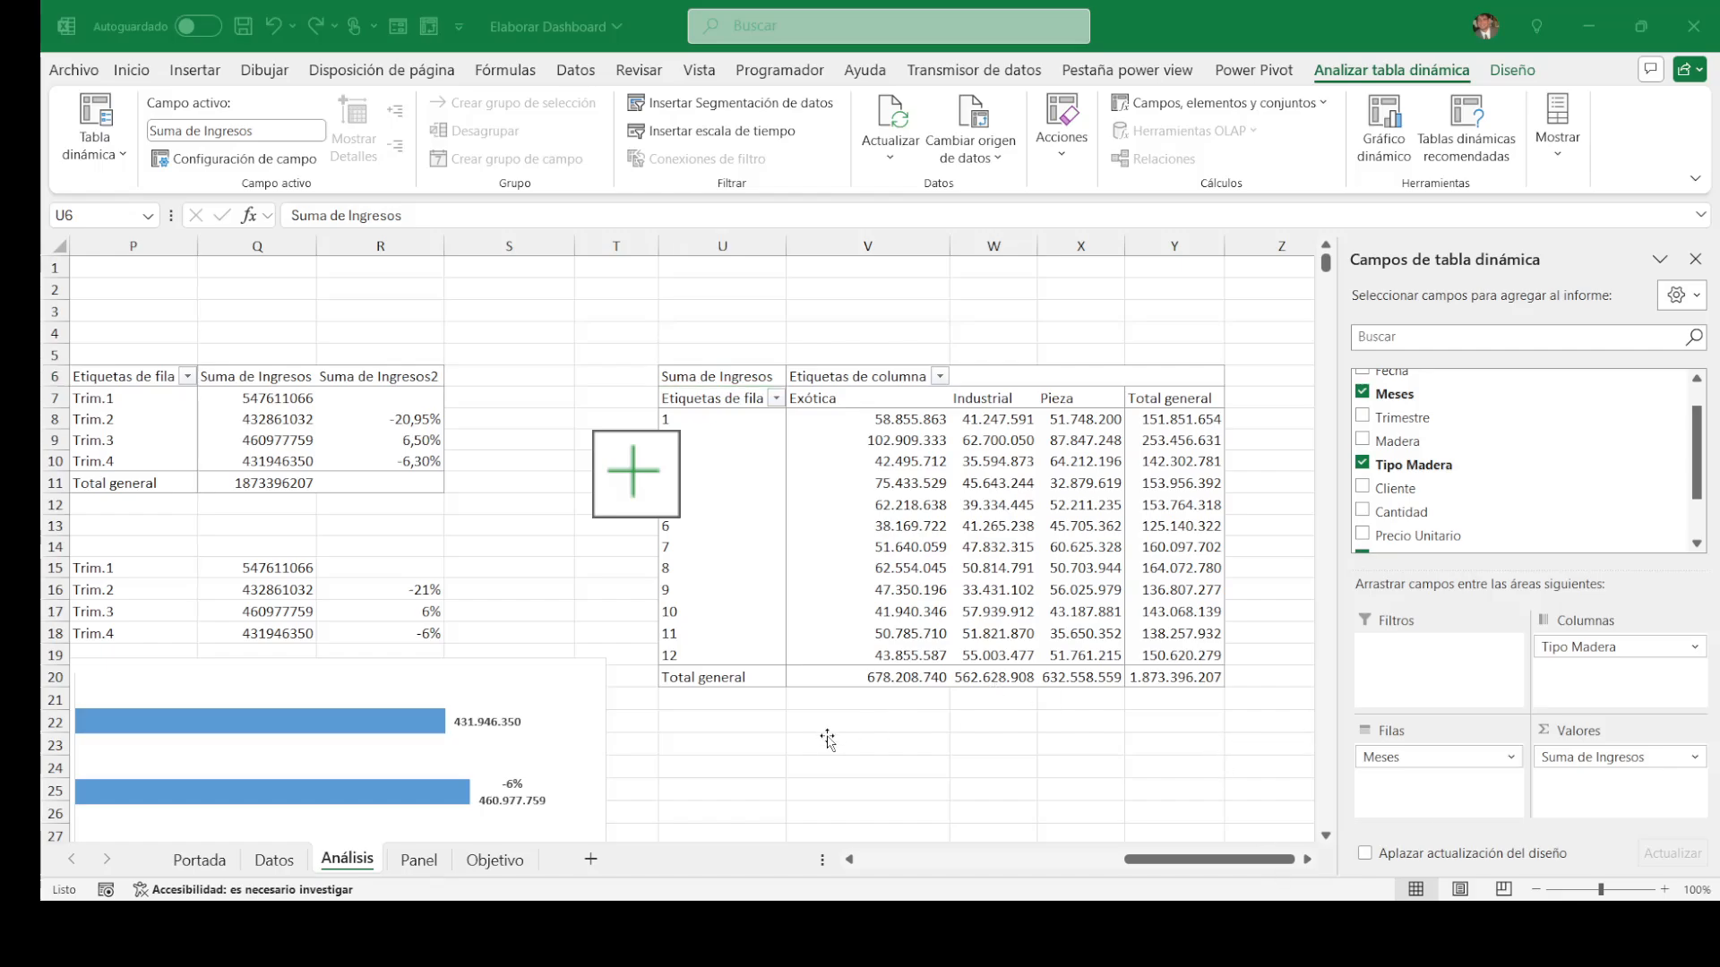
click(567, 869)
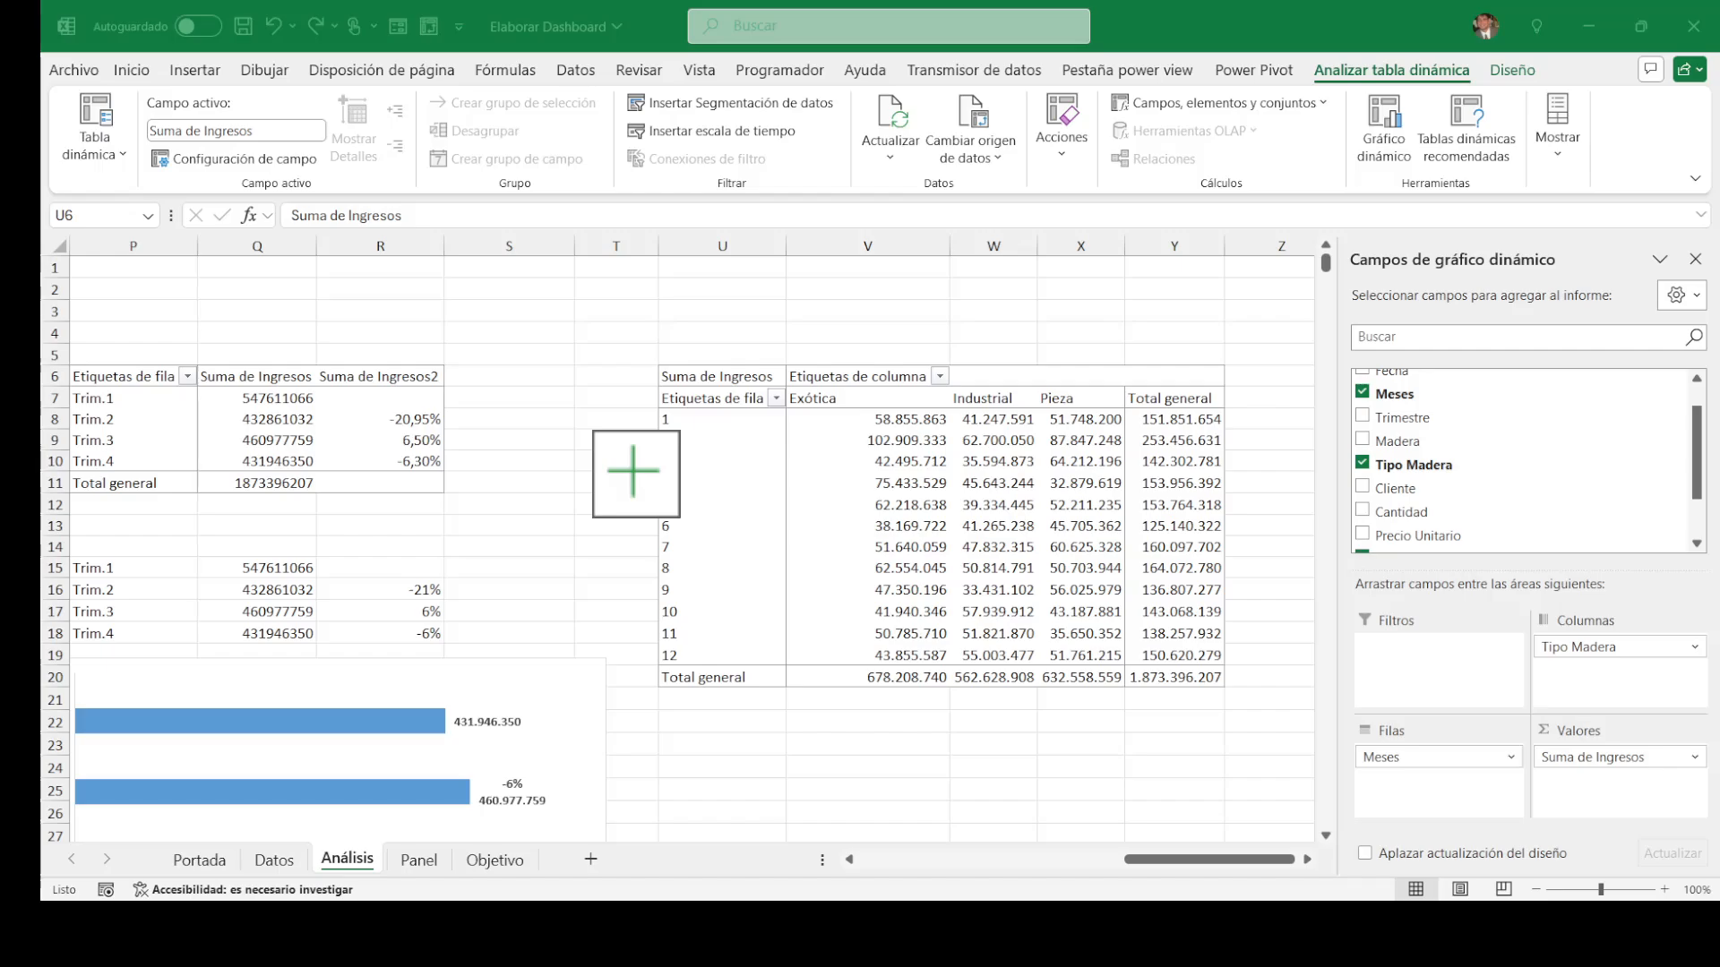
click(616, 669)
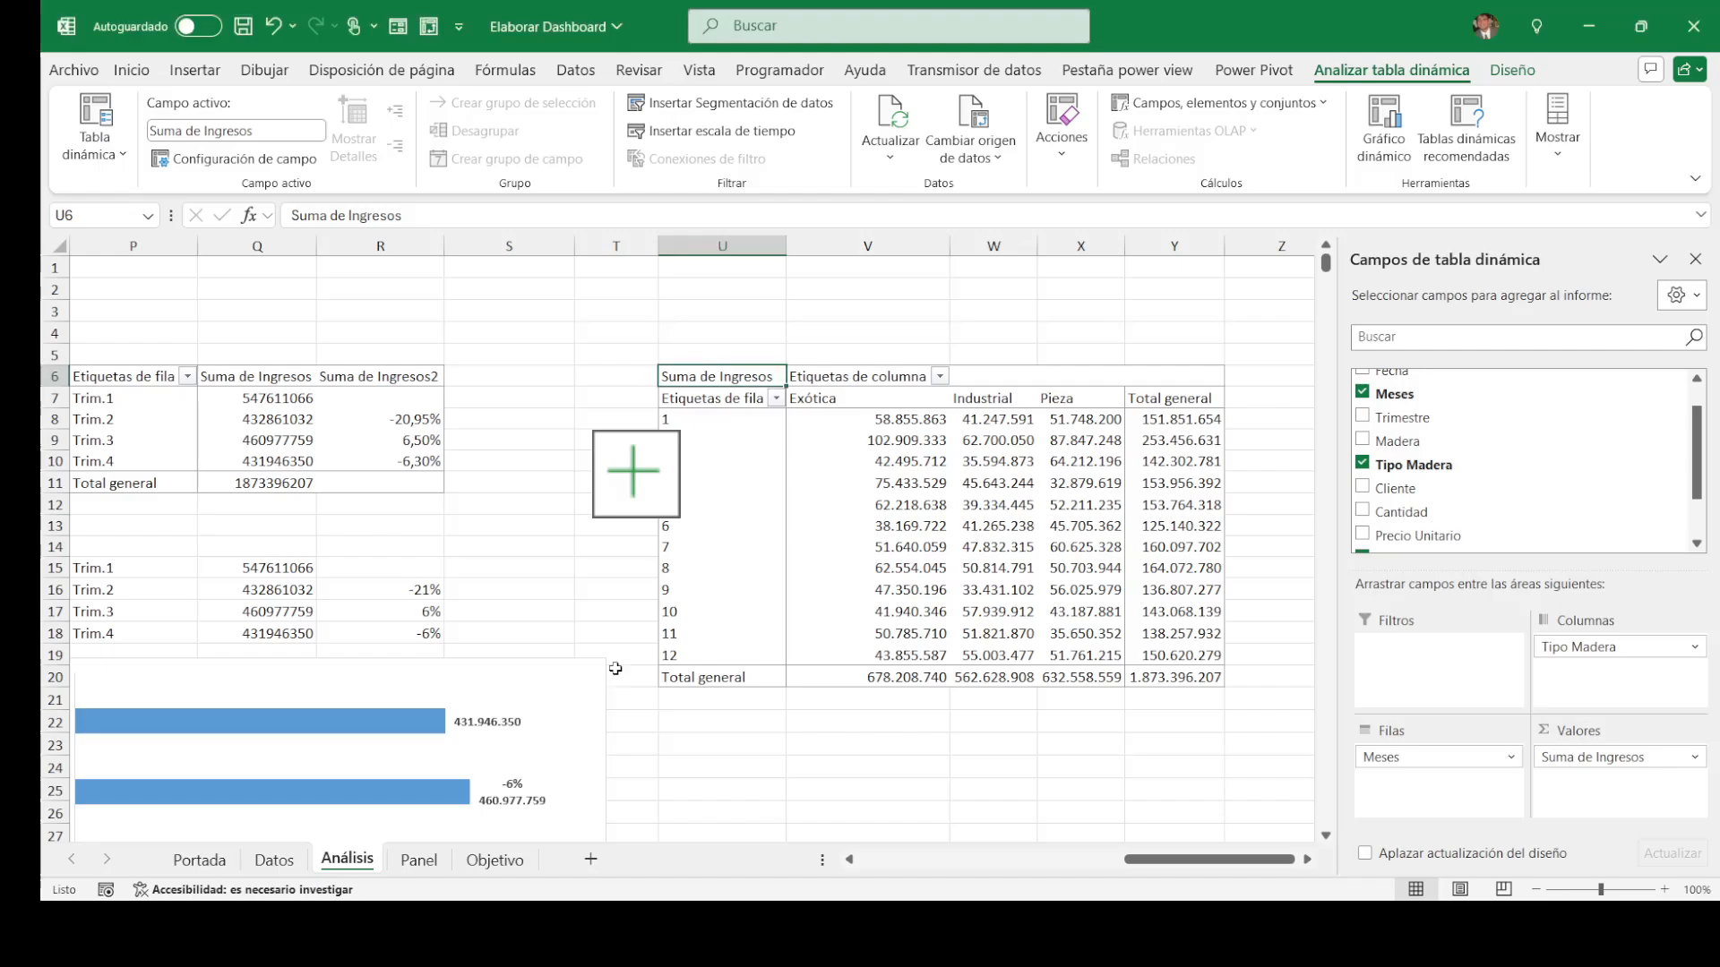
click(770, 482)
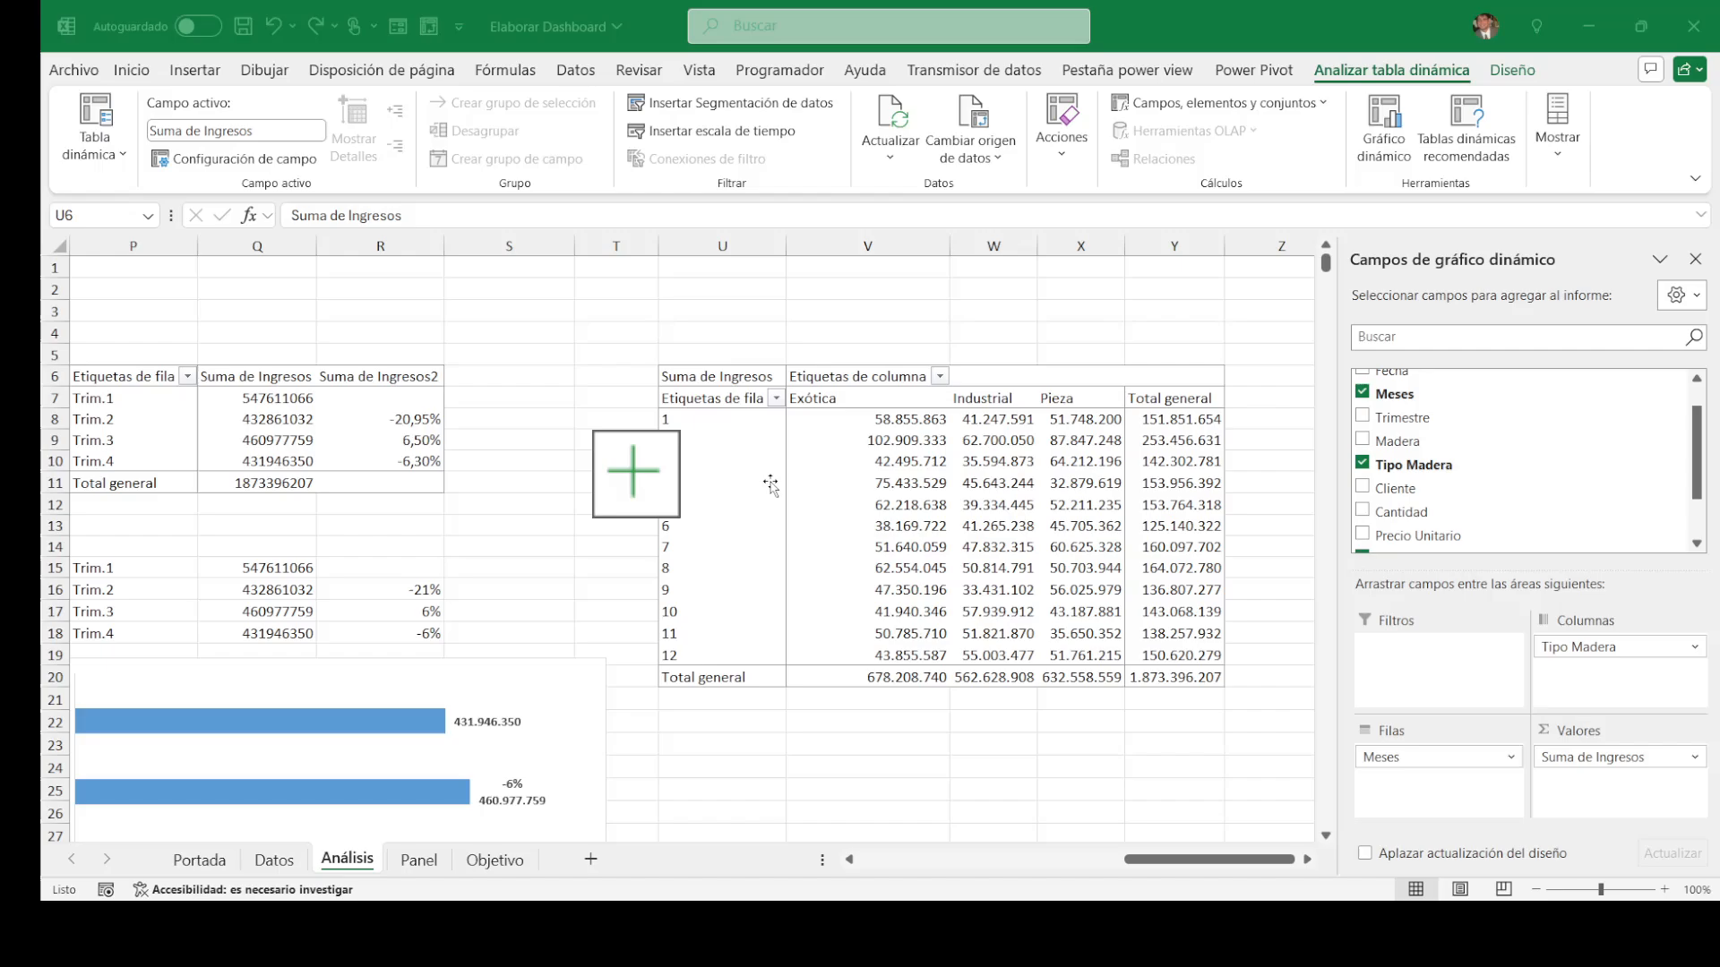
click(771, 483)
click(770, 483)
click(496, 868)
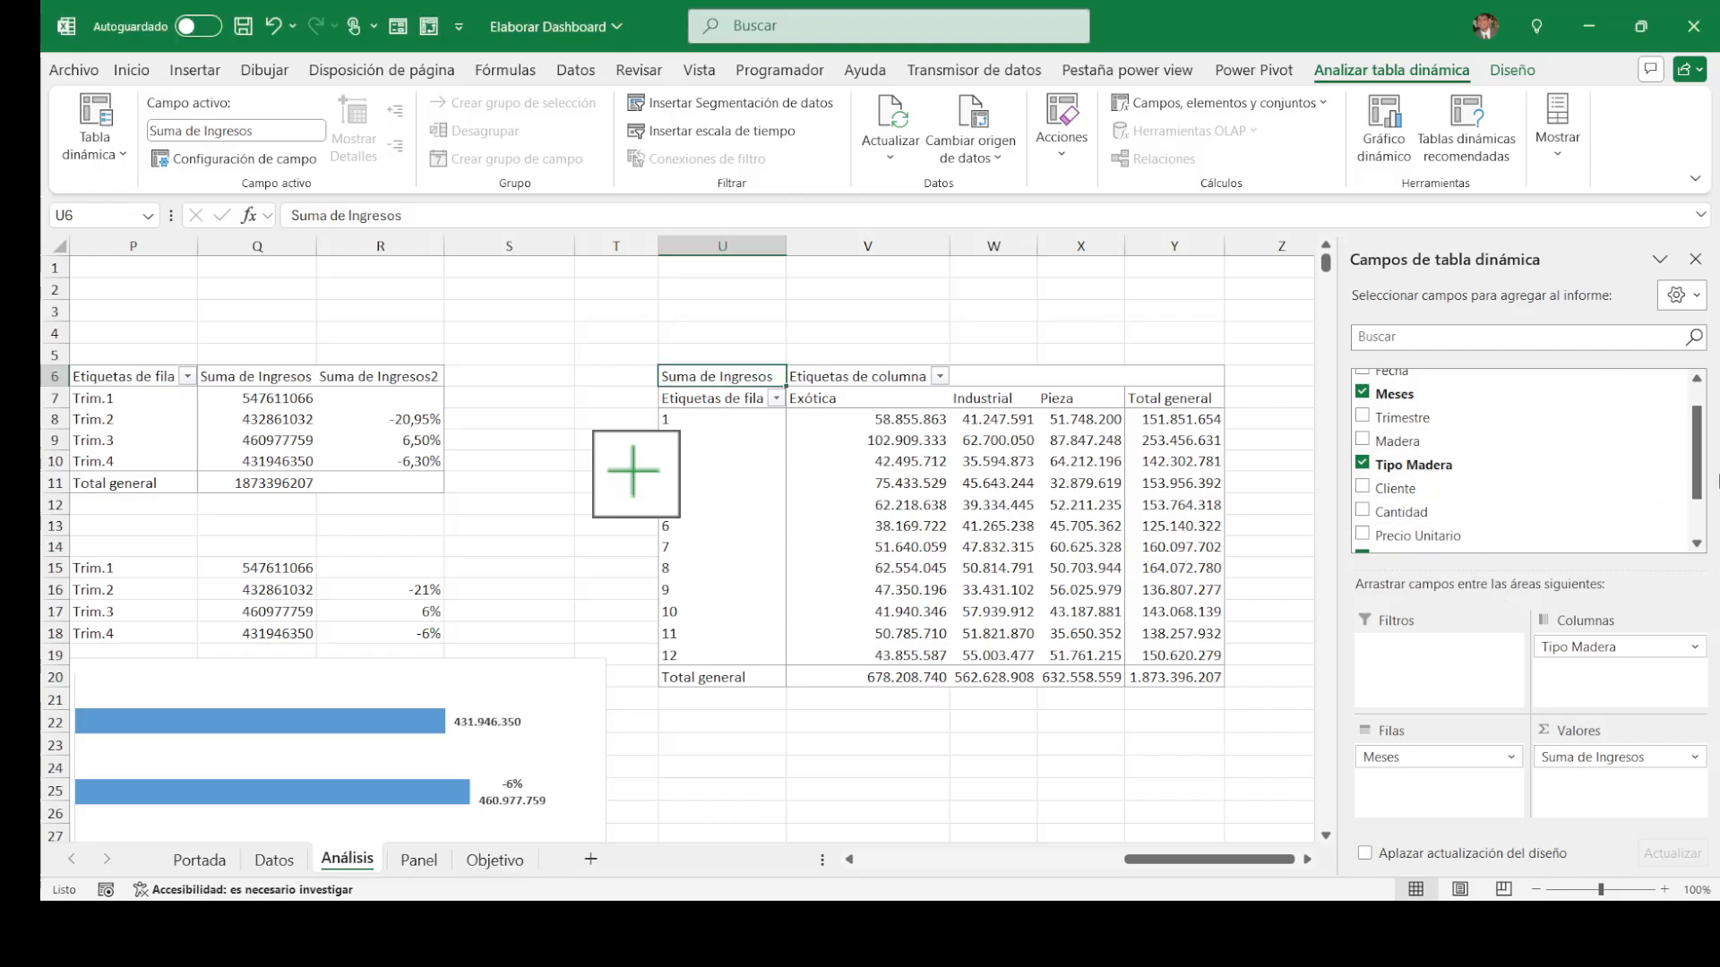
drag(1700, 461, 1700, 443)
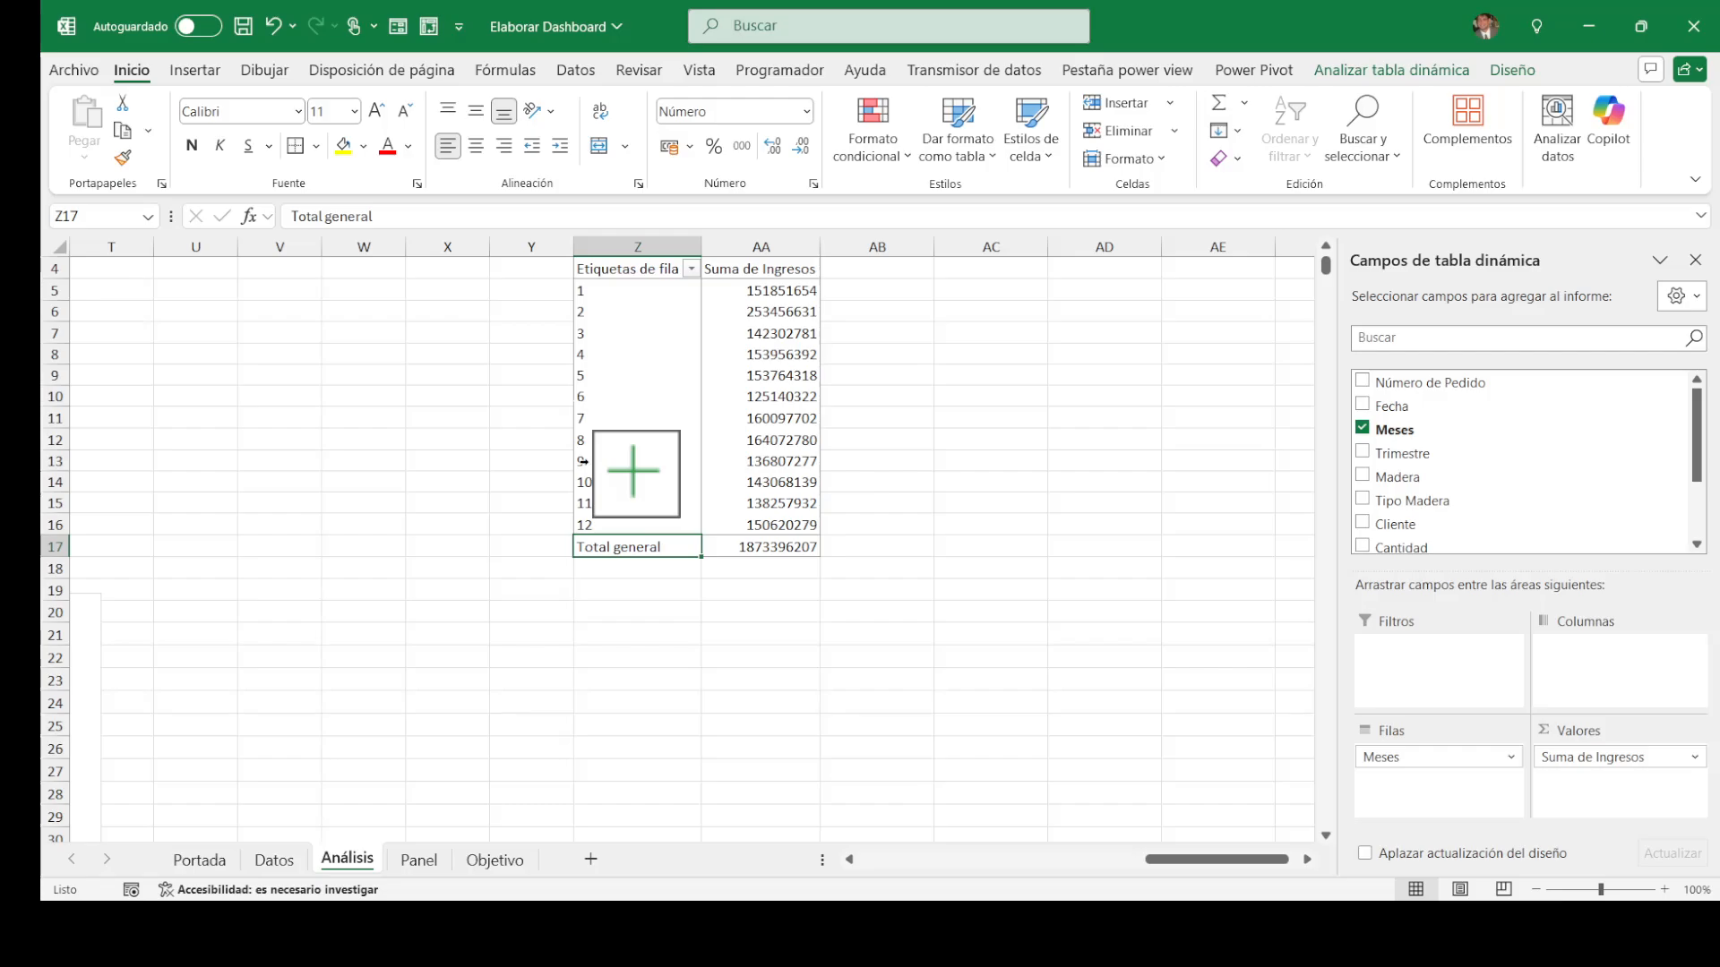
Step: Look through the monthly income pivot table in Z4:AA17 and the empty cells below it
key(Down)
key(Down)
key(Down)
key(Down)
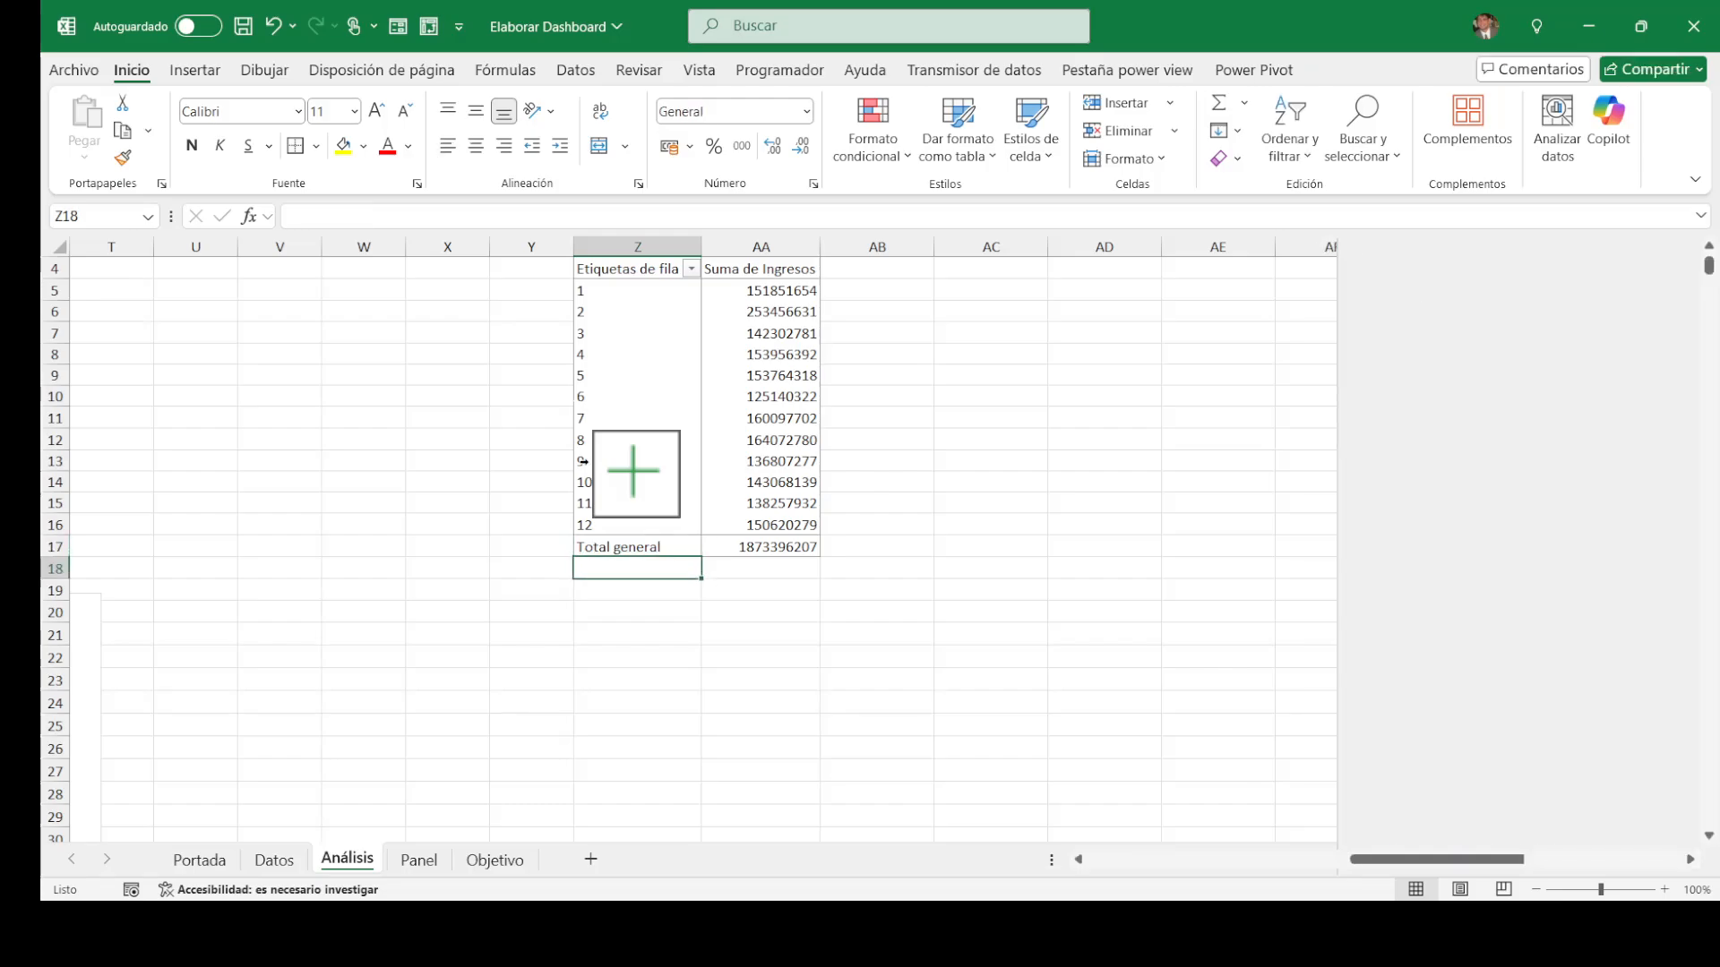
key(Up)
key(Up)
key(Up)
key(Up)
key(Up)
key(Up)
key(Up)
key(Up)
key(Up)
key(Up)
key(Up)
key(Up)
key(Up)
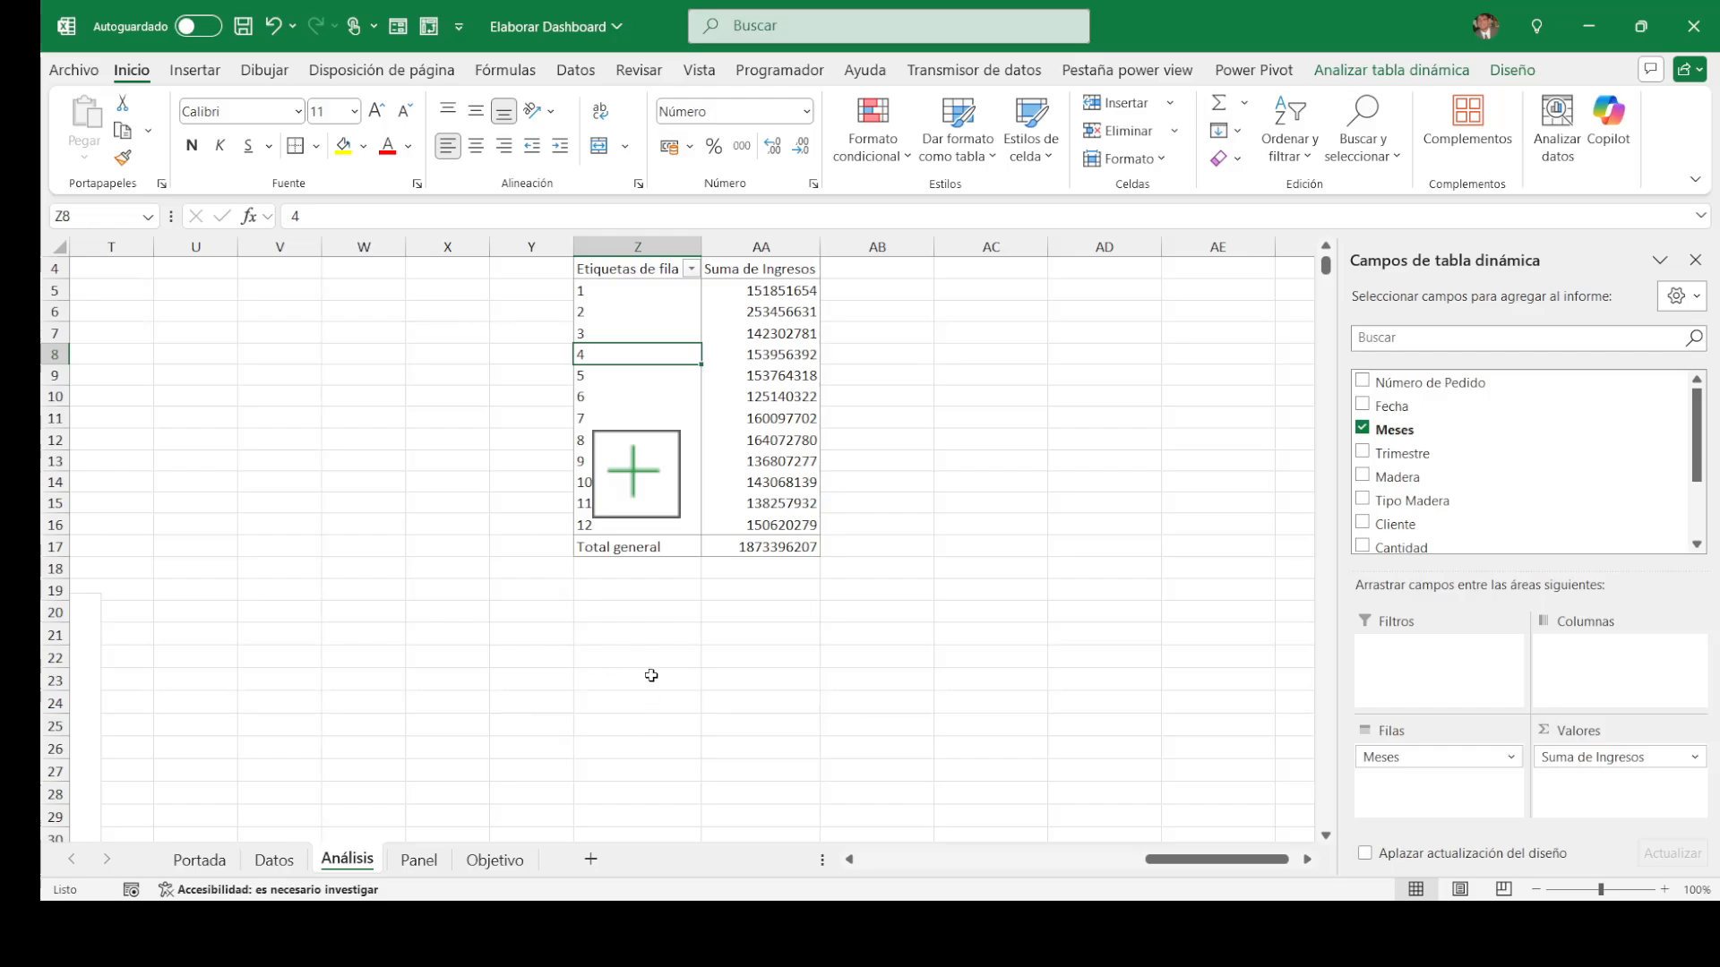
click(648, 610)
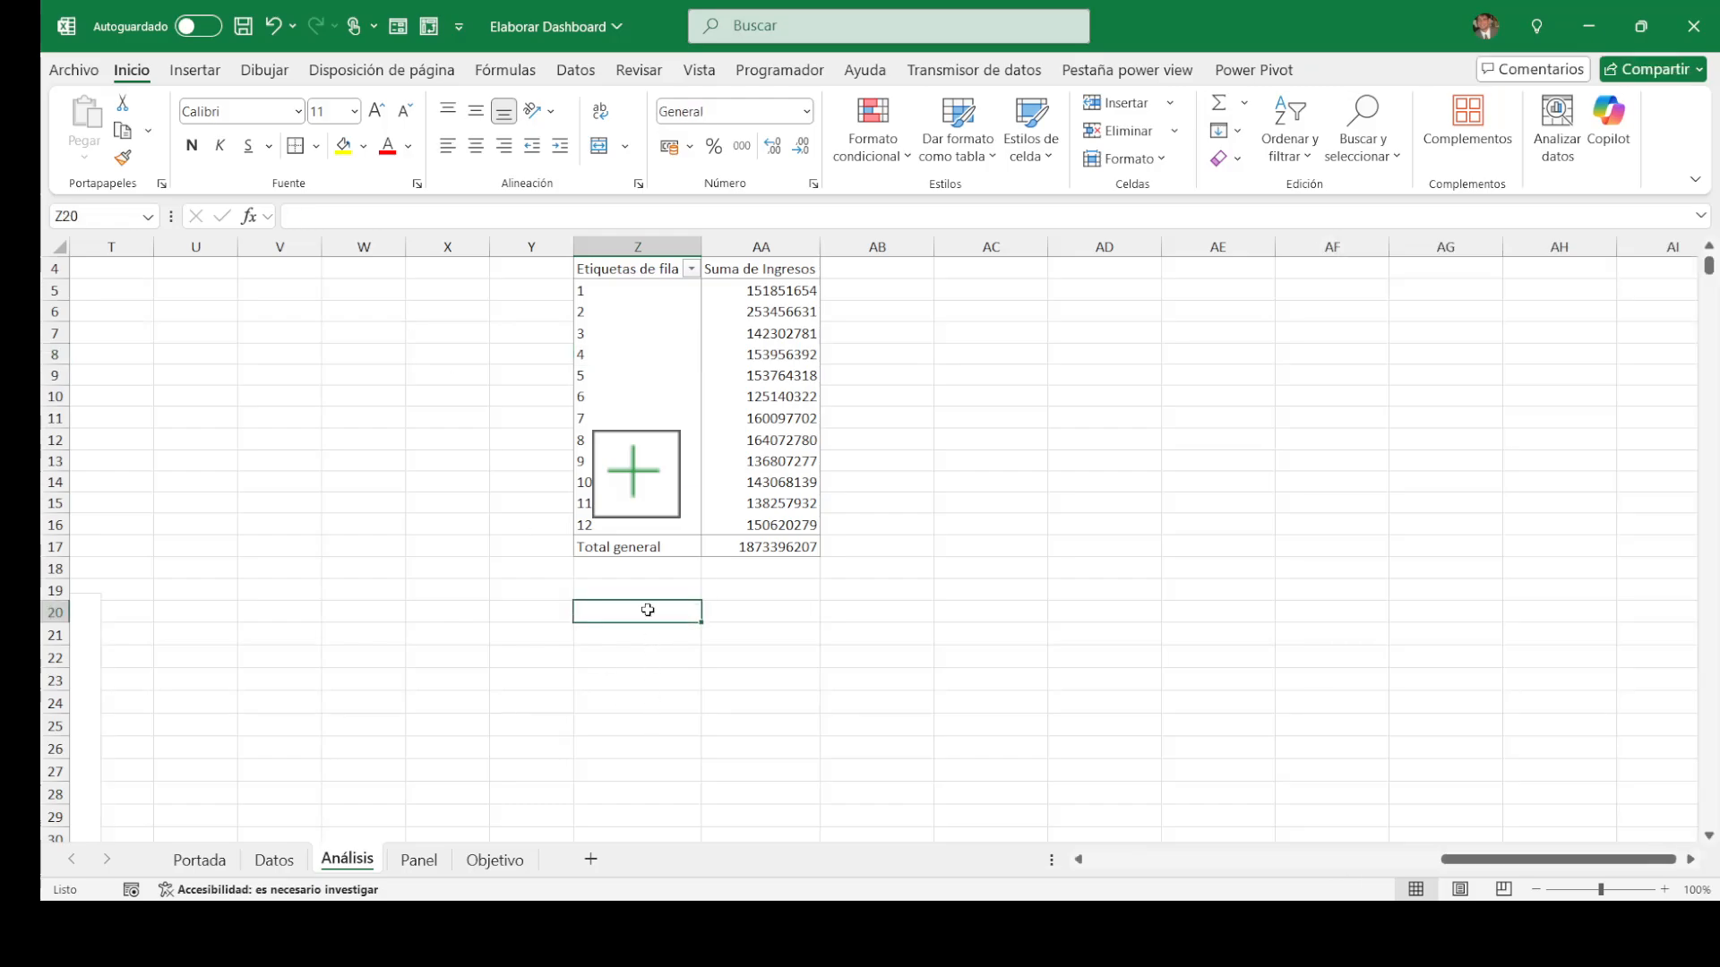
Step: List the month abbreviations ene, feb, mar, abr, may, jun, jul, ago, sep, oct, nov and dic in Z20:Z31
click(738, 615)
click(660, 603)
text(ene)
key(Return)
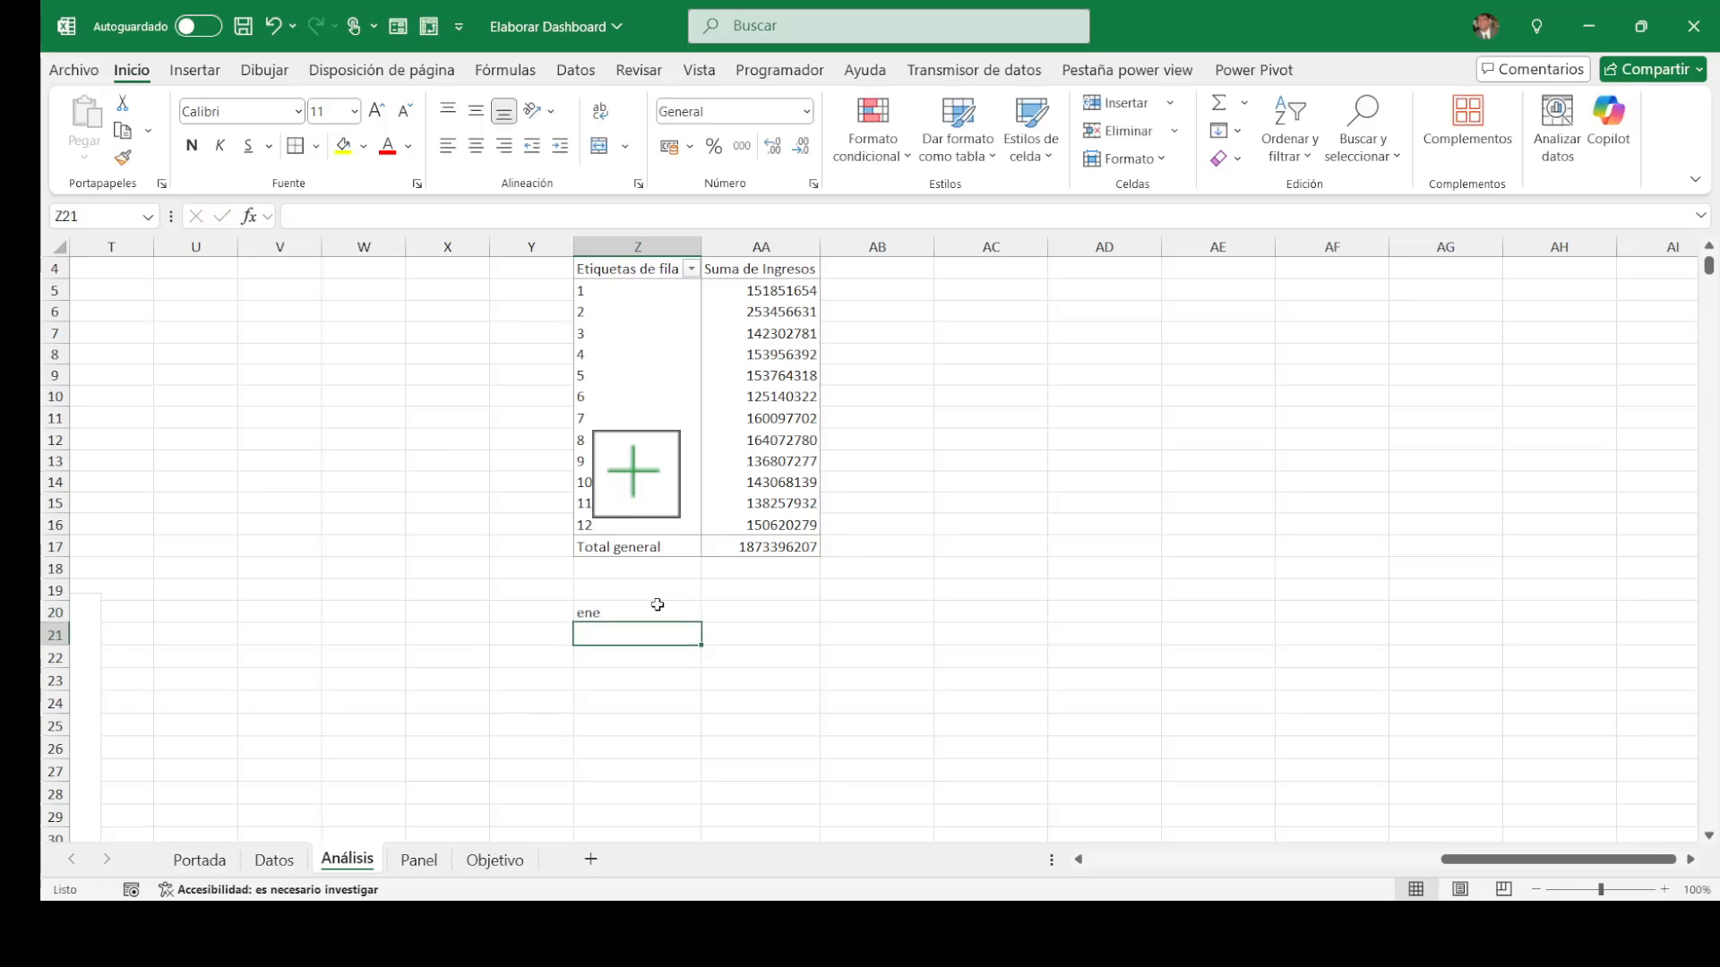
text(feb)
key(Return)
text(mar)
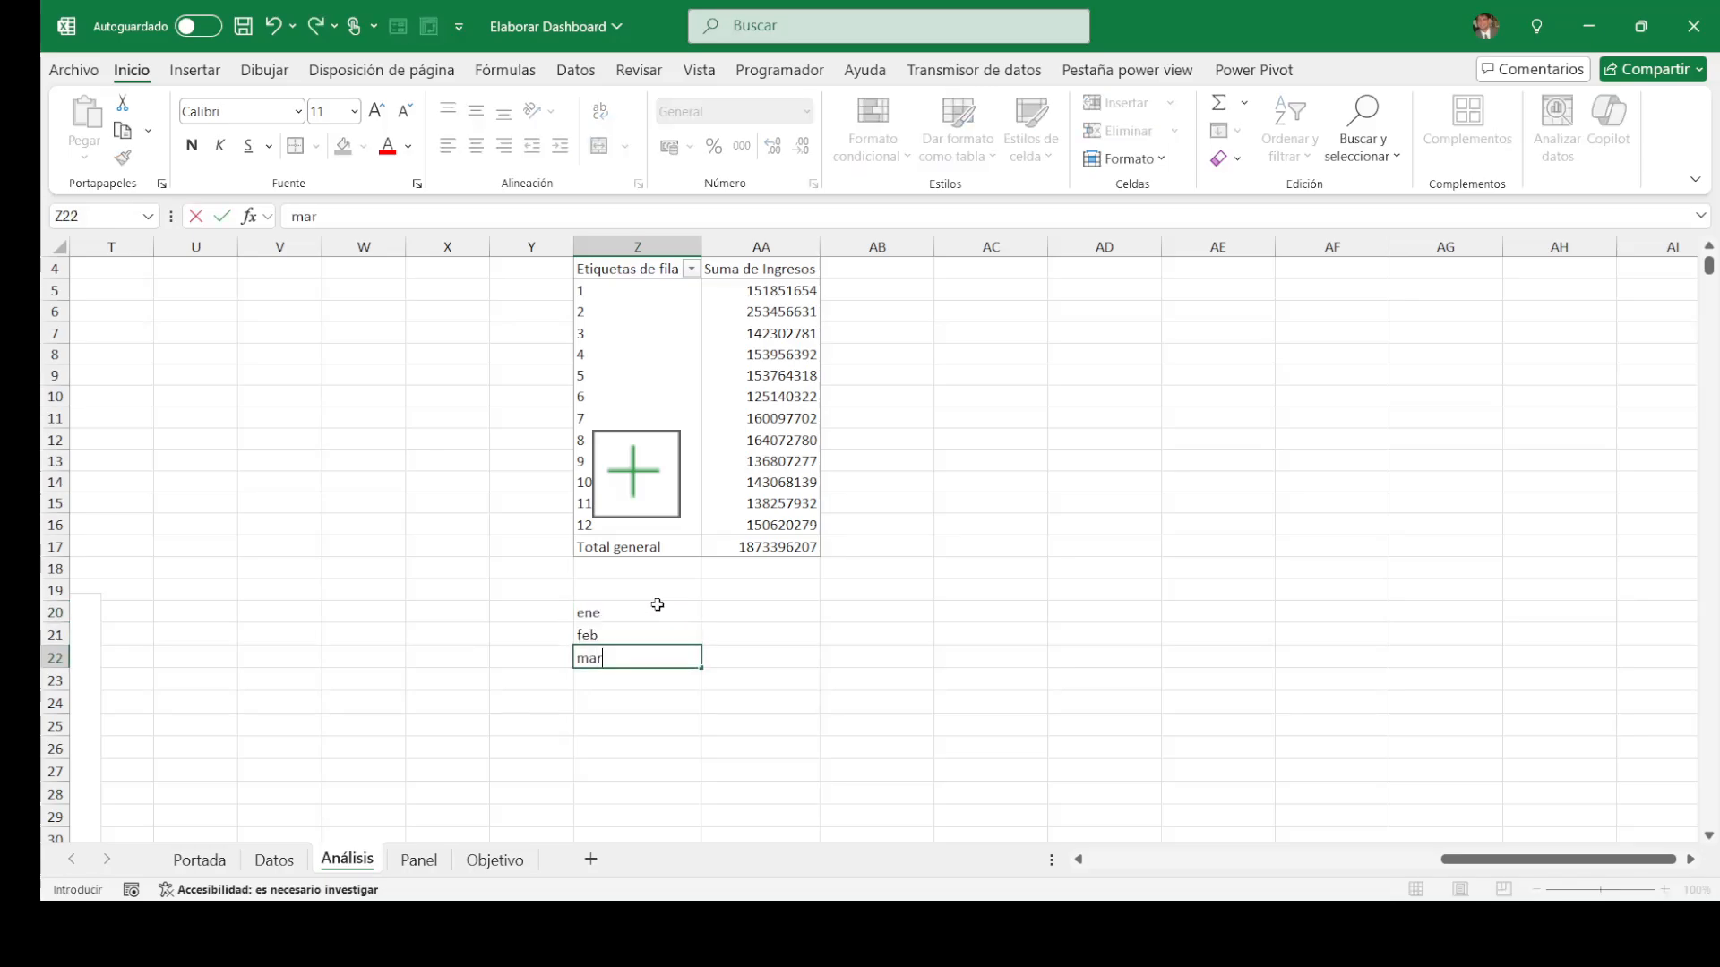
key(Return)
text(abr)
key(Return)
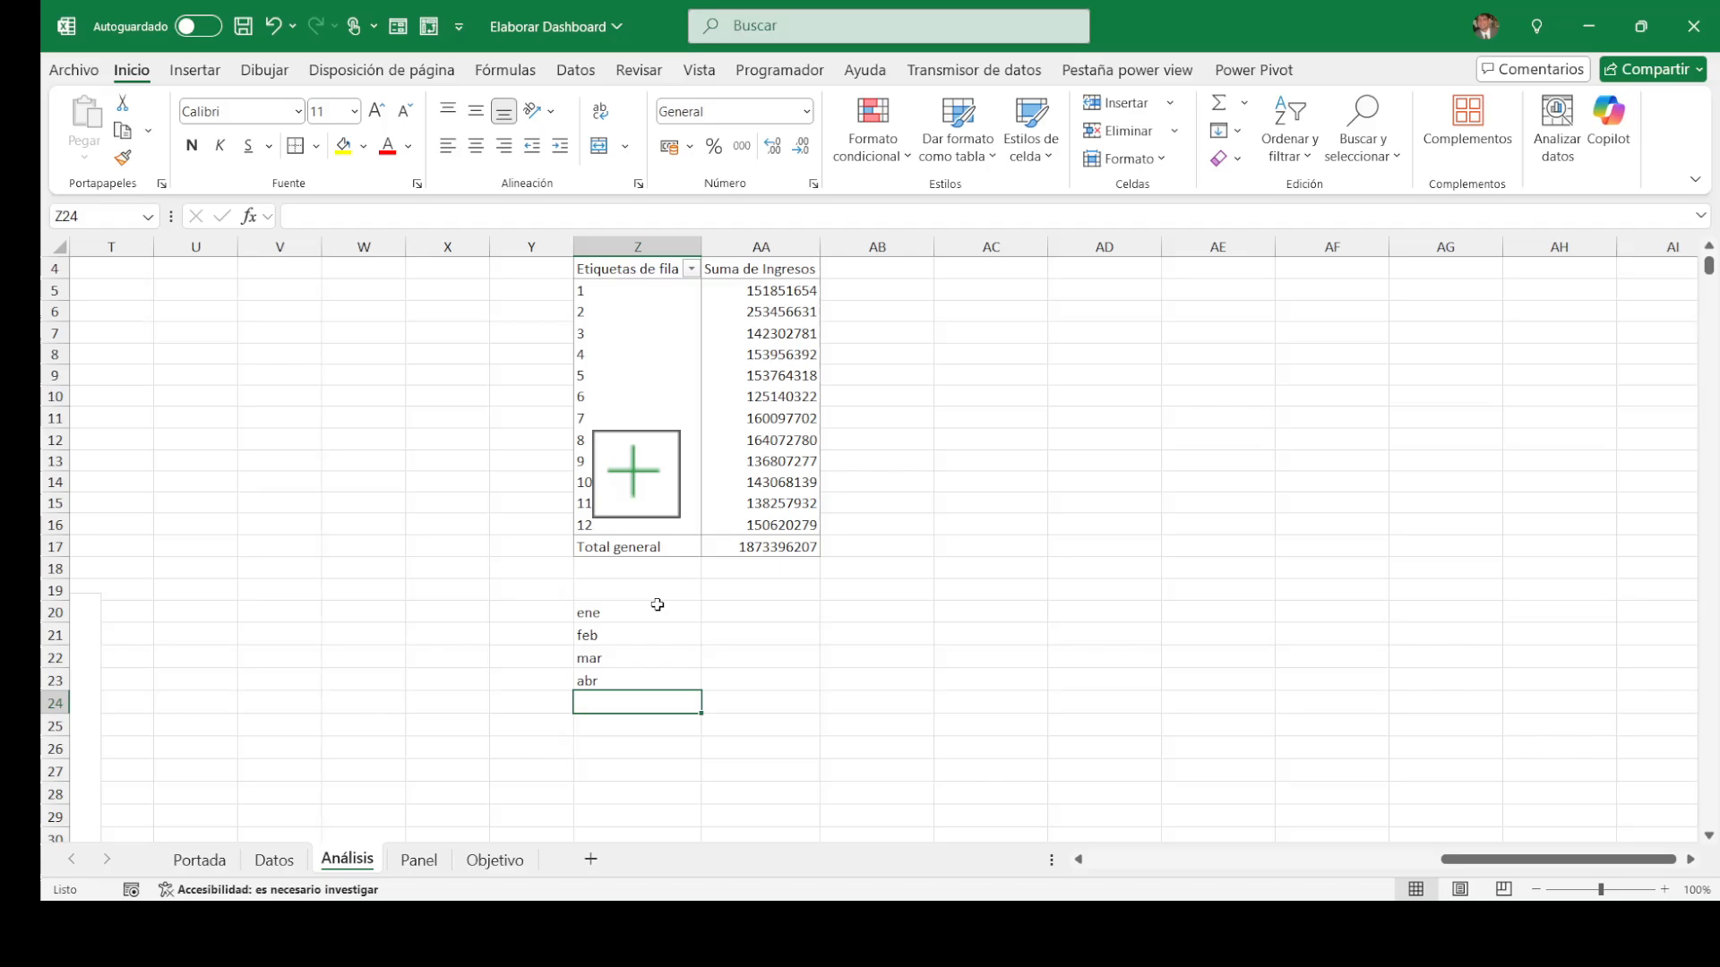
text(may)
key(Return)
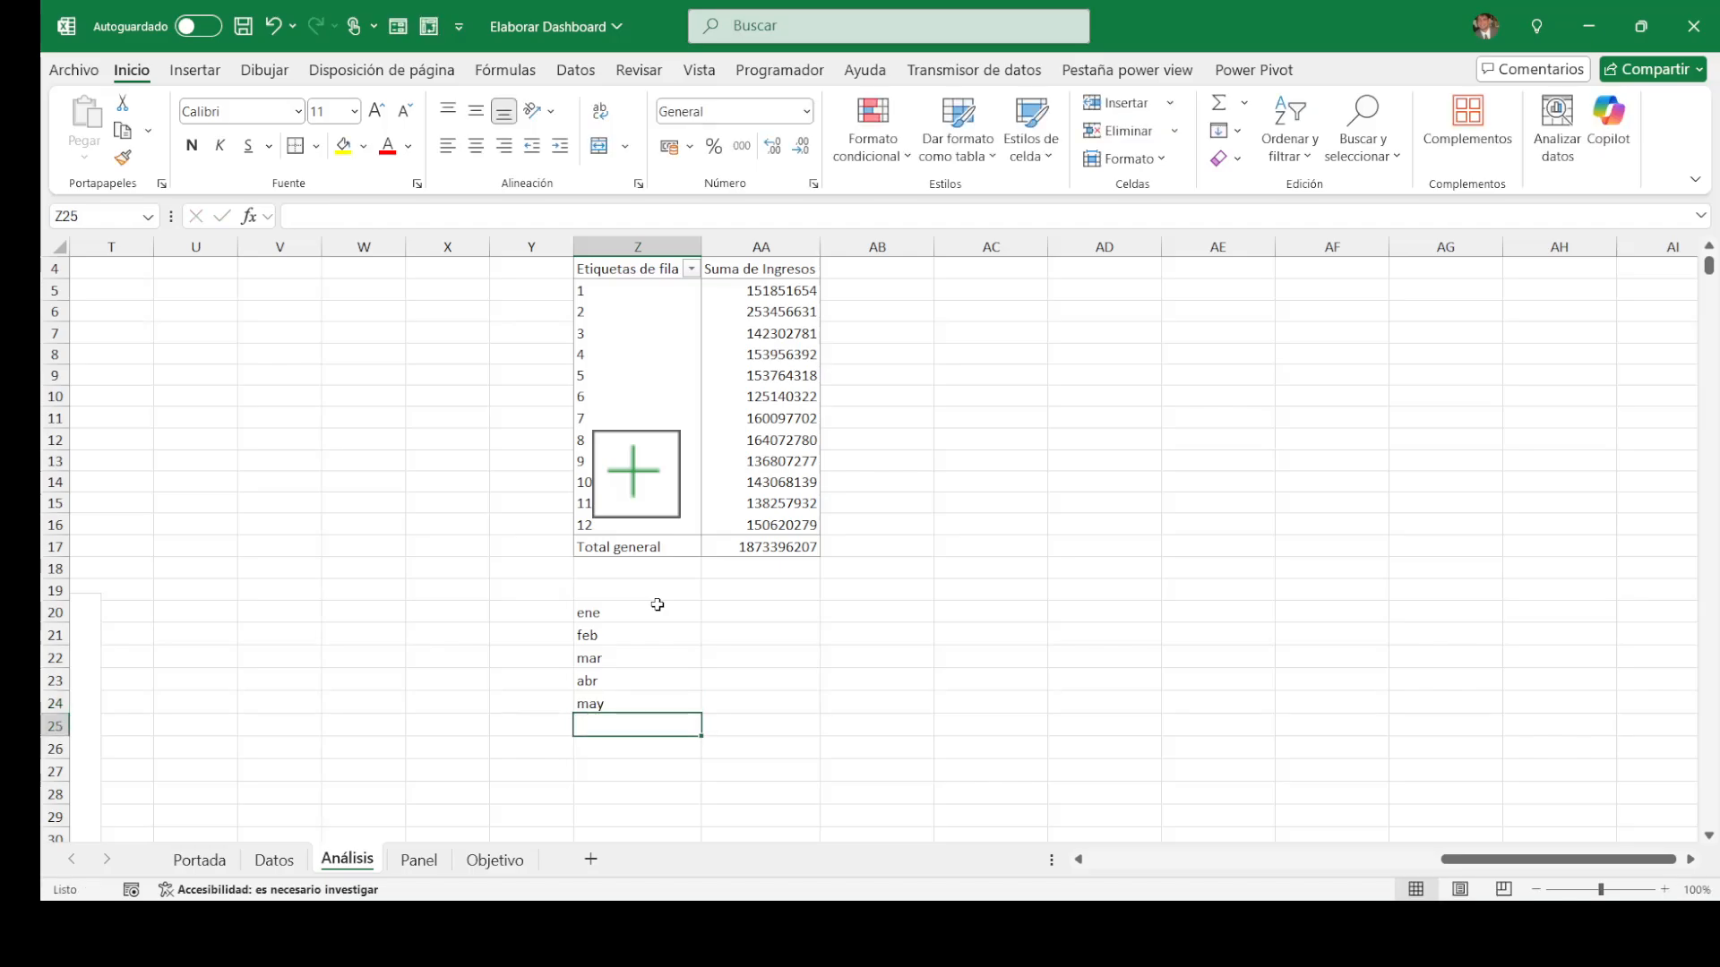
text(jun)
key(Return)
text(jul)
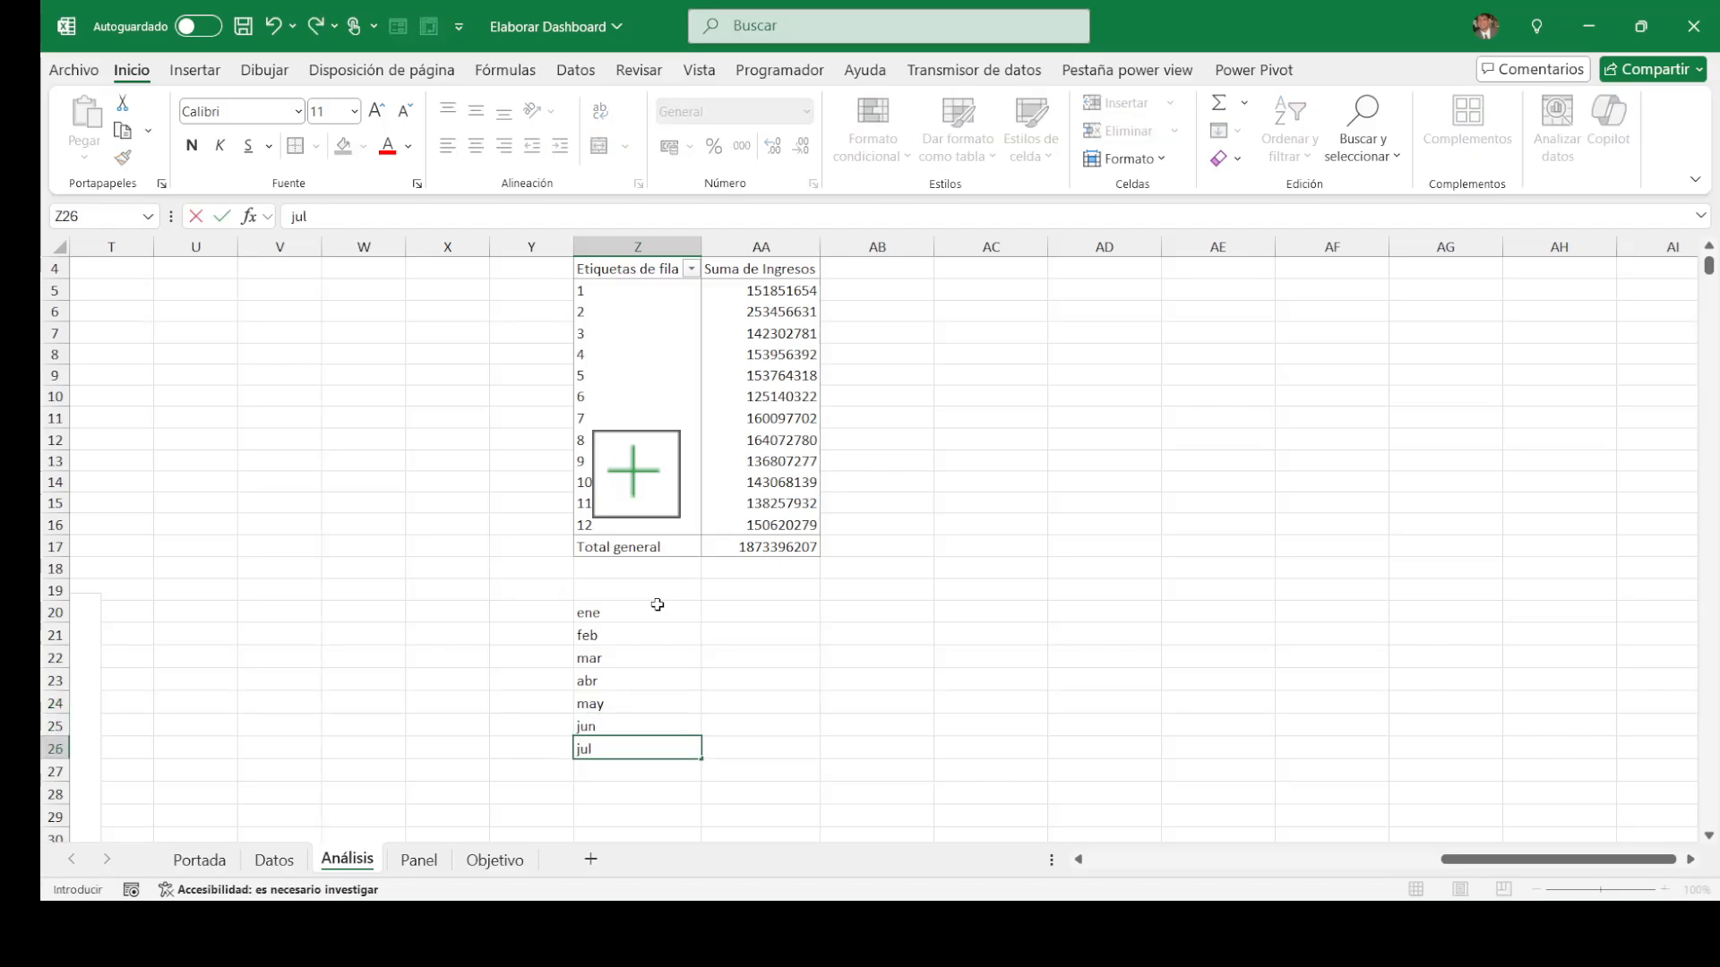
key(Return)
text(ago)
key(Return)
text(set)
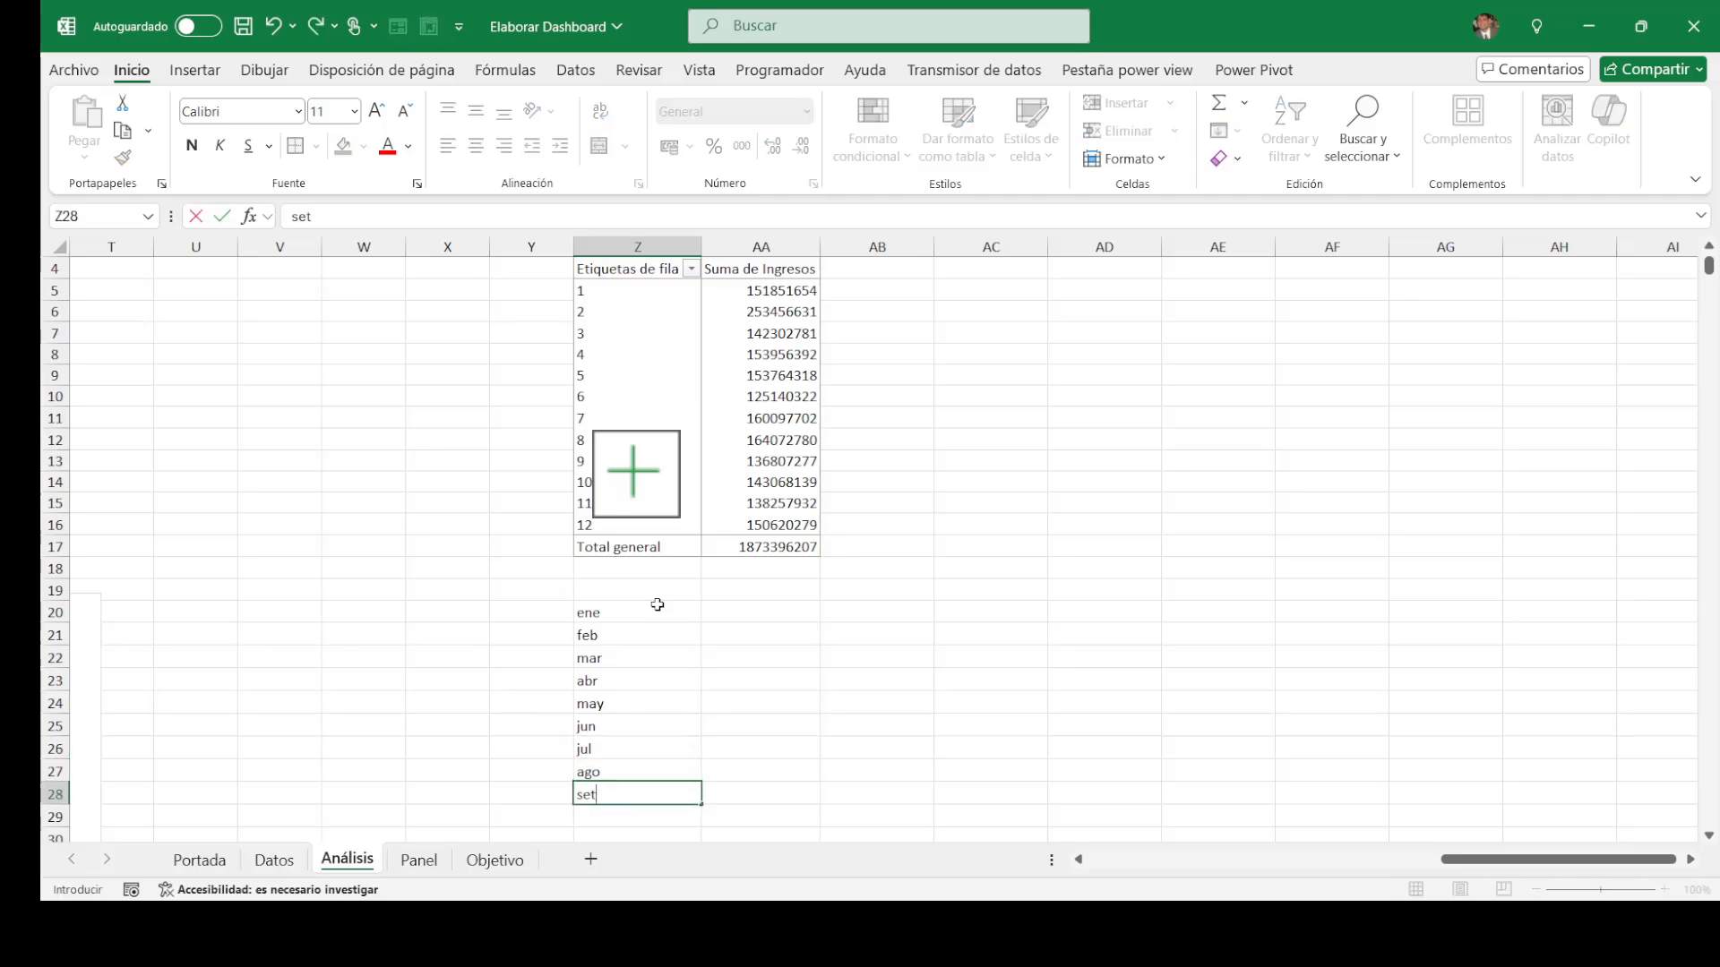
key(BackSpace)
text(p)
key(Return)
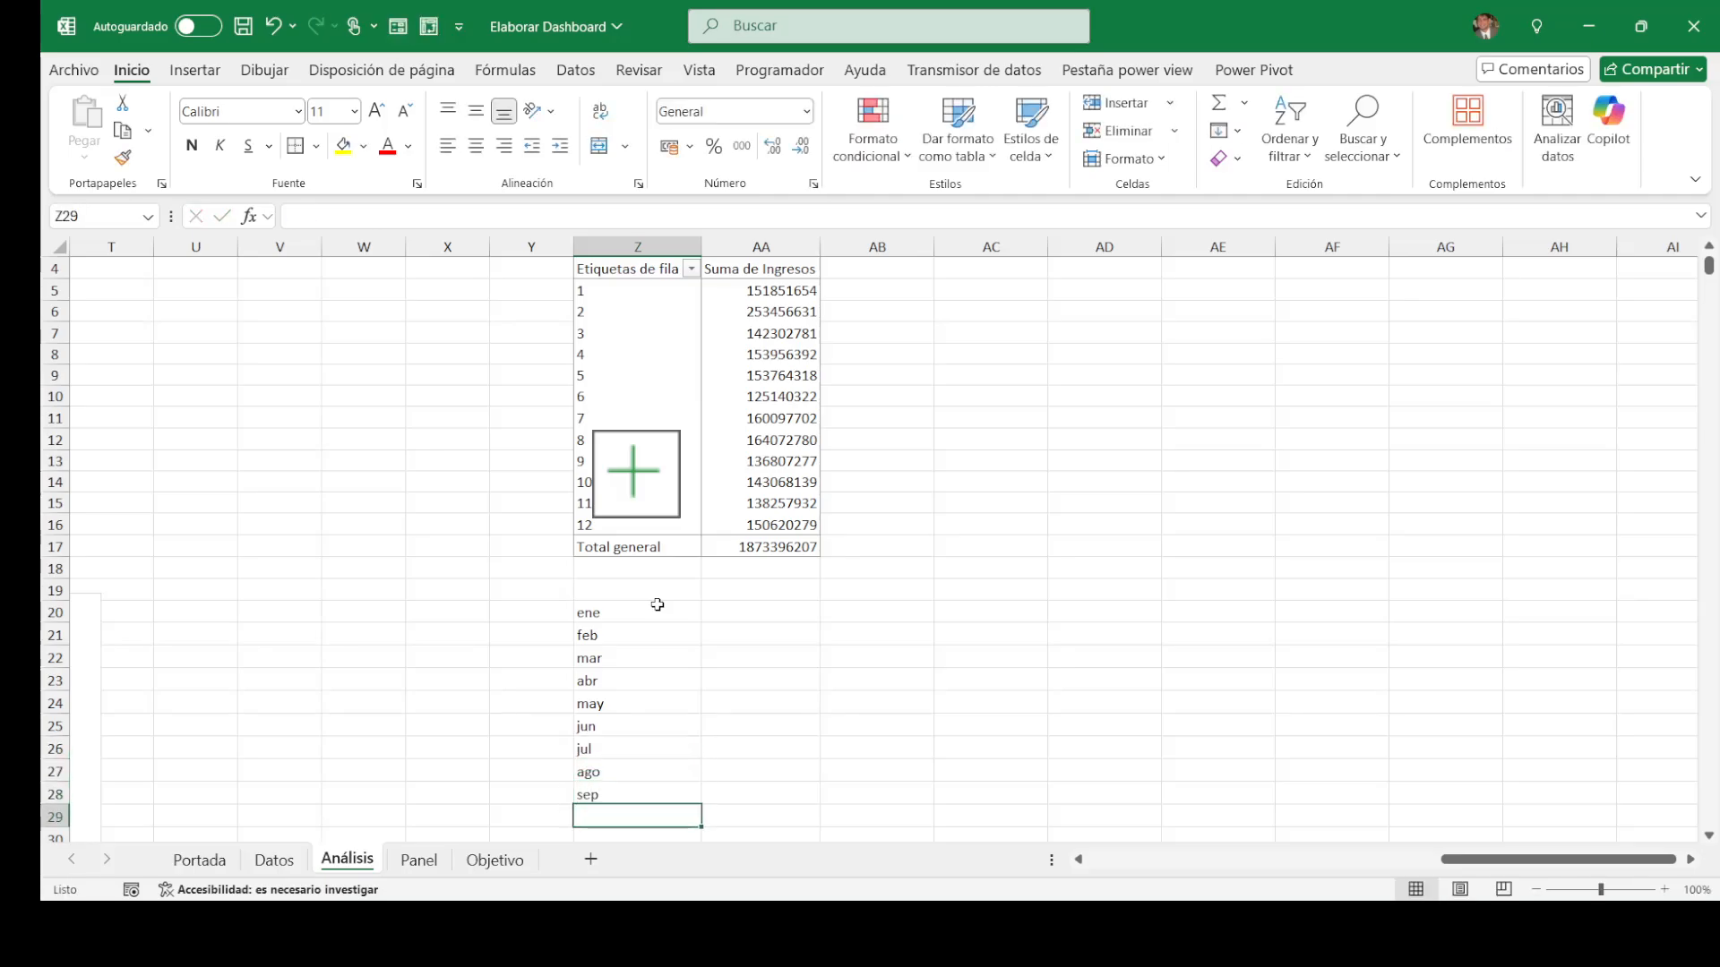
text(oct)
key(Return)
text(nov)
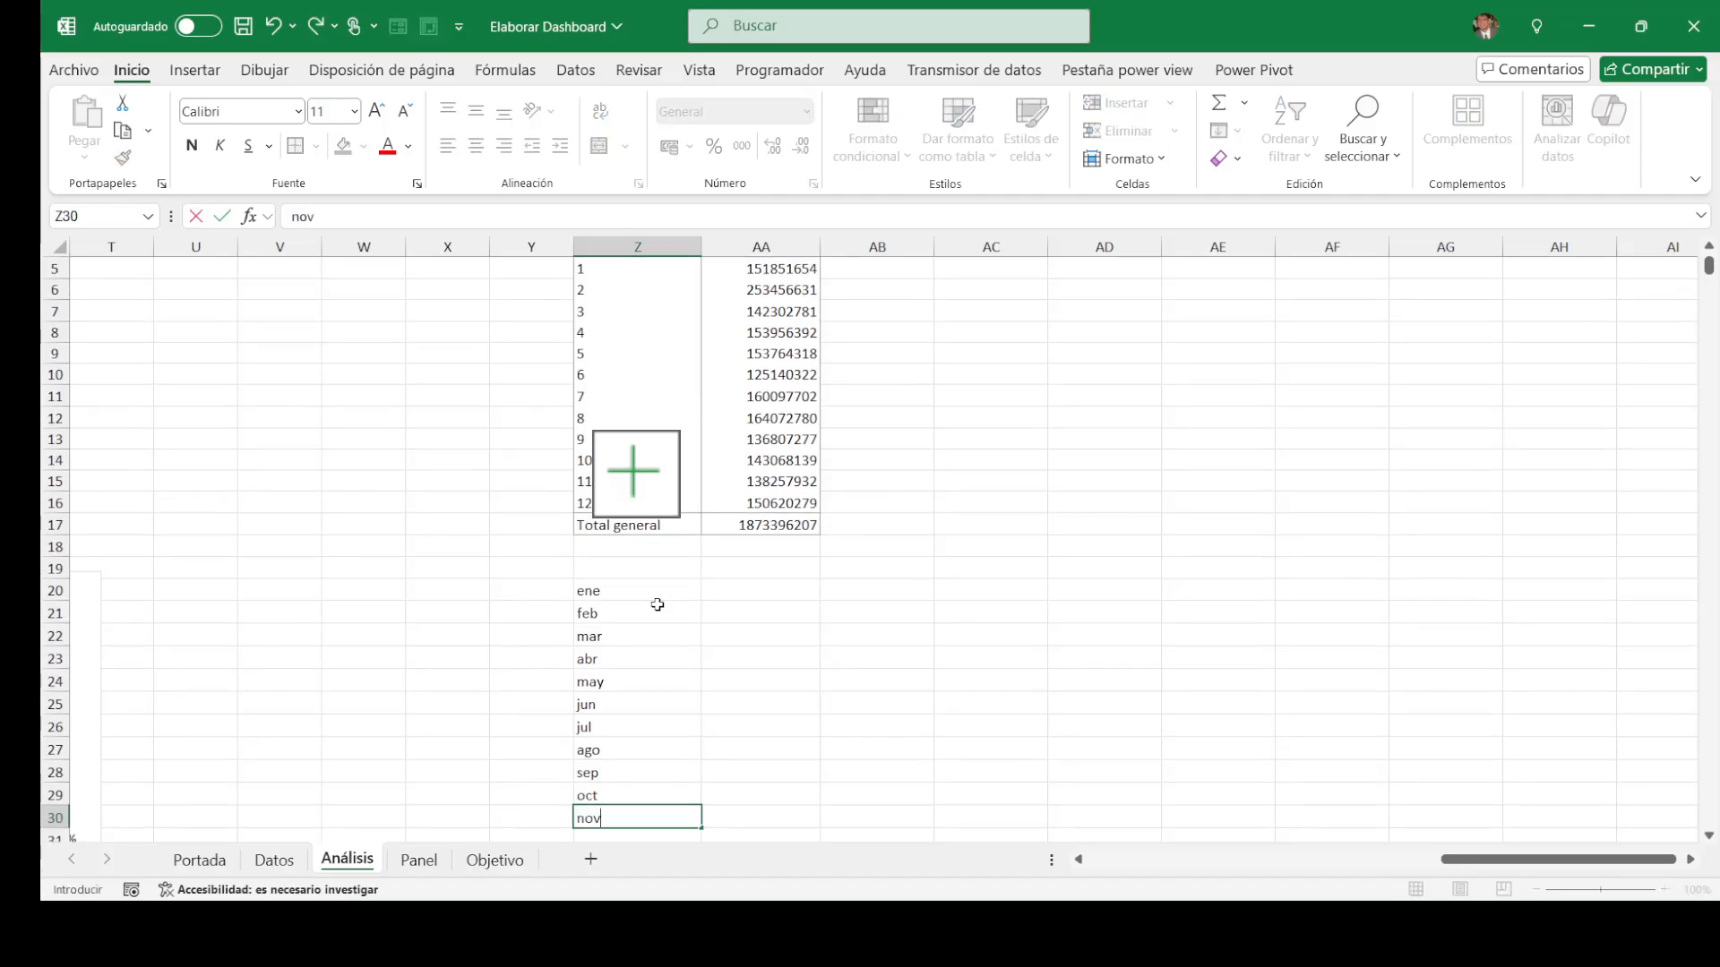
key(Return)
text(dic)
key(Return)
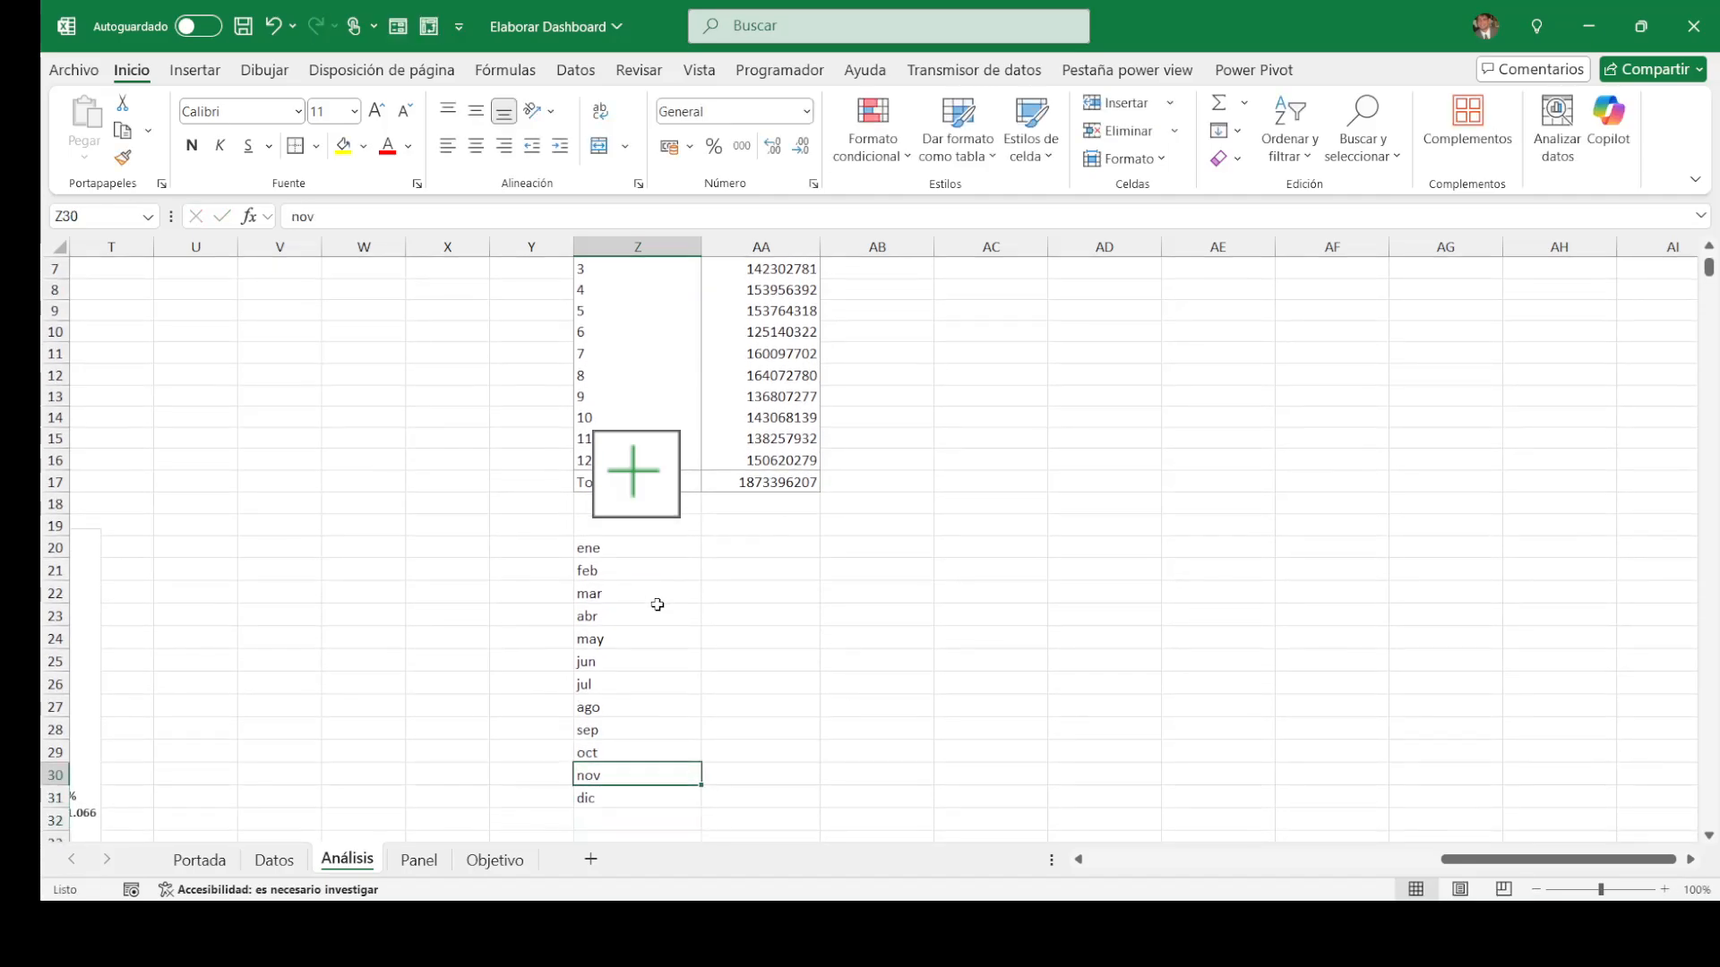
Step: Enter a formula in AA20, beside ene, that references AA5 in the monthly pivot table
key(Up)
key(Up)
key(Up)
key(Up)
key(Up)
key(Up)
key(Up)
key(Up)
key(Up)
key(Up)
key(Up)
key(Up)
key(Right)
text(+)
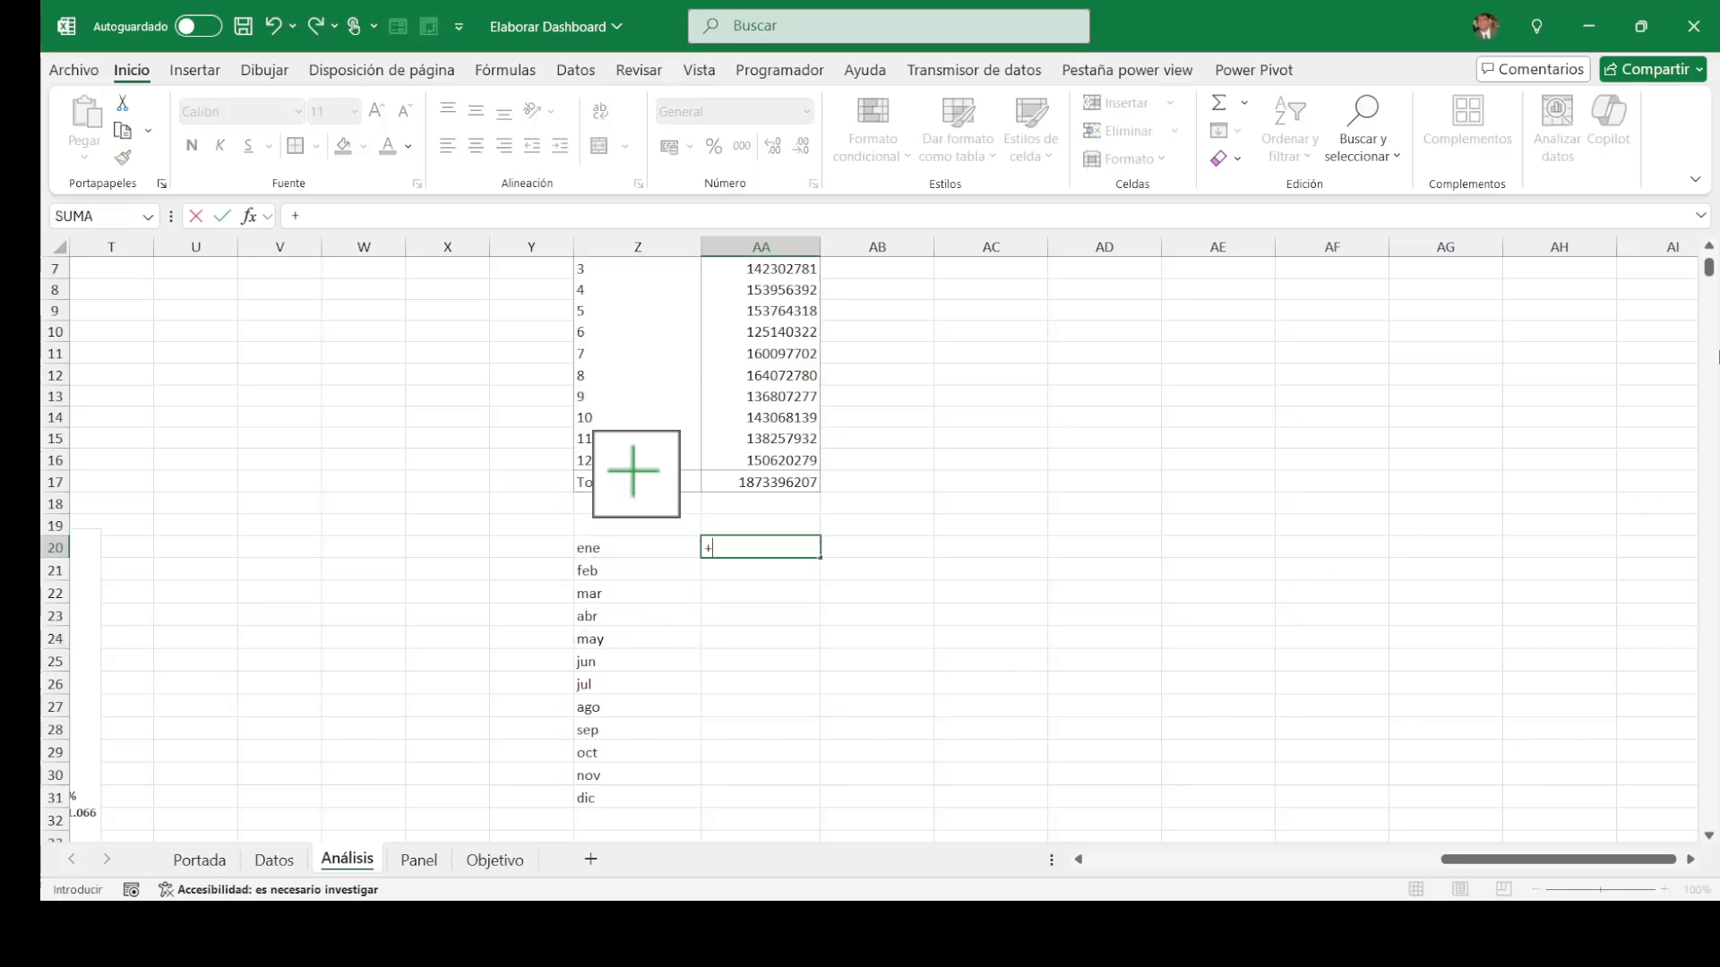
scroll(1709, 250, up, 6)
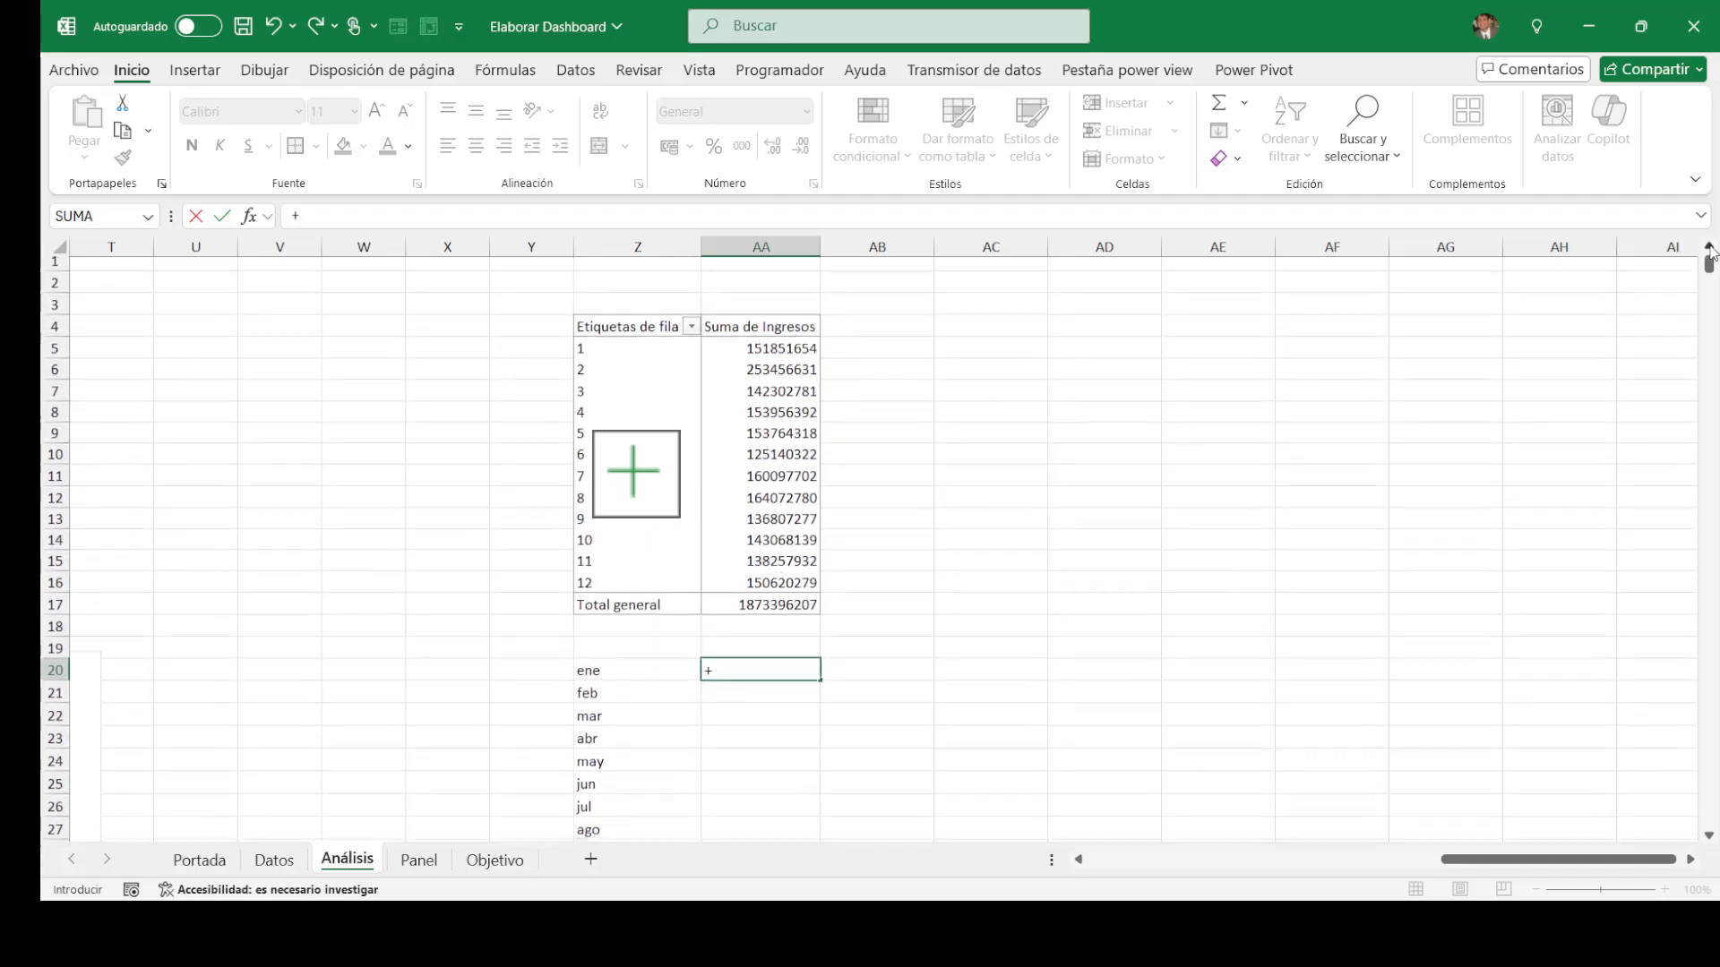
text(aa)
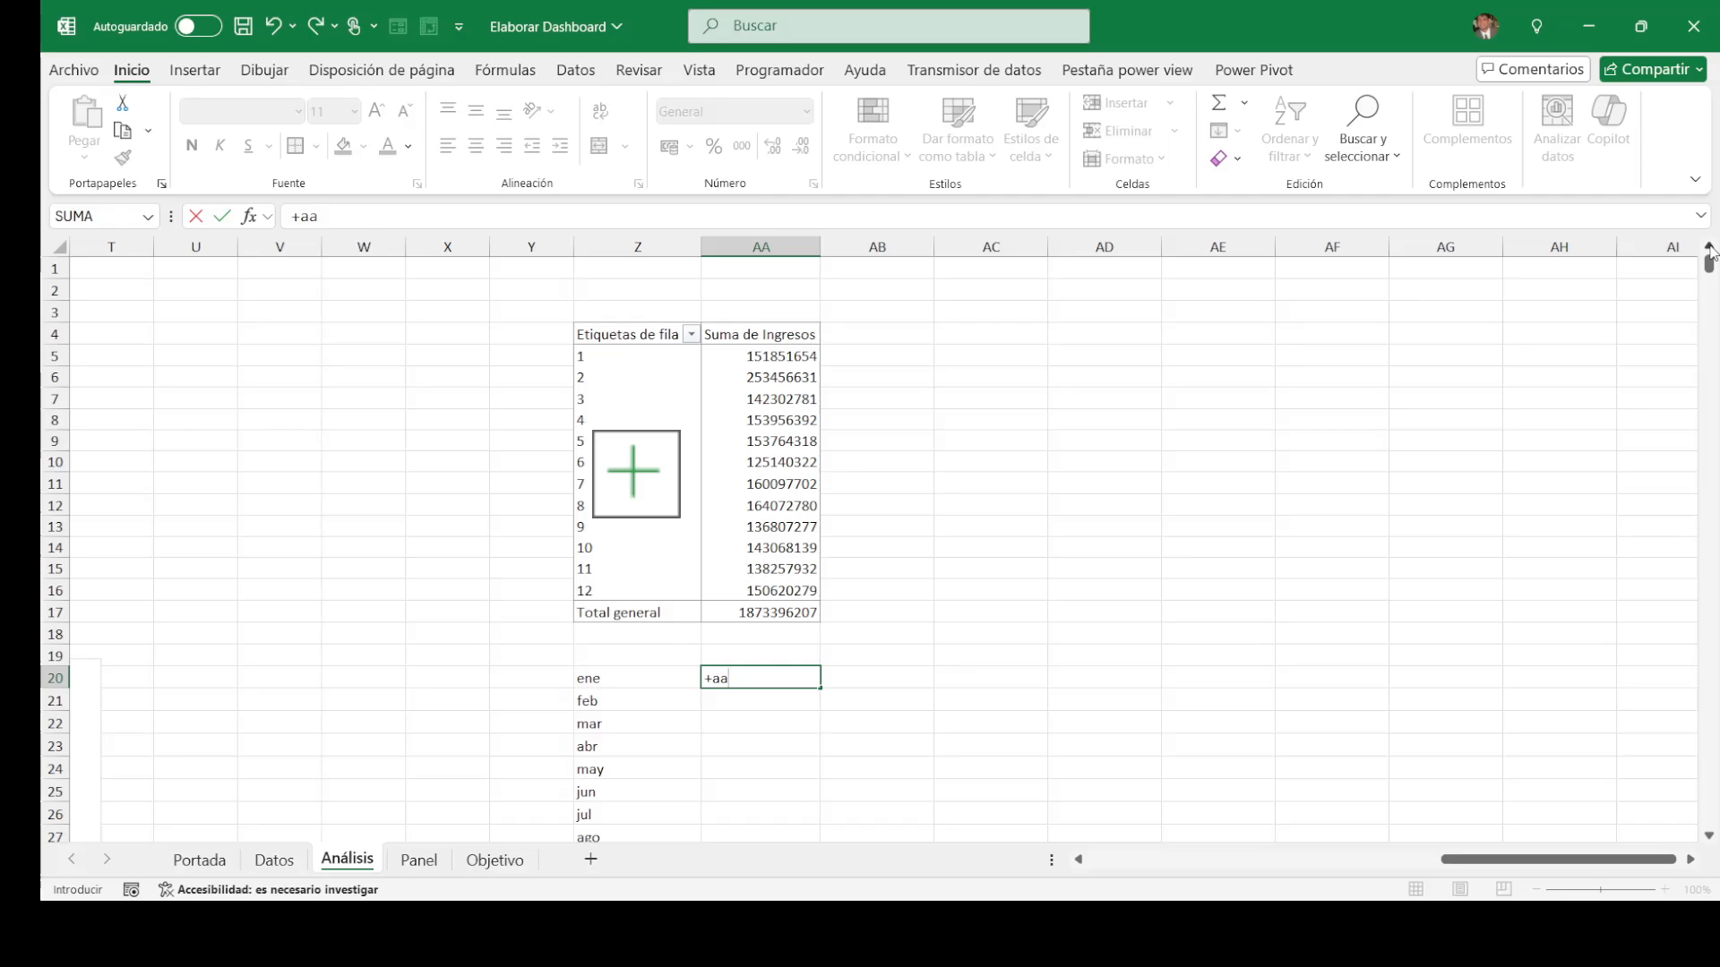
text(5)
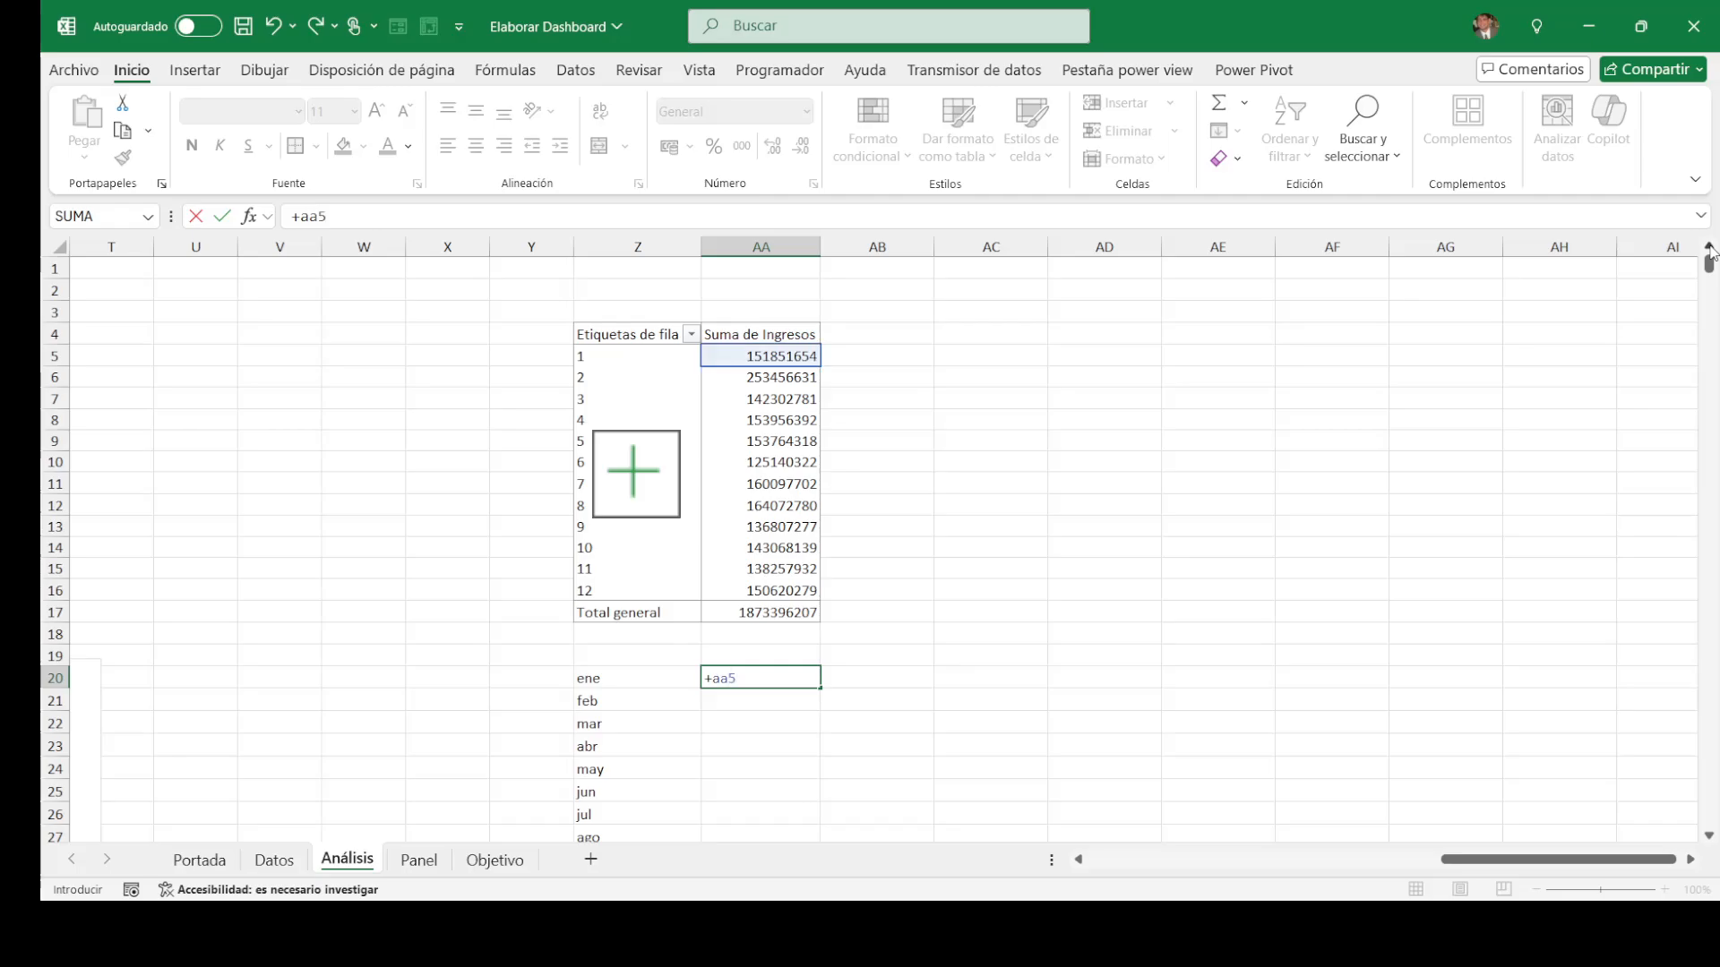
key(Return)
Step: Fill the AA20 formula down through AA31 so that every month references its pivot table income
key(Down)
key(Down)
key(Down)
key(Down)
key(Down)
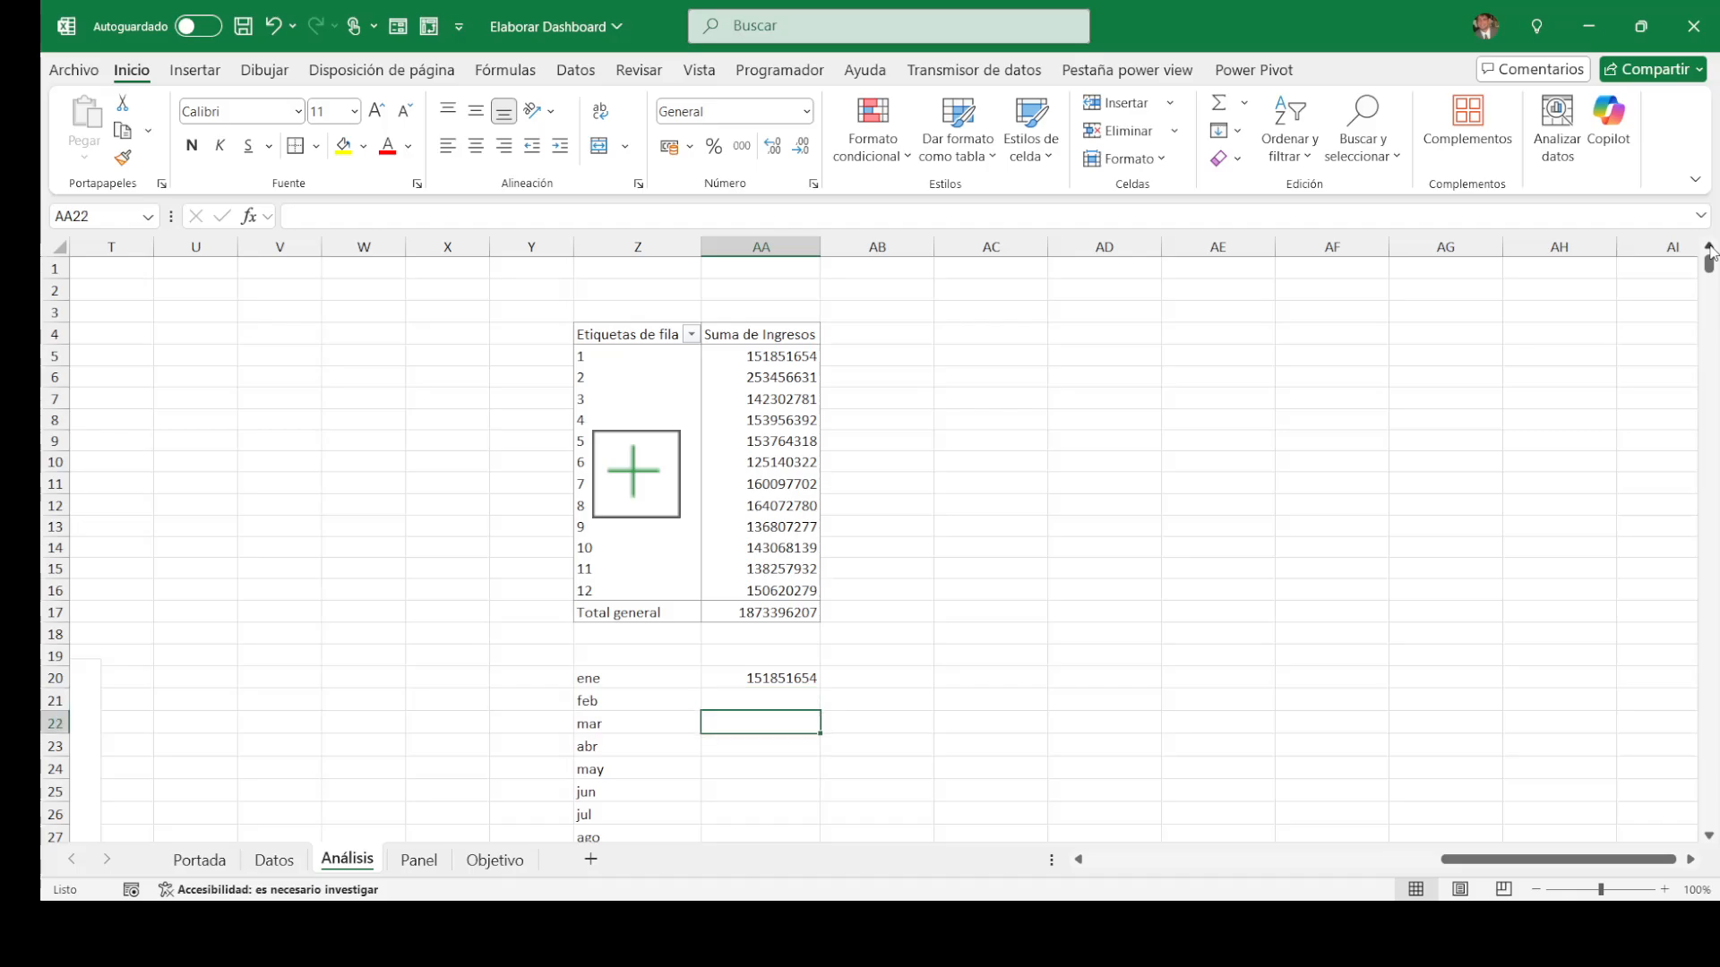
key(Down)
key(Down)
key(Down)
key(Down)
key(Down)
key(Down)
key(Up)
key(shift+Up)
key(shift+Up)
key(shift+Up)
key(shift+Up)
key(shift+Up)
key(shift+Up)
key(shift+Up)
key(shift+Up)
key(shift+Up)
key(shift+Up)
key(shift+Up)
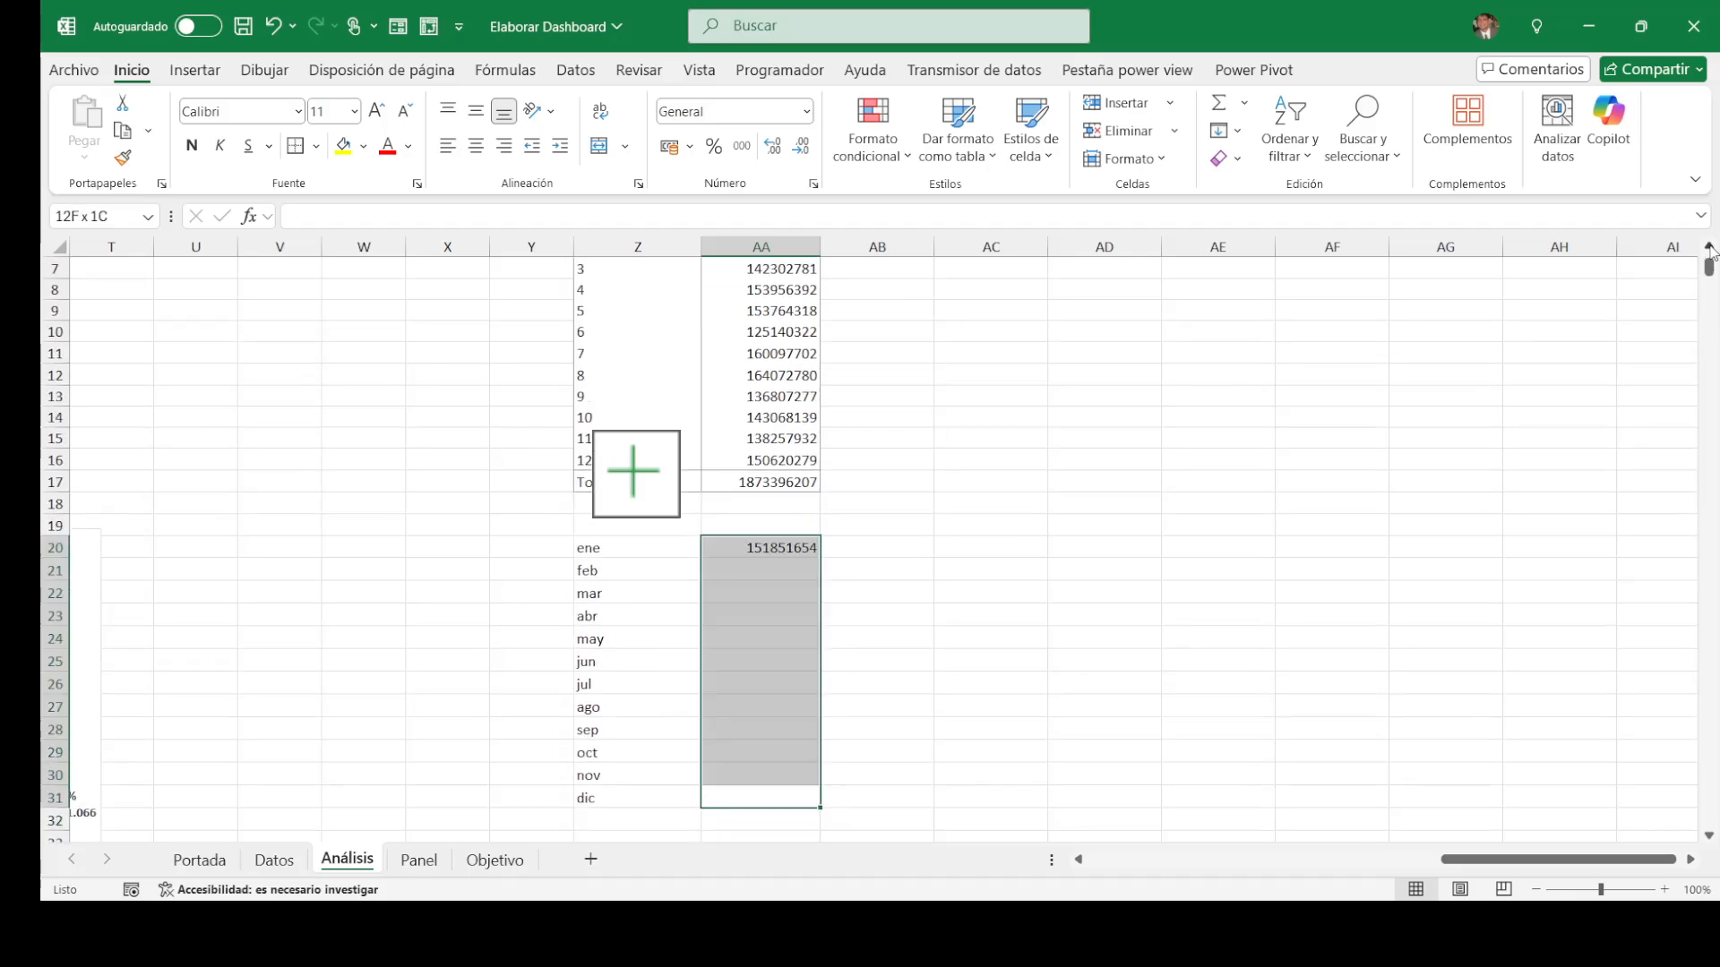
key(ctrl+j)
Step: Look across the Análisis sheet at the quarterly table, its bar chart and the monthly income data
key(Left)
key(Left)
key(Left)
key(Left)
key(Left)
key(Left)
key(Left)
key(Left)
key(Left)
key(Left)
key(Left)
key(Left)
key(Left)
key(Left)
key(Left)
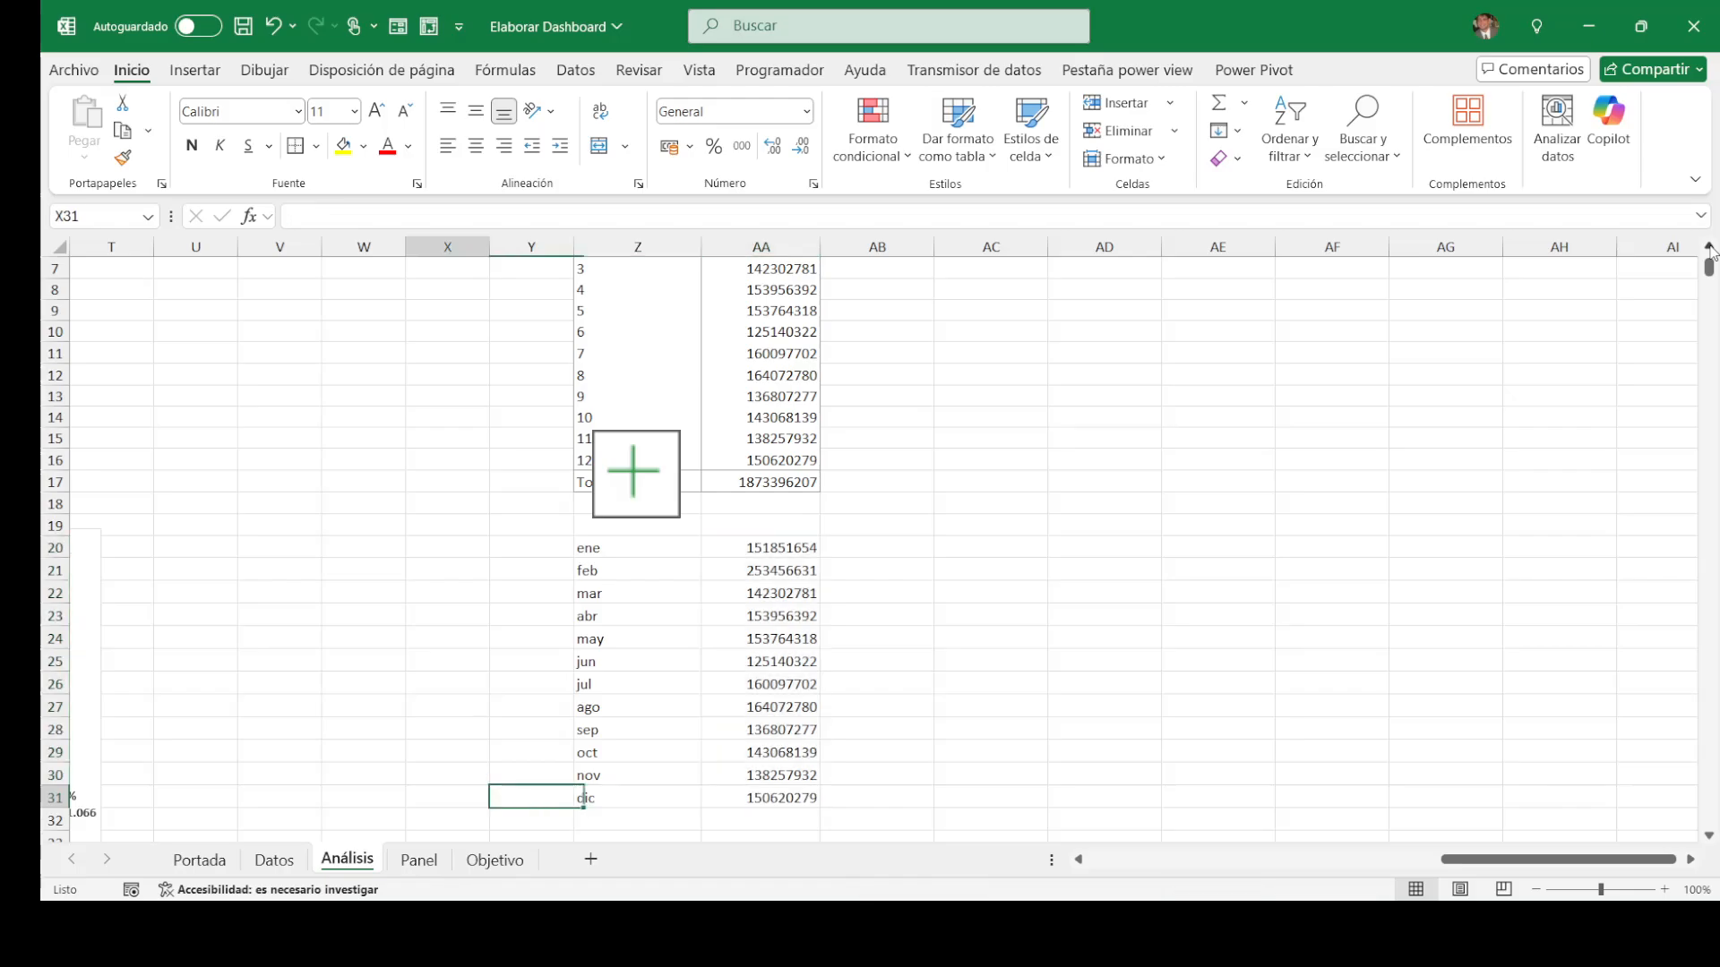
key(Up)
key(Up)
key(Up)
key(Up)
key(Up)
key(Up)
key(Up)
key(Up)
key(Up)
key(Up)
key(Up)
key(Up)
key(Up)
key(Up)
key(Up)
key(Up)
key(Up)
key(Up)
key(Up)
key(Up)
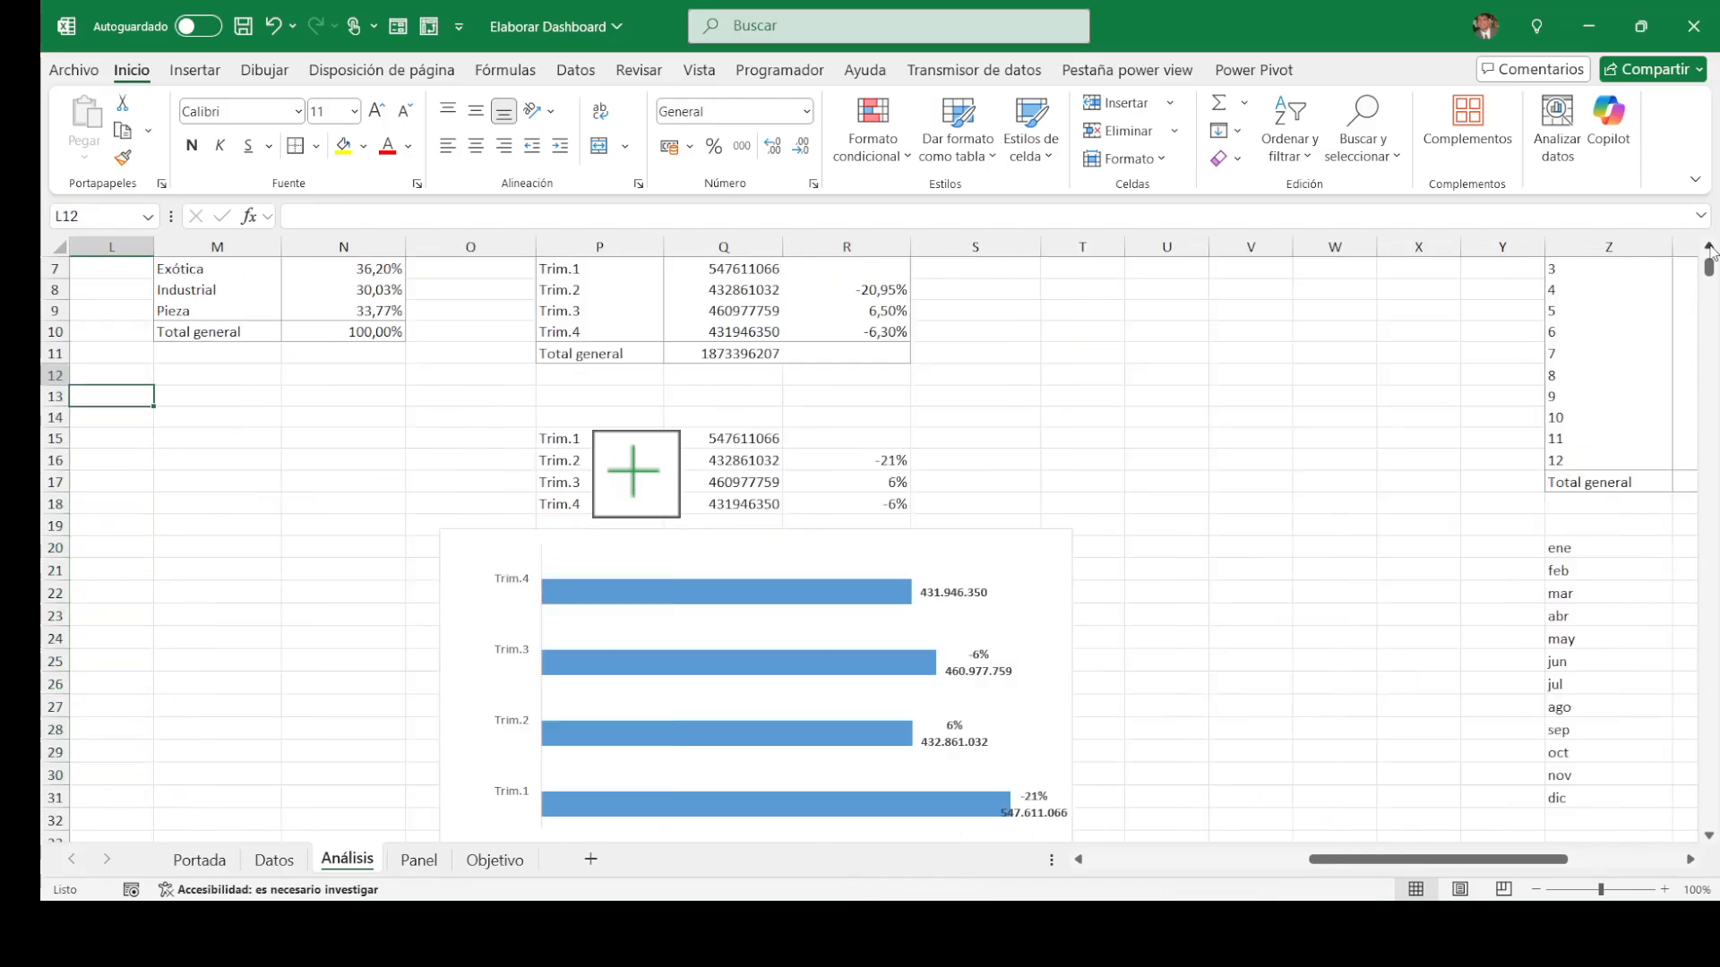
key(Right)
key(Right)
key(Right)
key(Right)
key(Right)
key(Right)
key(Right)
key(Right)
key(Right)
key(Right)
key(Right)
key(Right)
key(Right)
key(Right)
key(Right)
key(Right)
key(Right)
key(Right)
key(Right)
key(Right)
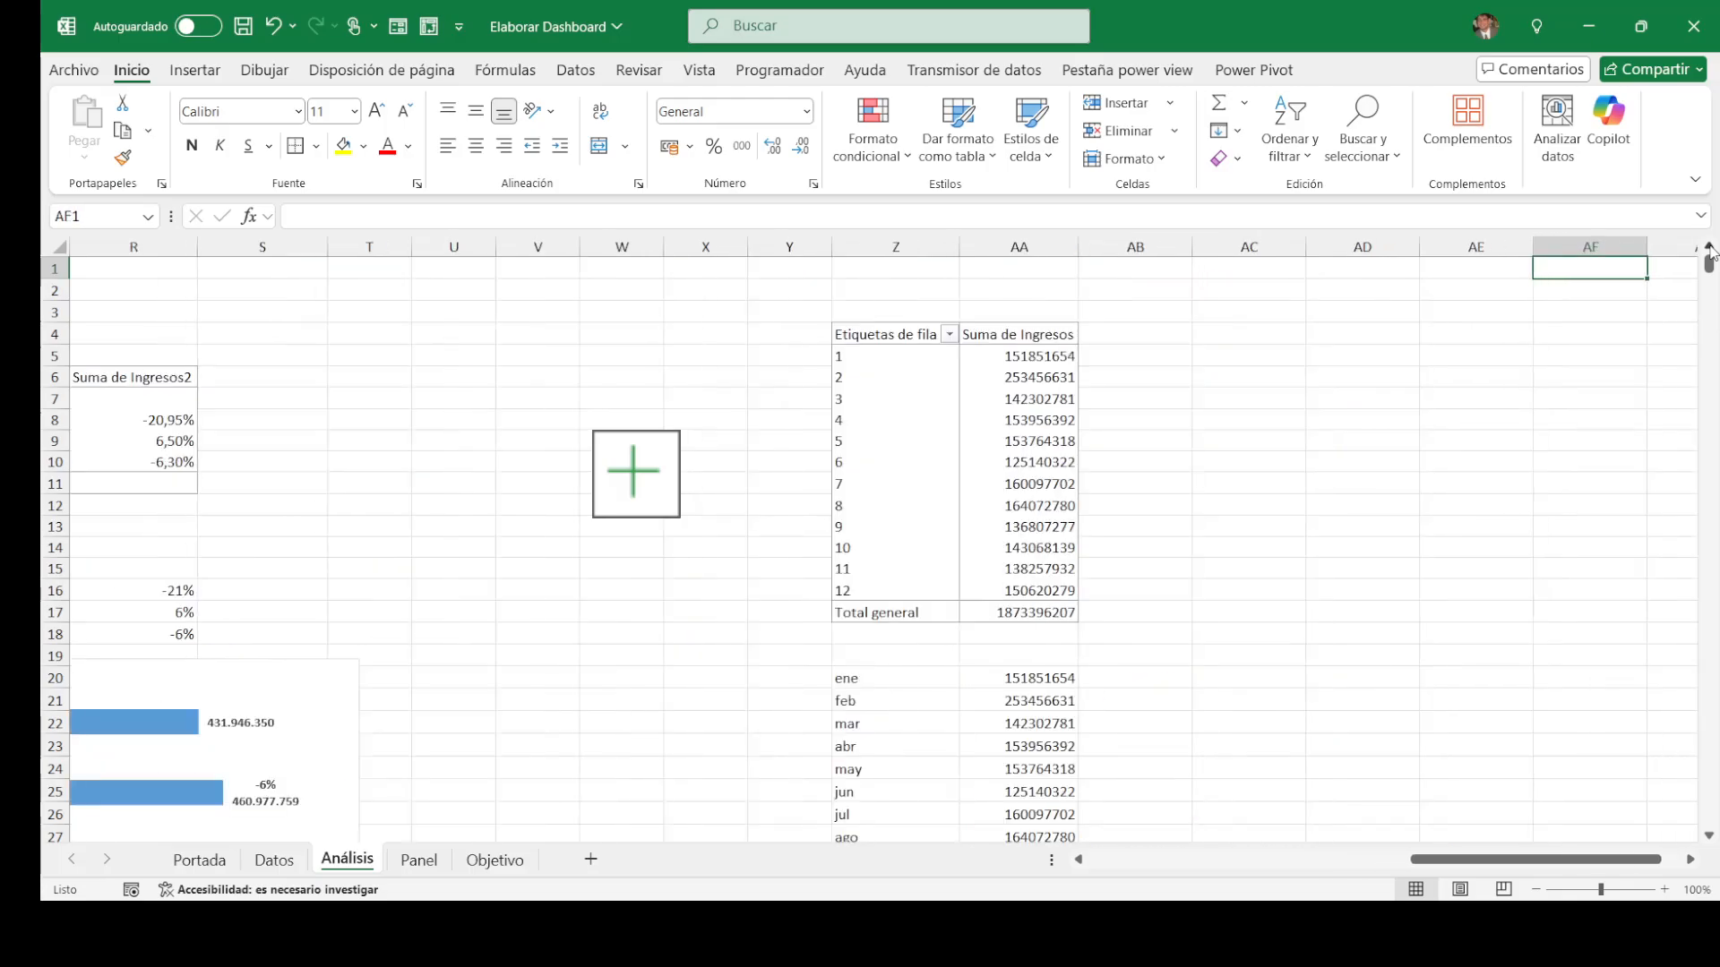
Step: Add Tipo Madera to the columns of the monthly income pivot table at Z4
click(724, 377)
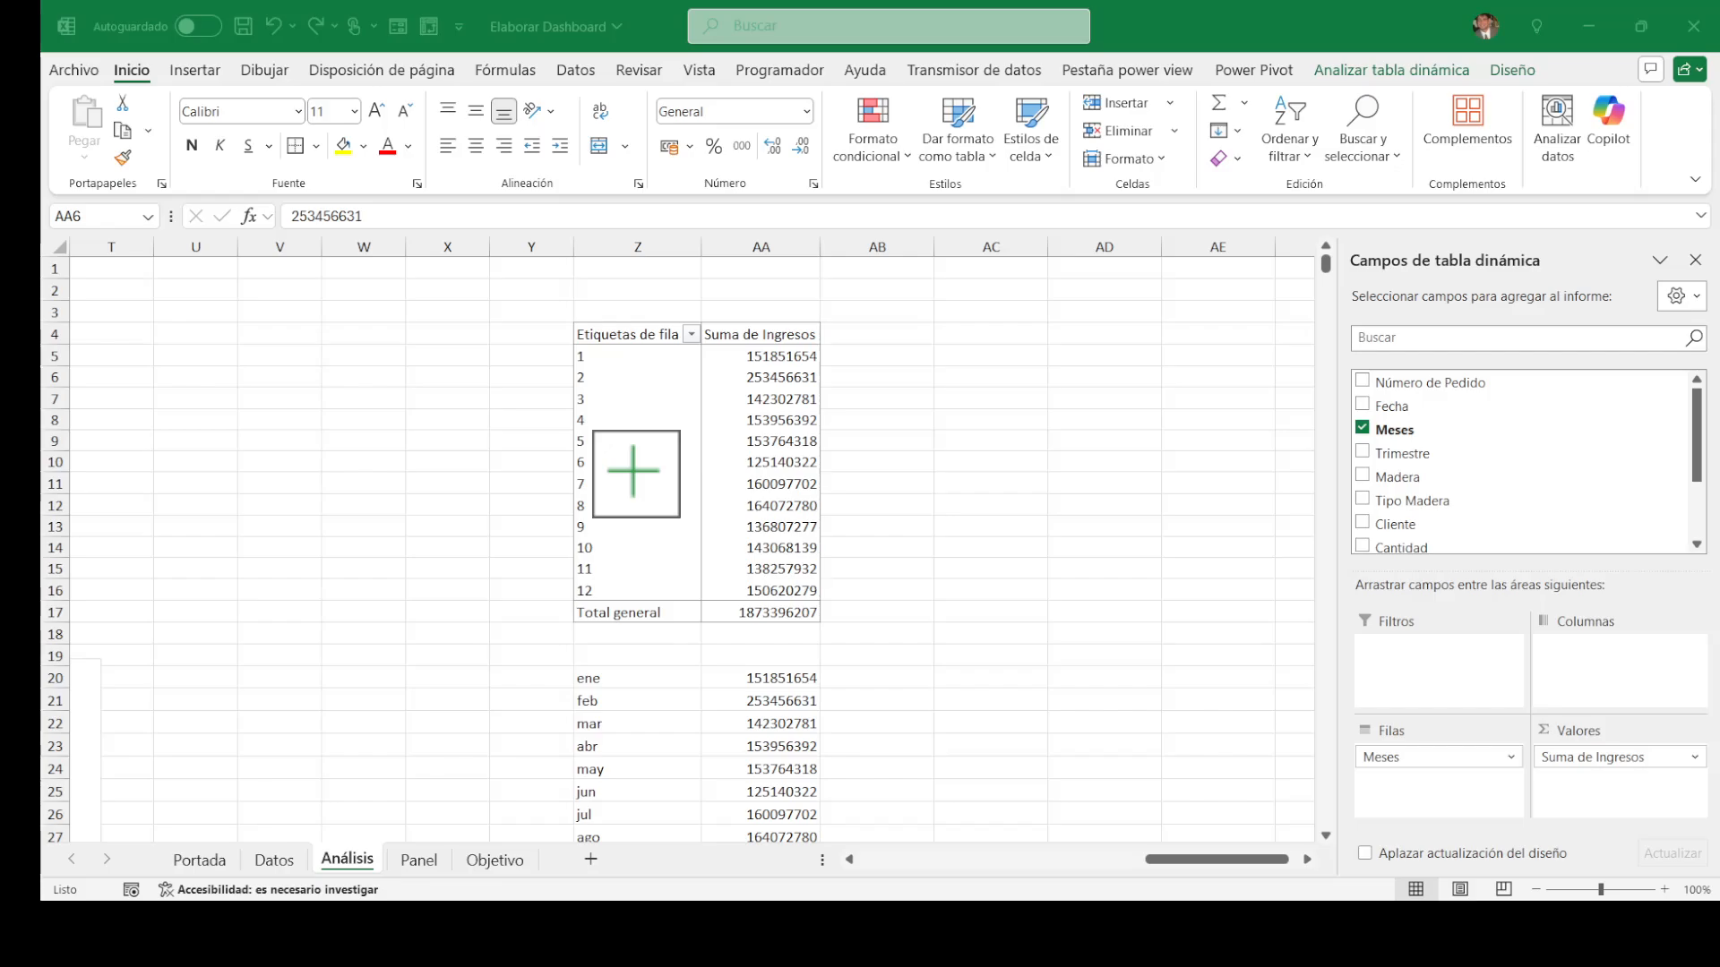
click(725, 376)
click(725, 377)
click(726, 376)
click(744, 375)
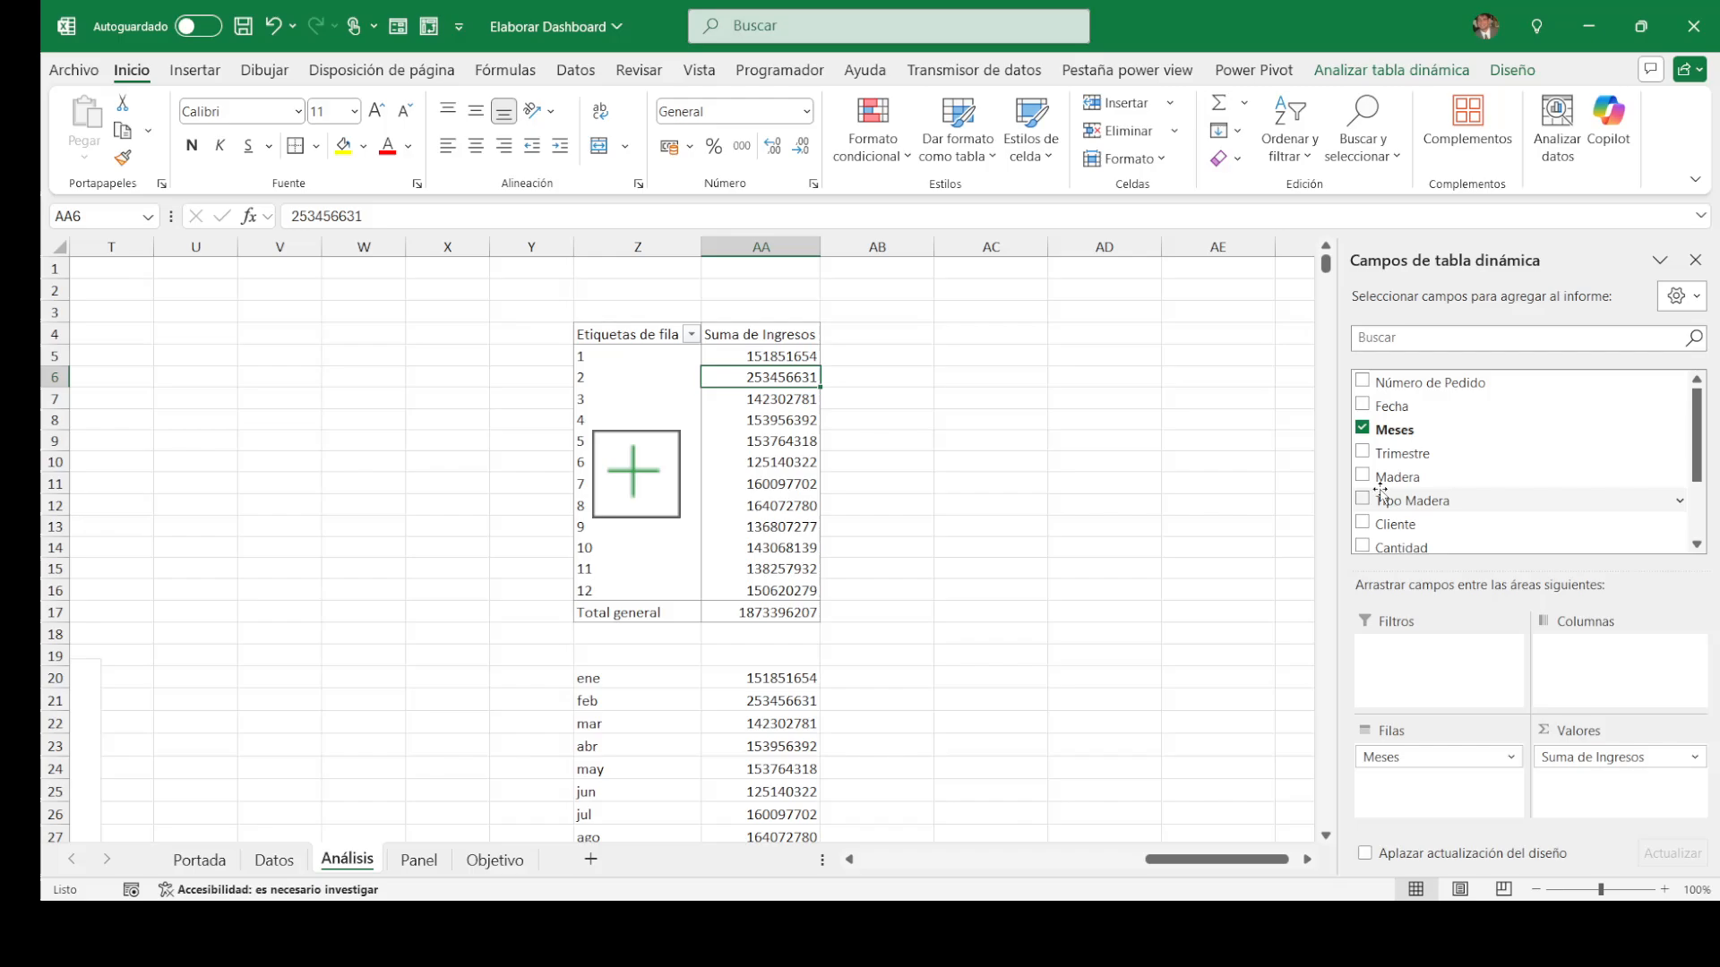
drag(1425, 500, 1624, 692)
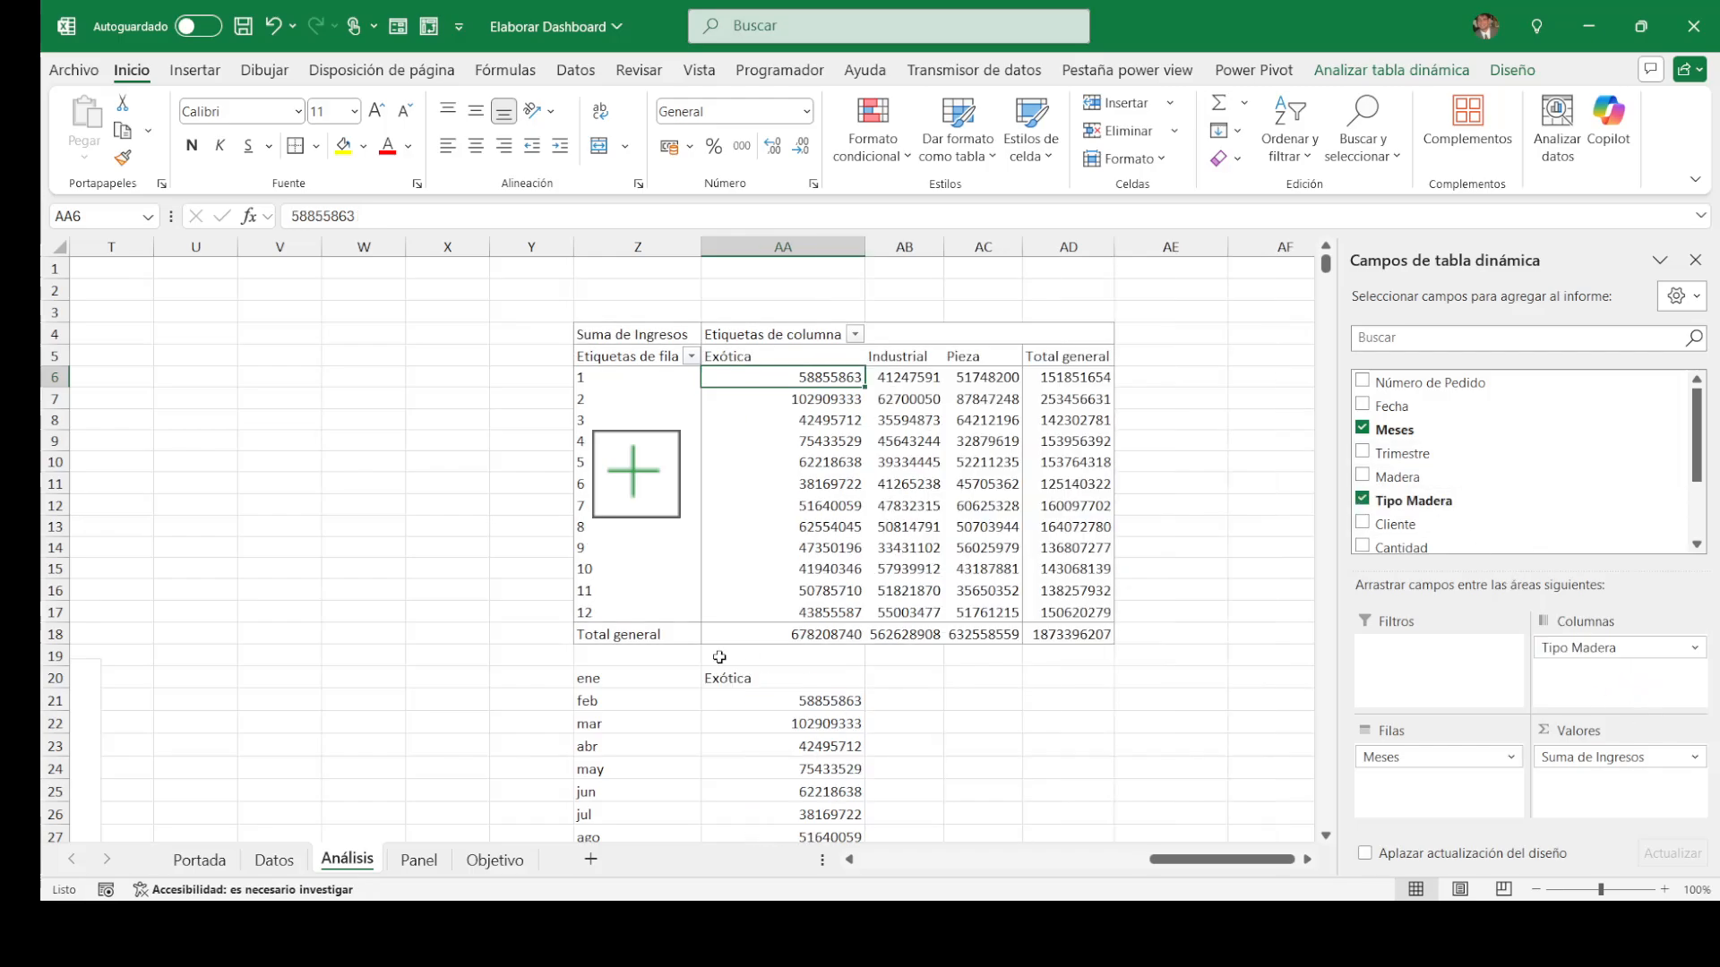
Step: Move the month labels in Z20:Z31 down one row so that ene starts in Z21
scroll(743, 677, right, 1)
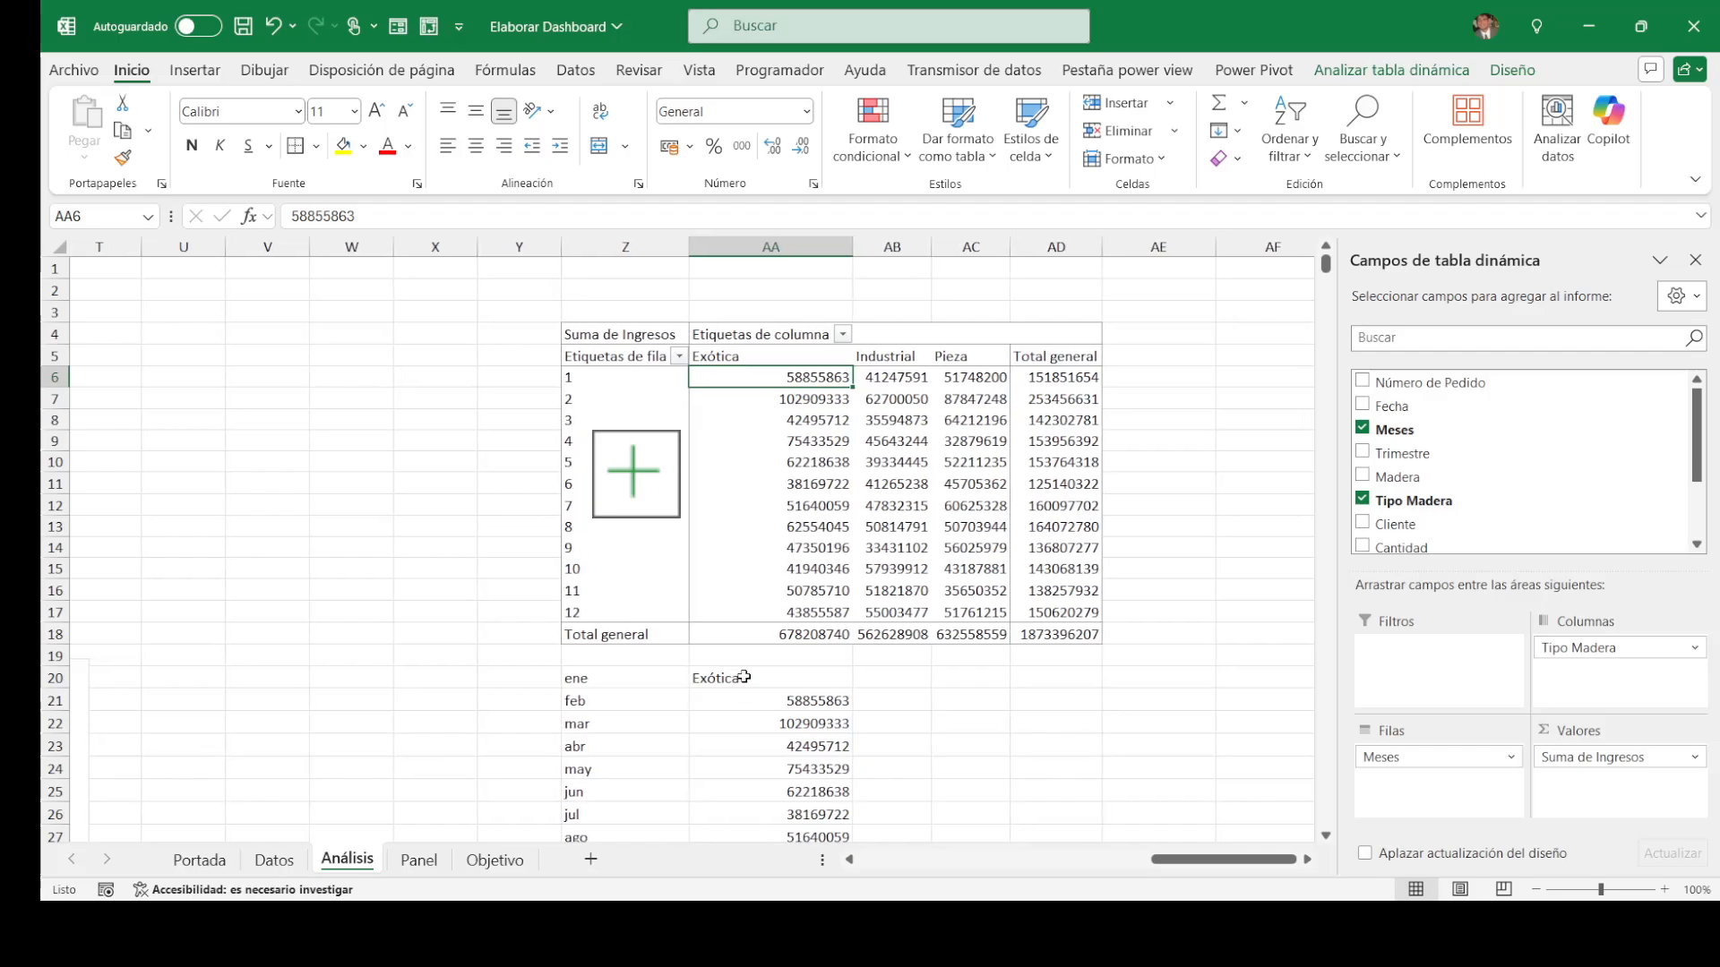
key(Left)
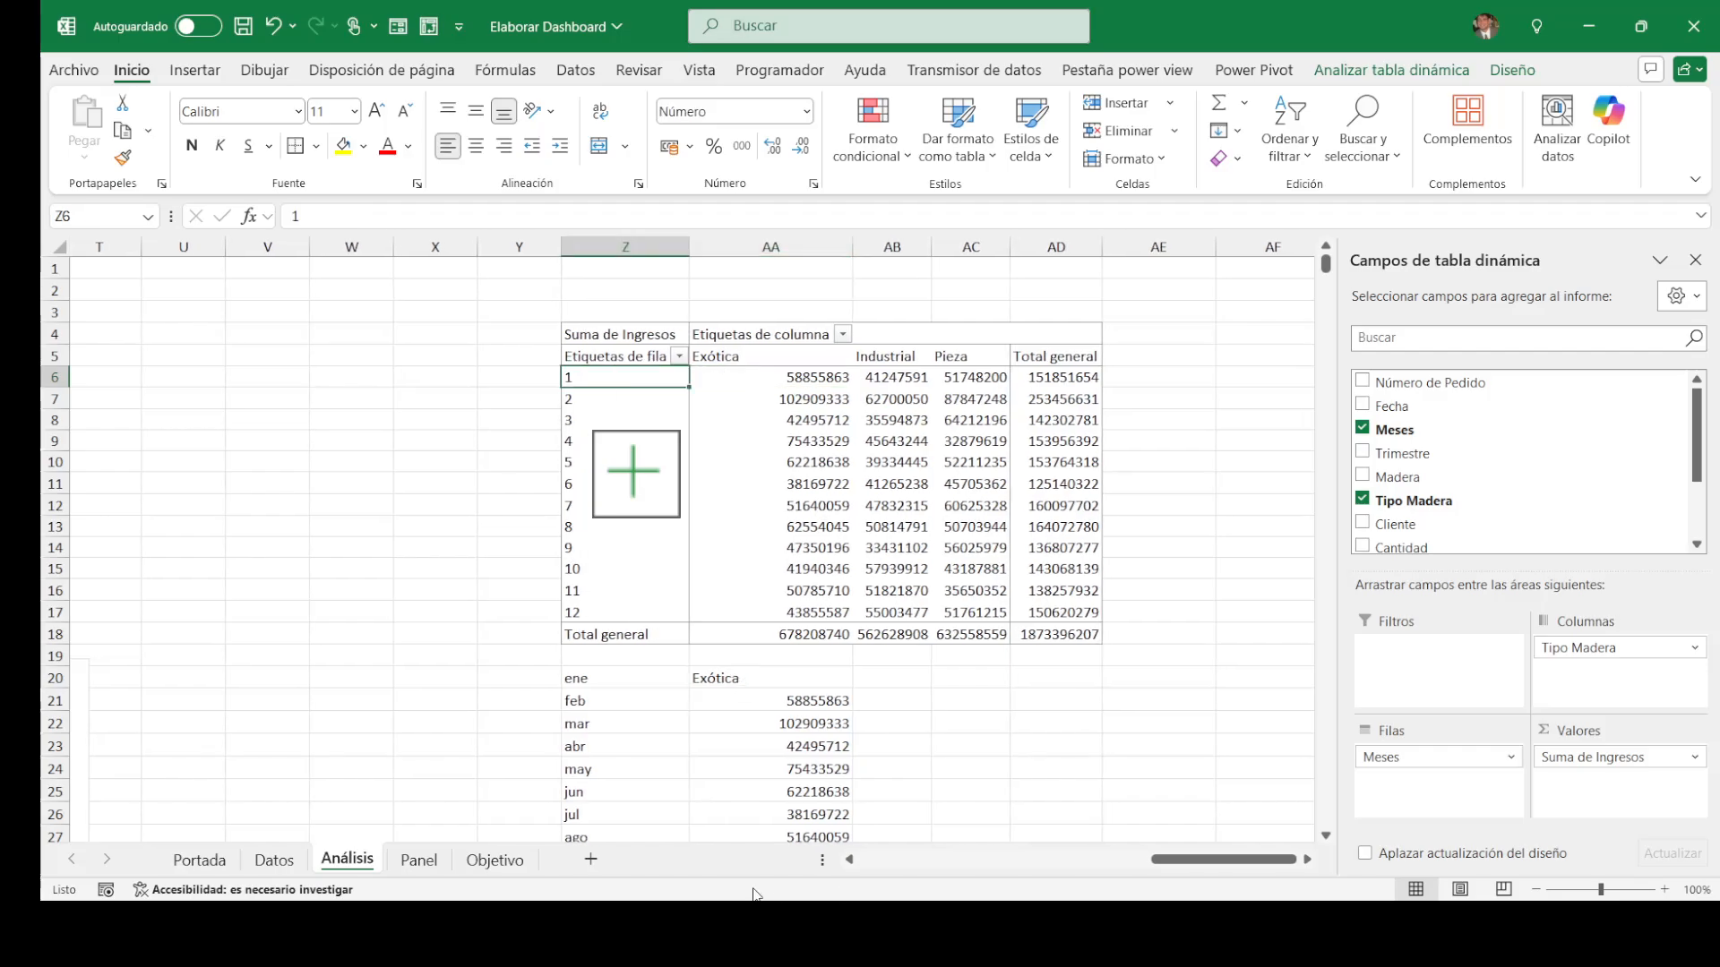
click(625, 676)
key(ctrl+shift+Down)
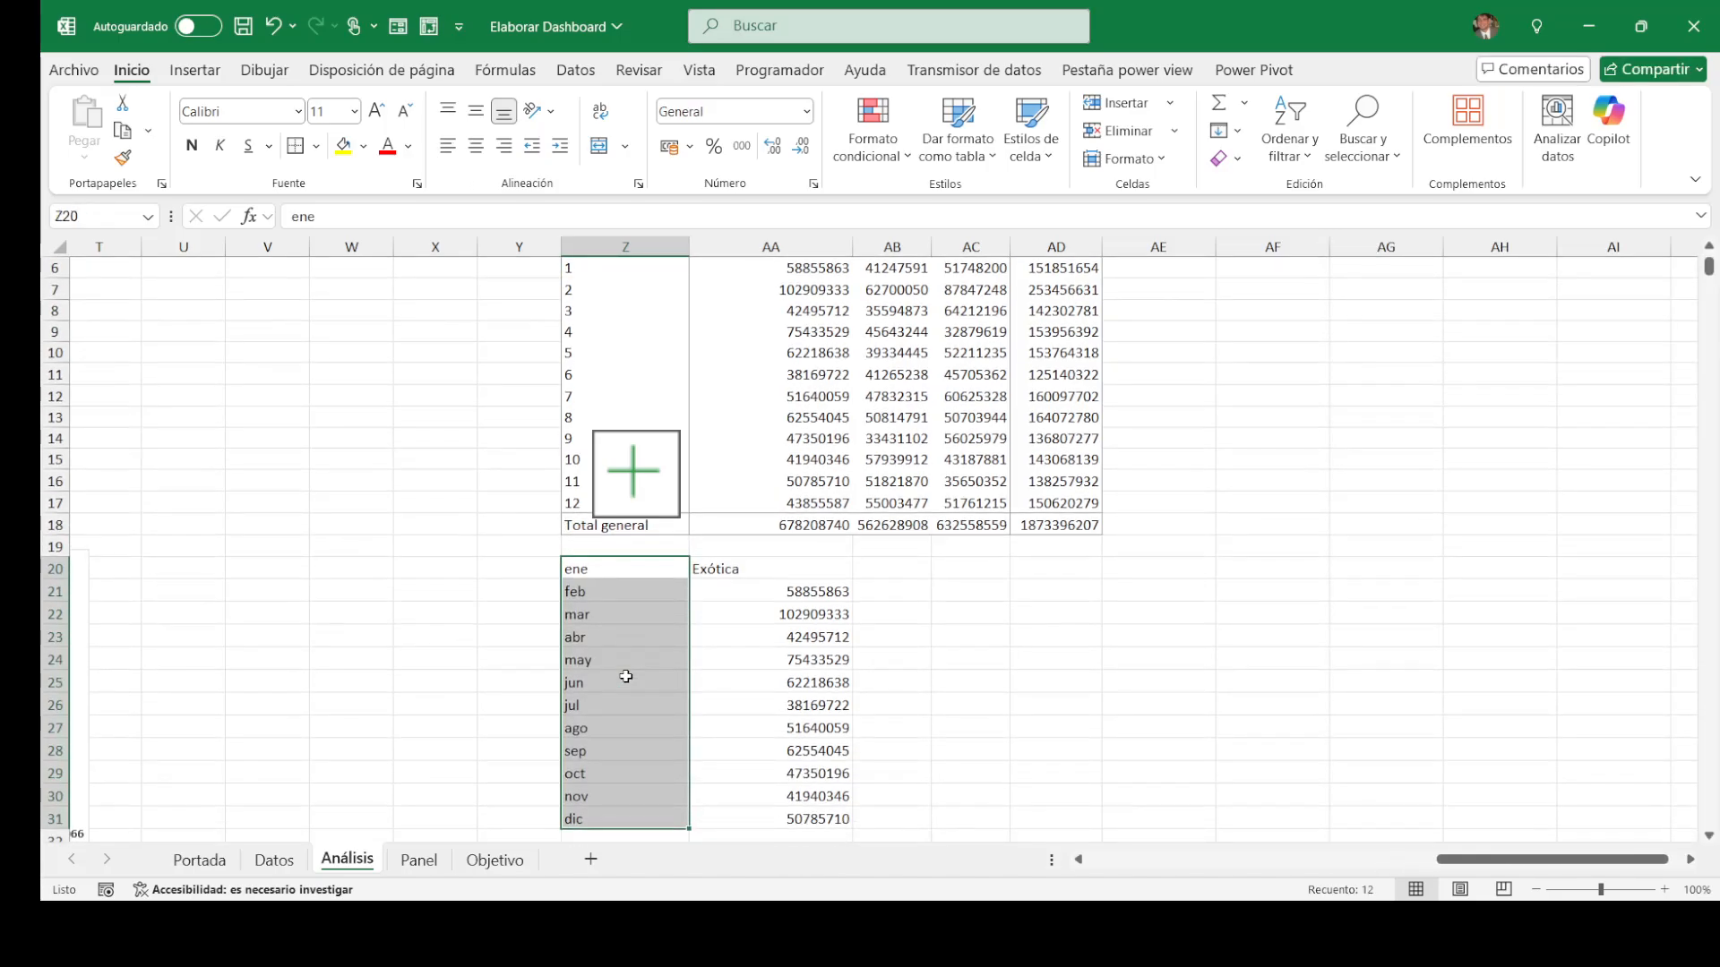
key(ctrl+x)
key(Down)
key(ctrl+v)
key(Right)
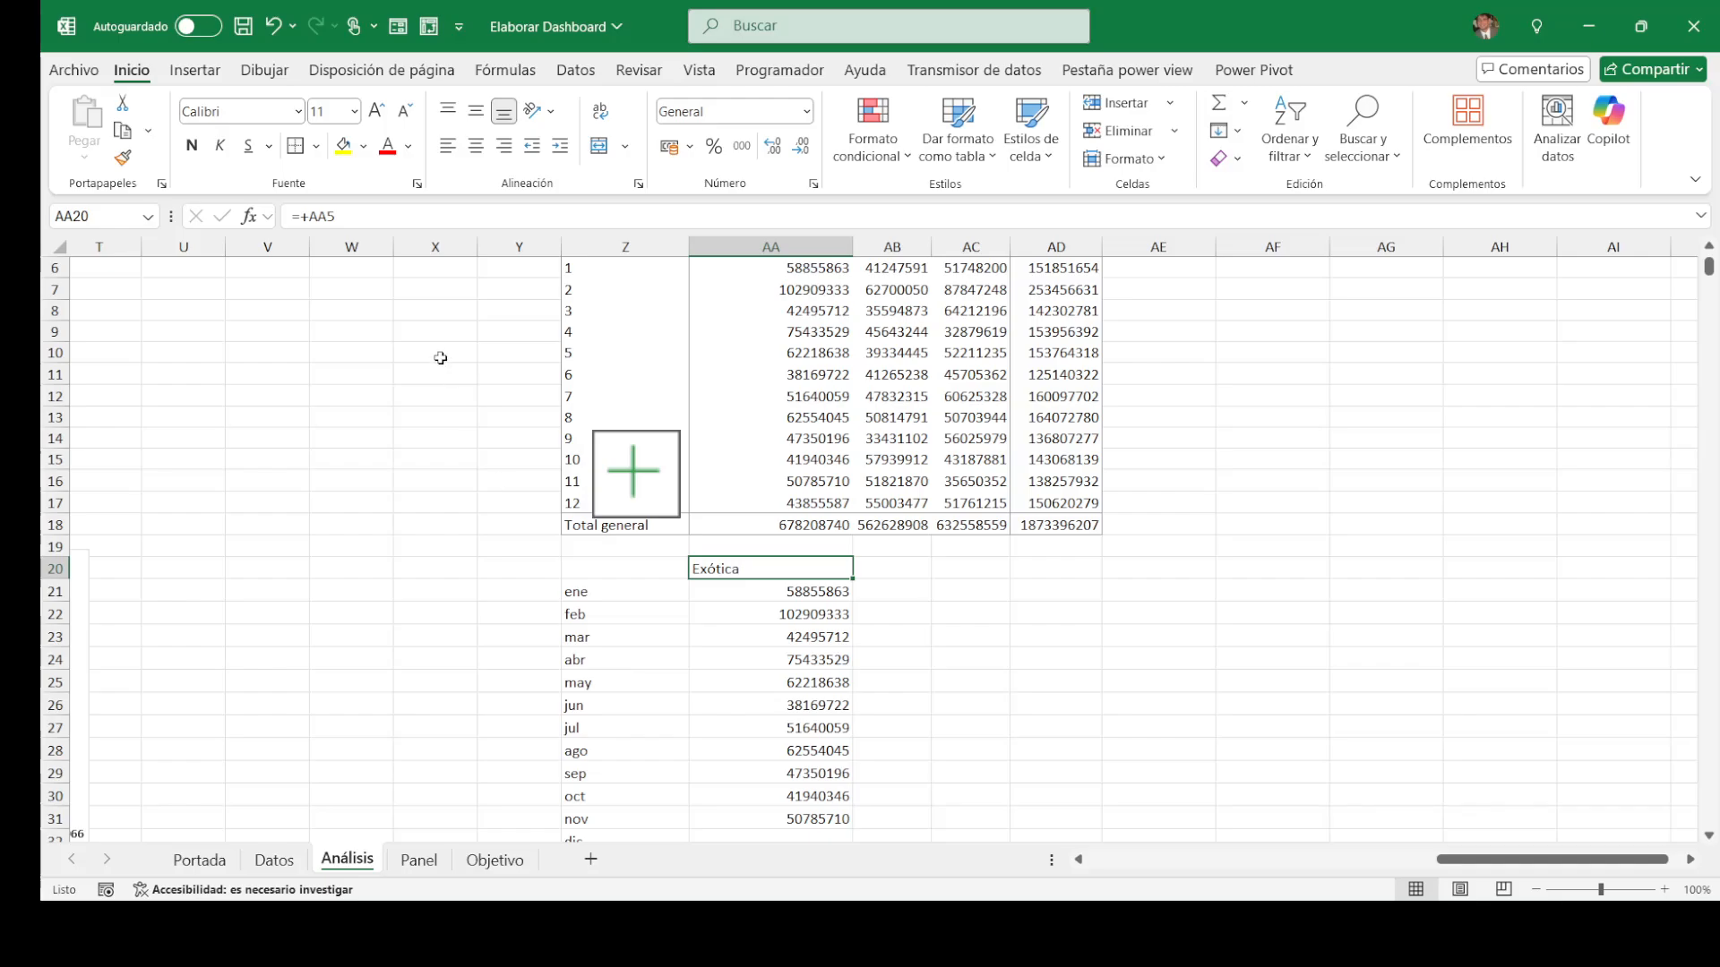
Step: Fill the Exótica column's formula from AA31 down into AA32, beside dic
click(751, 590)
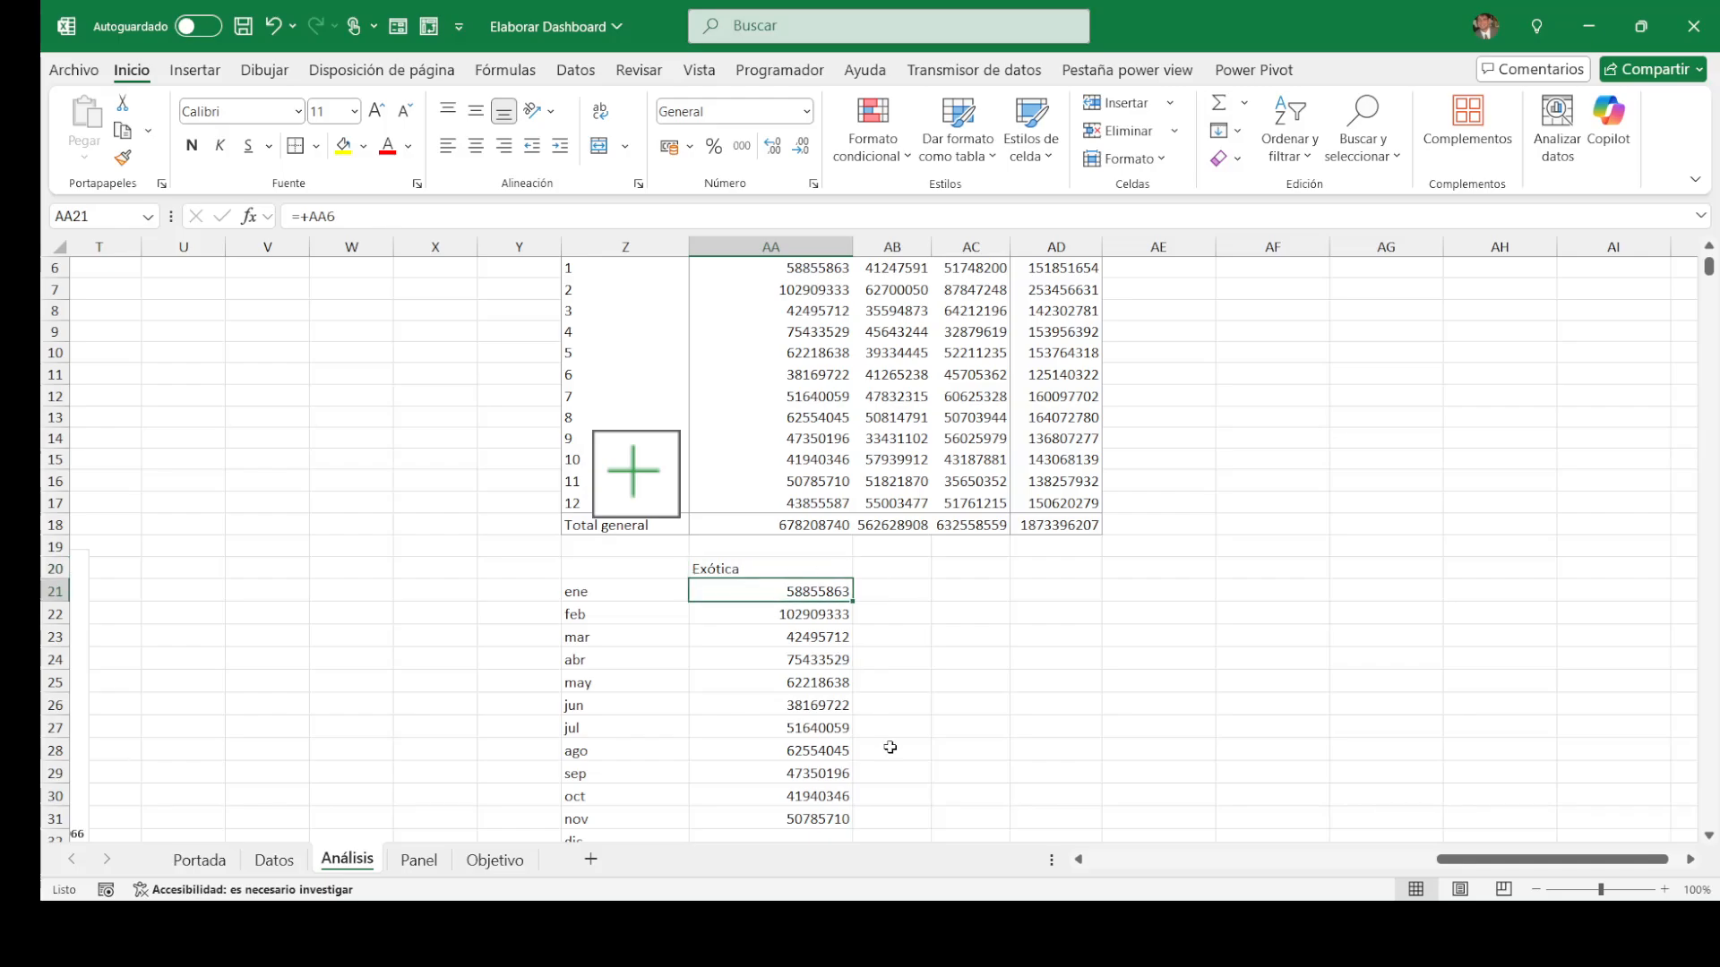
key(Down)
key(Down)
key(Down)
key(Down)
key(Down)
key(Down)
key(Down)
key(Down)
key(Down)
key(Down)
key(Down)
key(Down)
key(Down)
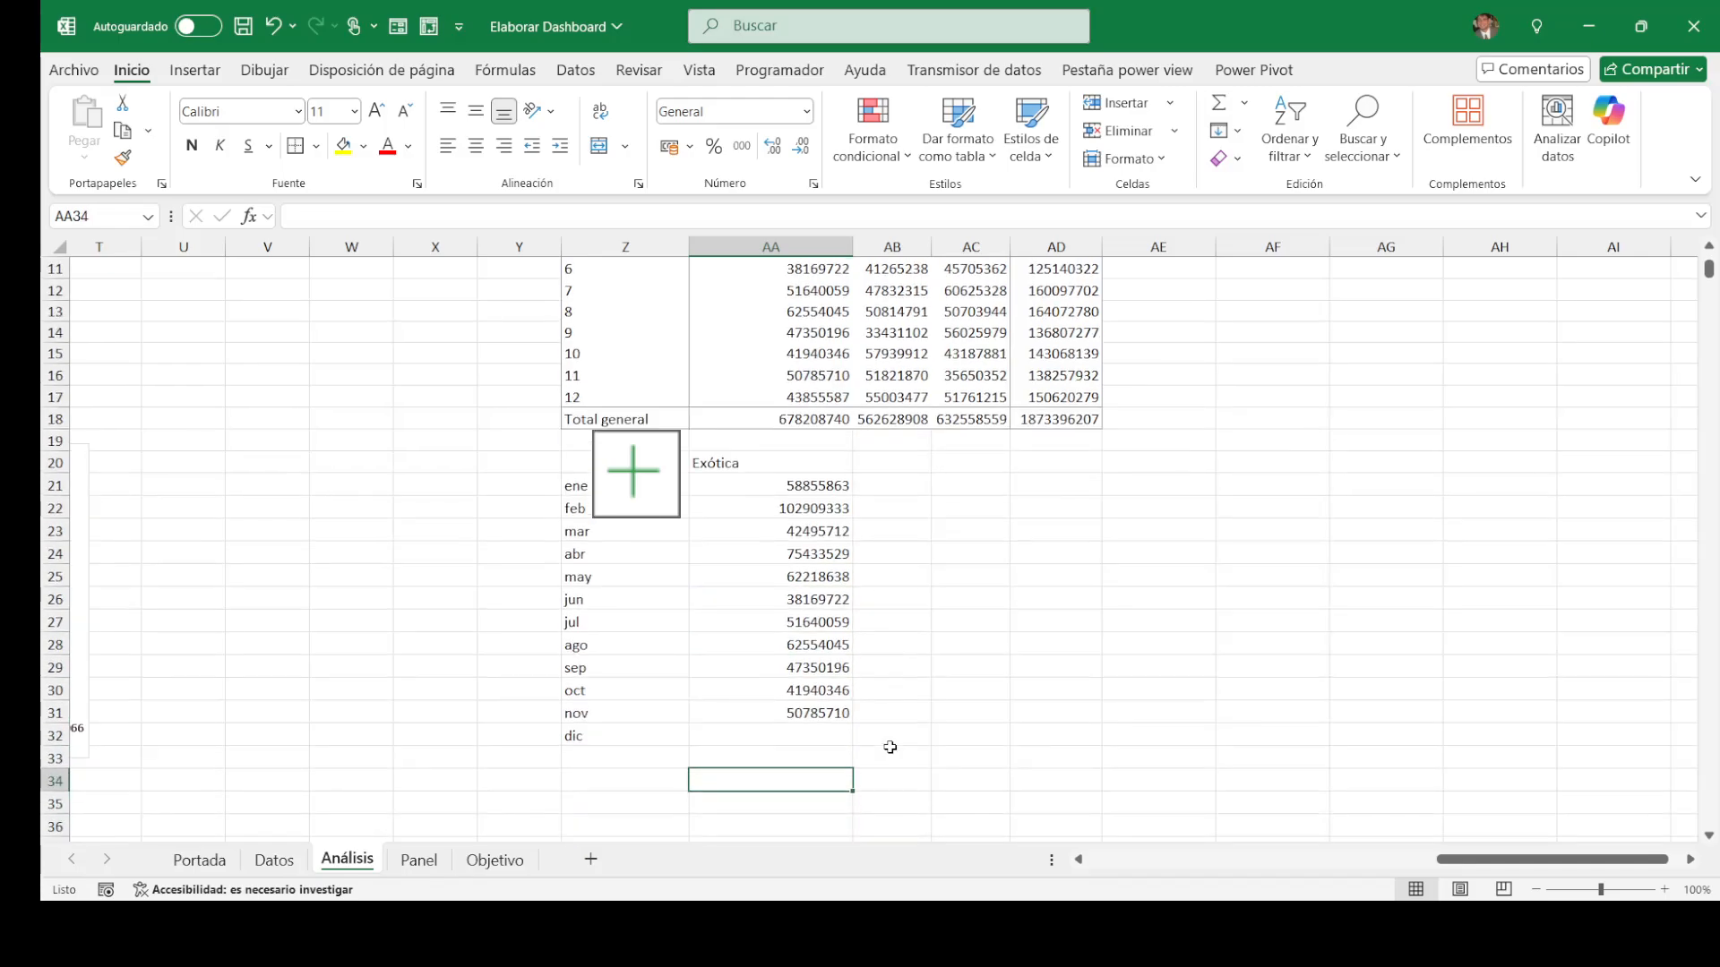
key(Up)
key(Up)
key(Up)
key(shift+Down)
key(ctrl+d)
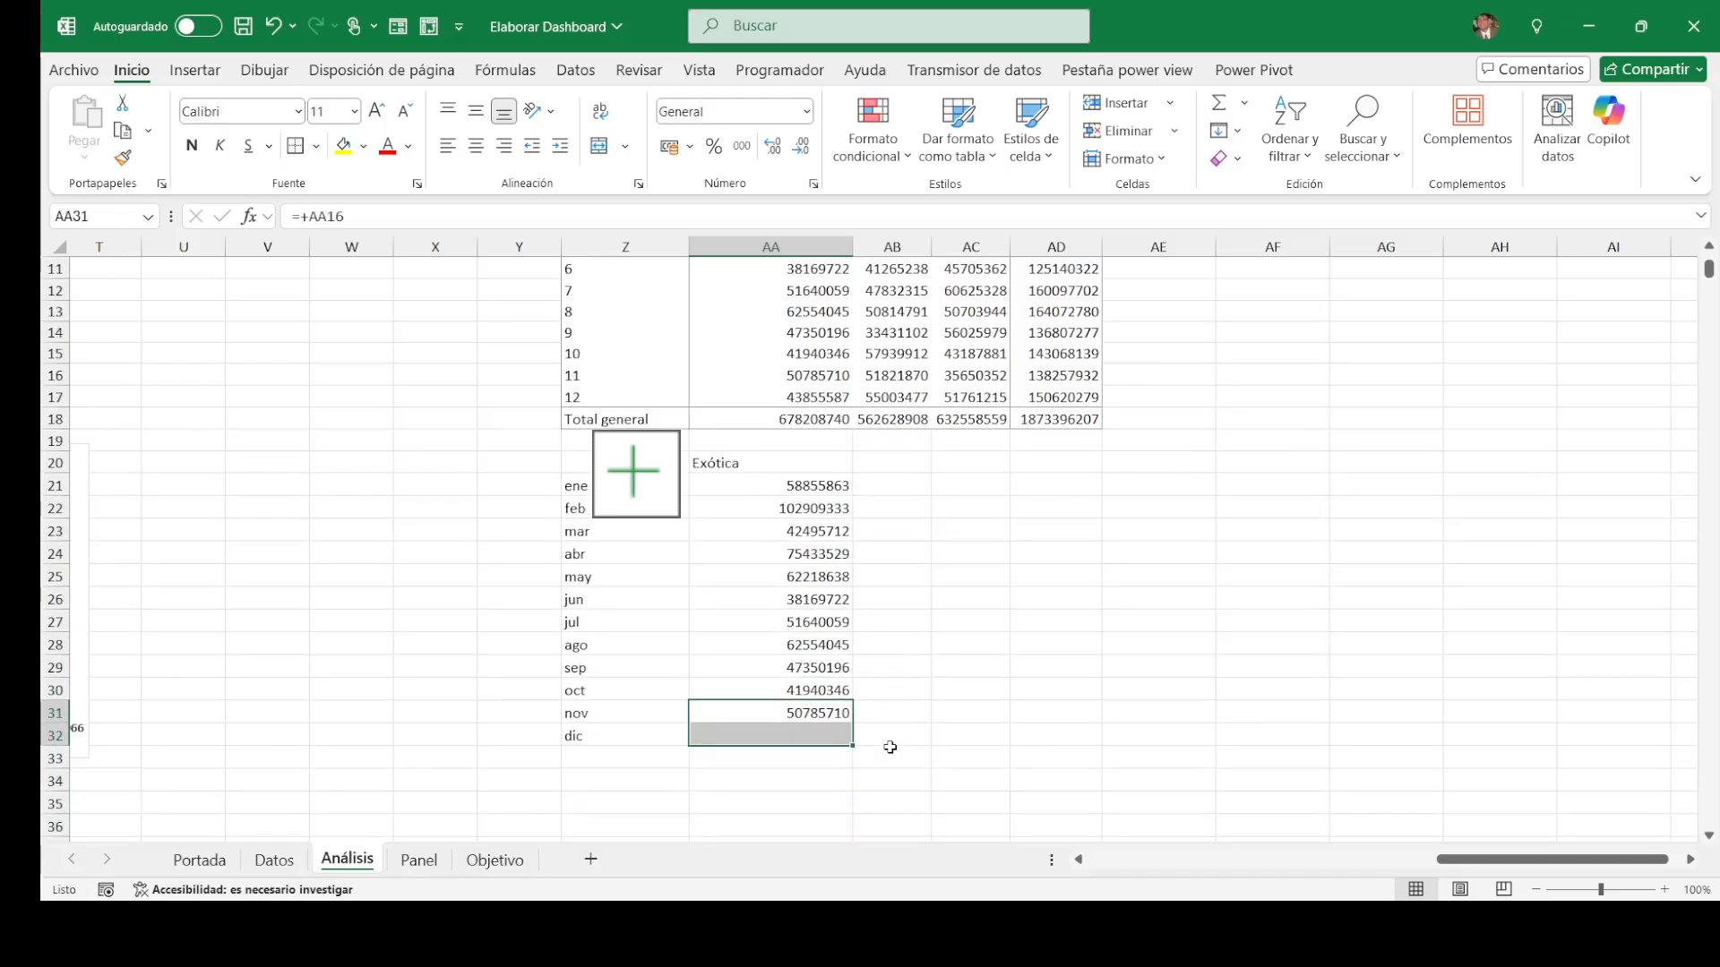
Step: Fill the Exótica heading formula from AA20 across into AB20:AC20 for the other two wood types
key(Up)
key(Up)
key(Up)
key(Up)
key(Up)
key(Up)
key(Up)
key(Up)
key(Up)
key(Up)
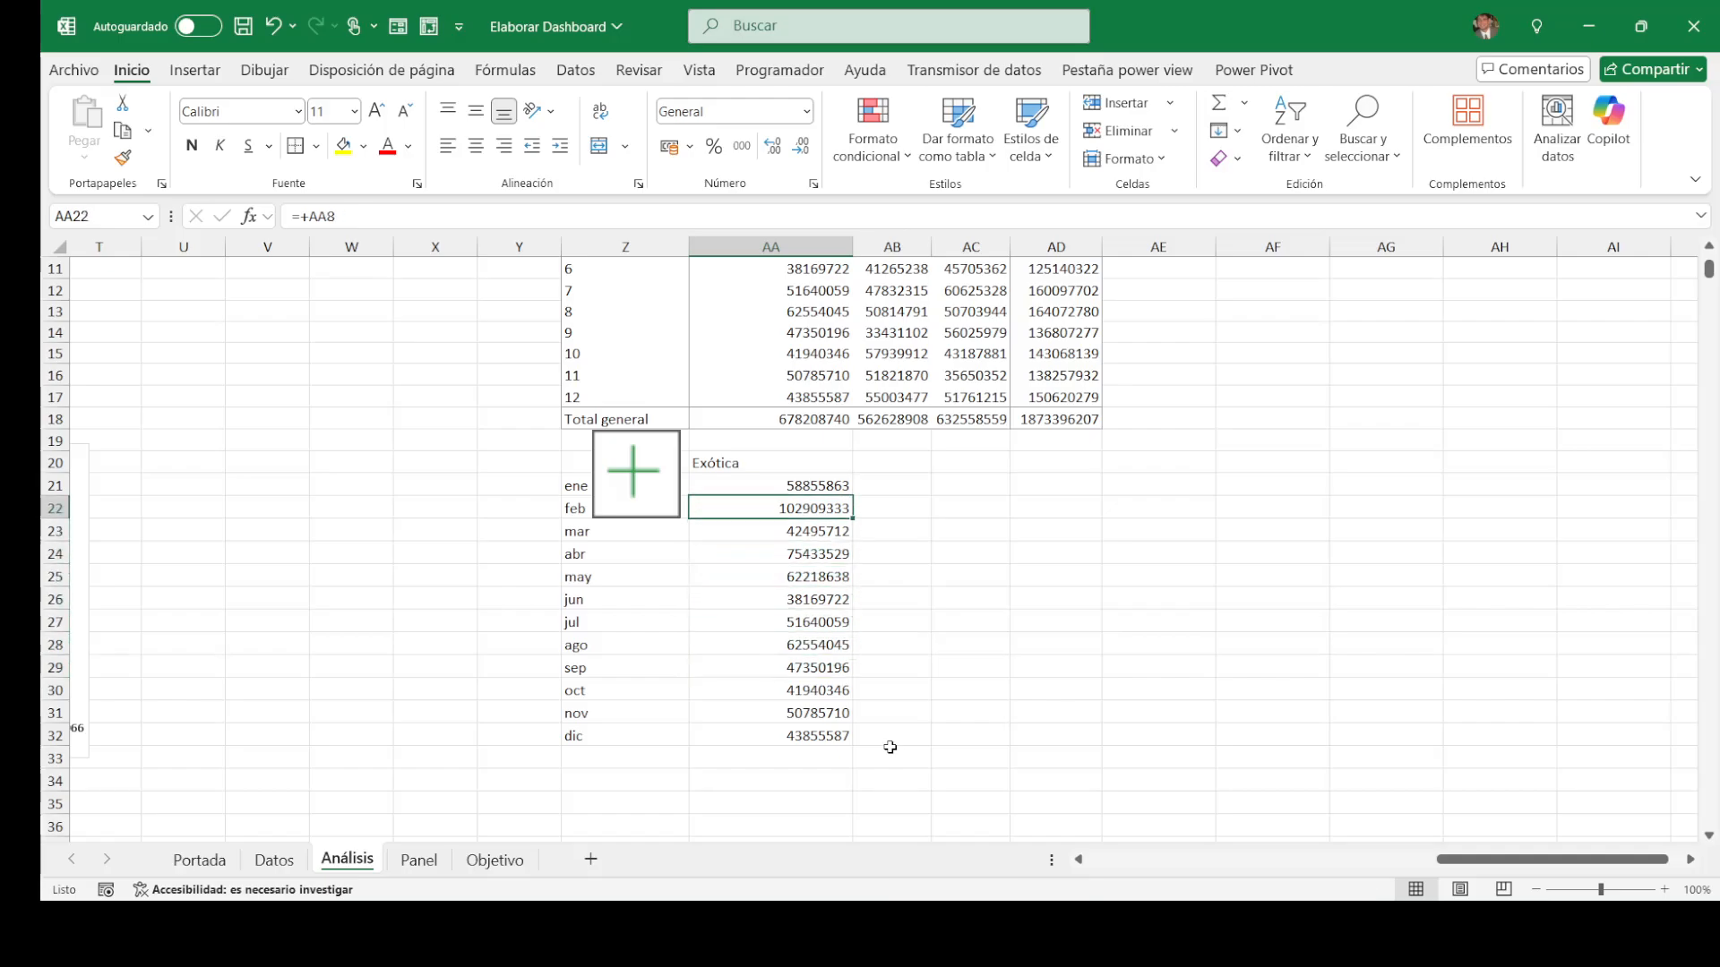
key(Up)
key(shift+Right)
key(shift+Right)
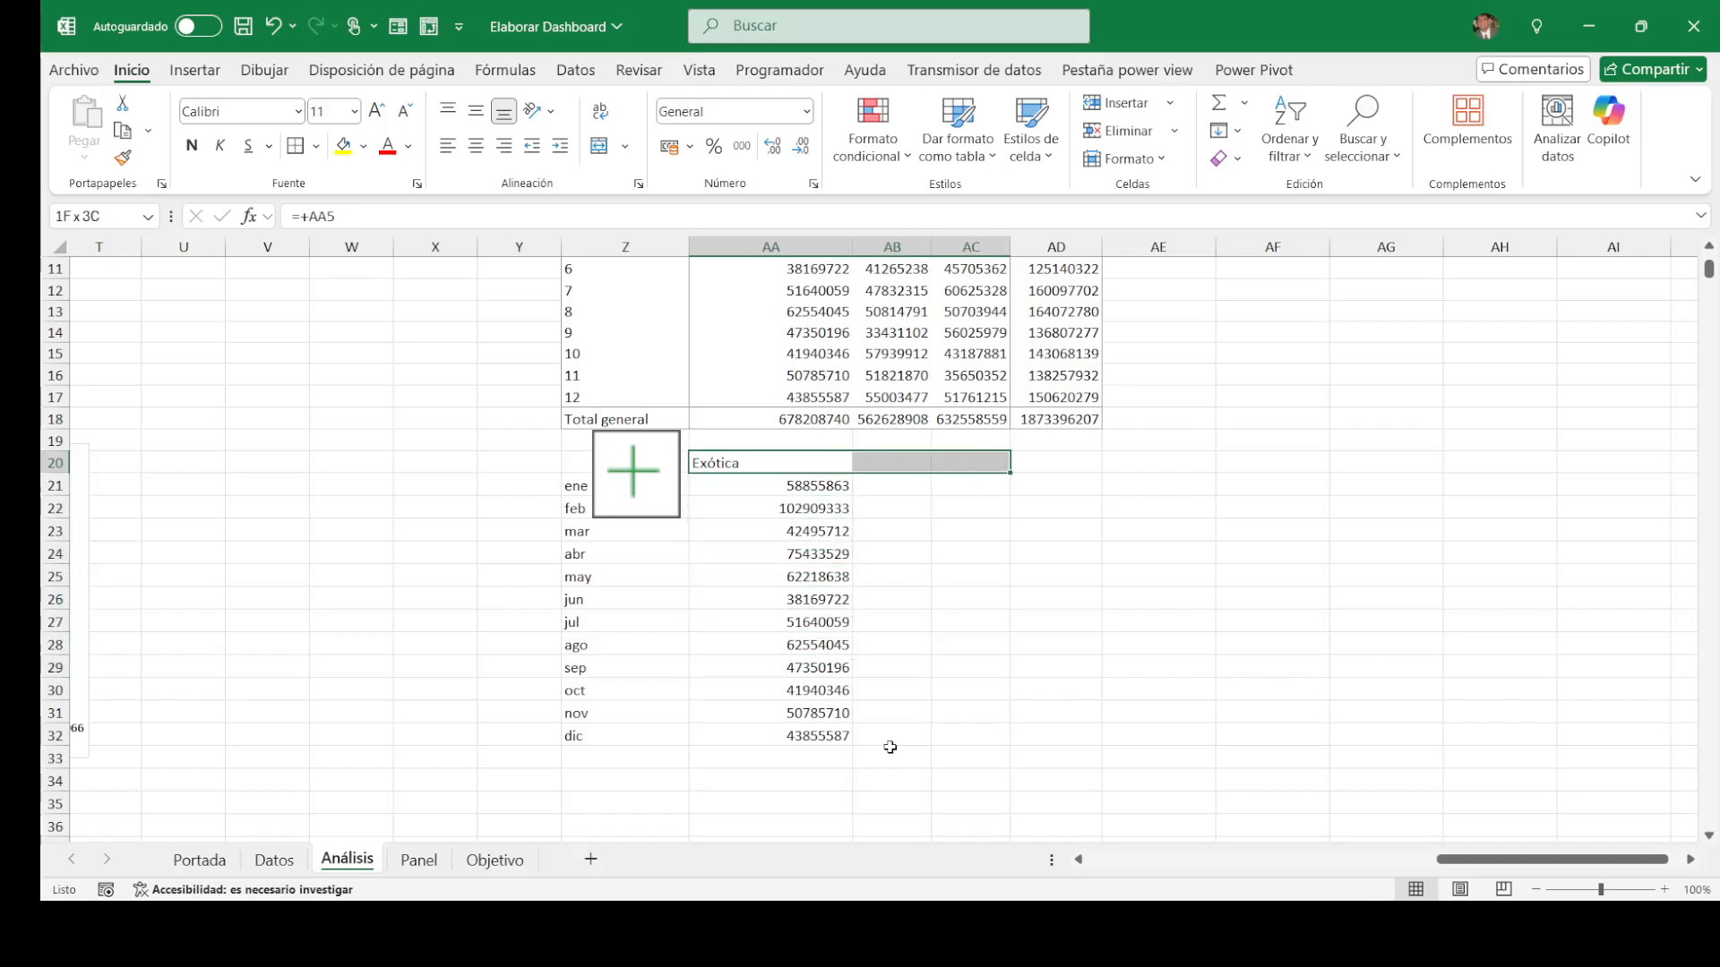
key(ctrl+r)
Step: Fill the monthly formulas in AA21:AA32 across into the Industrial and Pieza columns
key(Down)
key(shift+Right)
key(shift+Right)
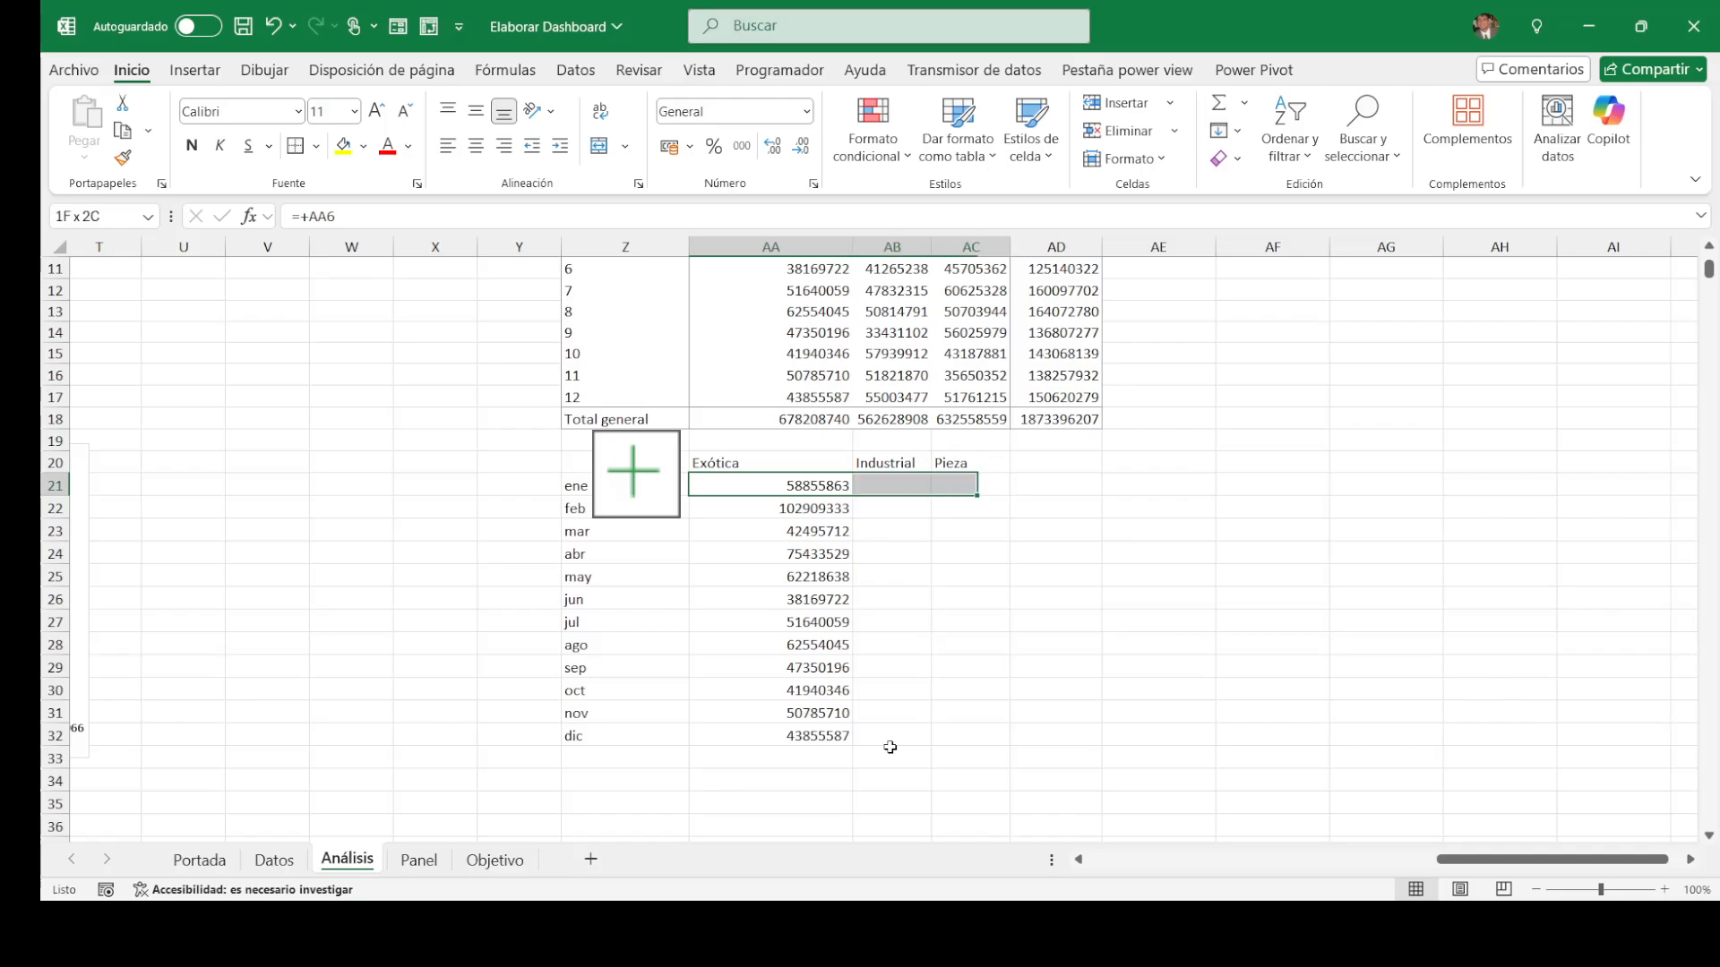
key(shift+Down)
key(shift+Down)
key(shift+Down)
key(shift+Down)
key(shift+Down)
key(shift+Down)
key(shift+Down)
key(shift+Down)
key(shift+Down)
key(shift+Down)
key(shift+Down)
key(shift+Down)
key(shift+Down)
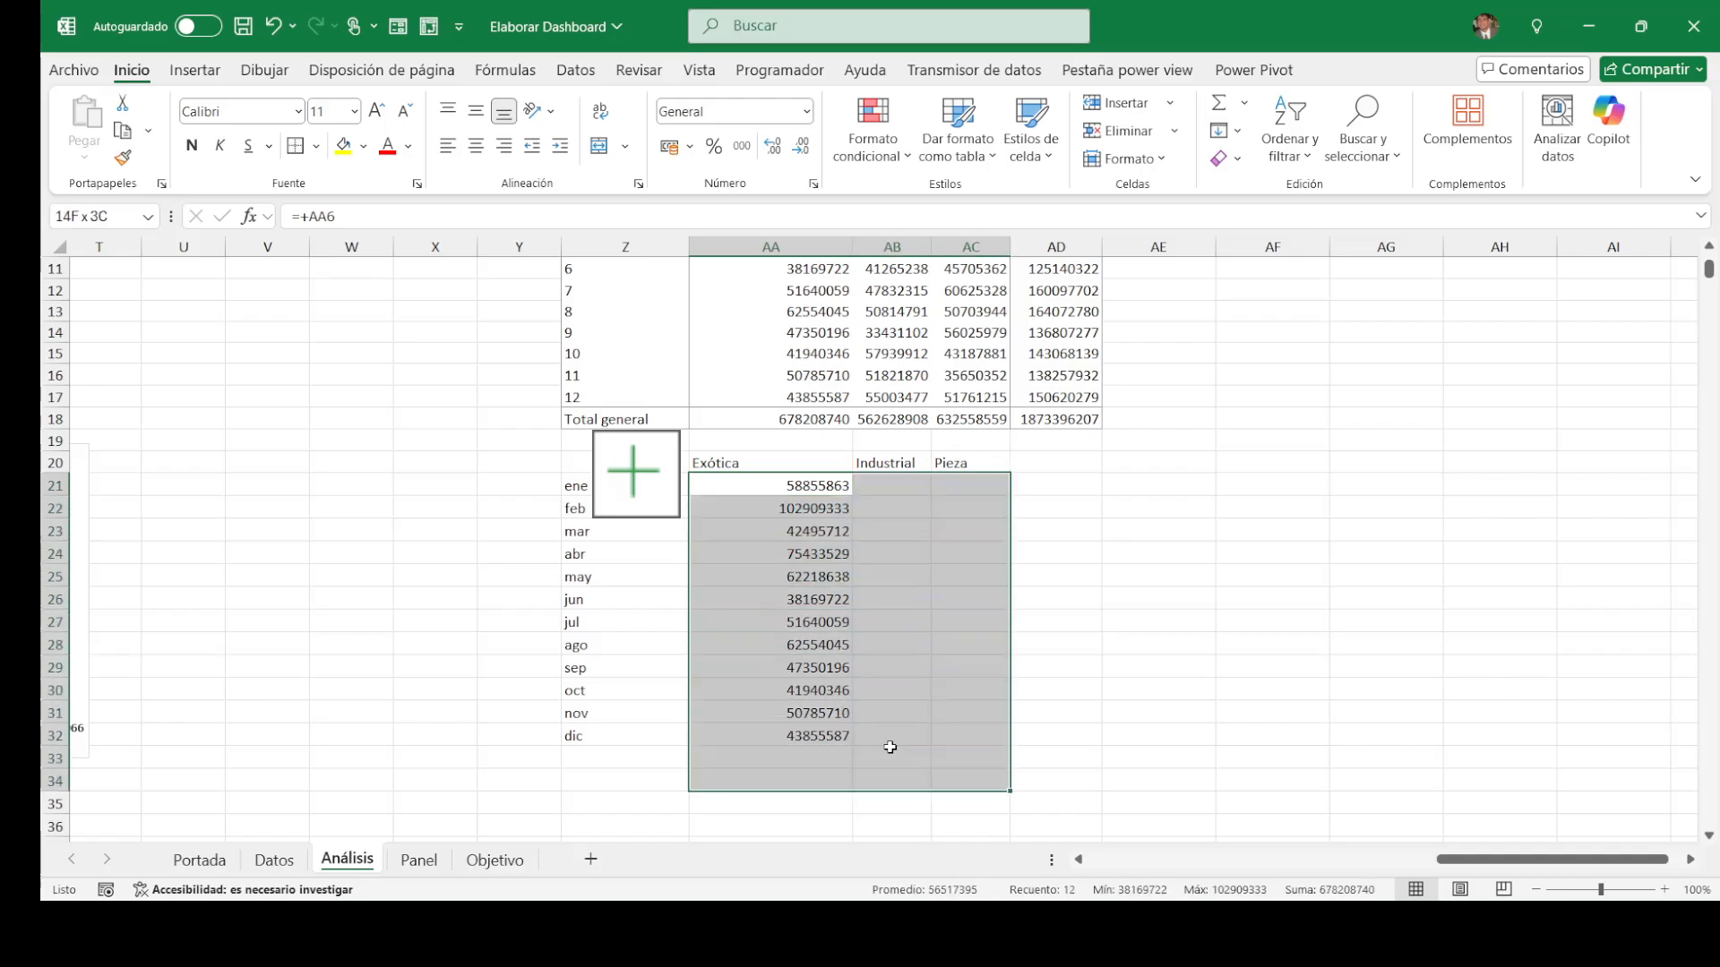
key(shift+Up)
key(shift+Up)
key(ctrl+r)
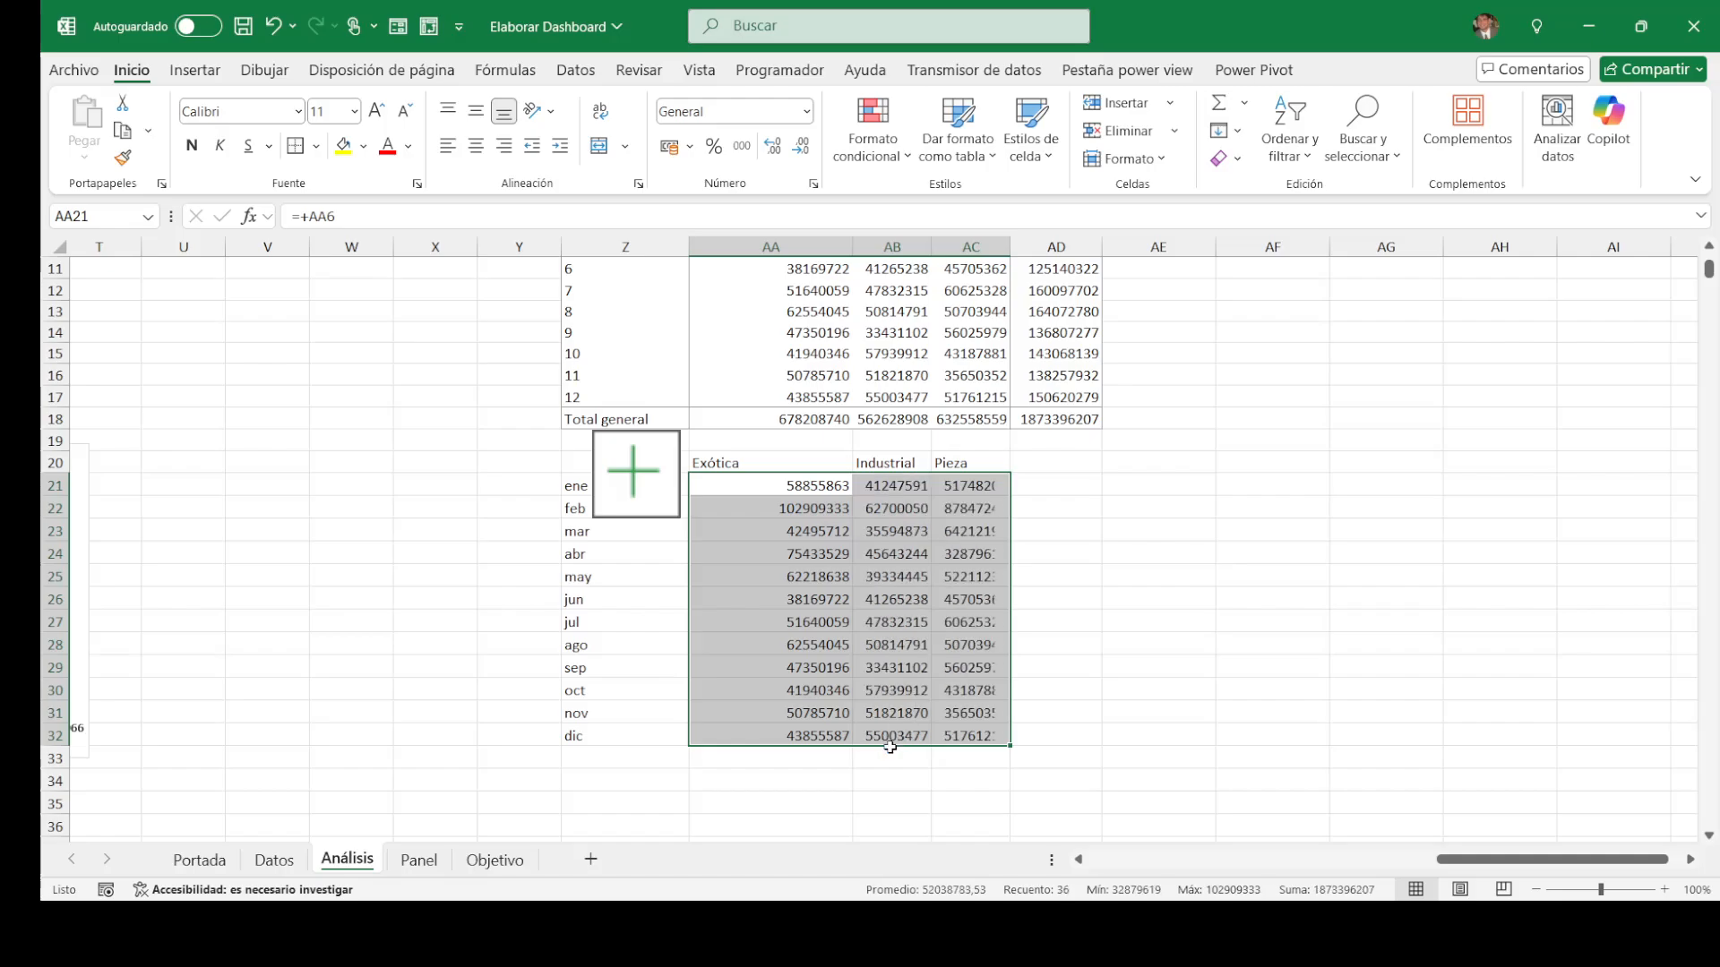
key(Up)
key(Up)
key(Up)
key(Up)
key(Up)
key(Up)
key(Up)
key(Up)
key(Up)
key(Up)
key(Up)
key(Up)
key(Up)
key(Up)
key(Up)
key(Up)
key(Up)
key(Up)
key(Up)
key(Up)
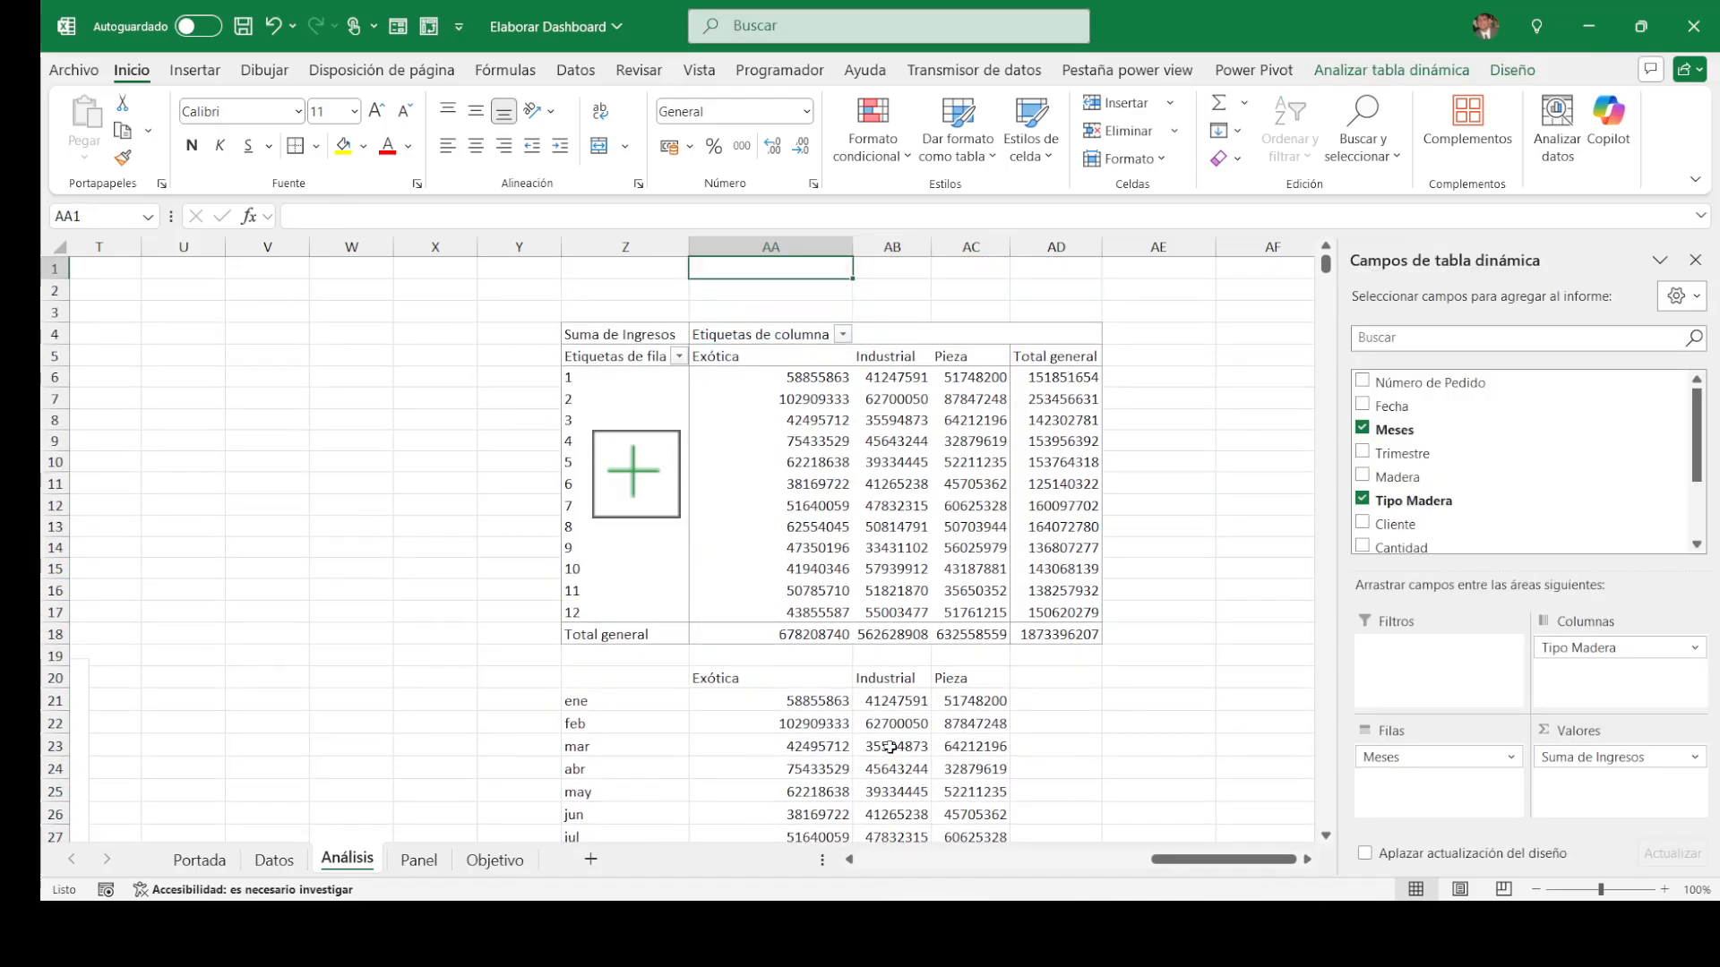
key(alt+Tab)
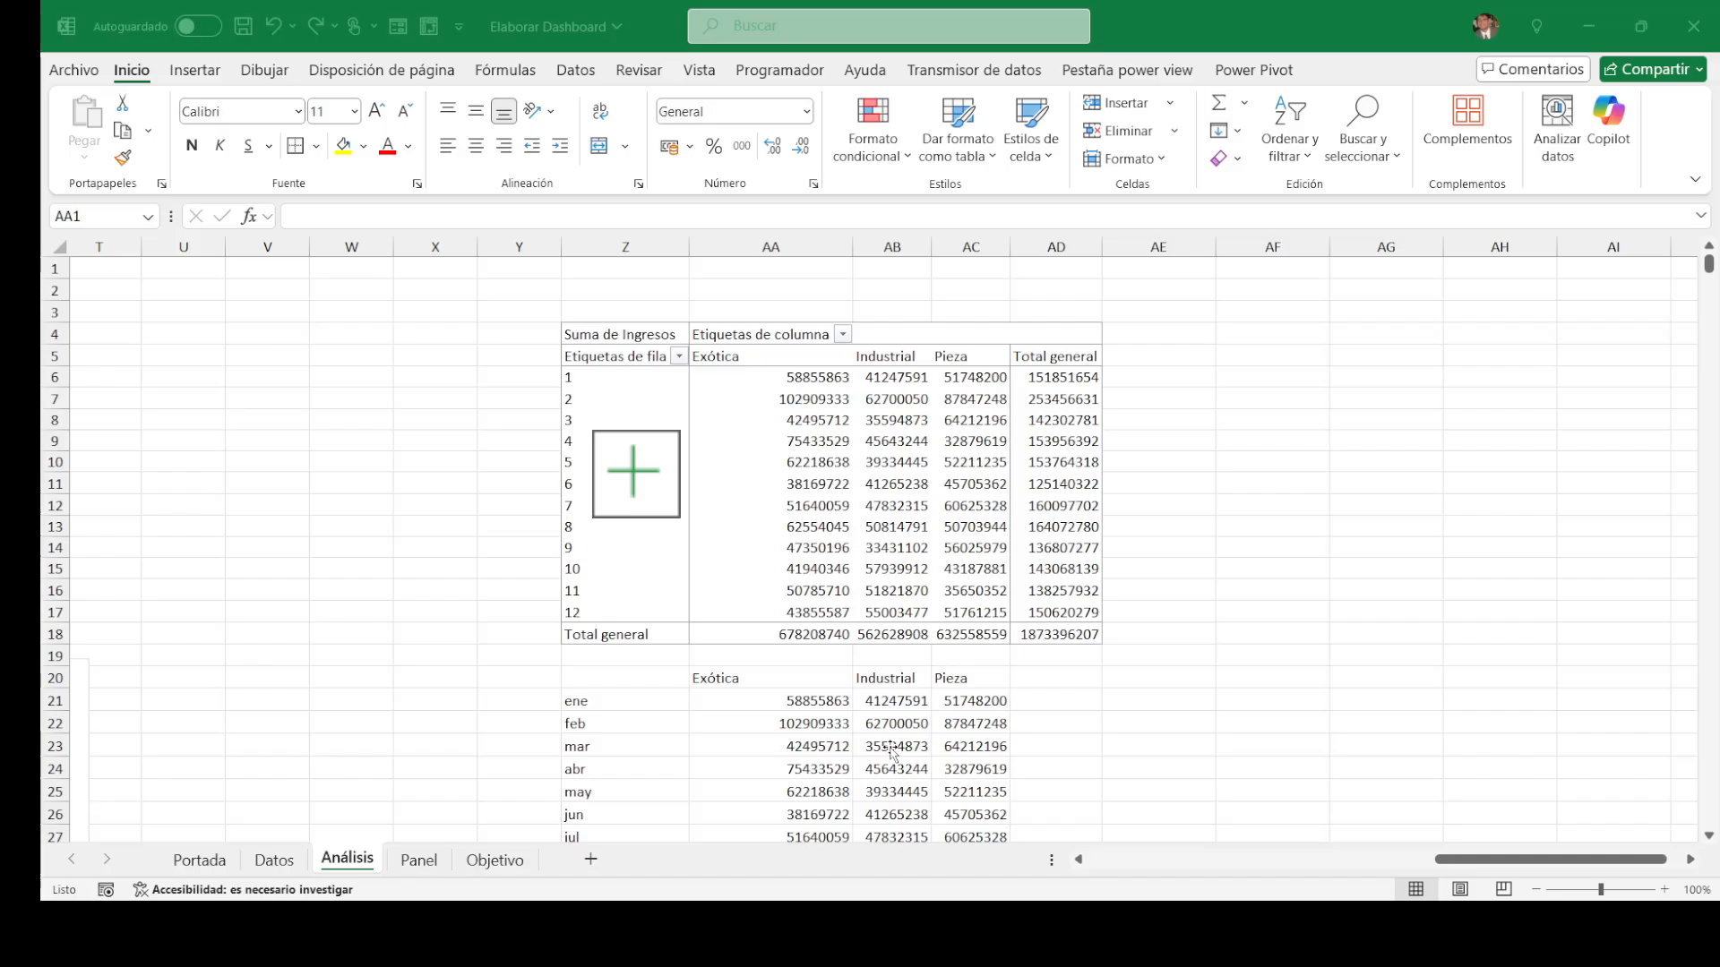
key(alt+Tab)
key(alt+Tab)
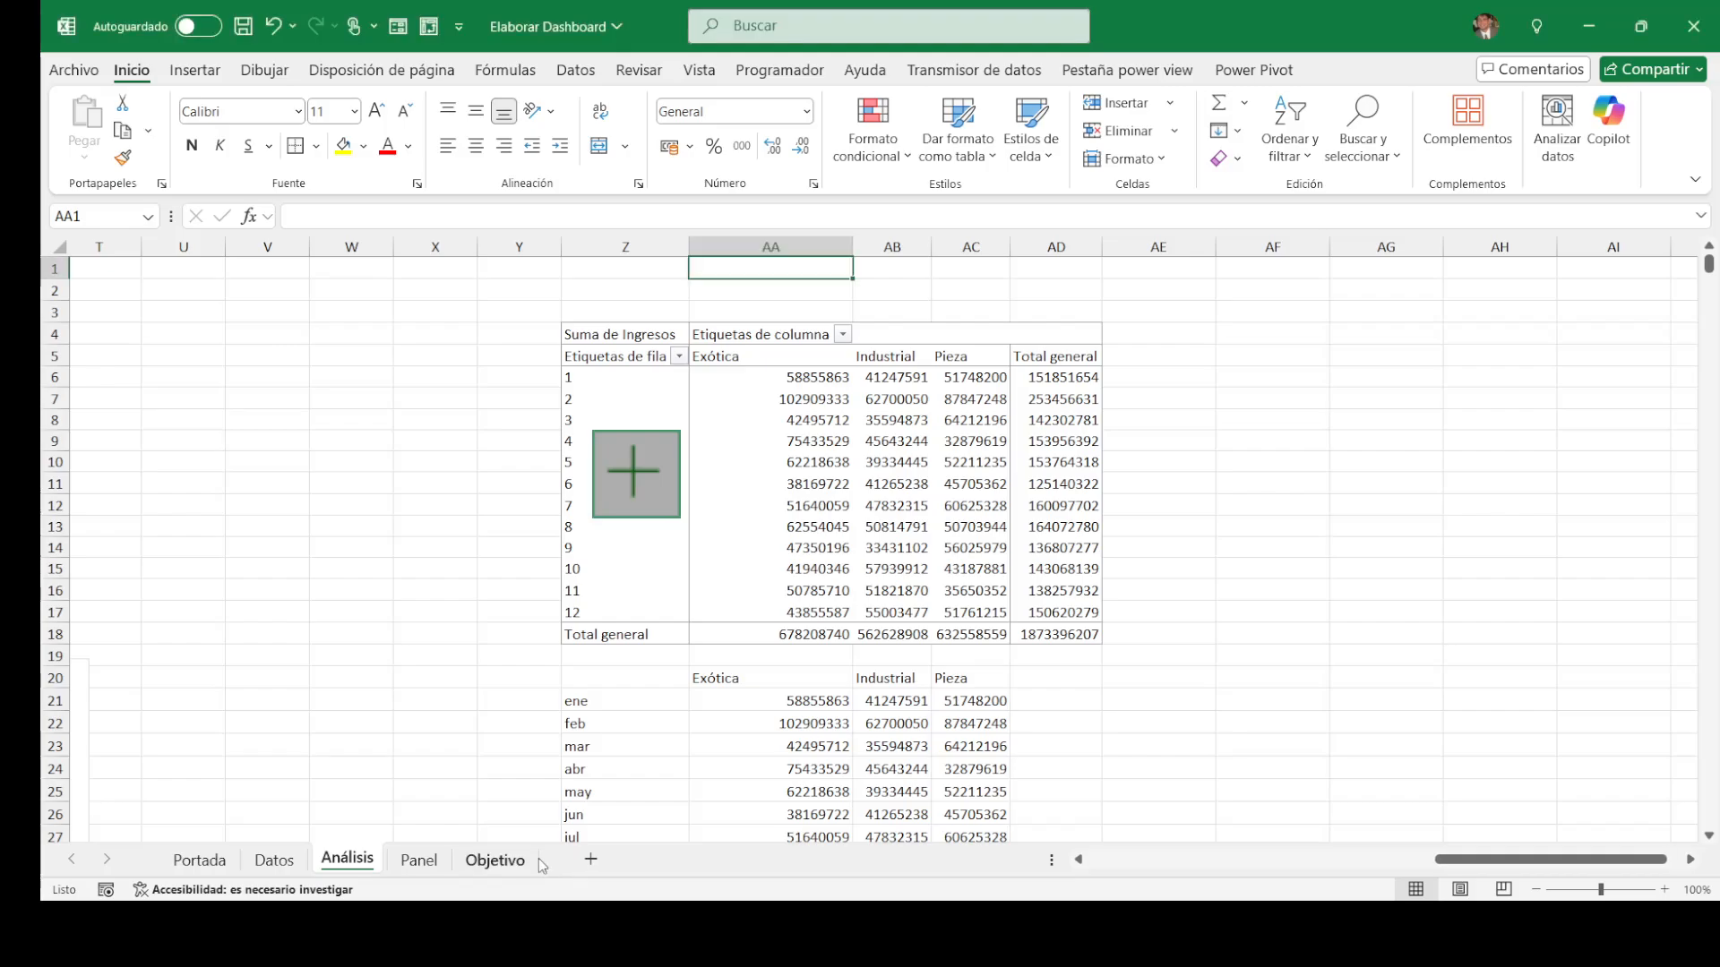
Step: Enter the heading Mes in Z20 and insert a line chart from the linked monthly table Z20:AC32
click(620, 673)
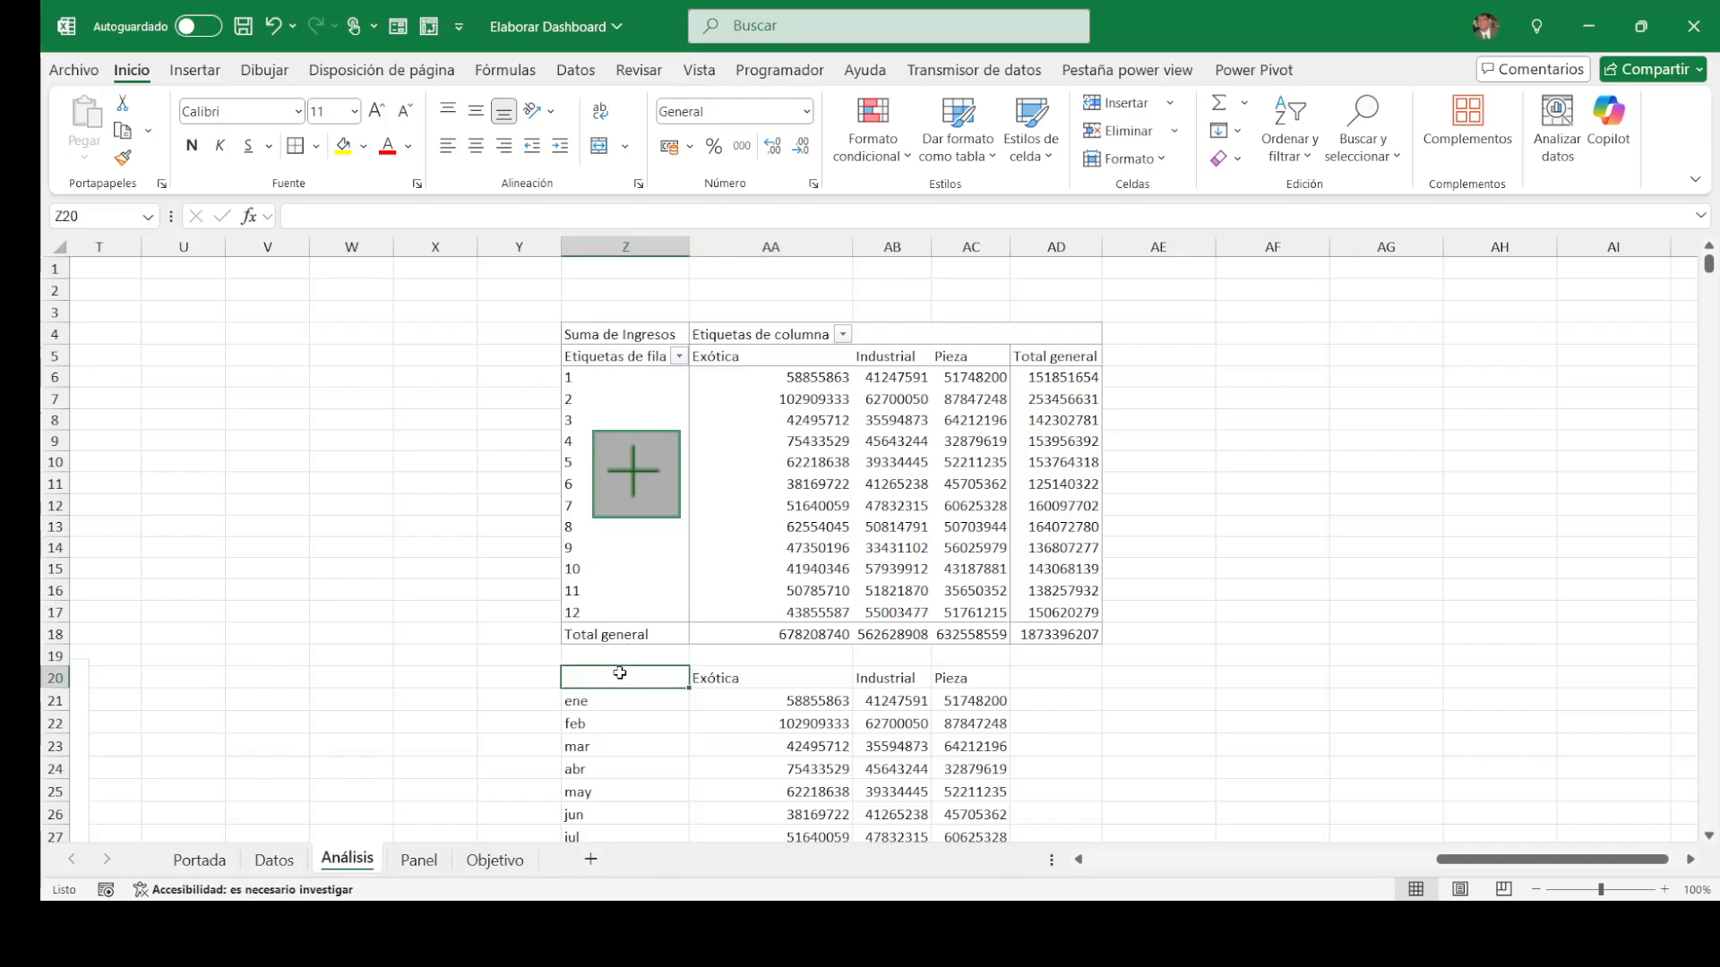
text(Mes)
key(shift+Right)
key(shift+Right)
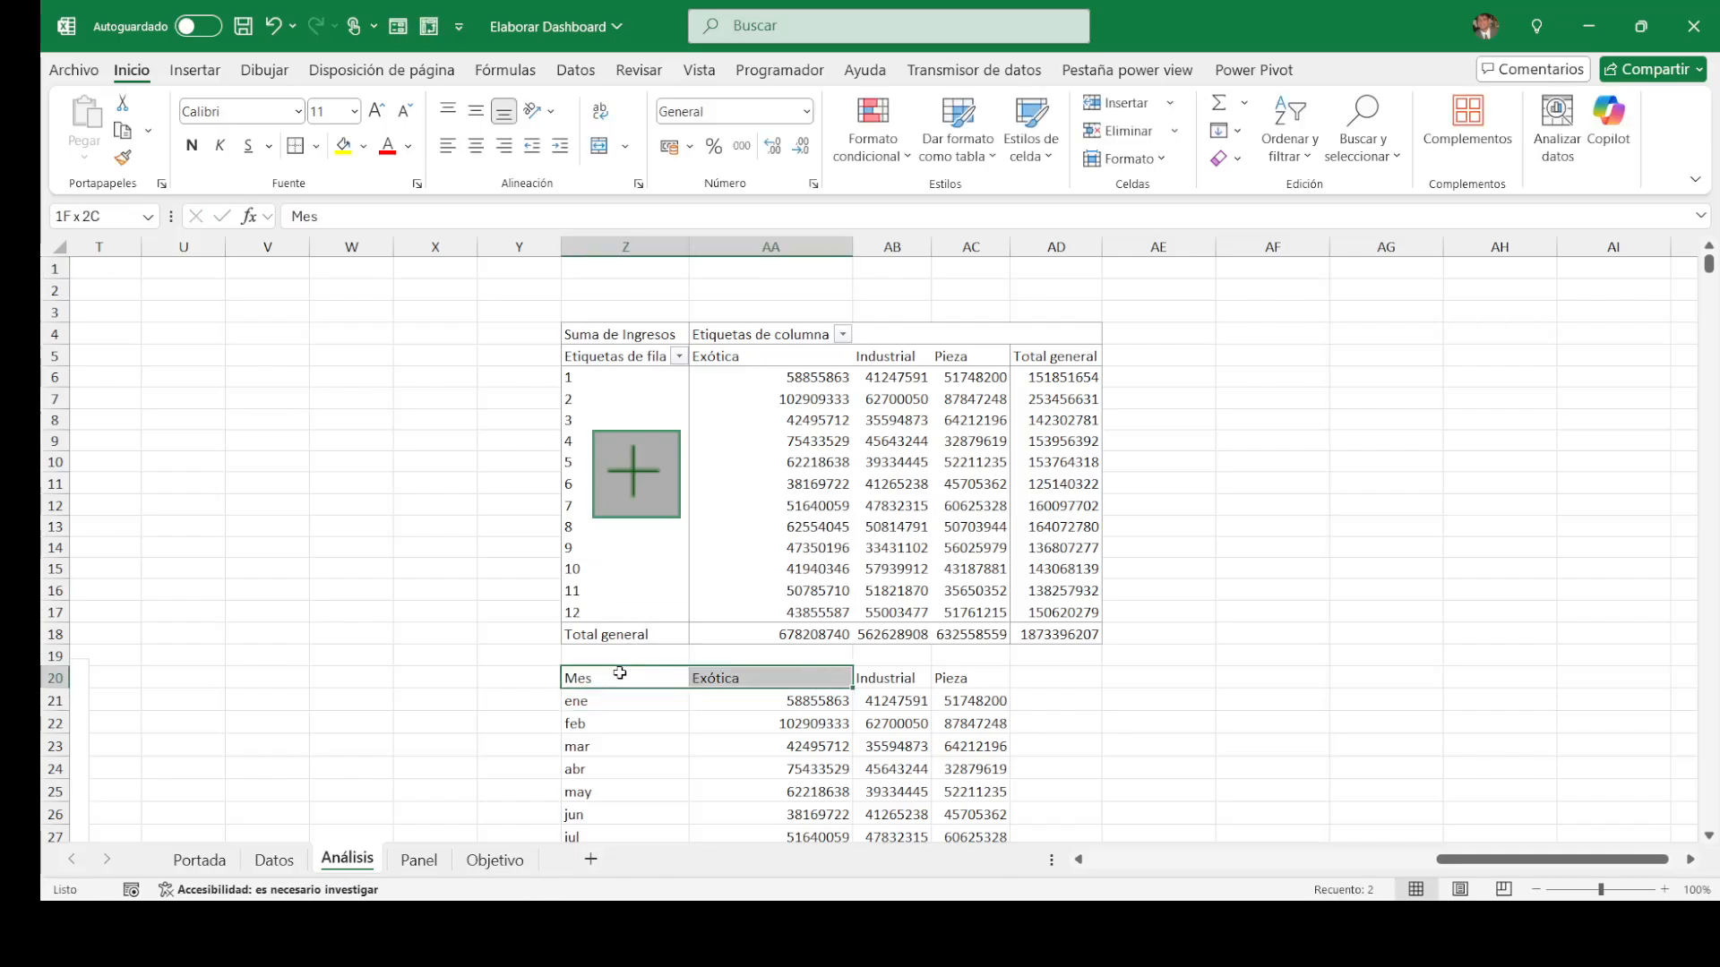
key(shift+Right)
key(shift+Down)
key(shift+Down)
key(shift+Down)
key(shift+Down)
key(shift+Down)
key(shift+Down)
key(shift+Down)
key(shift+Down)
key(shift+Down)
key(shift+Down)
key(shift+Down)
key(shift+Down)
key(shift+Down)
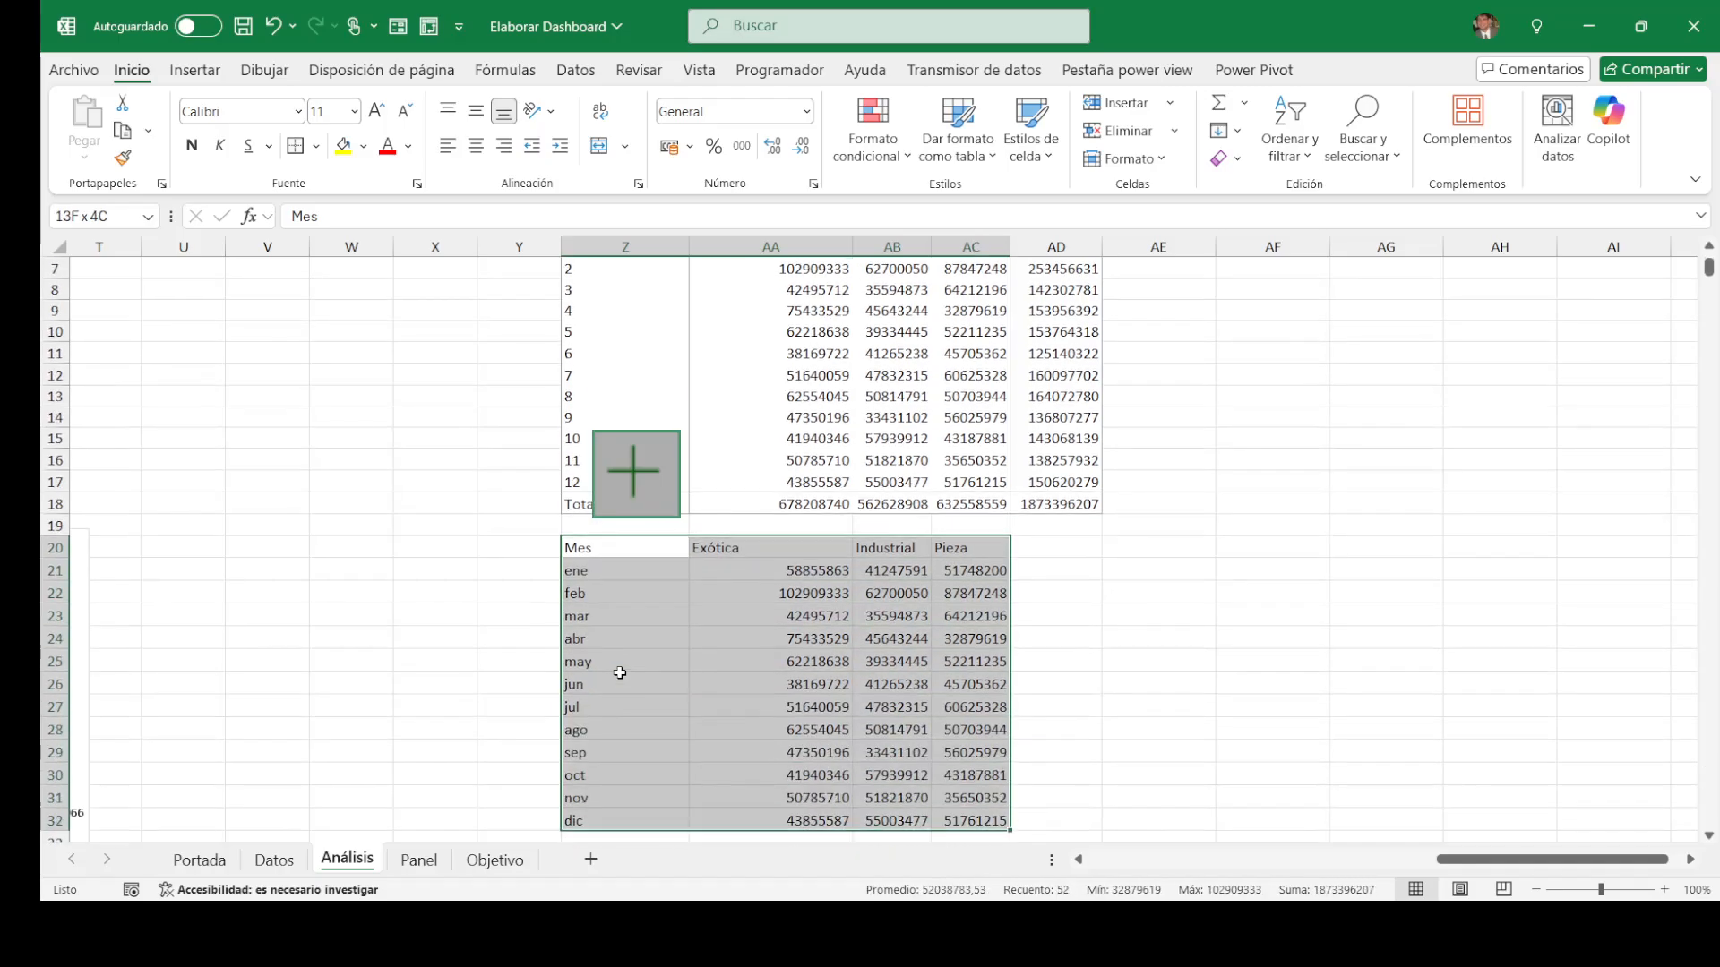
key(shift+Up)
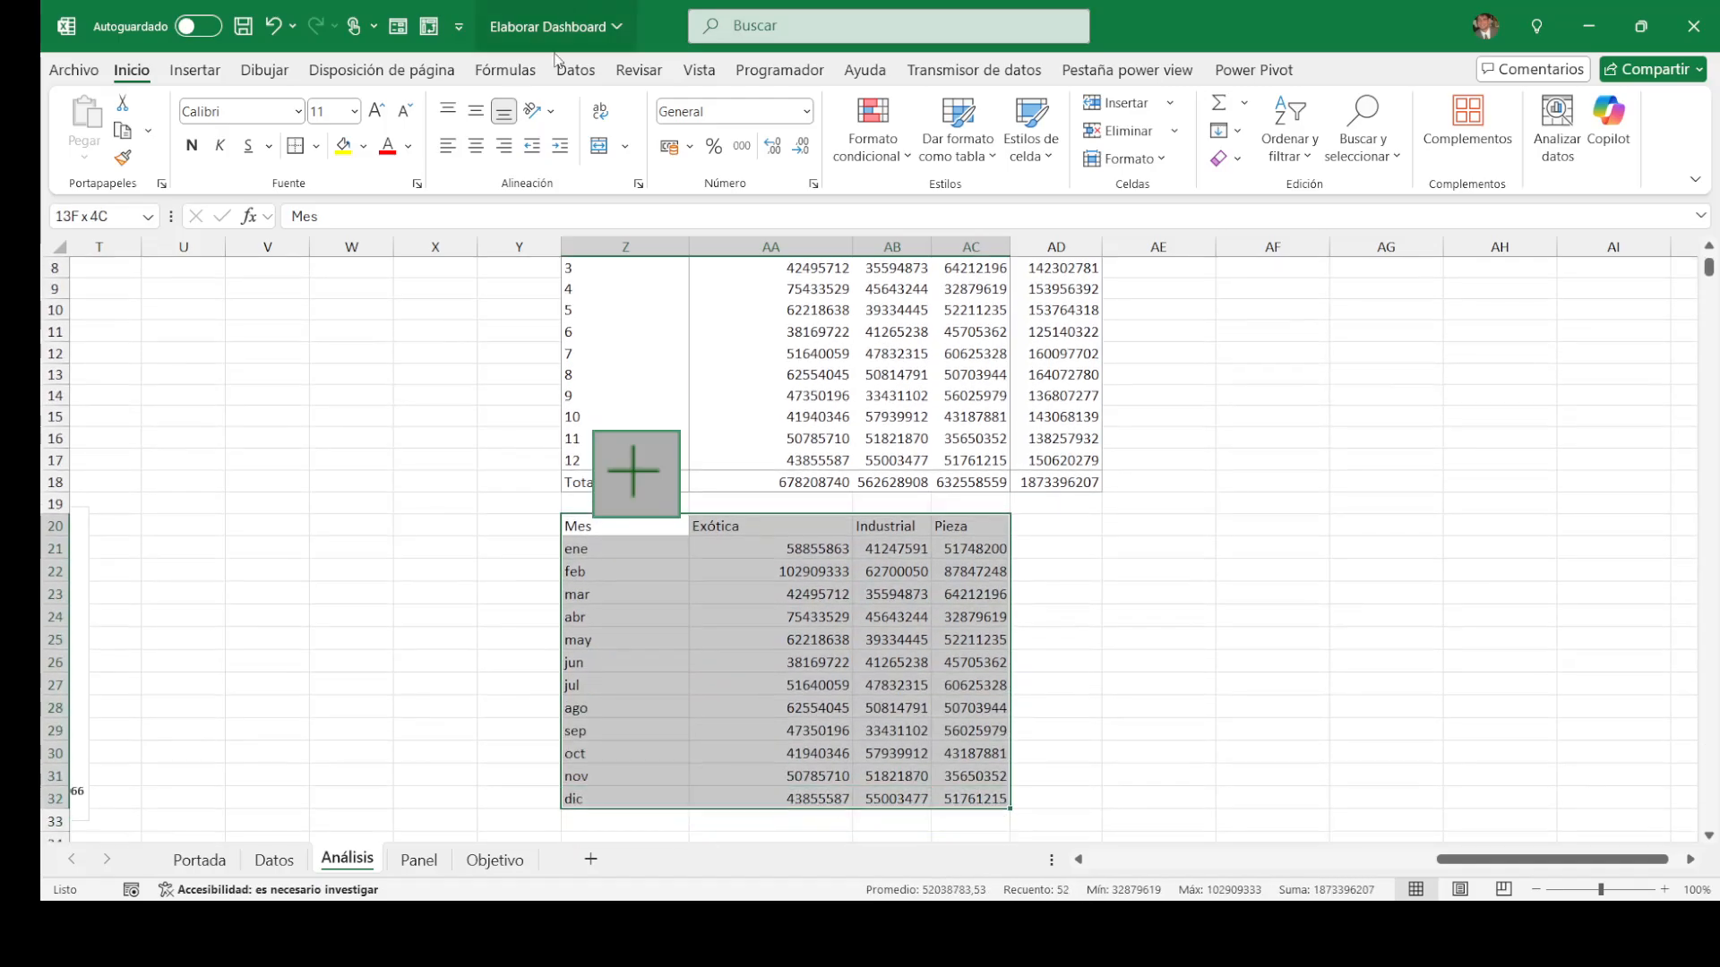
click(194, 70)
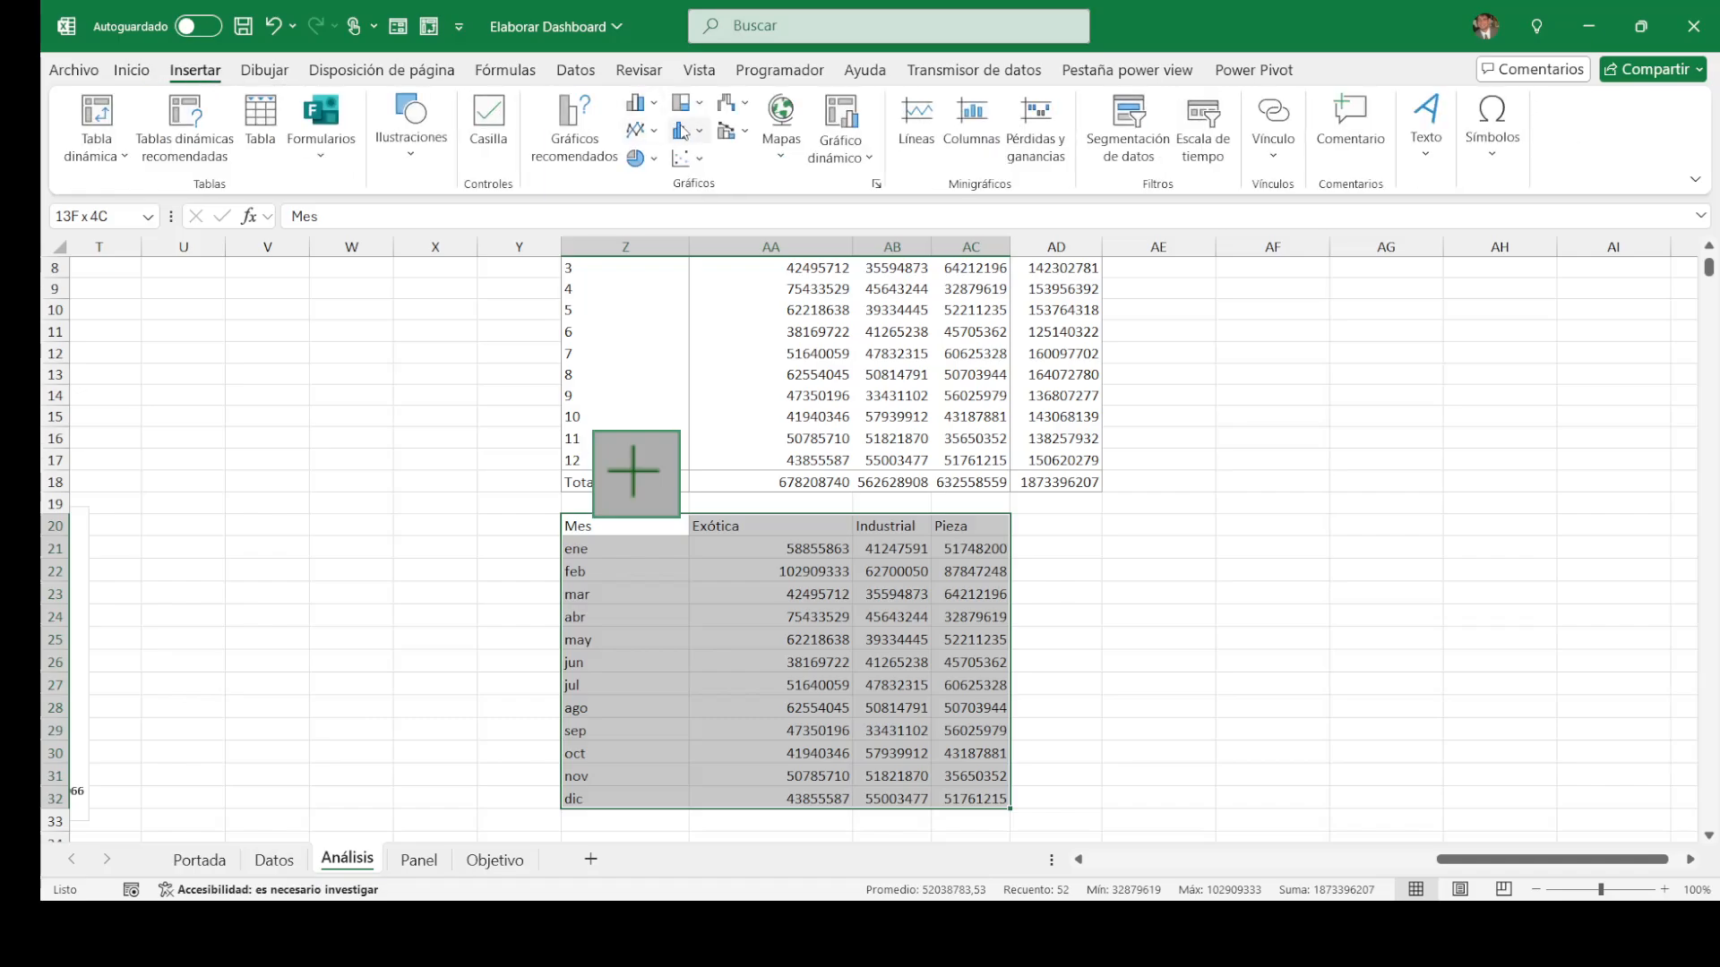
click(635, 148)
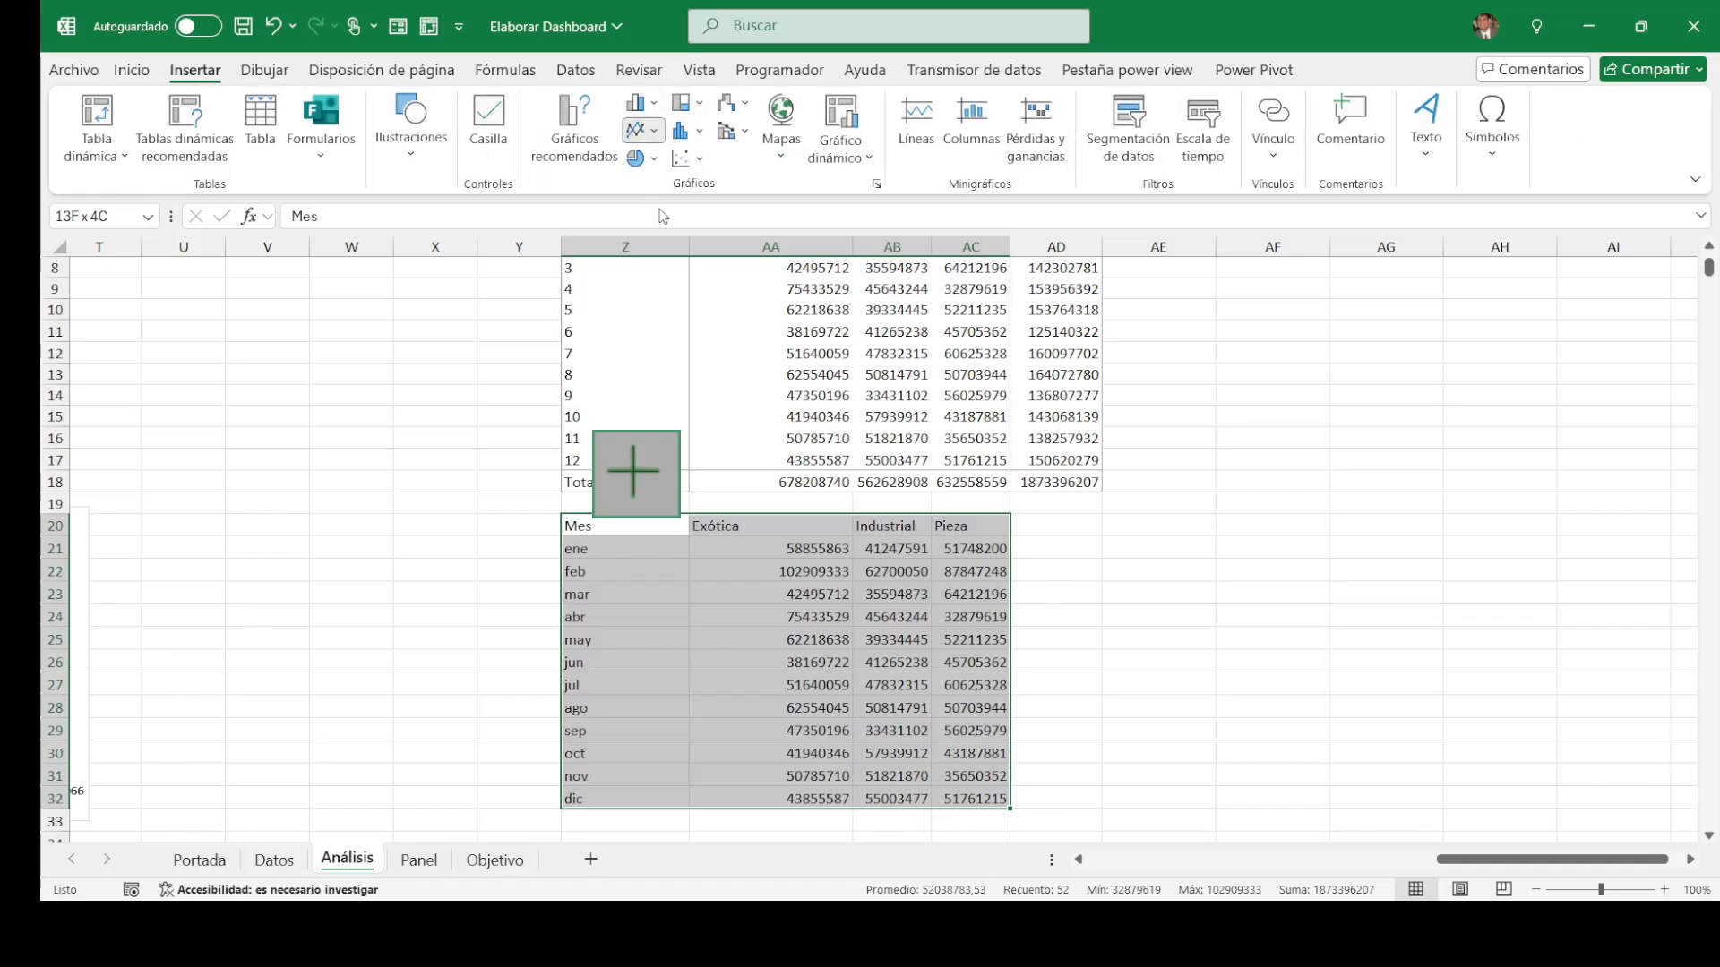
click(664, 216)
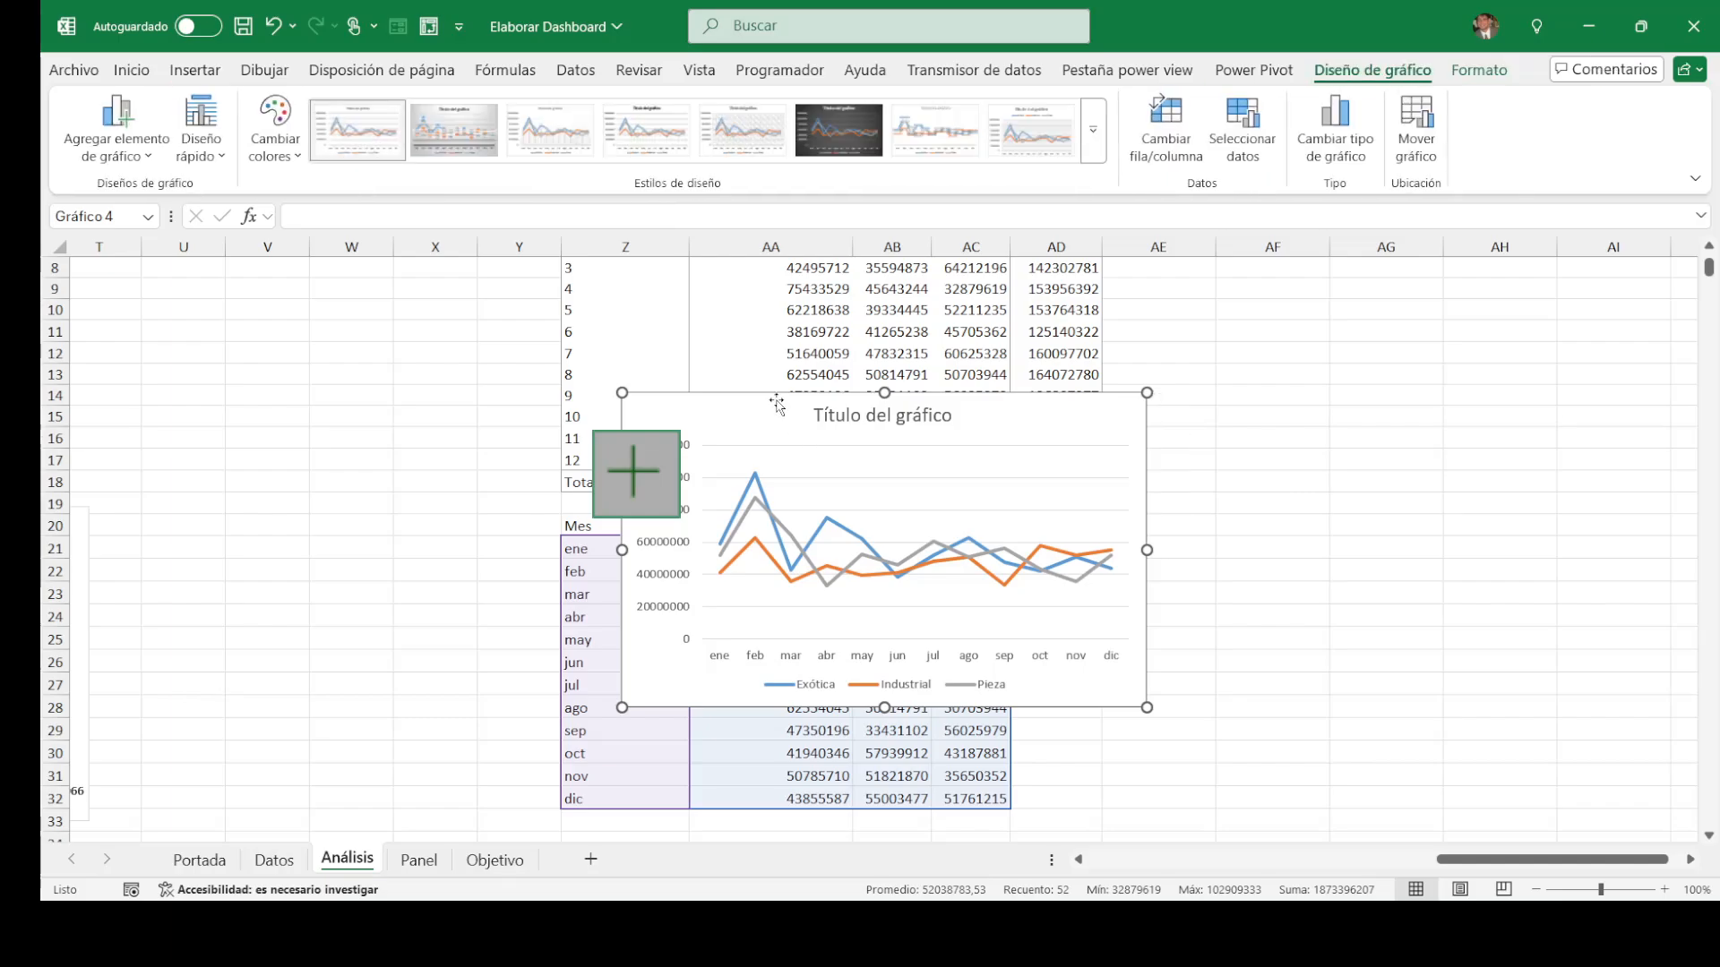
Step: Place the line chart just beside the linked monthly table, level with its heading row, and delete the chart title
scroll(777, 408, left, 1)
drag(771, 397, 1155, 505)
click(1324, 533)
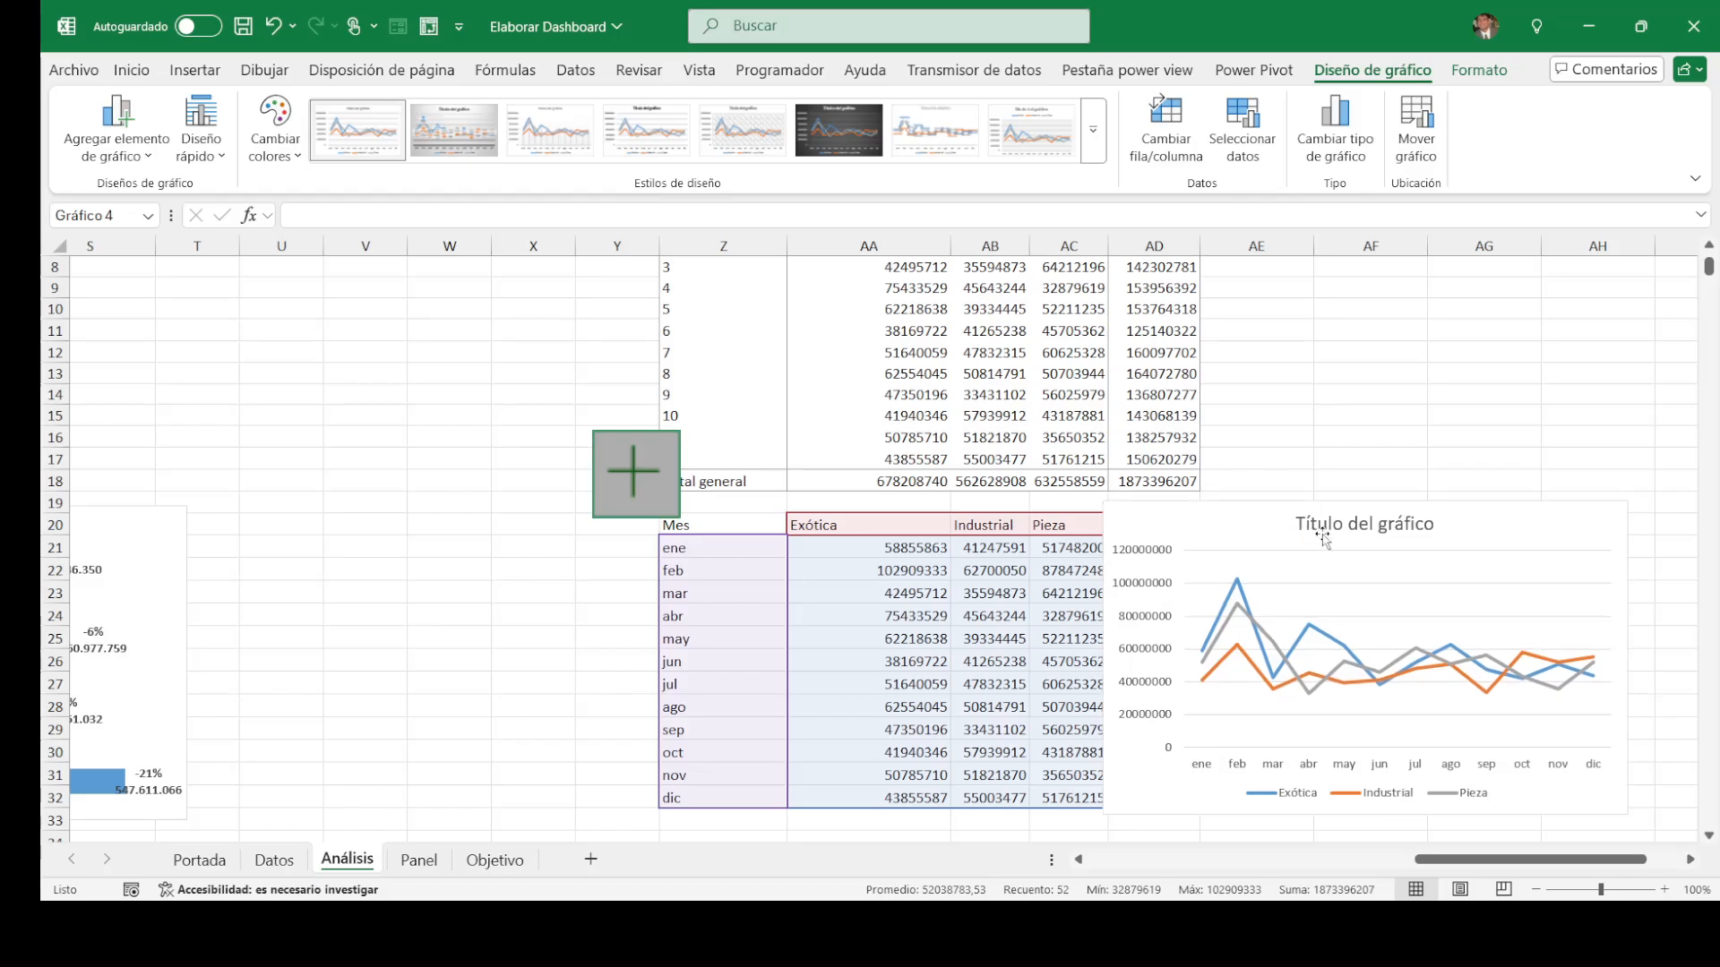
key(Delete)
Step: Set the display units of the line chart's vertical axis to Millones
click(1114, 553)
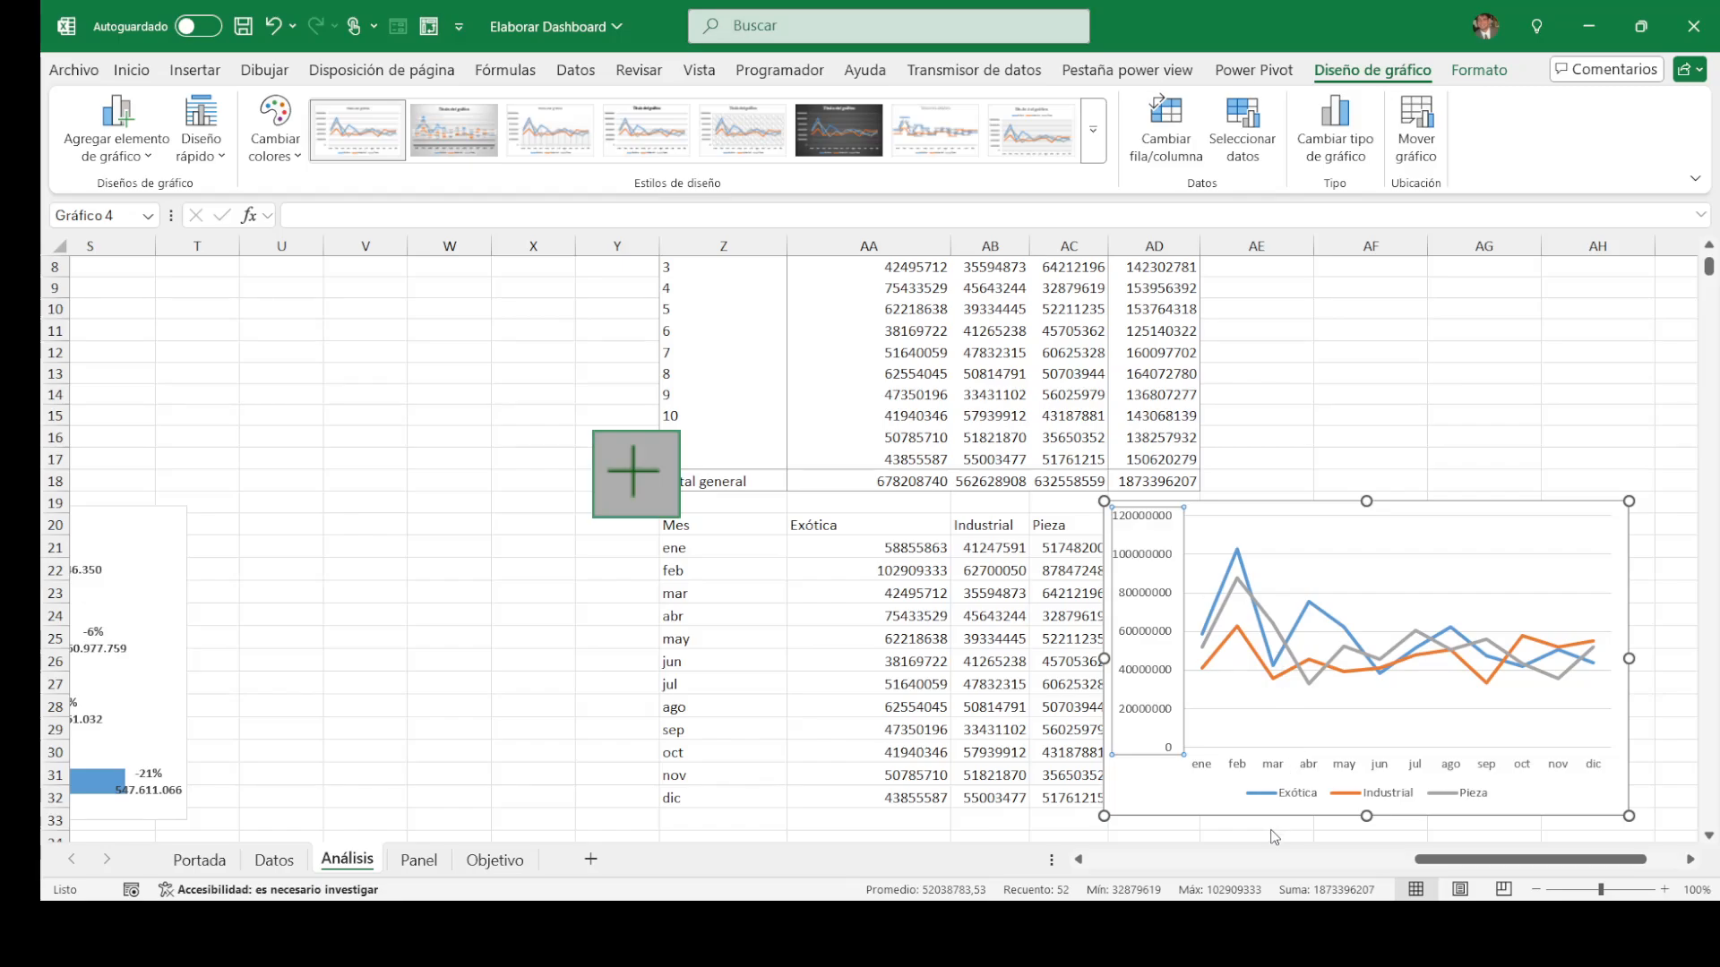
key(ctrl+1)
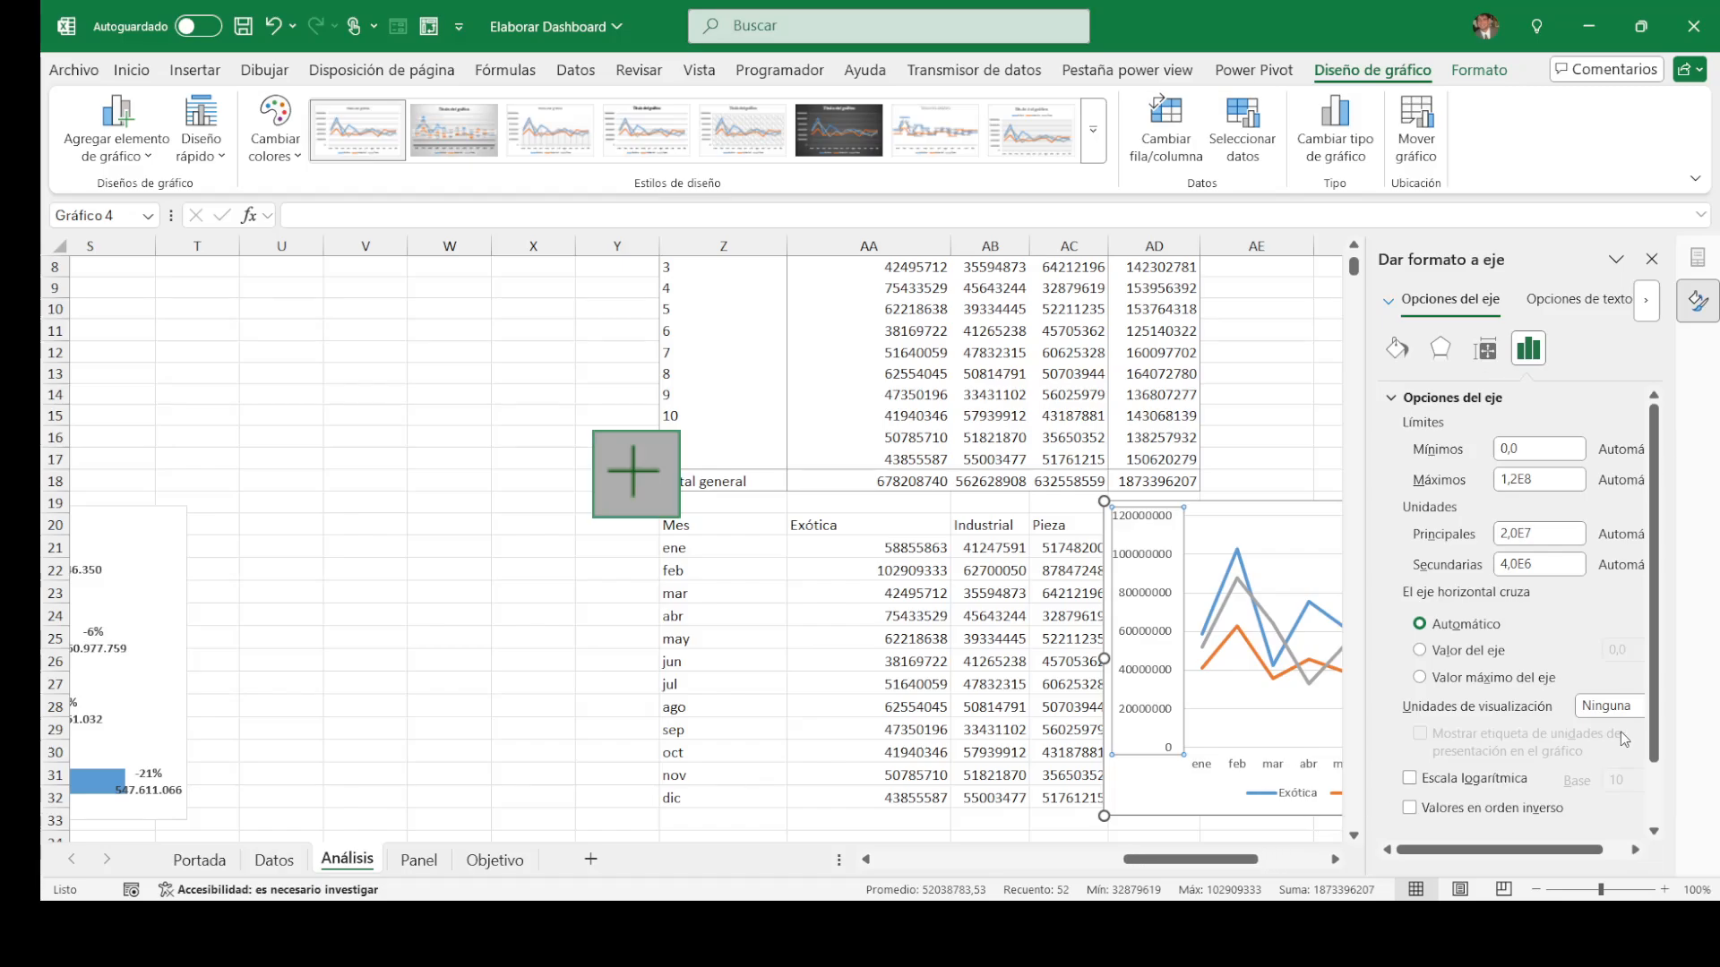
drag(1538, 853, 1709, 855)
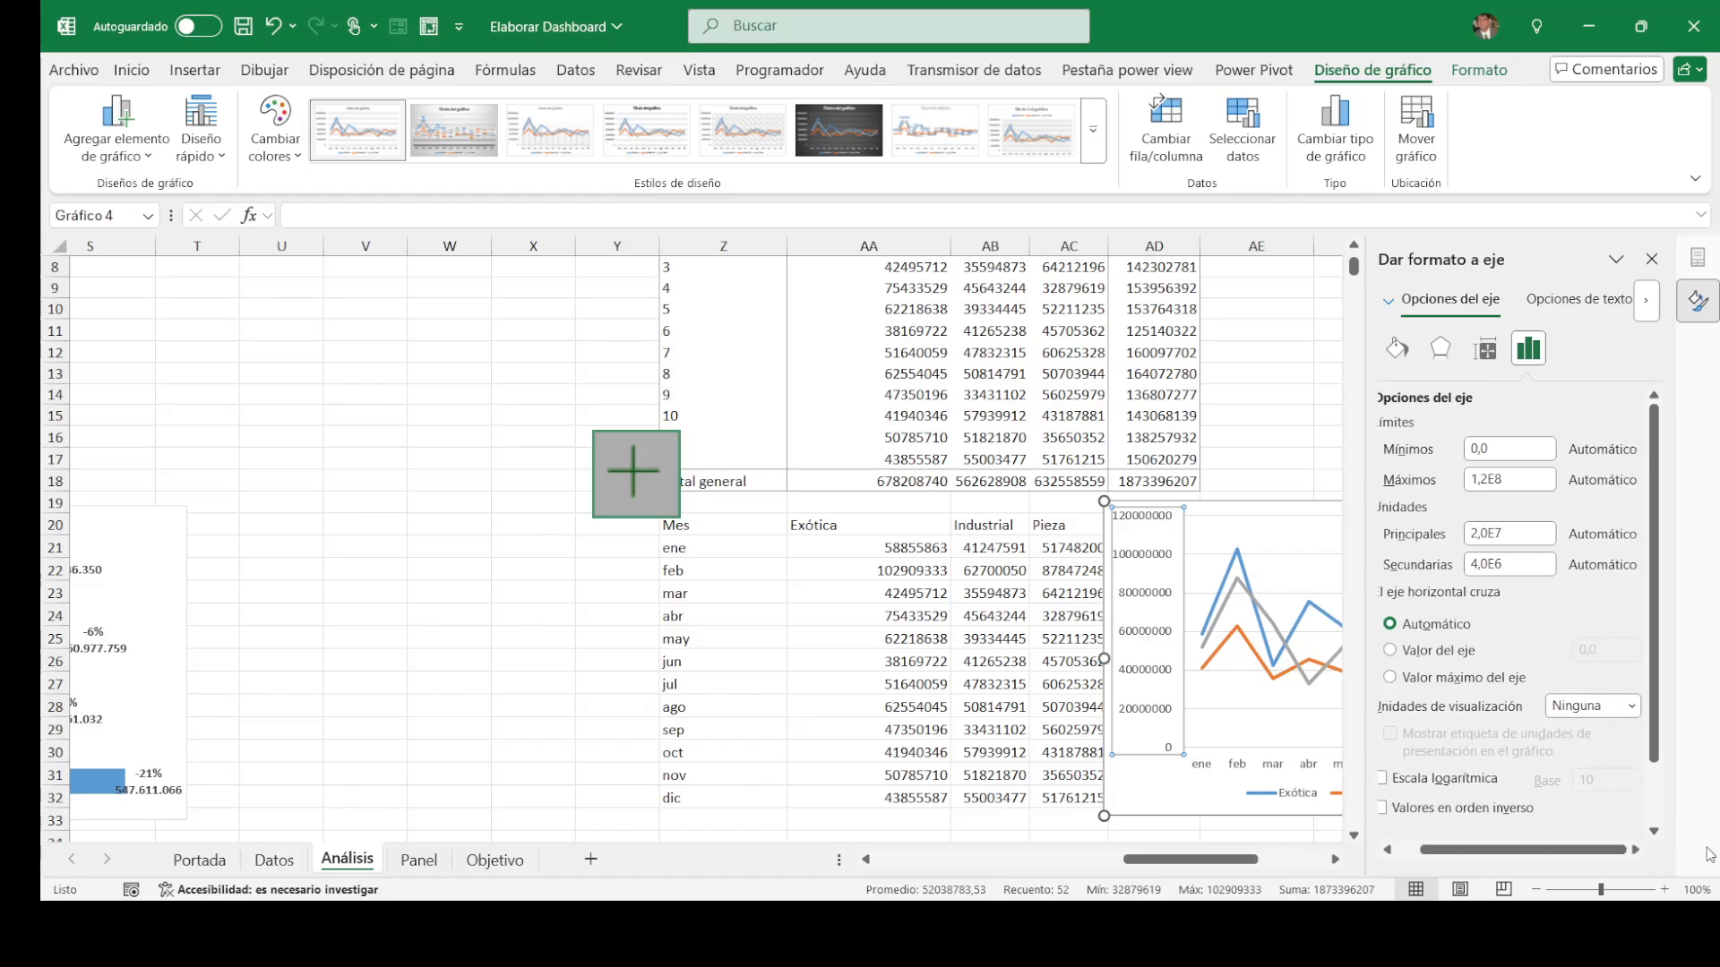
click(1629, 705)
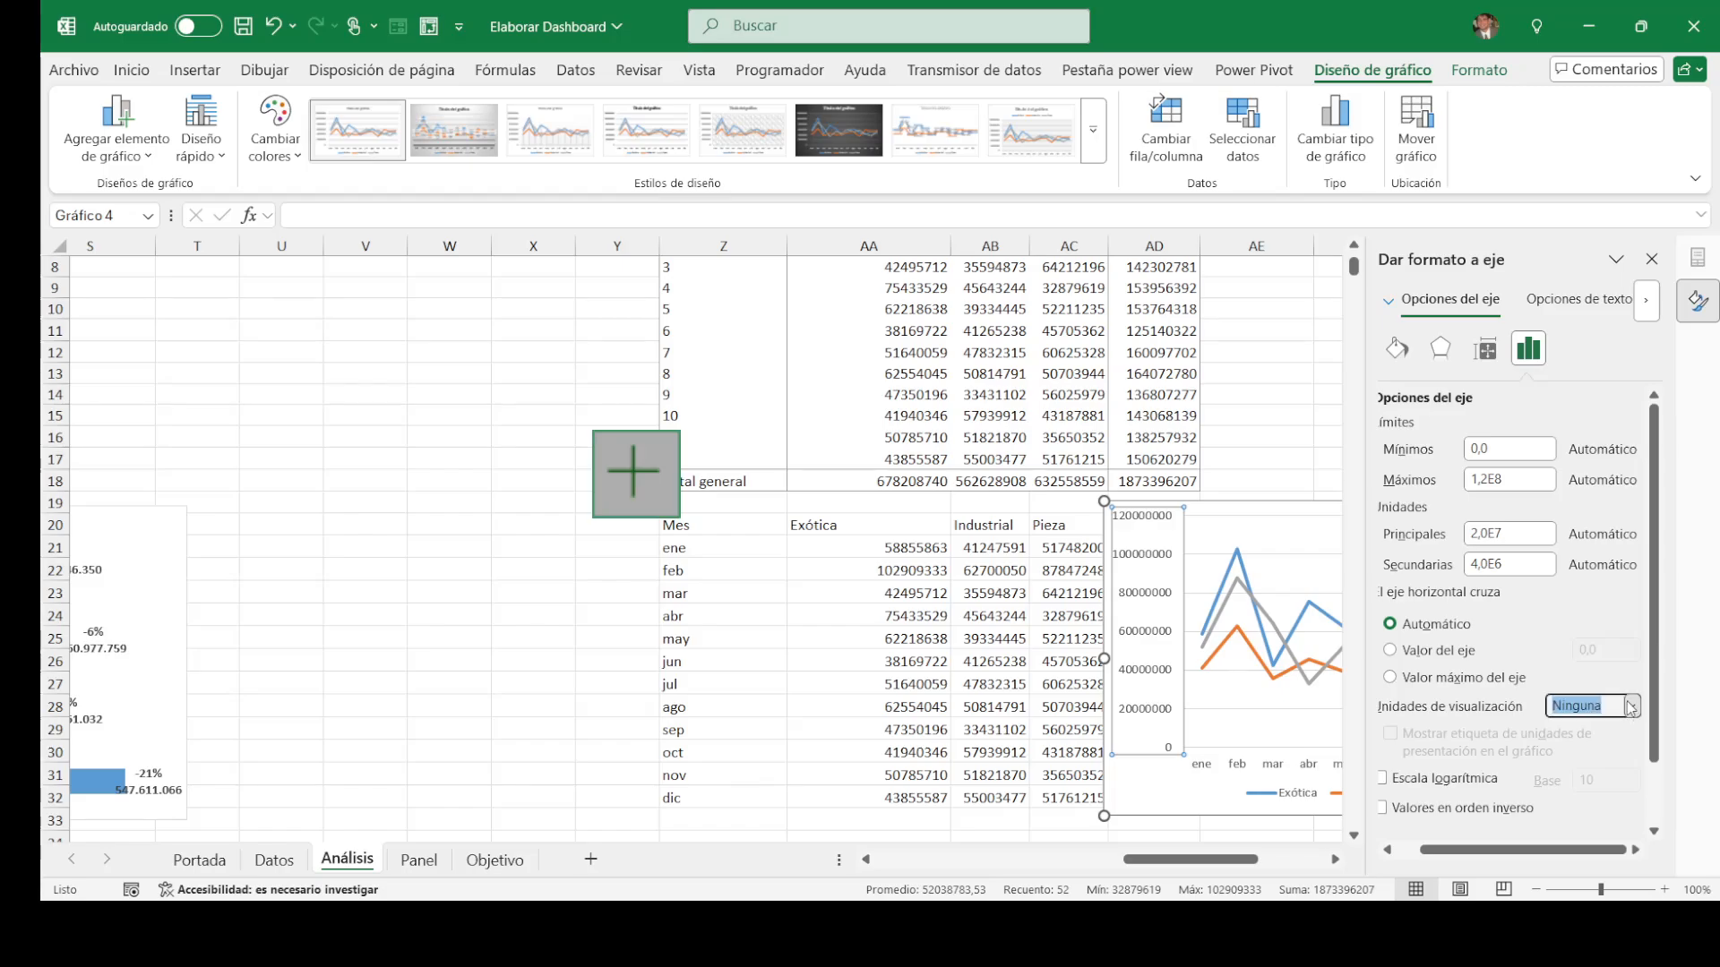
click(1593, 596)
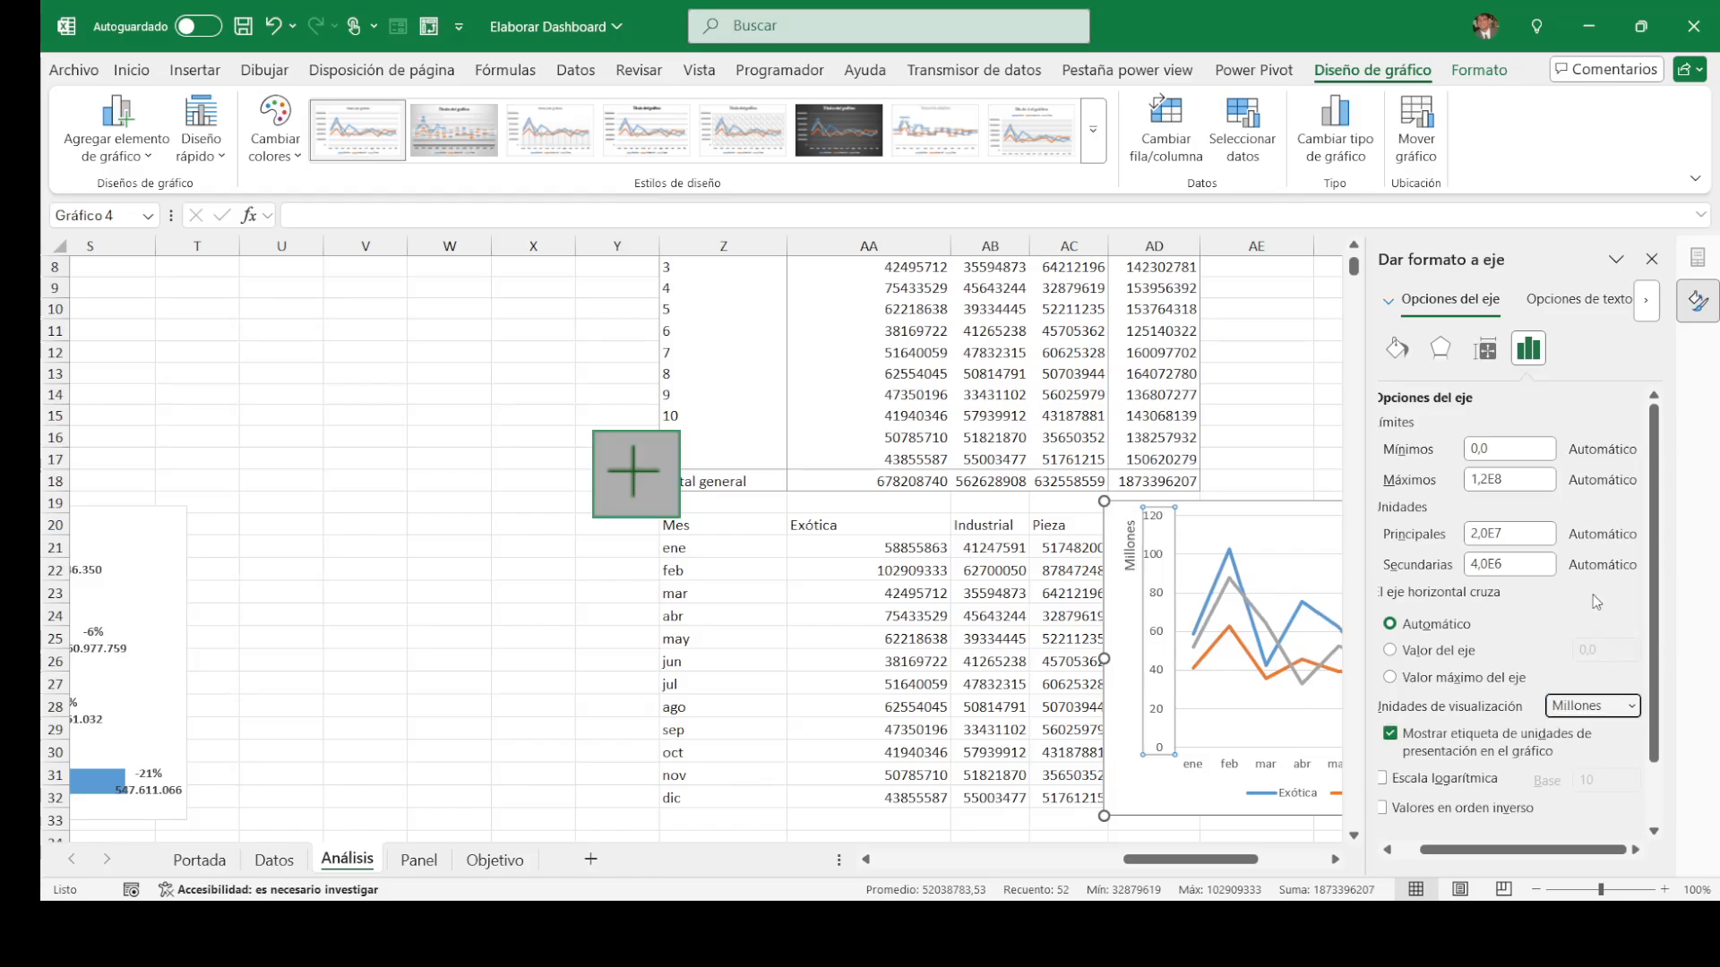
click(1653, 261)
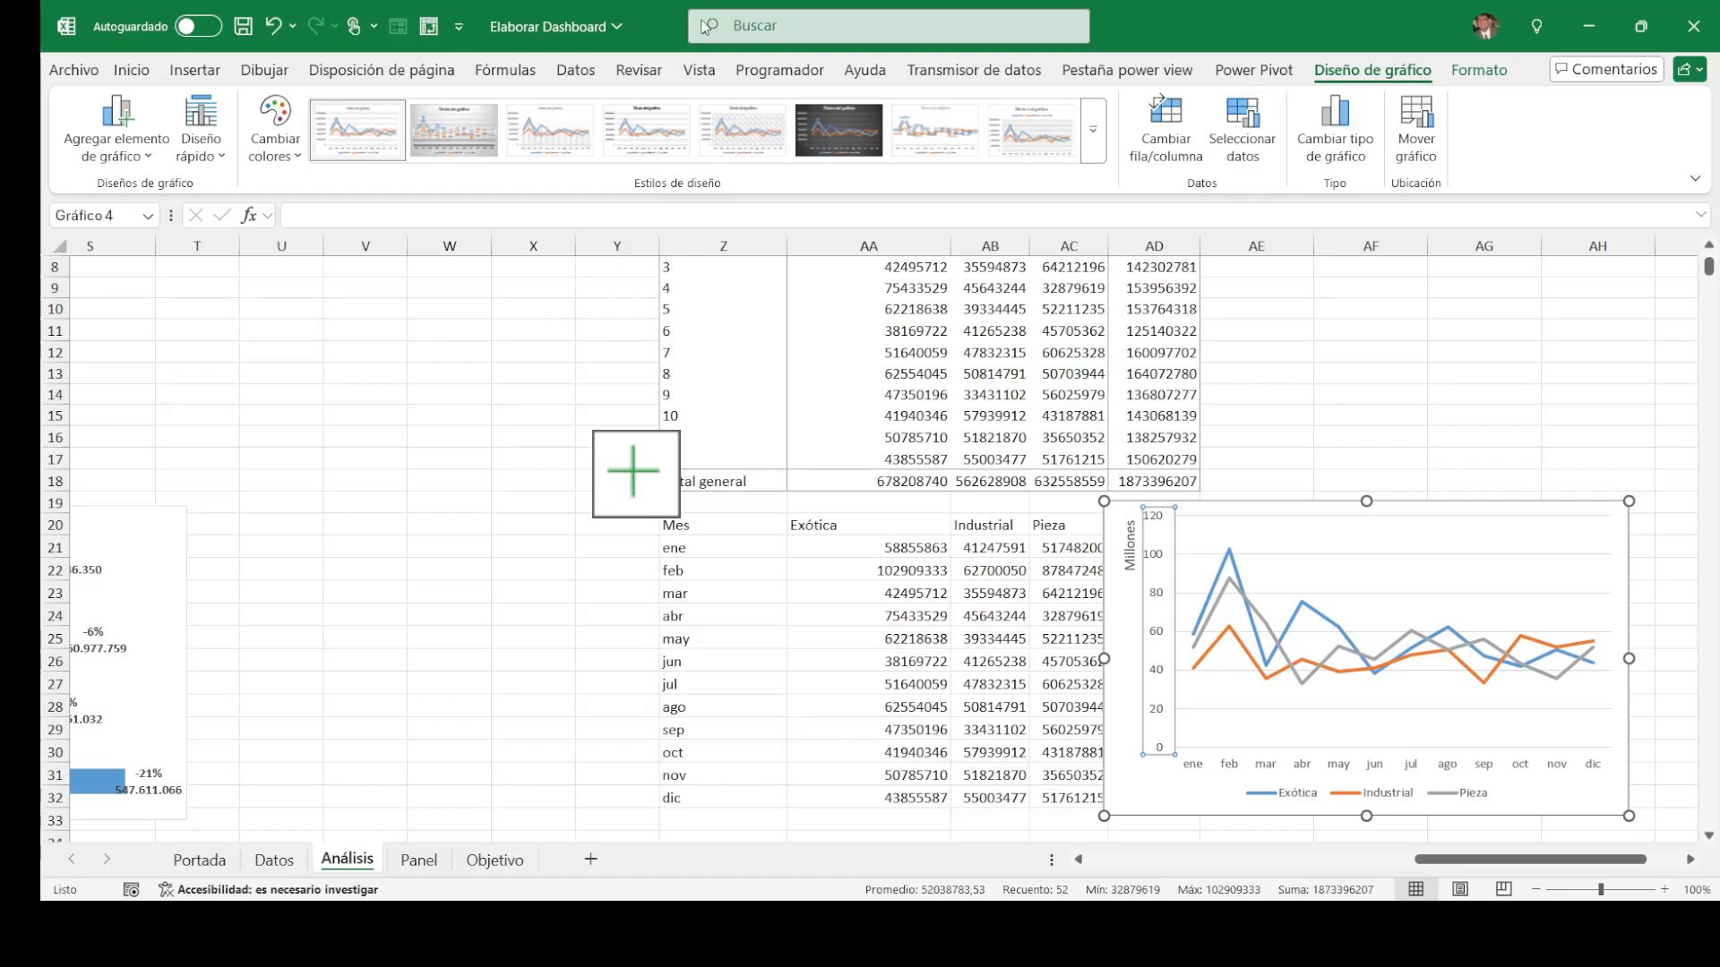
Step: Apply a monochromatic blue palette to the line chart and place its legend above the plot
click(270, 161)
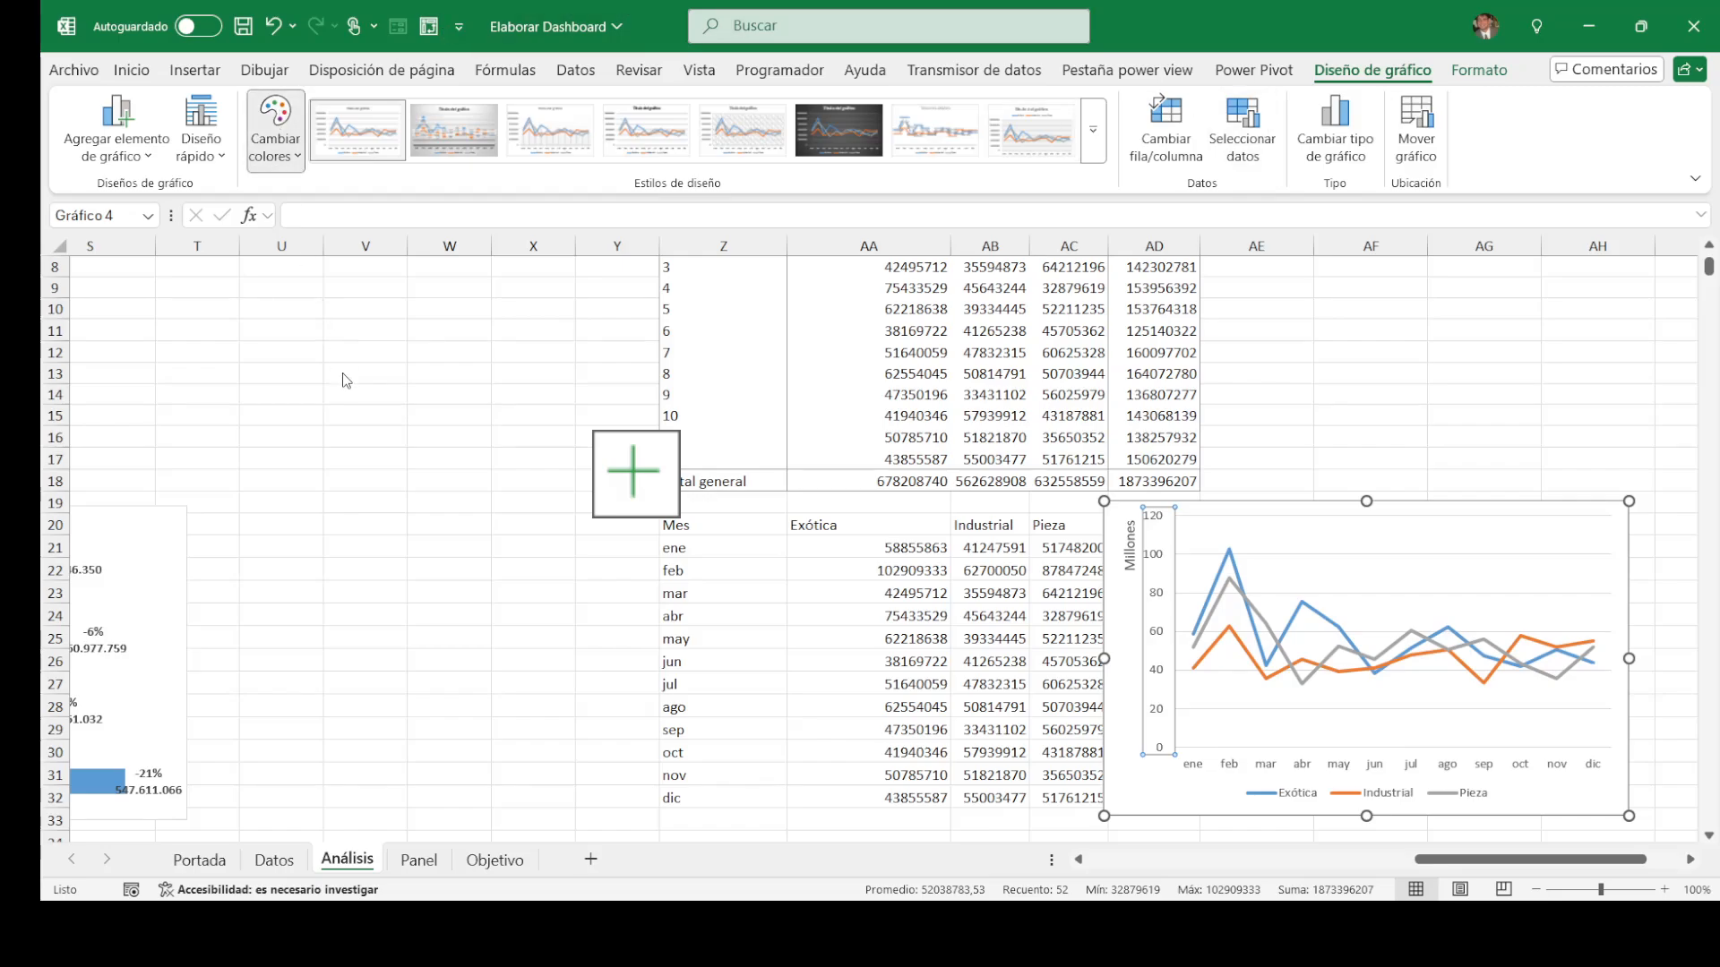
click(348, 410)
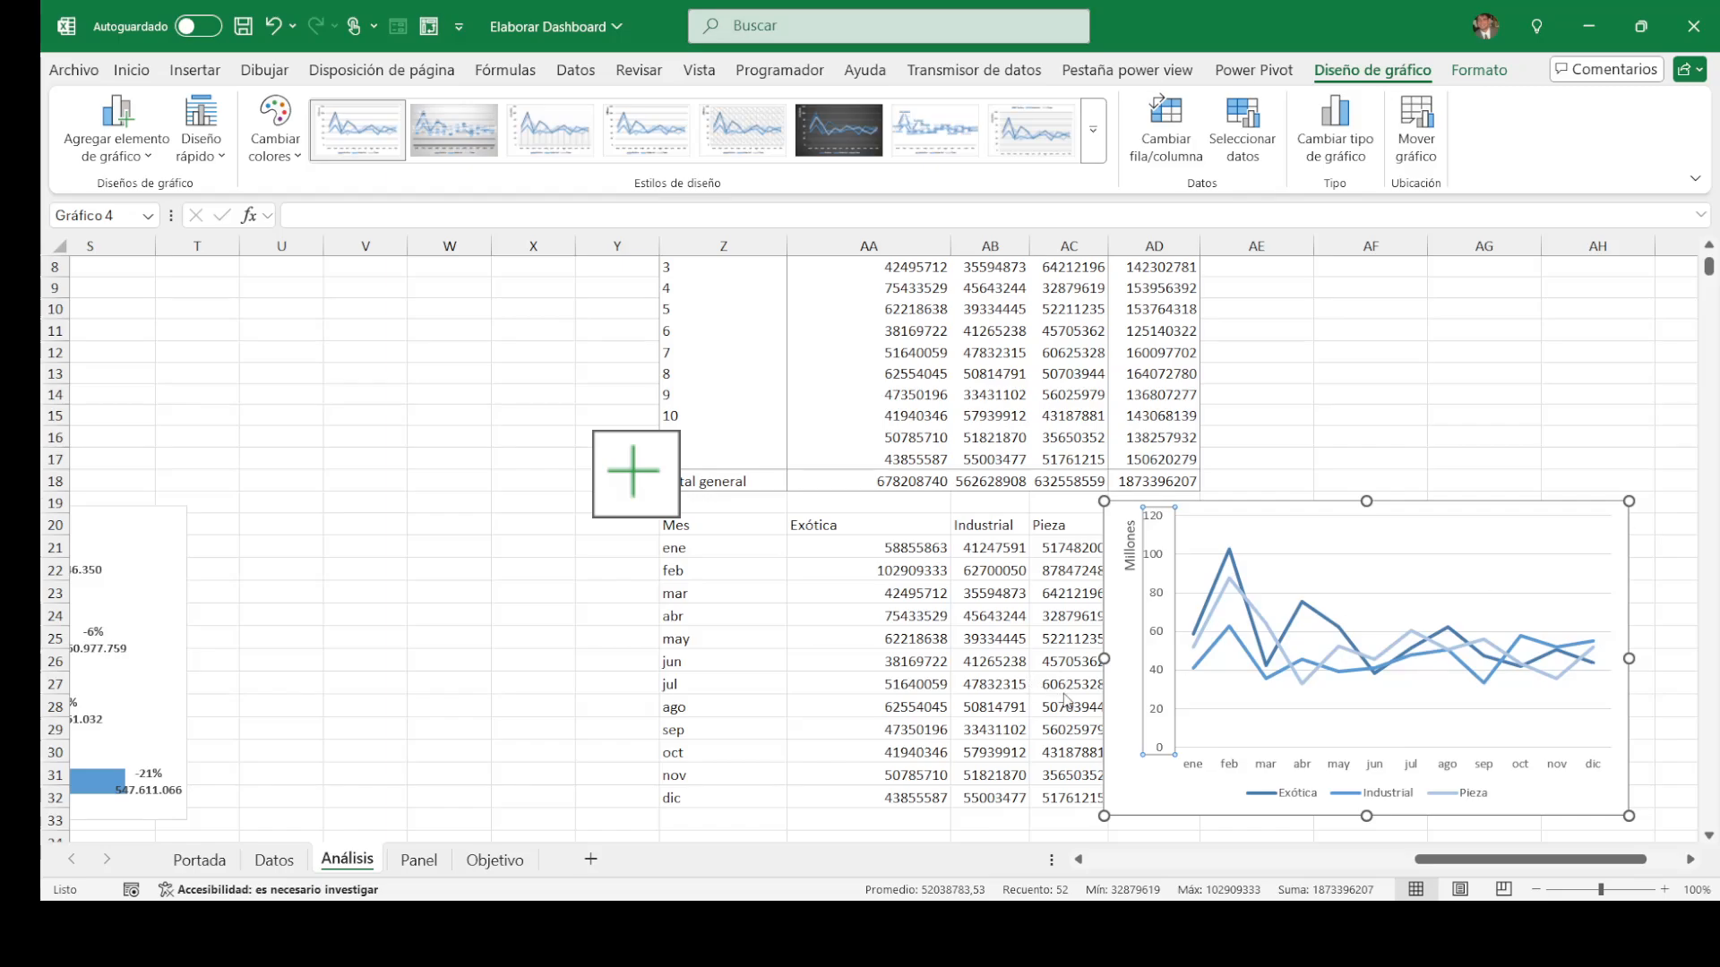
click(1119, 739)
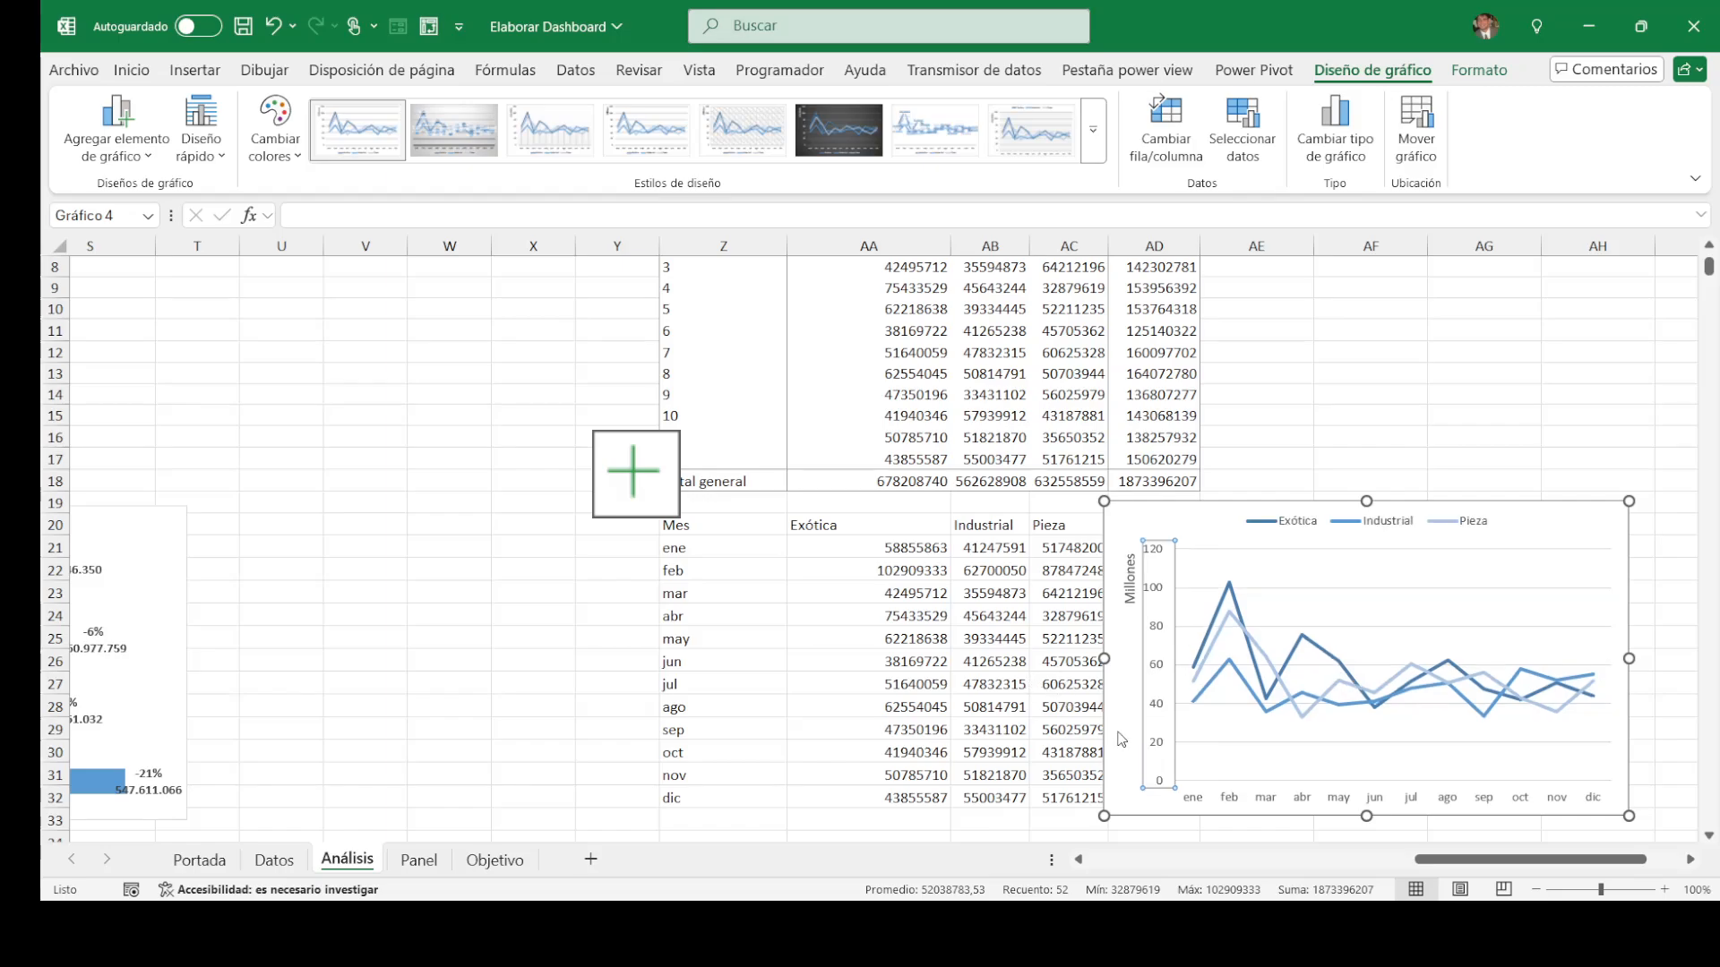
click(1243, 502)
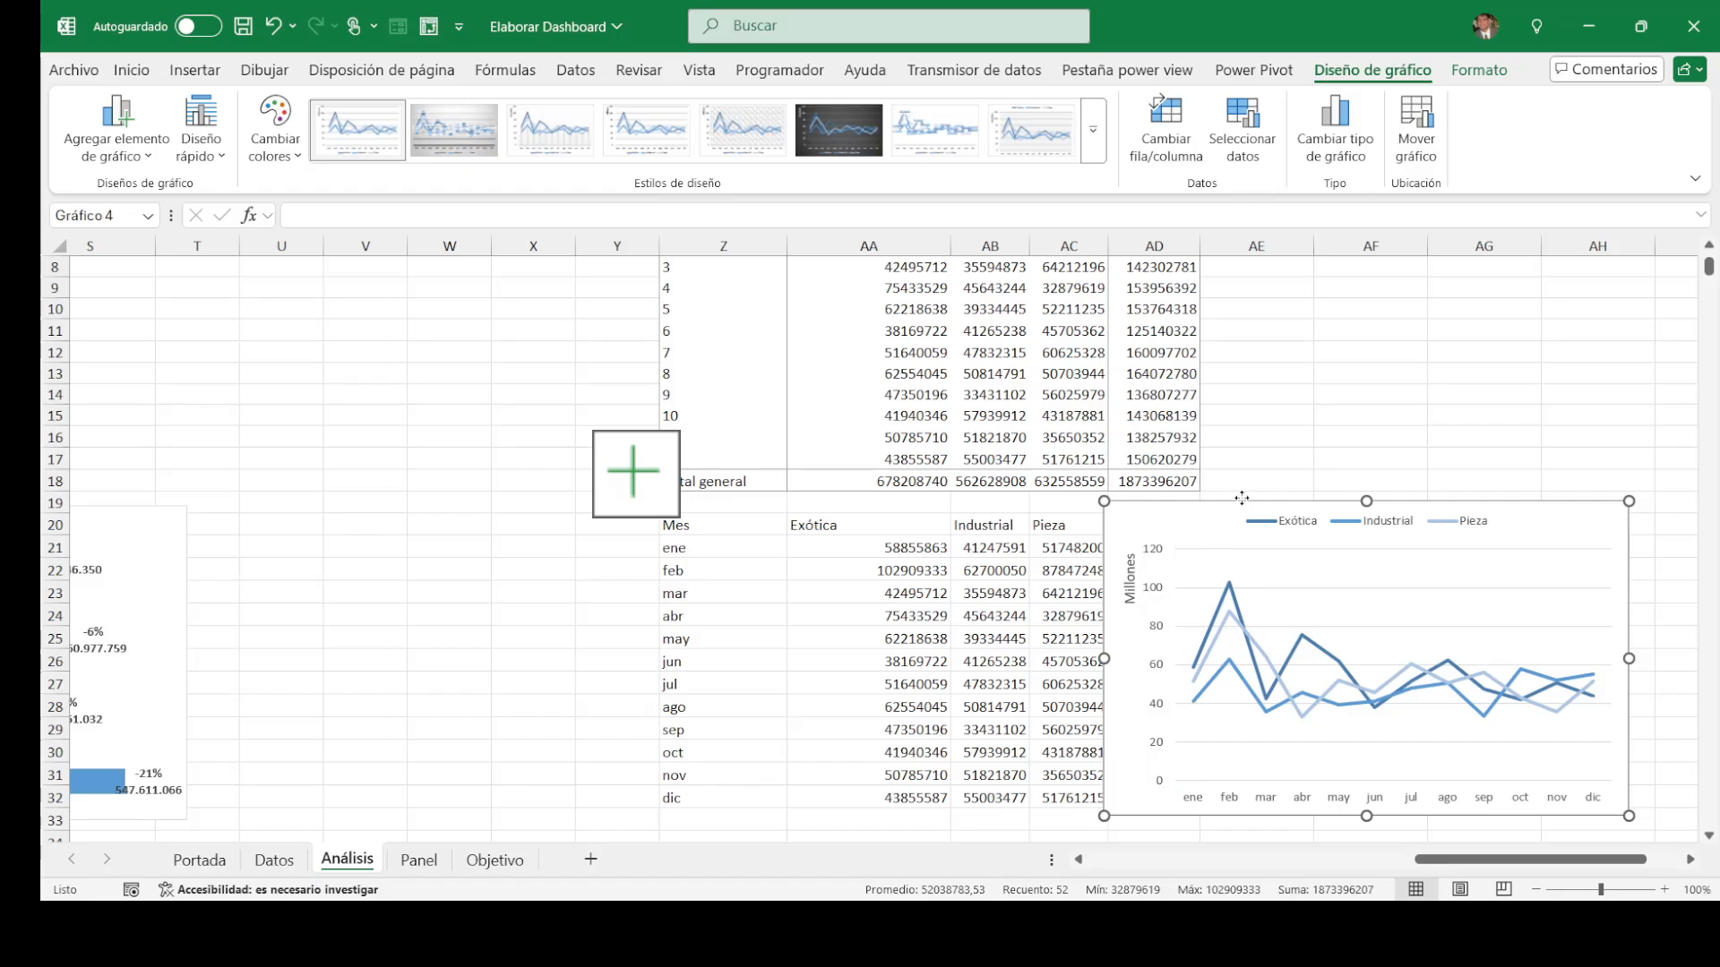
Step: Change the line chart's colours to the palette of light blue, grey and dark blue
click(262, 154)
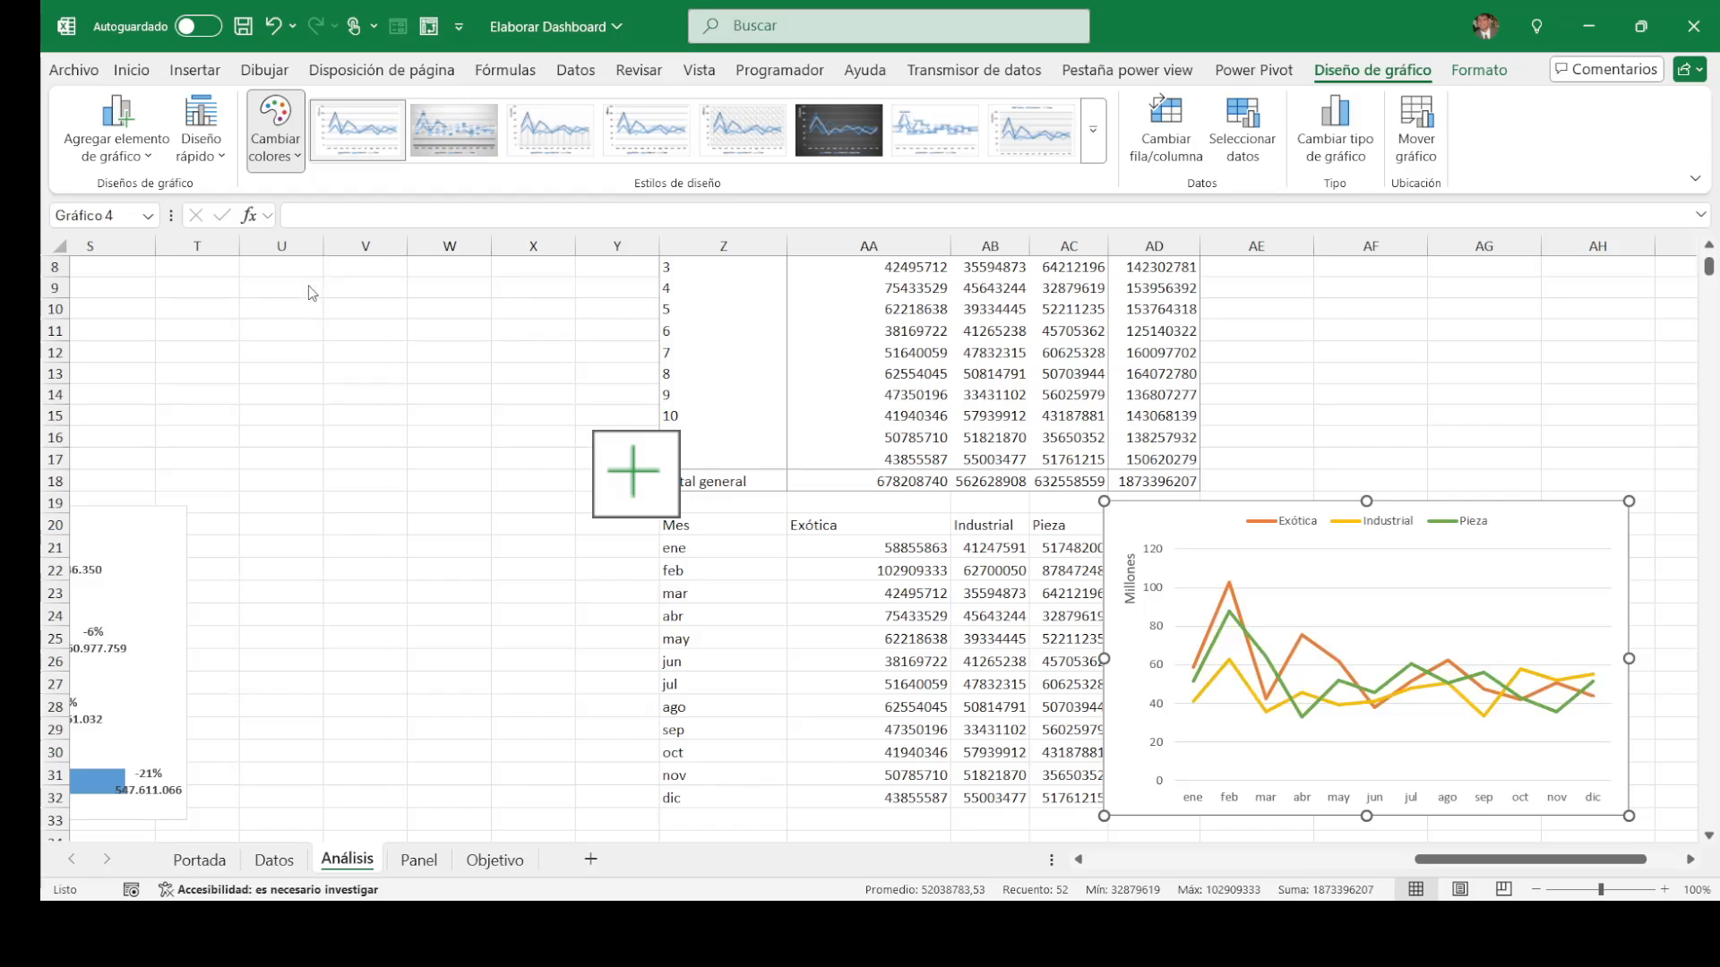
click(324, 268)
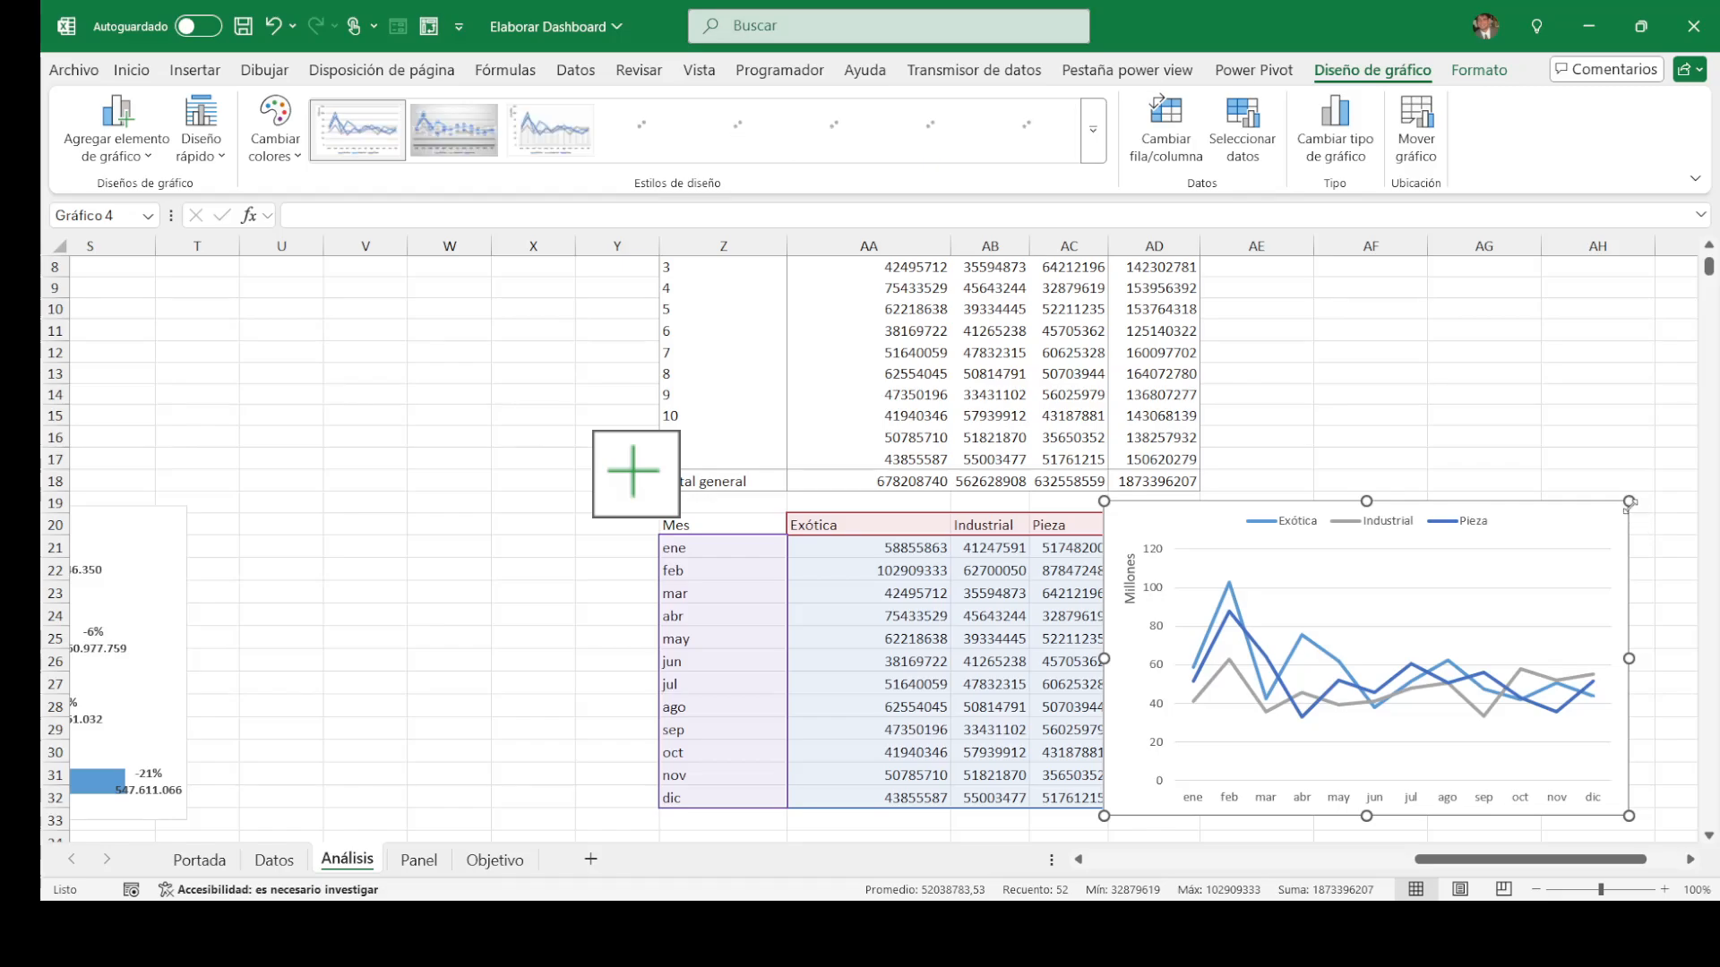
click(1550, 429)
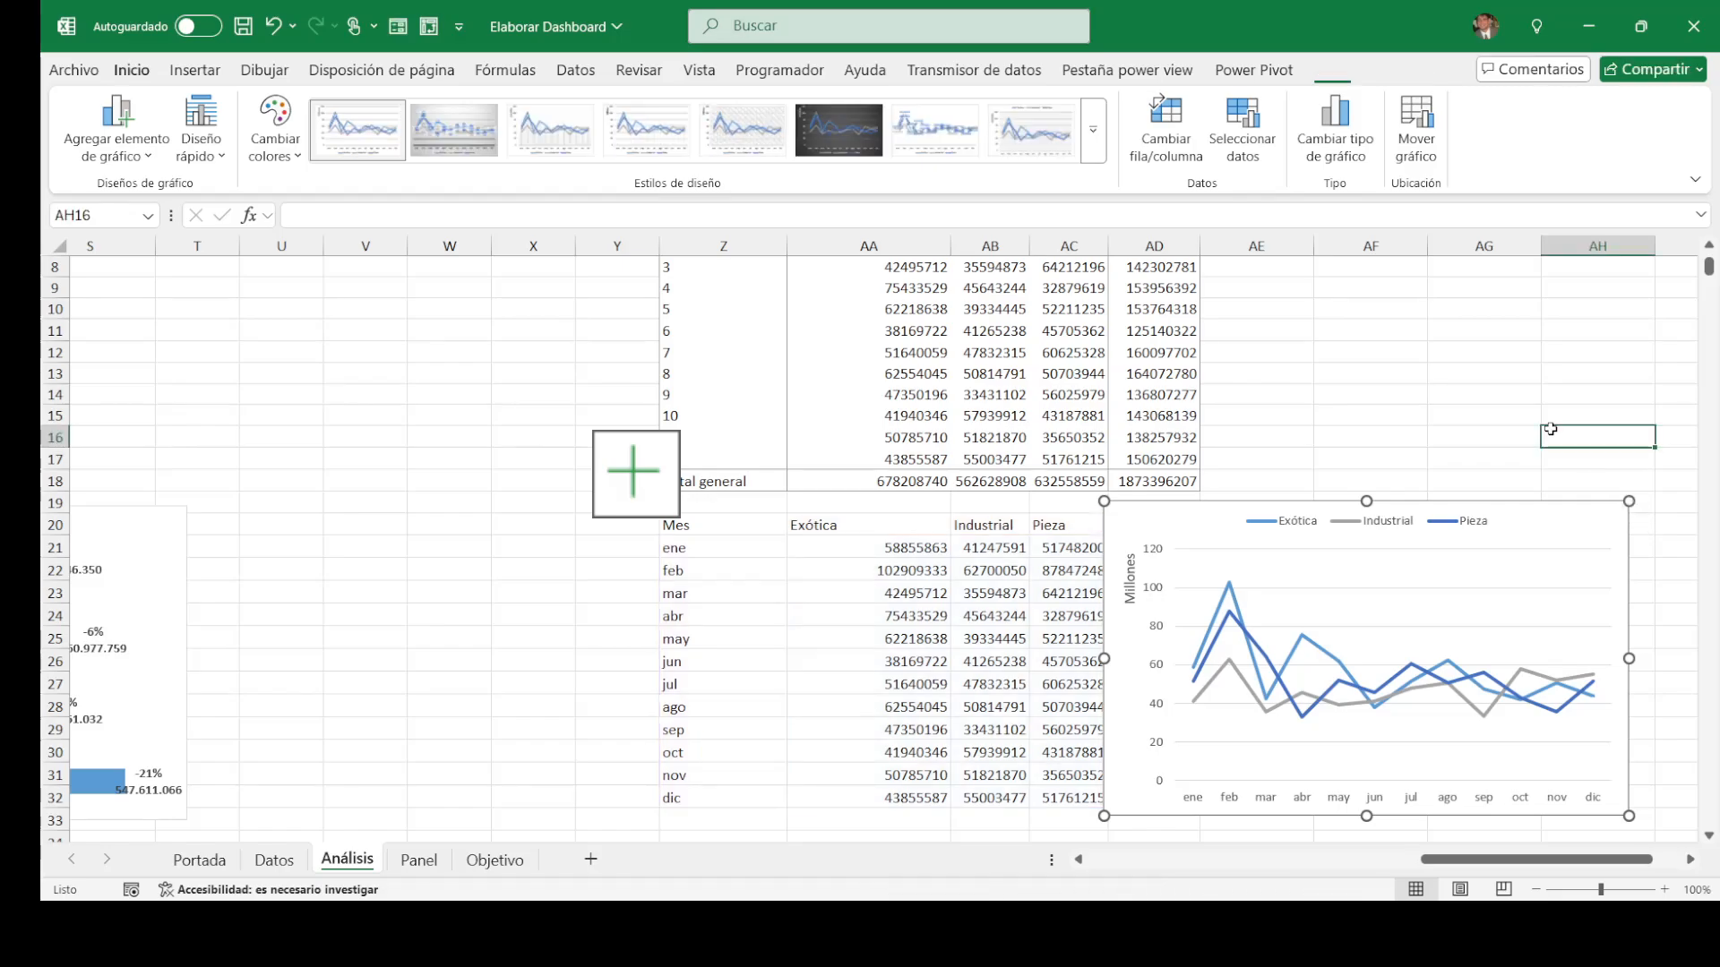
Step: Copy the monthly line chart and paste it on the Panel sheet at H28
click(1621, 512)
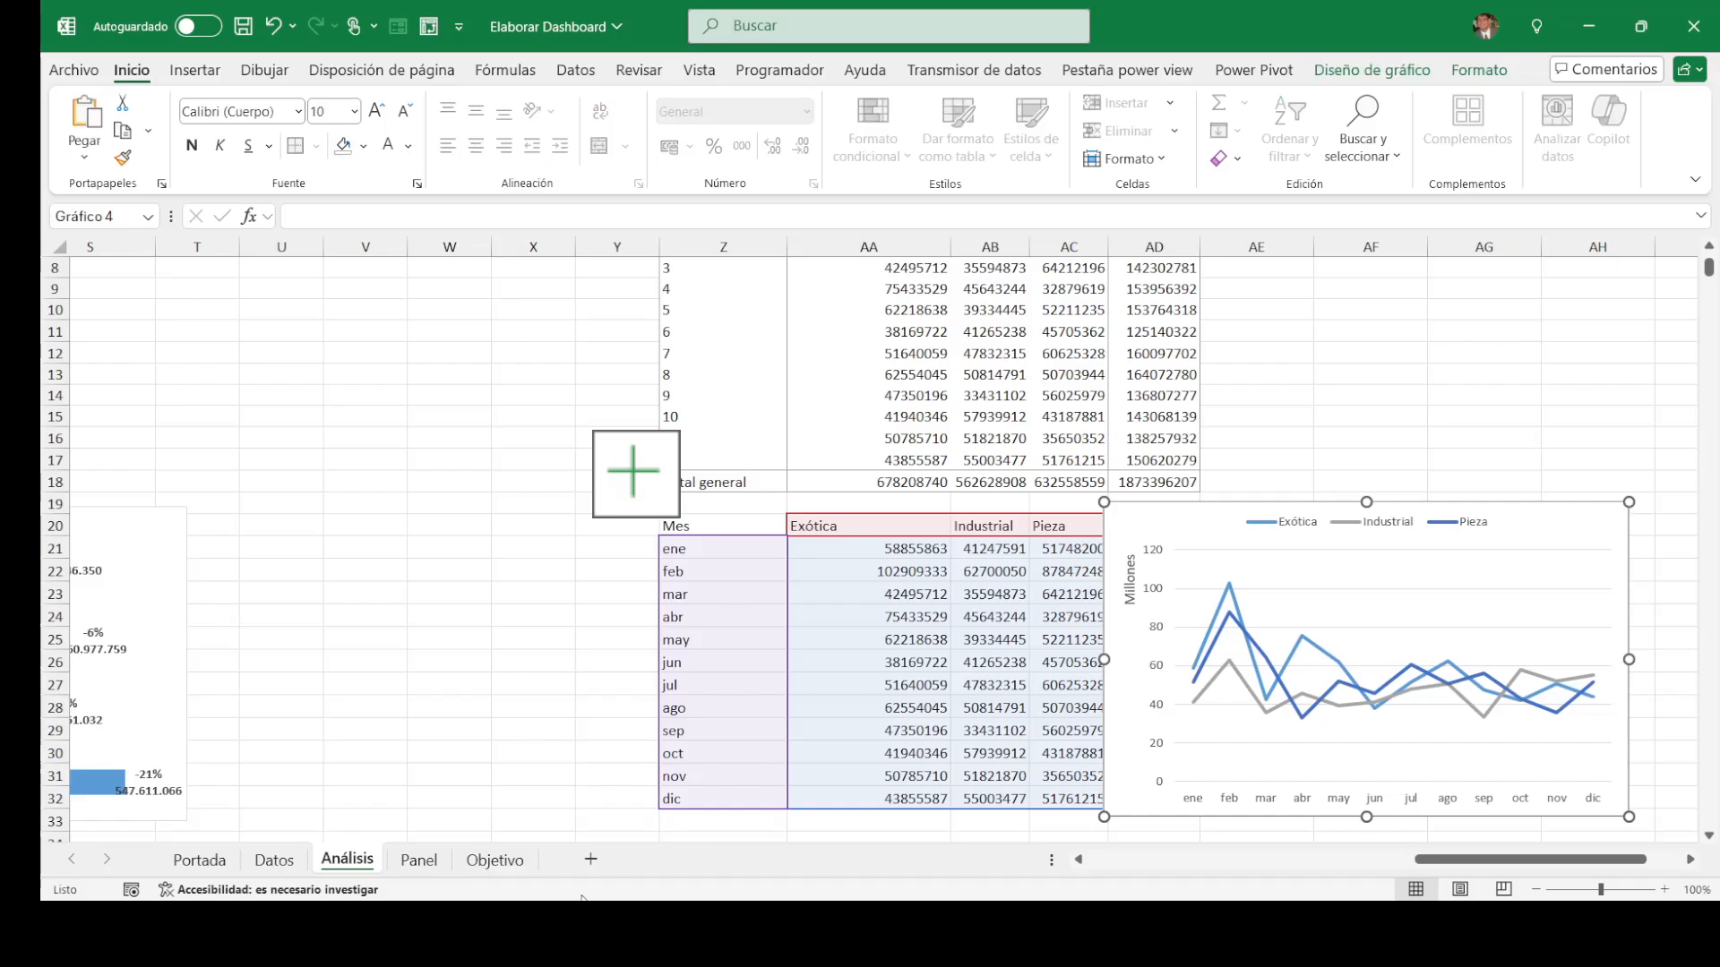
click(431, 862)
click(352, 551)
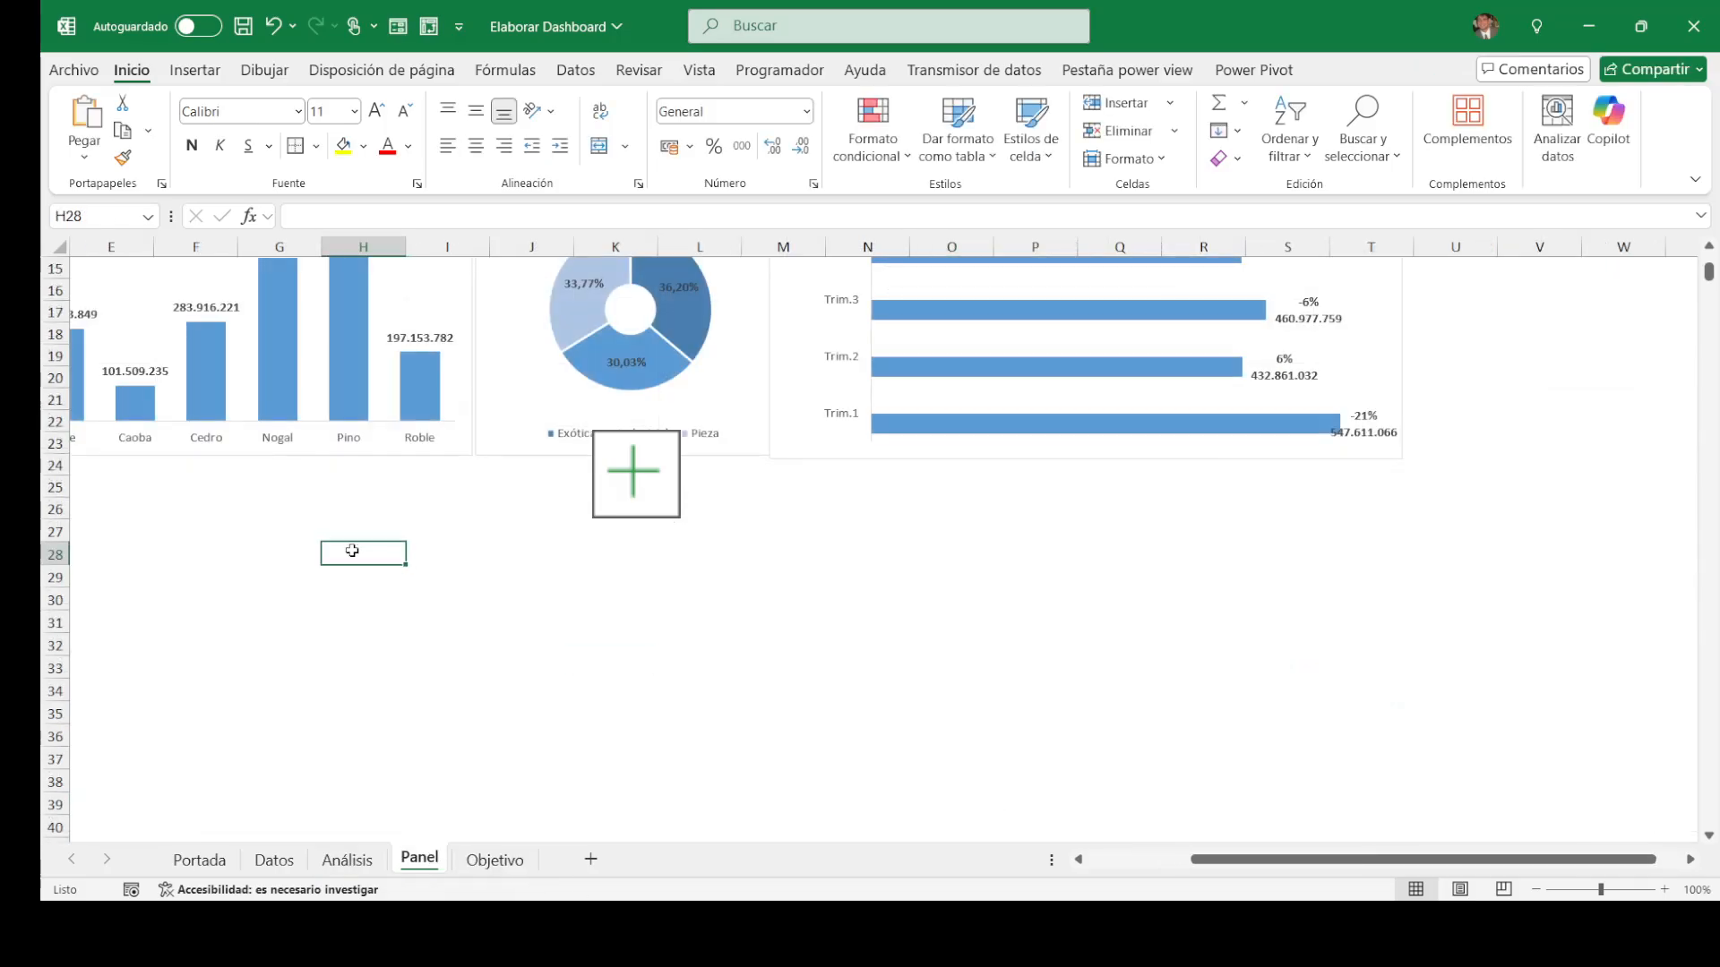
key(ctrl+v)
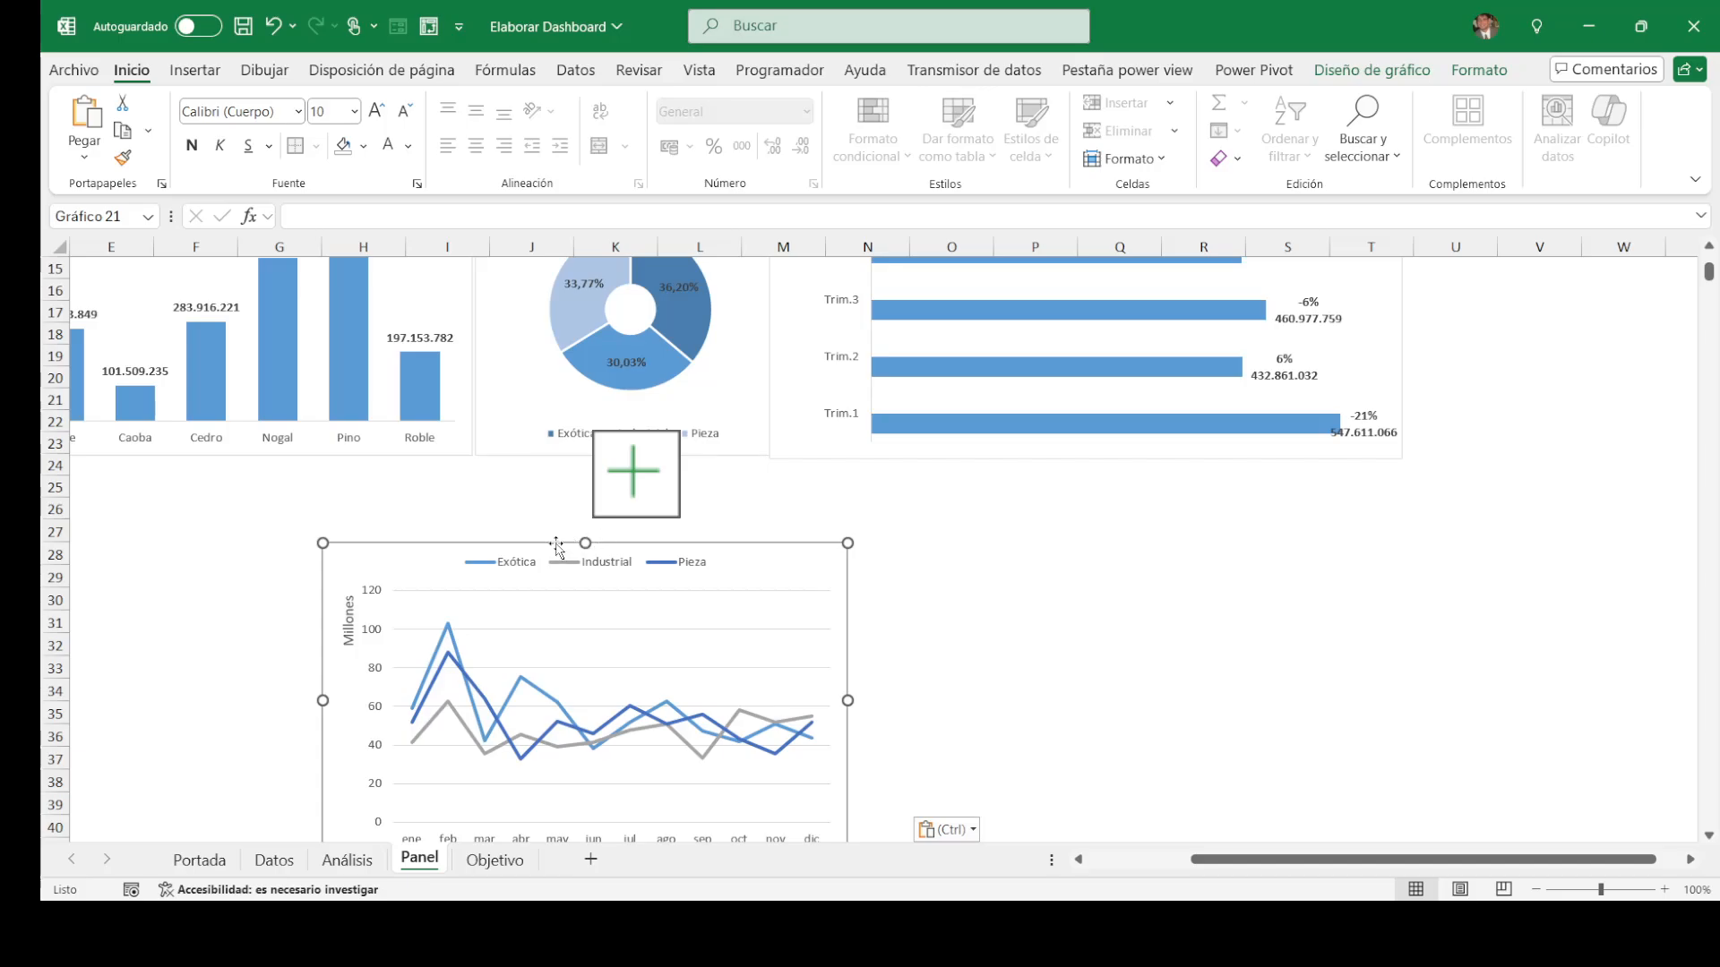
Step: Position the pasted line chart directly beneath the wood column chart, aligned with its left edge beside the indicator cards
drag(559, 546, 294, 468)
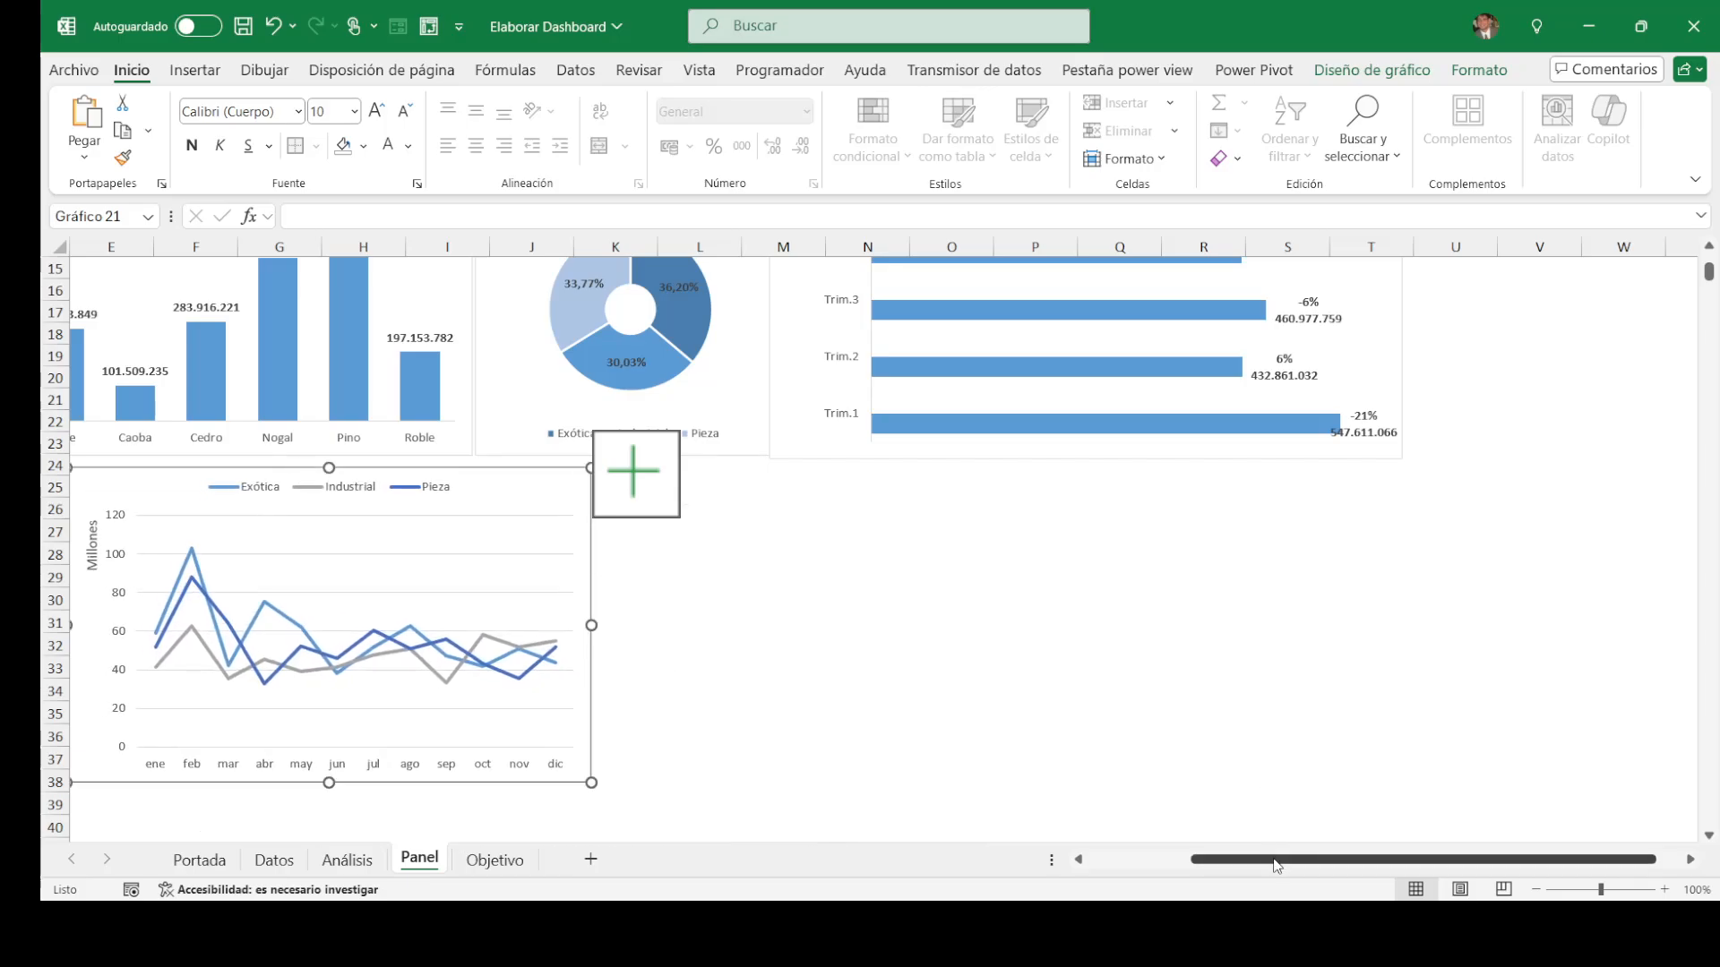
drag(1275, 863, 1136, 876)
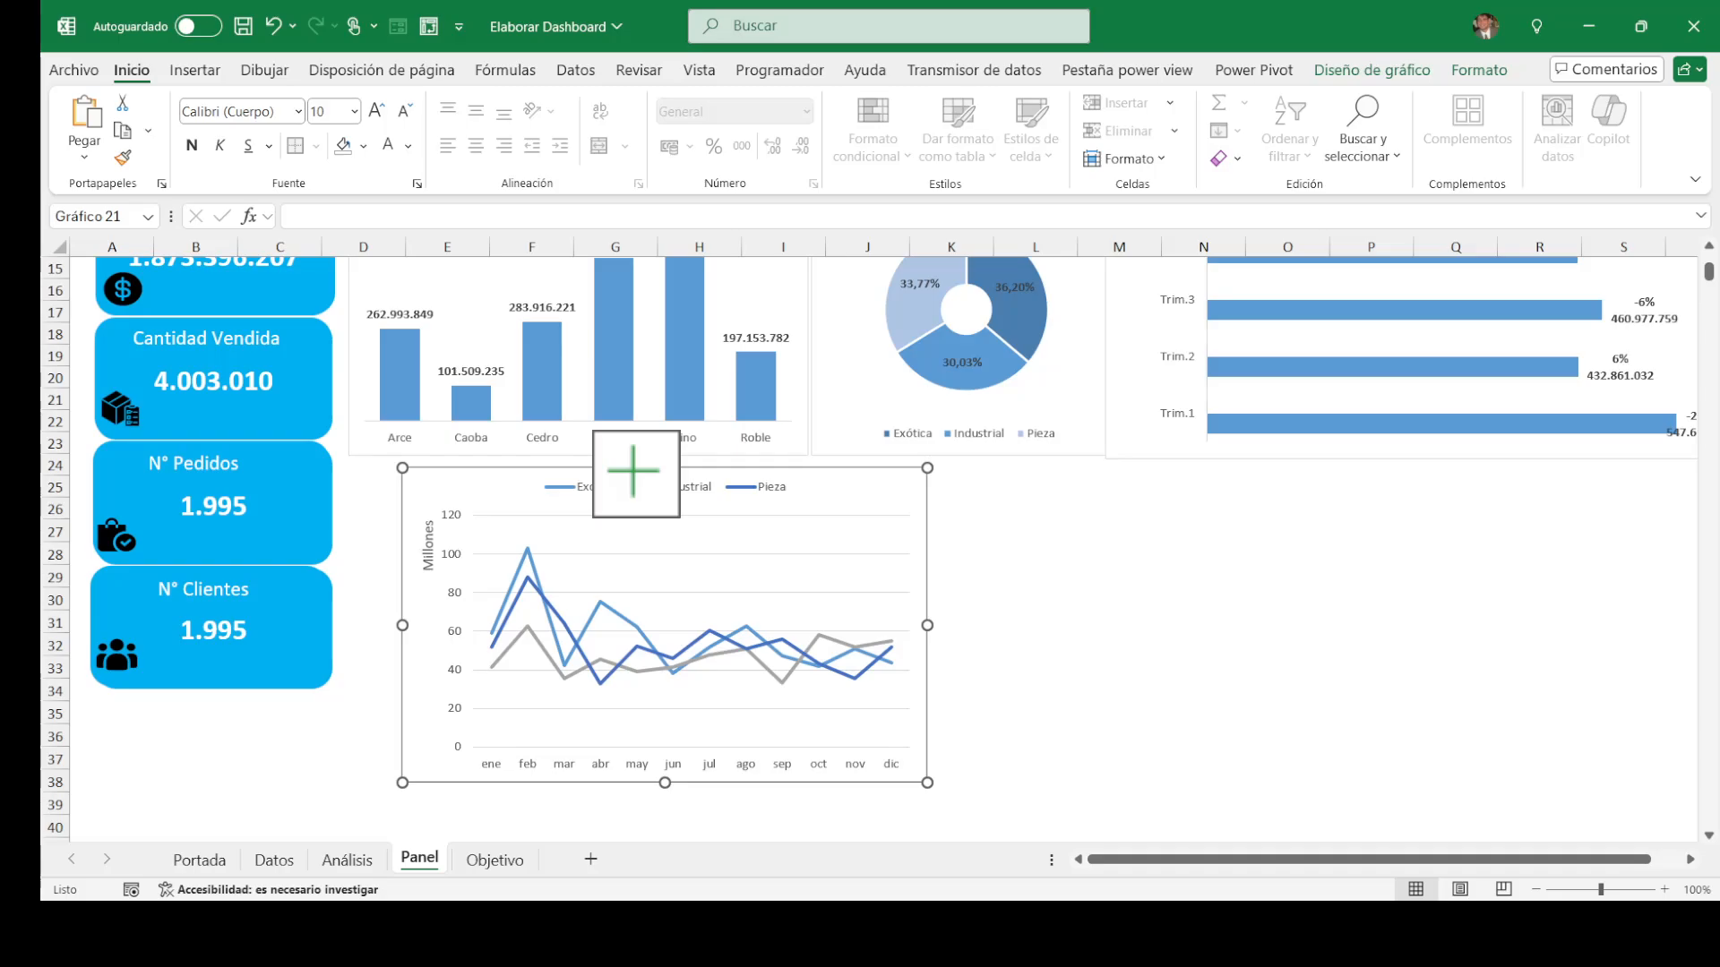
drag(633, 472, 570, 463)
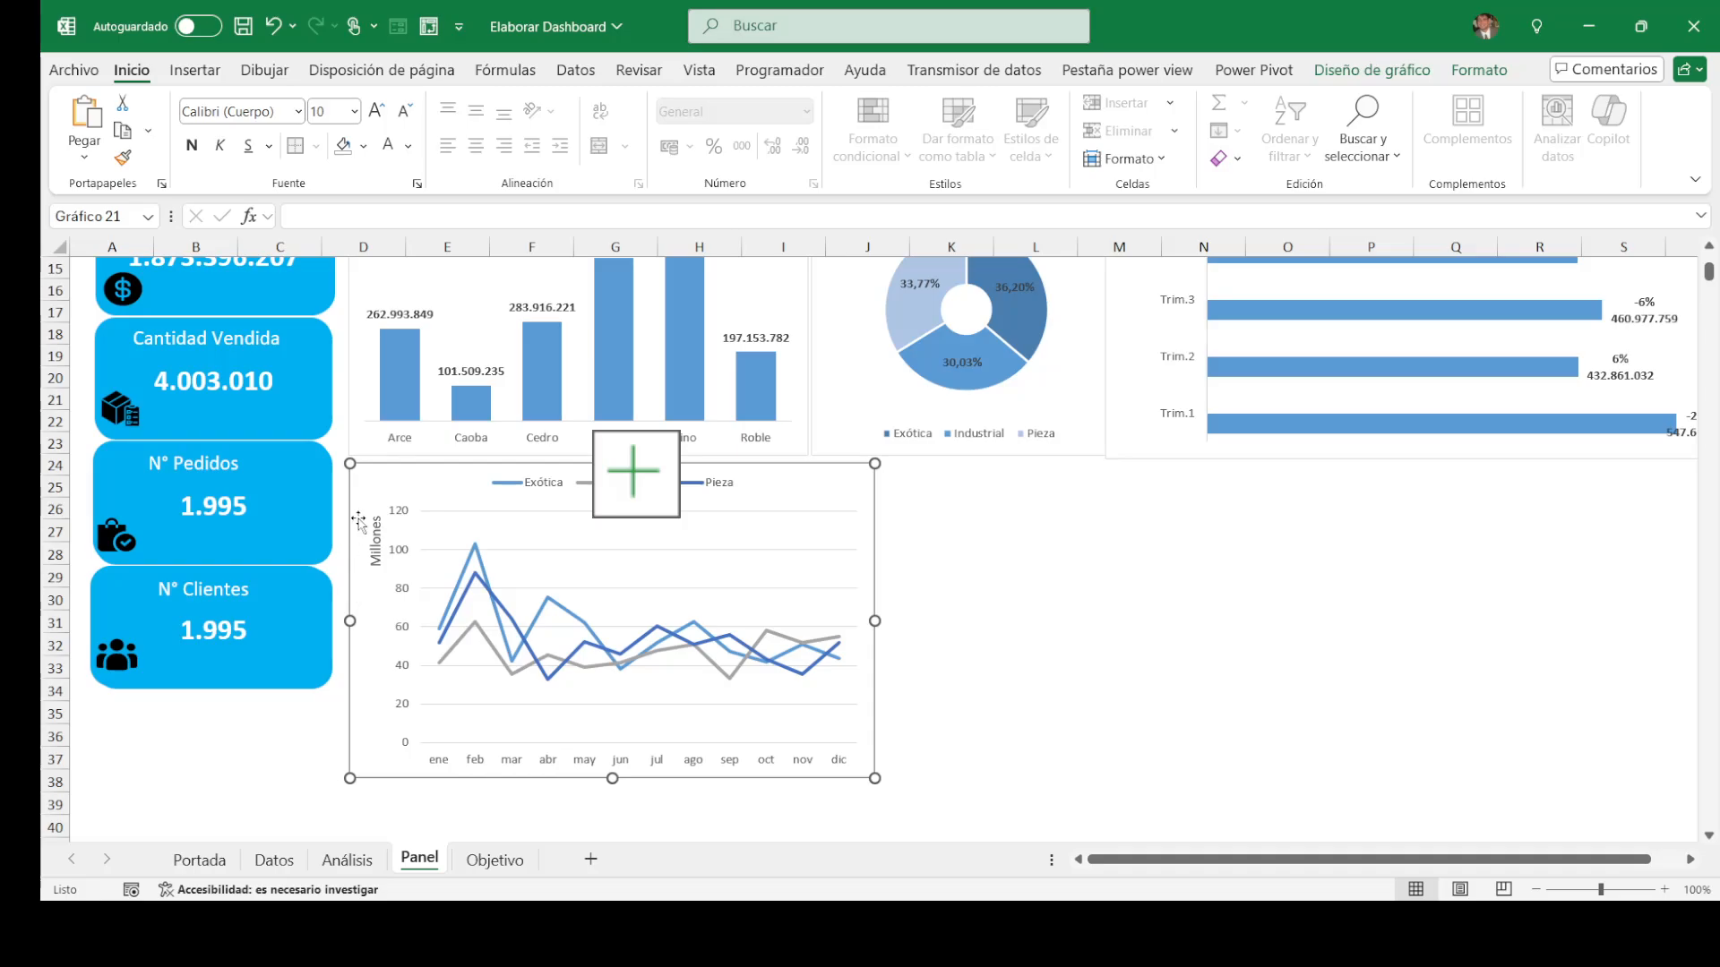
Step: Paste the copied "Ingresos Netos Anual por Madera" title text box onto the line chart on the Panel sheet
key(ctrl+v)
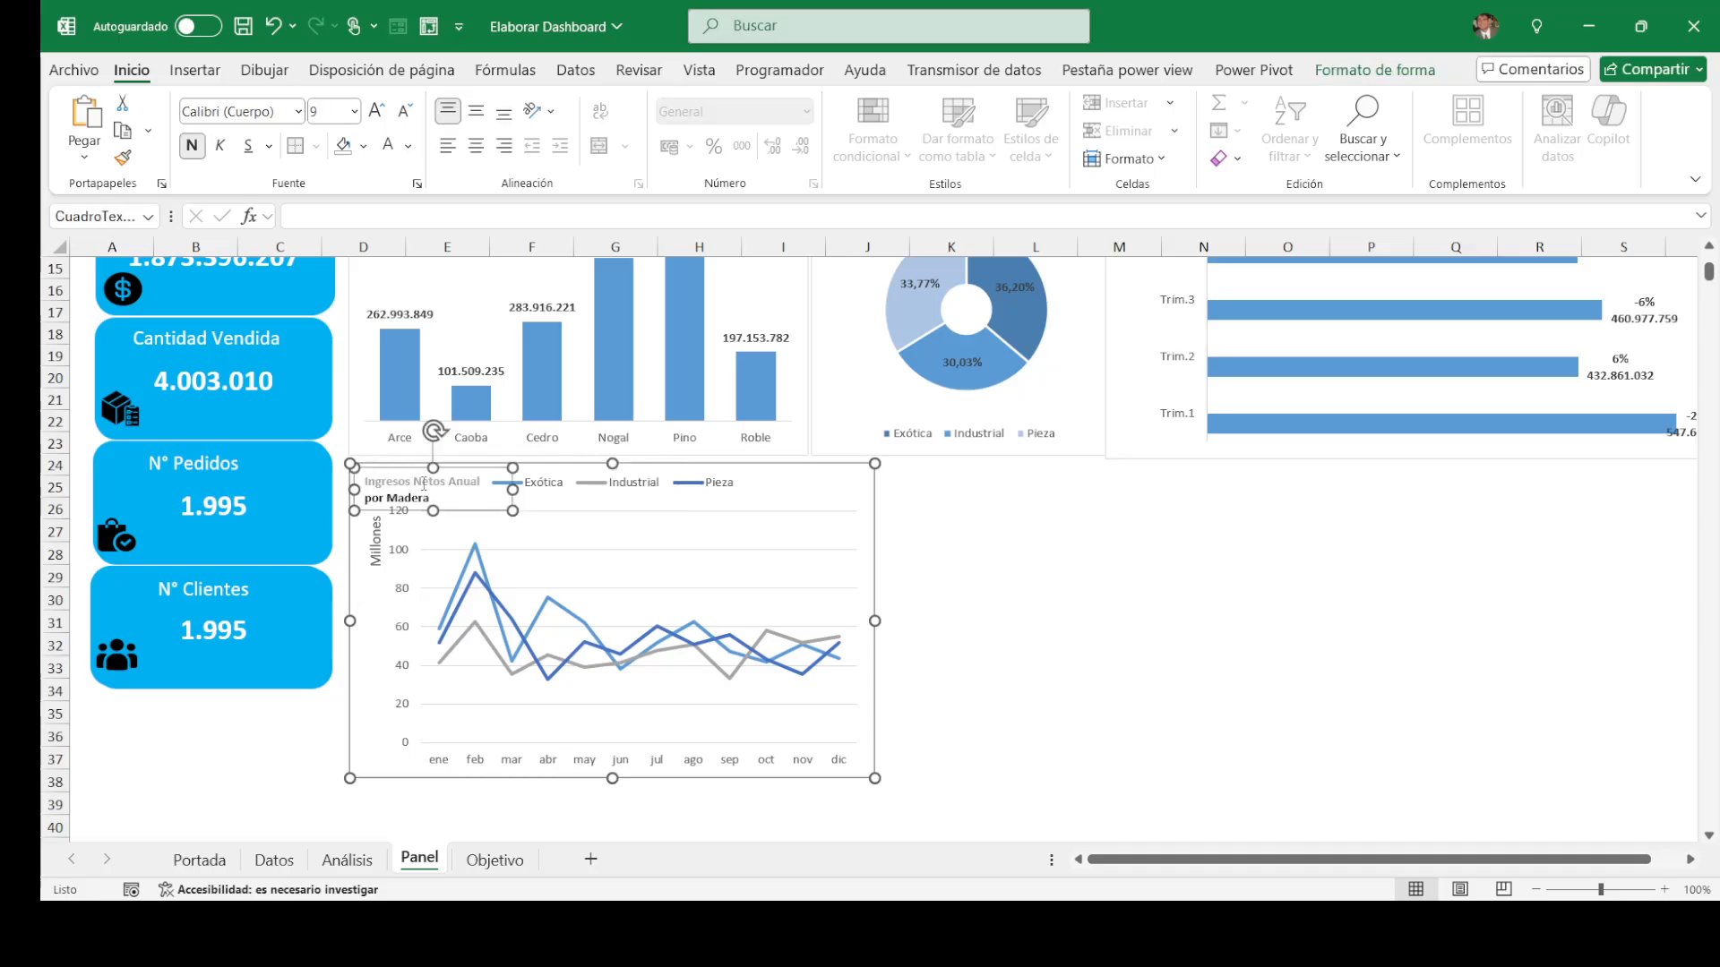
click(1064, 542)
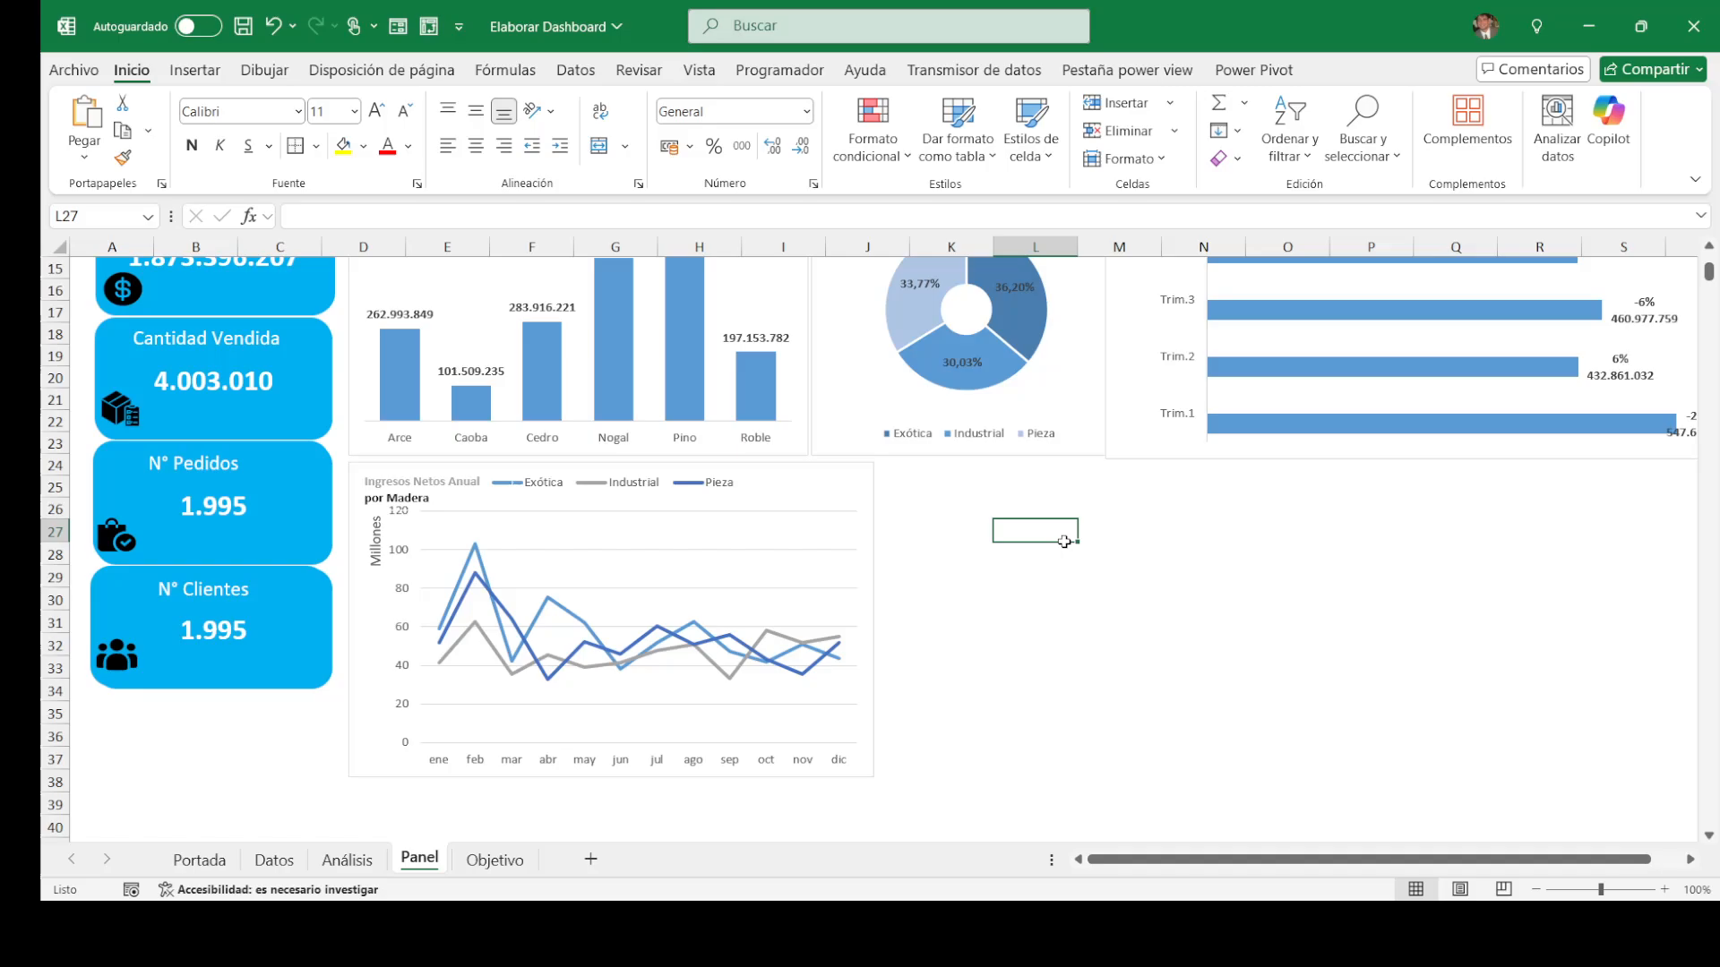
Step: Copy the pivot table of monthly income by wood type, Z4:AD18, on the Análisis sheet
click(363, 865)
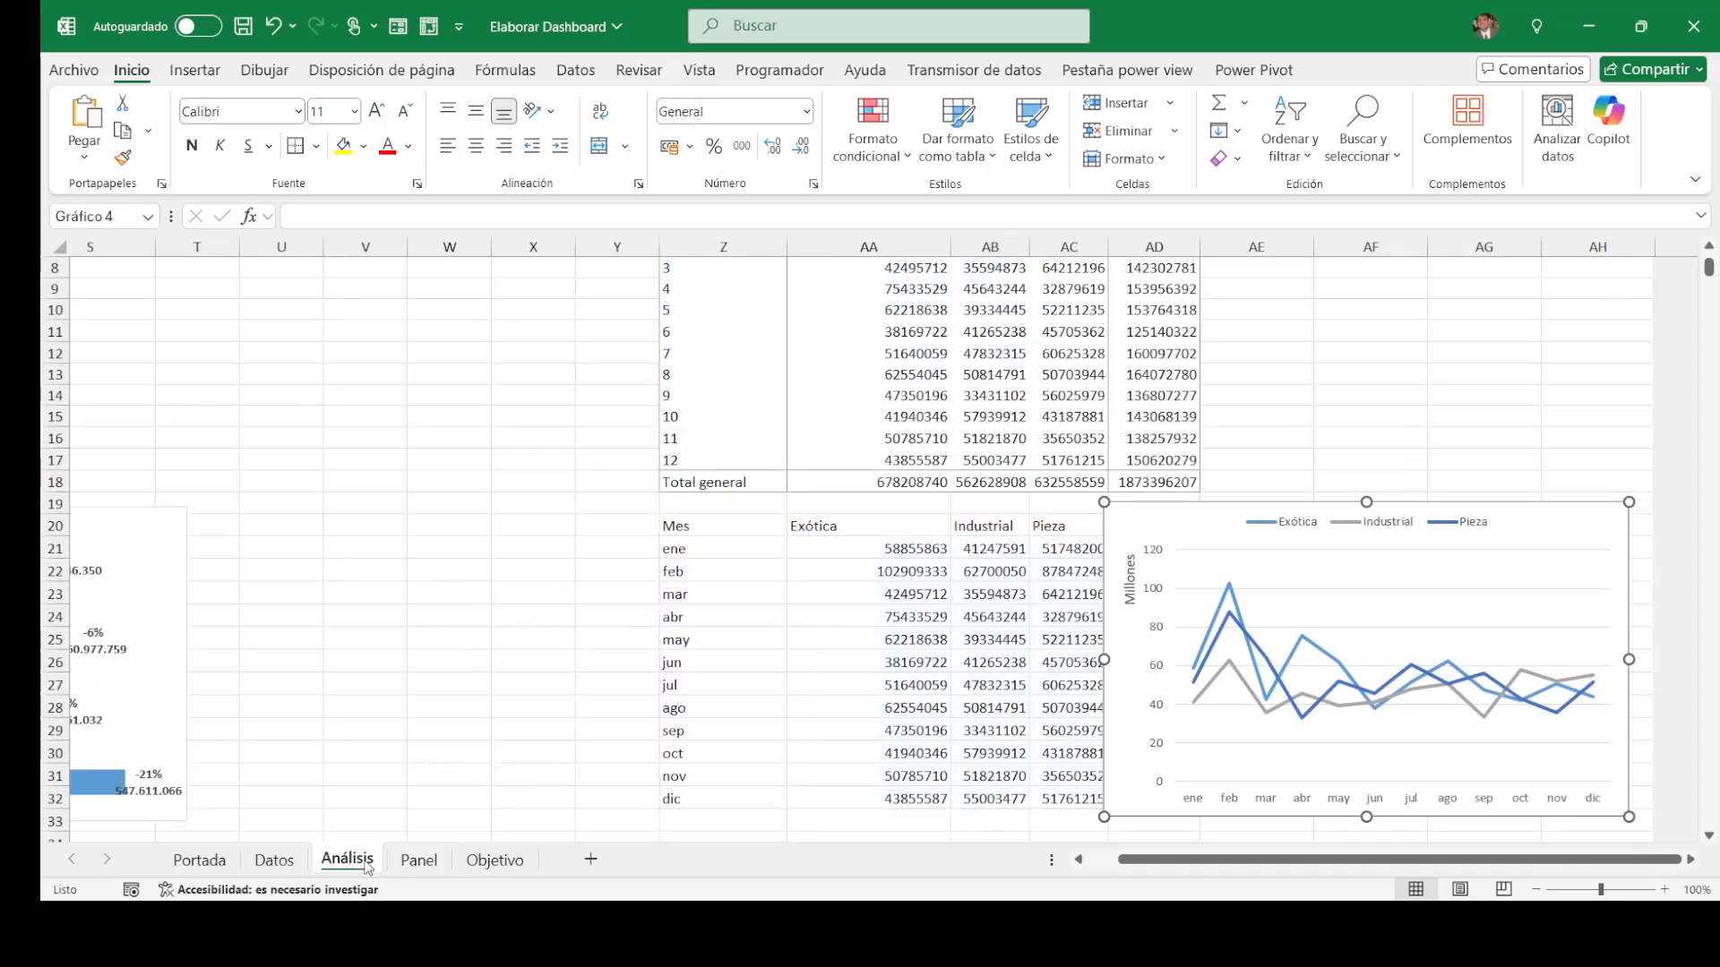
click(1402, 417)
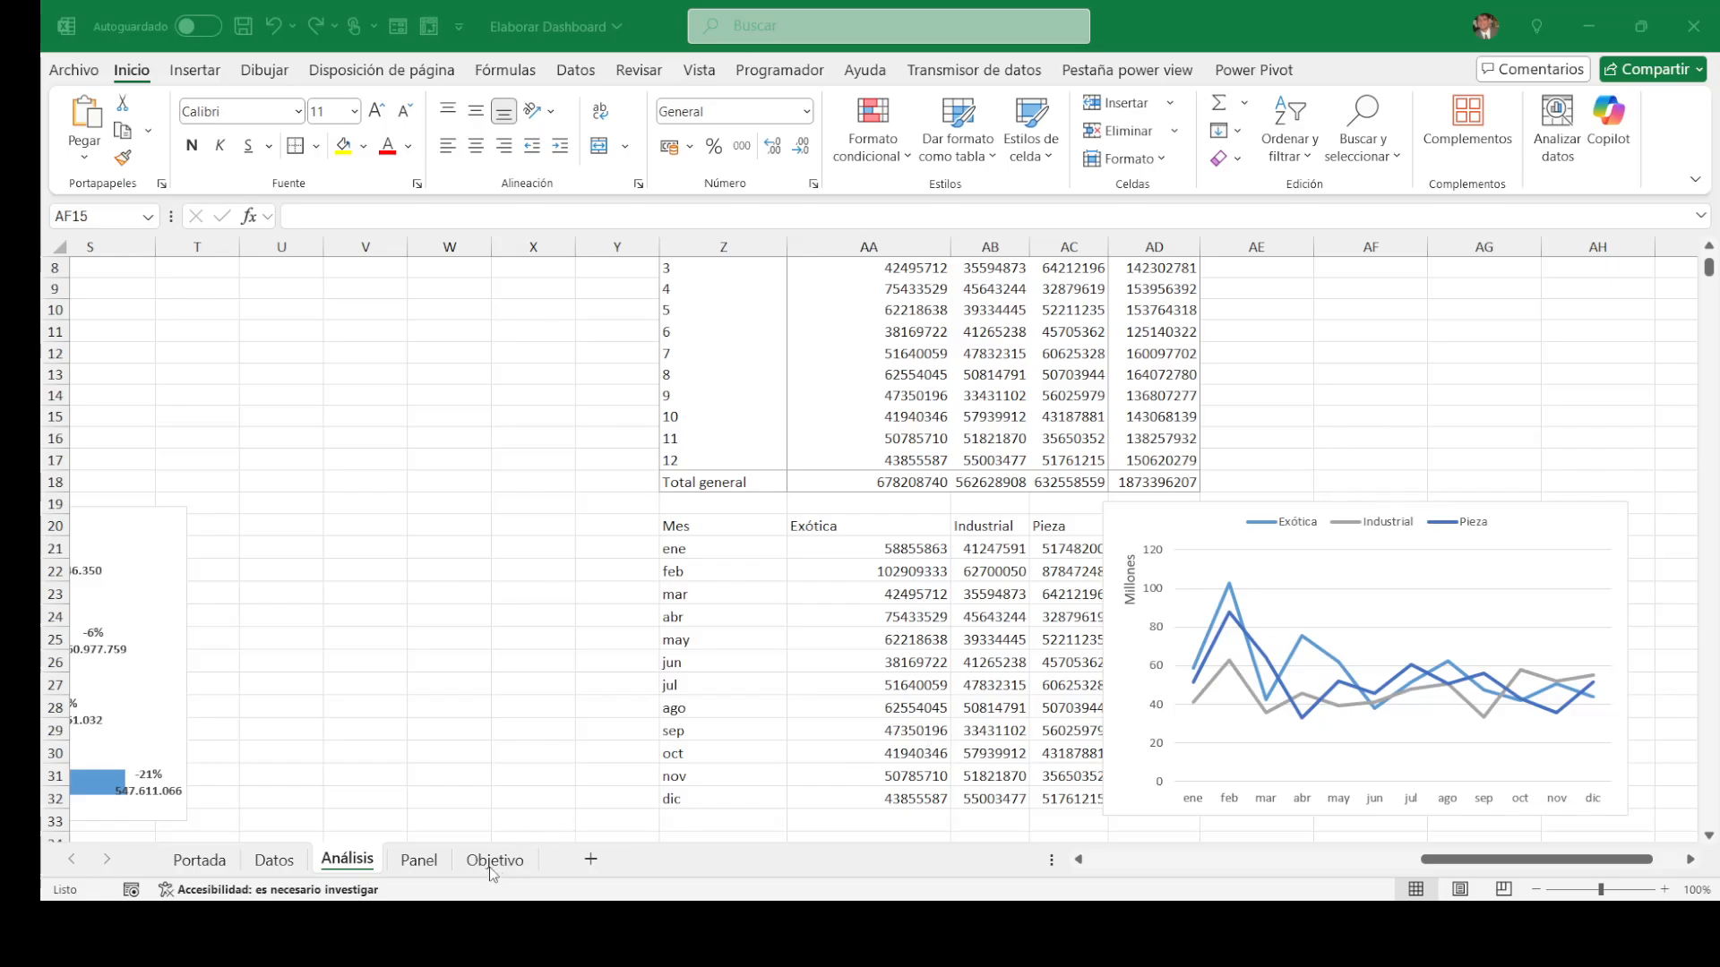
click(1154, 395)
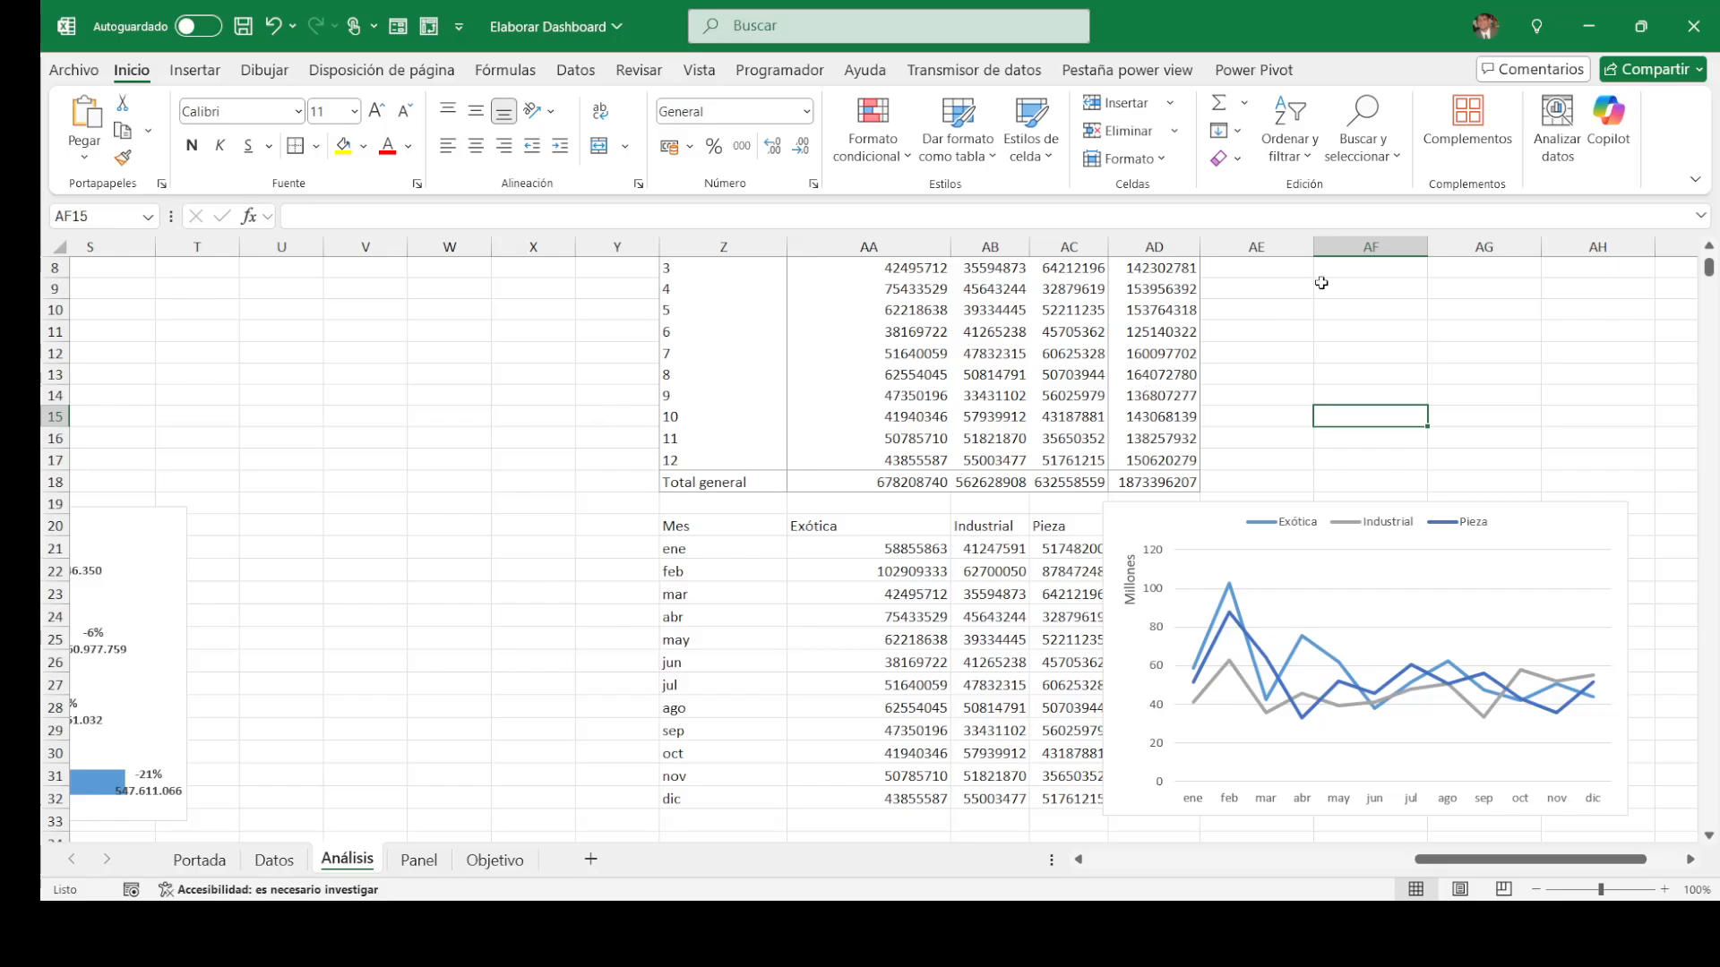
key(Up)
key(Up)
key(Up)
key(Up)
key(Up)
key(Up)
key(Up)
key(Right)
key(Right)
key(Right)
key(Up)
key(Up)
key(Up)
key(Up)
key(Up)
key(Up)
key(Up)
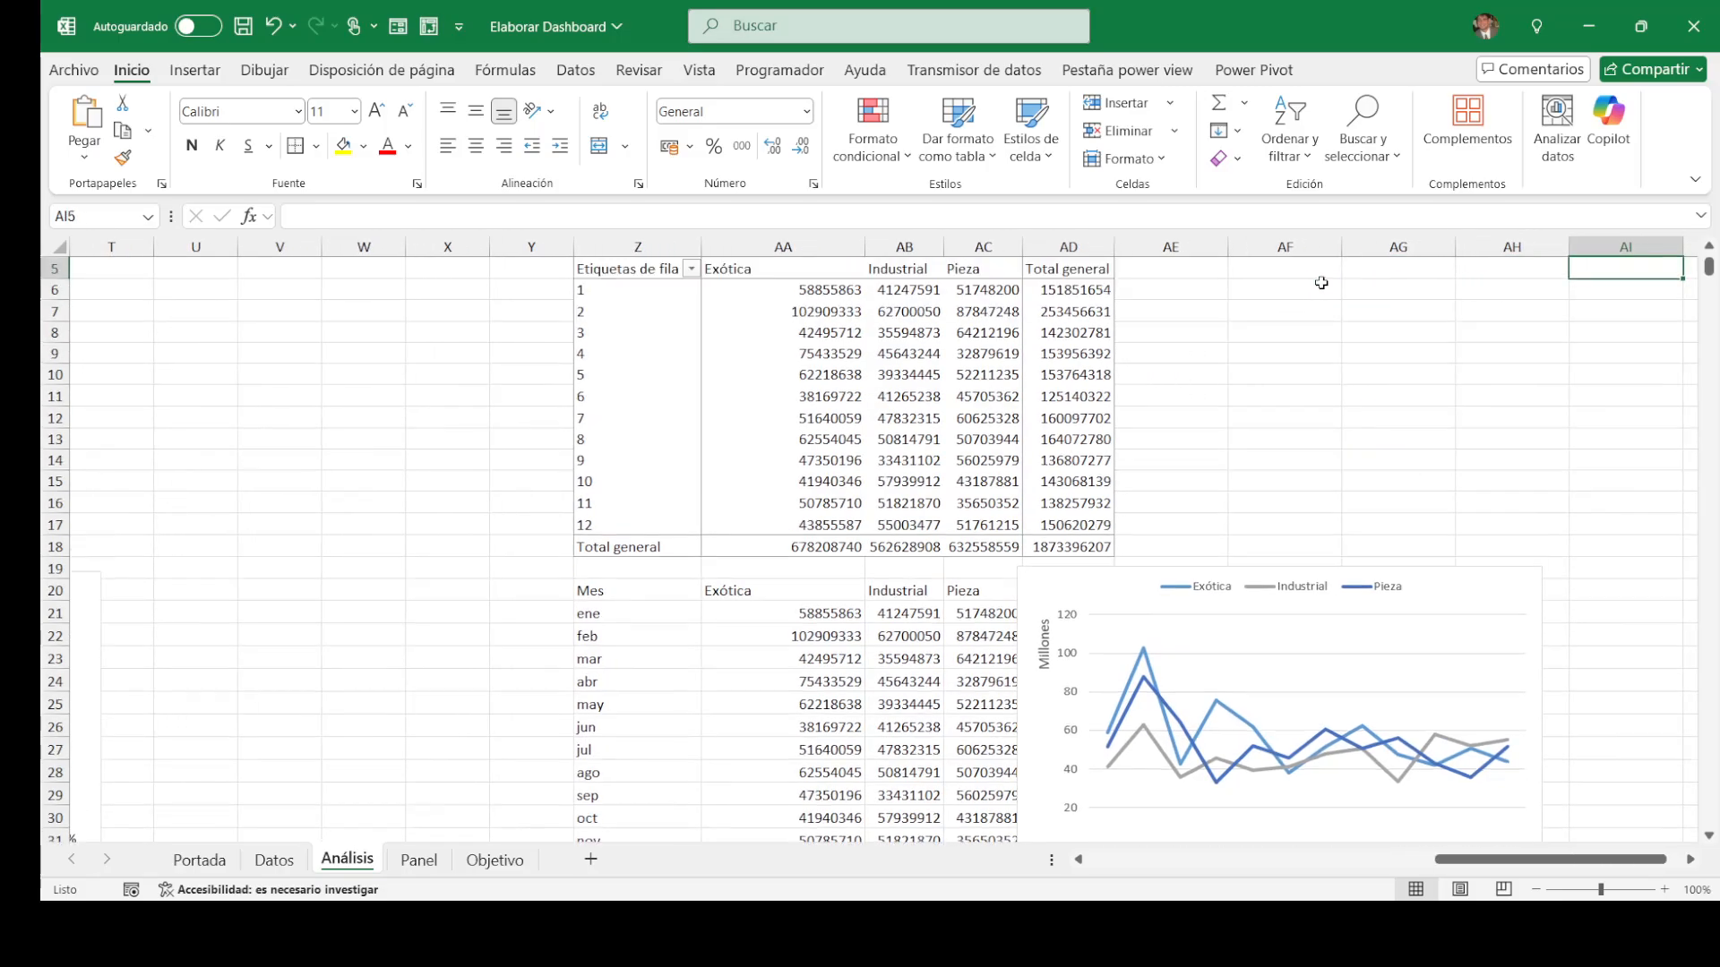
key(Left)
key(Left)
key(Left)
key(Left)
key(Left)
key(Left)
key(Left)
key(Left)
key(Left)
key(Down)
key(Down)
key(Down)
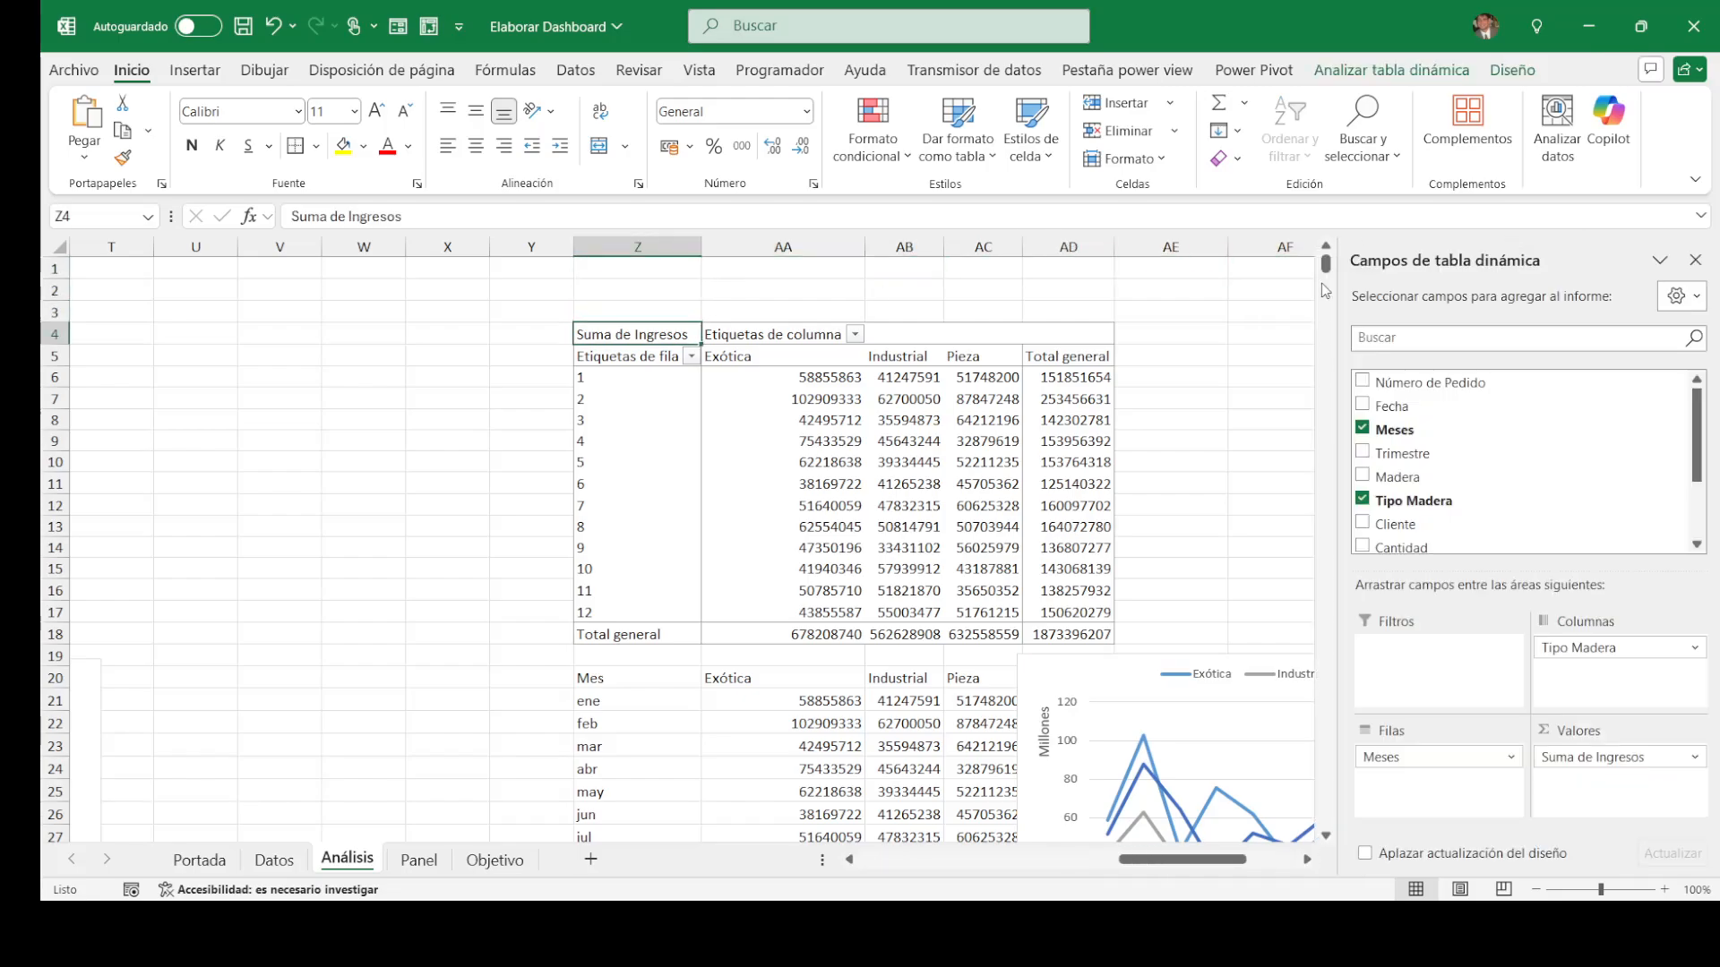
key(shift+Right)
key(shift+Right)
key(shift+Right)
key(shift+Down)
key(shift+Down)
key(shift+Down)
key(shift+Right)
key(shift+Down)
key(shift+Down)
key(shift+Down)
key(shift+Down)
key(shift+Down)
key(shift+Down)
key(shift+Down)
key(shift+Down)
key(shift+Down)
key(shift+Down)
key(shift+Down)
key(shift+Down)
key(shift+Down)
key(shift+Down)
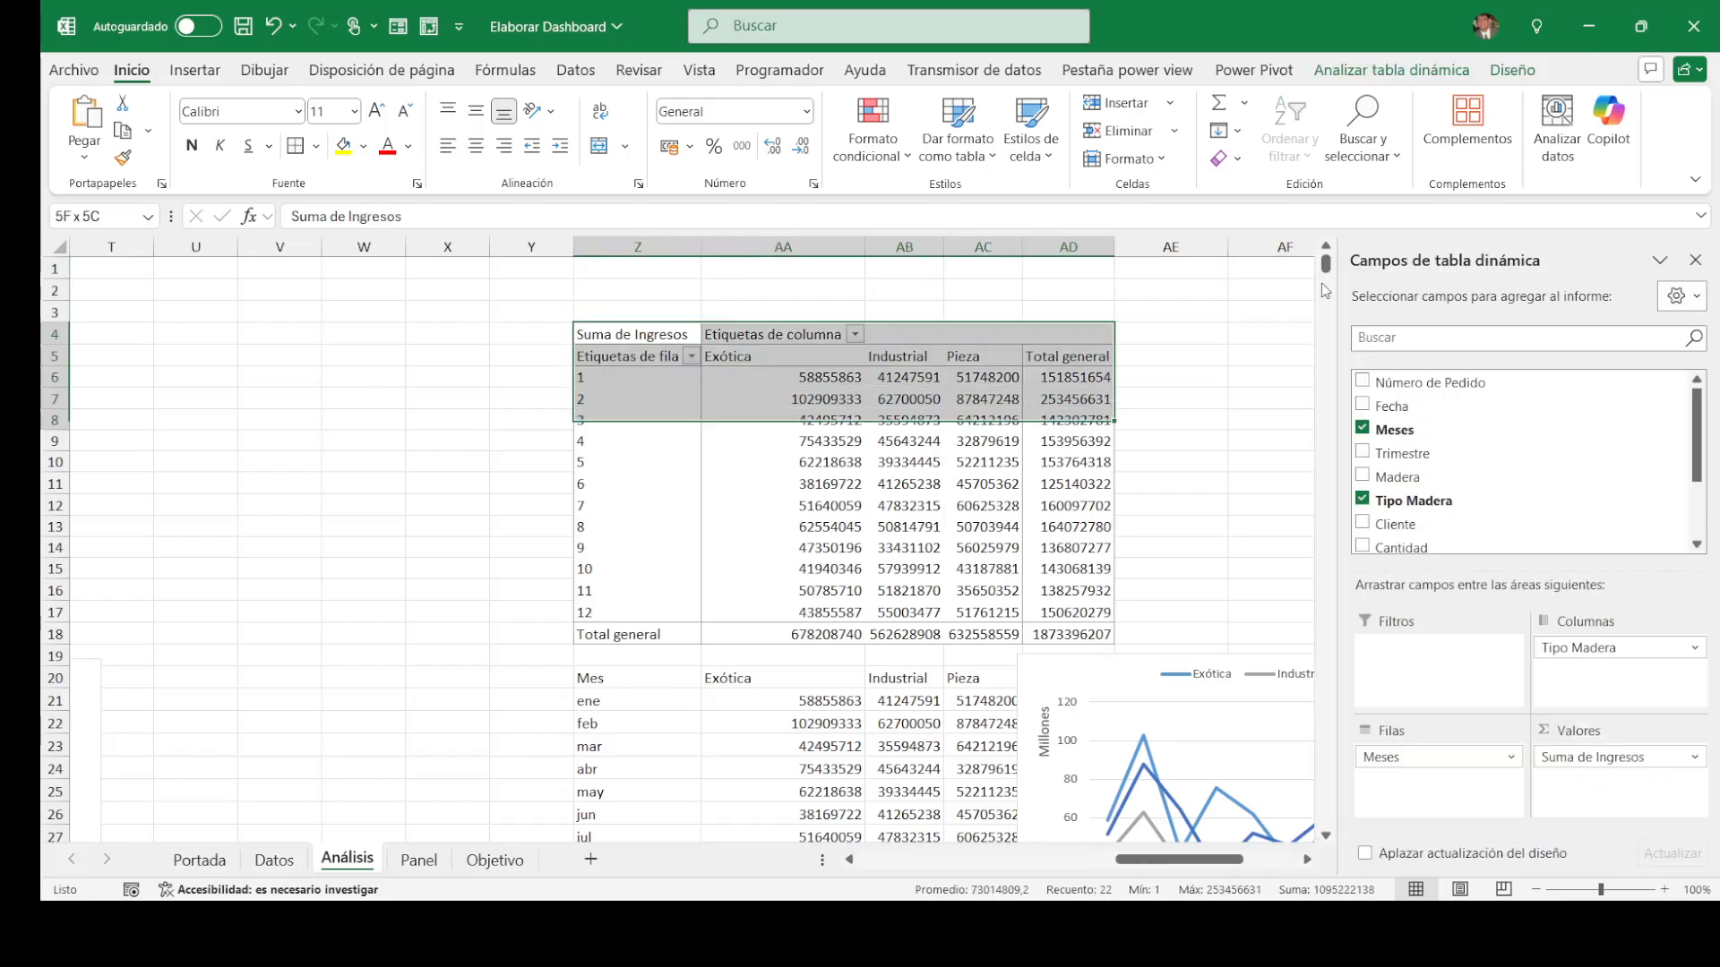
key(shift+Up)
key(shift+Up)
key(shift+Up)
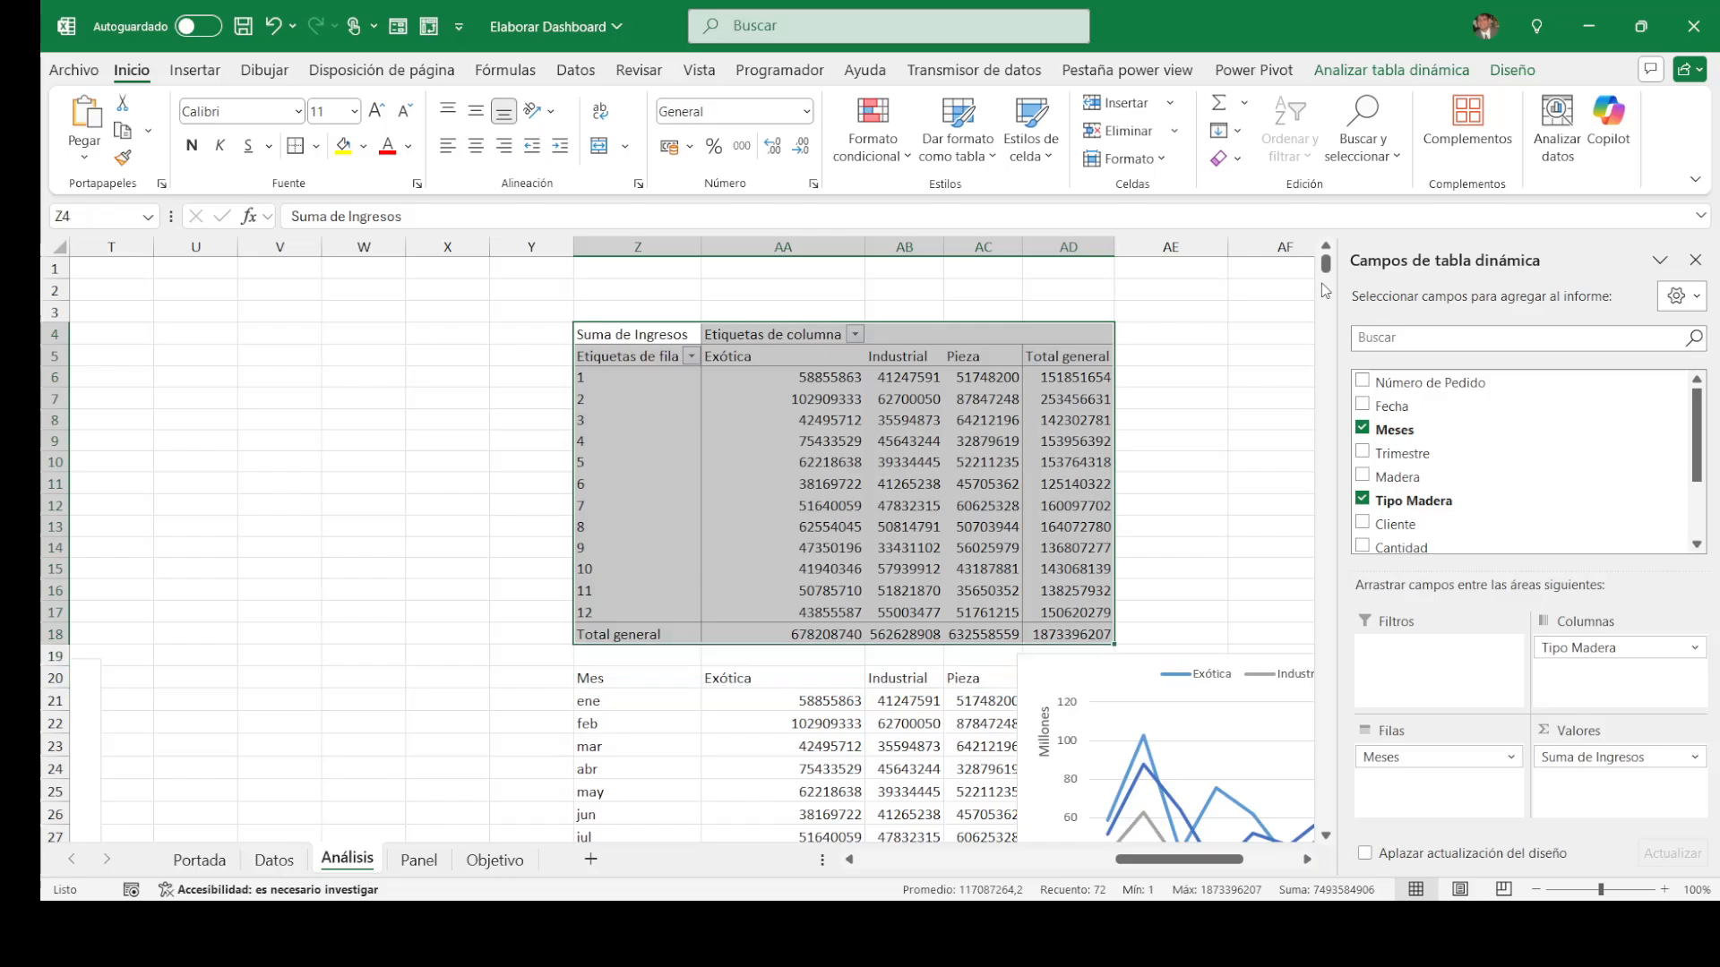
key(ctrl+c)
Step: Paste the pivot table at AJ4 and remove the Tipo Madera field from the columns of this copy
key(Right)
key(Right)
key(Right)
key(Right)
key(Right)
key(Right)
key(Right)
key(Right)
key(Right)
key(Right)
key(Right)
key(Right)
key(Right)
key(Right)
key(Left)
key(Left)
key(Left)
key(Left)
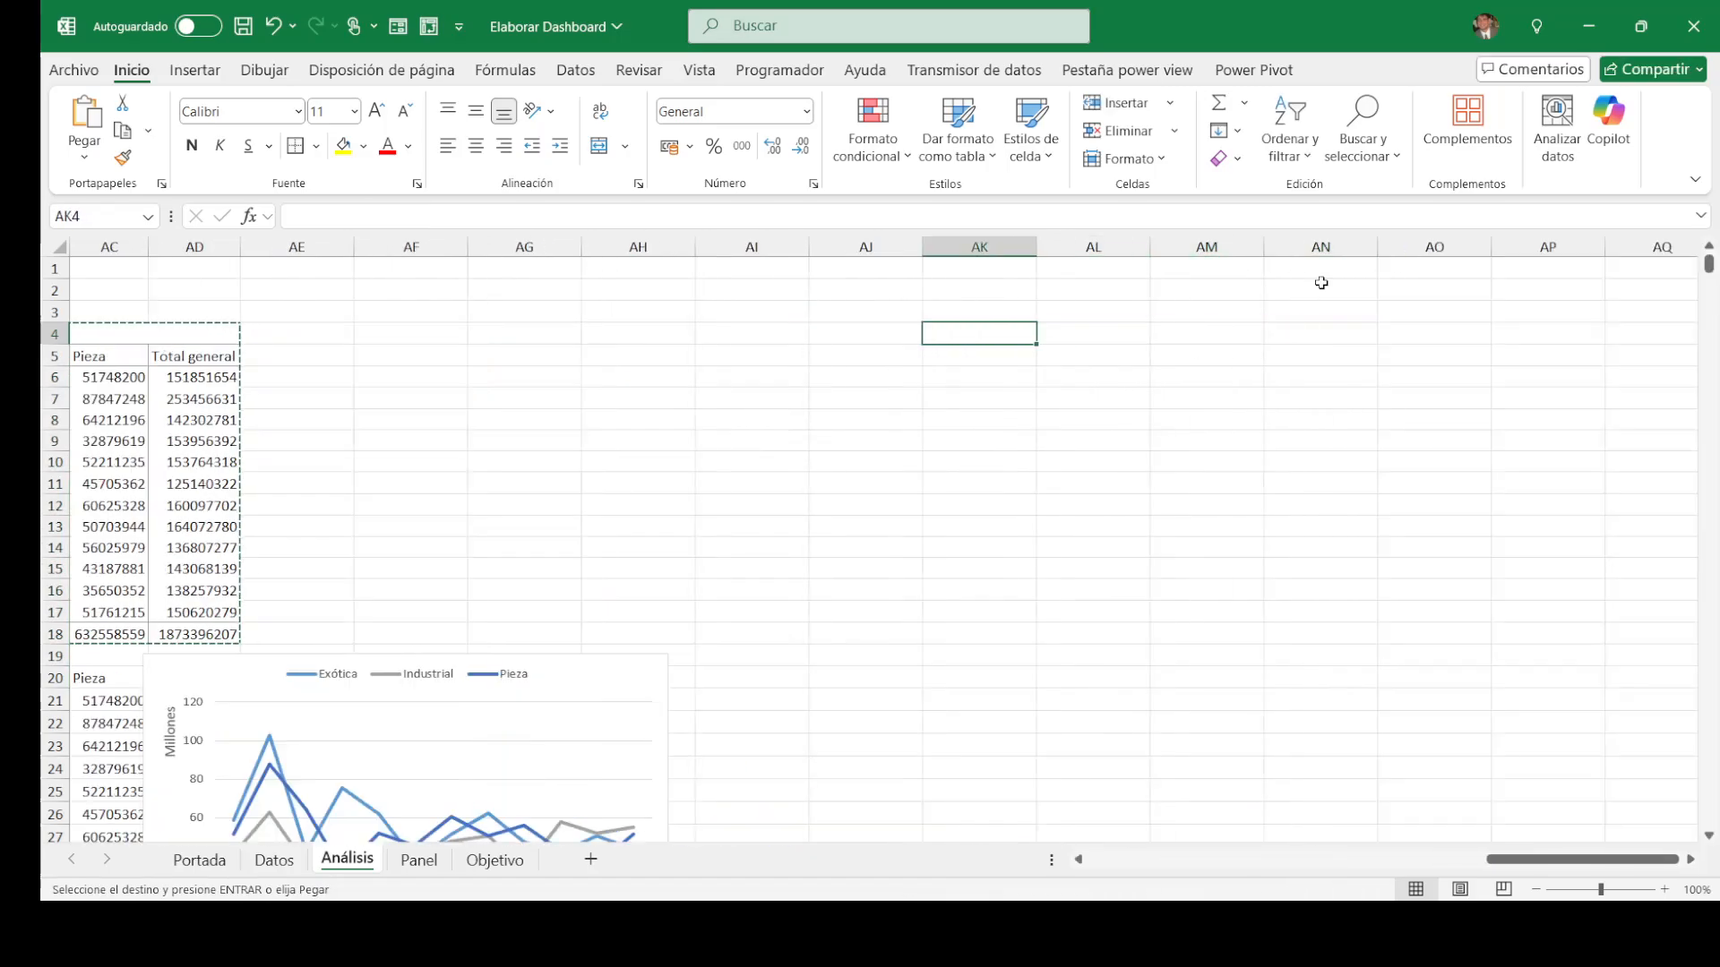
key(ctrl+v)
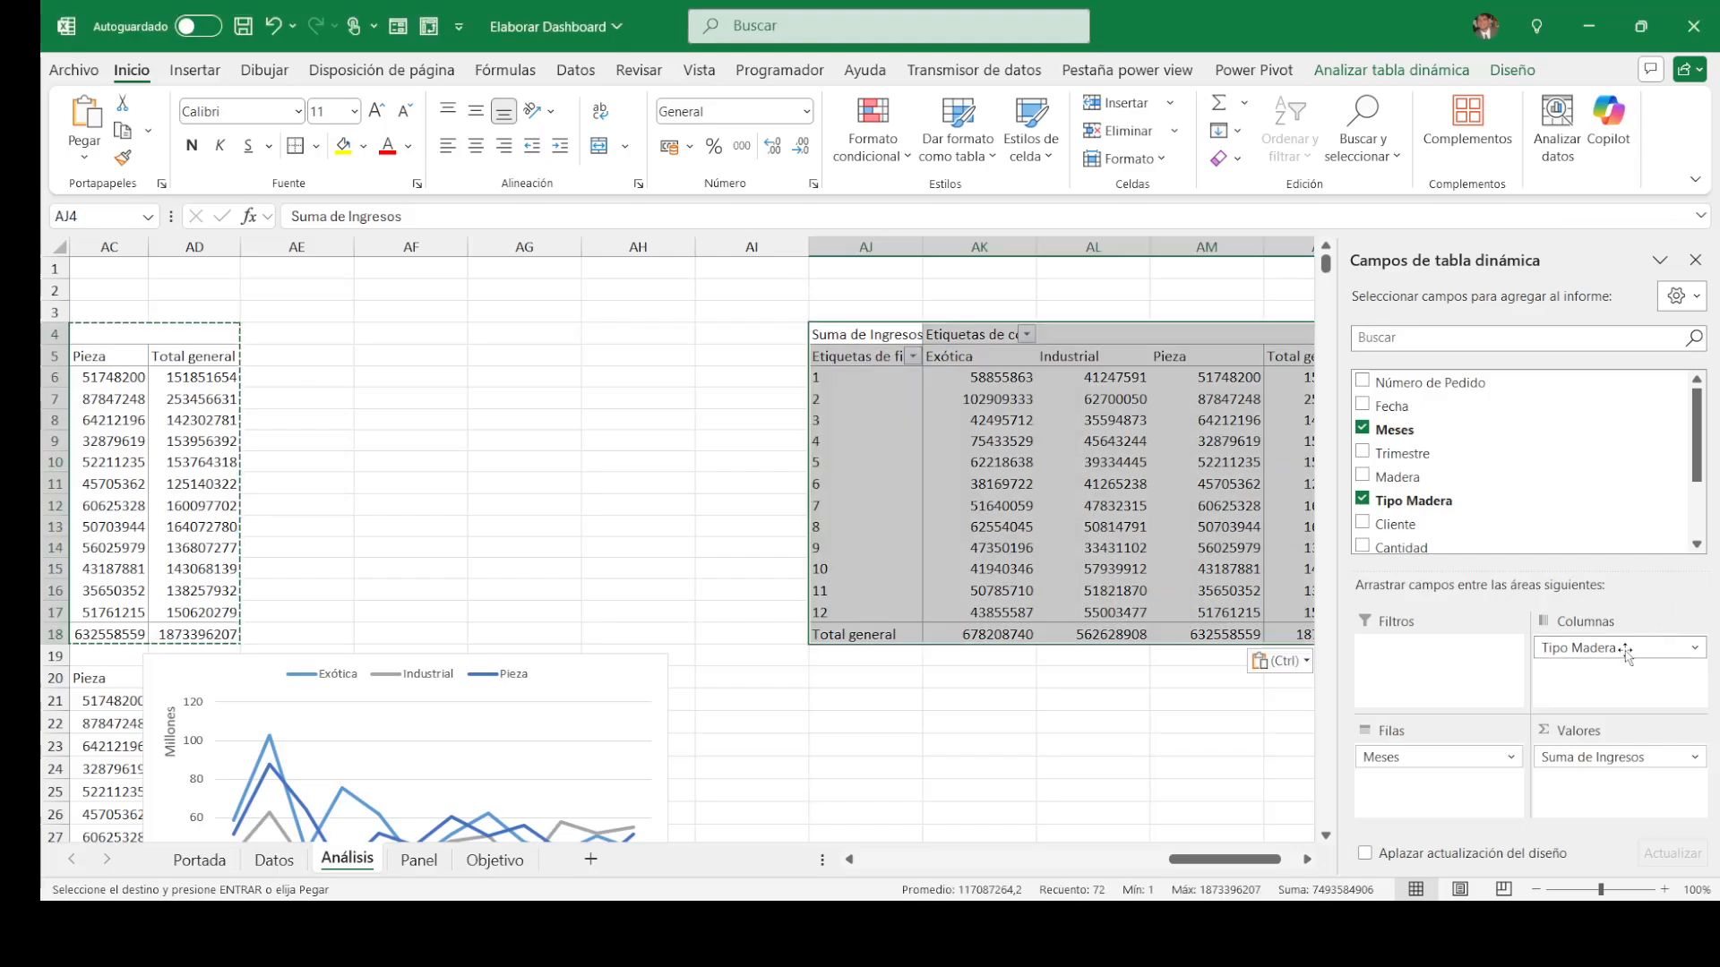
drag(1622, 648, 1530, 482)
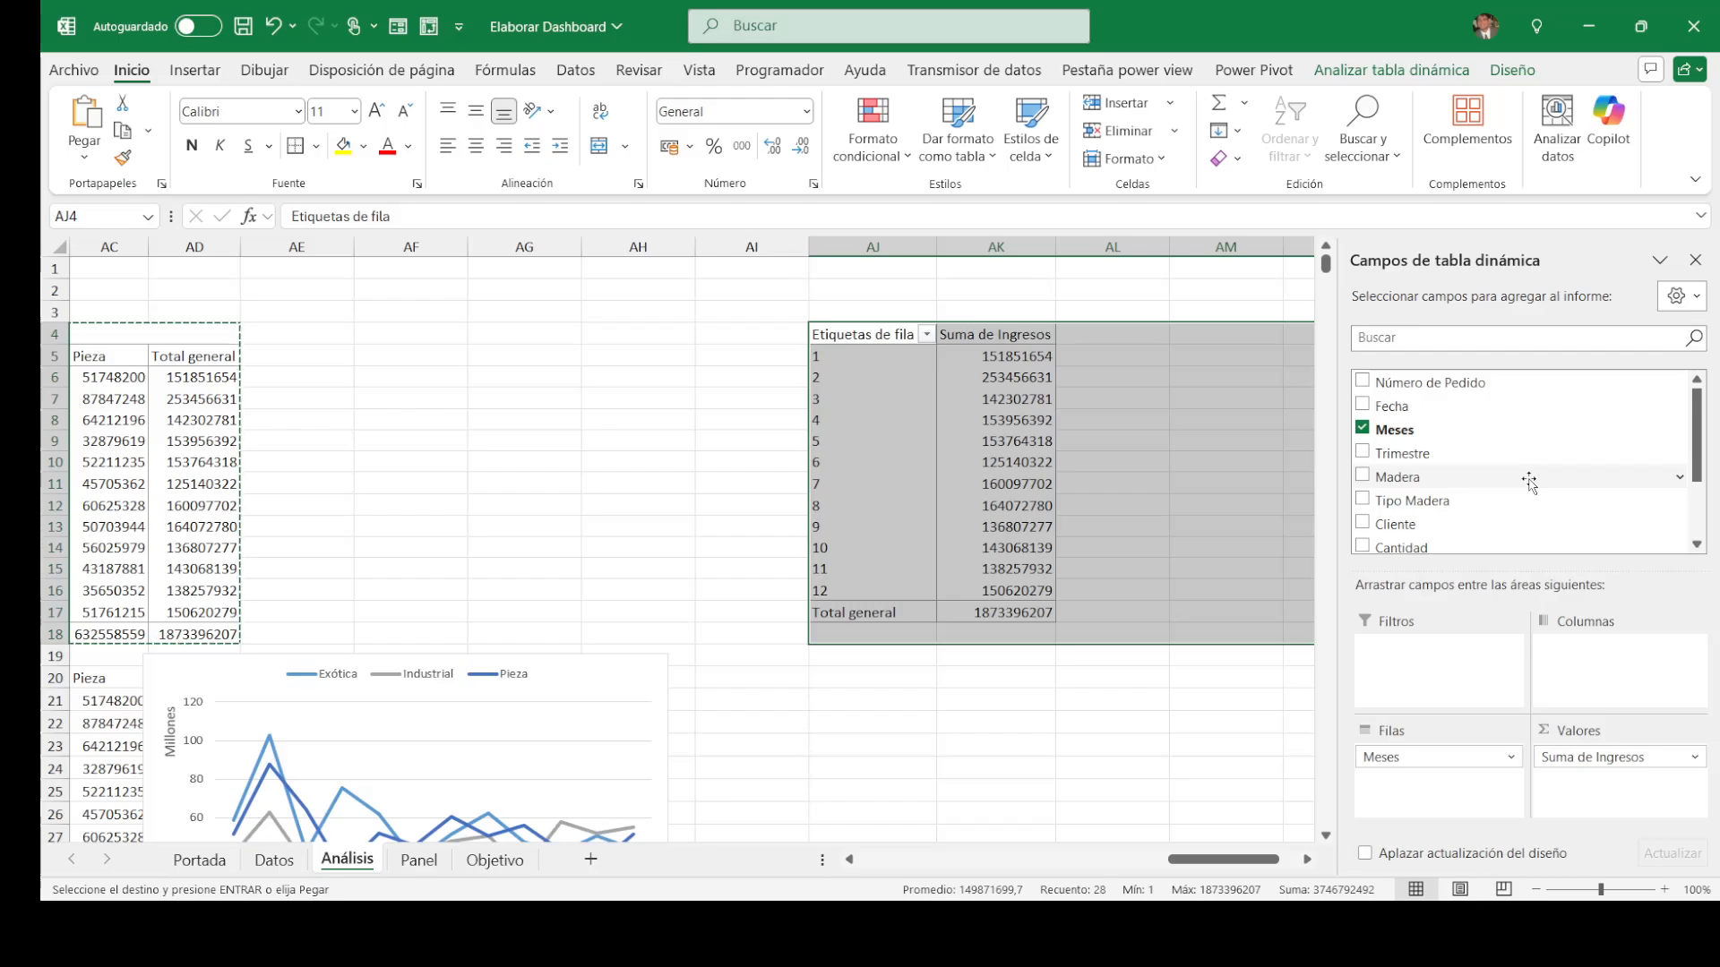
click(1120, 395)
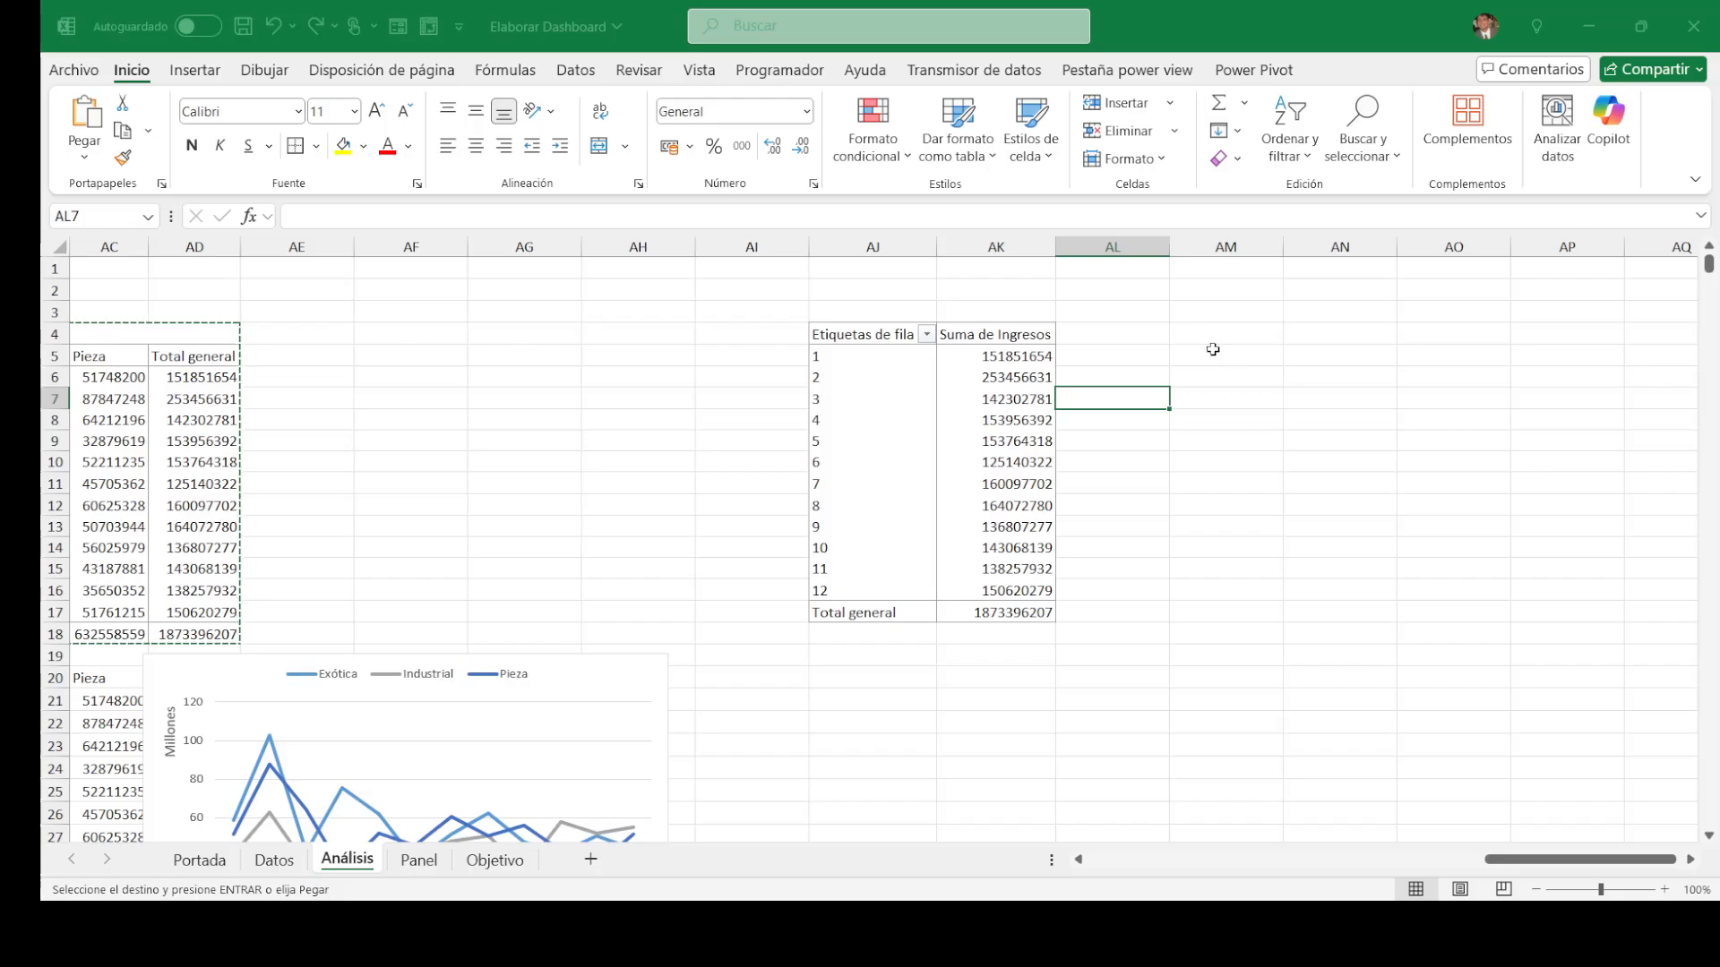
Step: Copy the Mes header and month names in Z20:Z32 and paste them at AM4 beside the new pivot table
click(690, 542)
key(Left)
key(Left)
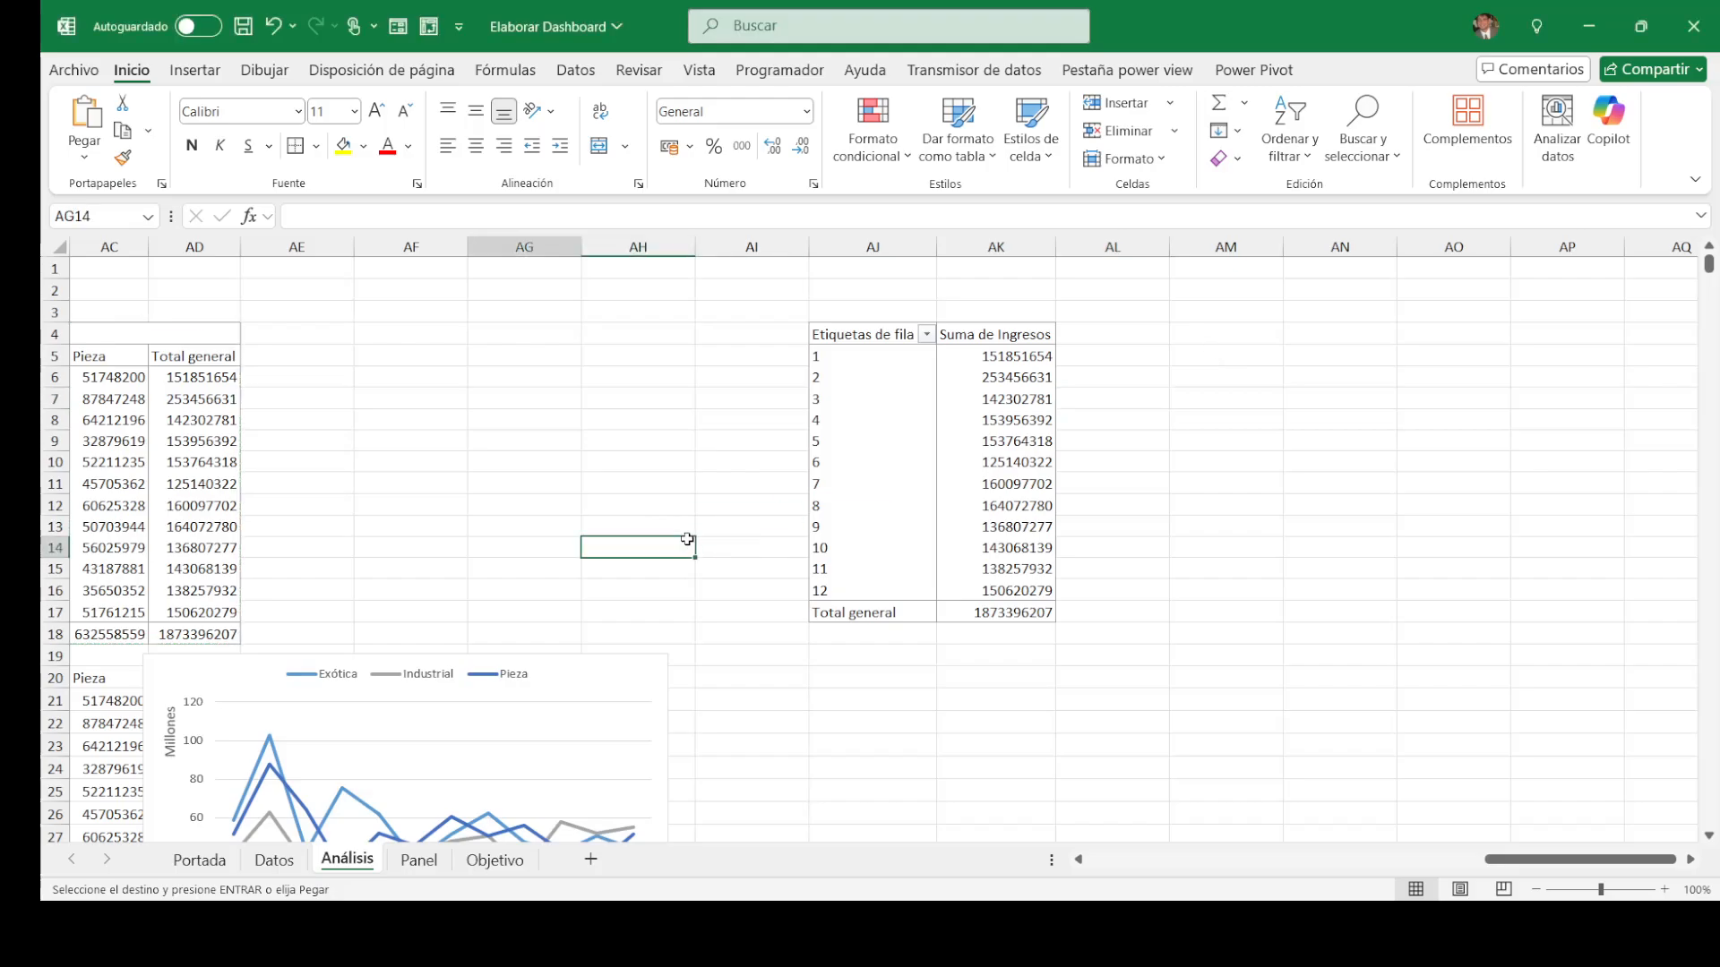
key(Left)
key(Left)
key(Left)
key(Left)
key(Left)
key(Left)
key(Left)
key(Left)
key(Left)
key(Left)
key(Down)
key(Down)
key(Down)
key(Down)
key(Down)
key(Down)
key(Down)
key(Right)
key(Right)
key(Right)
key(Right)
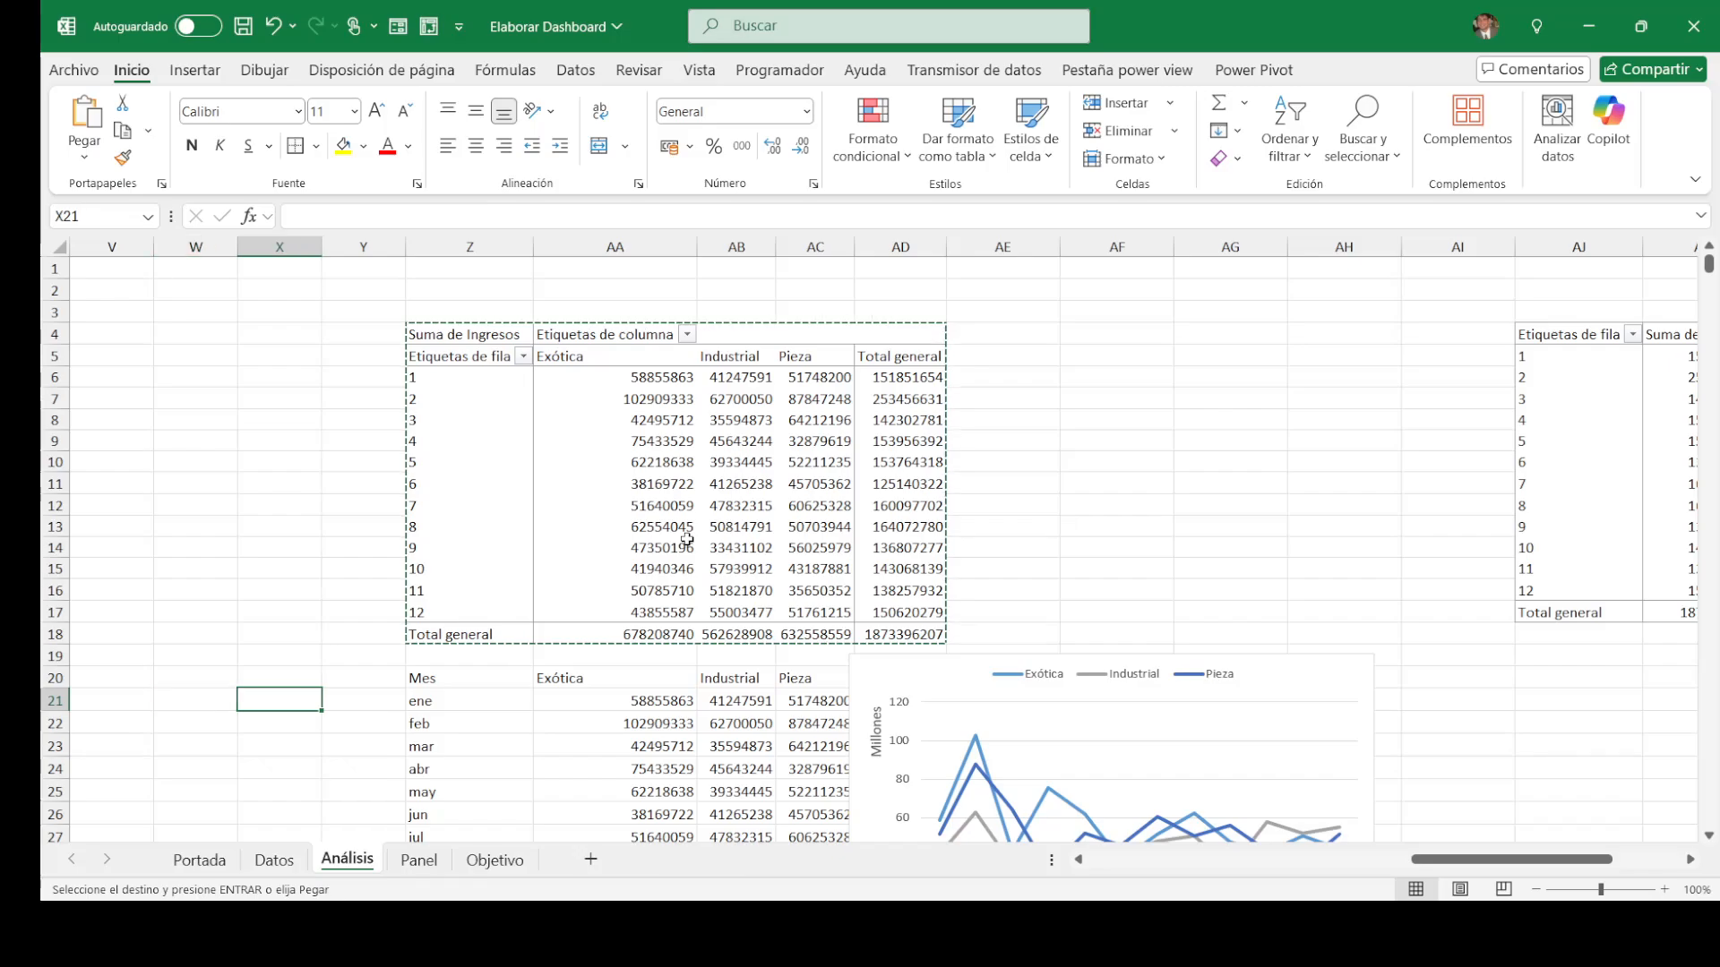
key(Up)
key(ctrl+shift+Down)
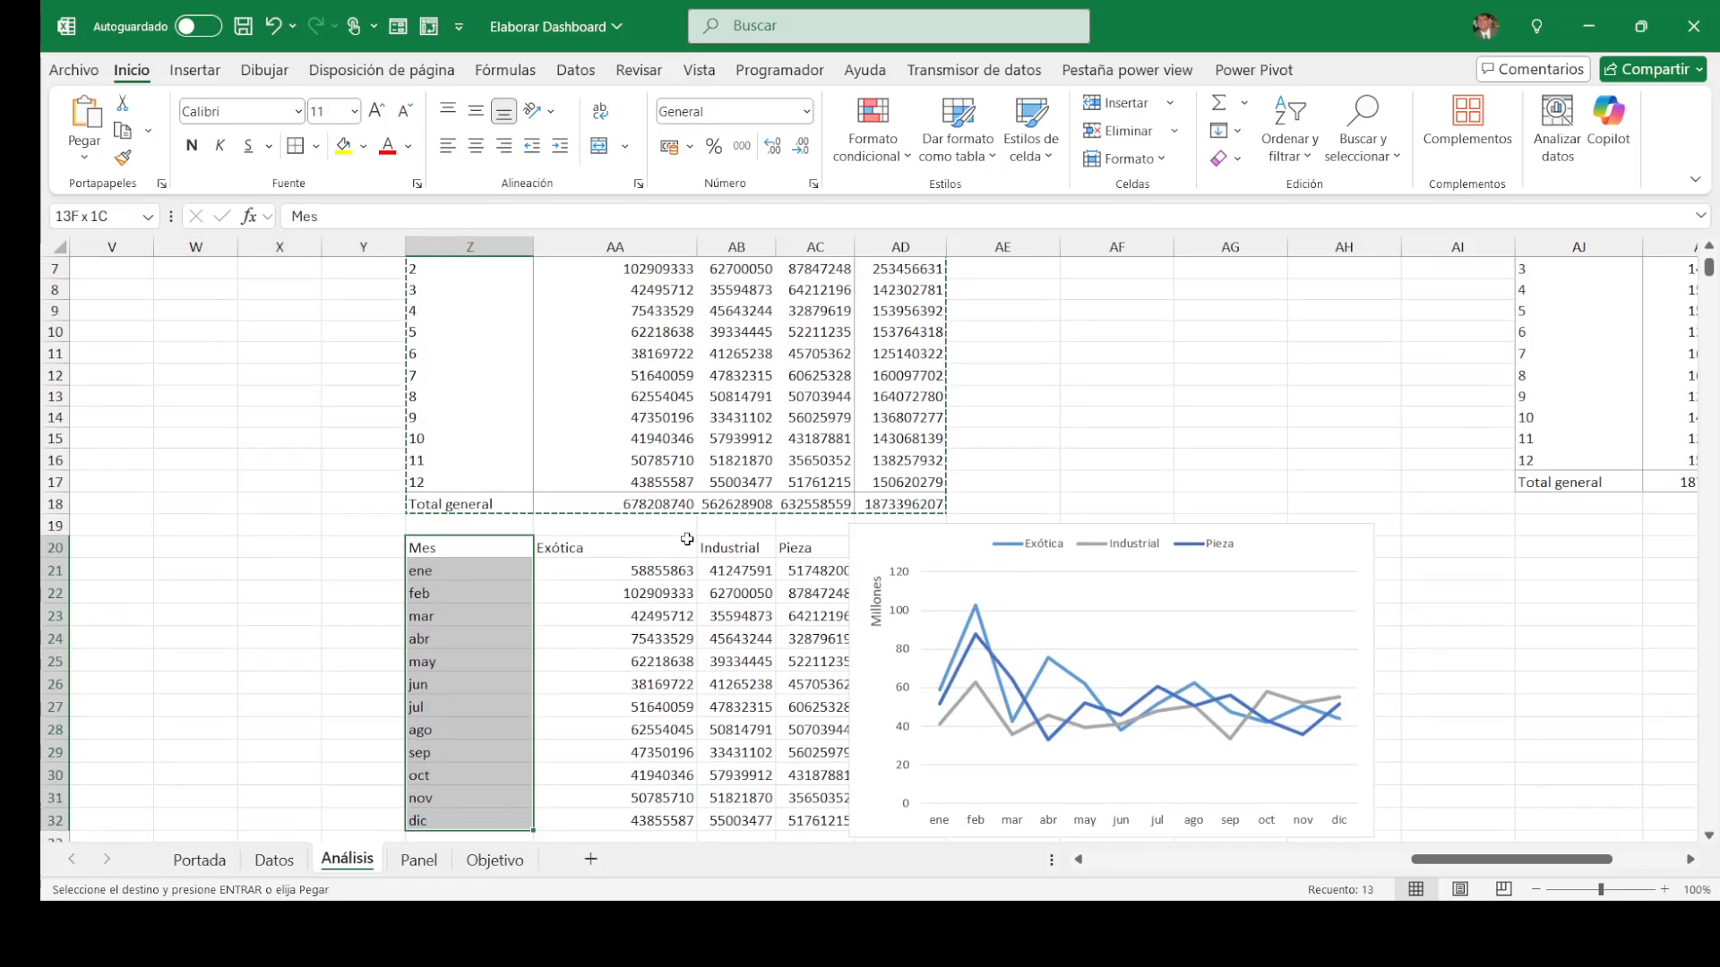
key(ctrl+c)
key(Up)
key(Up)
key(Up)
key(Up)
key(Up)
key(Up)
key(Up)
key(Up)
key(Up)
key(Up)
key(Up)
key(Up)
key(Up)
key(Right)
key(Right)
key(Right)
key(Right)
key(Right)
key(Right)
key(Right)
key(Right)
key(Right)
key(Right)
key(Right)
key(Right)
key(Right)
key(Right)
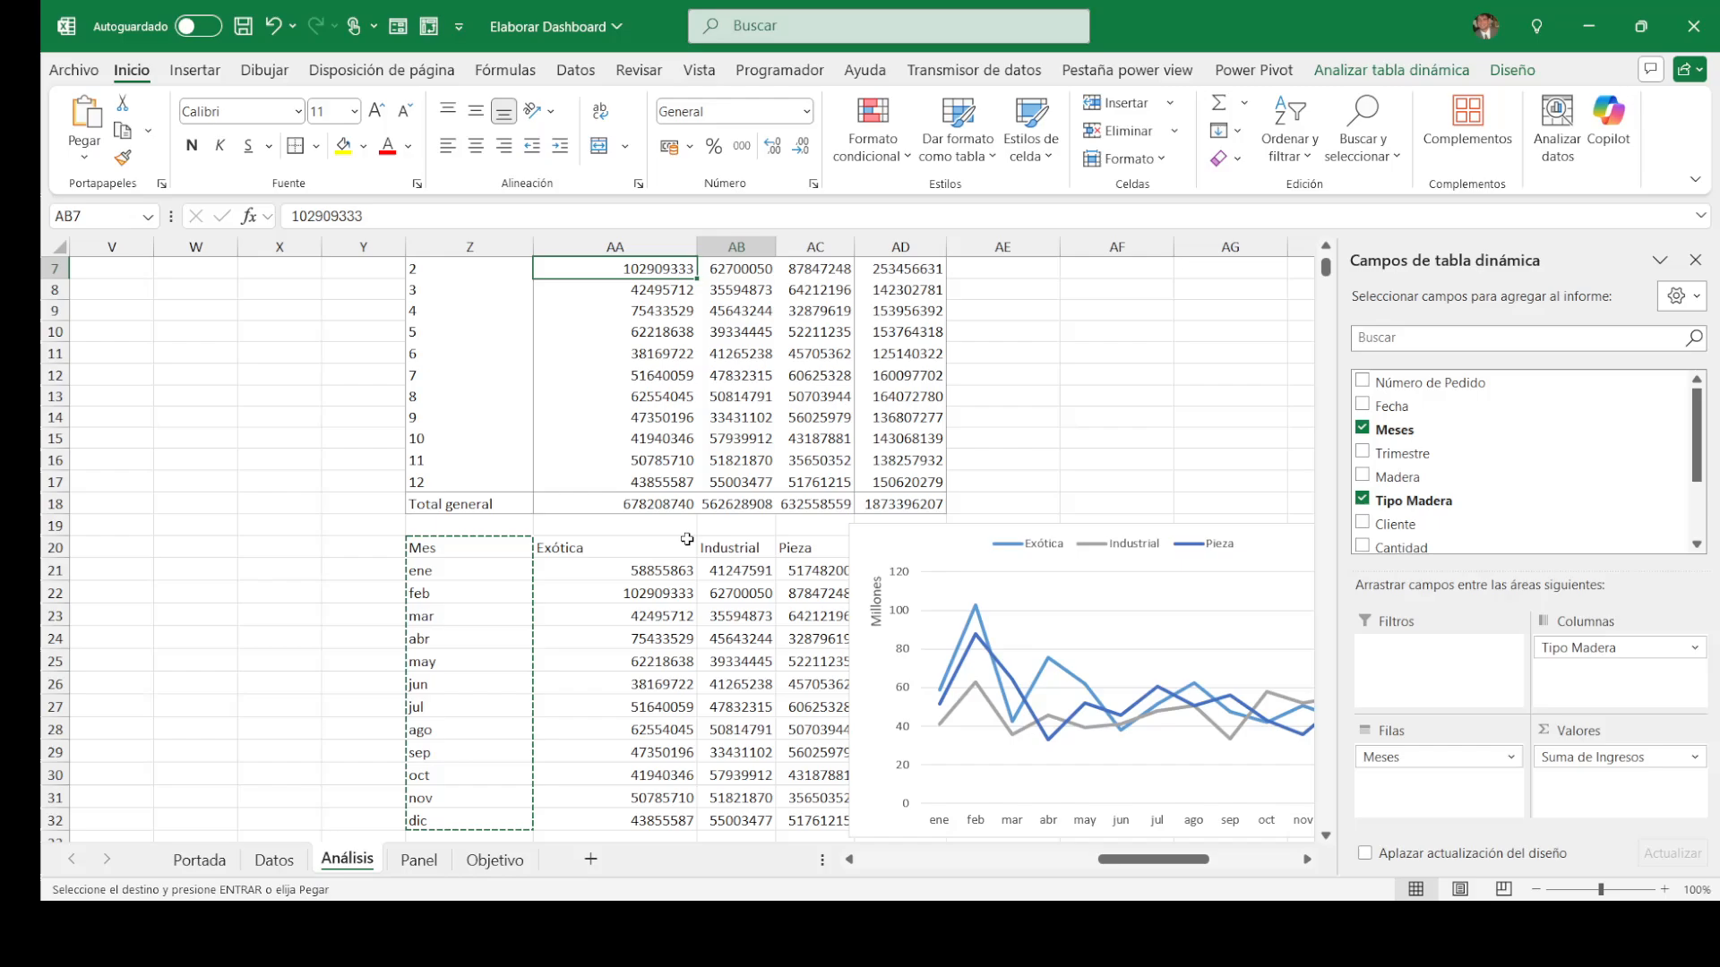
key(Up)
key(Up)
key(Up)
key(Up)
key(Up)
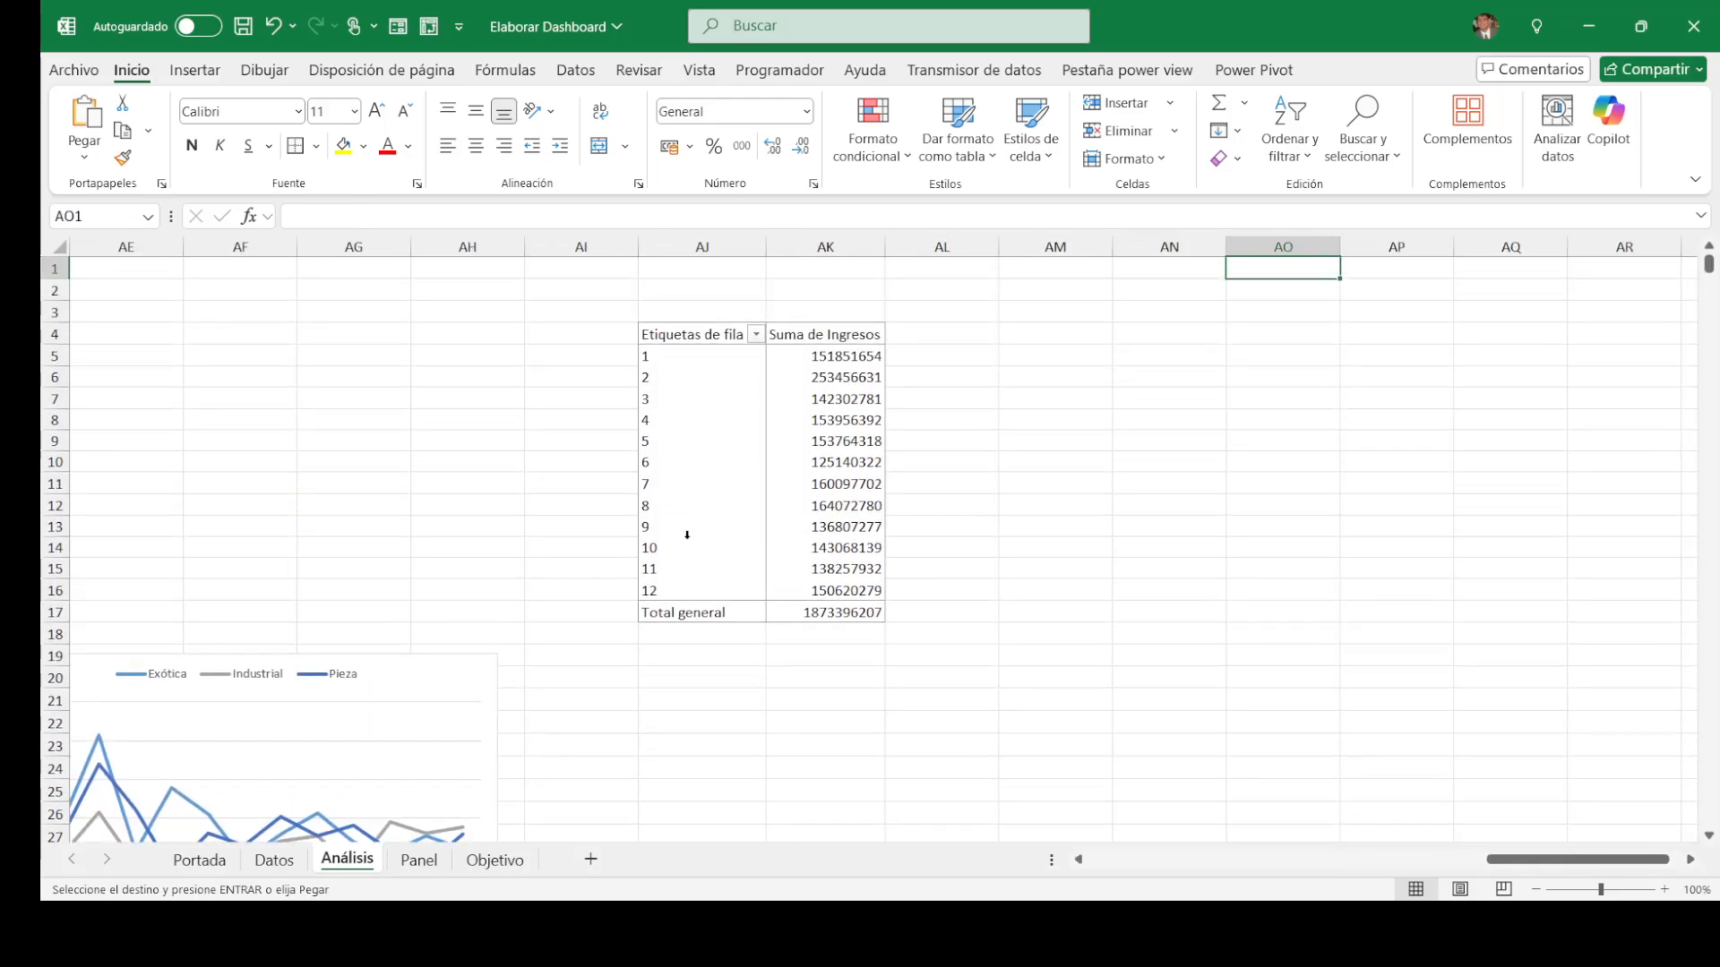
key(Down)
key(Down)
key(Left)
key(ctrl+v)
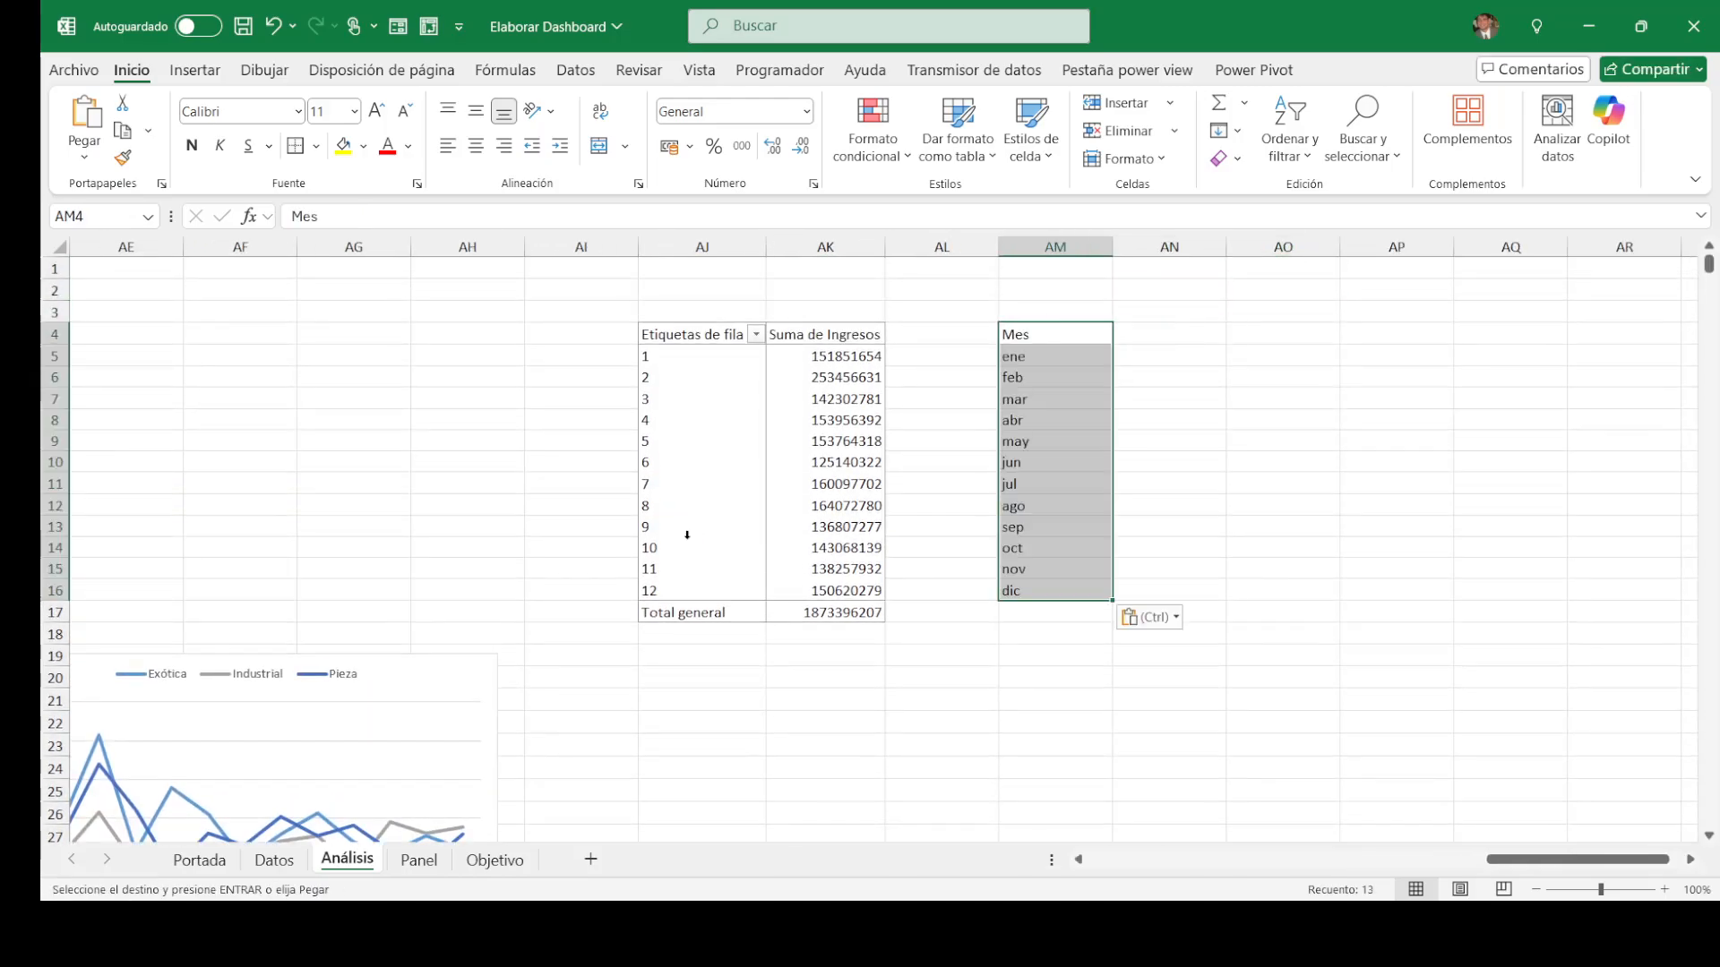
Step: Add the header Ingresos in AN4 and enter the formula +AK5 in AN5 to link January's income
key(Right)
text(Ingreso)
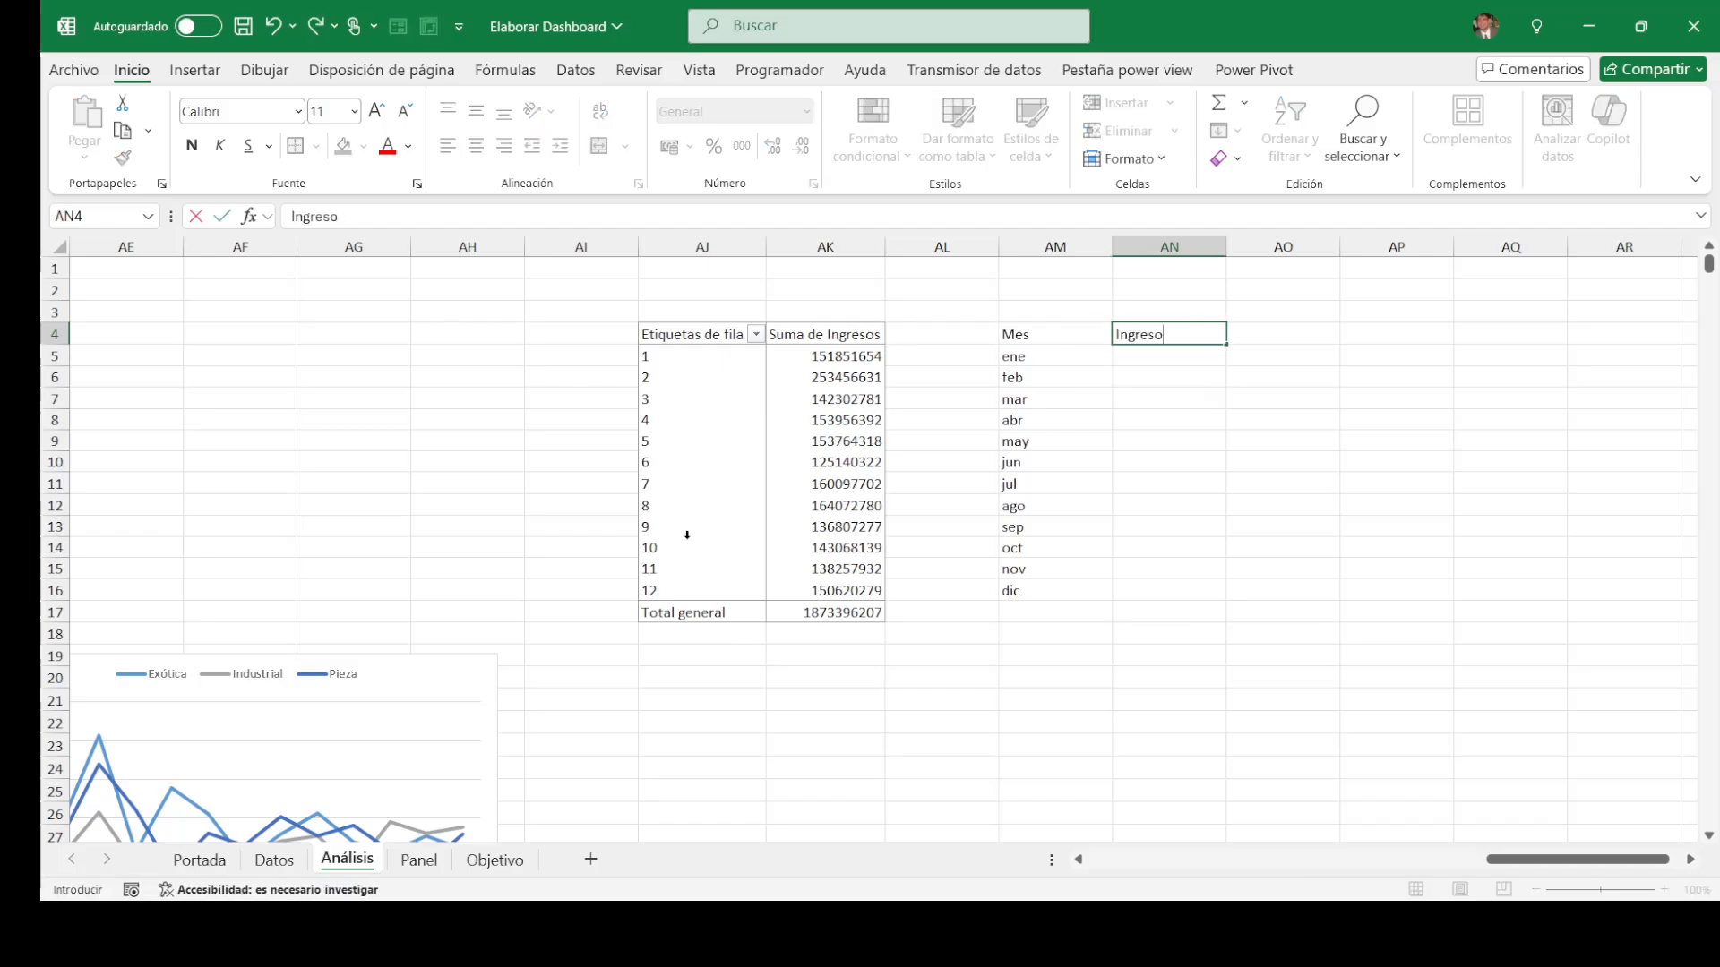
text(s)
key(Return)
text(+)
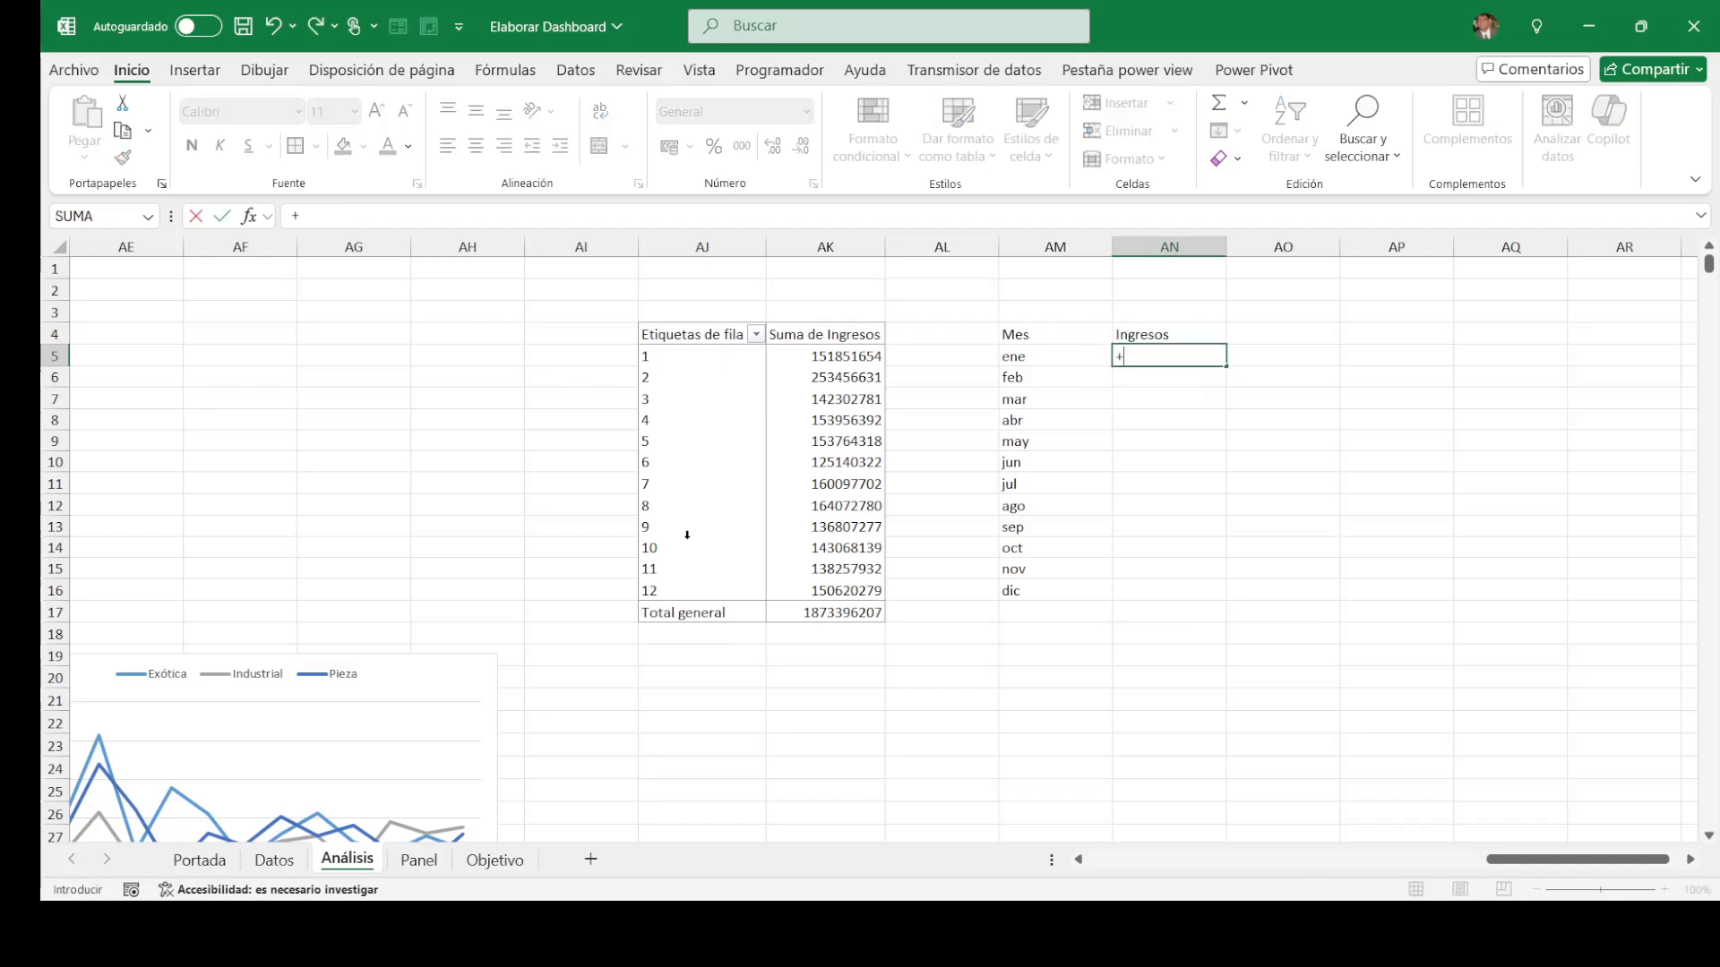
text(ak5)
key(Return)
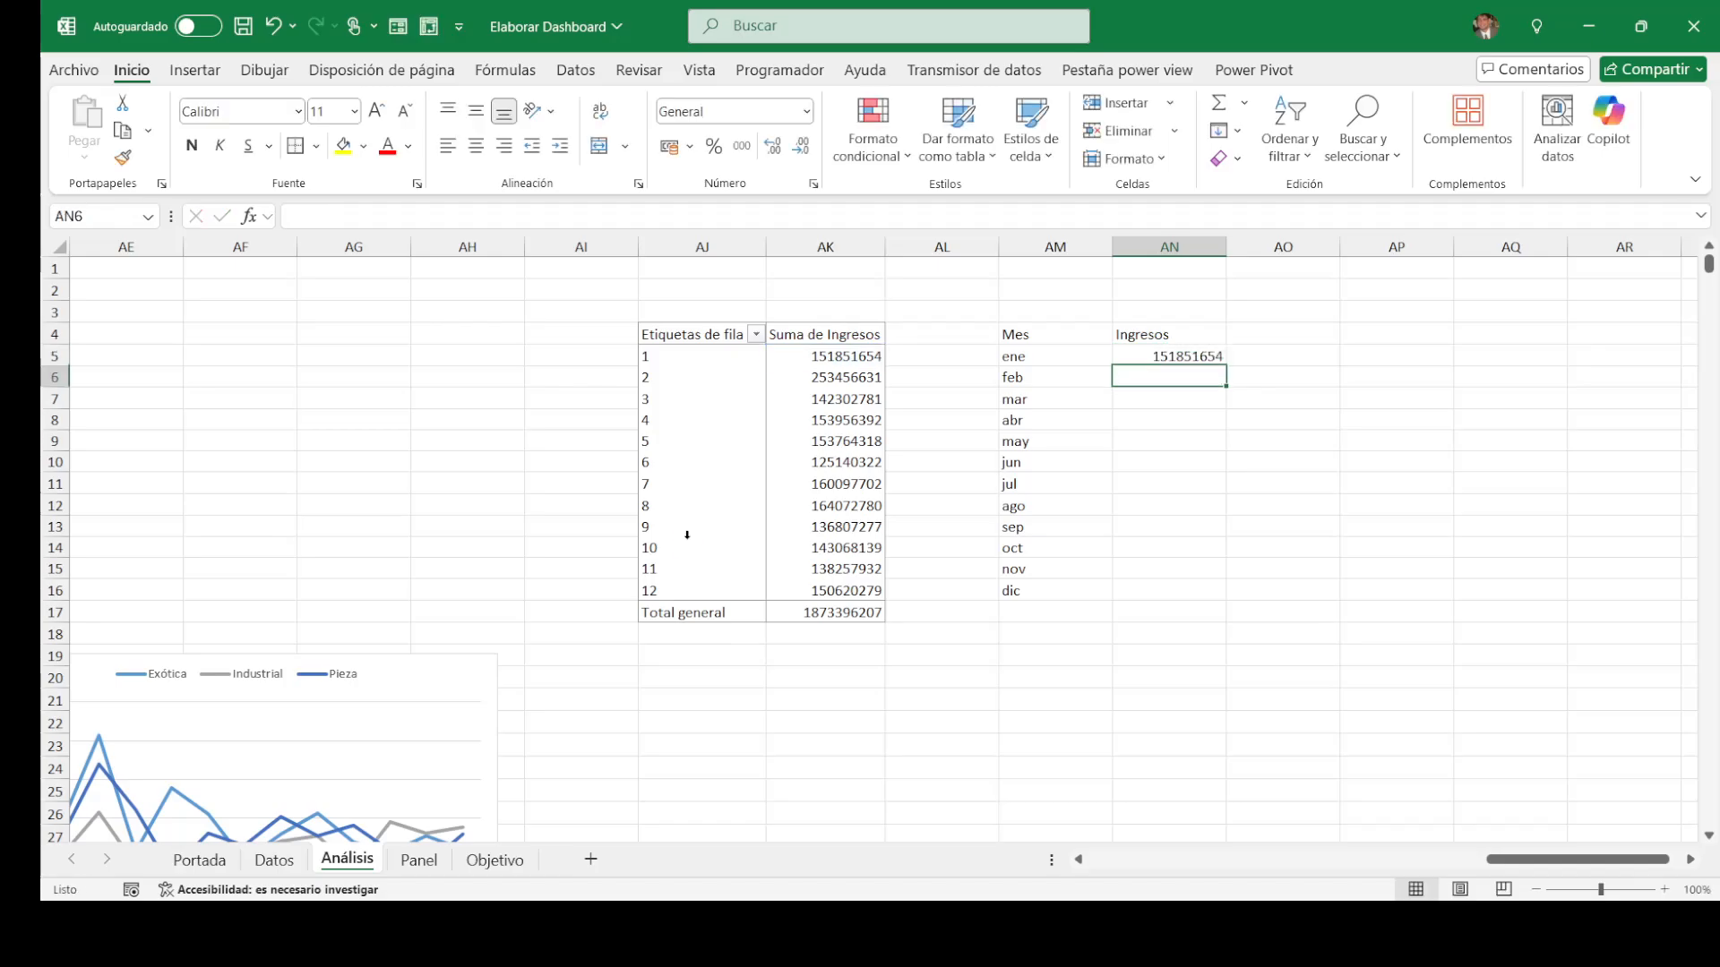
Step: Fill the Ingresos formula from AN5 down through AN16, the December row
key(Up)
key(Left)
key(ctrl+Down)
key(Right)
key(ctrl+shift+Up)
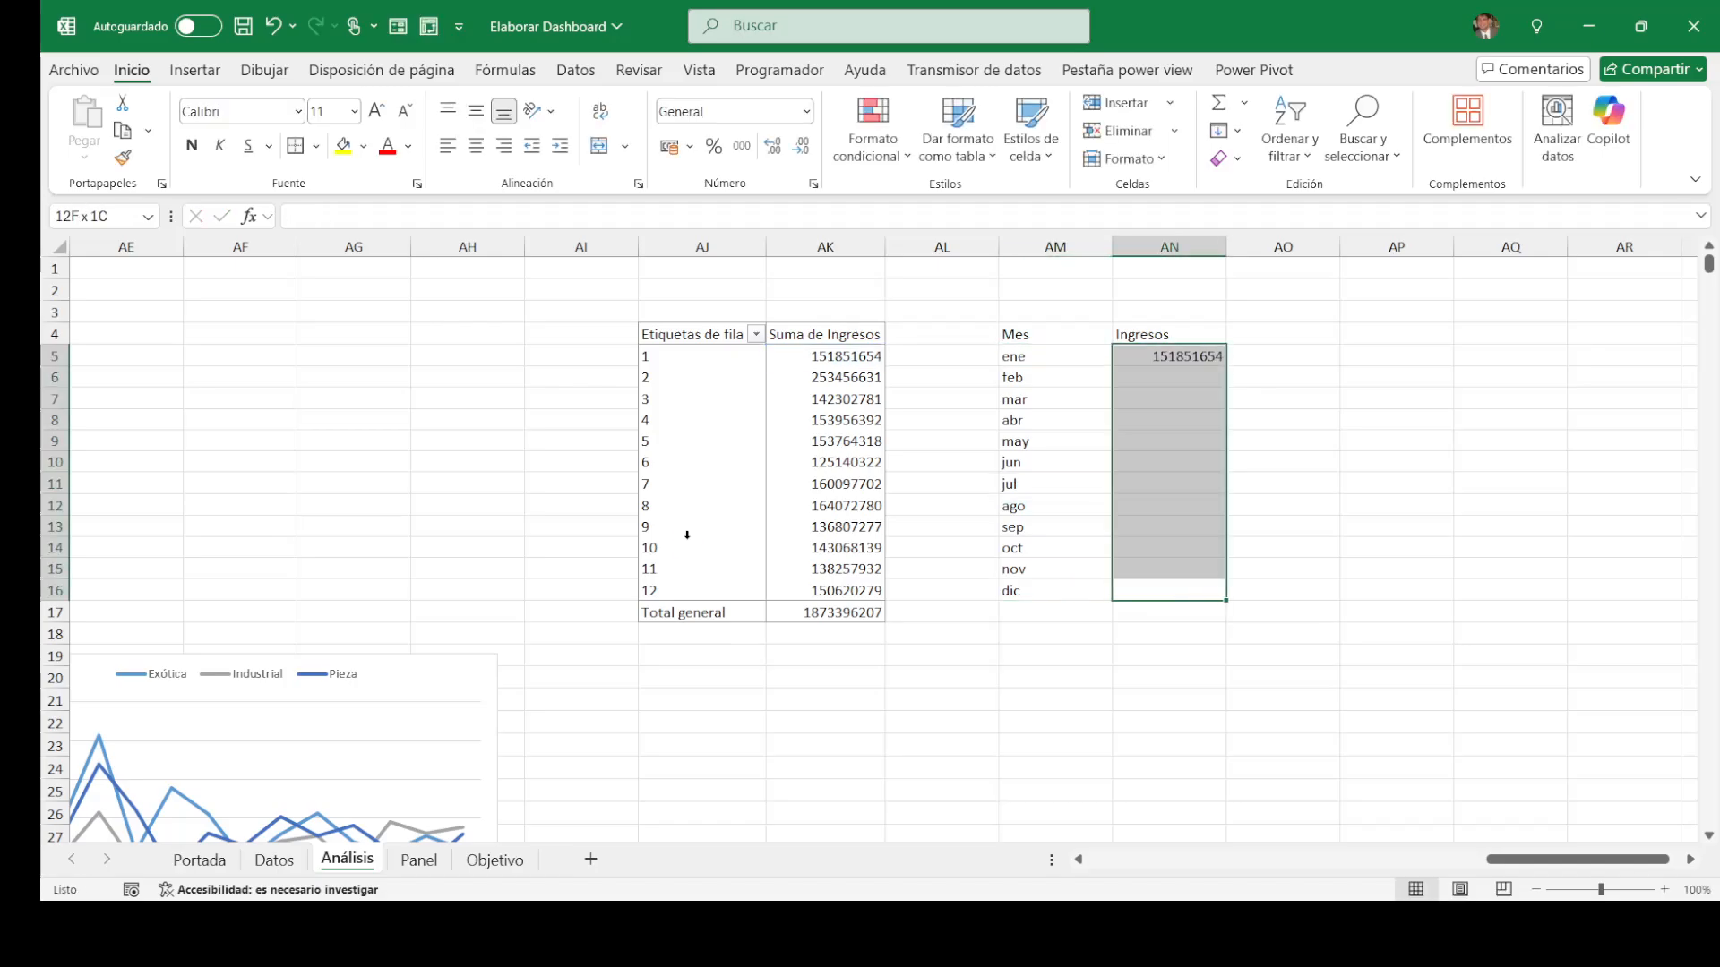
key(ctrl+d)
Step: Enter the formula +AN6/AN5-1 in AO6 to calculate February's income change over January
key(Right)
key(Up)
key(Up)
key(Up)
key(Up)
key(Up)
key(Up)
key(Up)
key(Up)
key(Up)
key(Up)
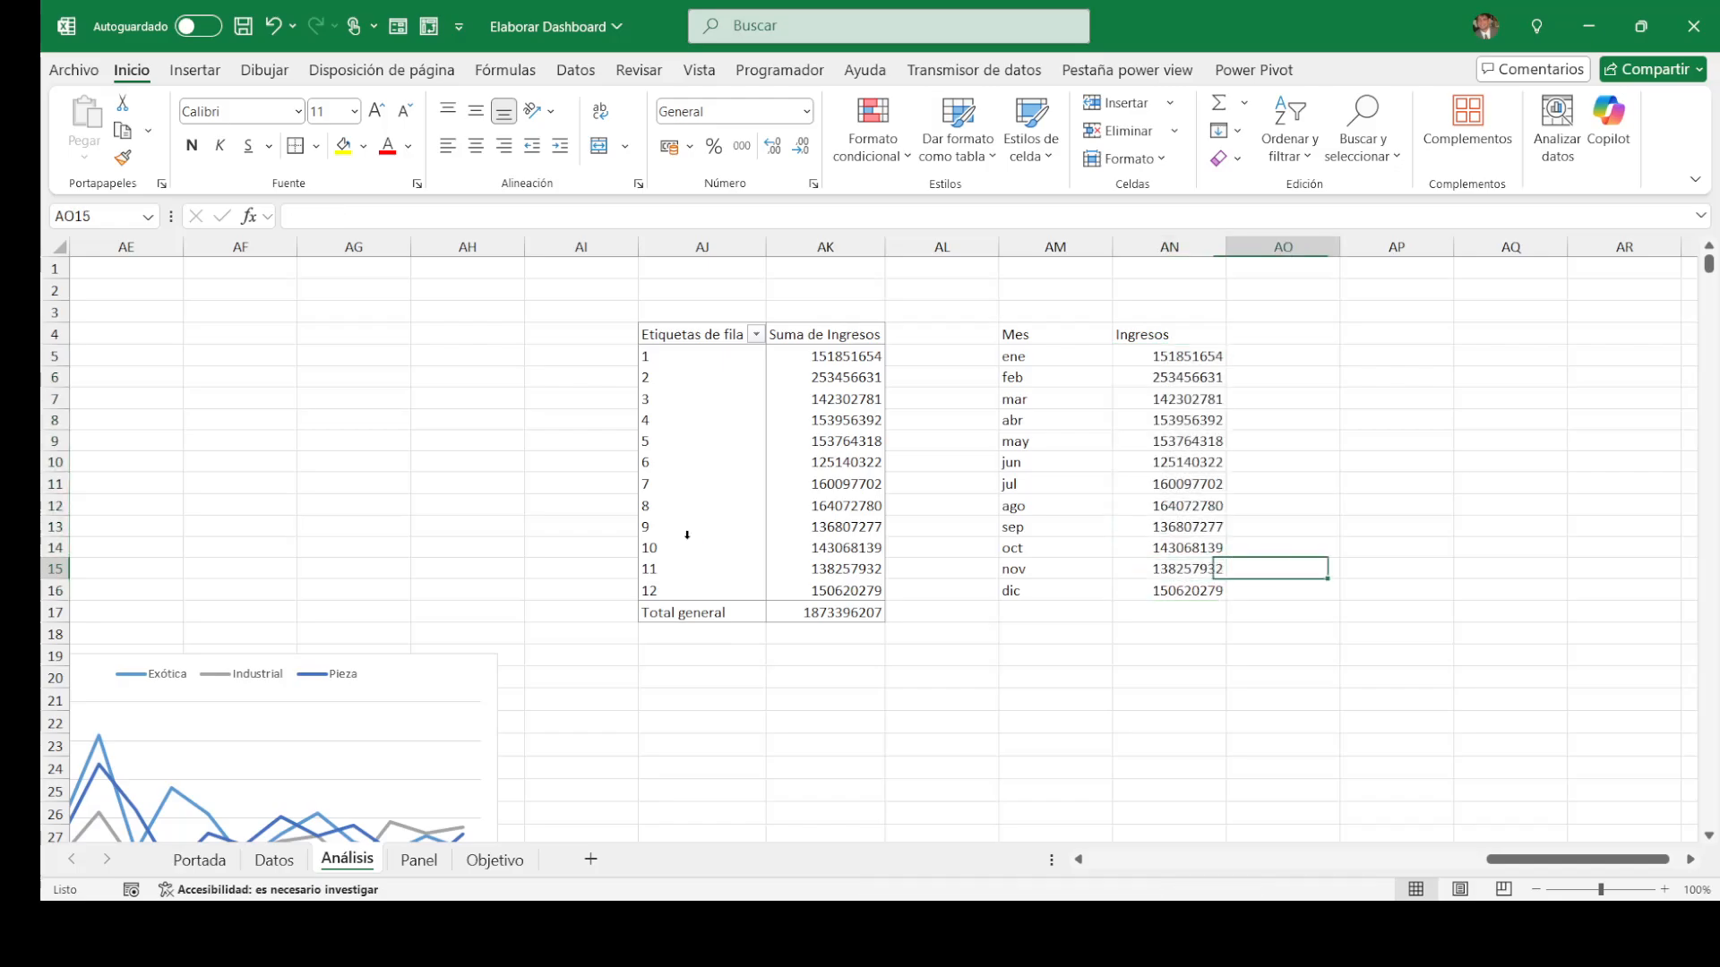
text(+)
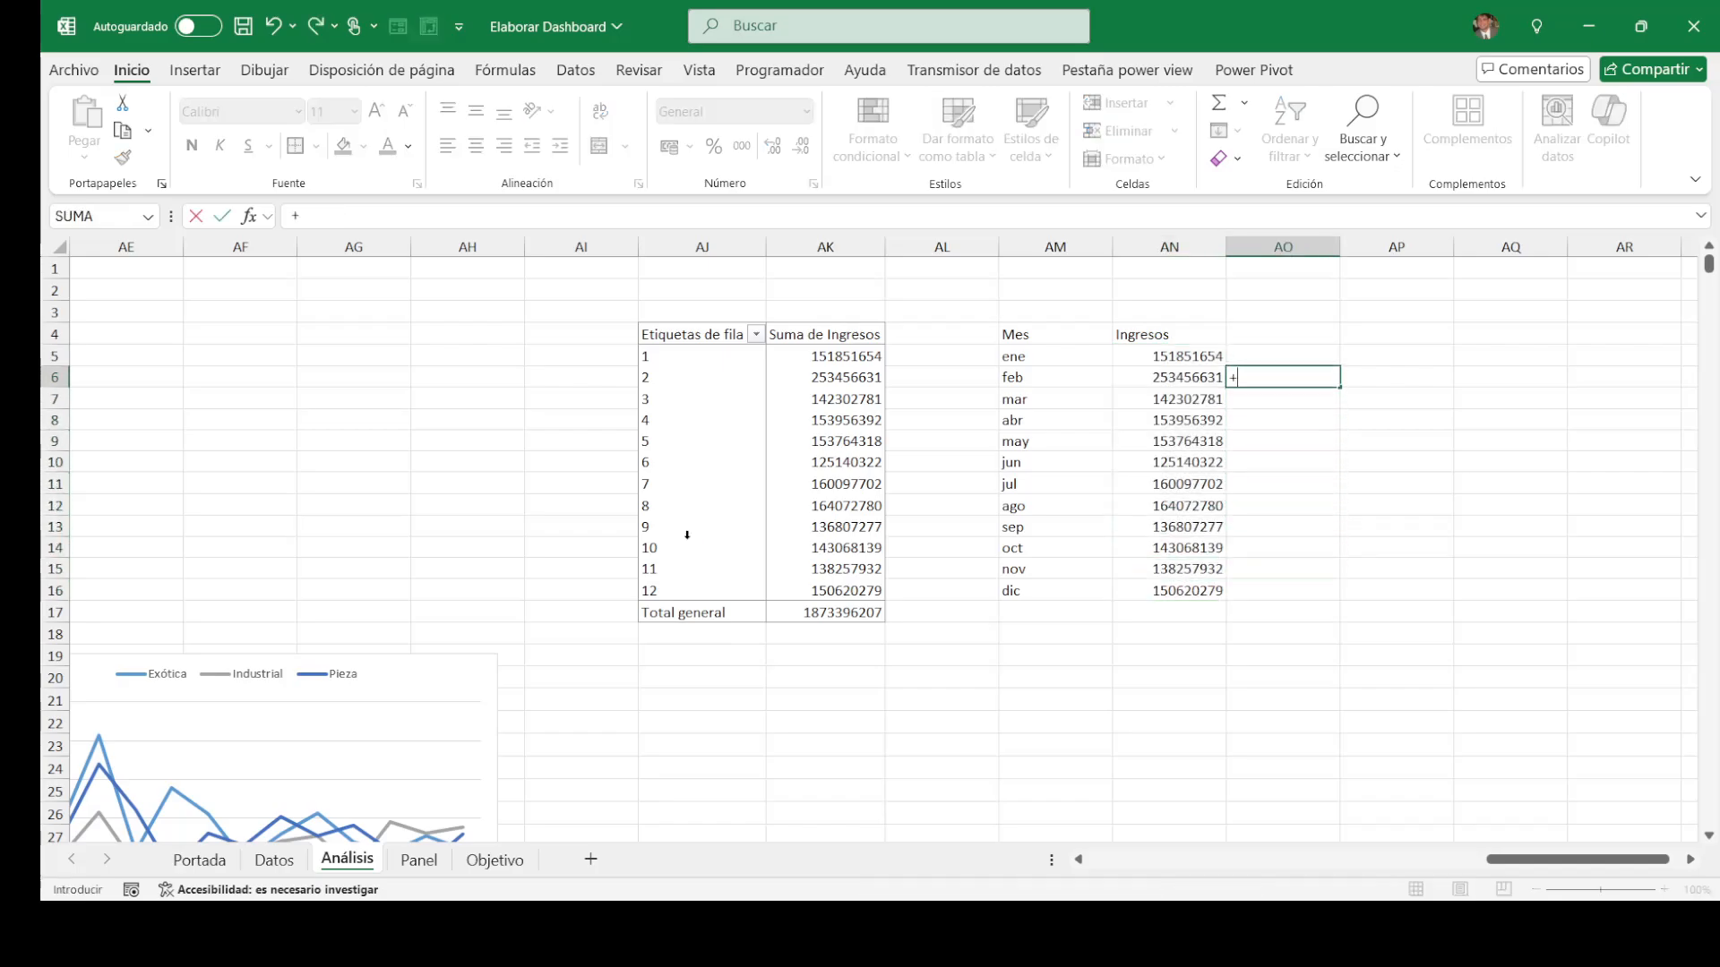
key(Left)
text(/)
key(Left)
key(Up)
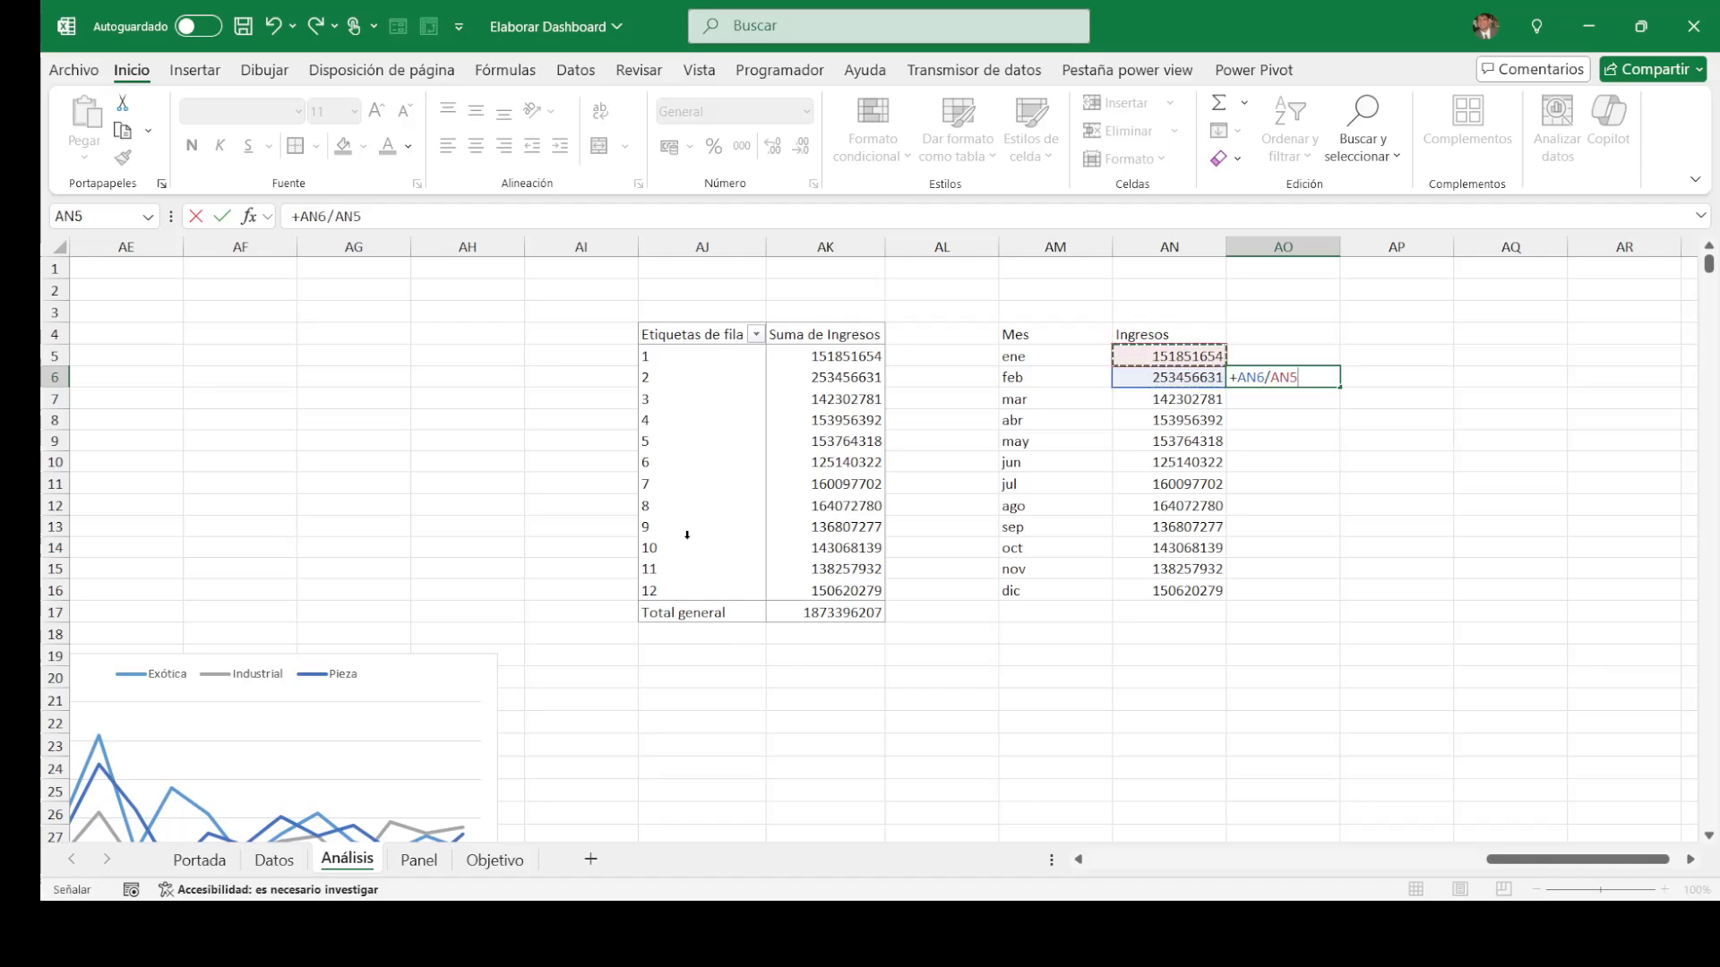
text(-1)
key(Return)
key(Up)
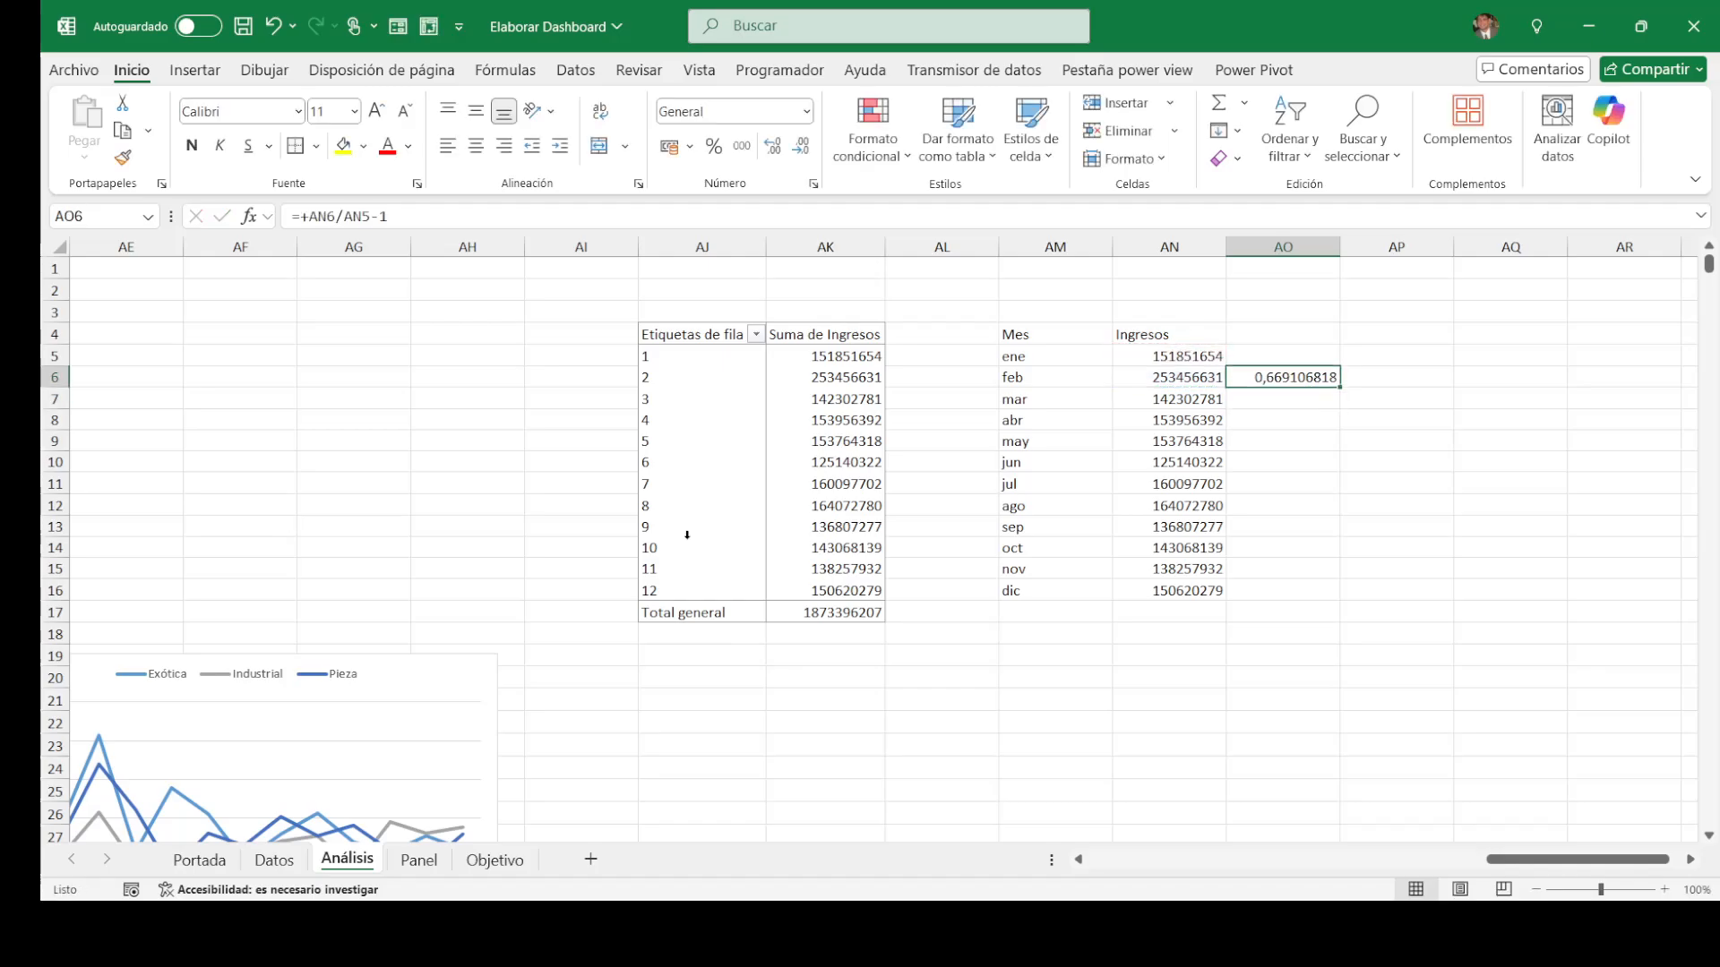
Step: Format AO6 as a percentage with one decimal and fill its formula down through AO16
key(ctrl+shift+5)
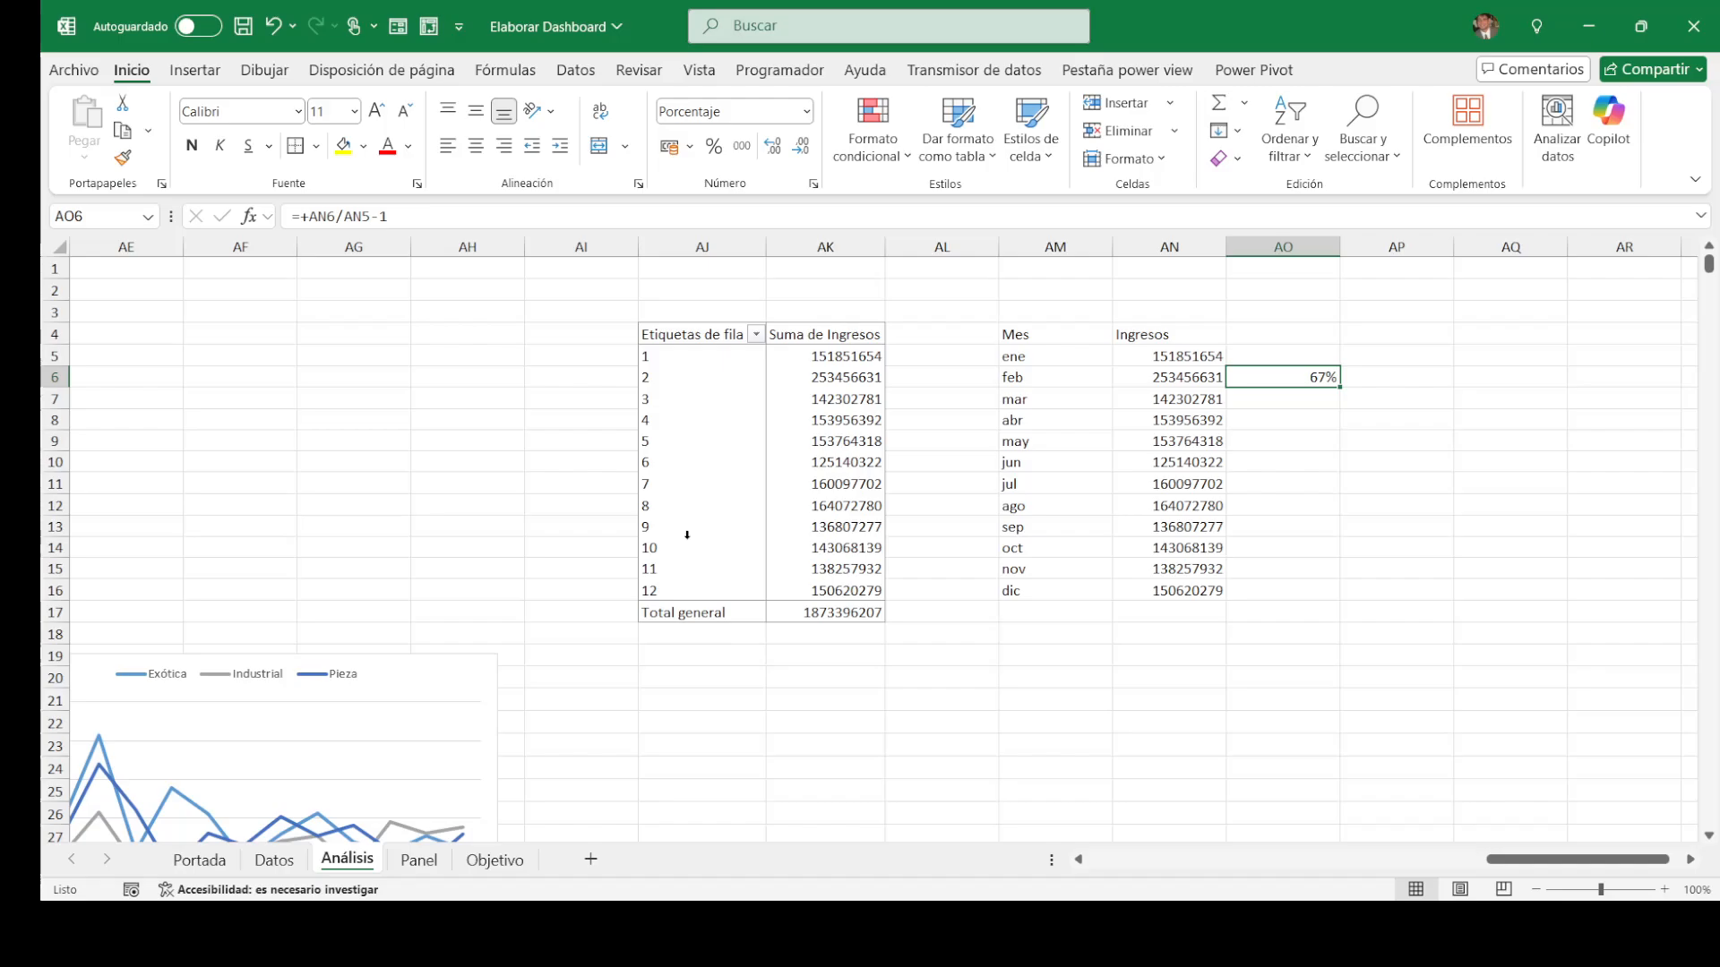
click(770, 148)
key(Left)
key(ctrl+Down)
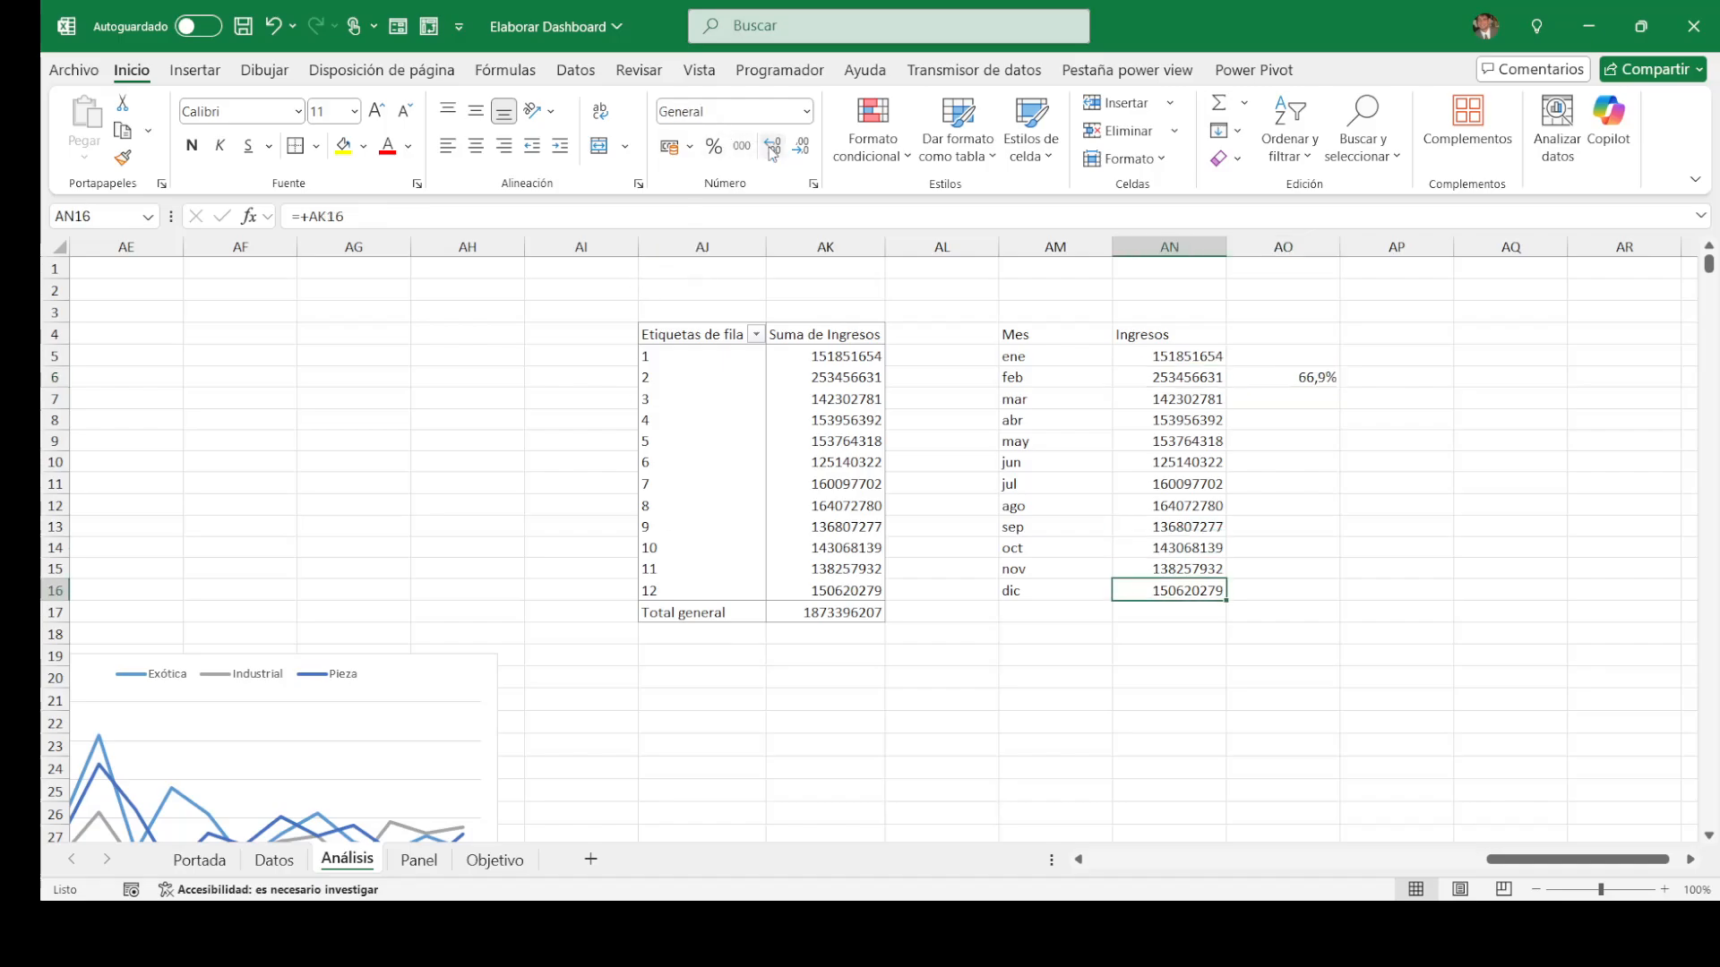
key(Right)
key(ctrl+shift+Up)
key(ctrl+d)
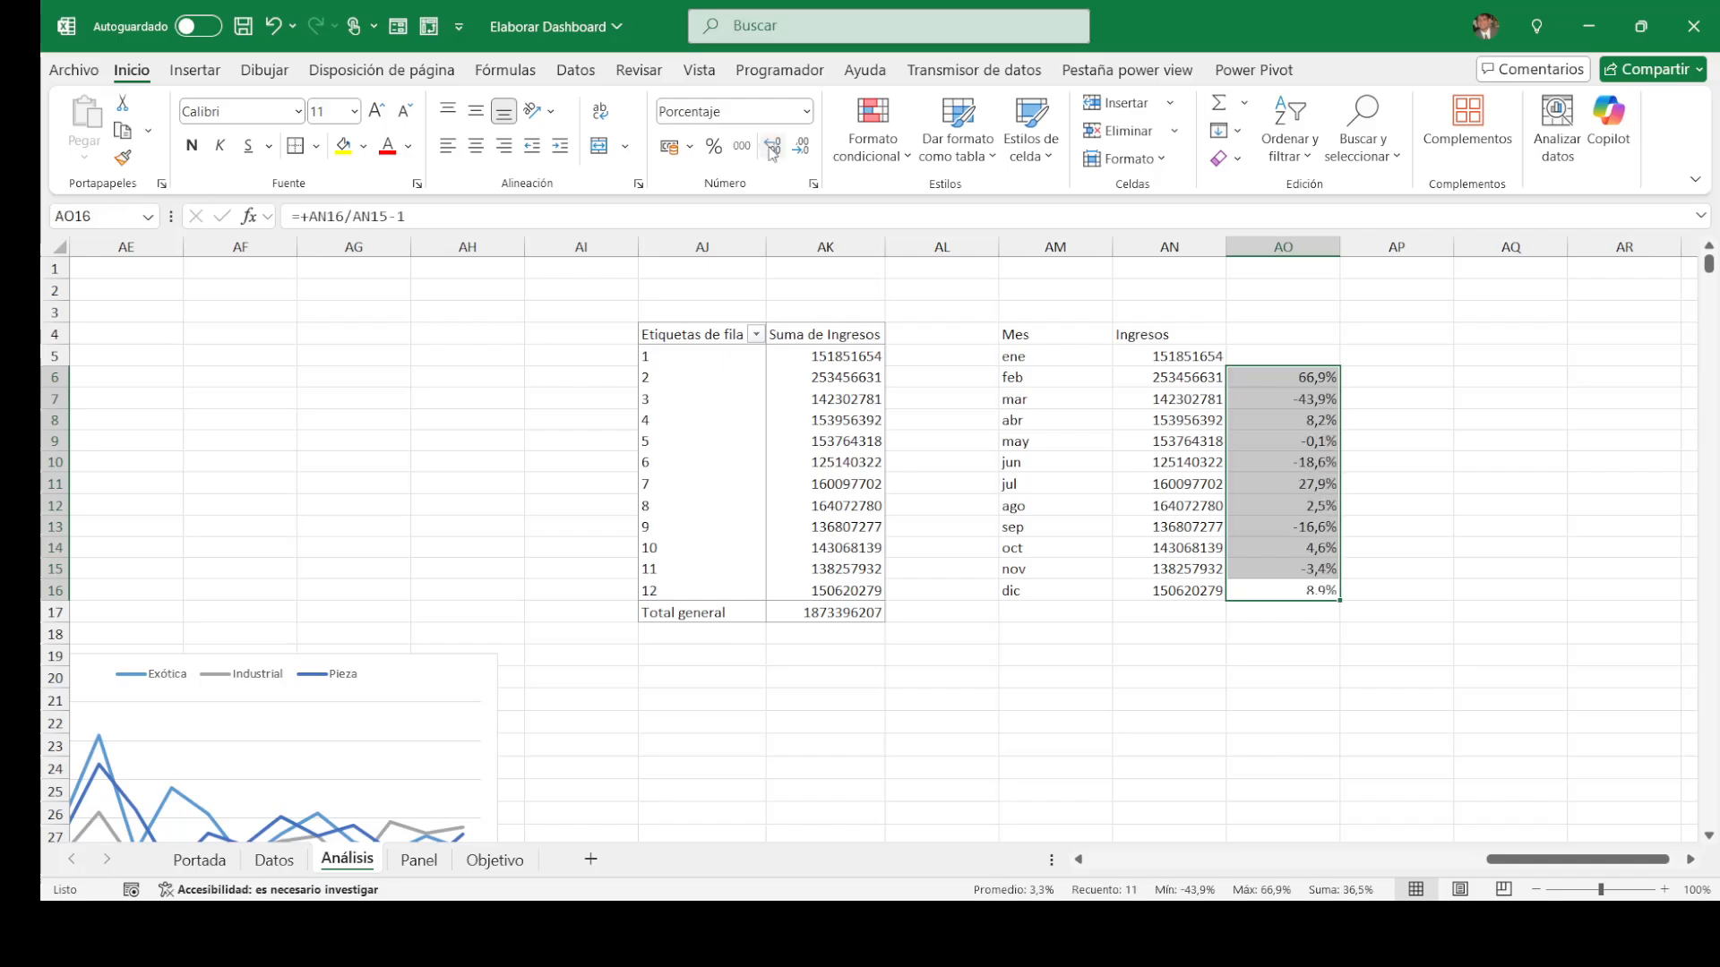
key(Down)
key(Down)
key(Down)
key(Down)
key(Down)
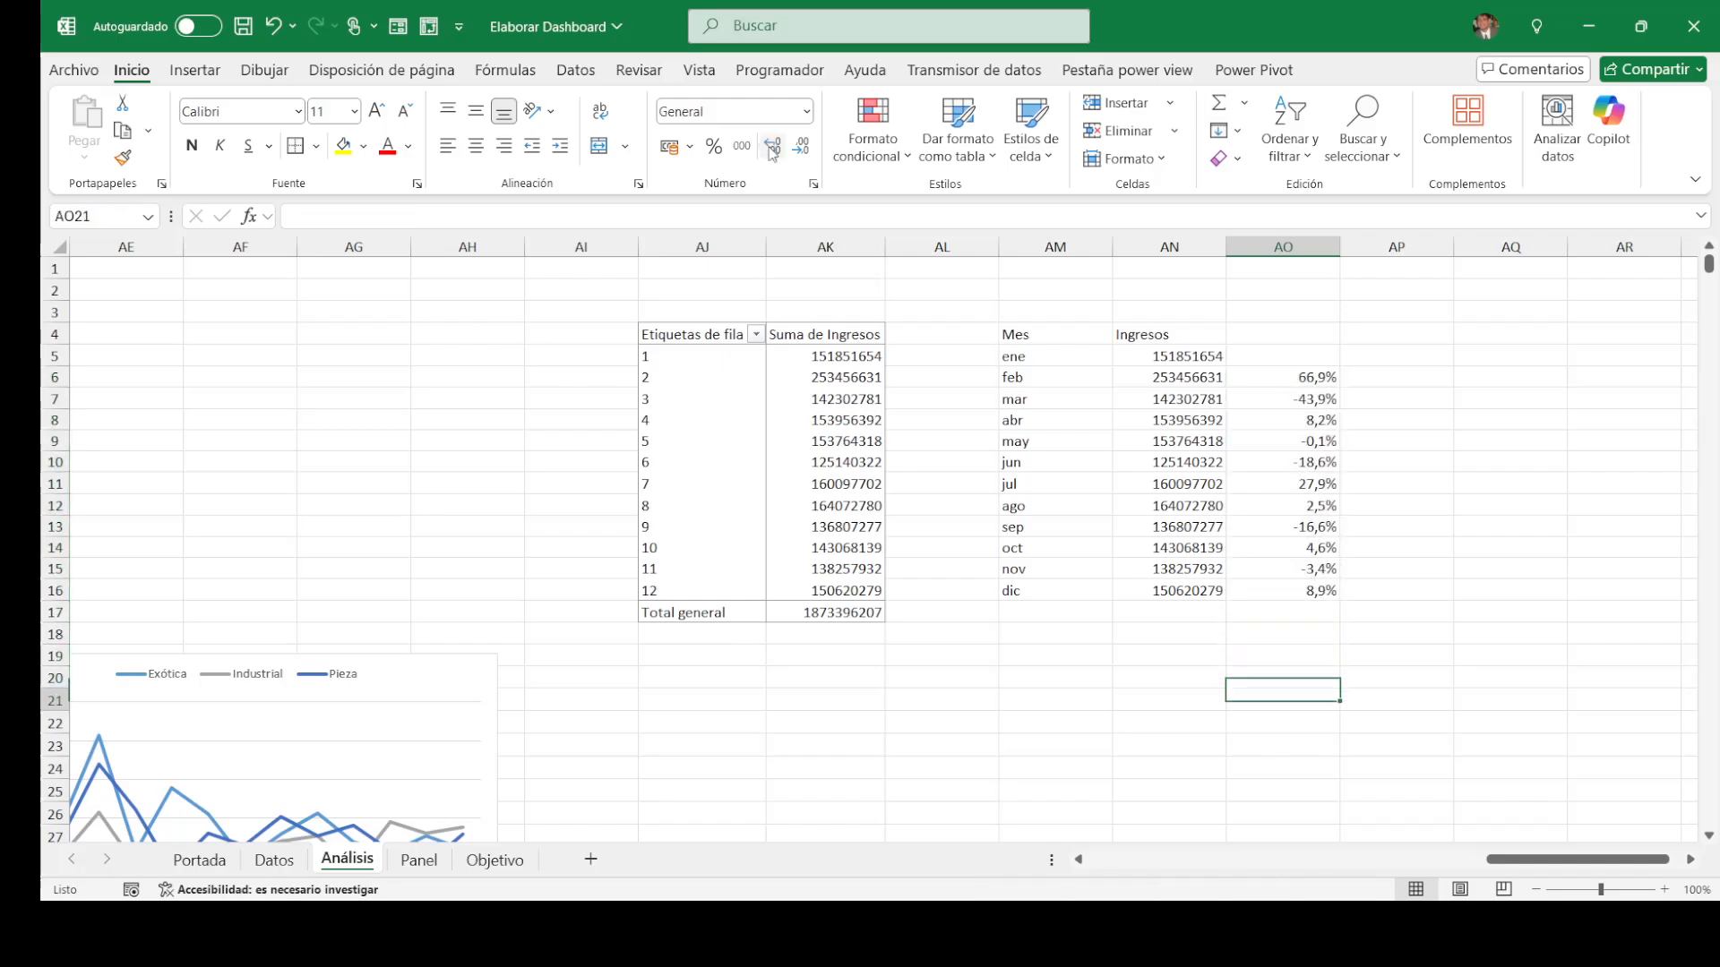
Step: Insert a Líneas pivot chart from the monthly total income pivot table in columns AJ:AK
click(809, 417)
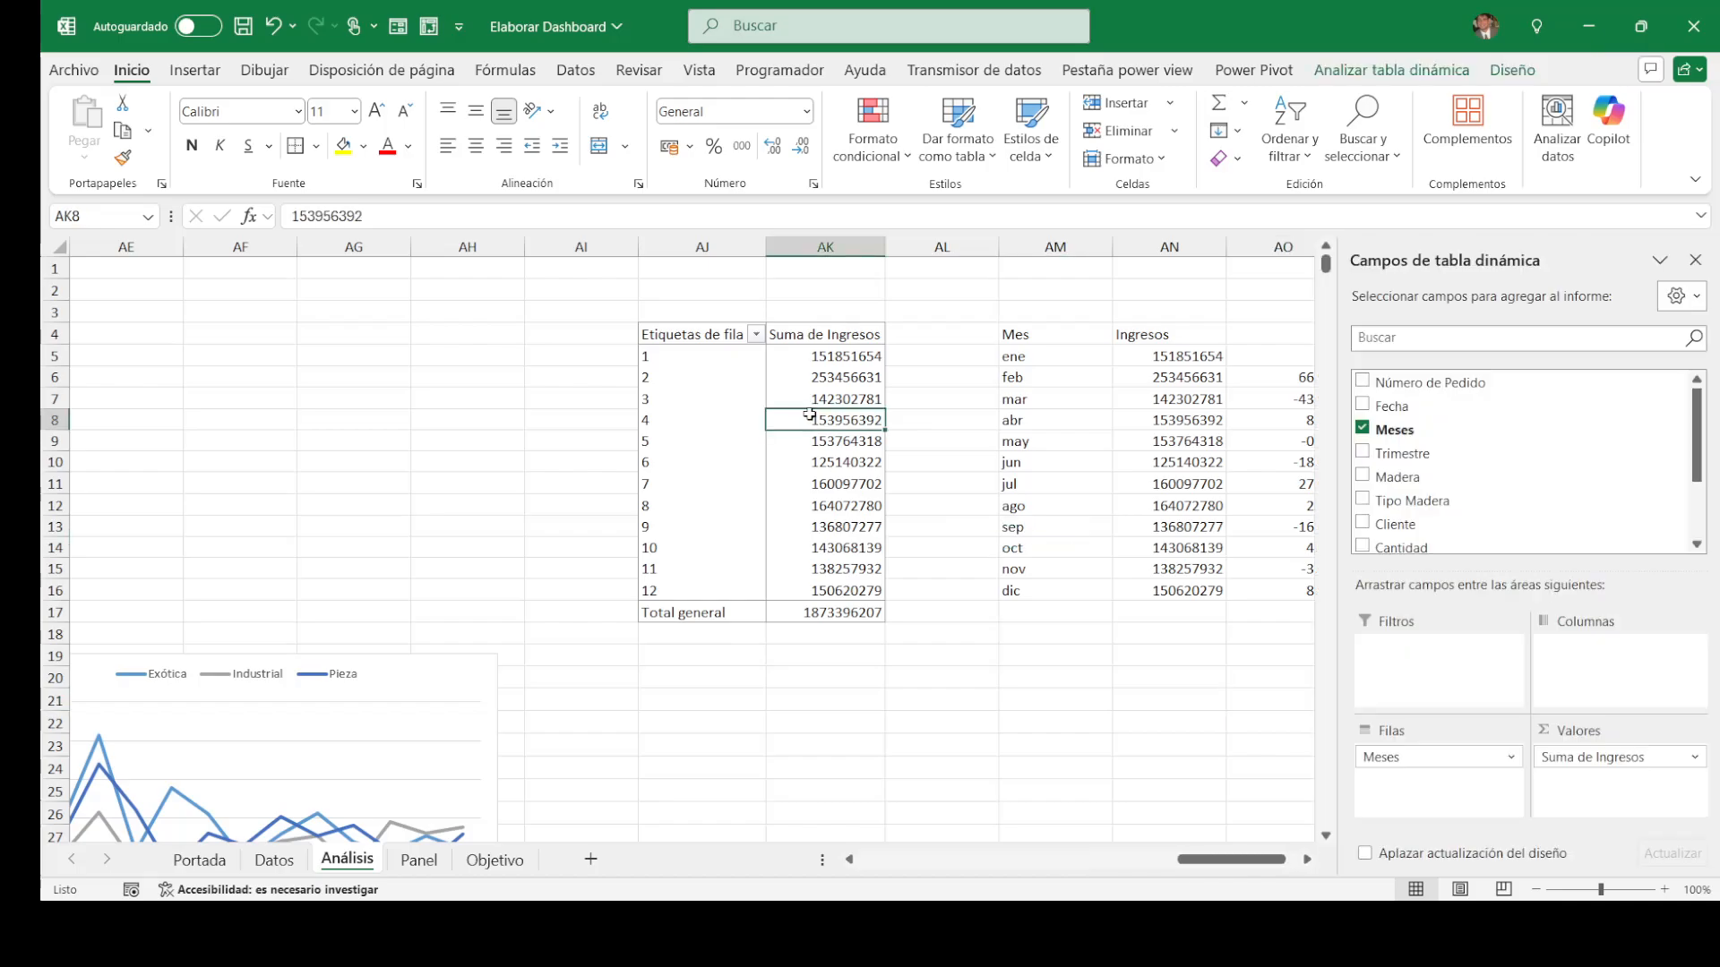
click(195, 70)
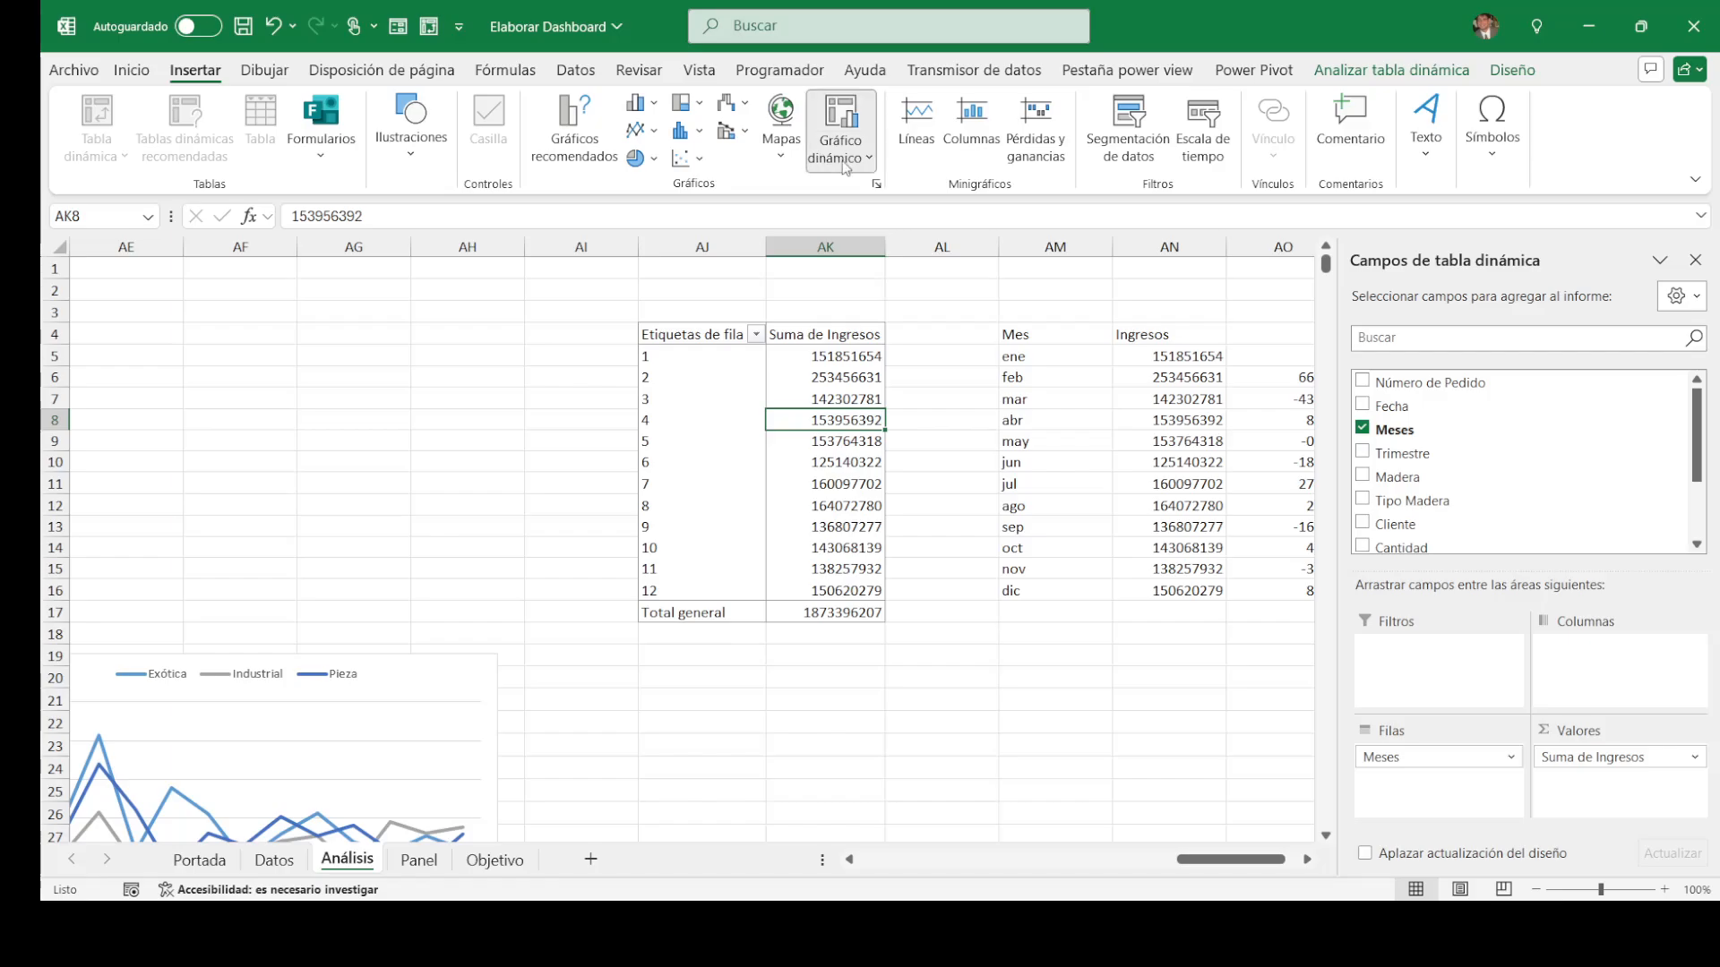
click(886, 199)
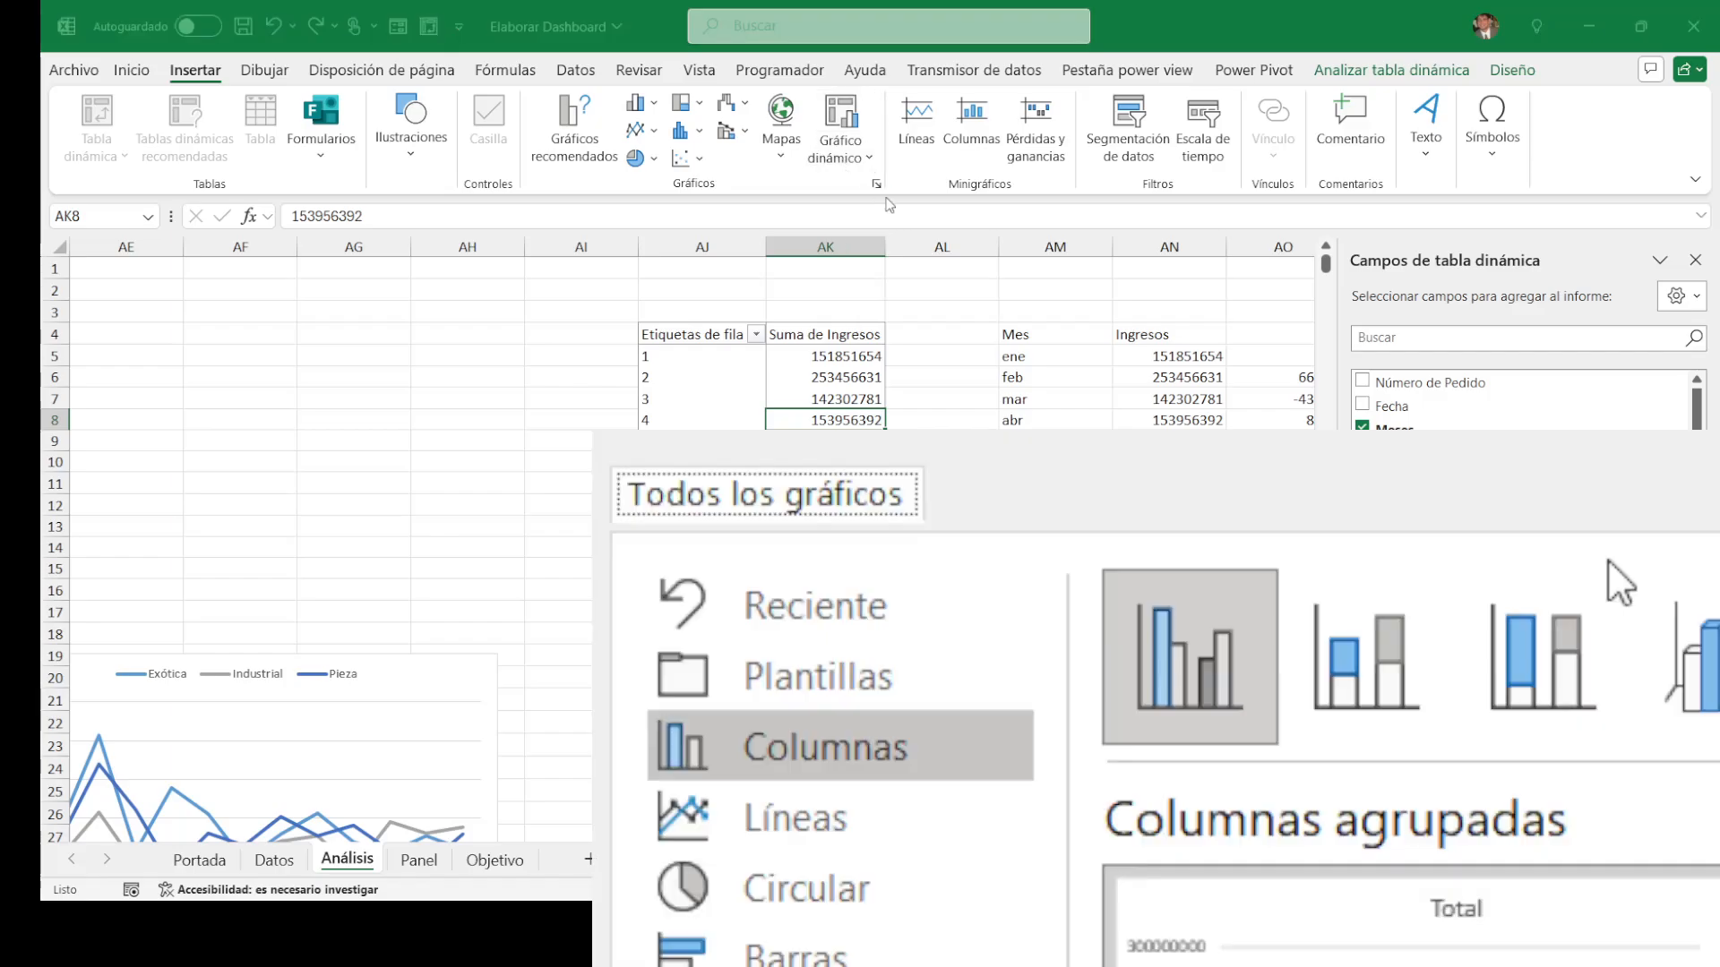
click(878, 833)
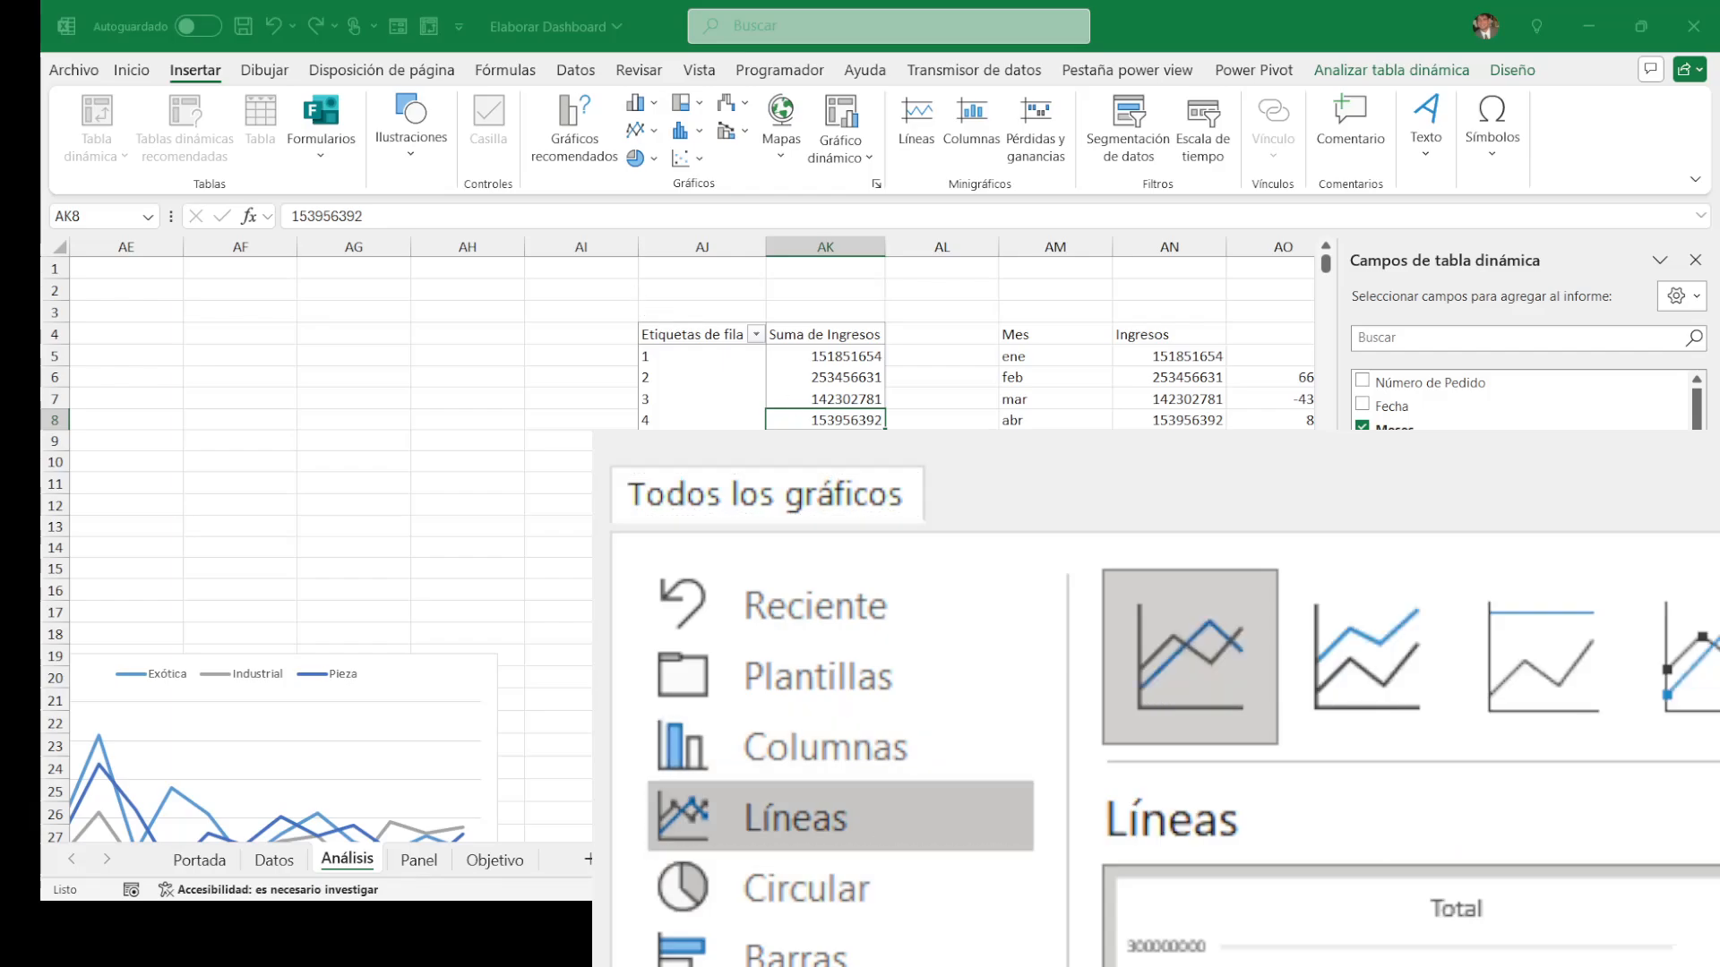
click(1086, 749)
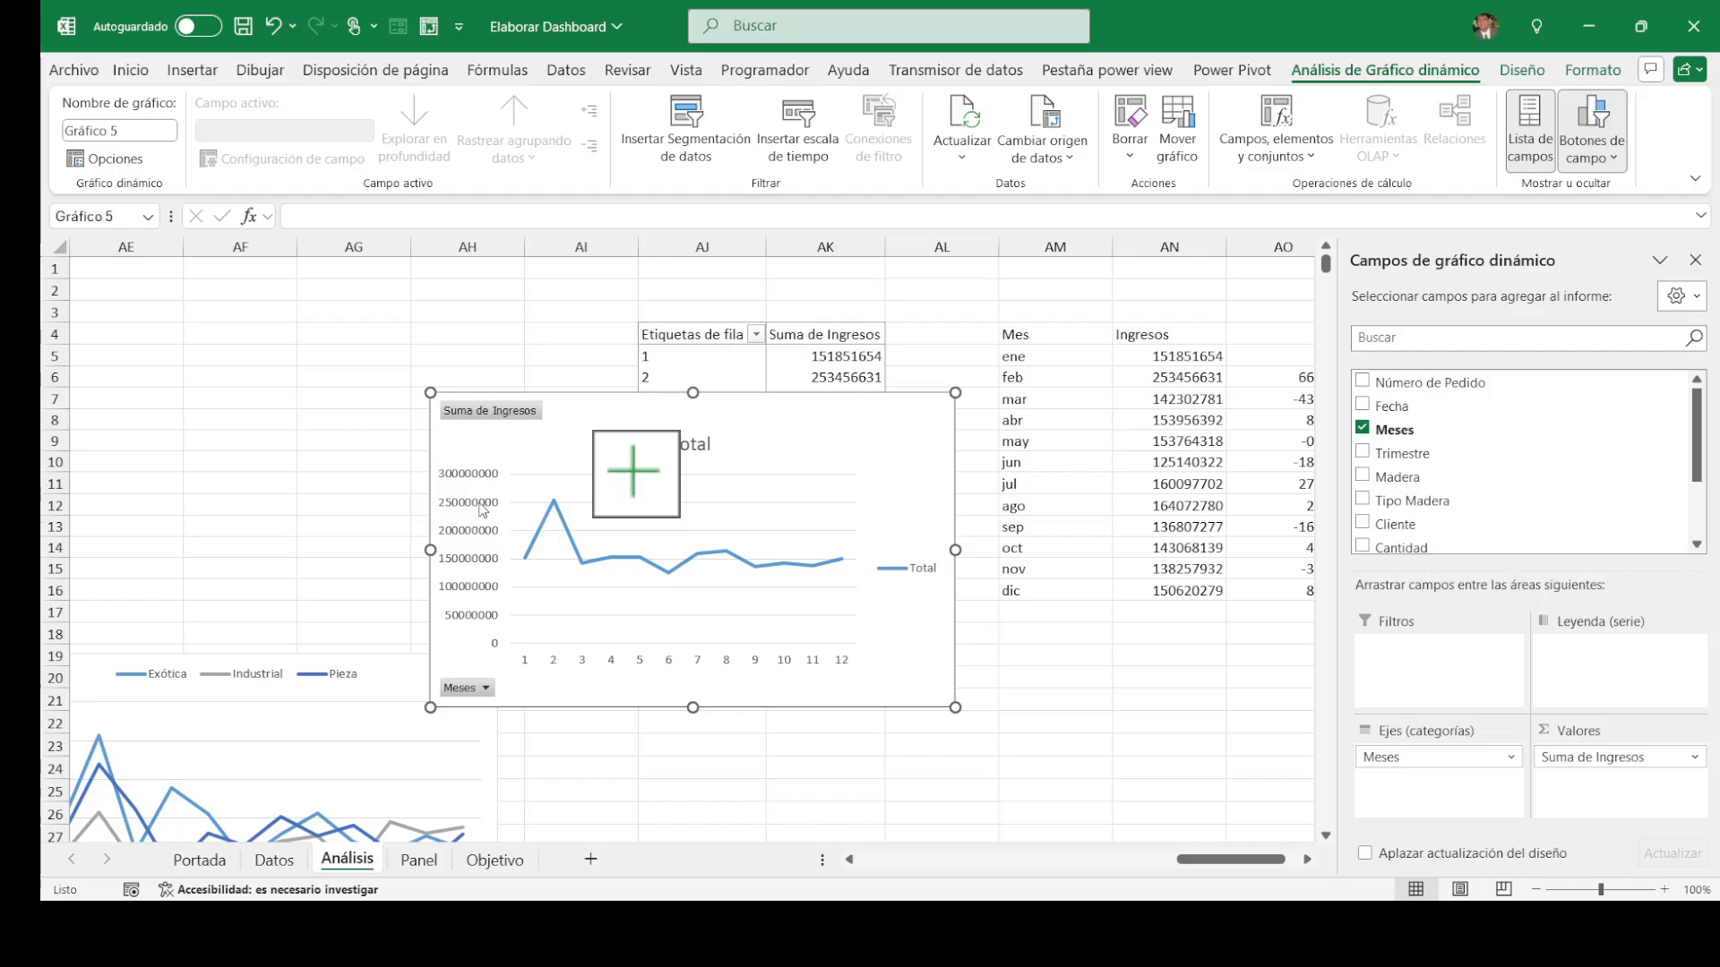
Step: Set the display units of the new pivot chart's vertical axis to Millones
click(482, 509)
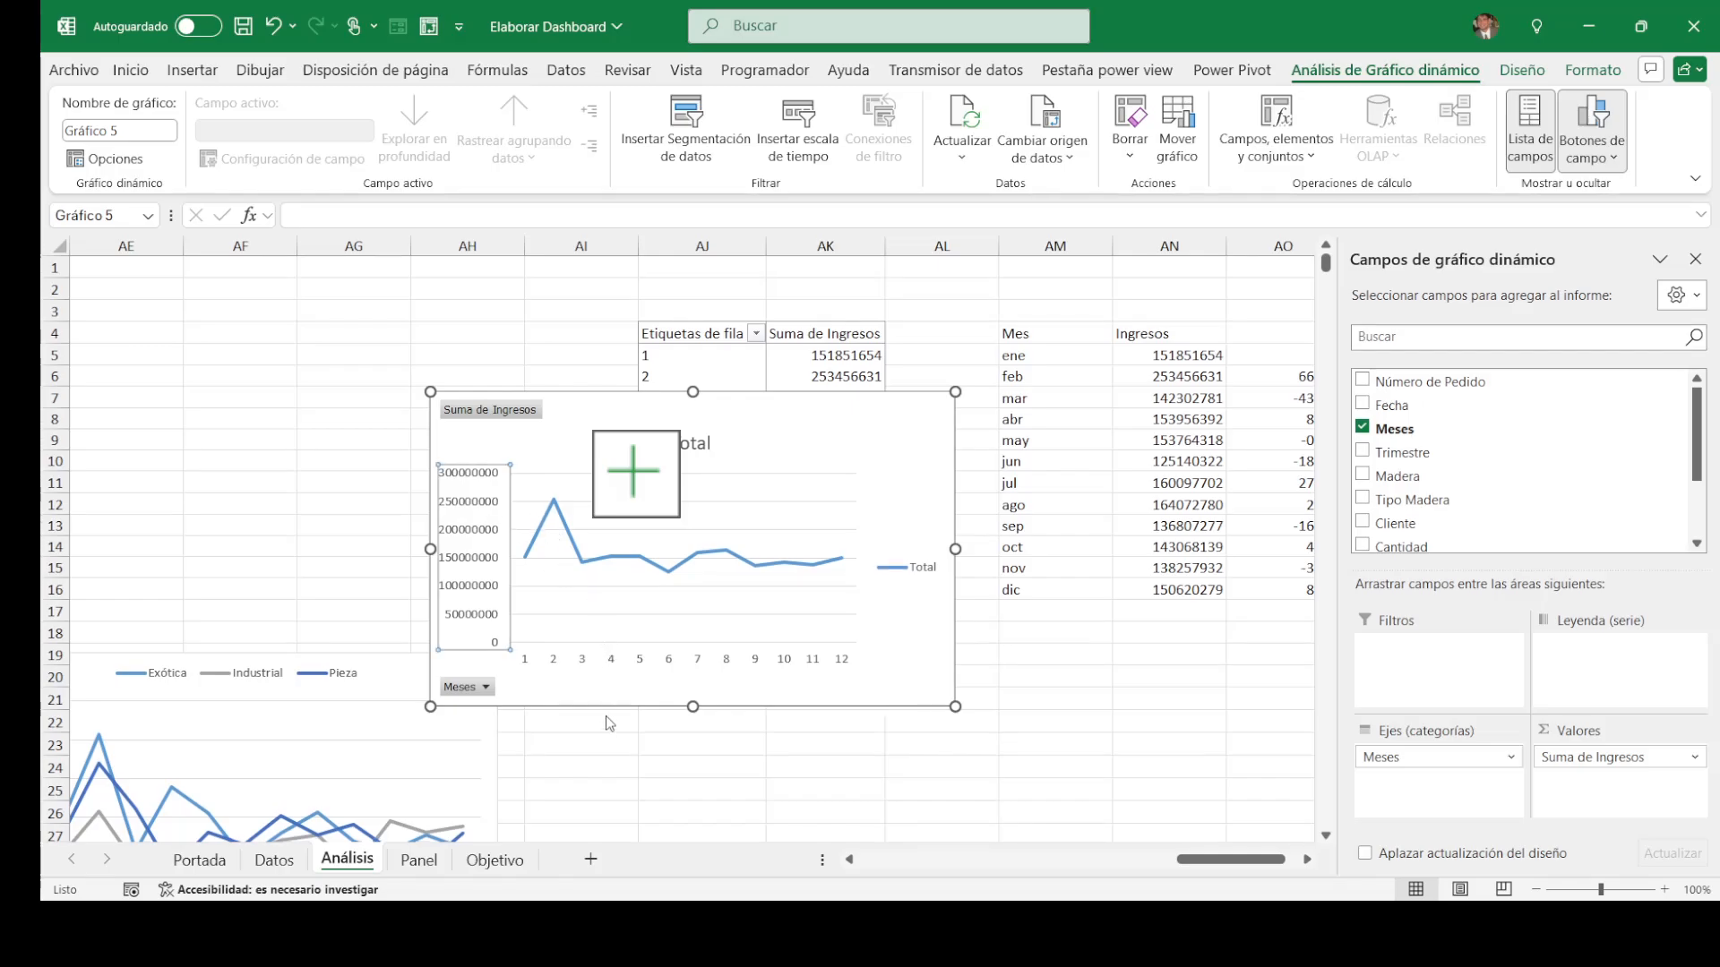
key(ctrl+1)
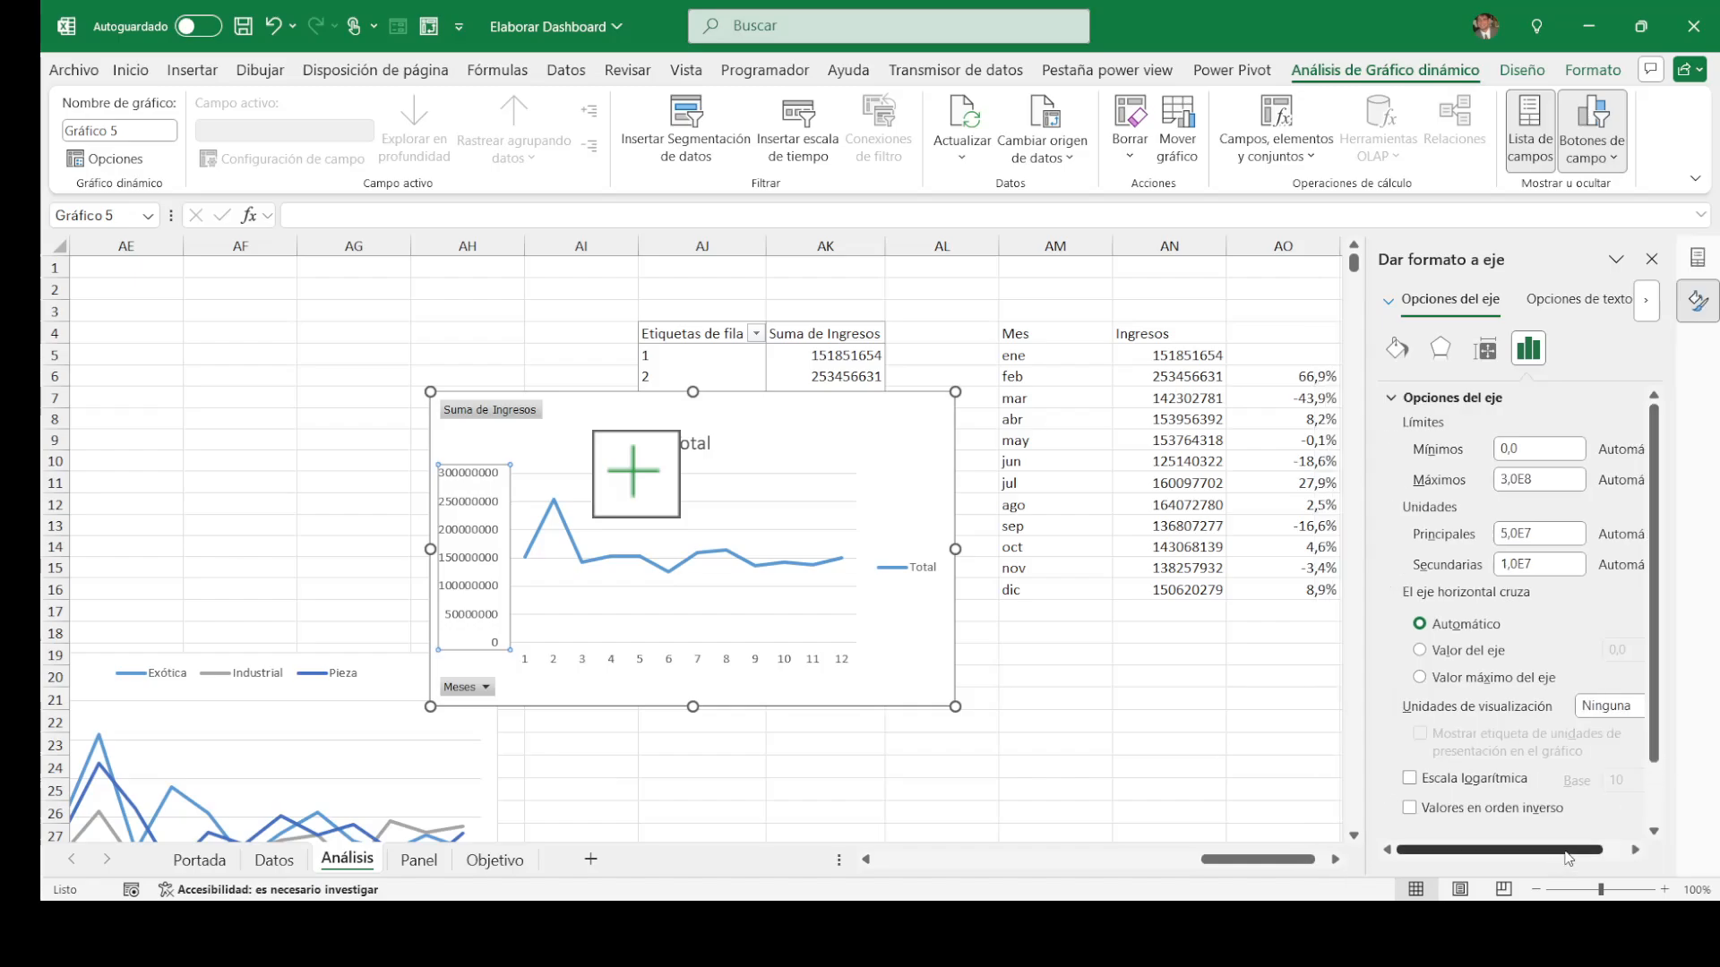
drag(1569, 854, 1593, 854)
click(1638, 706)
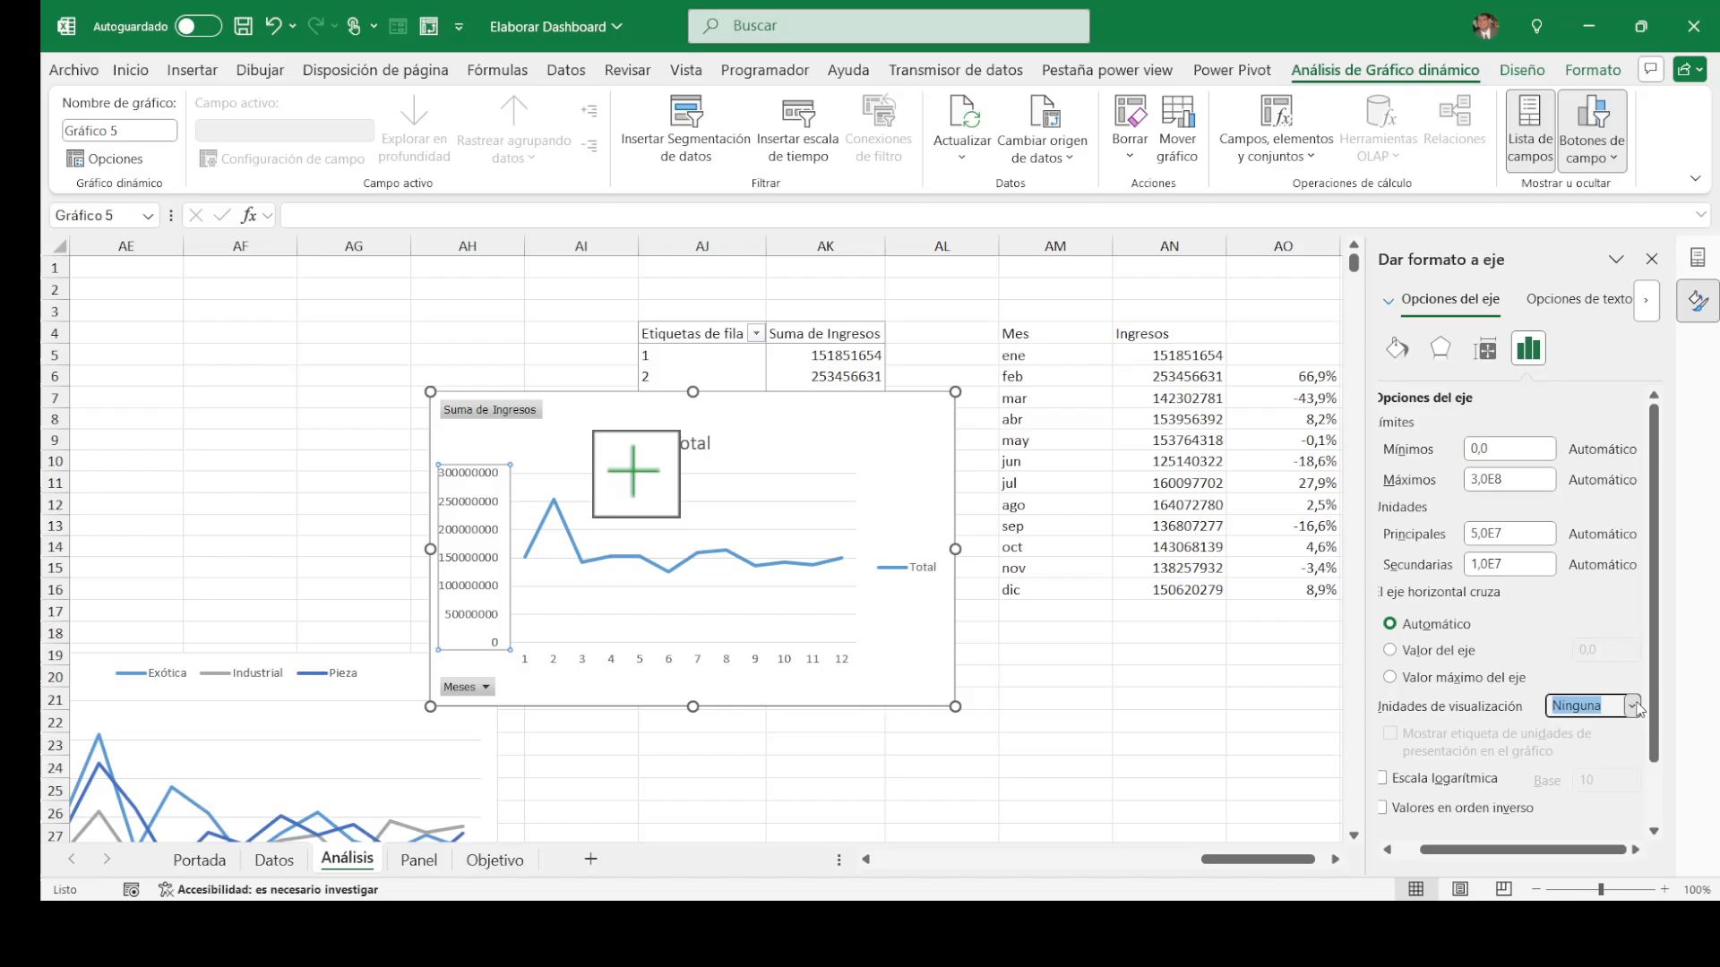
click(1587, 602)
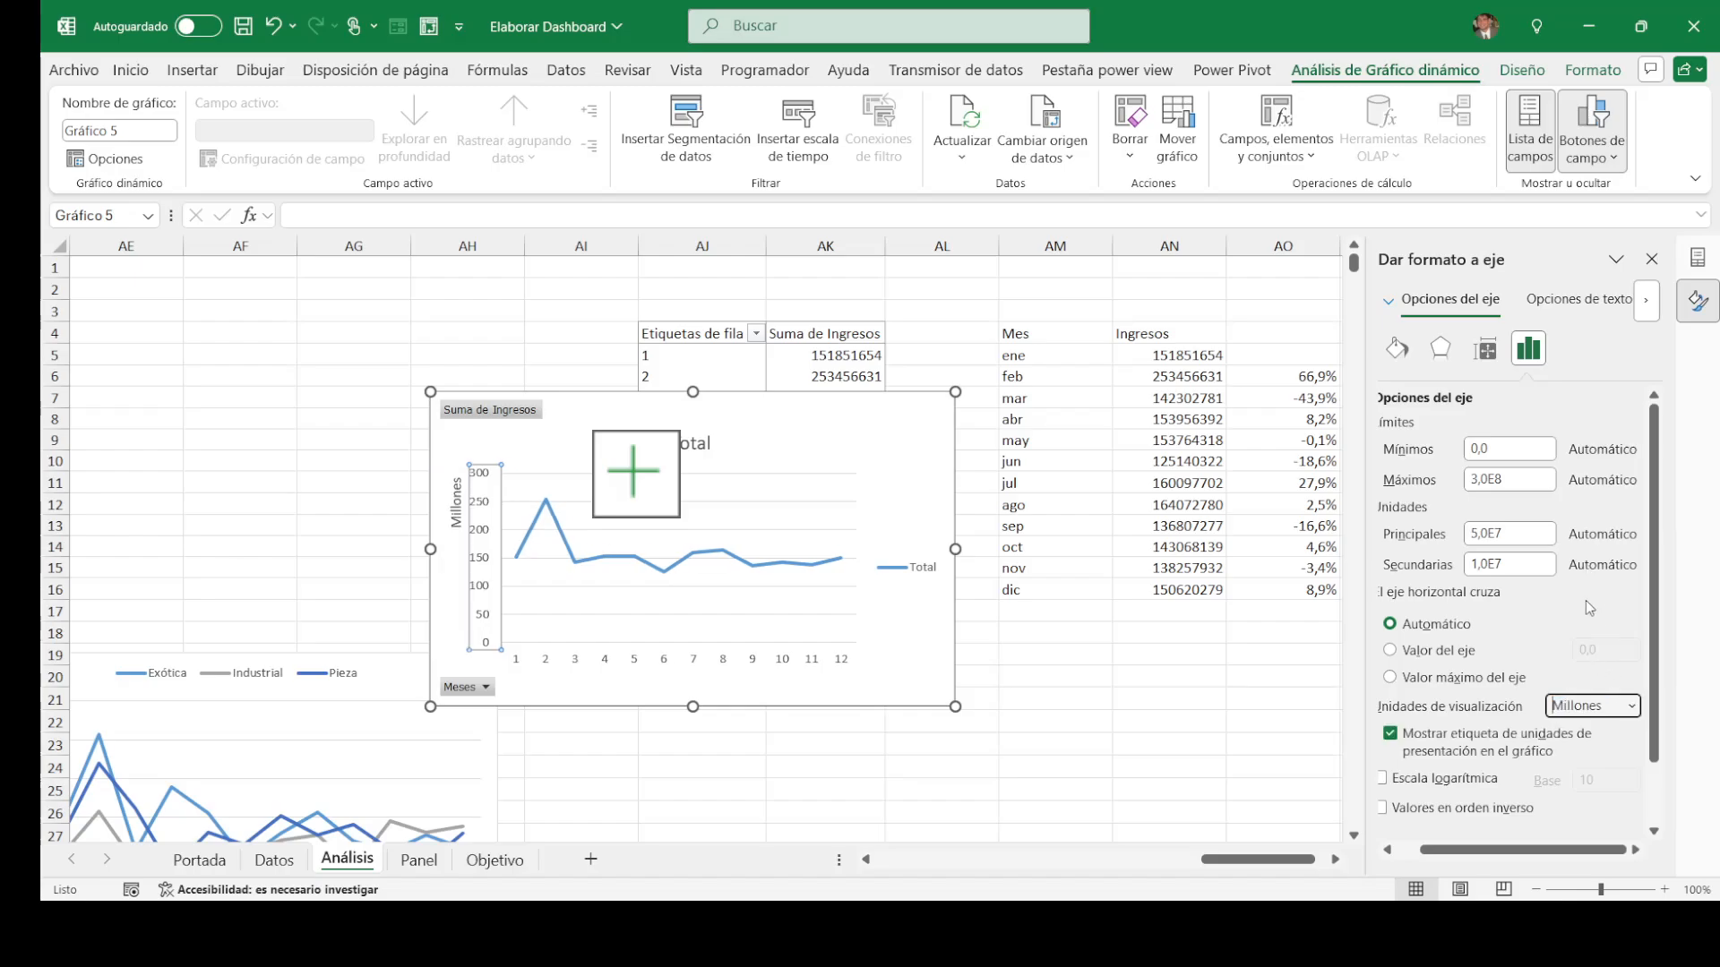
Step: Remove the pivot chart's horizontal gridlines and add data labels to its income line
click(549, 497)
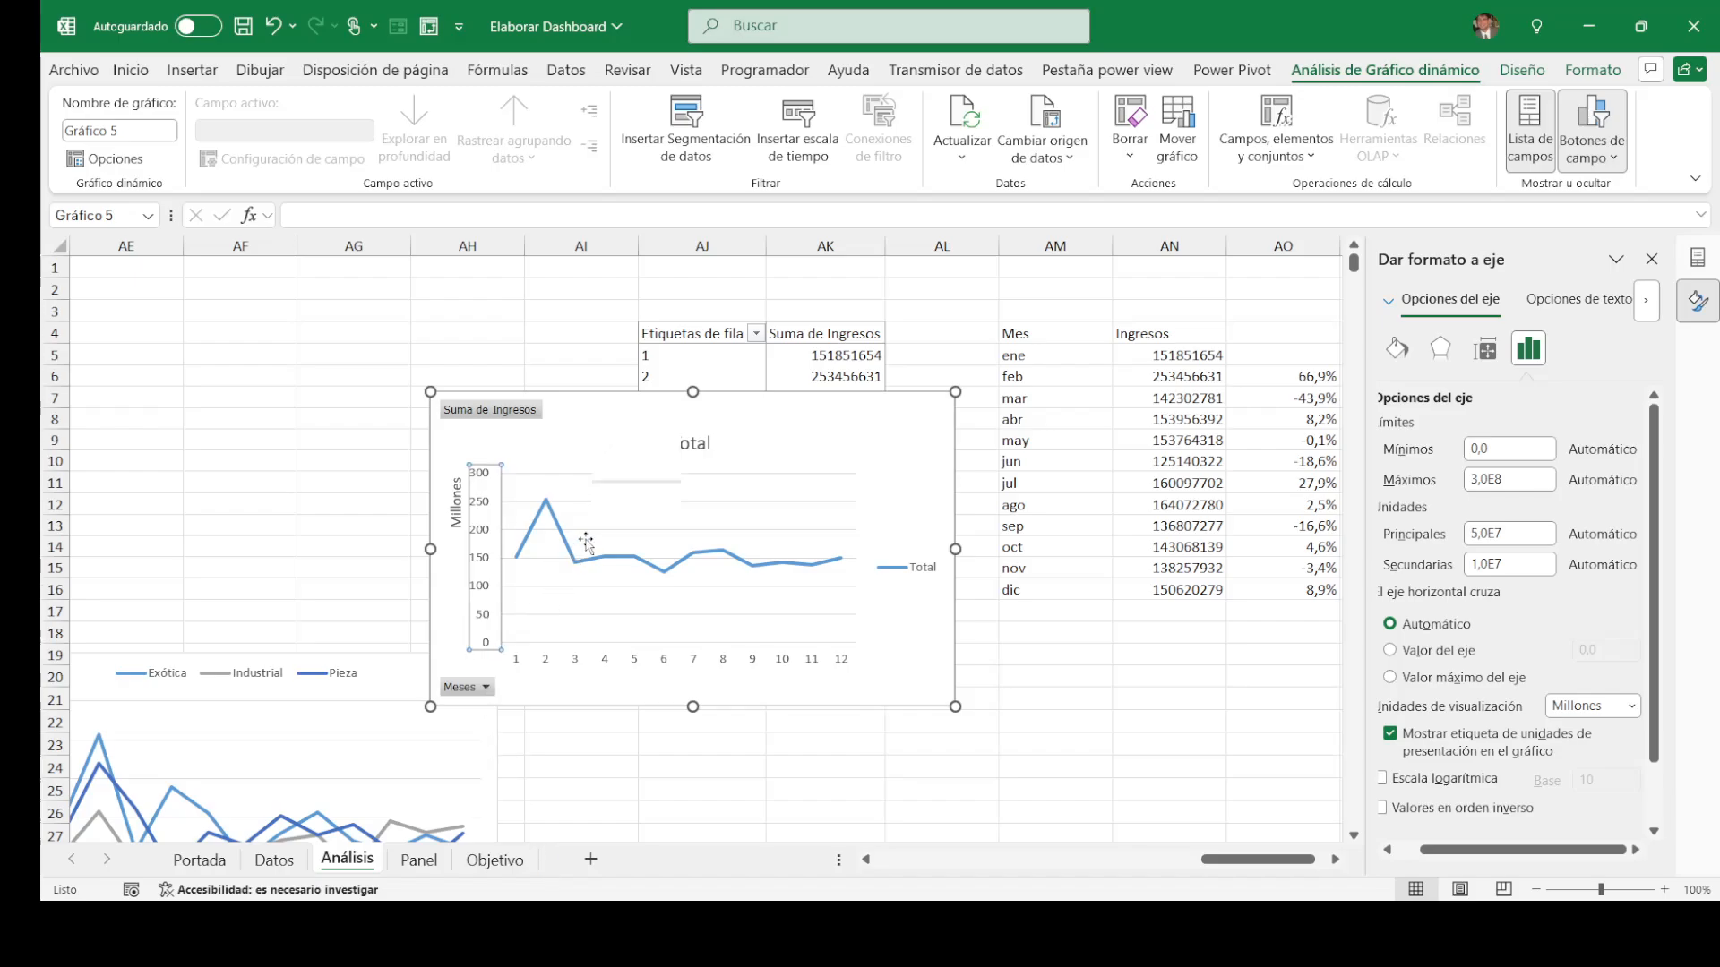
click(610, 525)
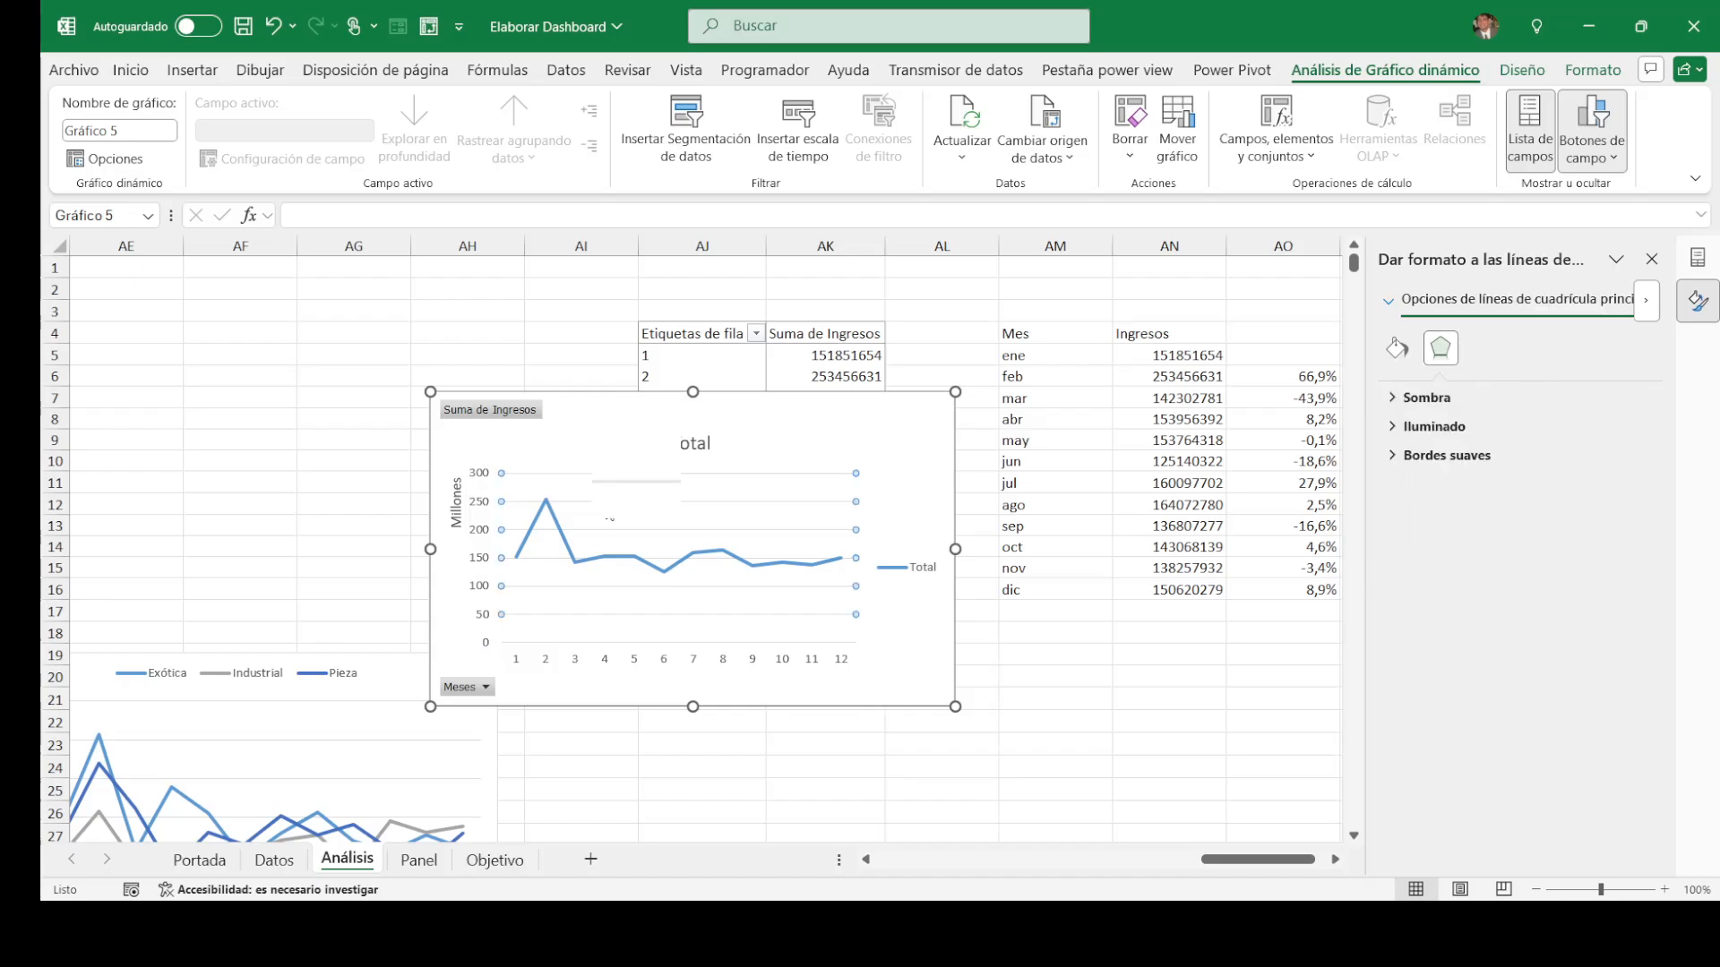
click(607, 519)
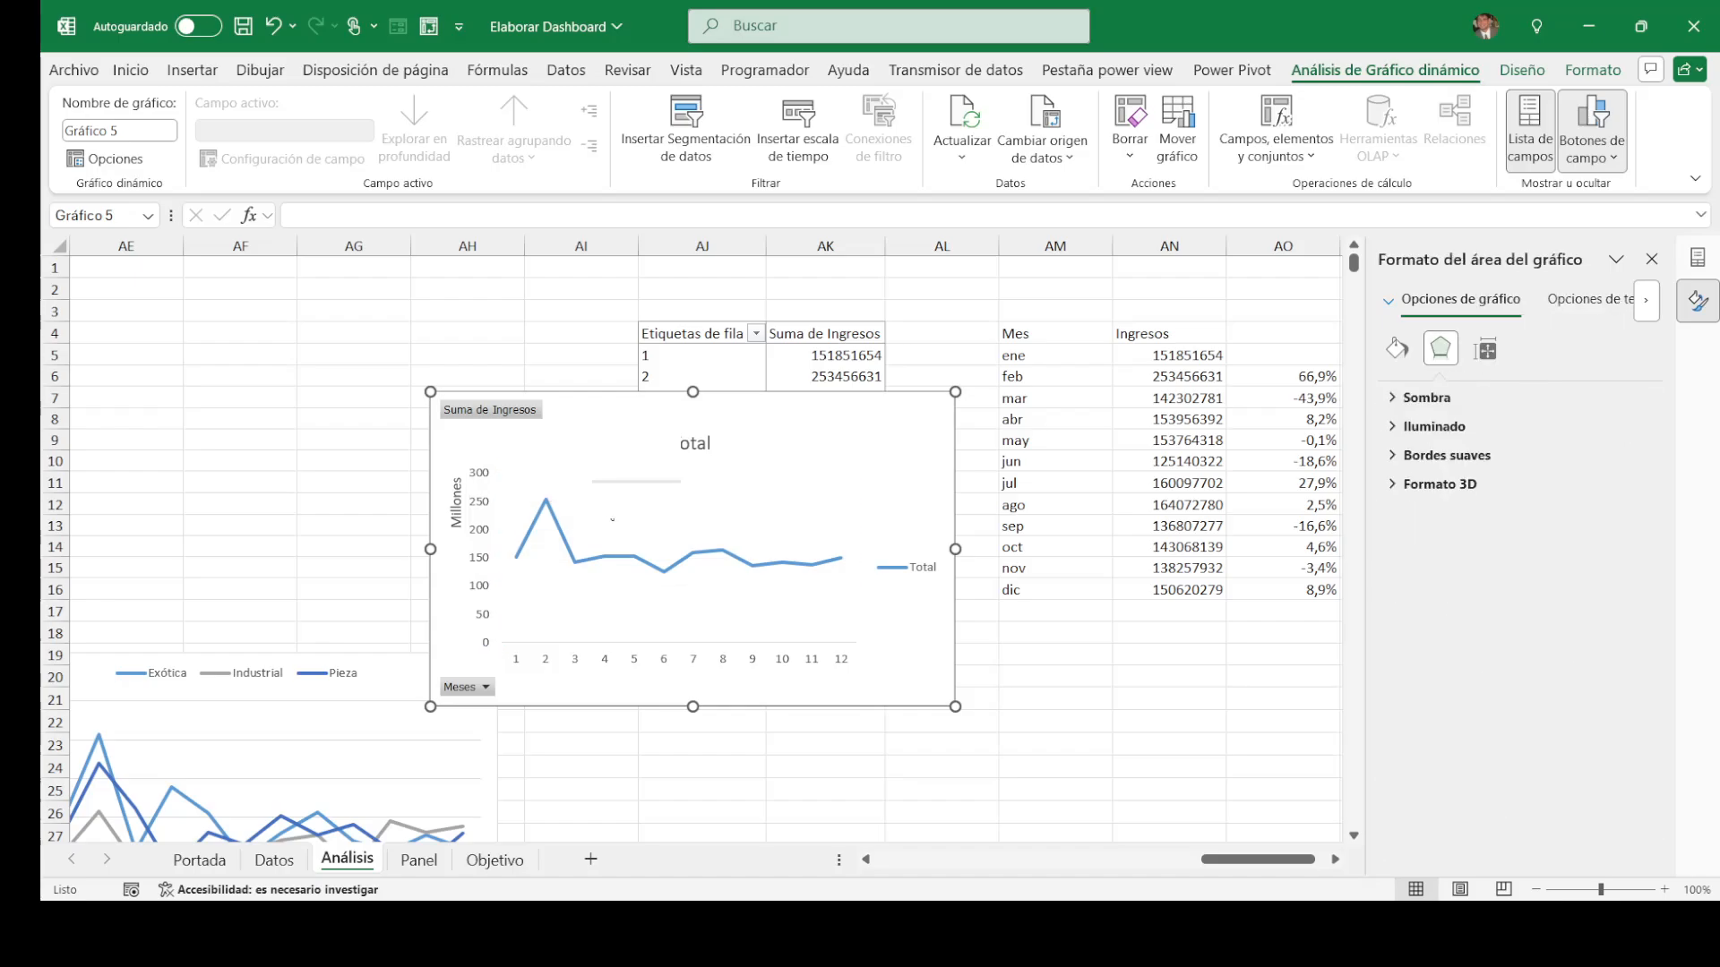
click(557, 534)
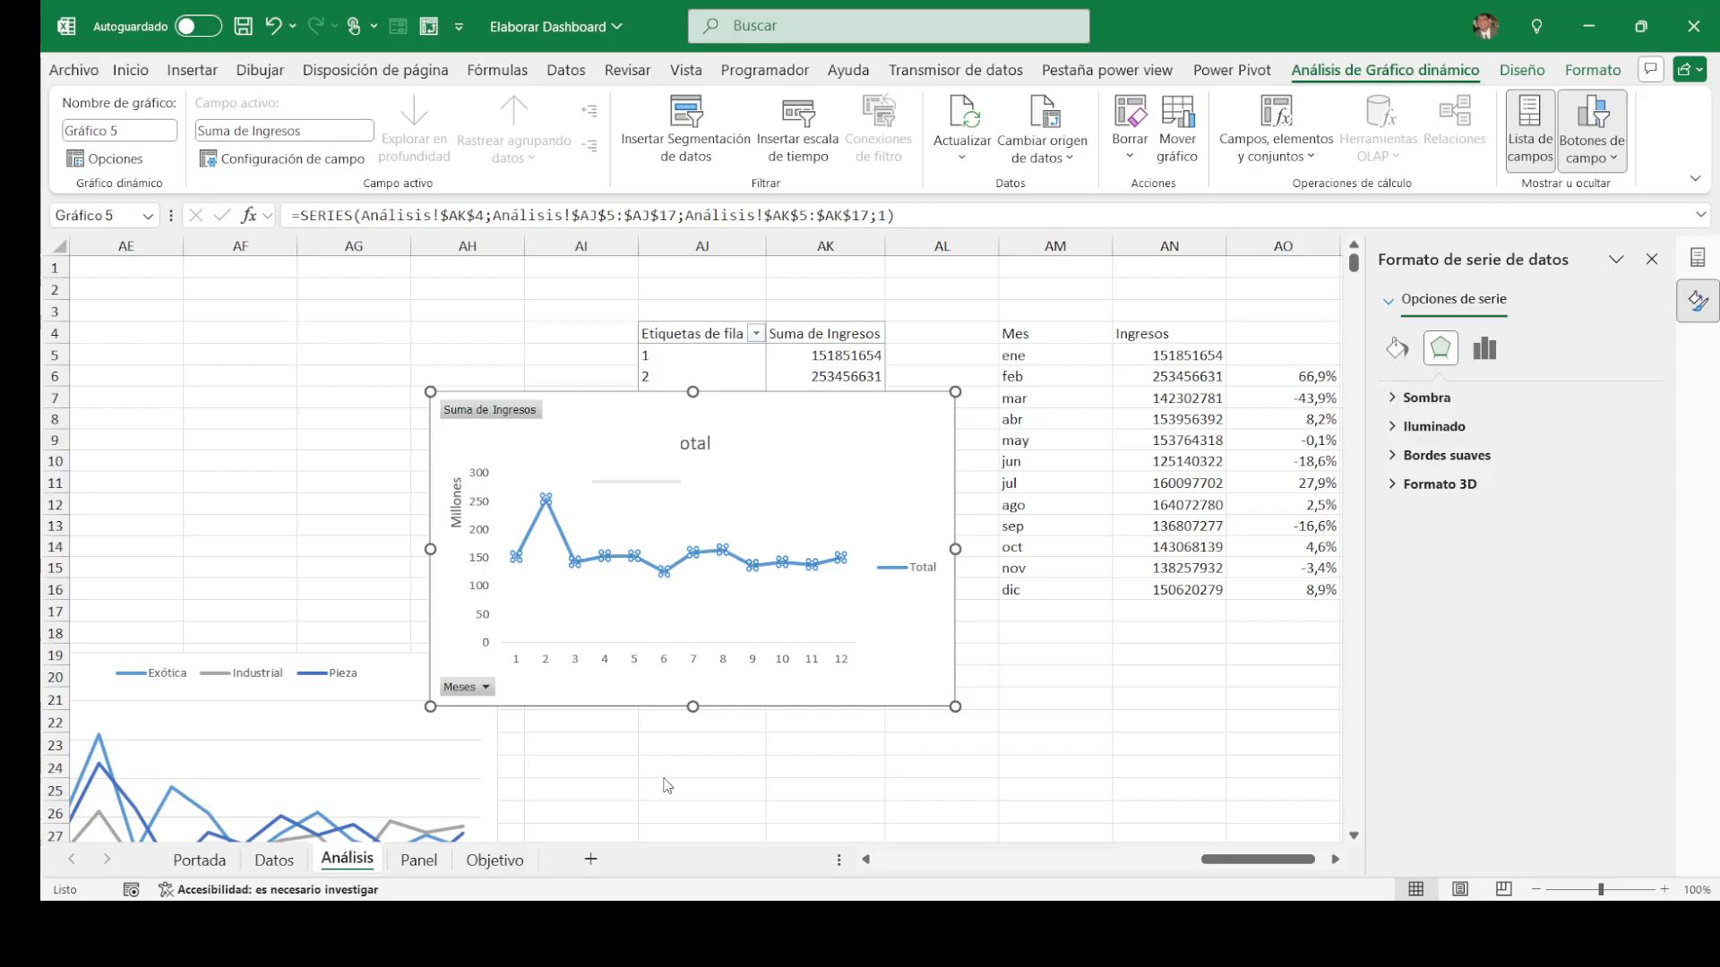
click(665, 784)
click(616, 552)
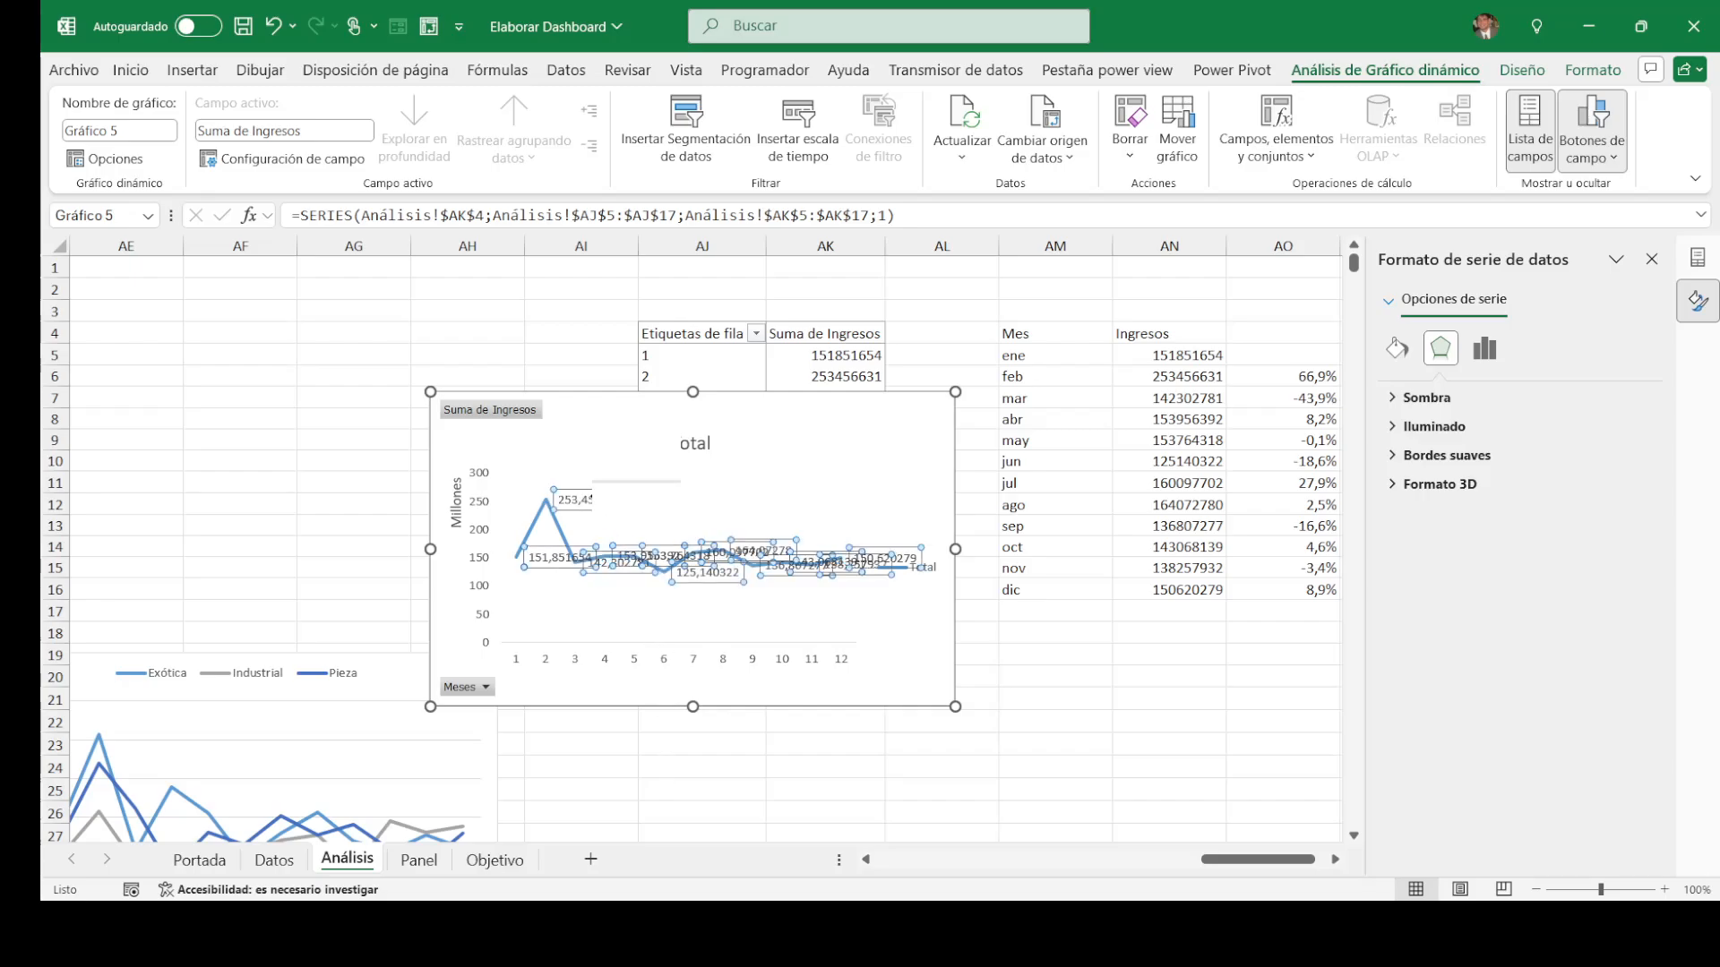
Step: Format the income values in AN5:AN16 as numbers with a thousands separator and no decimals
click(1228, 407)
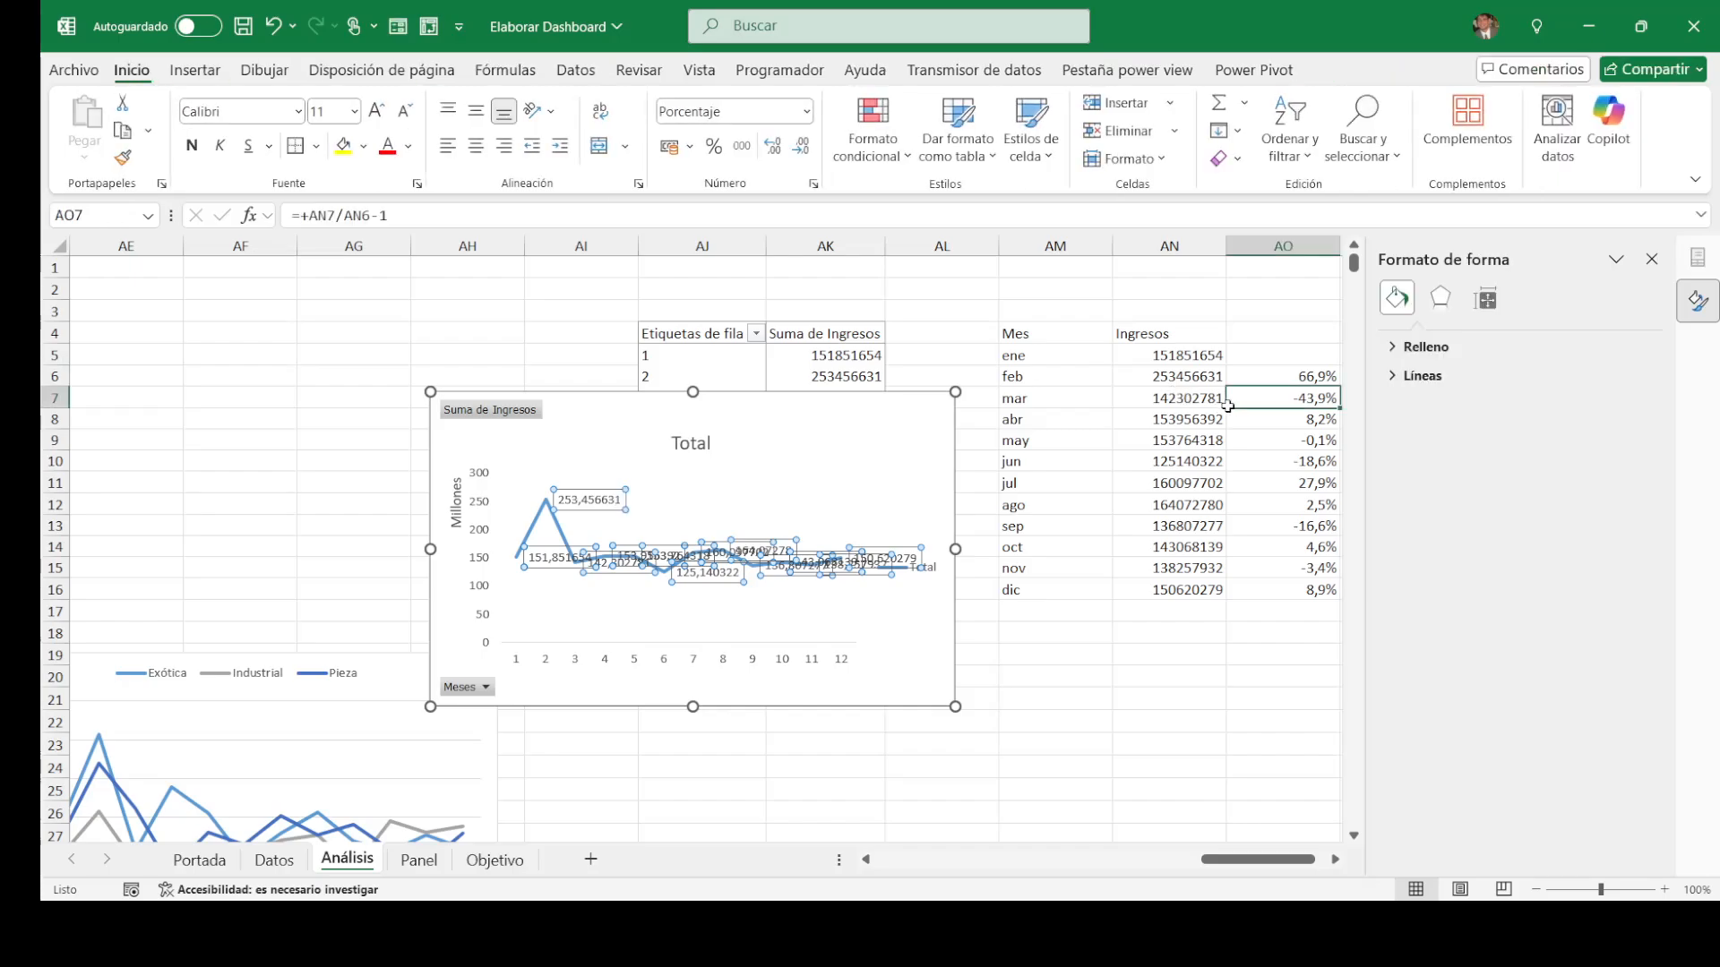
key(Left)
key(Up)
key(Left)
key(Up)
key(Right)
key(ctrl+shift+Down)
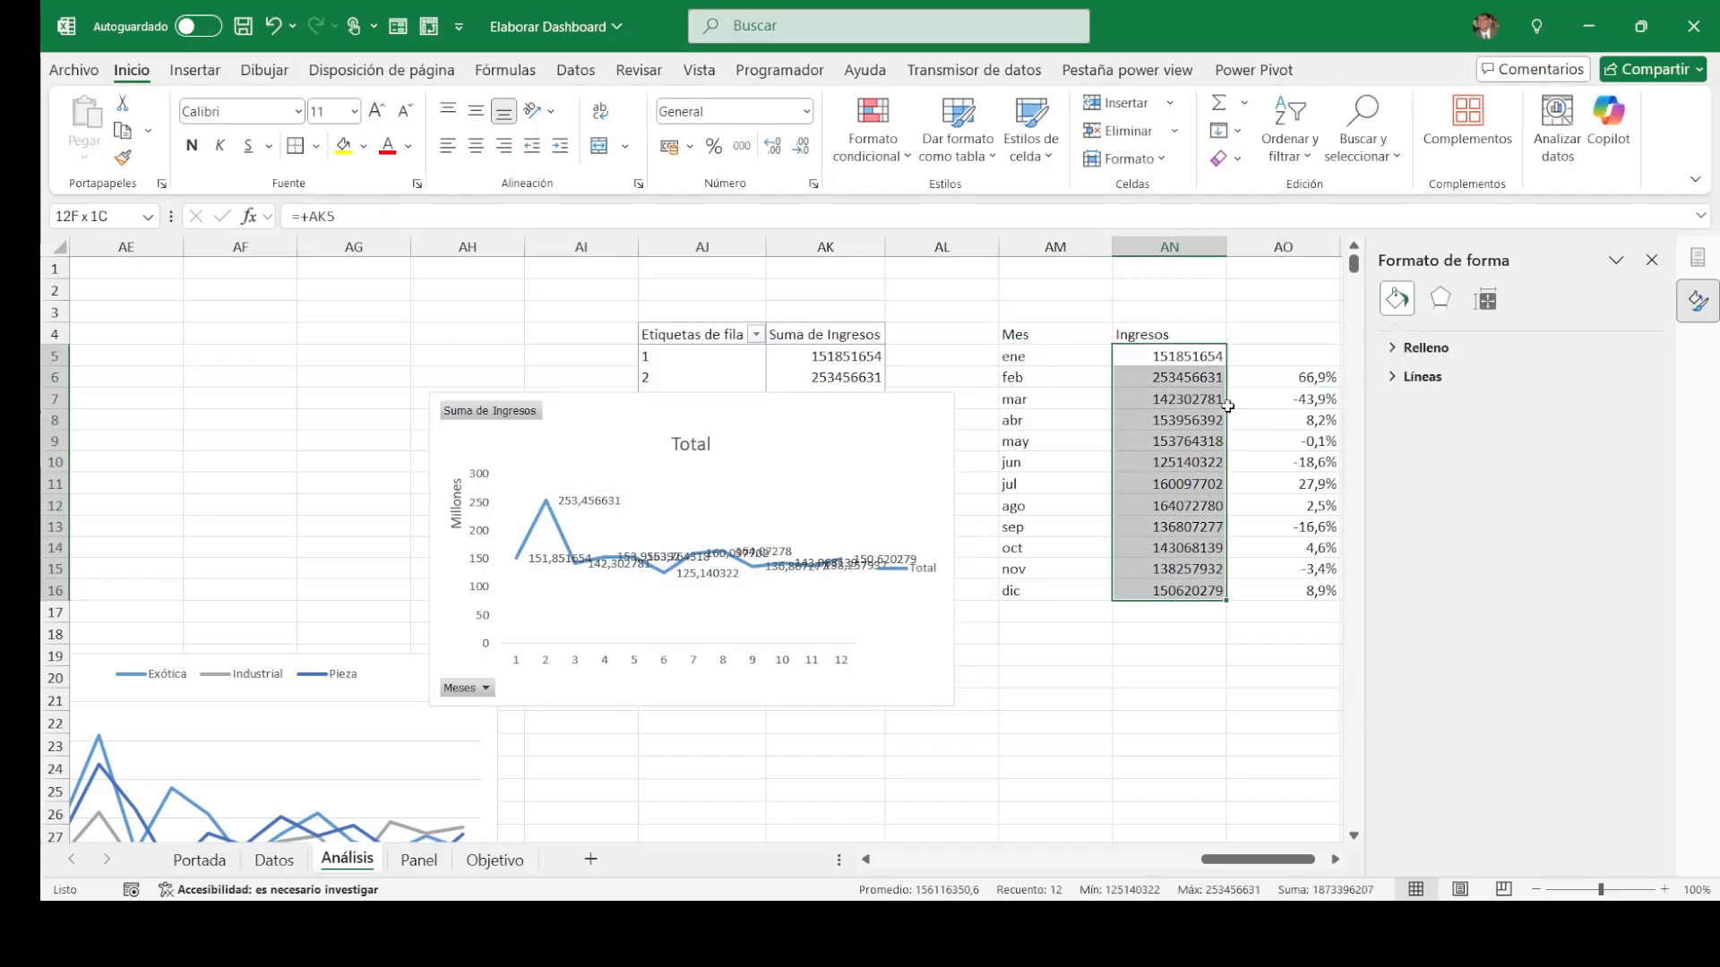
click(806, 109)
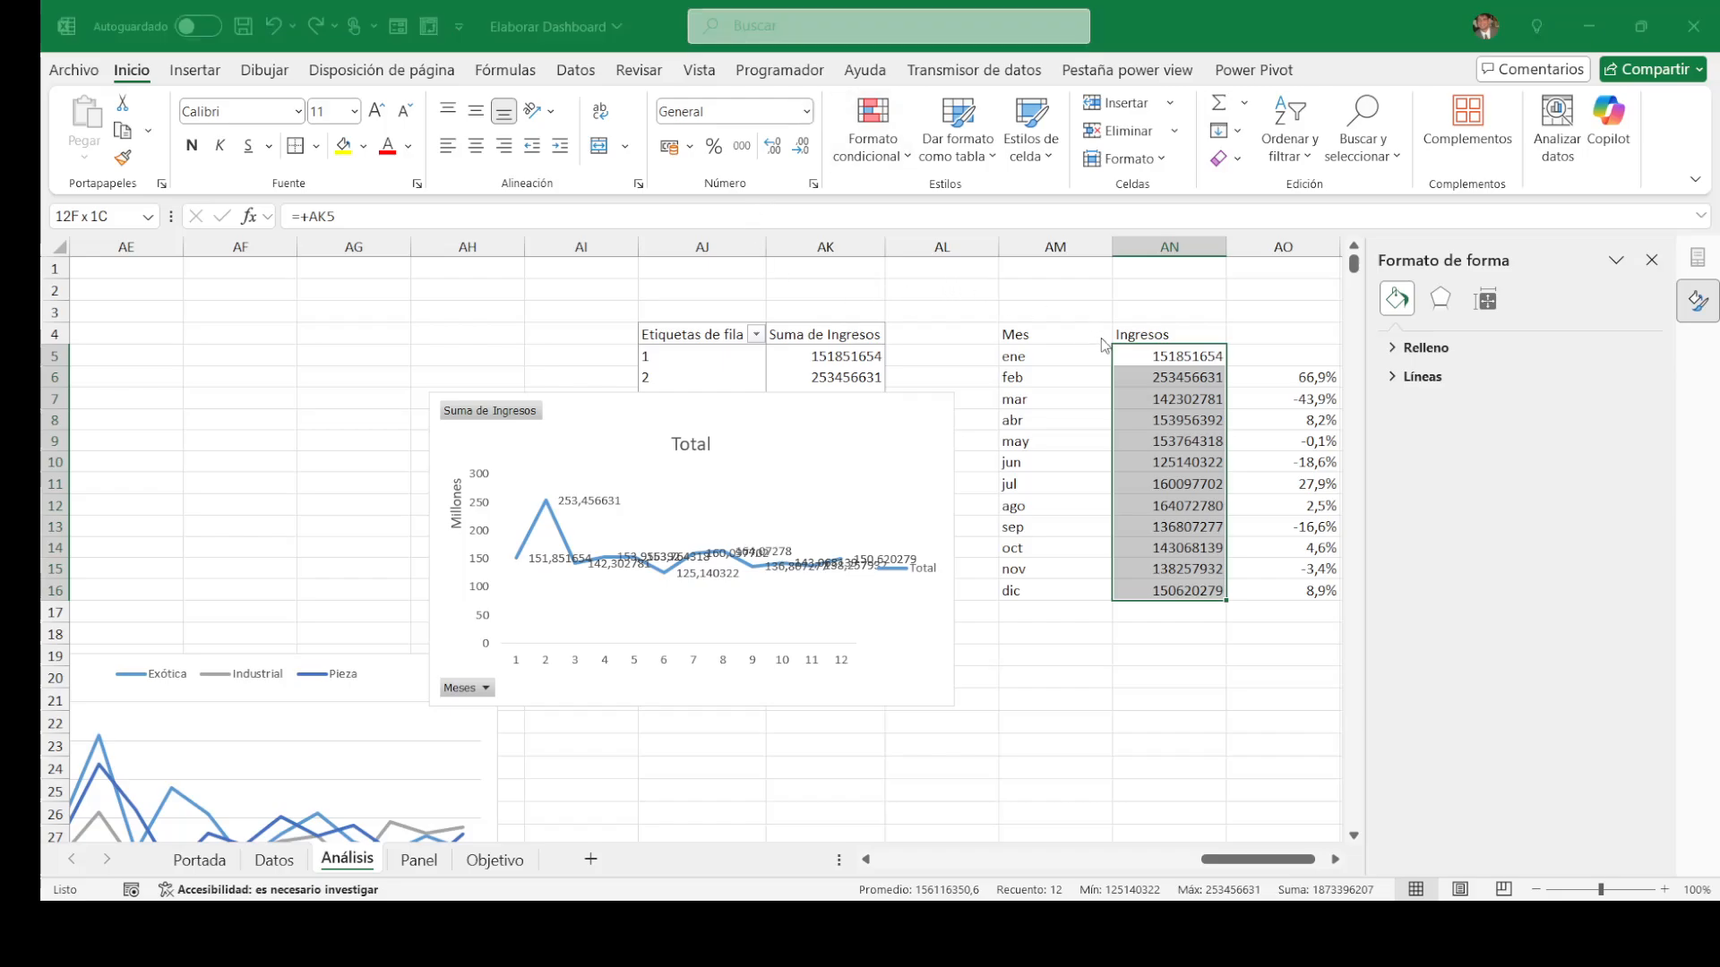
click(1321, 693)
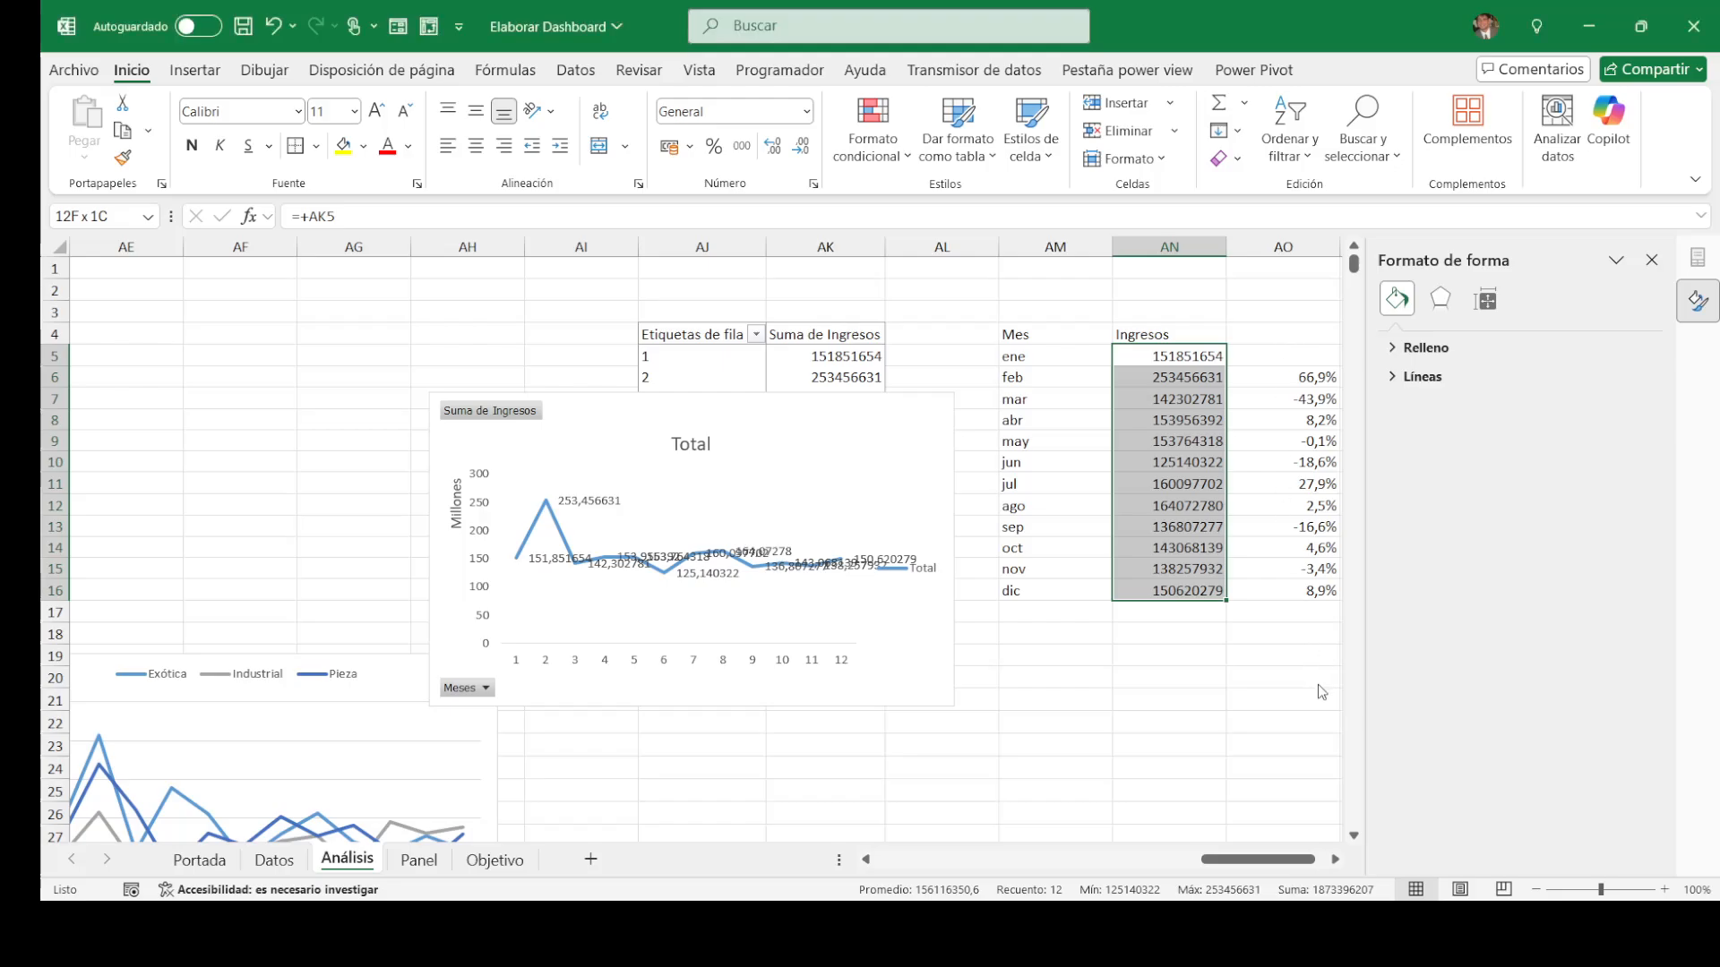
Step: Set the chart's data labels to the Número category with 0 decimals and a thousands separator
click(607, 502)
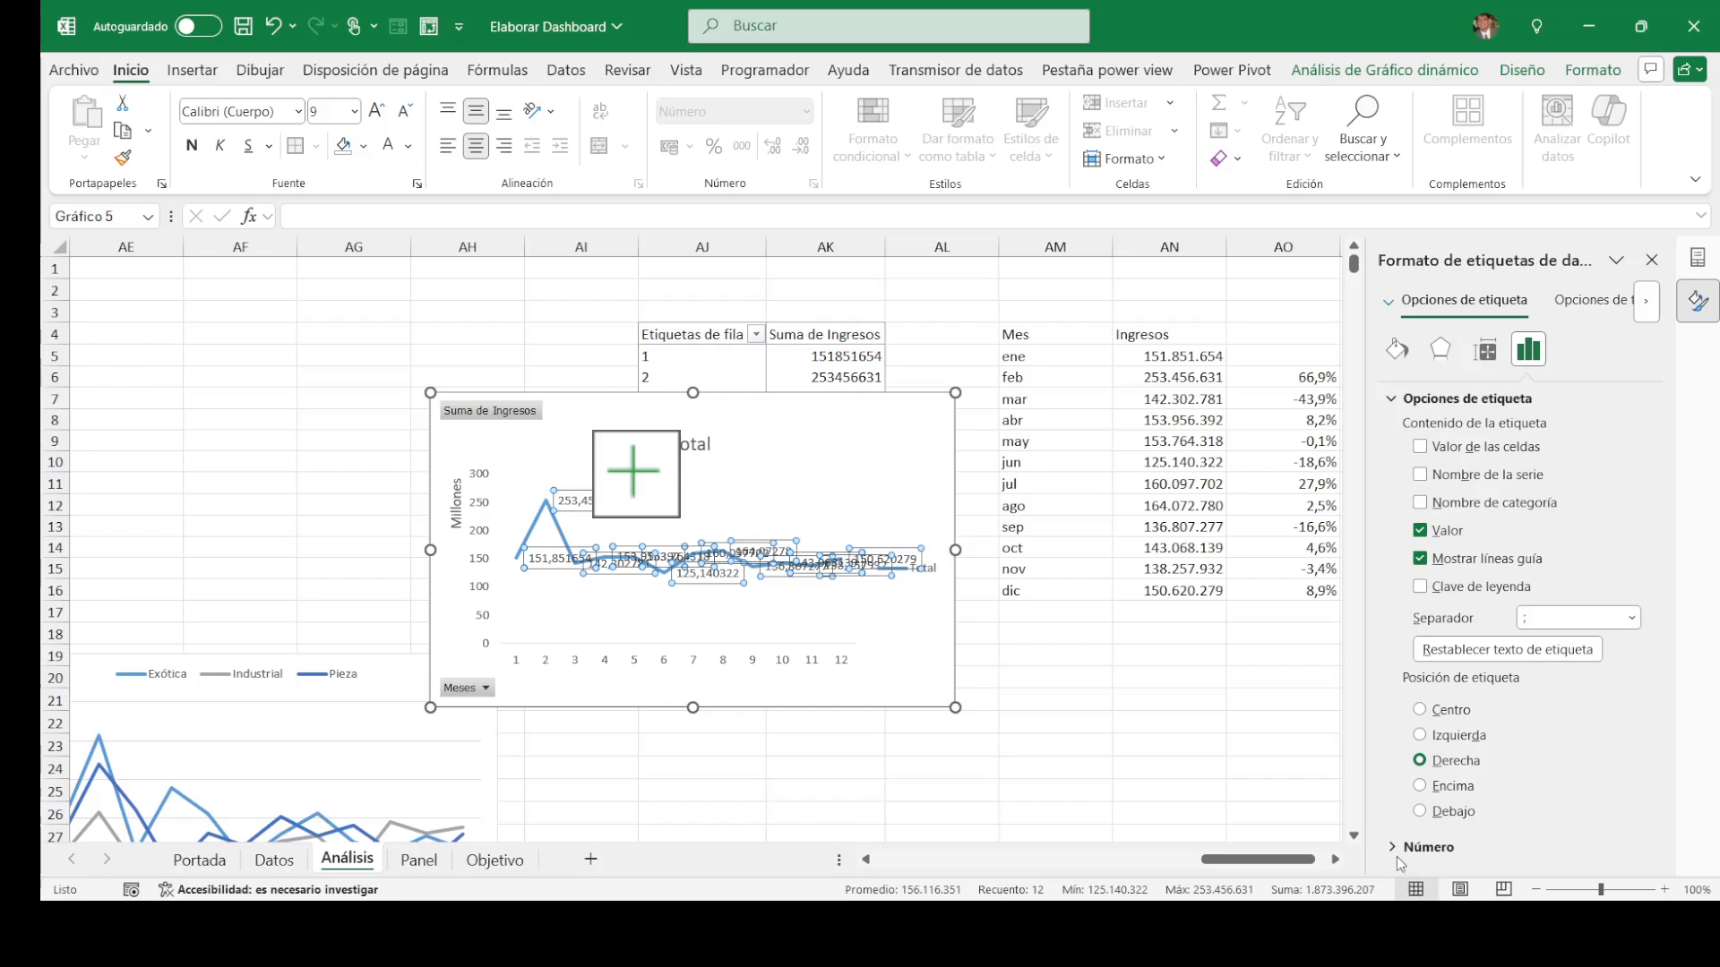
click(1424, 847)
scroll(1657, 639, down, 2)
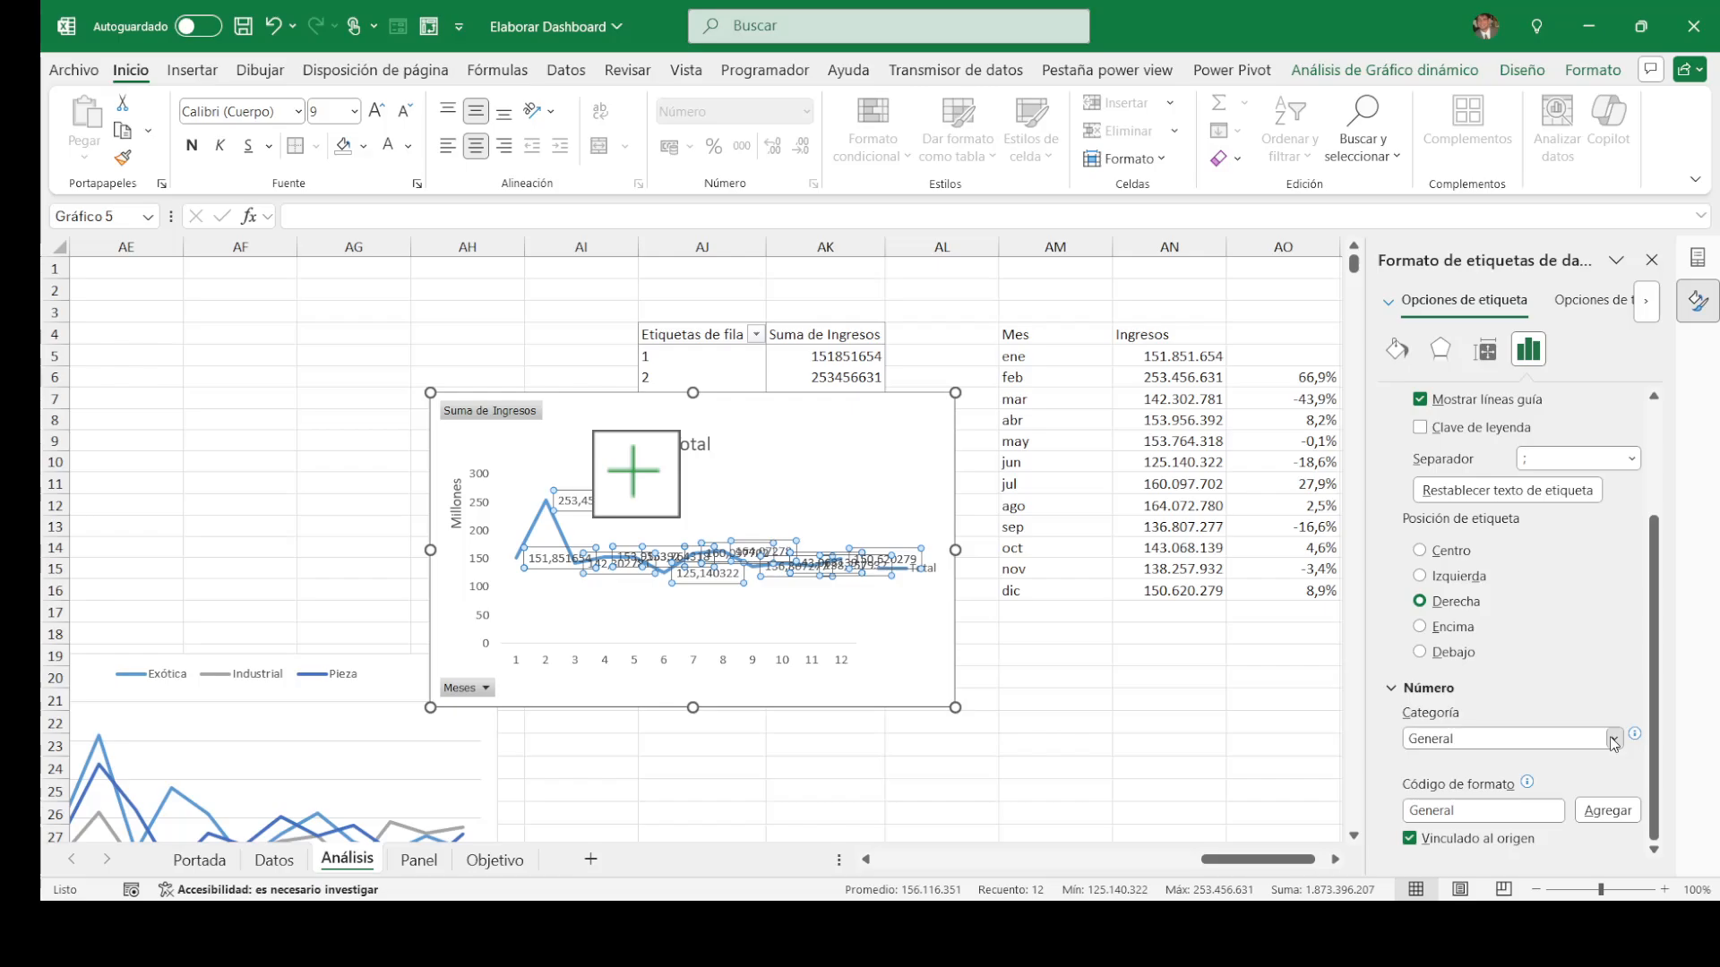
click(1472, 516)
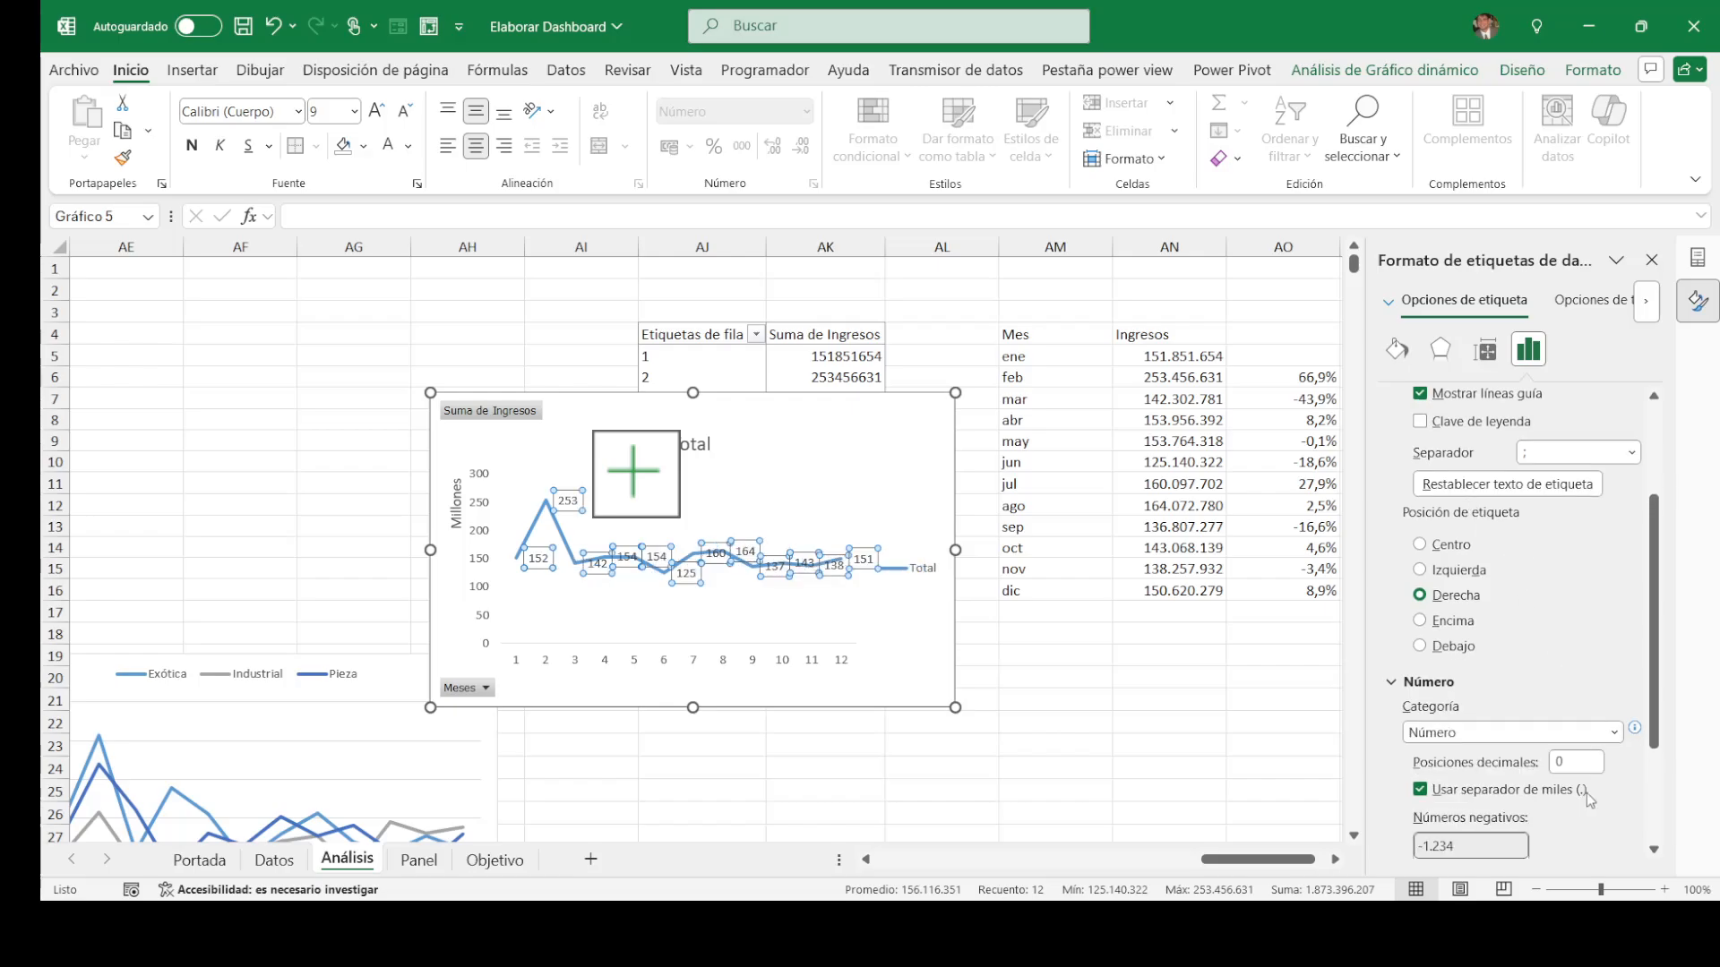
click(1165, 699)
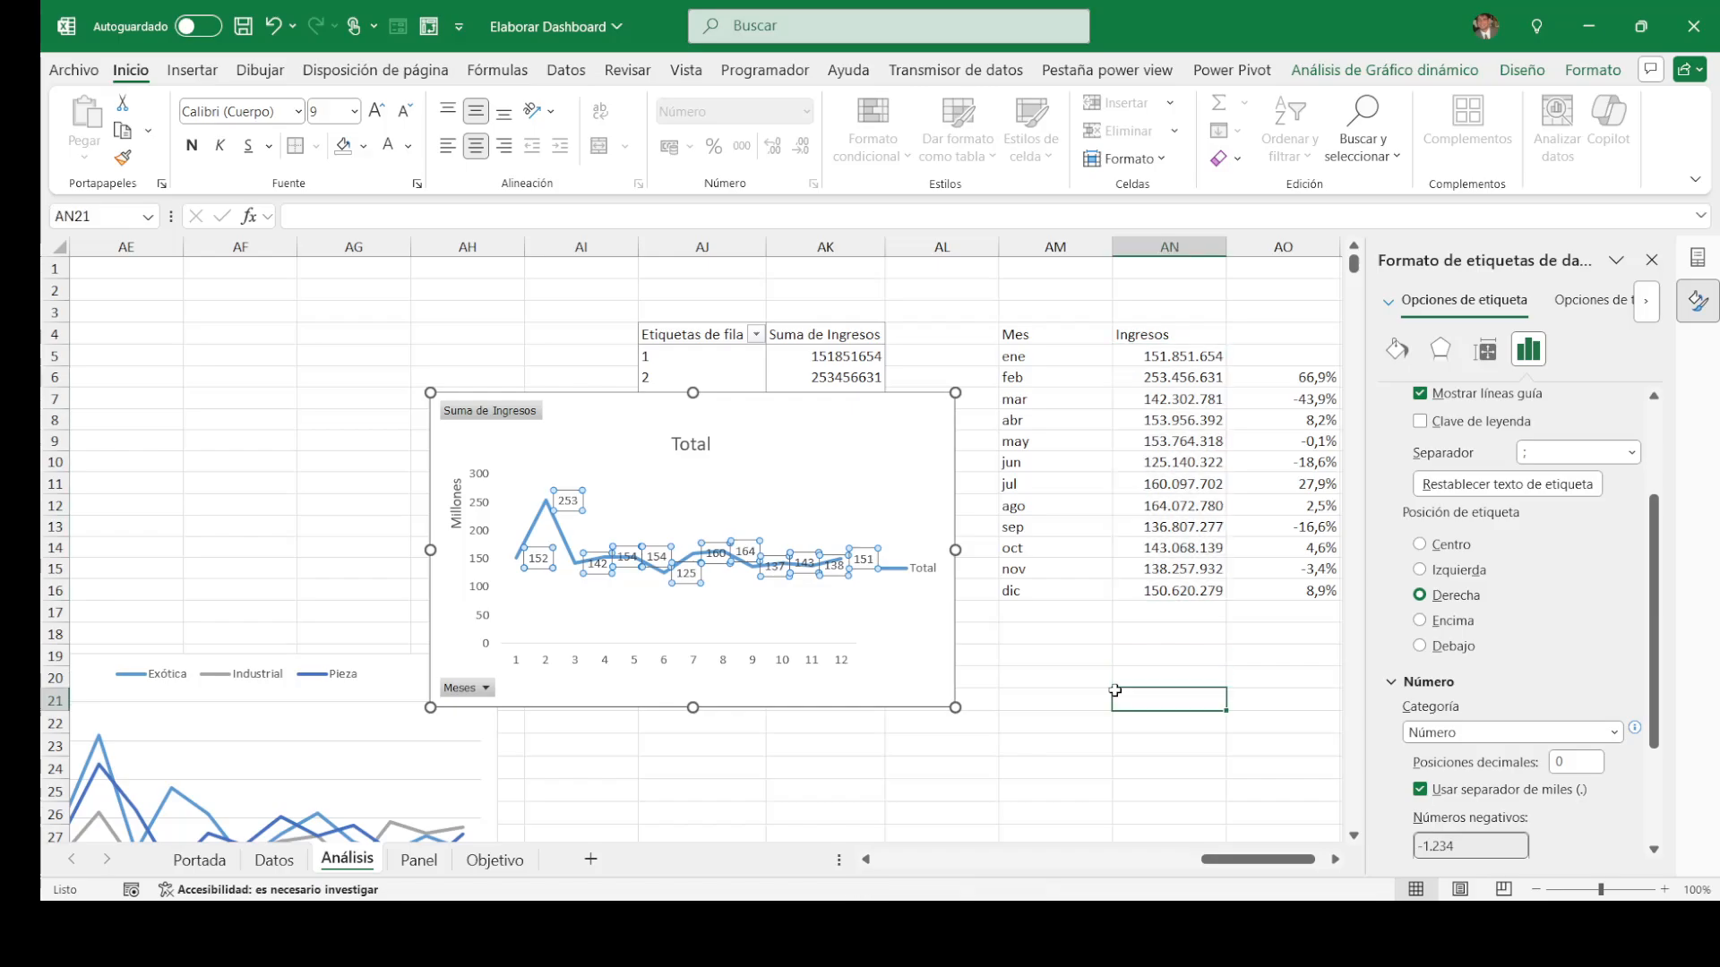
Step: Position the chart's data labels above the line with Encima and delete the Total legend
click(578, 507)
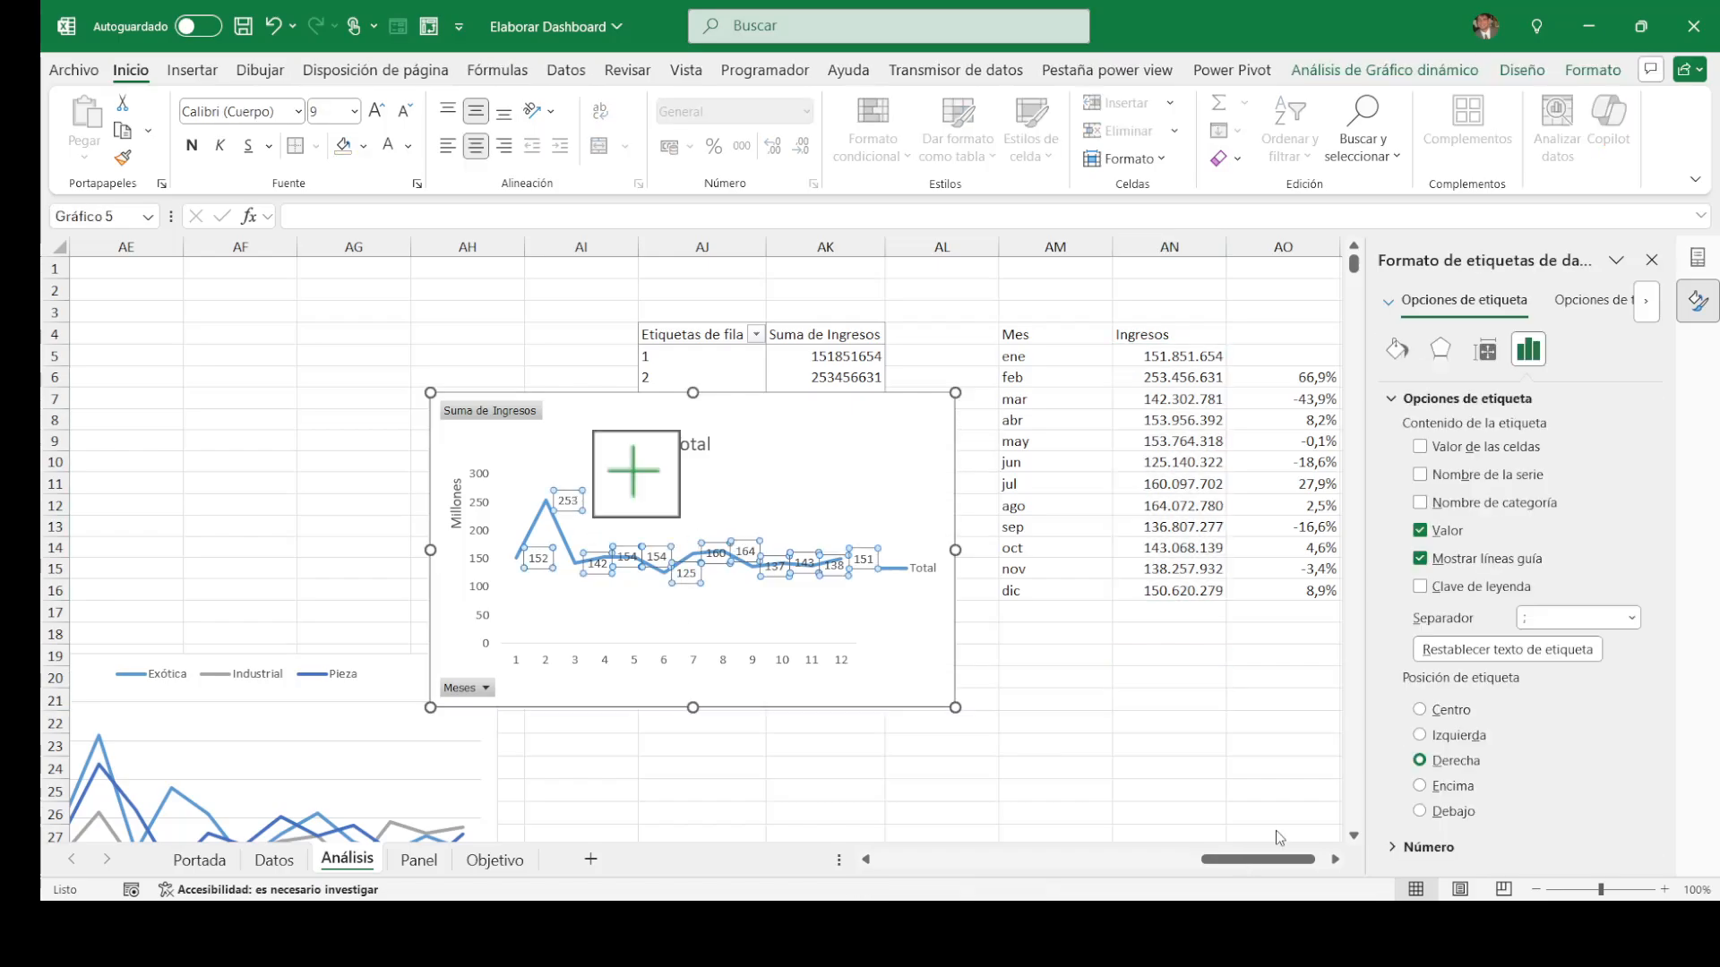
click(1423, 786)
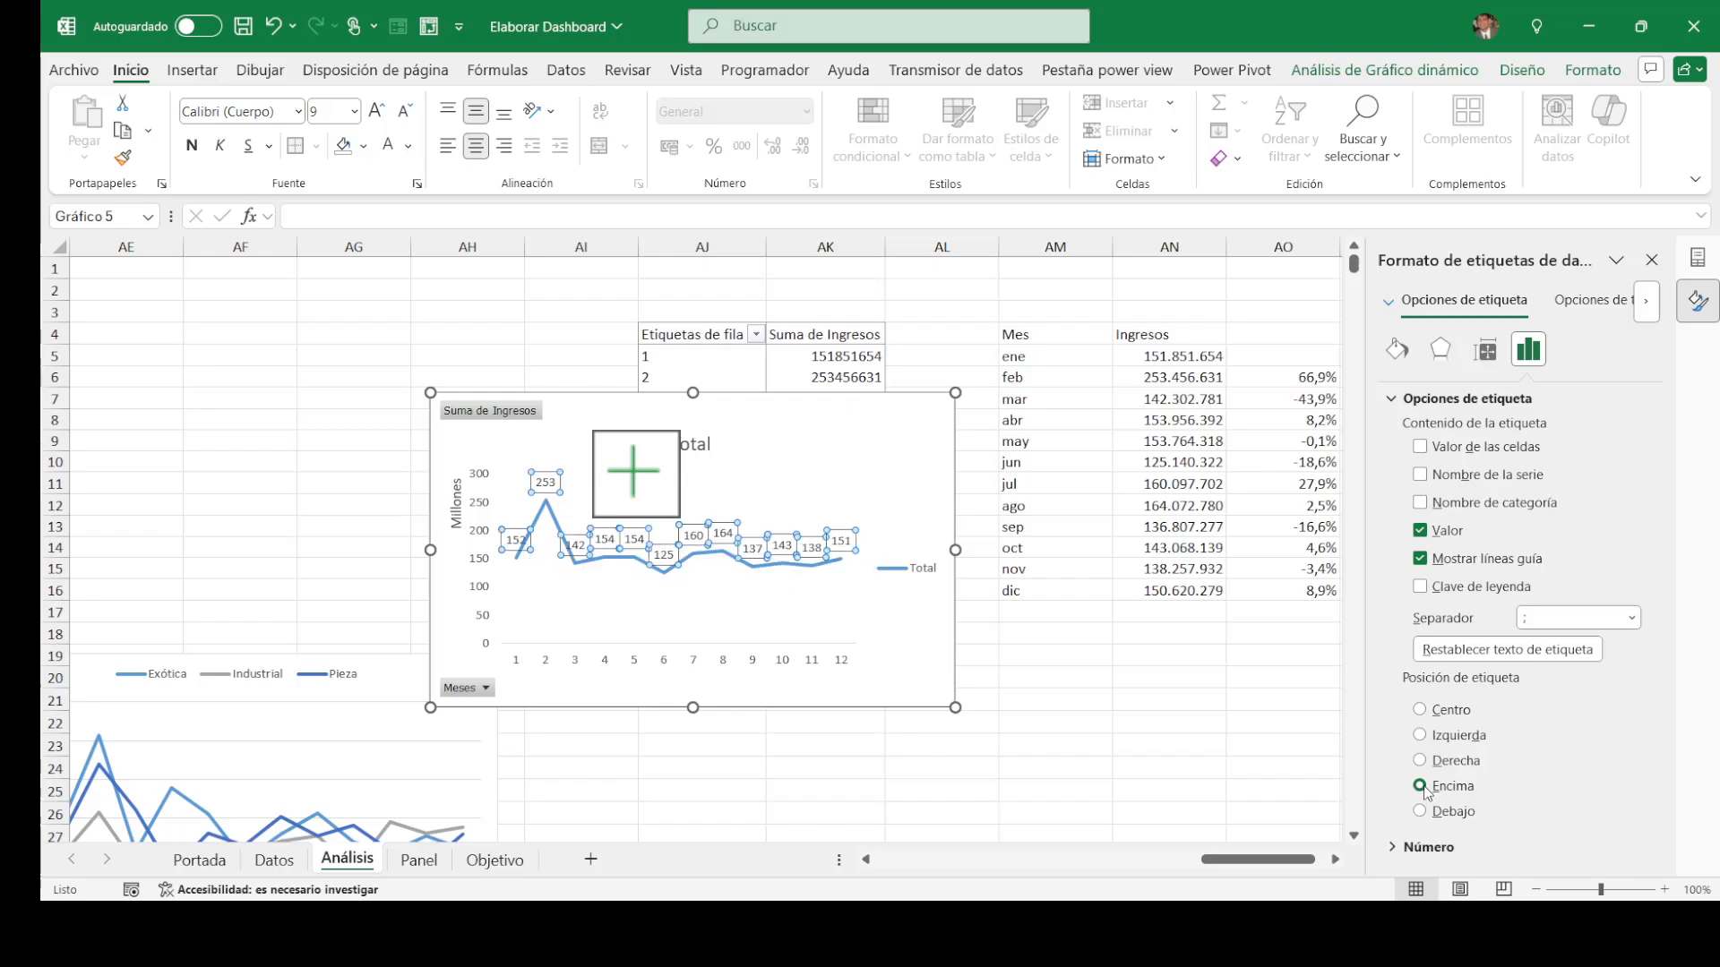
click(1164, 723)
click(915, 576)
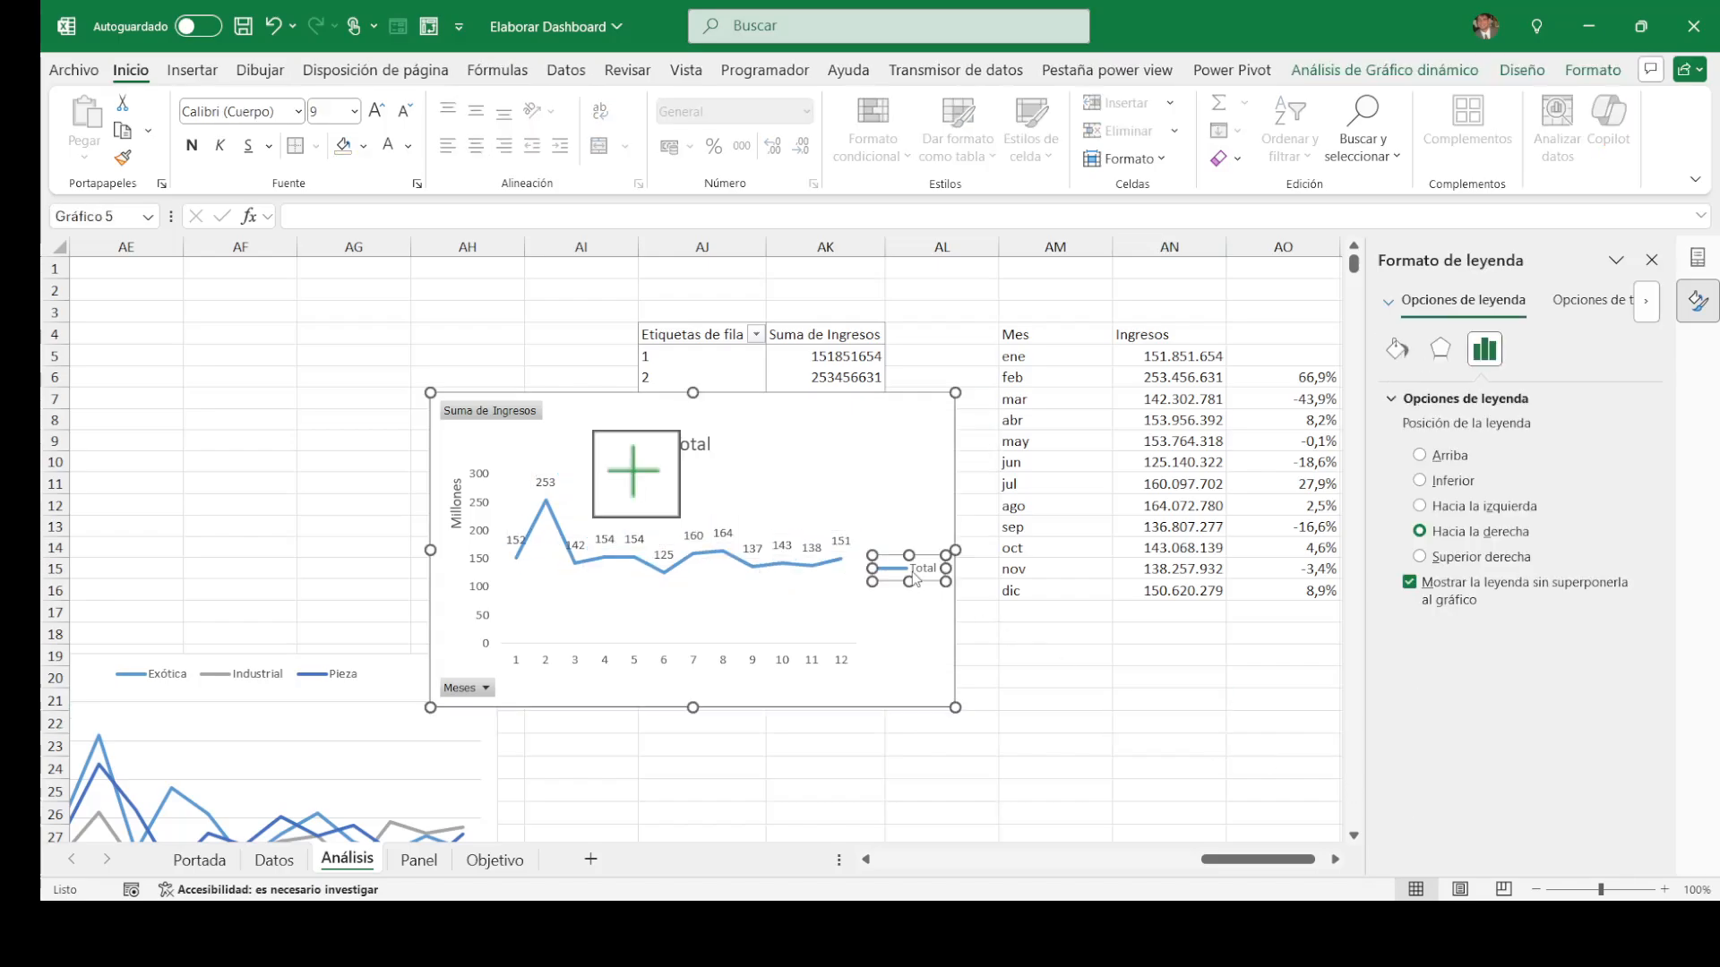
key(Delete)
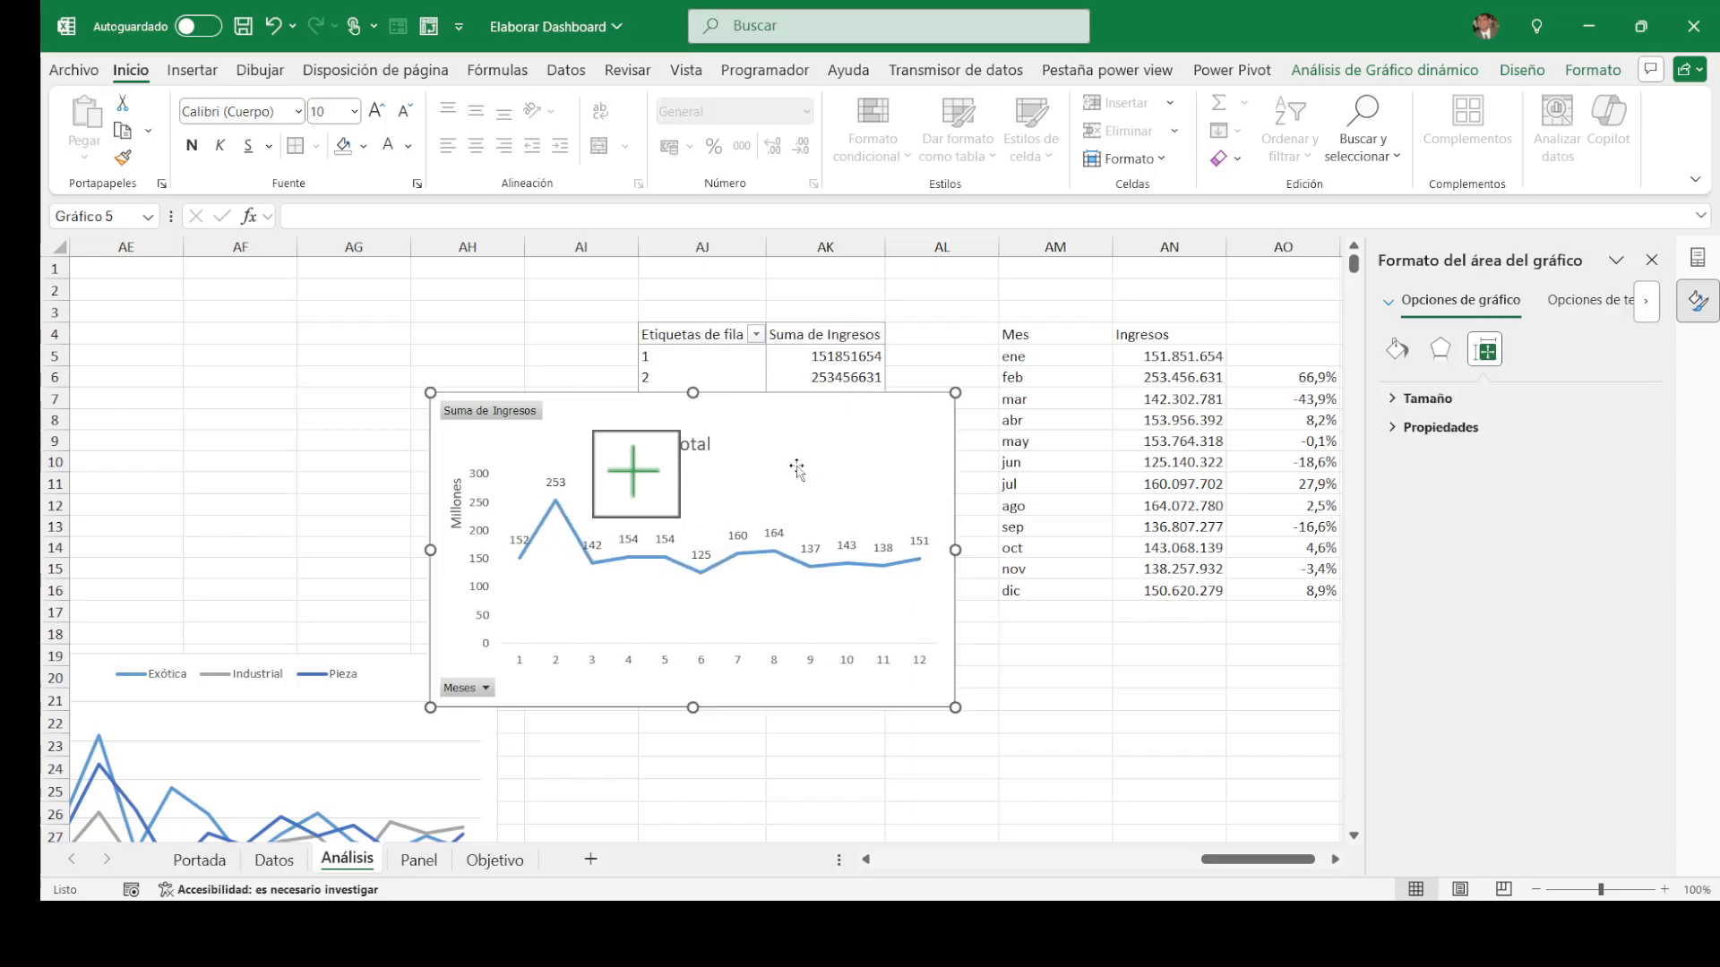
Step: Delete the income line chart's Total title and hide all its field buttons
click(700, 445)
key(Delete)
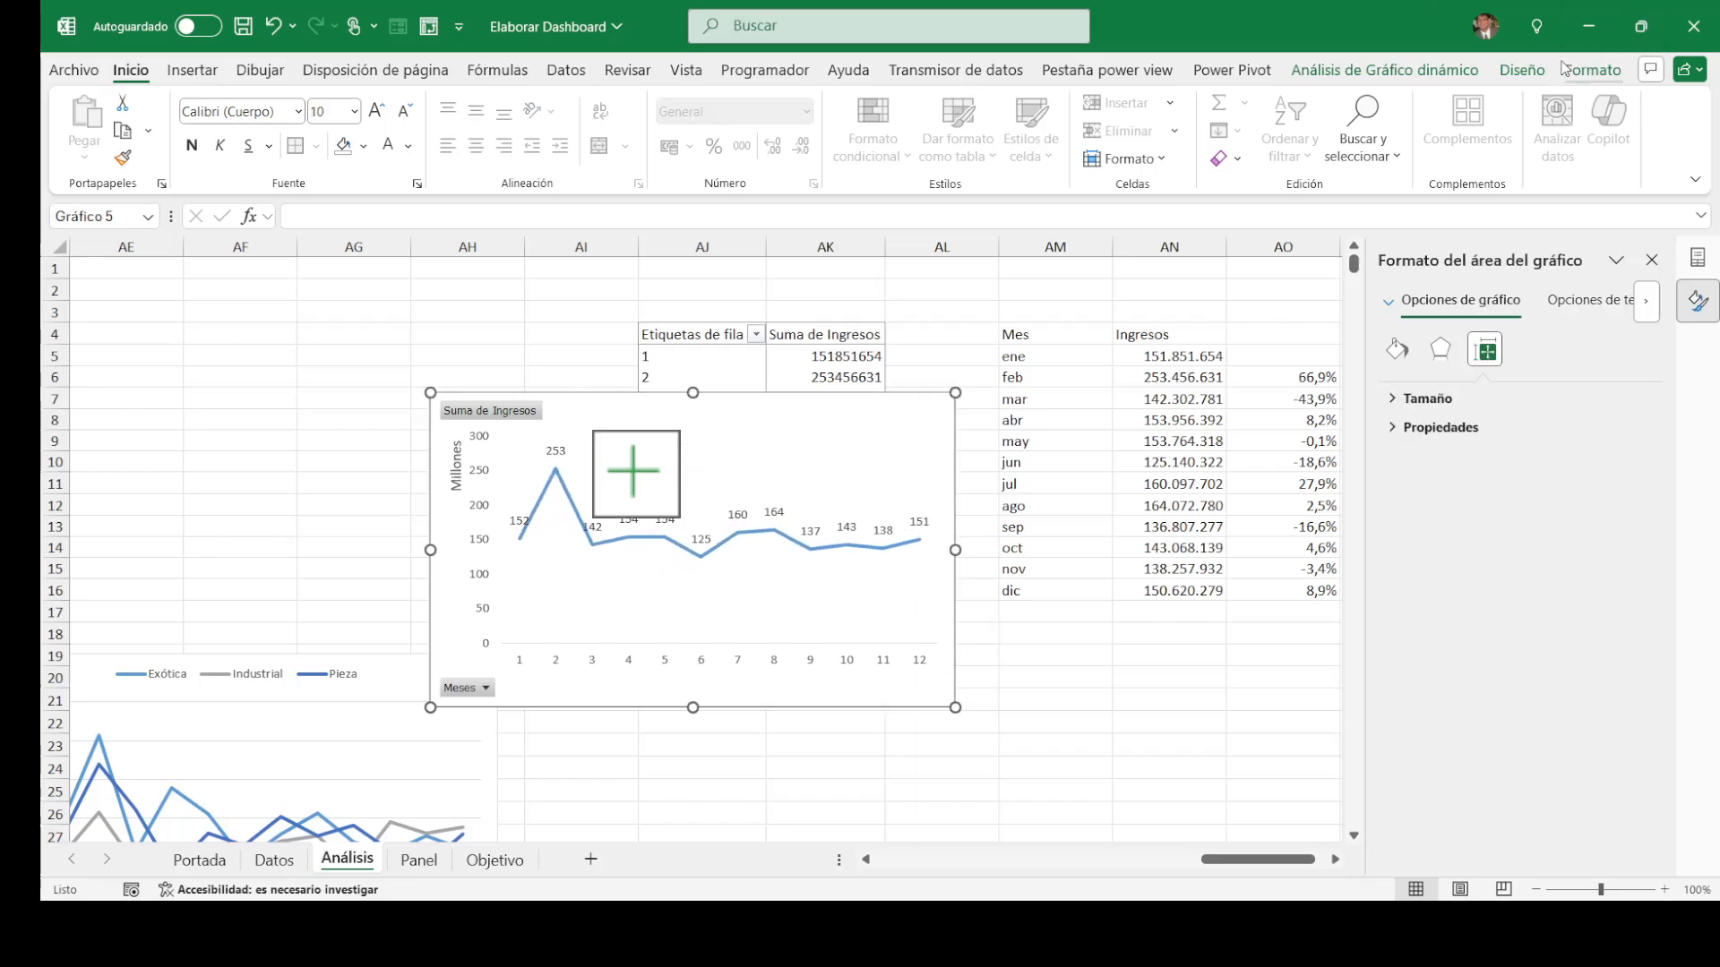
click(1522, 70)
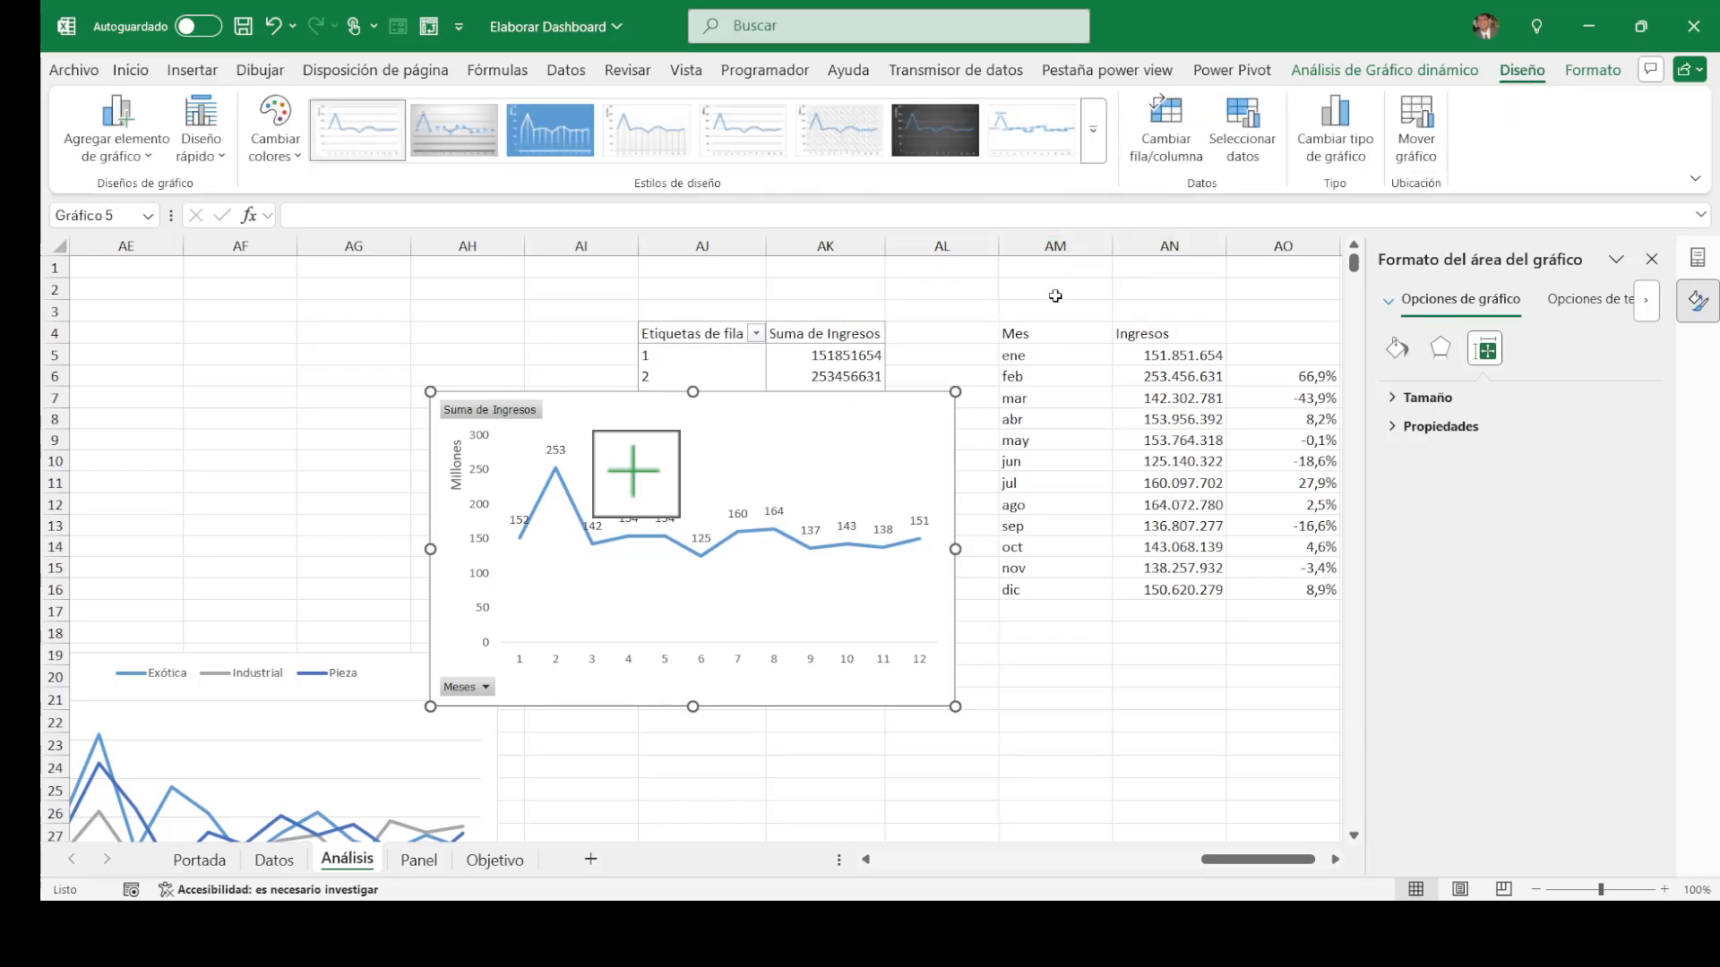
click(1385, 70)
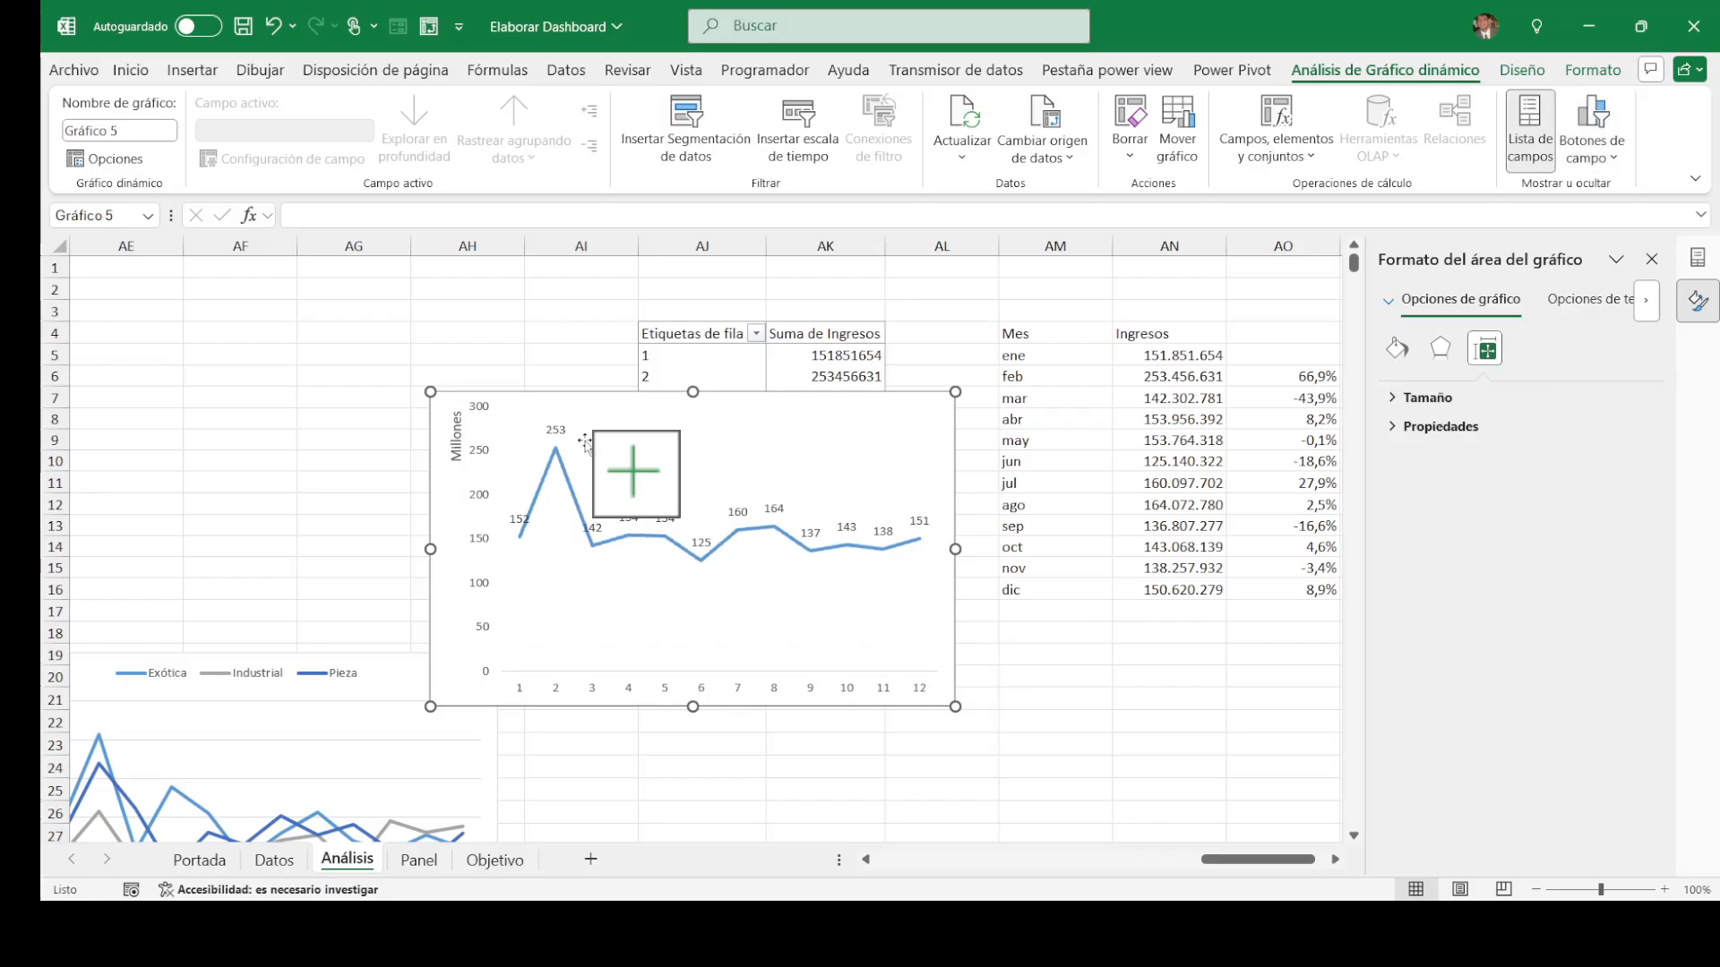
Step: Make the chart's data labels bold and add cell values from Análisis!$AO$5:$AO$16 to them
click(555, 431)
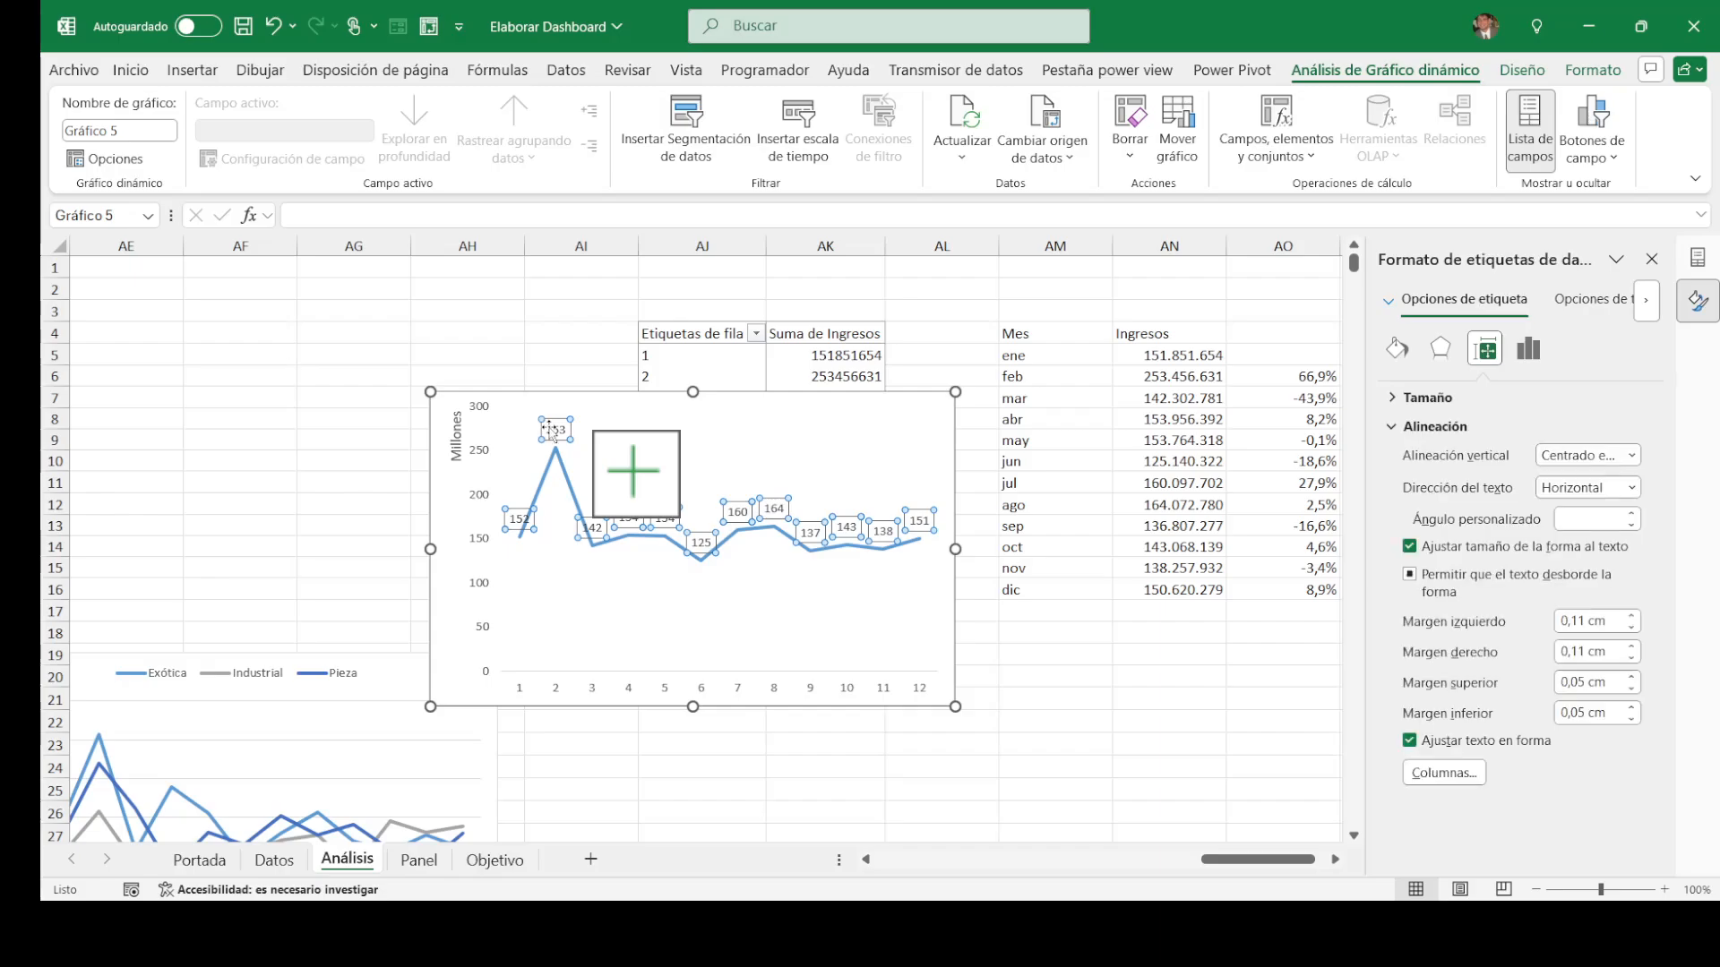
key(ctrl+n)
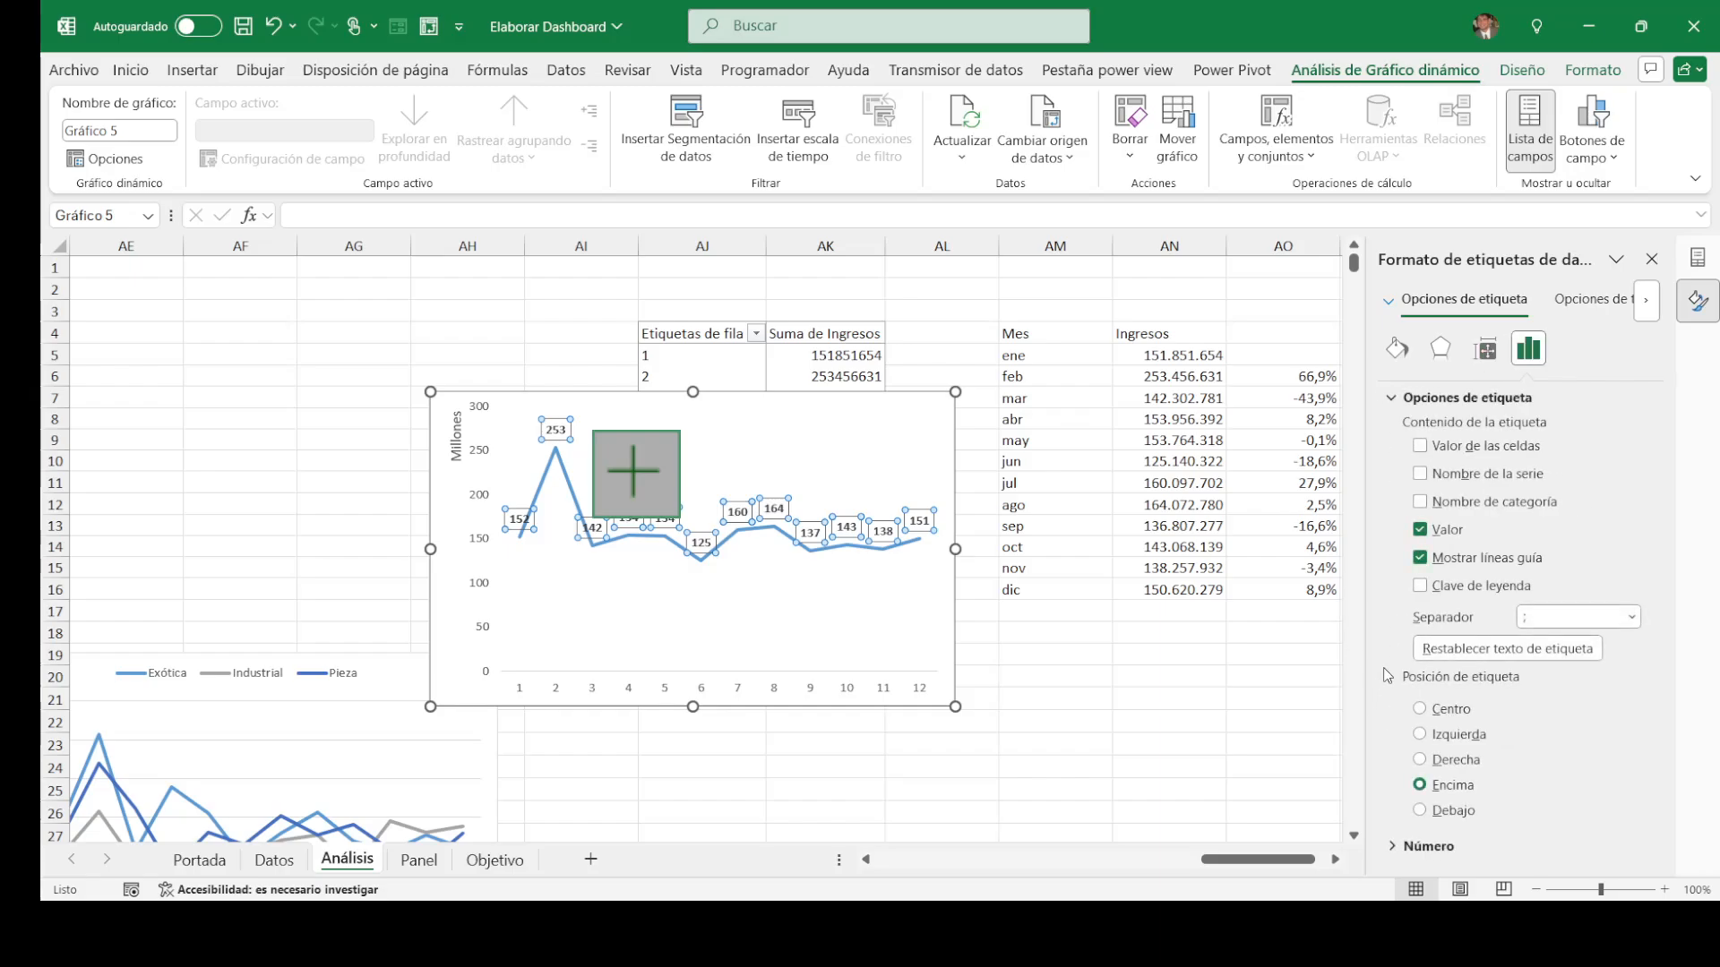
click(1421, 446)
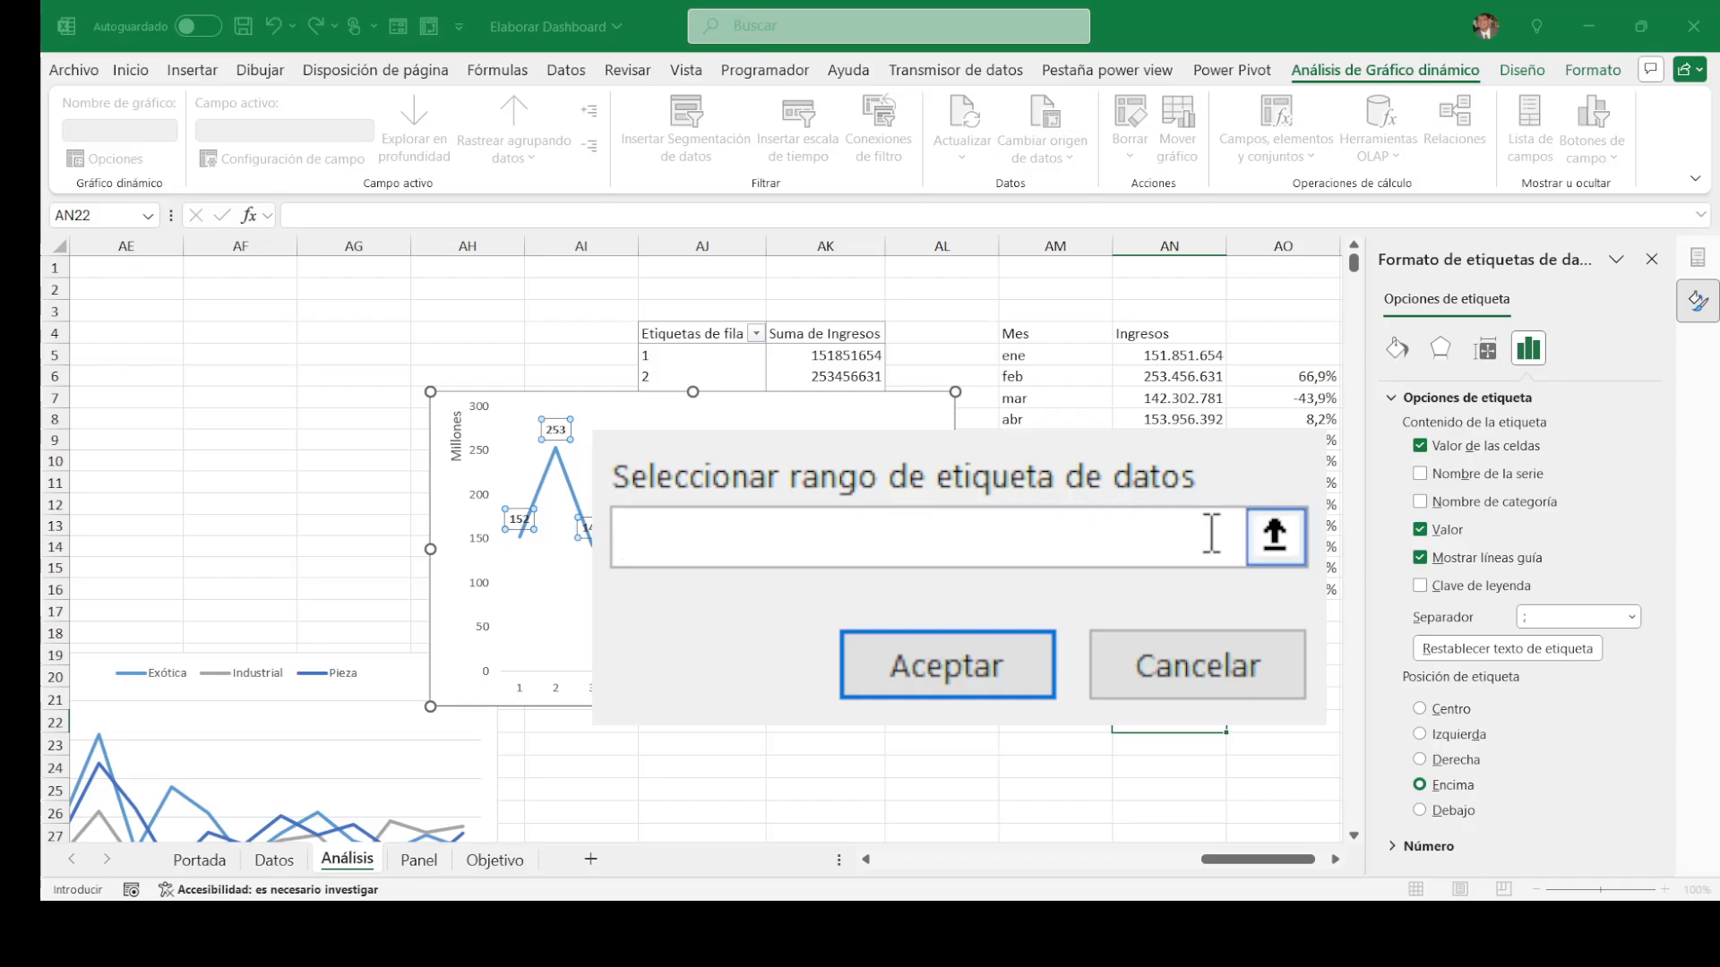
click(1273, 537)
drag(1290, 358, 1286, 589)
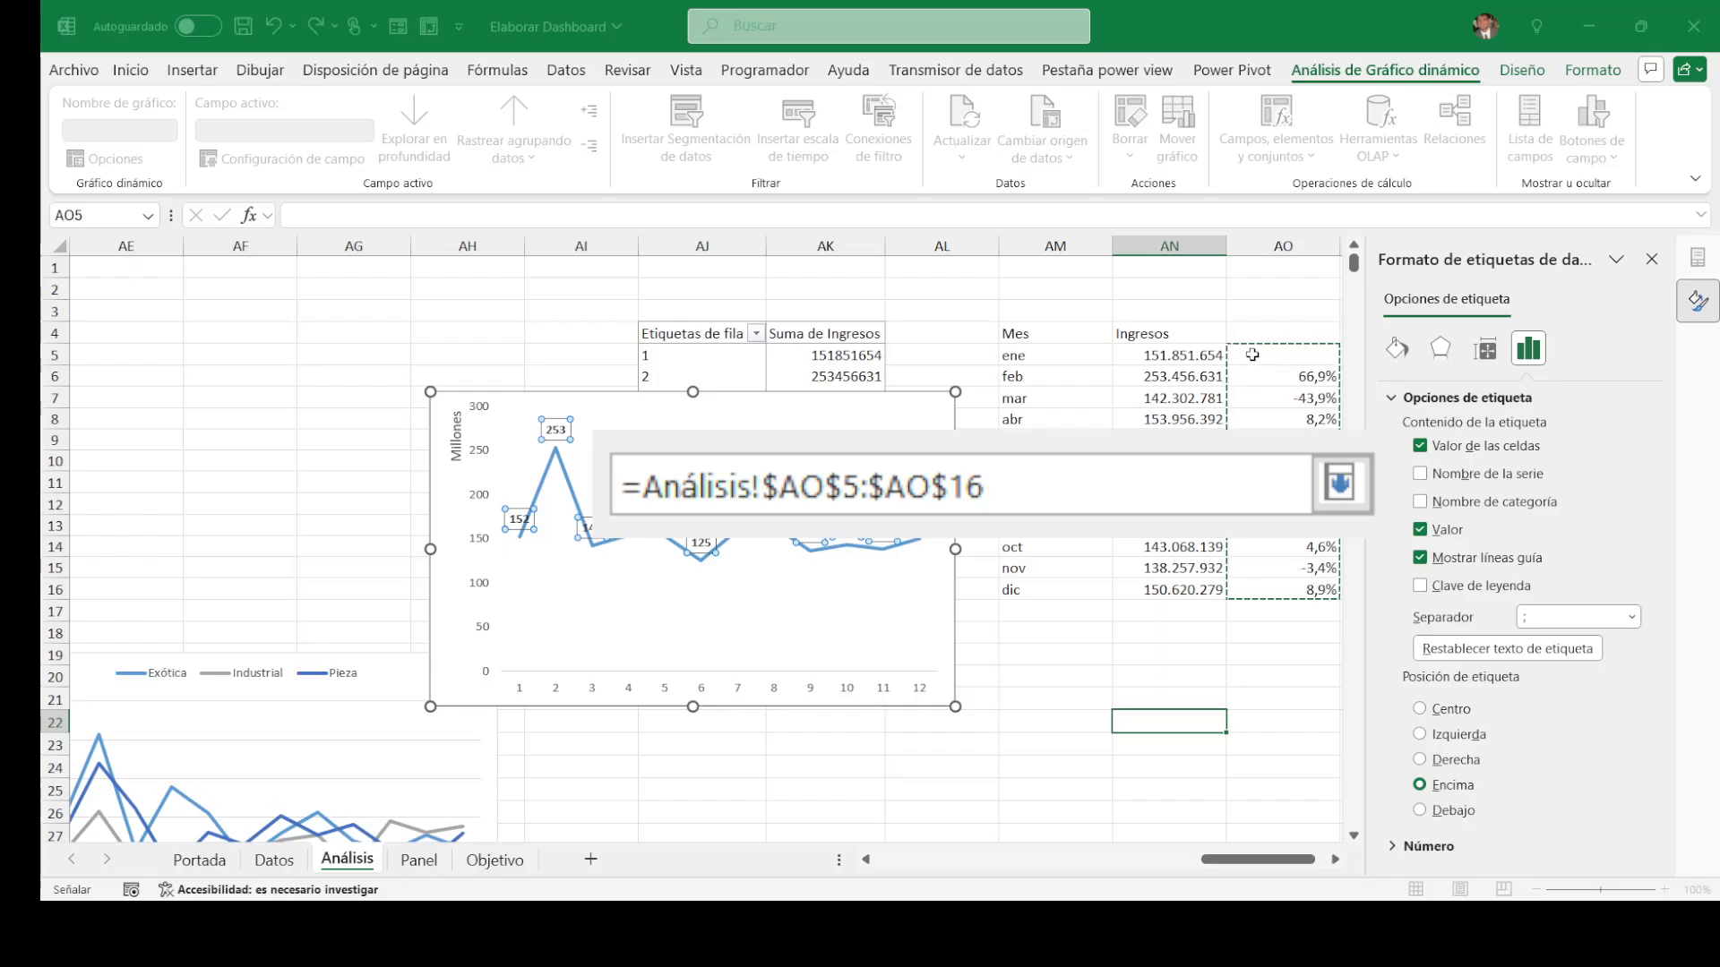
click(1343, 481)
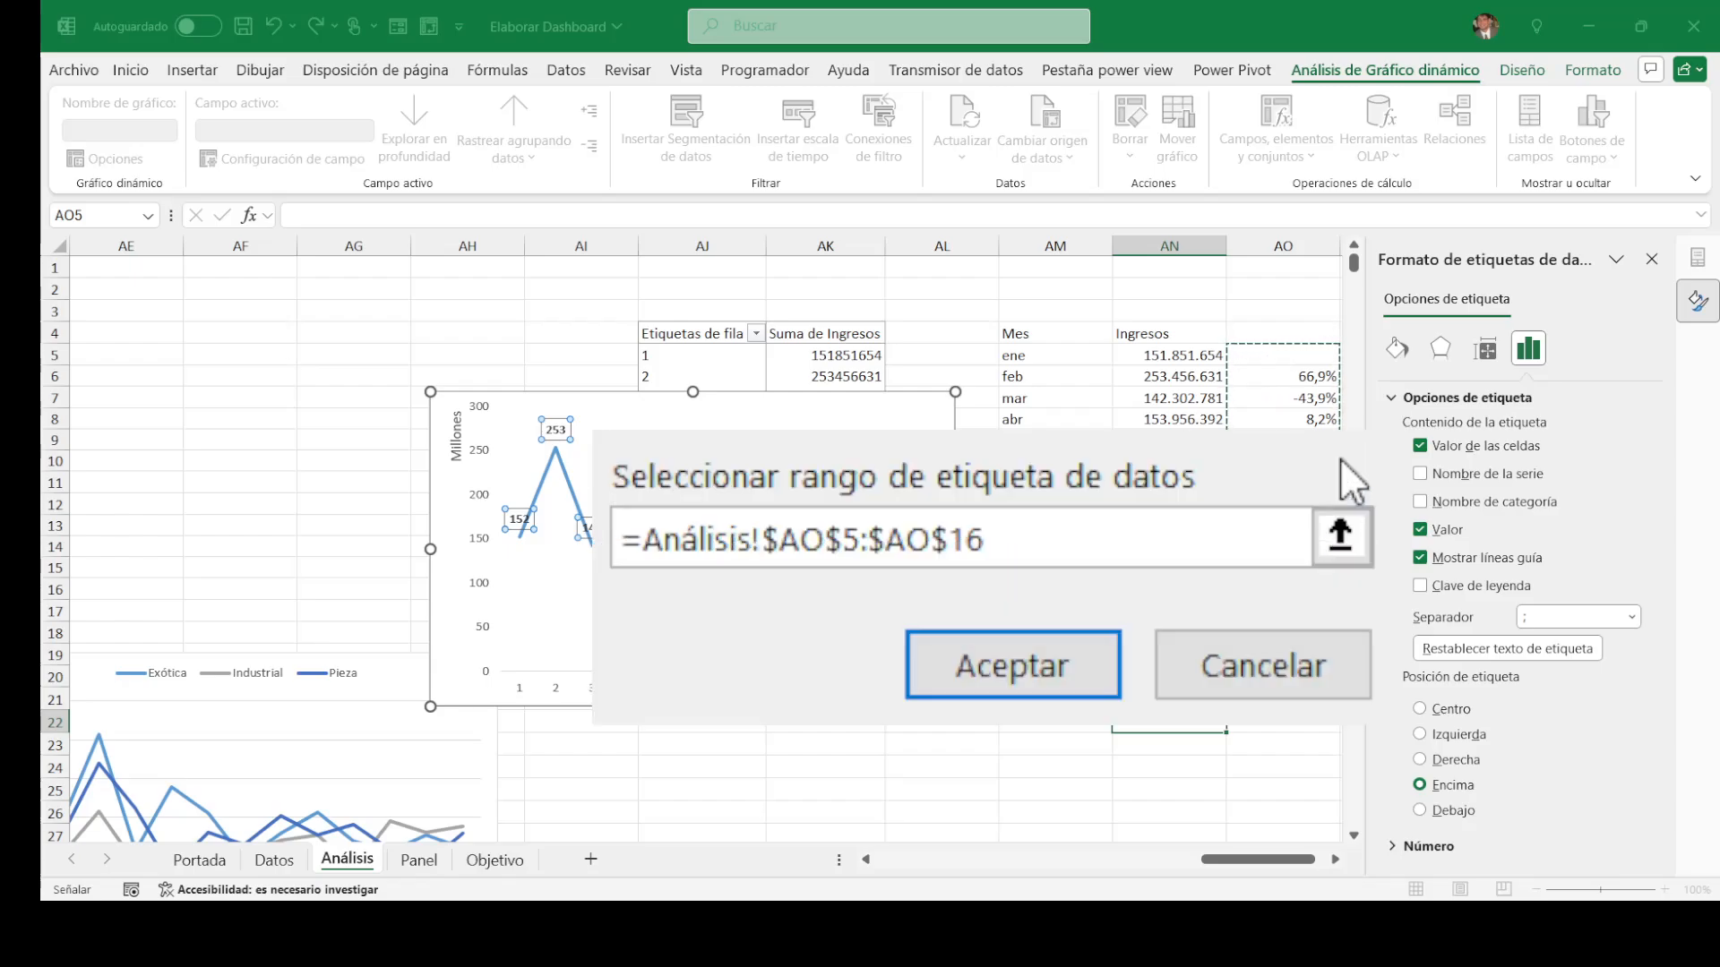
click(1064, 680)
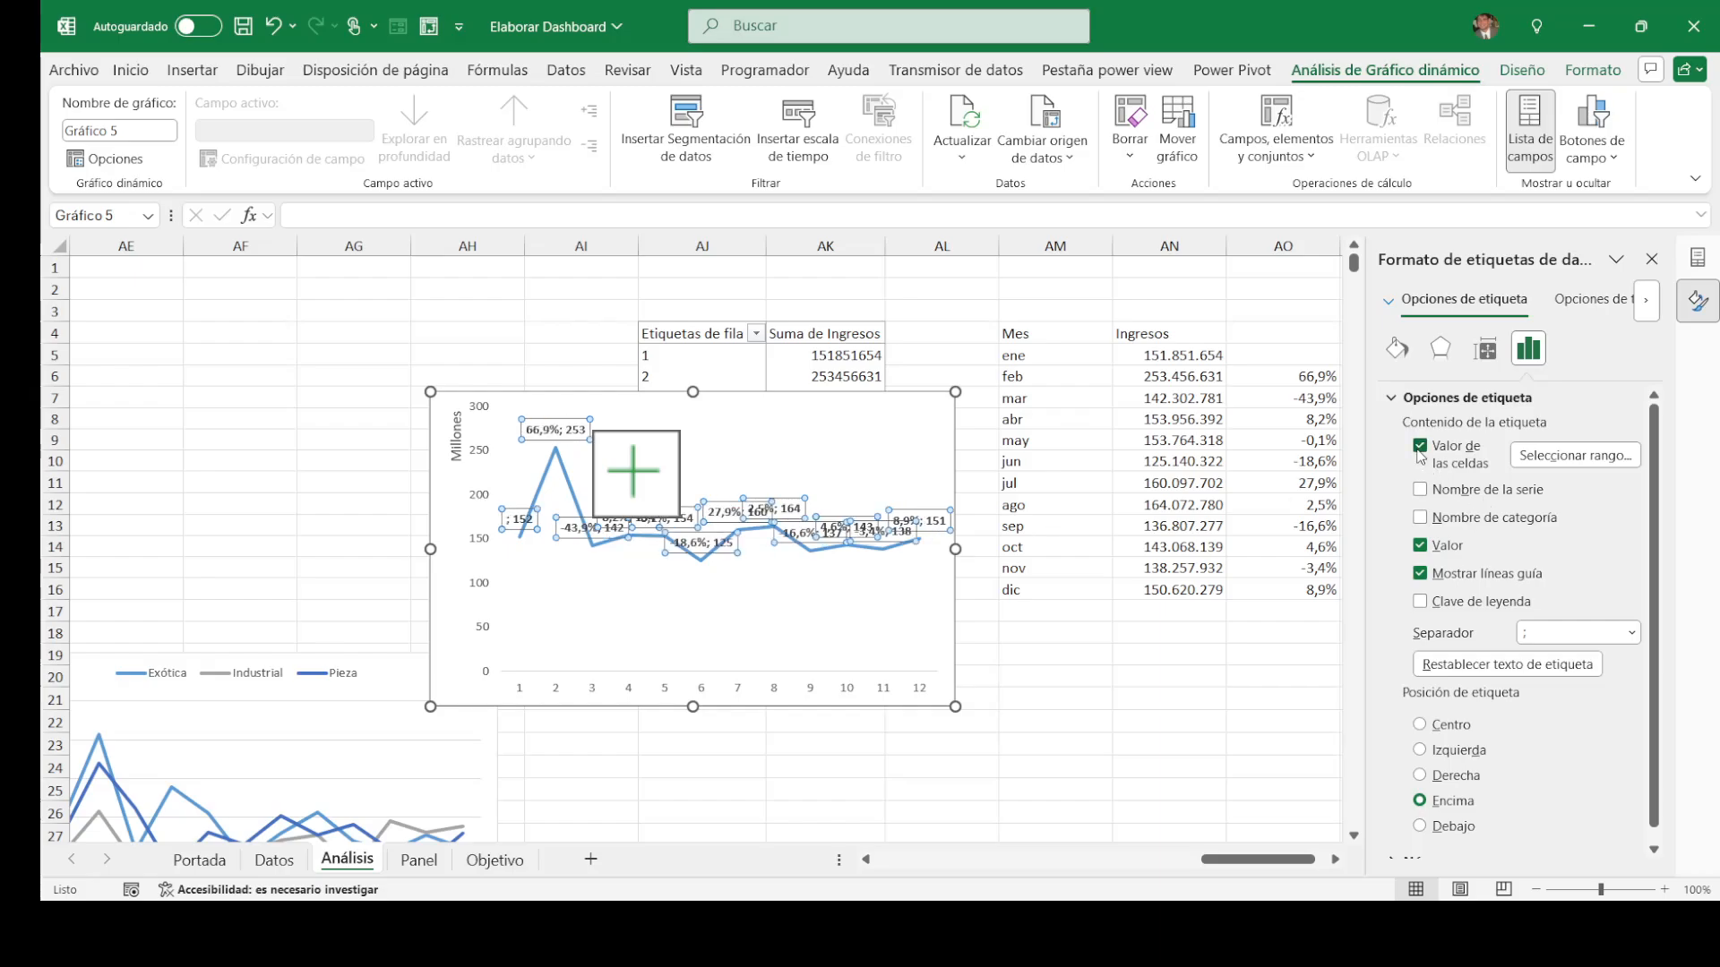
Step: Set the data labels' separator to (Nueva línea)
click(1633, 634)
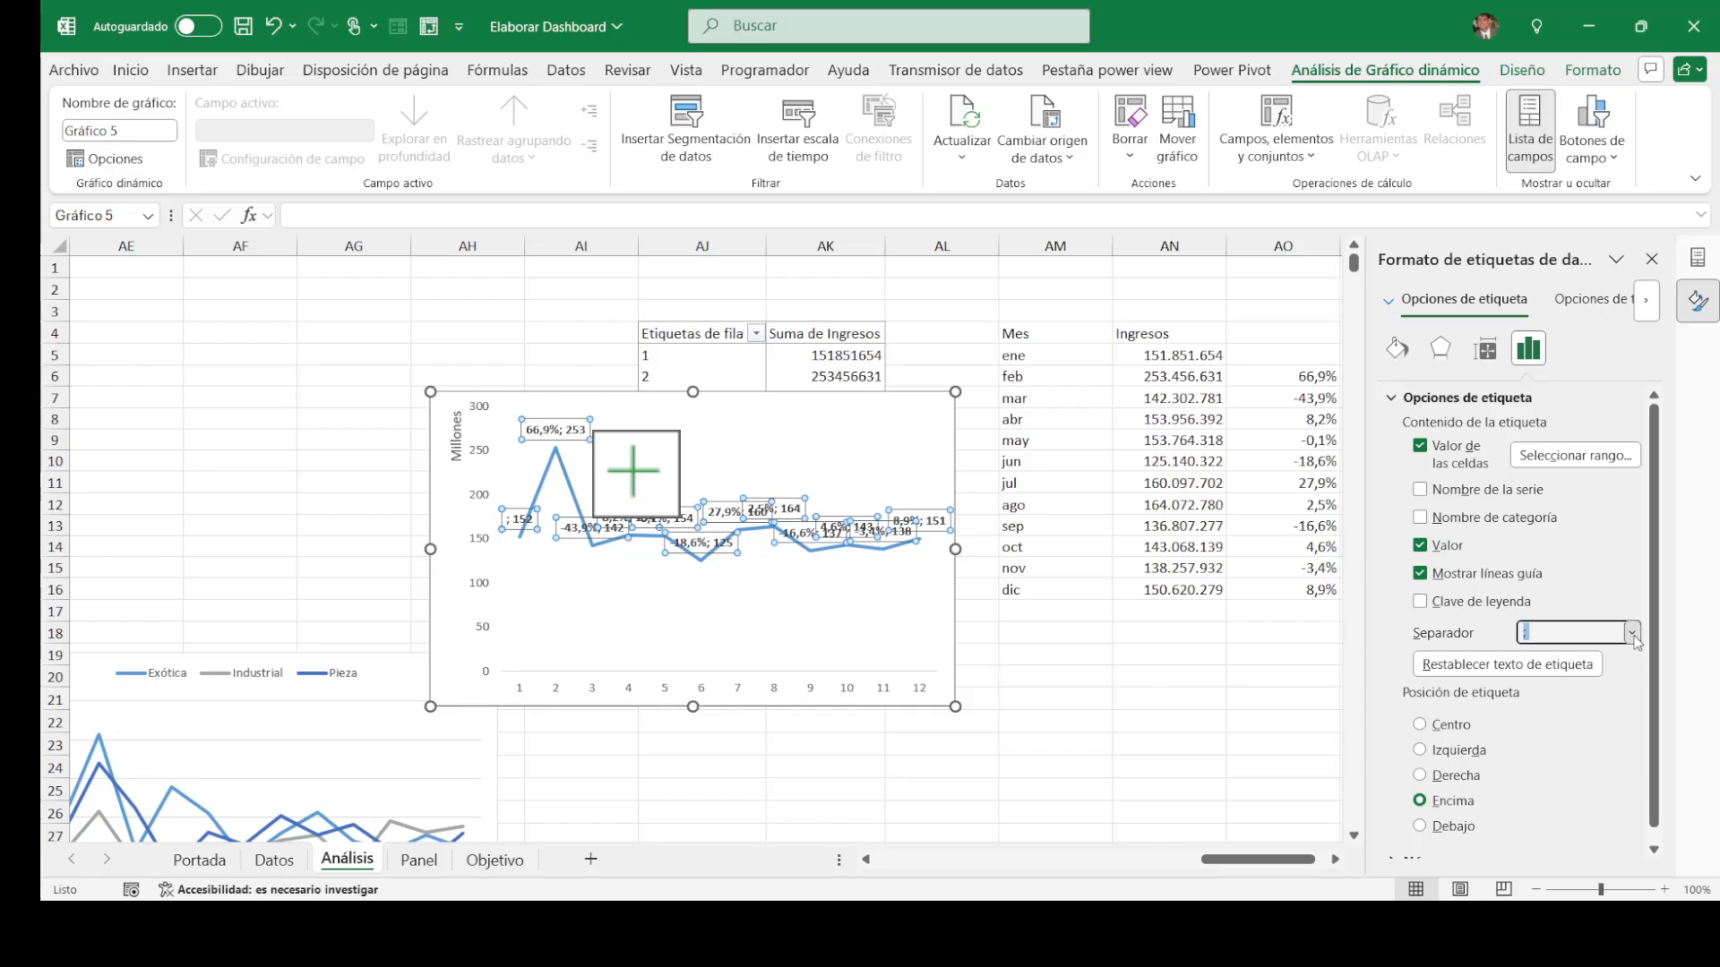
click(1589, 724)
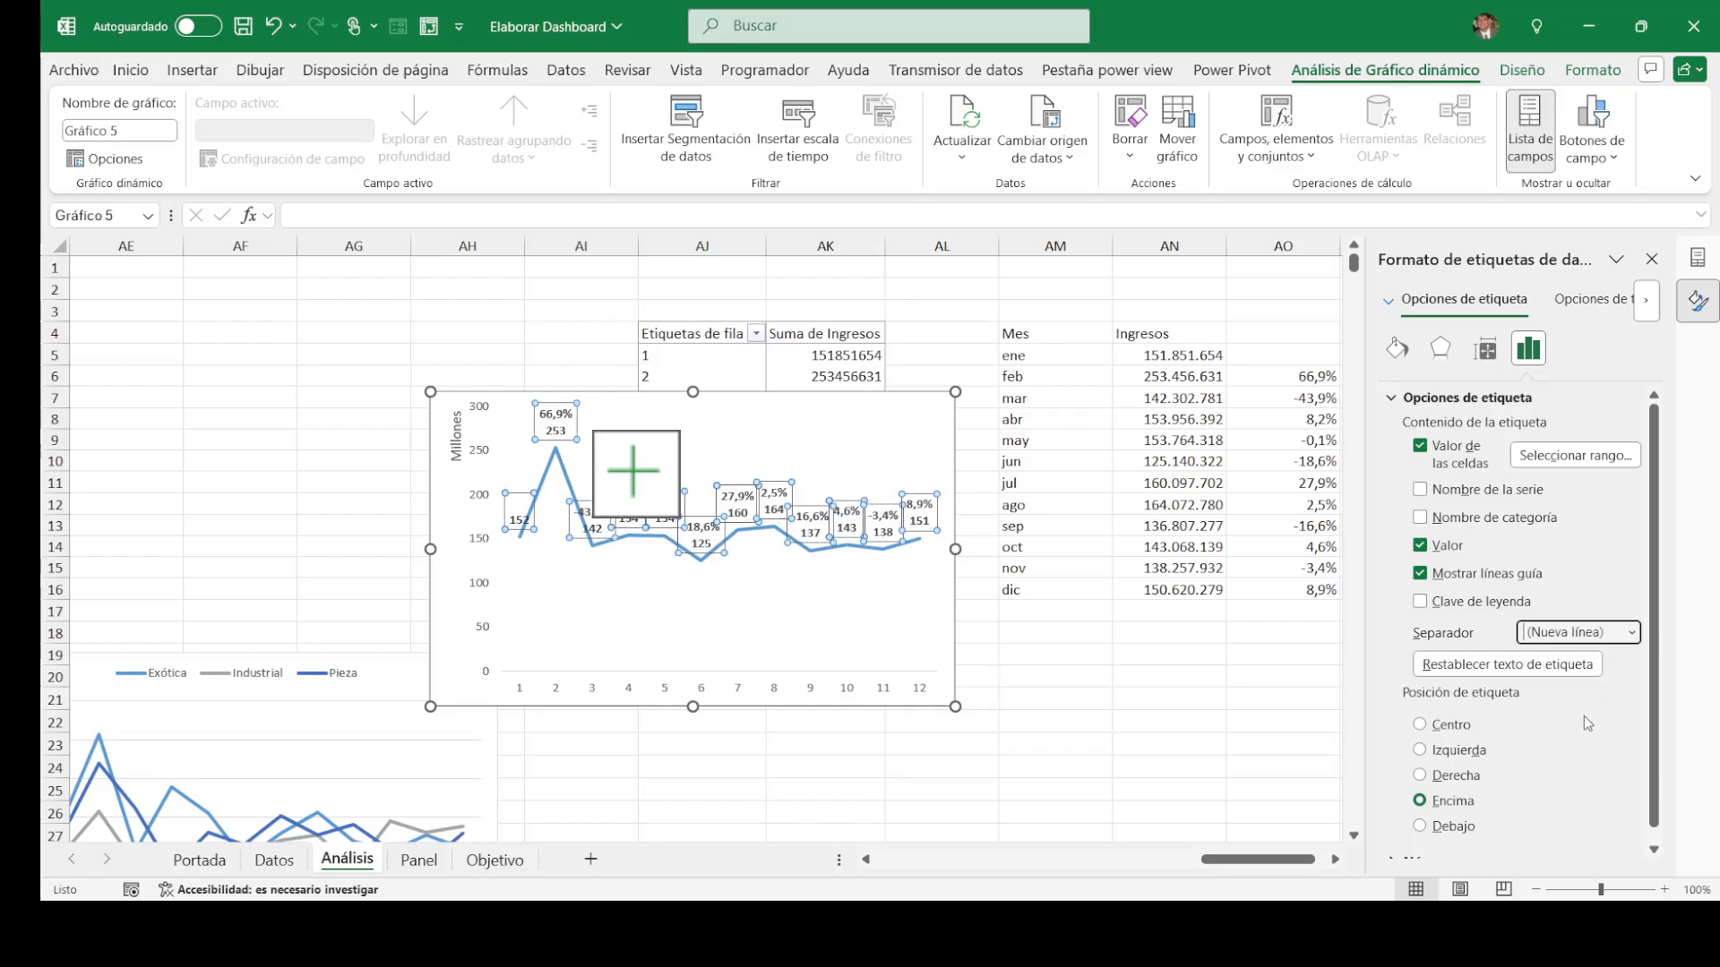
click(882, 629)
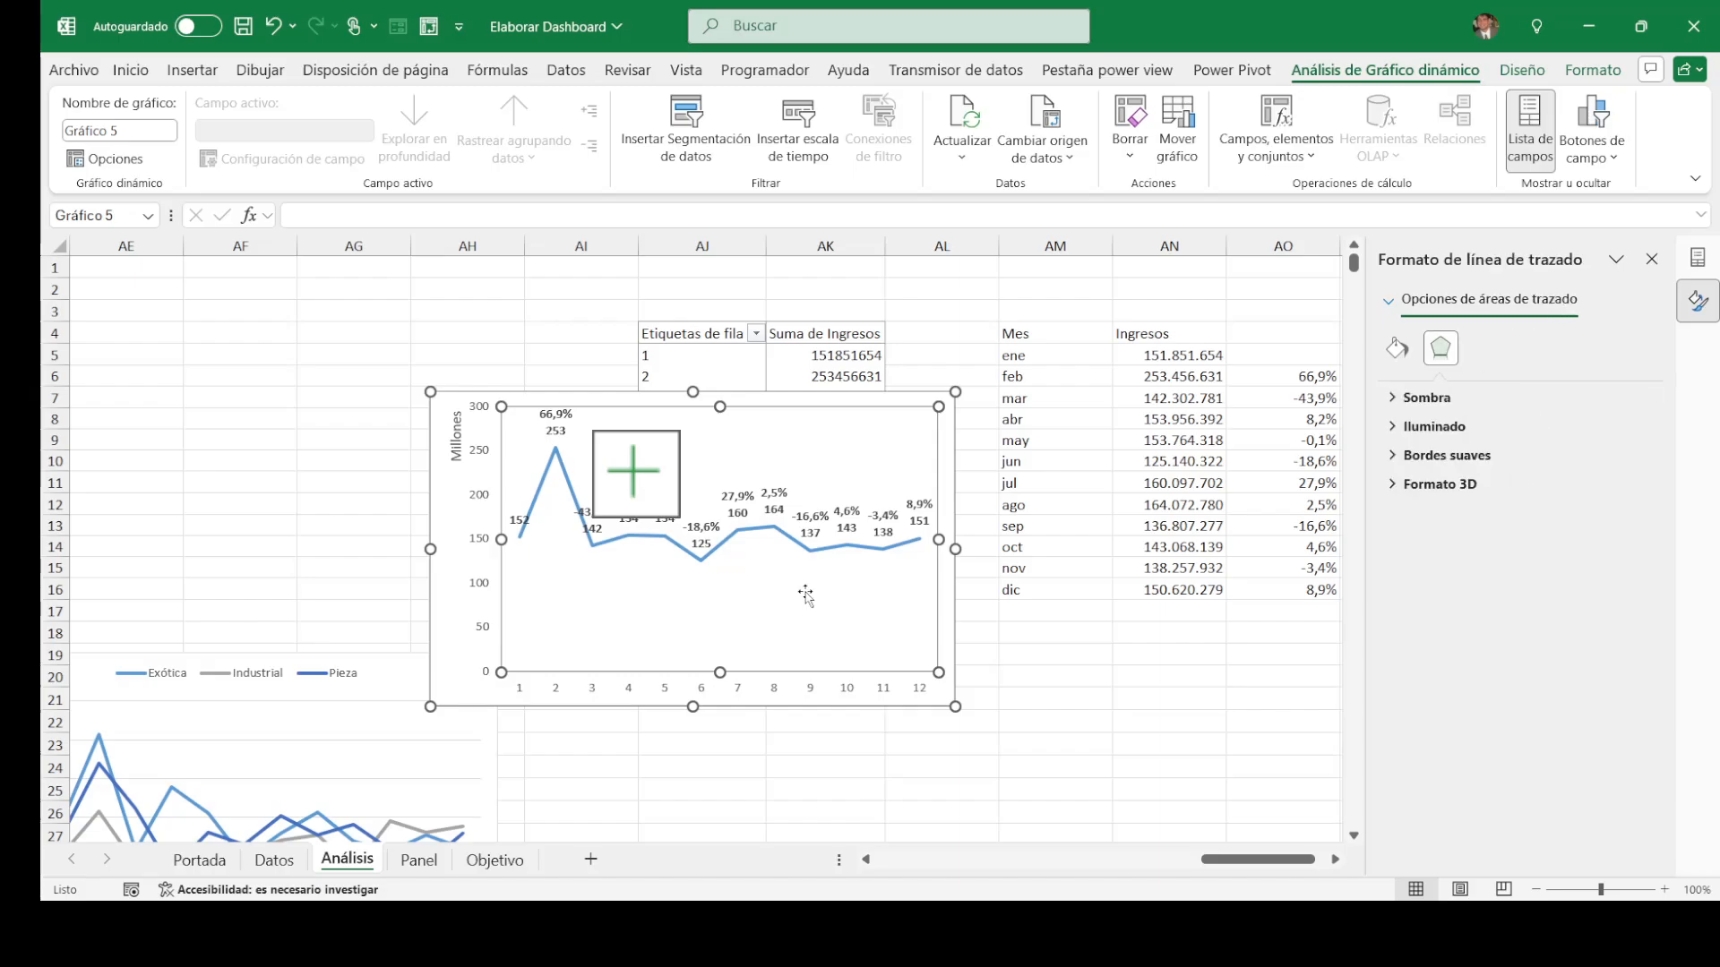
Step: Copy the income line chart to the Panel sheet and place it beside the Ingresos Netos Anual por Madera chart
click(953, 394)
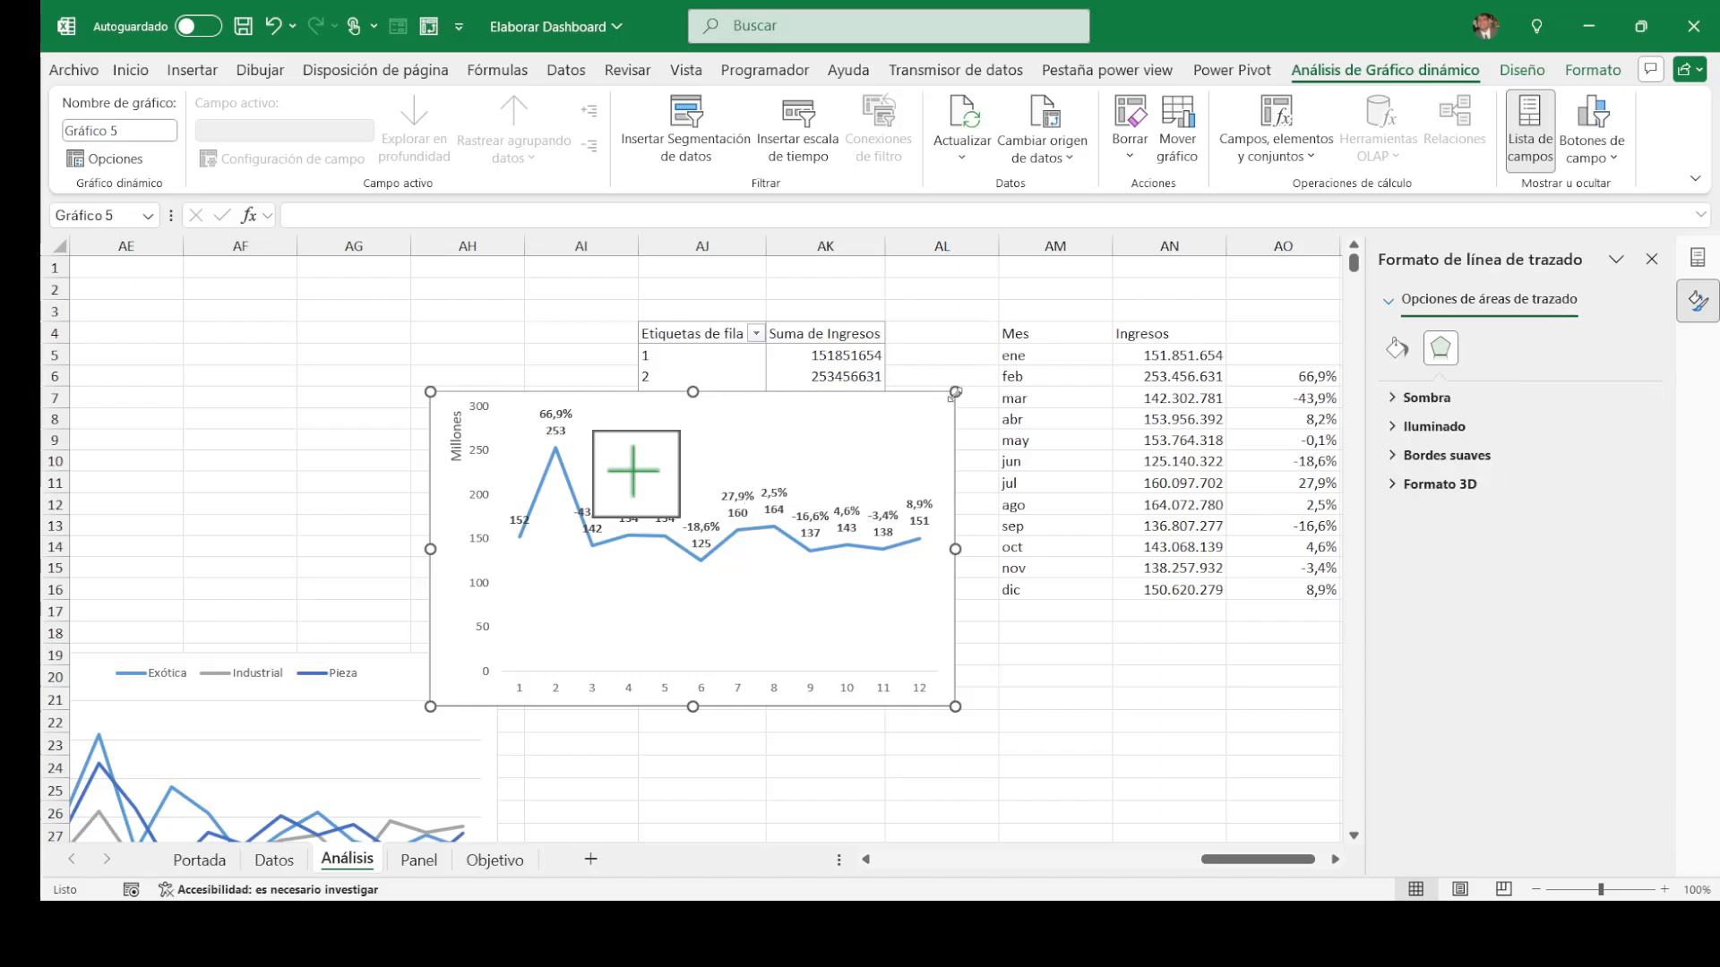
click(418, 860)
click(1029, 684)
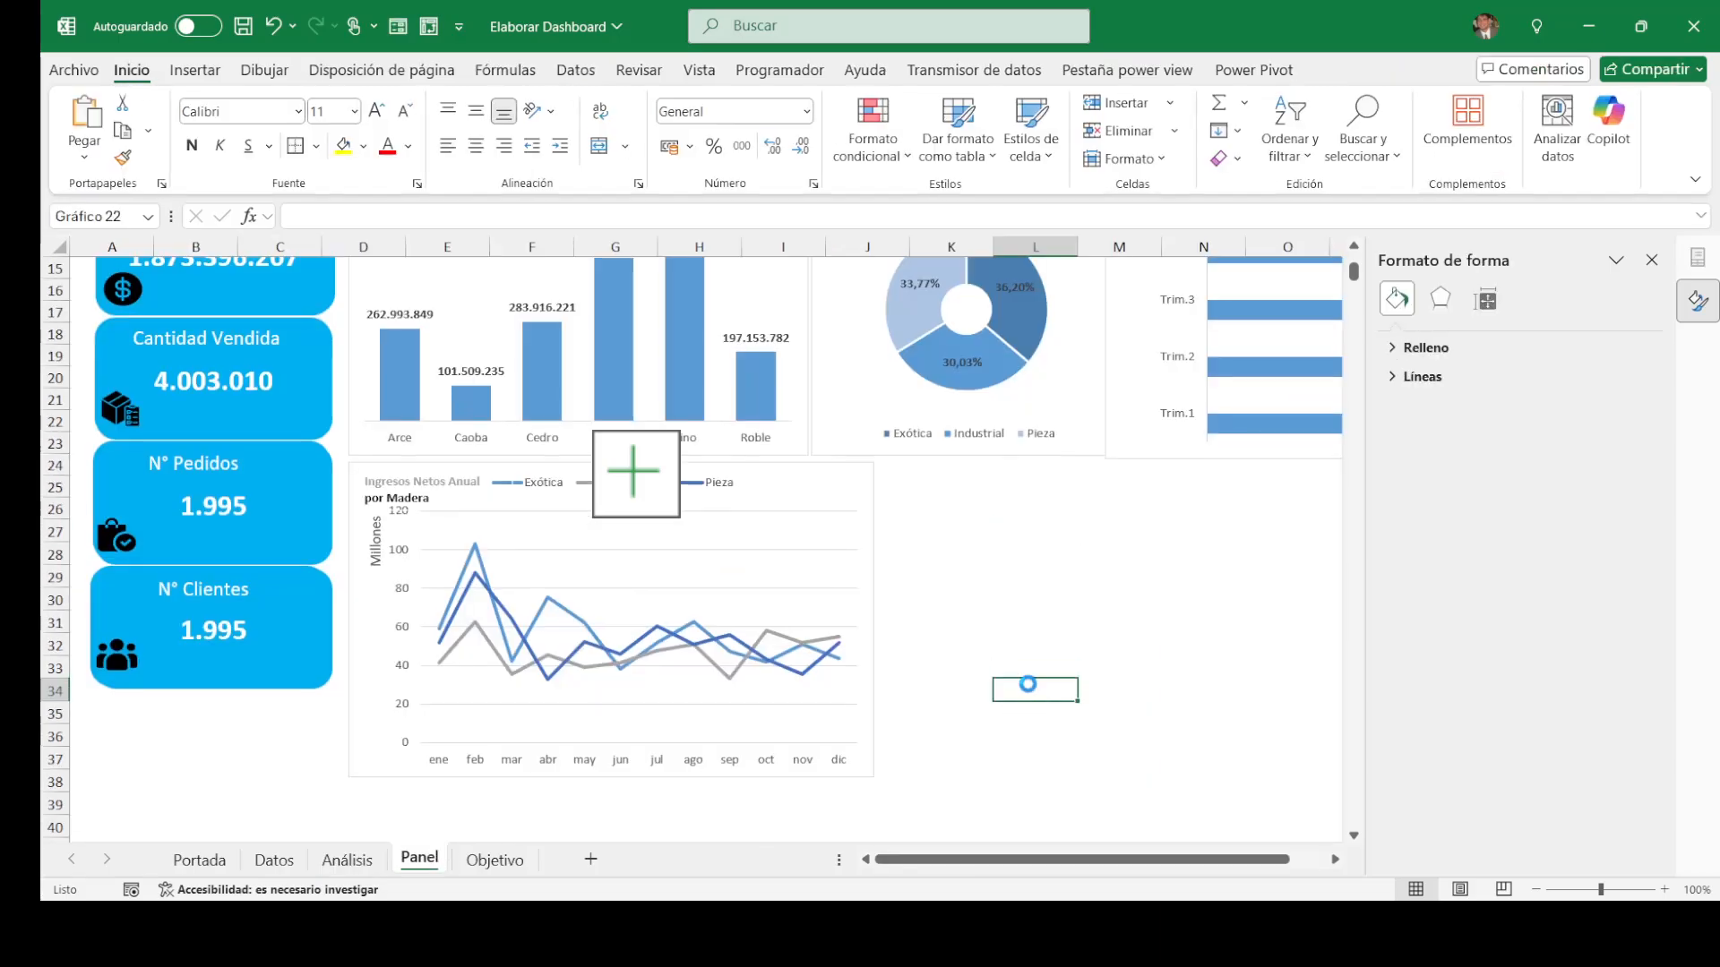
key(ctrl+v)
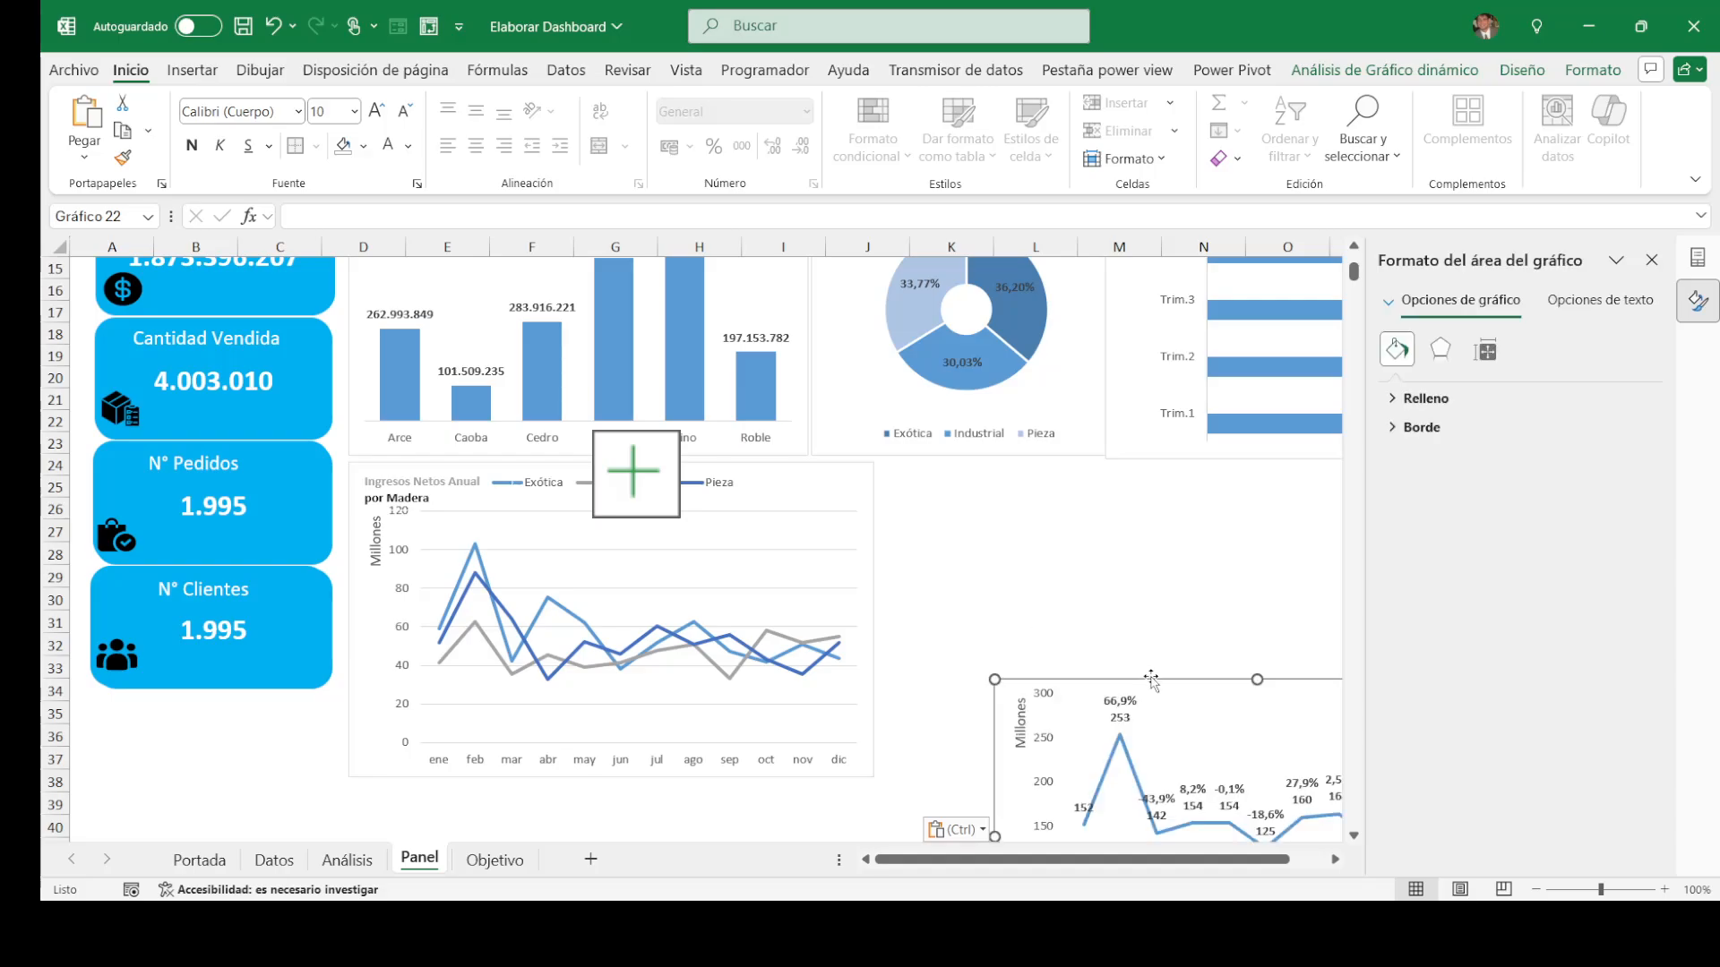
drag(1151, 679, 1036, 461)
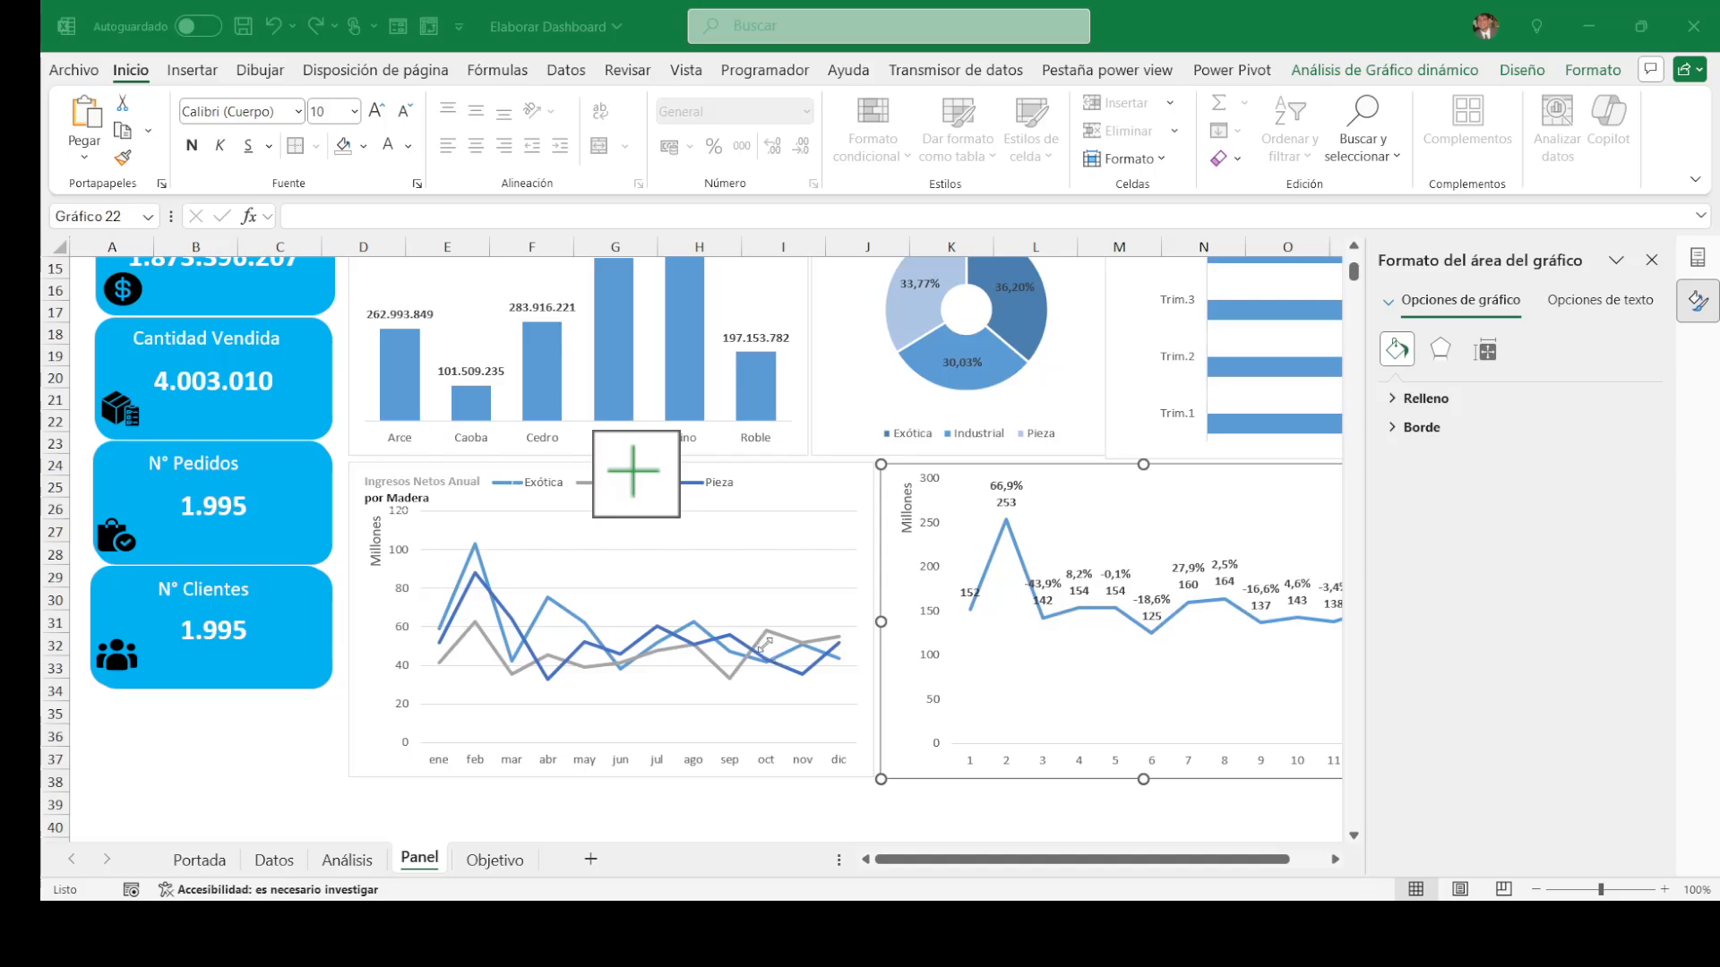
Step: Paste the text box "Ingresos Netos y Variaciones durante el año" over the new line chart, position it in the chart's upper-right area and close the format pane
key(ctrl+v)
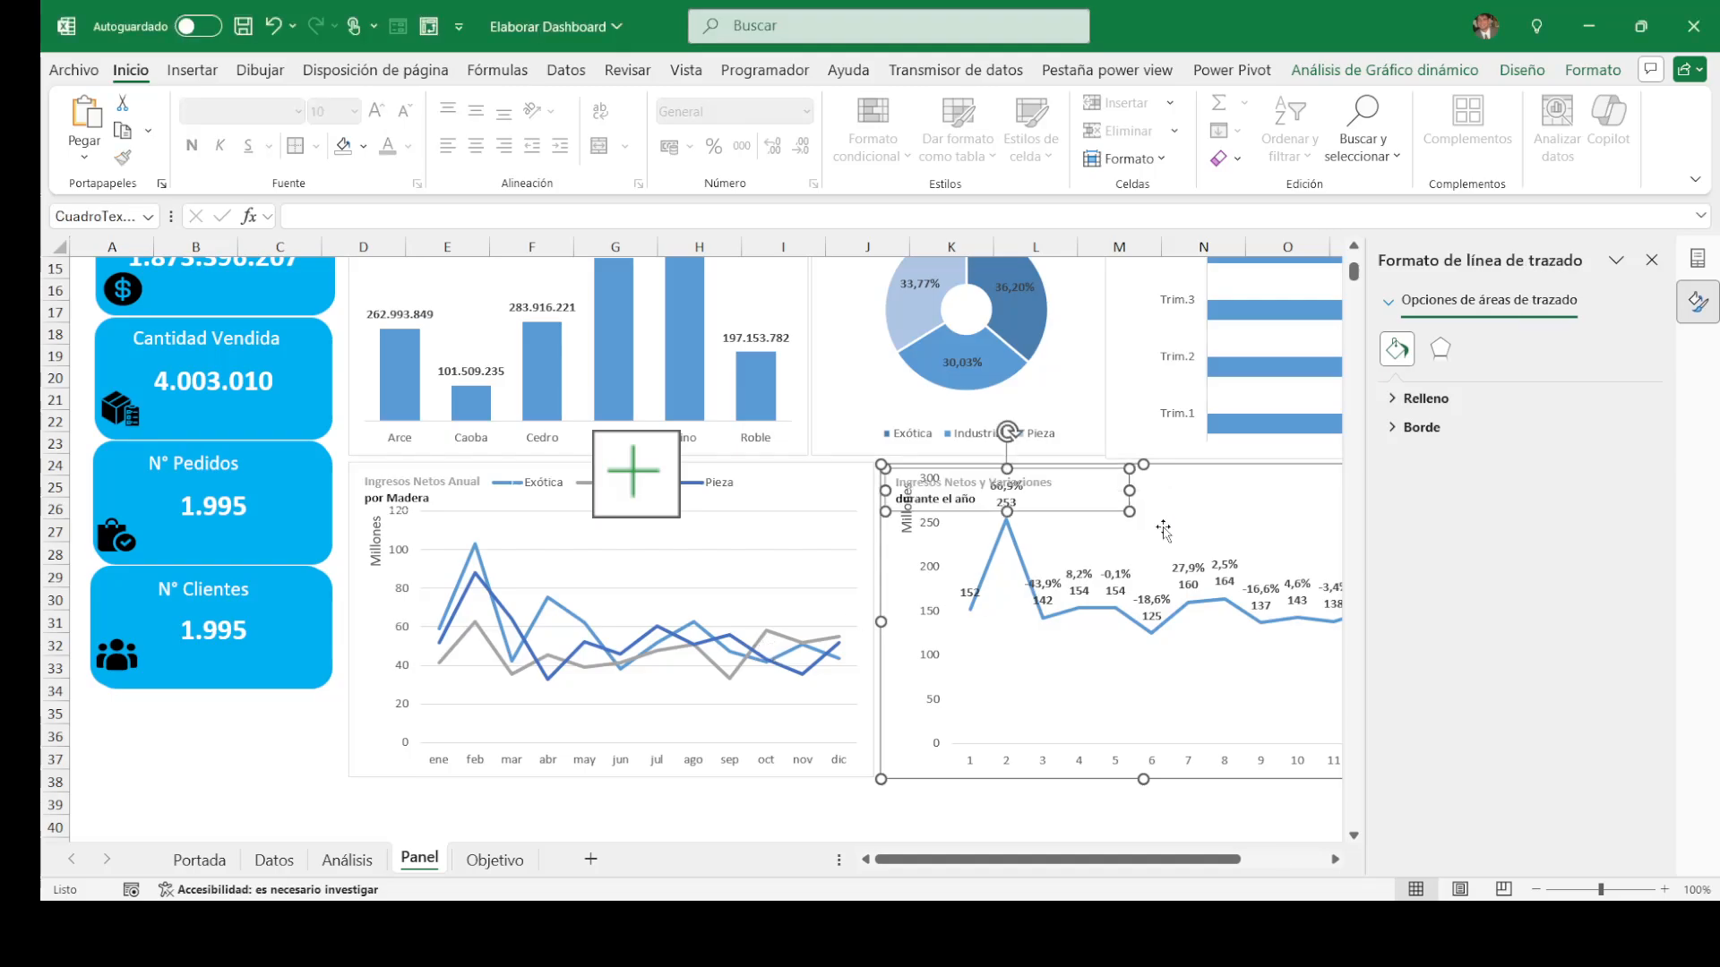
mouse_move(1091, 511)
mouse_down()
mouse_move(1305, 511)
mouse_move(1088, 521)
mouse_up()
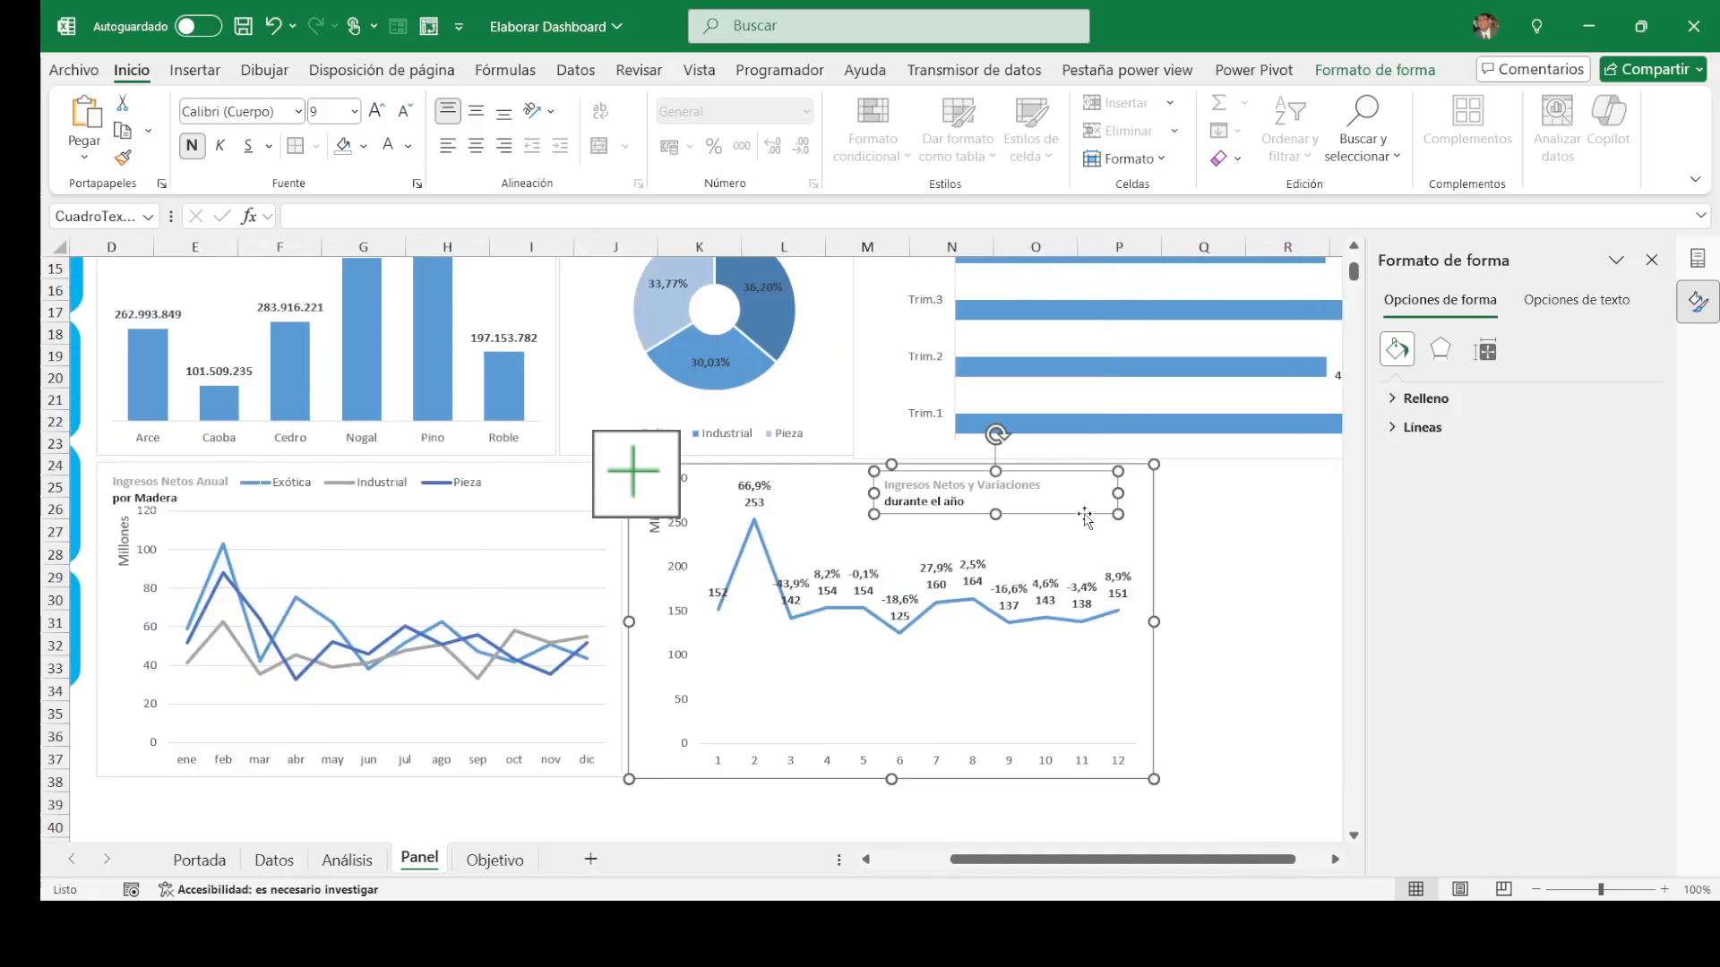
click(1221, 533)
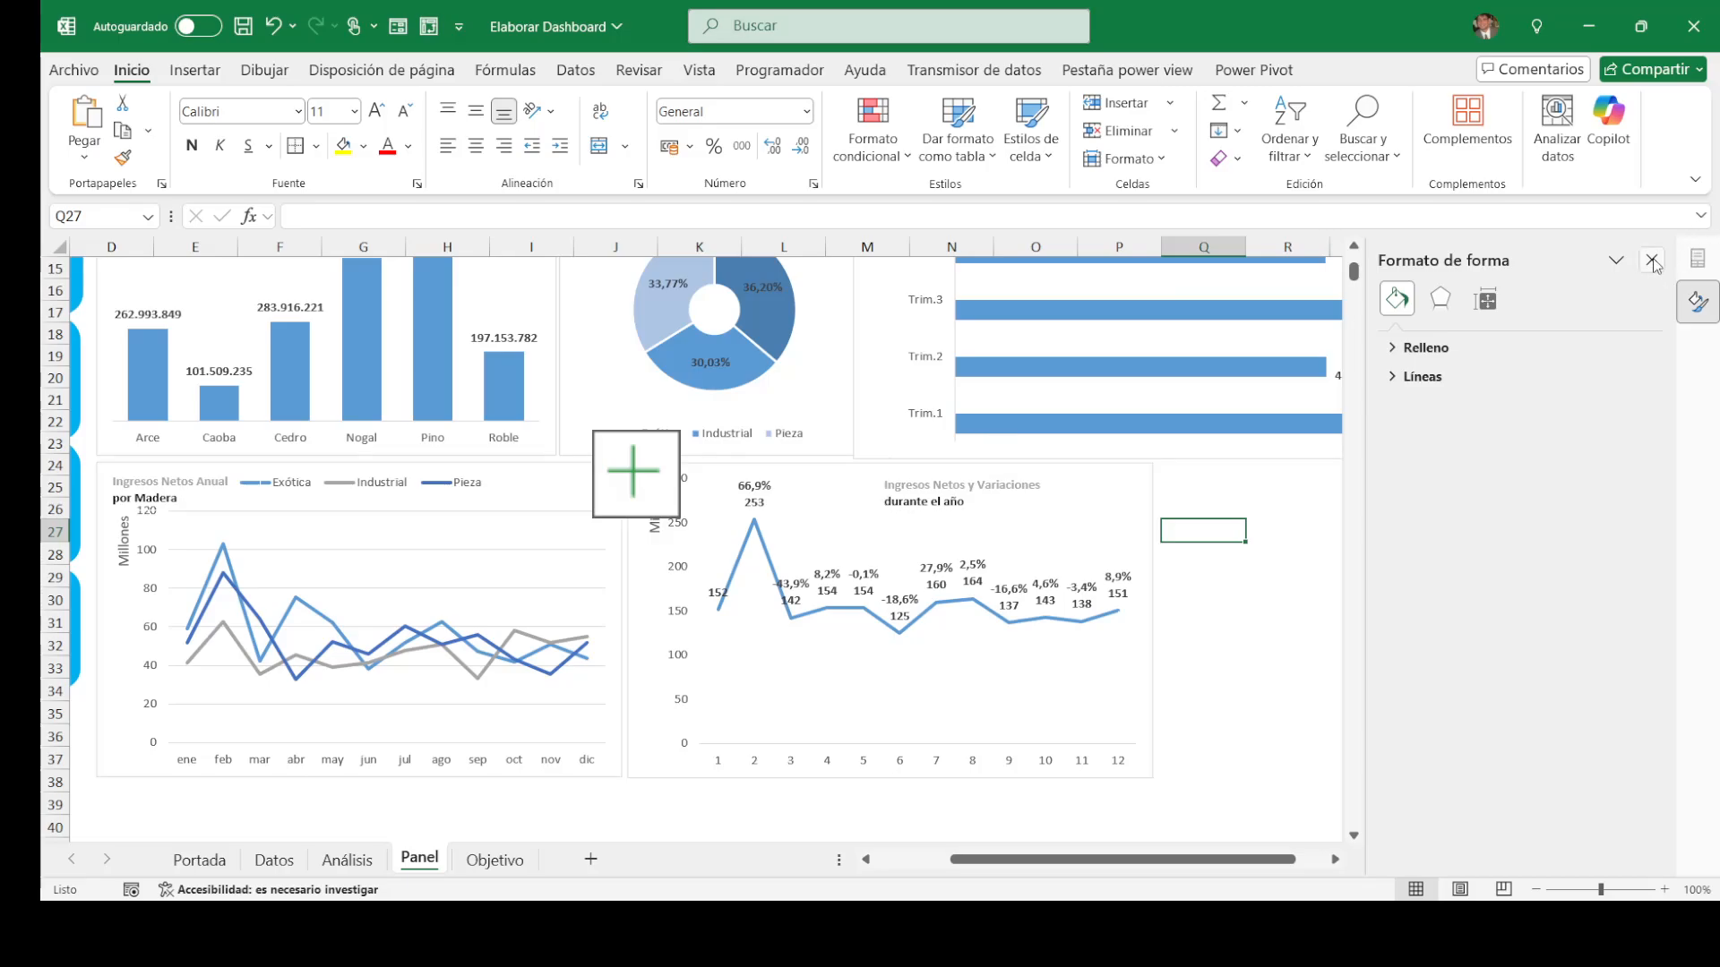
click(1652, 260)
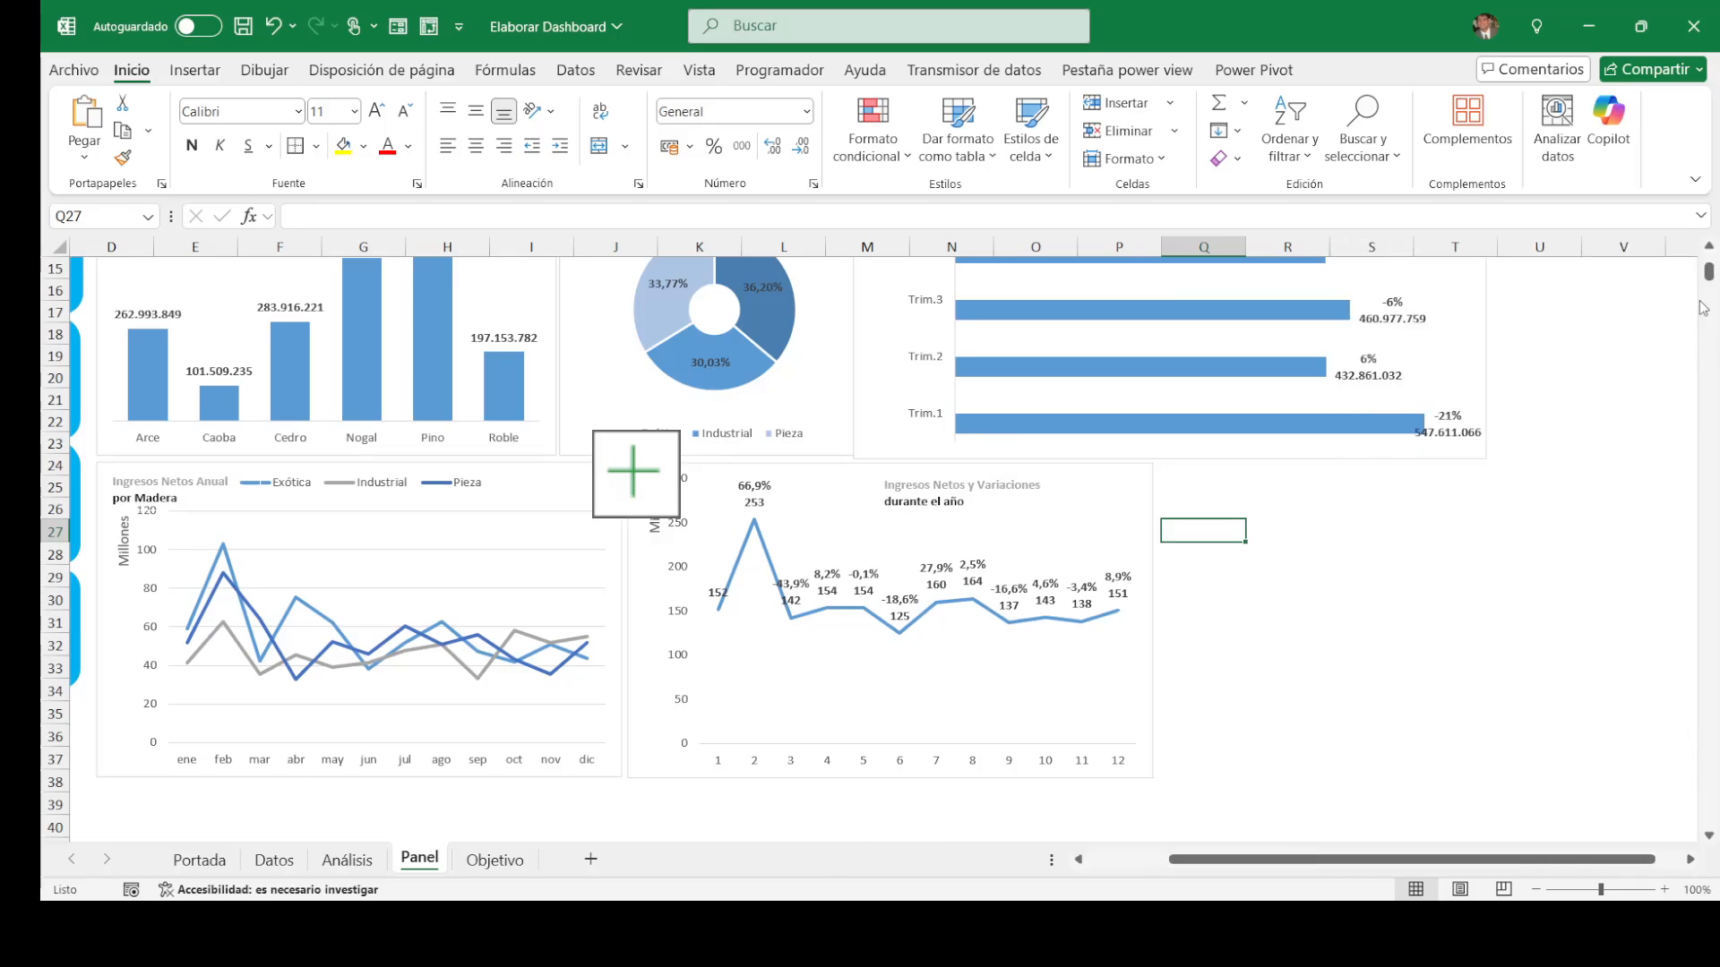
Step: Examine the upper part of the Panel dashboard, including its title and first row of charts
drag(1710, 274, 1706, 234)
click(441, 406)
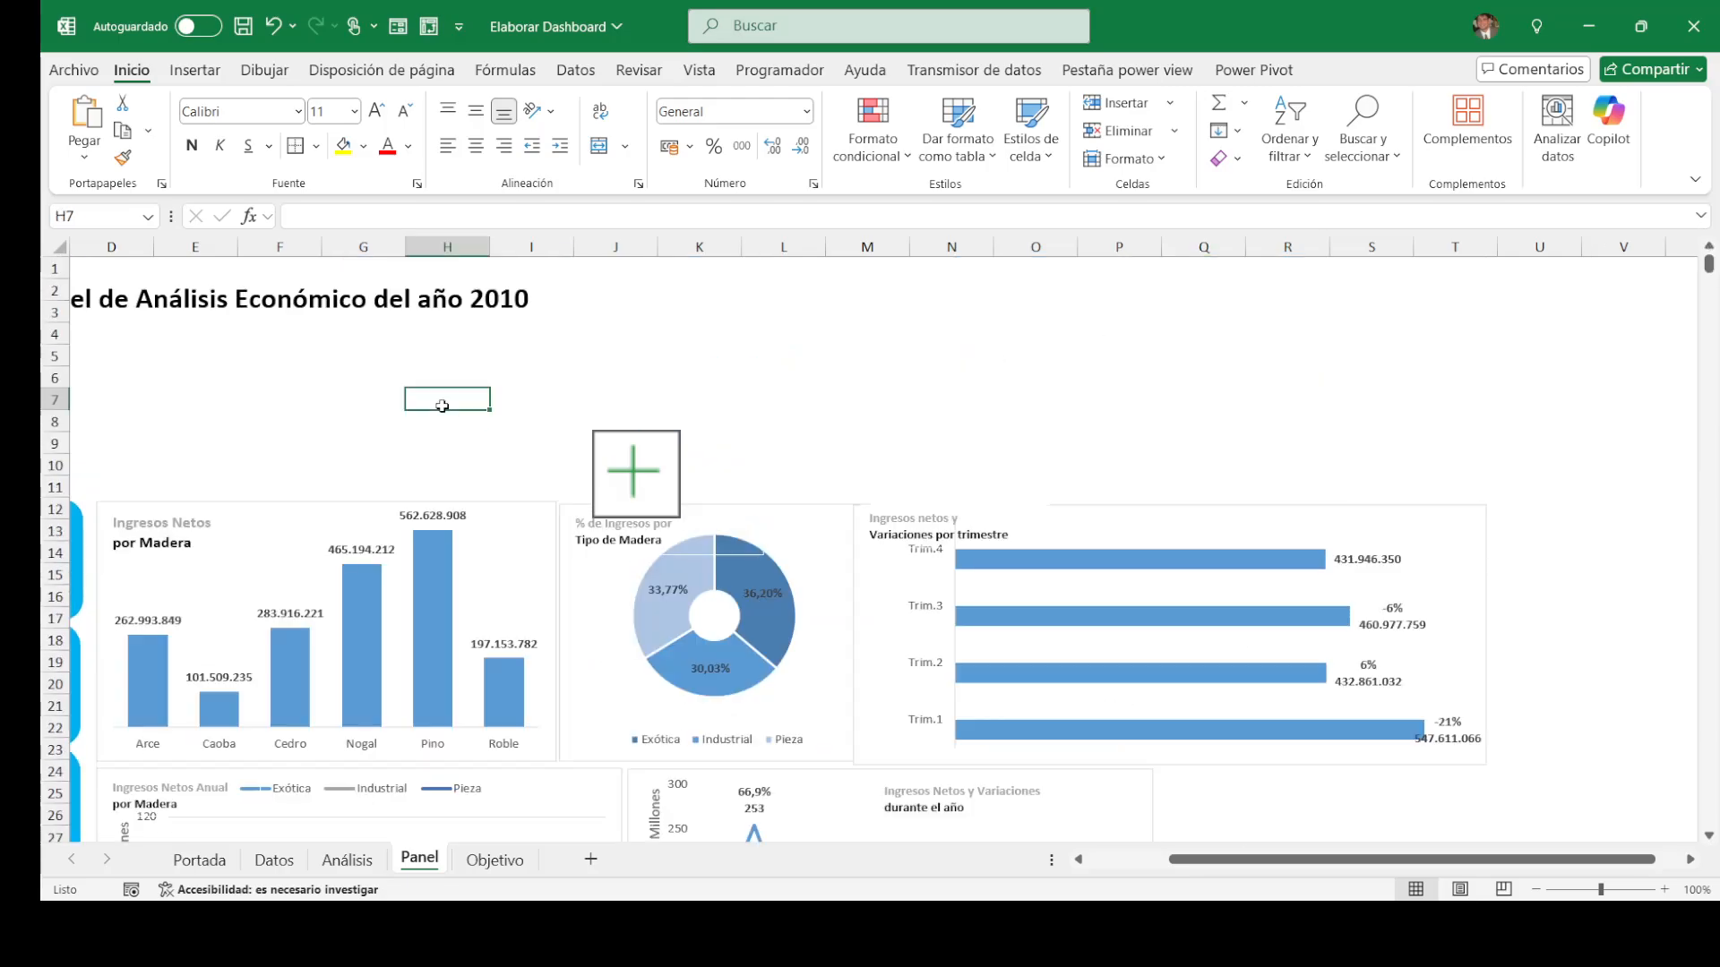
key(Left)
key(Left)
key(Left)
key(Left)
key(Left)
key(Left)
key(Left)
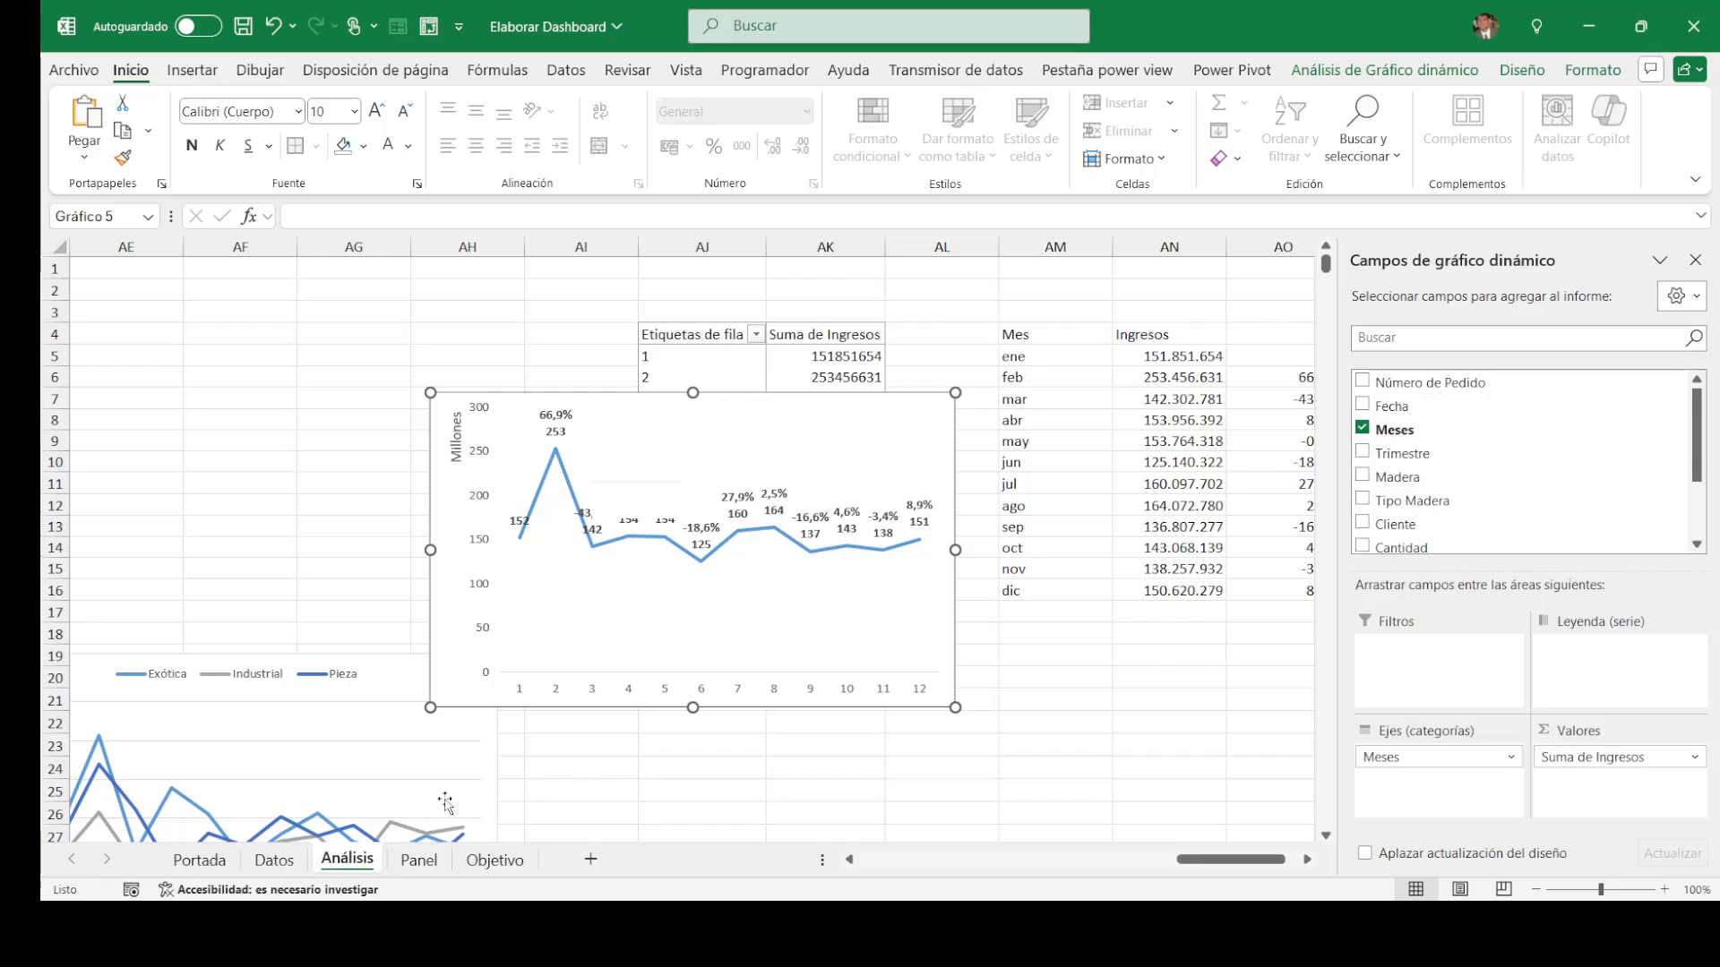
Step: Select the Cantidad de clientes header cell H6 in the N° clientes pivot table on Análisis
click(340, 381)
key(Left)
key(Left)
key(Left)
key(Left)
key(Left)
key(Left)
key(Left)
key(Left)
key(Left)
key(Left)
key(Left)
key(Left)
key(Left)
key(Left)
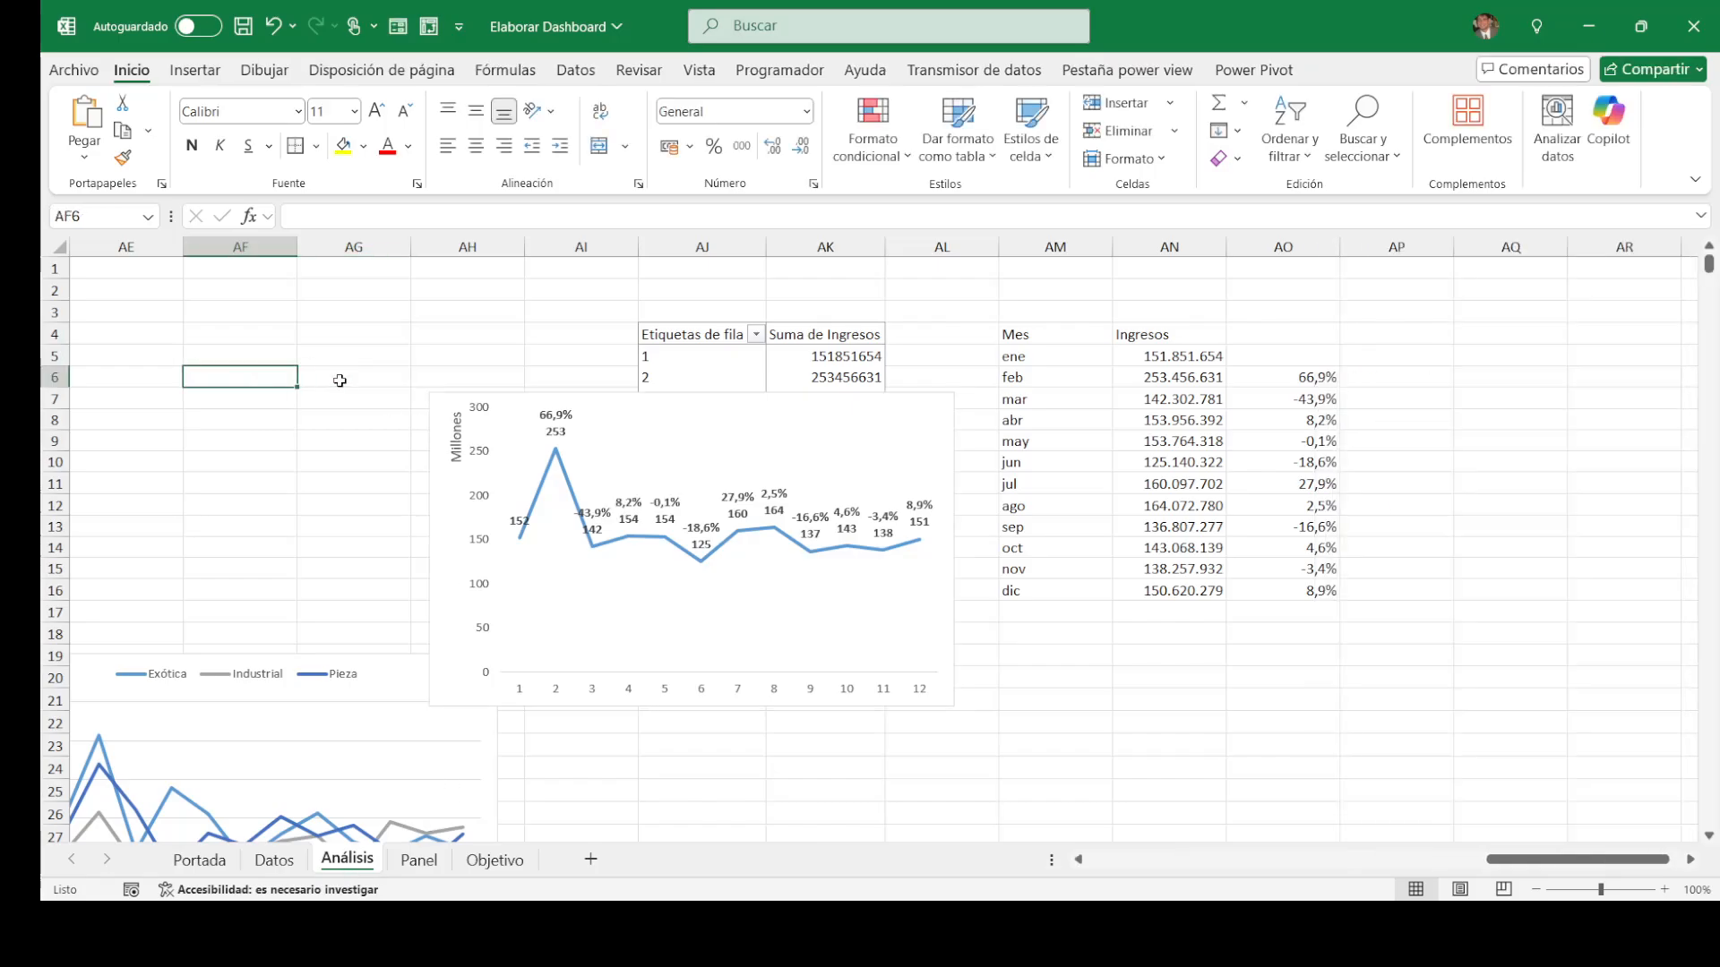
key(Left)
key(Left)
key(Left)
key(Left)
key(Left)
key(Left)
key(Left)
key(Left)
key(Left)
key(Left)
key(Left)
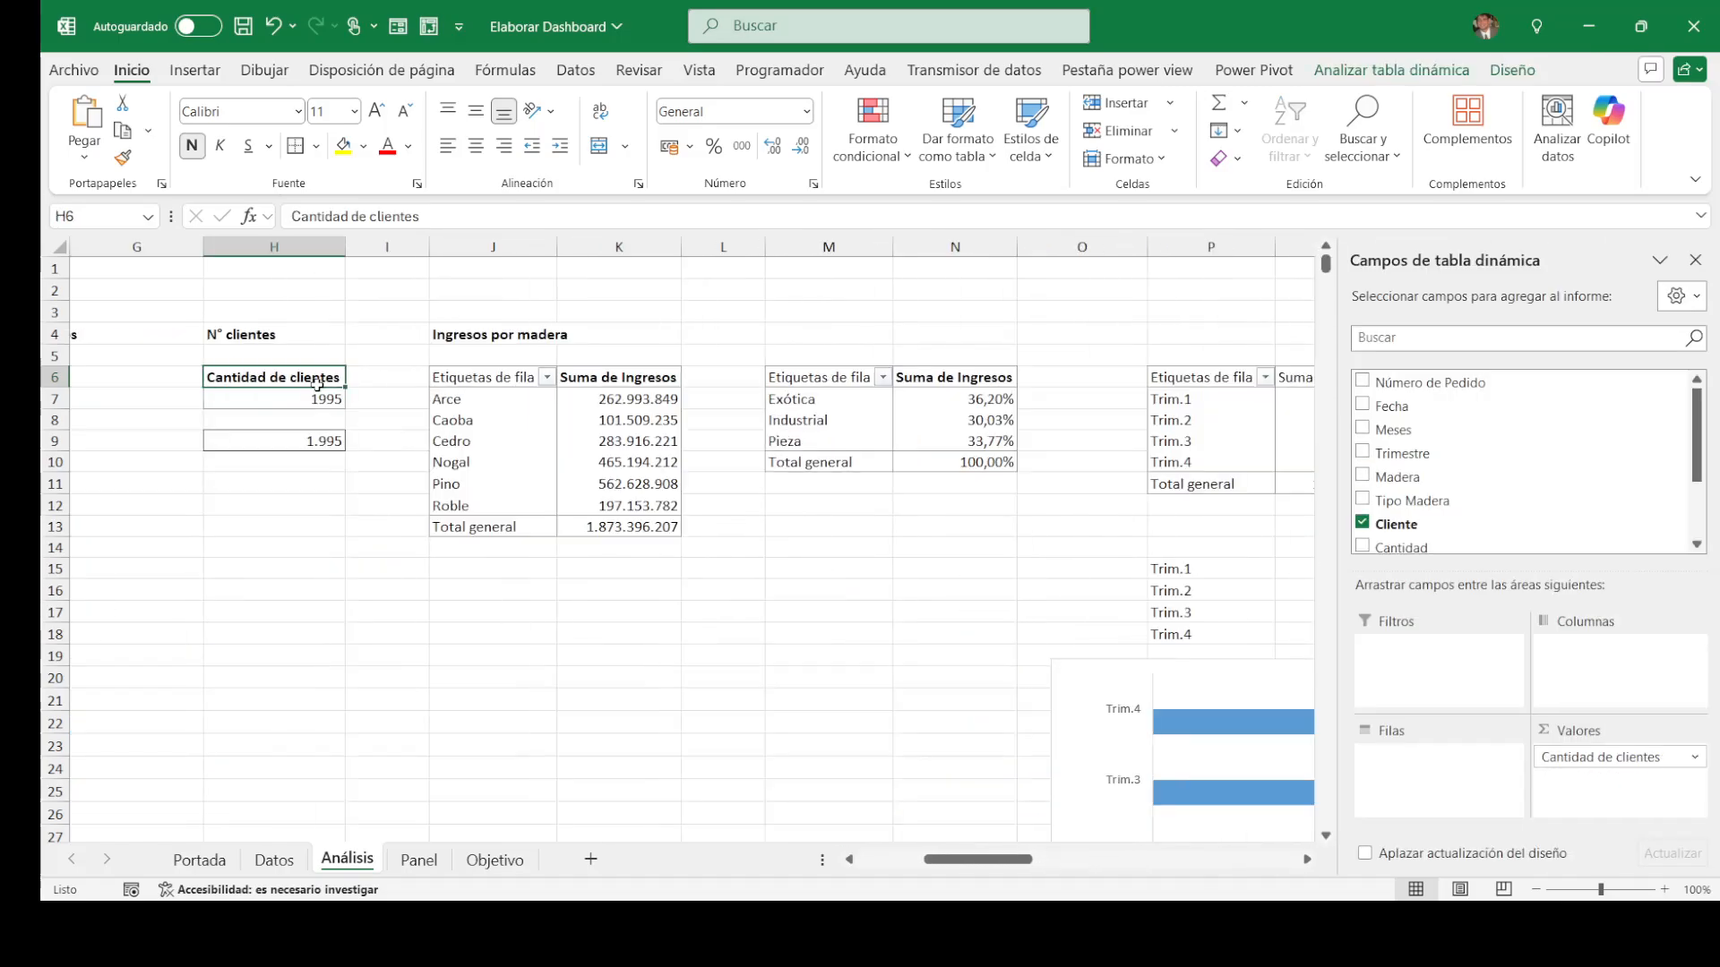
click(1362, 71)
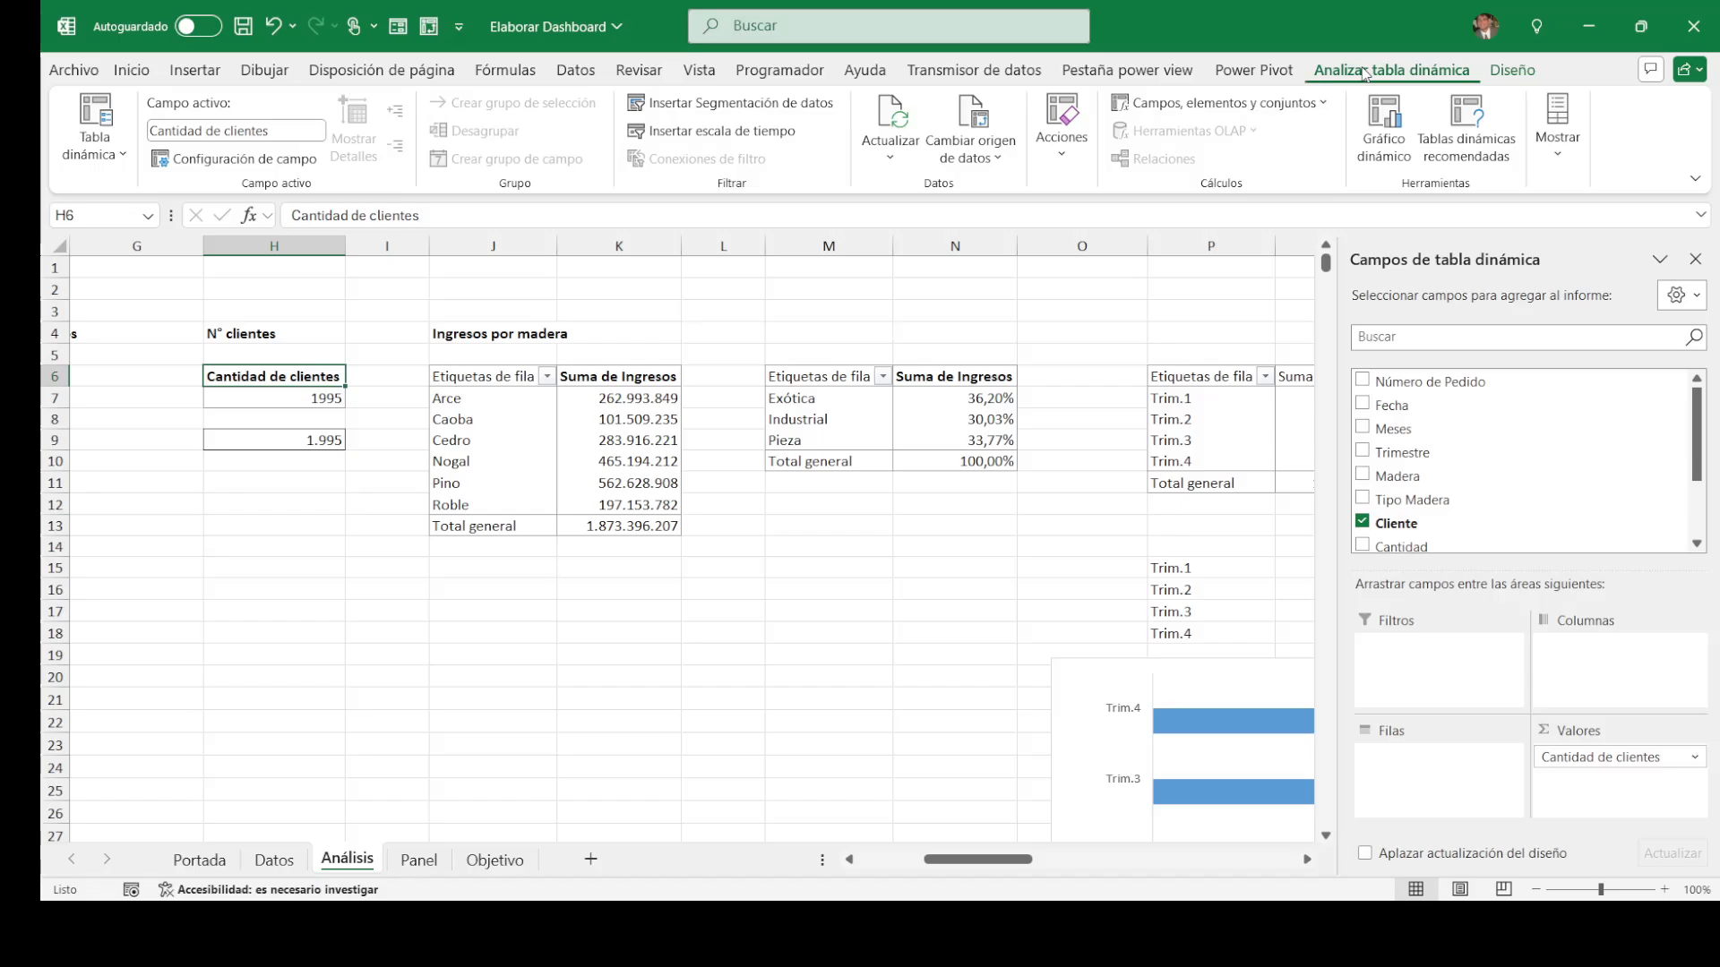
click(794, 102)
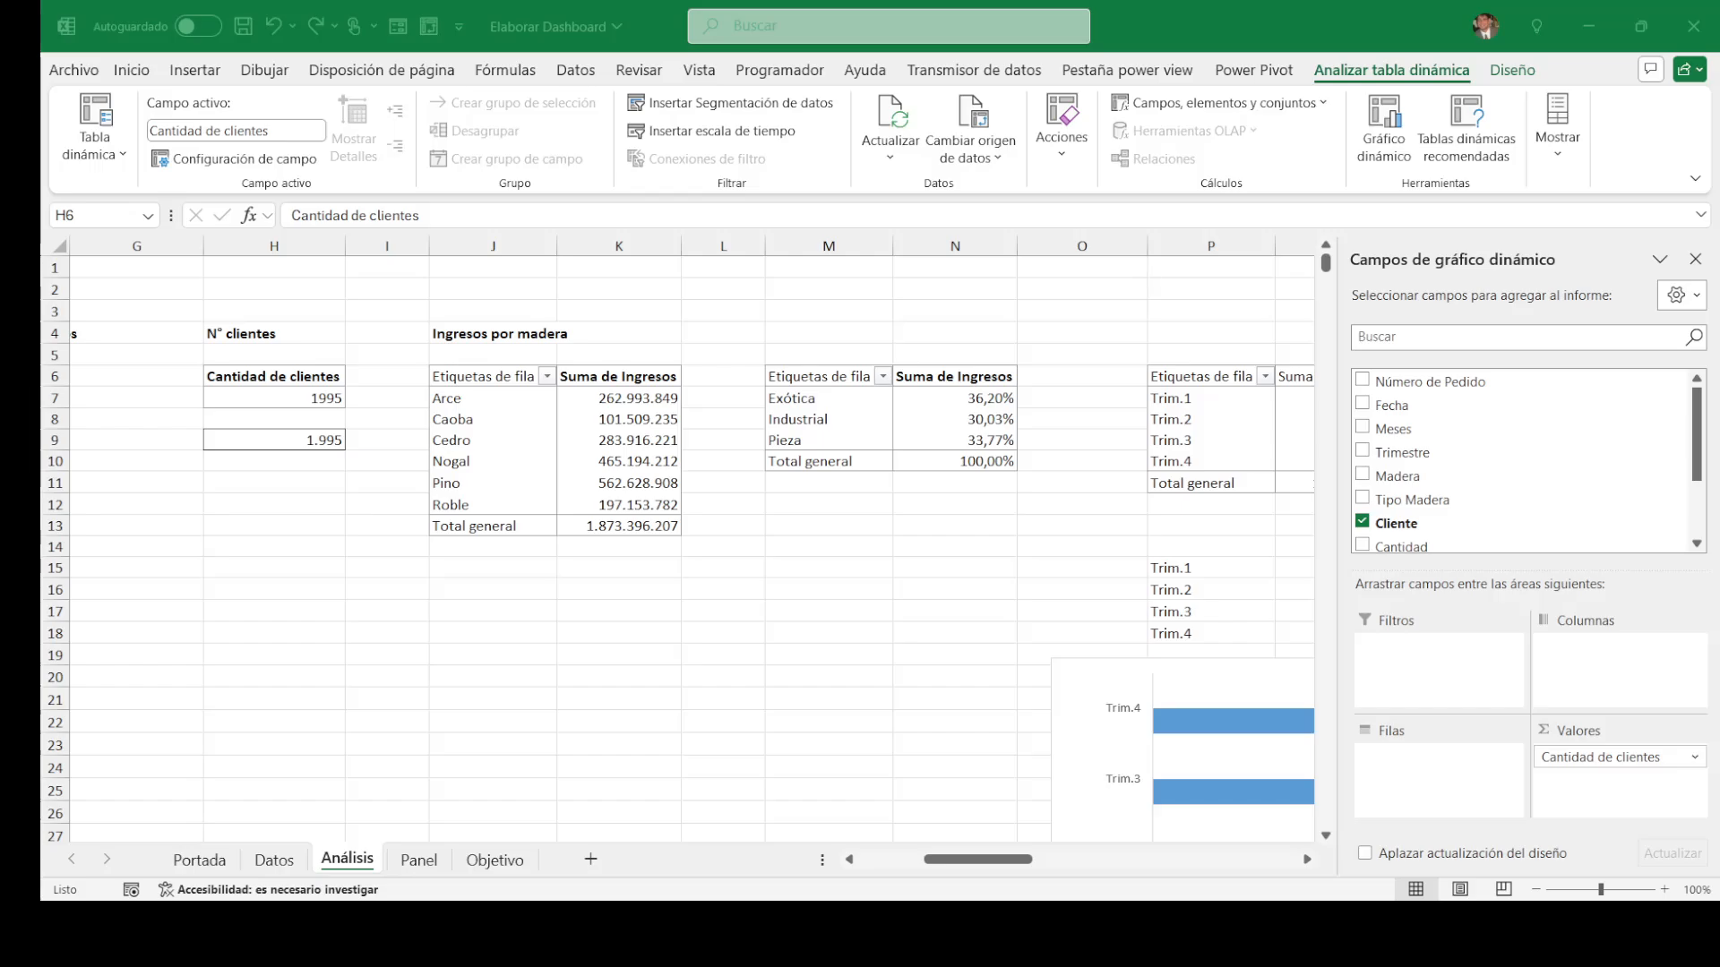
key(Escape)
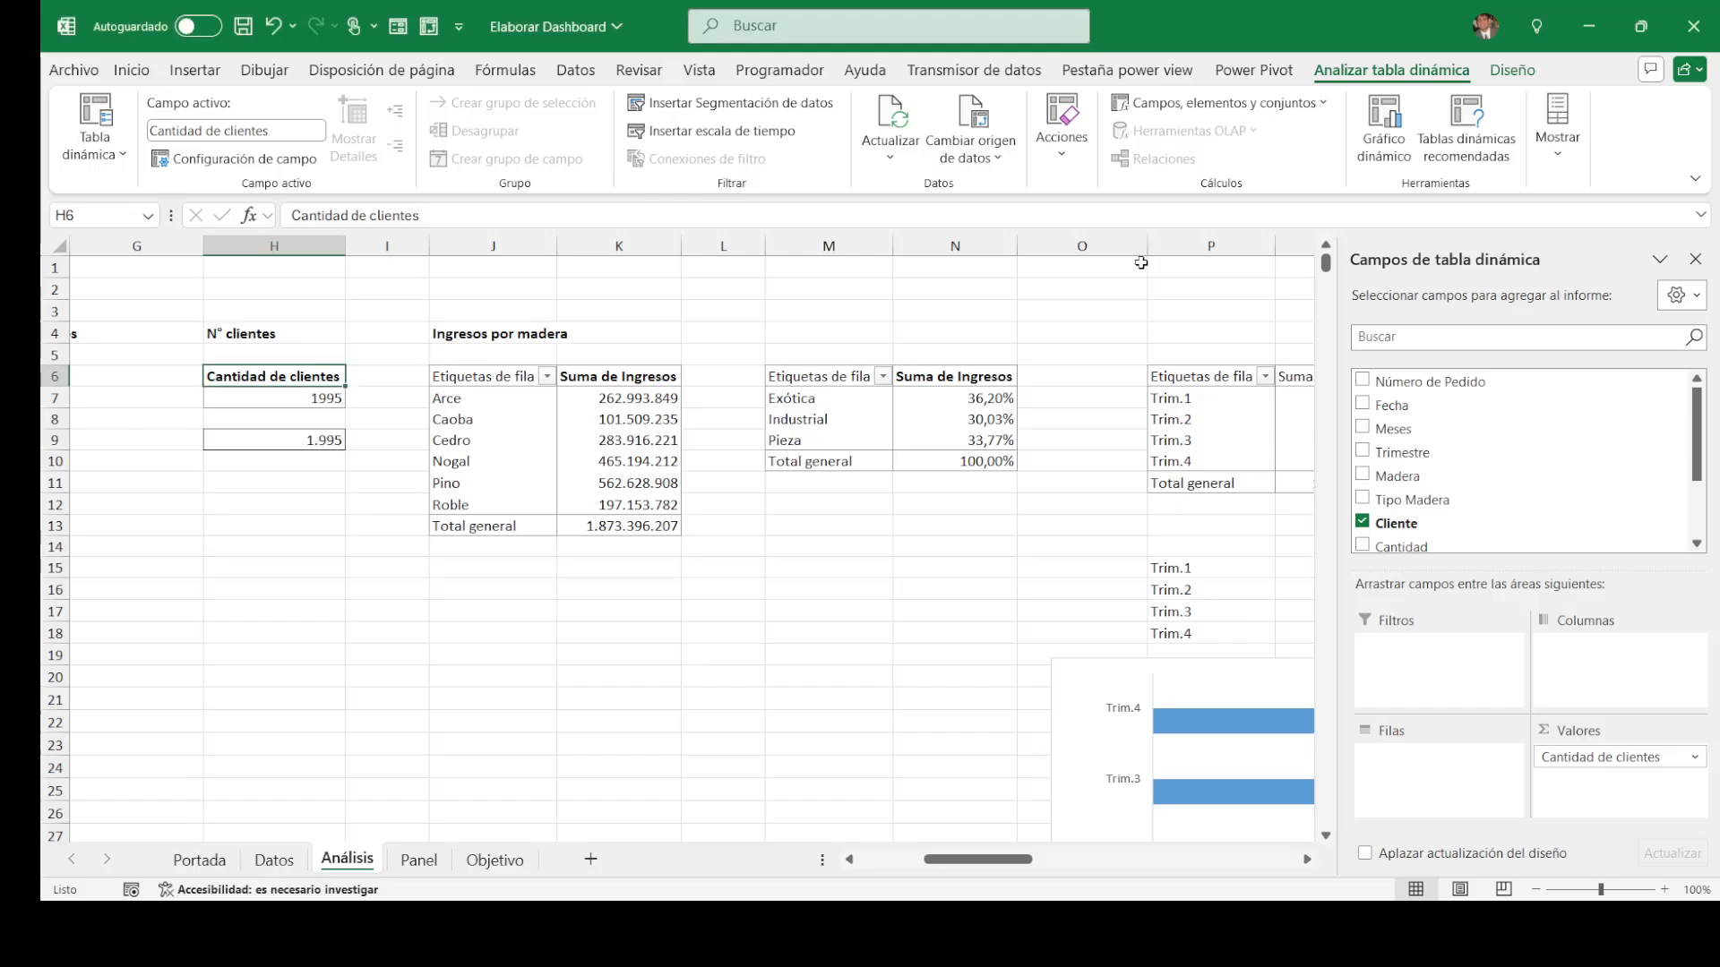
Step: Insert slicers for Meses, Trimestre, Madera, Tipo Madera and Cliente from the N° clientes pivot table
click(277, 404)
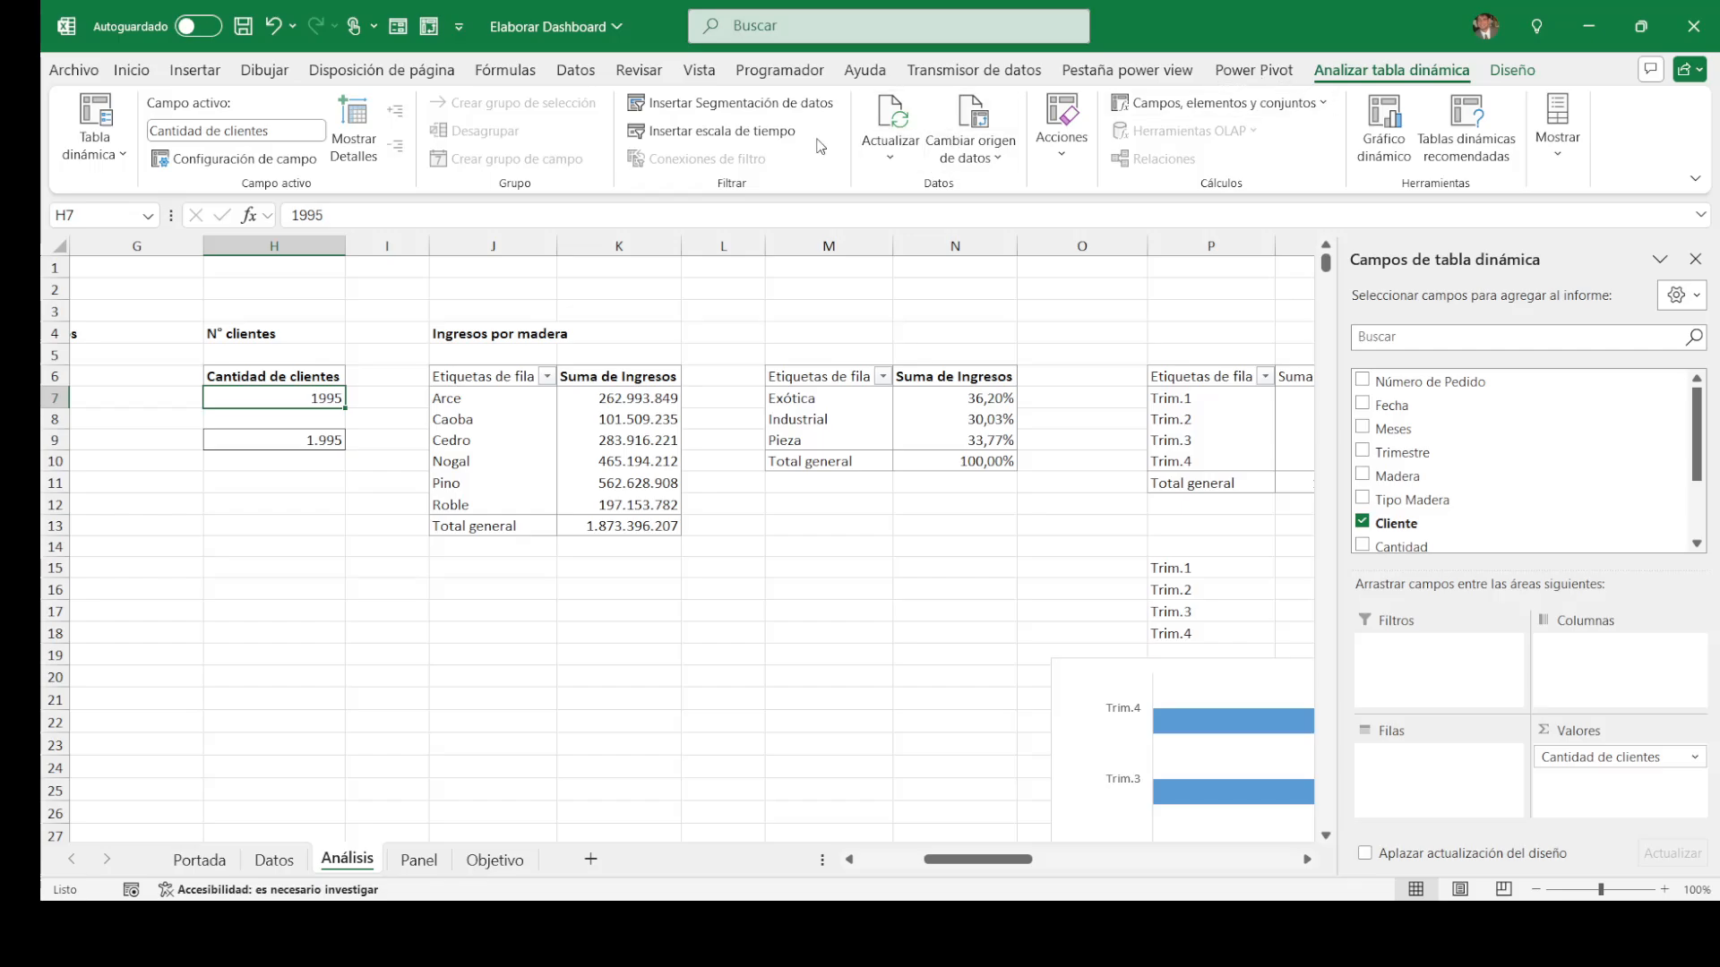
click(703, 106)
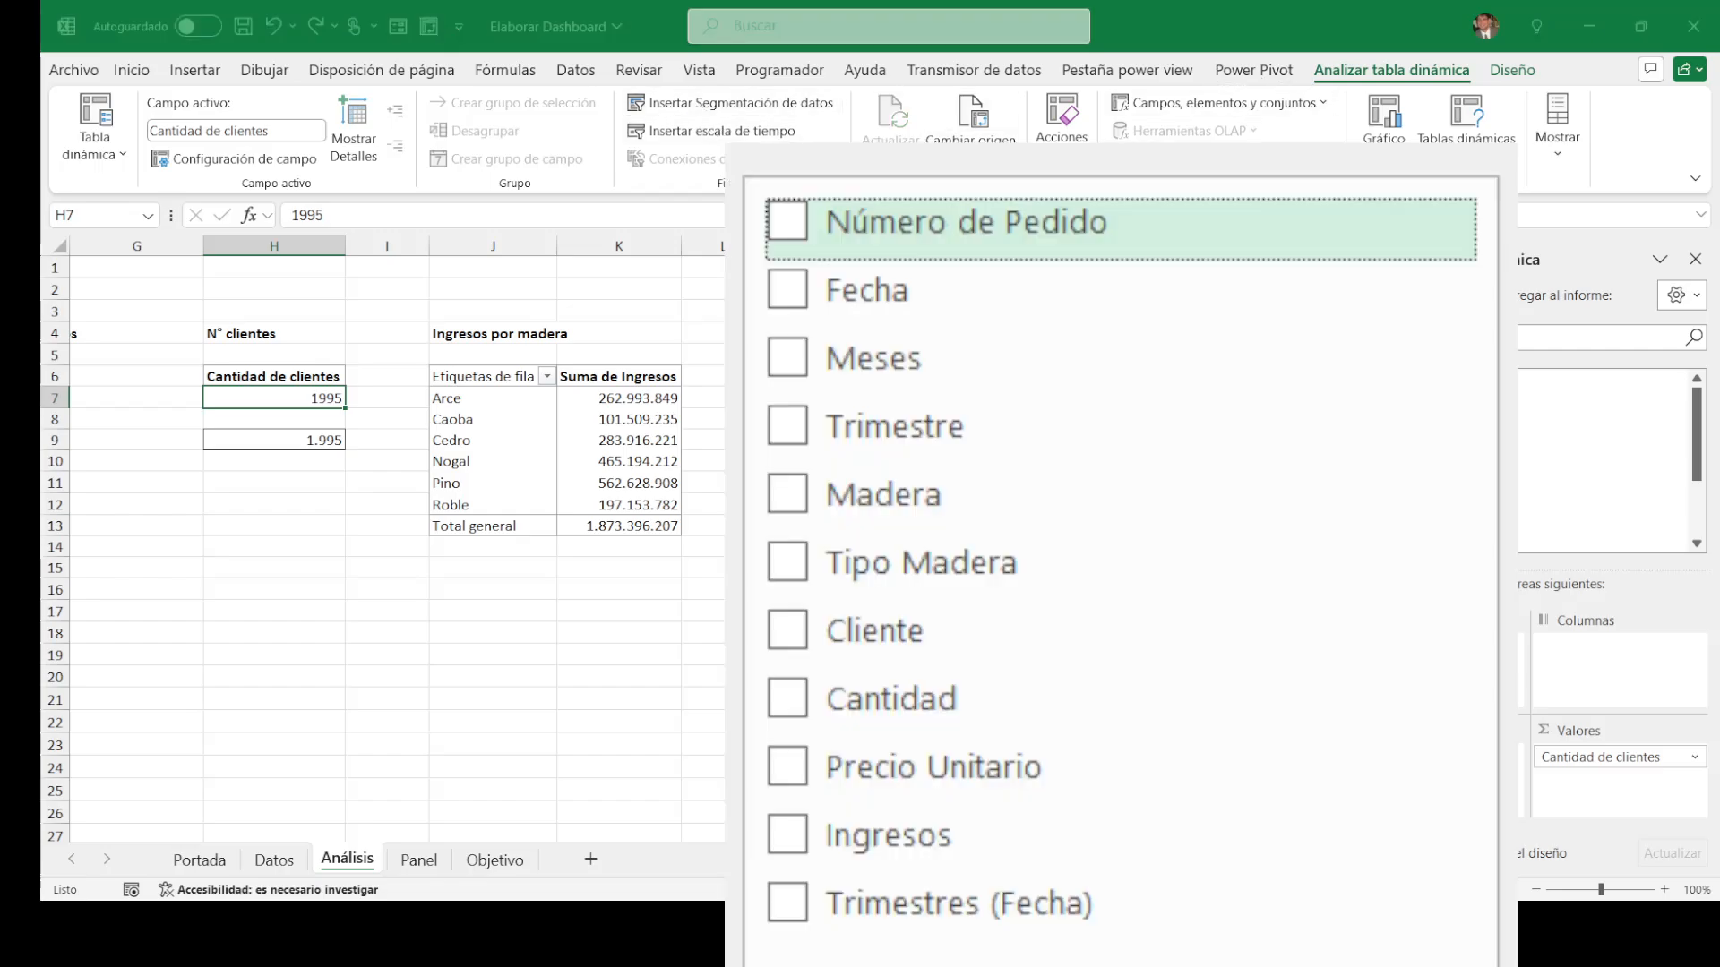
click(806, 357)
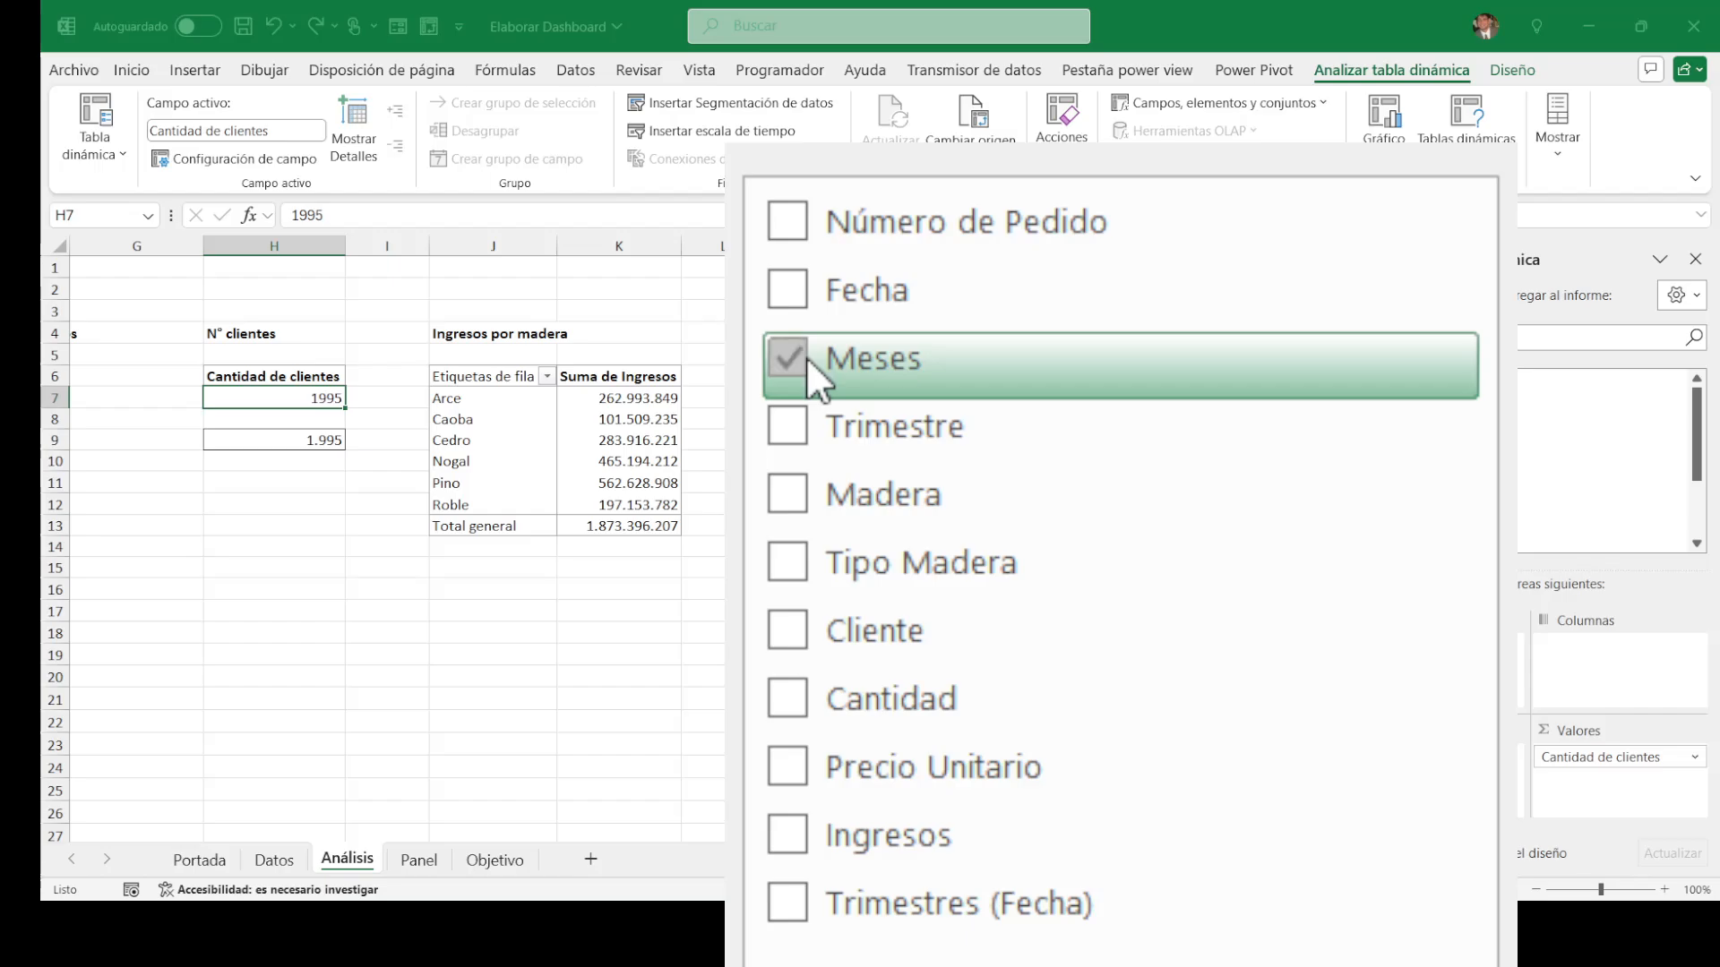
click(800, 489)
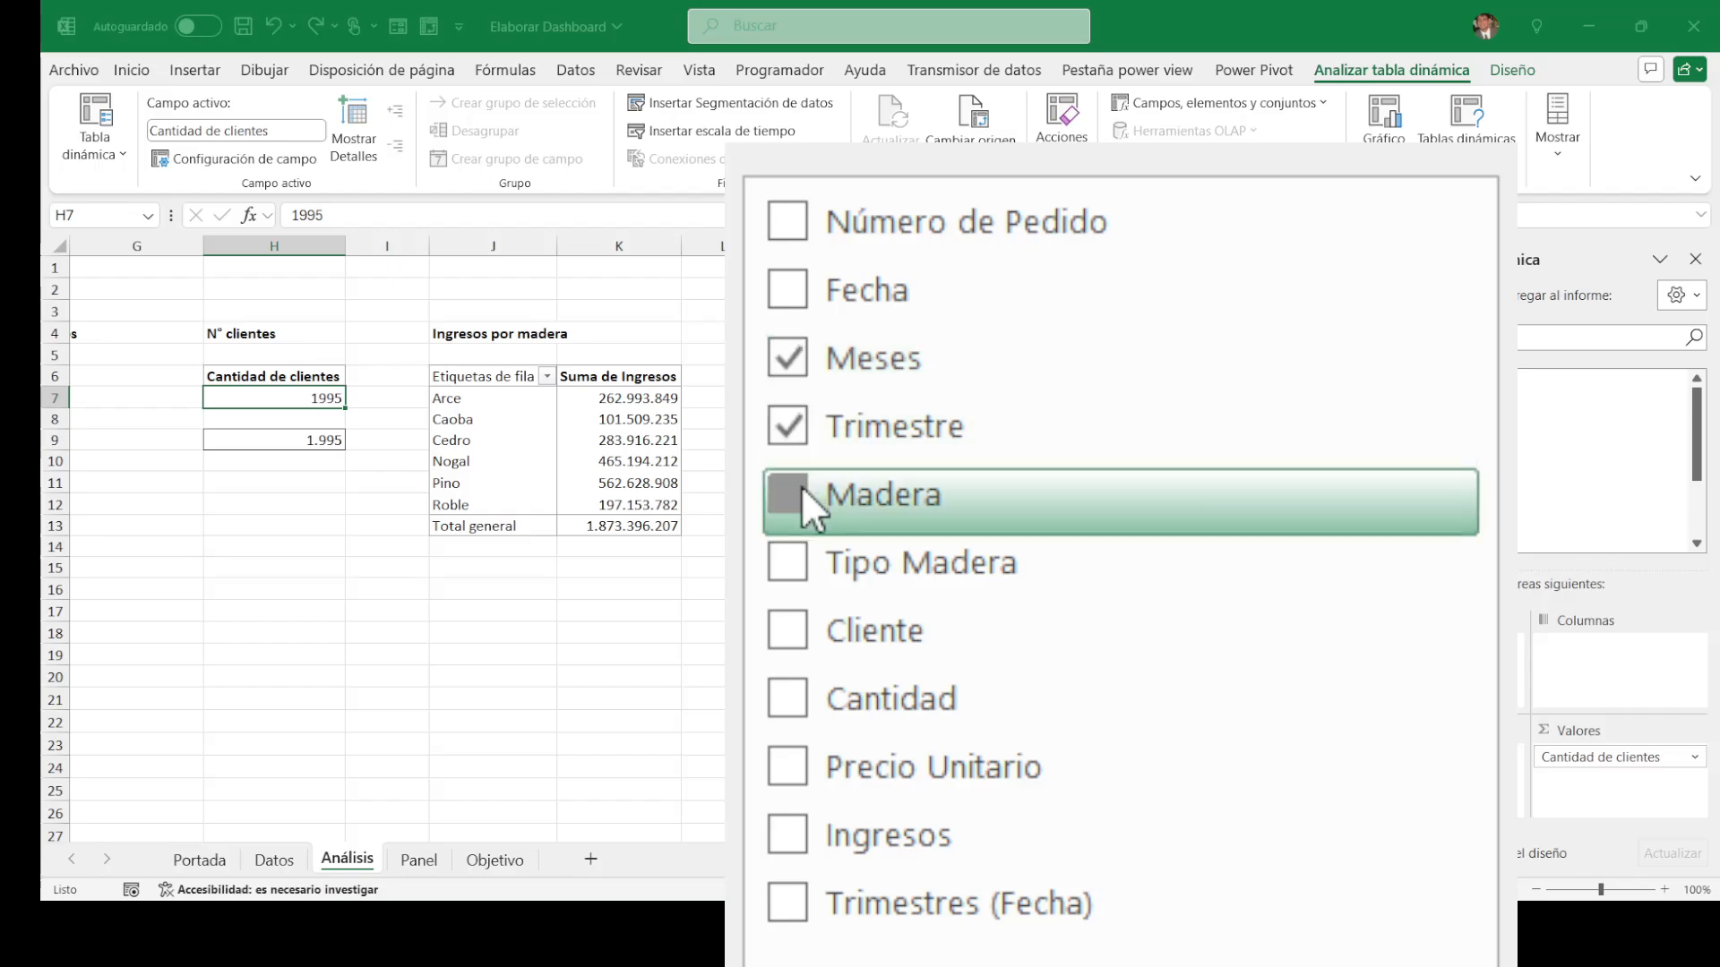
click(797, 541)
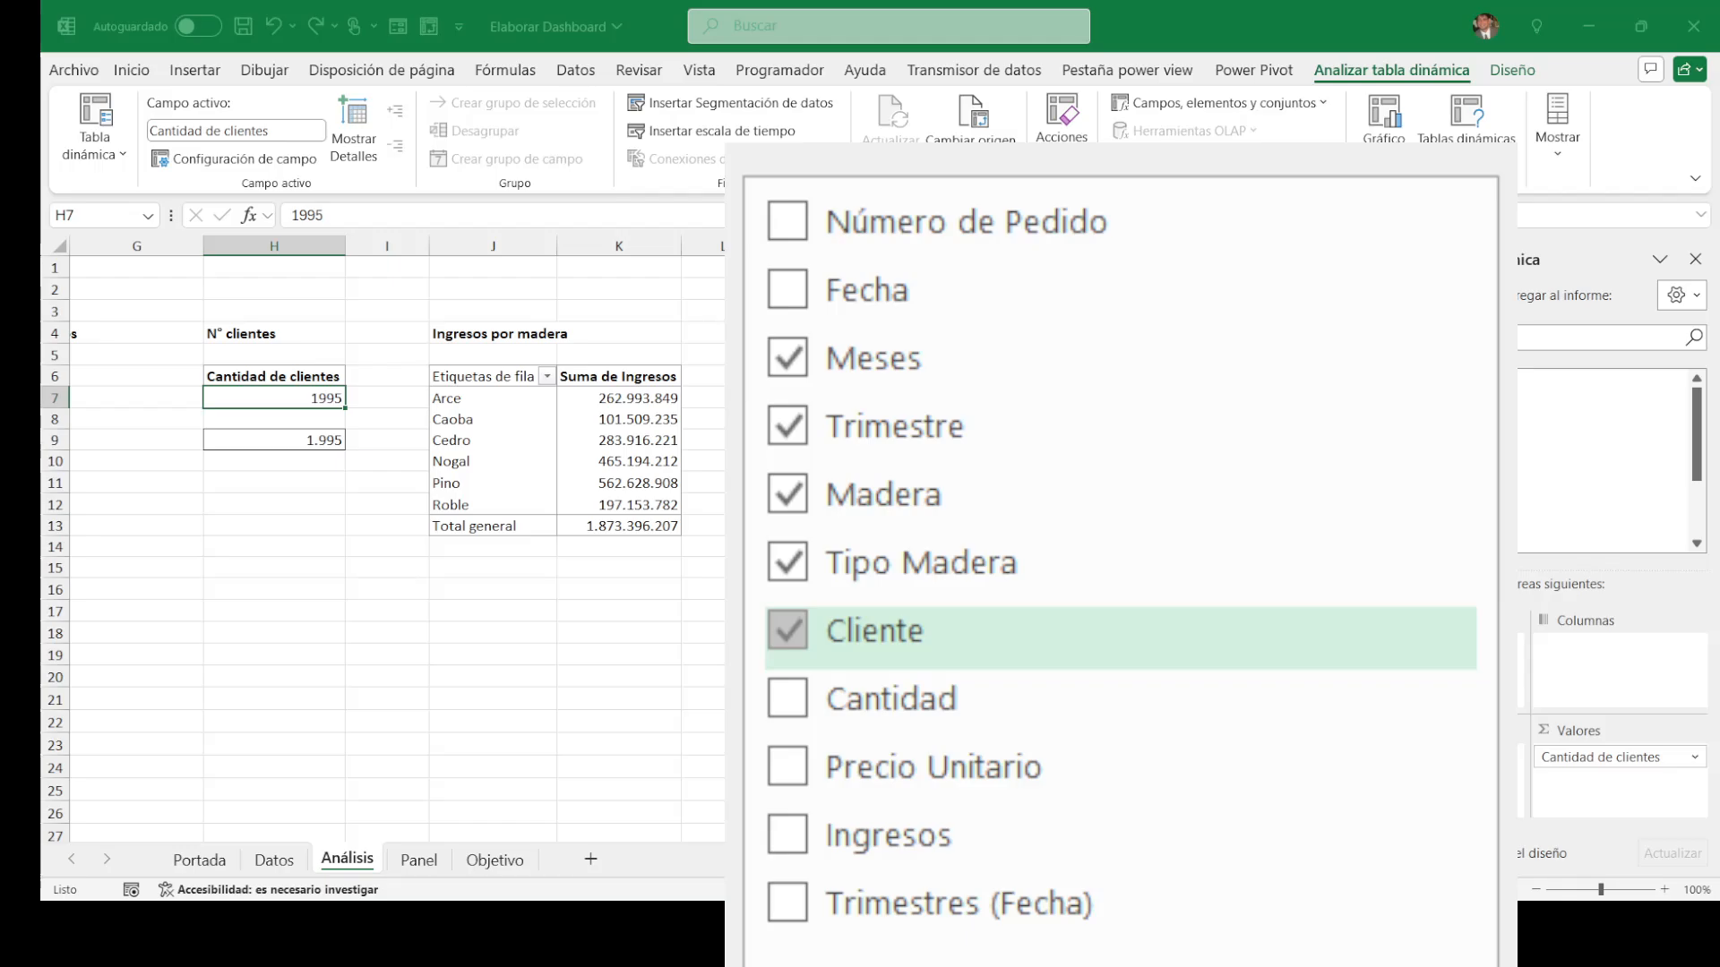
click(1041, 700)
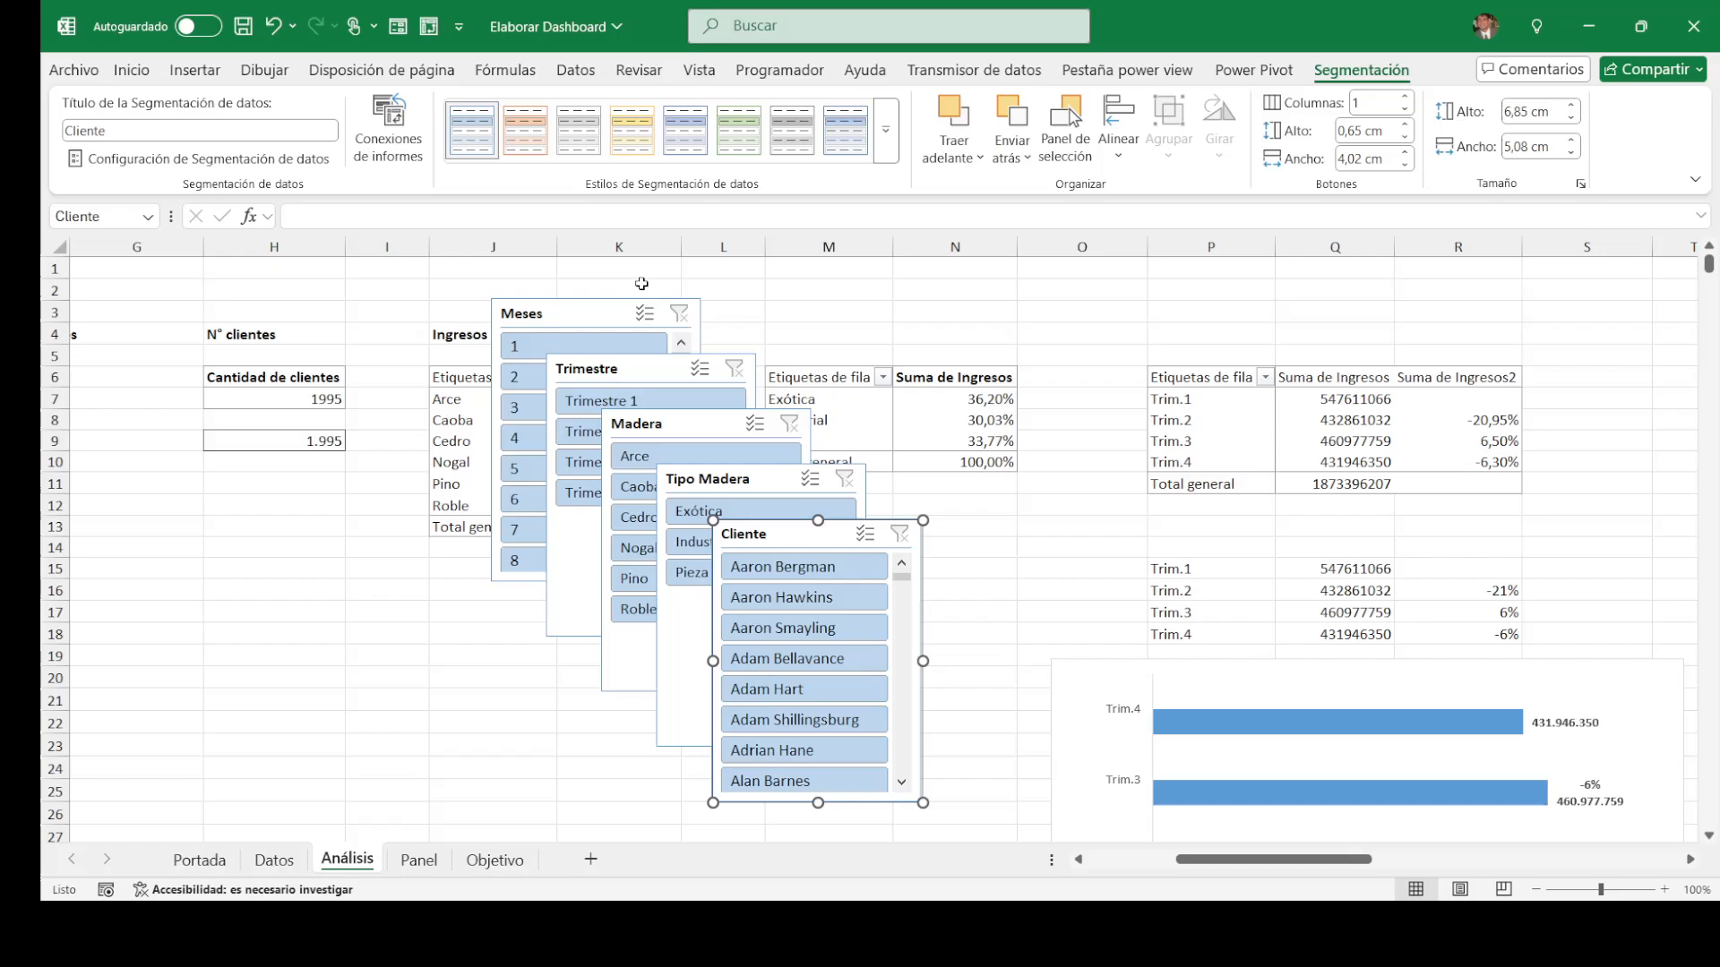
Step: Connect the Meses, Trimestre and Madera slicers to the workbook's pivot tables through their report connections
click(594, 316)
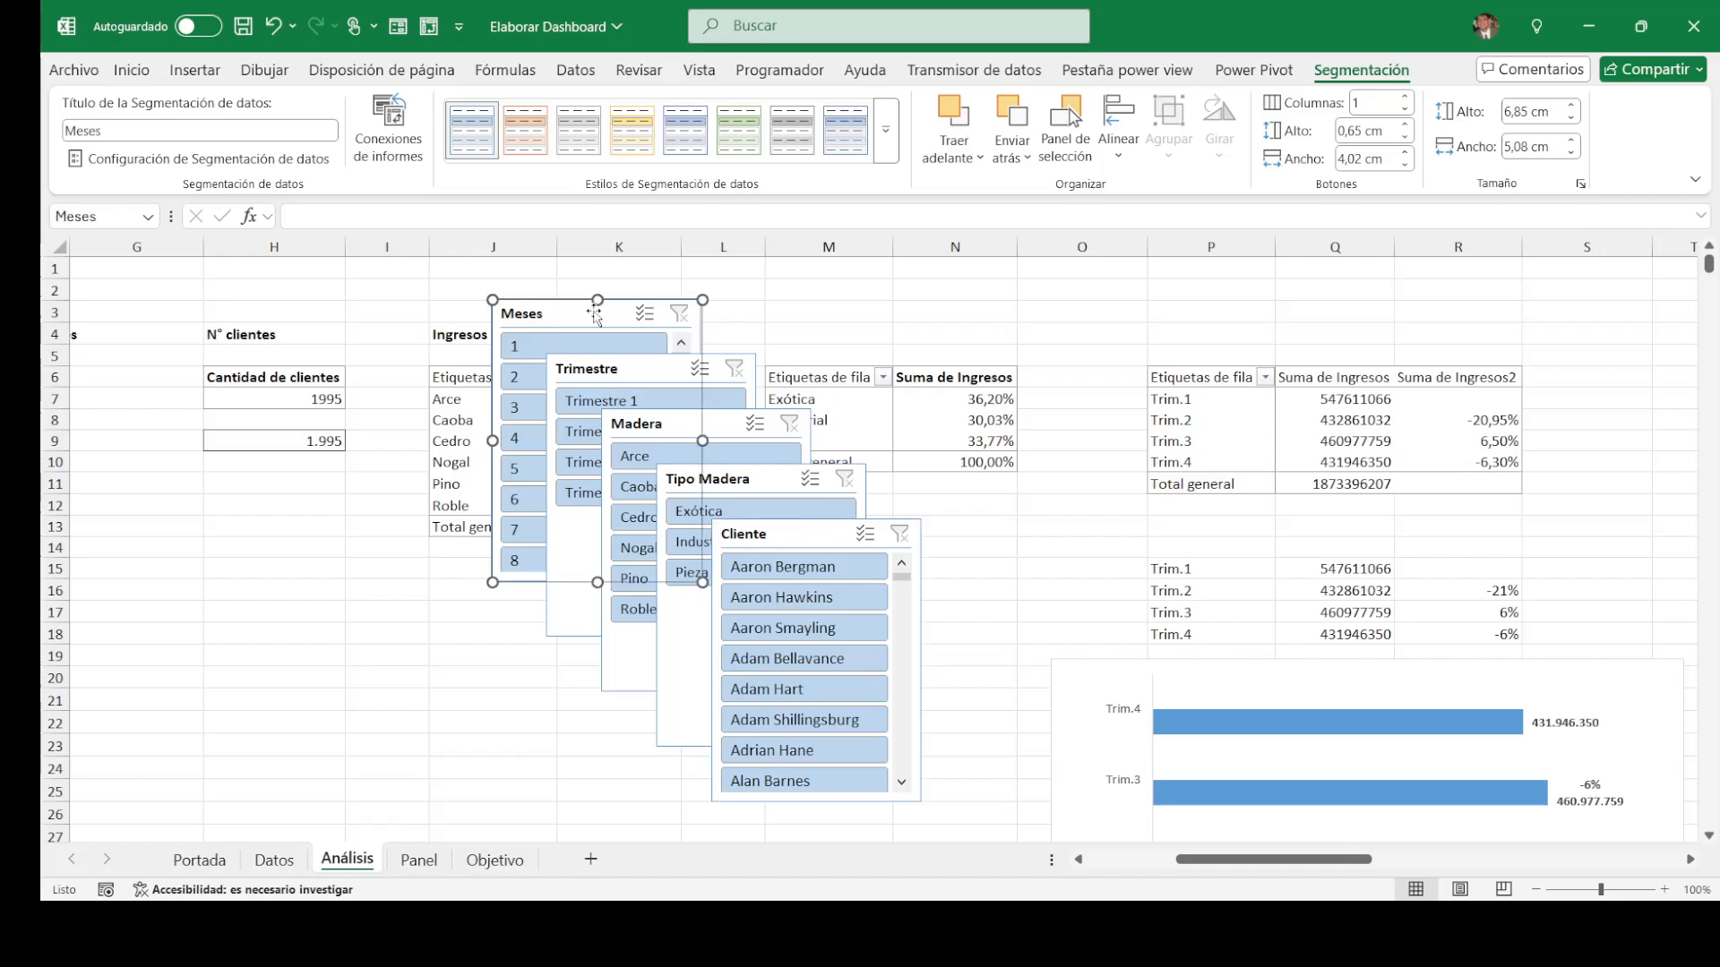
click(384, 158)
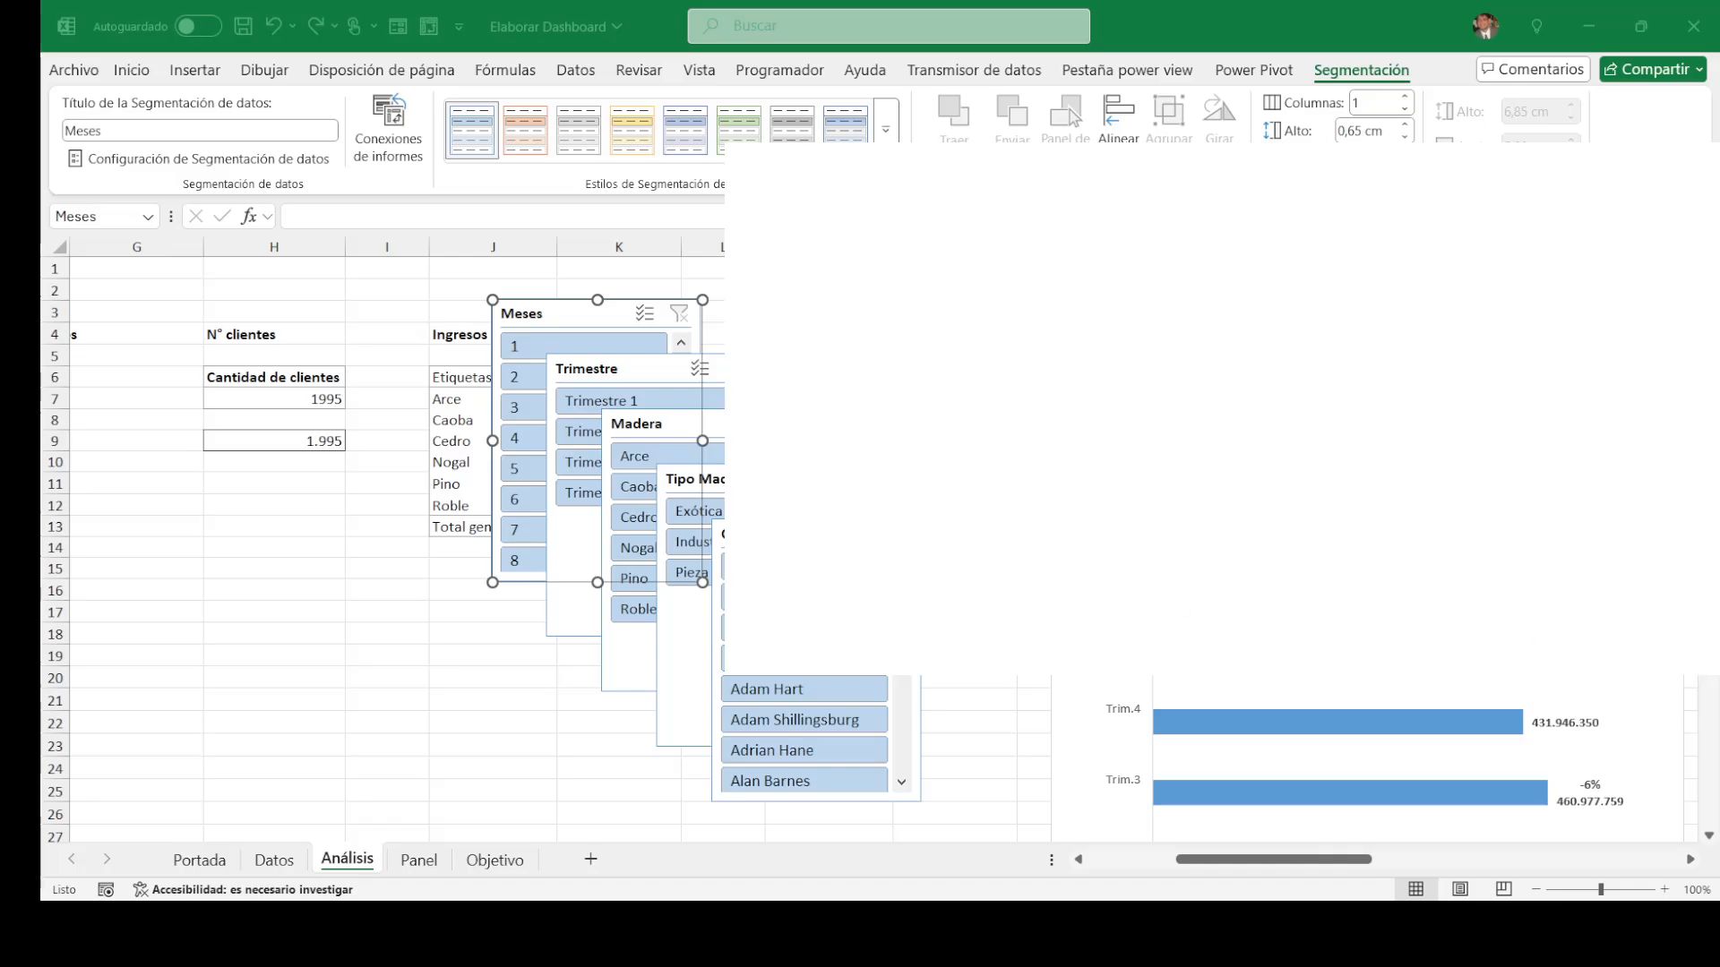
click(659, 368)
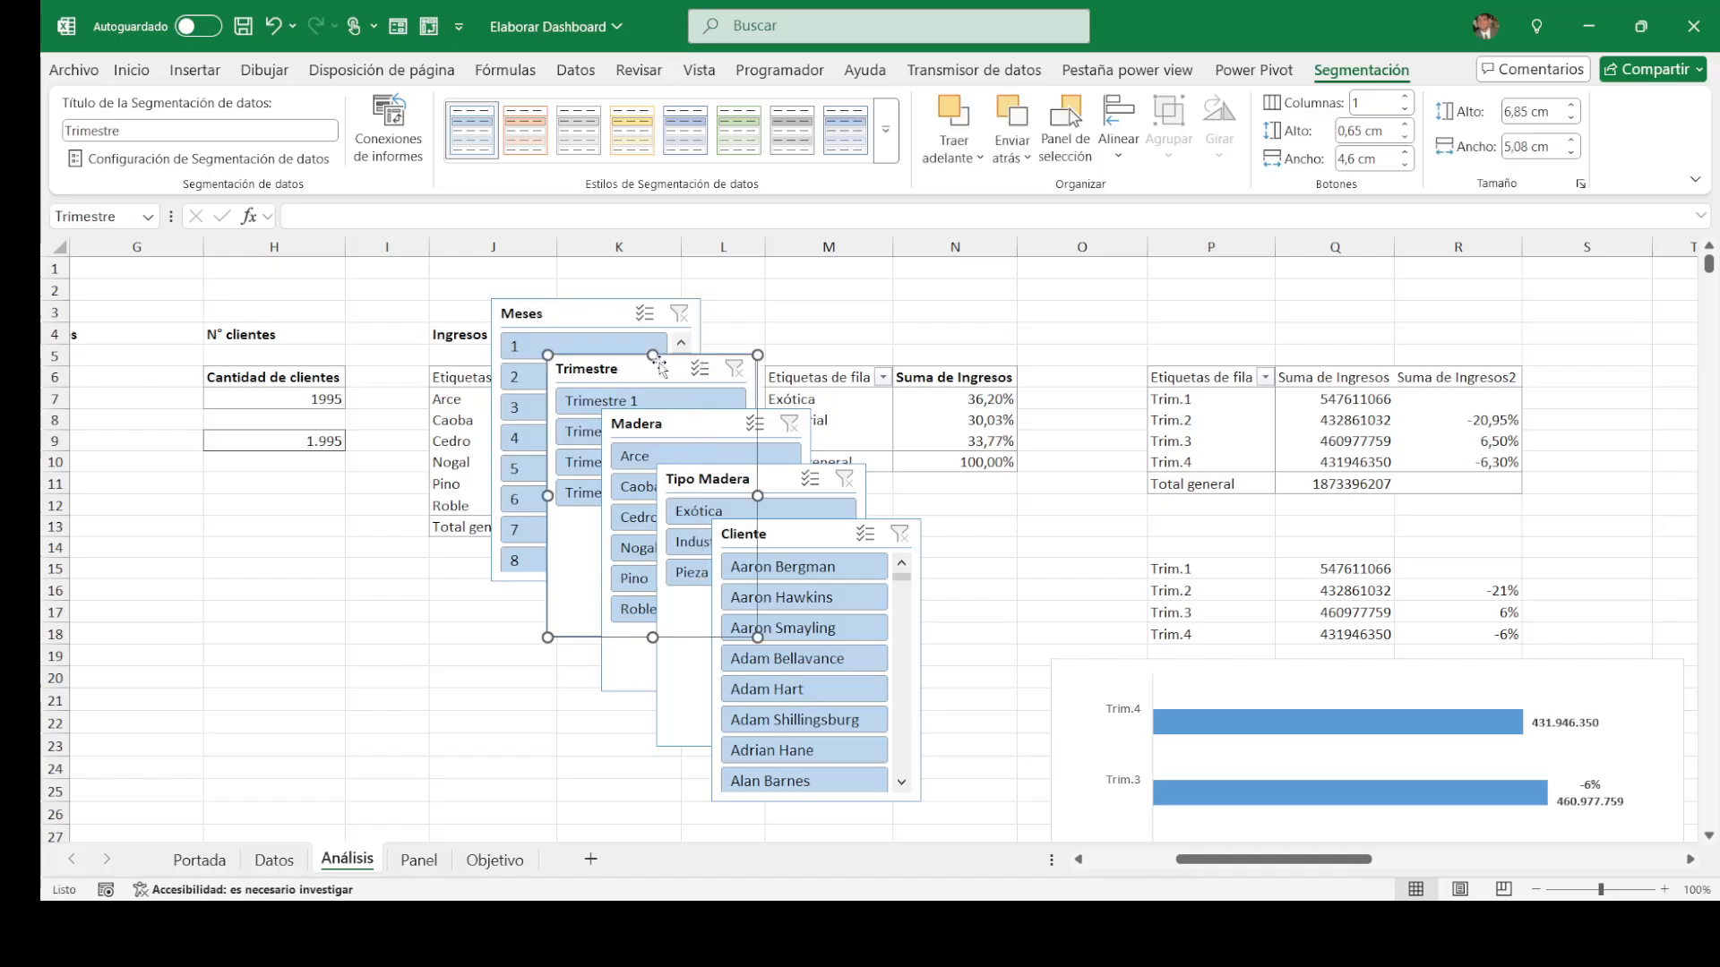
click(390, 130)
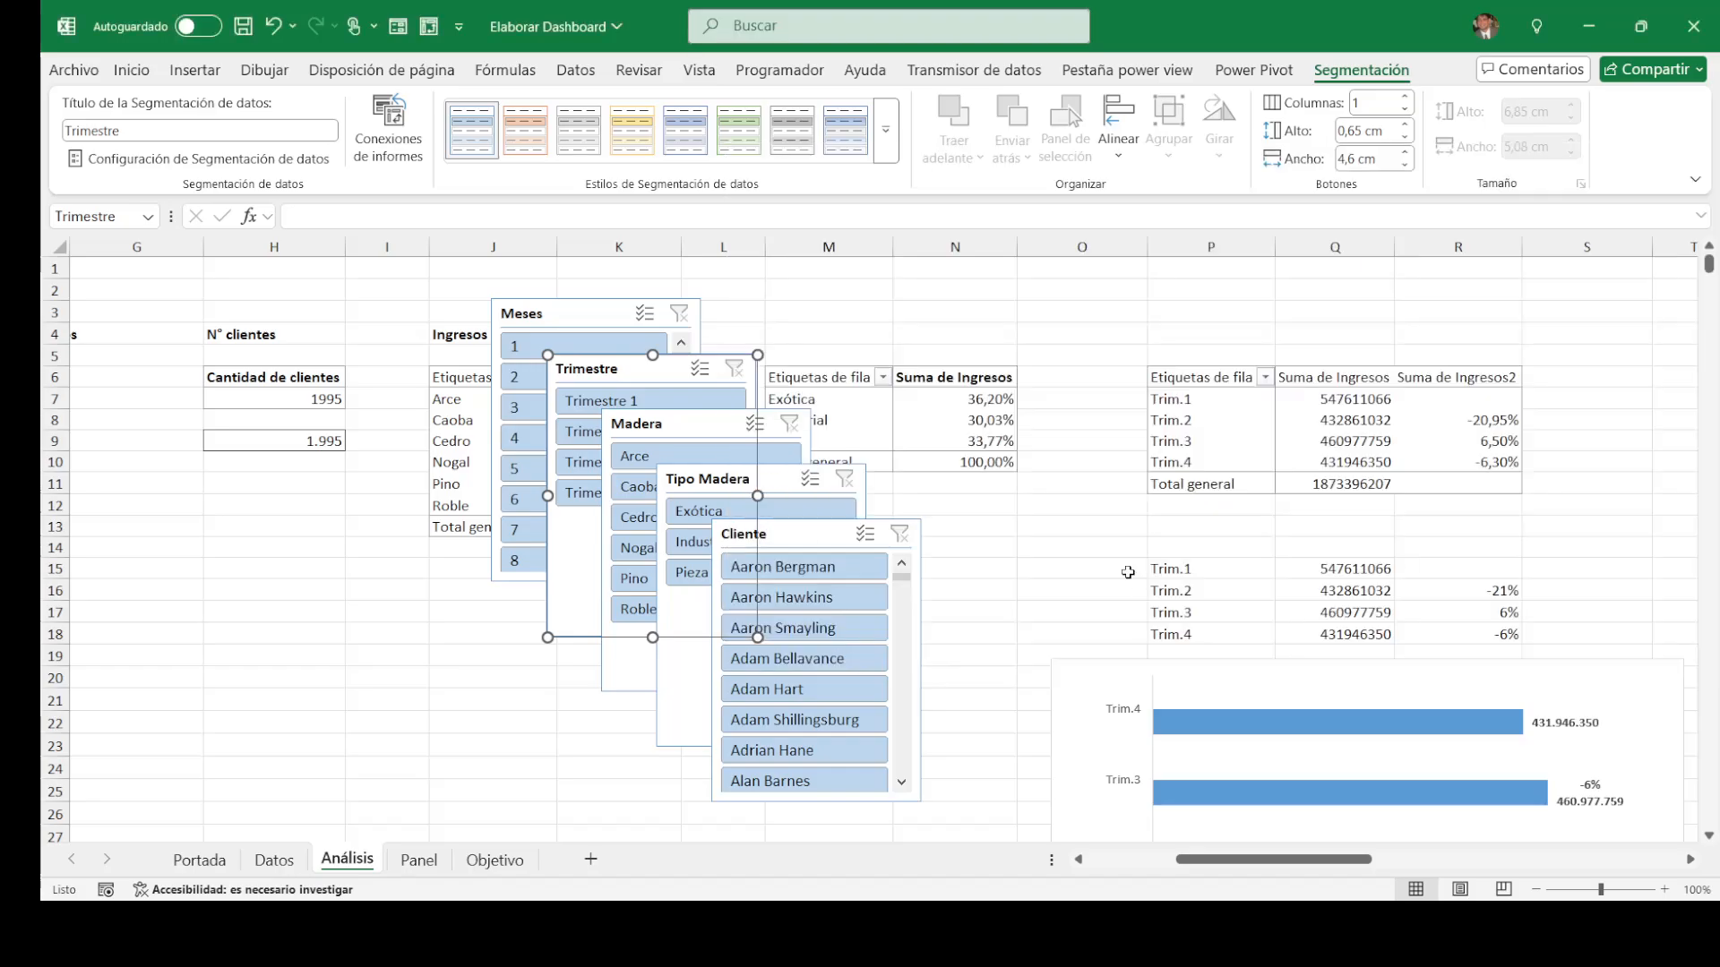
click(717, 421)
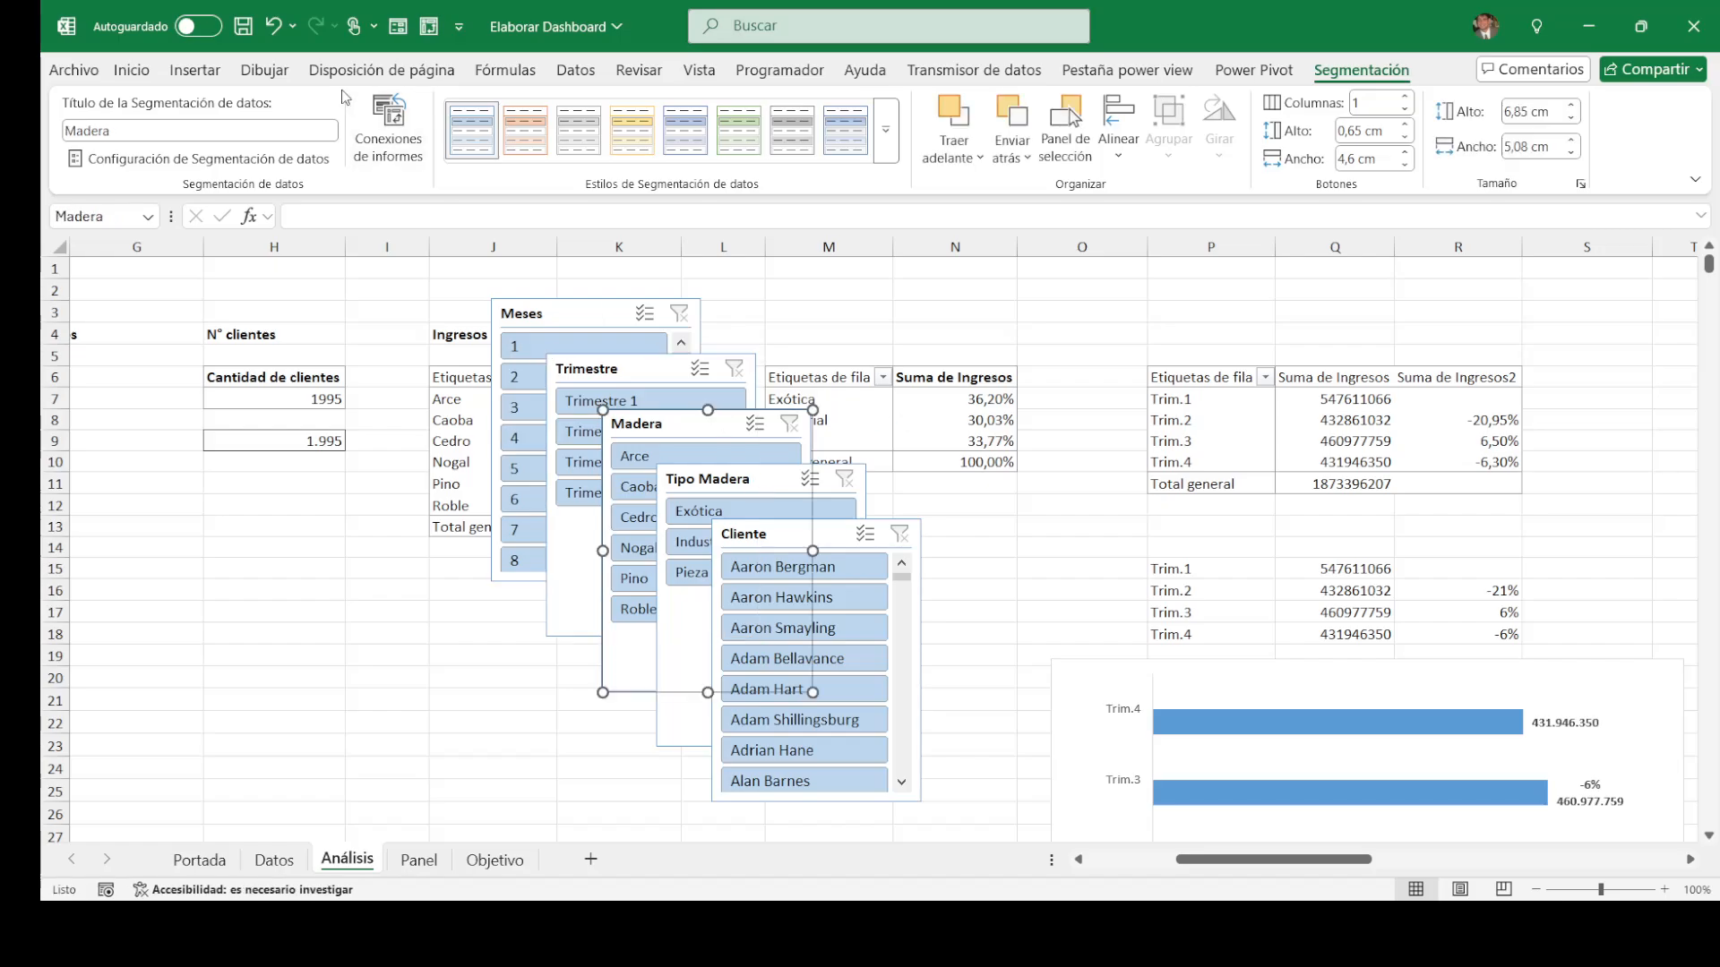
click(363, 112)
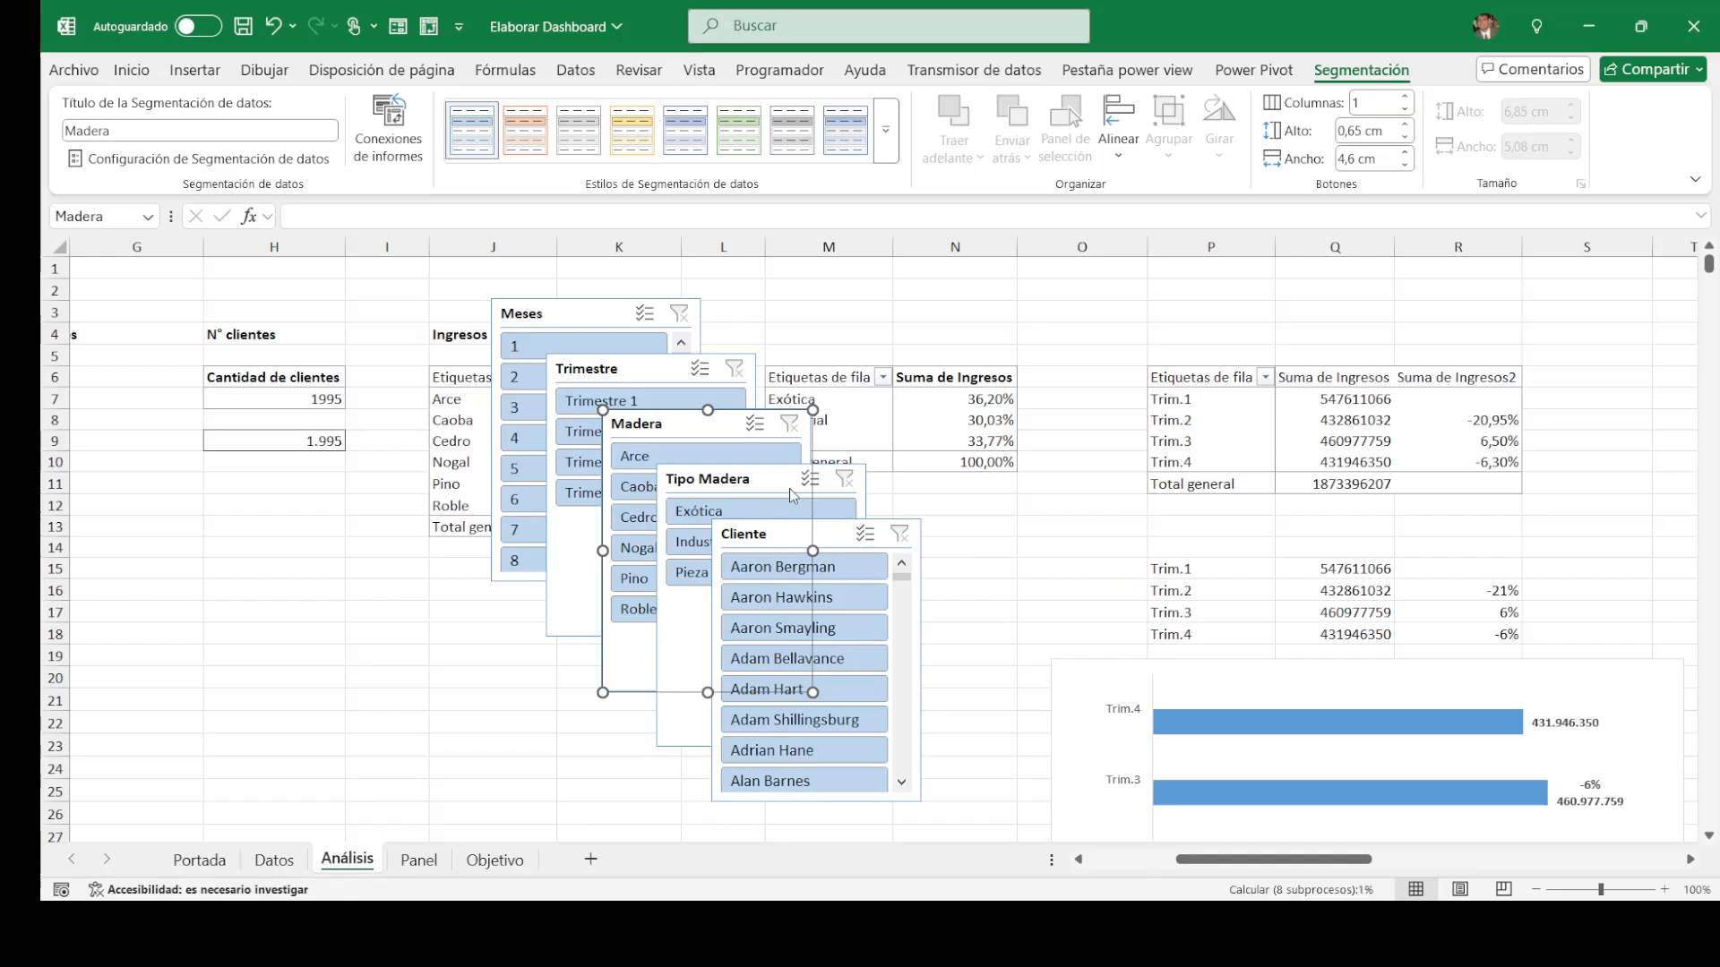
Step: Connect the Tipo Madera and Cliente slicers to the workbook's pivot tables through their report connections
click(792, 495)
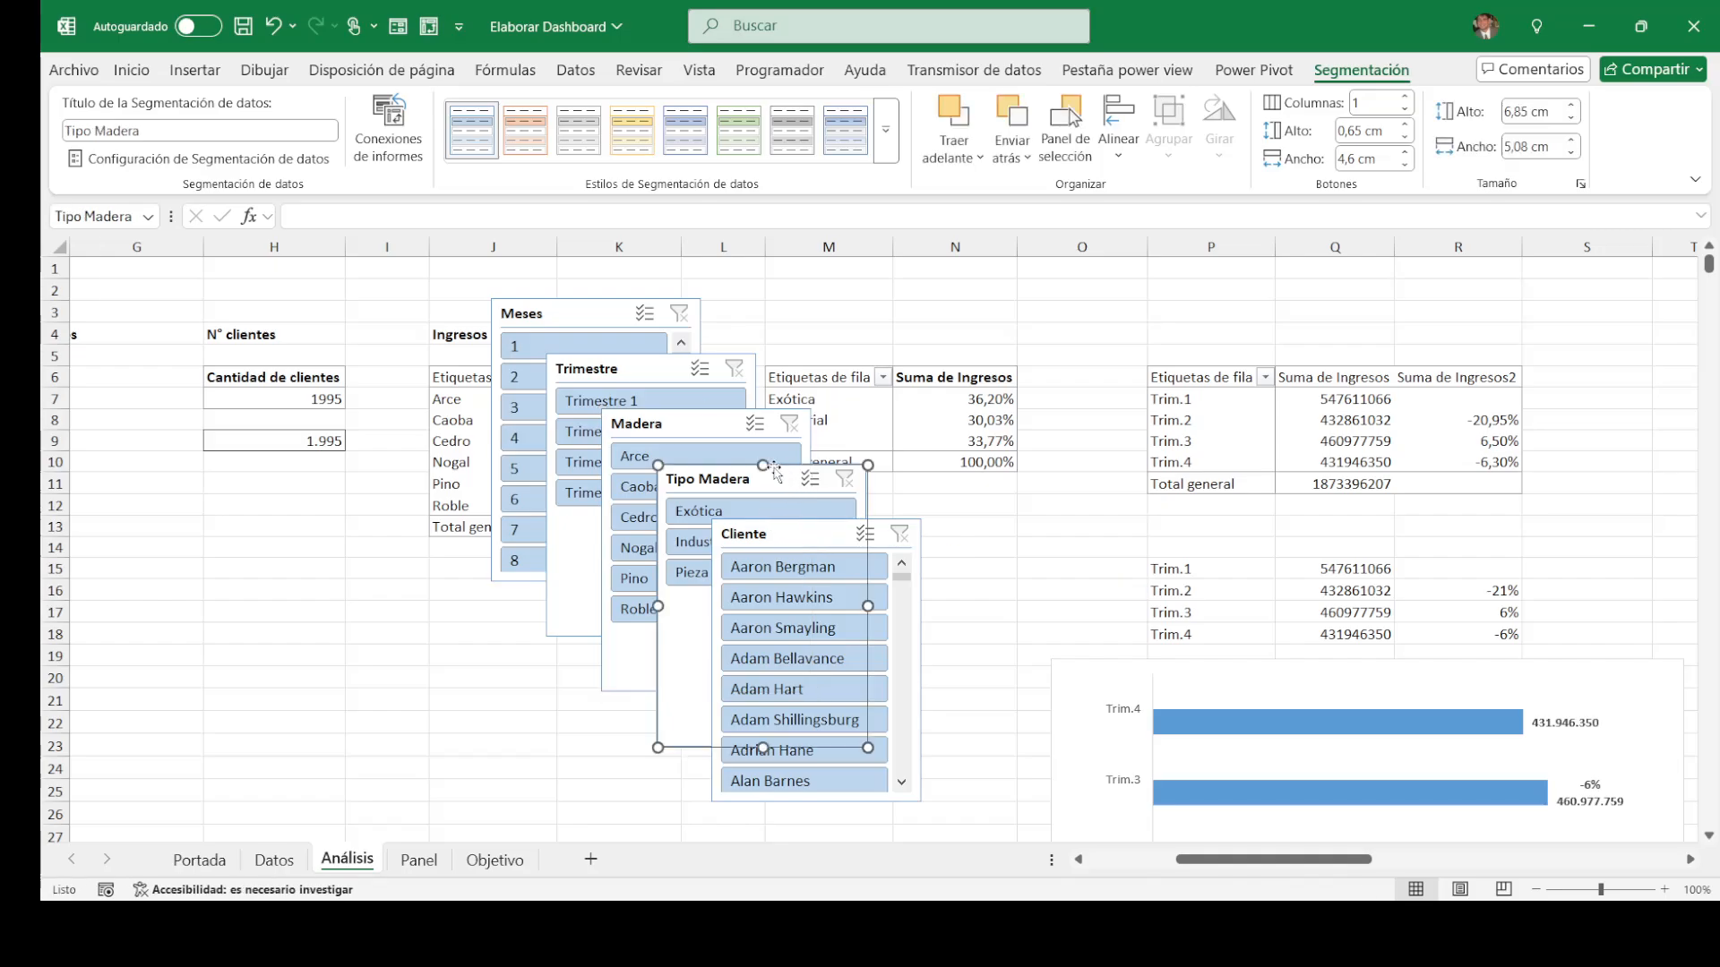
click(408, 151)
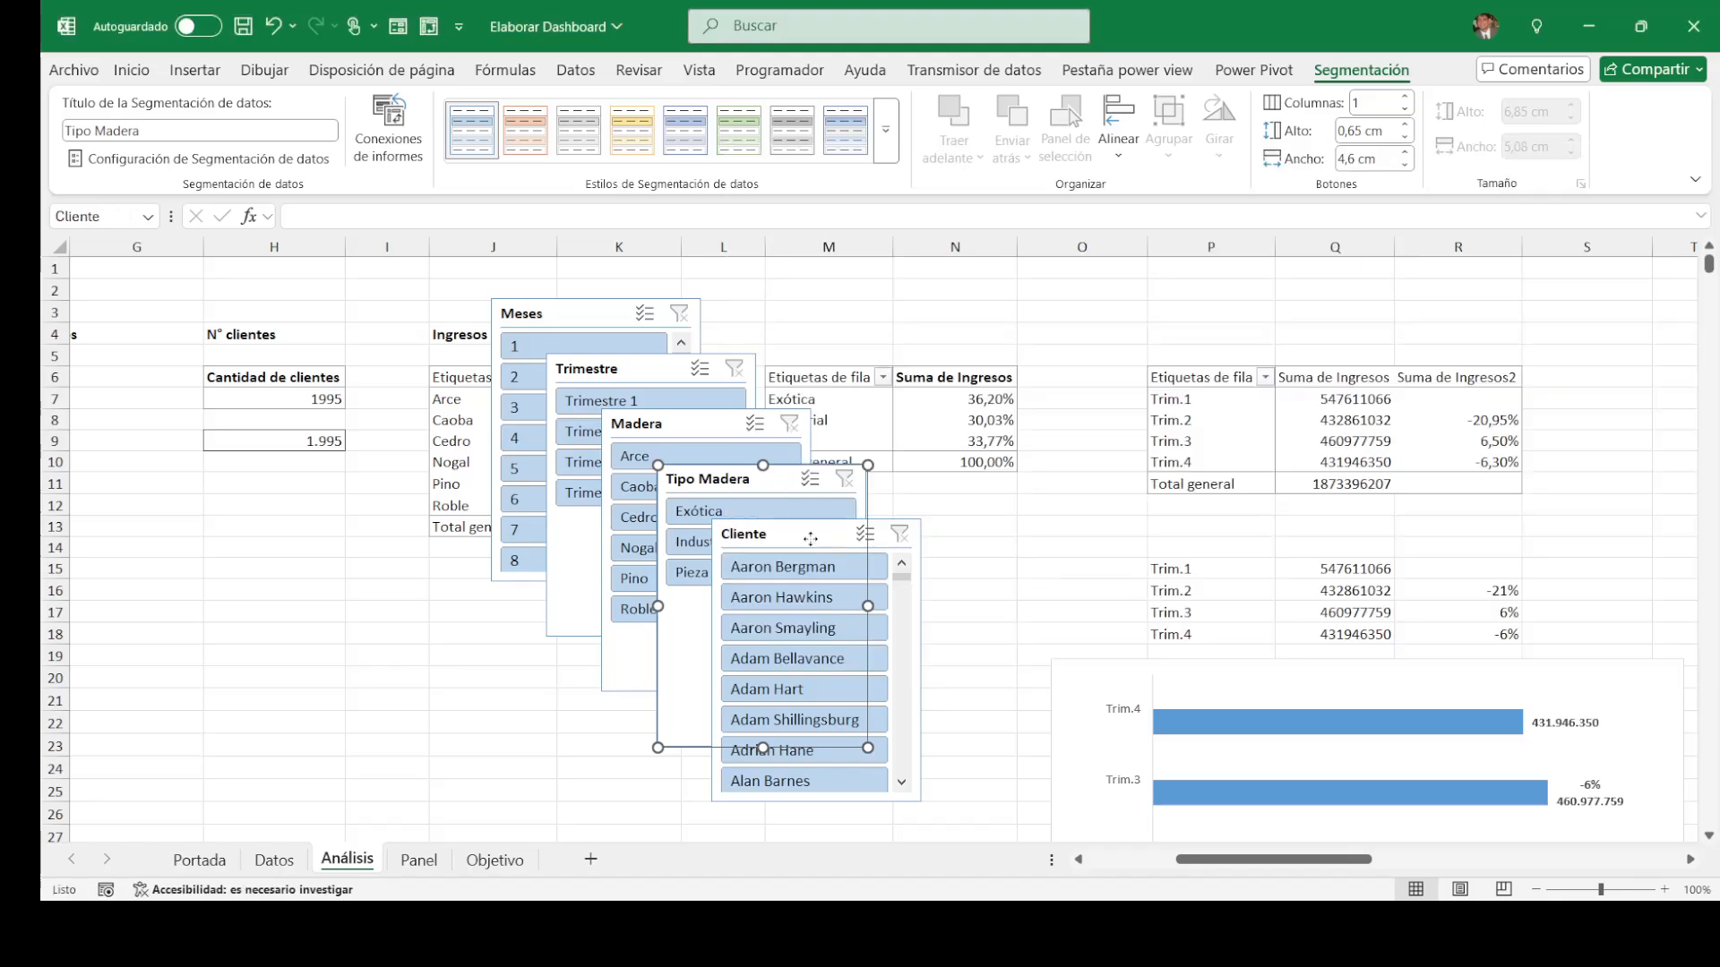
click(816, 542)
click(384, 143)
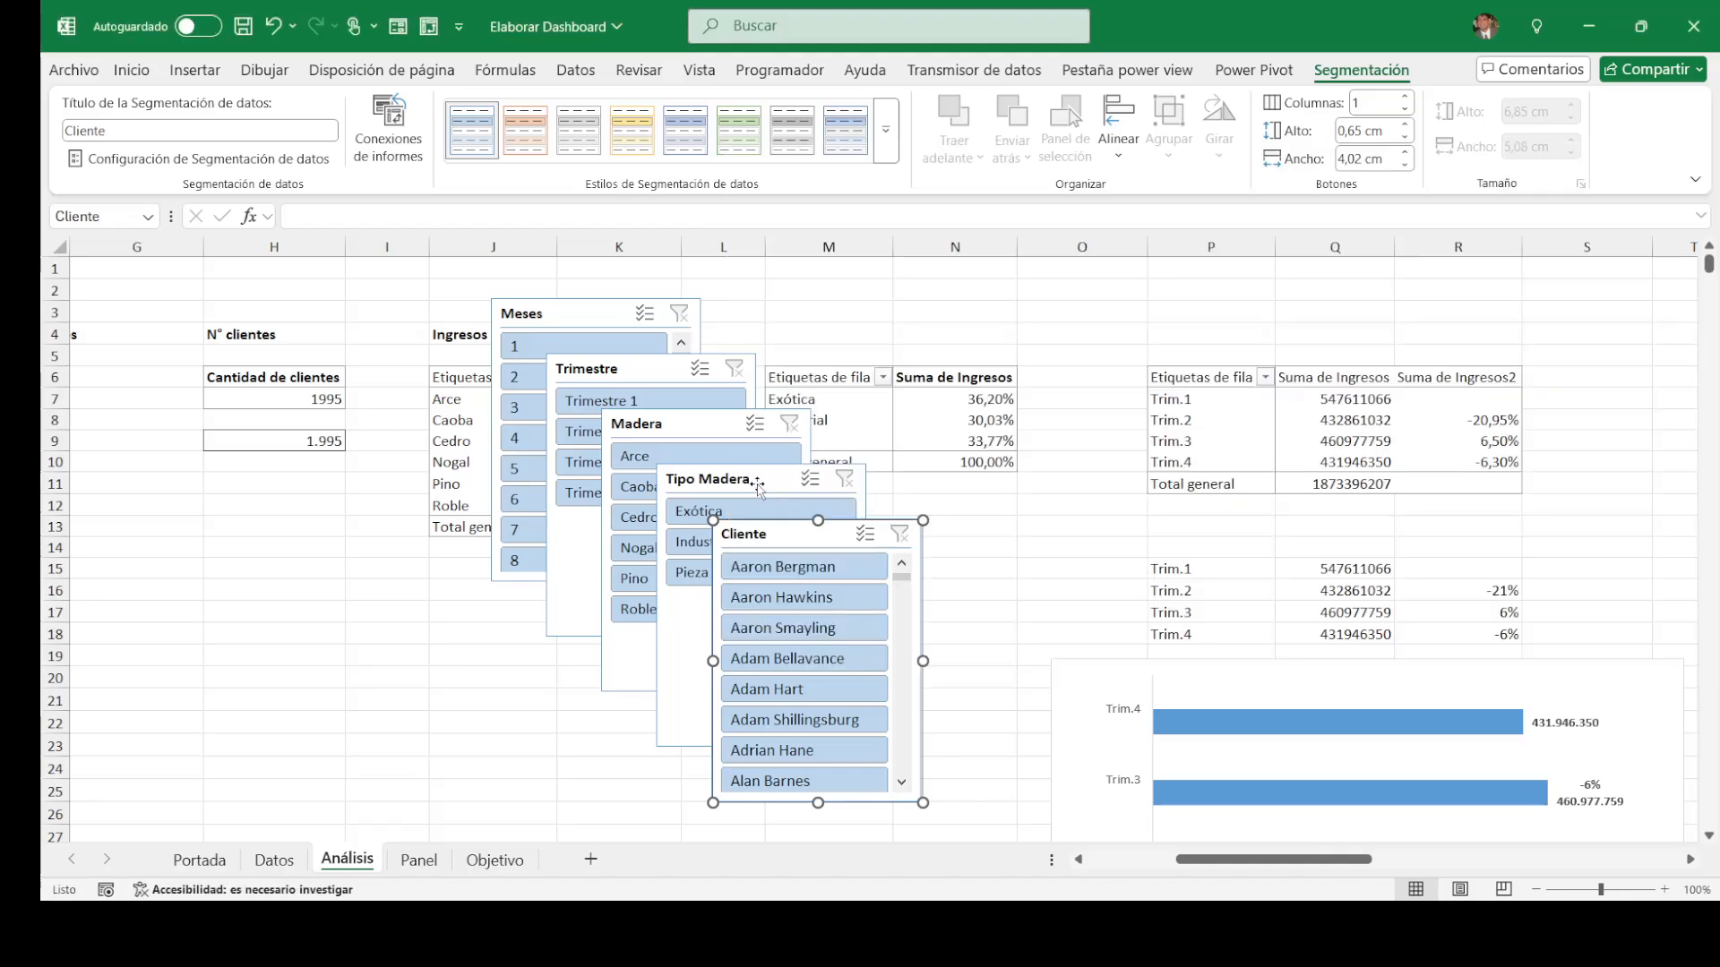
Step: Move all five slicers from Análisis to the Panel sheet and place them as a group below the title, with Meses starting around column D
ctrl+click(758, 485)
ctrl+click(699, 427)
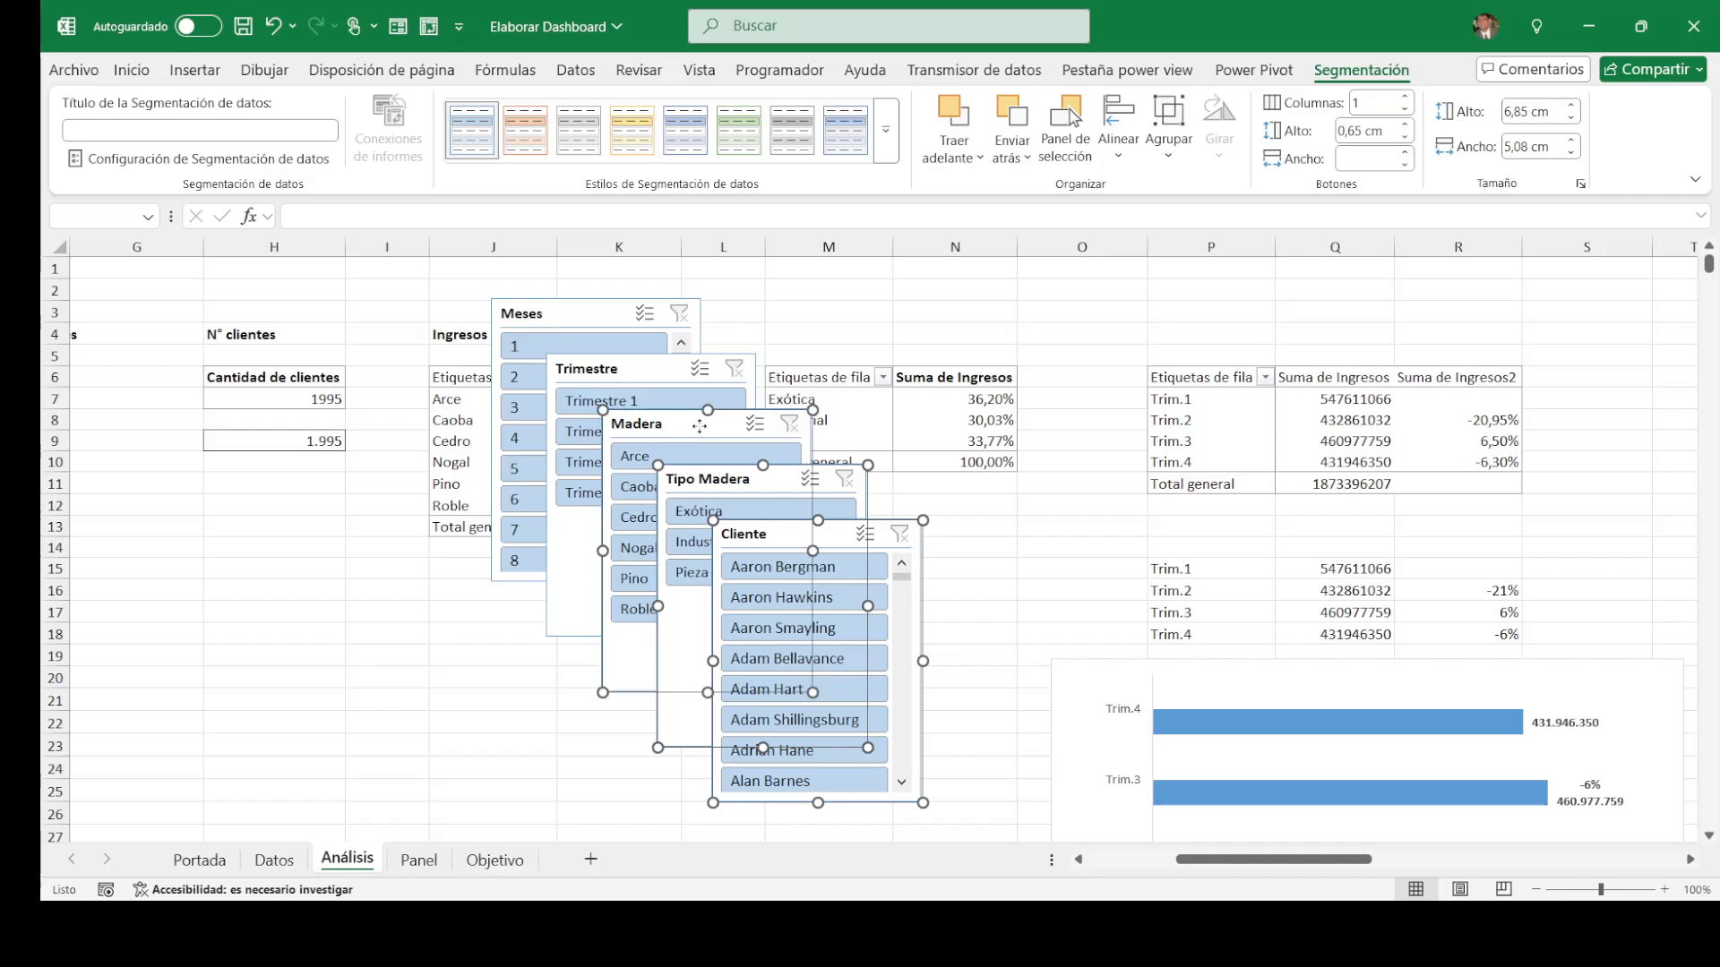
ctrl+click(646, 385)
ctrl+click(581, 318)
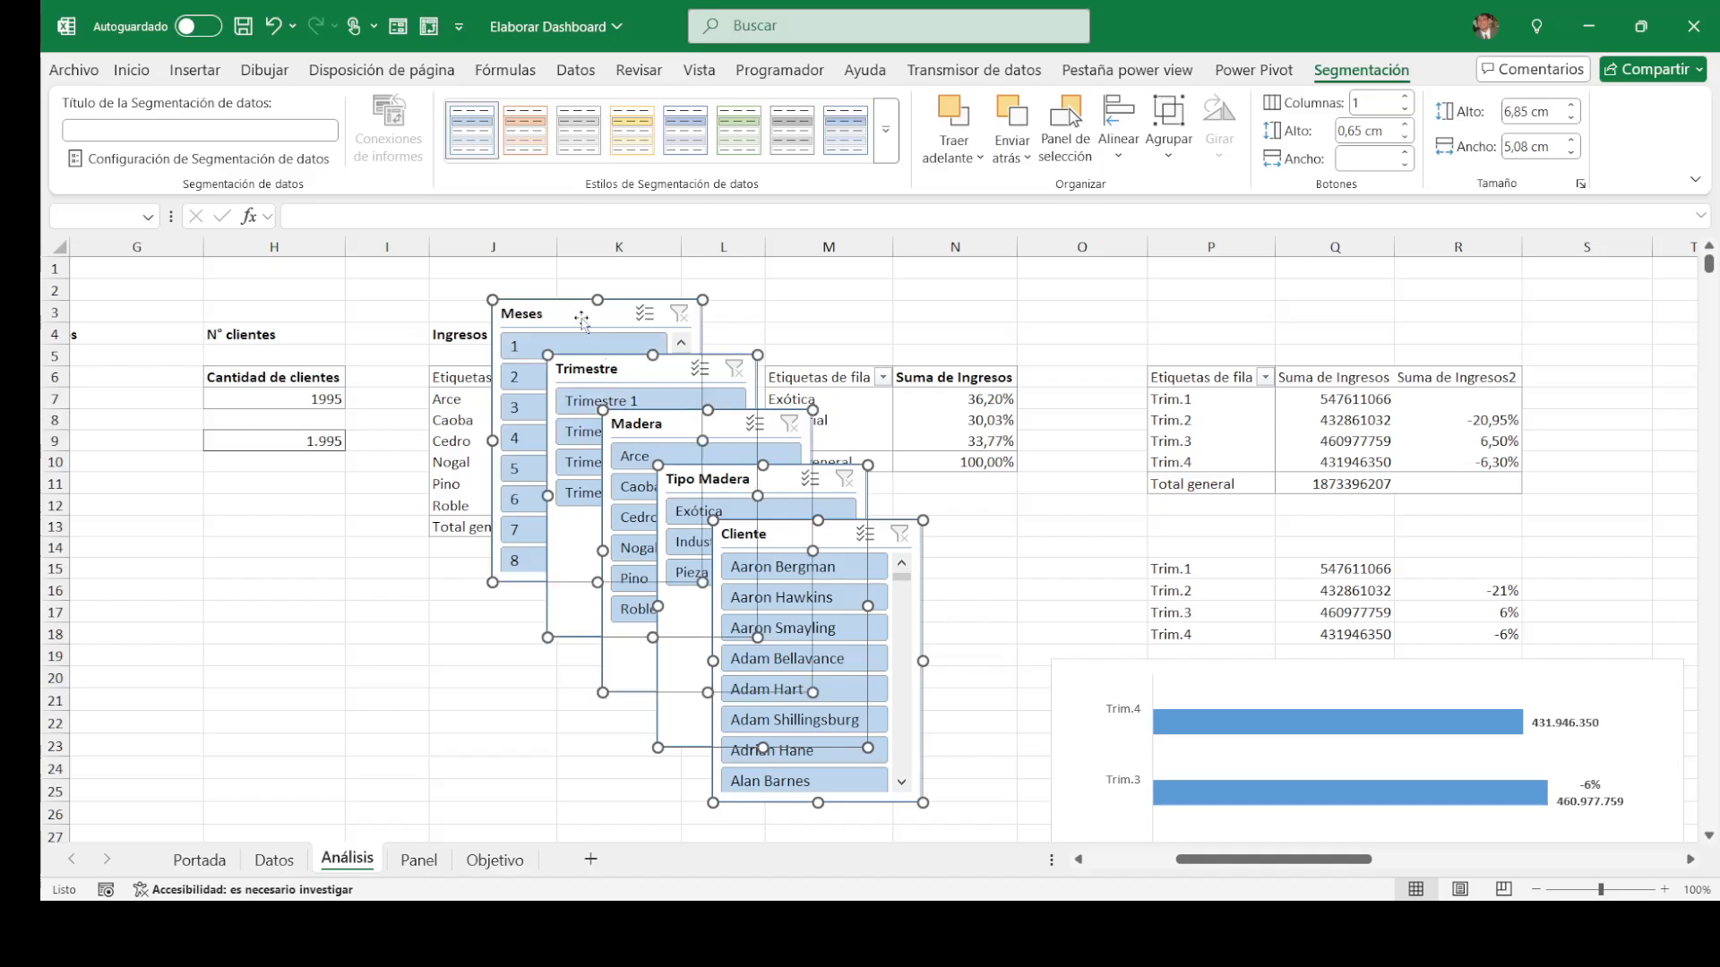
key(ctrl+x)
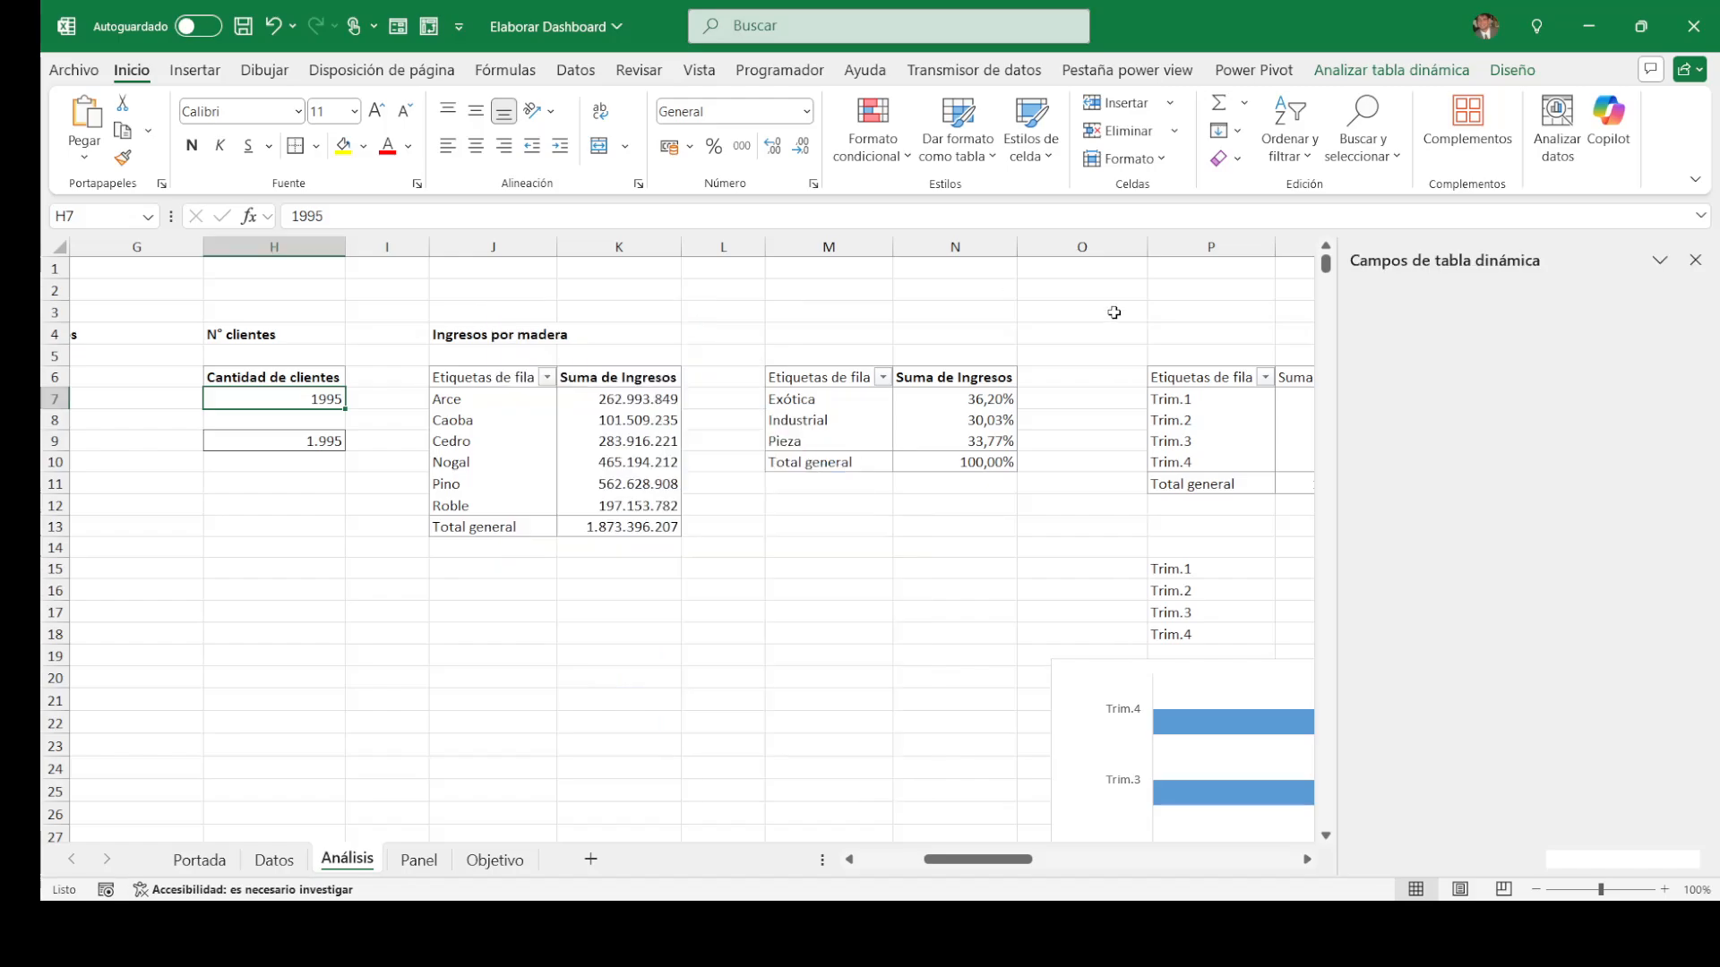
click(418, 859)
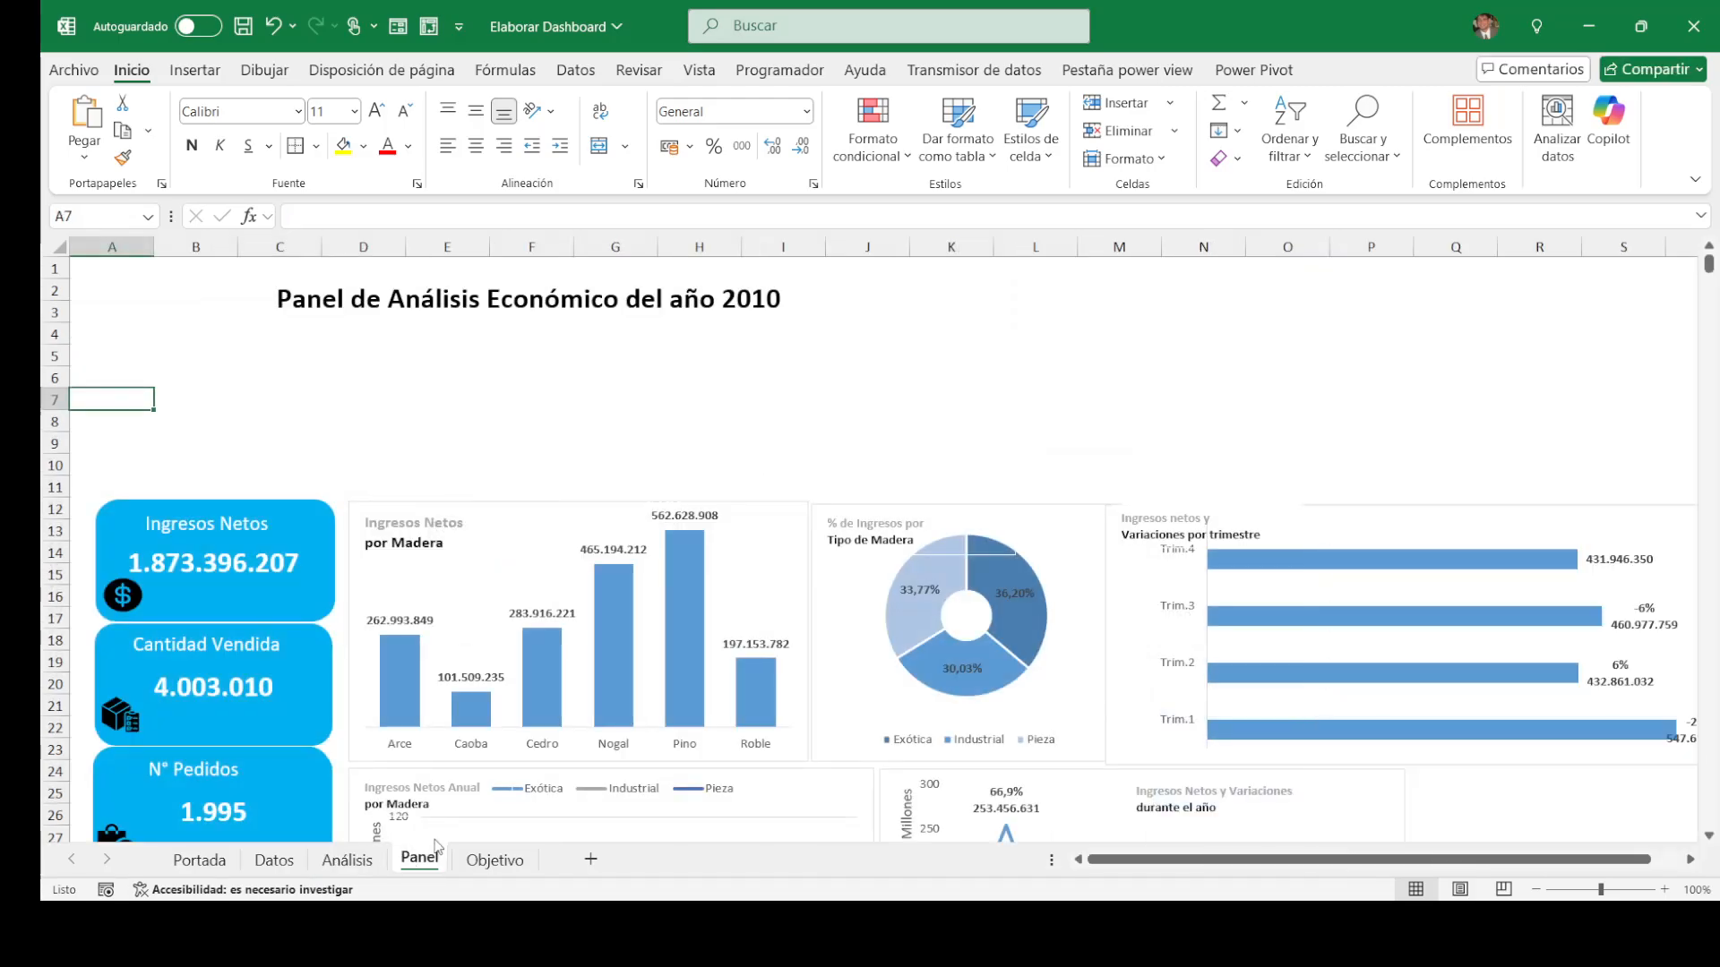
click(944, 425)
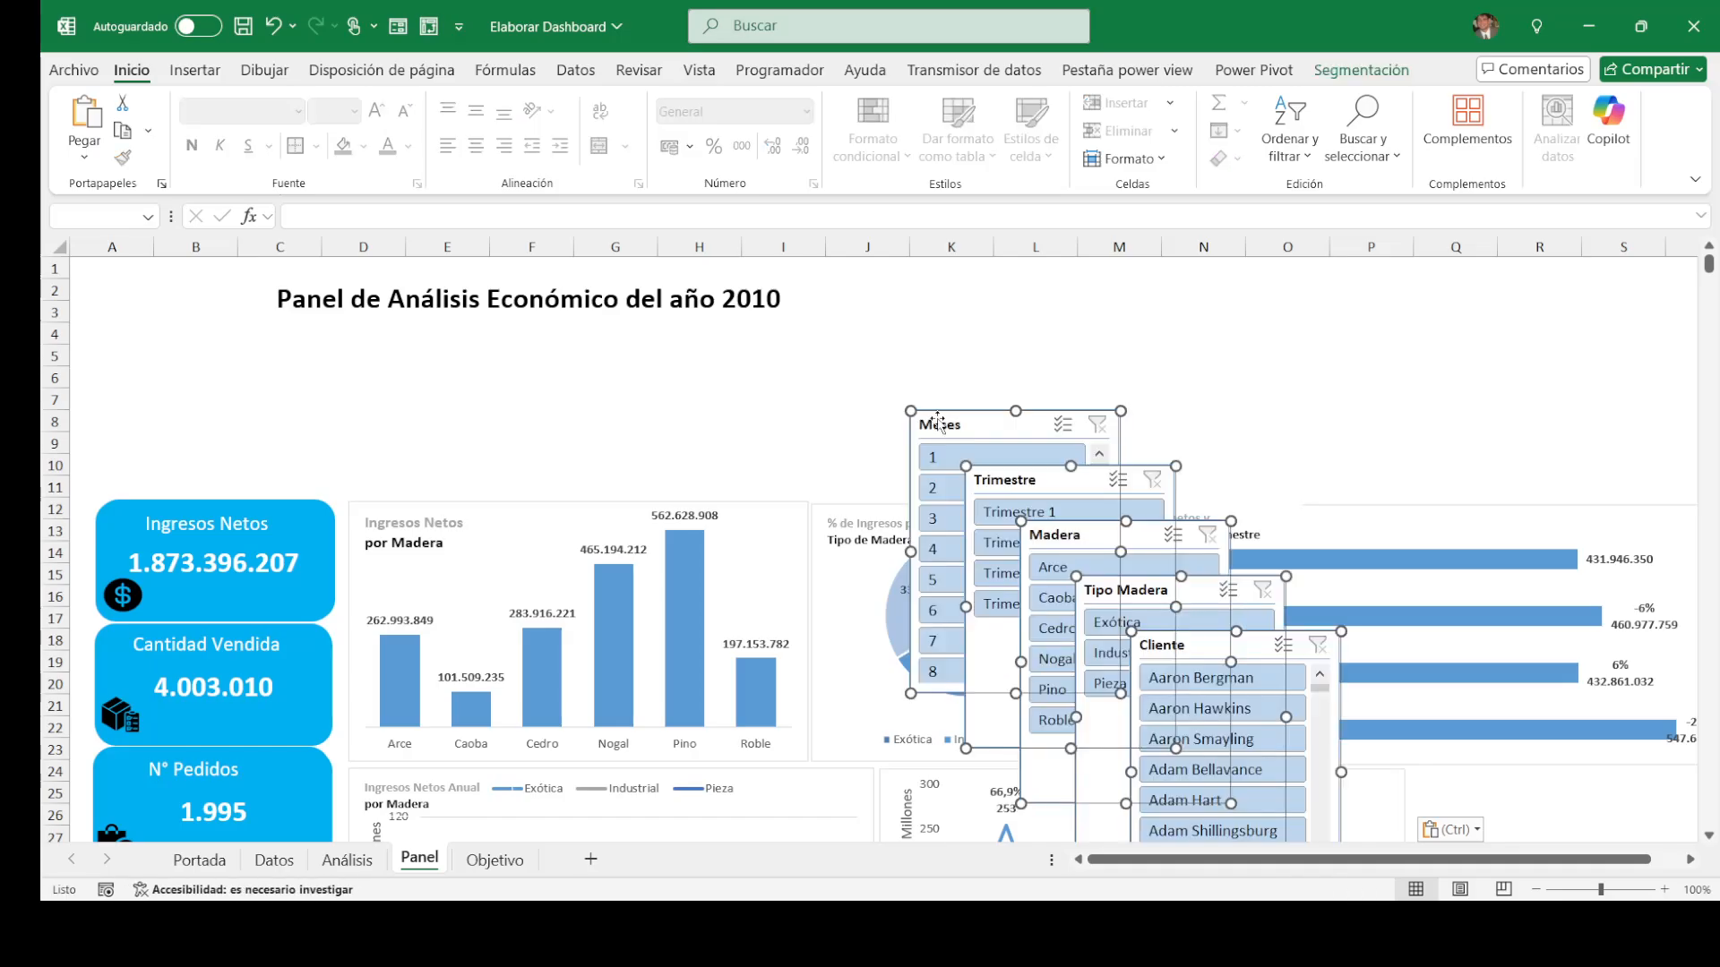
drag(938, 421, 398, 366)
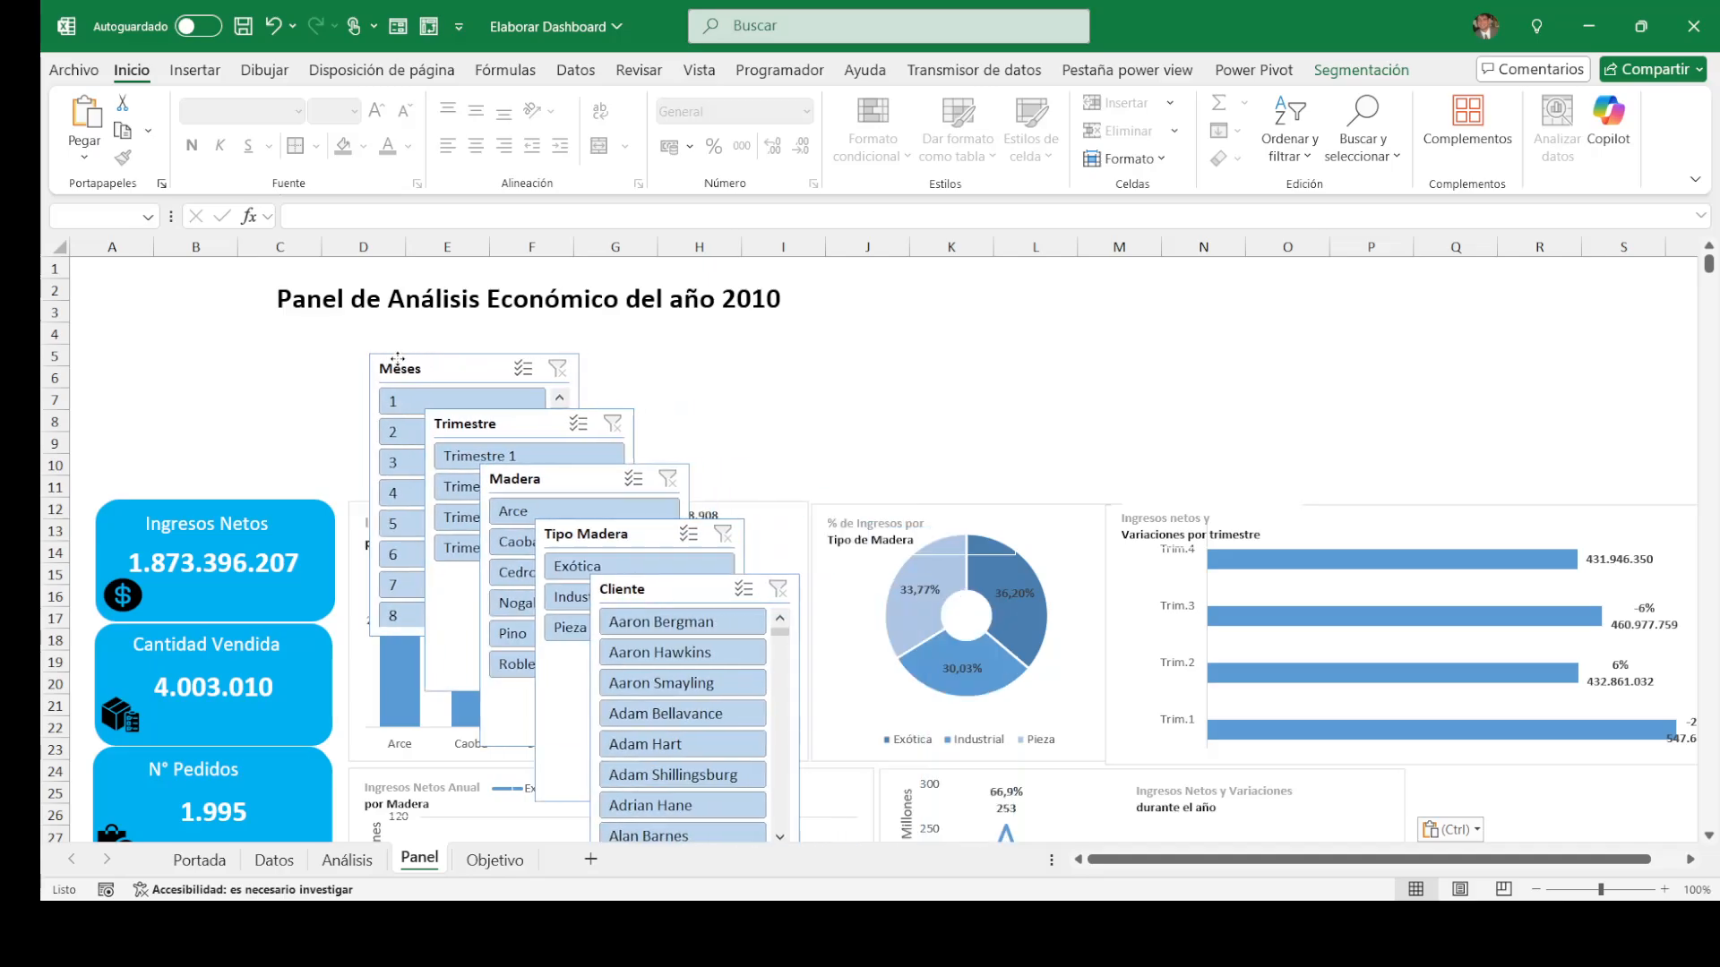
click(808, 345)
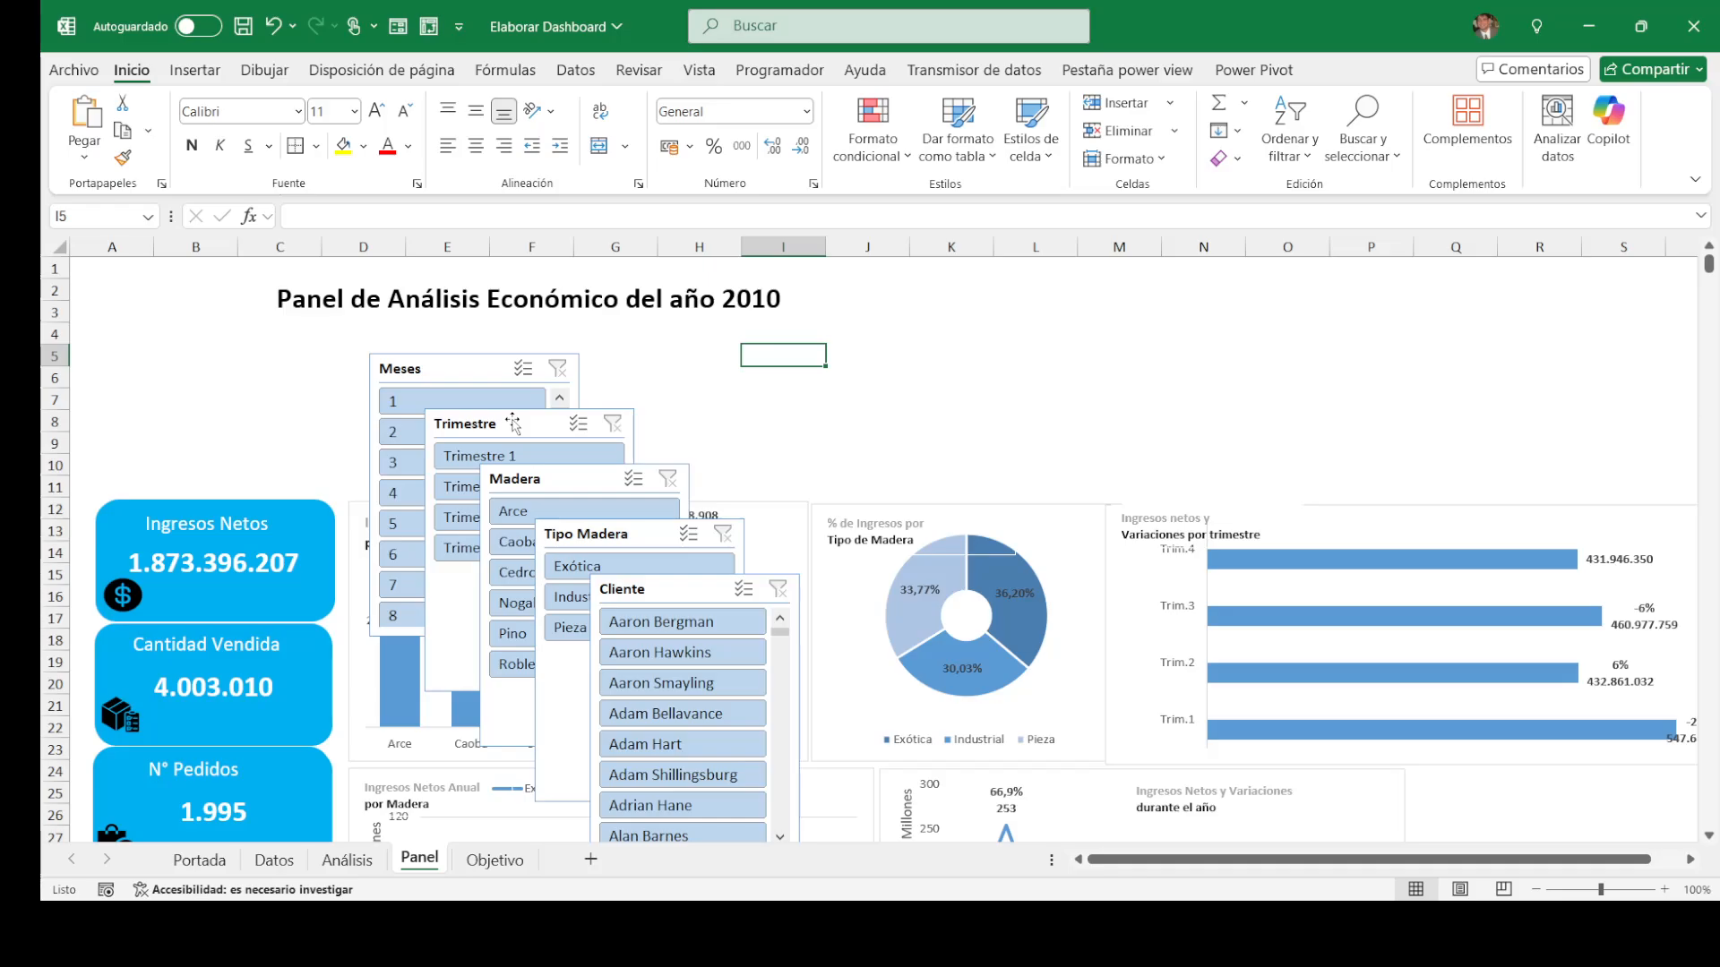
Step: Increase the number of button columns in the Meses slicer on Panel
click(473, 378)
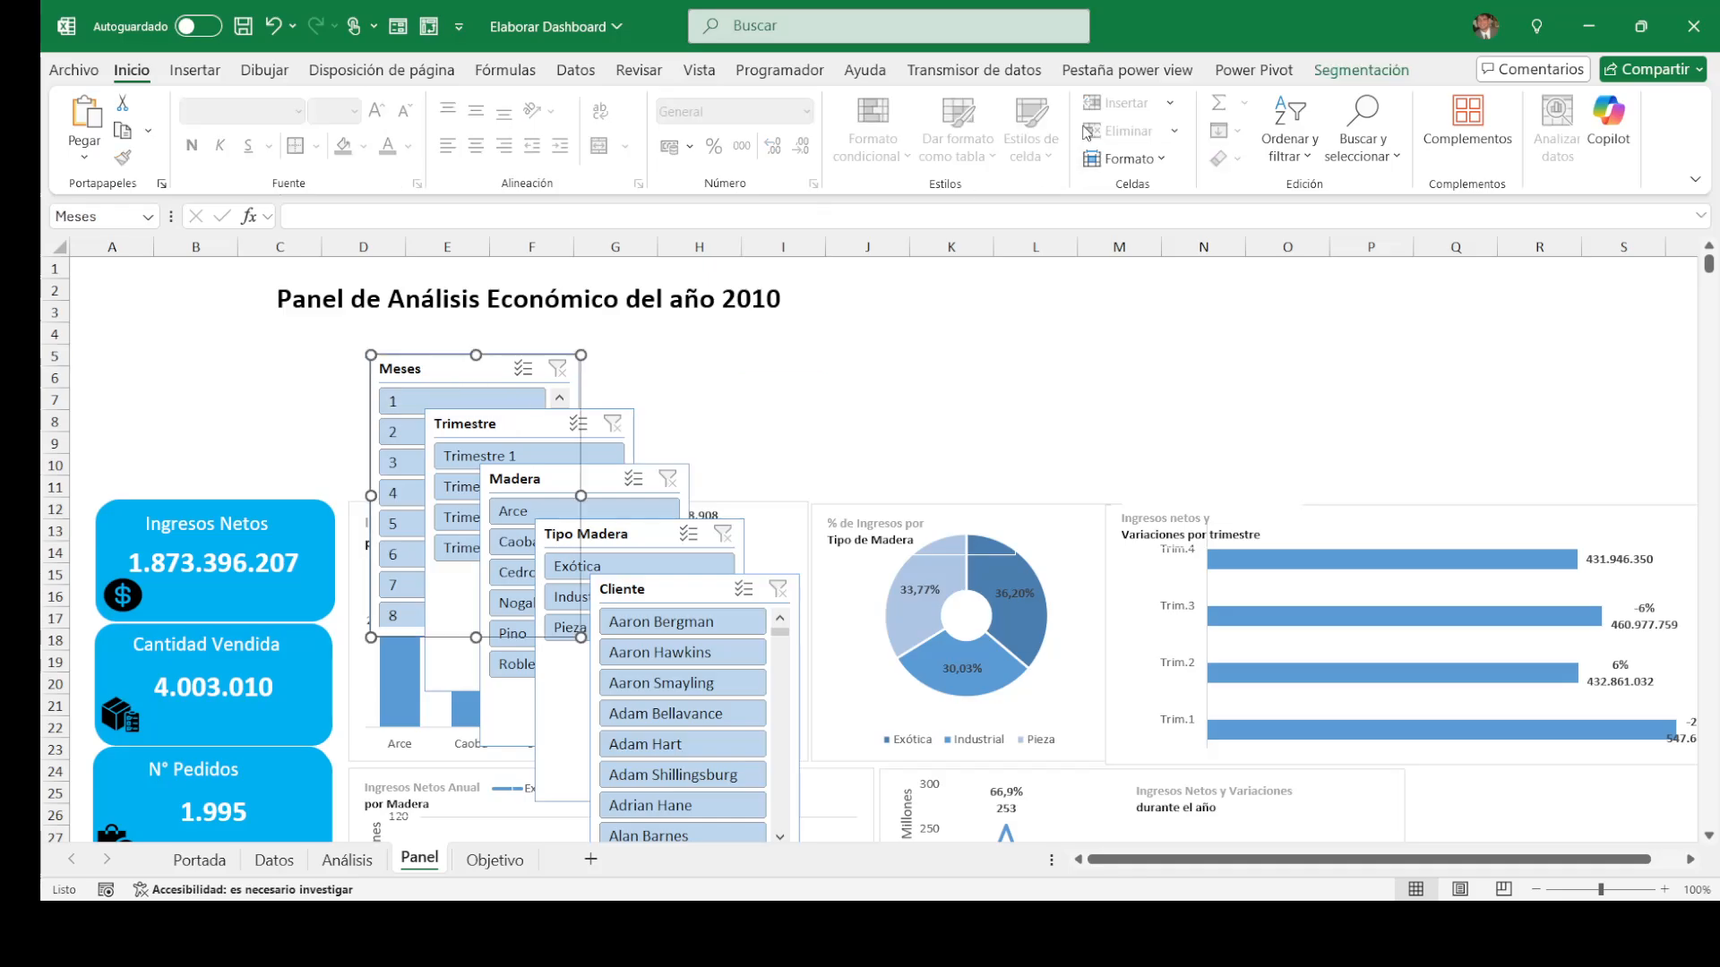
click(1361, 72)
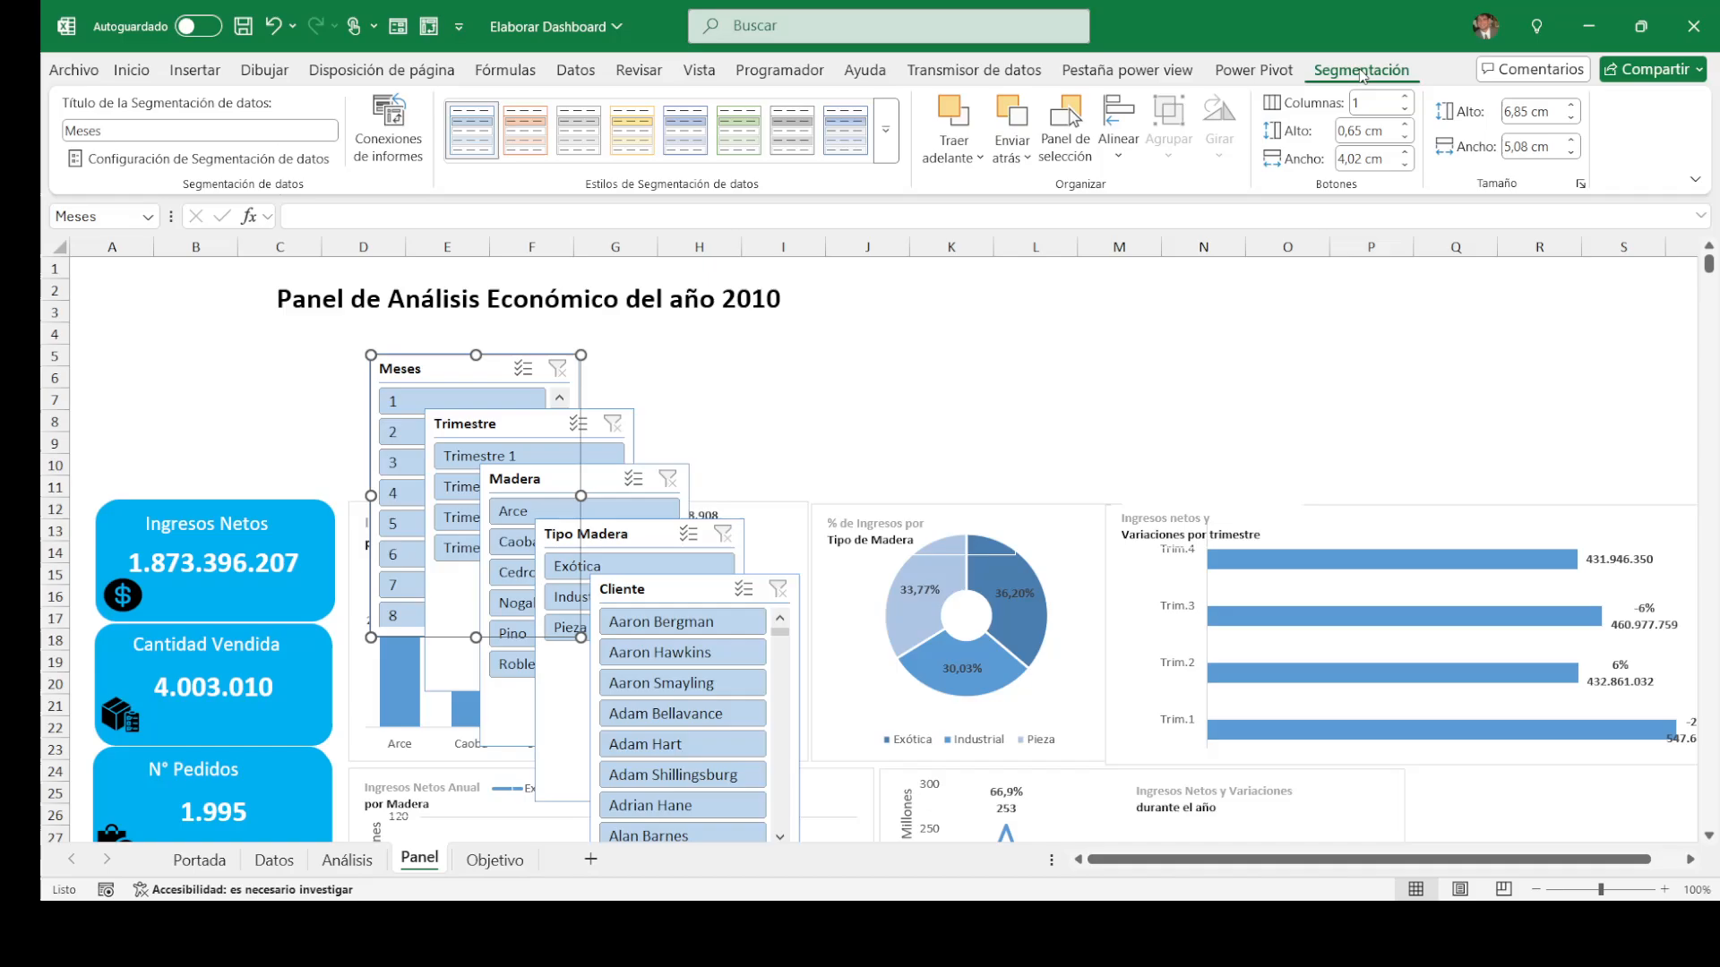
click(1407, 95)
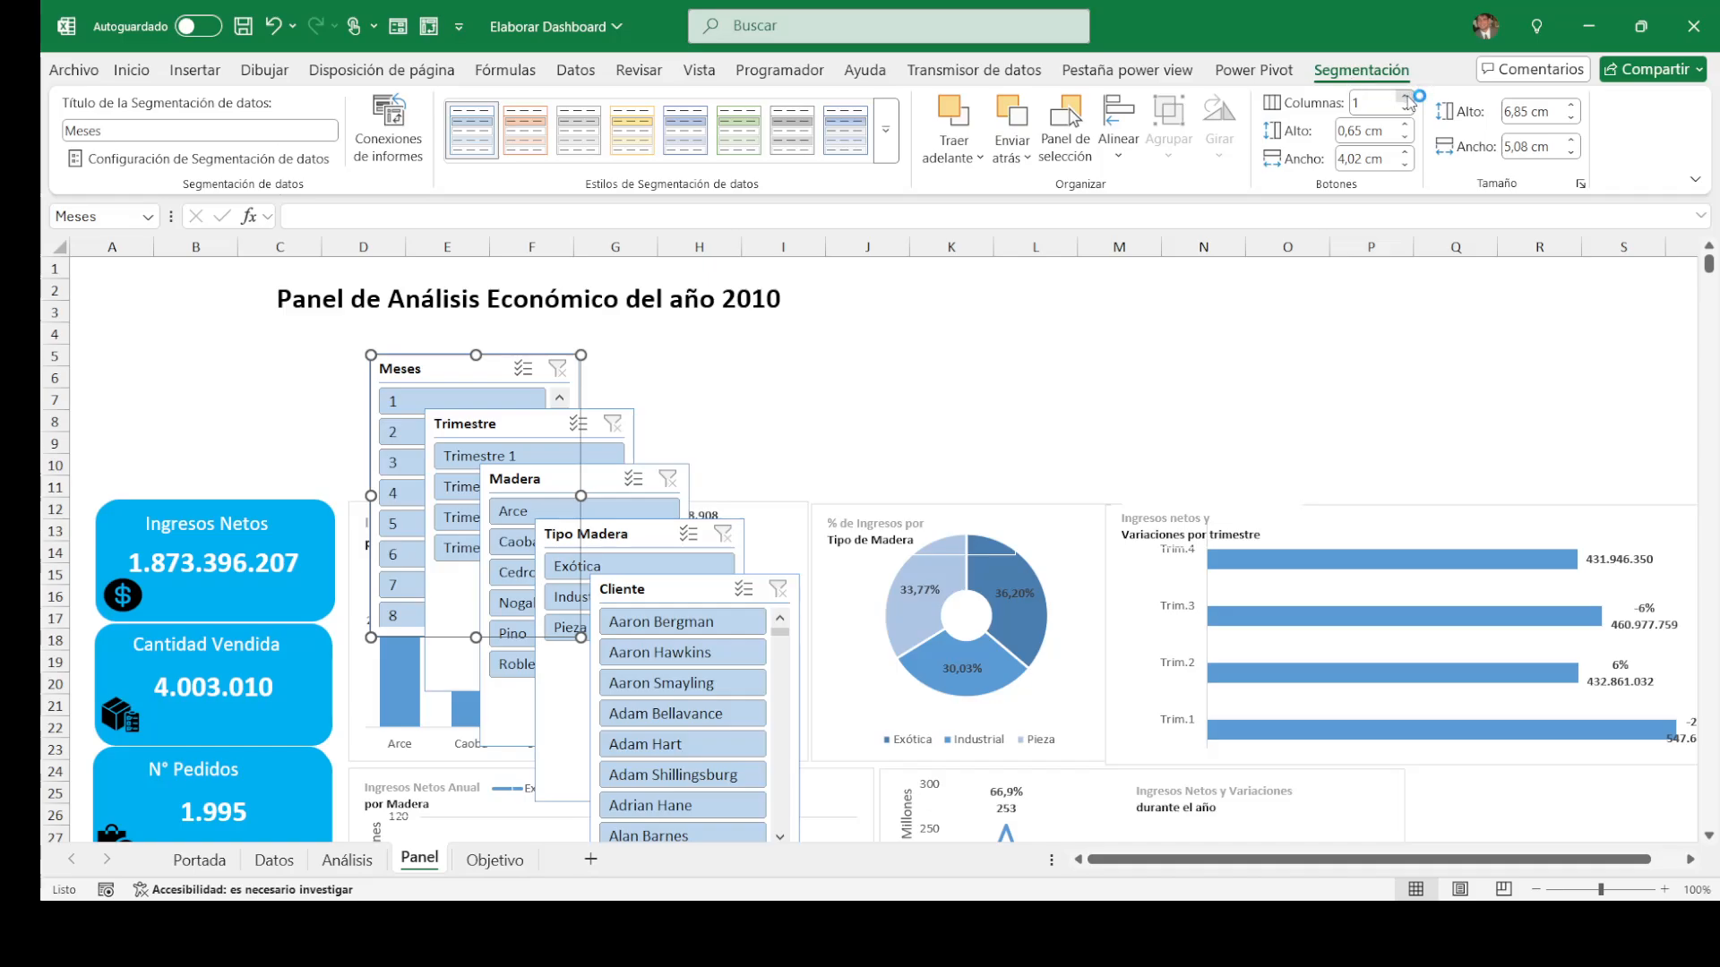